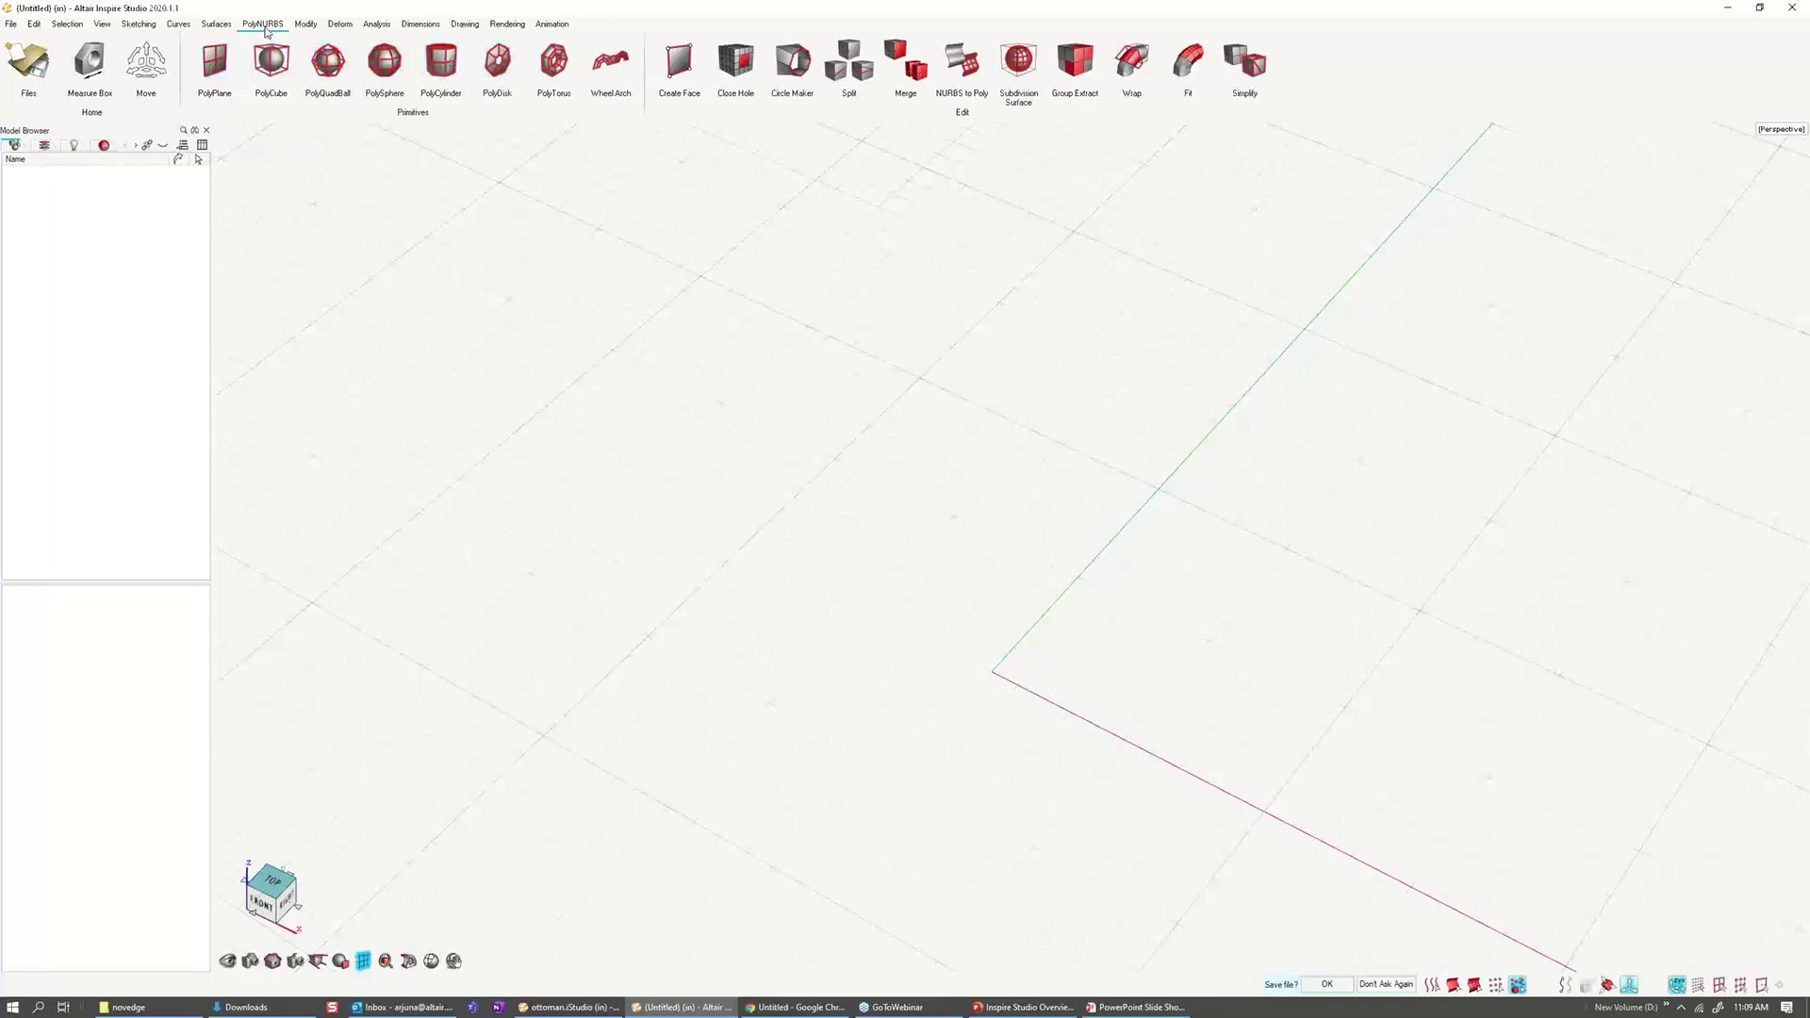
# Step: Look through the sketching, curve and surface tools, and view the tool belts offered for each modifier combination
pyautogui.click(150, 26)
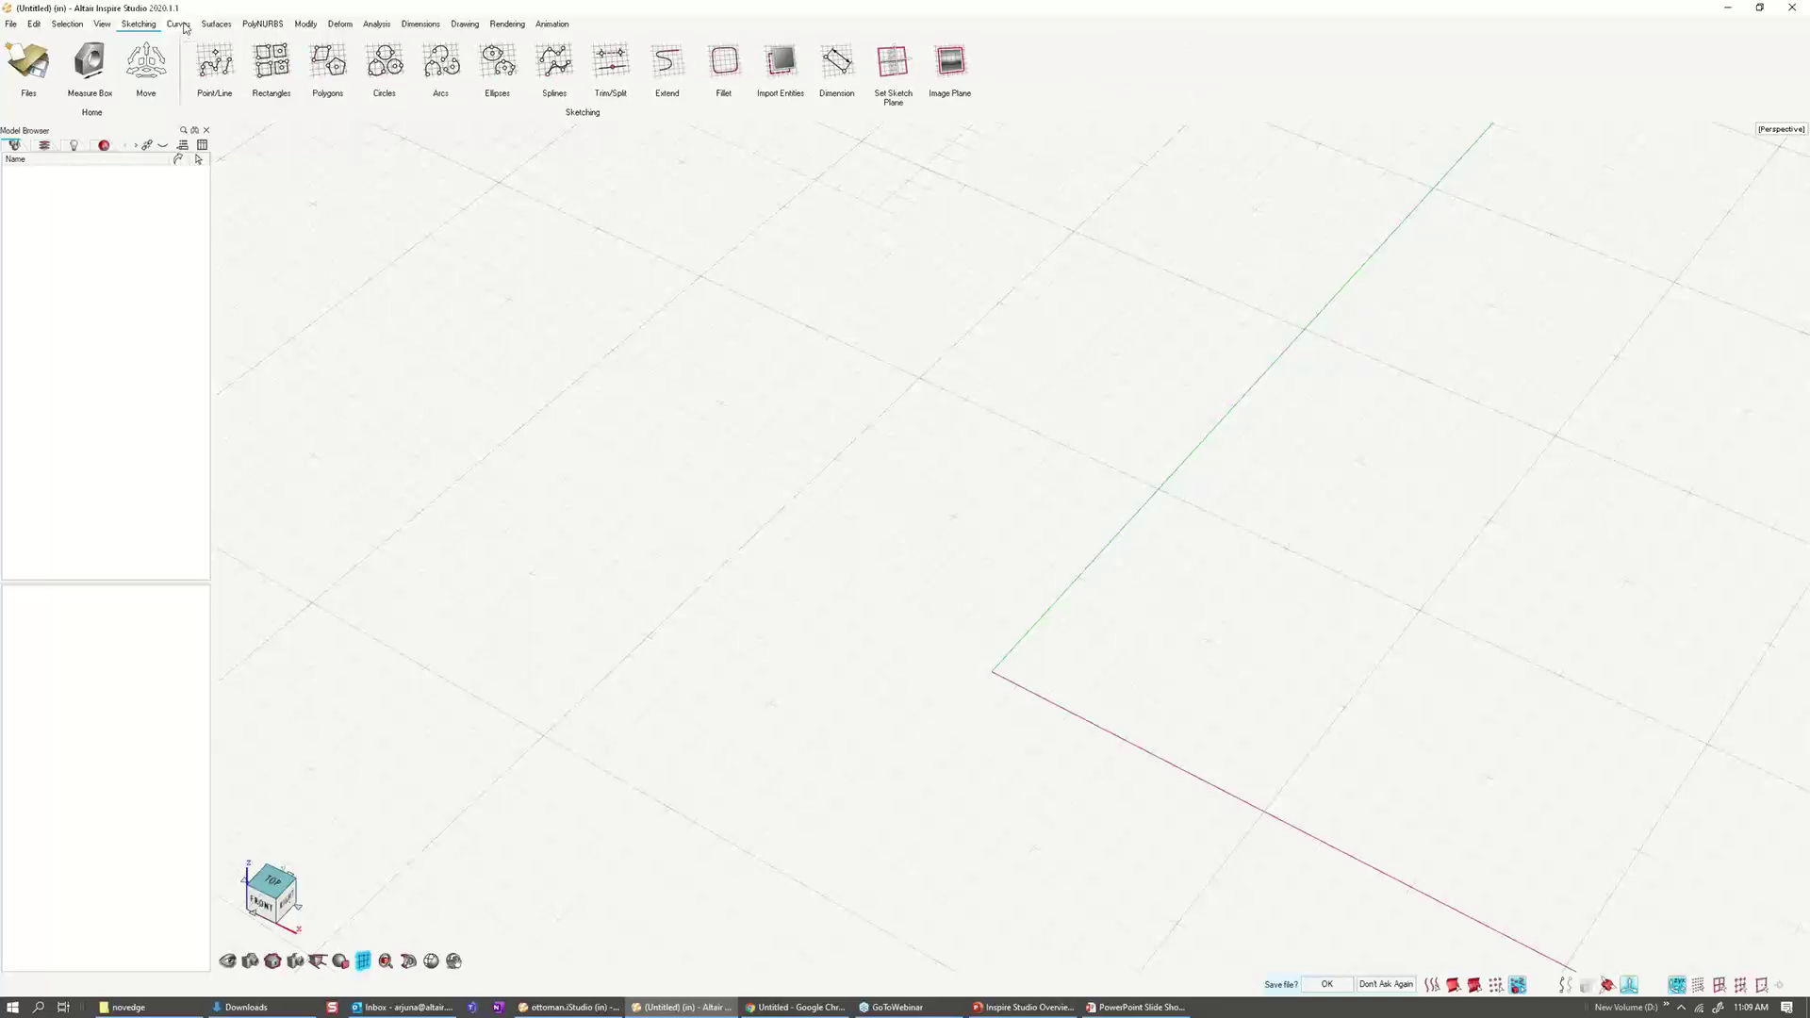
pyautogui.click(179, 25)
pyautogui.click(217, 25)
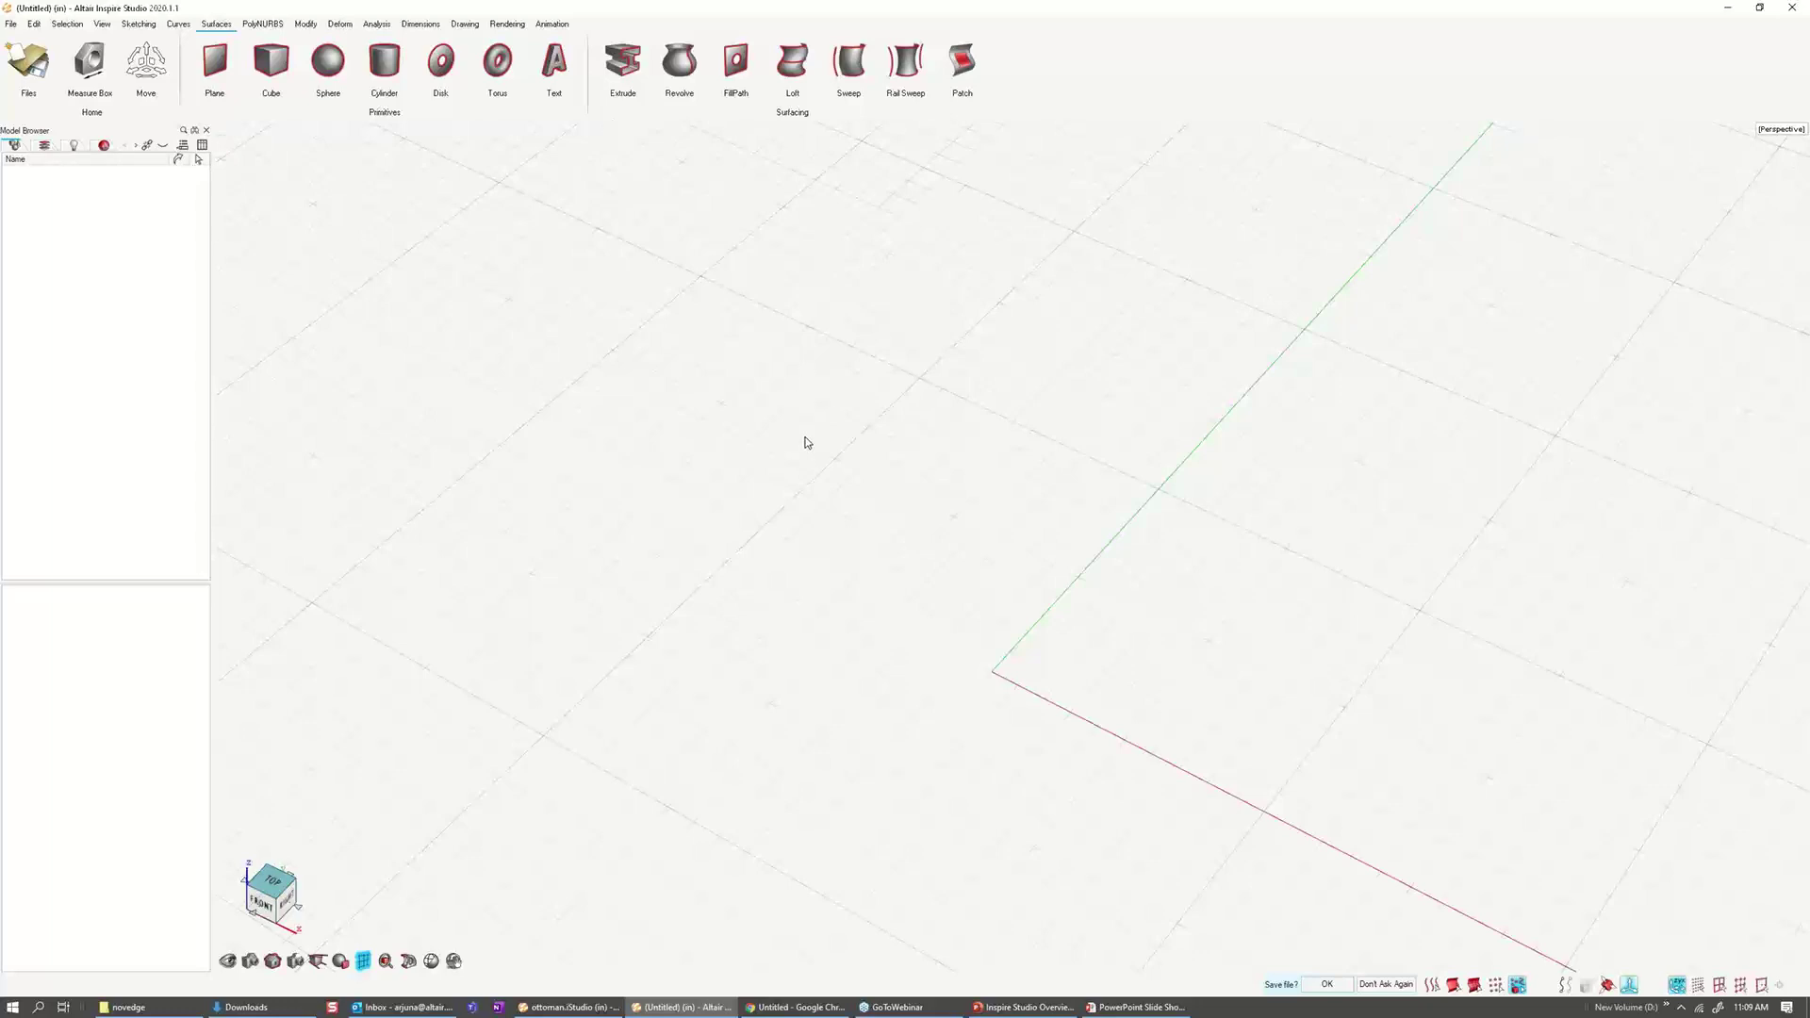
pyautogui.rightClick(855, 482)
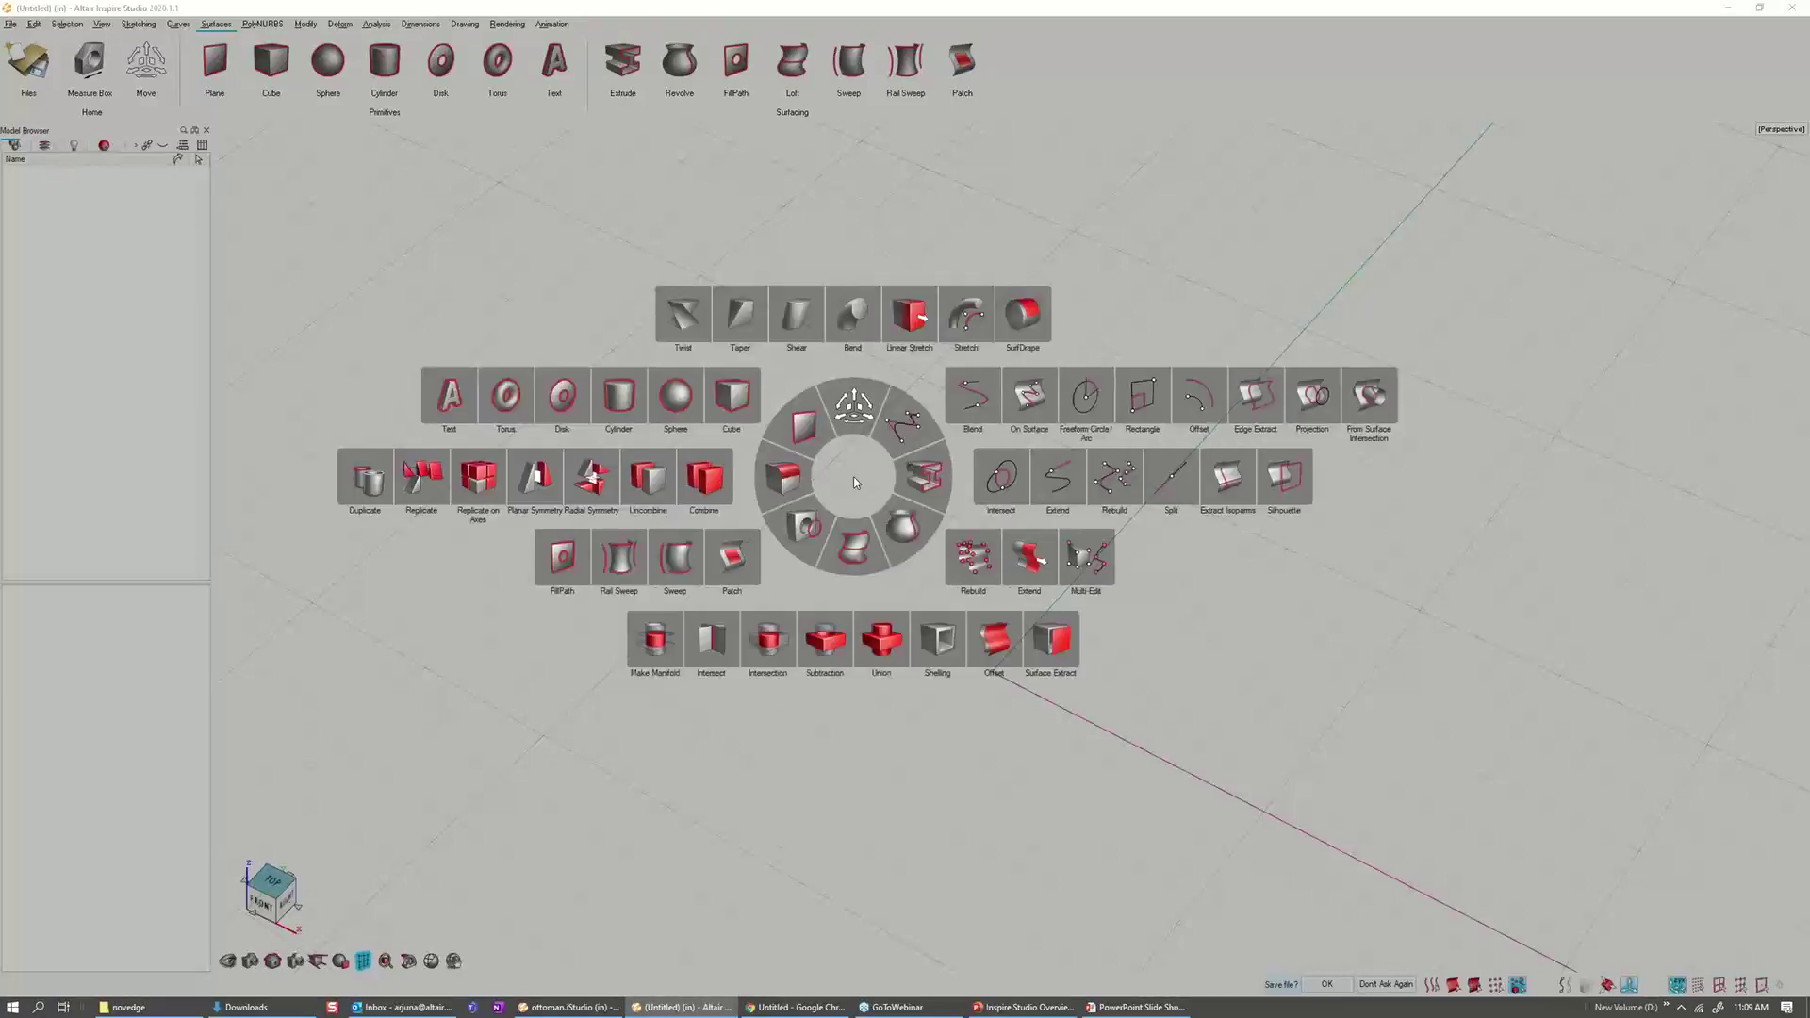
pyautogui.press('ctrl')
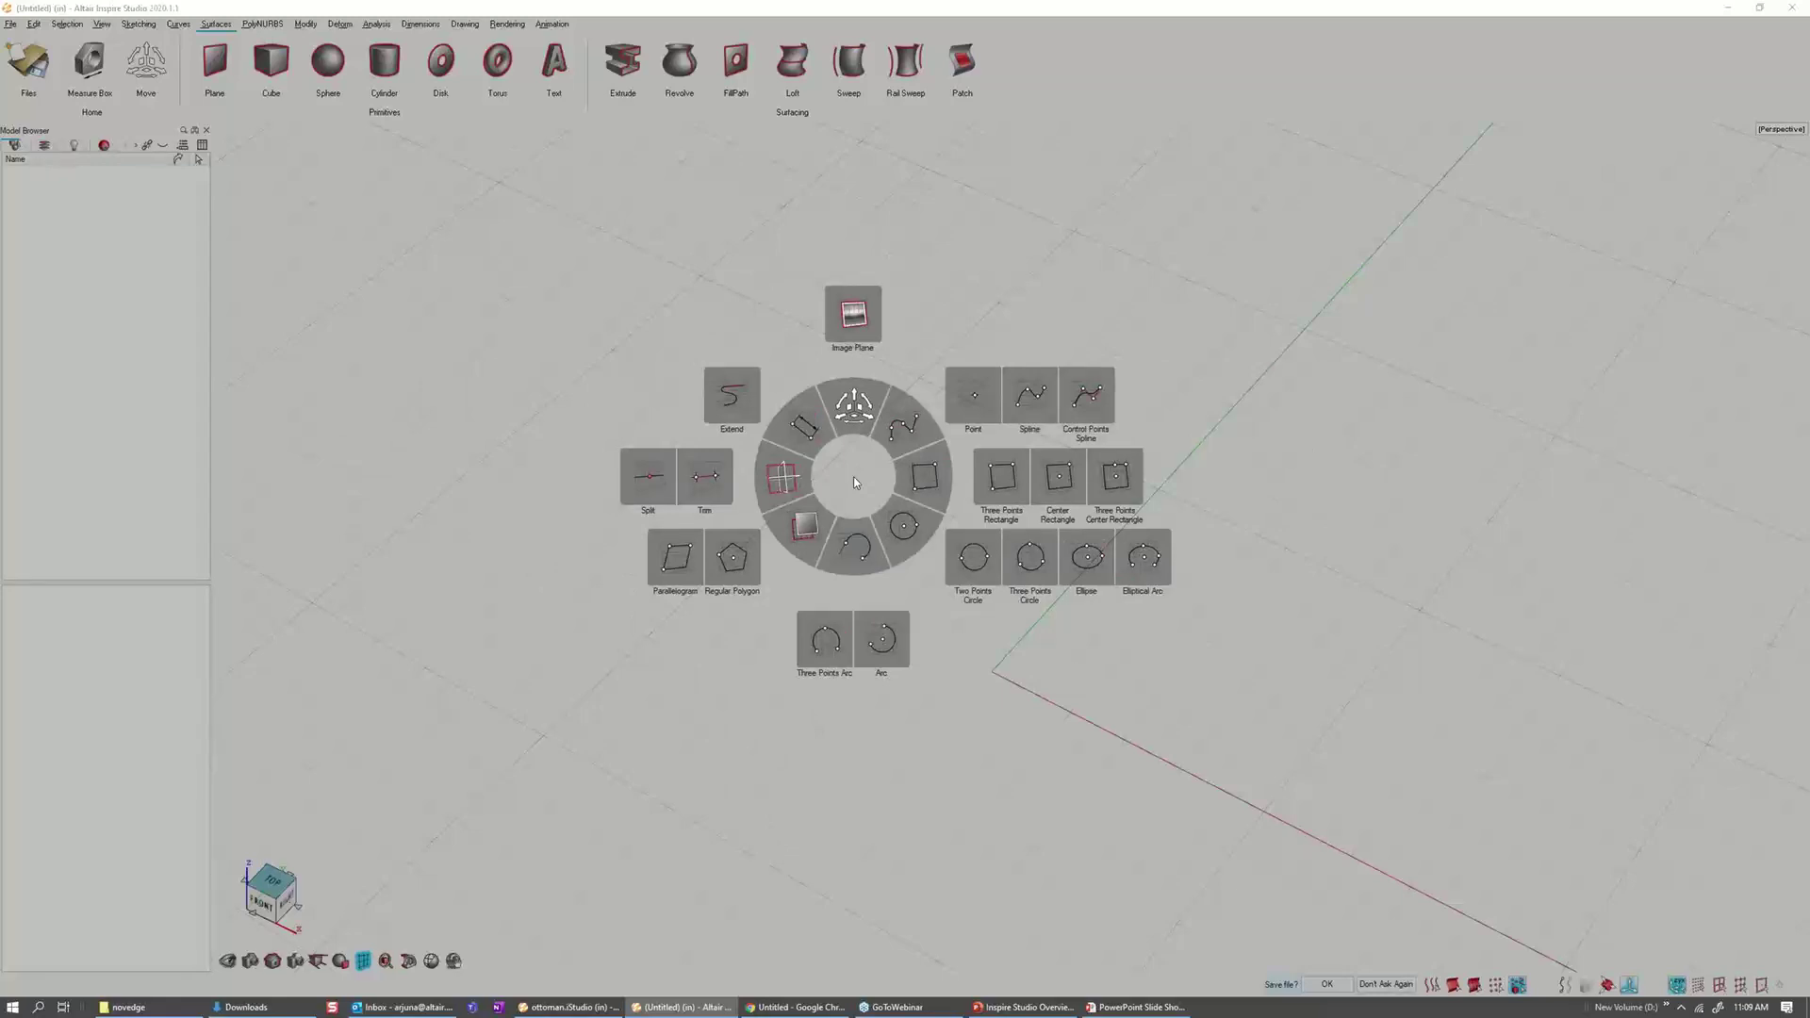
pyautogui.press('shift')
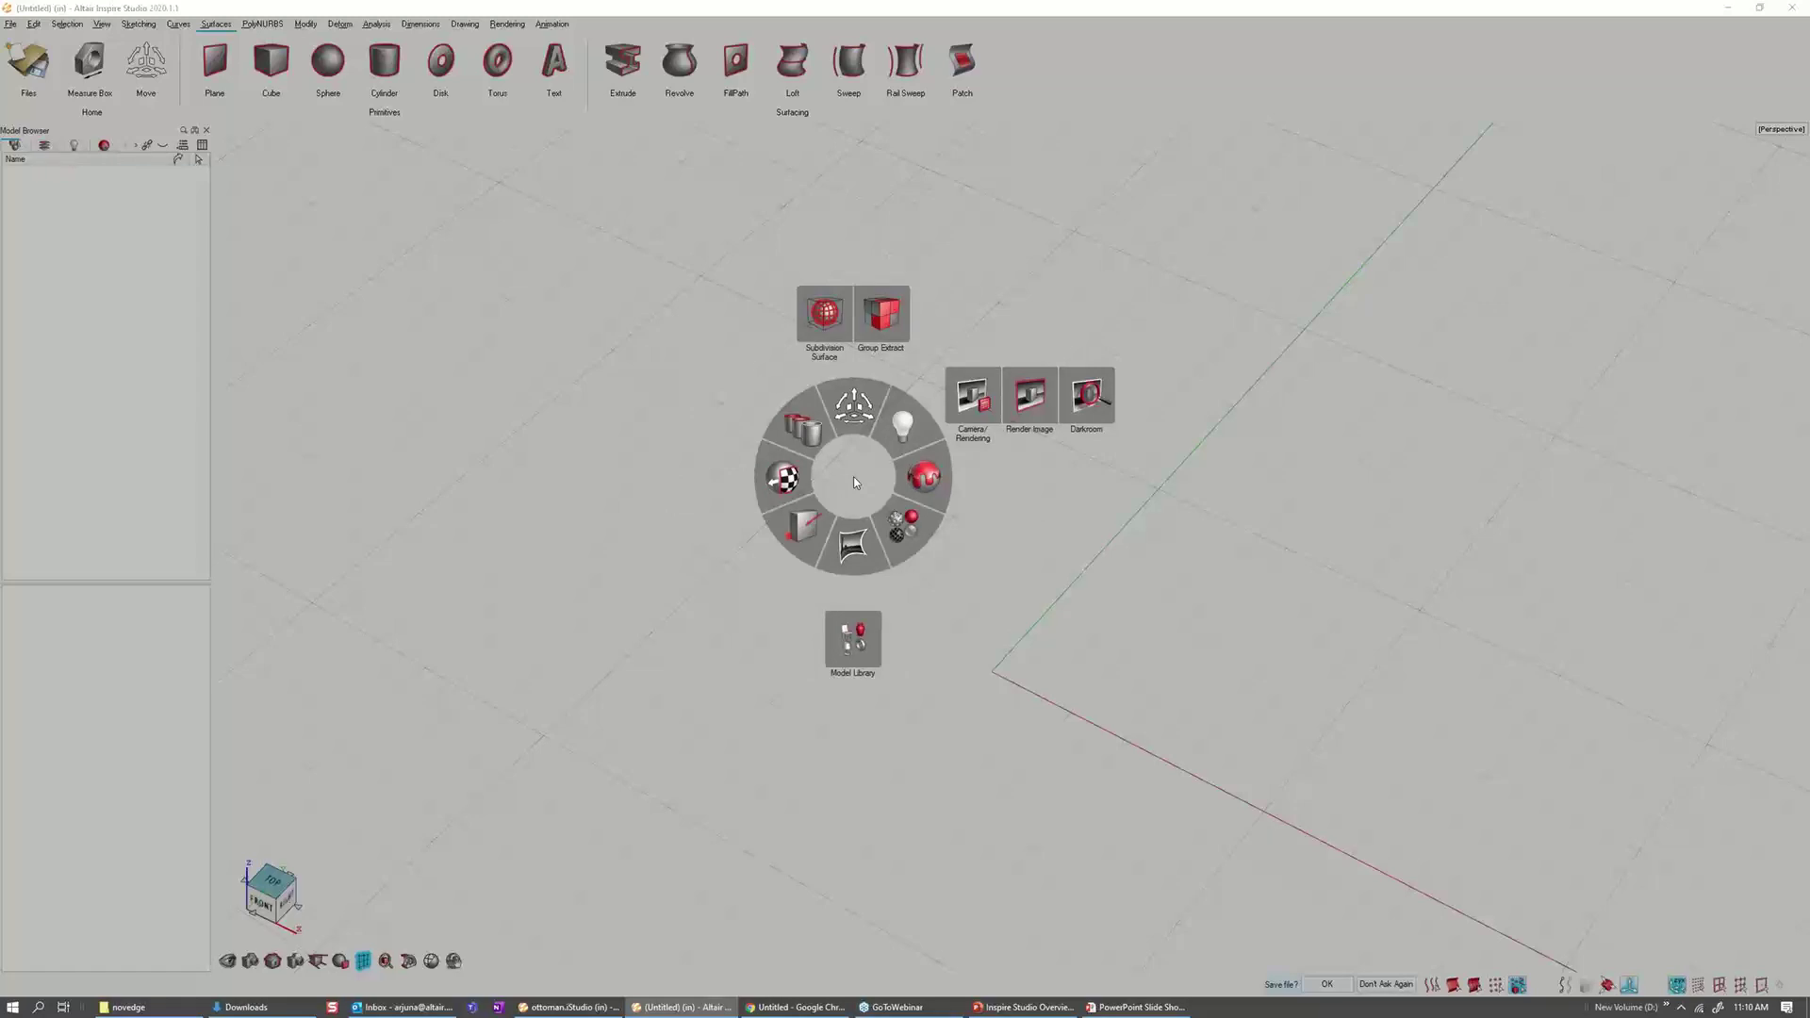
pyautogui.press('alt')
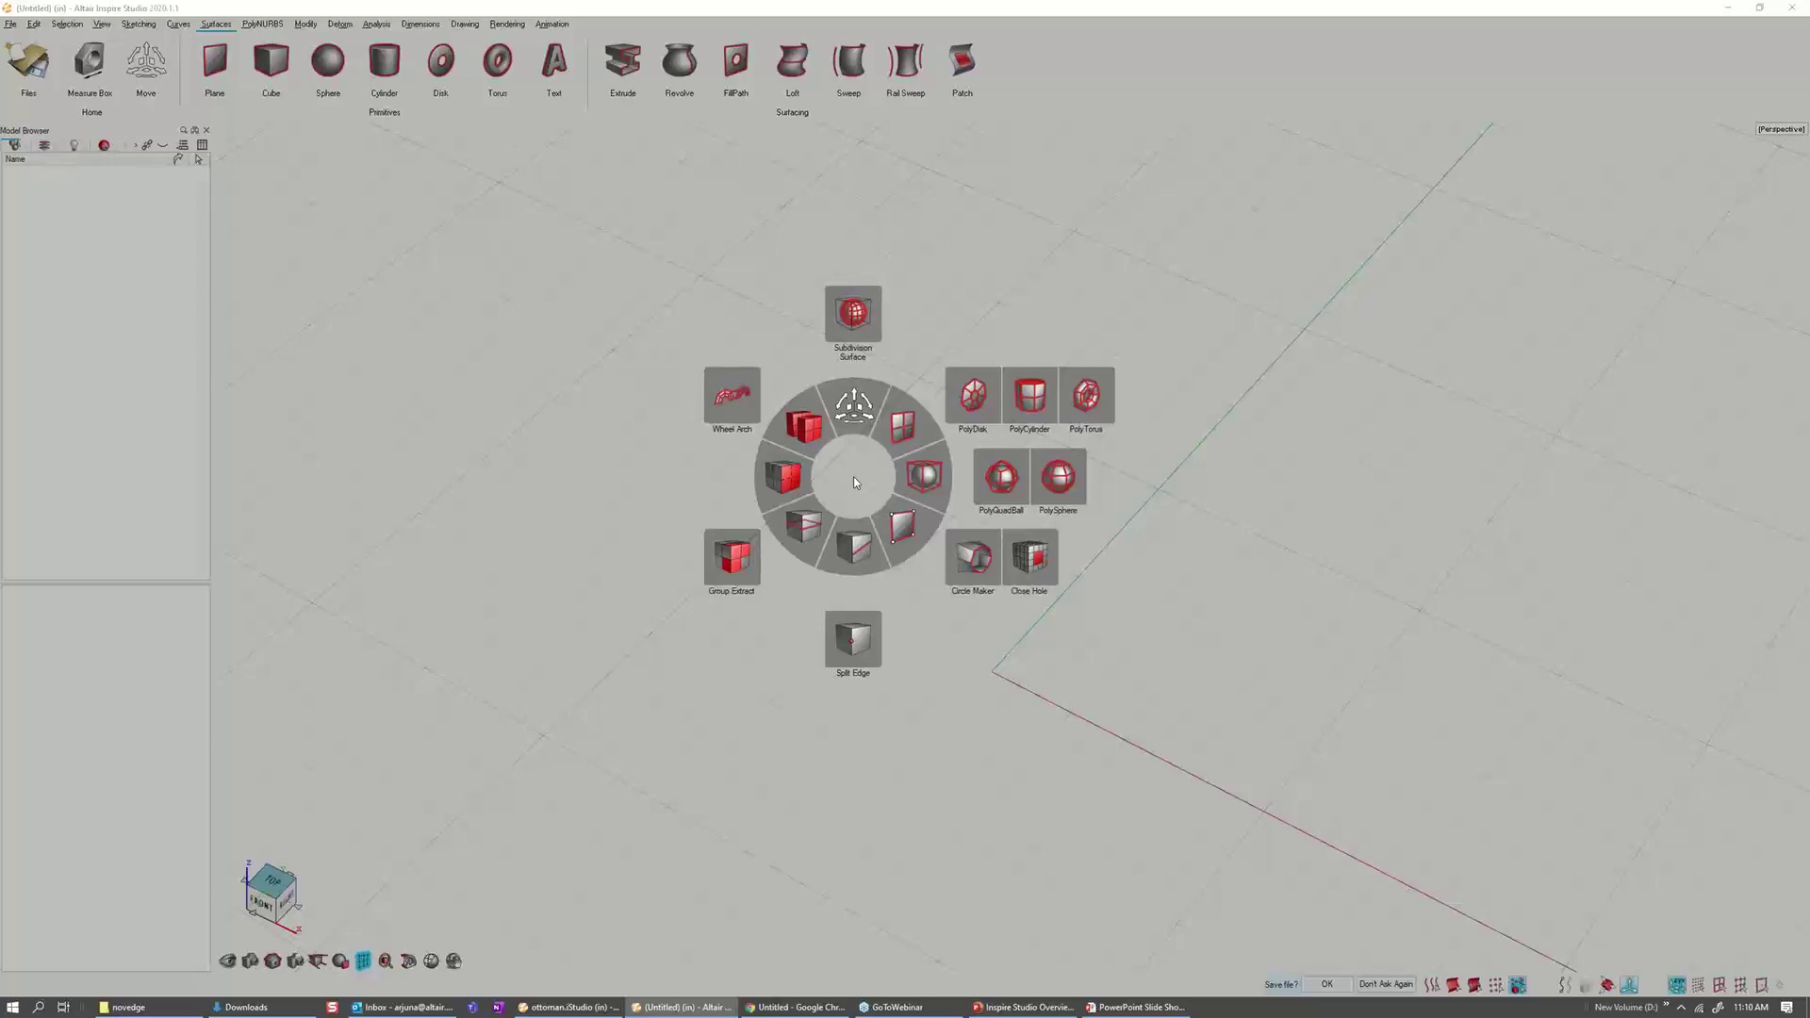
pyautogui.press('space')
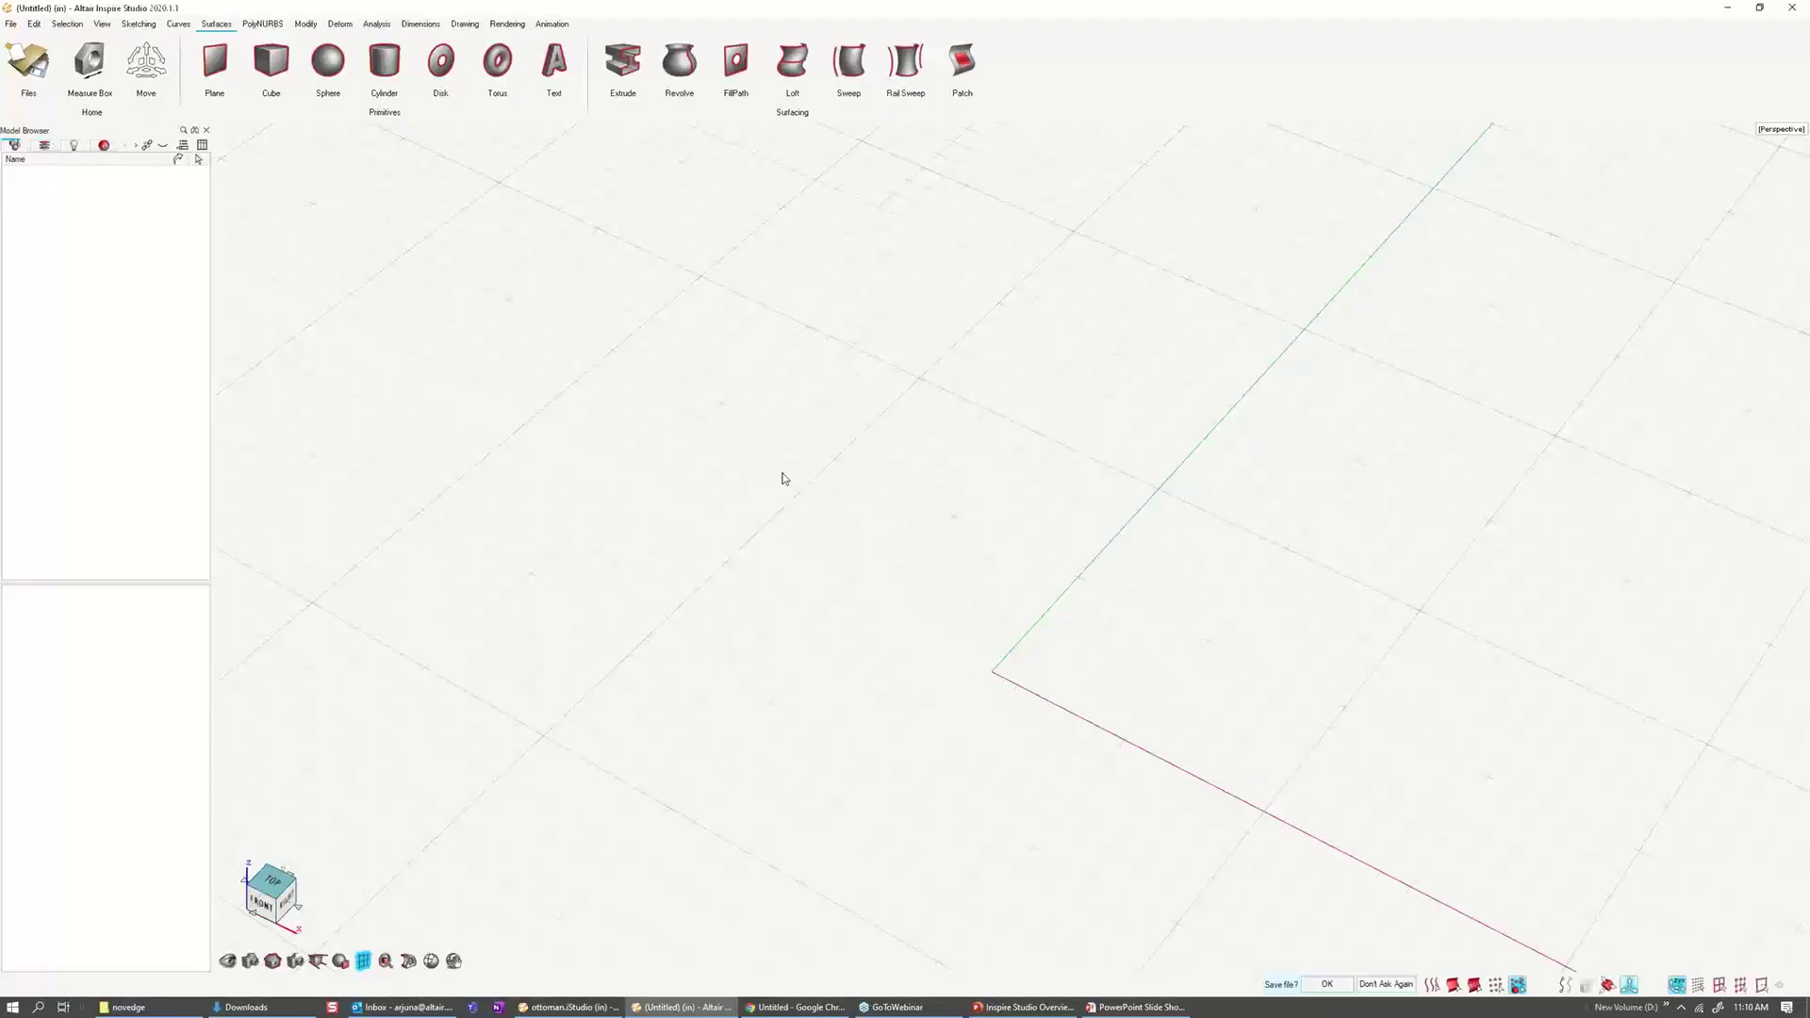
# Step: Open the tool belt configuration, enlarge it to examine the Alt tool belt, and close it without saving changes
pyautogui.click(10, 23)
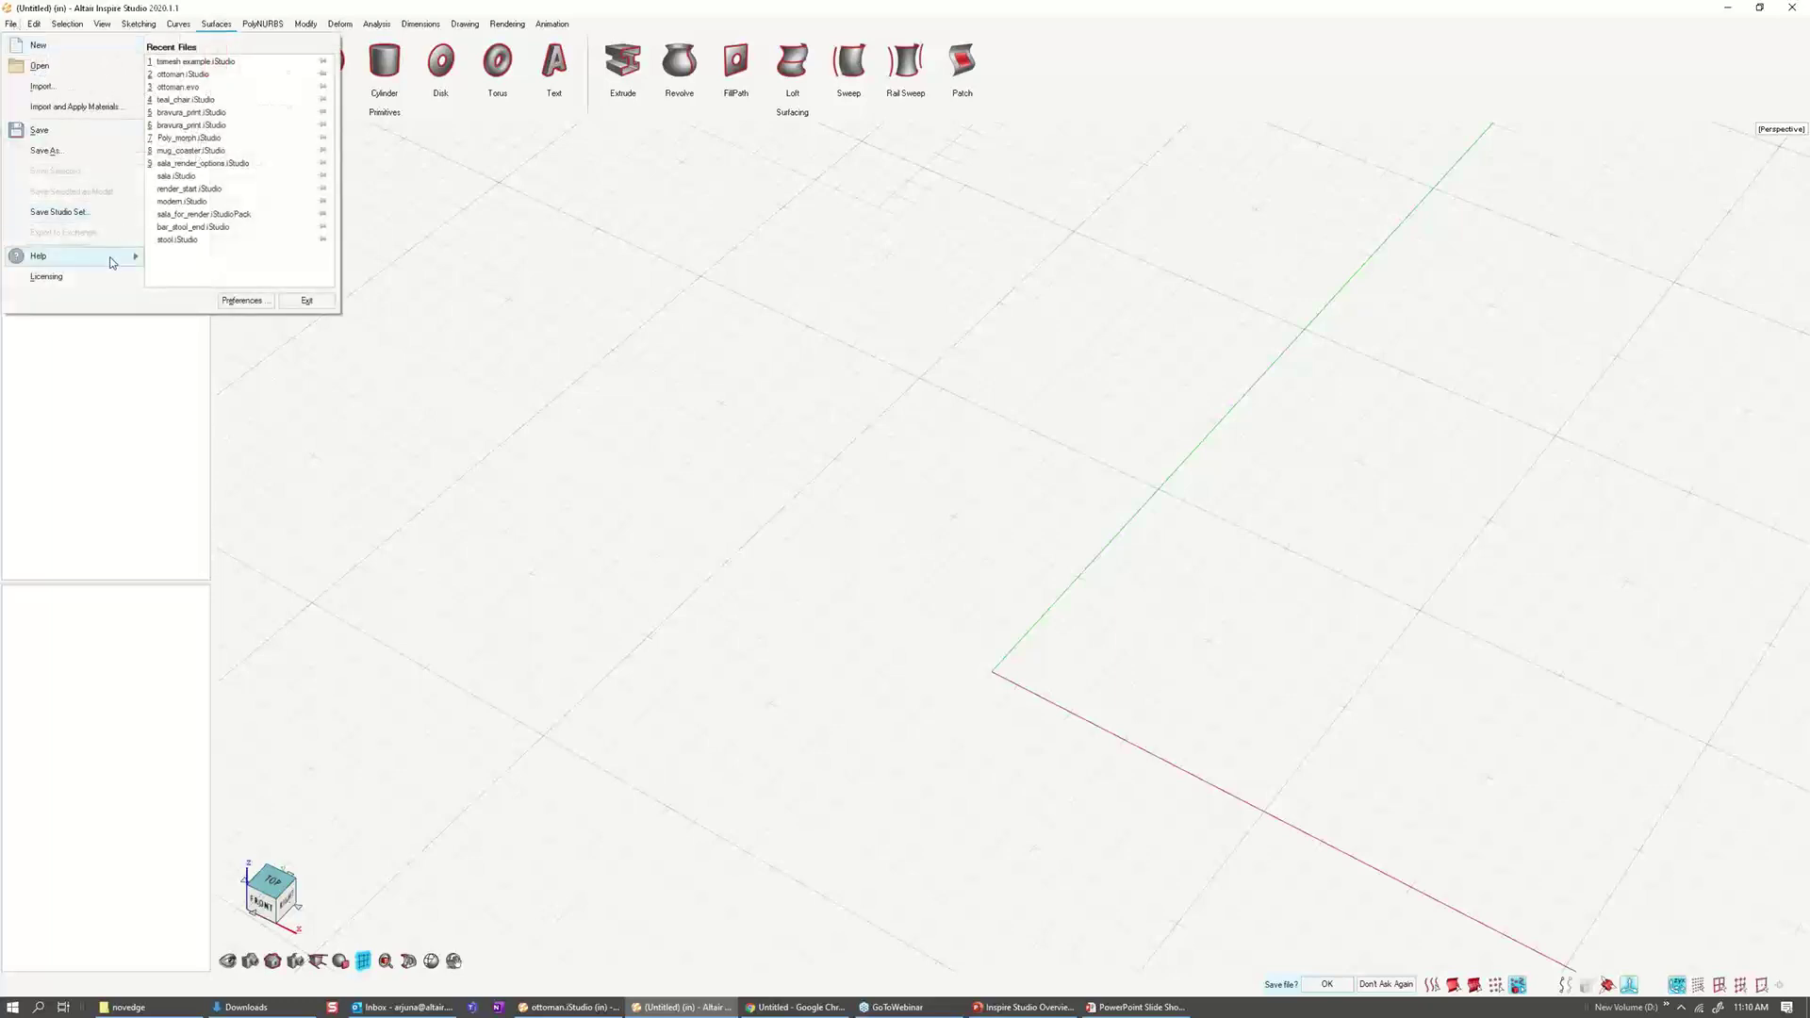
pyautogui.moveTo(111, 256)
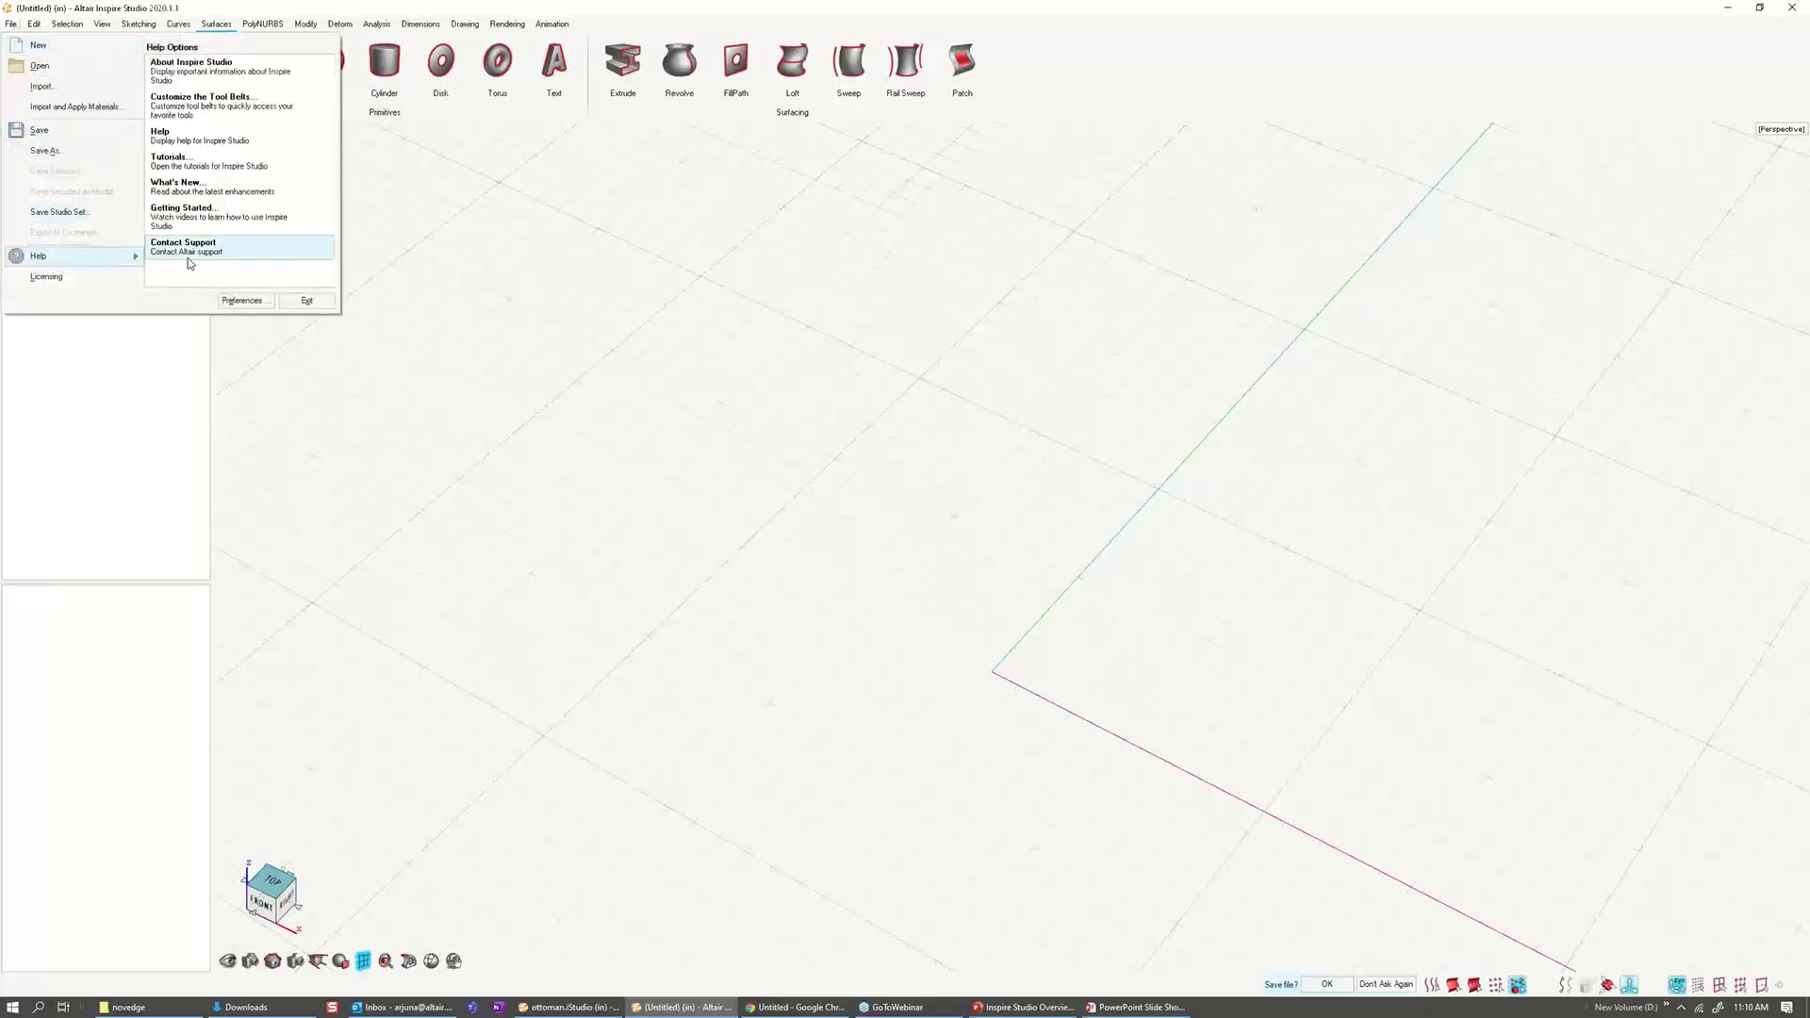
pyautogui.click(231, 116)
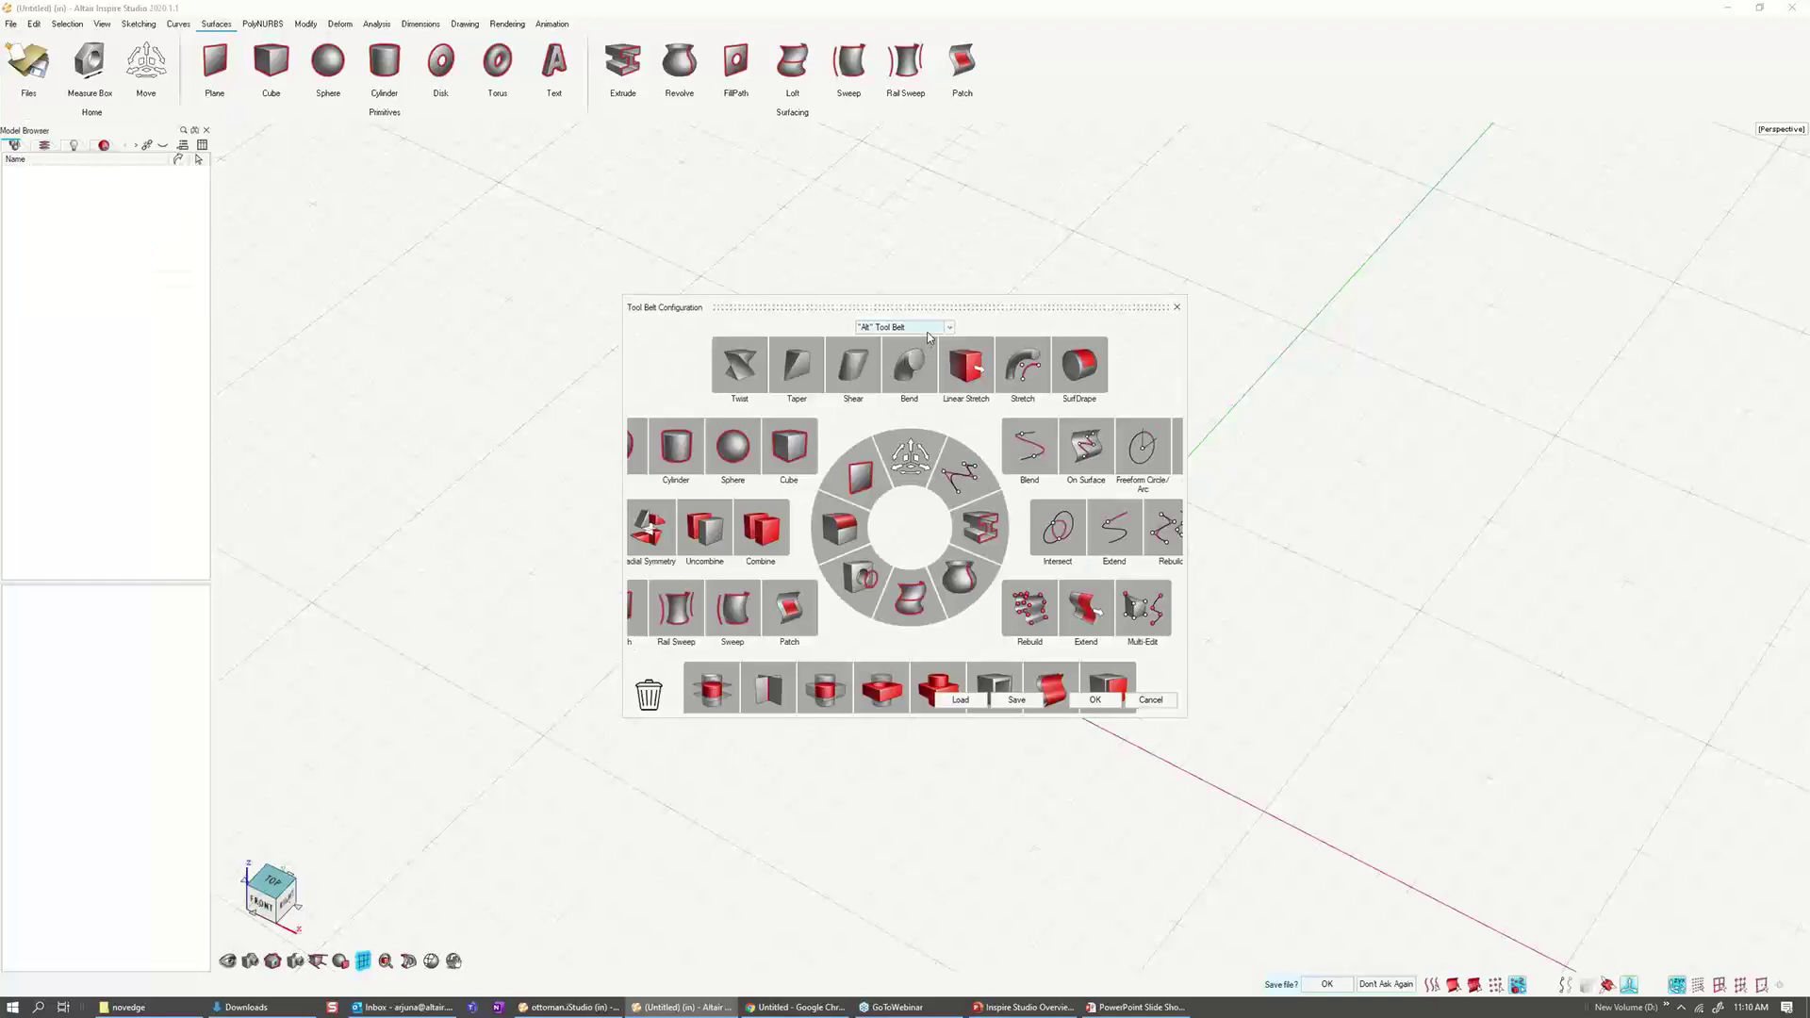
pyautogui.click(927, 330)
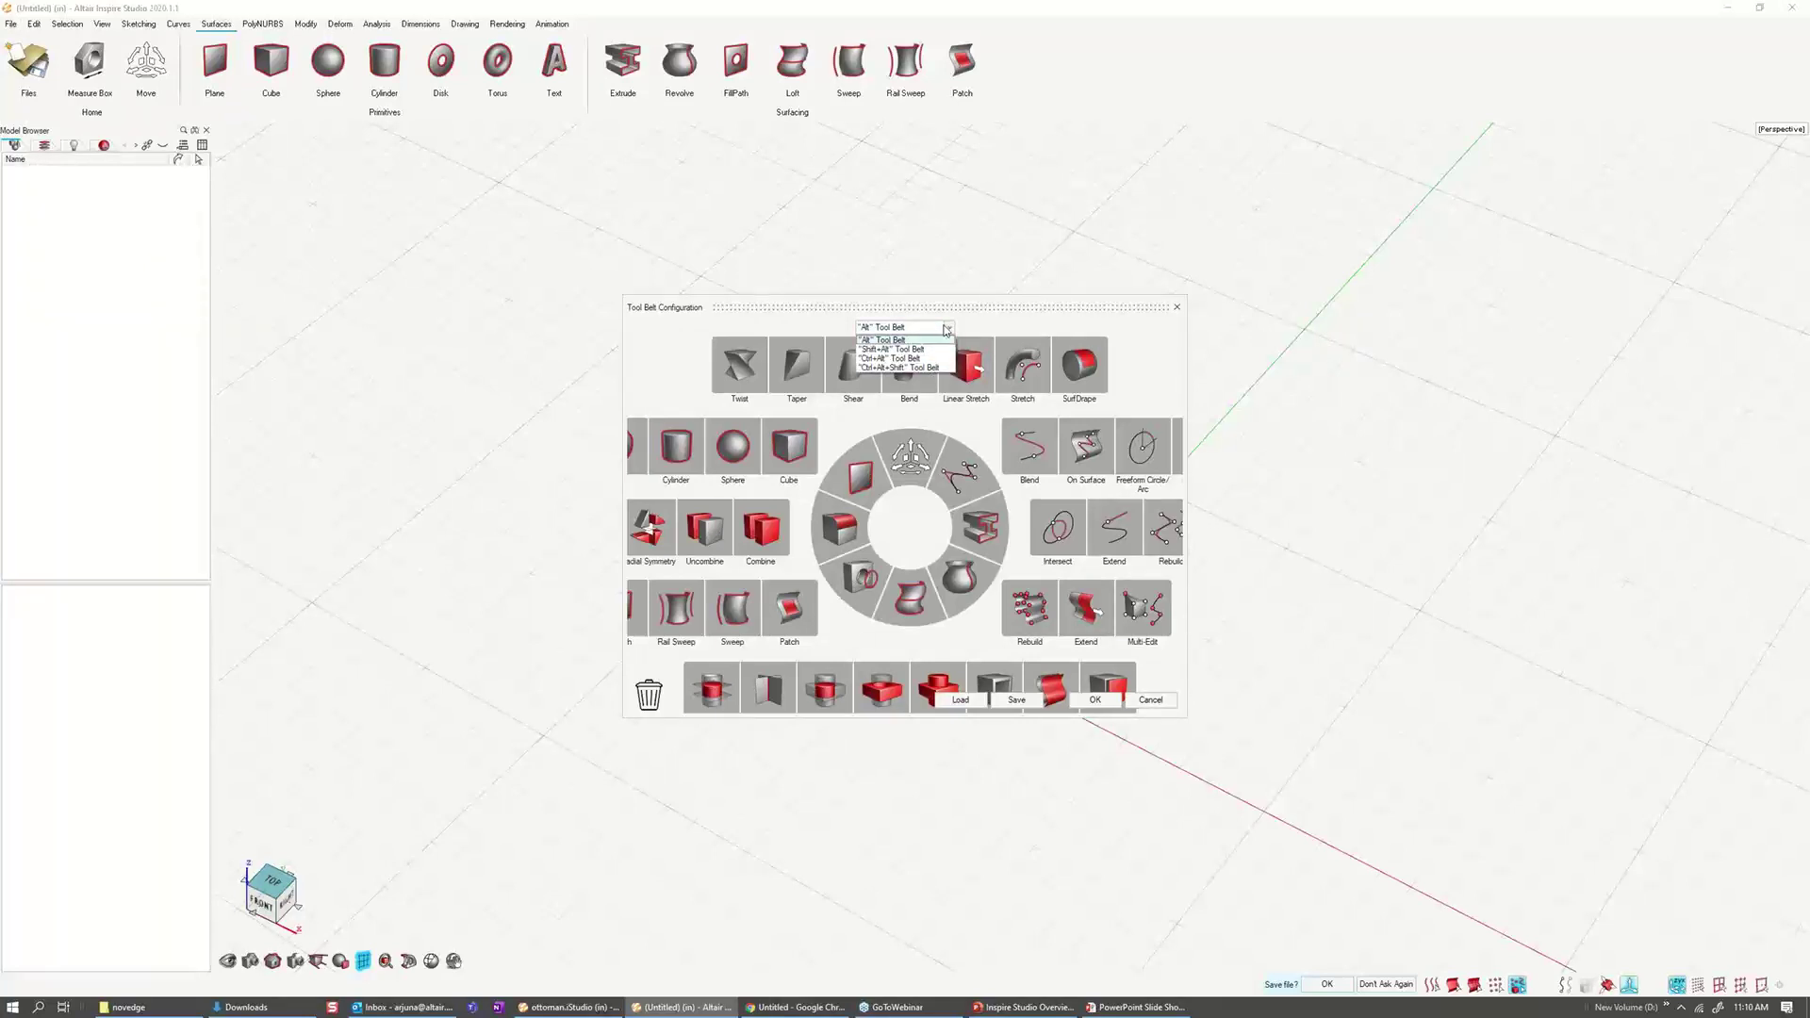
pyautogui.click(931, 340)
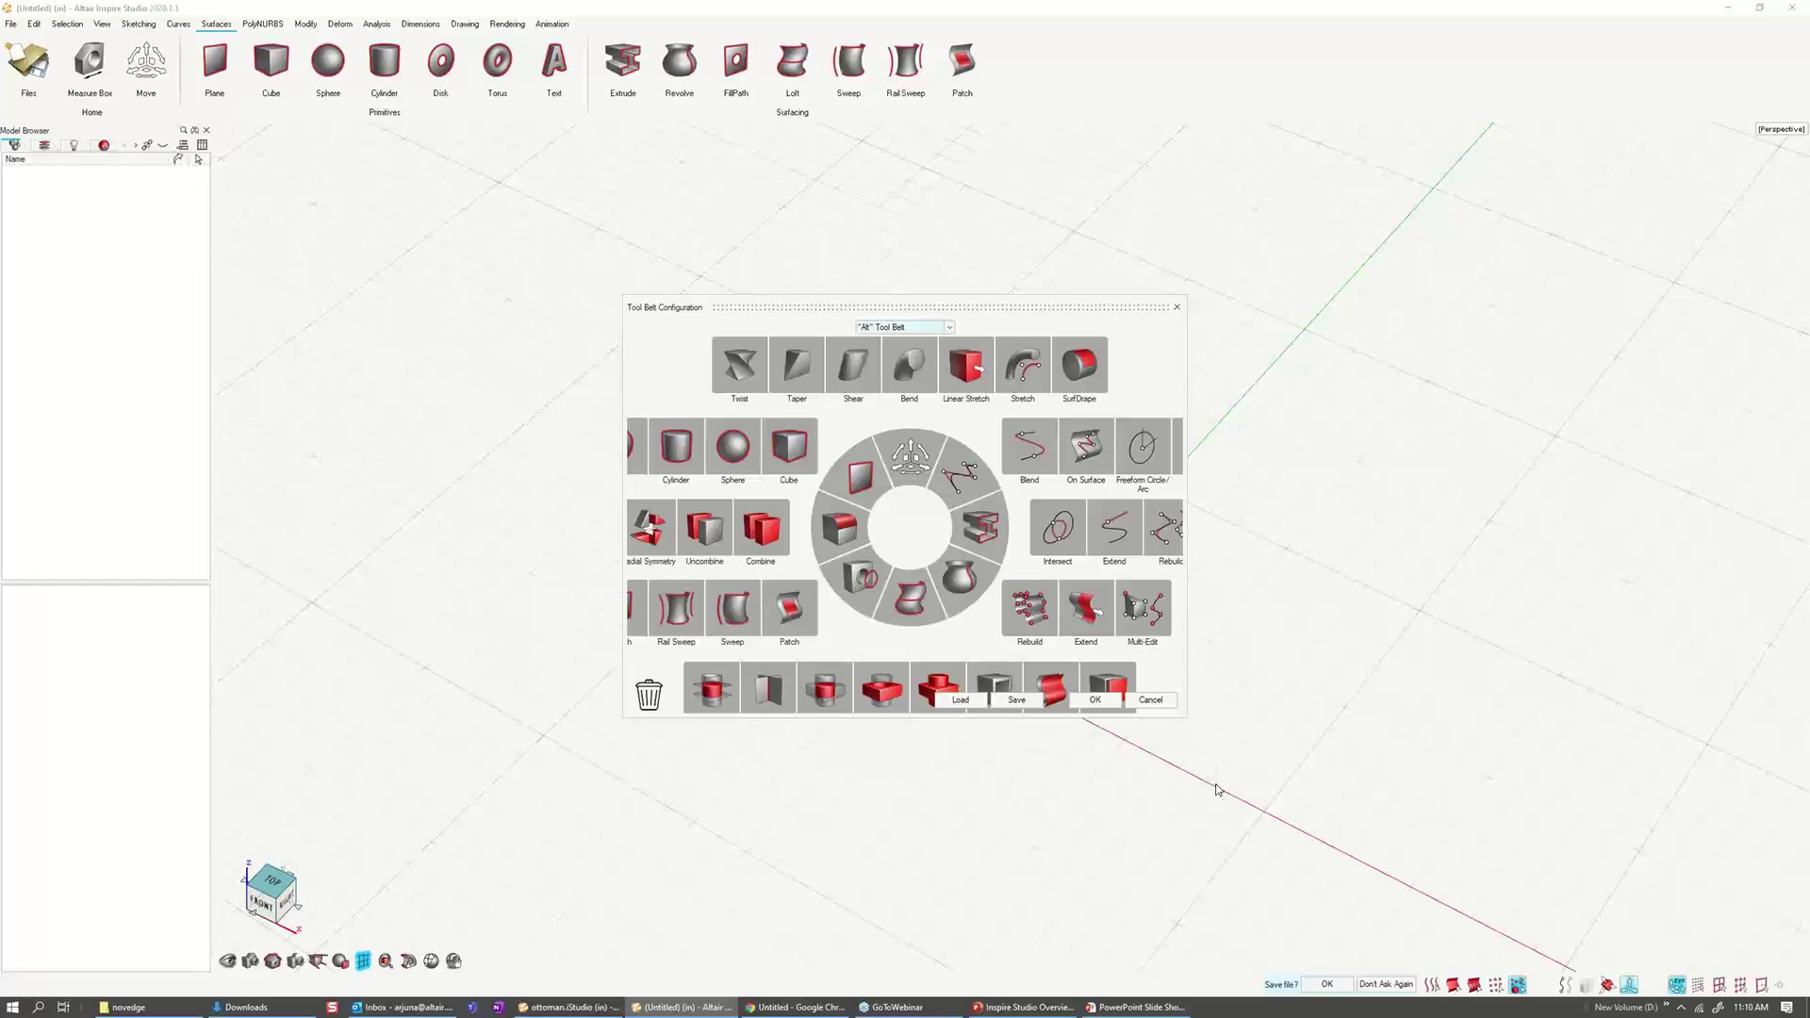
pyautogui.moveTo(1187, 722); pyautogui.dragTo(1554, 864)
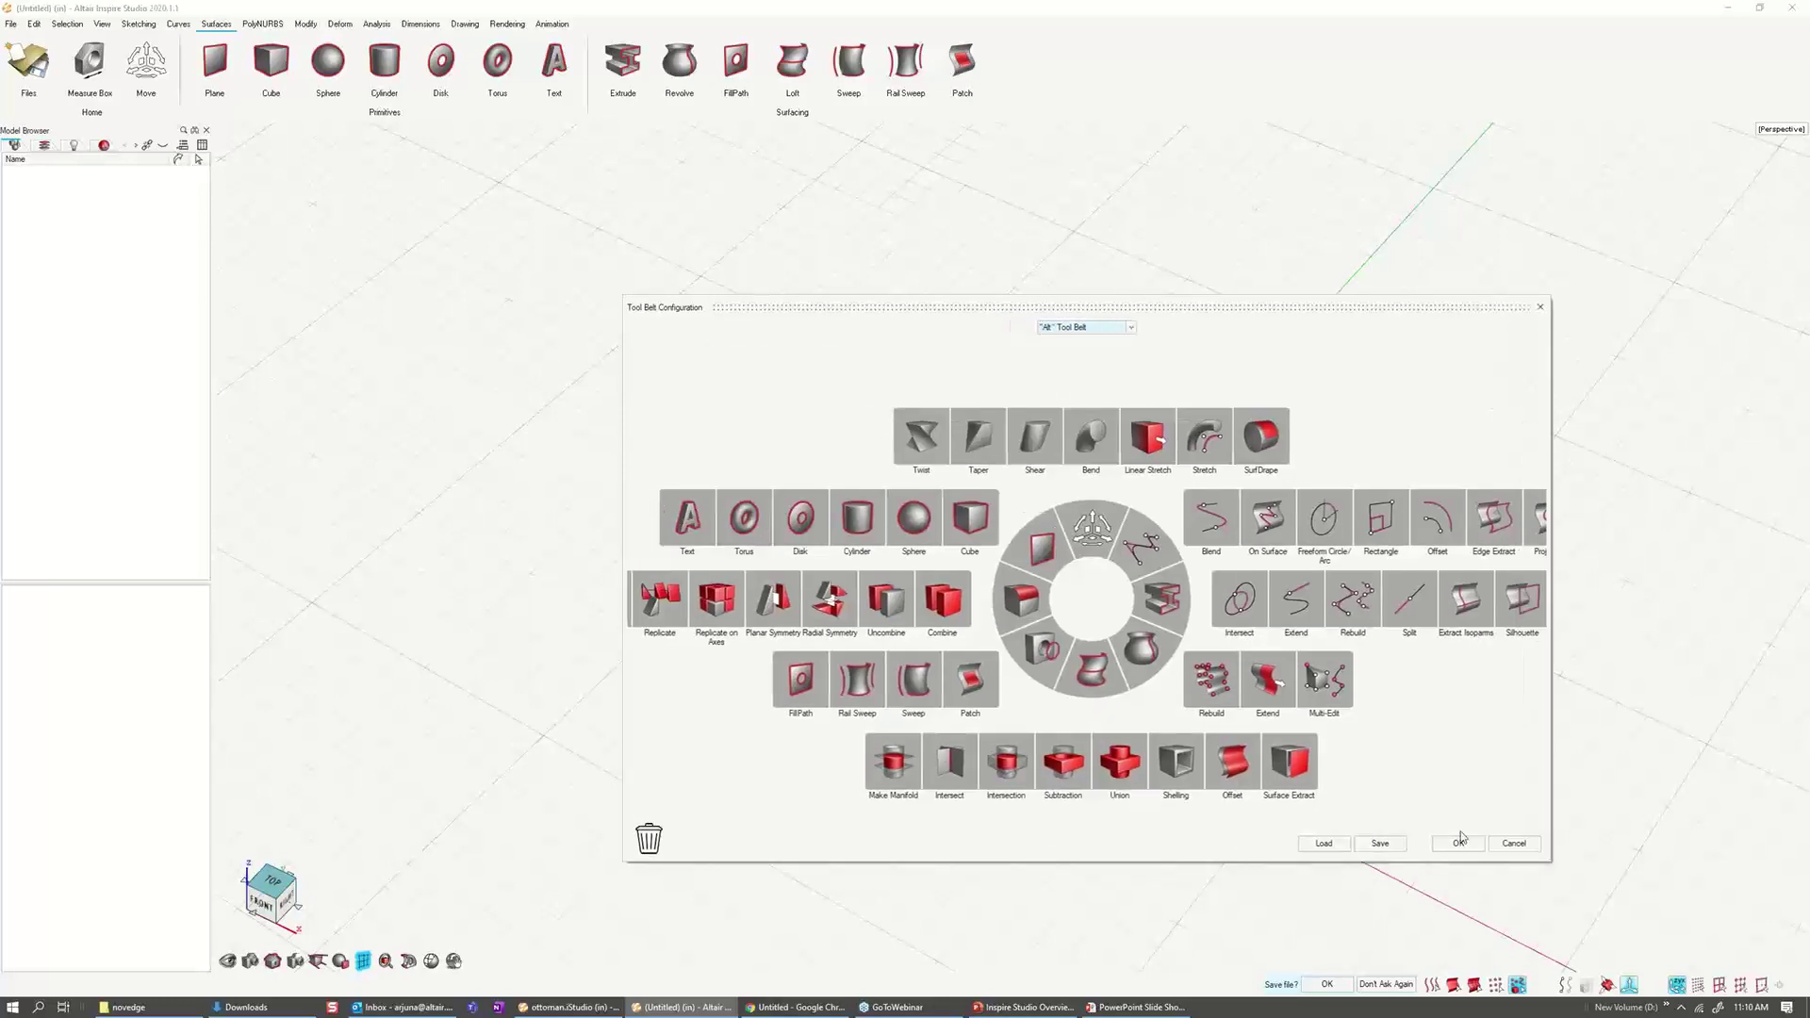
pyautogui.click(1525, 845)
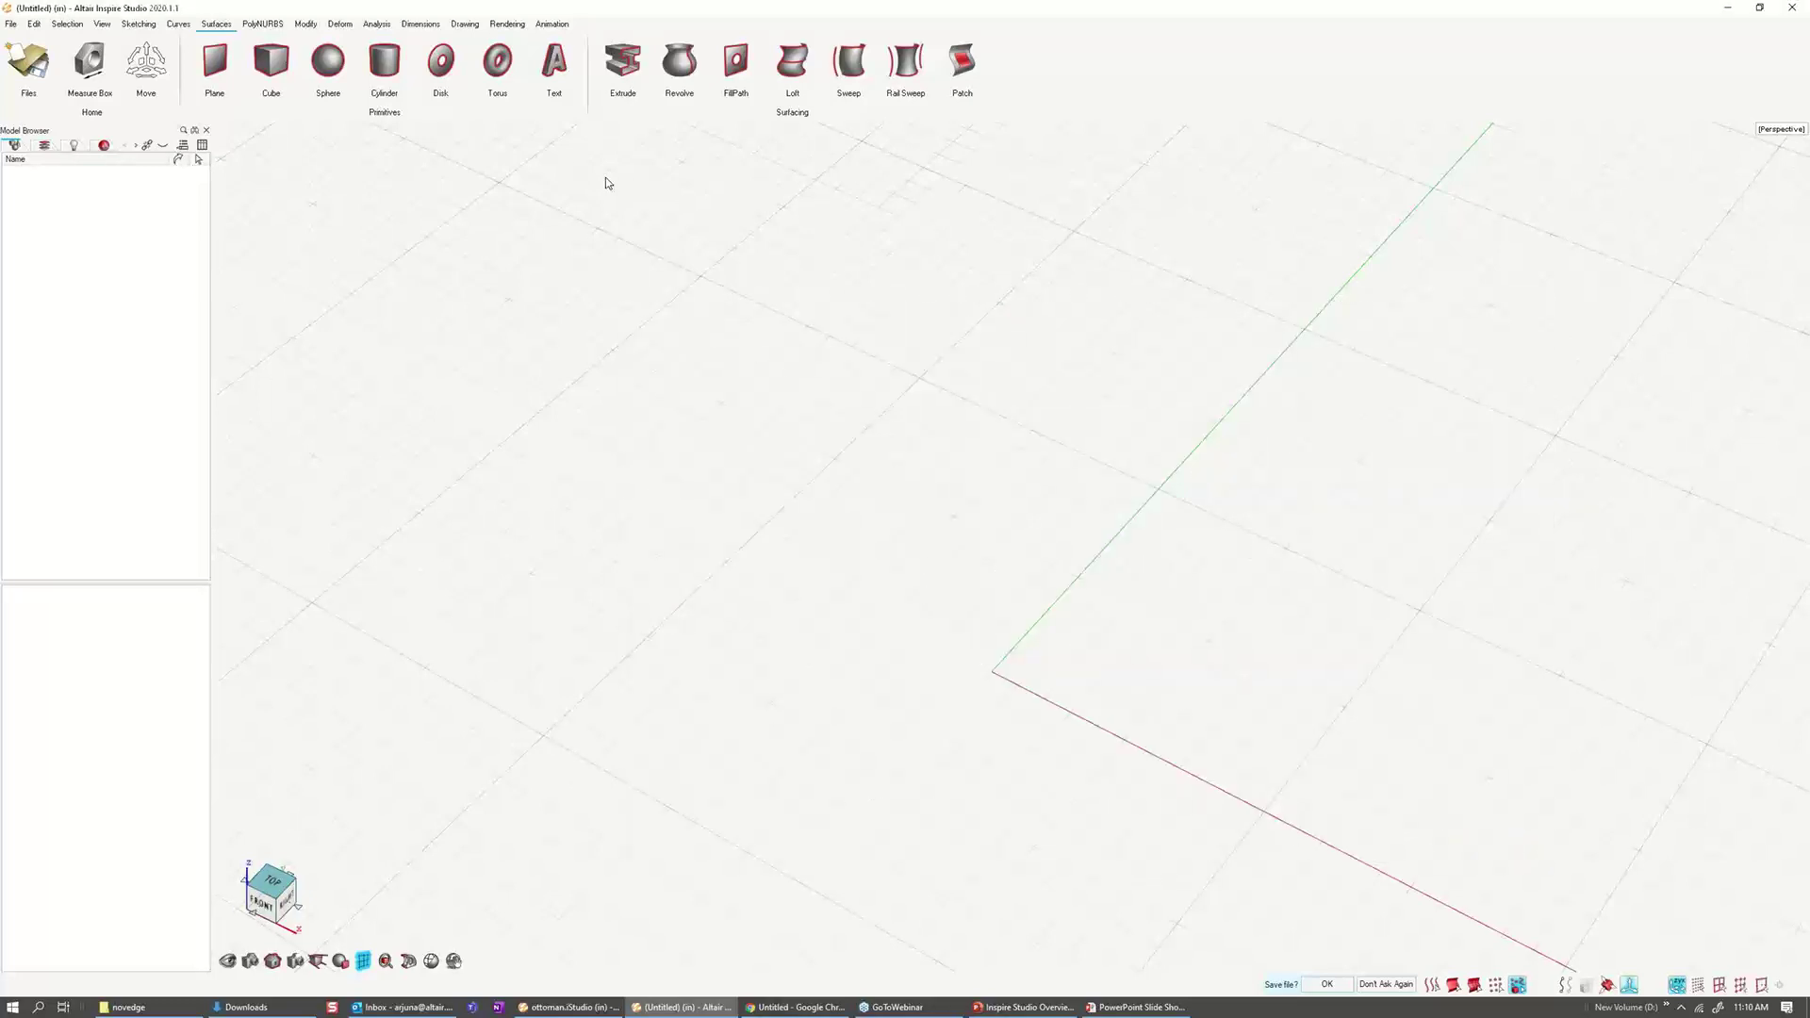
# Step: Look through the rendering, curve and PolyNURBS toolsets
pyautogui.click(516, 24)
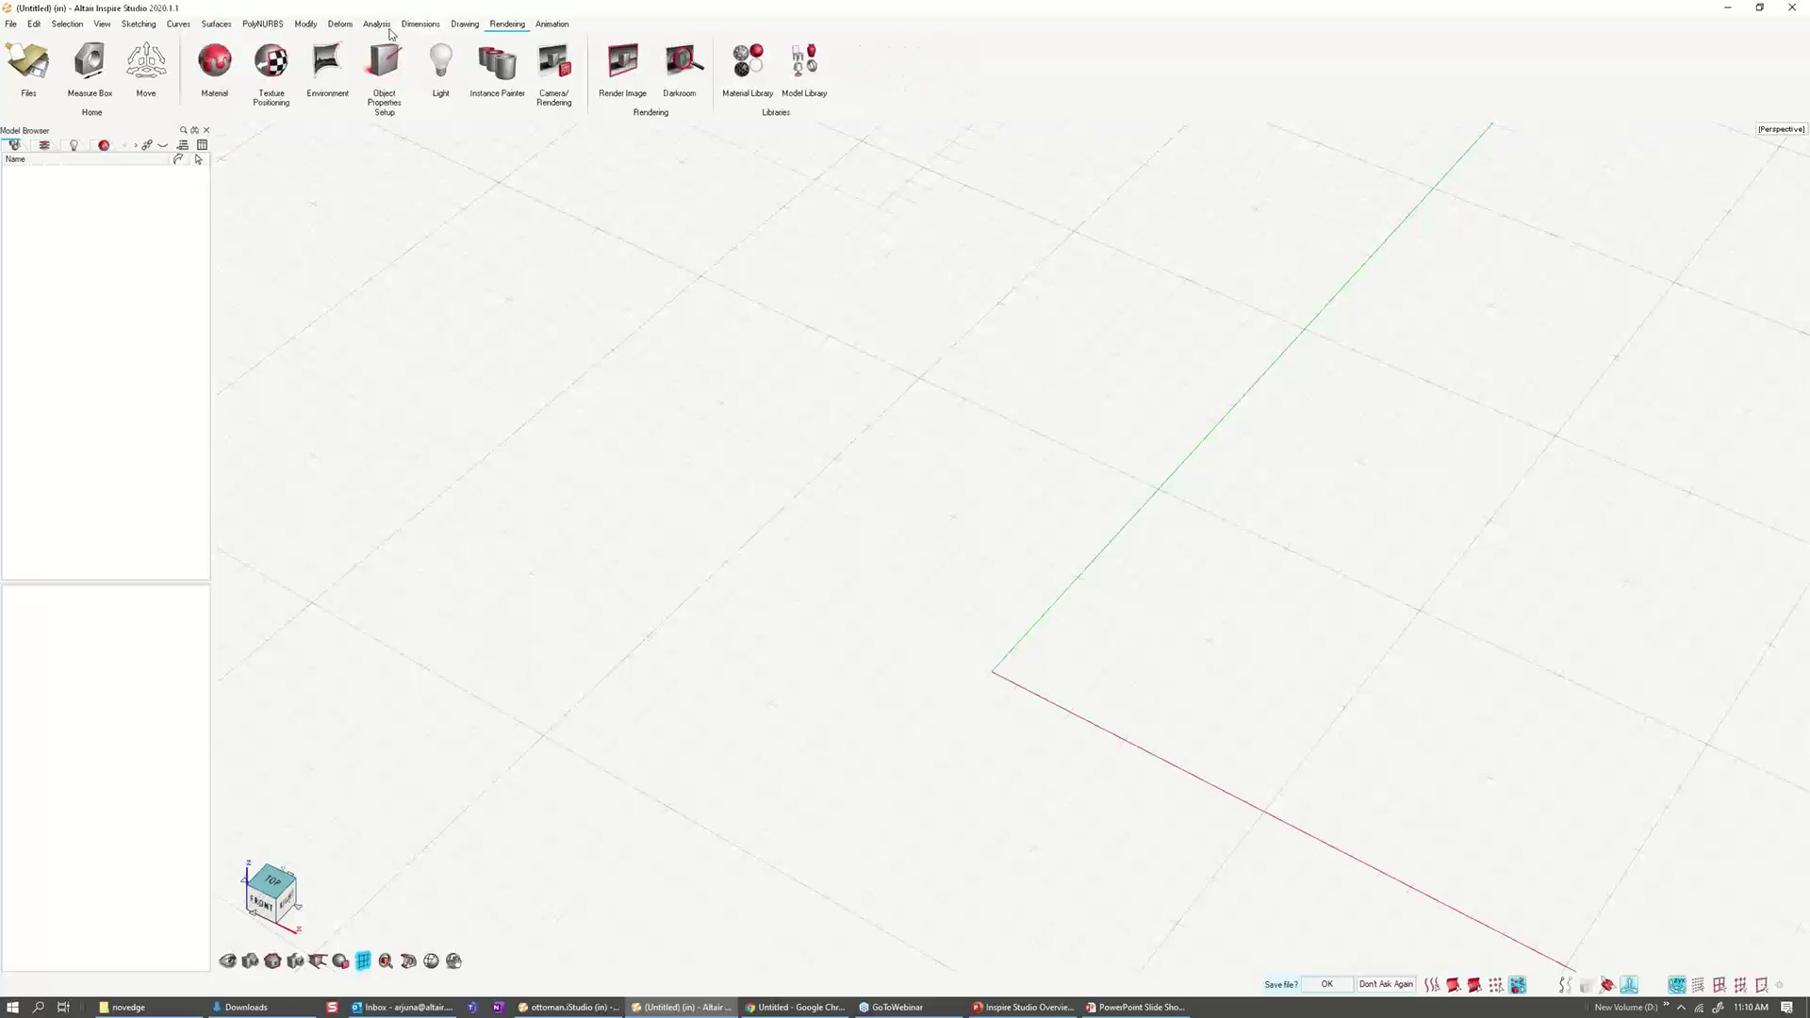
pyautogui.click(178, 24)
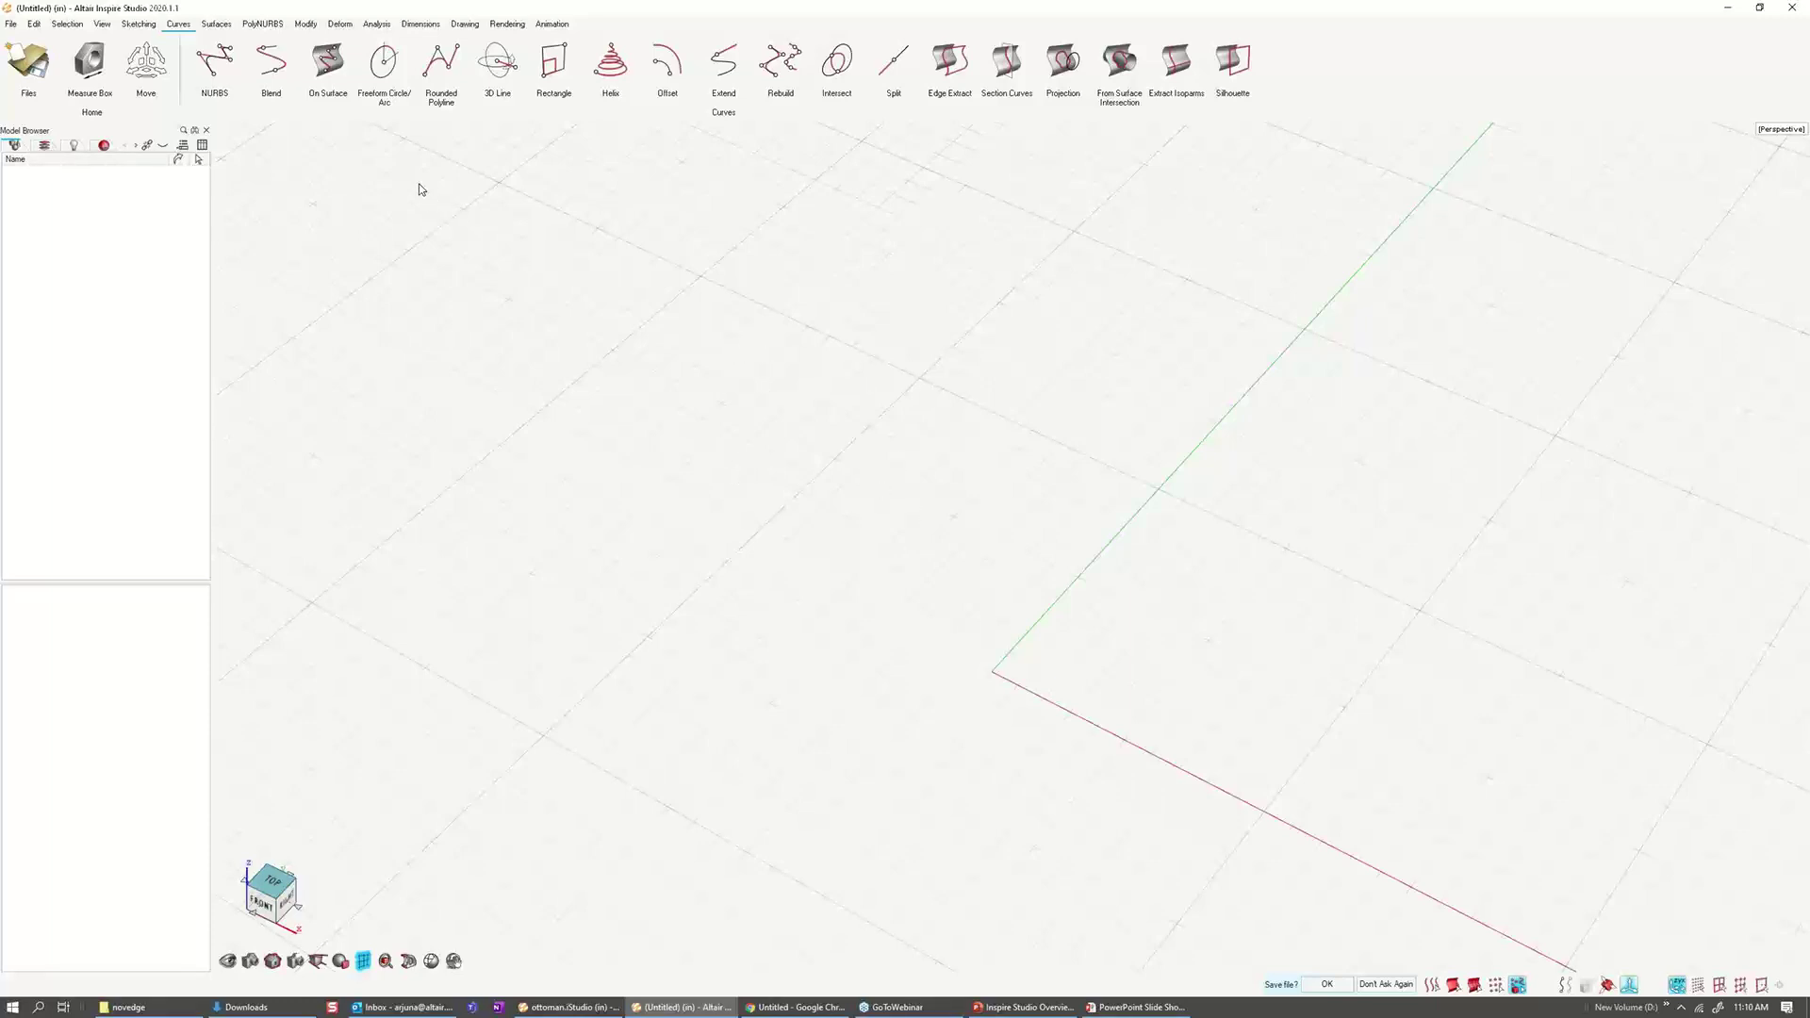
pyautogui.click(263, 25)
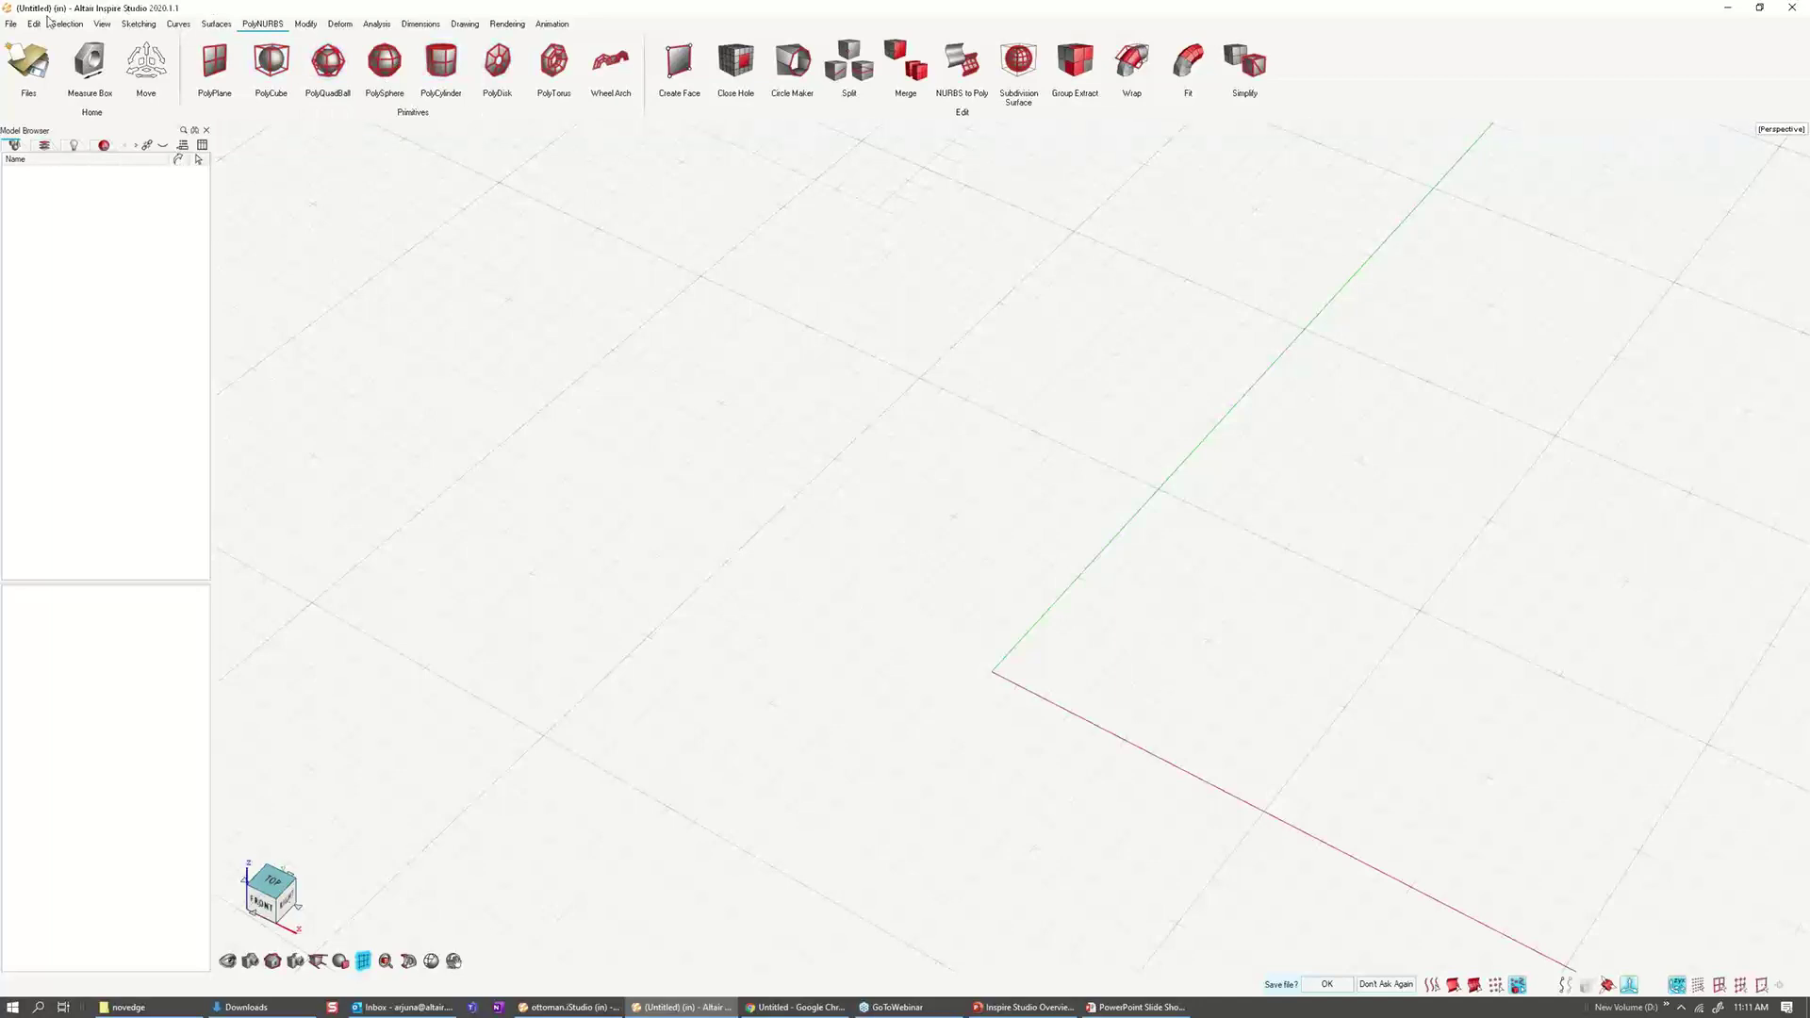
# Step: Open the recent file mug_coaster.iStudio without saving the untitled model
pyautogui.click(12, 25)
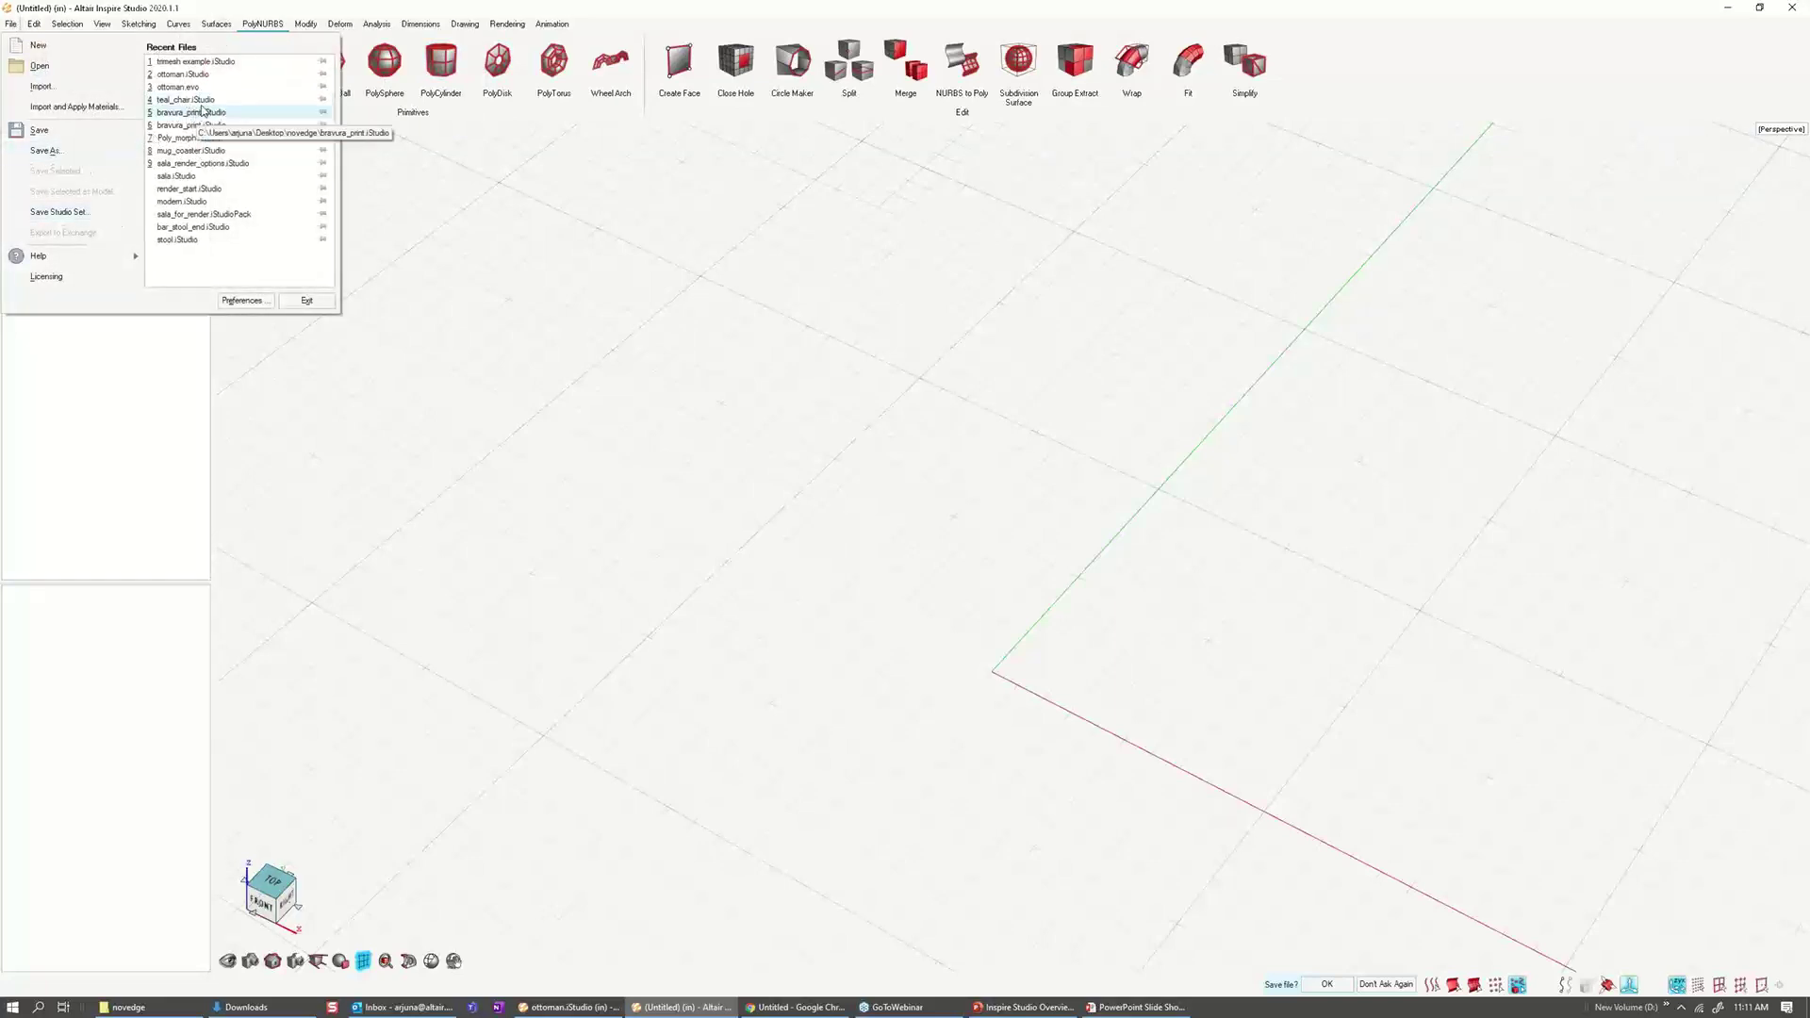
pyautogui.click(232, 152)
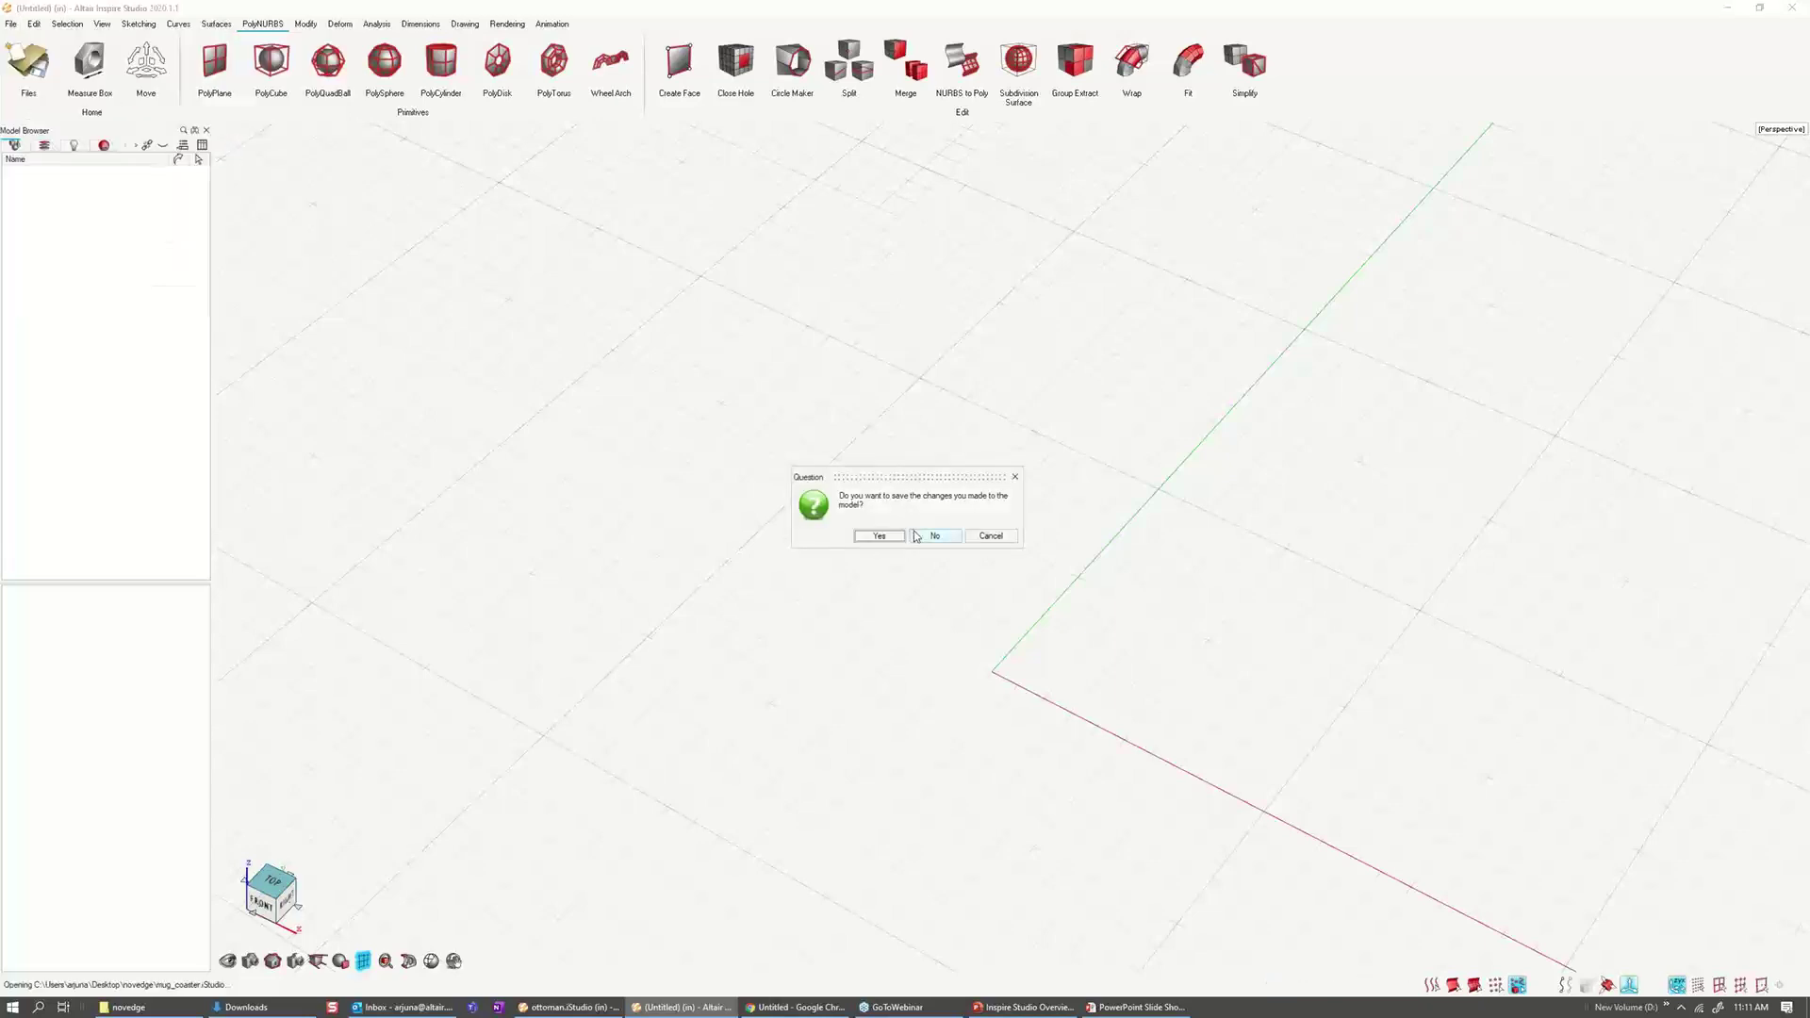
pyautogui.click(915, 536)
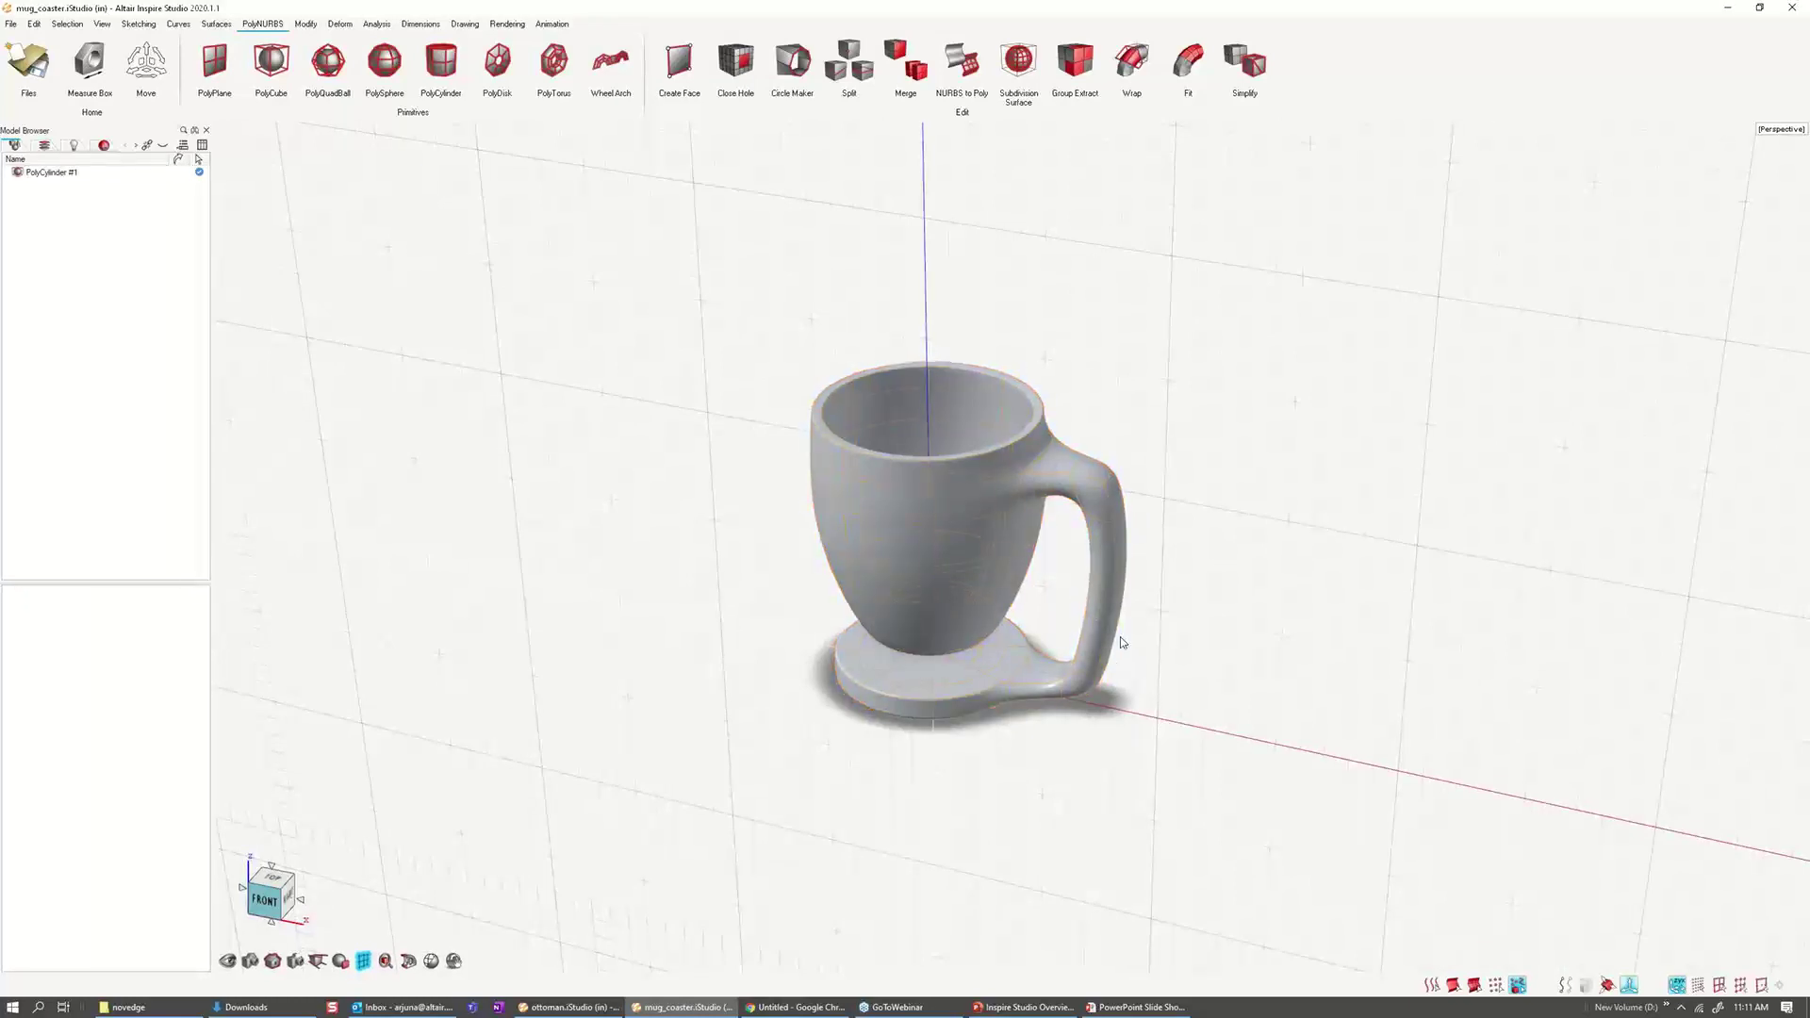
# Step: Examine the mug with its attached coaster from a raised angle and select the whole body
pyautogui.moveTo(1113, 686); pyautogui.dragTo(1159, 716, button='middle')
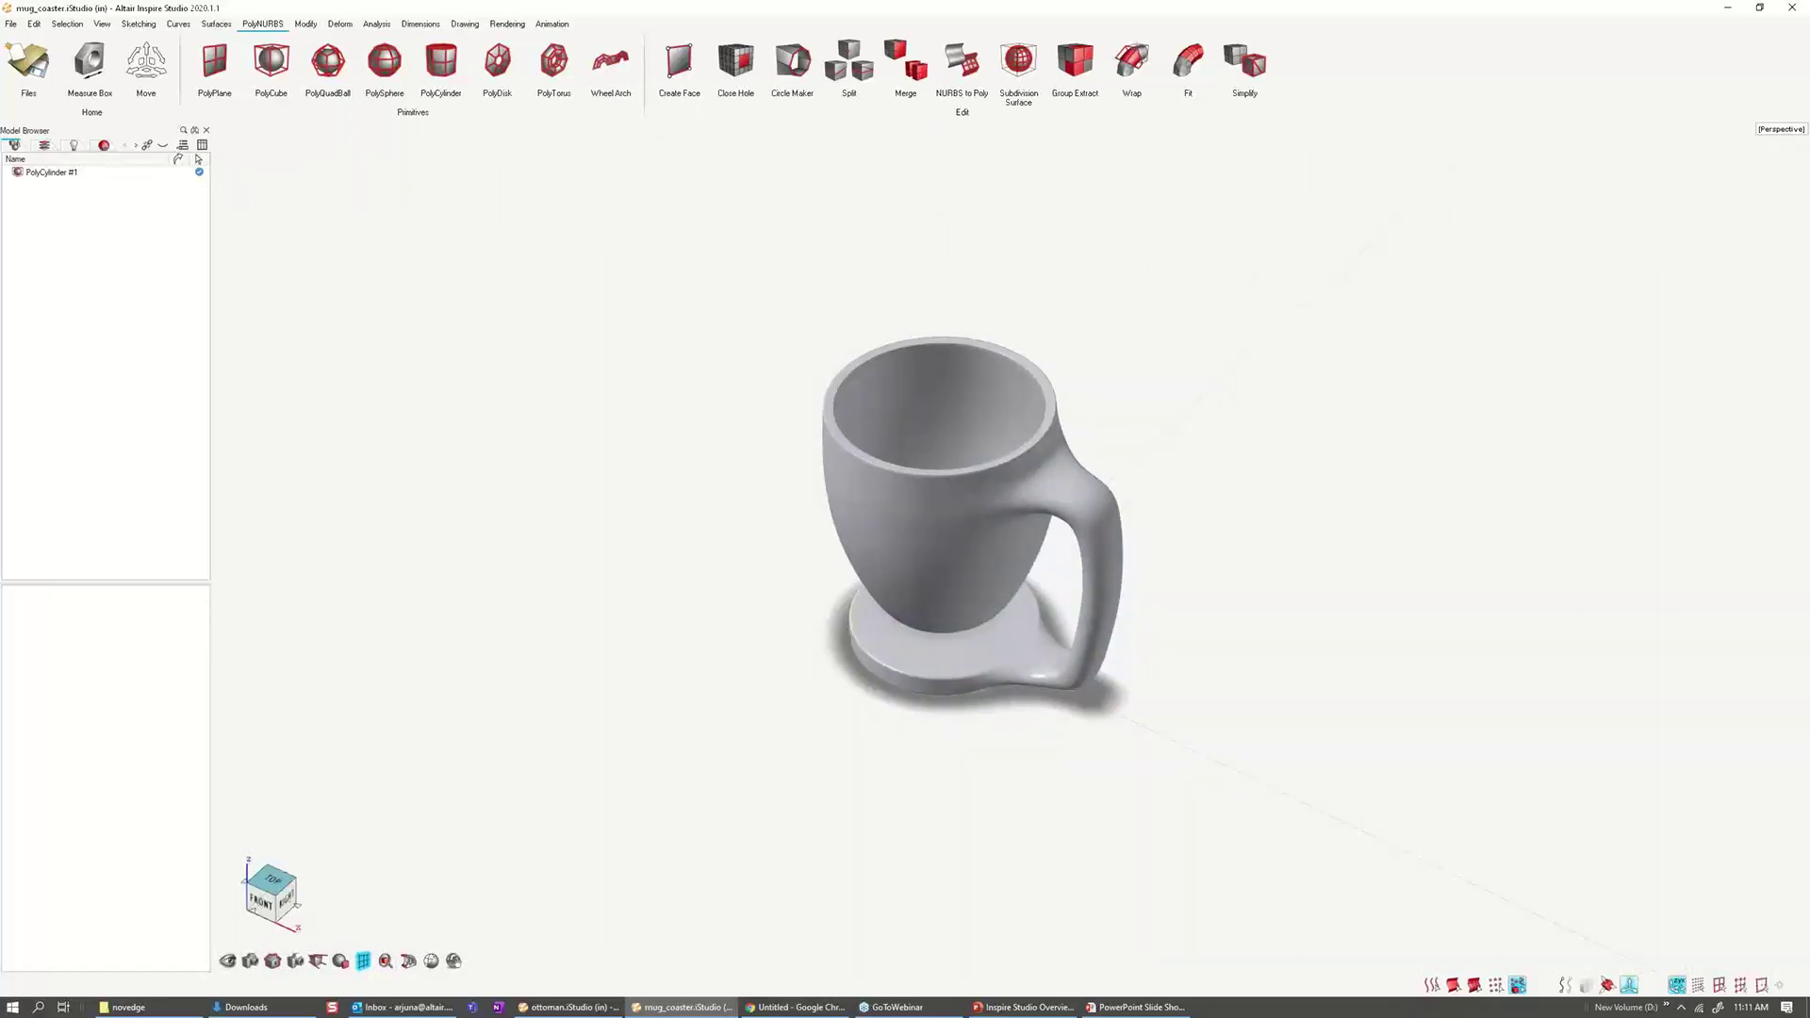
pyautogui.moveTo(1241, 705); pyautogui.dragTo(1240, 725, button='middle')
pyautogui.moveTo(1240, 725); pyautogui.dragTo(1167, 731, button='right')
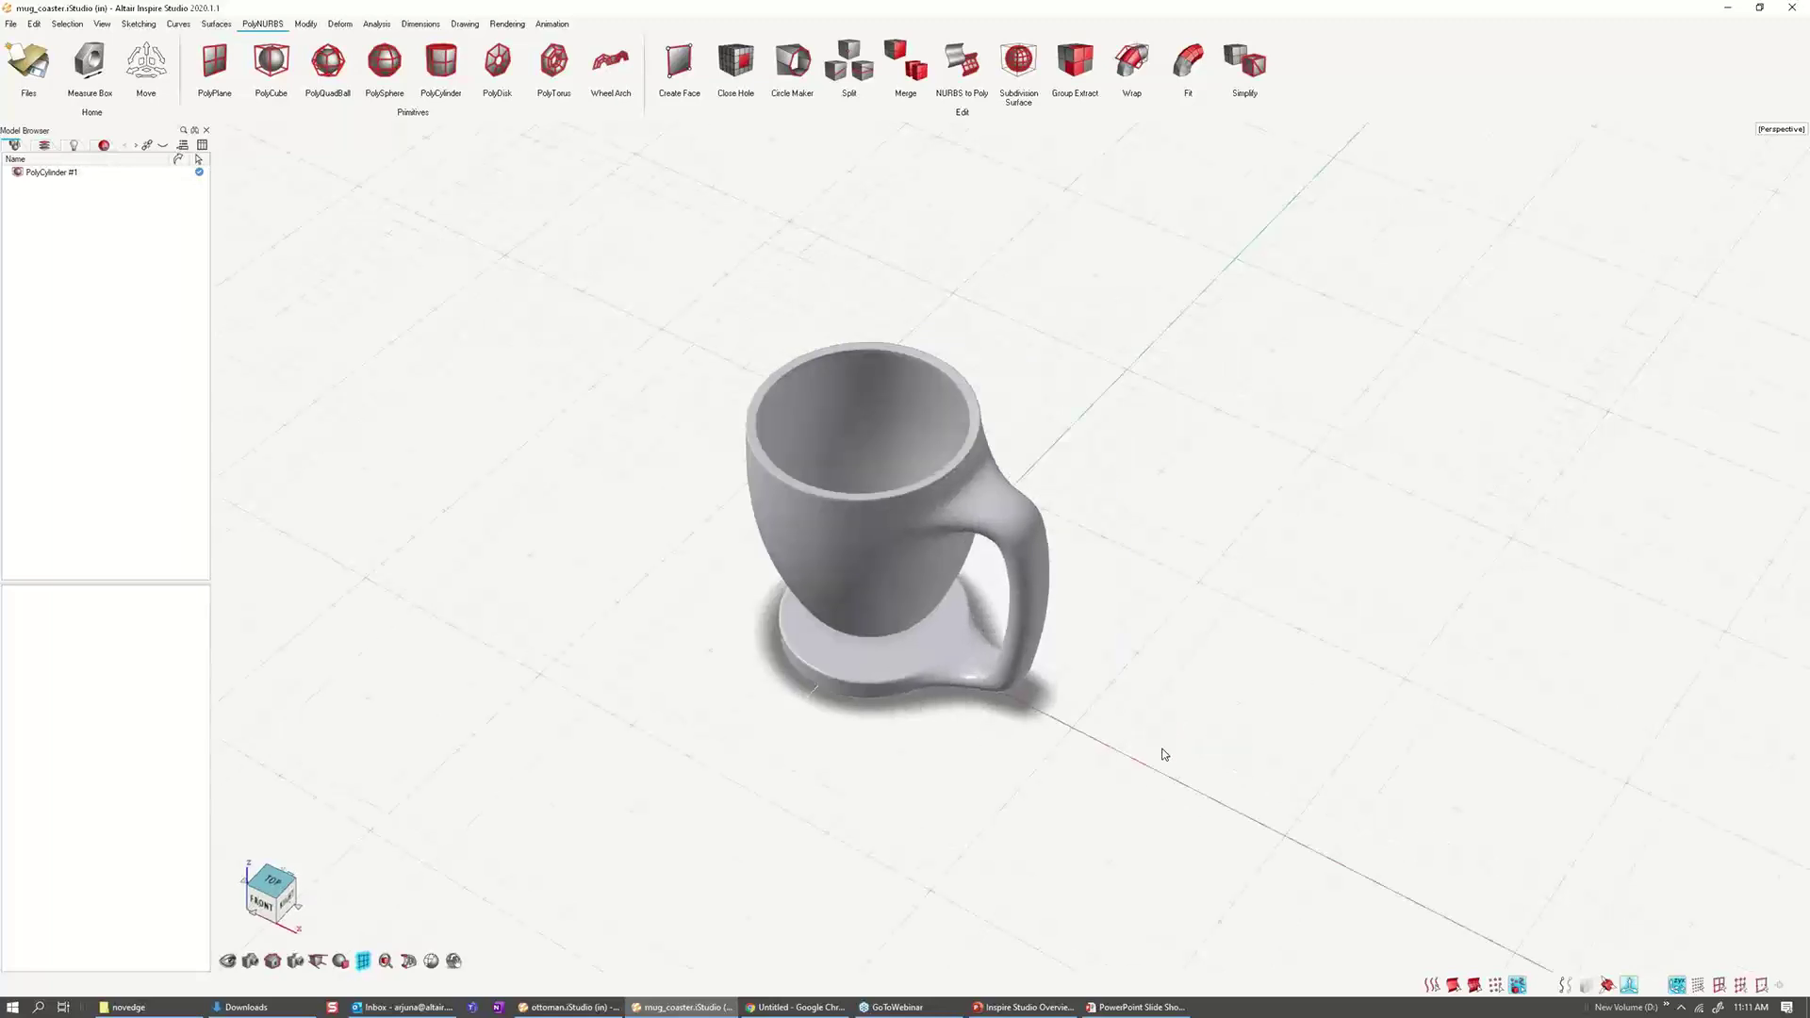
pyautogui.click(1025, 647)
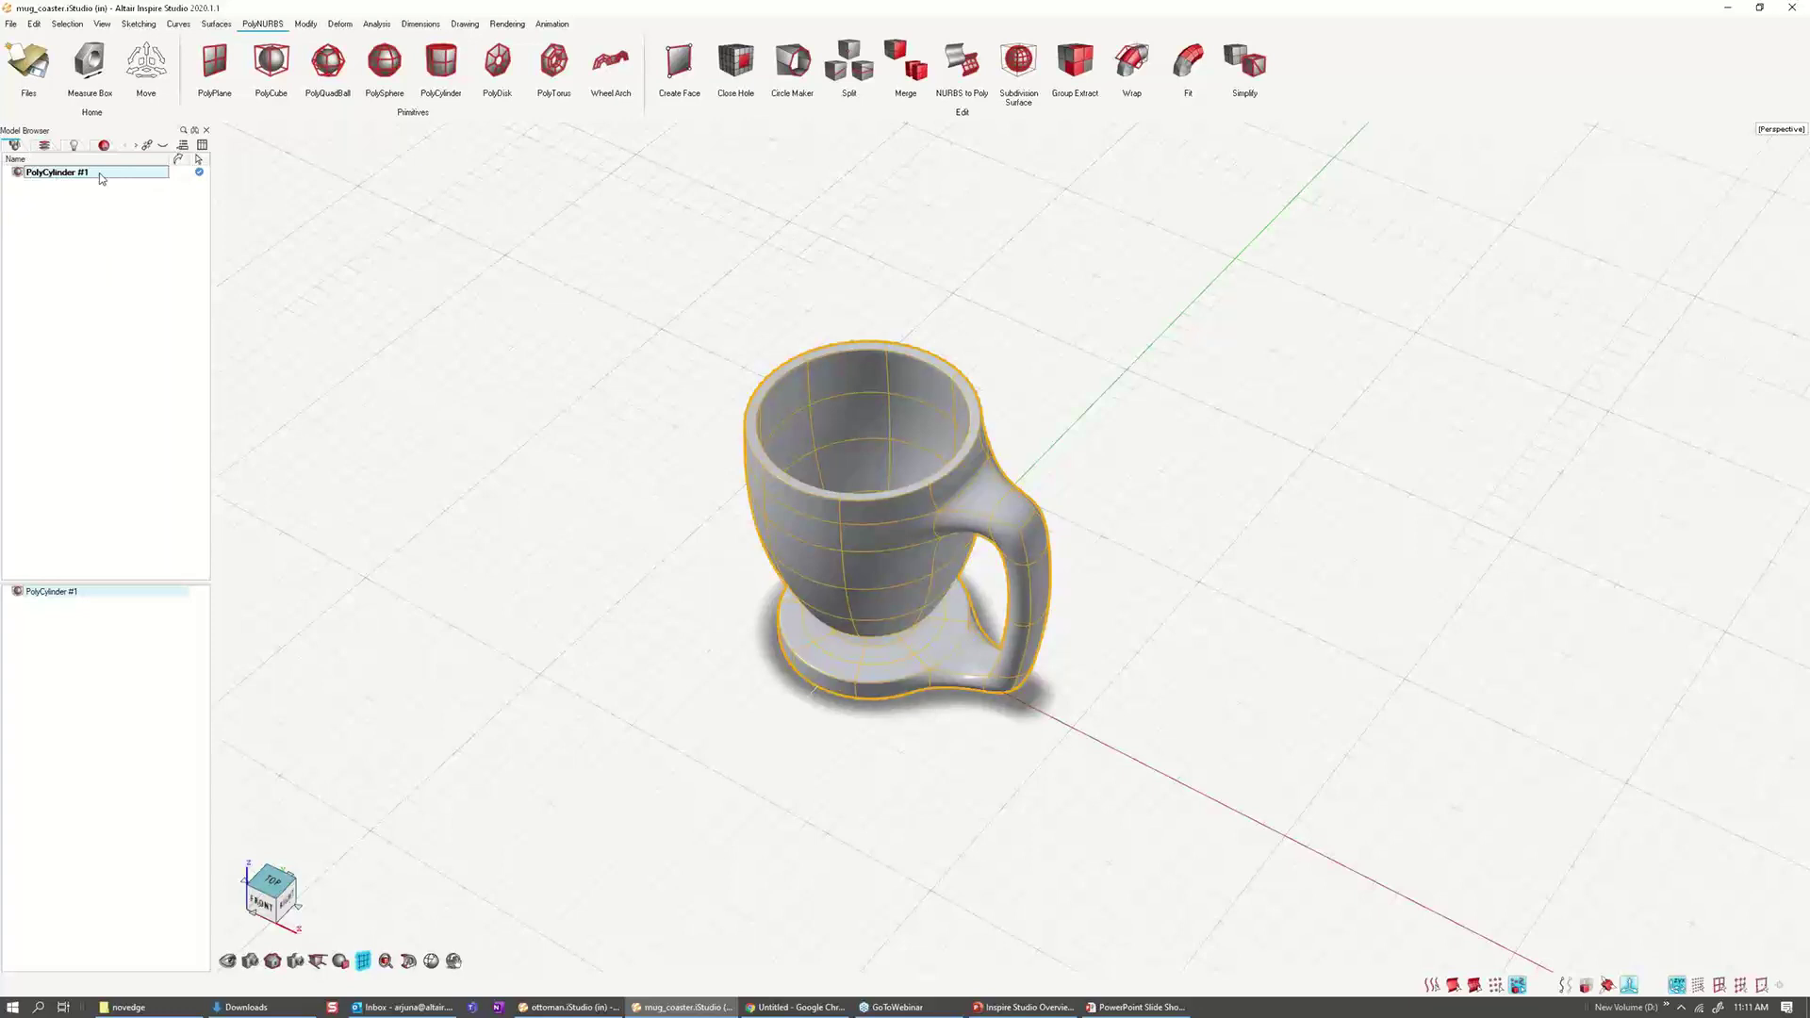
pyautogui.click(485, 495)
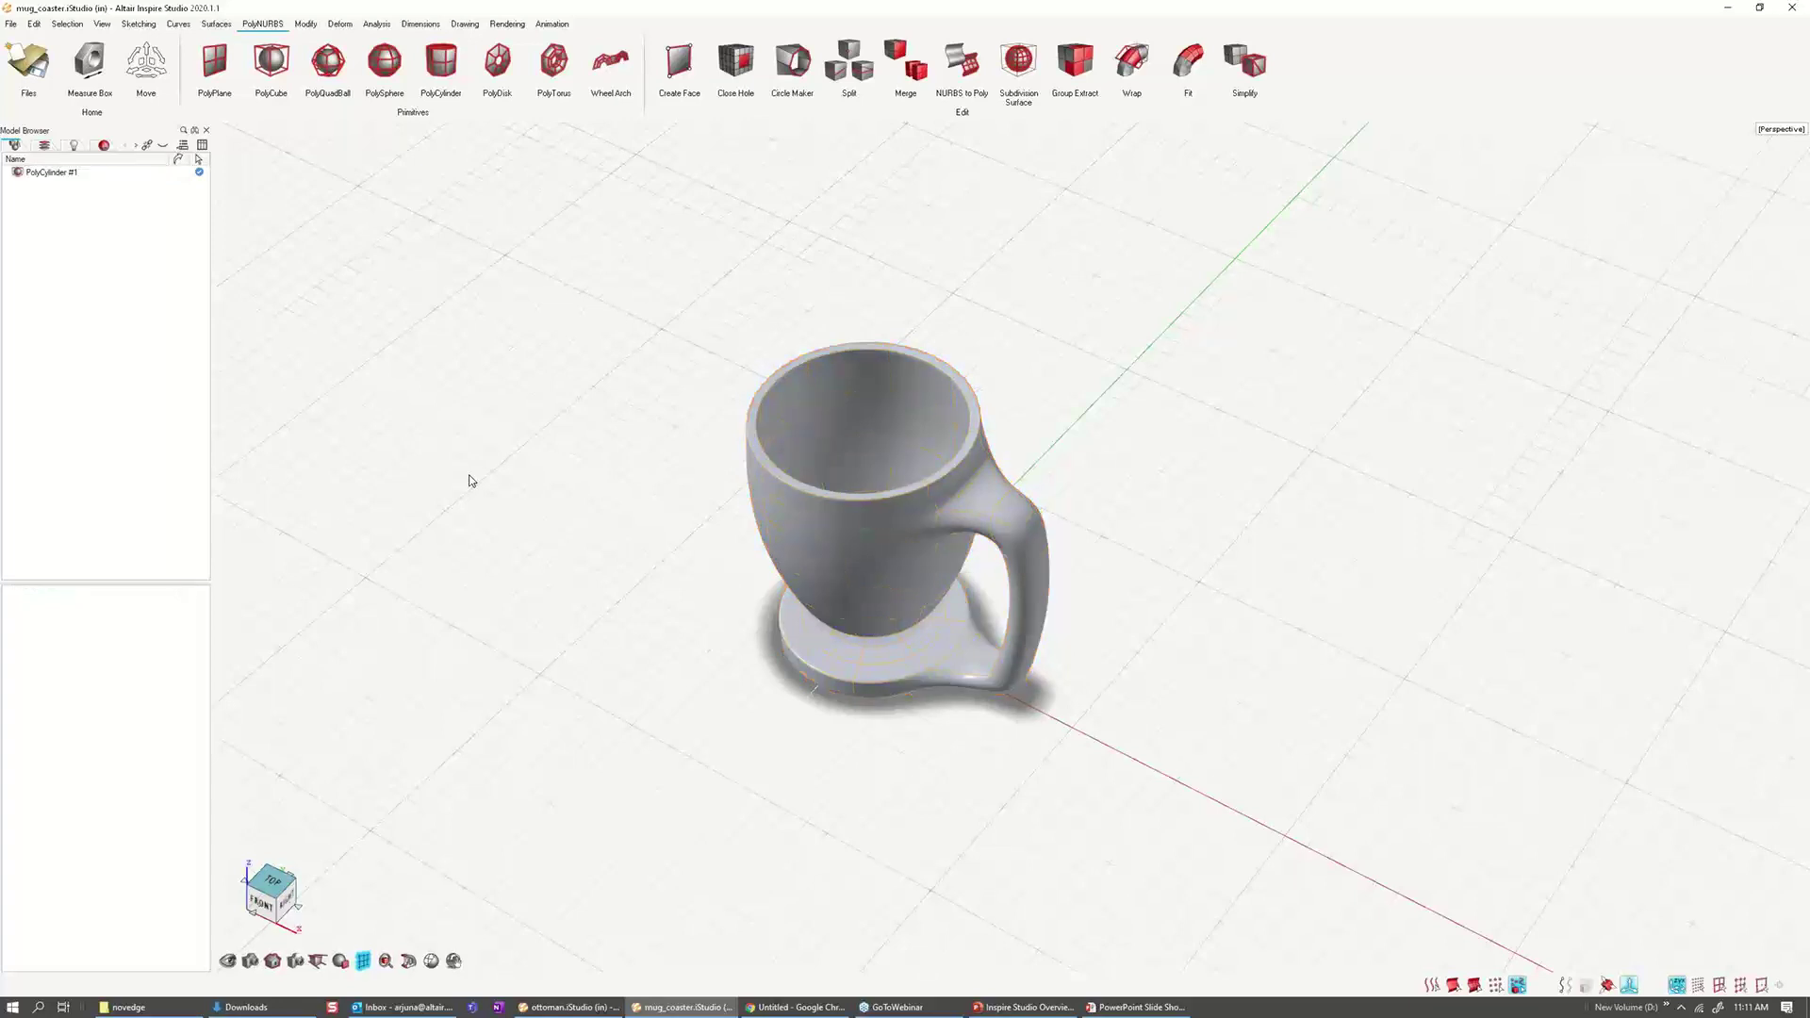
pyautogui.click(799, 542)
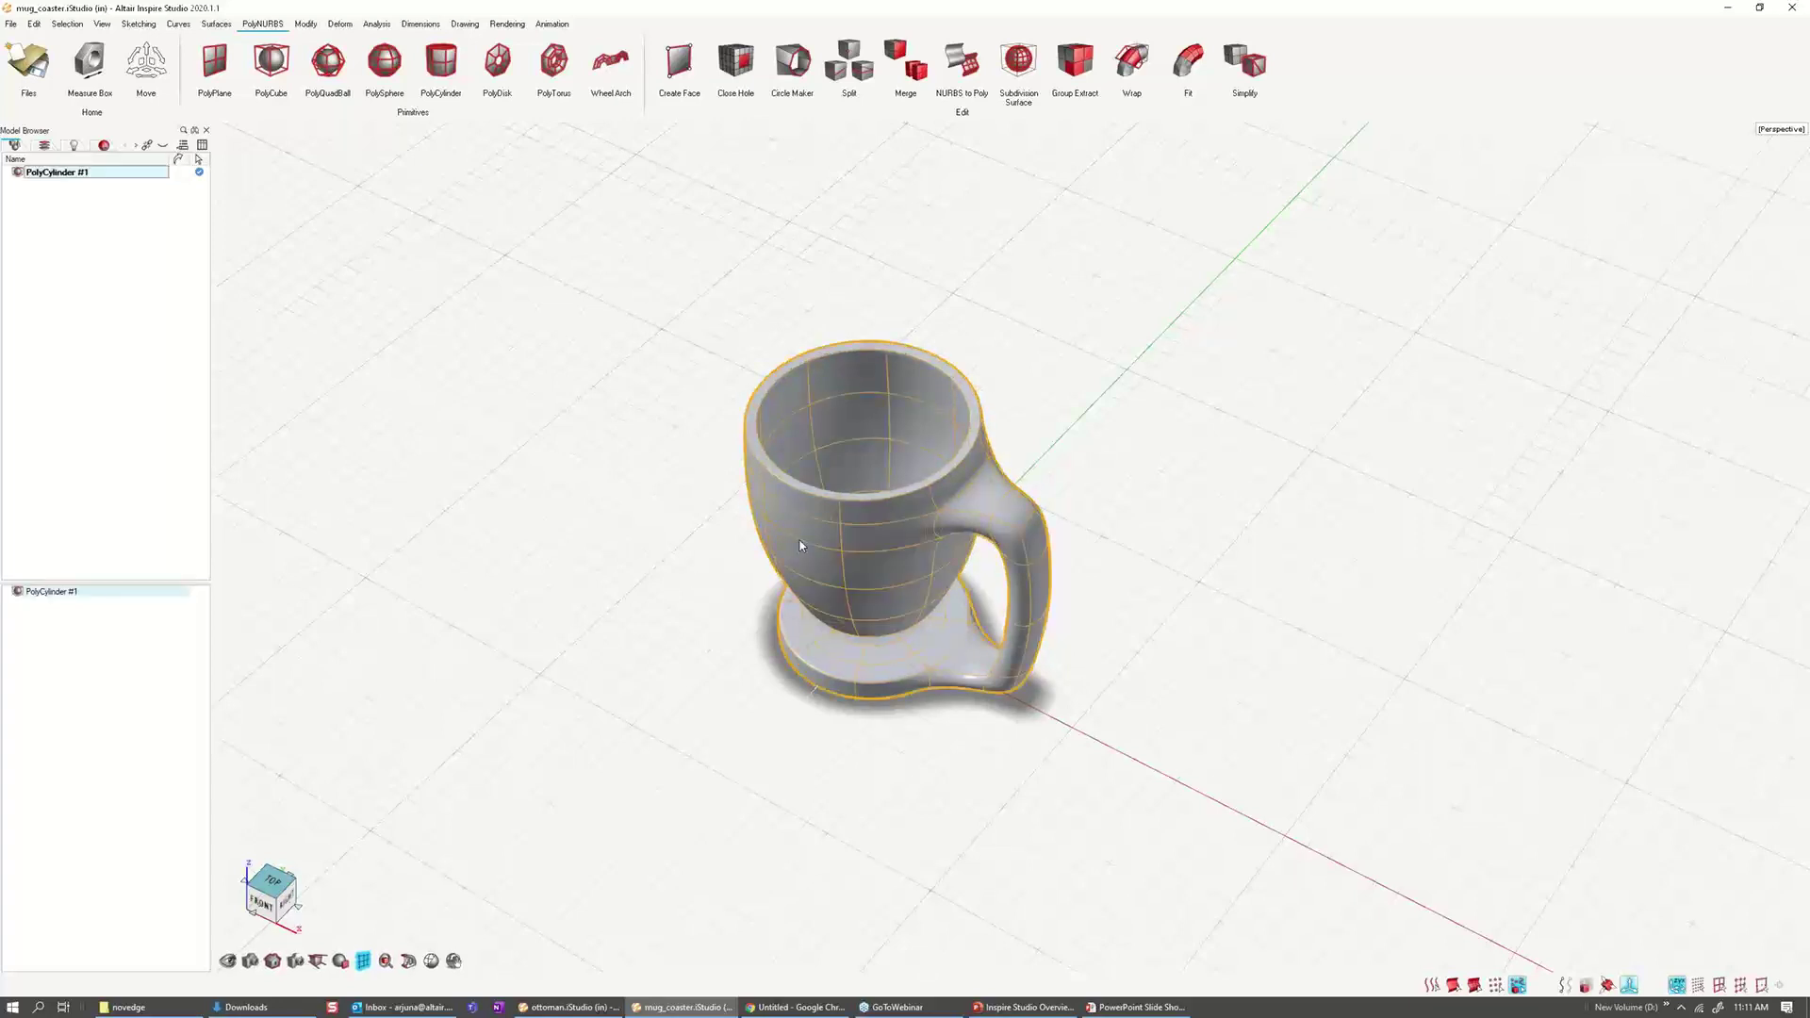
# Step: Enter PolyNURBS editing on the mug, view its vertices, edges and faces, select one face on the cup wall, and leave editing
pyautogui.doubleClick(925, 491)
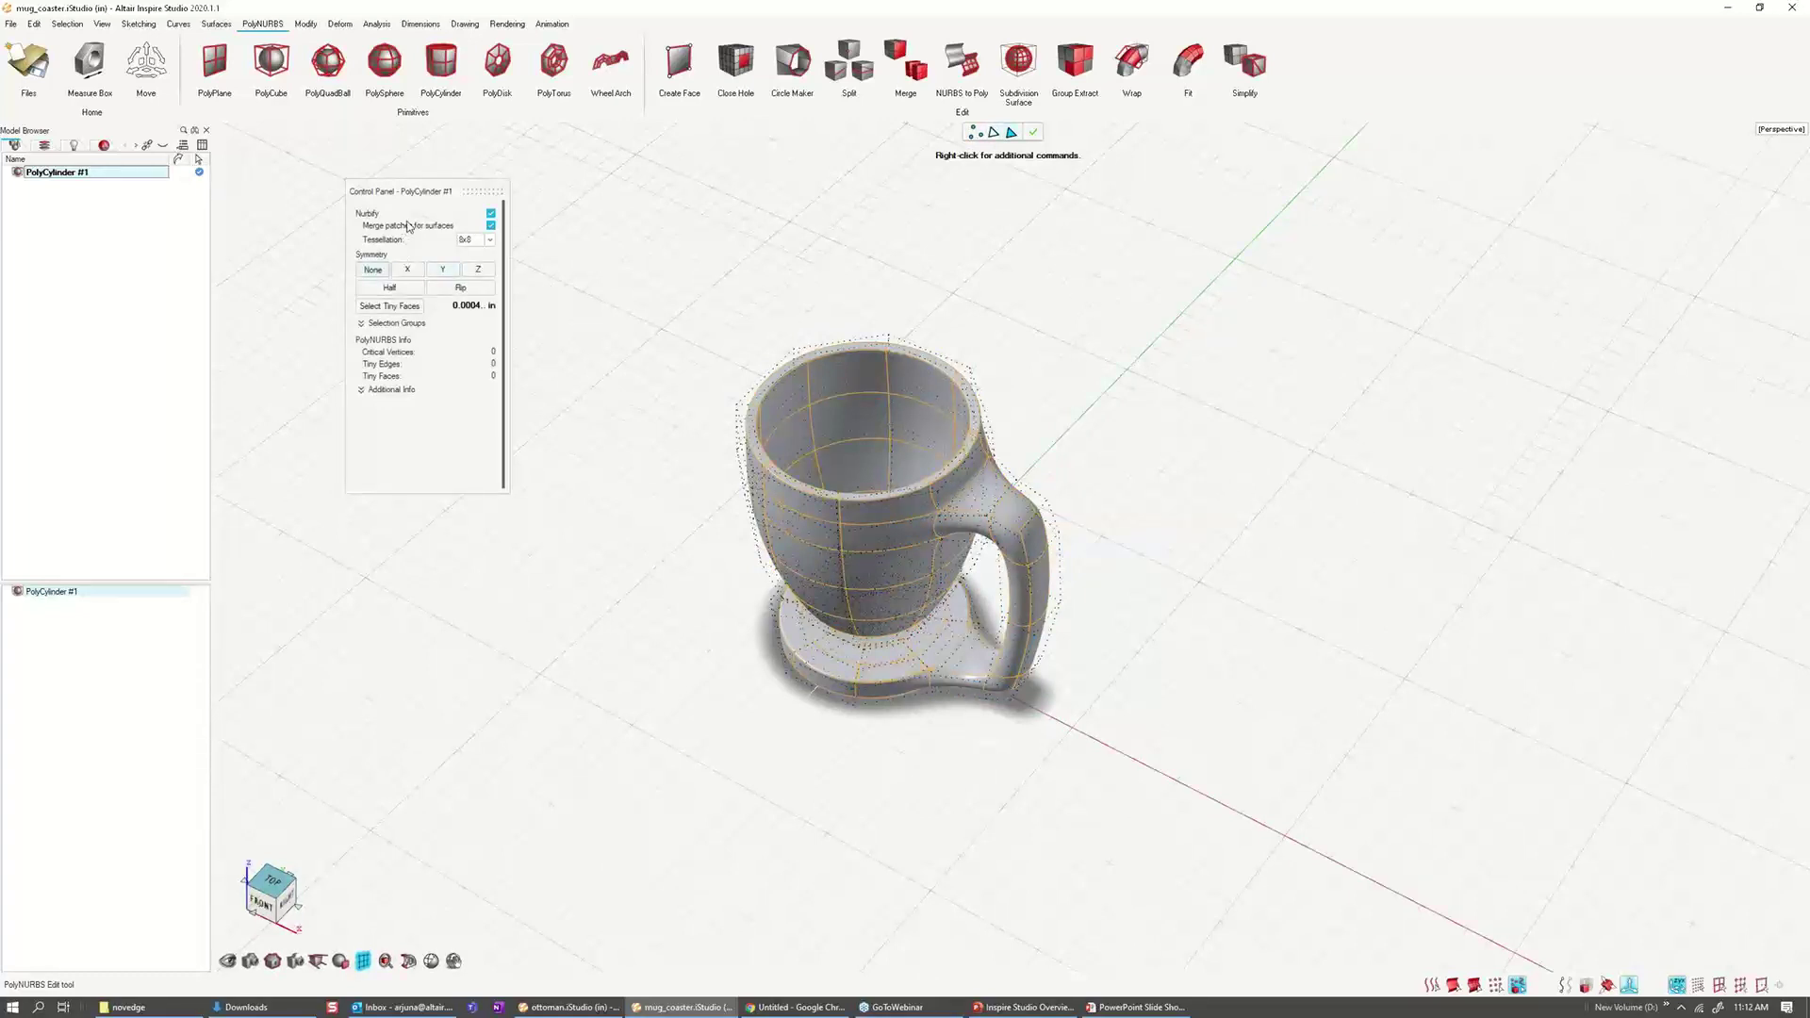
pyautogui.click(387, 288)
pyautogui.press('a')
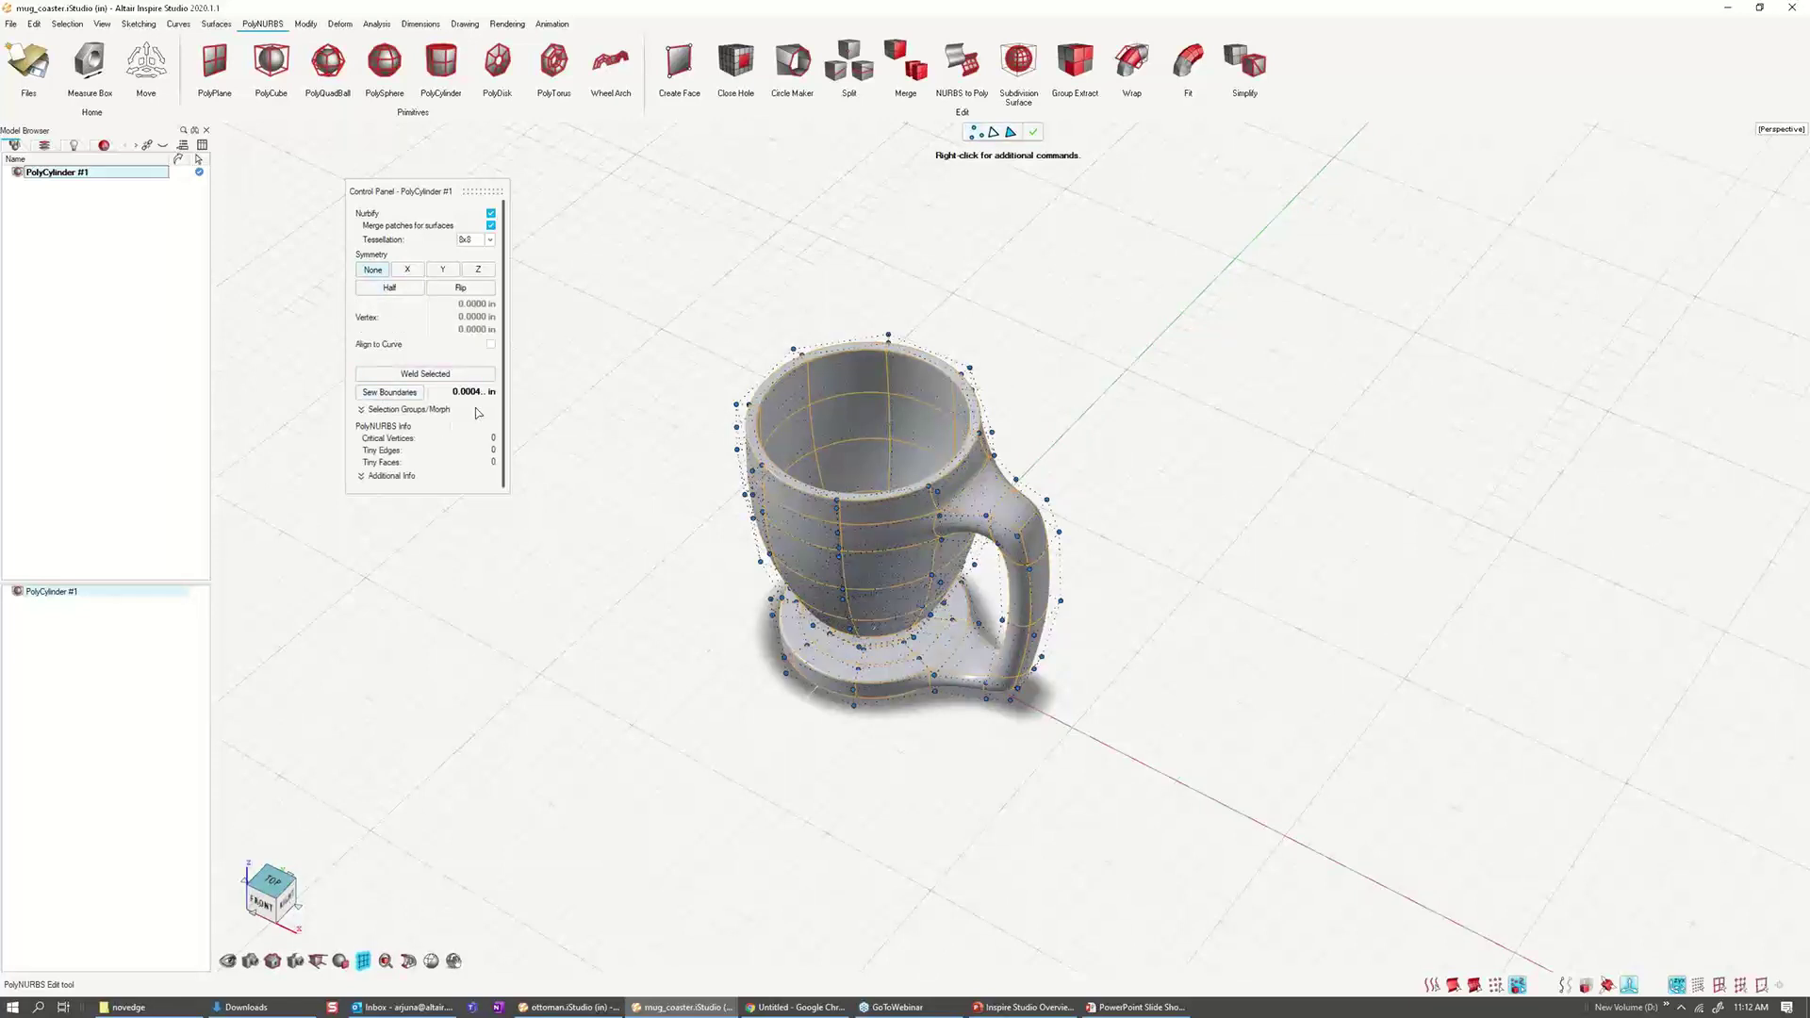
pyautogui.click(994, 133)
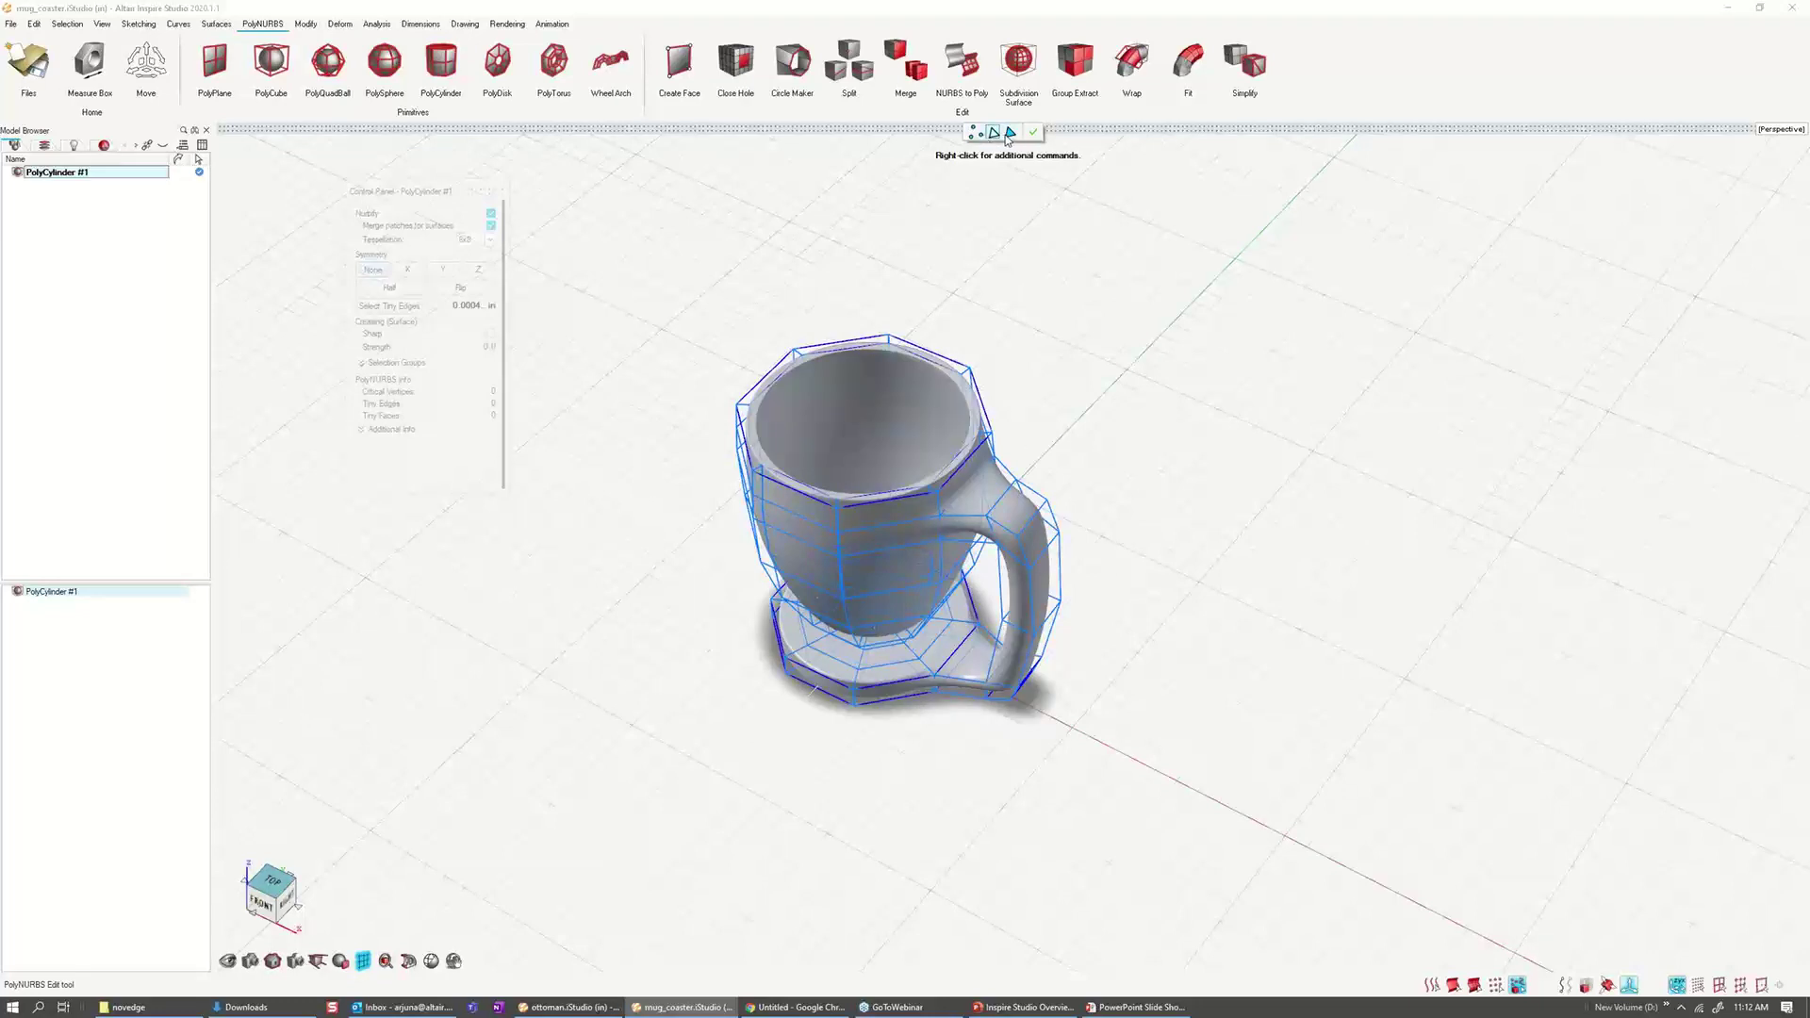
pyautogui.click(1010, 133)
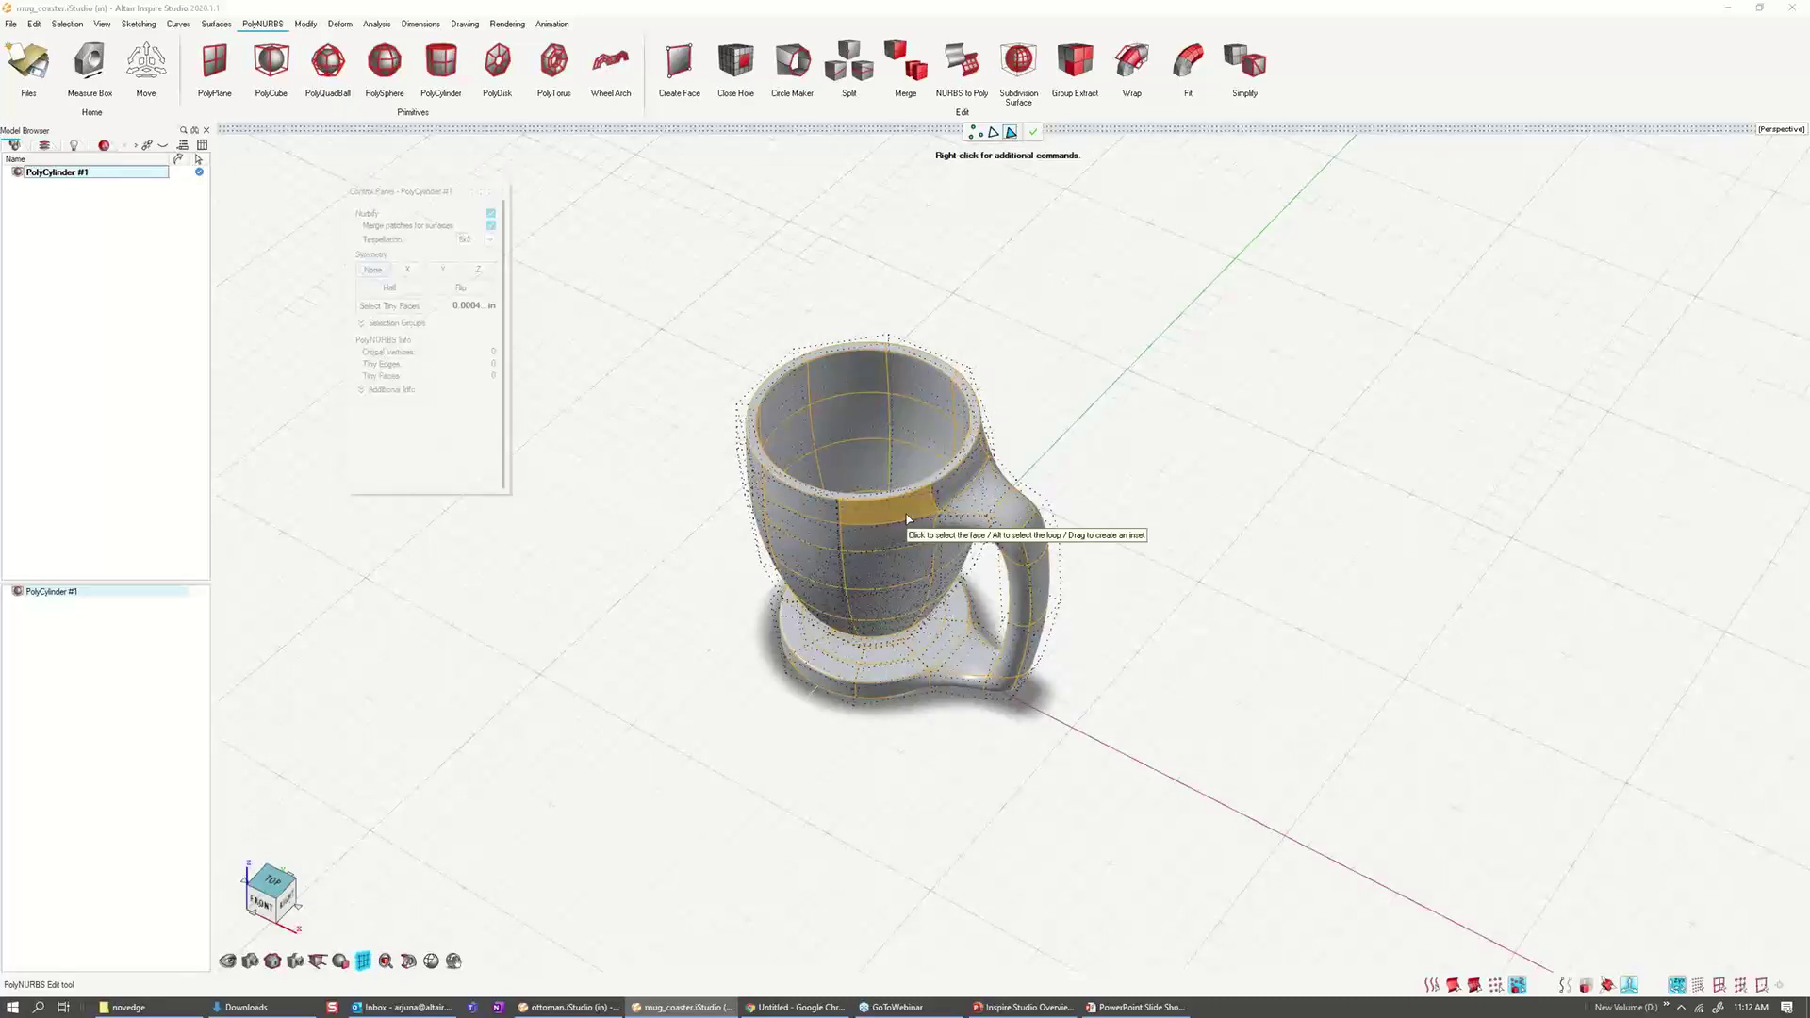
pyautogui.click(894, 563)
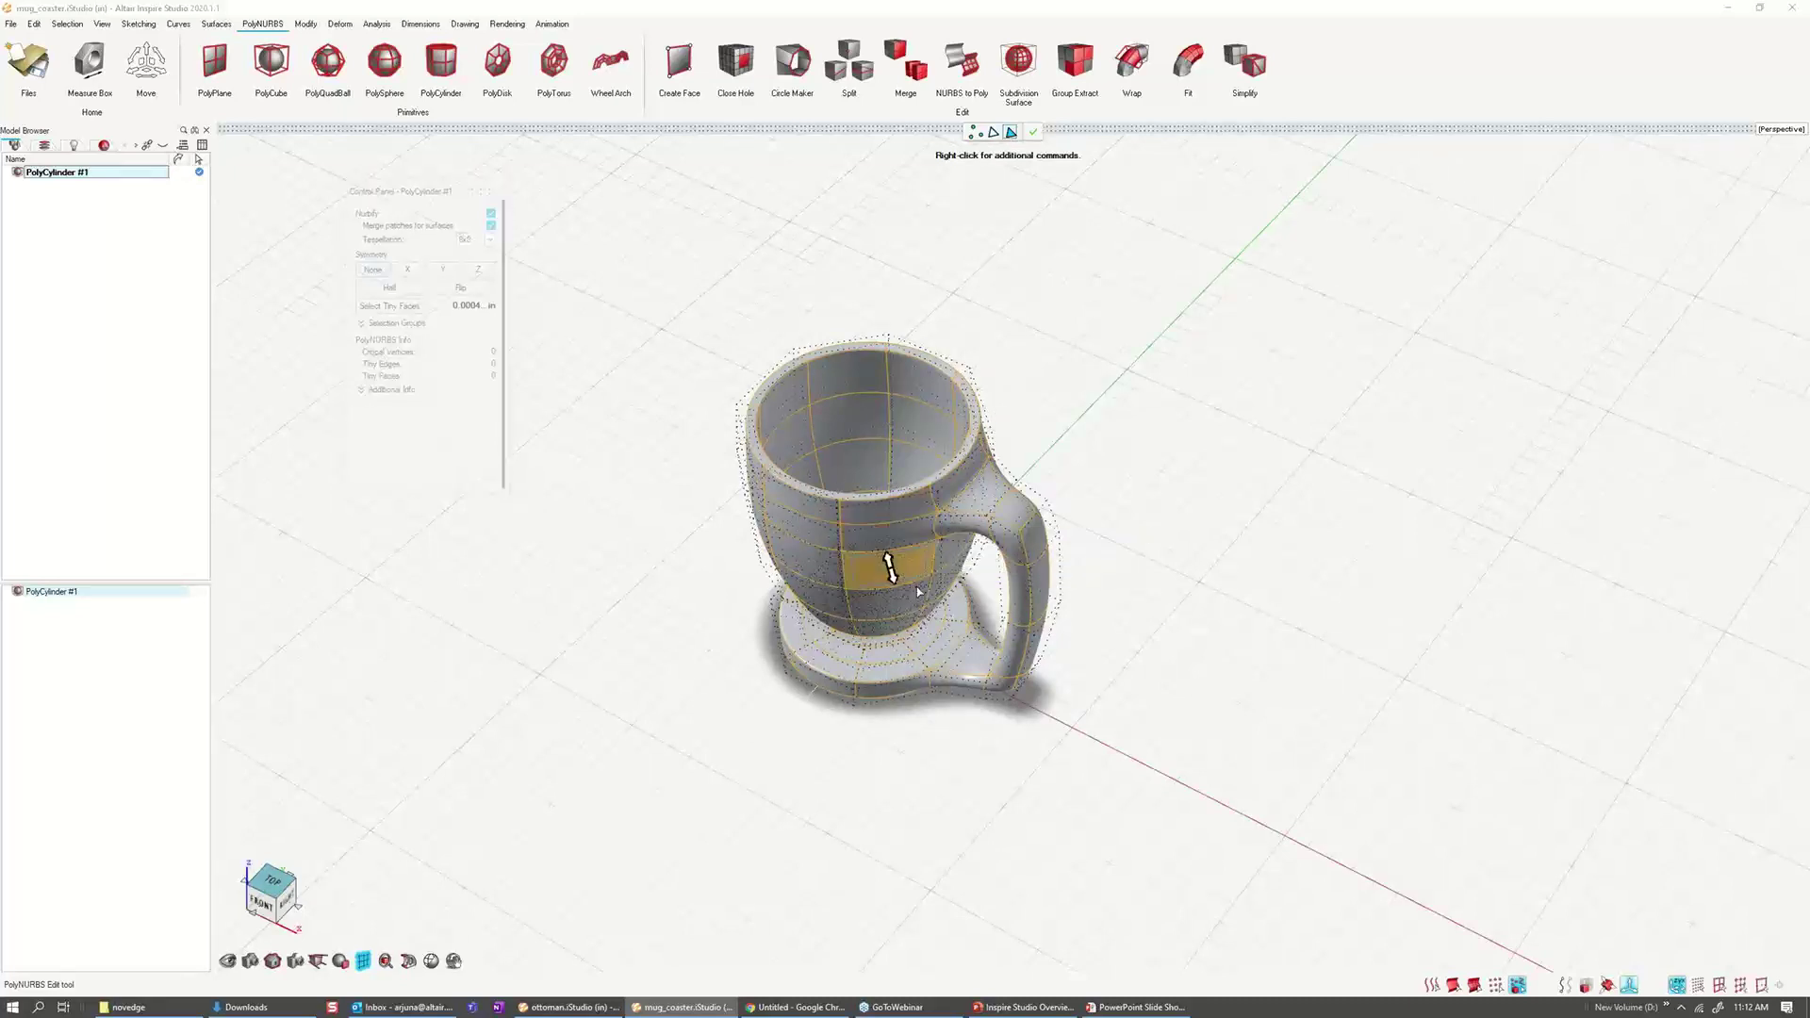
pyautogui.click(1109, 309)
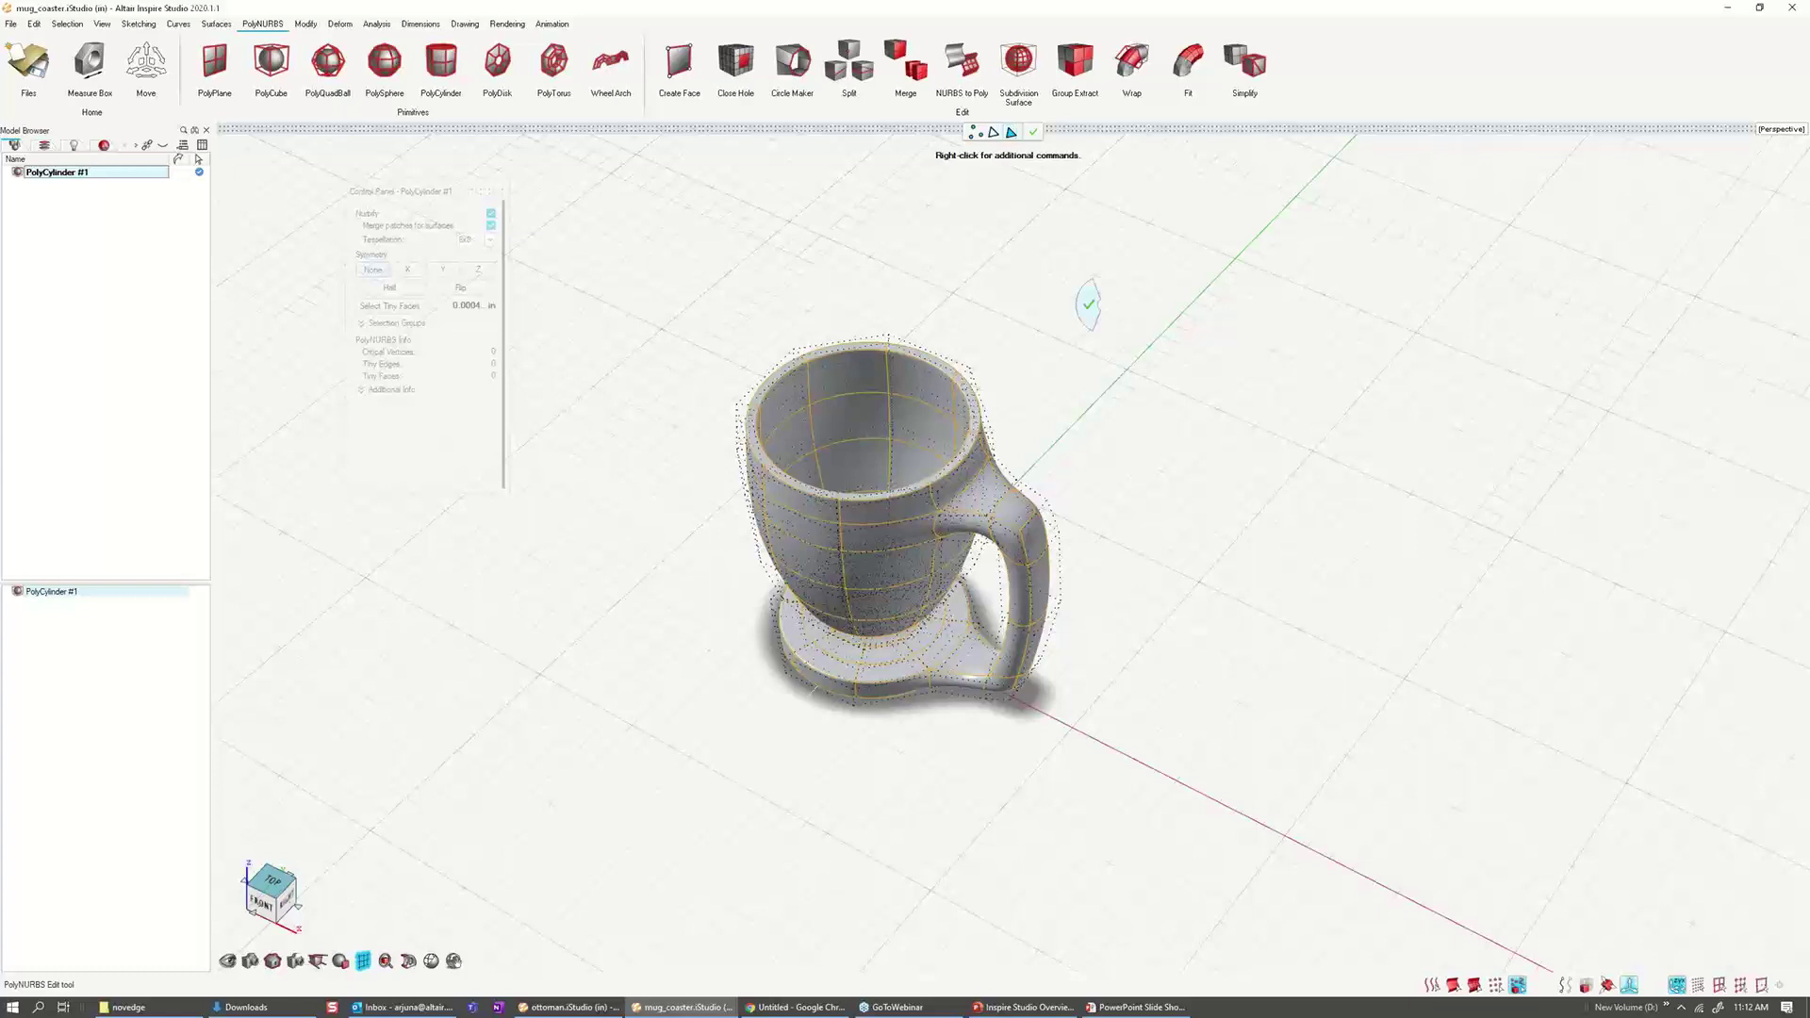
pyautogui.rightClick(1082, 293)
pyautogui.press('Escape')
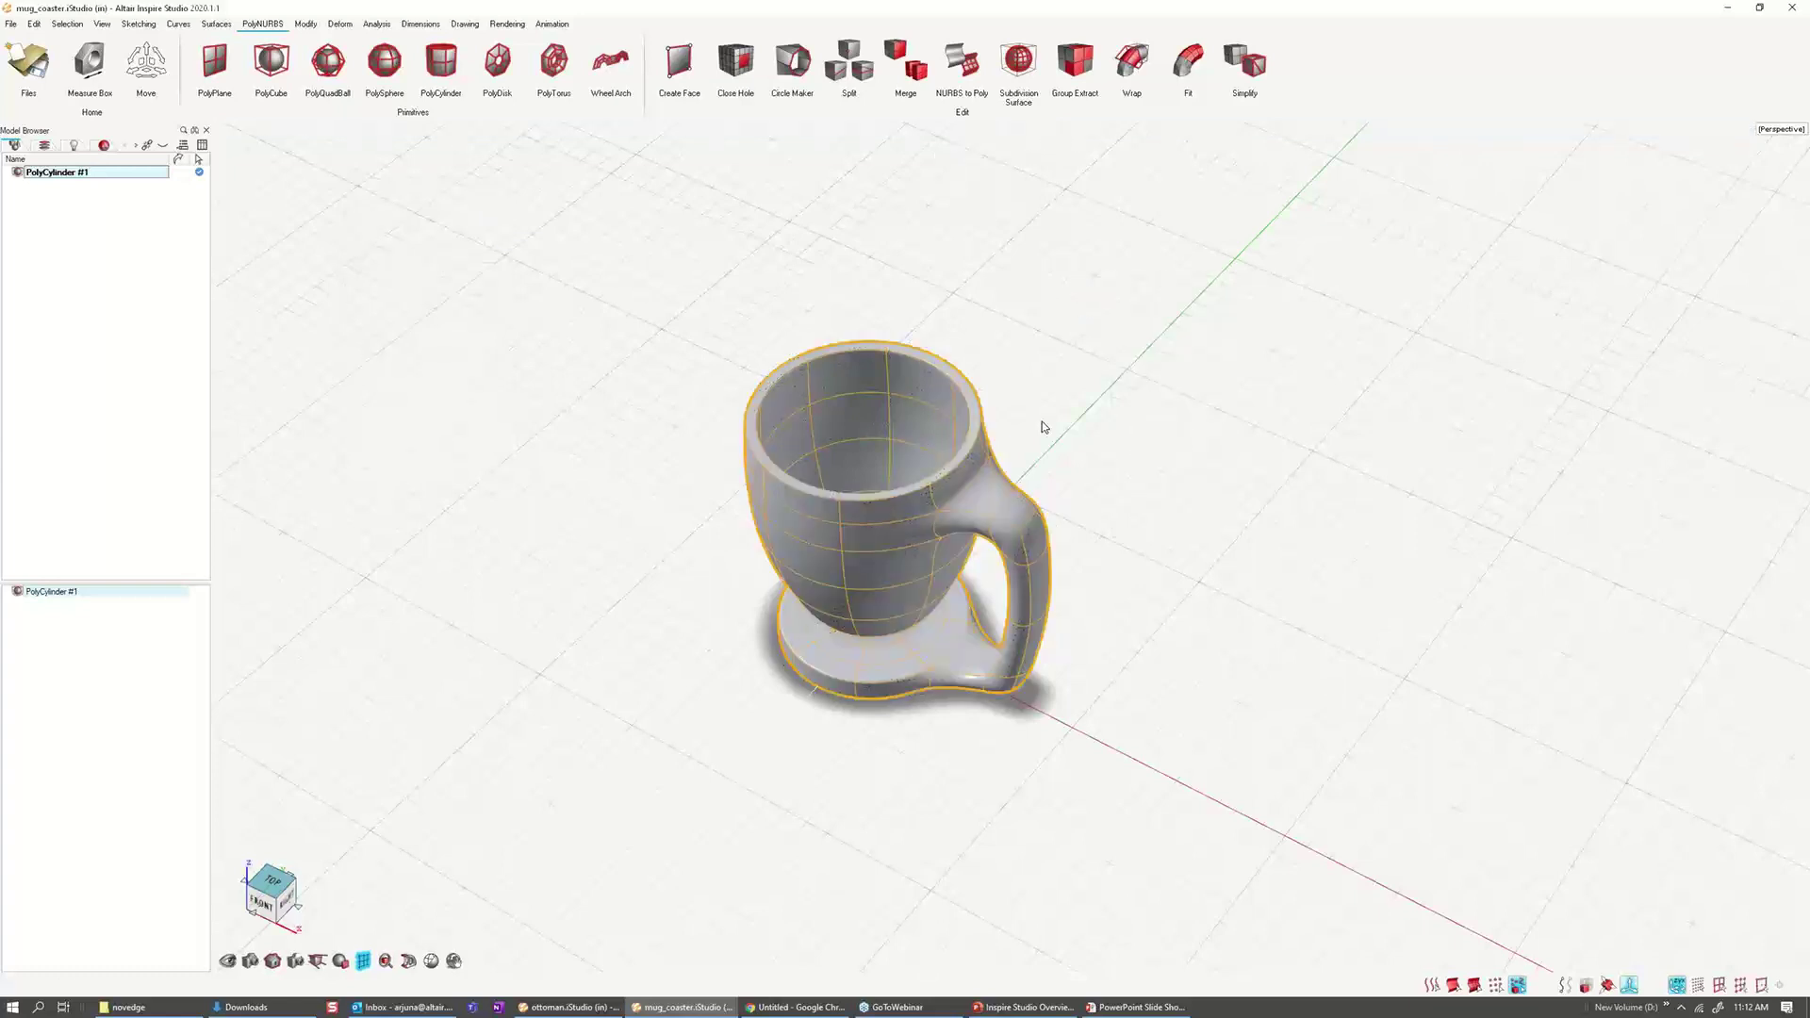
# Step: Clear the mug's selection and frame the mug with open space beside its handle
pyautogui.scroll(-1, 1044, 427)
pyautogui.moveTo(1153, 547); pyautogui.dragTo(991, 495, button='right')
pyautogui.click(1101, 529)
pyautogui.click(830, 483)
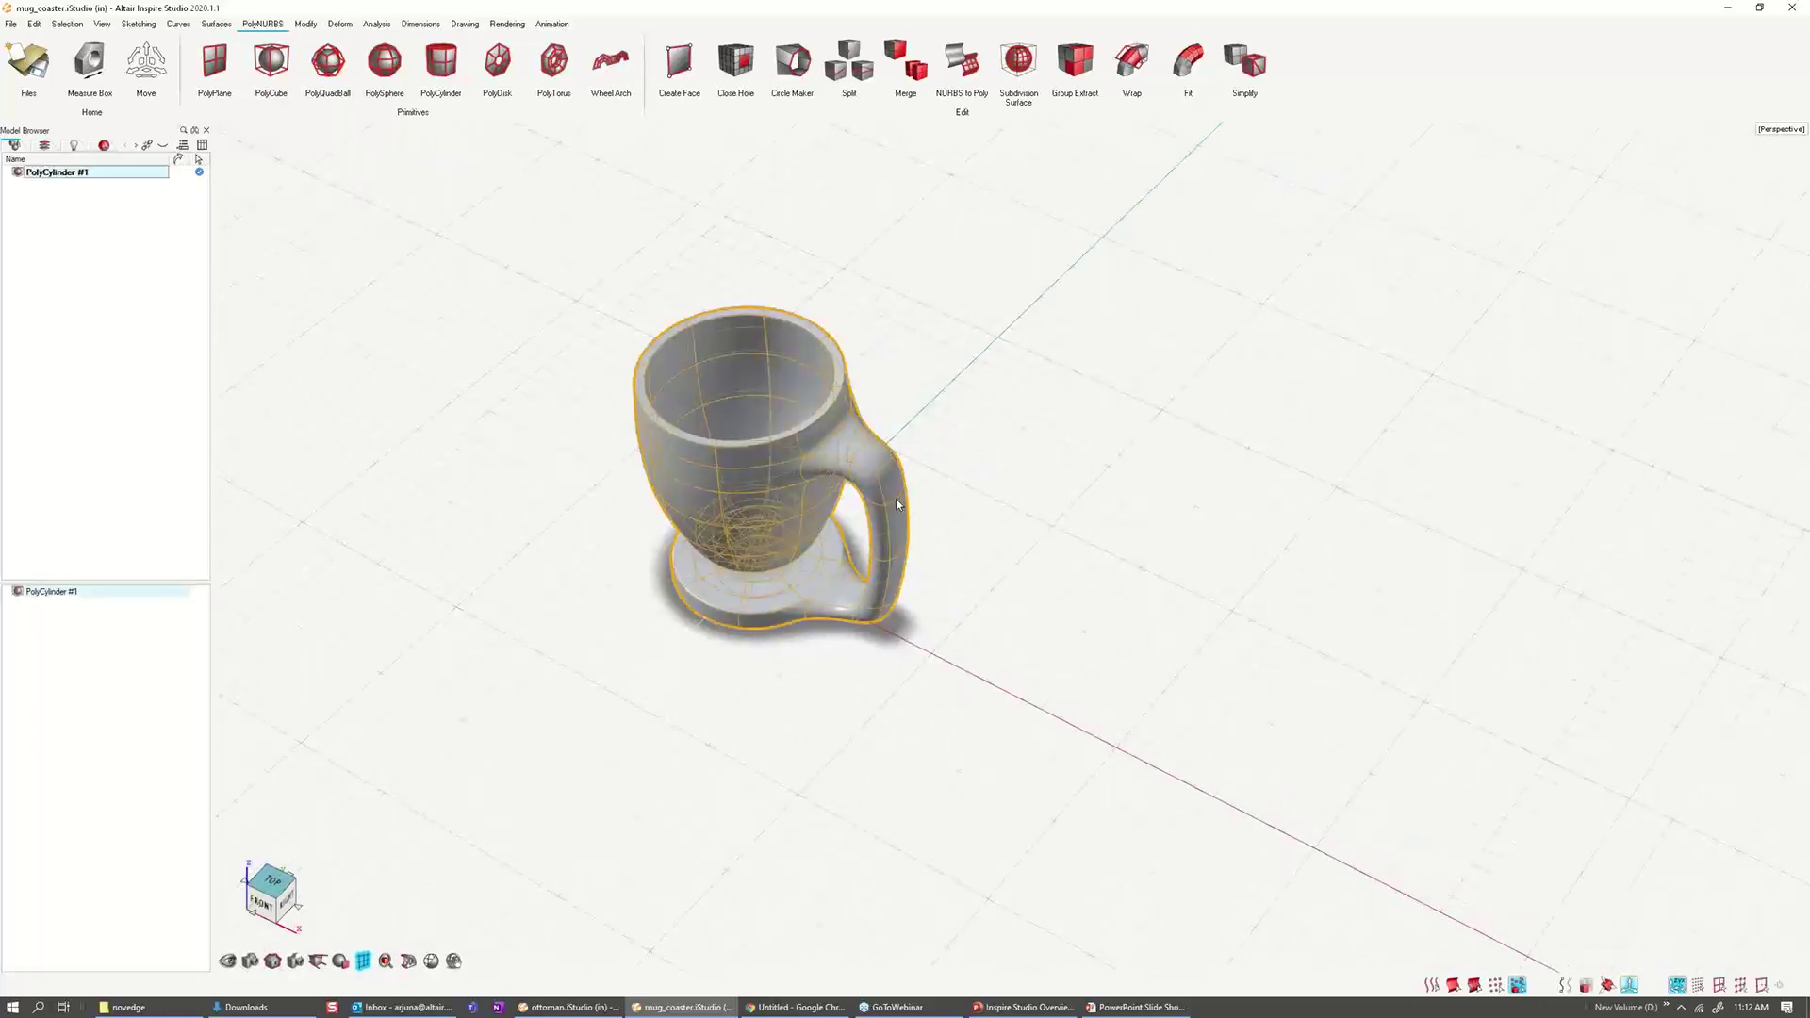
pyautogui.click(941, 505)
pyautogui.scroll(3, 941, 505)
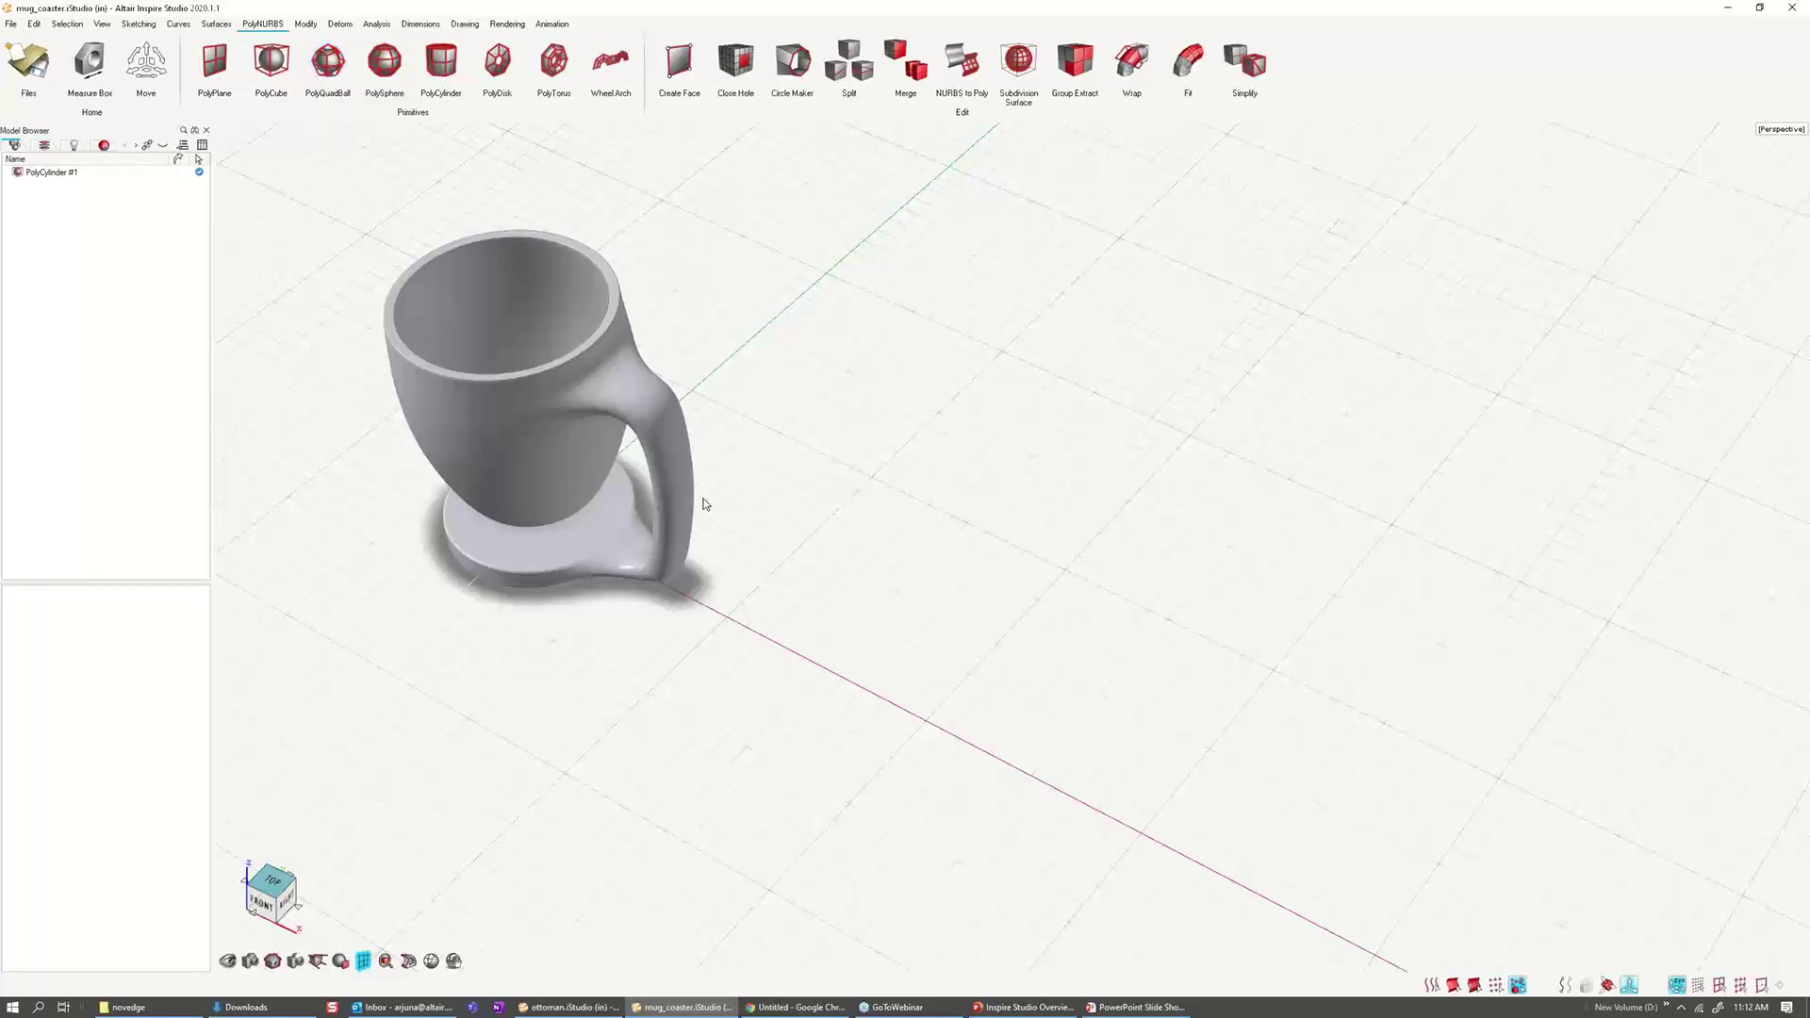
# Step: Switch to the four-view layout and make empty space beside the mug's handle in the top view
pyautogui.click(497, 68)
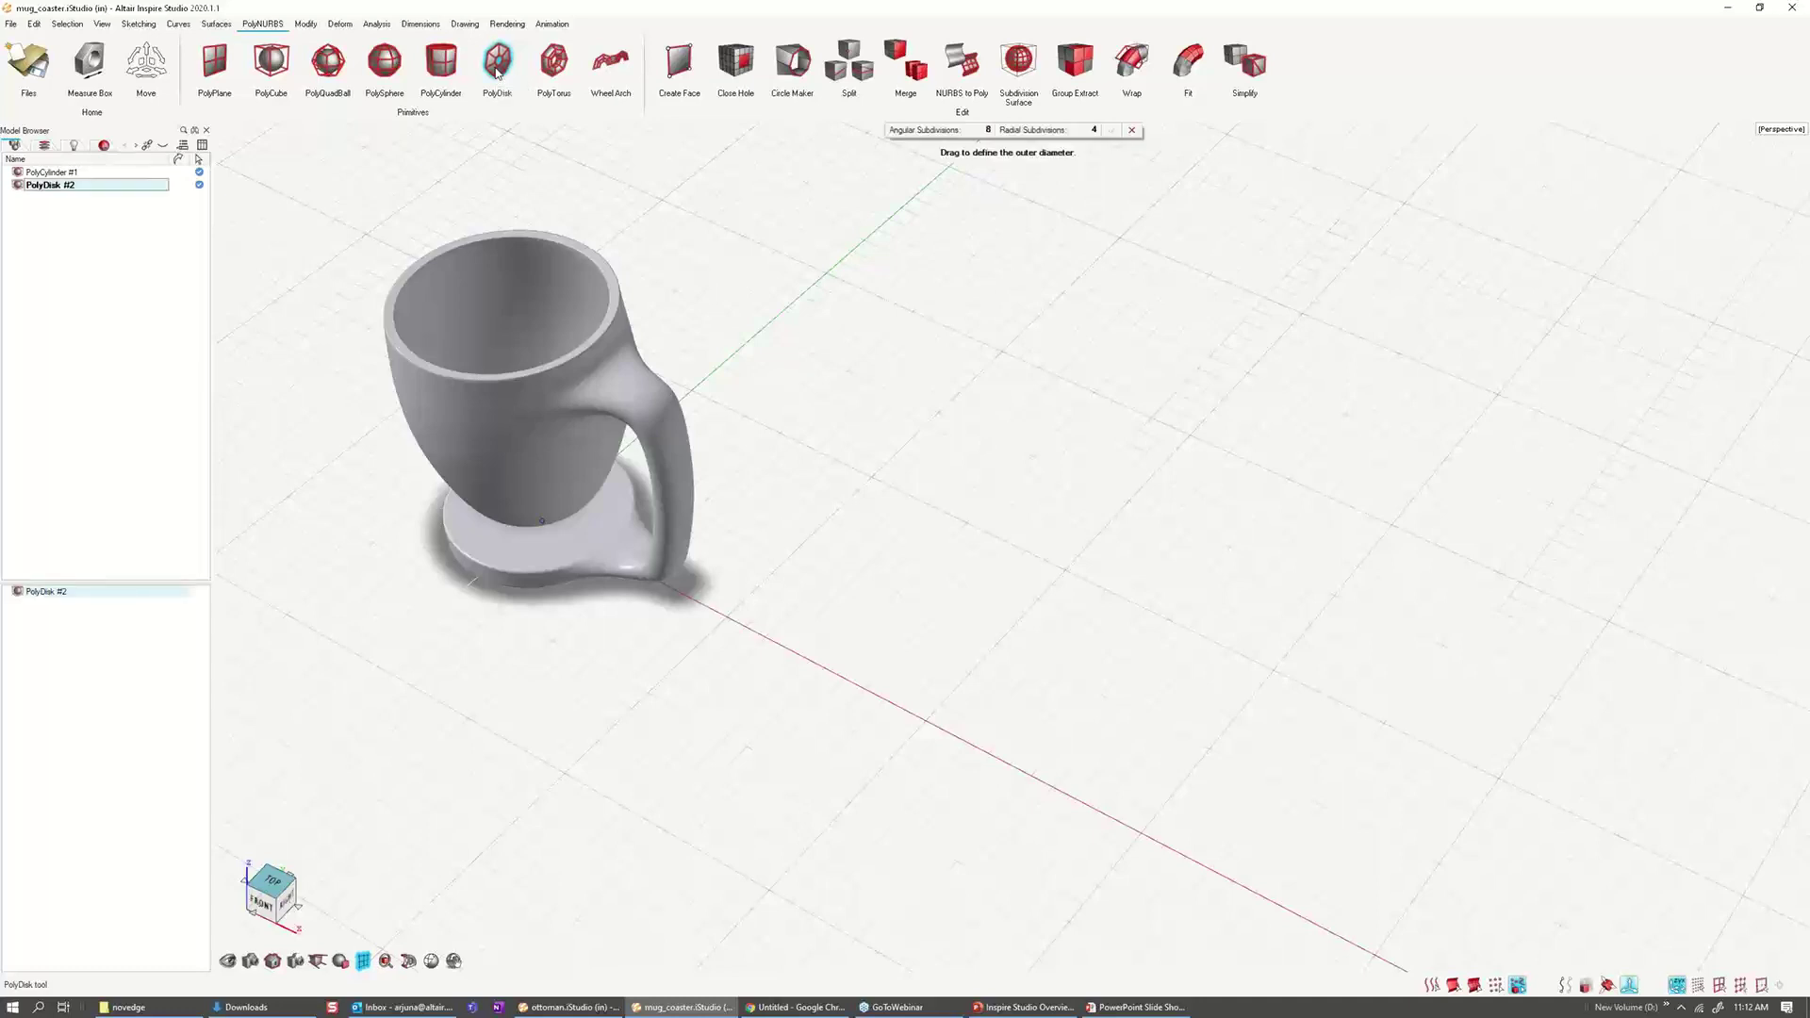
pyautogui.moveTo(1014, 476); pyautogui.dragTo(1021, 414, button='right')
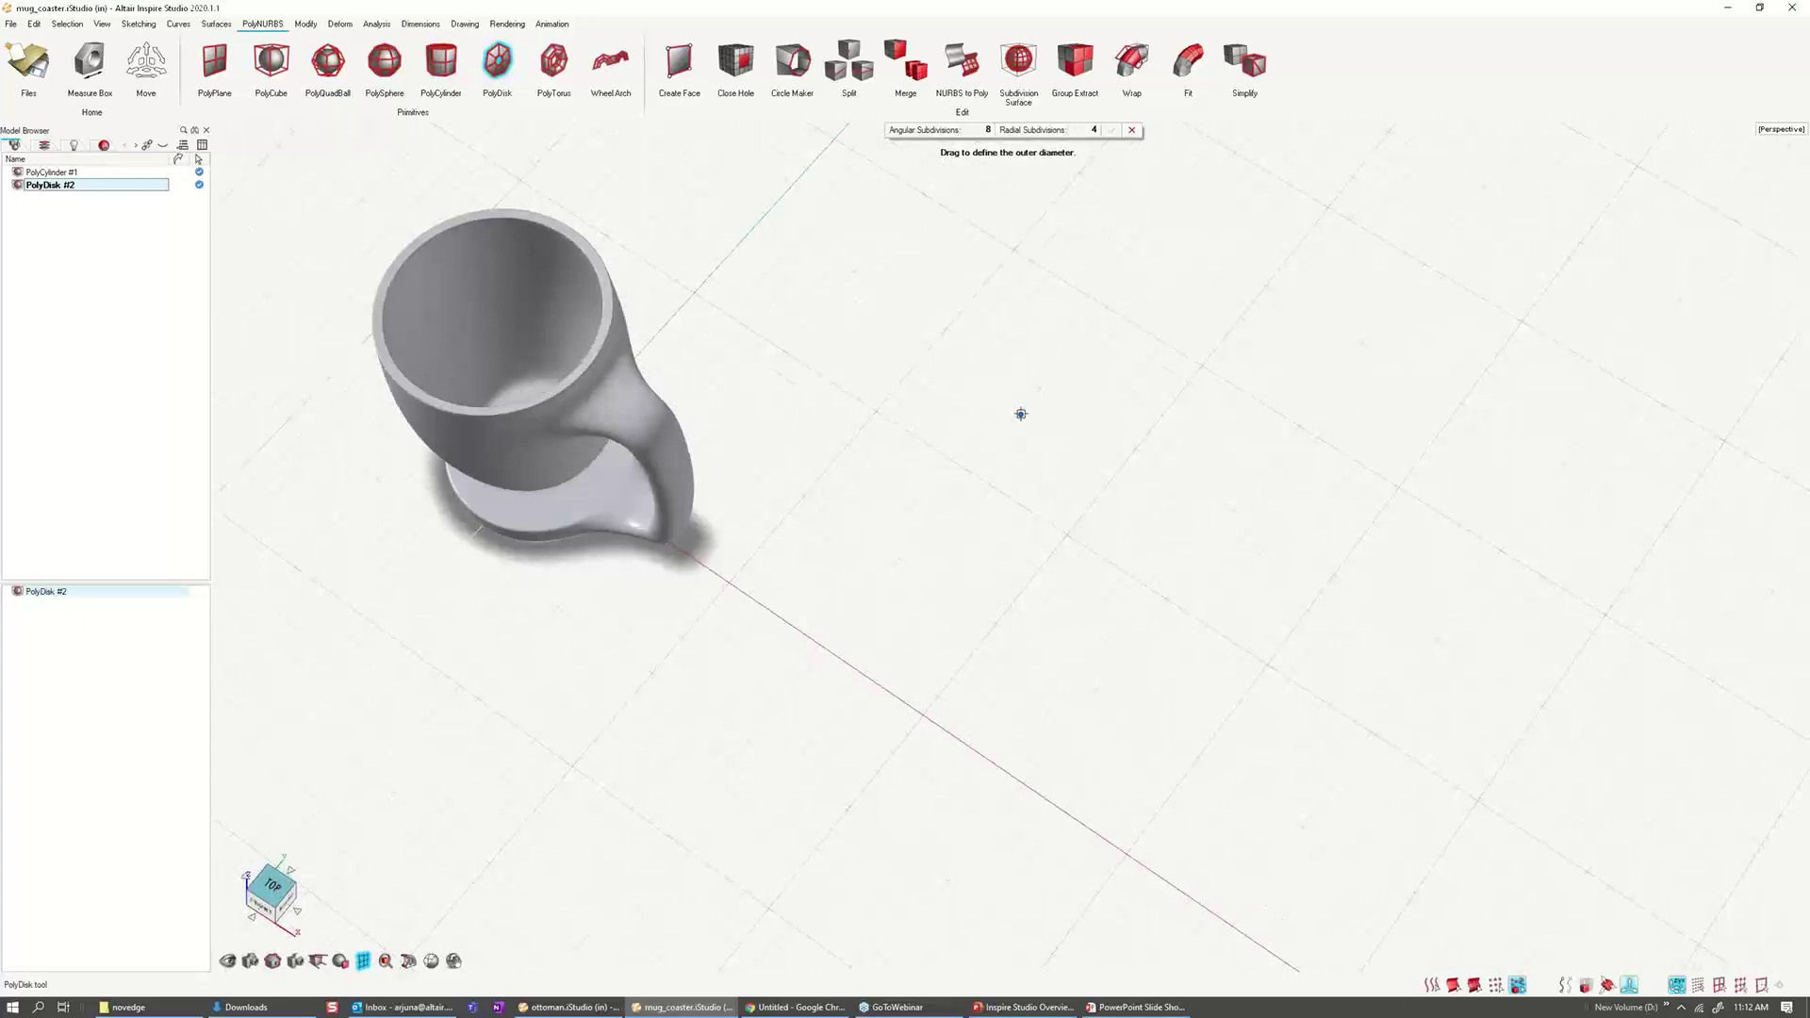
pyautogui.moveTo(1021, 414)
pyautogui.mouseDown(button='right')
pyautogui.moveTo(1007, 400)
pyautogui.moveTo(1005, 426)
pyautogui.mouseUp(button='right')
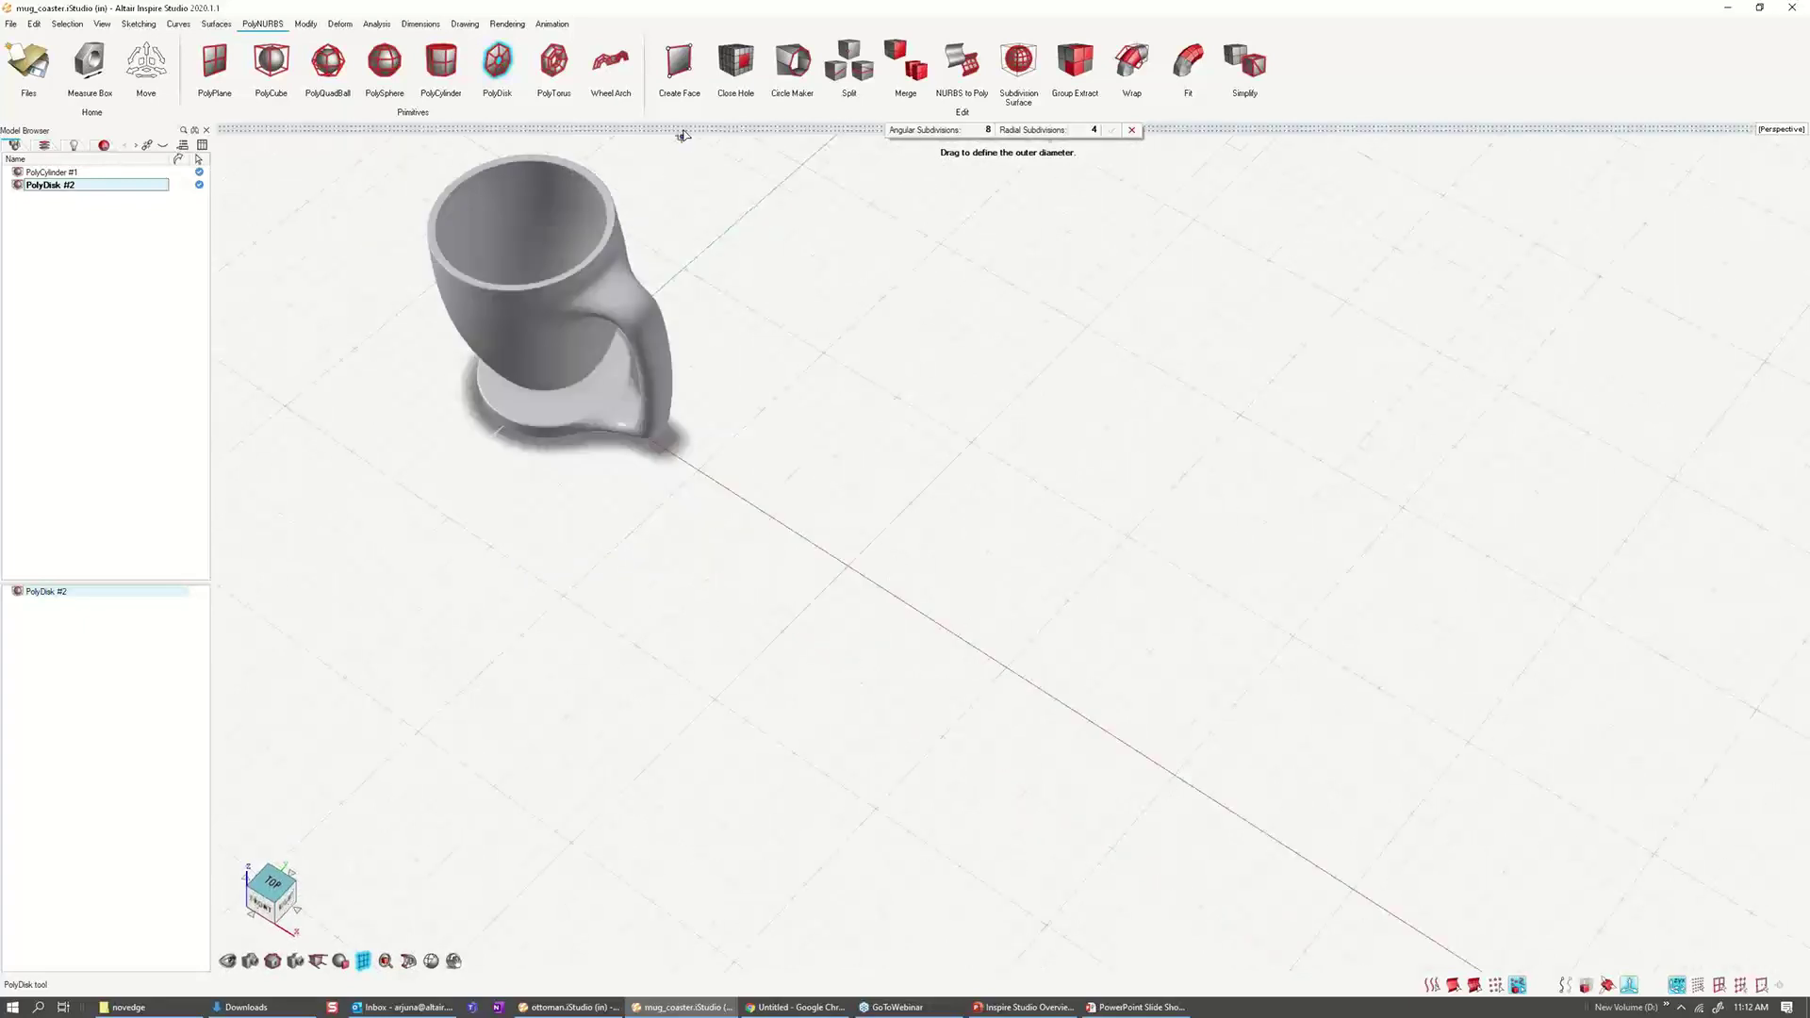
pyautogui.doubleClick(683, 130)
pyautogui.press('Escape')
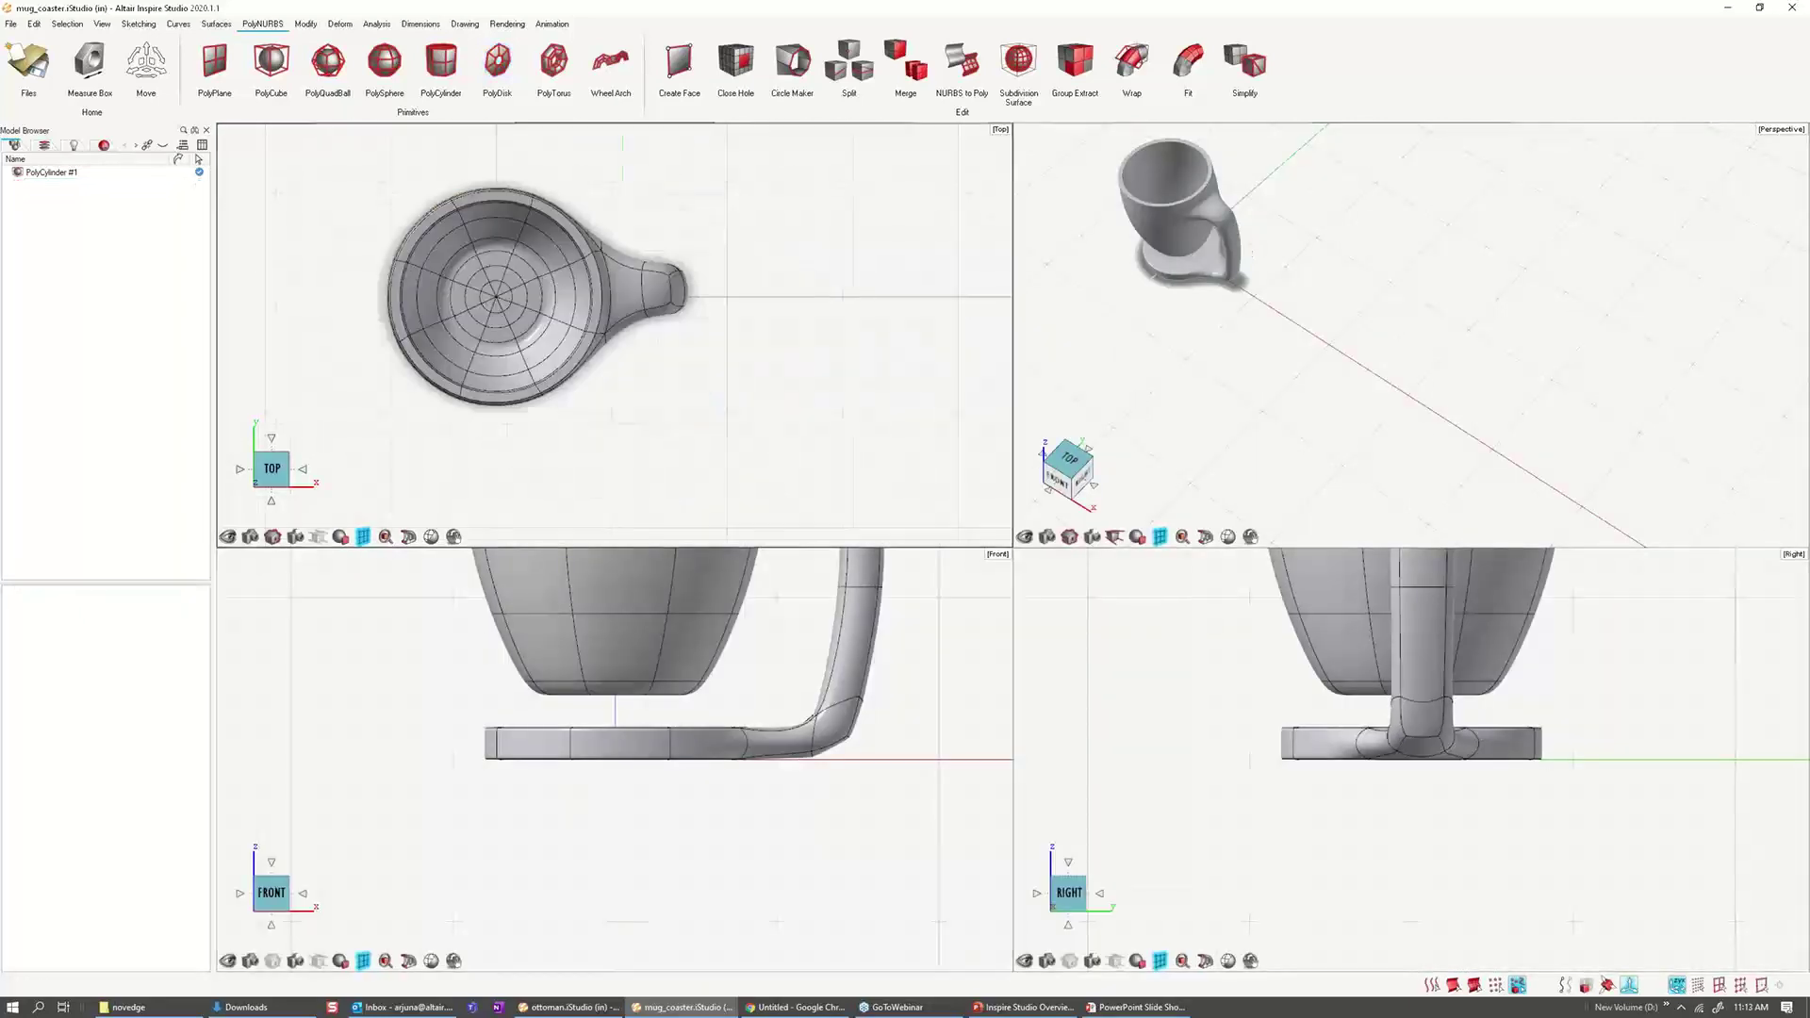
pyautogui.moveTo(988, 274); pyautogui.dragTo(835, 291, button='right')
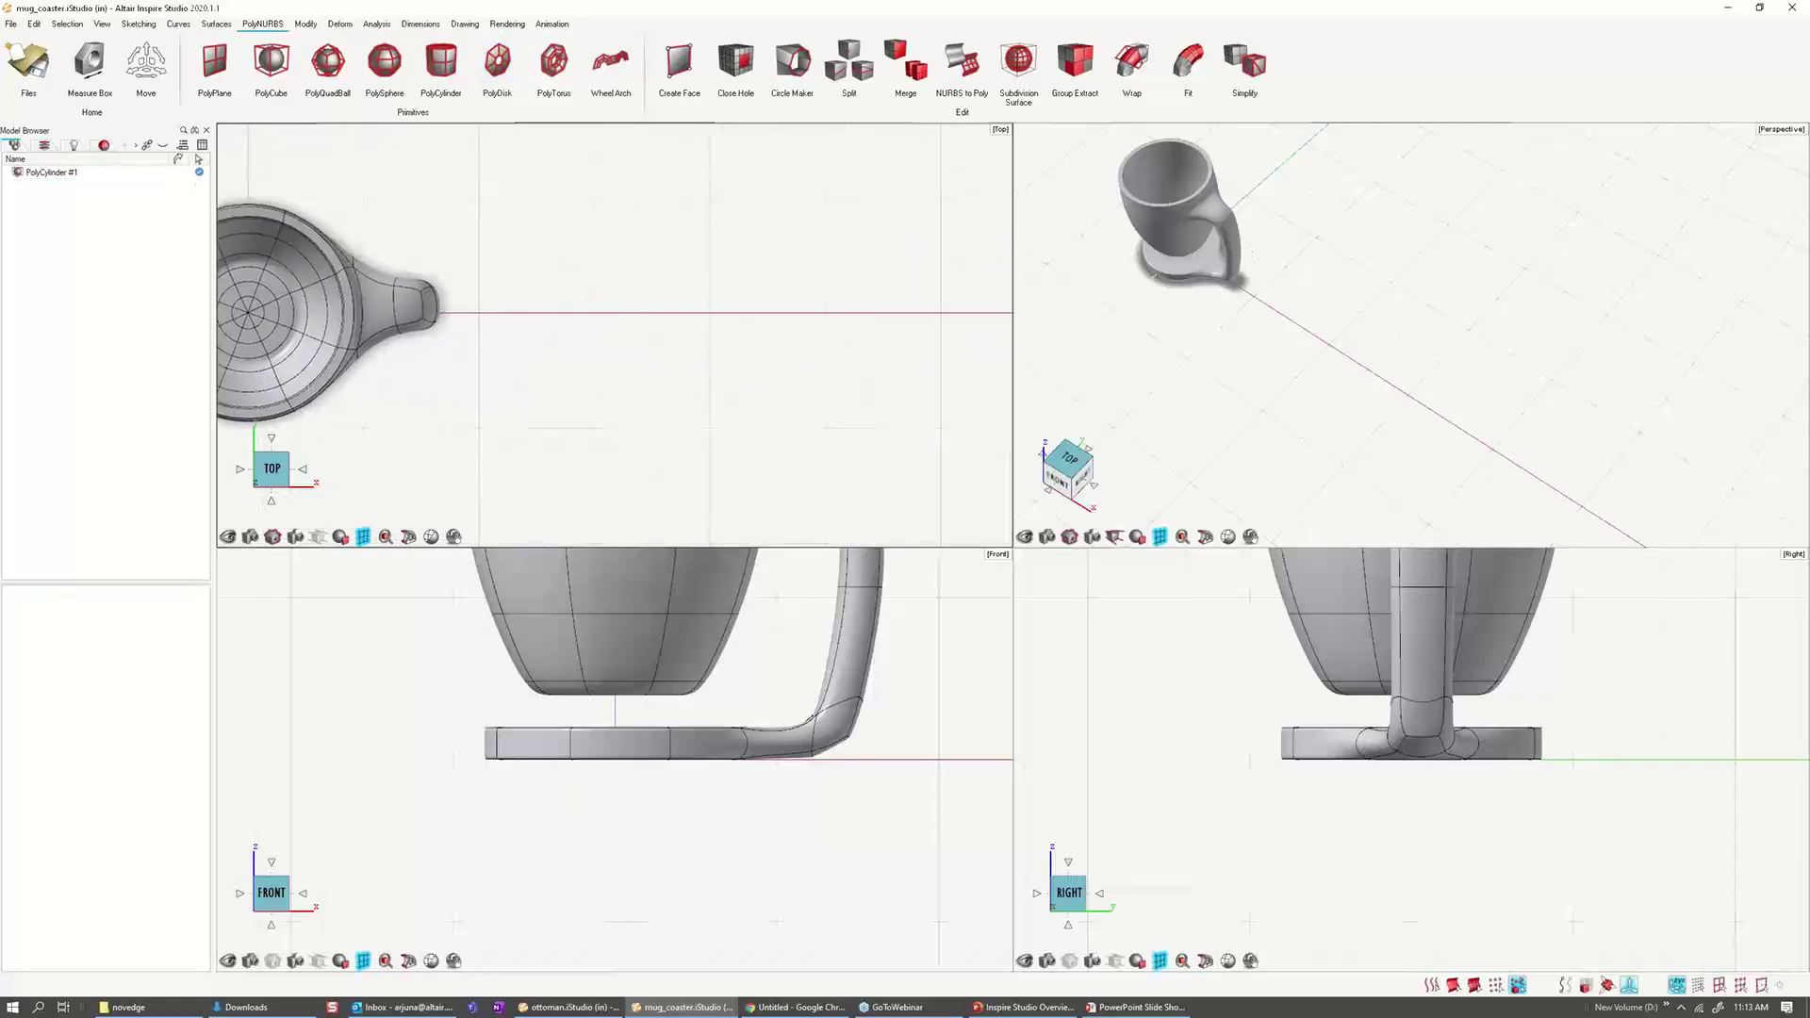
# Step: Draw a PolyDisk without an inner hole on the X axis beside the mug, using grid snapping in the top view, with an 8 in diameter
pyautogui.click(500, 82)
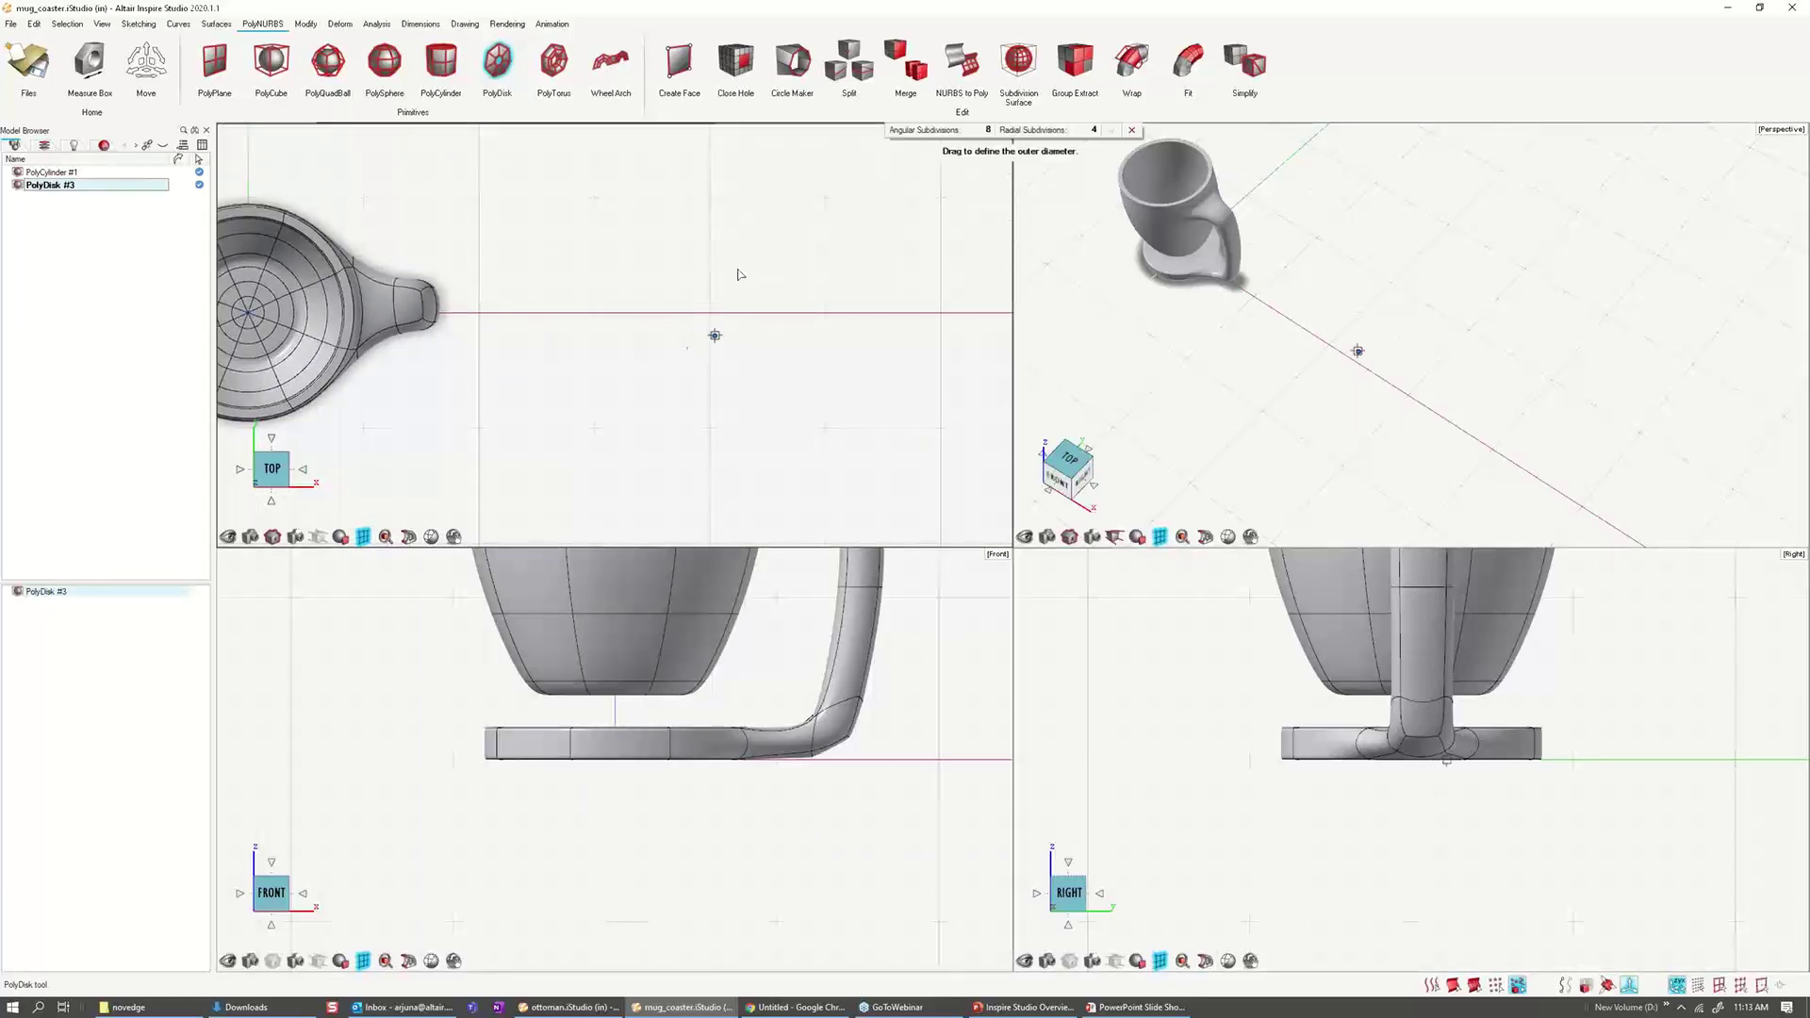
pyautogui.click(752, 135)
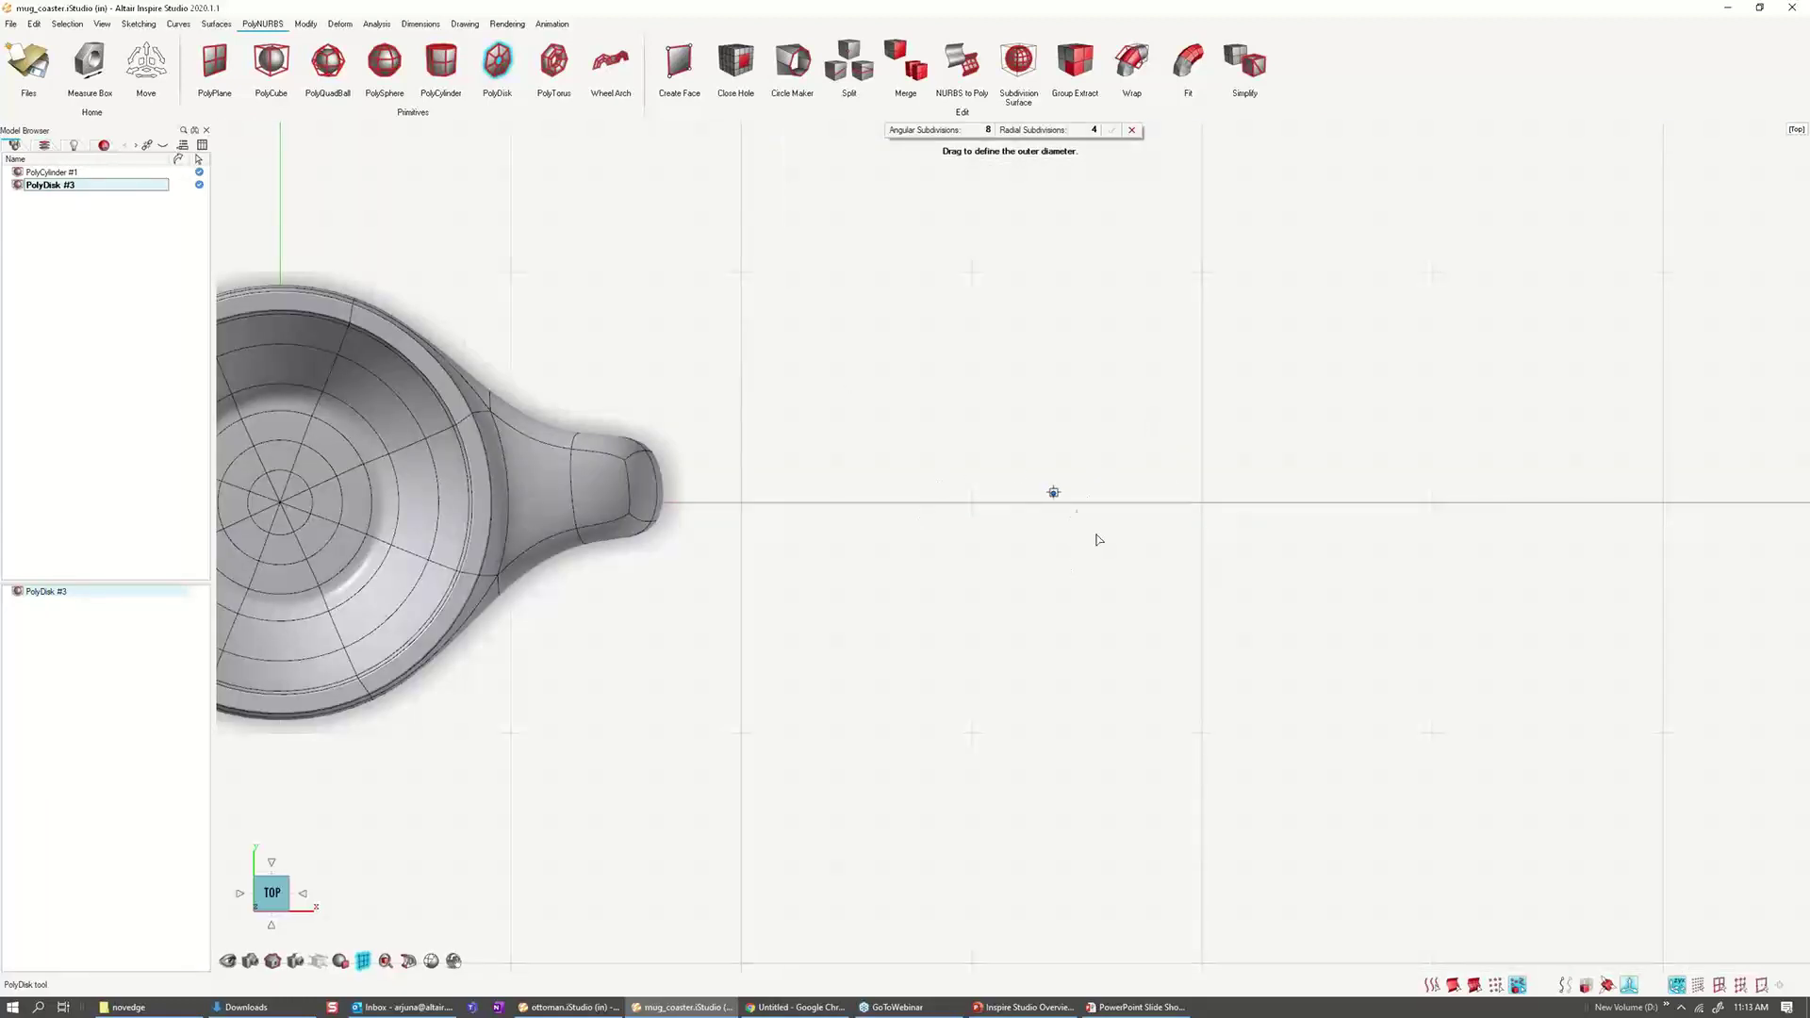
pyautogui.moveTo(1131, 540); pyautogui.dragTo(932, 531, button='middle')
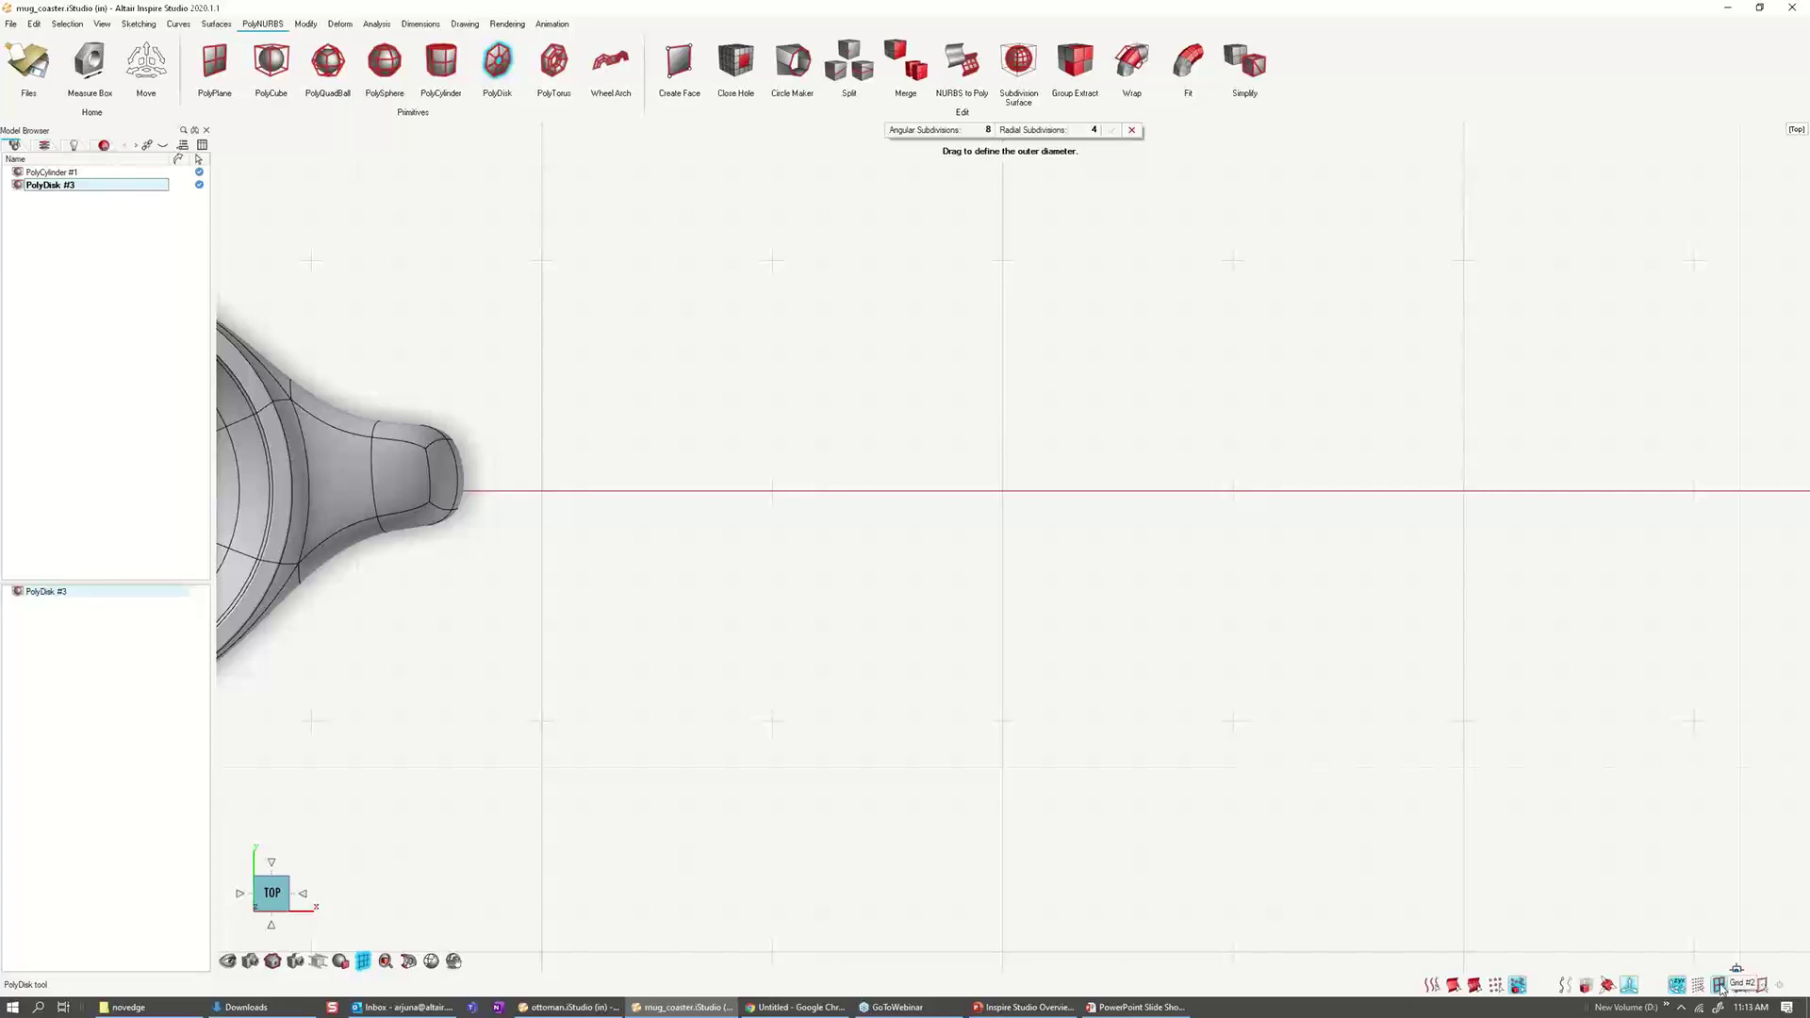
pyautogui.click(1720, 986)
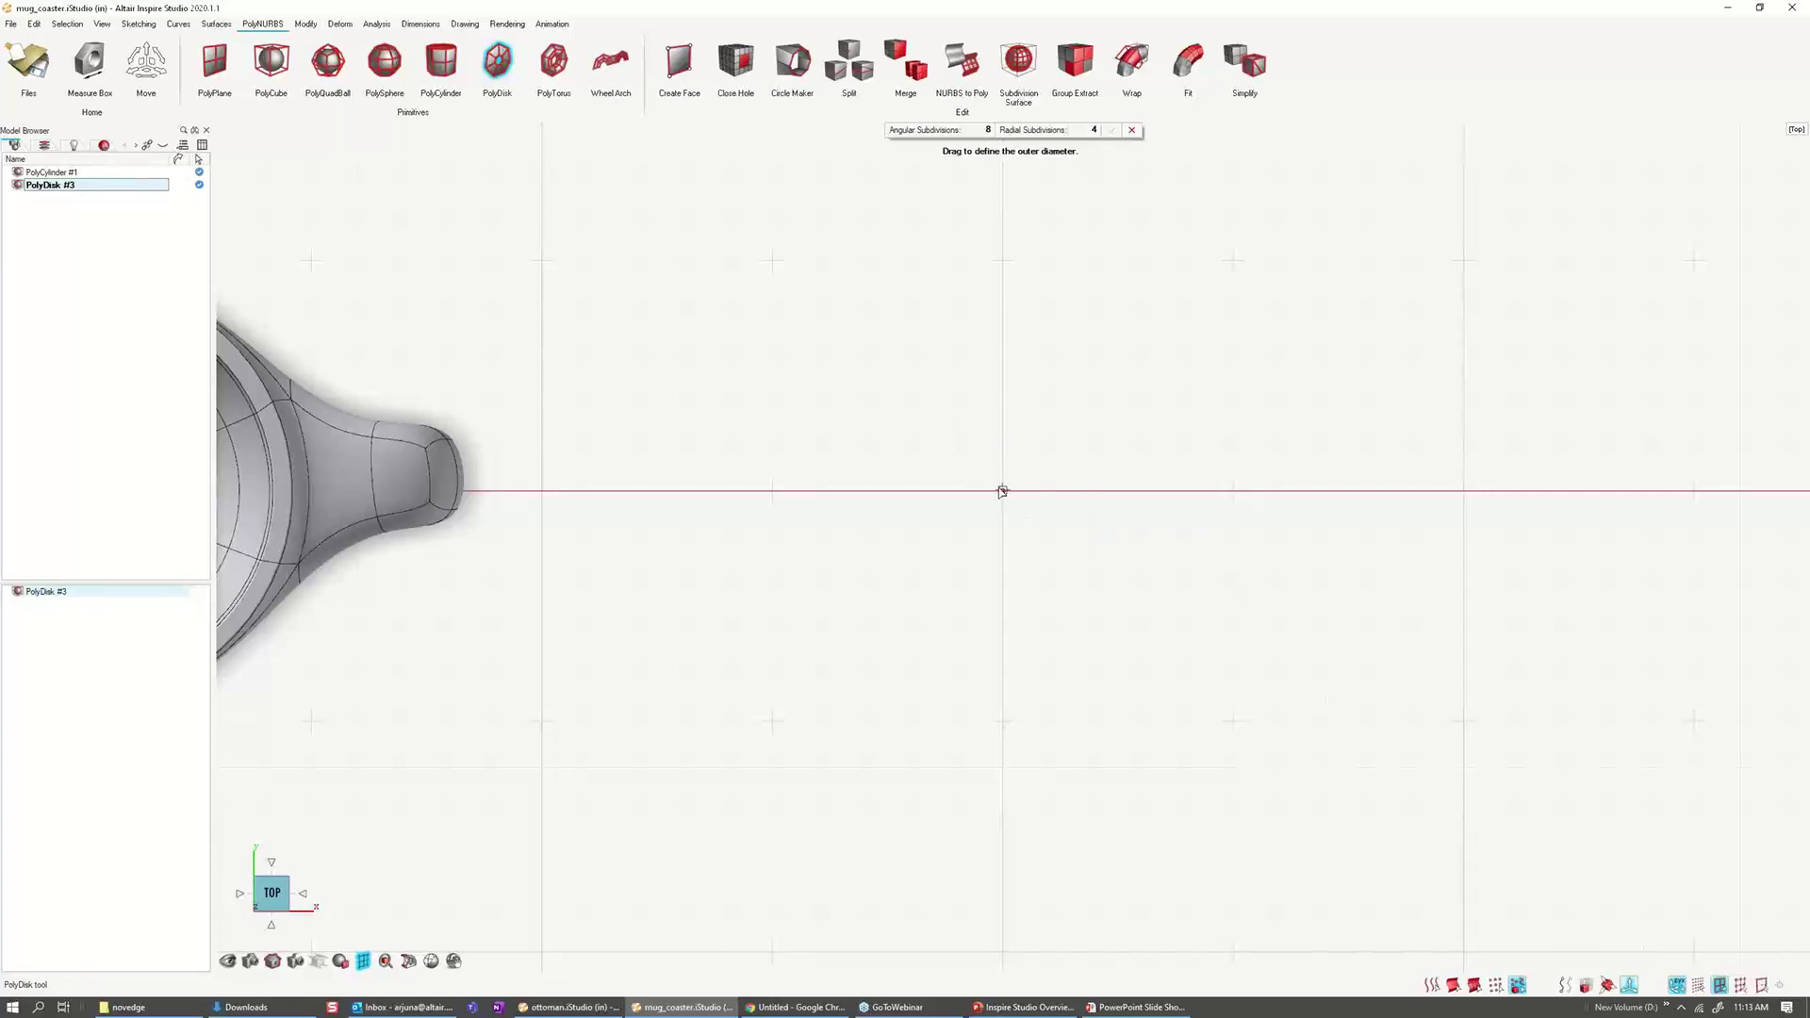
pyautogui.moveTo(1002, 492); pyautogui.dragTo(1185, 533)
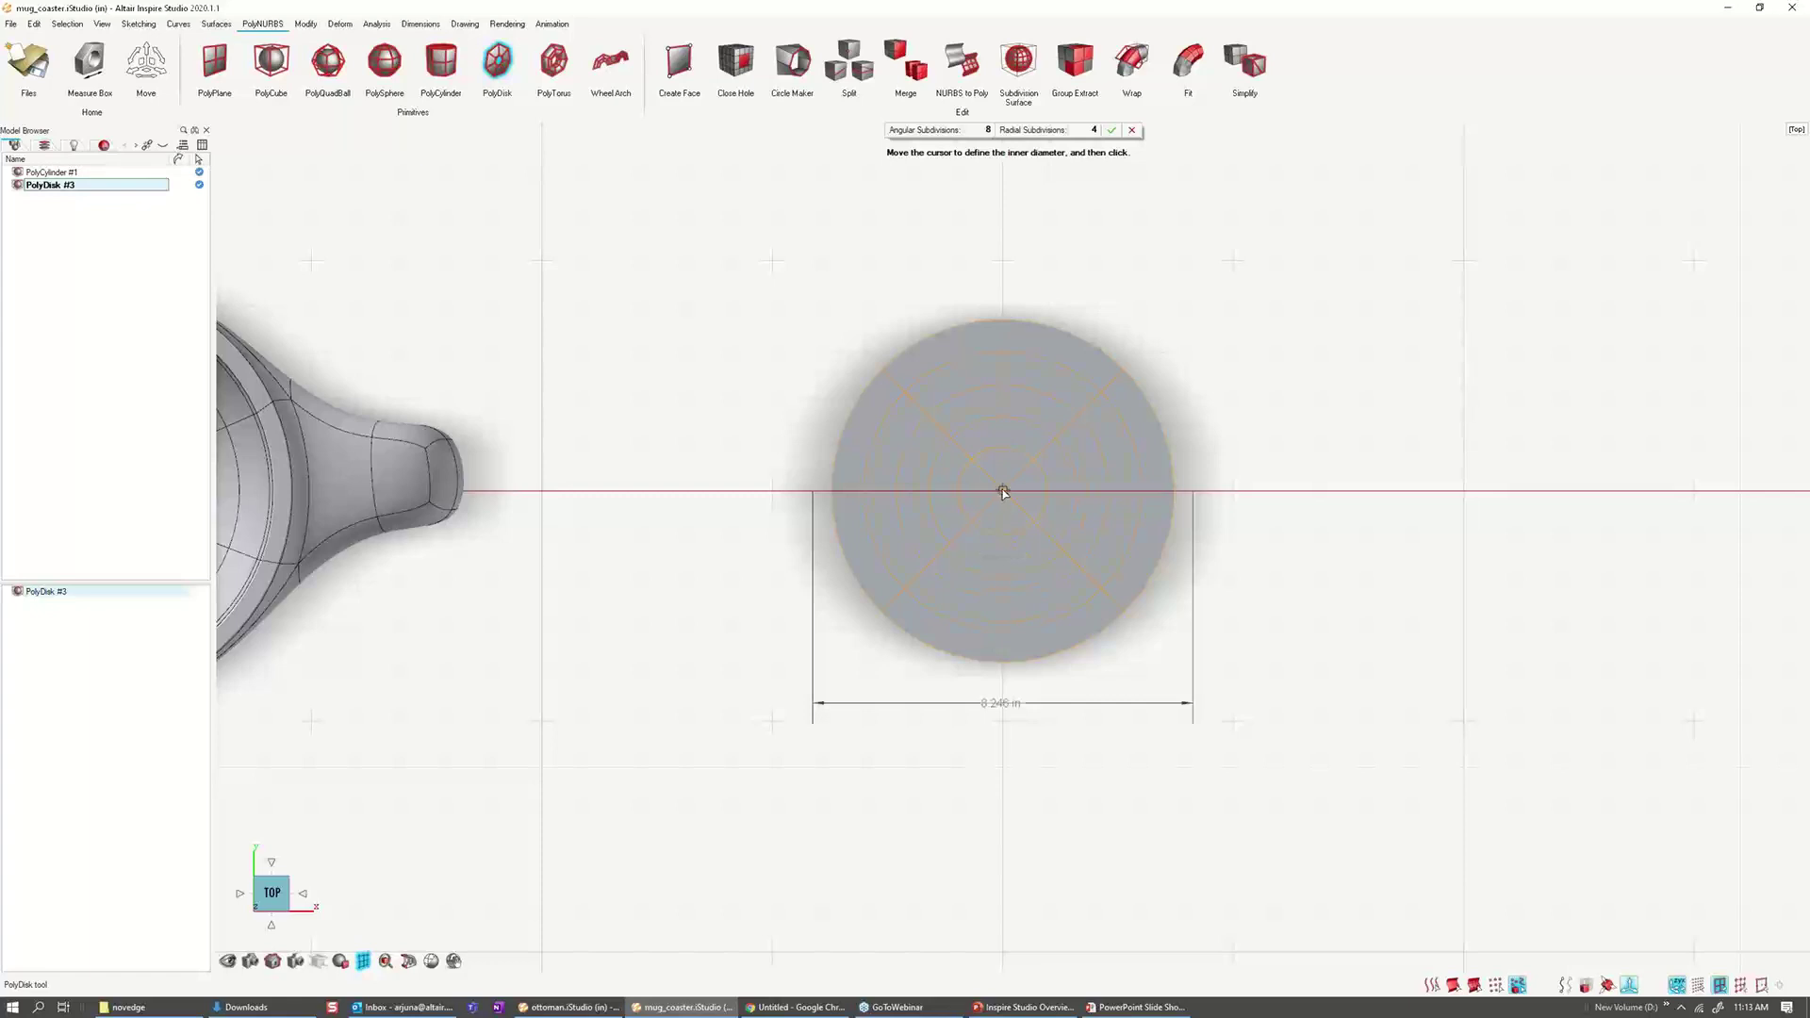
pyautogui.click(1003, 491)
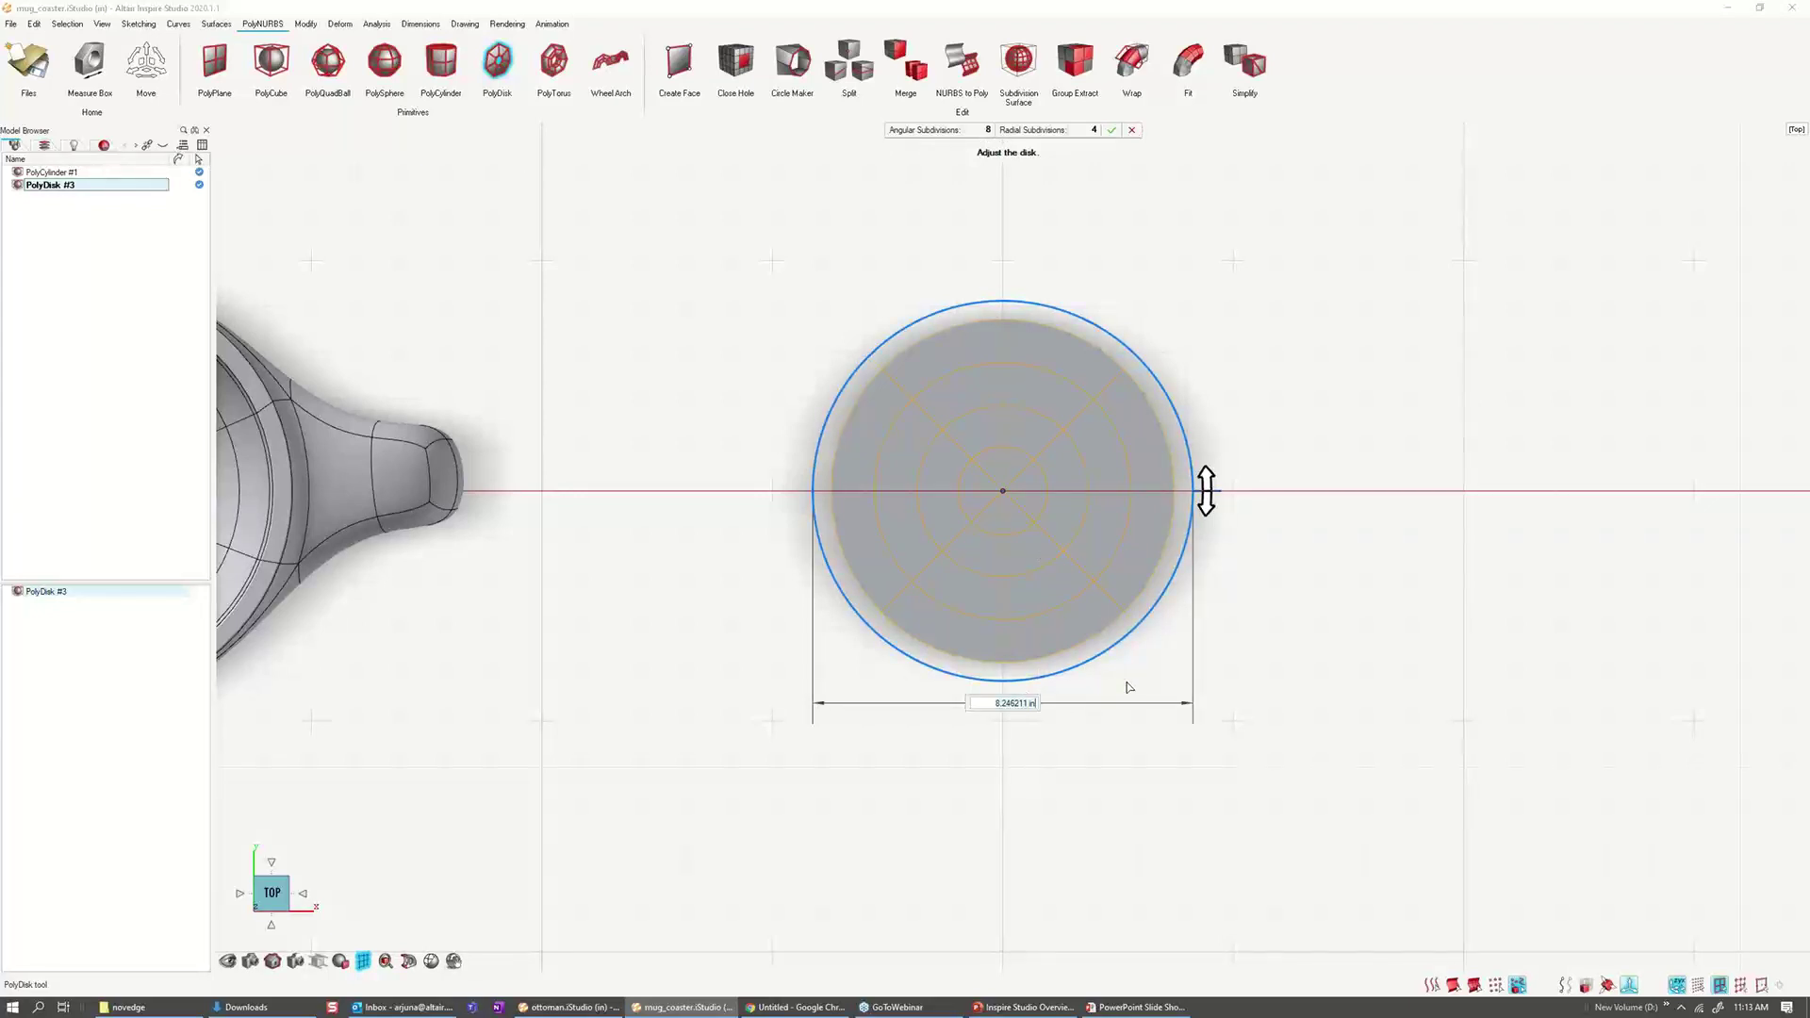
pyautogui.write('8')
pyautogui.press('Return')
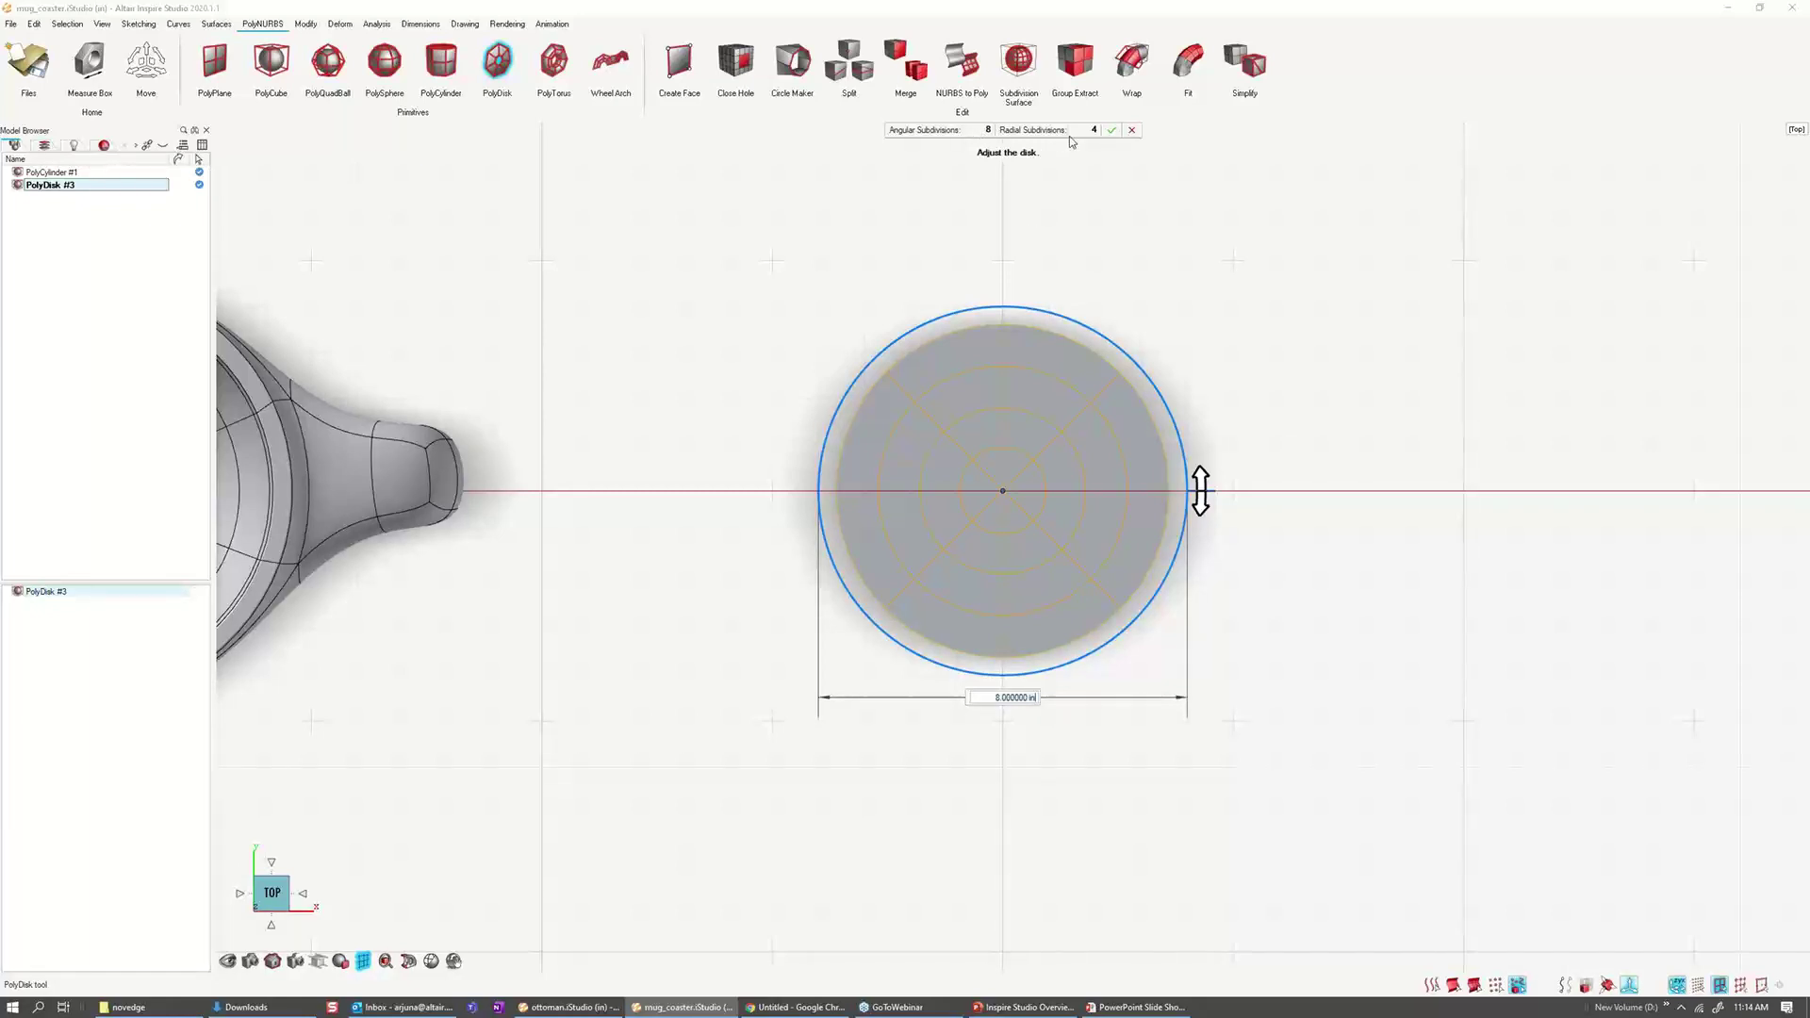
# Step: Try 10 angular subdivisions on the disk and set the value back to 8
pyautogui.click(985, 130)
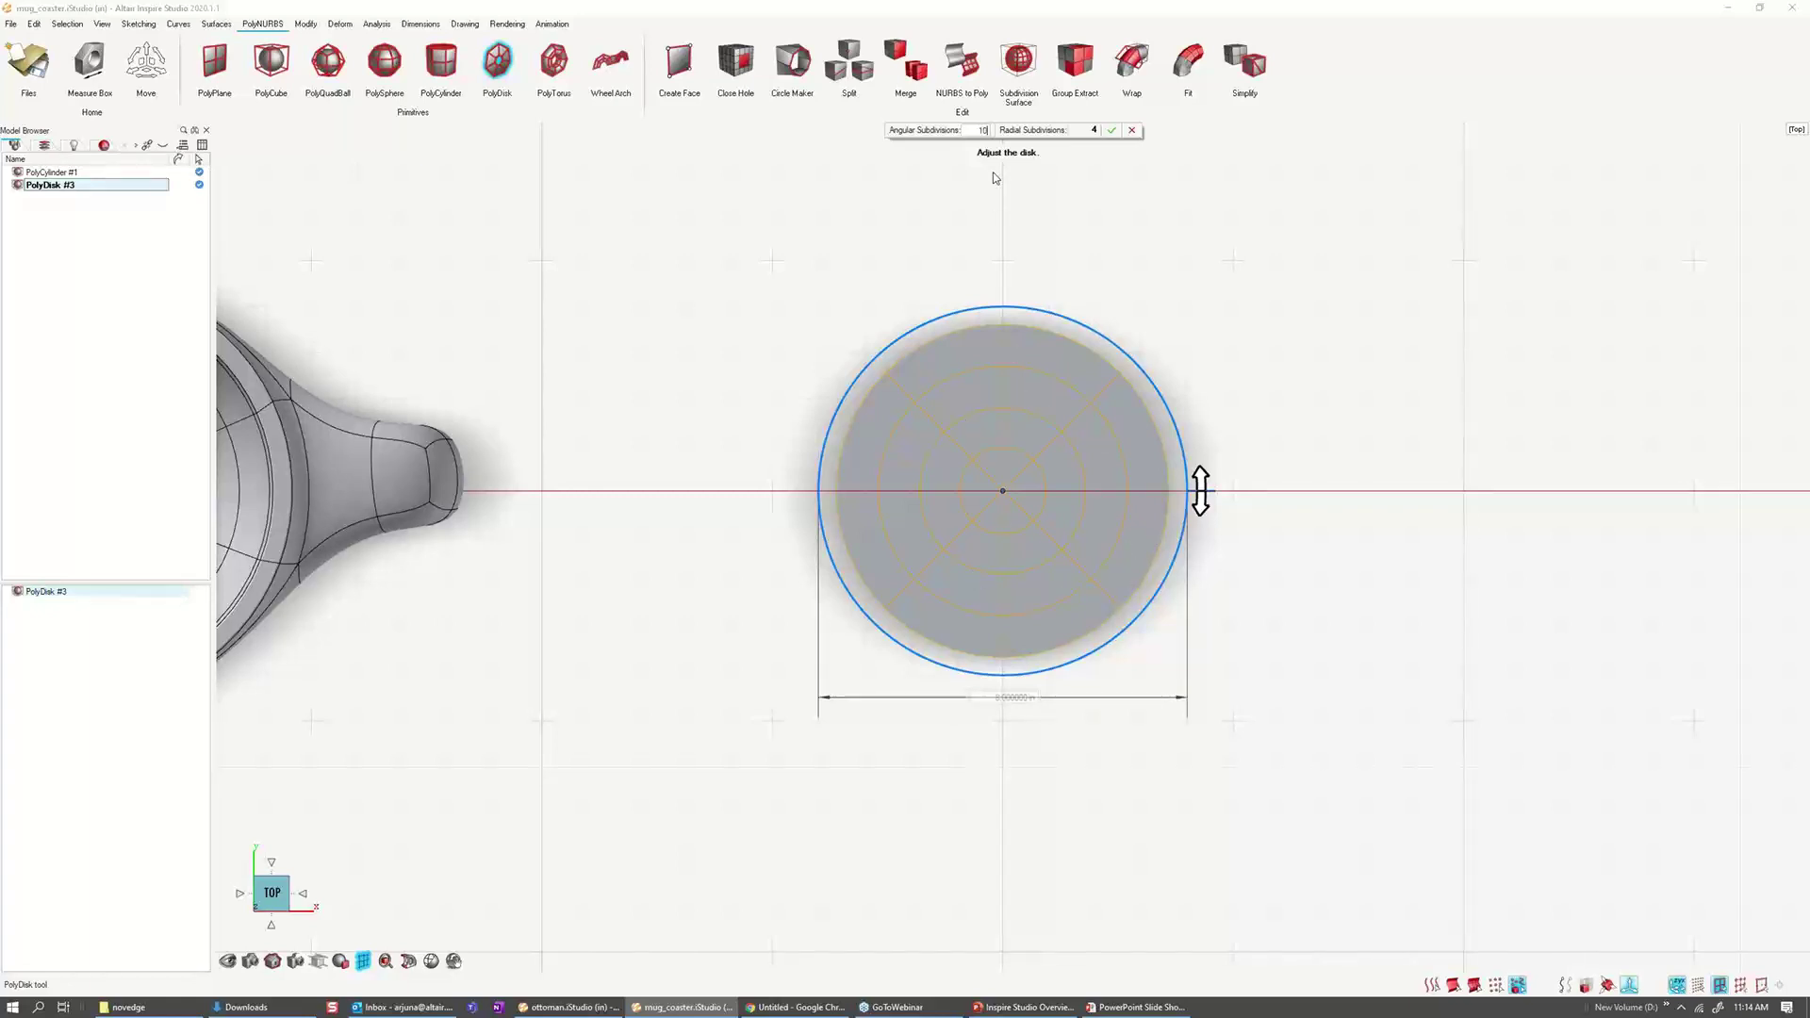
pyautogui.press('Return')
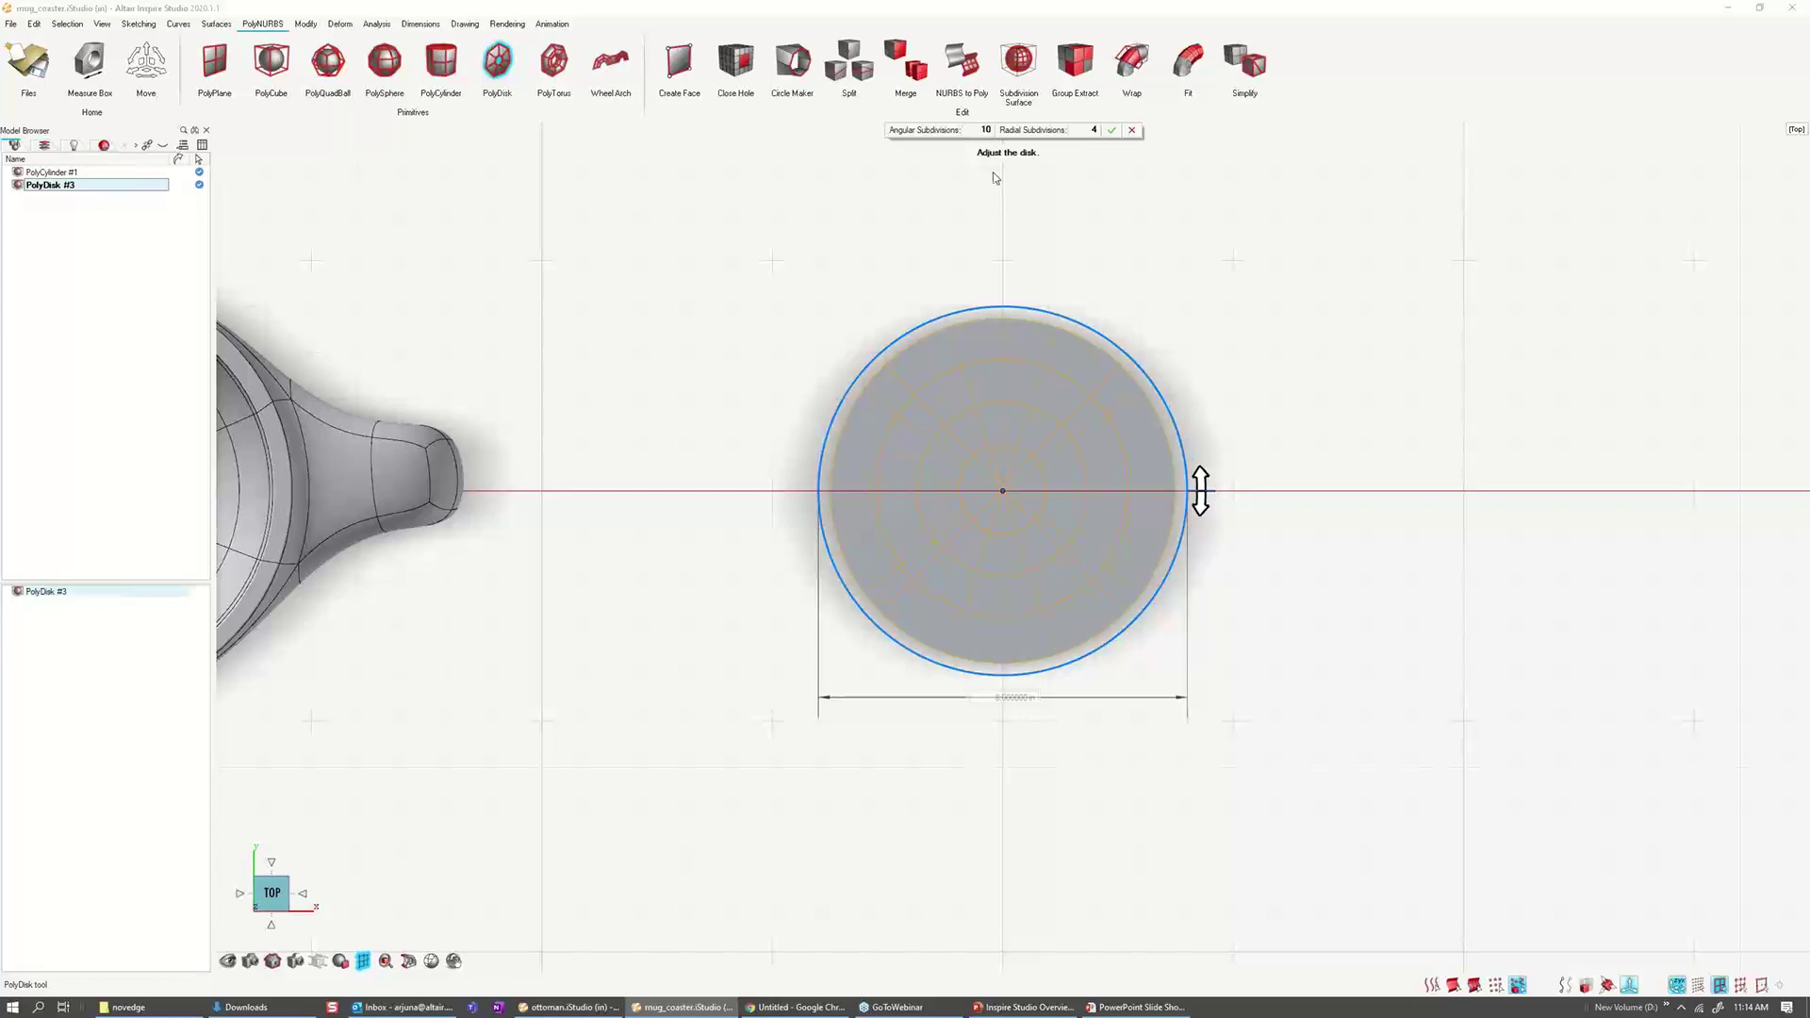
pyautogui.click(985, 130)
pyautogui.moveTo(985, 129); pyautogui.dragTo(988, 133)
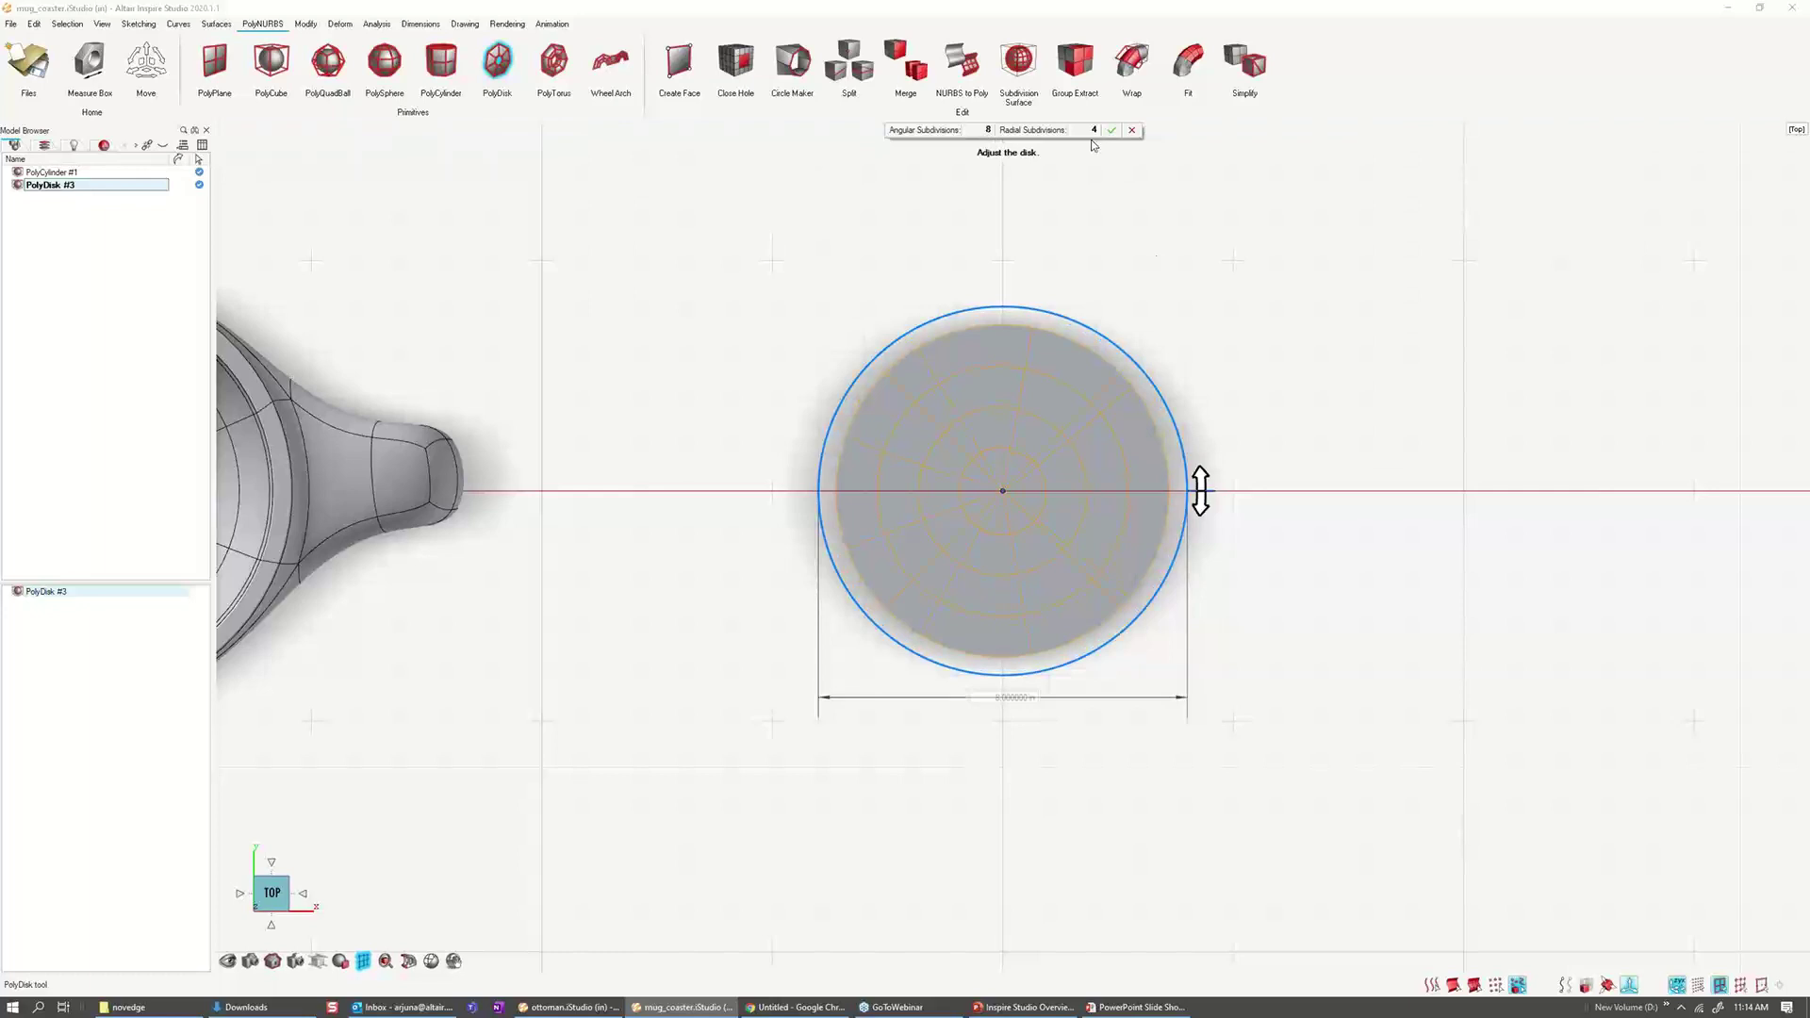
# Step: Try 2 radial subdivisions on the disk and return the value to 4
pyautogui.moveTo(1090, 128); pyautogui.dragTo(1092, 131)
pyautogui.click(1091, 130)
pyautogui.write('2')
pyautogui.press('Return')
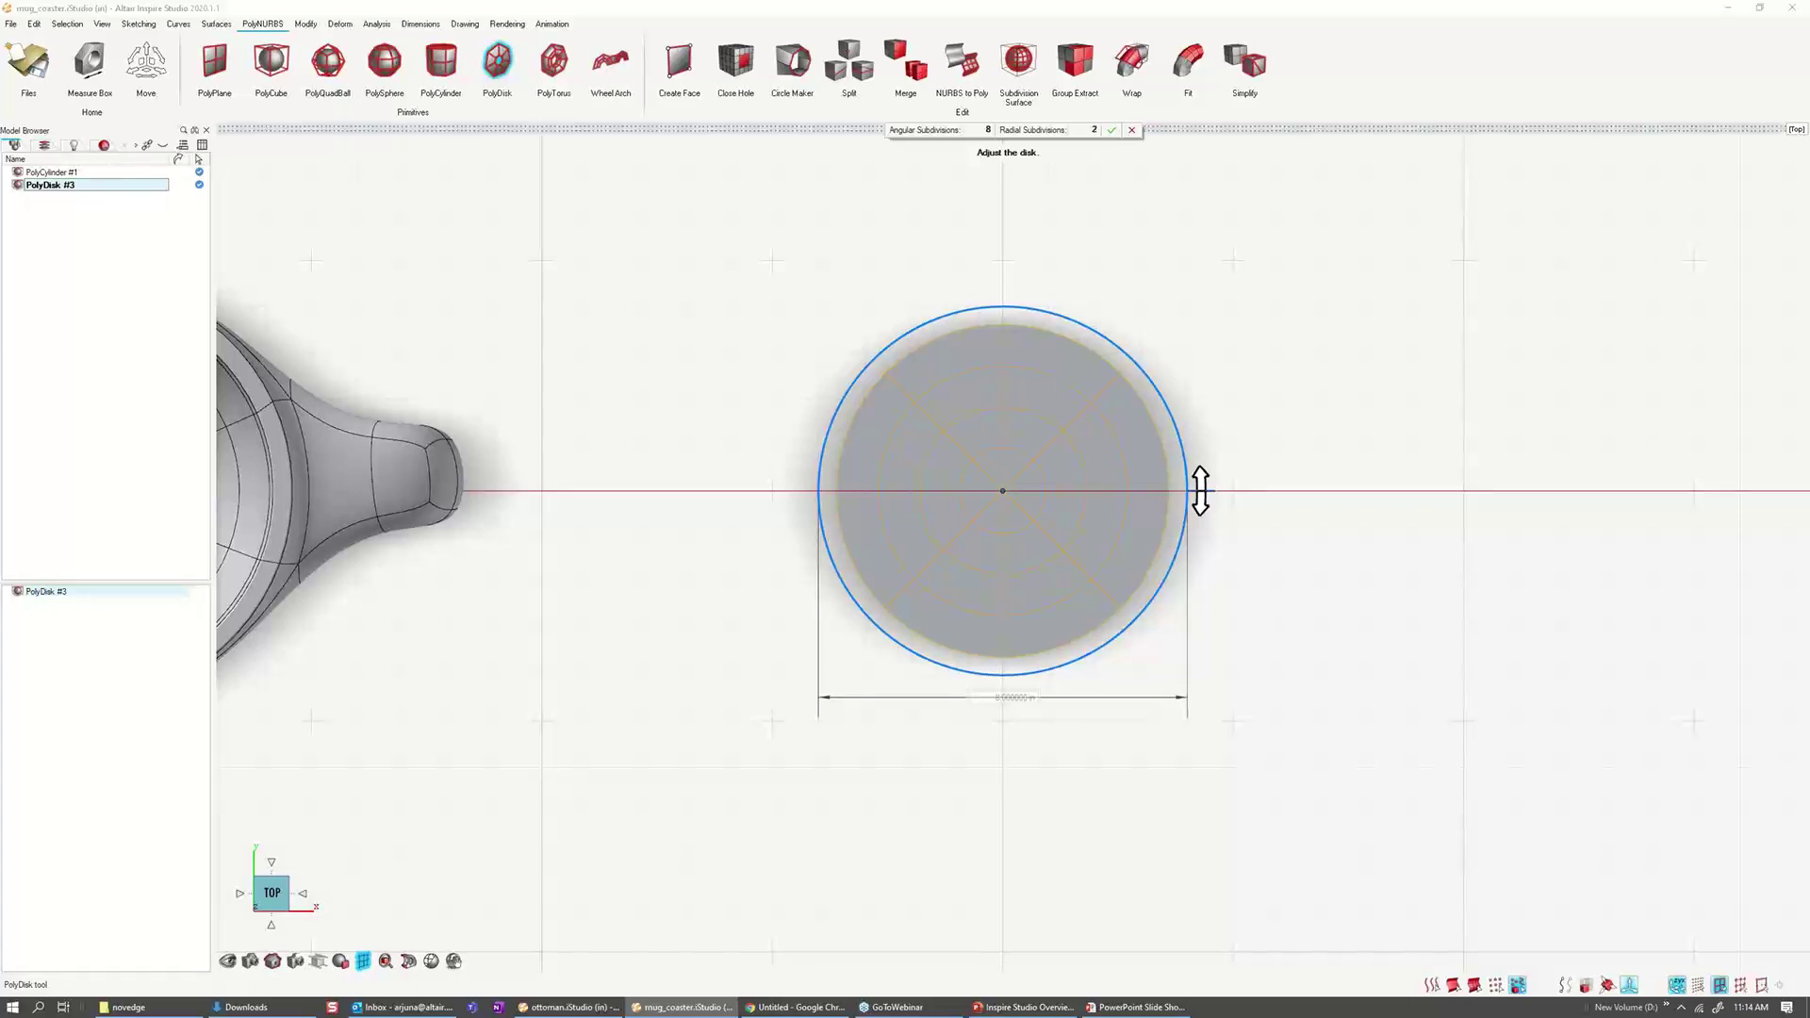
pyautogui.hotkey('ctrl', 'z')
pyautogui.click(1087, 130)
pyautogui.write('4')
pyautogui.press('Return')
# Step: Accept the disk and show it close up in a full-size perspective view for PolyNURBS editing
pyautogui.rightClick(1144, 271)
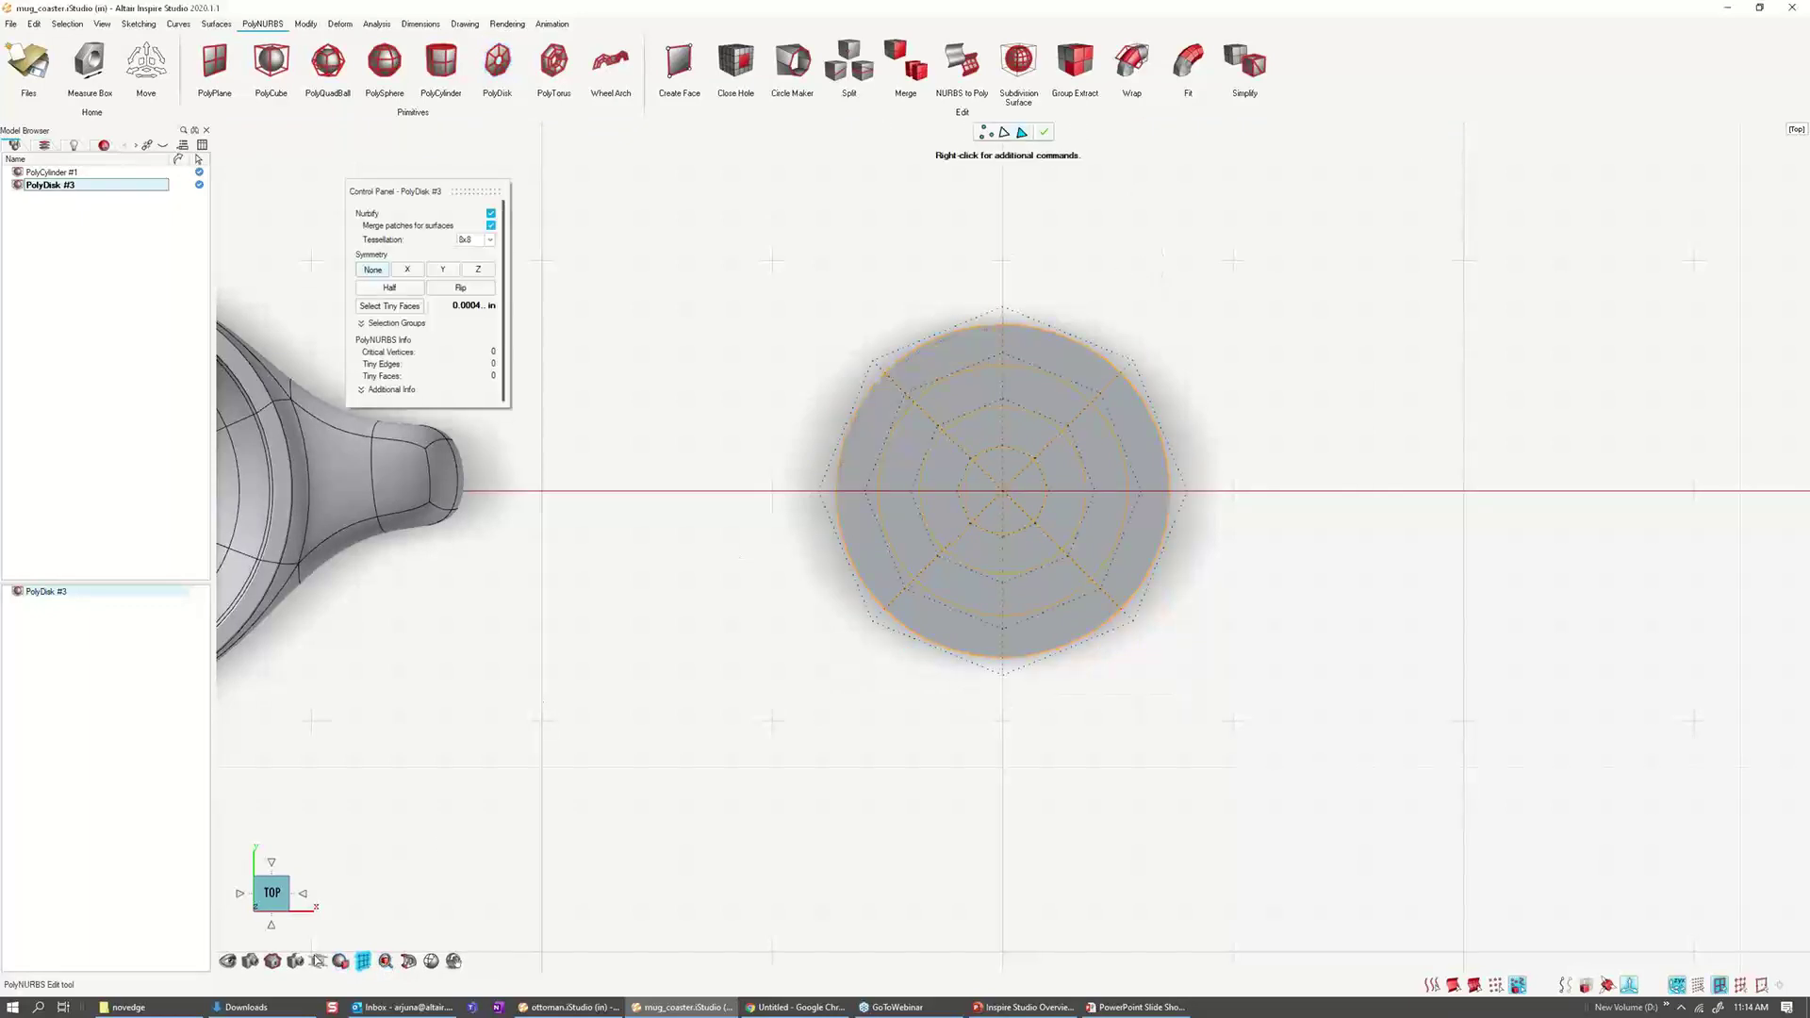
pyautogui.click(272, 961)
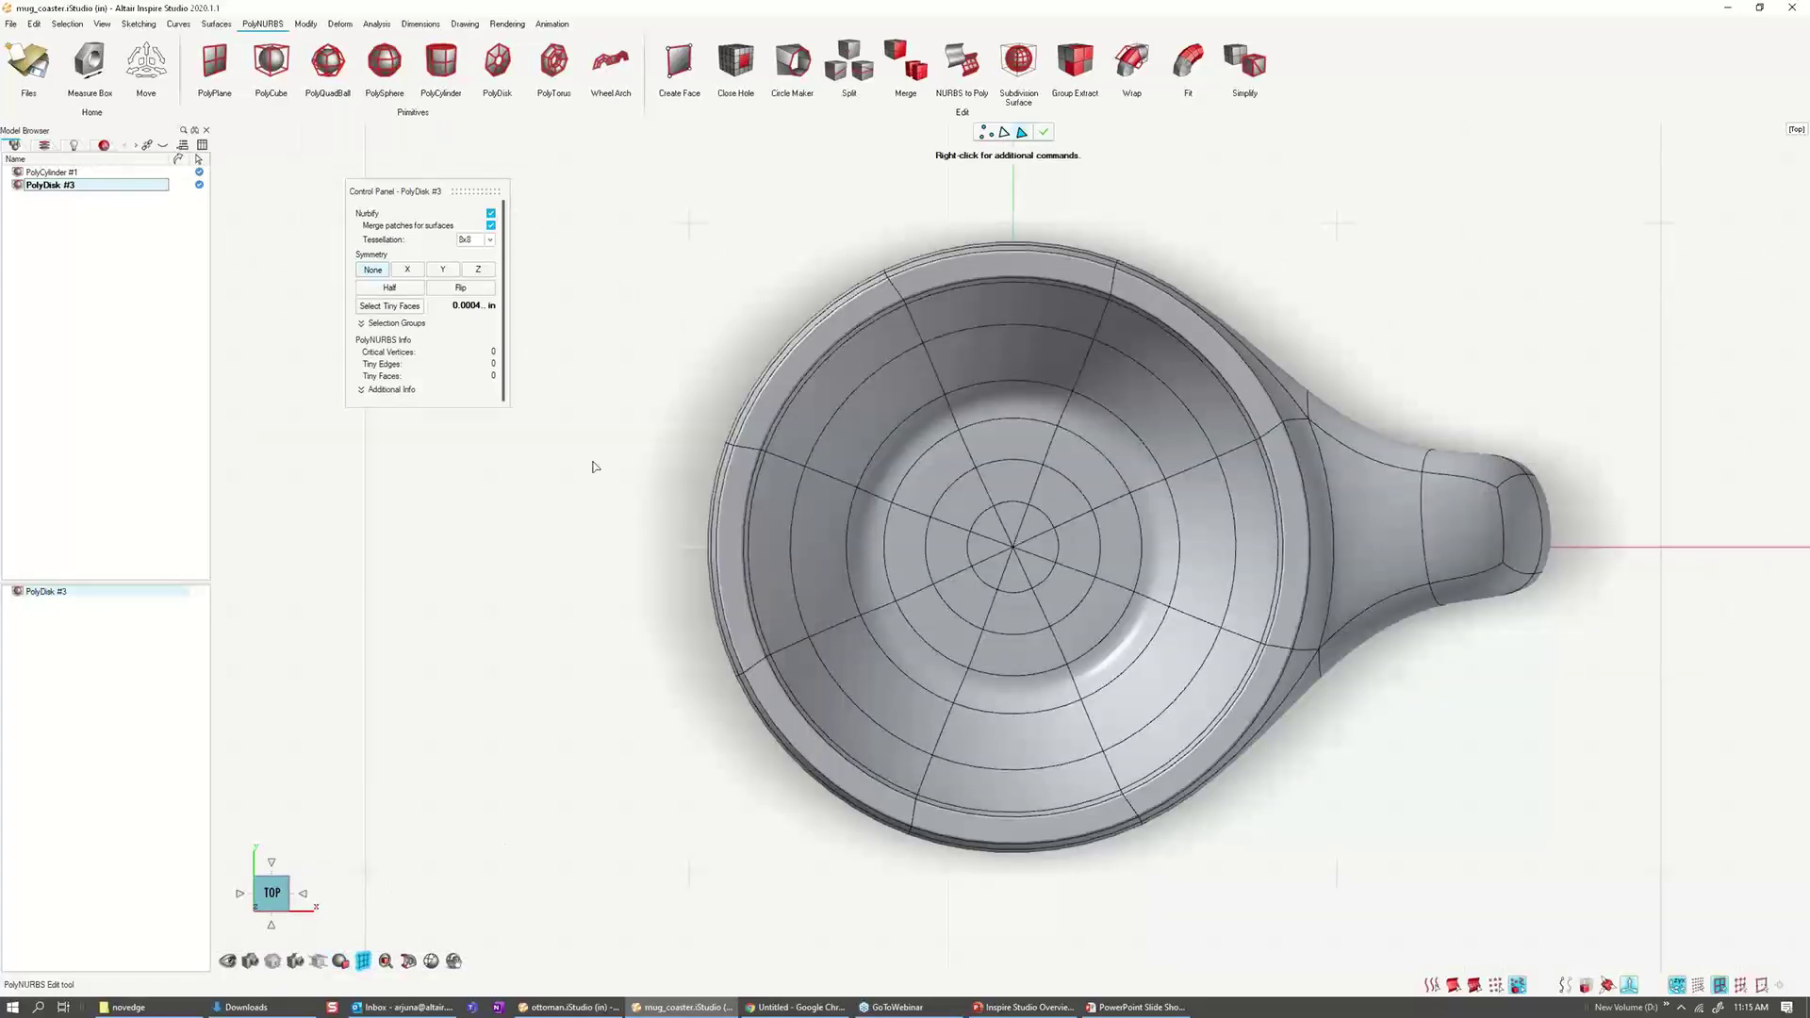
pyautogui.doubleClick(657, 131)
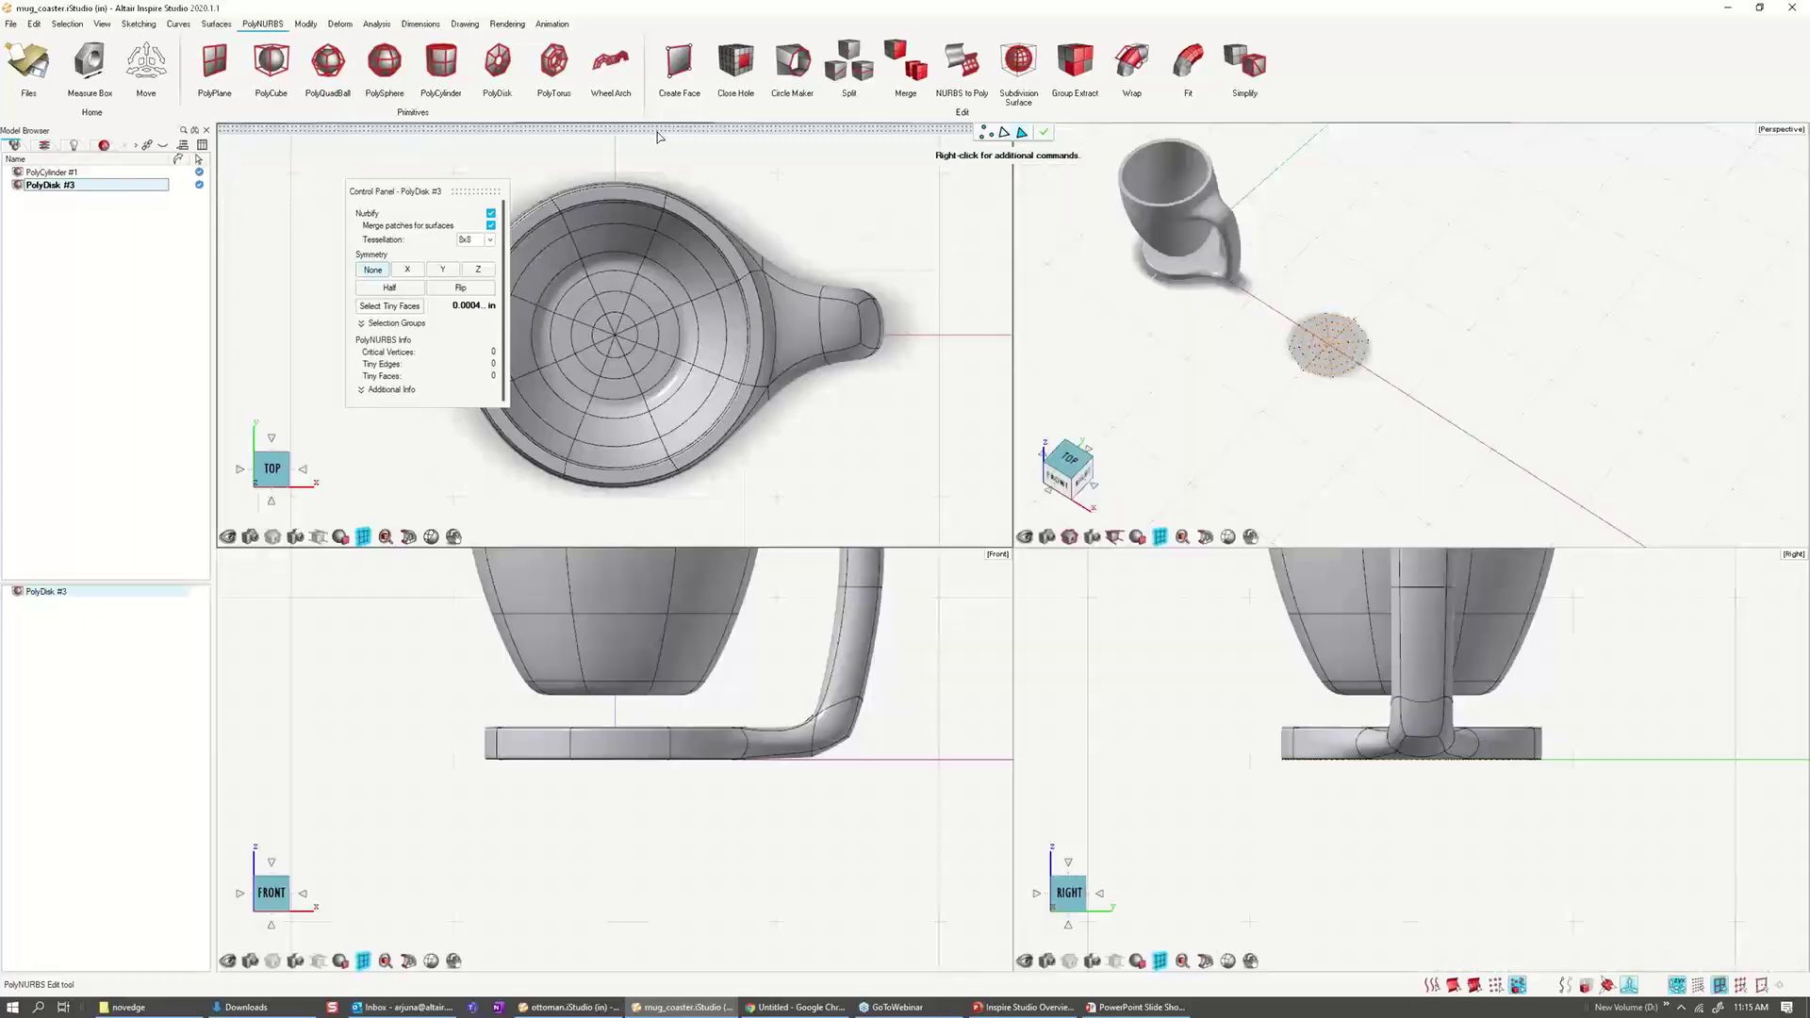
pyautogui.doubleClick(1116, 132)
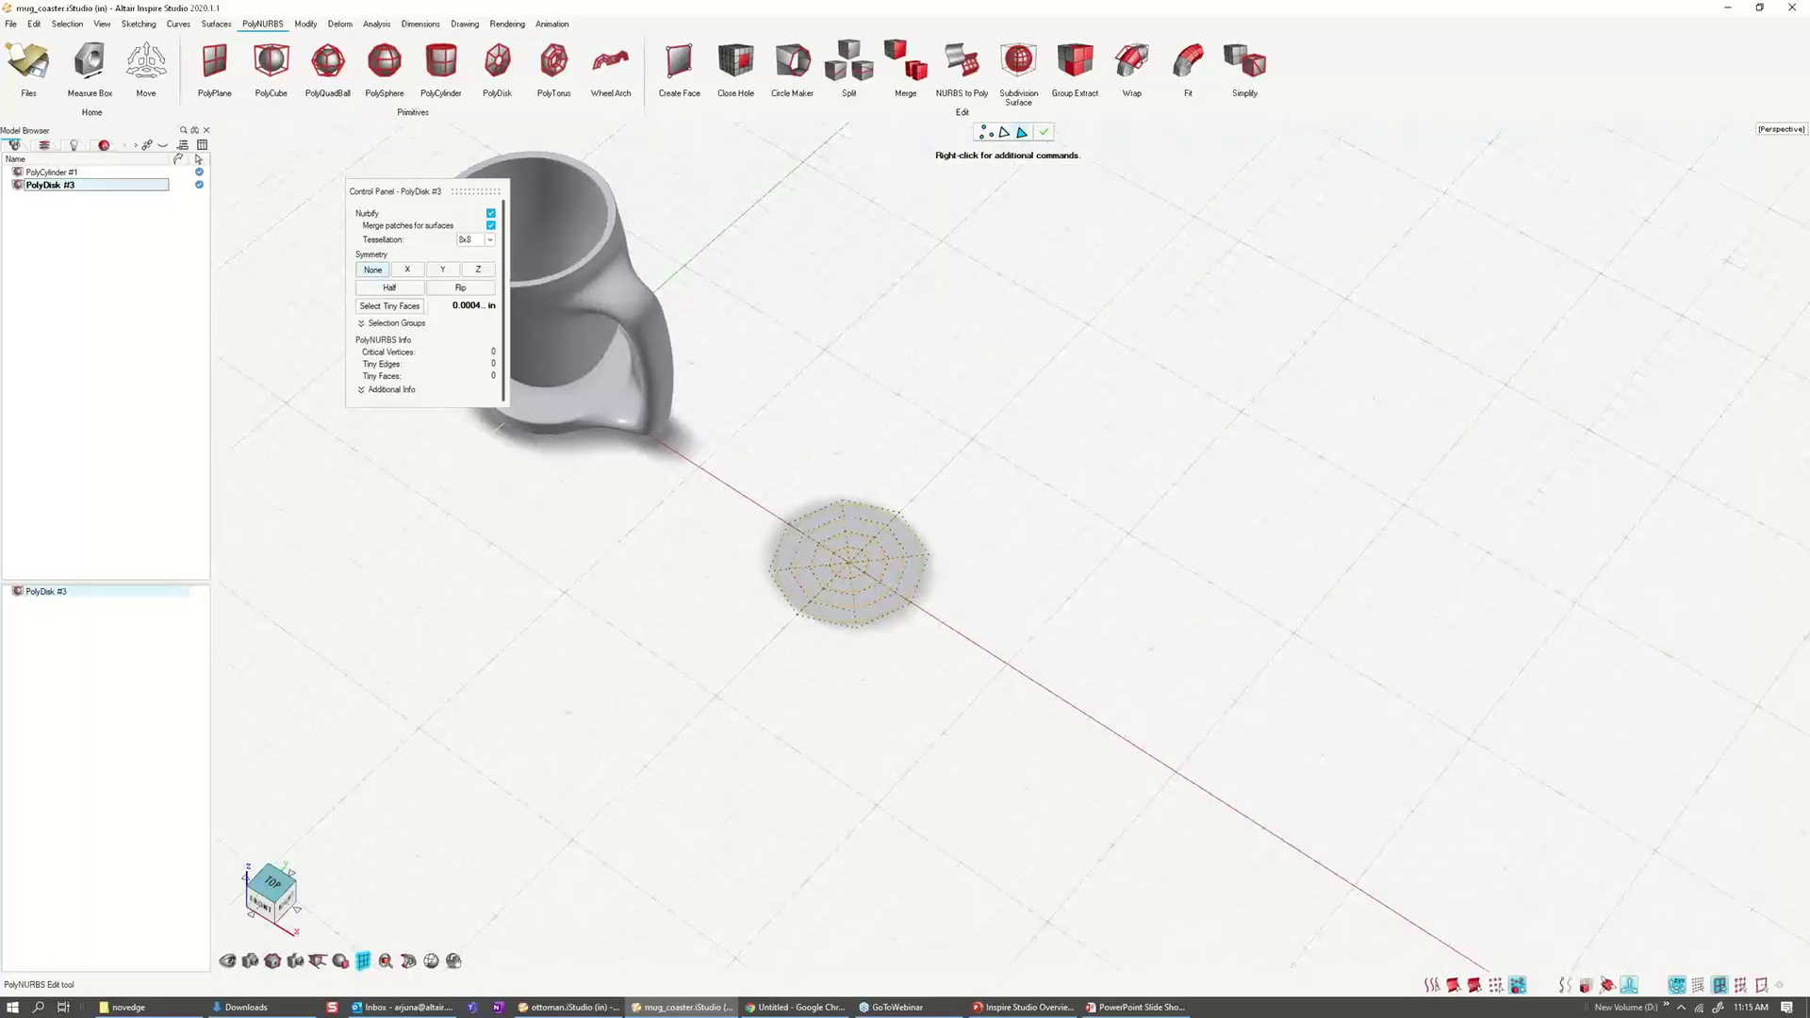
pyautogui.scroll(3, 981, 544)
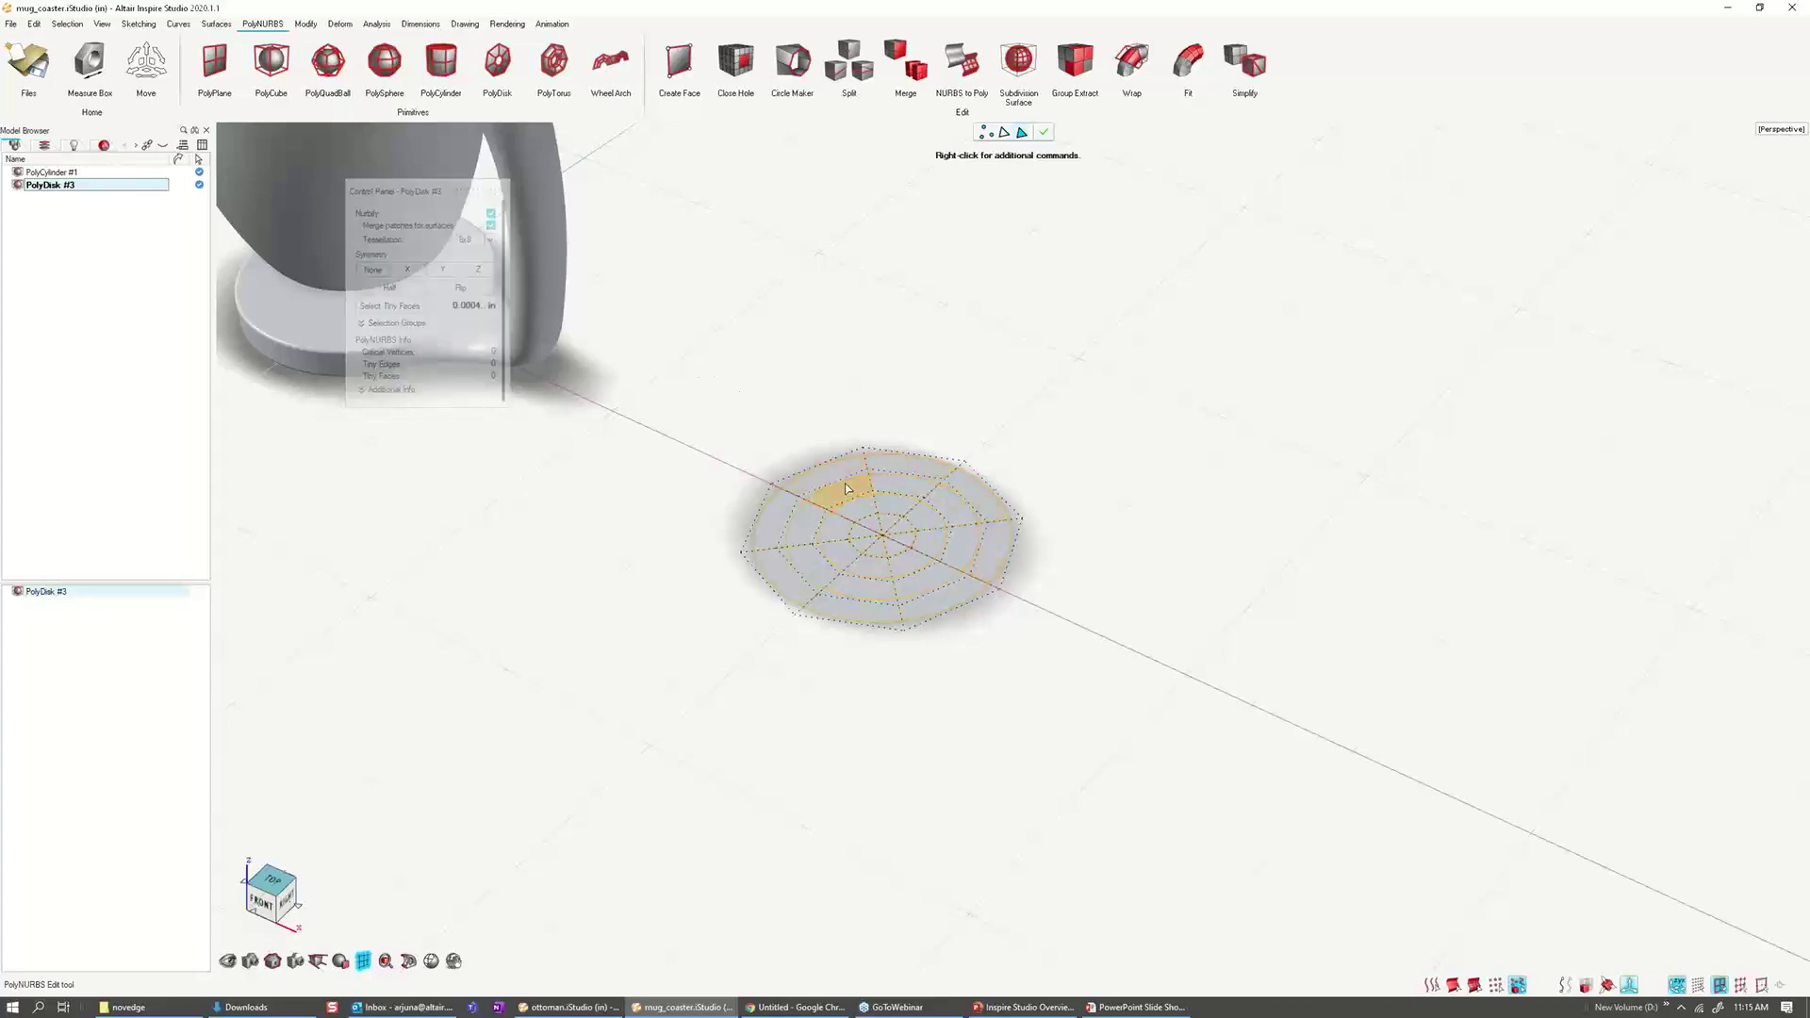
pyautogui.scroll(2, 855, 441)
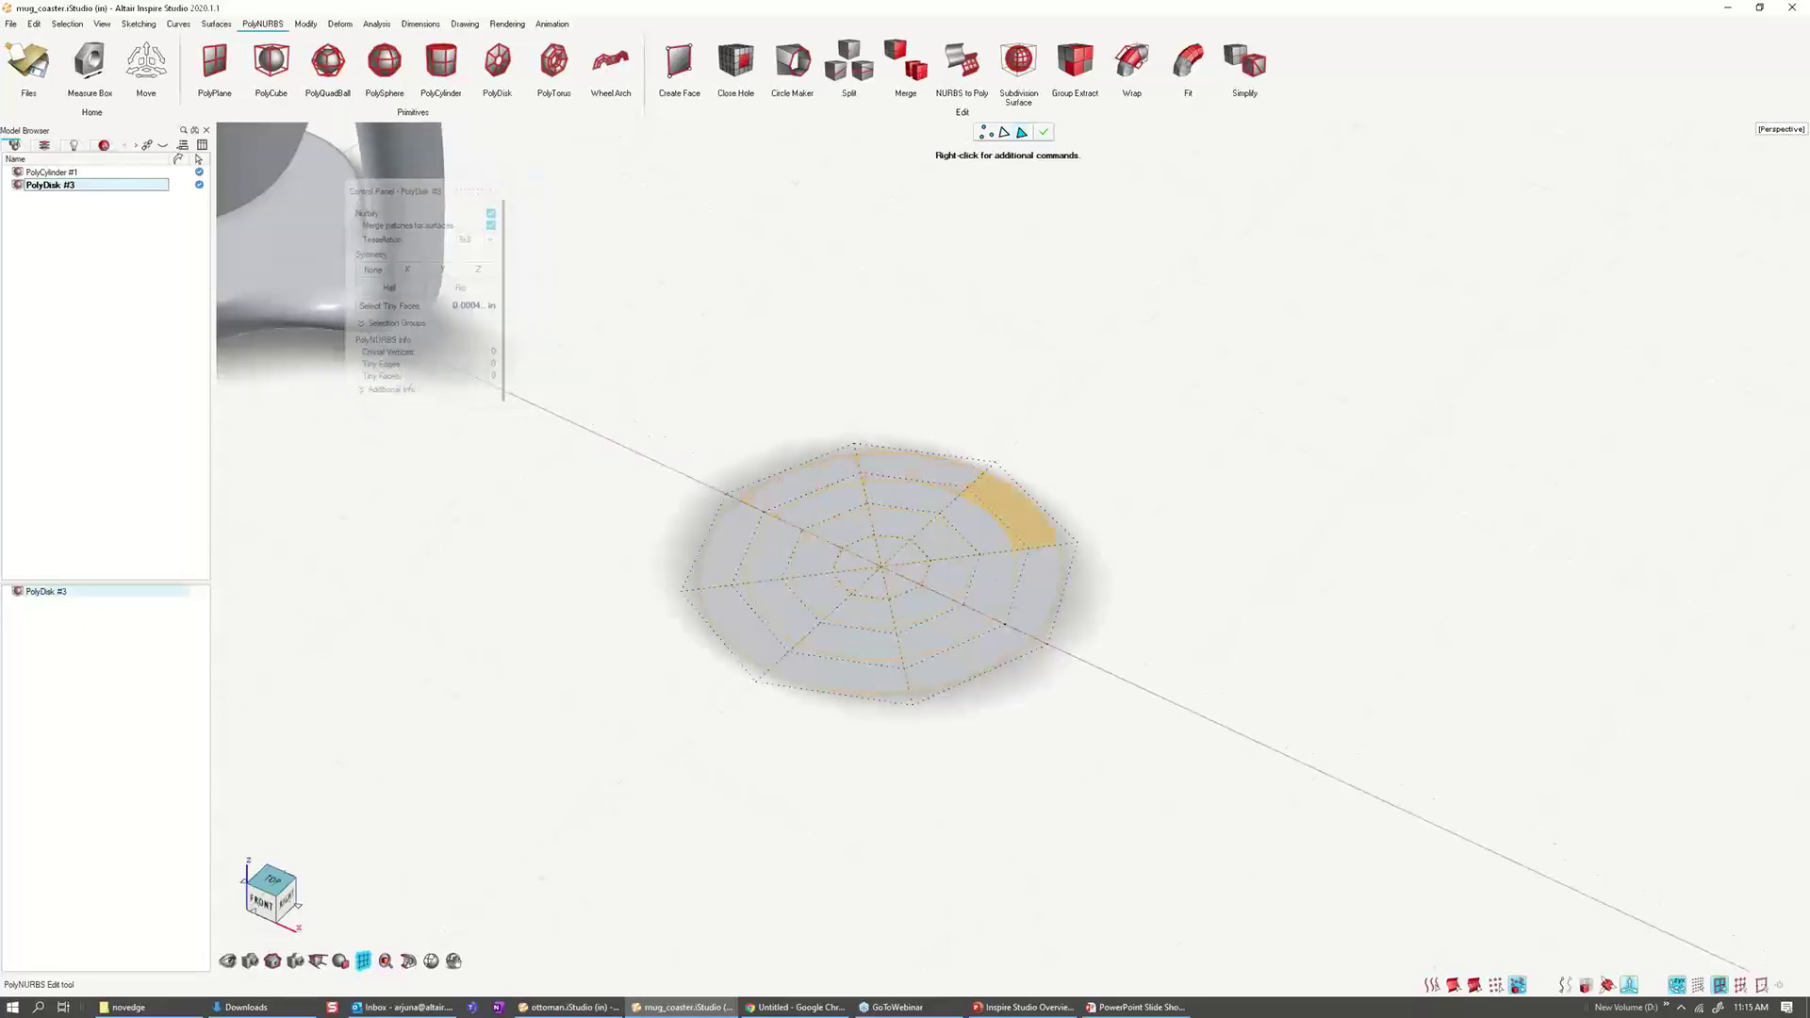
pyautogui.moveTo(1007, 507); pyautogui.dragTo(1007, 460, button='middle')
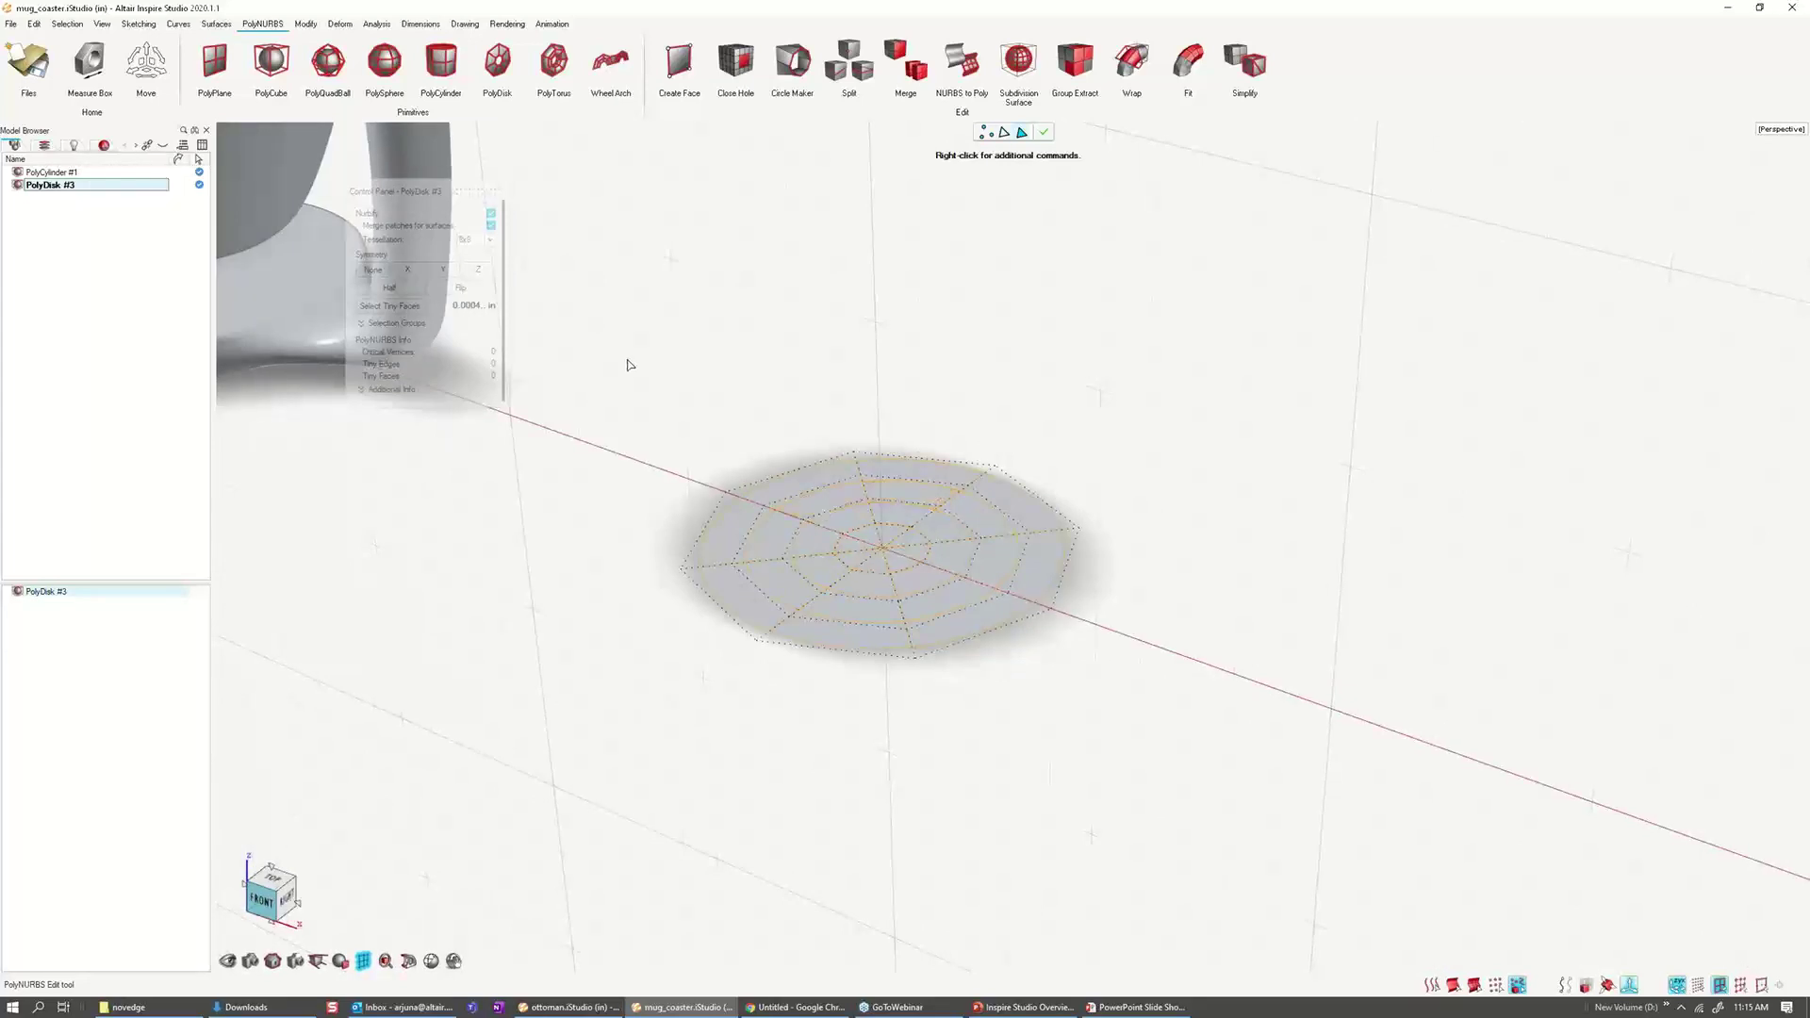
# Step: Select all faces of the disk and extrude them upward to give it thickness
pyautogui.moveTo(611, 364); pyautogui.dragTo(1250, 726)
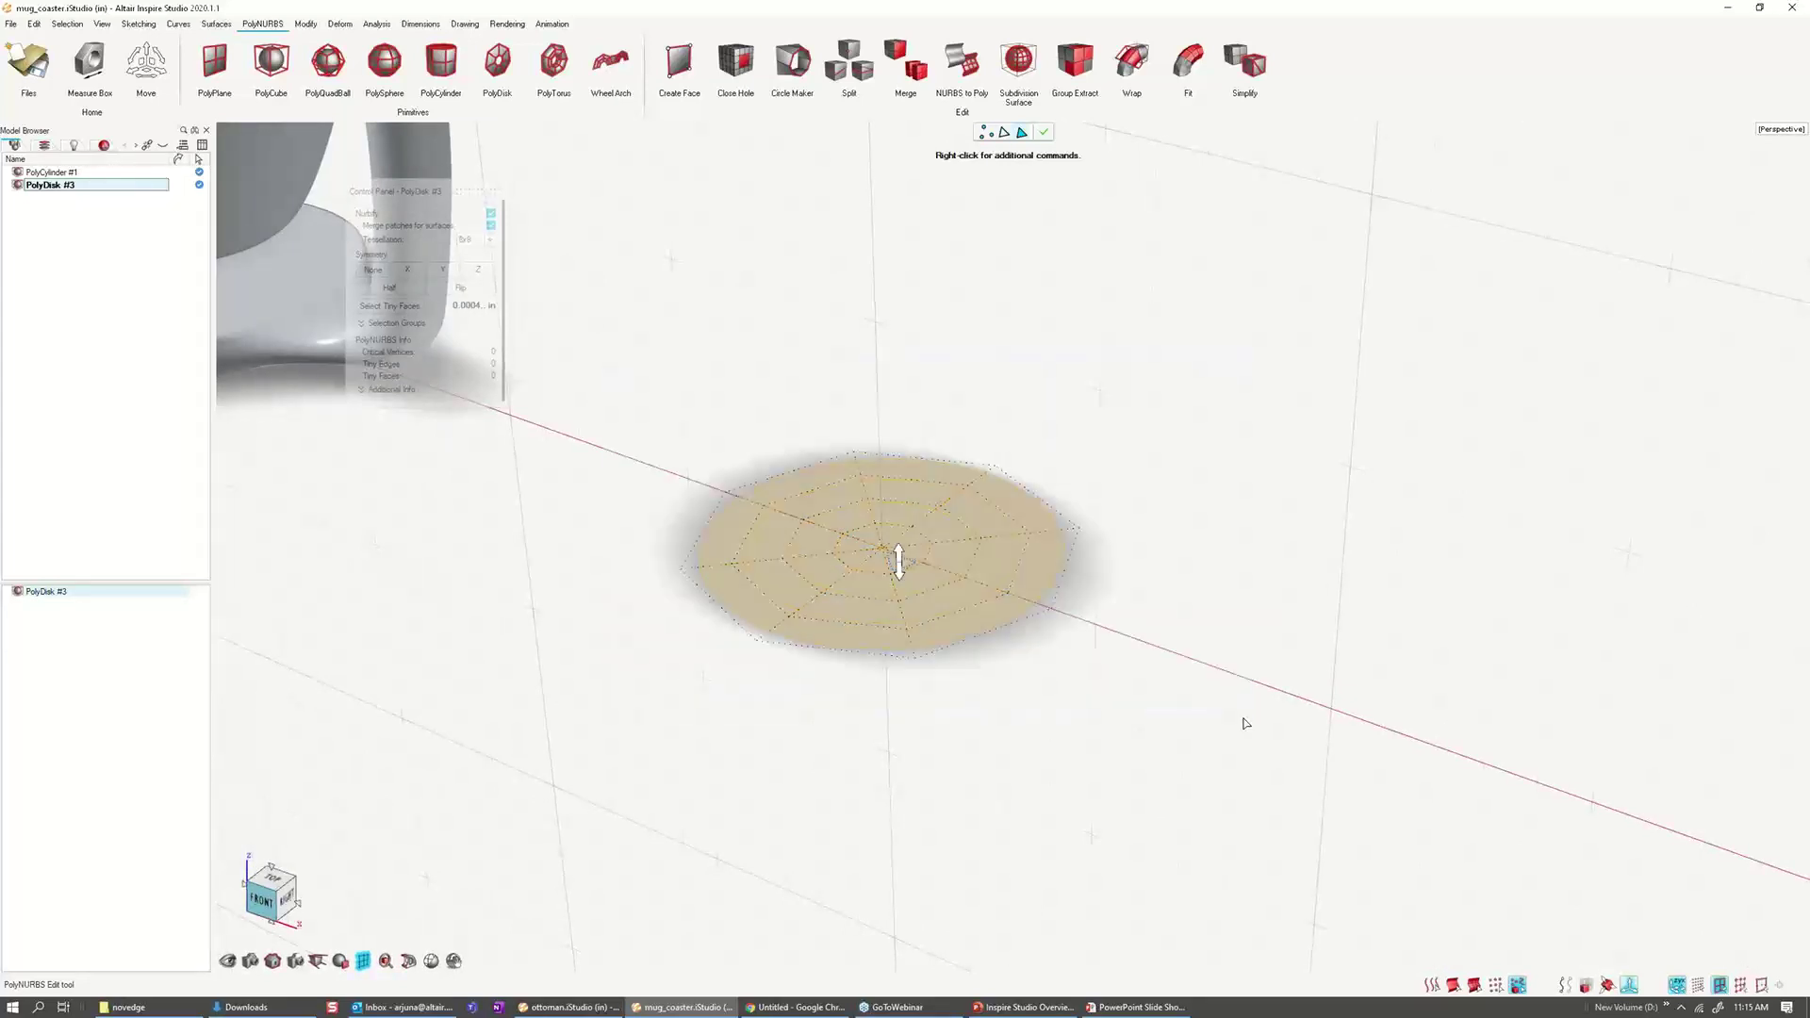
pyautogui.click(1108, 491)
pyautogui.rightClick(980, 401)
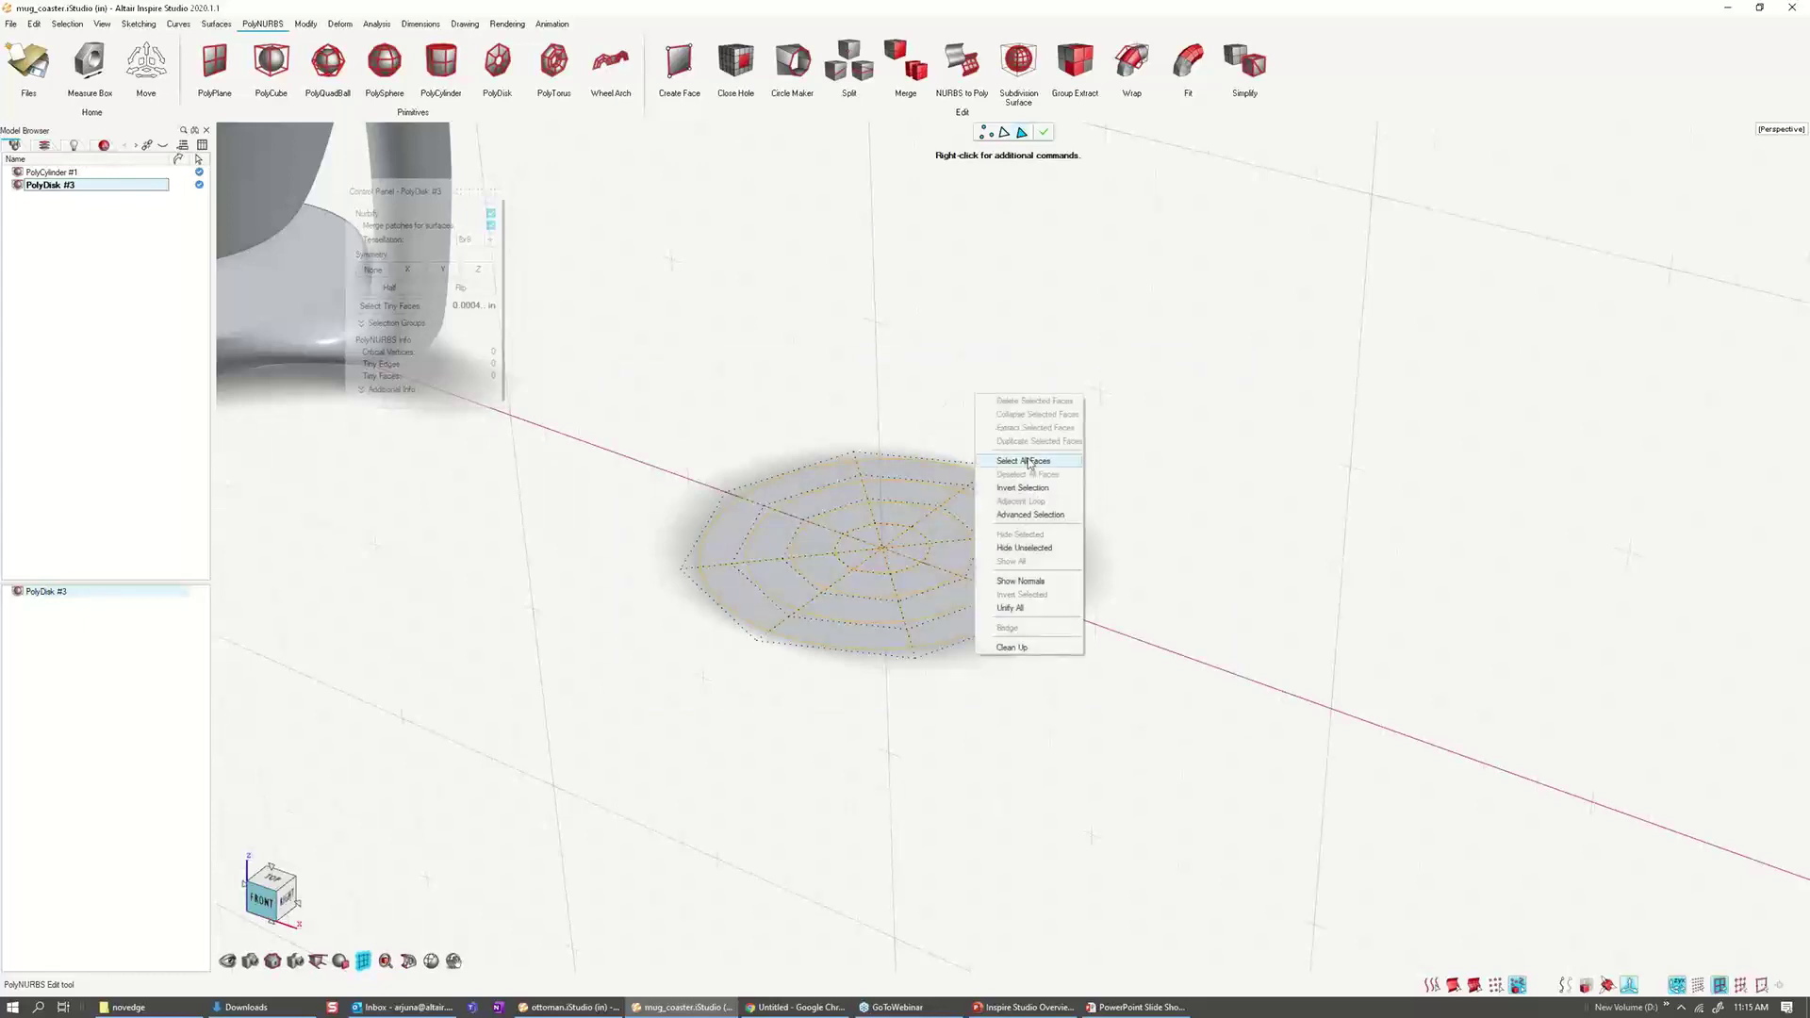
pyautogui.click(1027, 461)
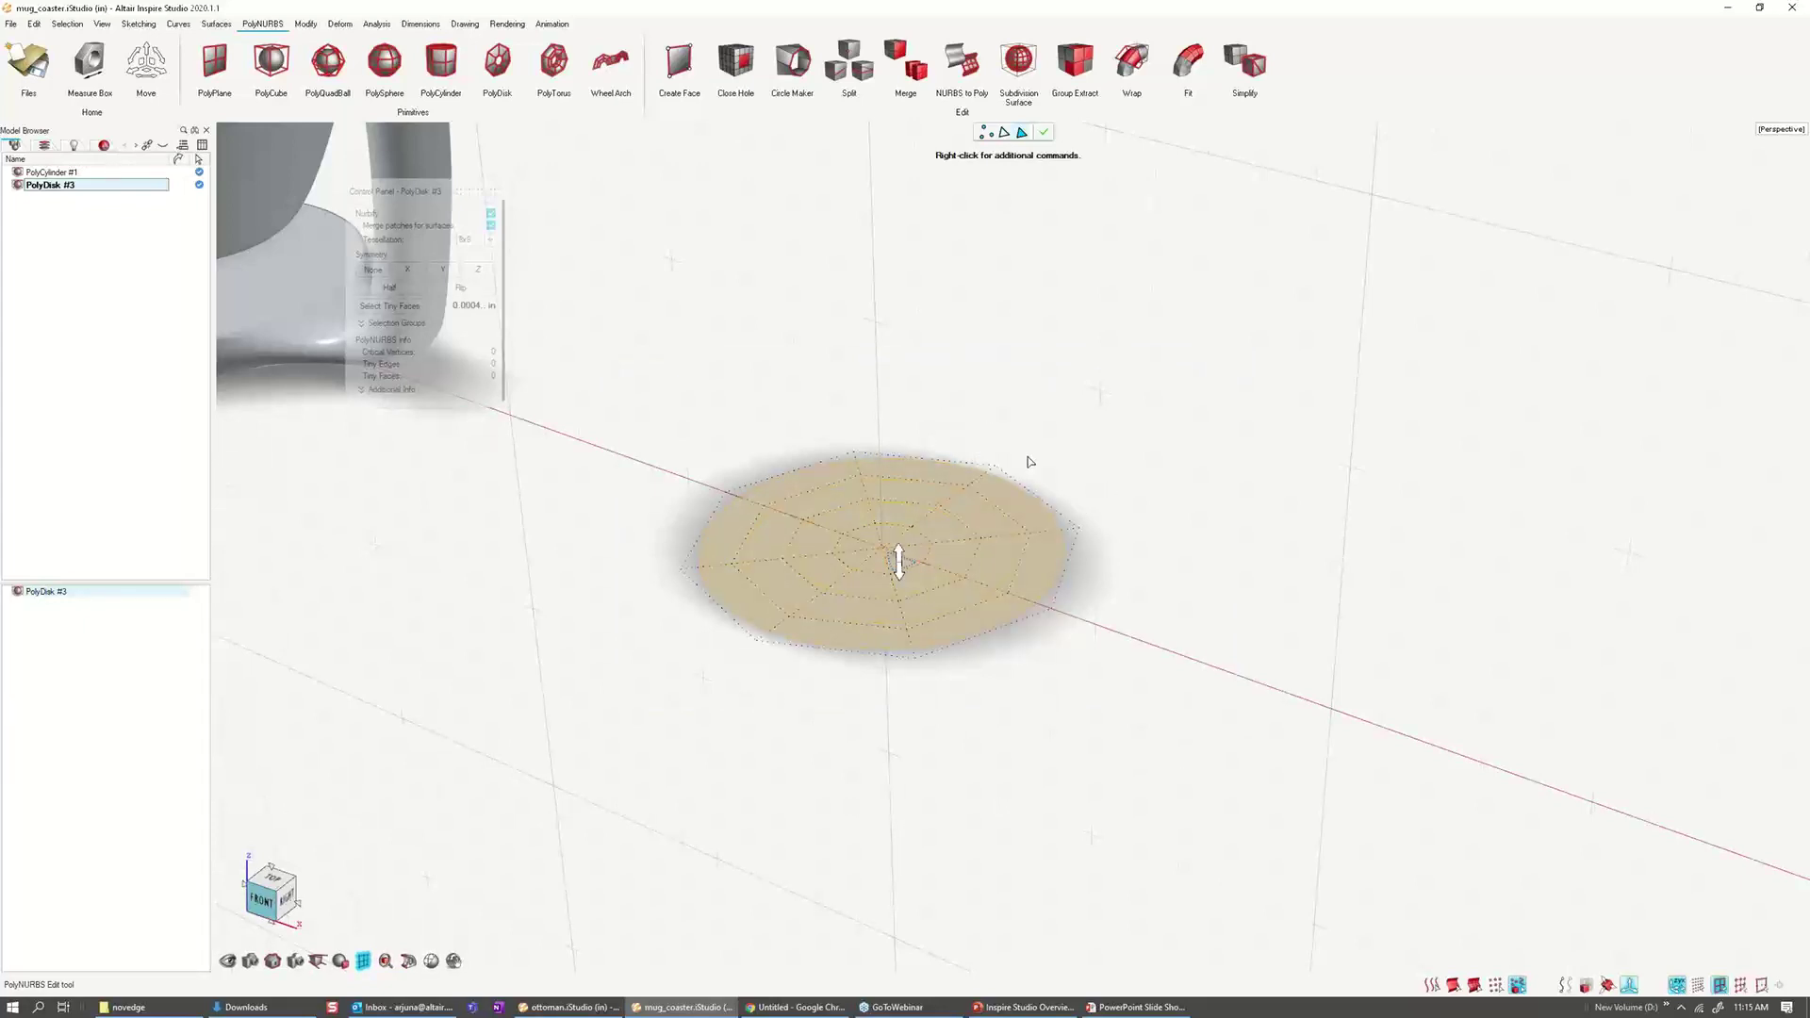
pyautogui.scroll(2, 1018, 424)
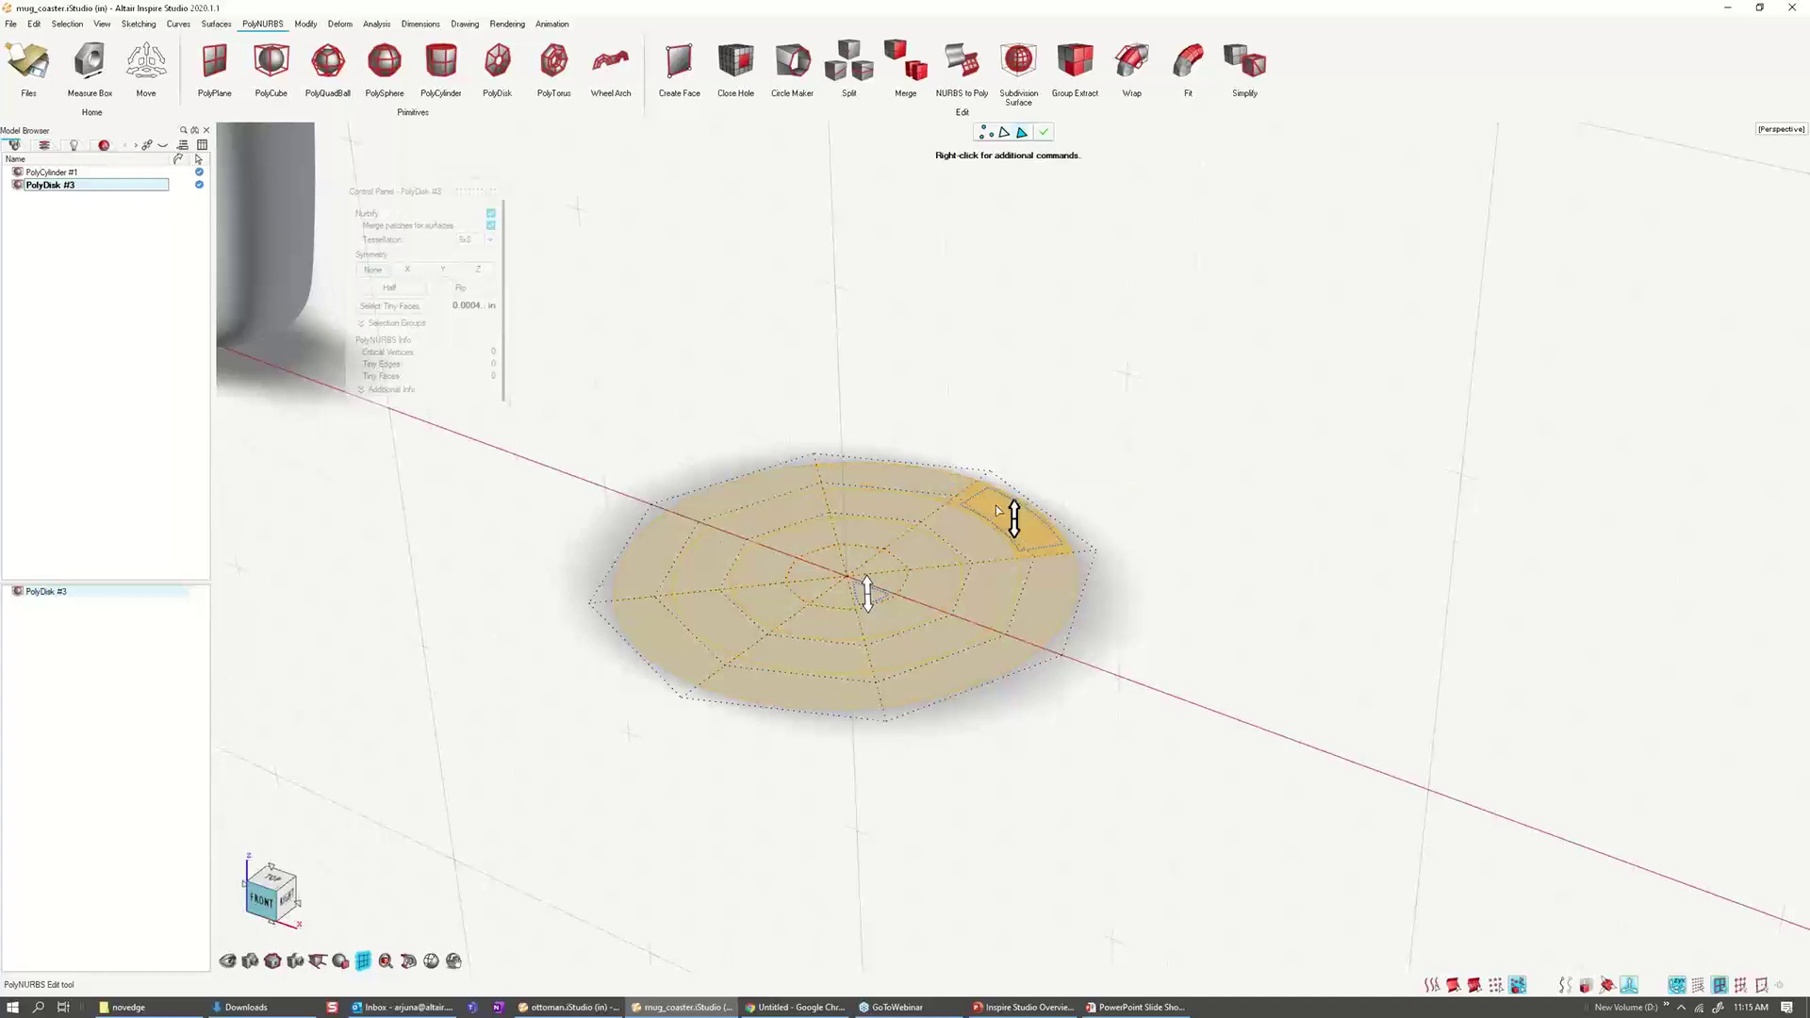
pyautogui.click(1003, 513)
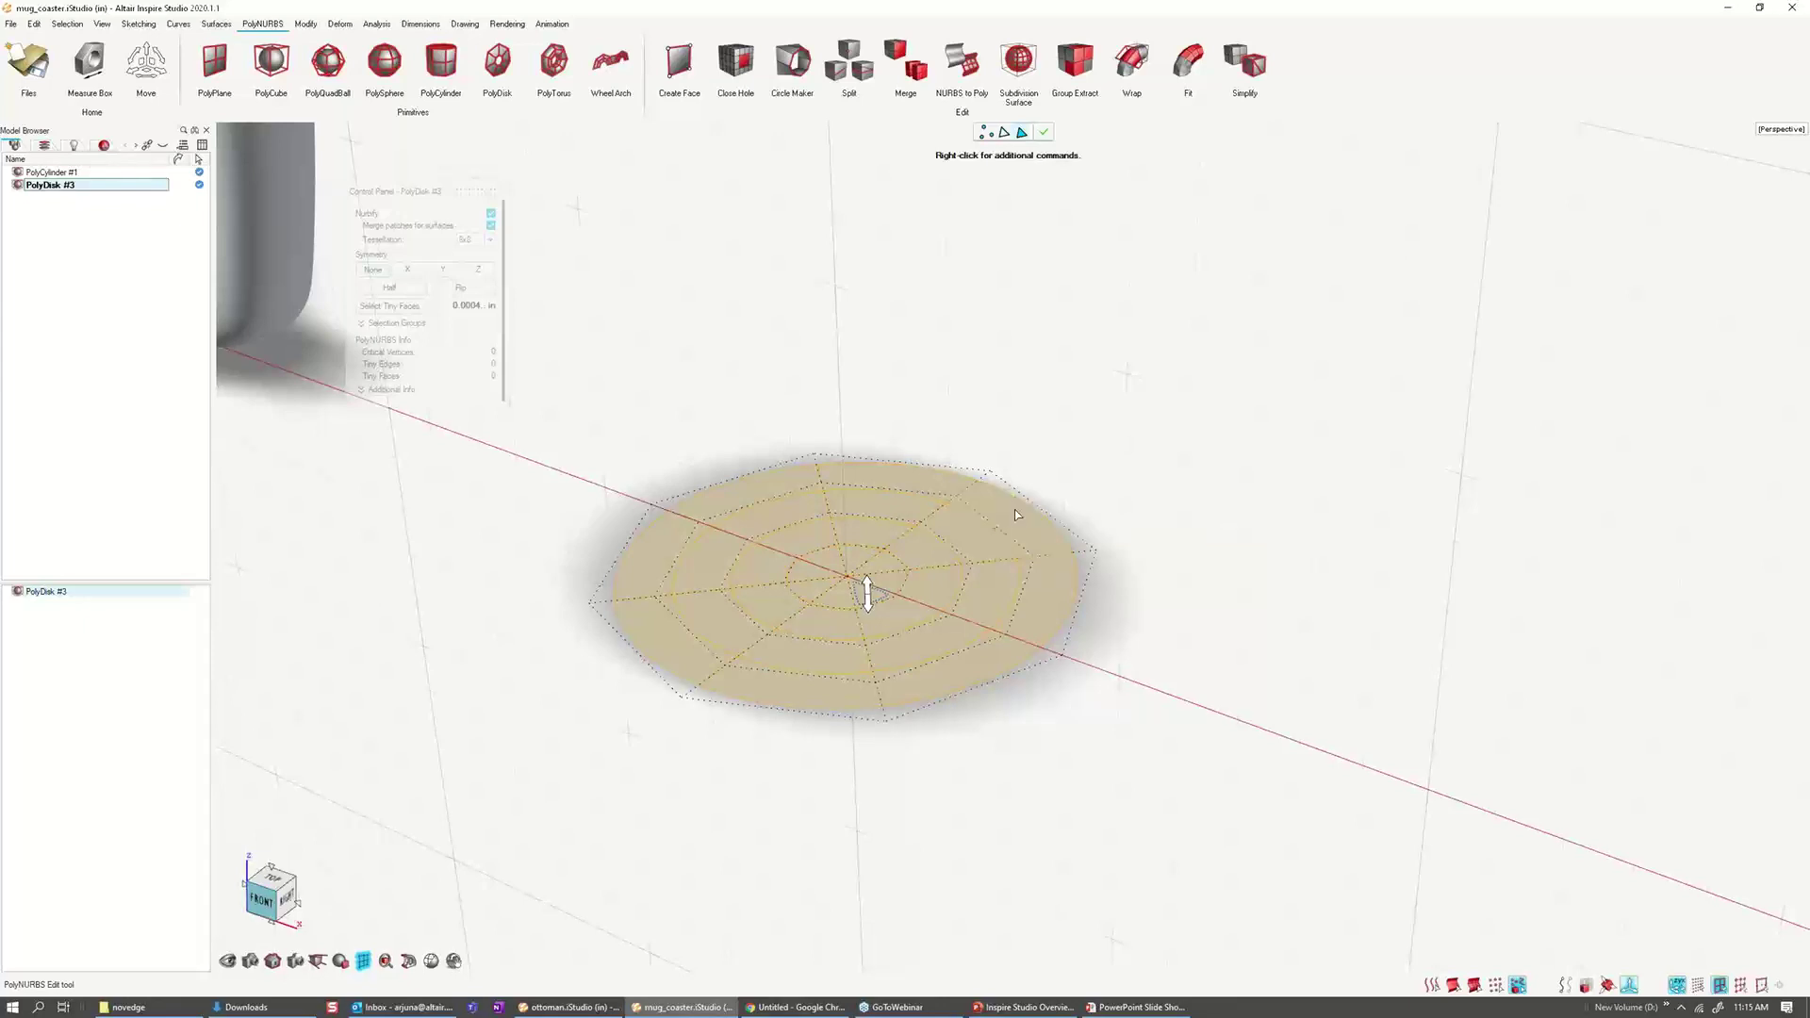
pyautogui.moveTo(1015, 514); pyautogui.dragTo(1030, 437)
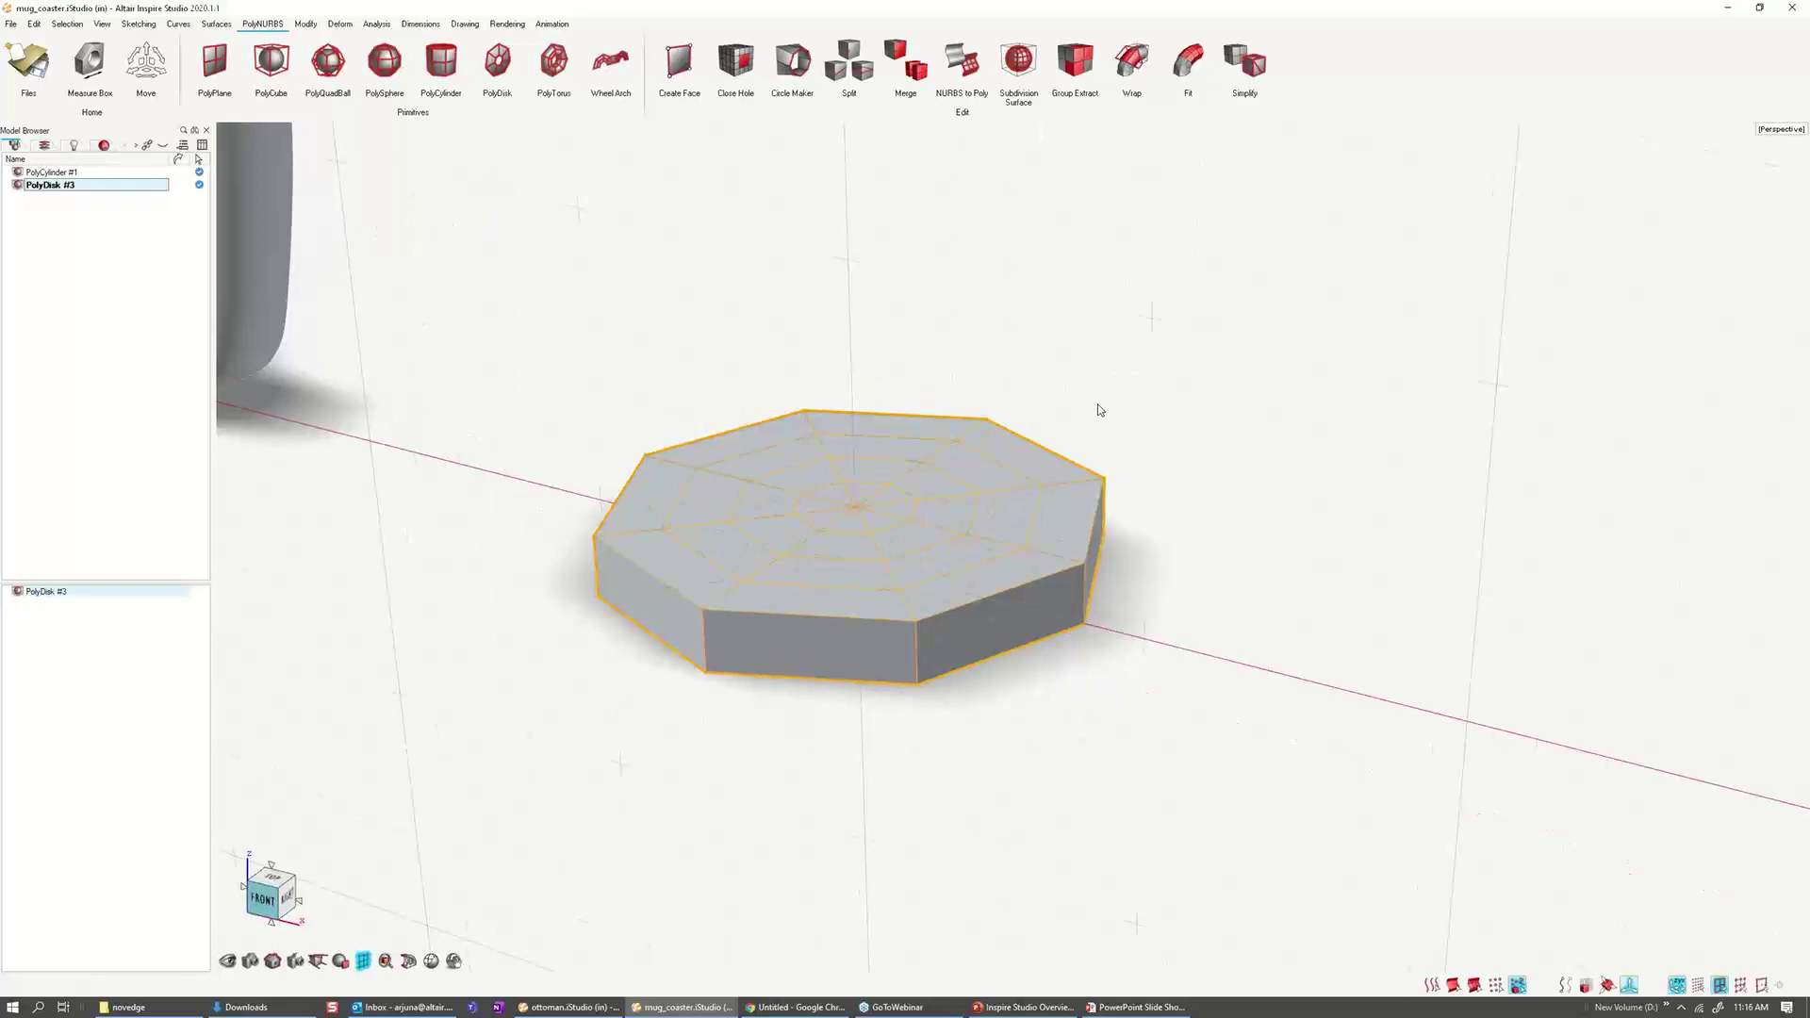
# Step: Reselect the thickened disk and compare its faceted form with its smooth form by repeatedly toggling Nurbify
pyautogui.click(1104, 406)
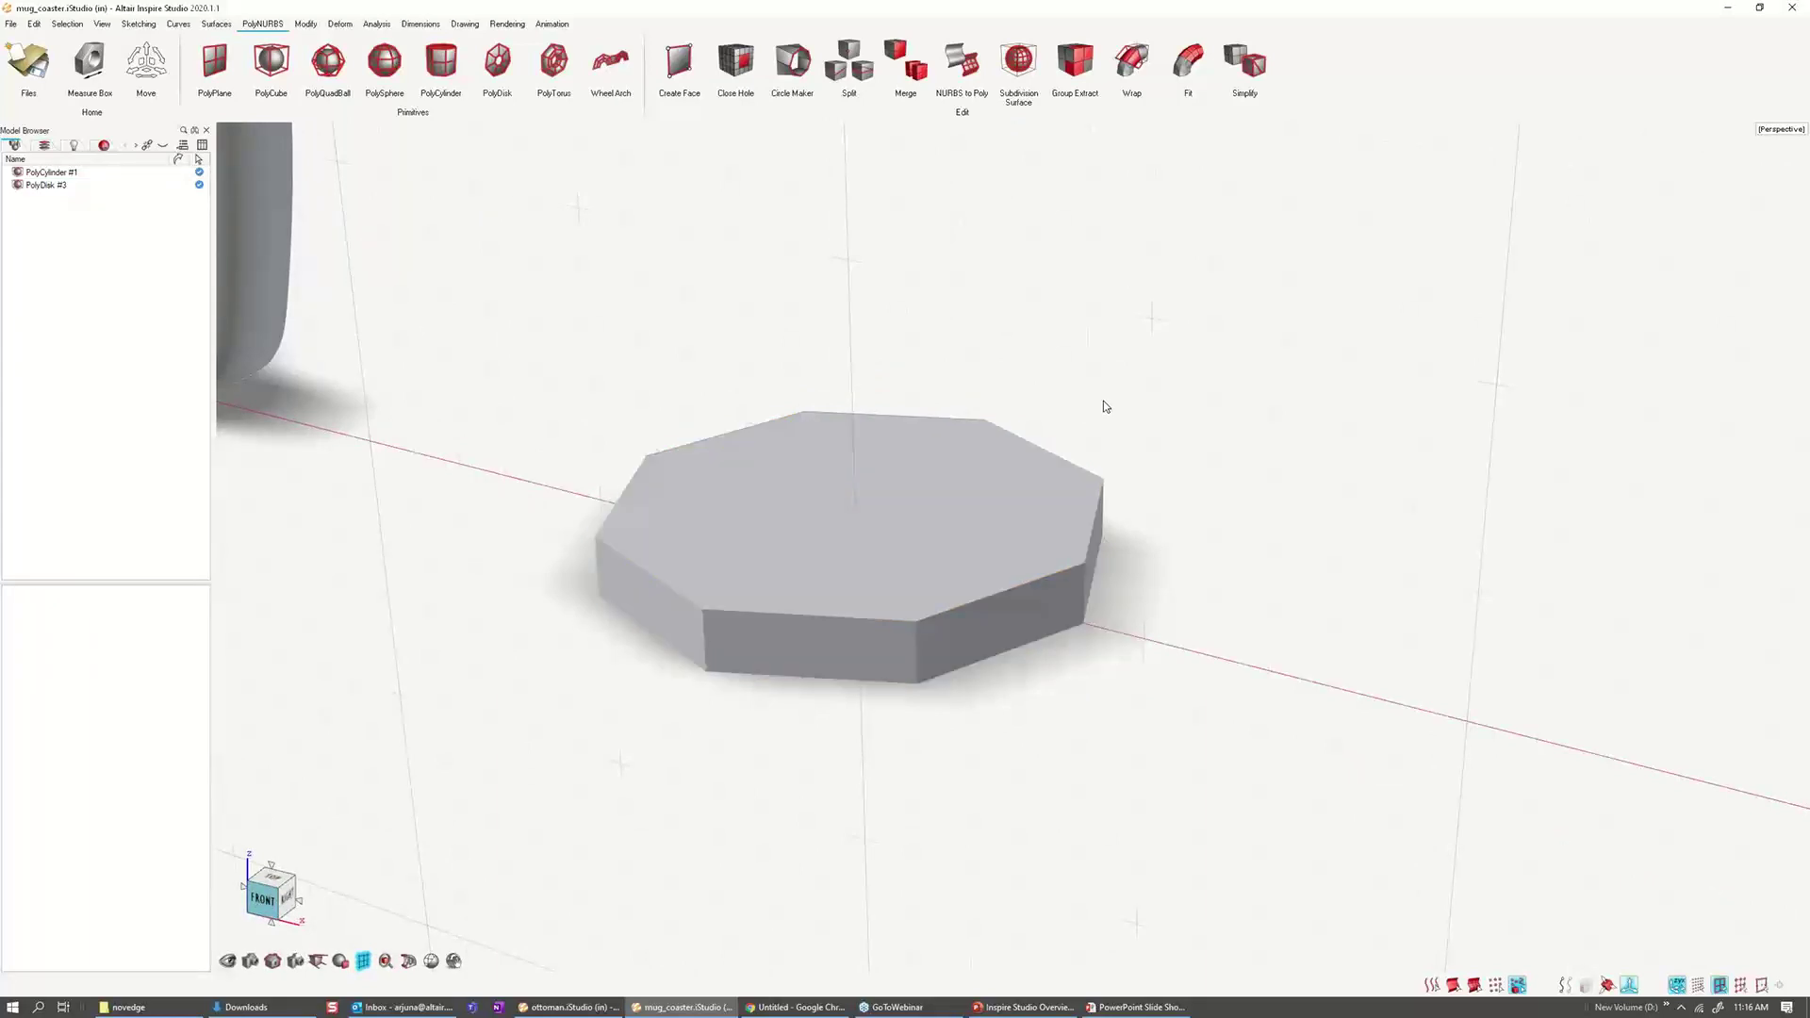
pyautogui.click(1093, 495)
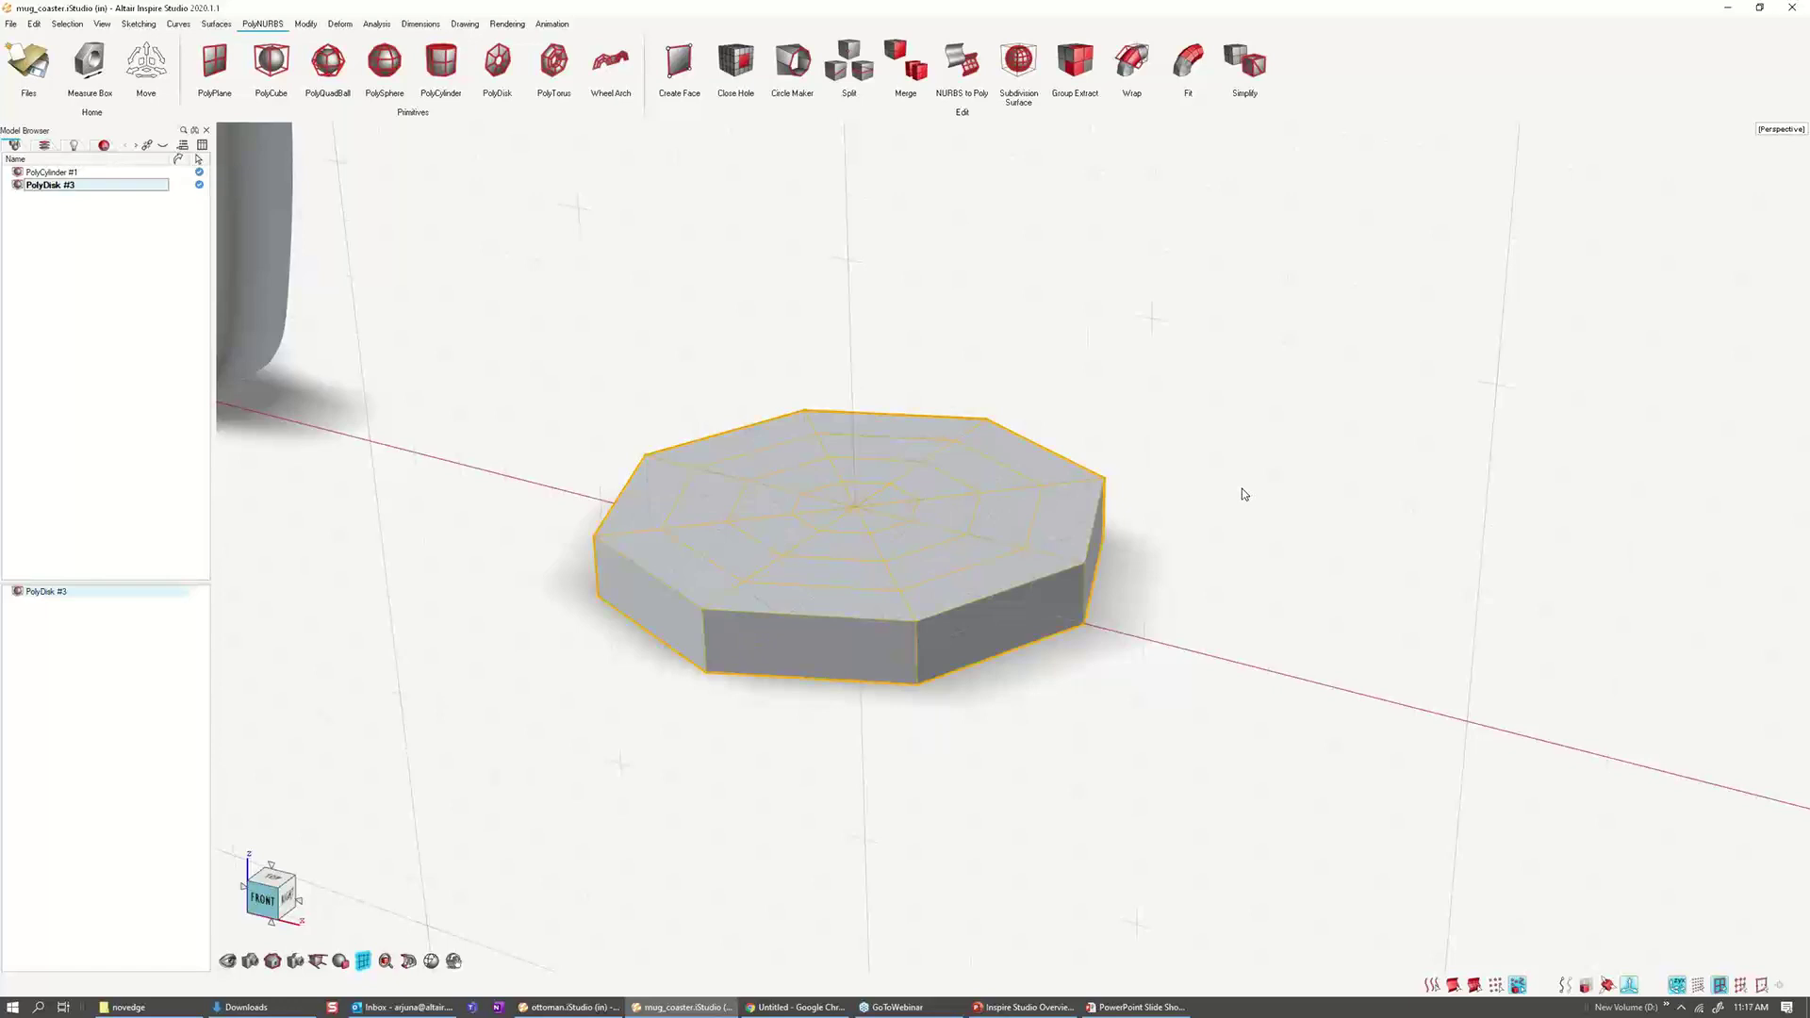
pyautogui.press('n')
pyautogui.press('n')
pyautogui.press('n')
pyautogui.press('n')
pyautogui.press('n')
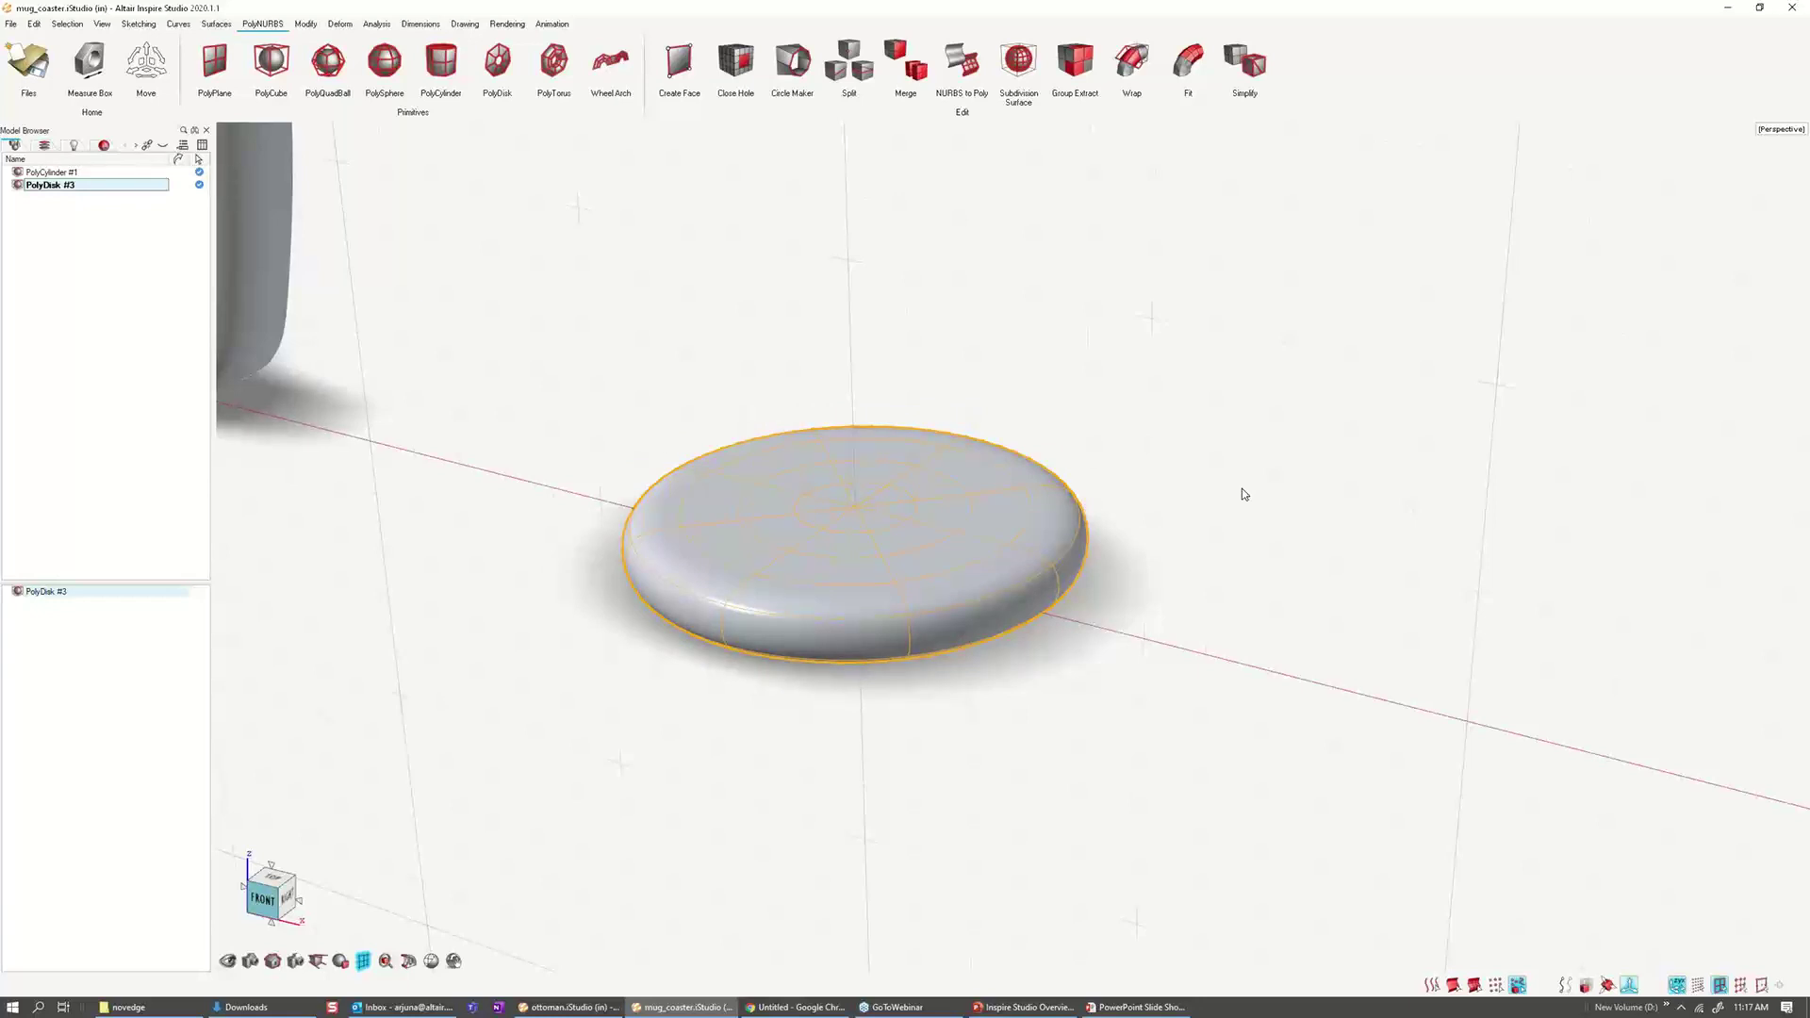
pyautogui.press('n')
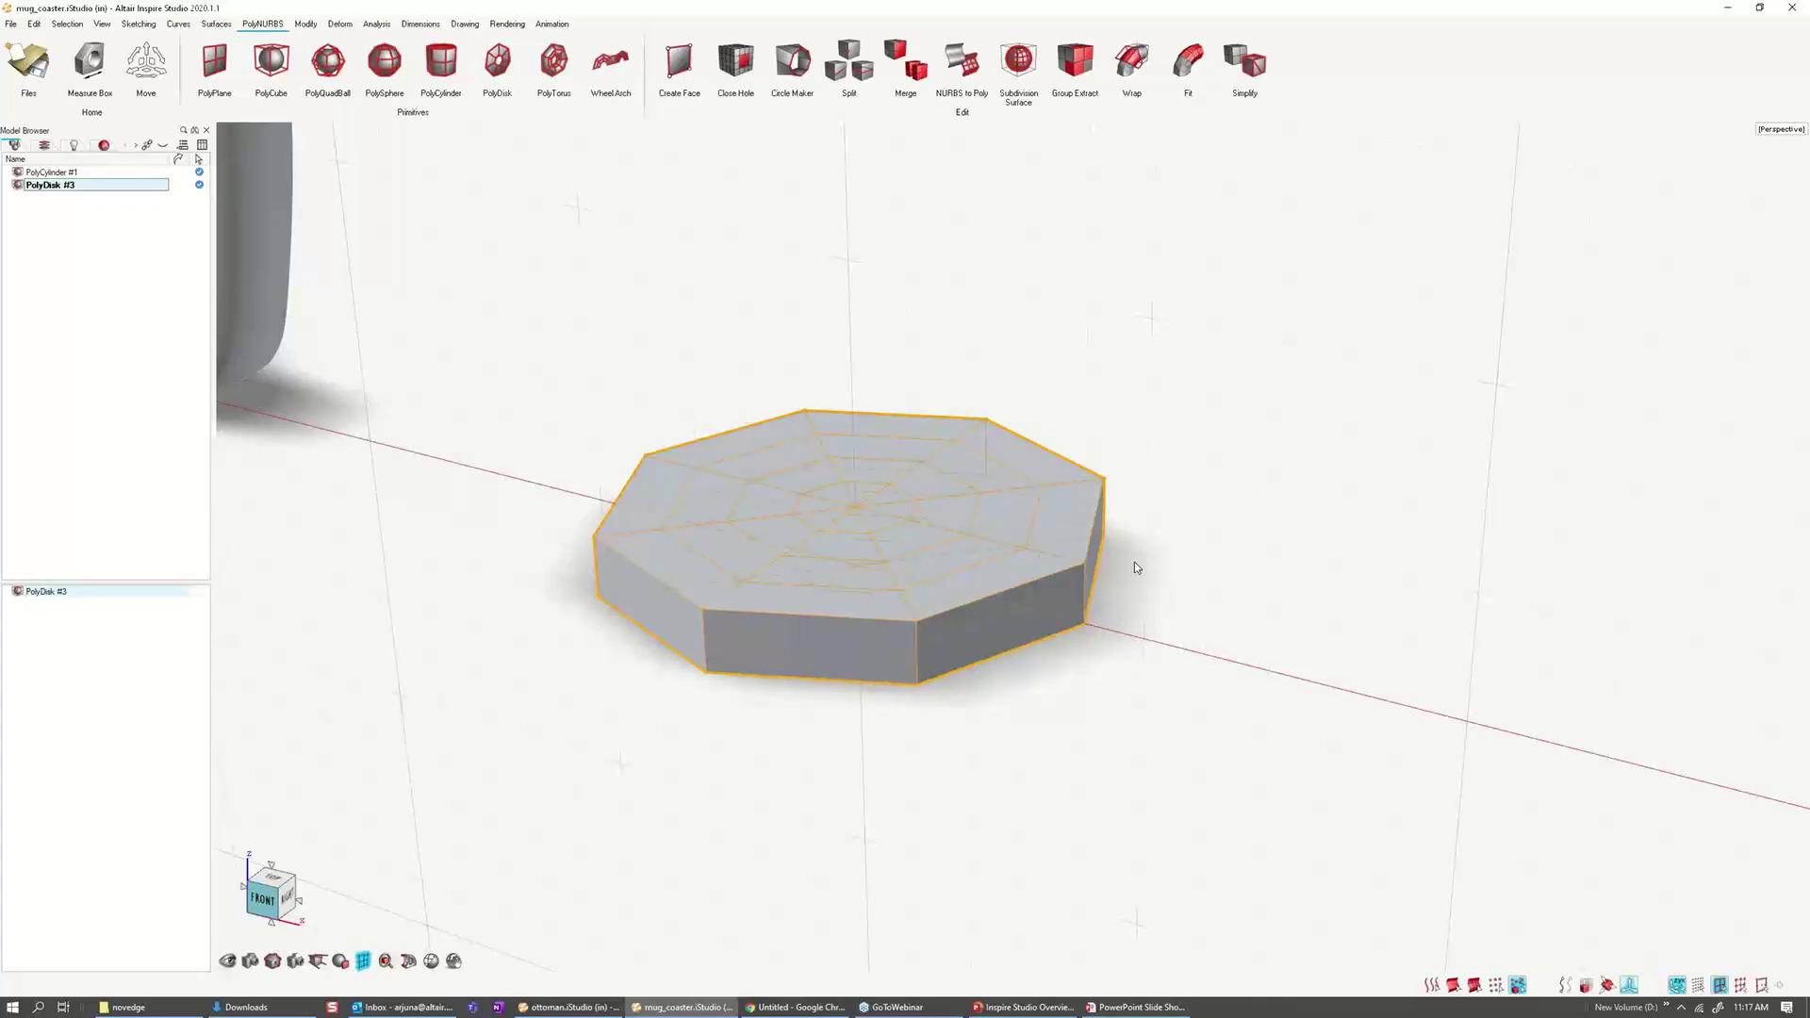
# Step: Turn on Nurbify for the disk and edit its edges, selecting the outer edge loops around the upper and lower rims
pyautogui.press('Tab')
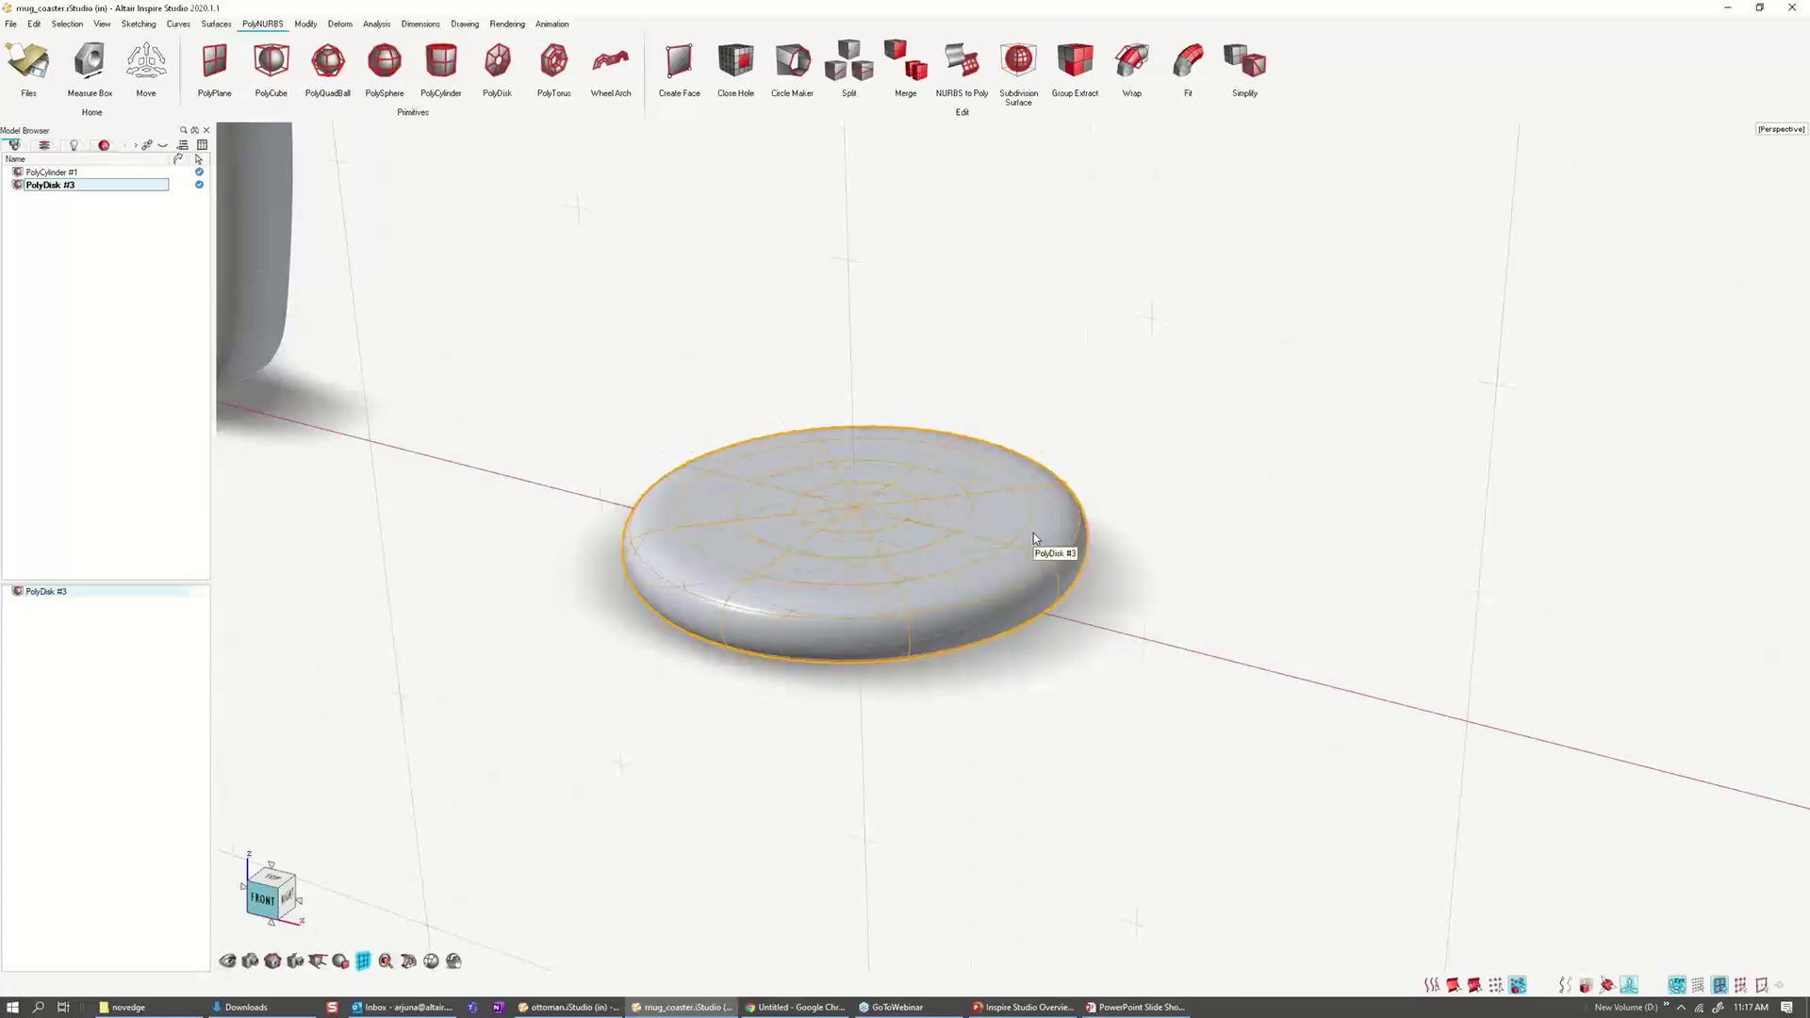
pyautogui.doubleClick(949, 563)
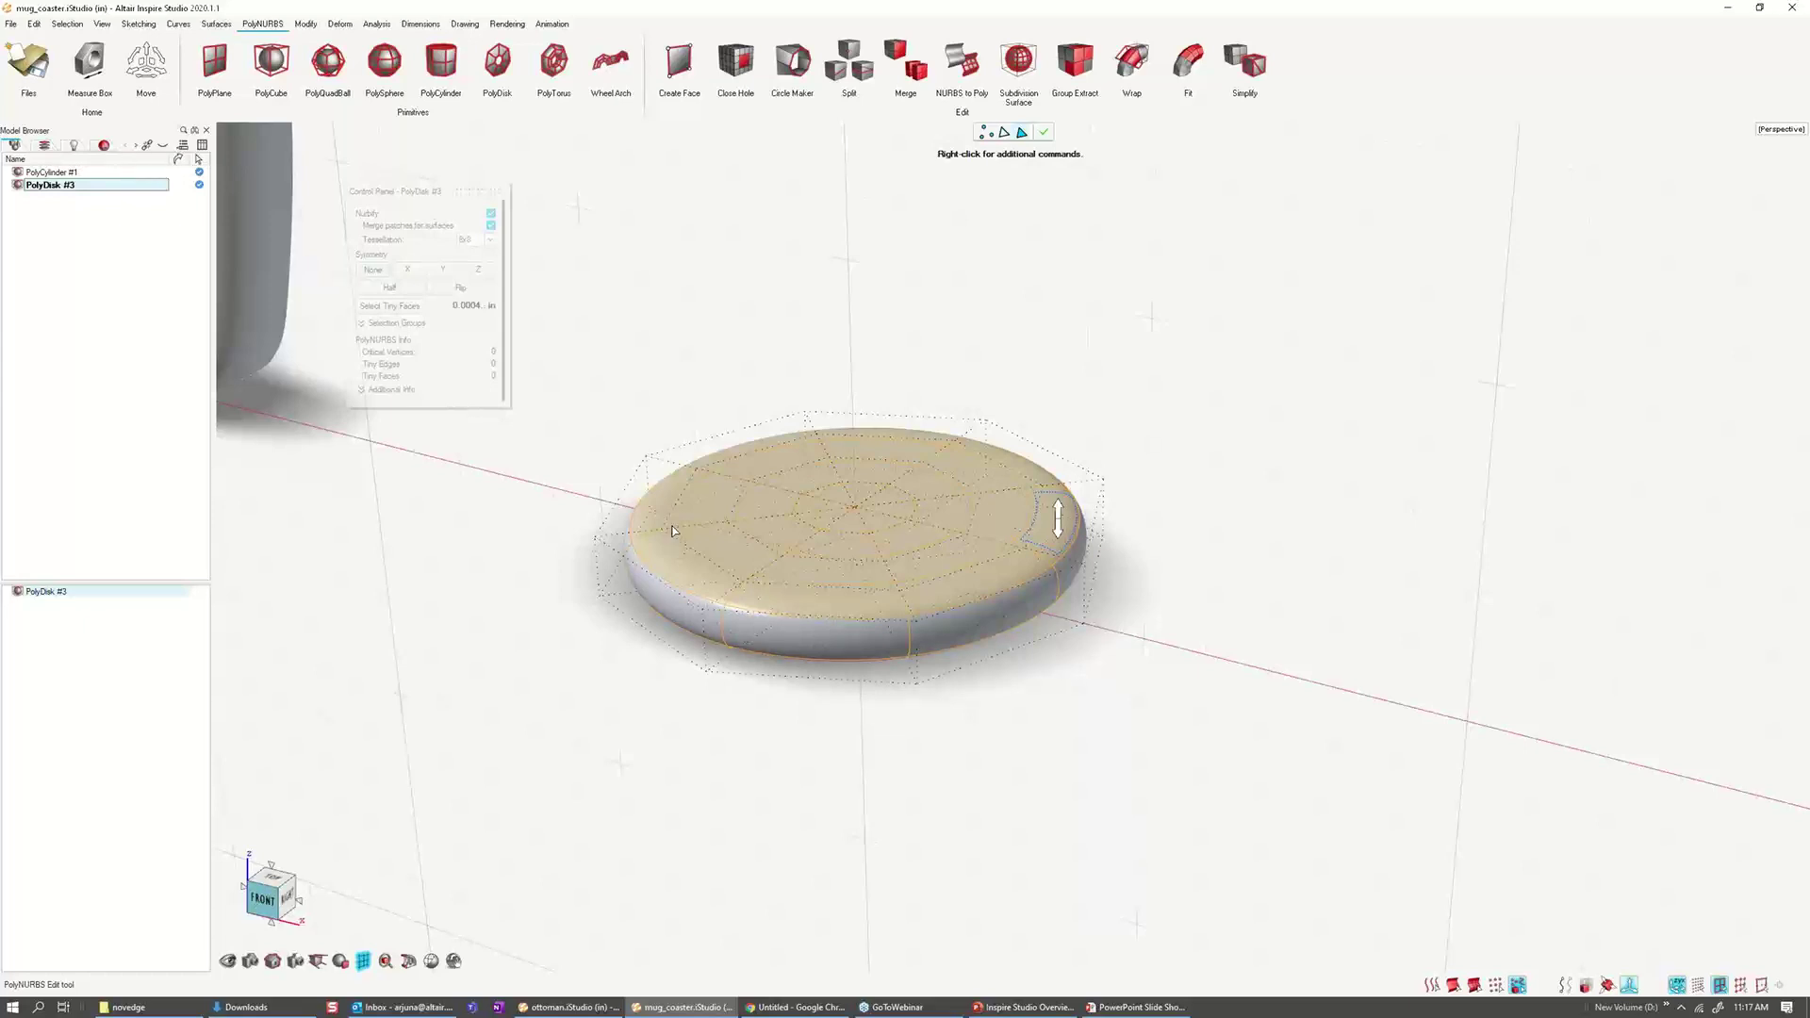
pyautogui.press('2')
pyautogui.scroll(4, 695, 463)
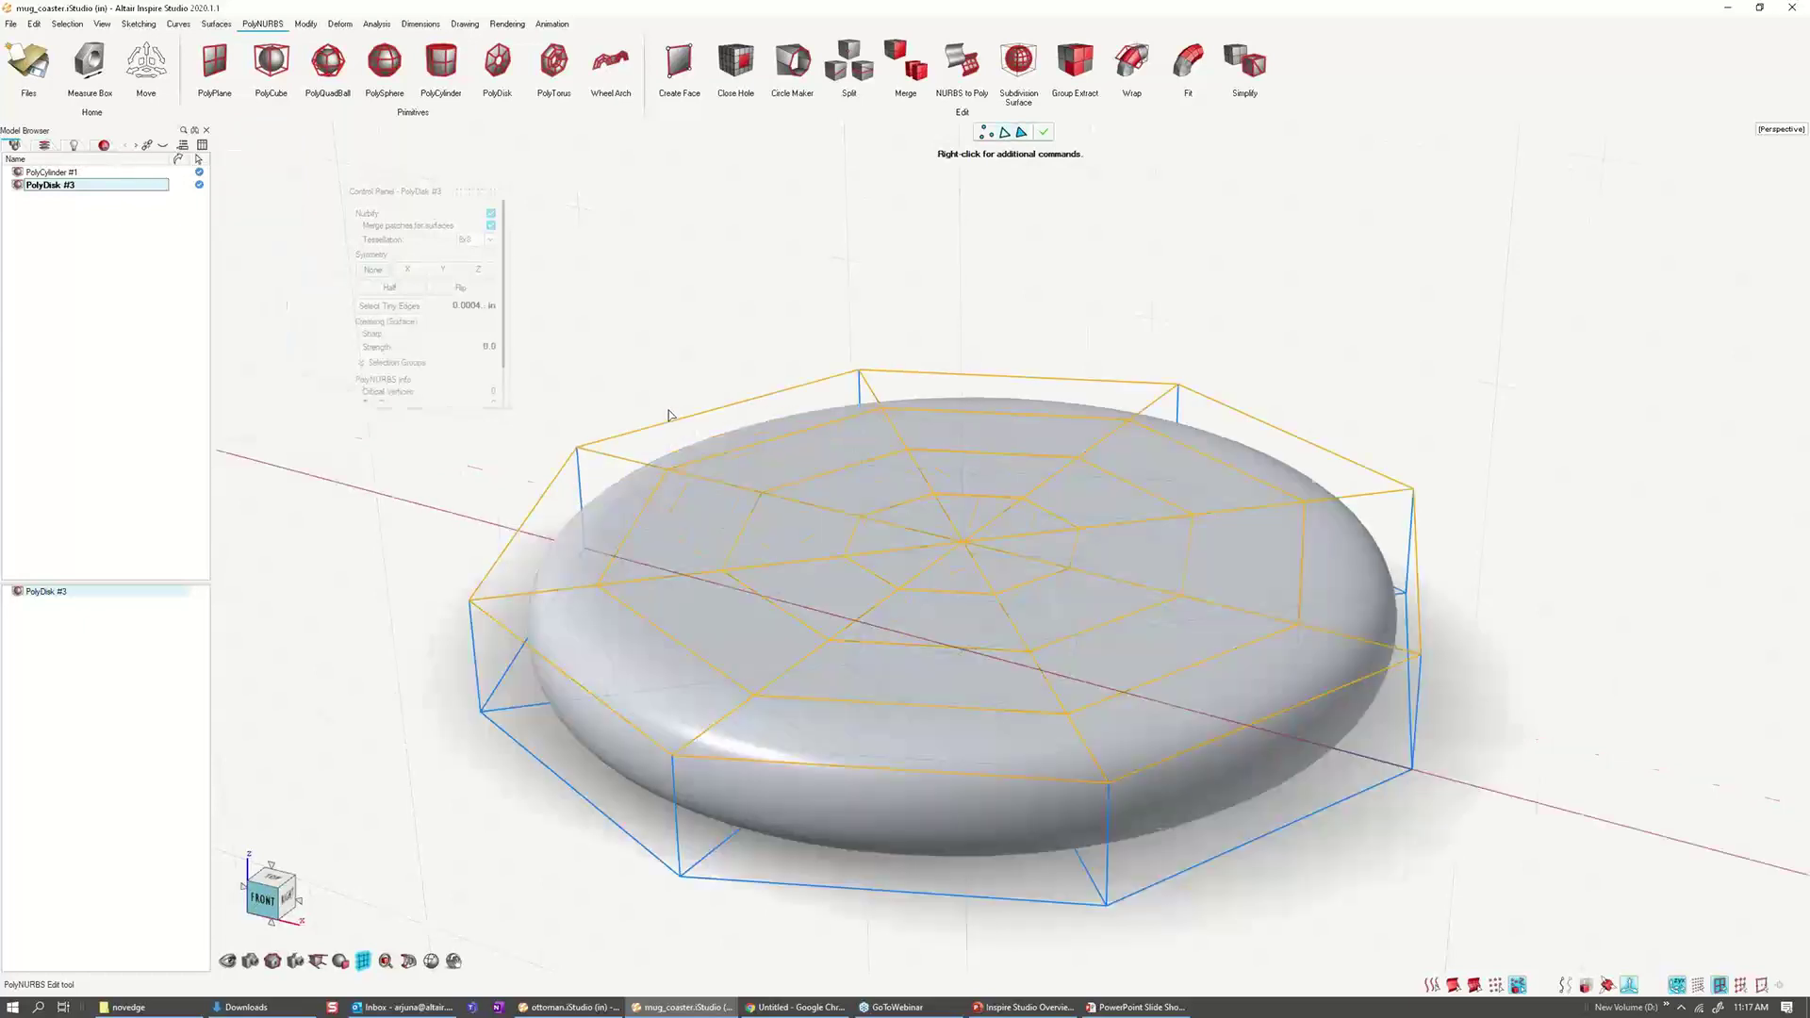
pyautogui.click(670, 412)
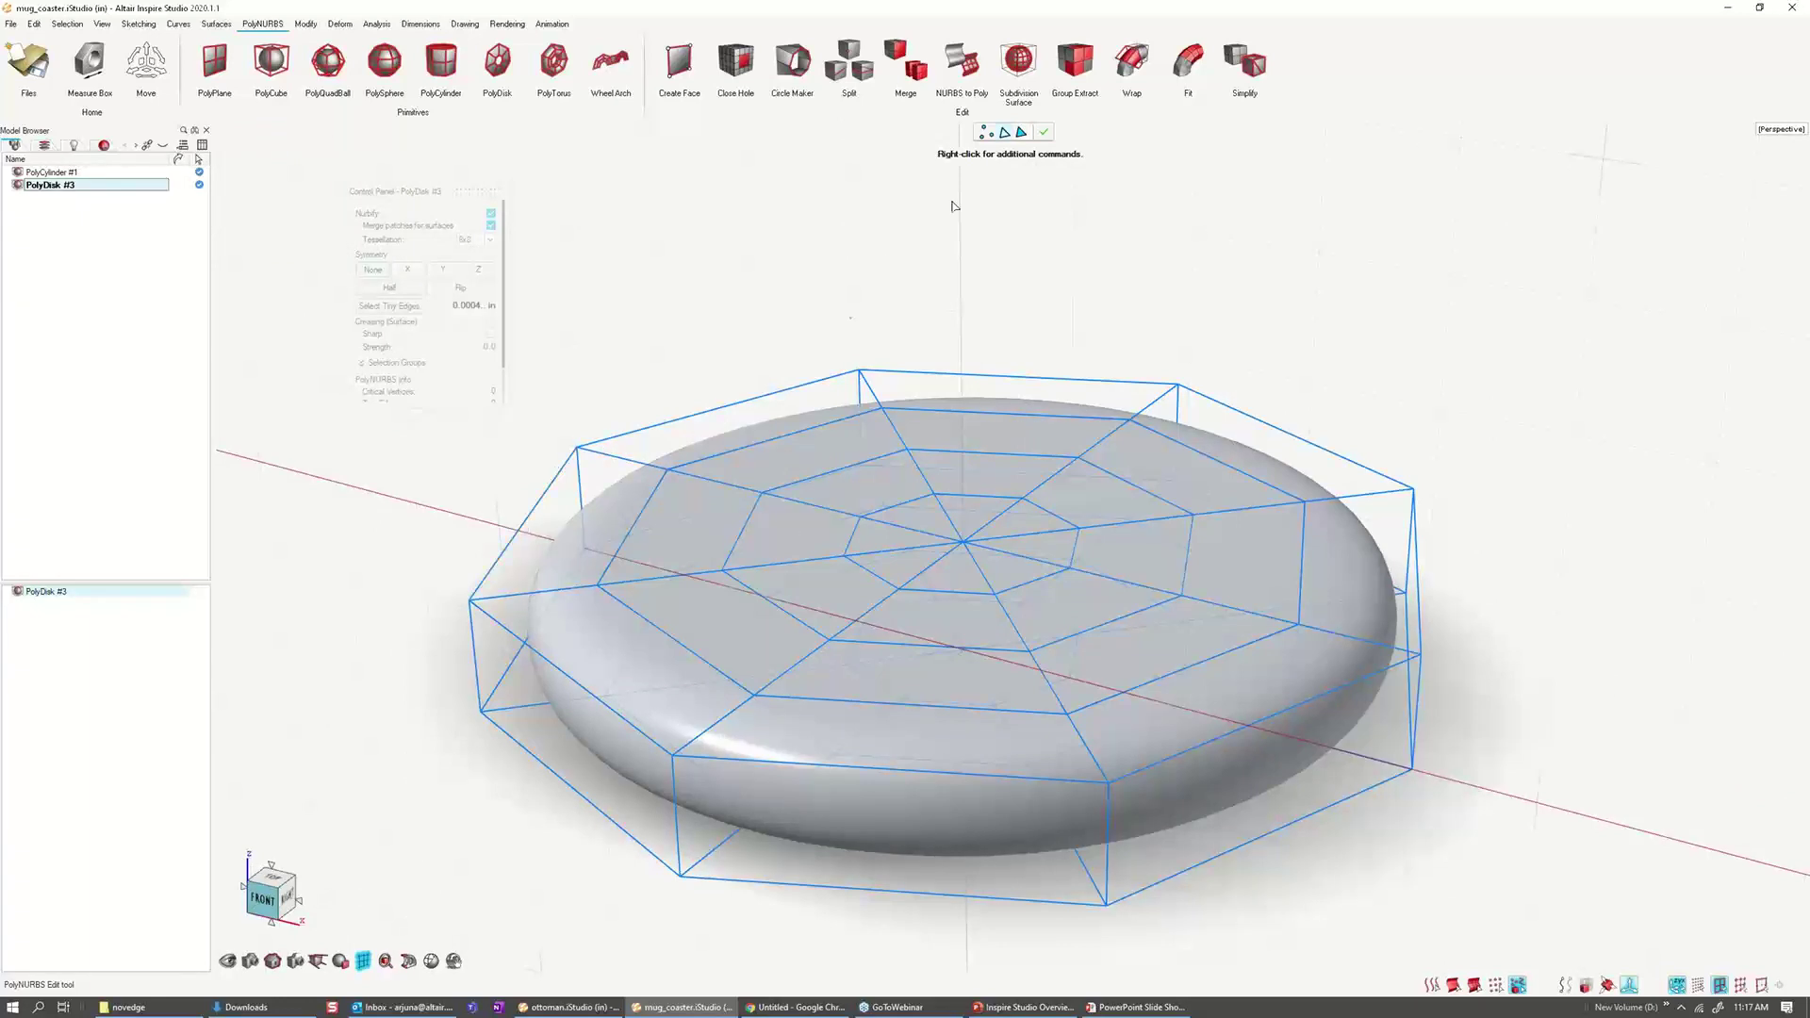
pyautogui.keyDown('alt'); pyautogui.click(754, 404); pyautogui.keyUp('alt')
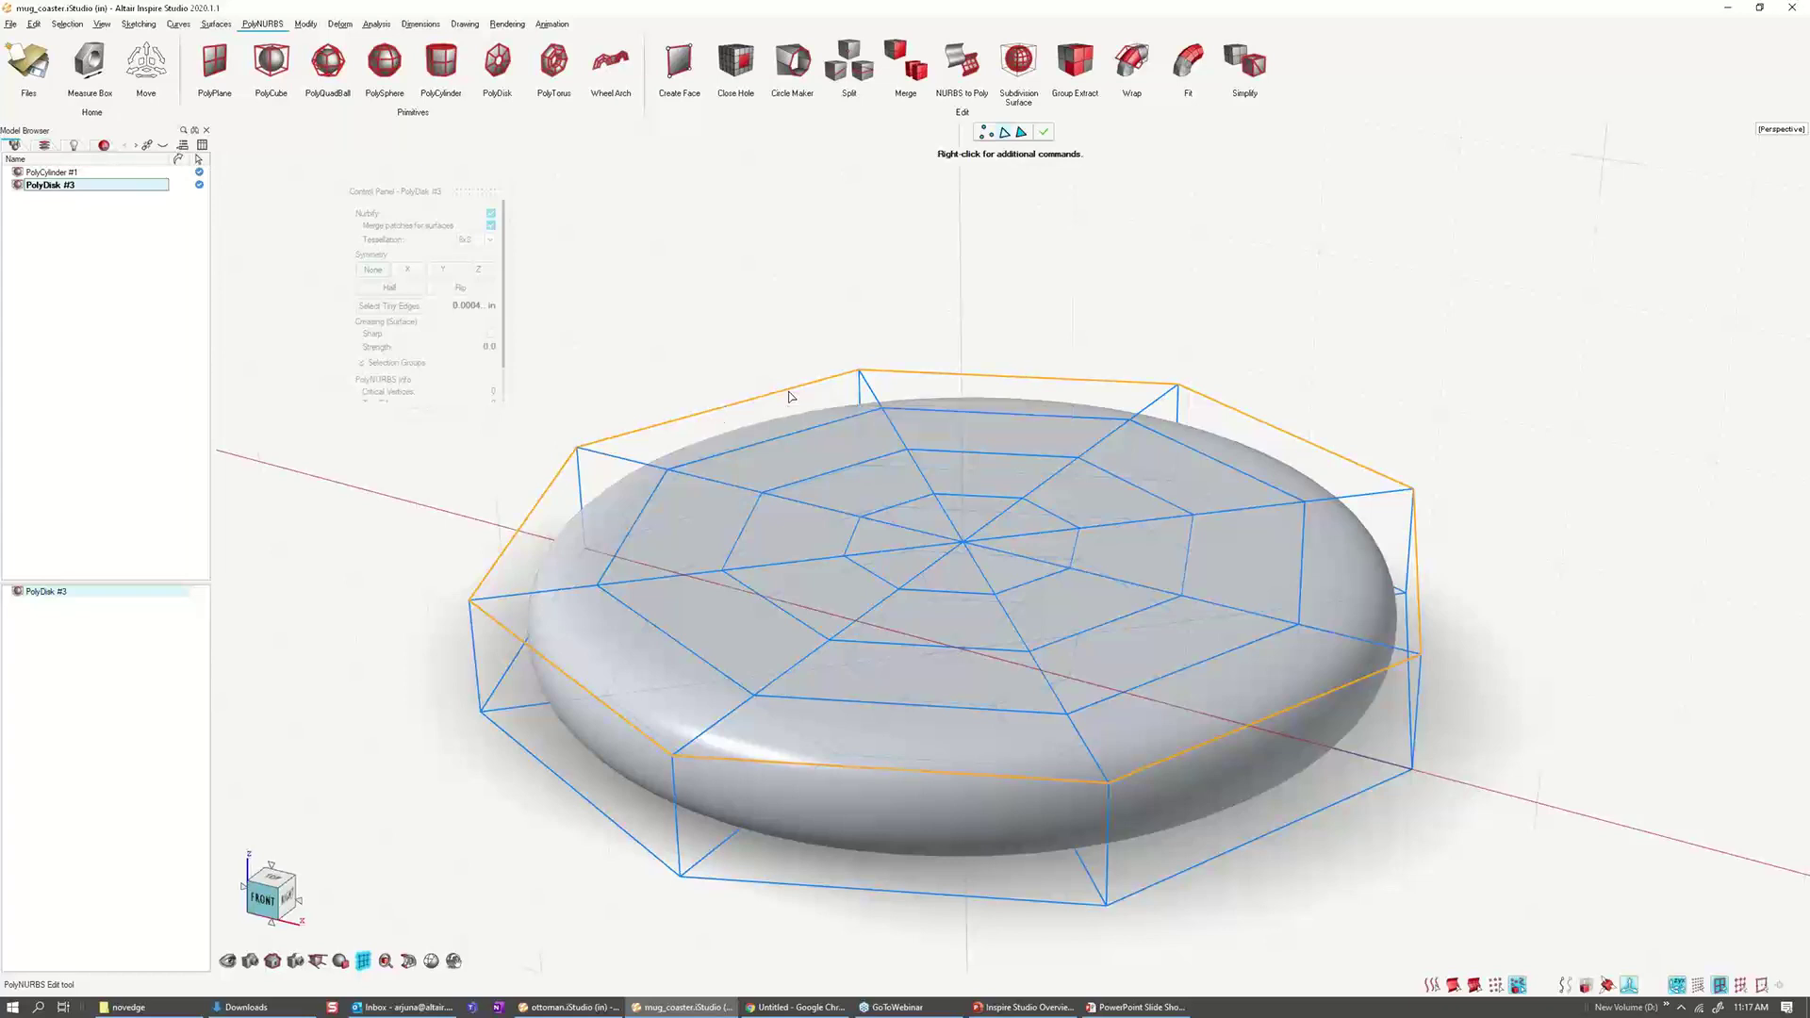
pyautogui.moveTo(719, 404); pyautogui.dragTo(890, 679, button='right')
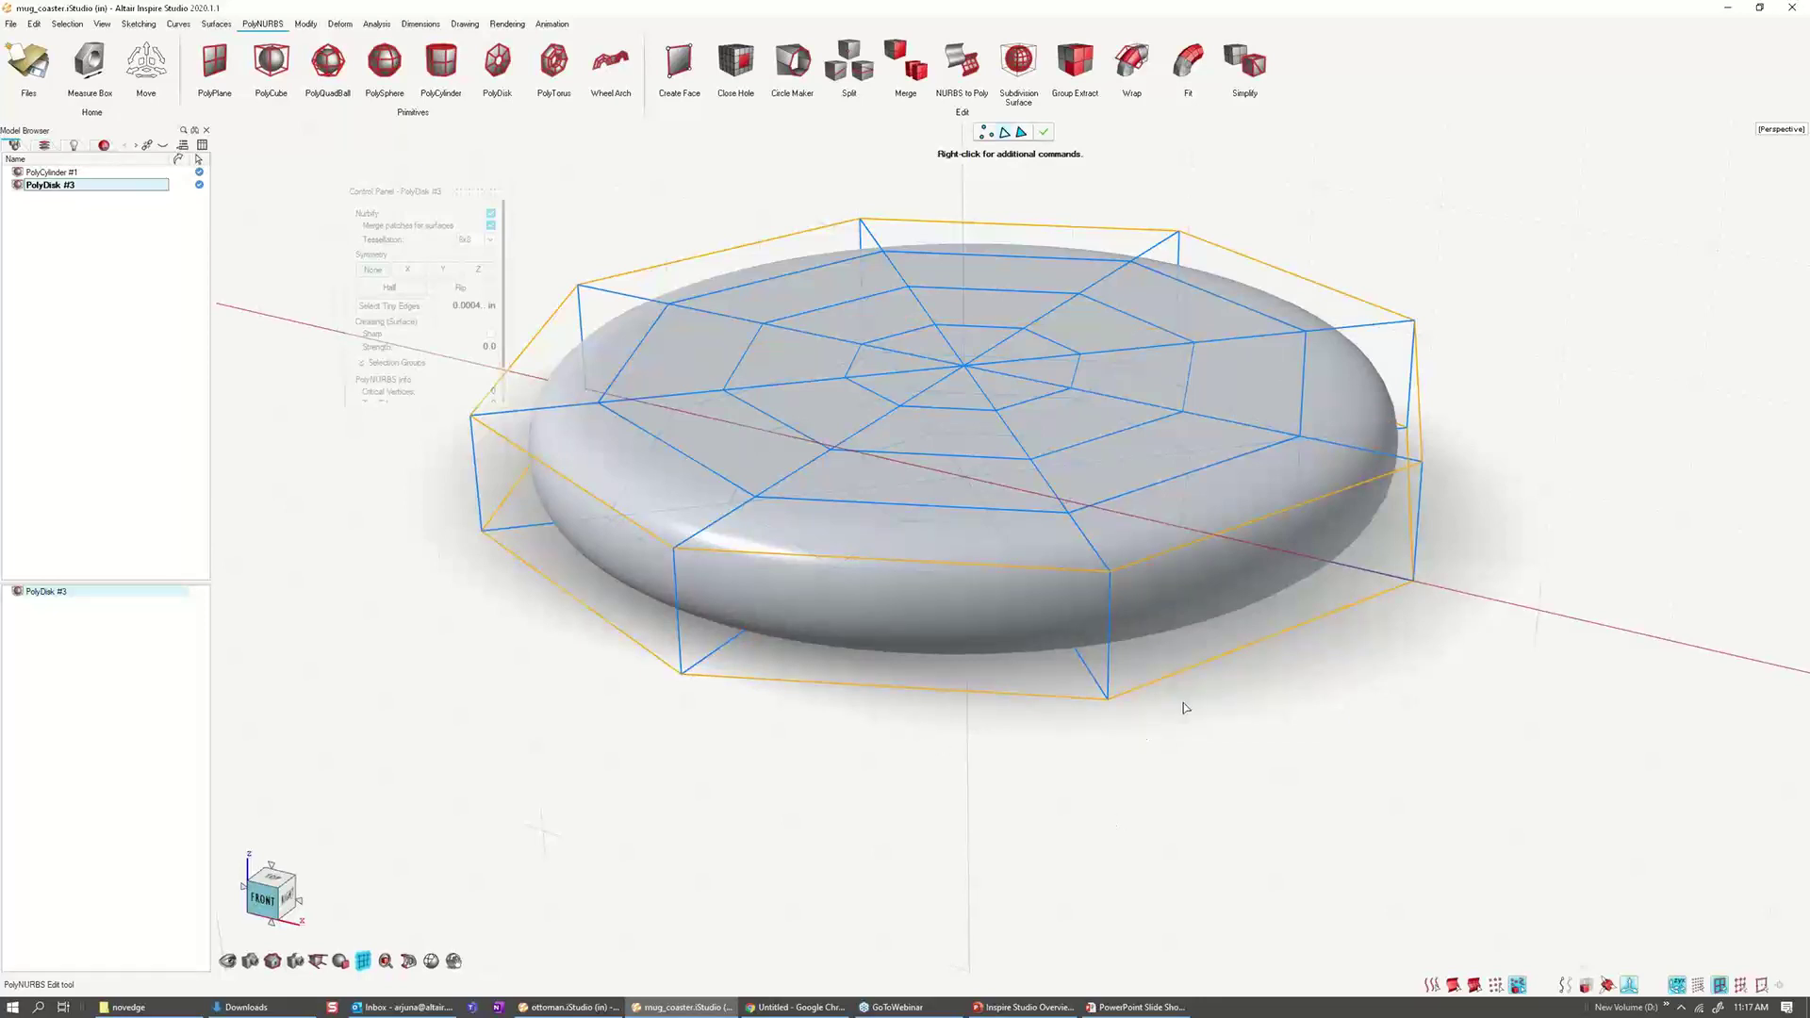
pyautogui.moveTo(1185, 707); pyautogui.dragTo(1225, 702, button='right')
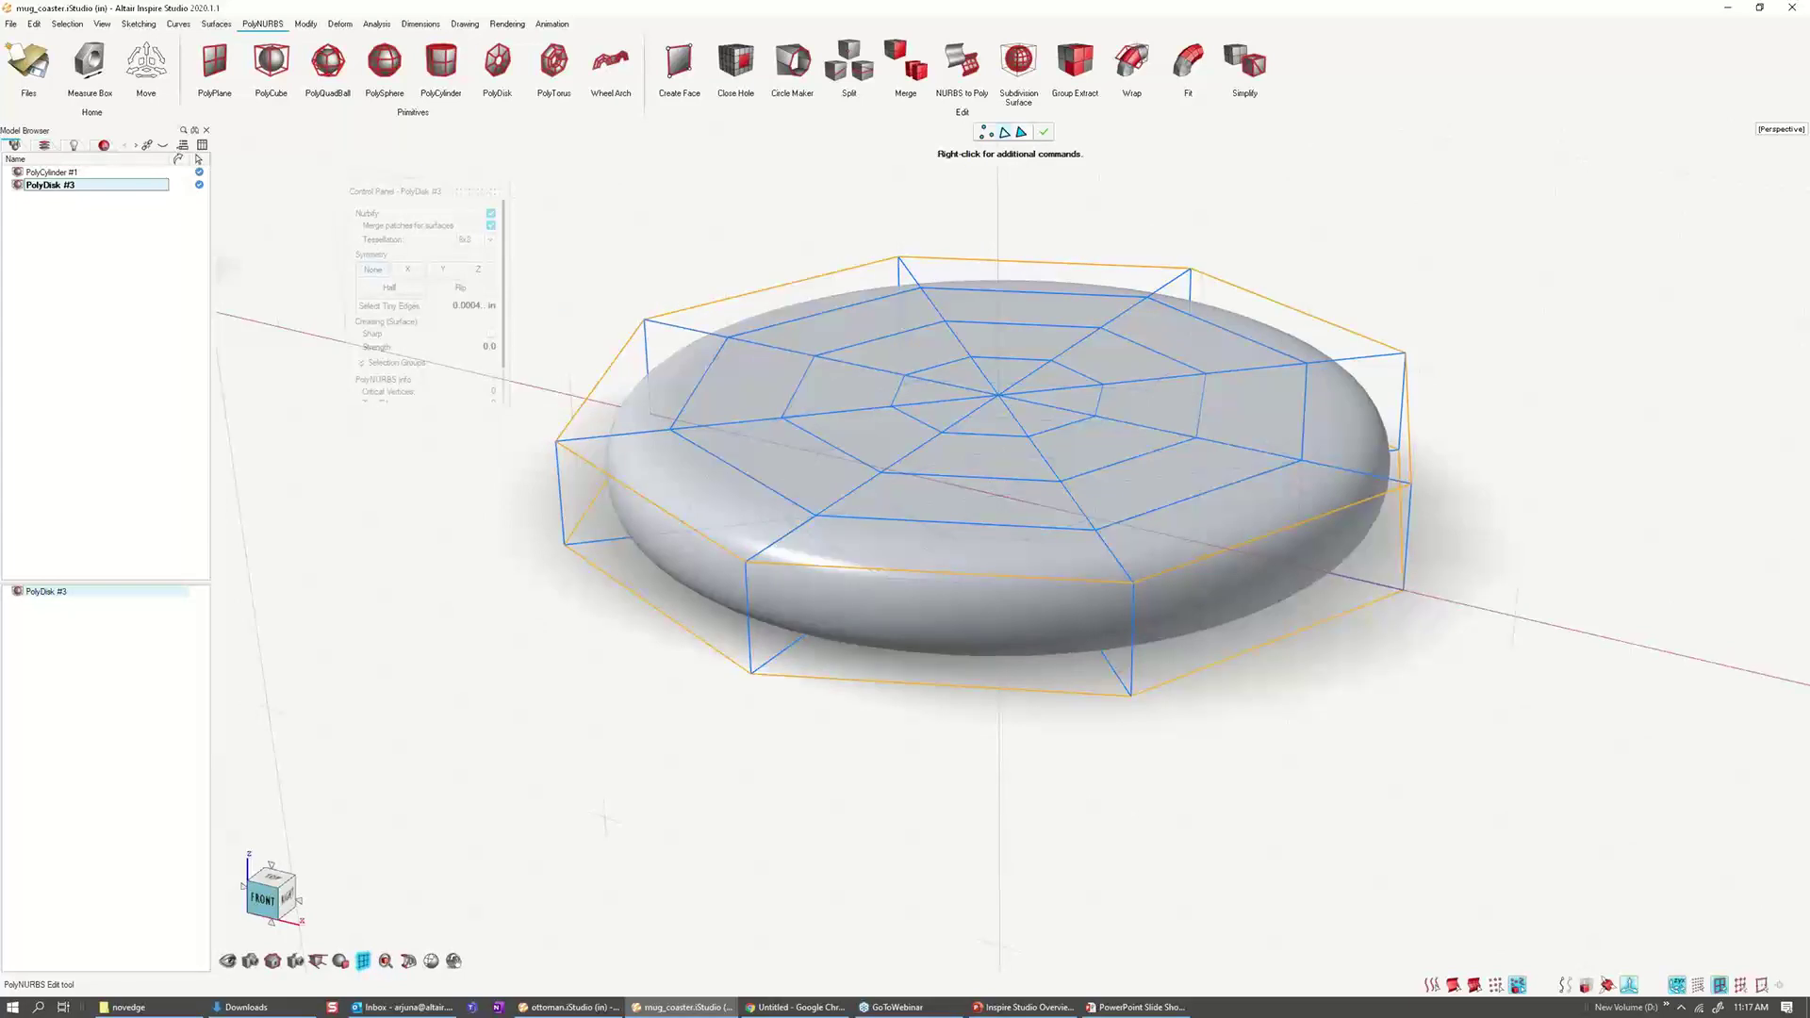
pyautogui.moveTo(523, 432); pyautogui.dragTo(555, 436, button='middle')
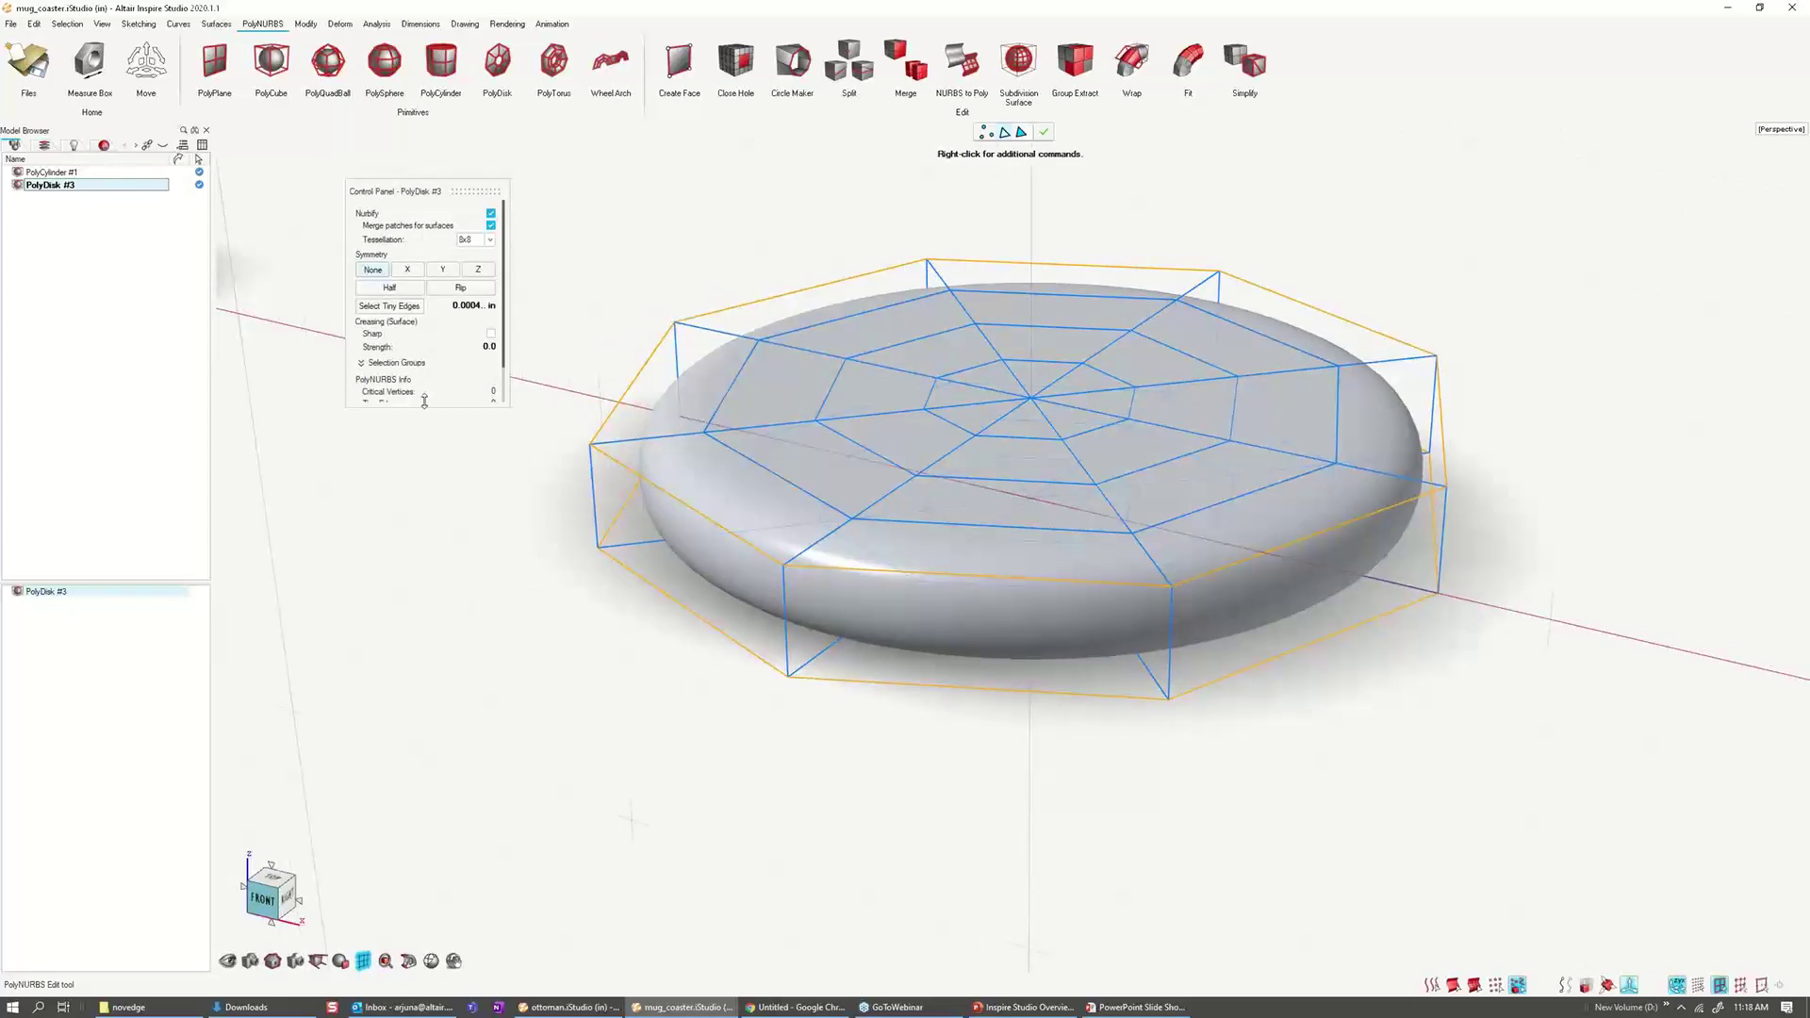
# Step: Try Sharp creasing on the two selected rim loops and switch it off again
pyautogui.moveTo(424, 401); pyautogui.dragTo(424, 570)
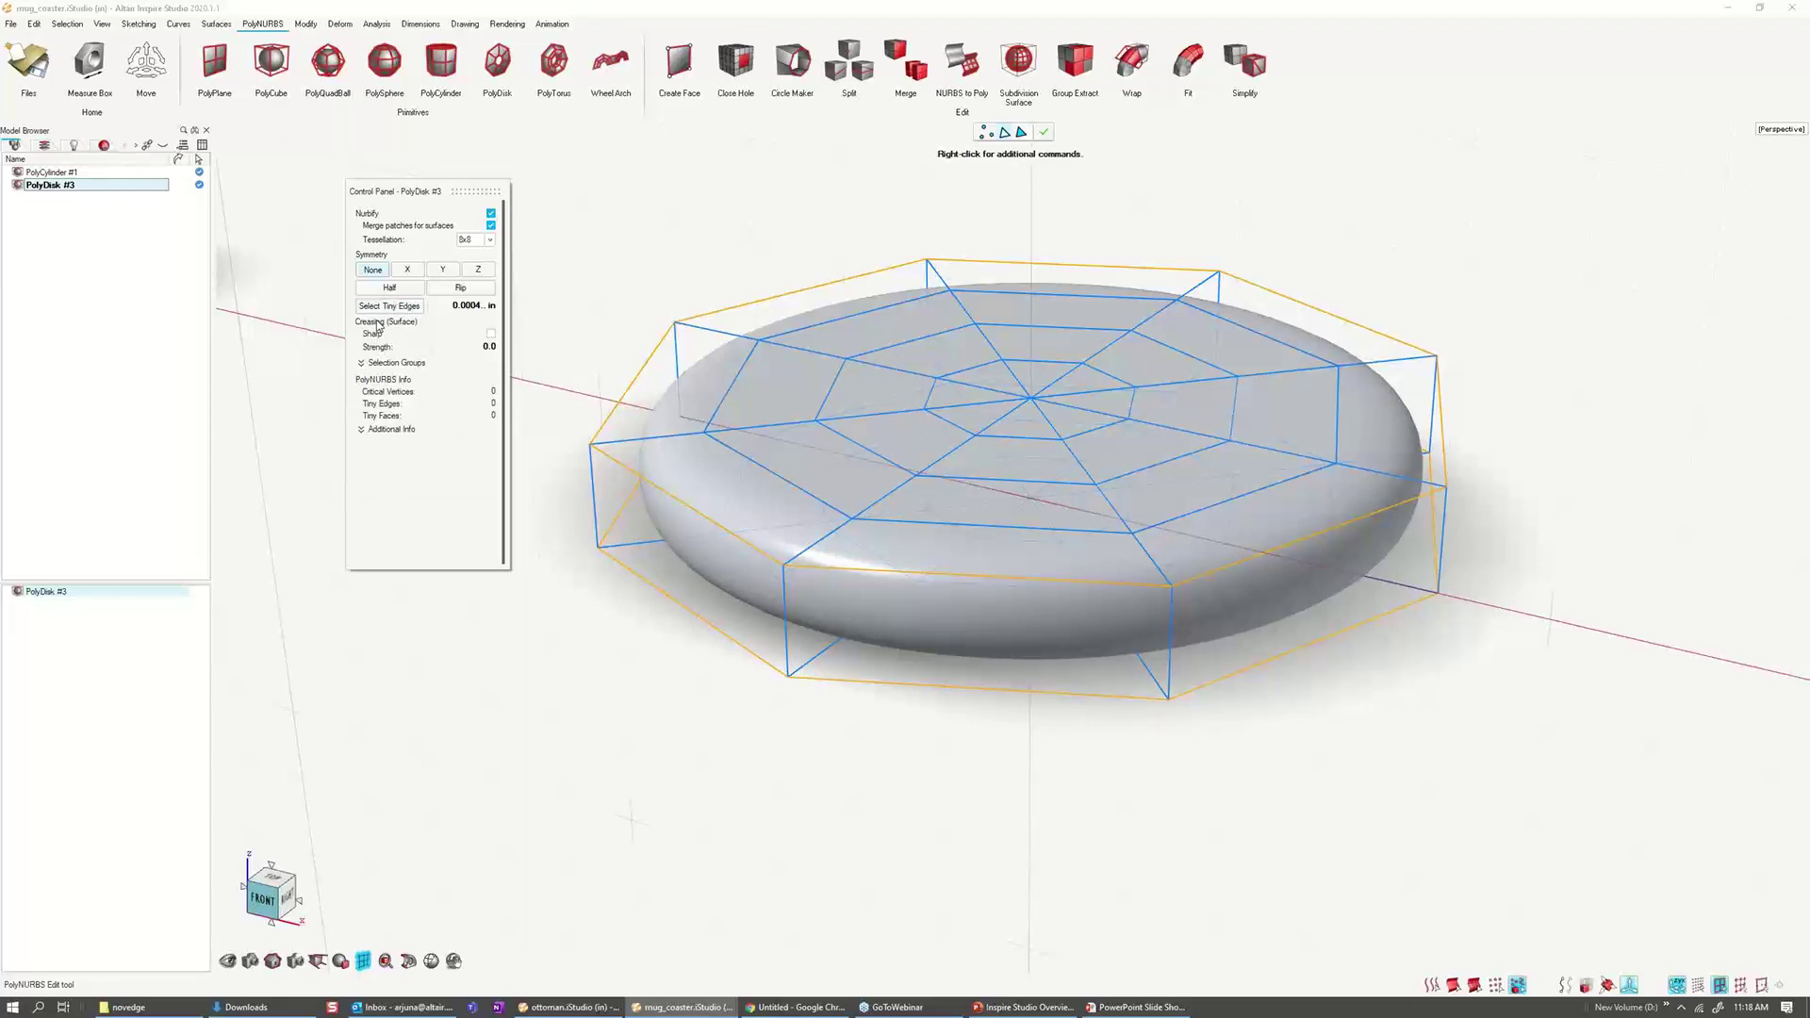
pyautogui.click(491, 333)
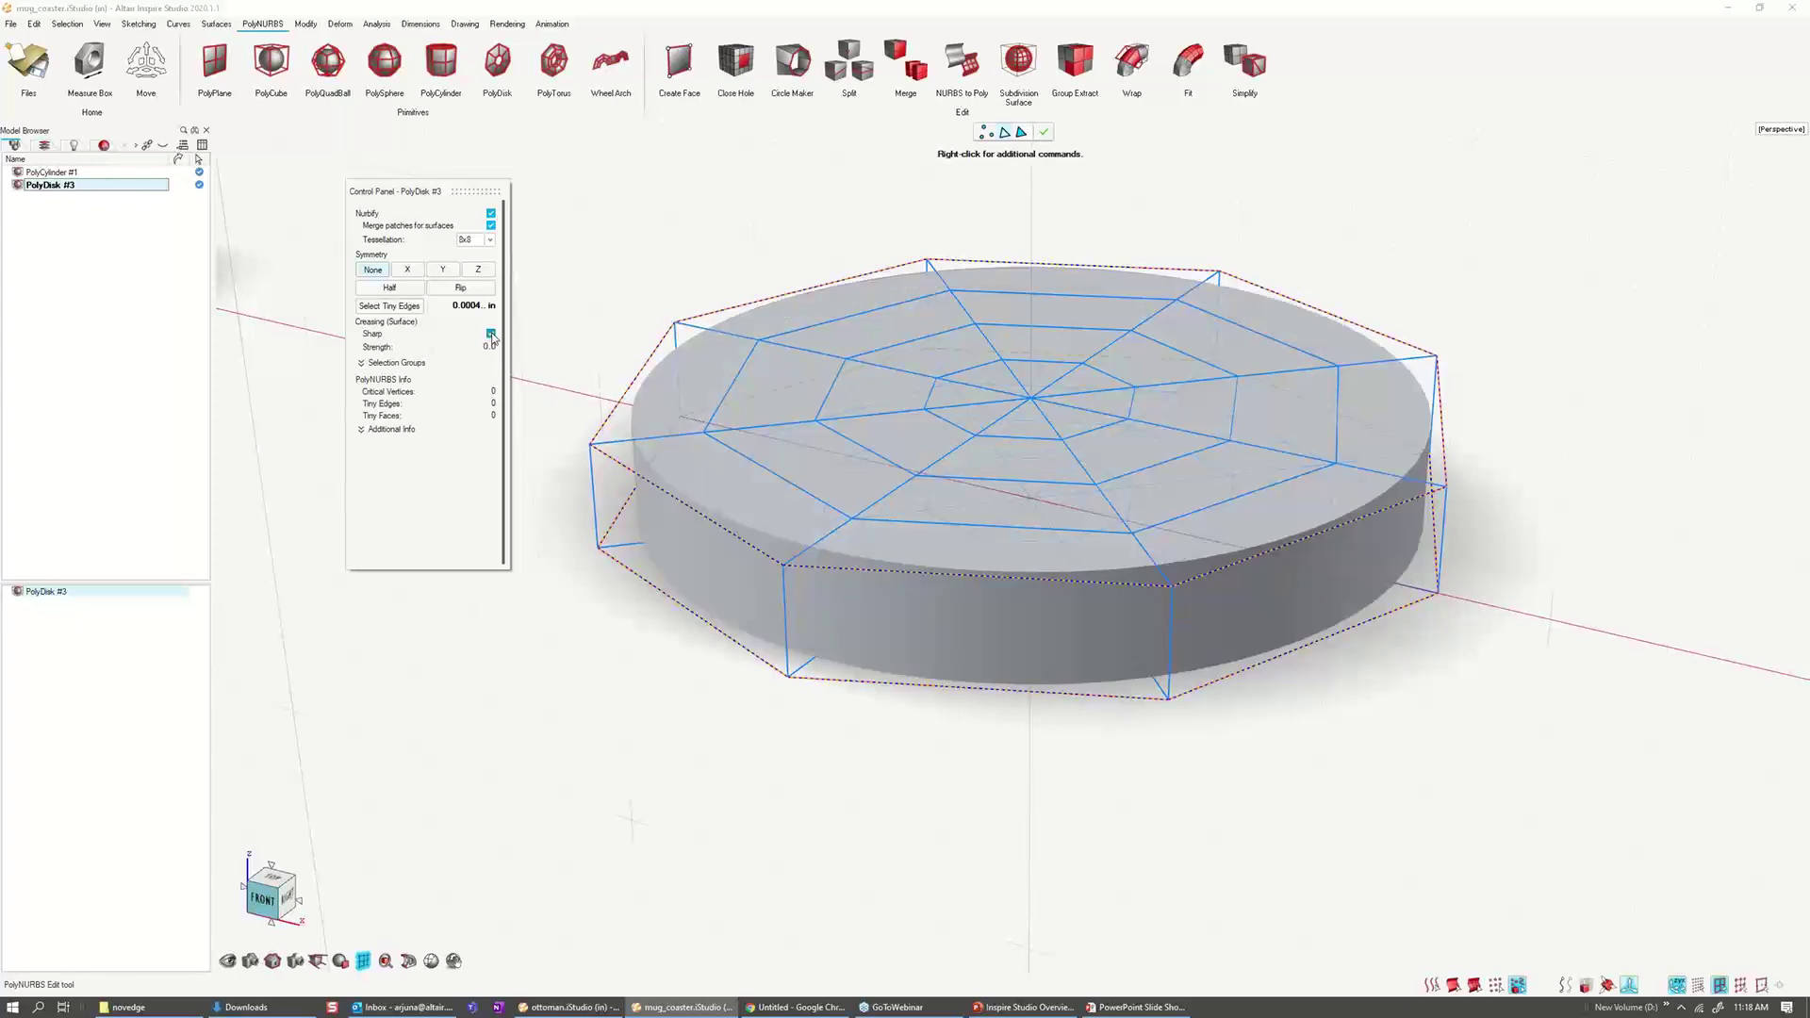
pyautogui.click(490, 334)
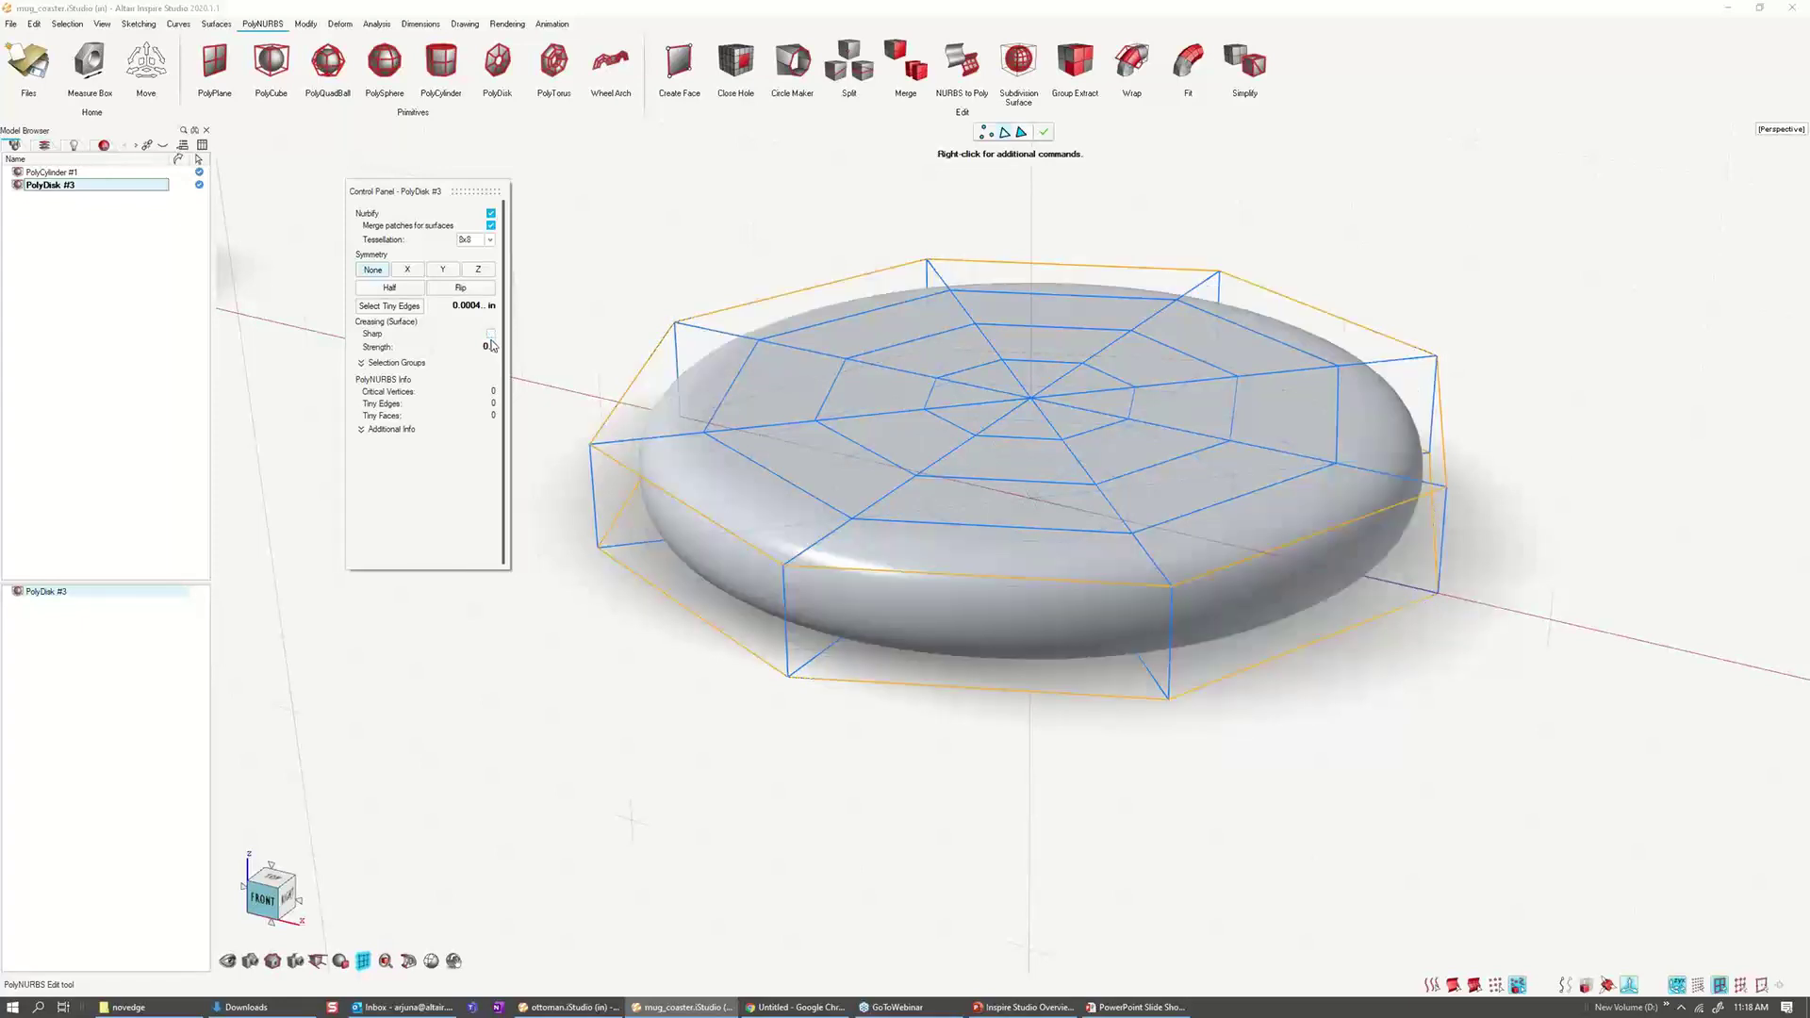
# Step: Set the creasing strength of both rim loops to 1.0 with Sharp off and finish editing the disk
pyautogui.moveTo(443, 347); pyautogui.dragTo(490, 346)
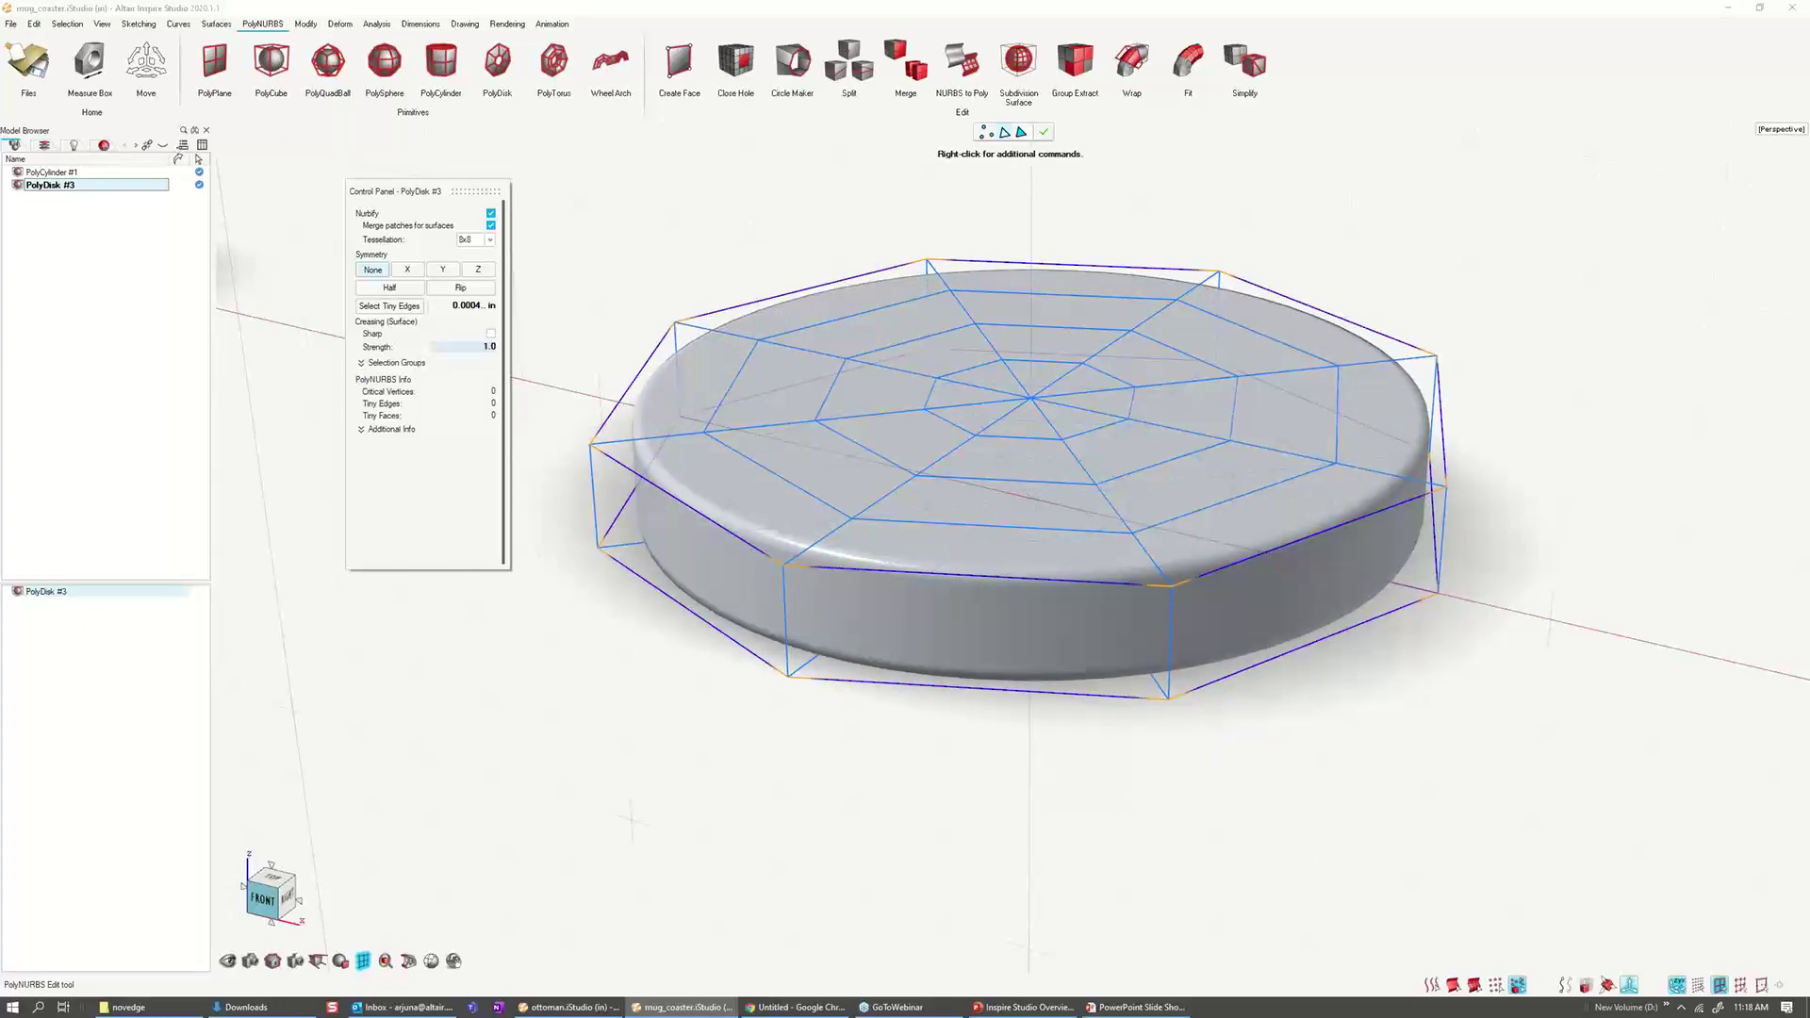
pyautogui.click(491, 333)
pyautogui.scroll(4, 660, 481)
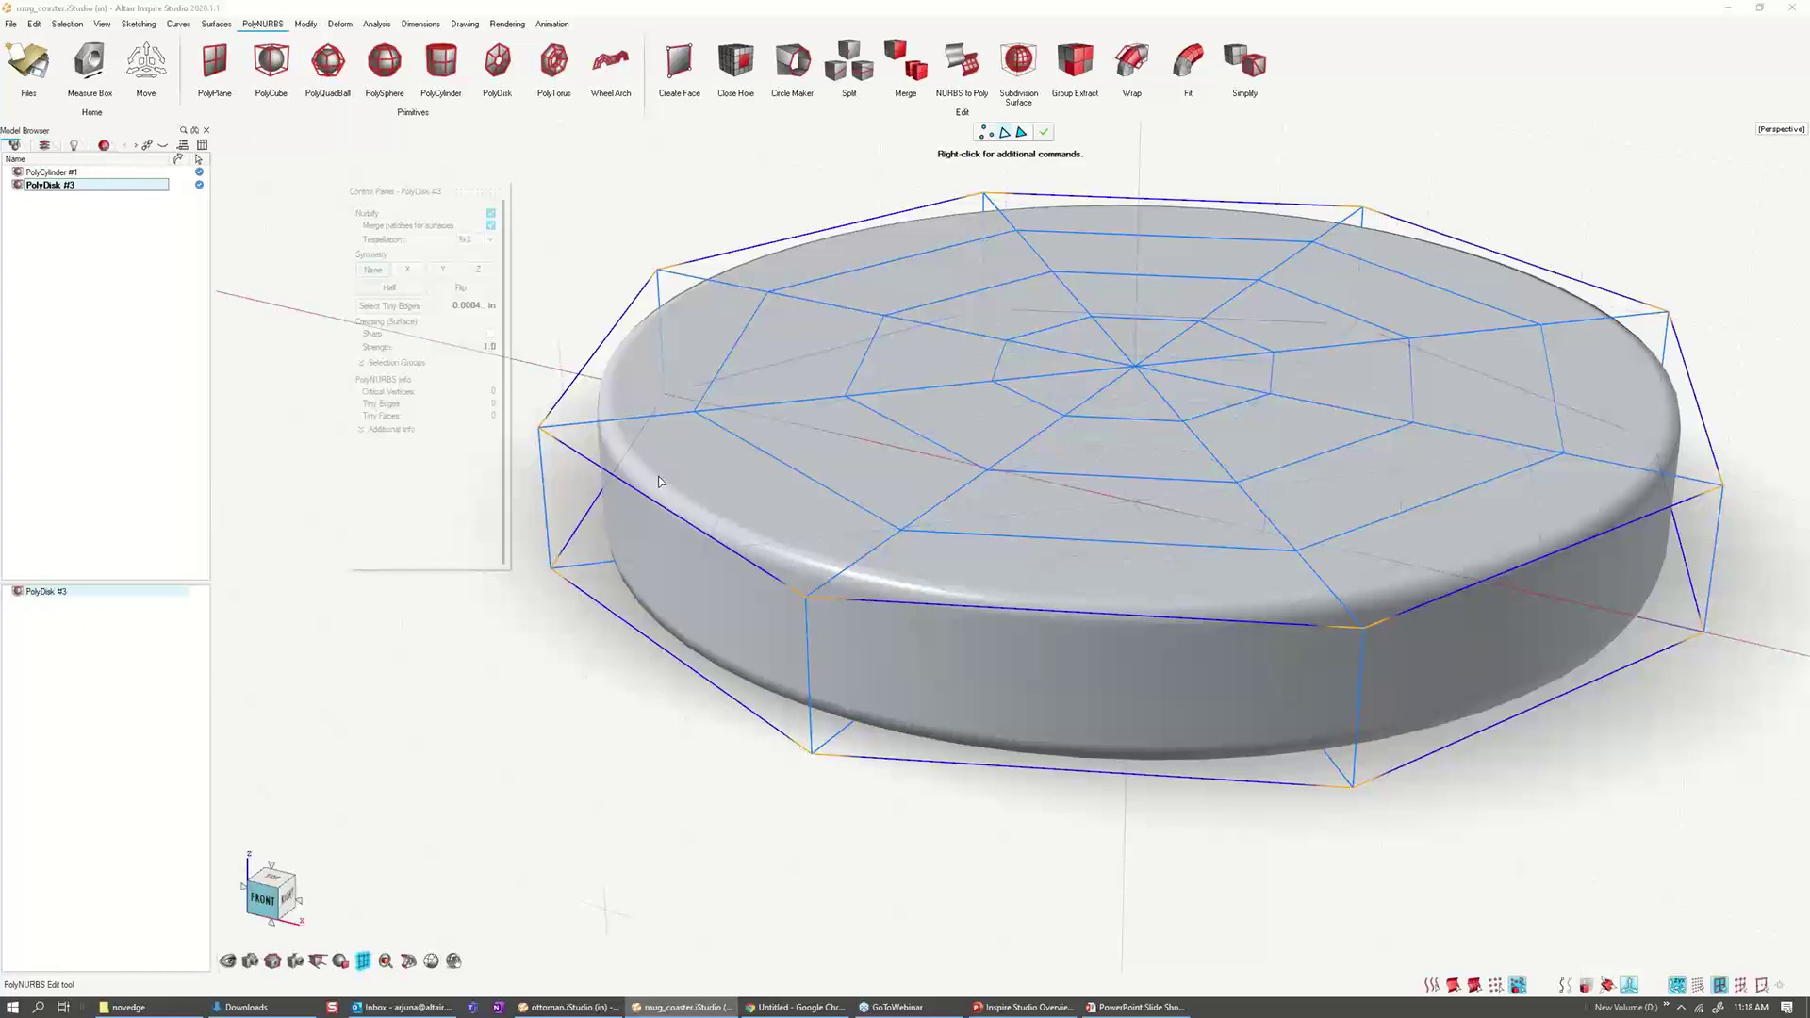
pyautogui.scroll(2, 622, 451)
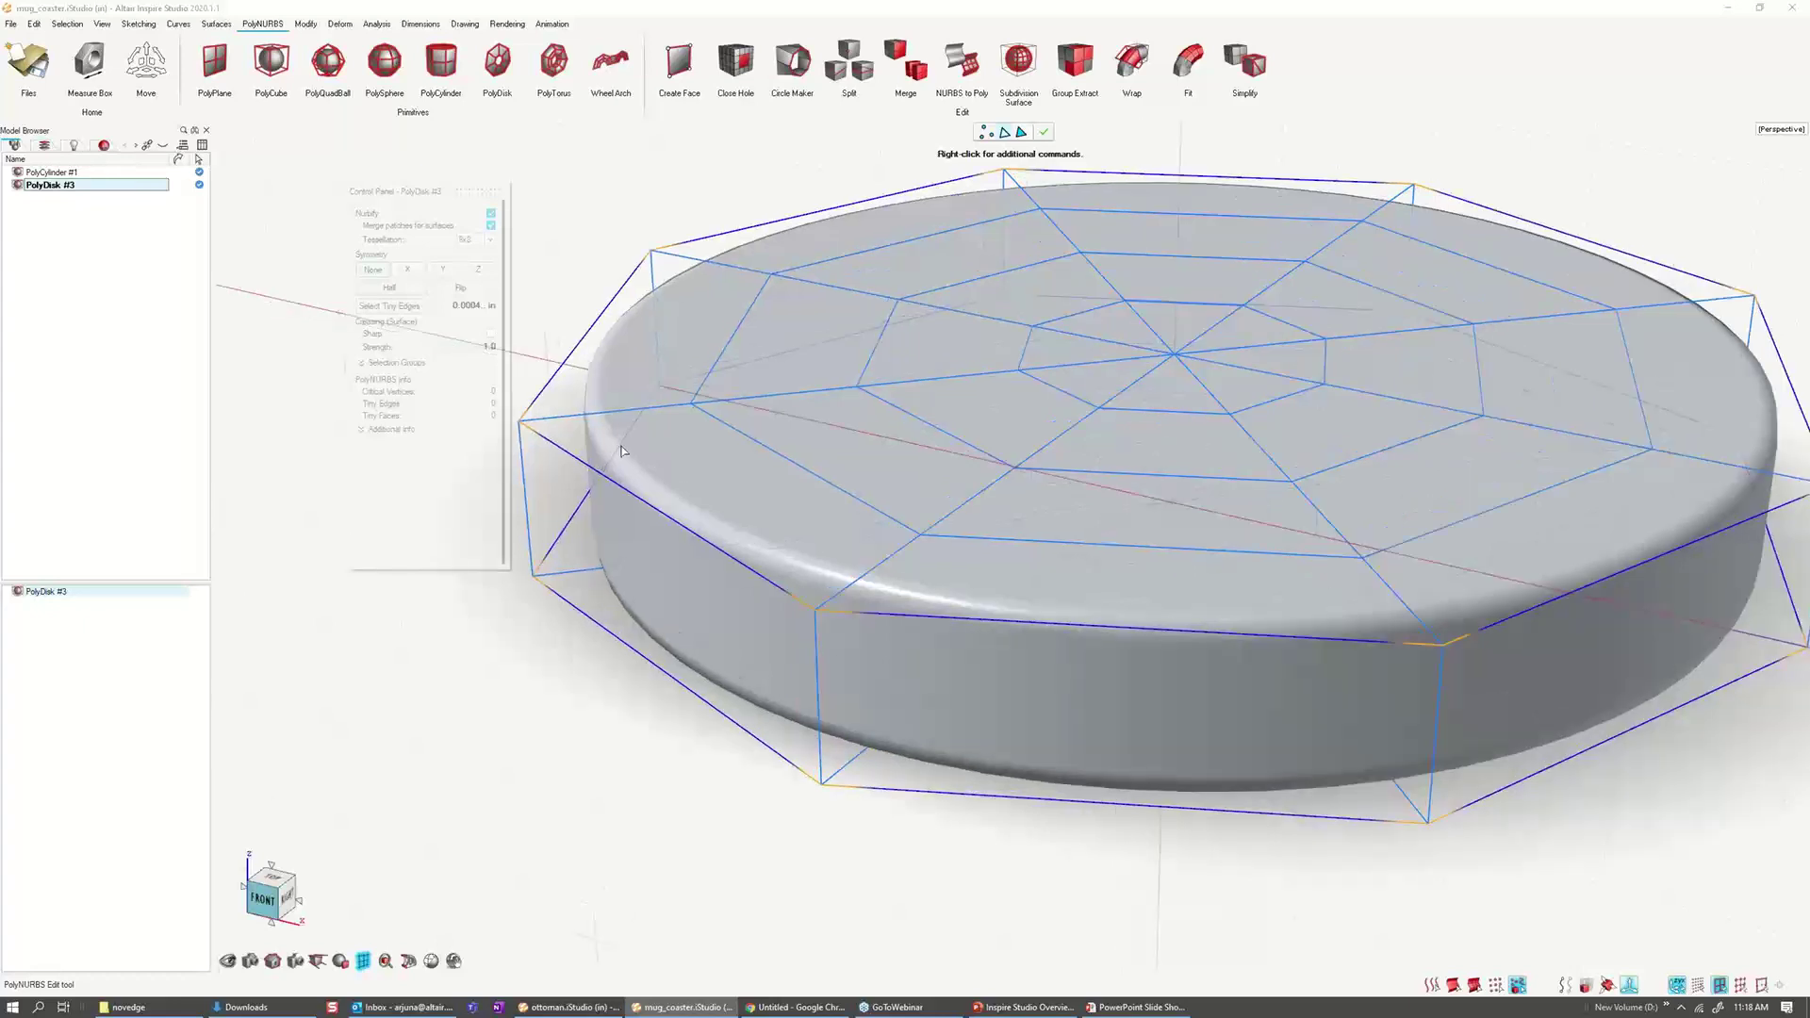
pyautogui.scroll(-5, 622, 451)
pyautogui.press('Escape')
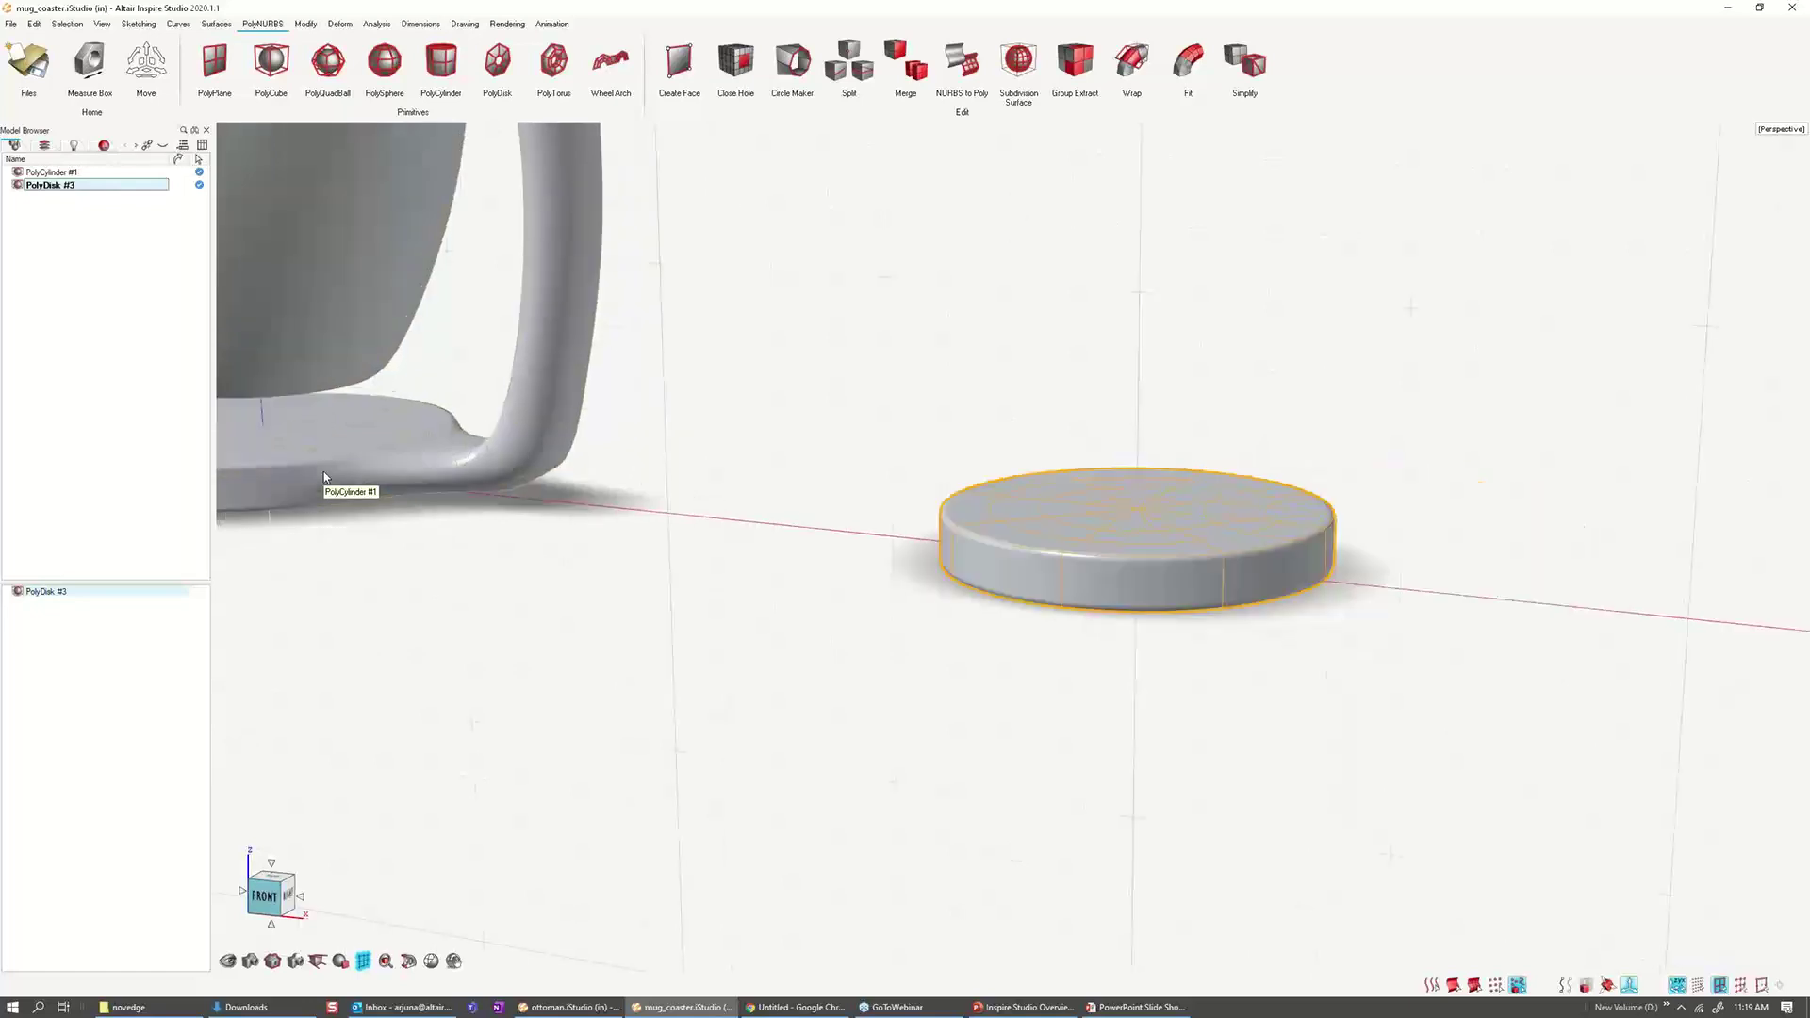
# Step: Check the disk's control cage from above and rotate the disk 2.5 degrees about Z to align it symmetrically
pyautogui.scroll(-1, 453, 484)
pyautogui.moveTo(1007, 508); pyautogui.dragTo(1005, 580, button='middle')
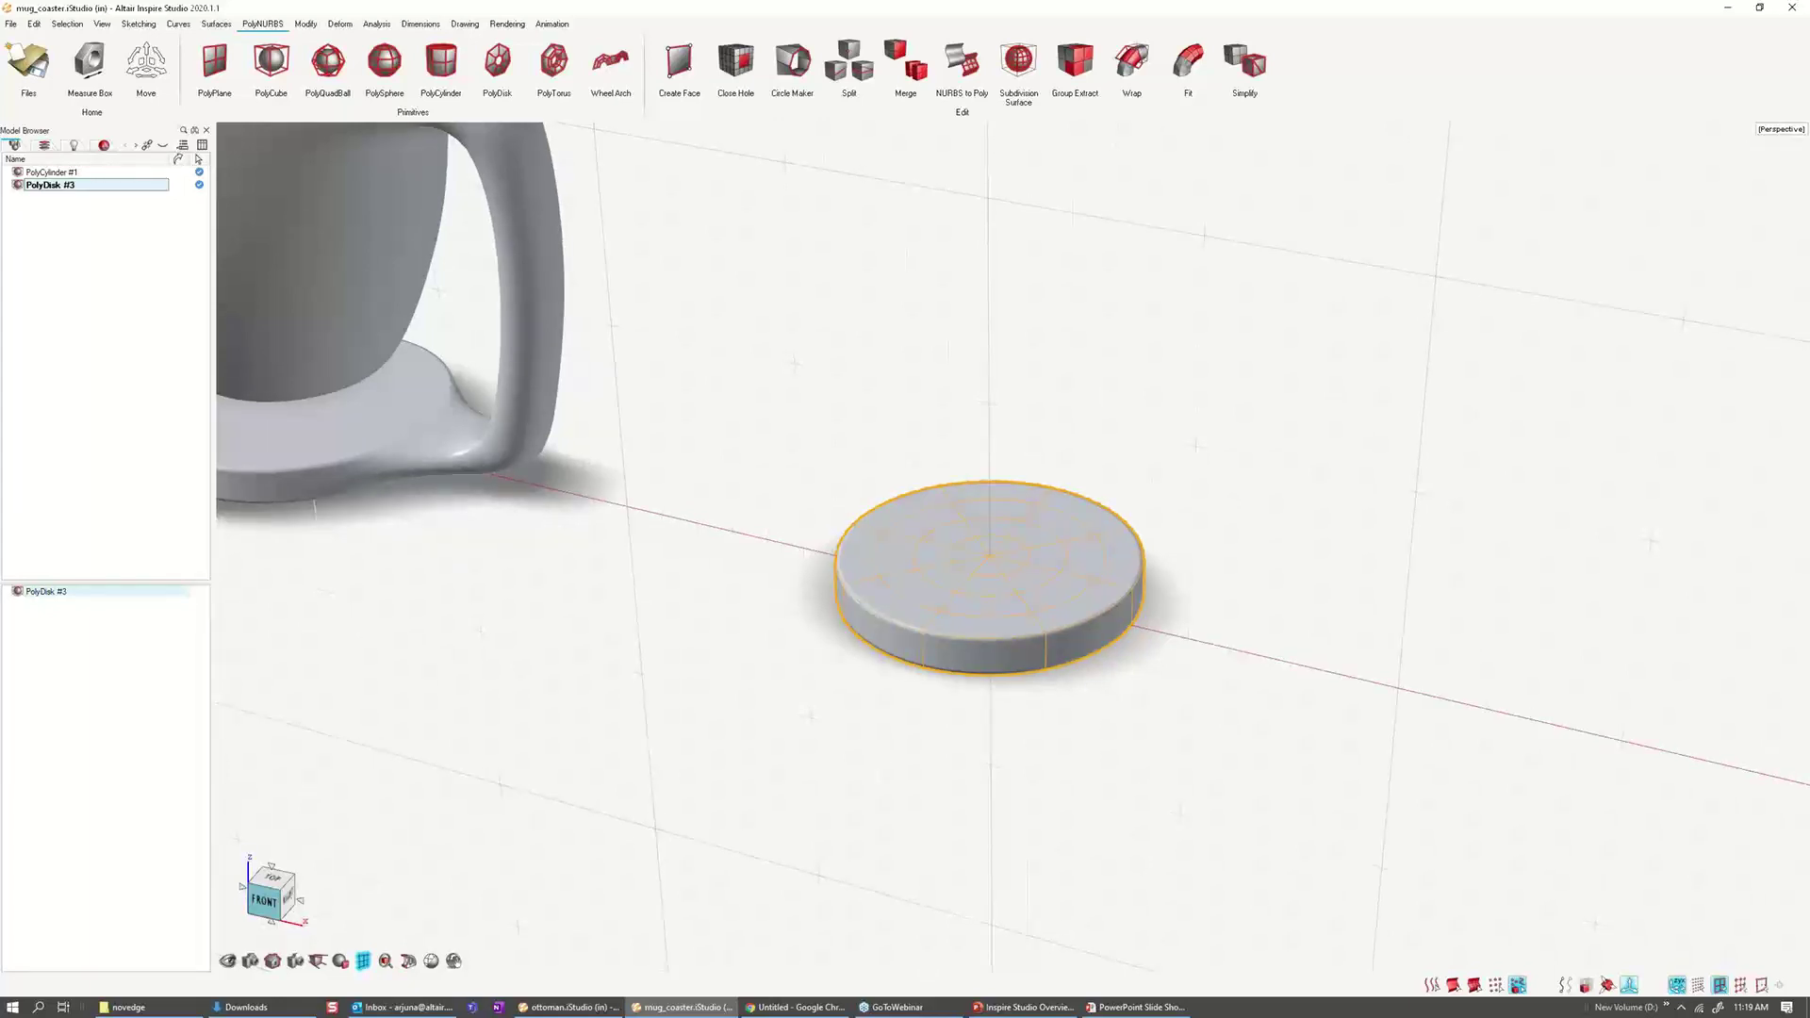
pyautogui.moveTo(1127, 490); pyautogui.dragTo(1129, 583, button='middle')
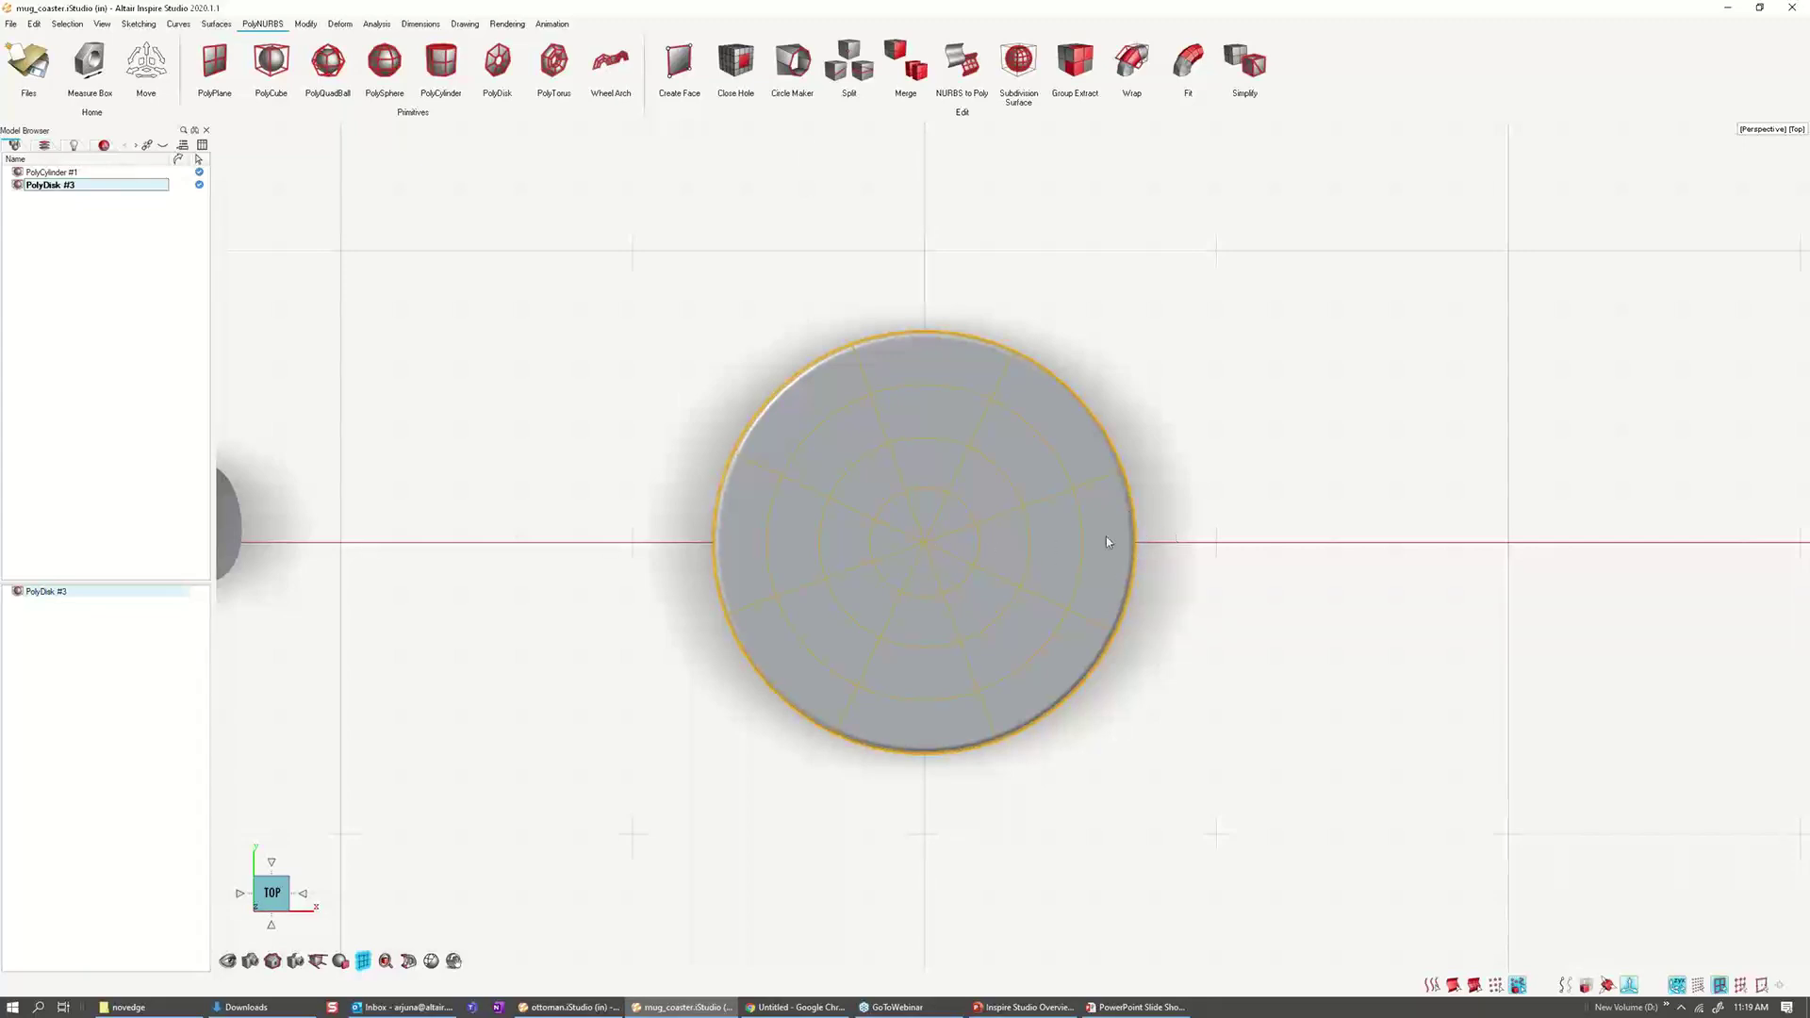
pyautogui.doubleClick(975, 494)
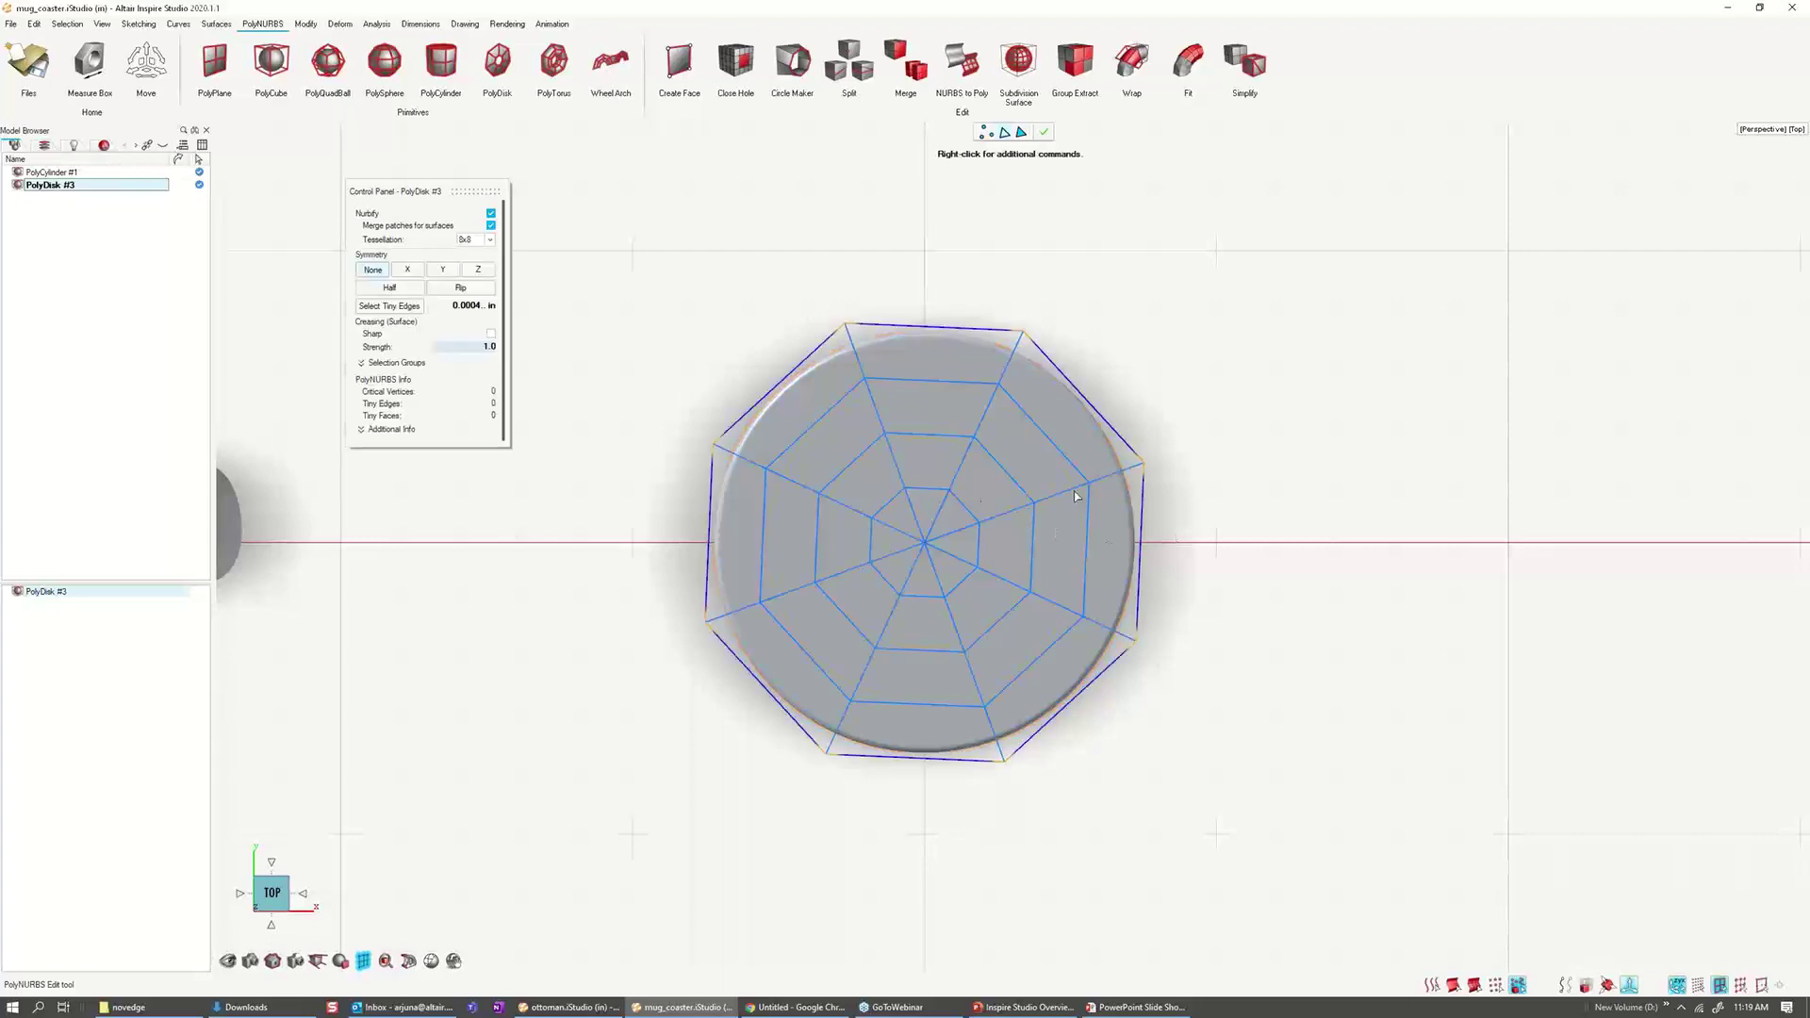
pyautogui.doubleClick(1188, 496)
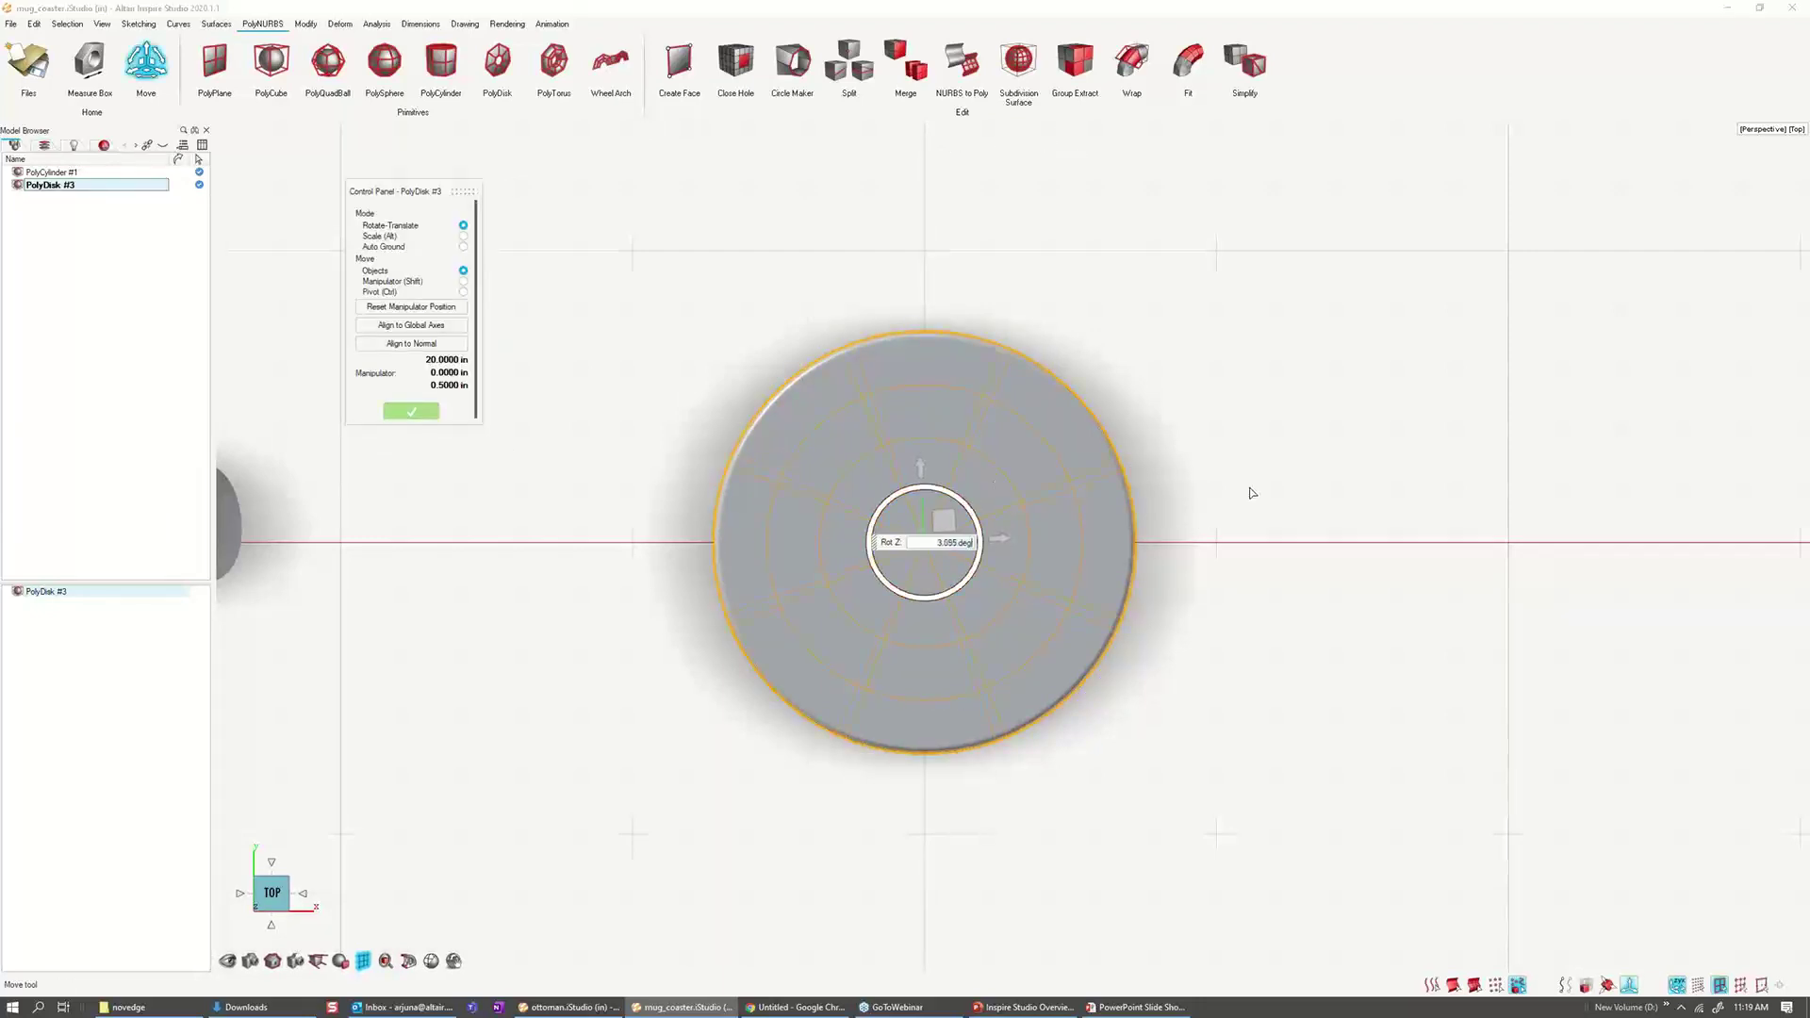
pyautogui.write('22')
pyautogui.press('Return')
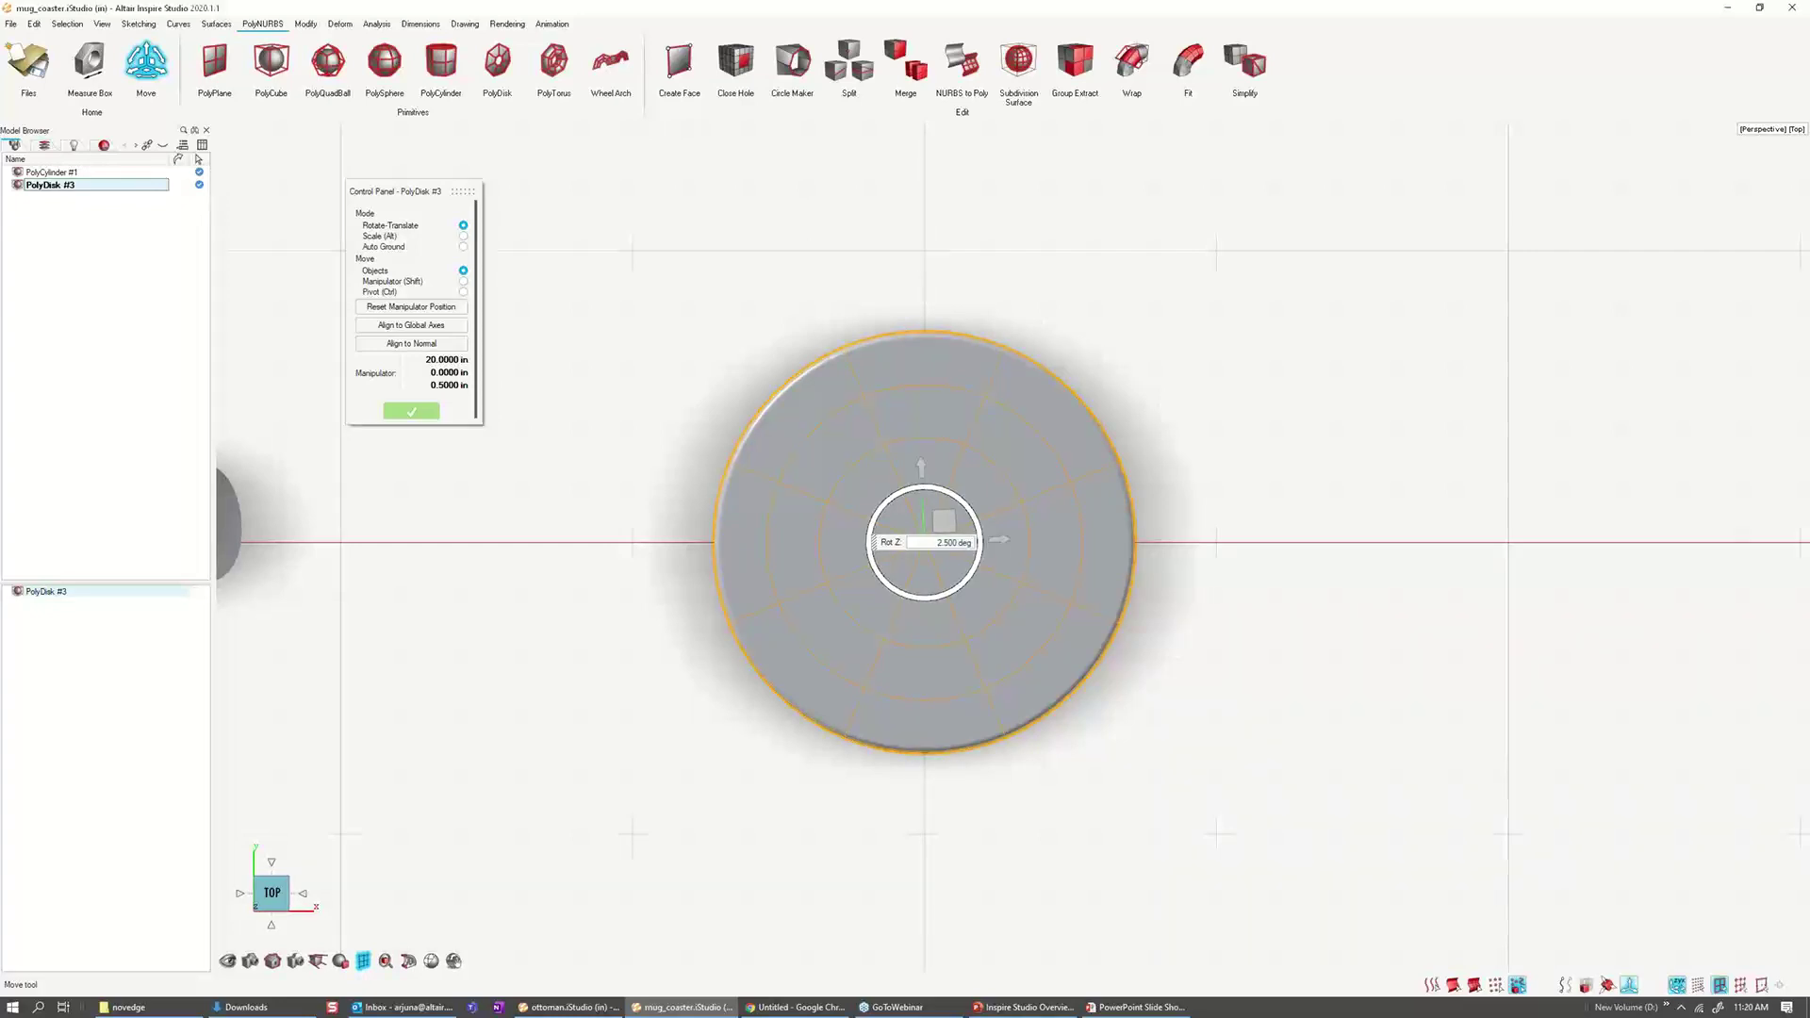
# Step: Examine the finished mug beside the new disk and look over the available surface primitives
pyautogui.moveTo(1241, 489); pyautogui.dragTo(1214, 490, button='right')
pyautogui.scroll(-4, 1164, 523)
pyautogui.moveTo(1201, 553); pyautogui.dragTo(1125, 394, button='middle')
pyautogui.moveTo(1125, 394); pyautogui.dragTo(1208, 491, button='right')
pyautogui.click(594, 405)
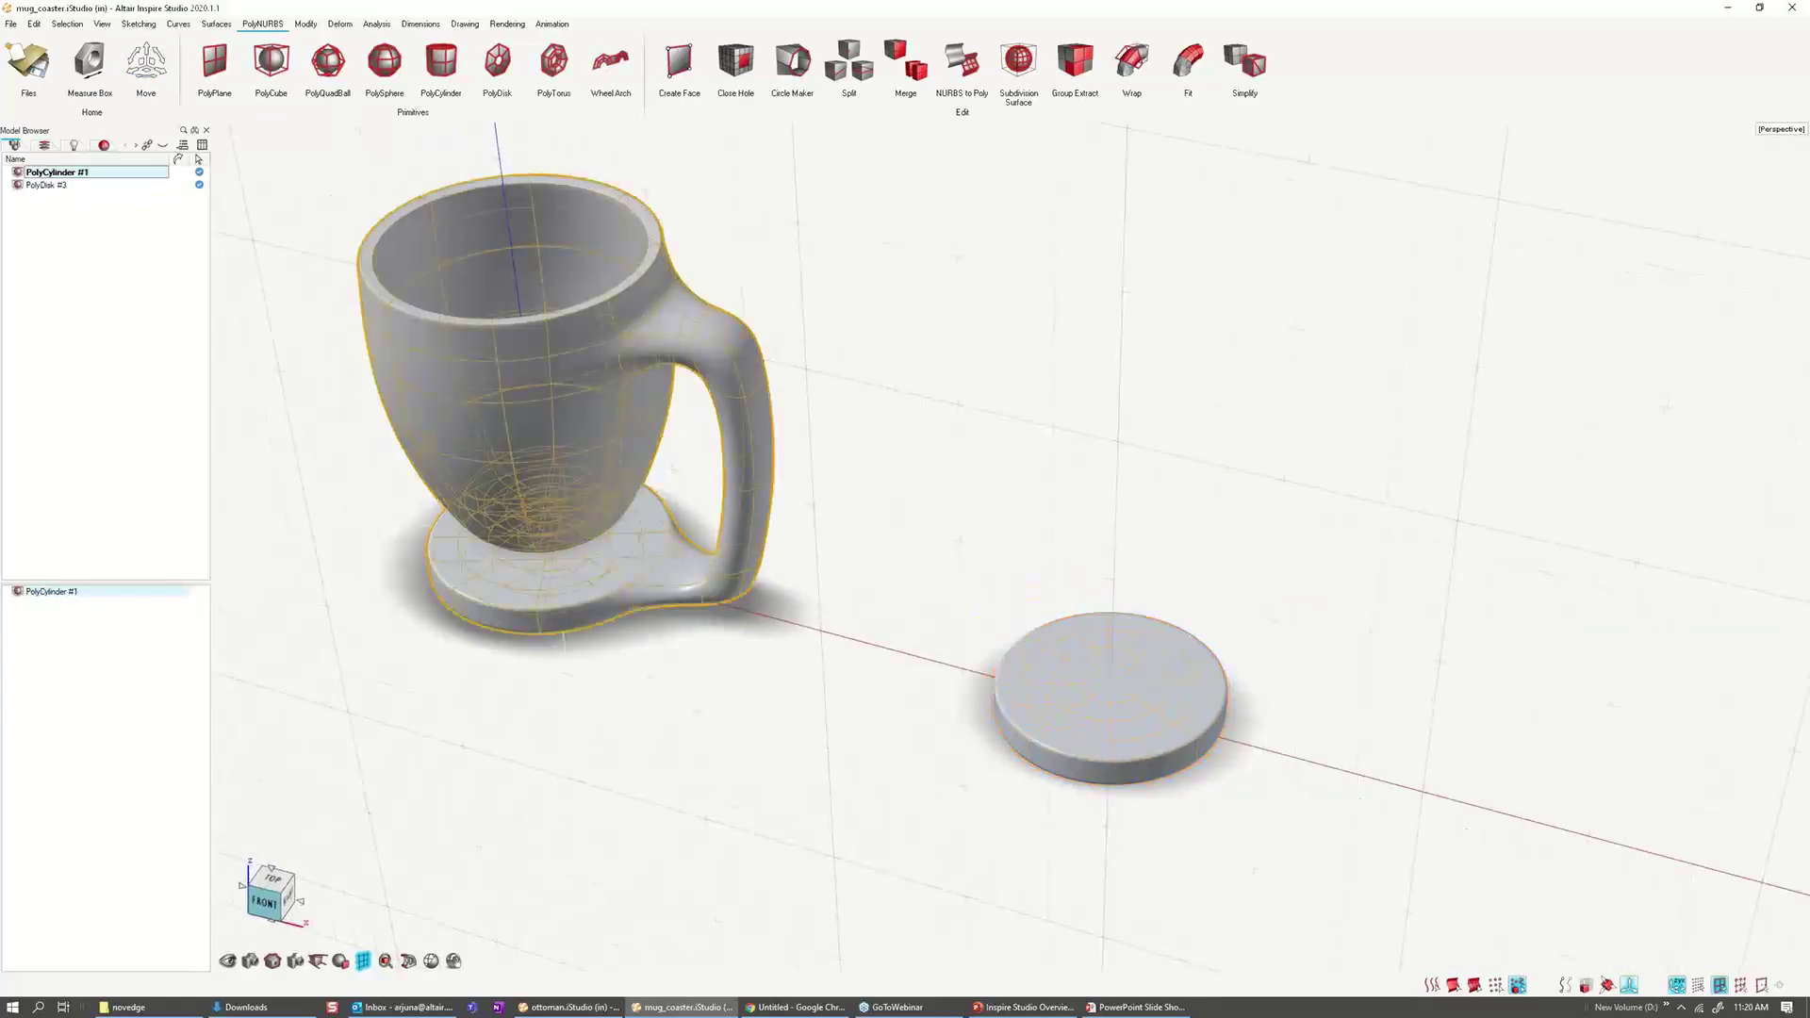
pyautogui.moveTo(827, 276); pyautogui.dragTo(907, 281, button='right')
pyautogui.click(907, 281)
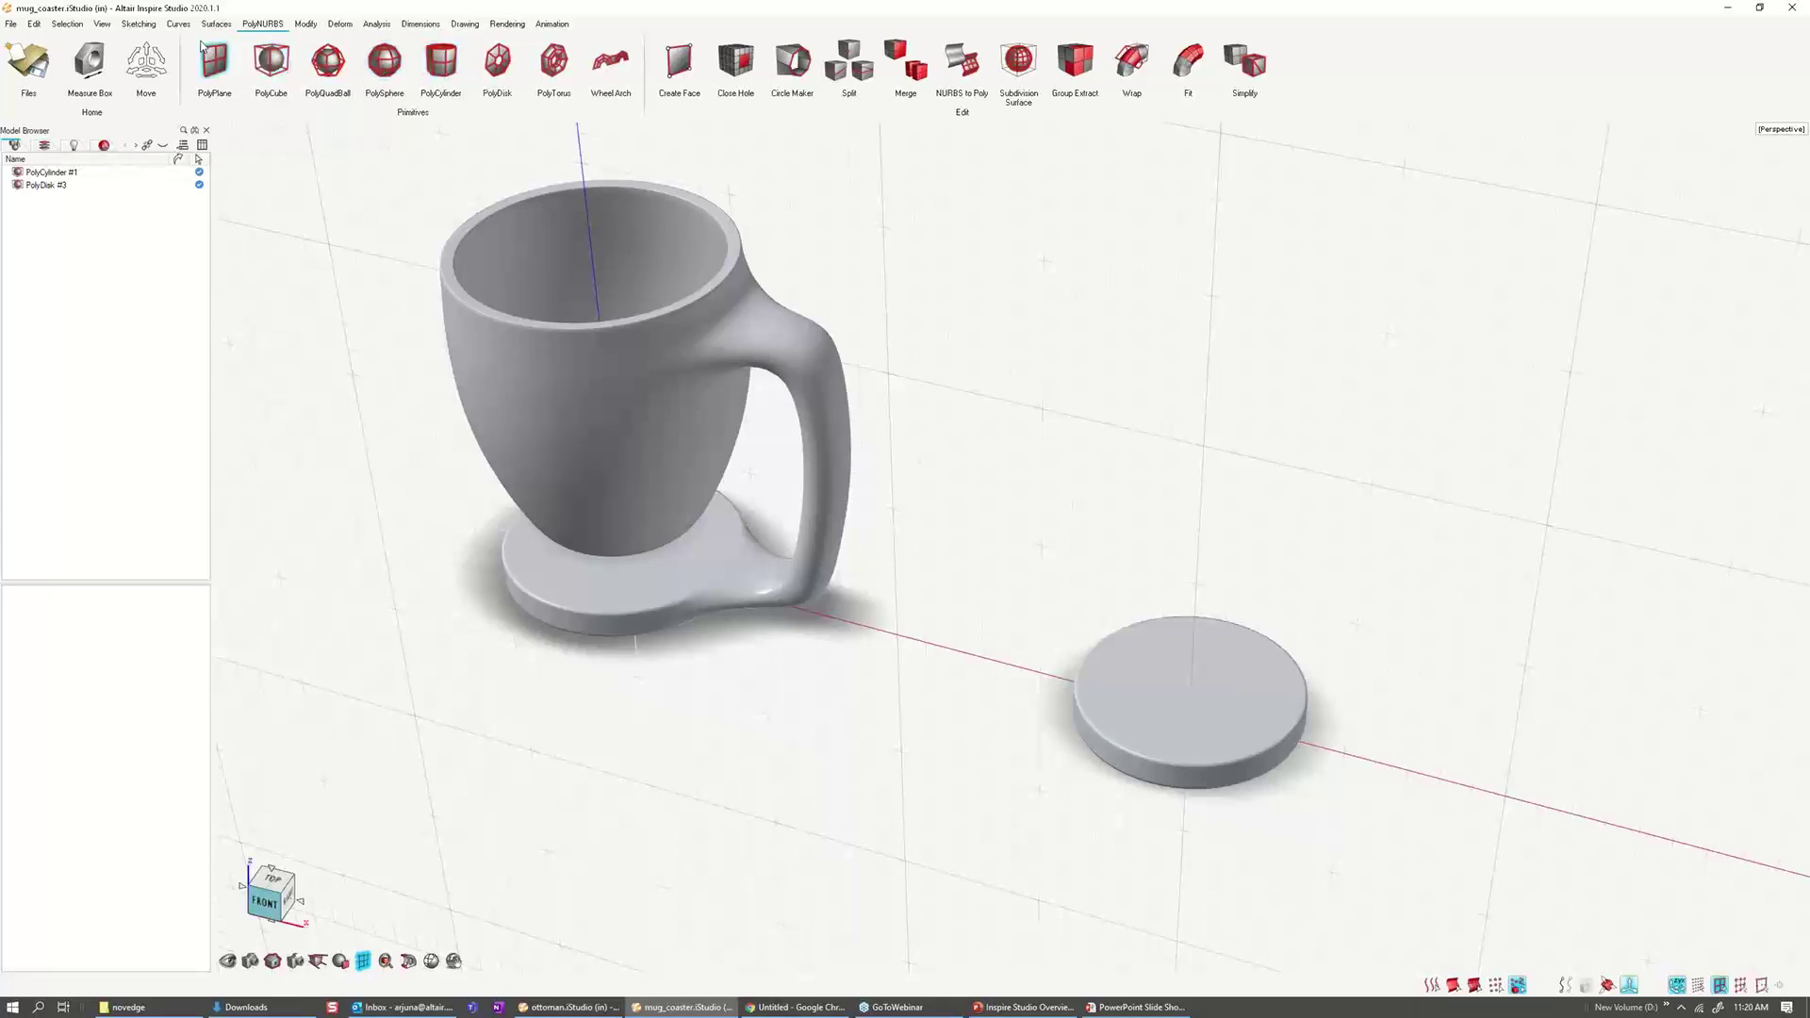
pyautogui.click(216, 23)
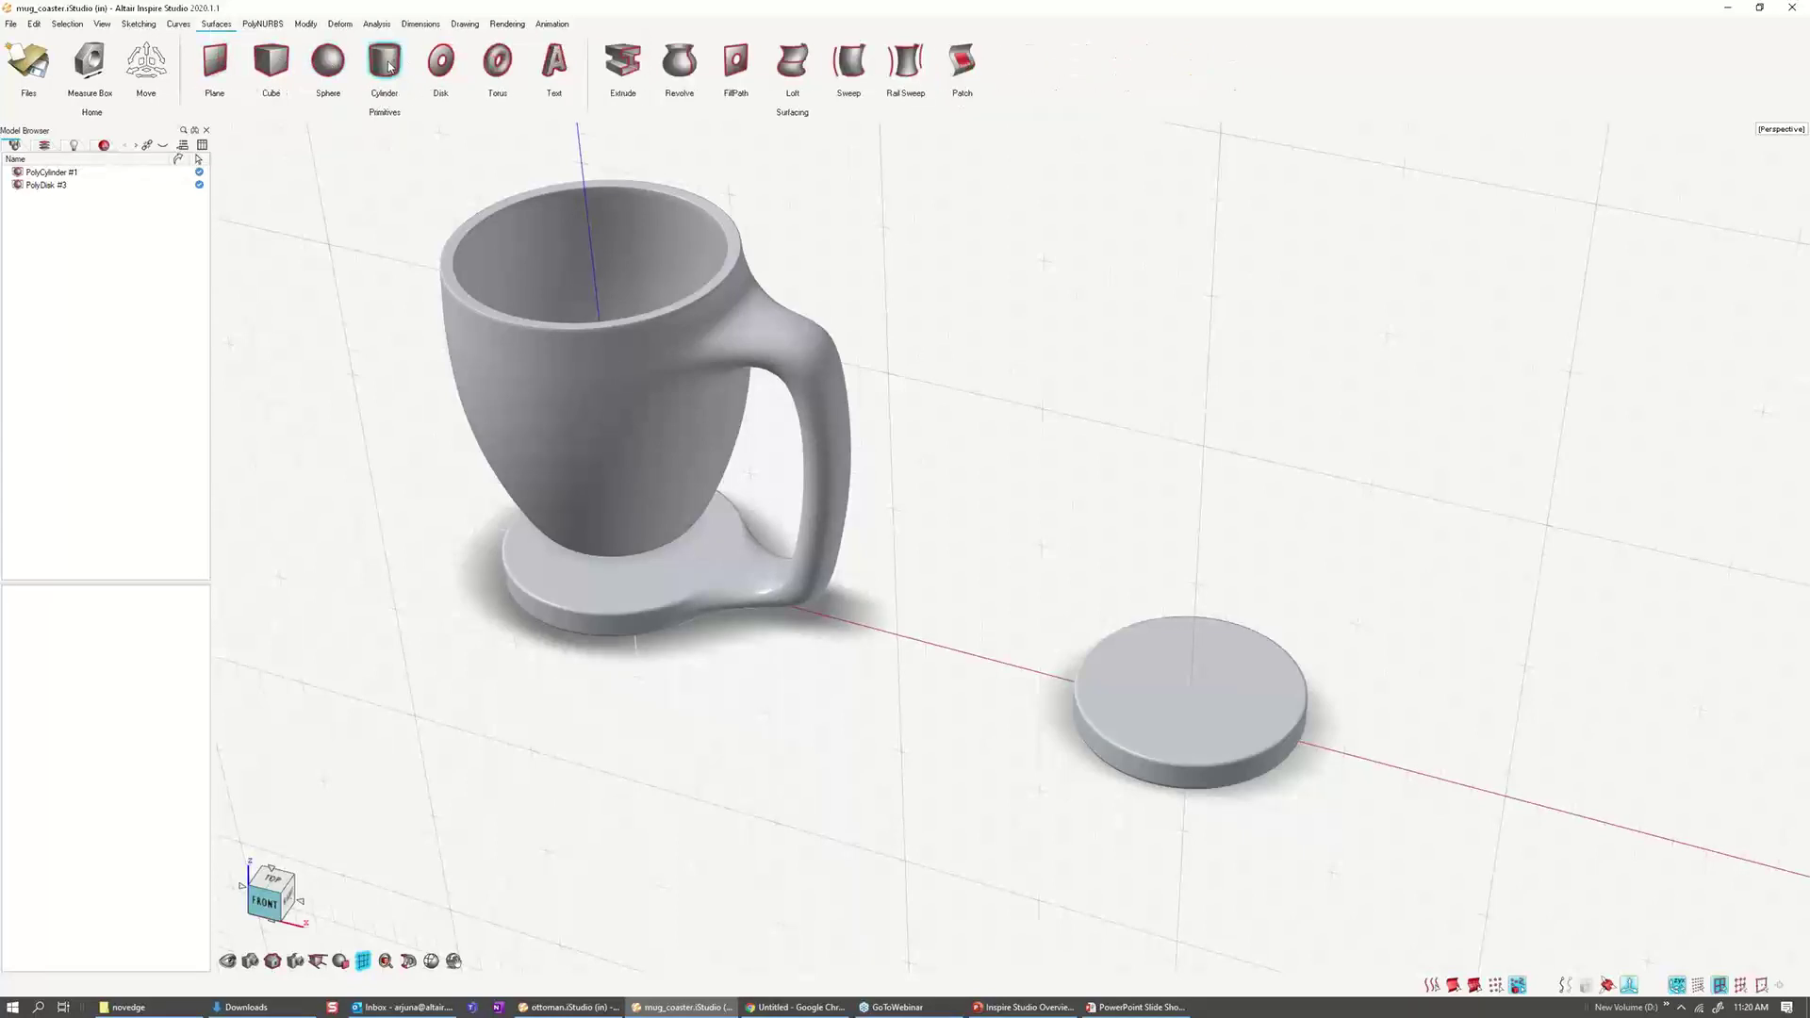
pyautogui.click(254, 26)
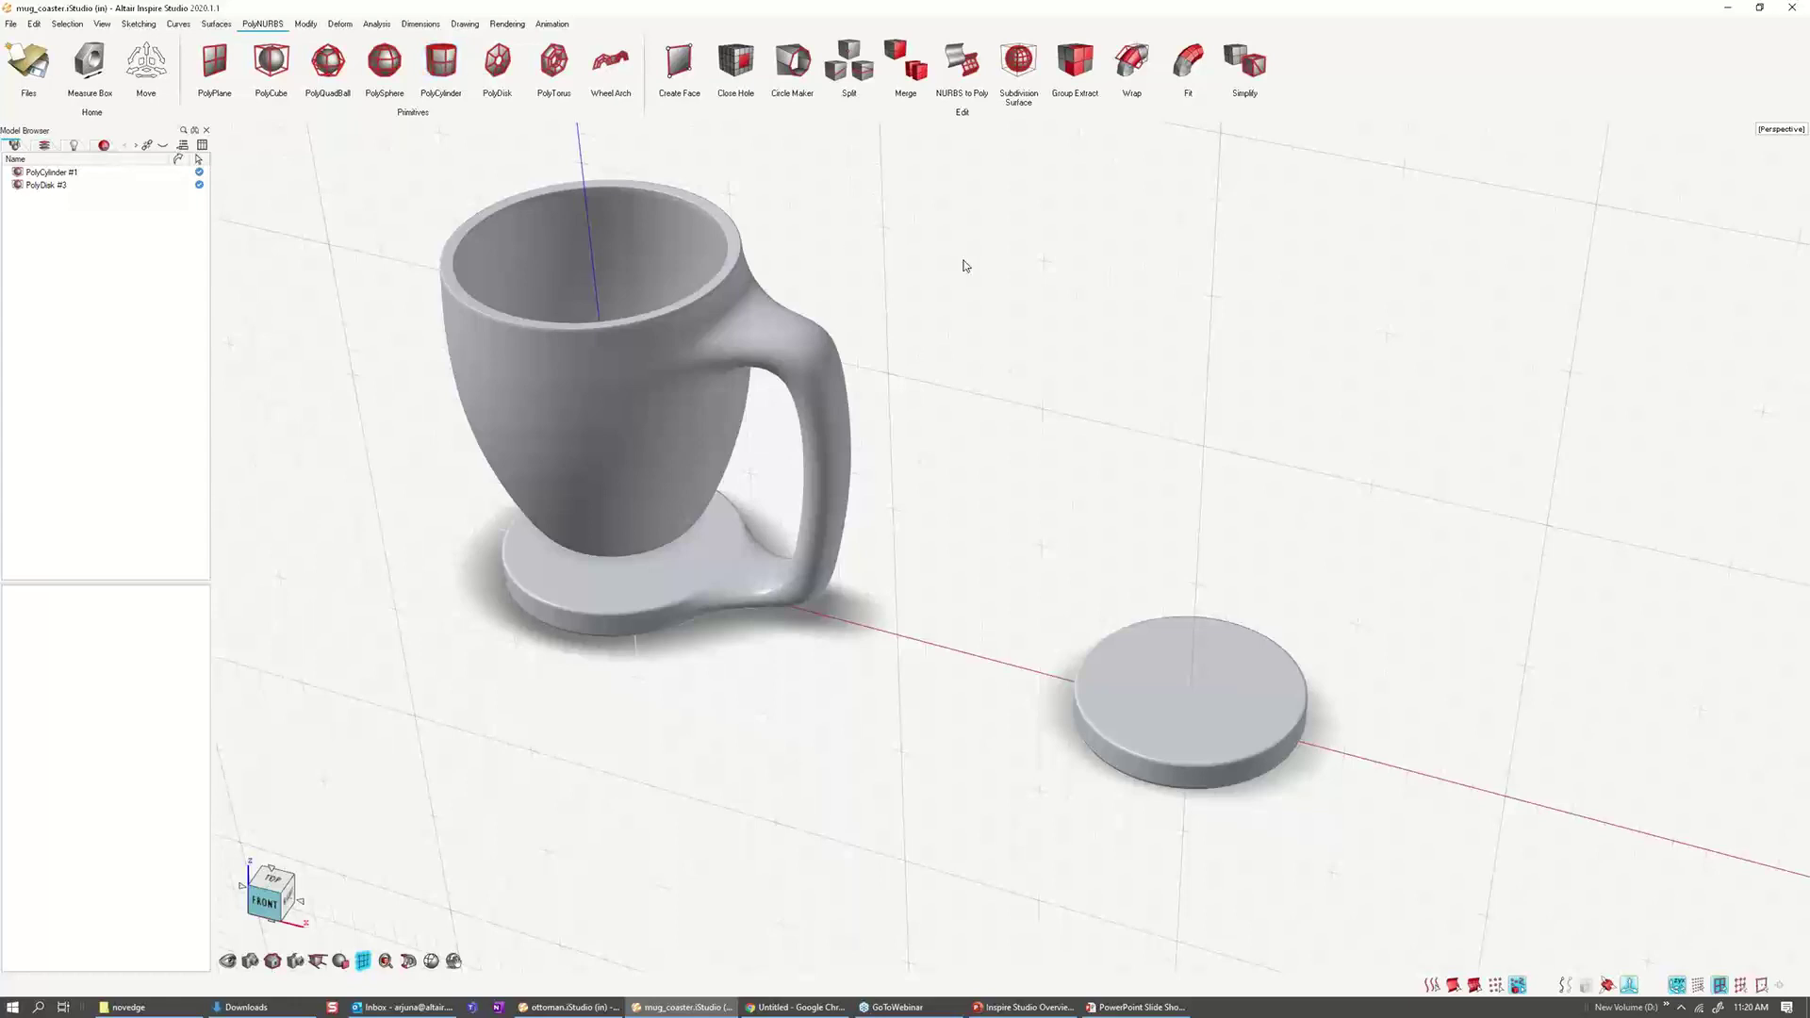
# Step: Create a PolyCylinder centred on the disk, 6 in in diameter and 10 in high
pyautogui.moveTo(963, 260); pyautogui.dragTo(963, 345, button='middle')
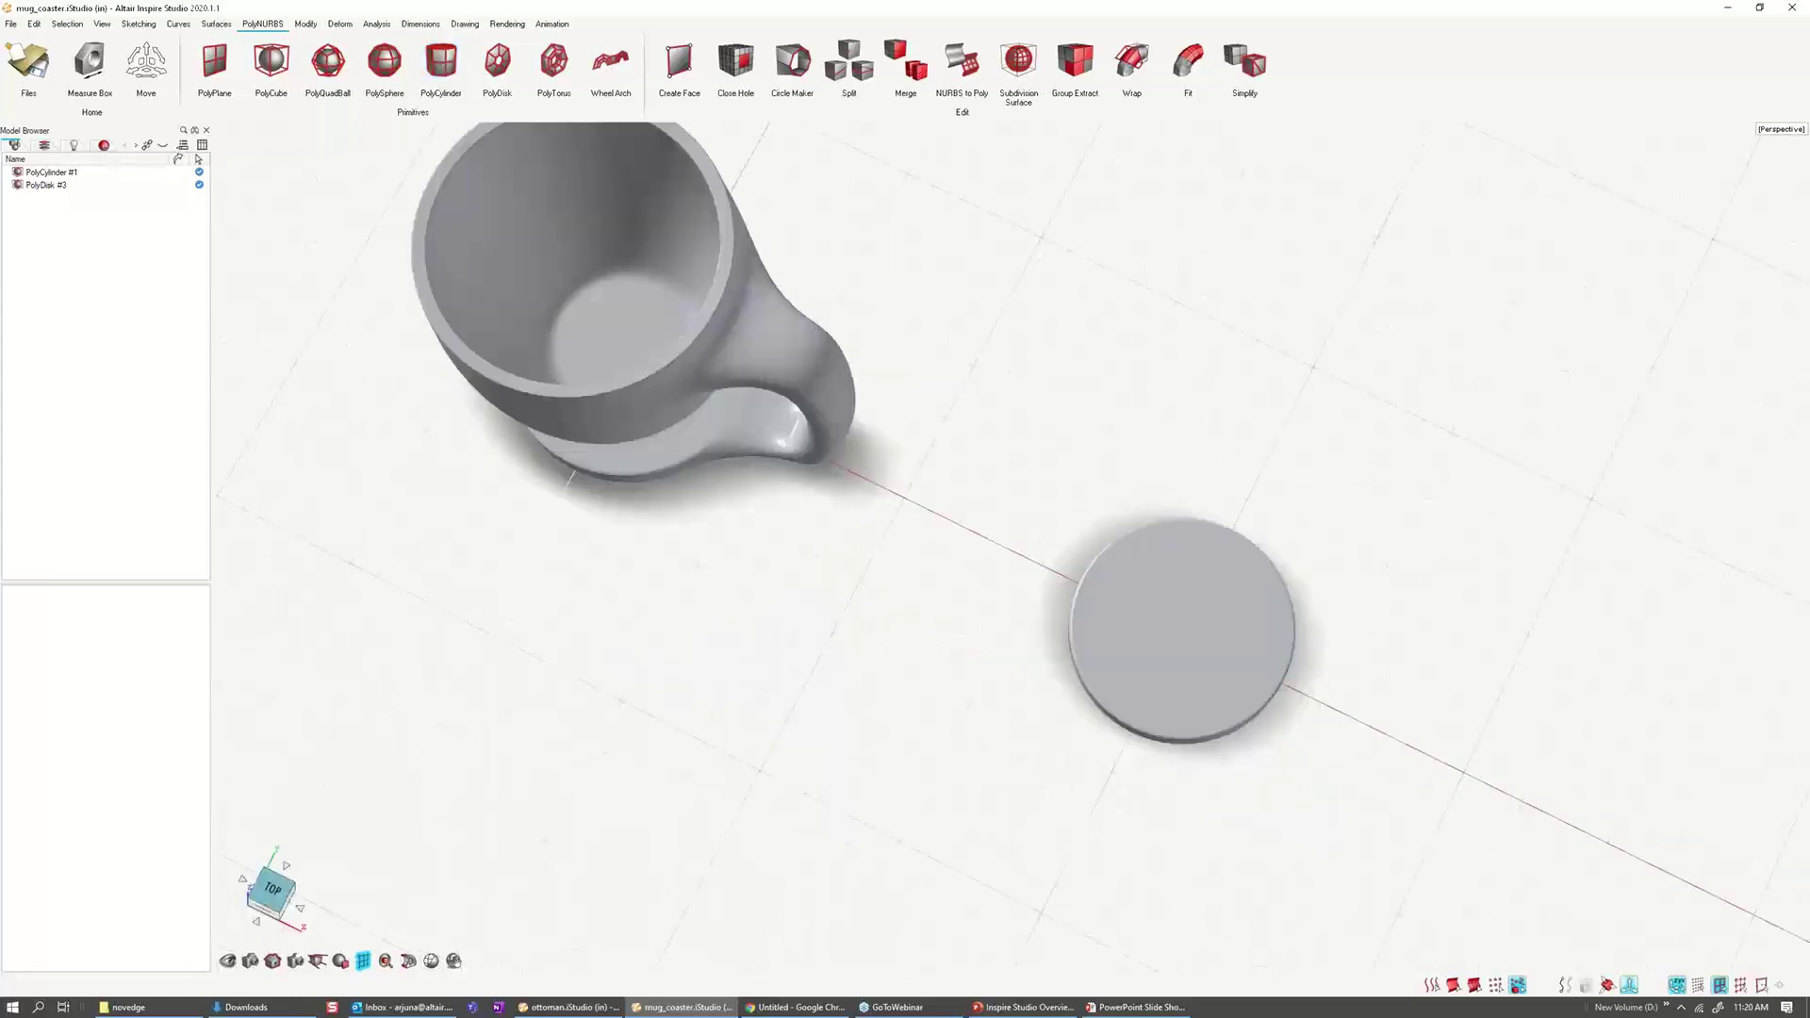
pyautogui.moveTo(964, 345); pyautogui.dragTo(874, 311, button='right')
pyautogui.click(274, 886)
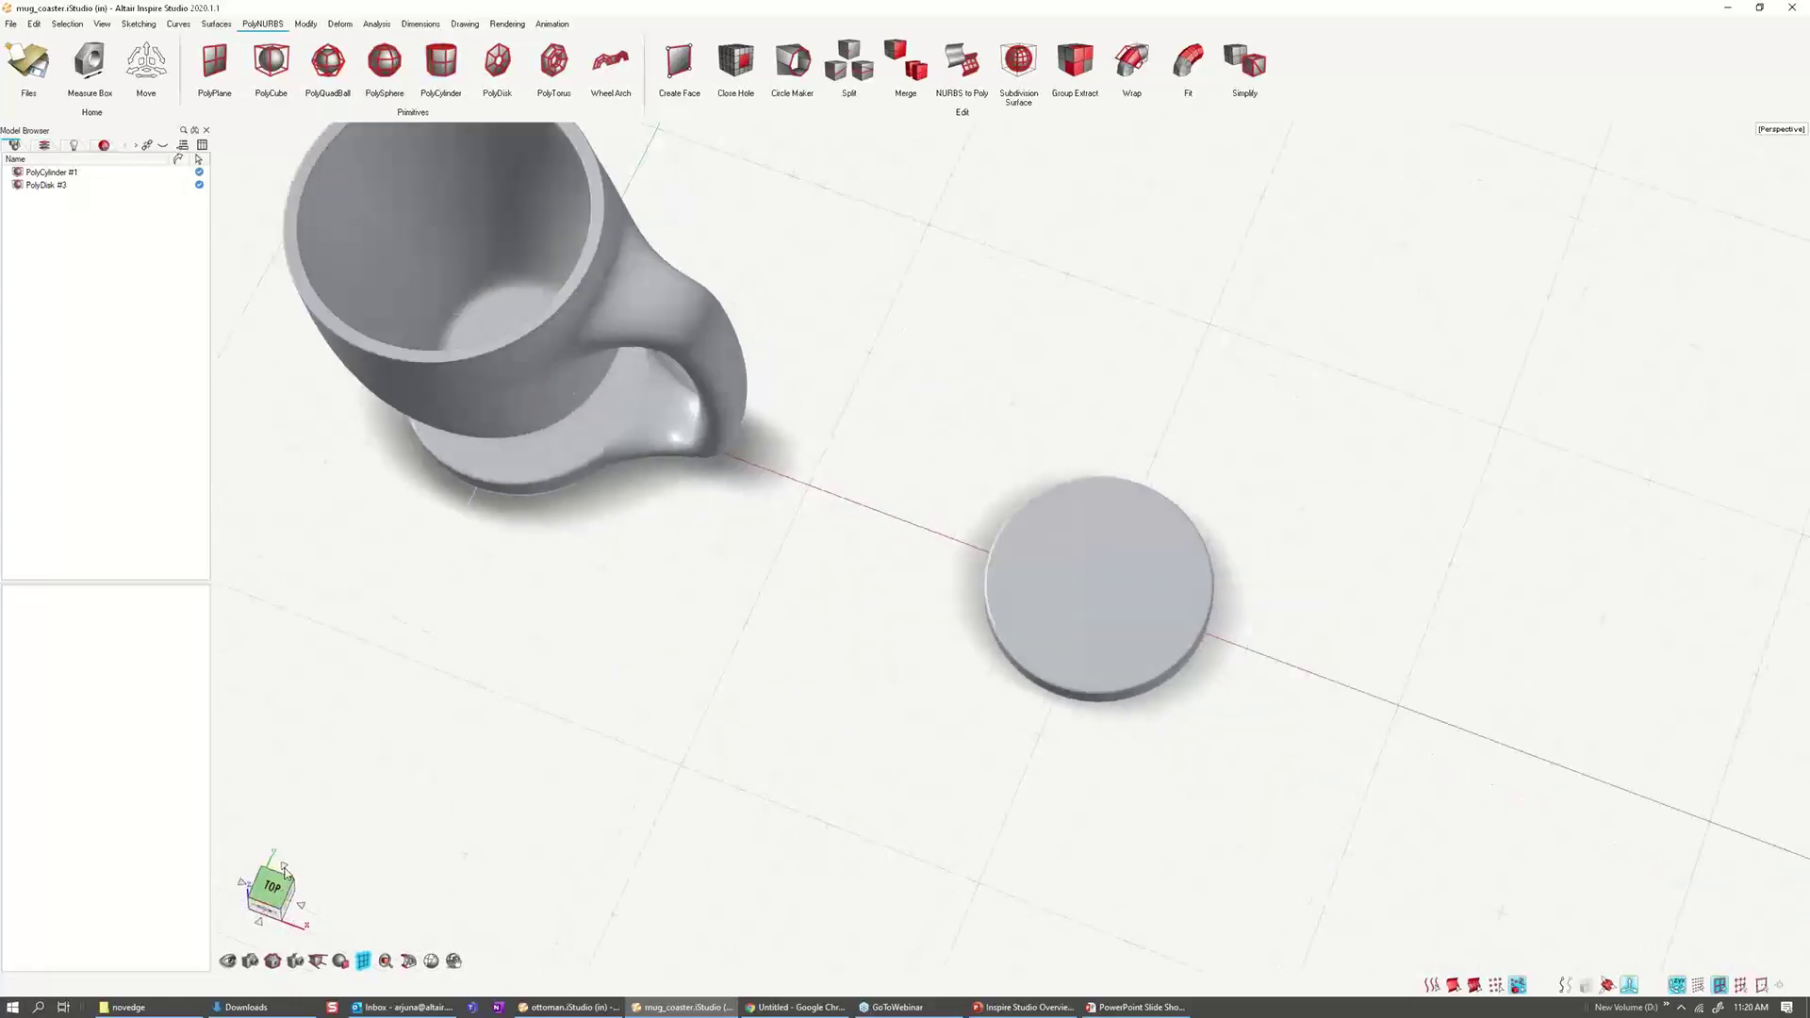
pyautogui.click(440, 59)
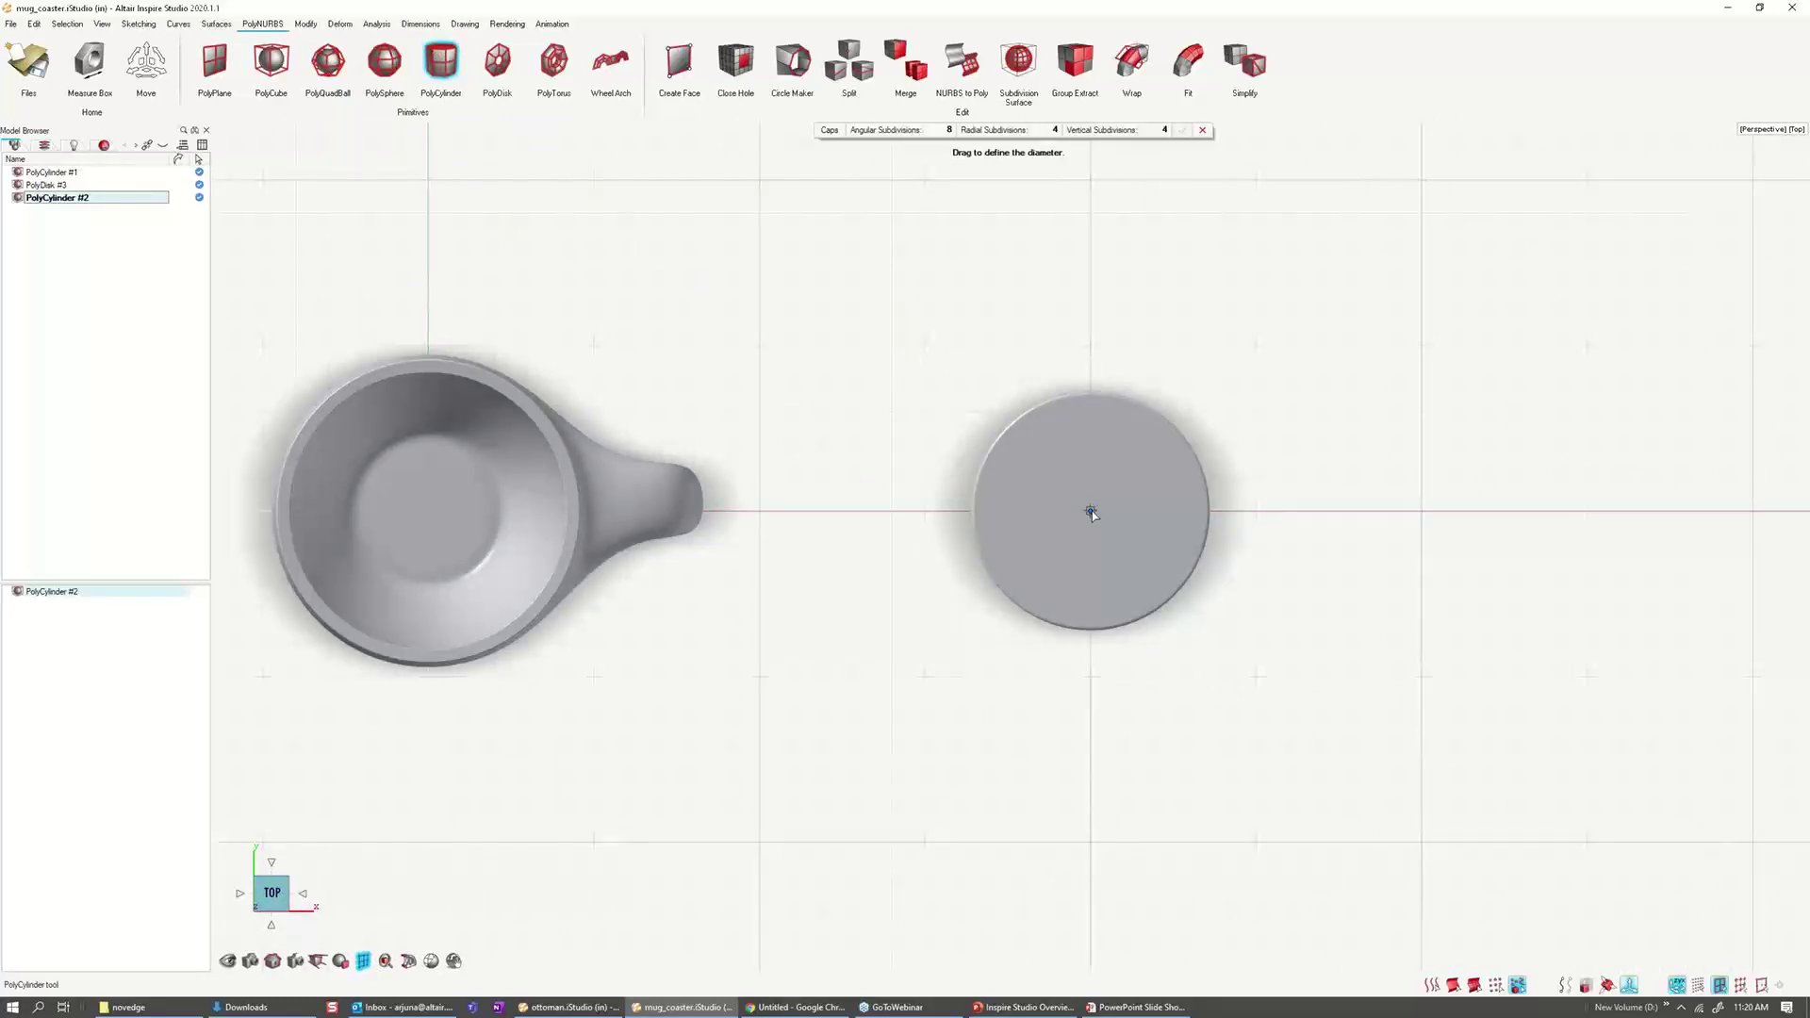
pyautogui.moveTo(1091, 512); pyautogui.dragTo(1186, 508)
pyautogui.moveTo(1186, 508); pyautogui.dragTo(1186, 508)
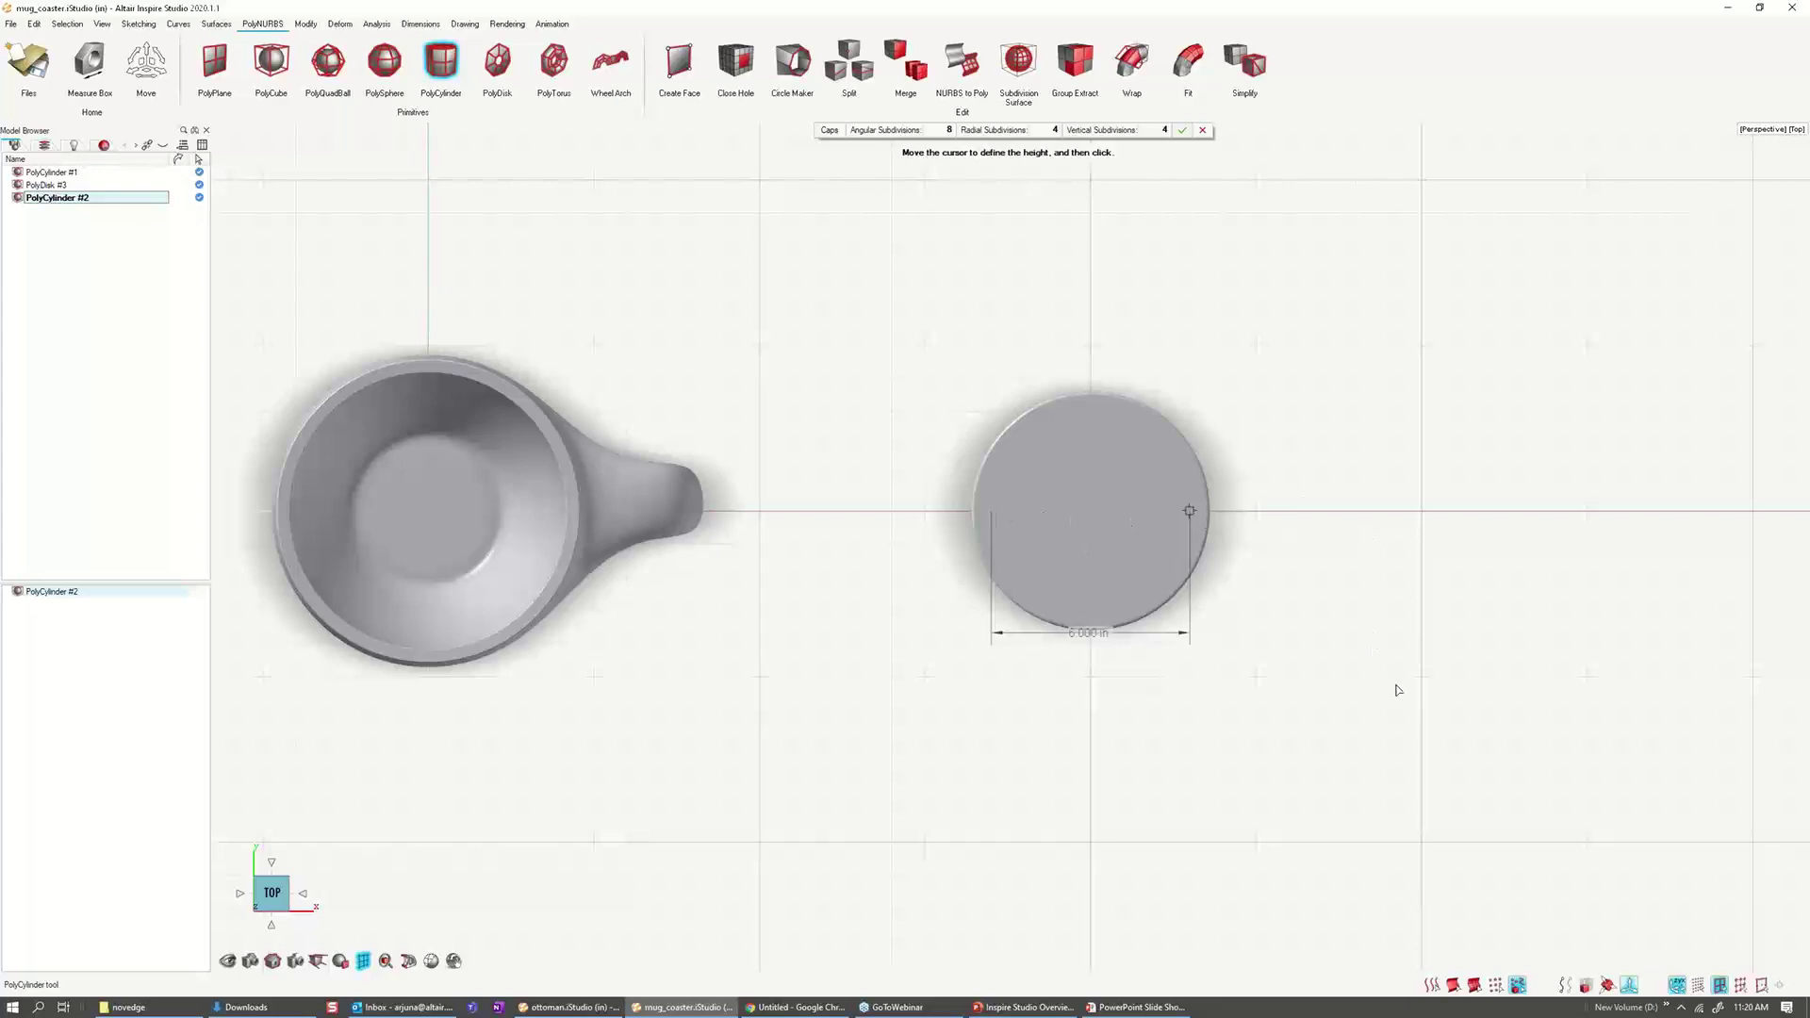
pyautogui.moveTo(1403, 695); pyautogui.dragTo(1065, 419, button='middle')
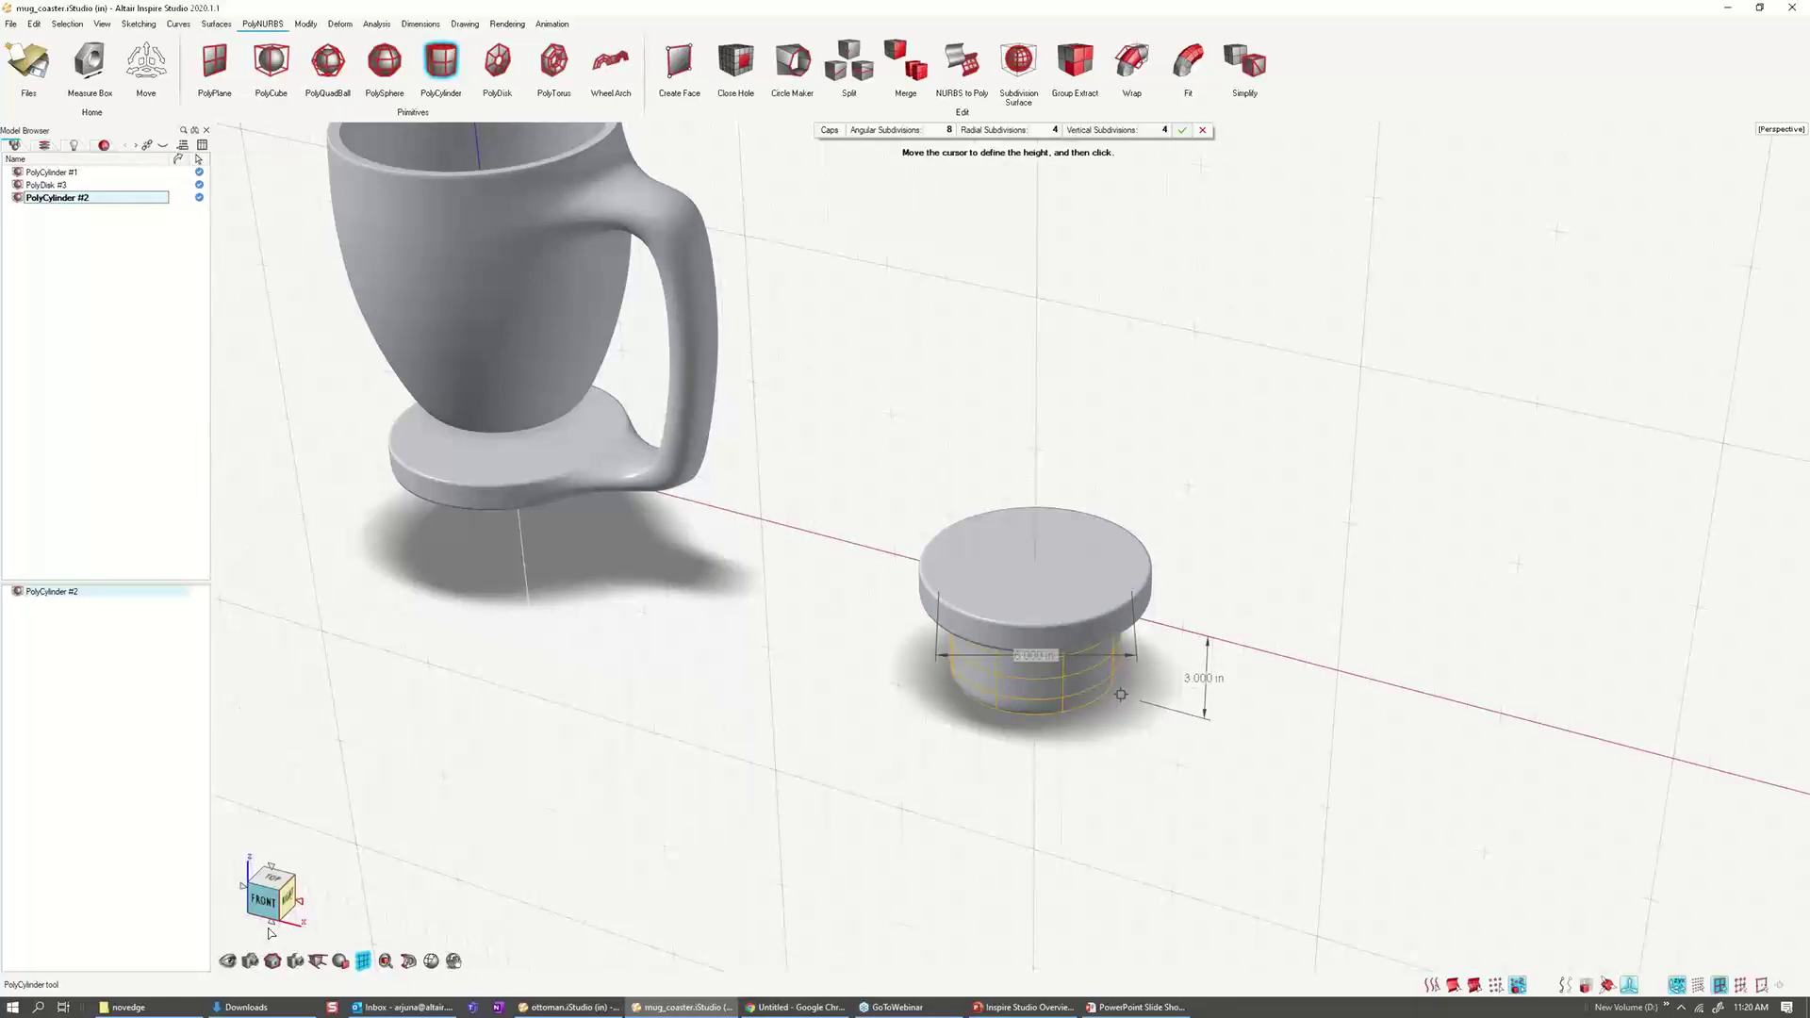
pyautogui.click(270, 930)
pyautogui.click(1125, 258)
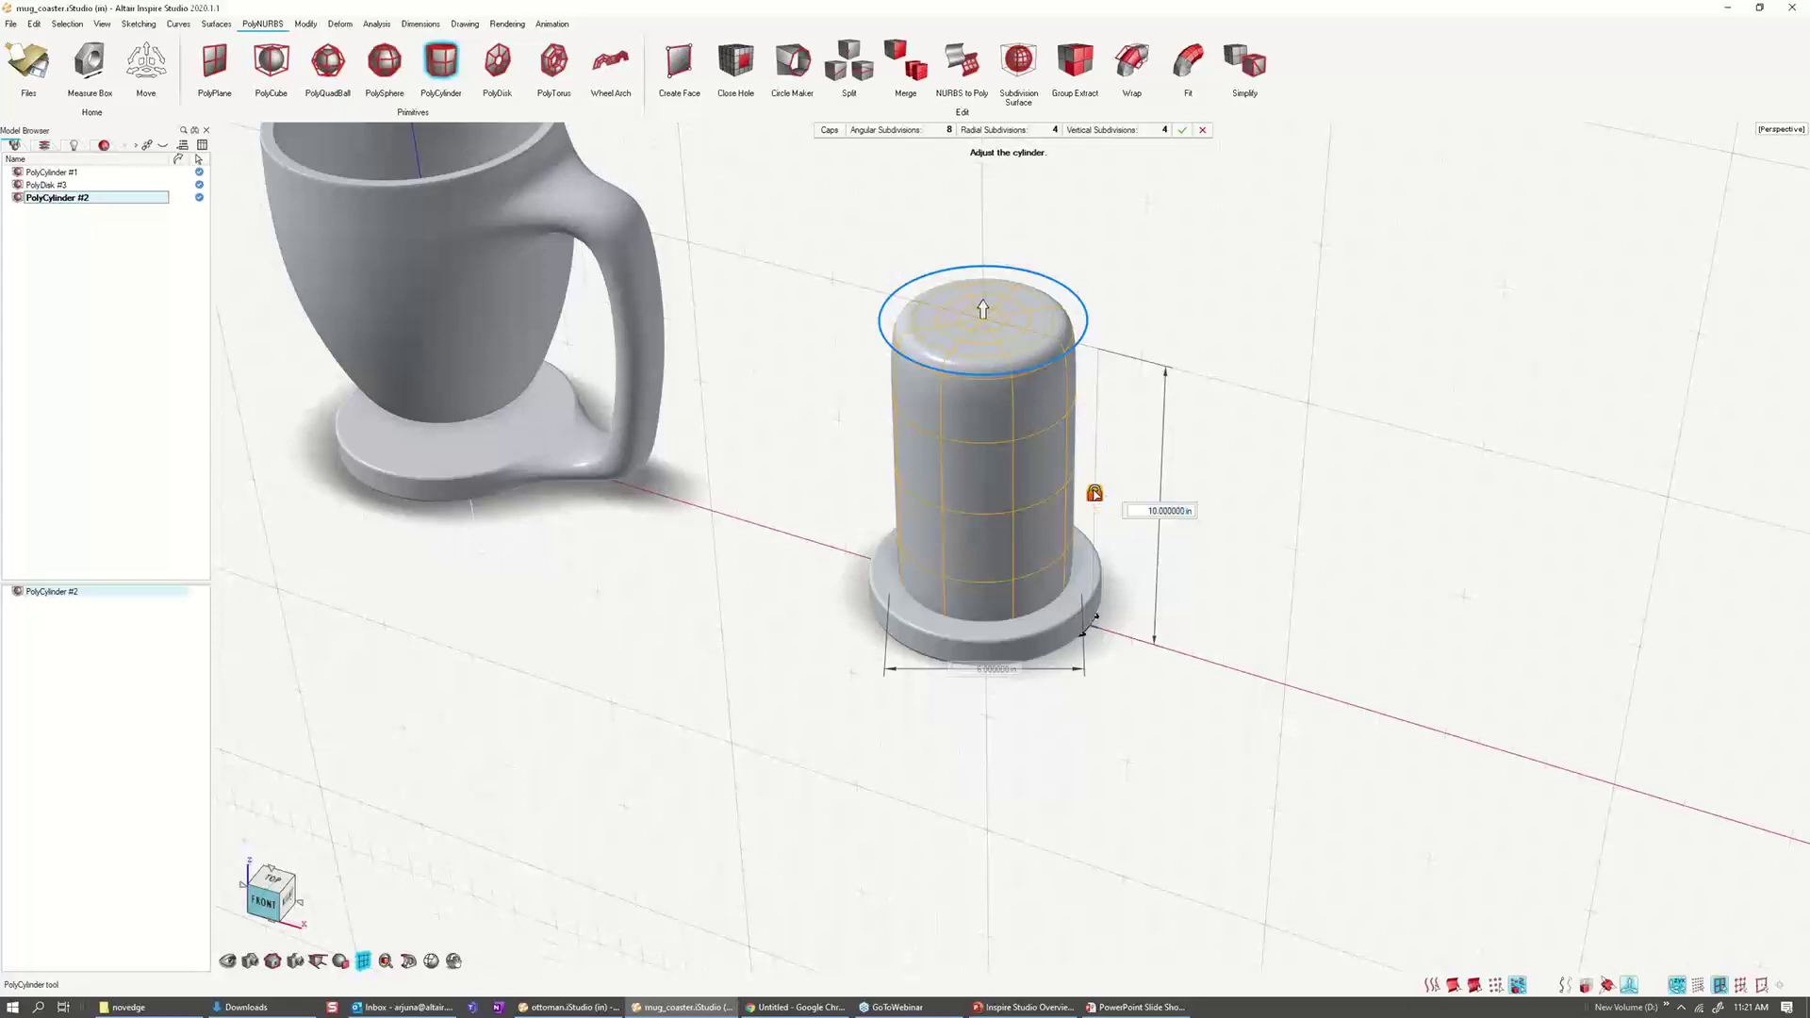
# Step: Unlock the cylinder's top diameter from its base and set it to 9 in for a tapered mug body
pyautogui.click(1095, 493)
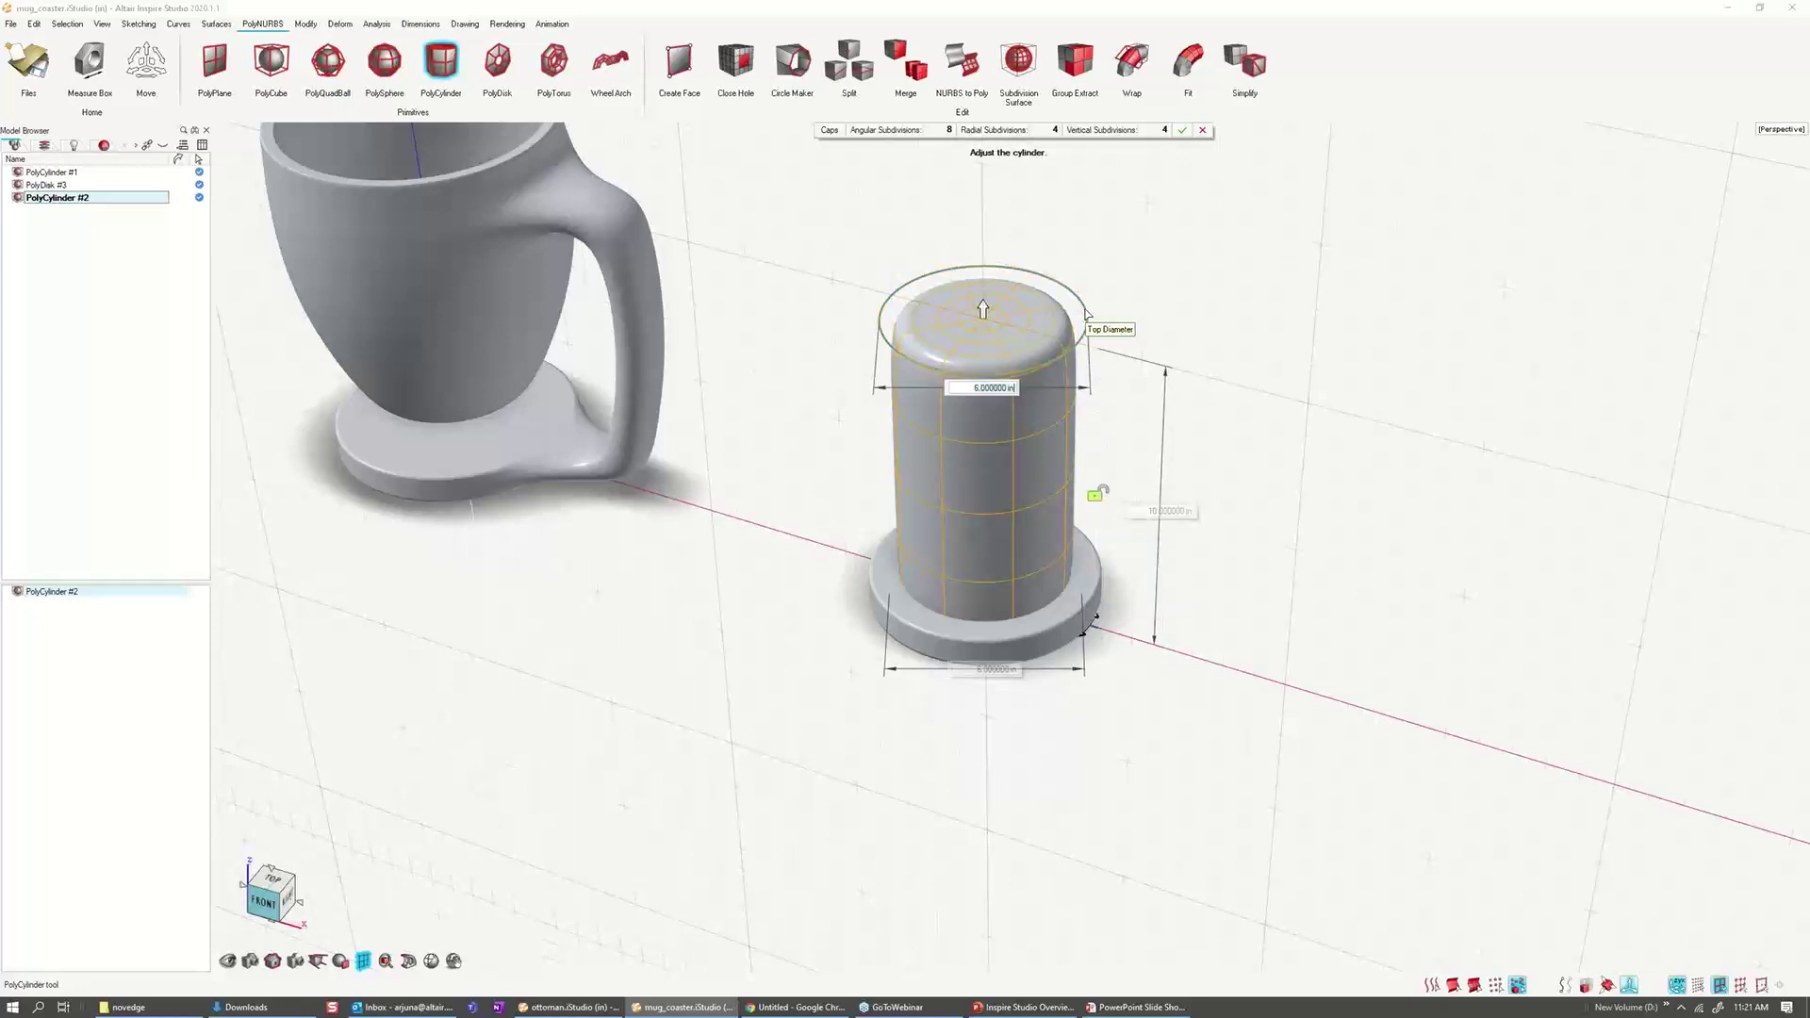
pyautogui.moveTo(1086, 314); pyautogui.dragTo(1137, 320)
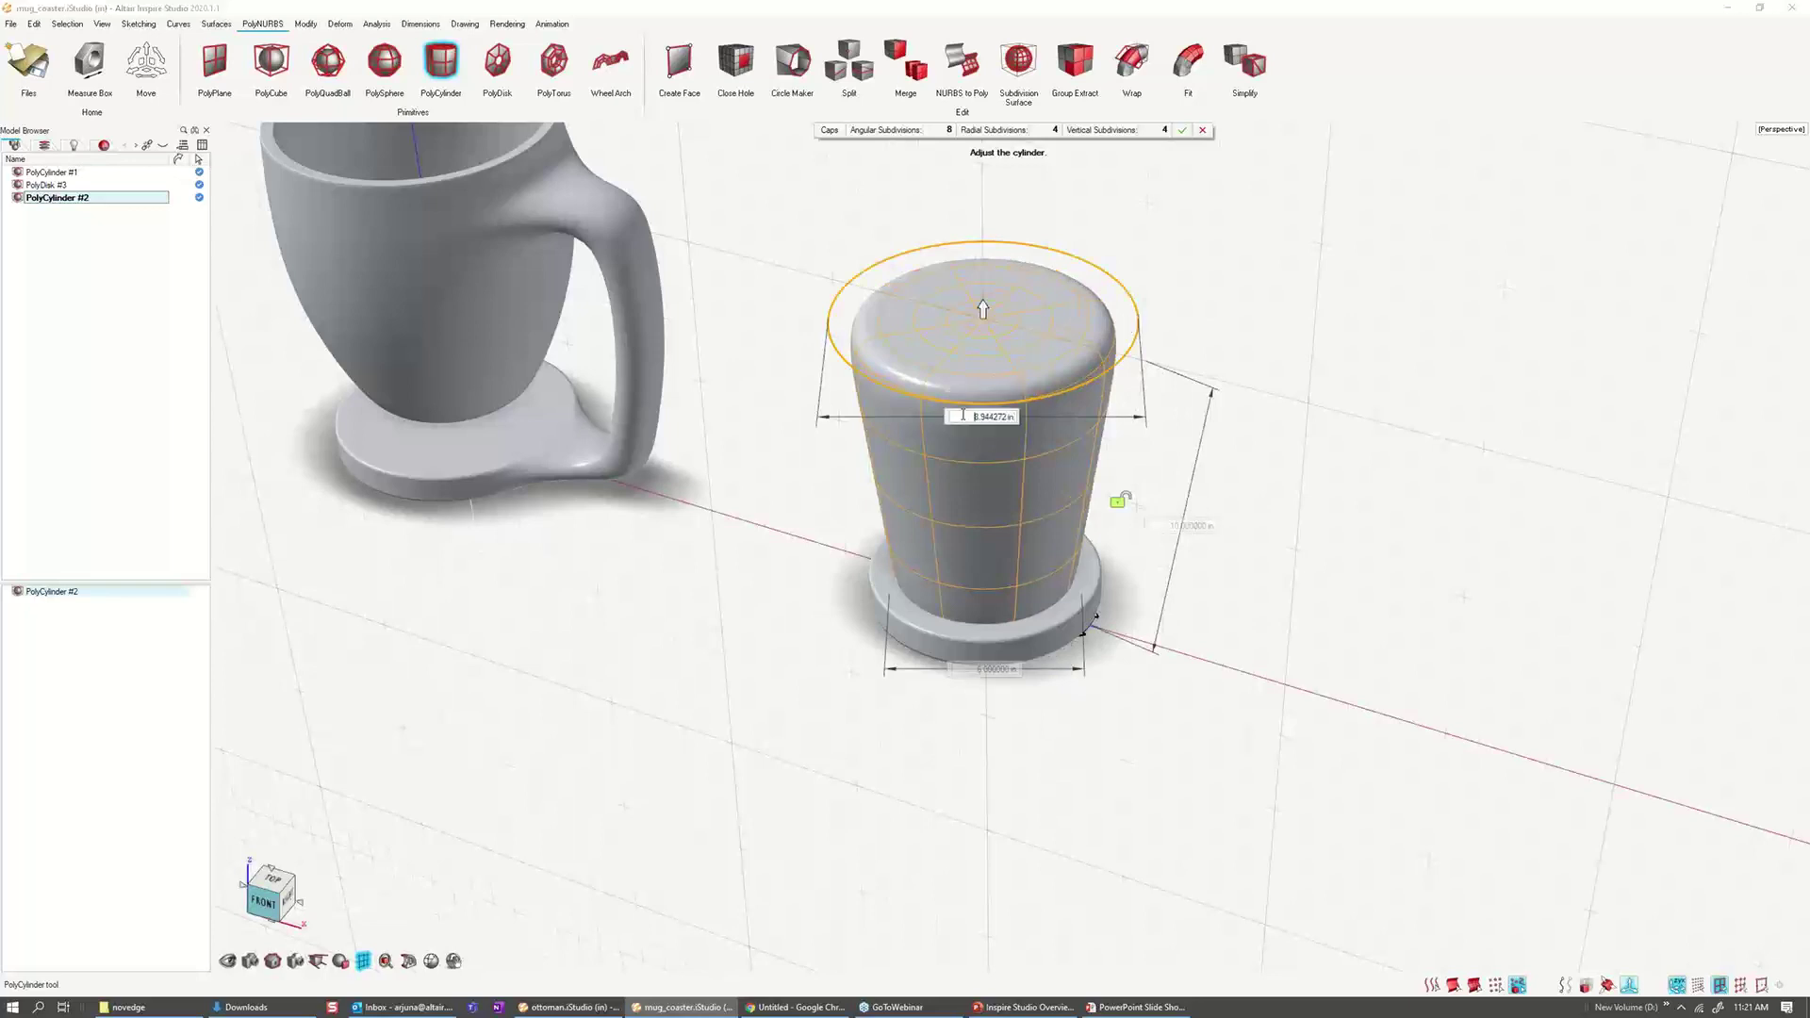
pyautogui.write('9')
pyautogui.press('Return')
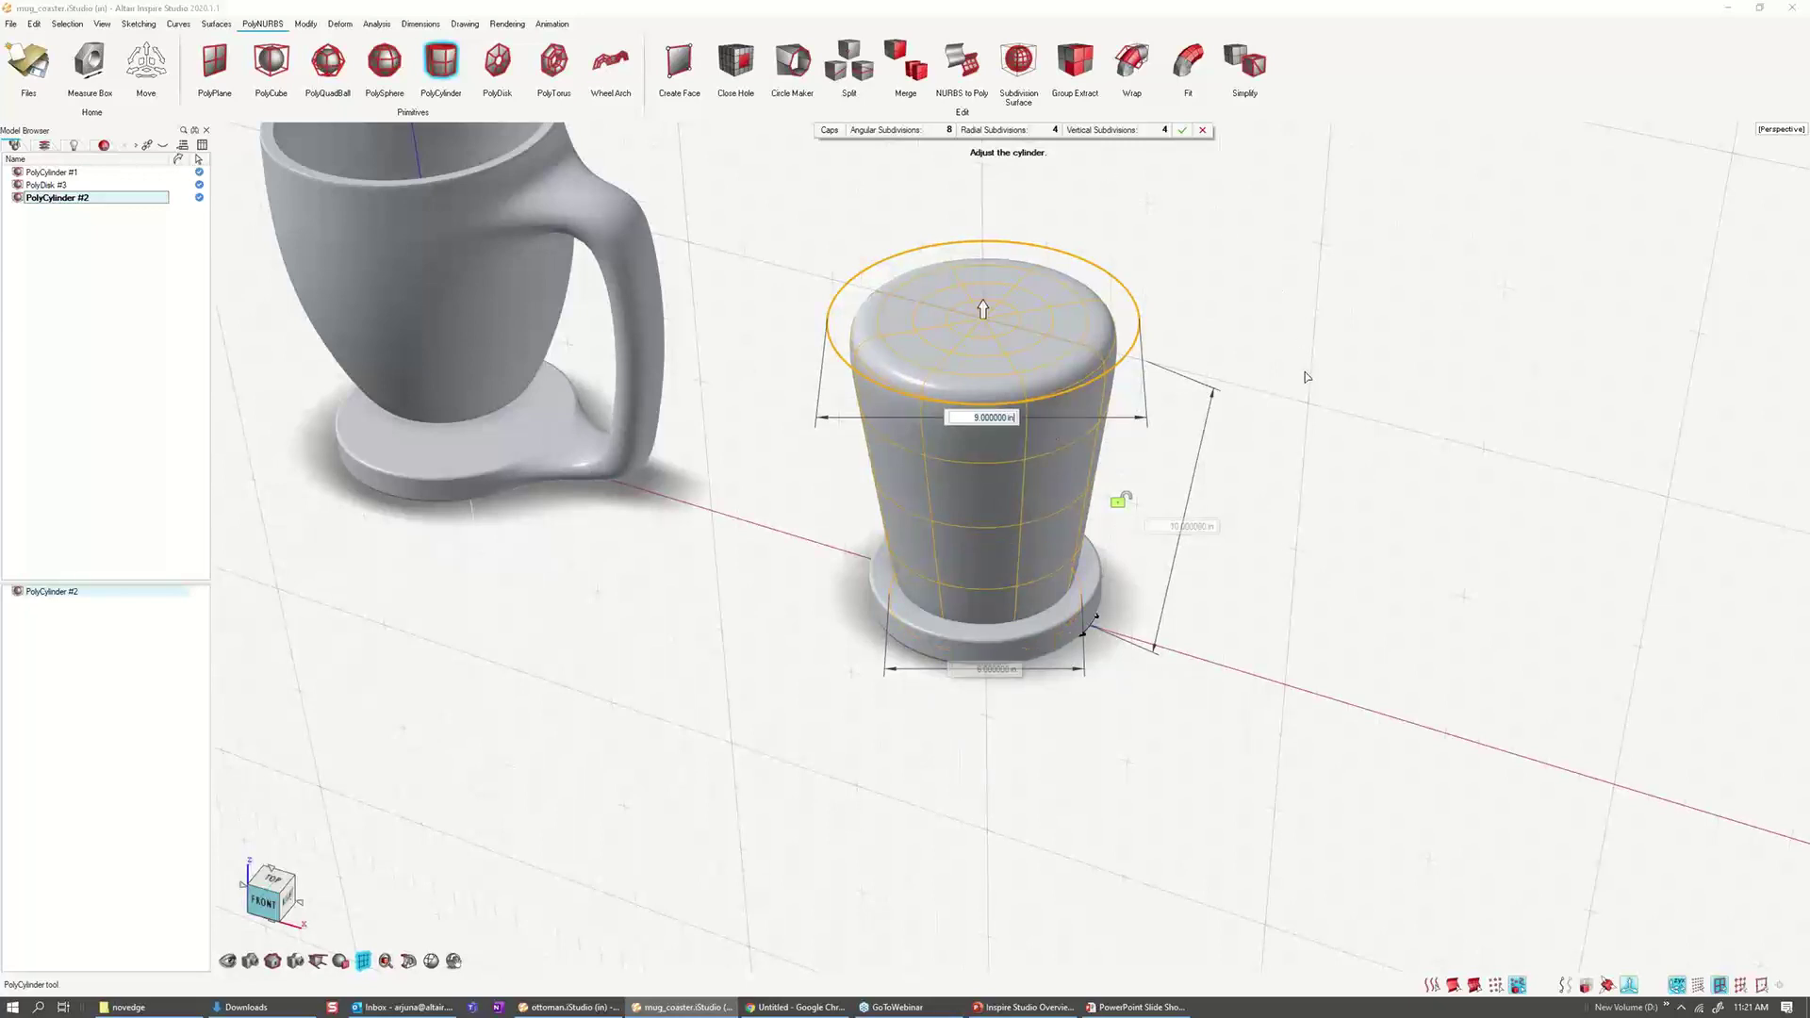
# Step: Try 1 vertical subdivision on the tapered cylinder
pyautogui.moveTo(1169, 274); pyautogui.dragTo(1167, 193, button='middle')
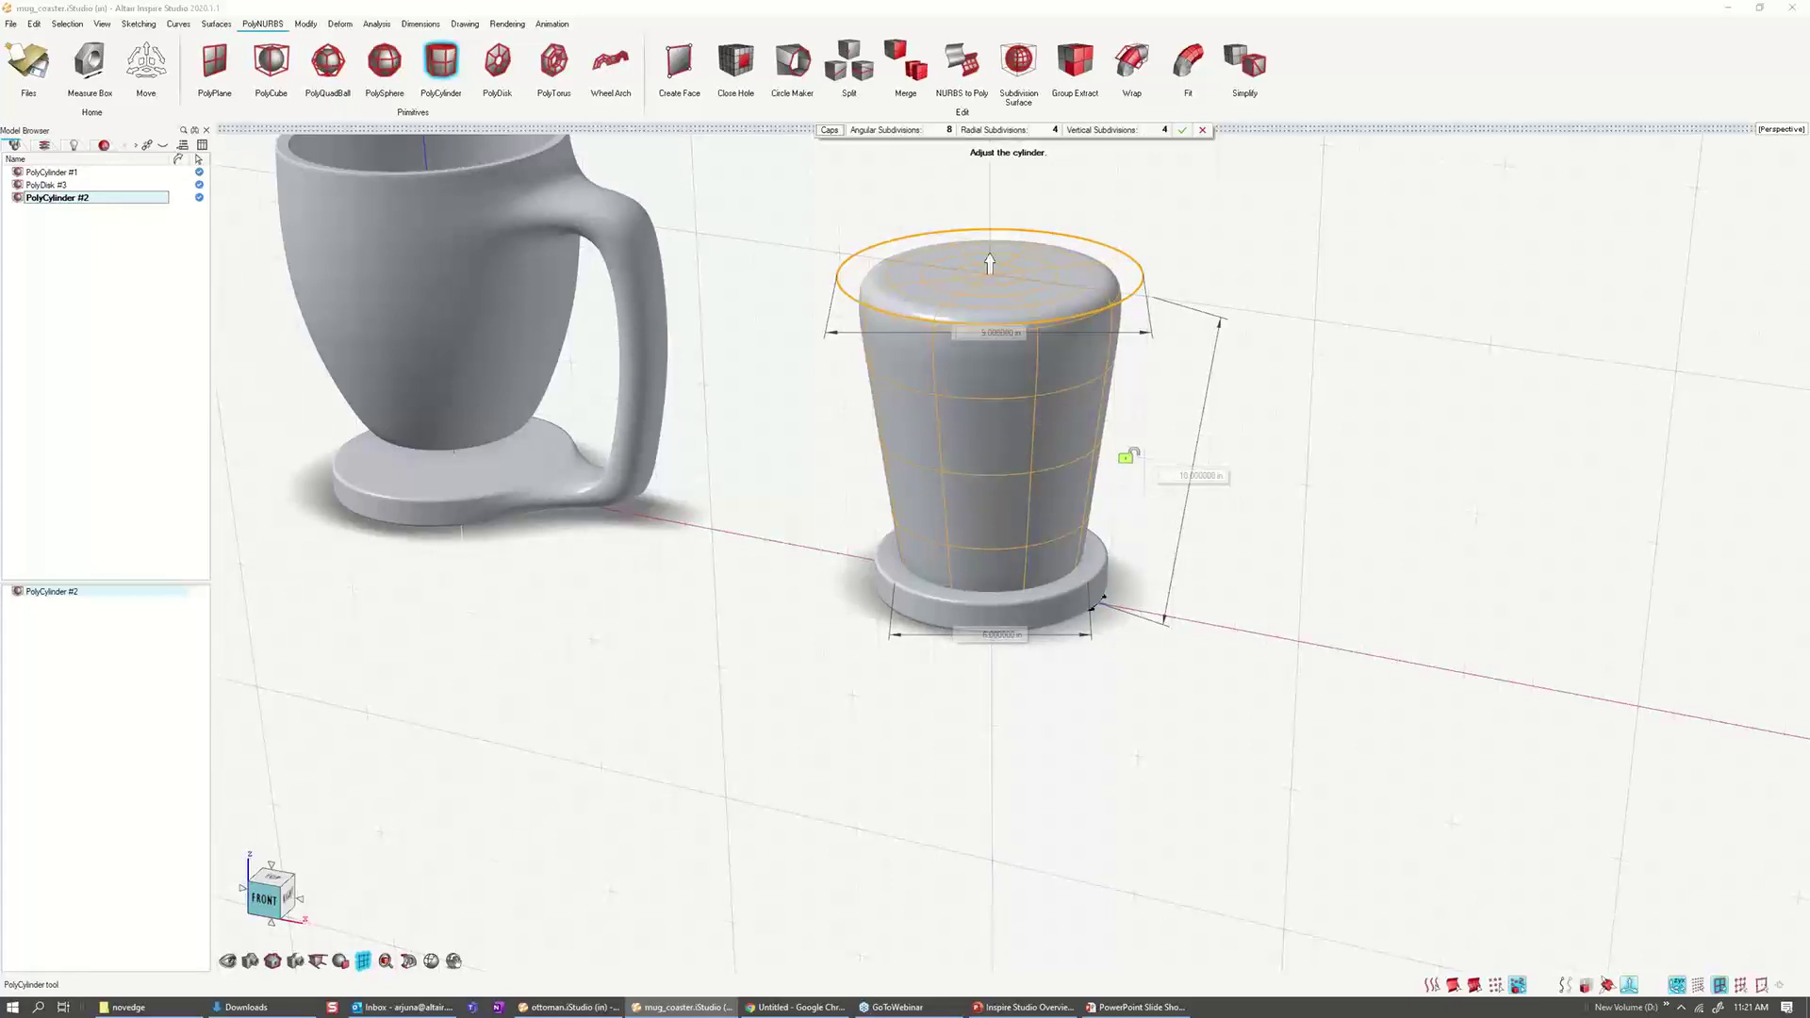
pyautogui.doubleClick(1165, 130)
pyautogui.write('1')
pyautogui.press('Return')
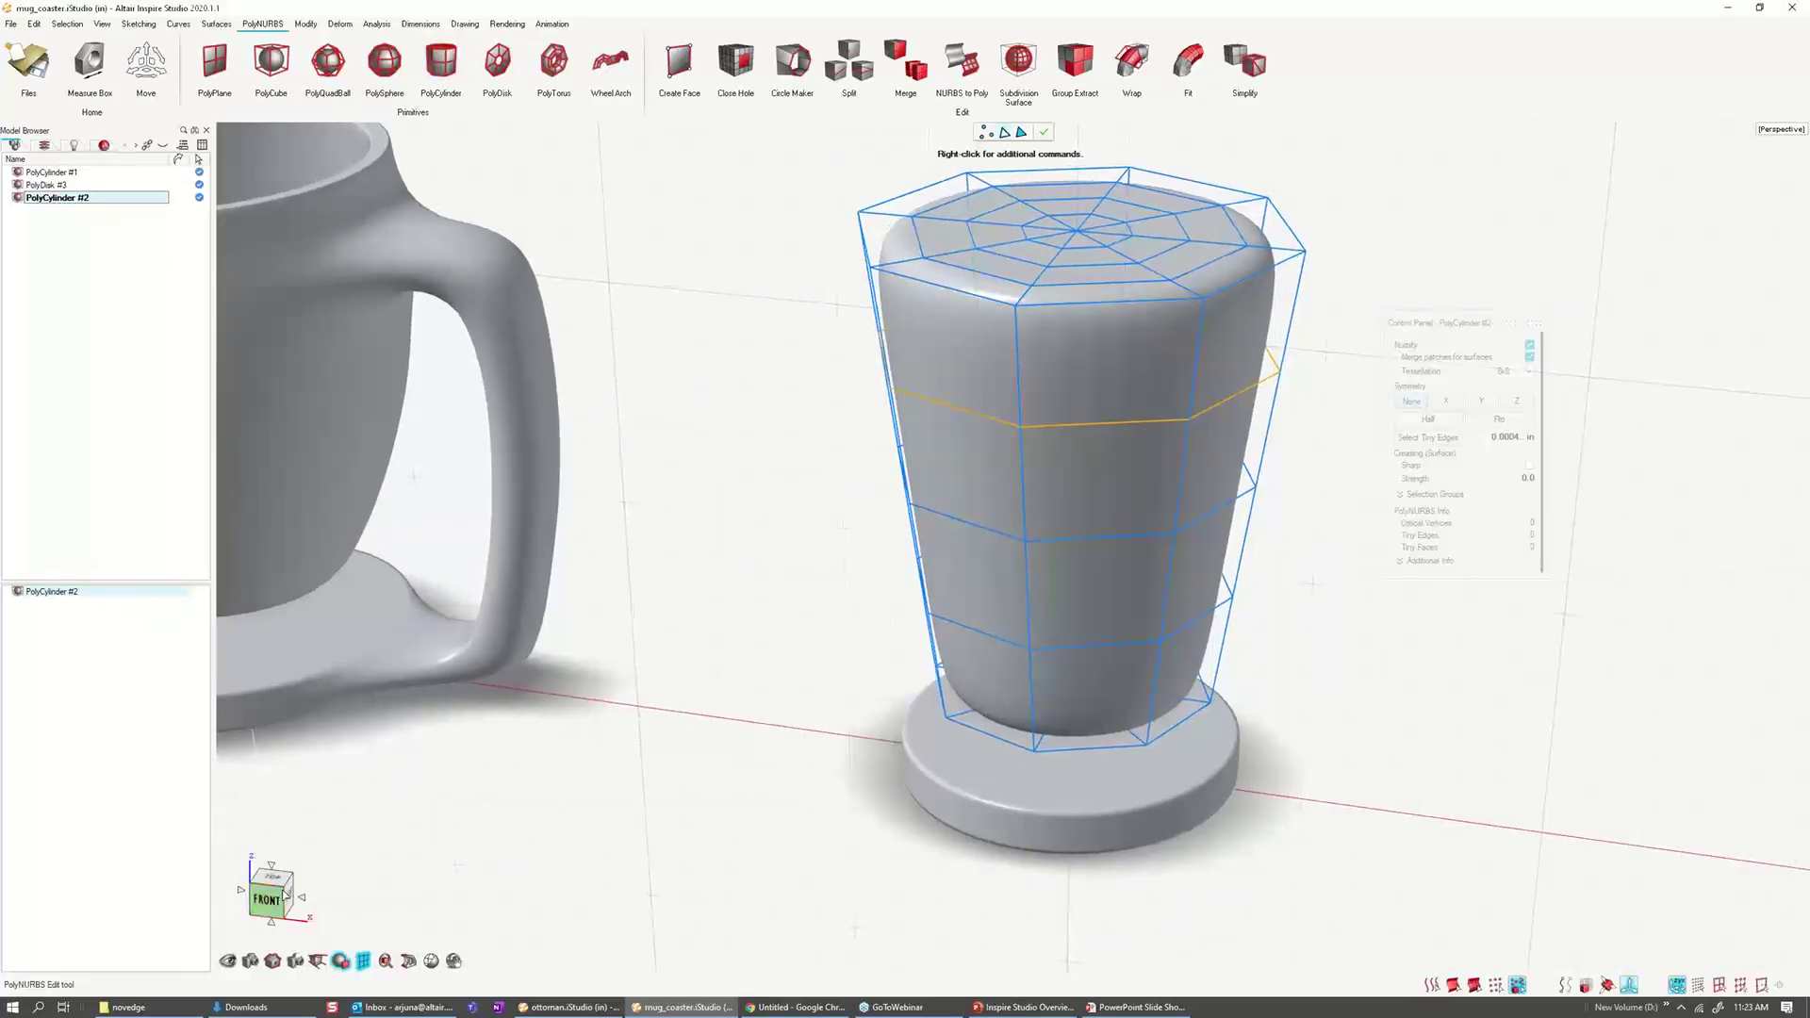
# Step: In the front view, pull the cylinder cage's upper and middle horizontal edge loops outward to bulge the mug body
pyautogui.click(286, 894)
pyautogui.moveTo(792, 461)
pyautogui.mouseDown()
pyautogui.moveTo(725, 462)
pyautogui.moveTo(769, 453)
pyautogui.mouseUp()
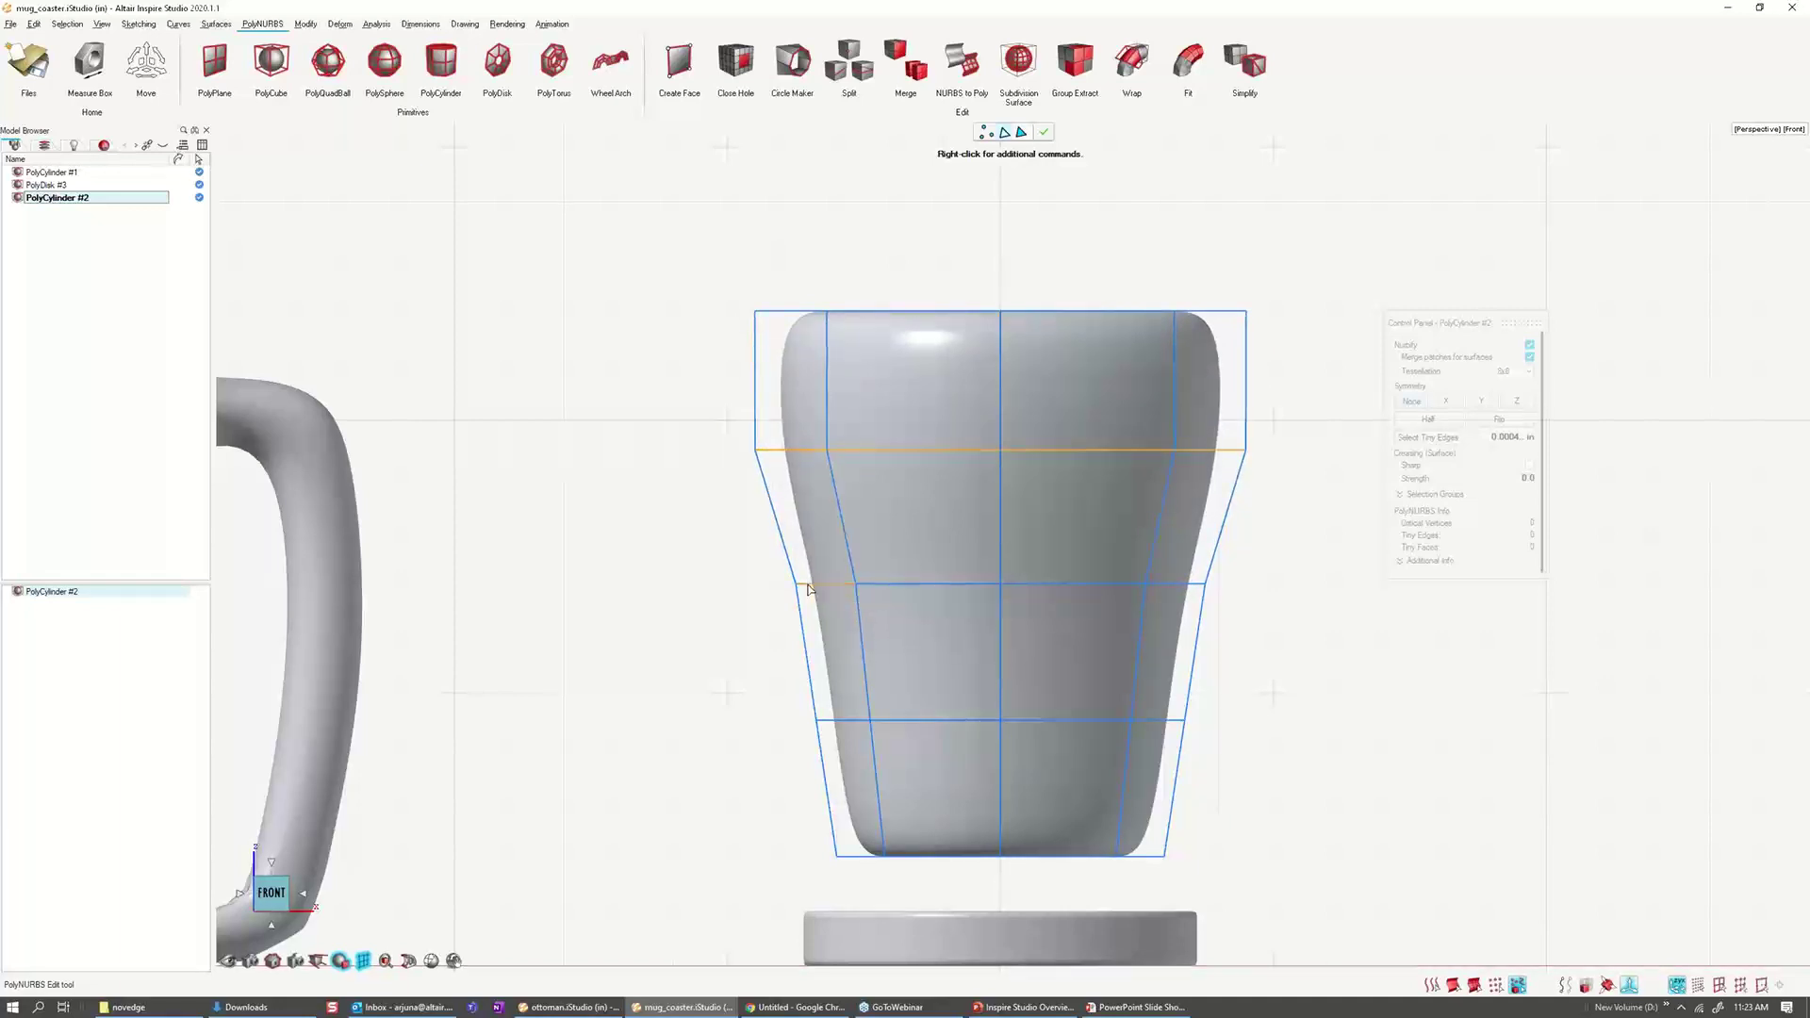
pyautogui.click(730, 599)
pyautogui.click(900, 585)
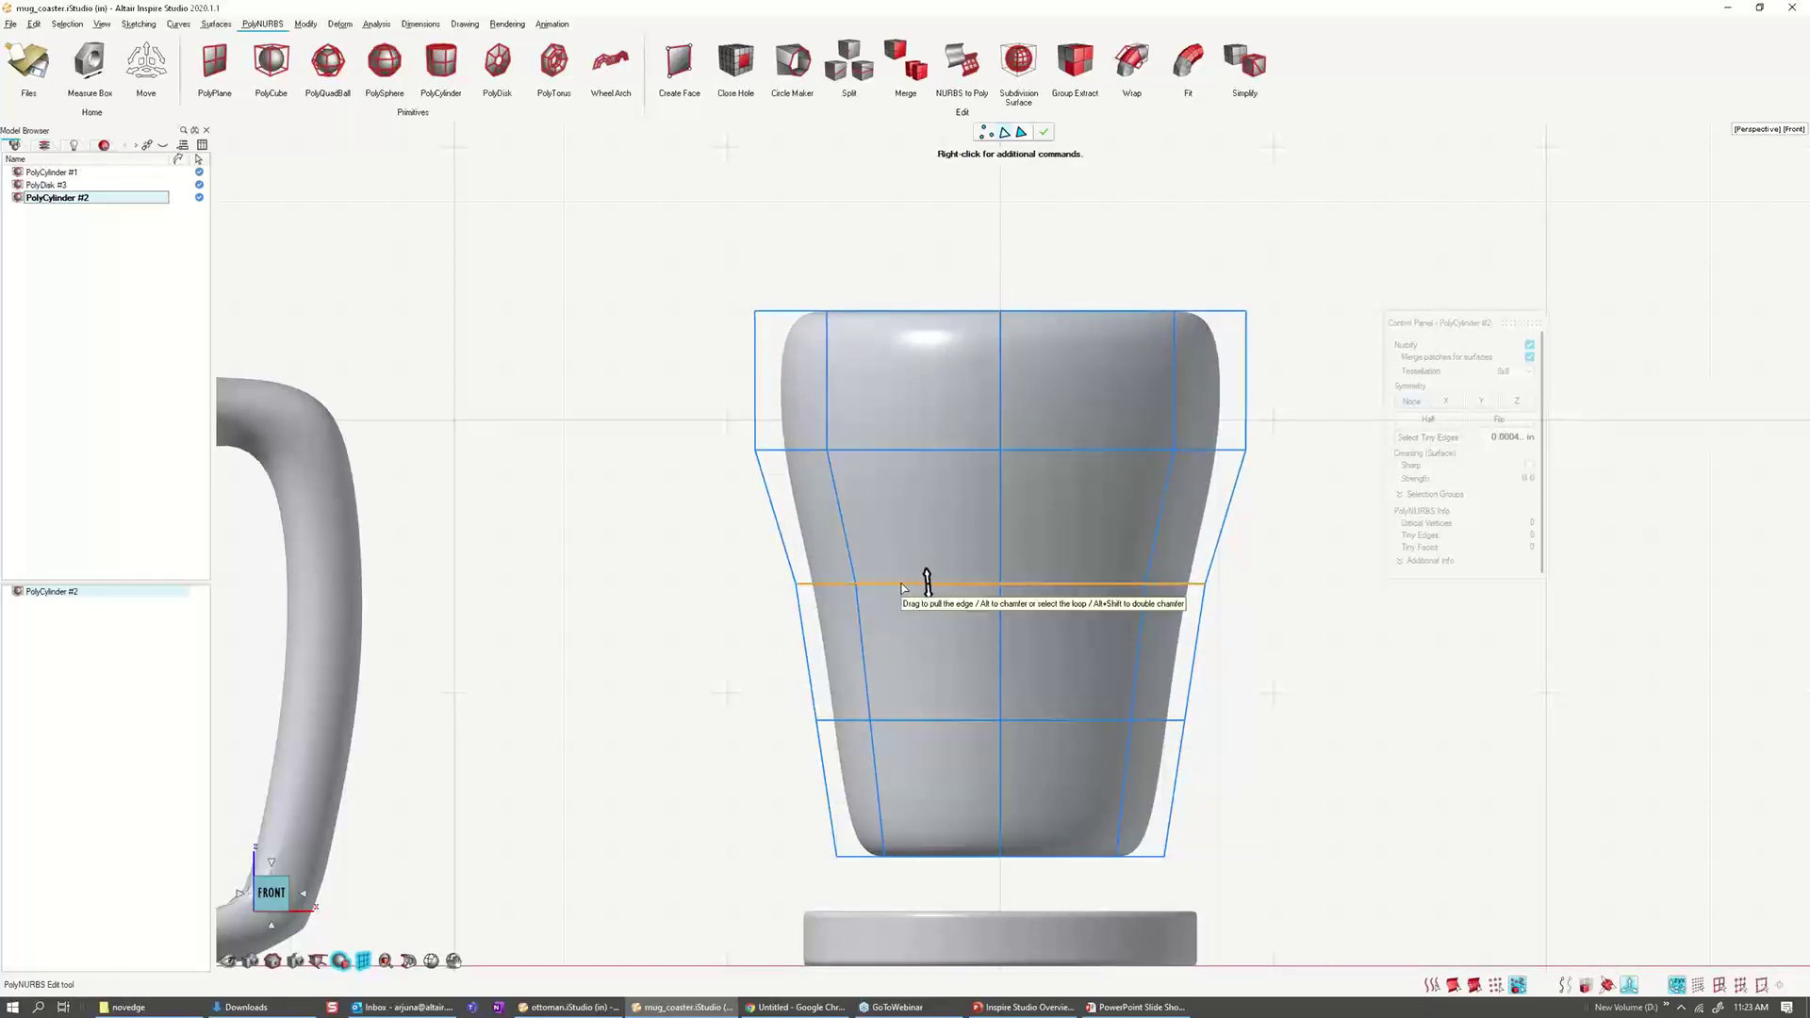
pyautogui.moveTo(901, 585); pyautogui.dragTo(759, 597)
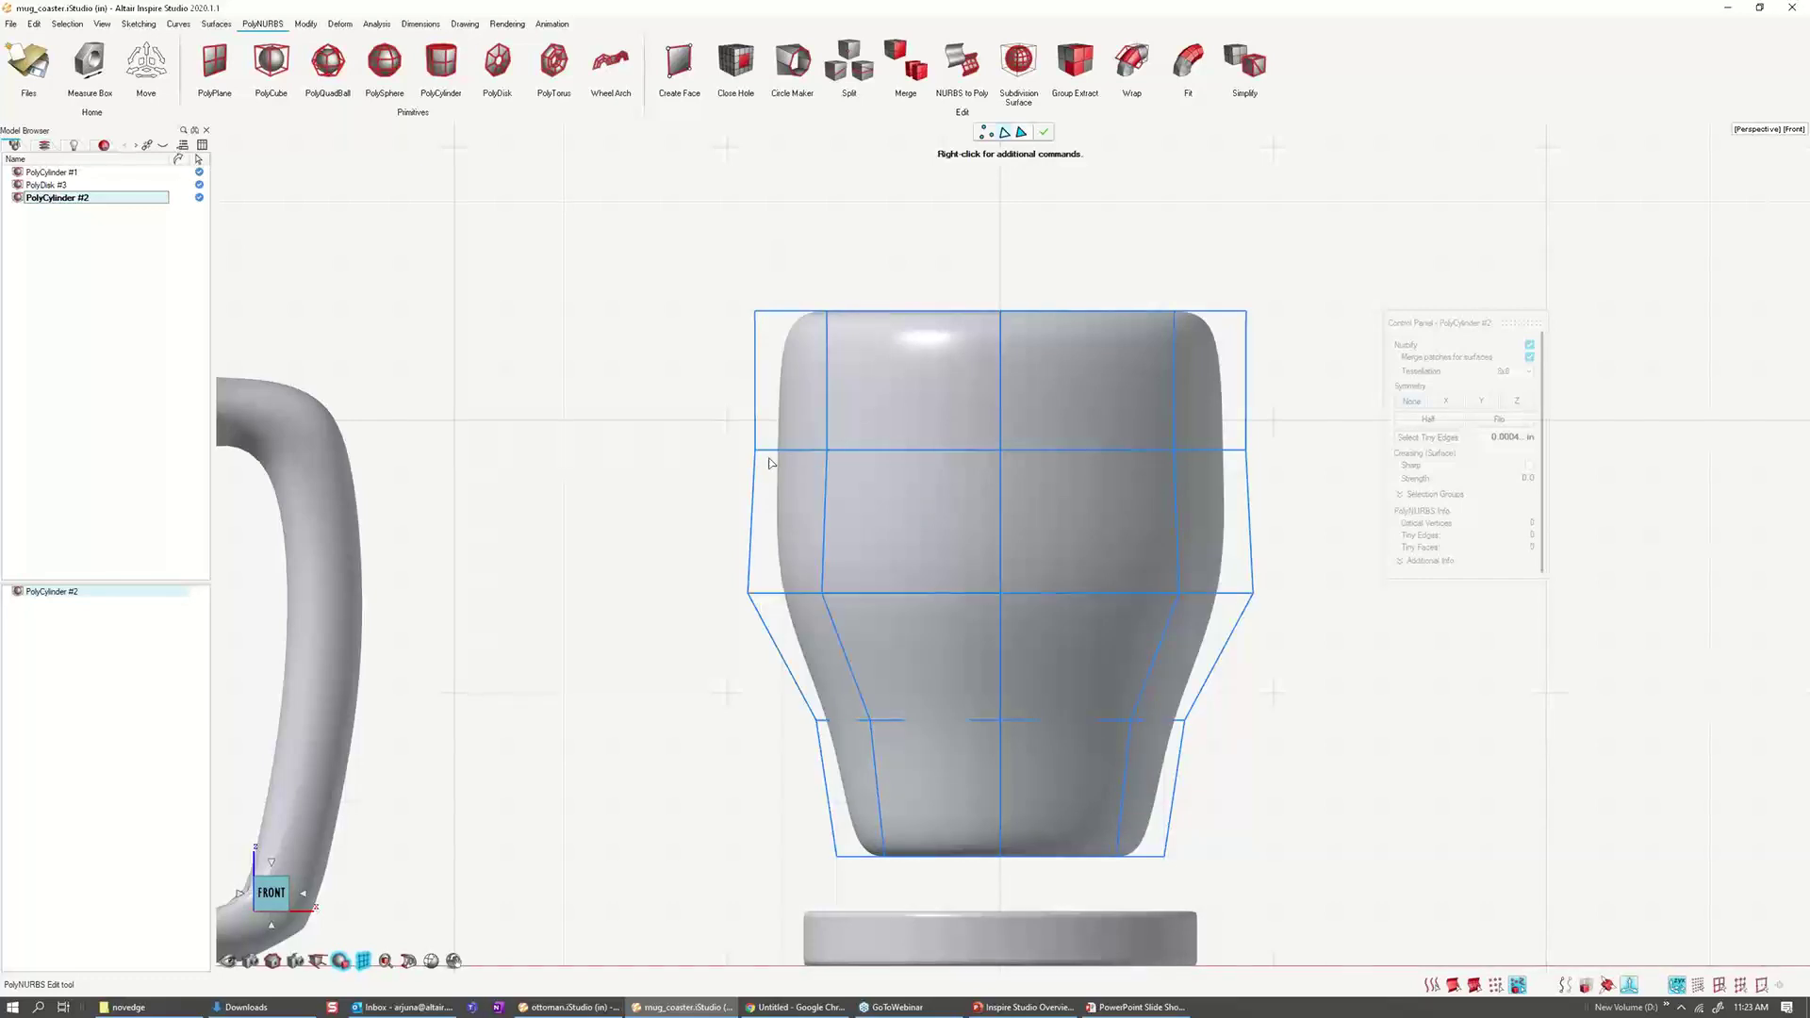
pyautogui.moveTo(768, 458); pyautogui.dragTo(752, 456)
# Step: Widen the cage's lower horizontal edge loop, just above the base, to round out the mug's lower half
pyautogui.moveTo(913, 582); pyautogui.dragTo(841, 410, button='middle')
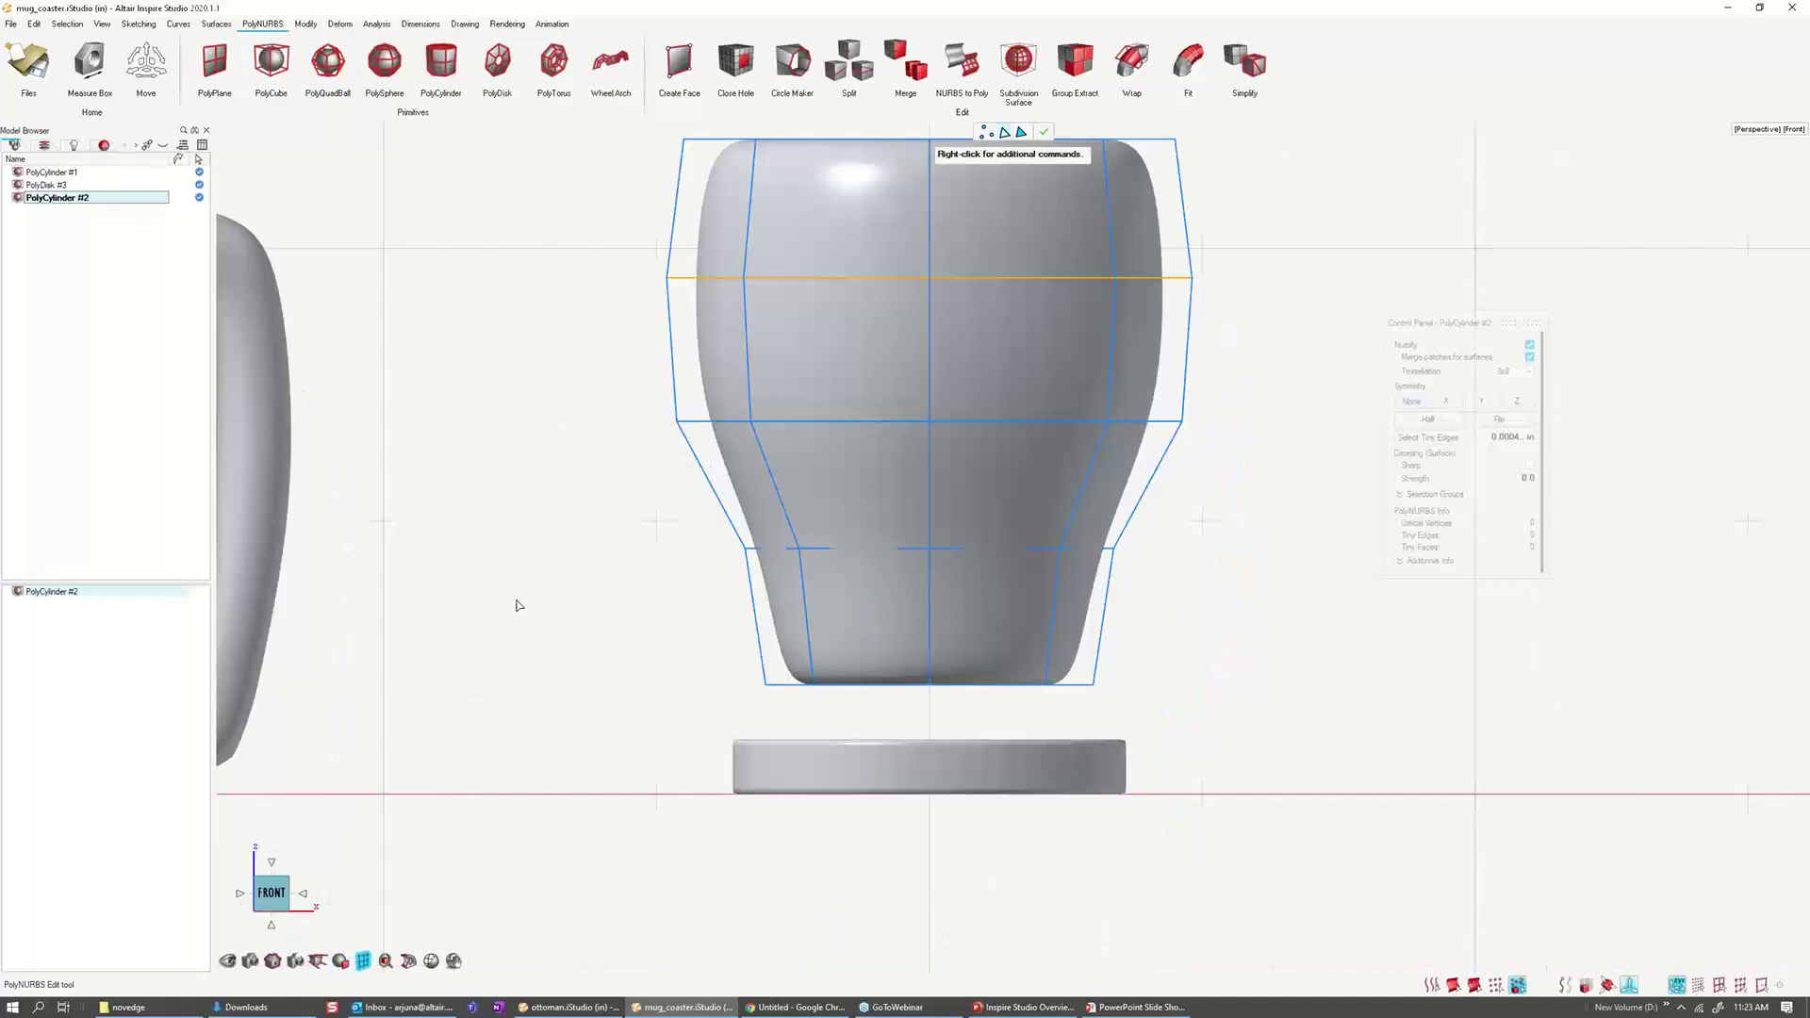
pyautogui.click(563, 563)
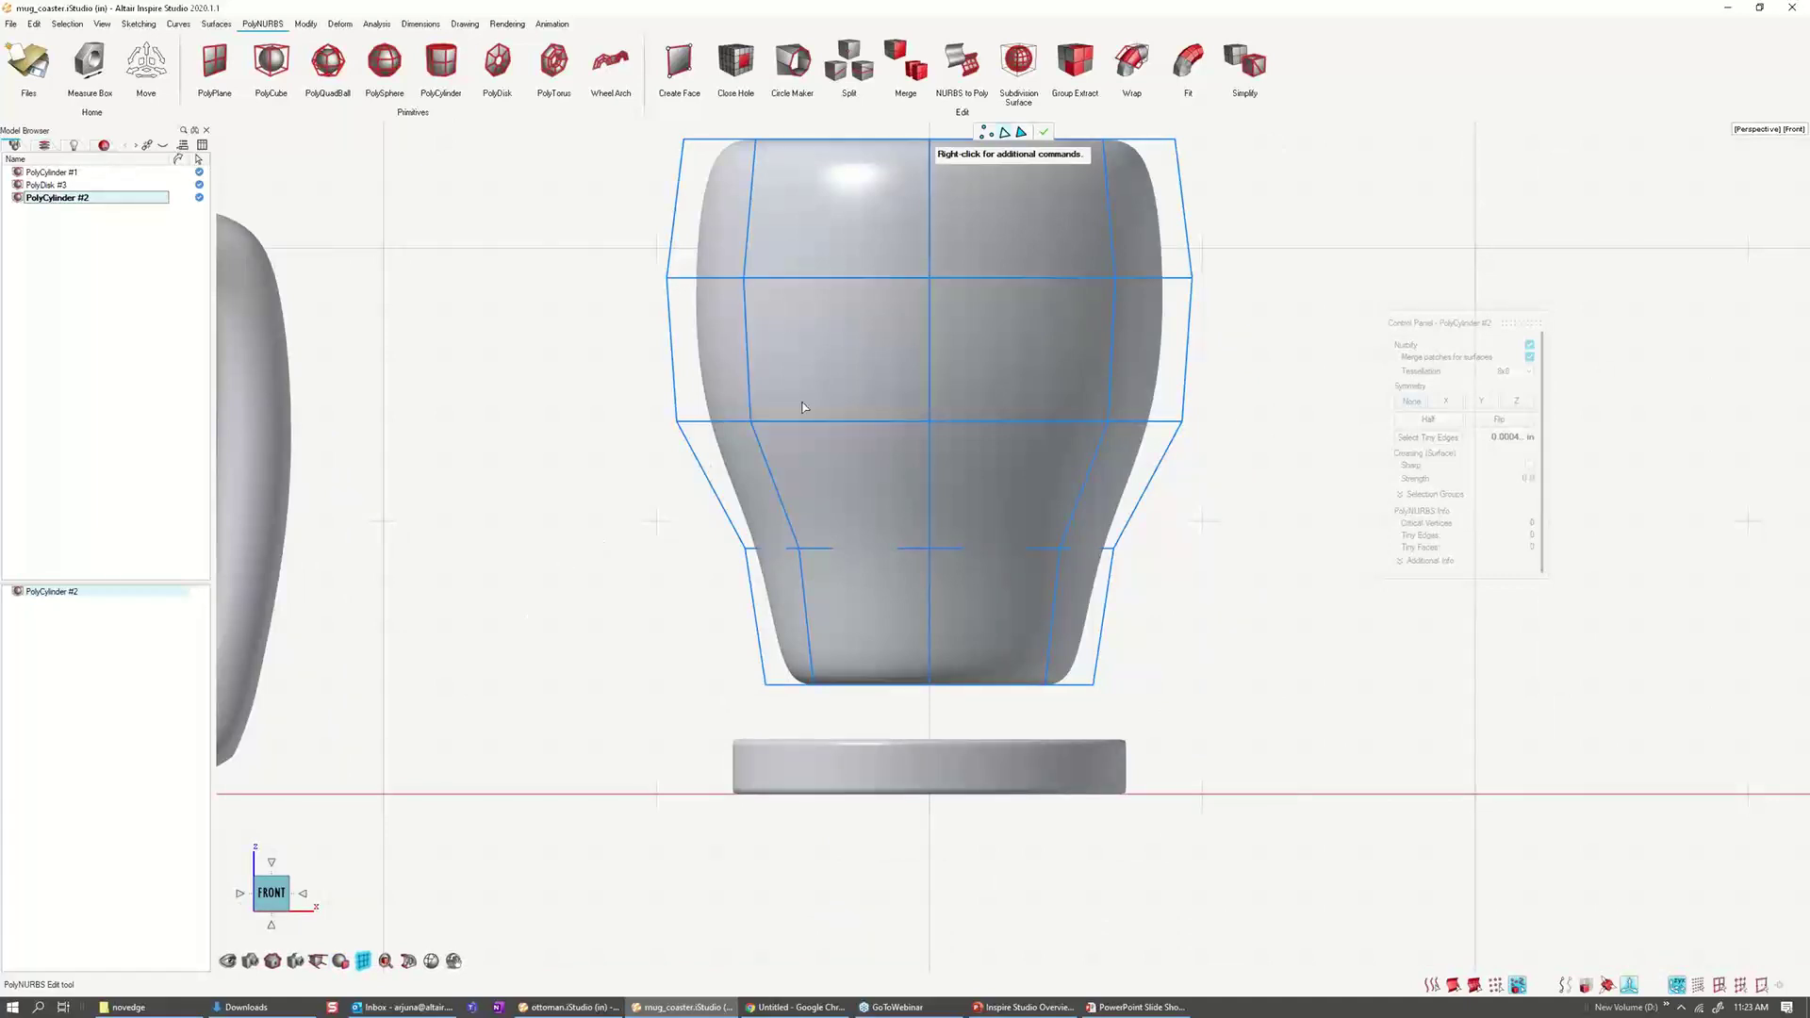
pyautogui.doubleClick(850, 551)
pyautogui.moveTo(757, 550); pyautogui.dragTo(725, 550)
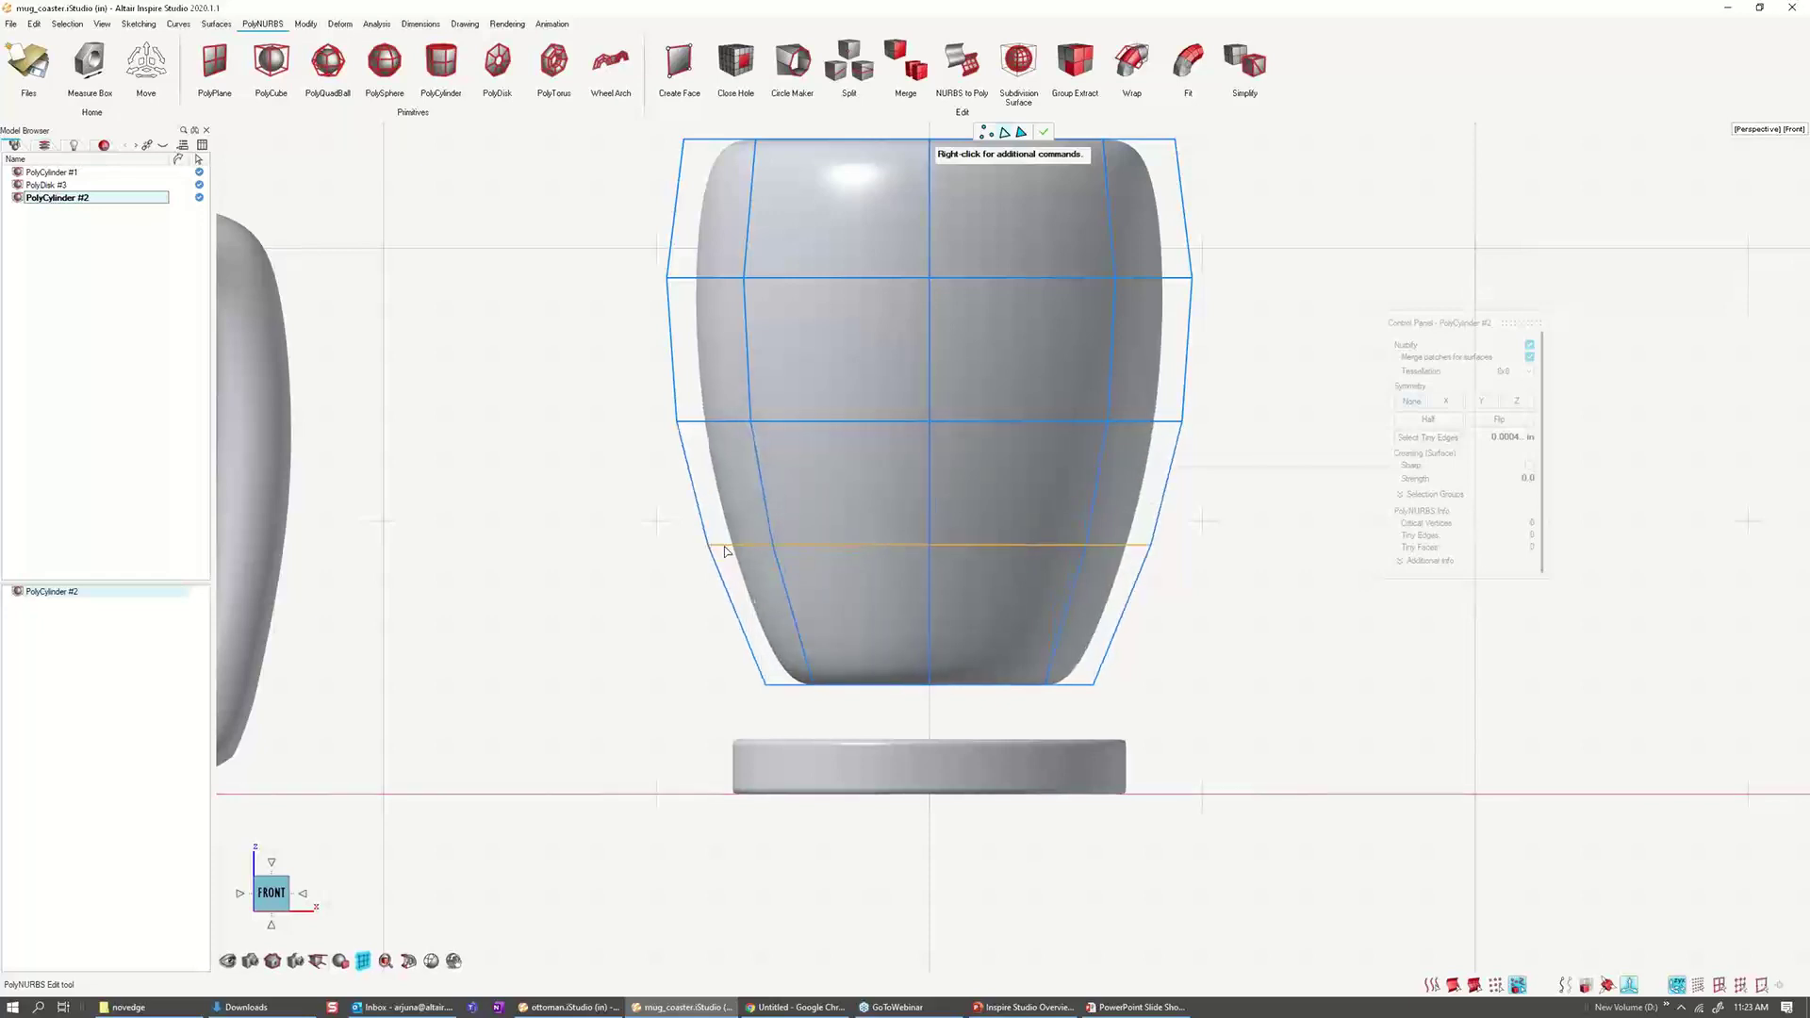
pyautogui.scroll(-3, 983, 593)
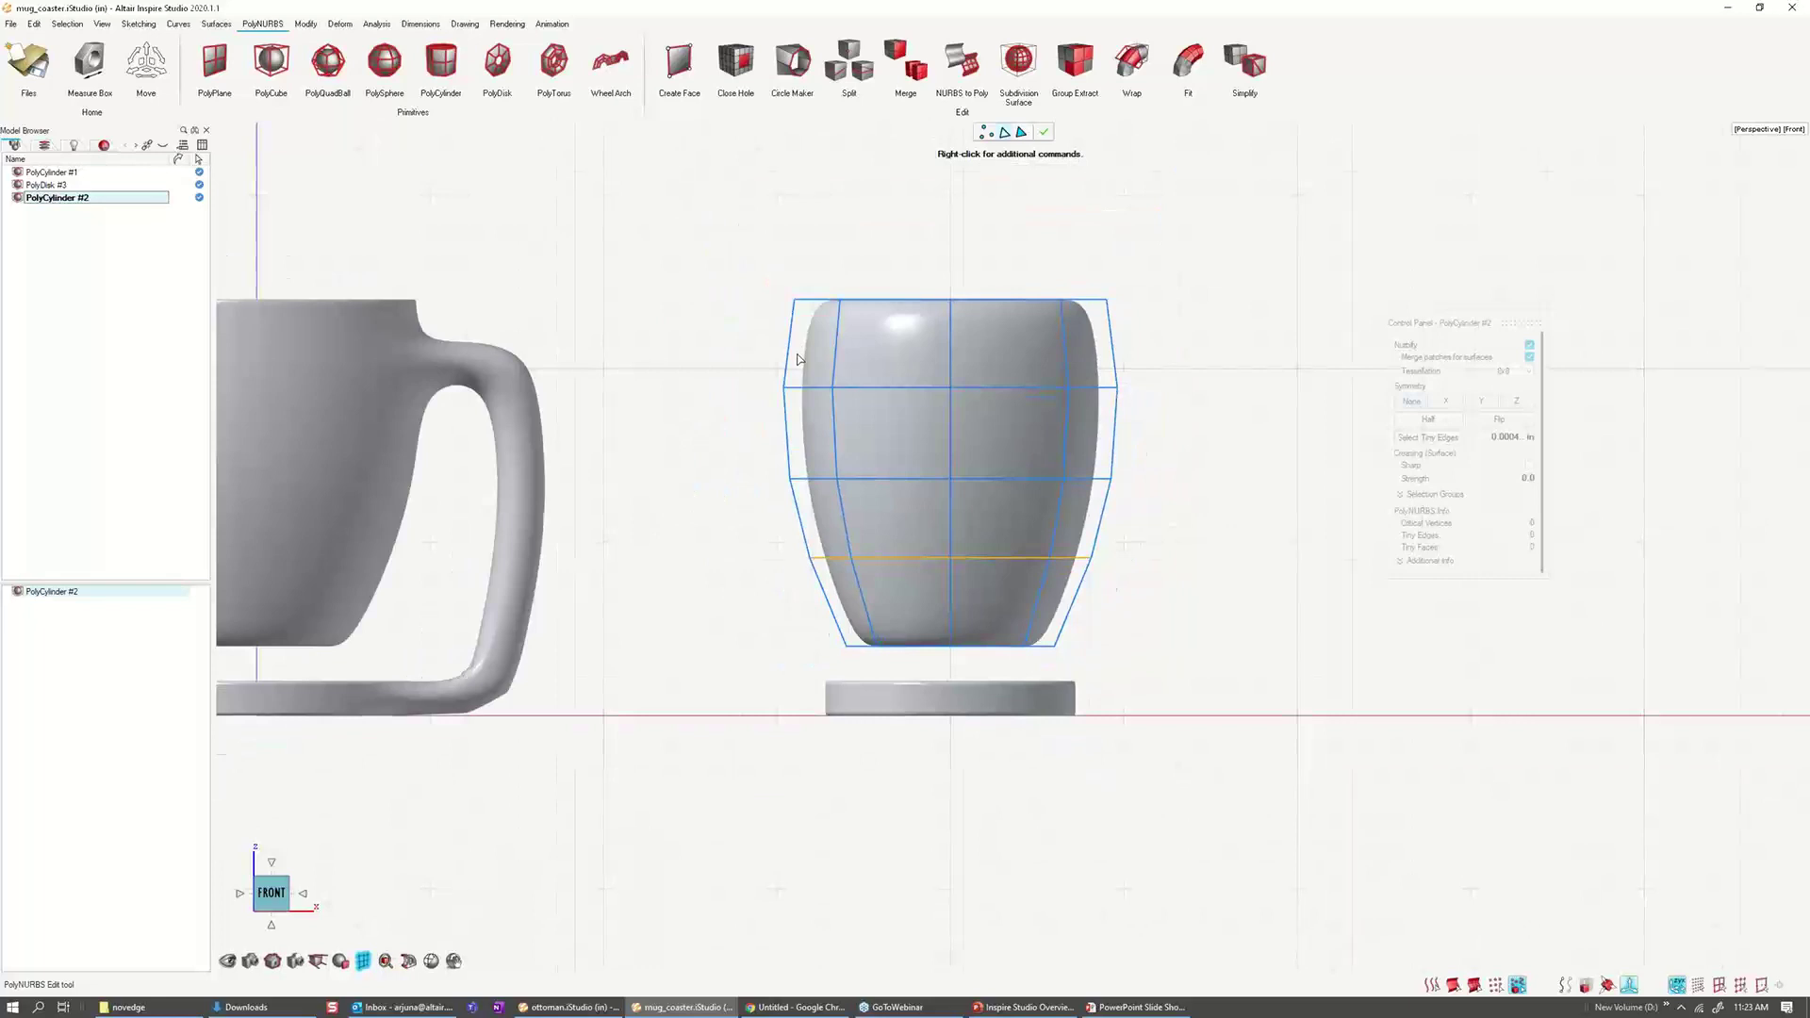
# Step: Select the edge loop around the cylinder's top rim, widen it slightly in the front view, and finish the cage edit
pyautogui.scroll(2, 799, 360)
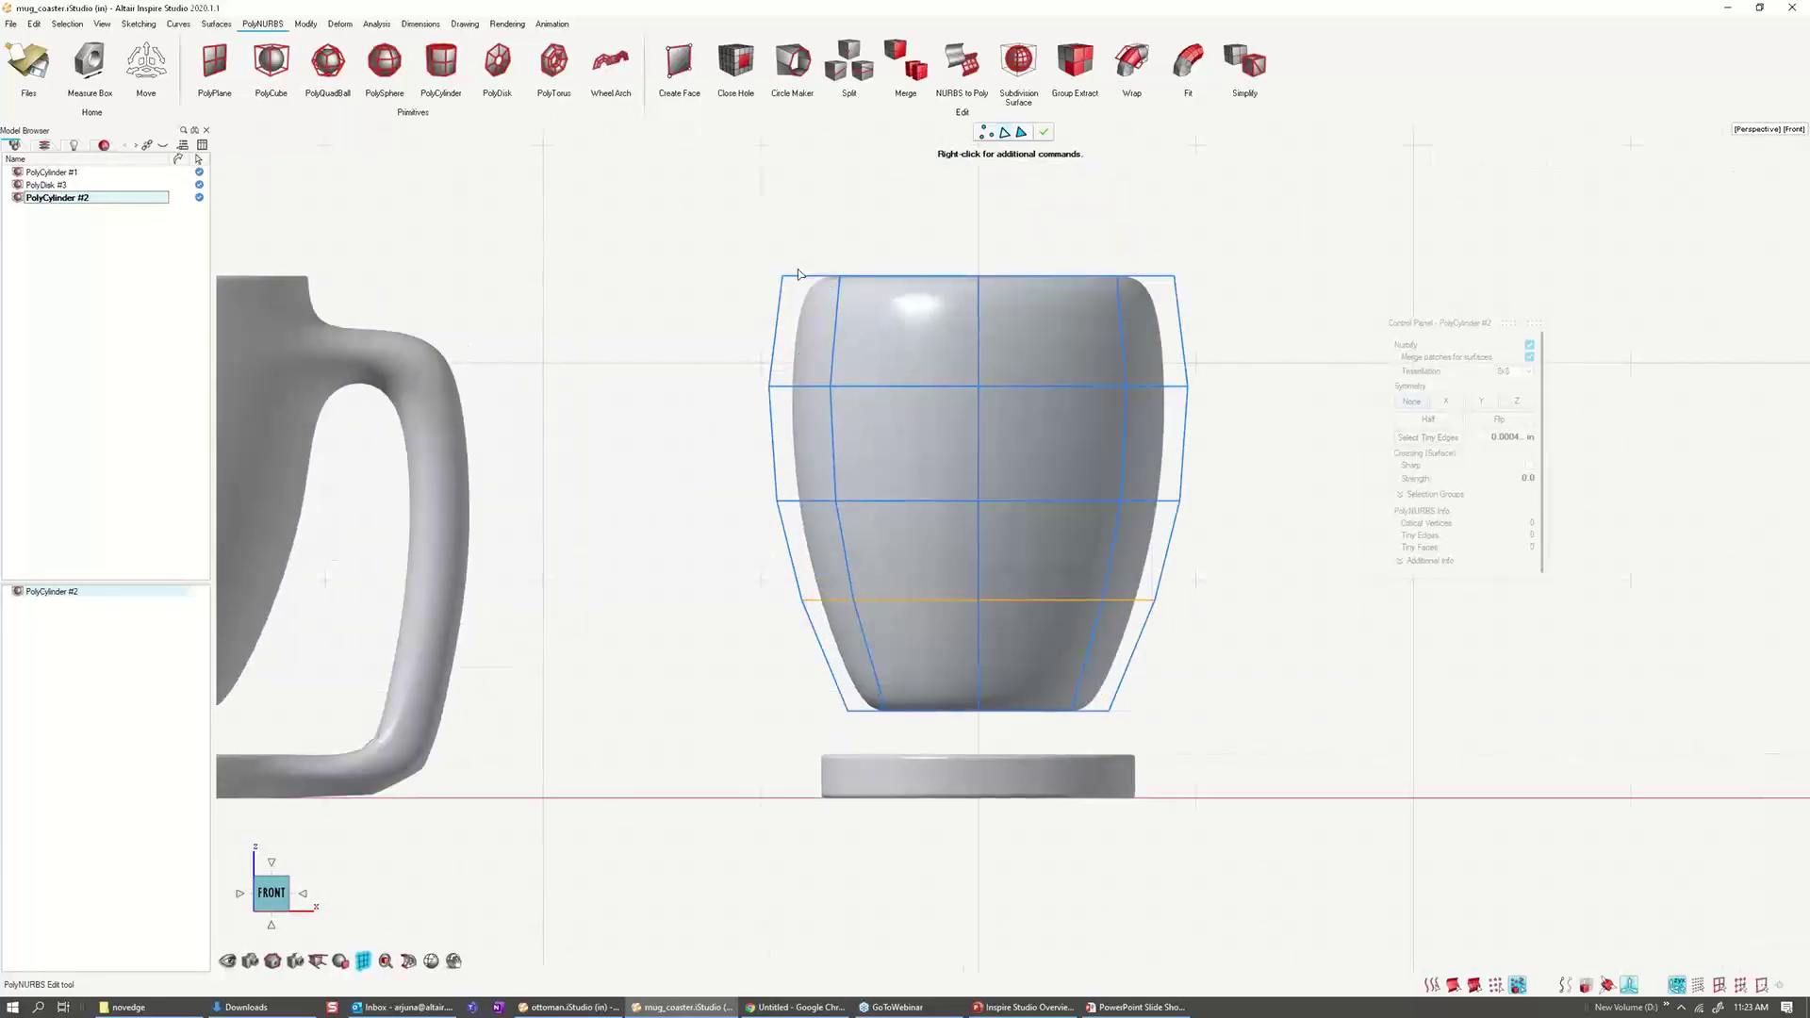
pyautogui.moveTo(861, 235)
pyautogui.mouseDown(button='middle')
pyautogui.moveTo(835, 309)
pyautogui.moveTo(839, 236)
pyautogui.mouseUp(button='middle')
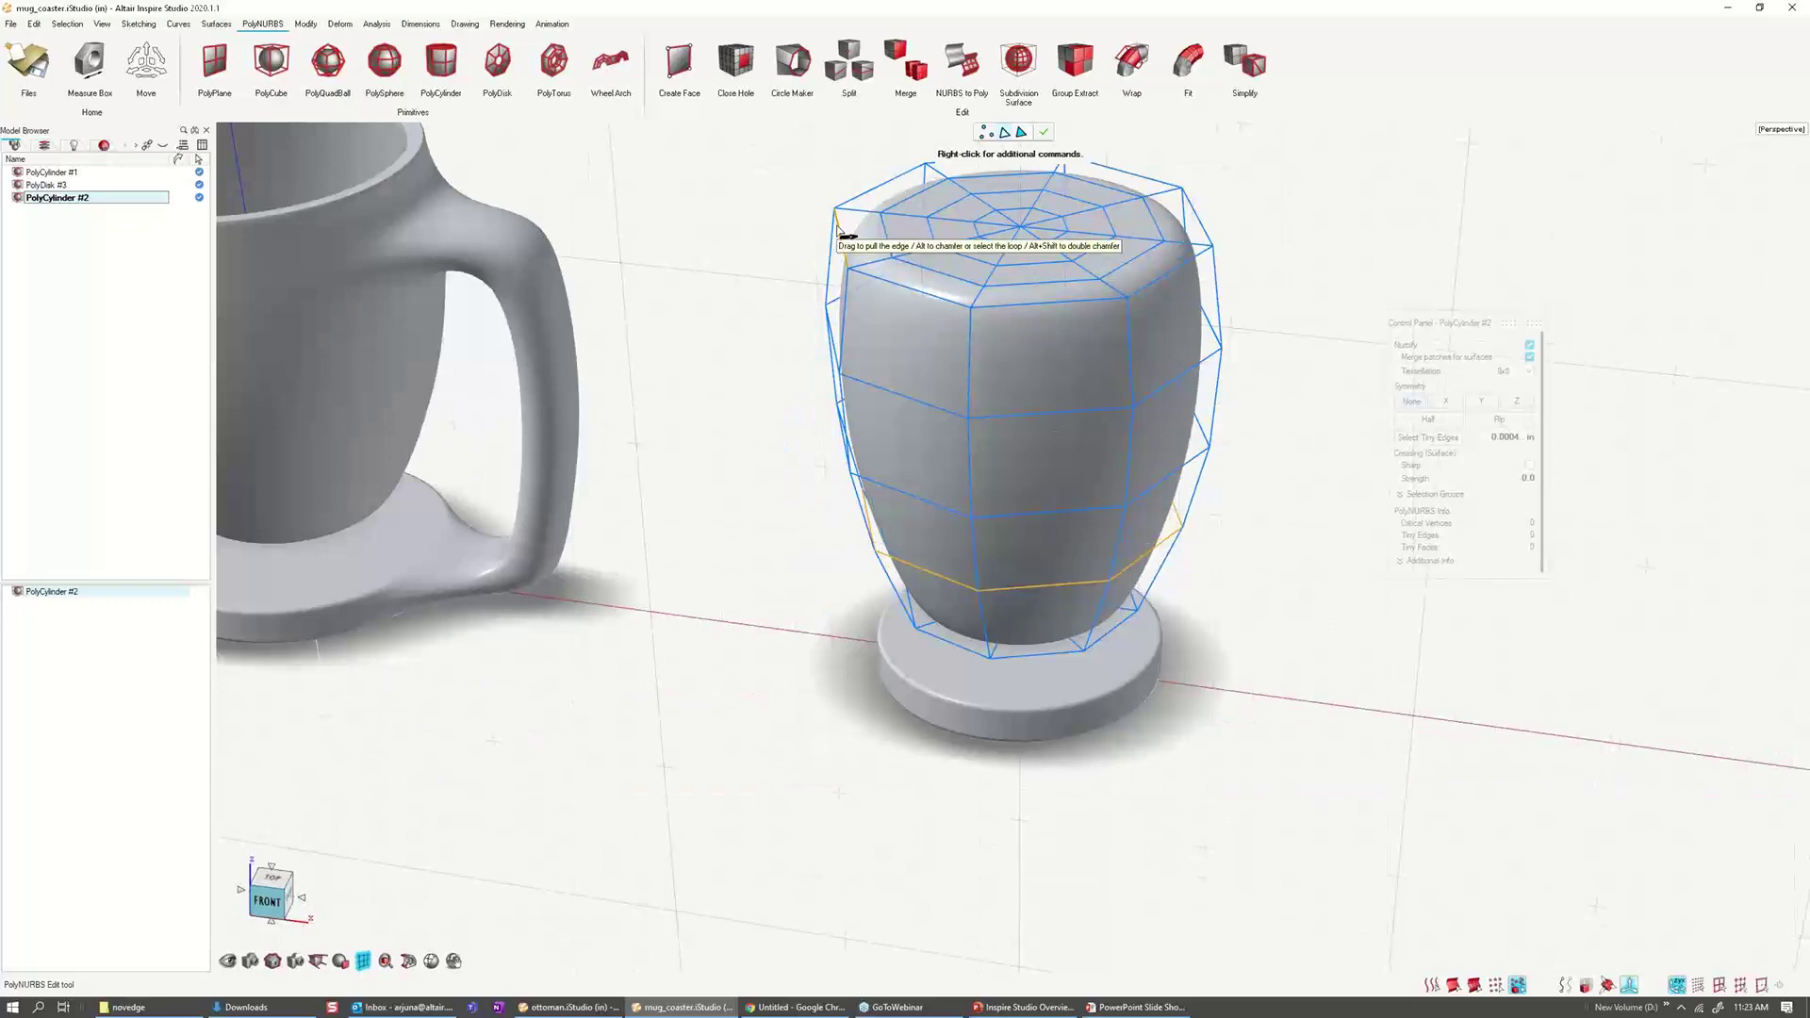
pyautogui.keyDown('alt'); pyautogui.click(840, 228); pyautogui.keyUp('alt')
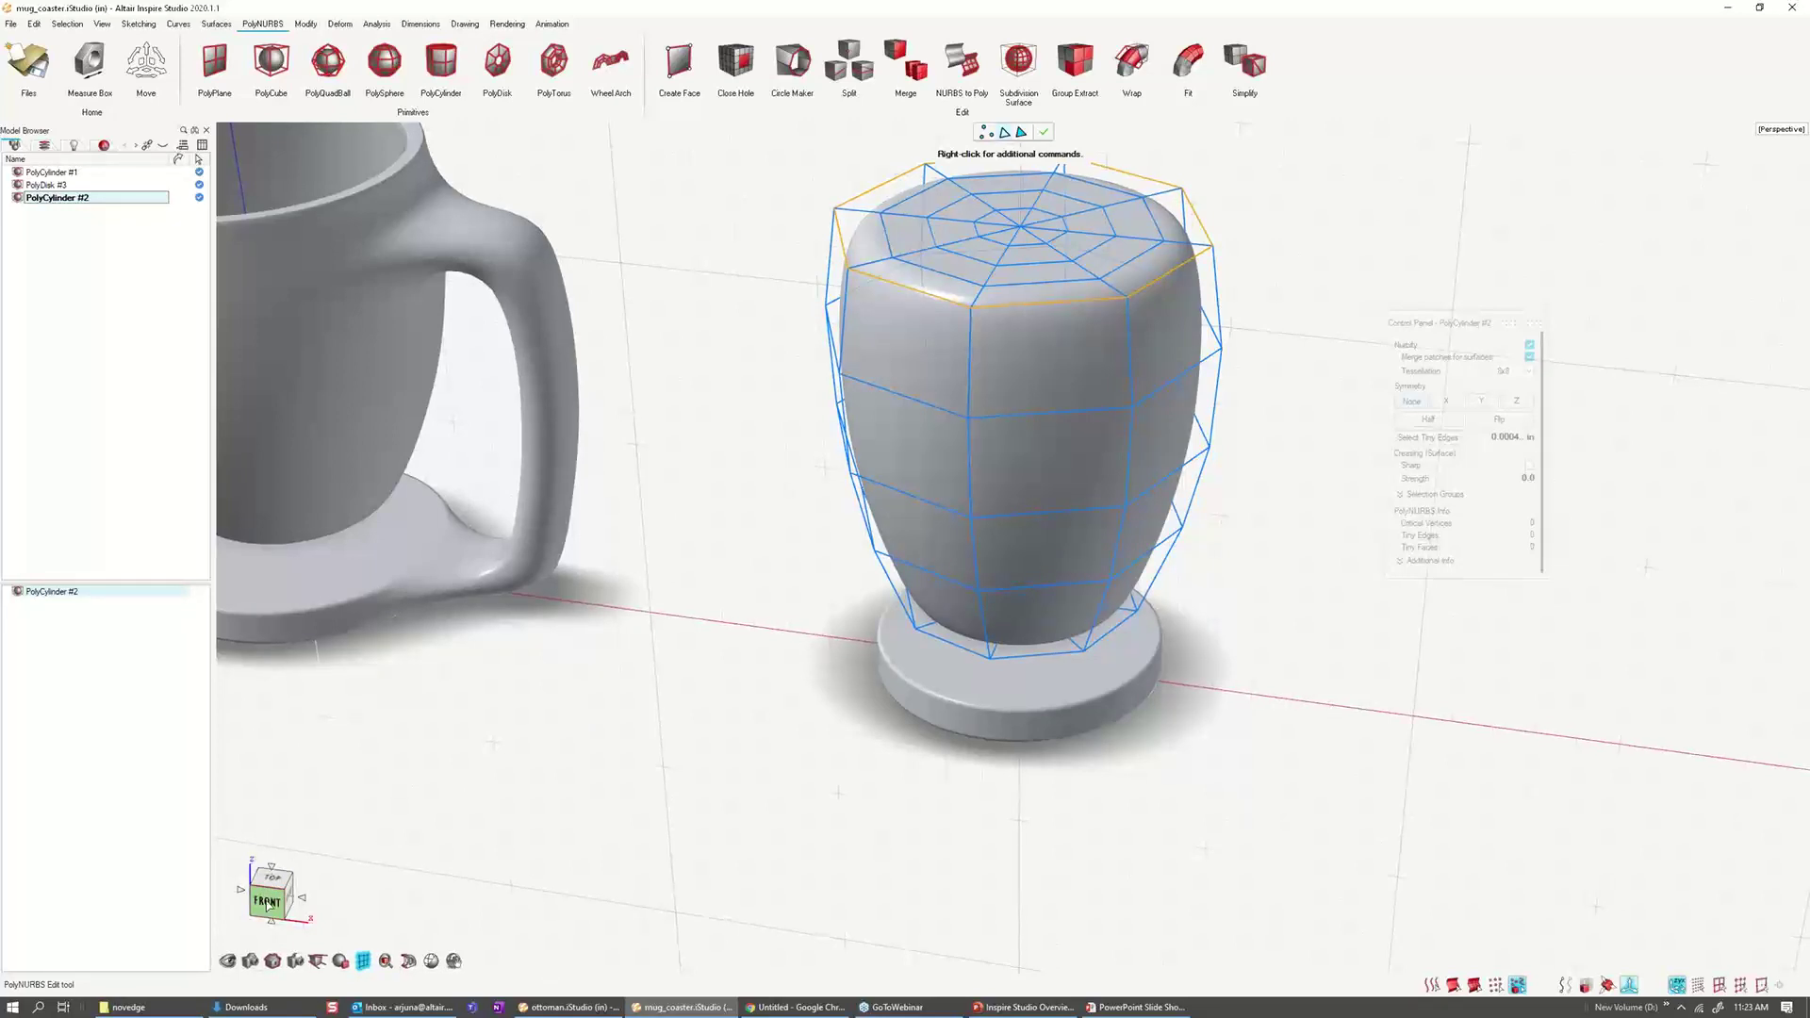
pyautogui.click(266, 903)
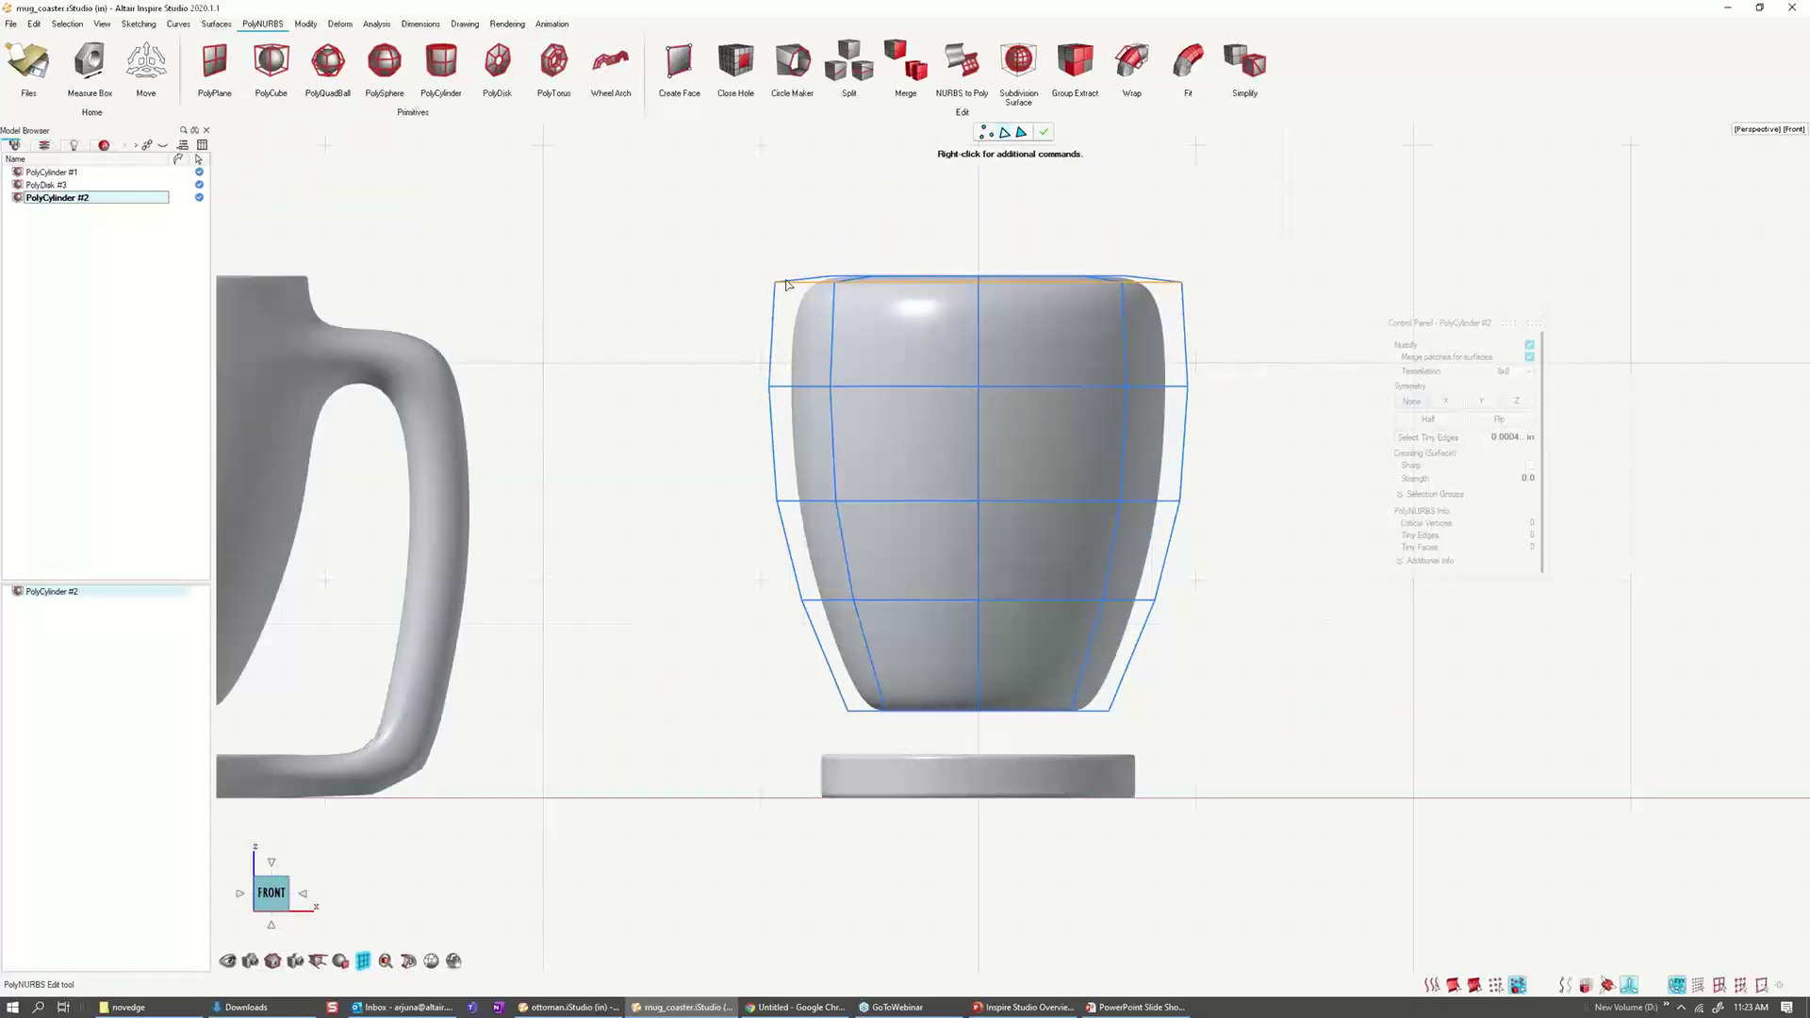
pyautogui.moveTo(774, 272)
pyautogui.mouseDown()
pyautogui.moveTo(782, 333)
pyautogui.moveTo(780, 279)
pyautogui.mouseUp()
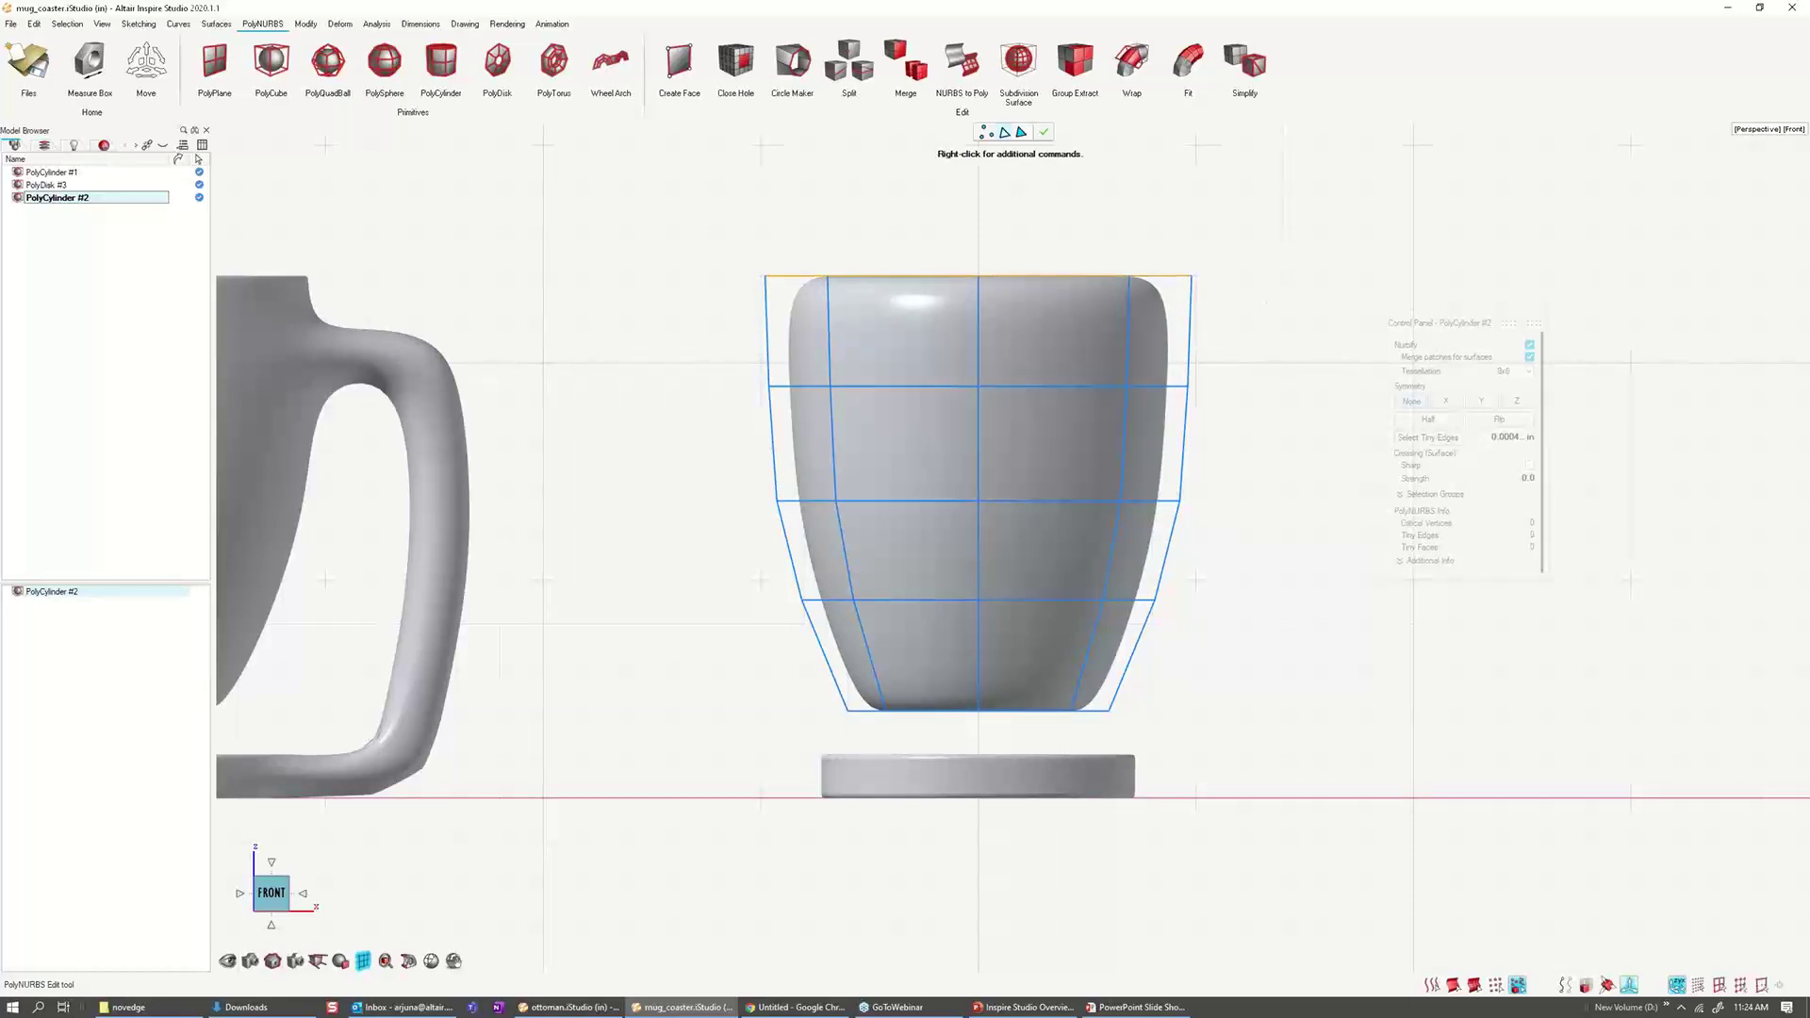
pyautogui.rightClick(1266, 296)
pyautogui.rightClick(1266, 296)
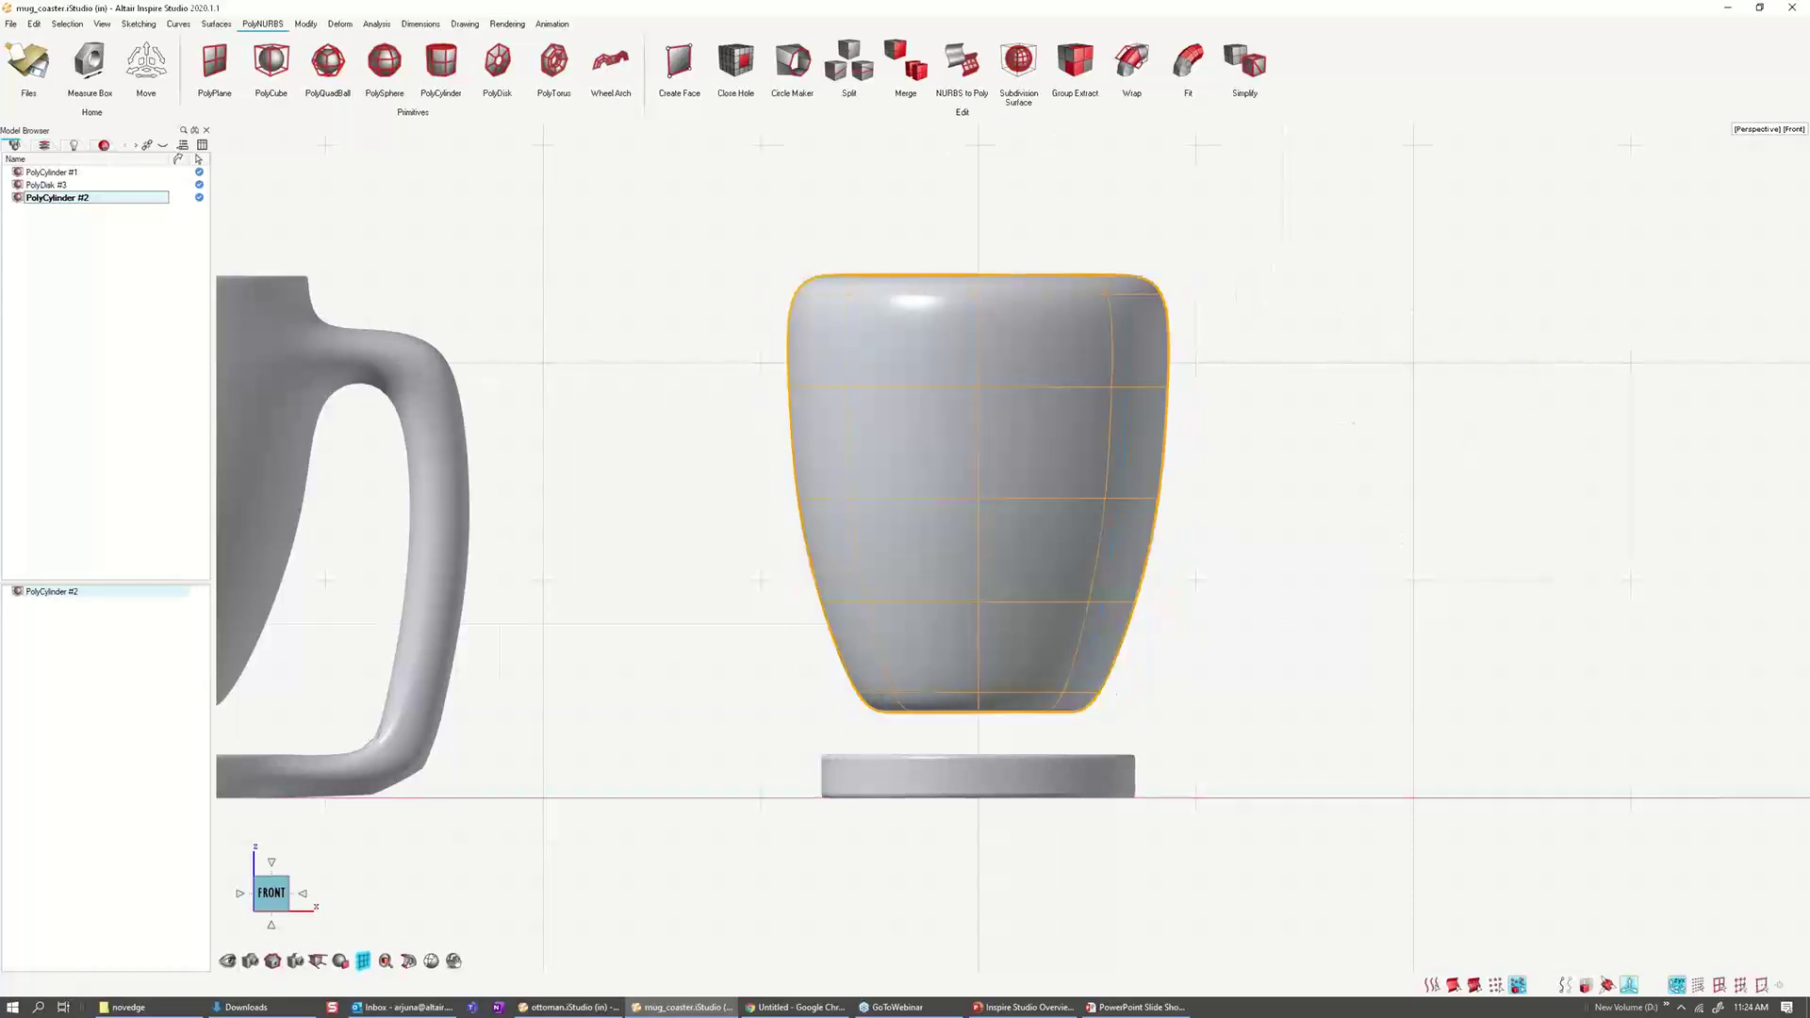
# Step: Turn off Nurbify for the cylinder to display its faceted cage and bring its top cap into close view
pyautogui.moveTo(1266, 296); pyautogui.dragTo(1201, 323, button='middle')
pyautogui.scroll(-3, 1201, 324)
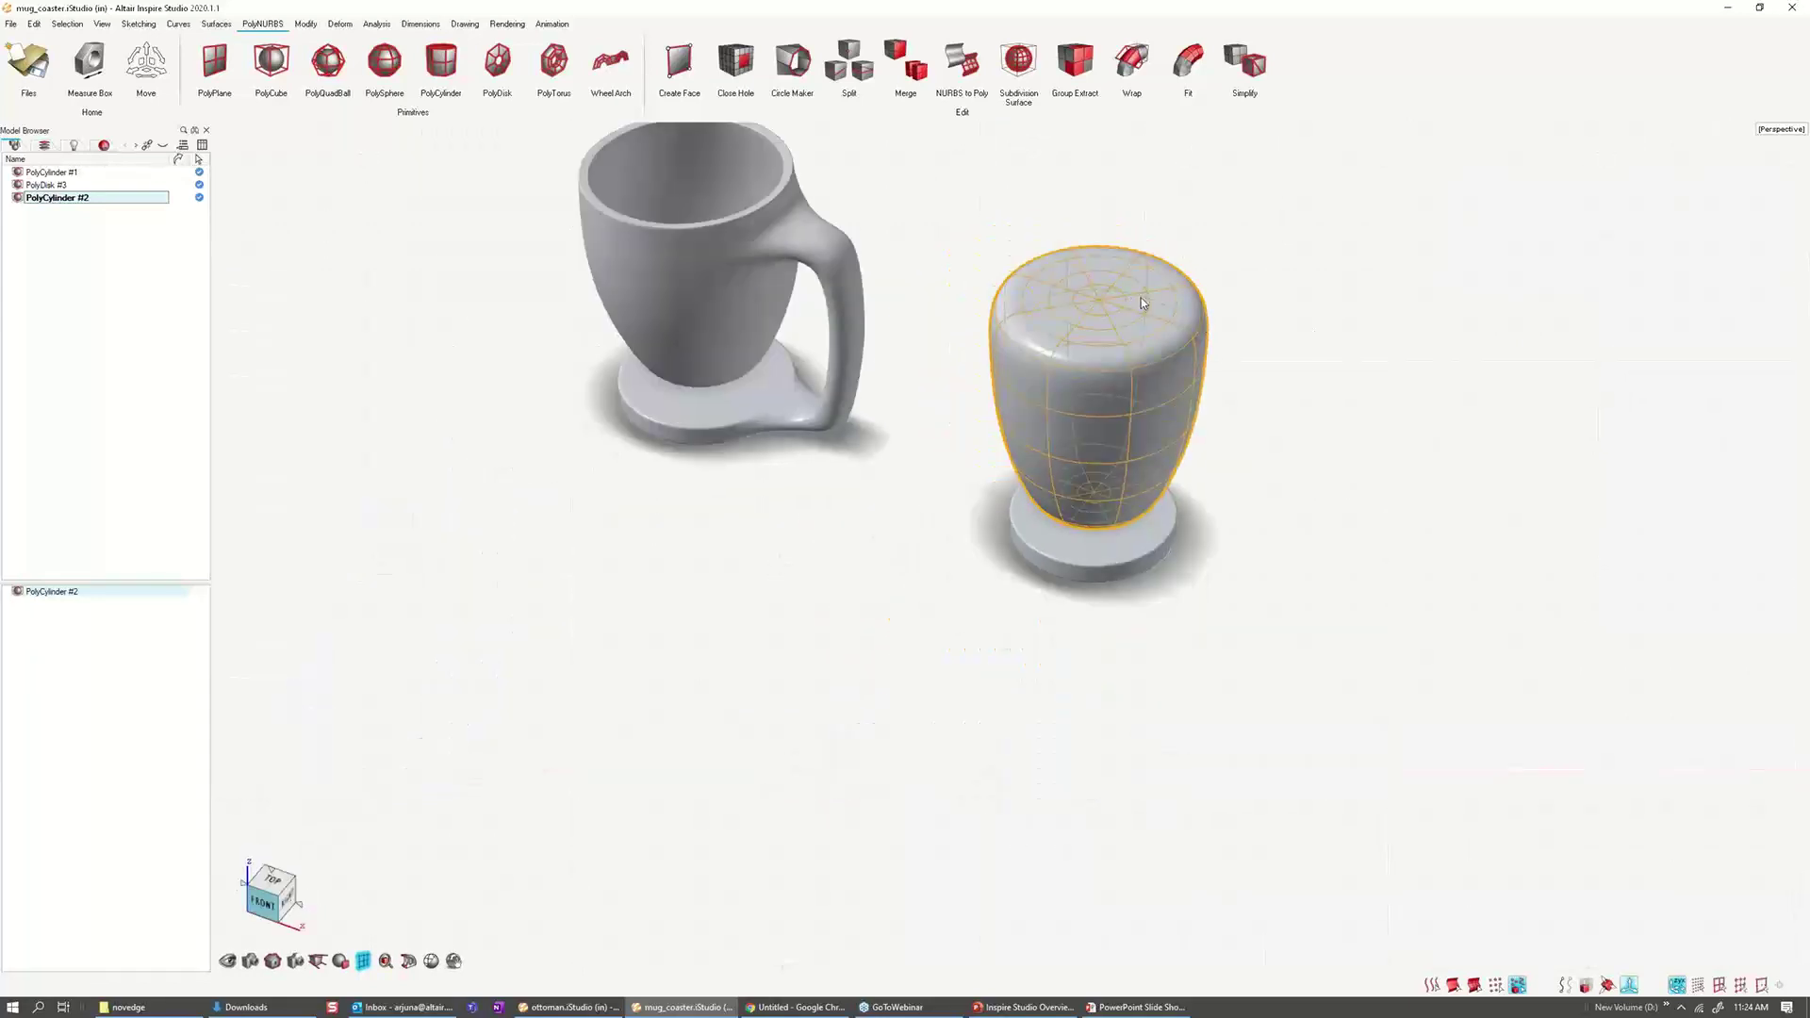
pyautogui.scroll(3, 1141, 297)
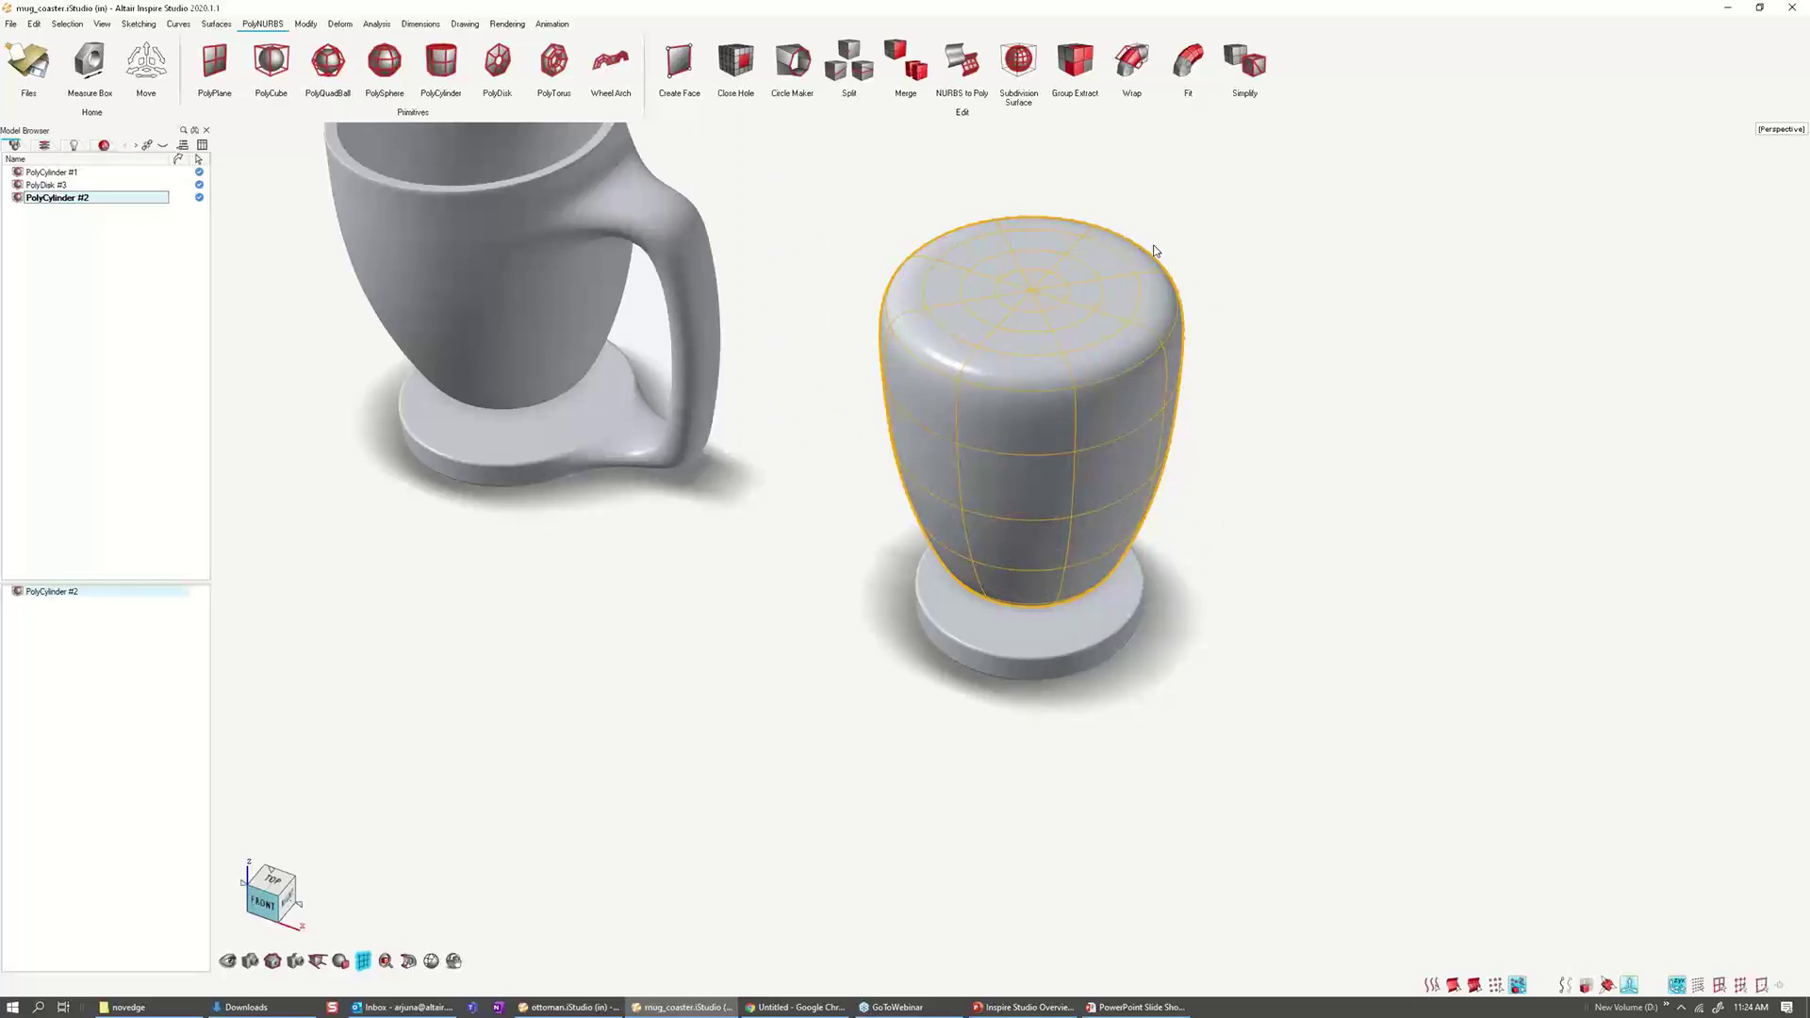
pyautogui.press('n')
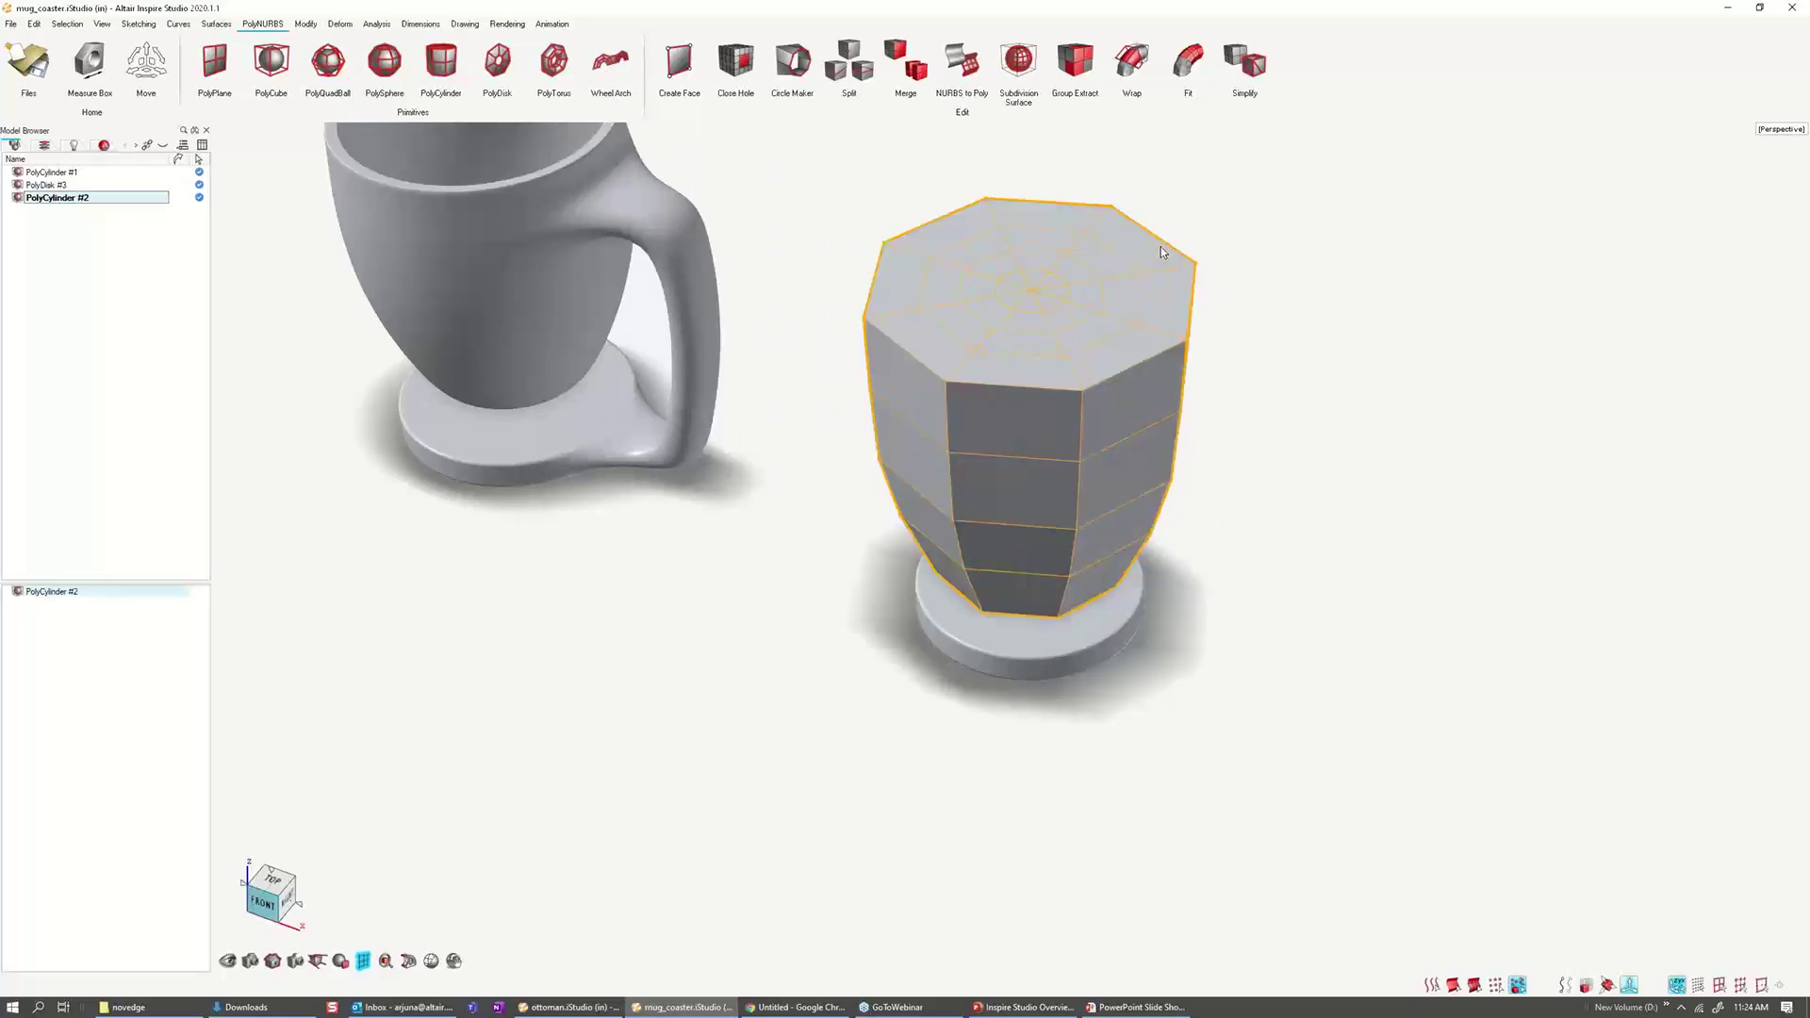
pyautogui.click(1350, 320)
pyautogui.click(1066, 308)
pyautogui.scroll(3, 1063, 304)
pyautogui.moveTo(1055, 304); pyautogui.dragTo(965, 388, button='right')
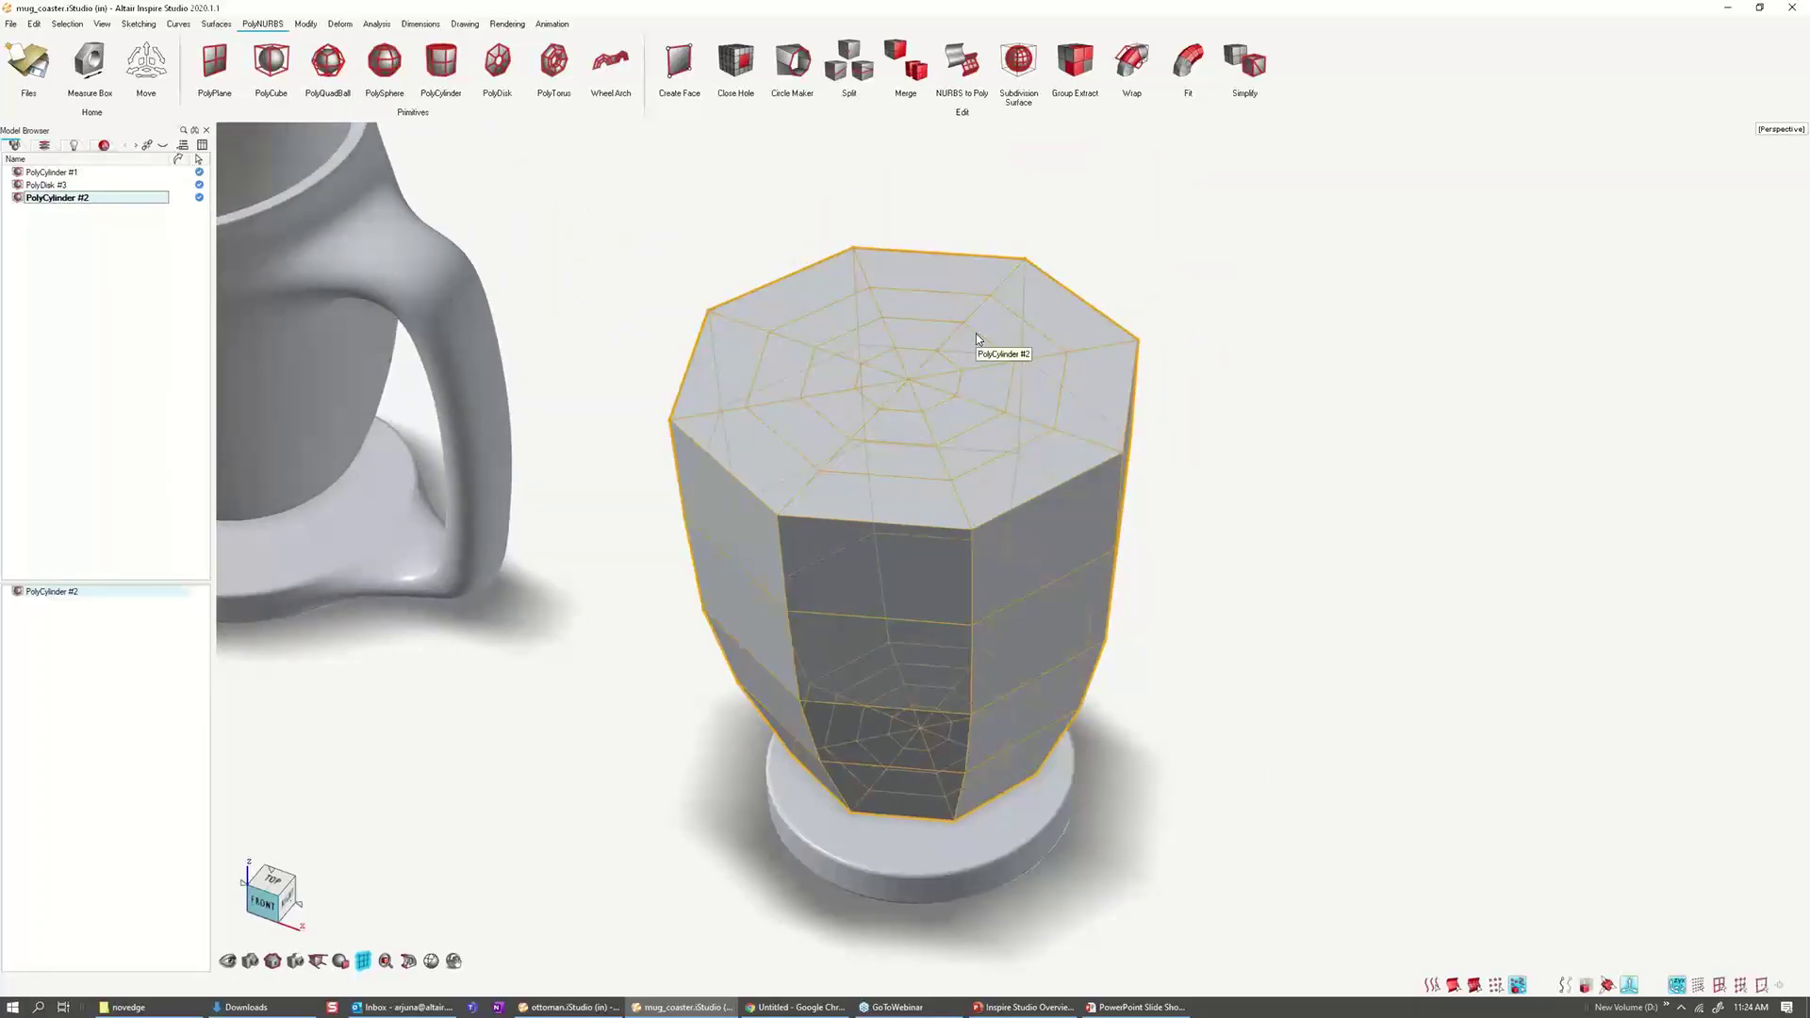
# Step: Open the cylinder for face editing and enable Advanced Selection for picking whole face loops
pyautogui.doubleClick(879, 293)
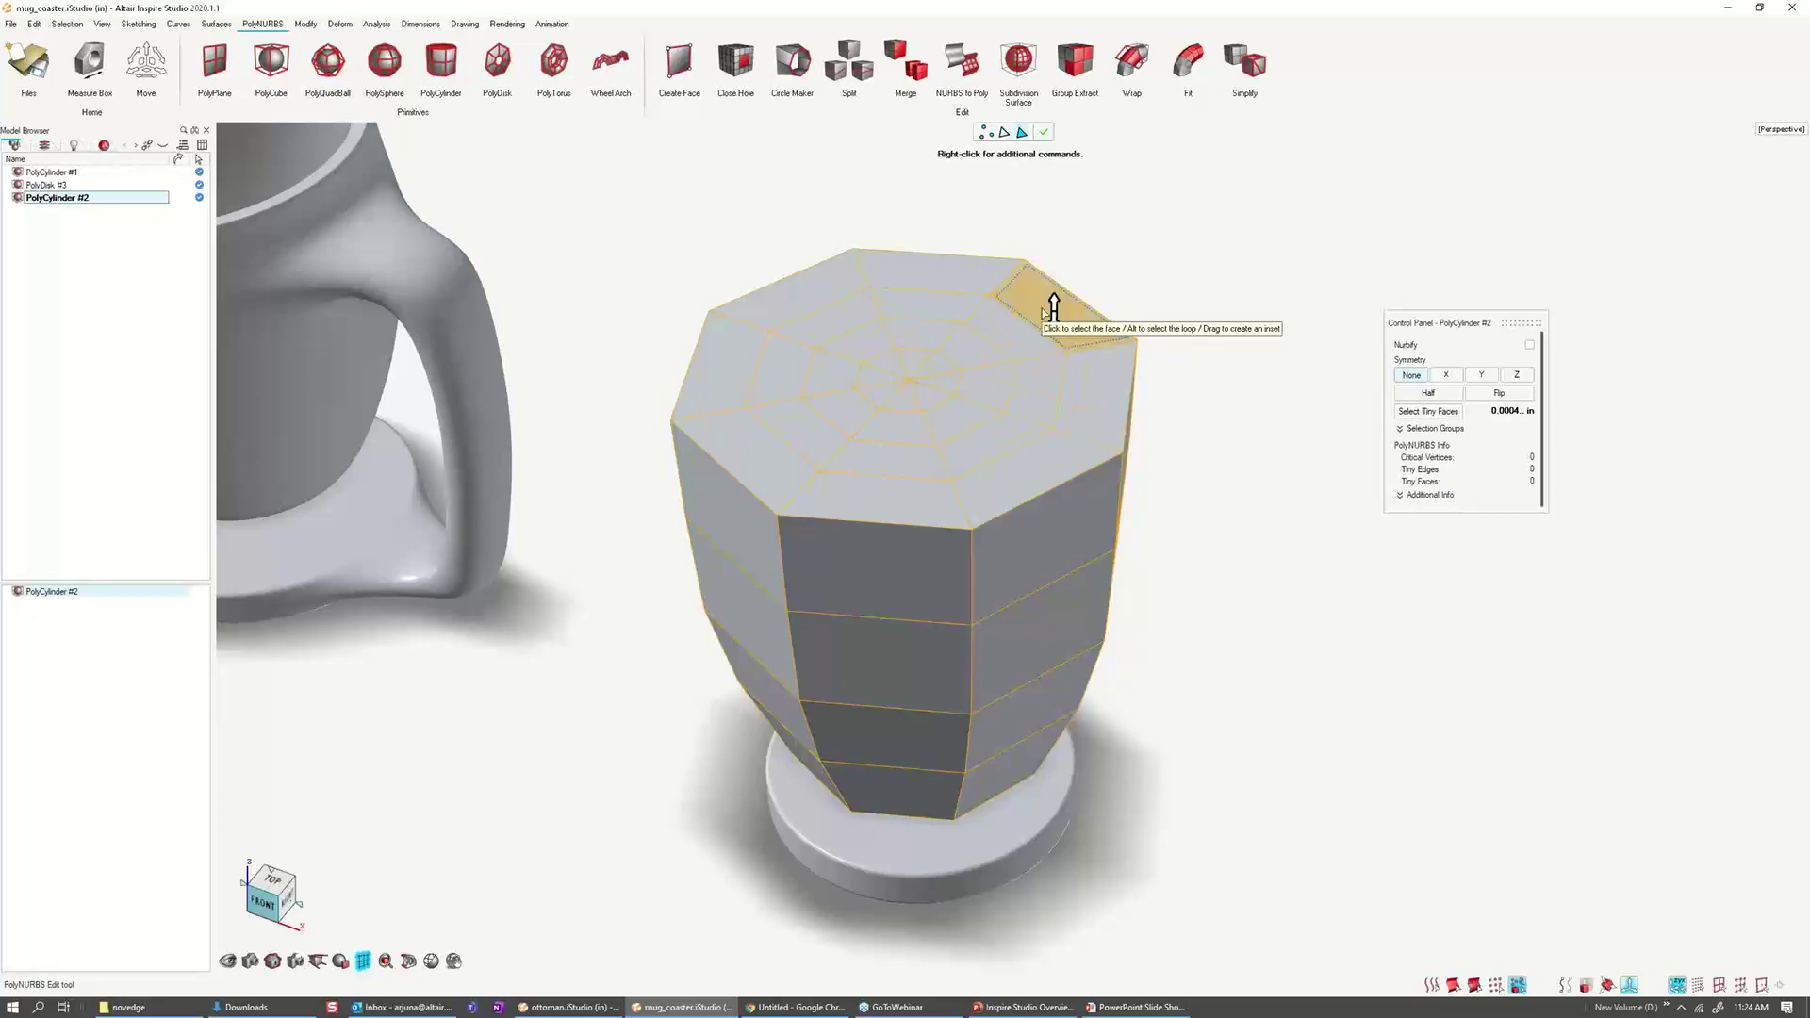
pyautogui.scroll(2, 1053, 307)
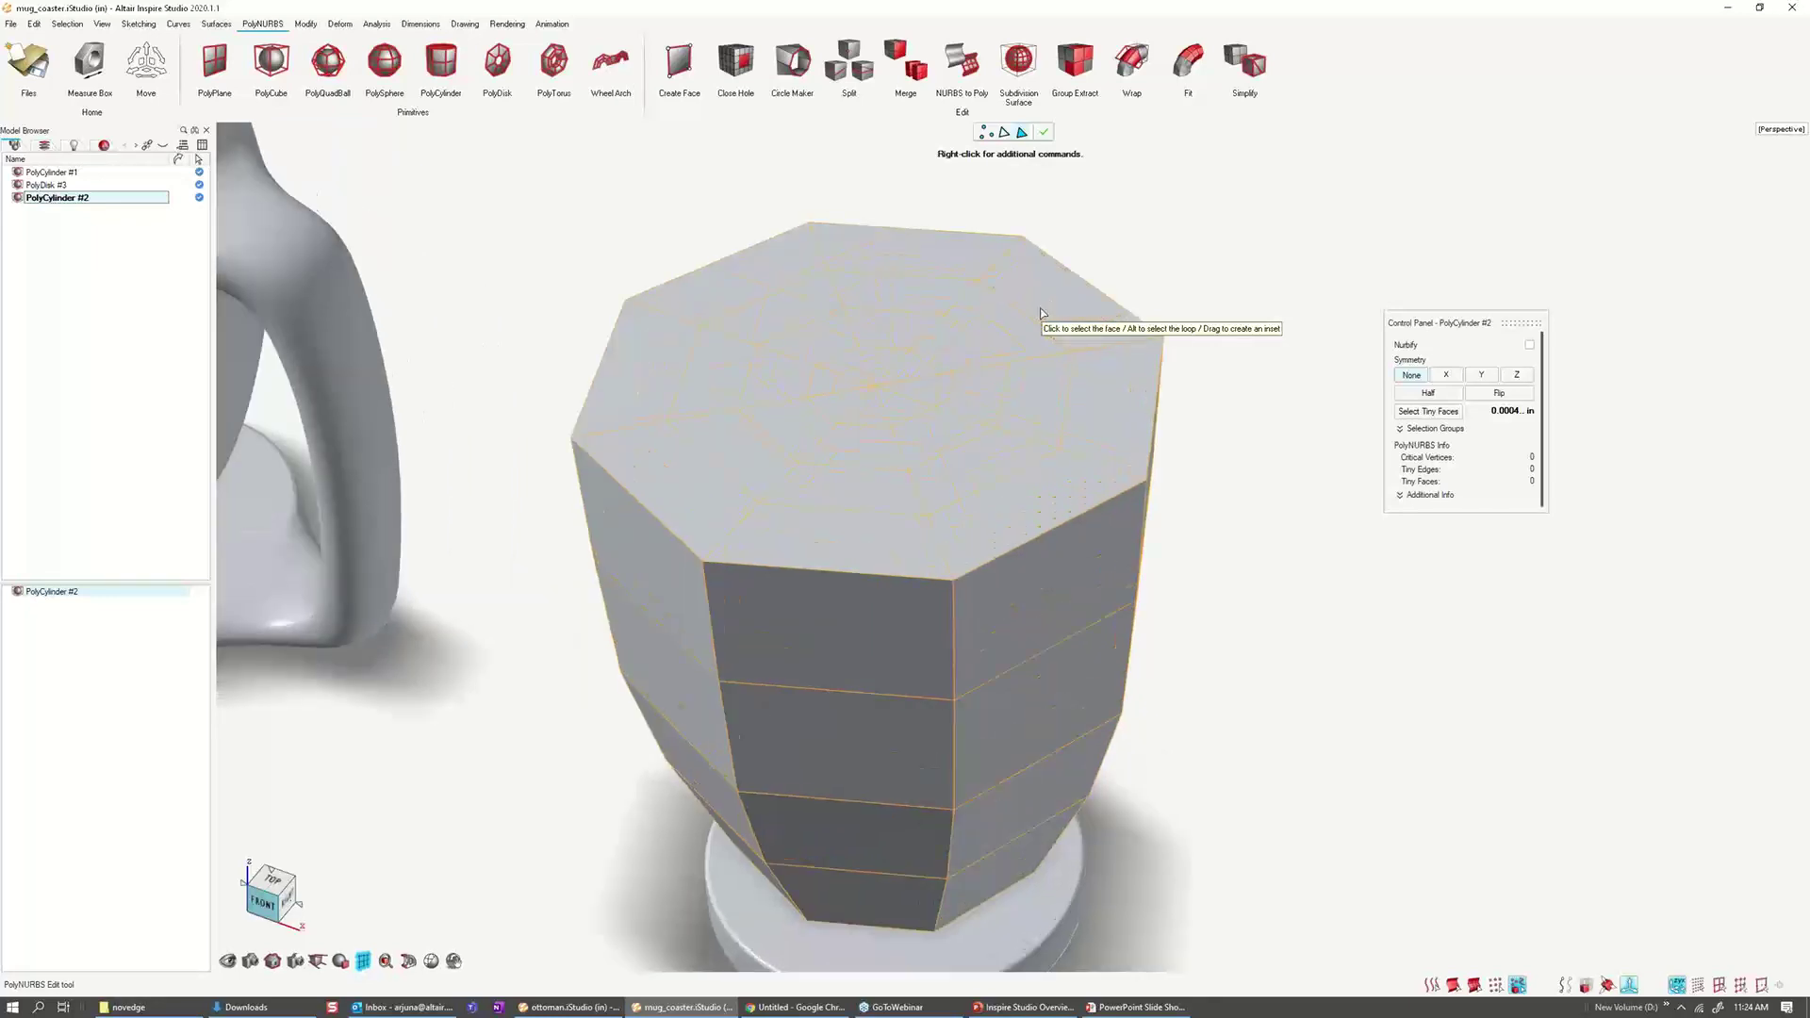
pyautogui.rightClick(1046, 283)
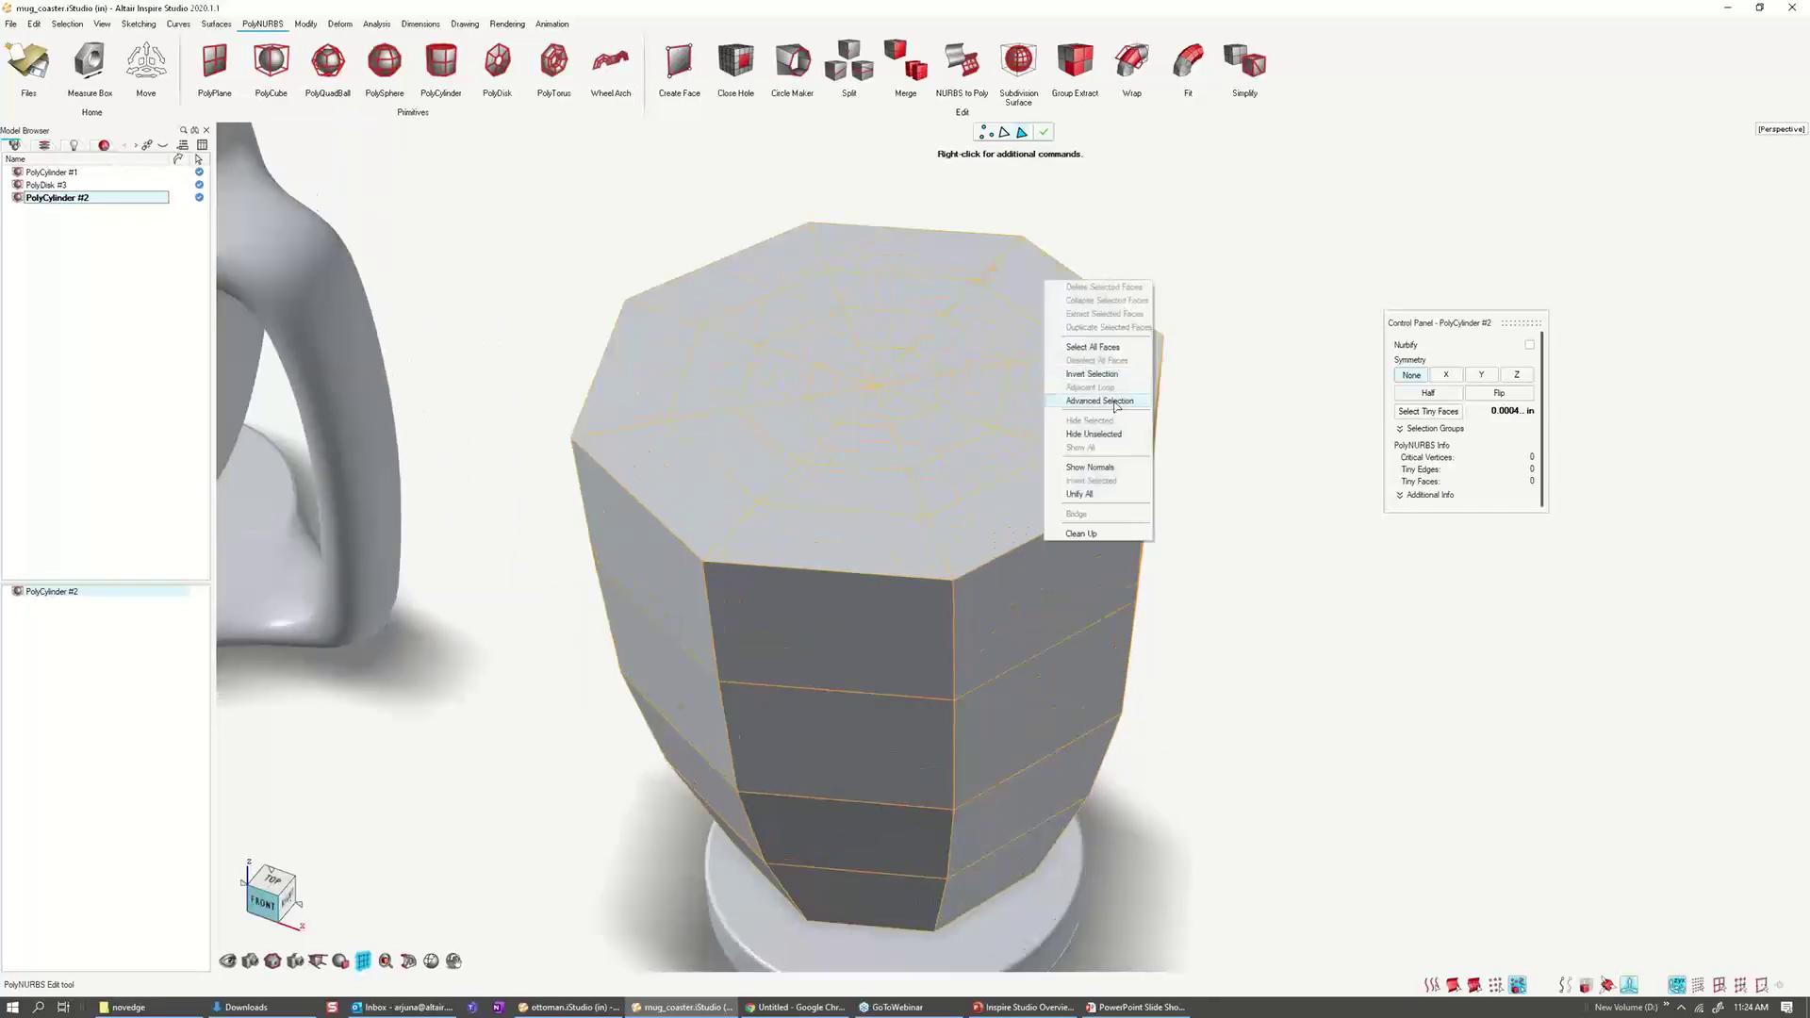
pyautogui.click(1099, 401)
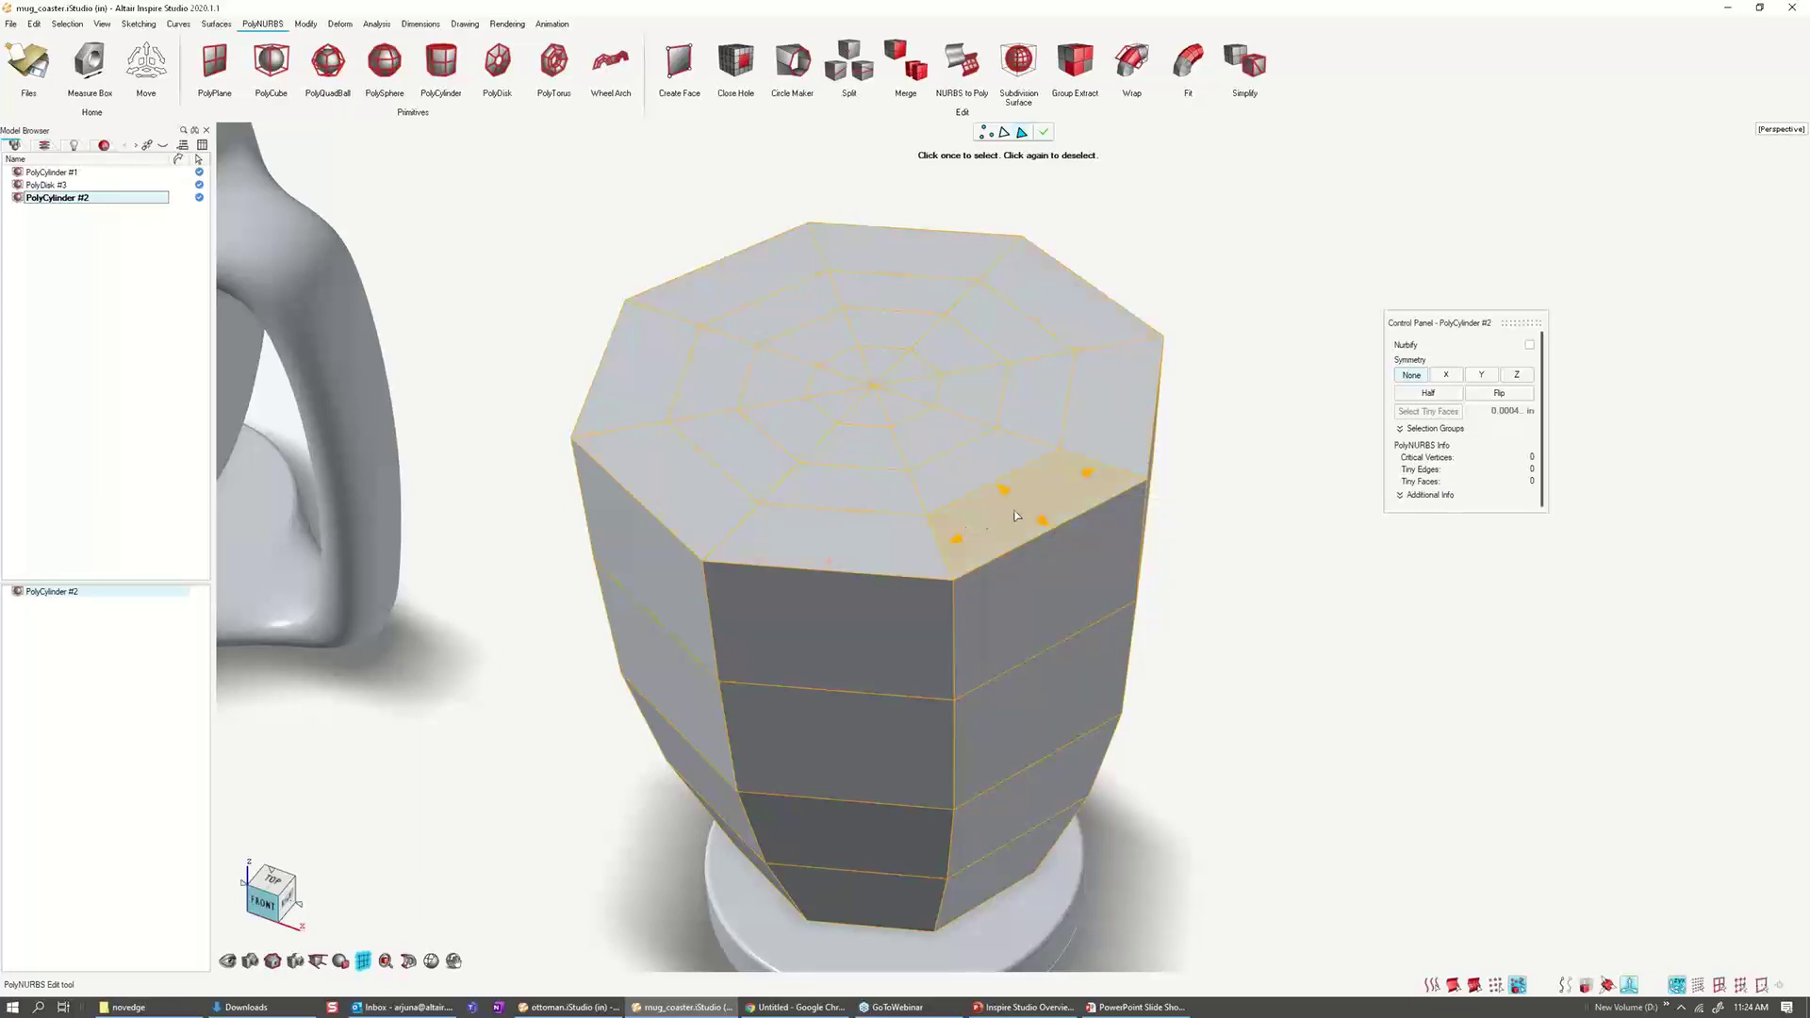
pyautogui.click(1087, 477)
pyautogui.click(1087, 476)
pyautogui.scroll(3, 1005, 490)
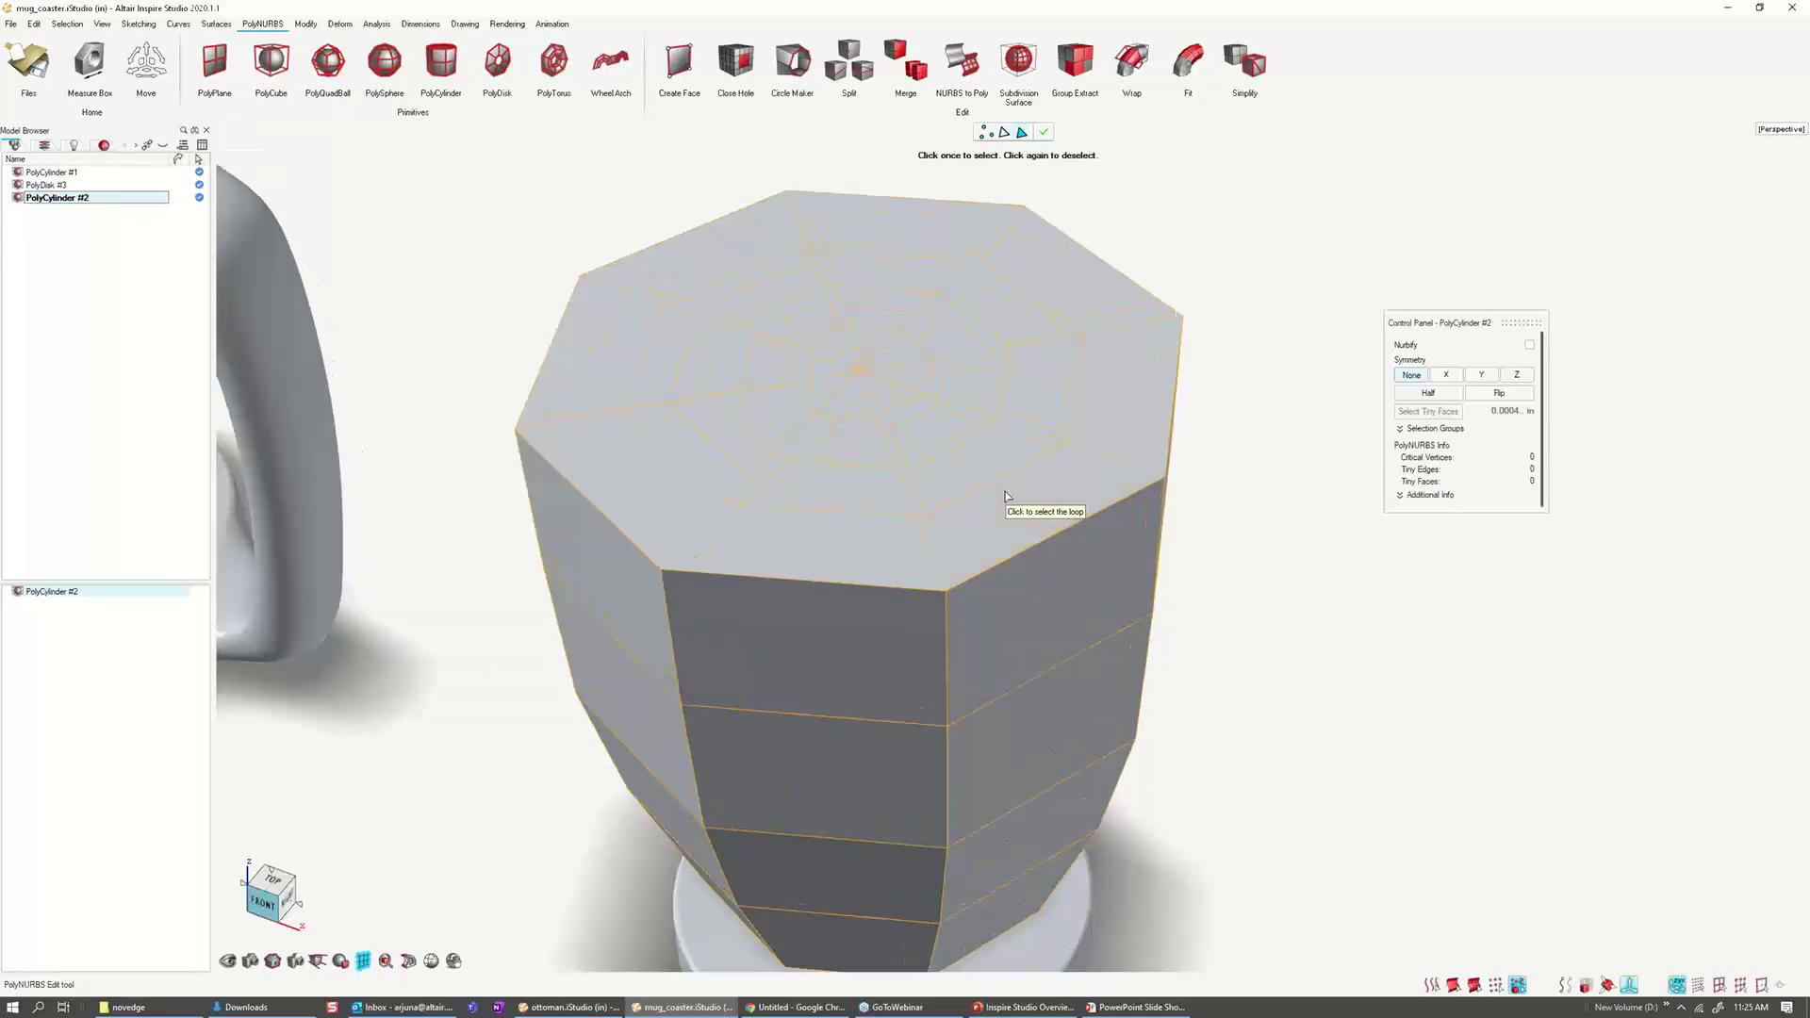
# Step: Select the top cap's face loops and remaining central triangles, turn off Advanced Selection, and delete those faces to open the mug
pyautogui.click(1005, 492)
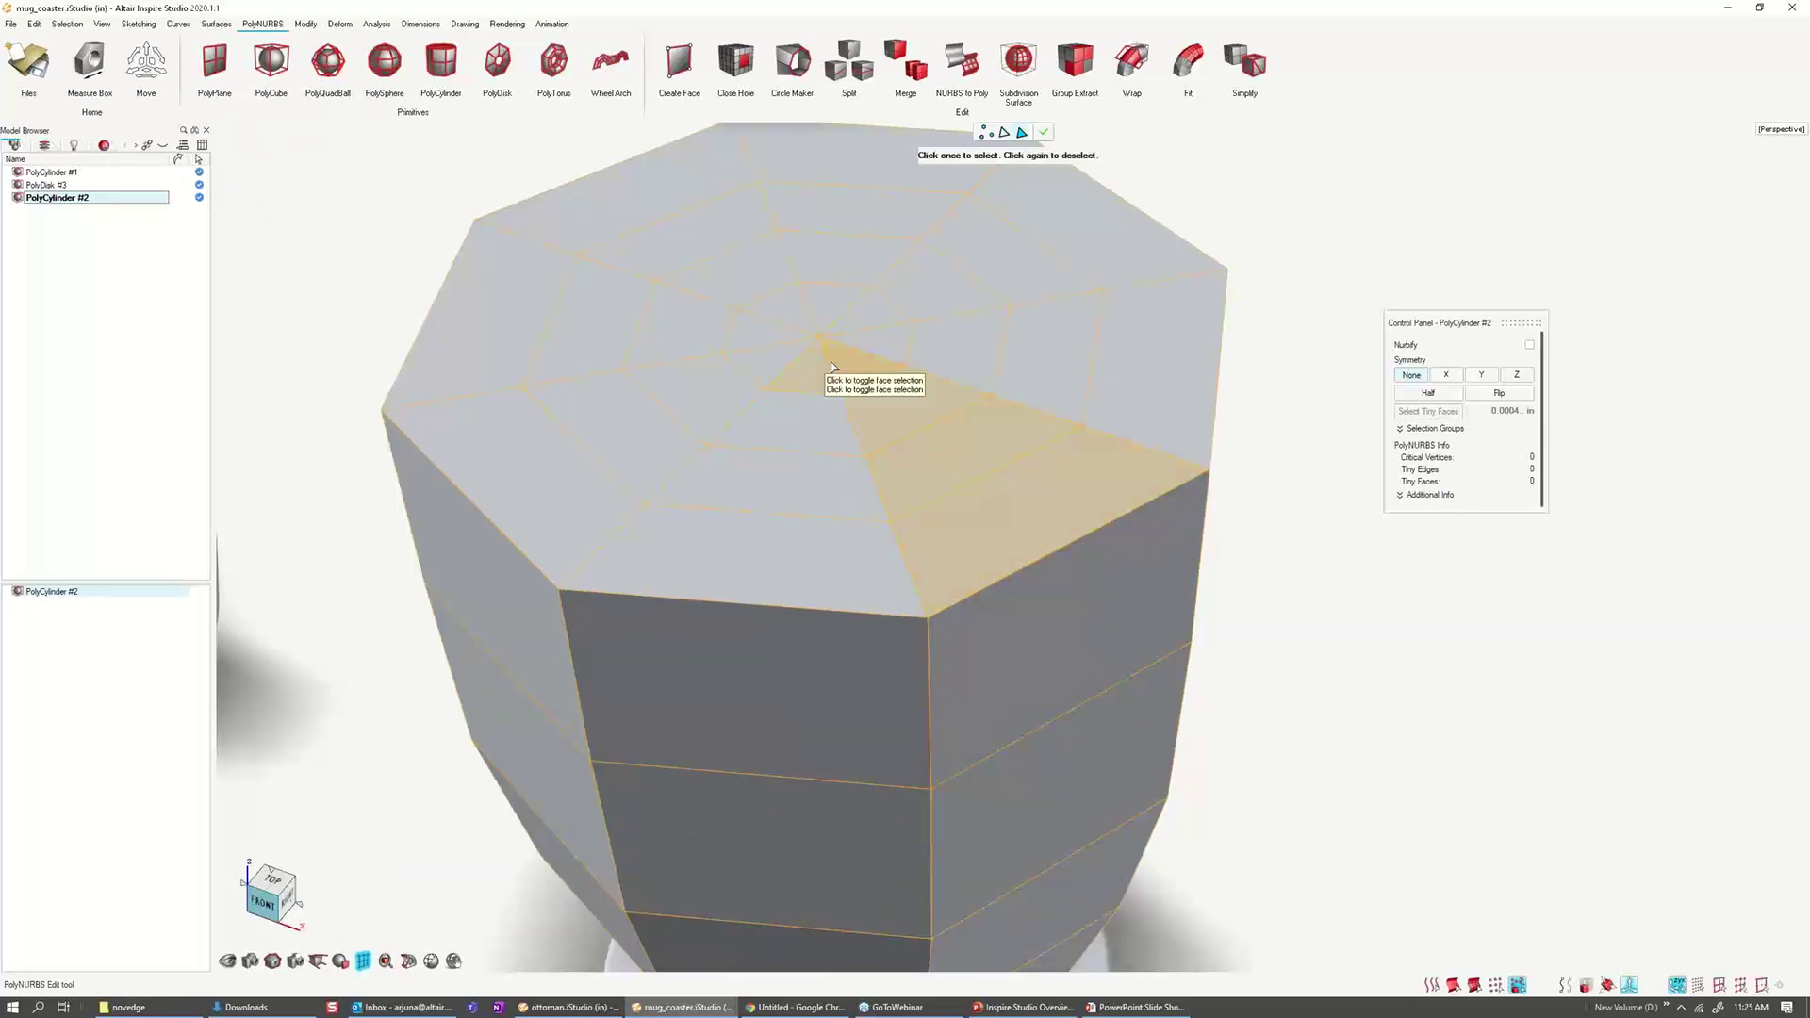
pyautogui.click(867, 420)
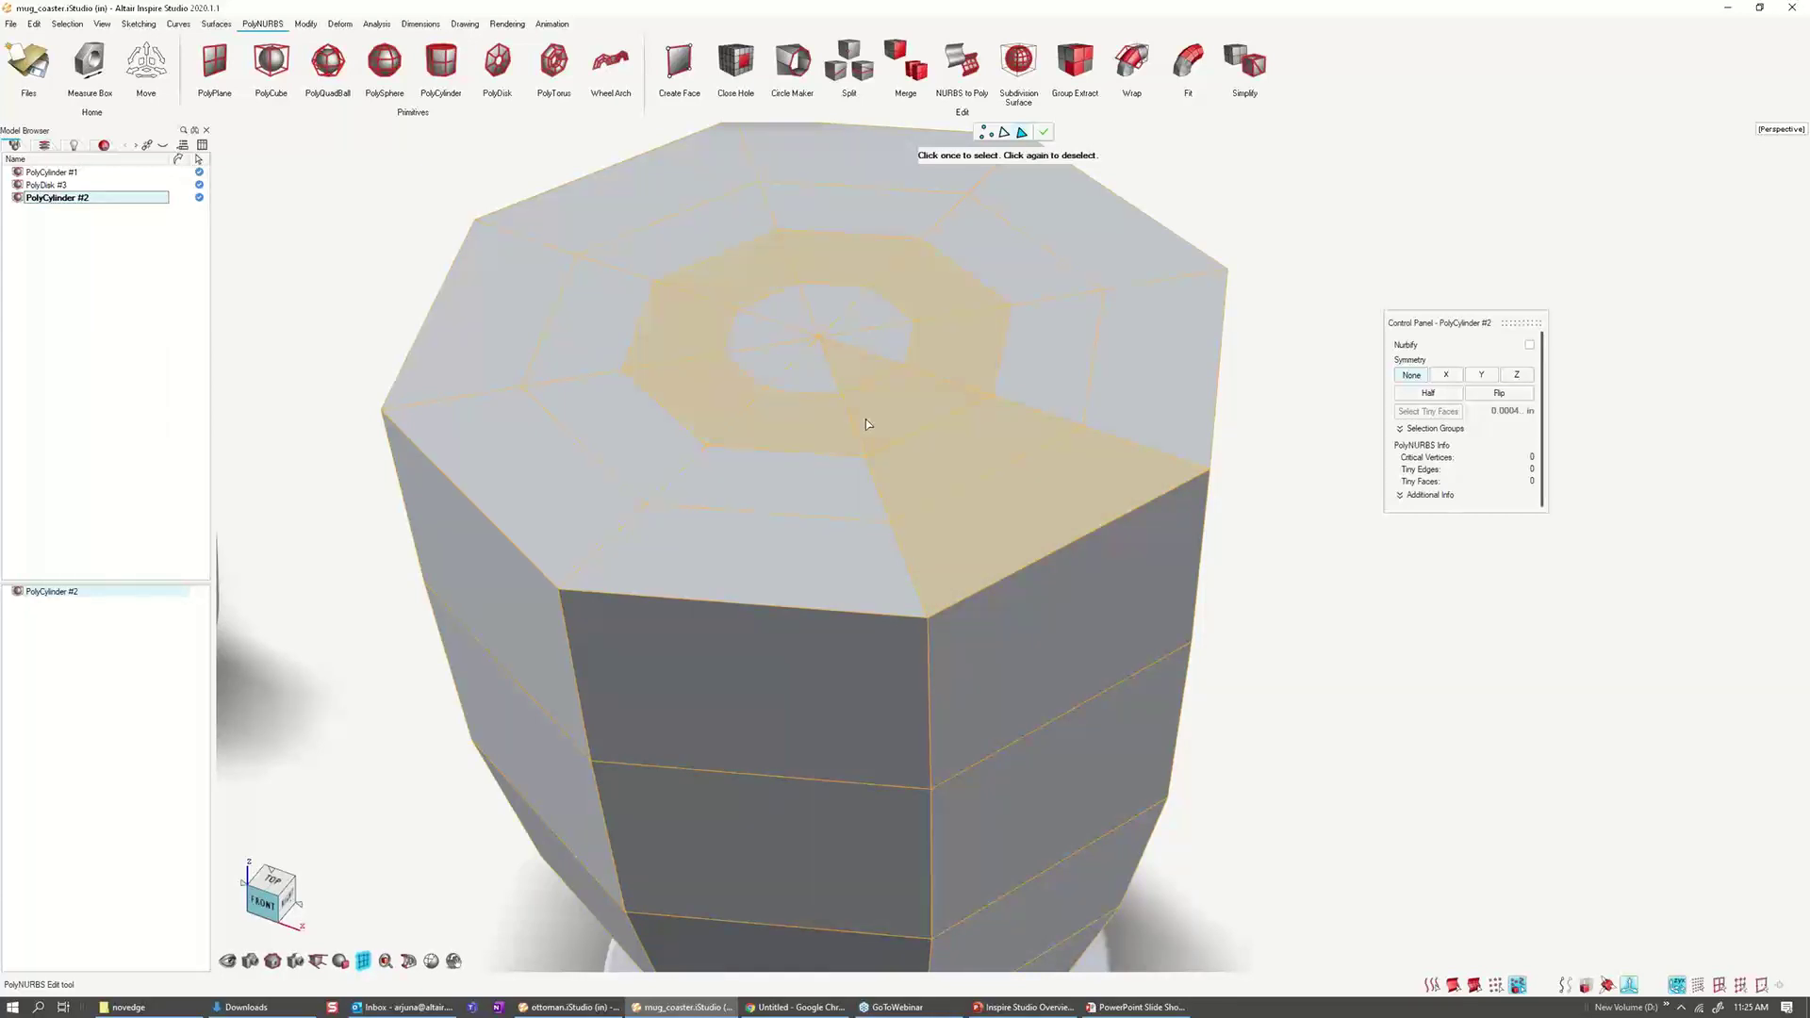
pyautogui.click(896, 482)
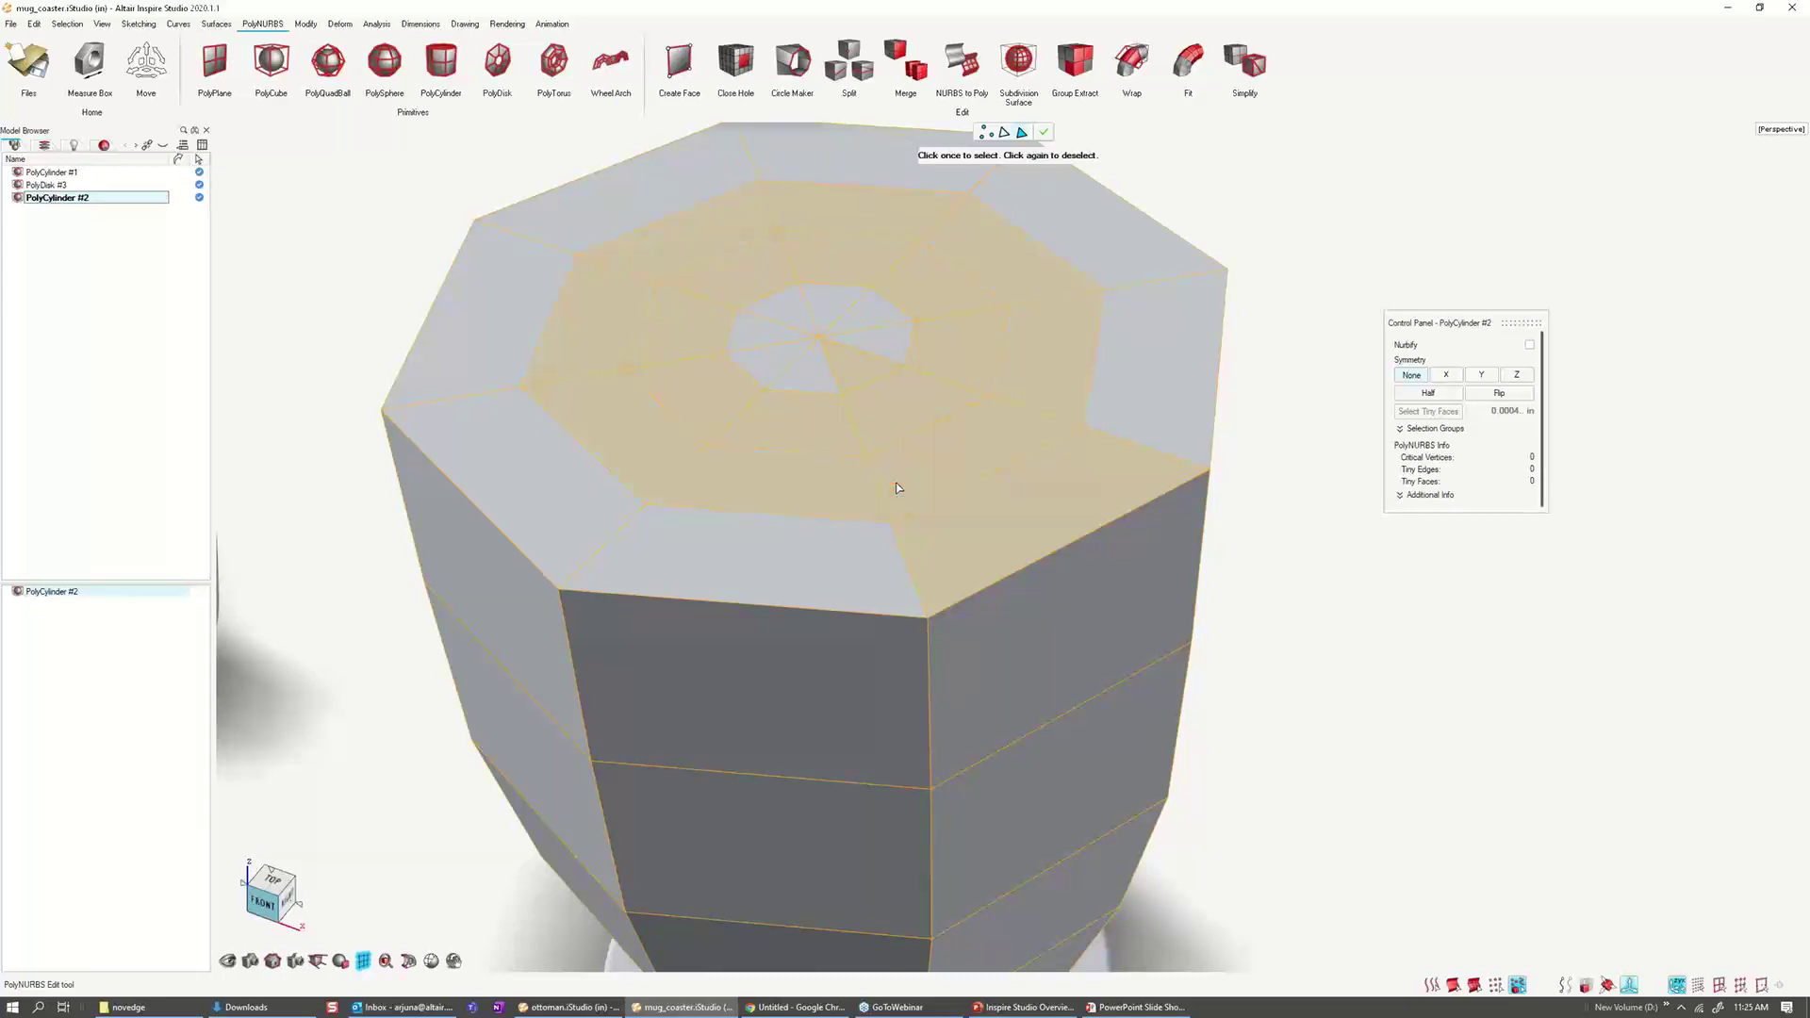
pyautogui.click(924, 564)
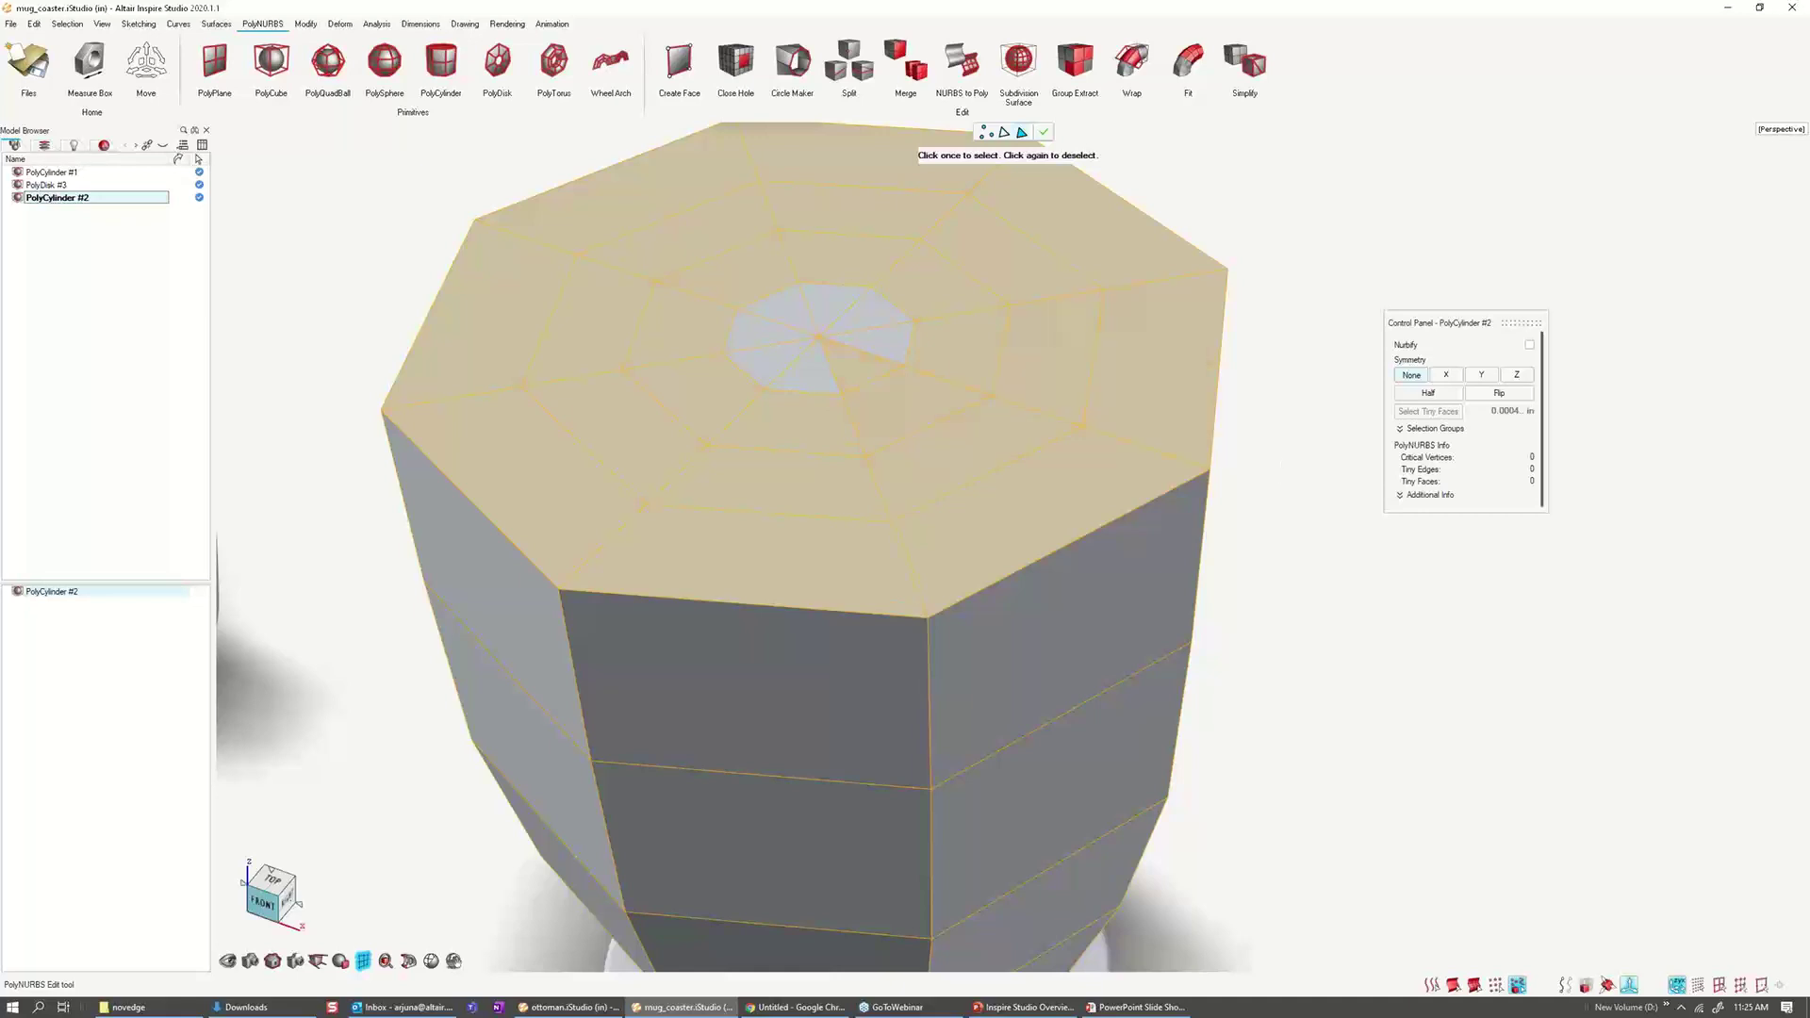
pyautogui.moveTo(1194, 378); pyautogui.dragTo(1279, 461, button='right')
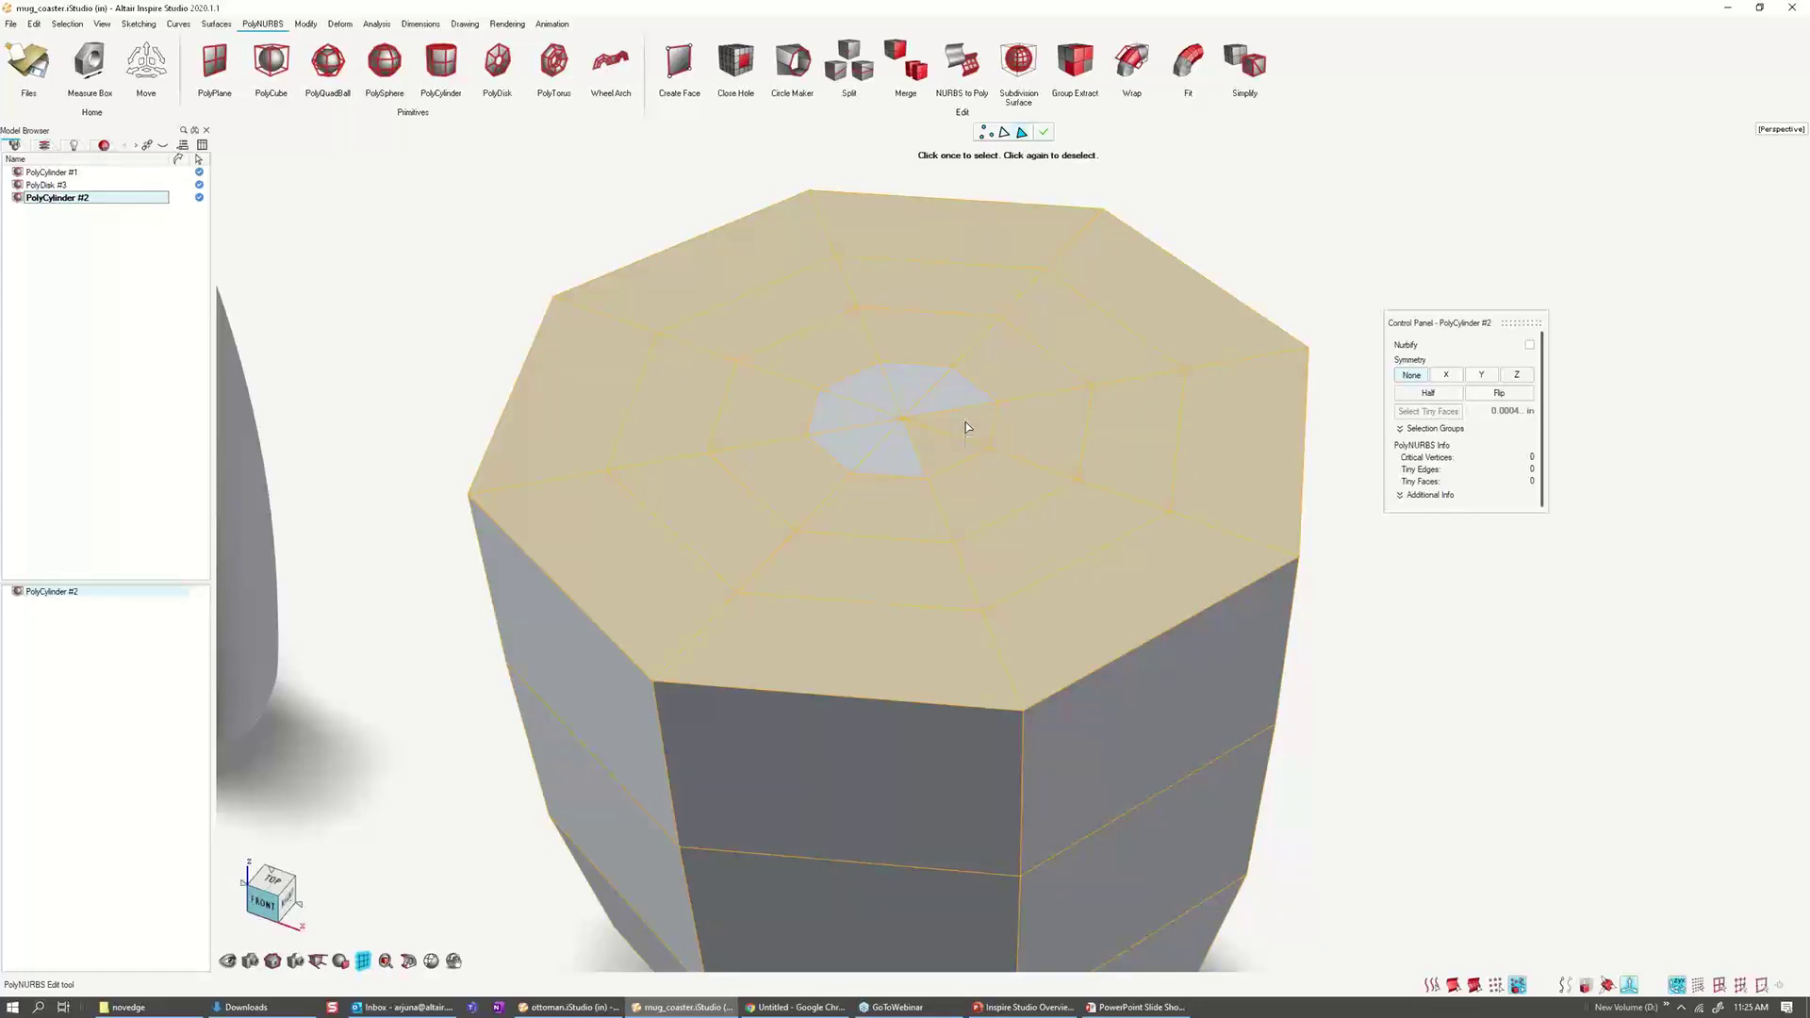
pyautogui.click(953, 394)
pyautogui.click(874, 382)
pyautogui.click(841, 415)
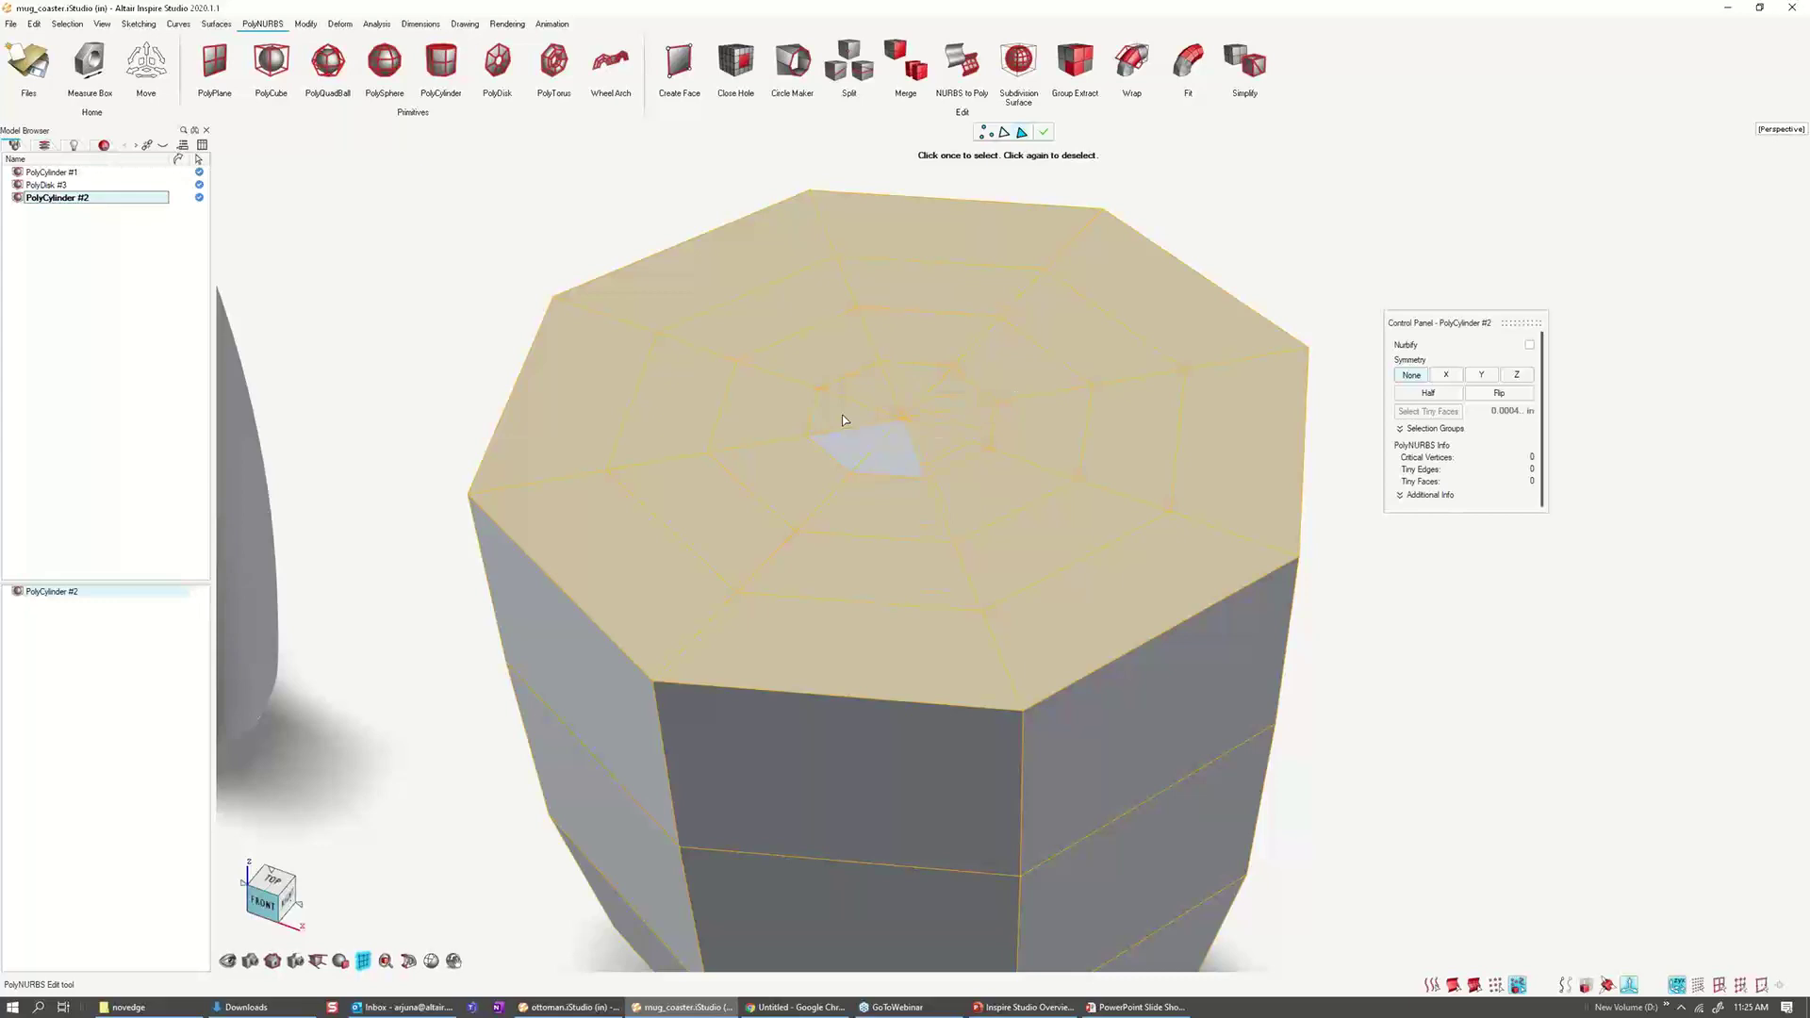
pyautogui.click(894, 452)
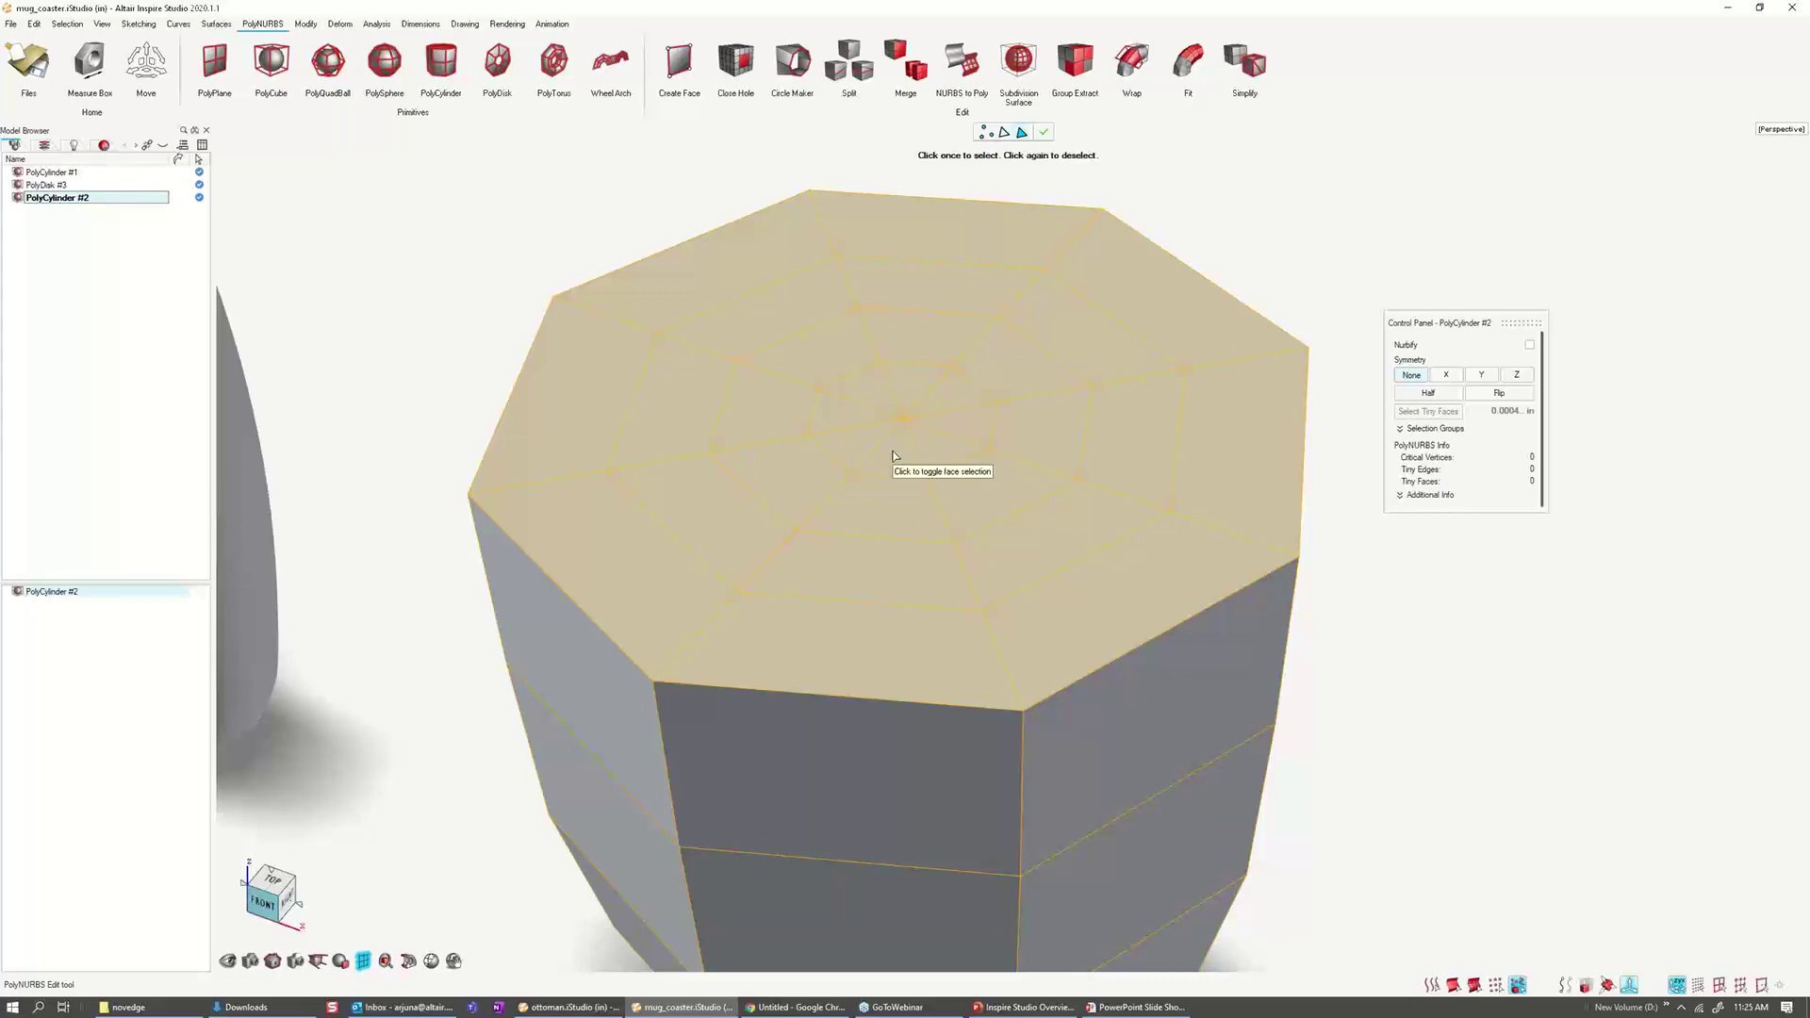
pyautogui.scroll(-3, 932, 448)
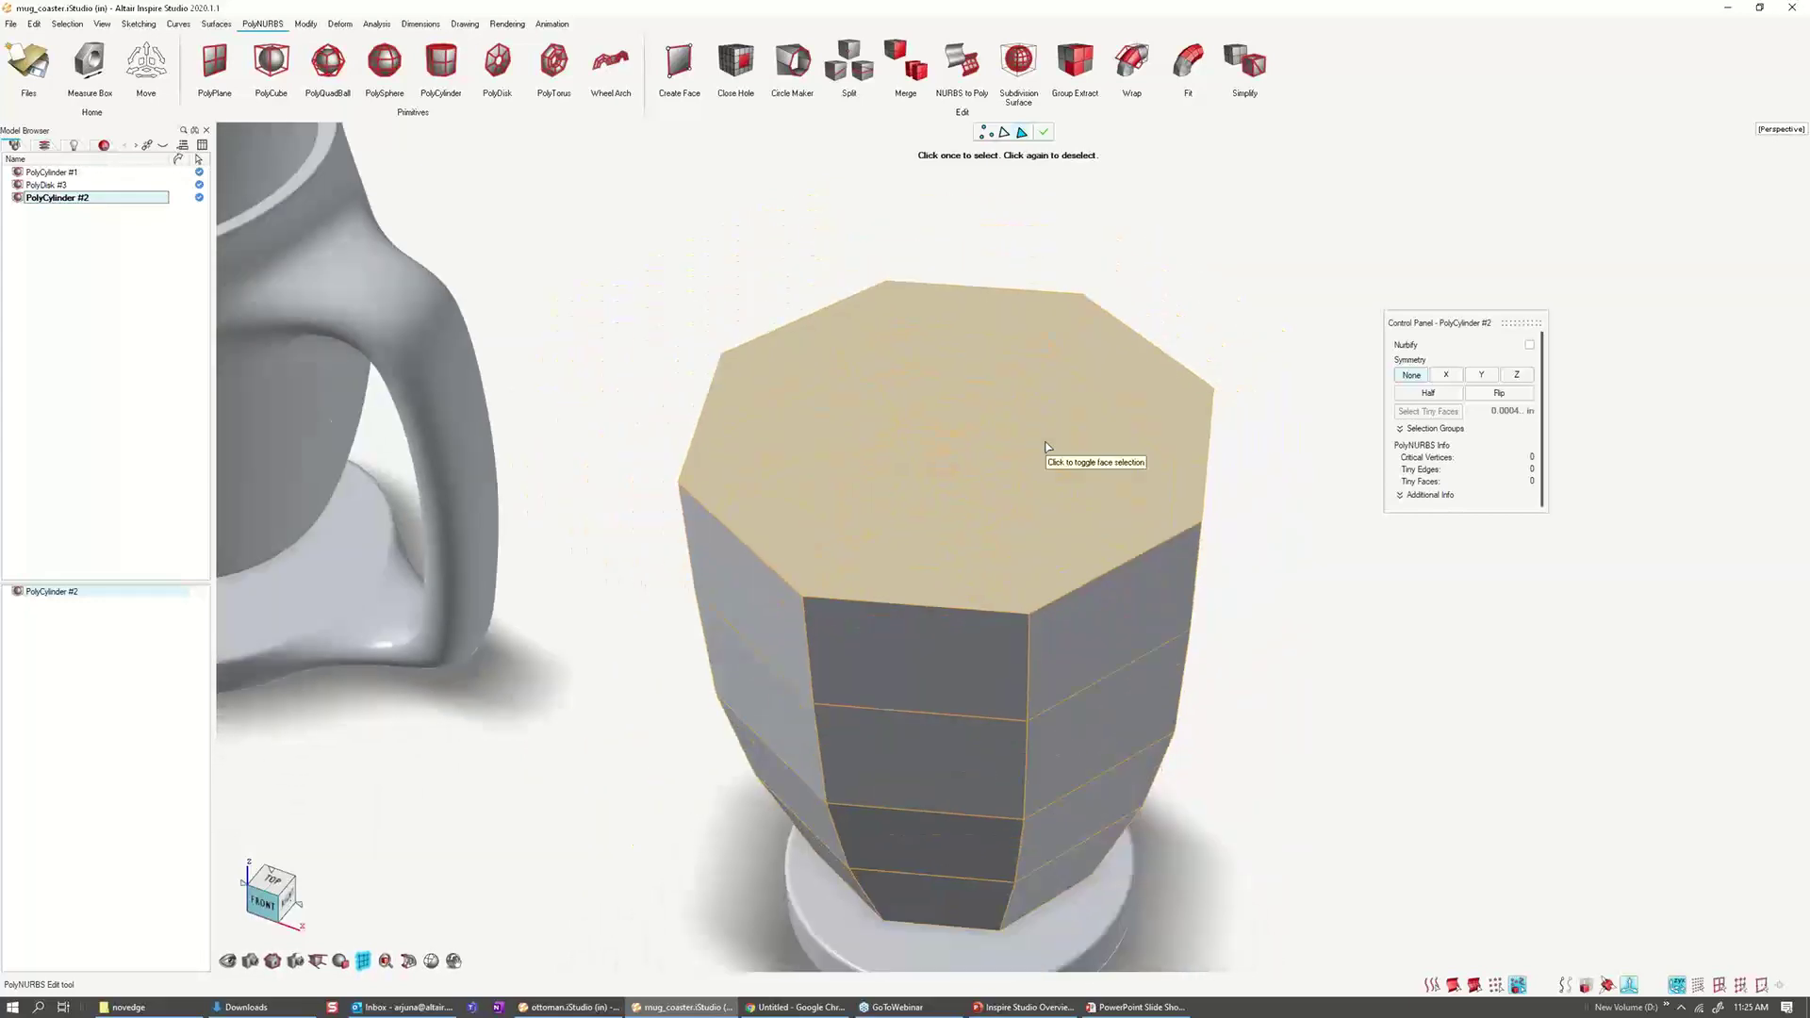
pyautogui.scroll(-2, 1083, 309)
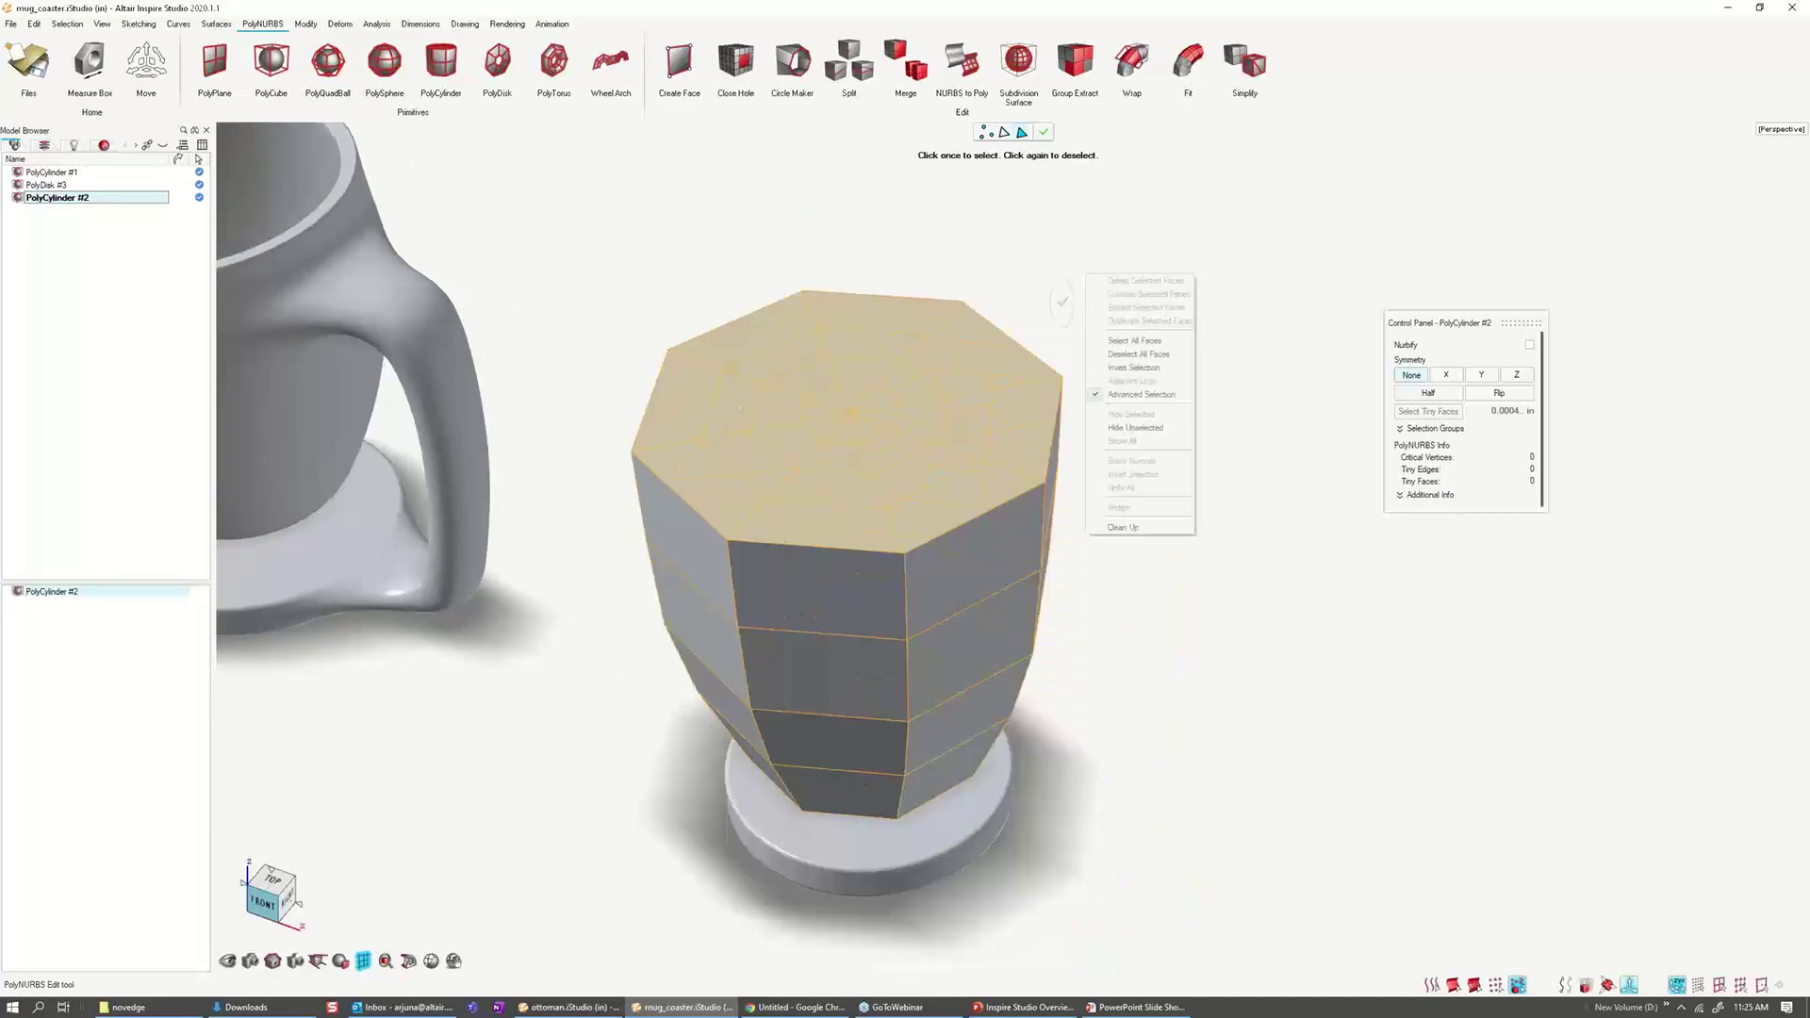
pyautogui.click(1094, 394)
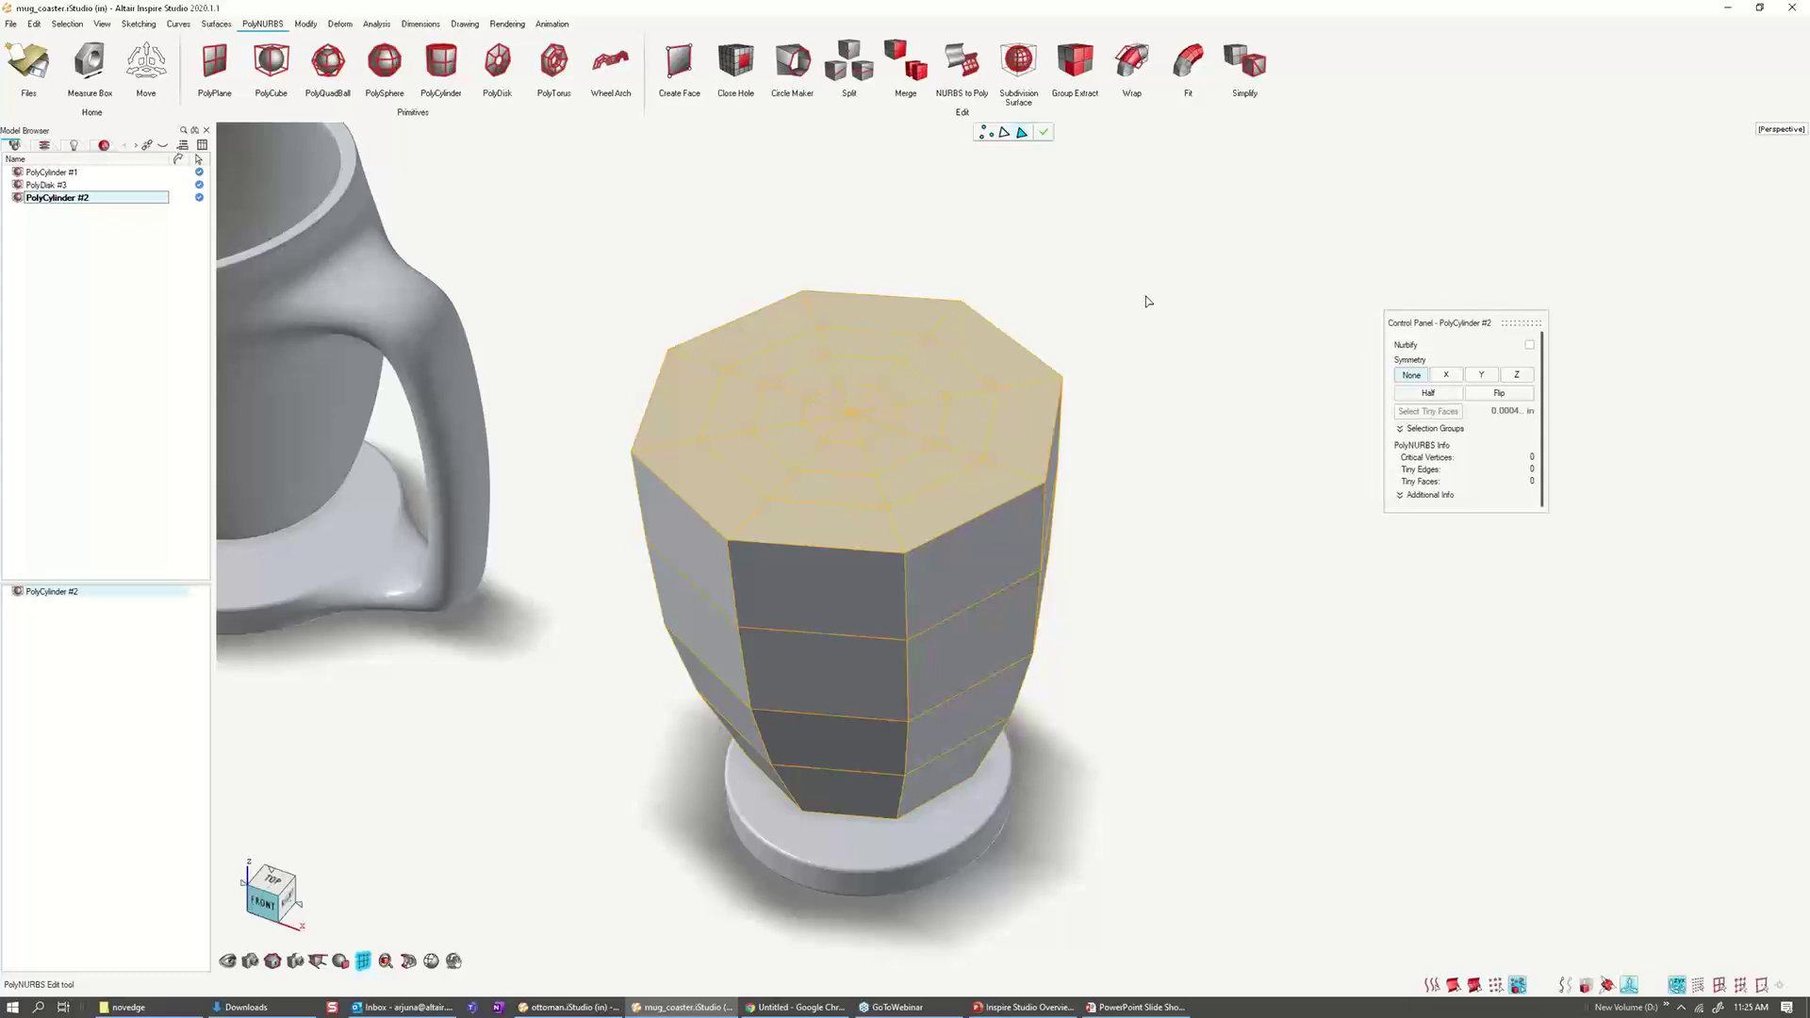
pyautogui.press('Delete')
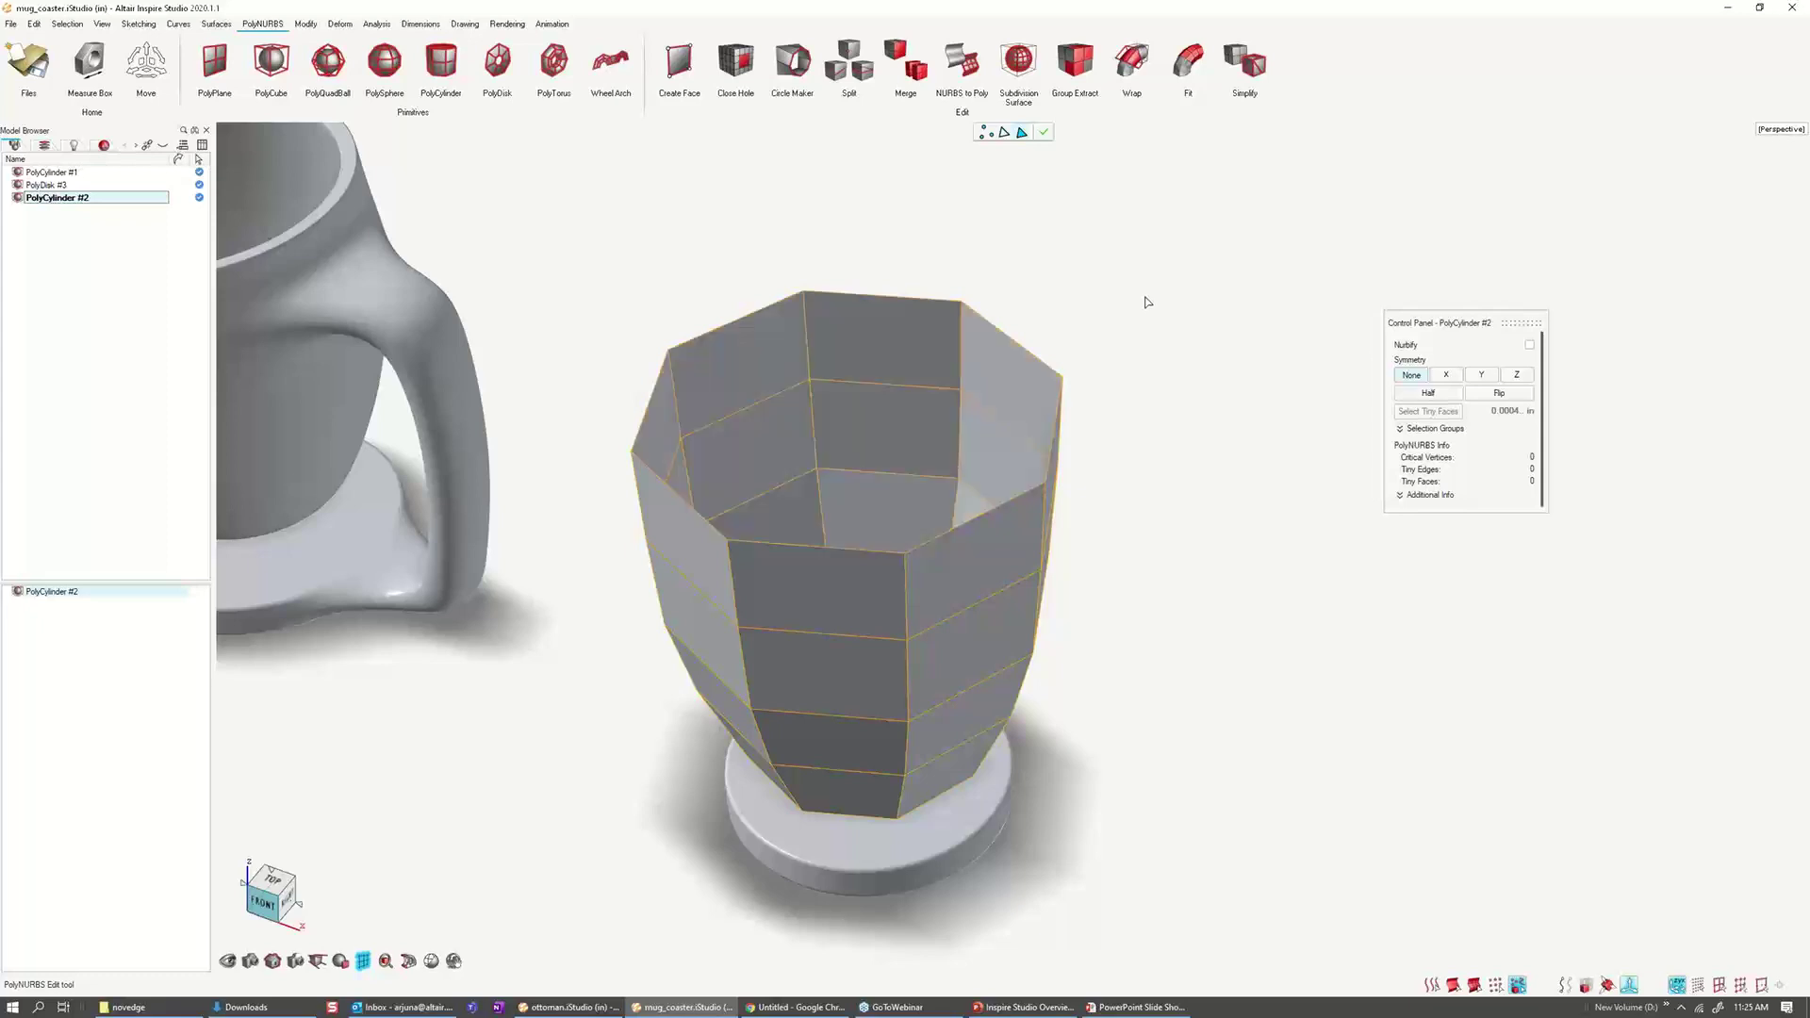
# Step: Examine the hollow mug body and its rim beside the finished mug
pyautogui.moveTo(1157, 347)
pyautogui.mouseDown(button='middle')
pyautogui.moveTo(1146, 471)
pyautogui.moveTo(1150, 349)
pyautogui.mouseUp(button='middle')
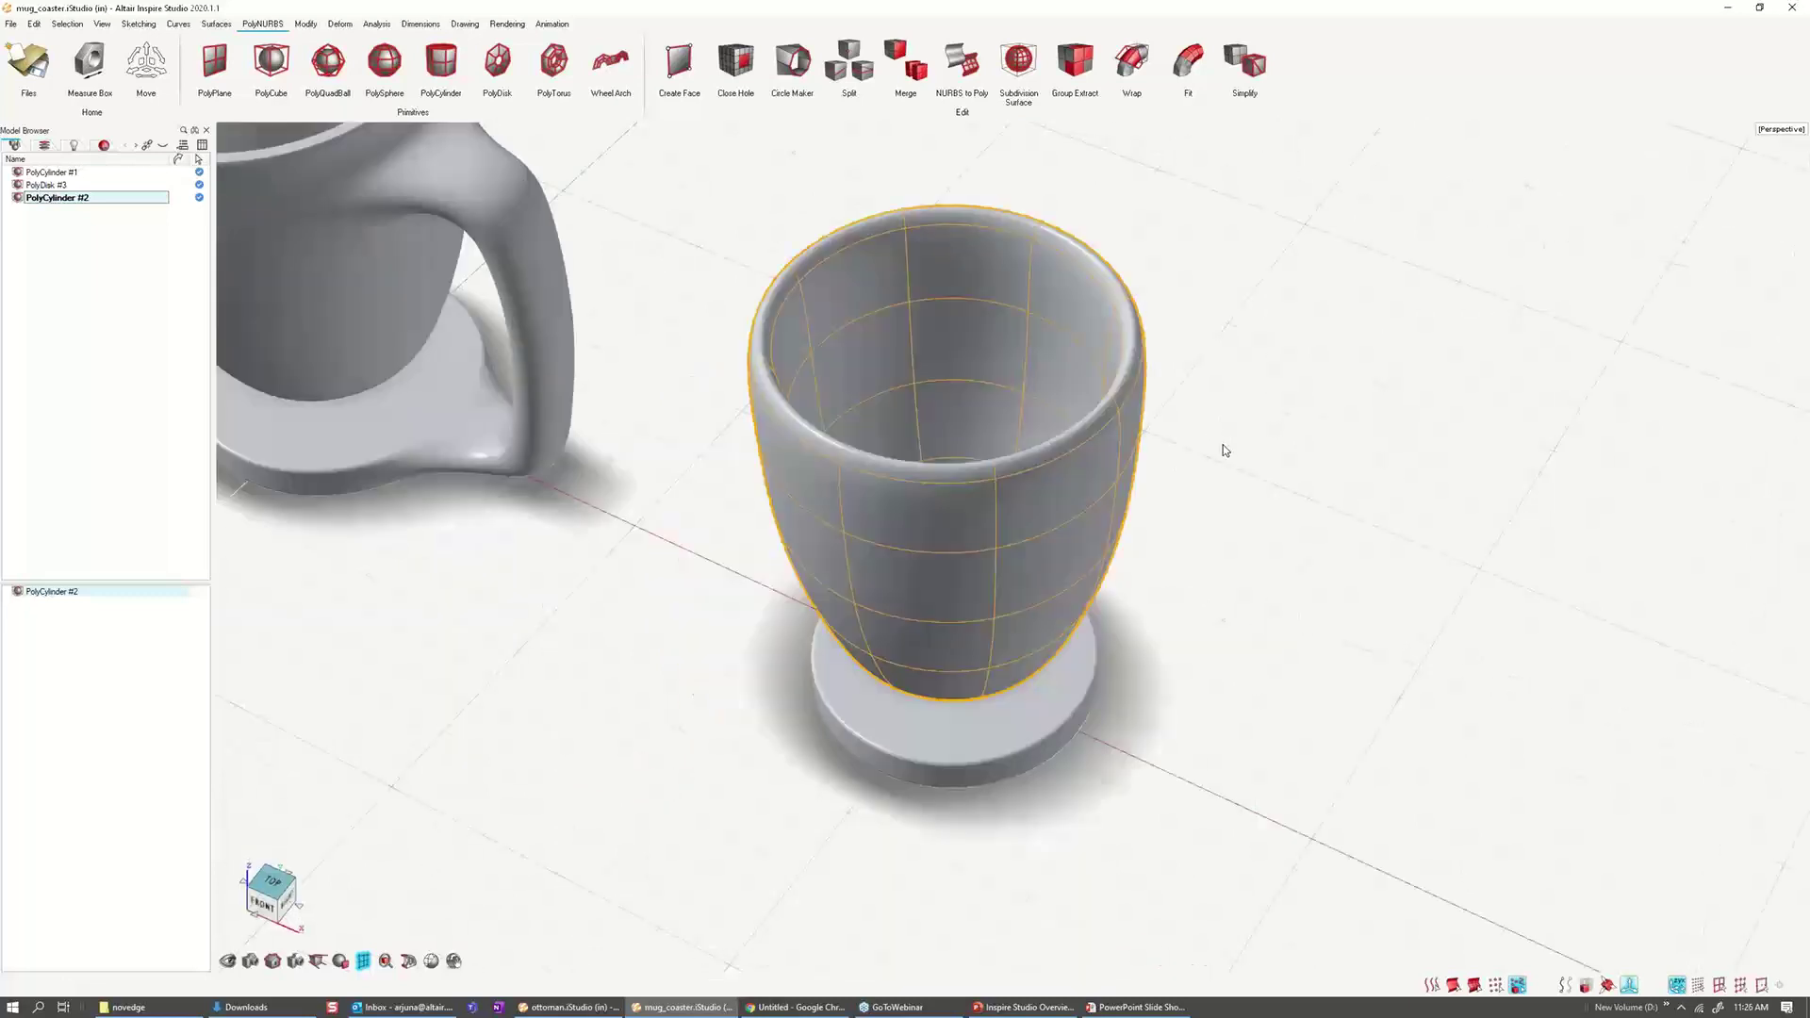
pyautogui.scroll(-2, 1225, 451)
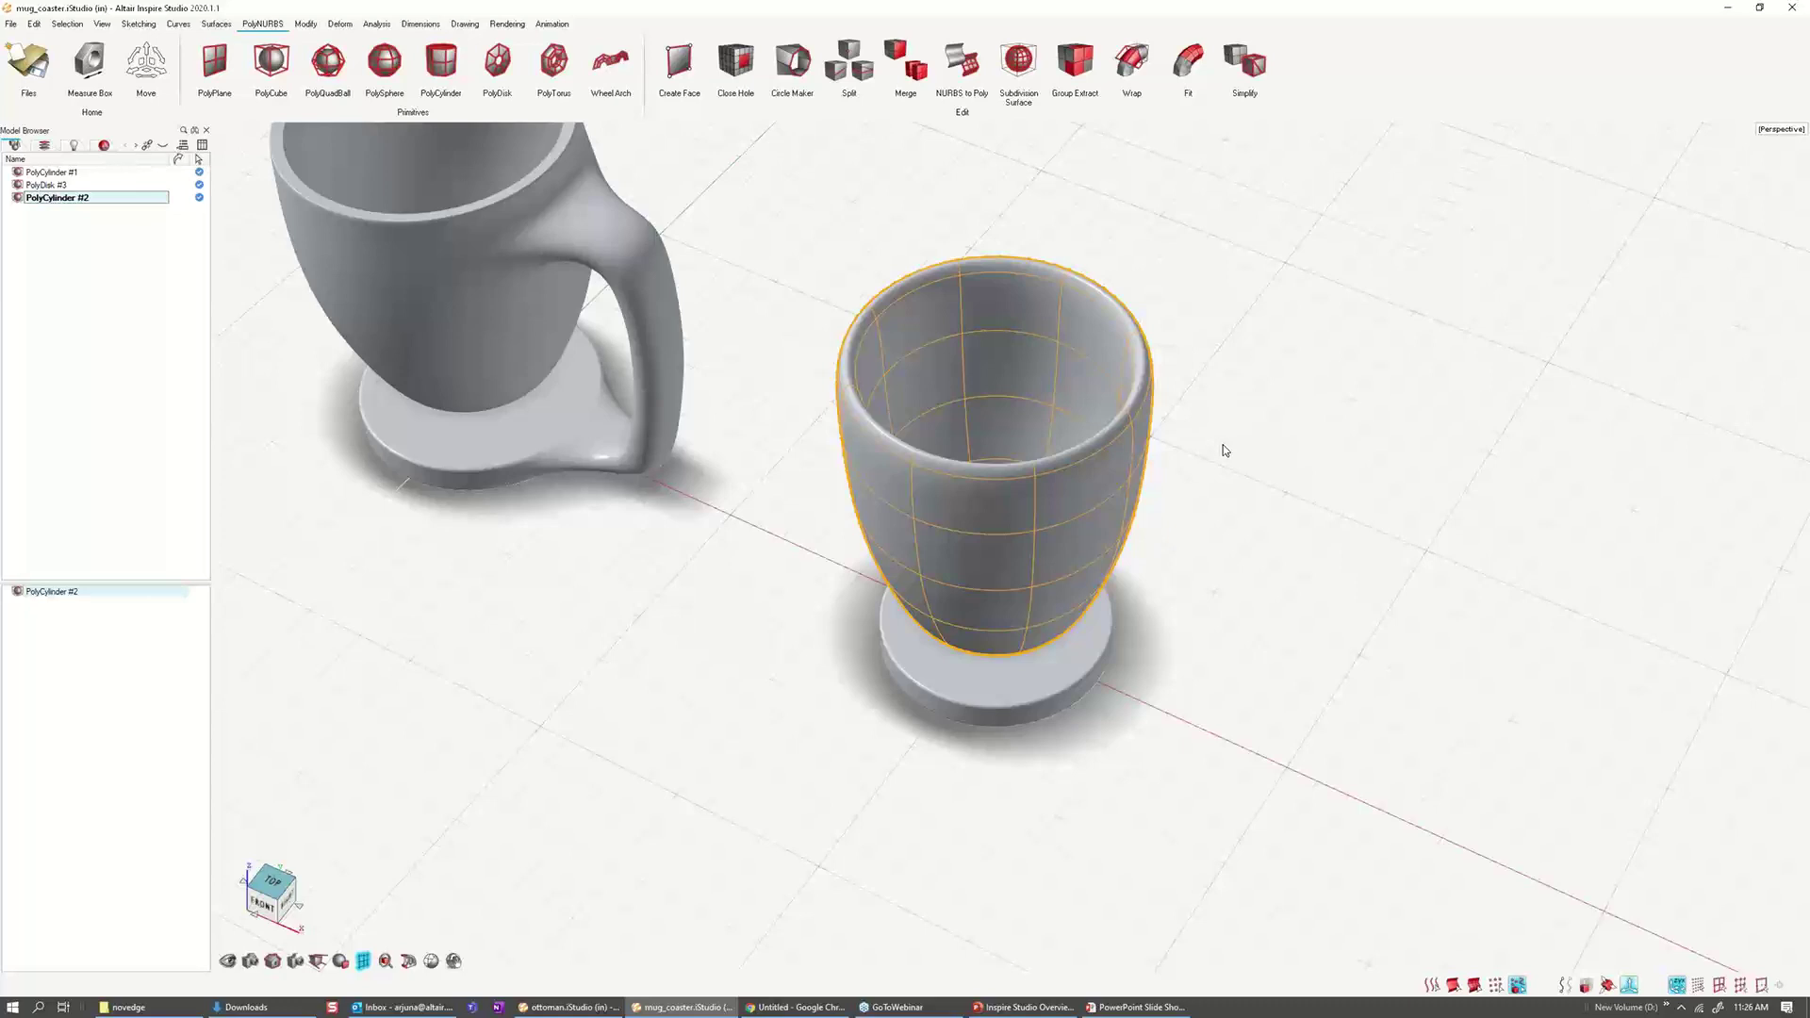
# Step: Select the mug rim's inner and outer edge loops and set their creasing strength to 0.7
pyautogui.scroll(3, 914, 358)
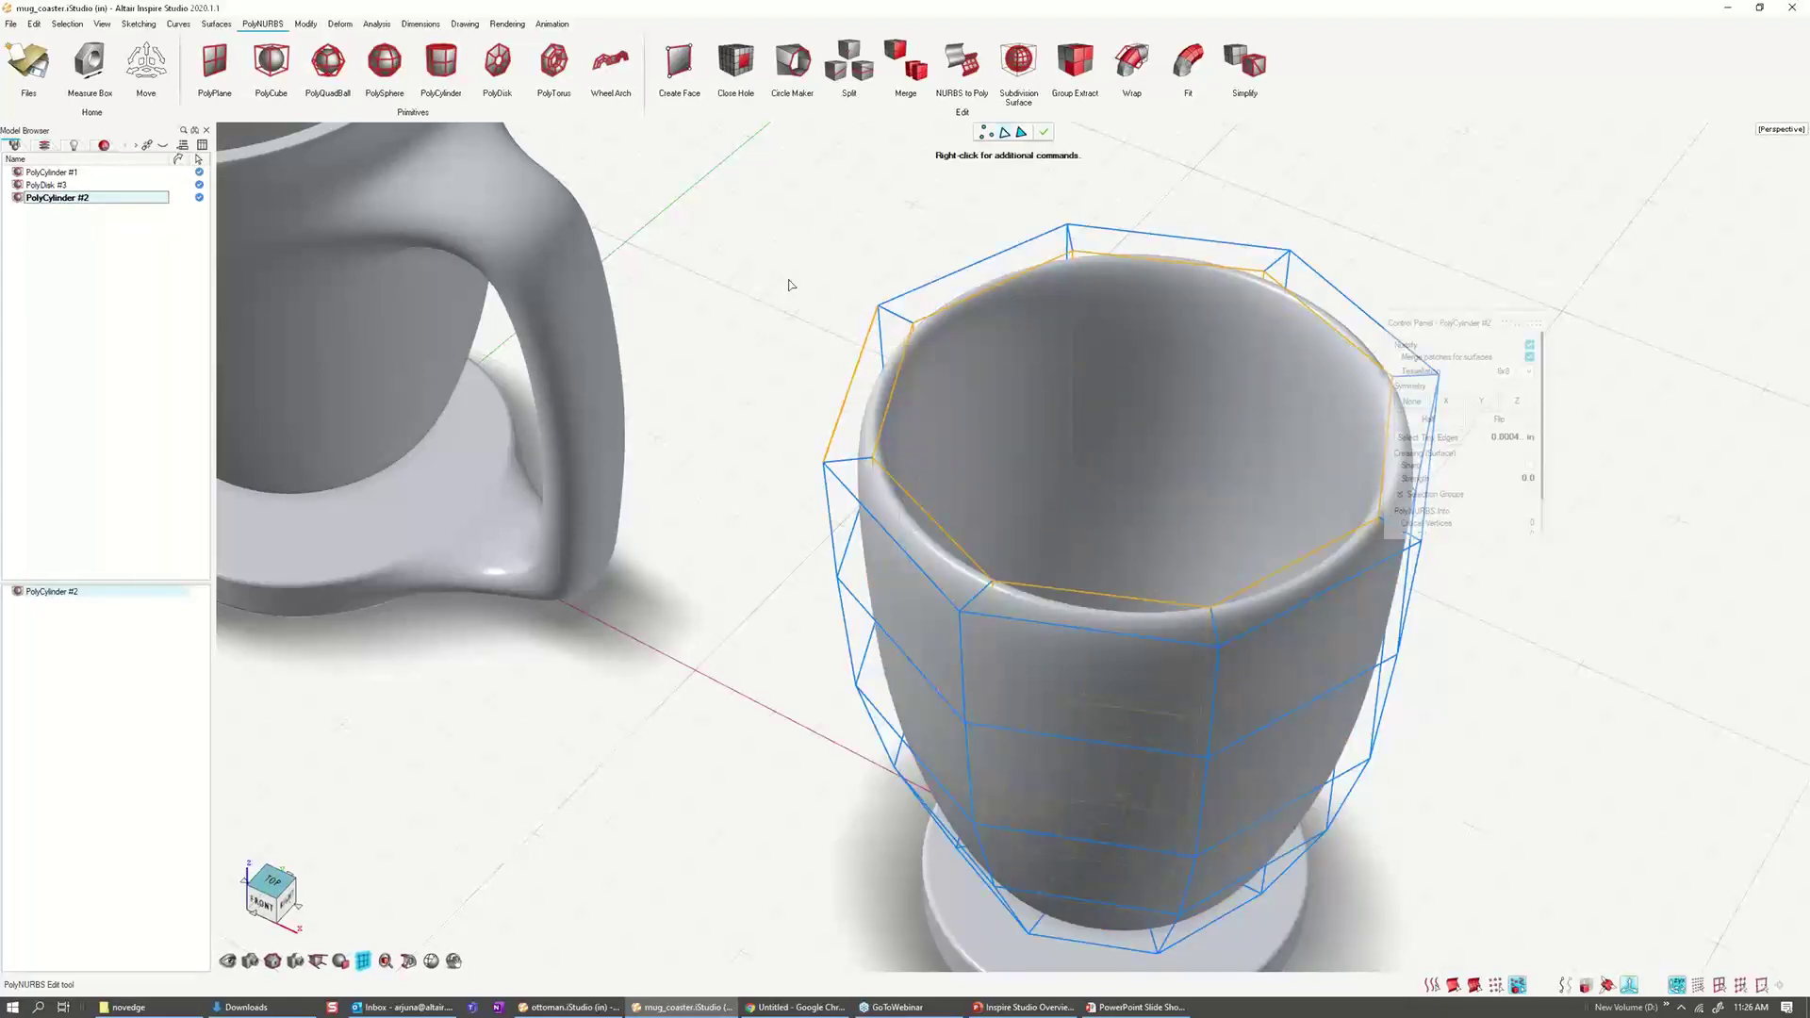
pyautogui.click(868, 337)
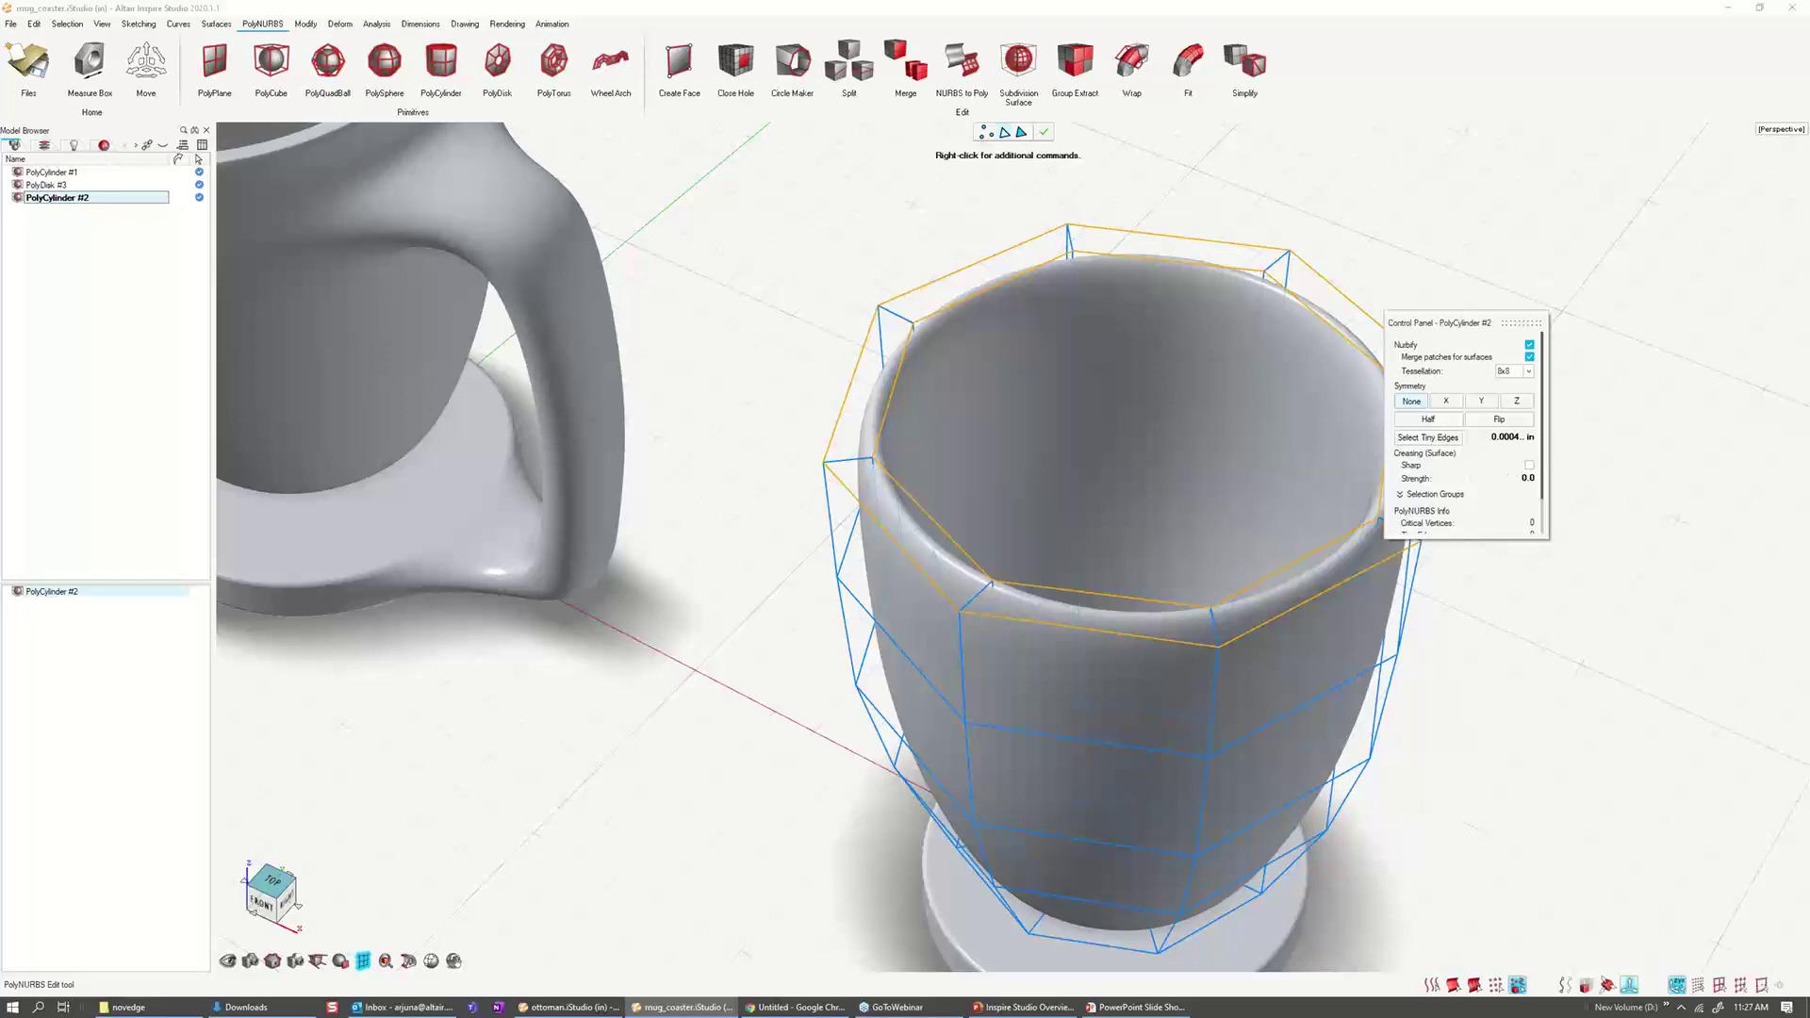
pyautogui.moveTo(1451, 478); pyautogui.dragTo(1506, 478)
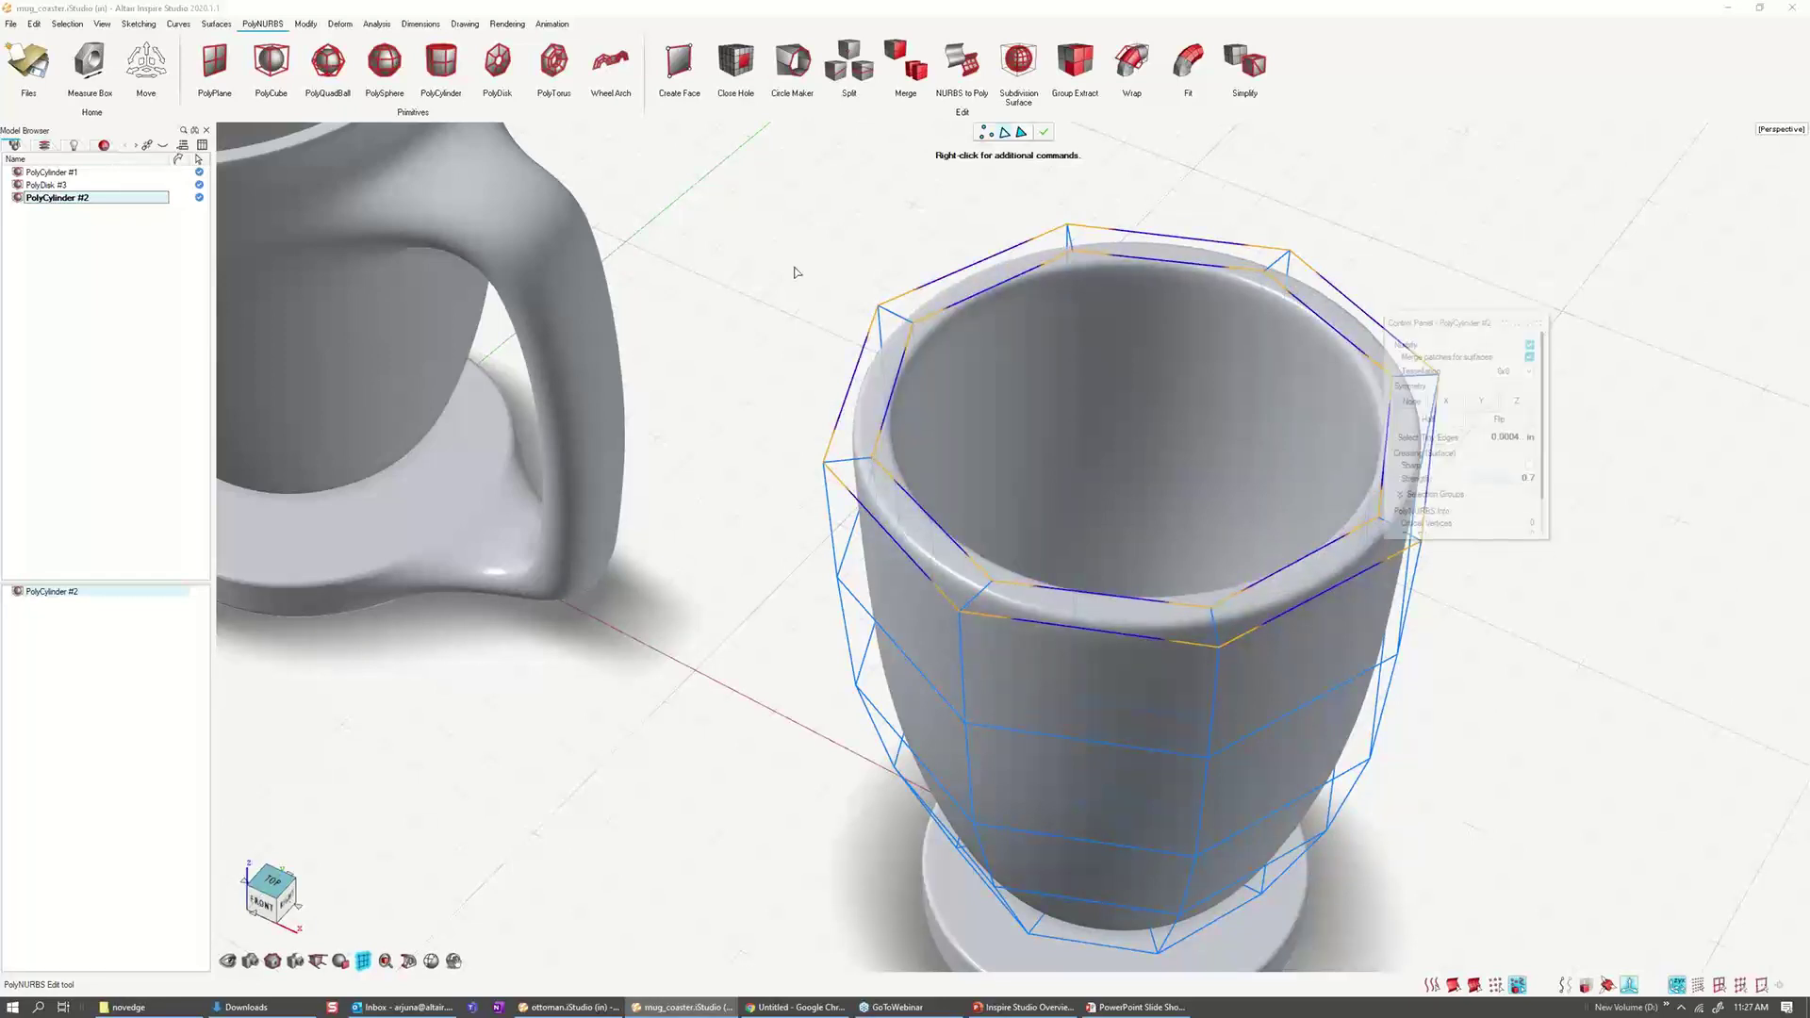
pyautogui.press('Escape')
# Step: Reopen the mug for edge editing, reset both rim loops' creasing strength to 0, and restore it to 0.7
pyautogui.moveTo(1142, 361); pyautogui.dragTo(924, 430, button='middle')
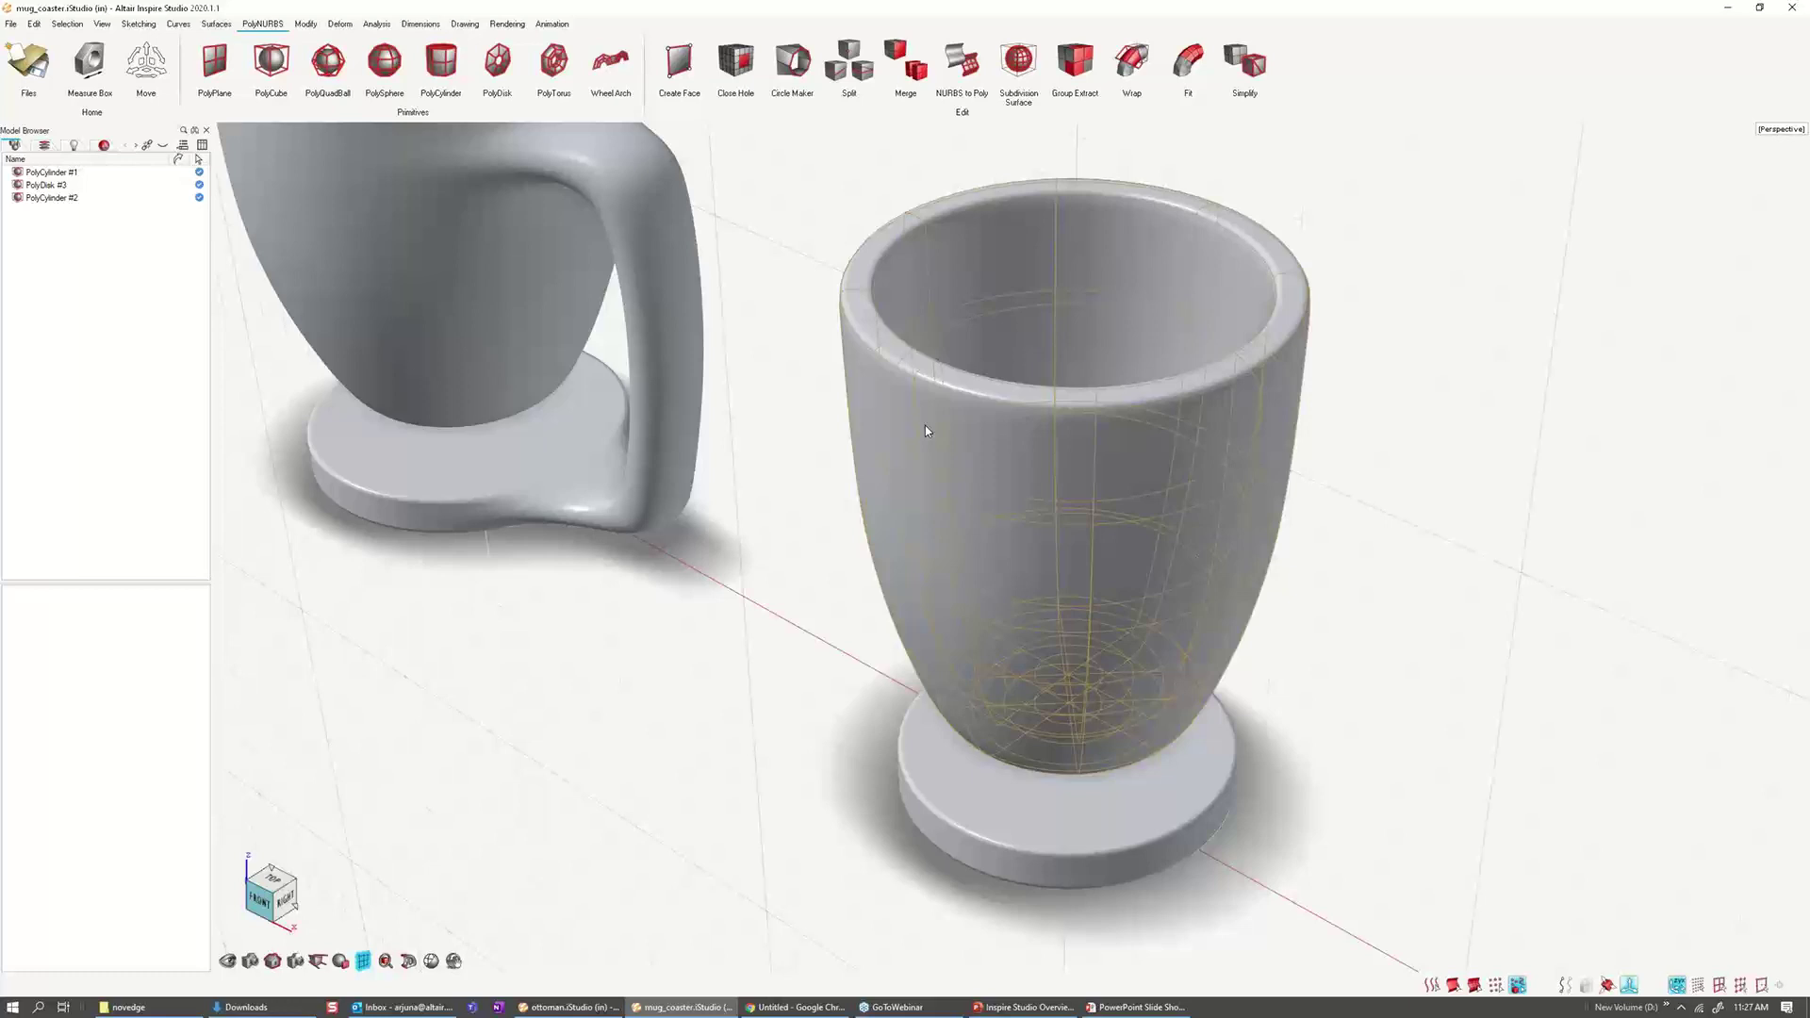
pyautogui.doubleClick(919, 400)
pyautogui.scroll(5, 919, 400)
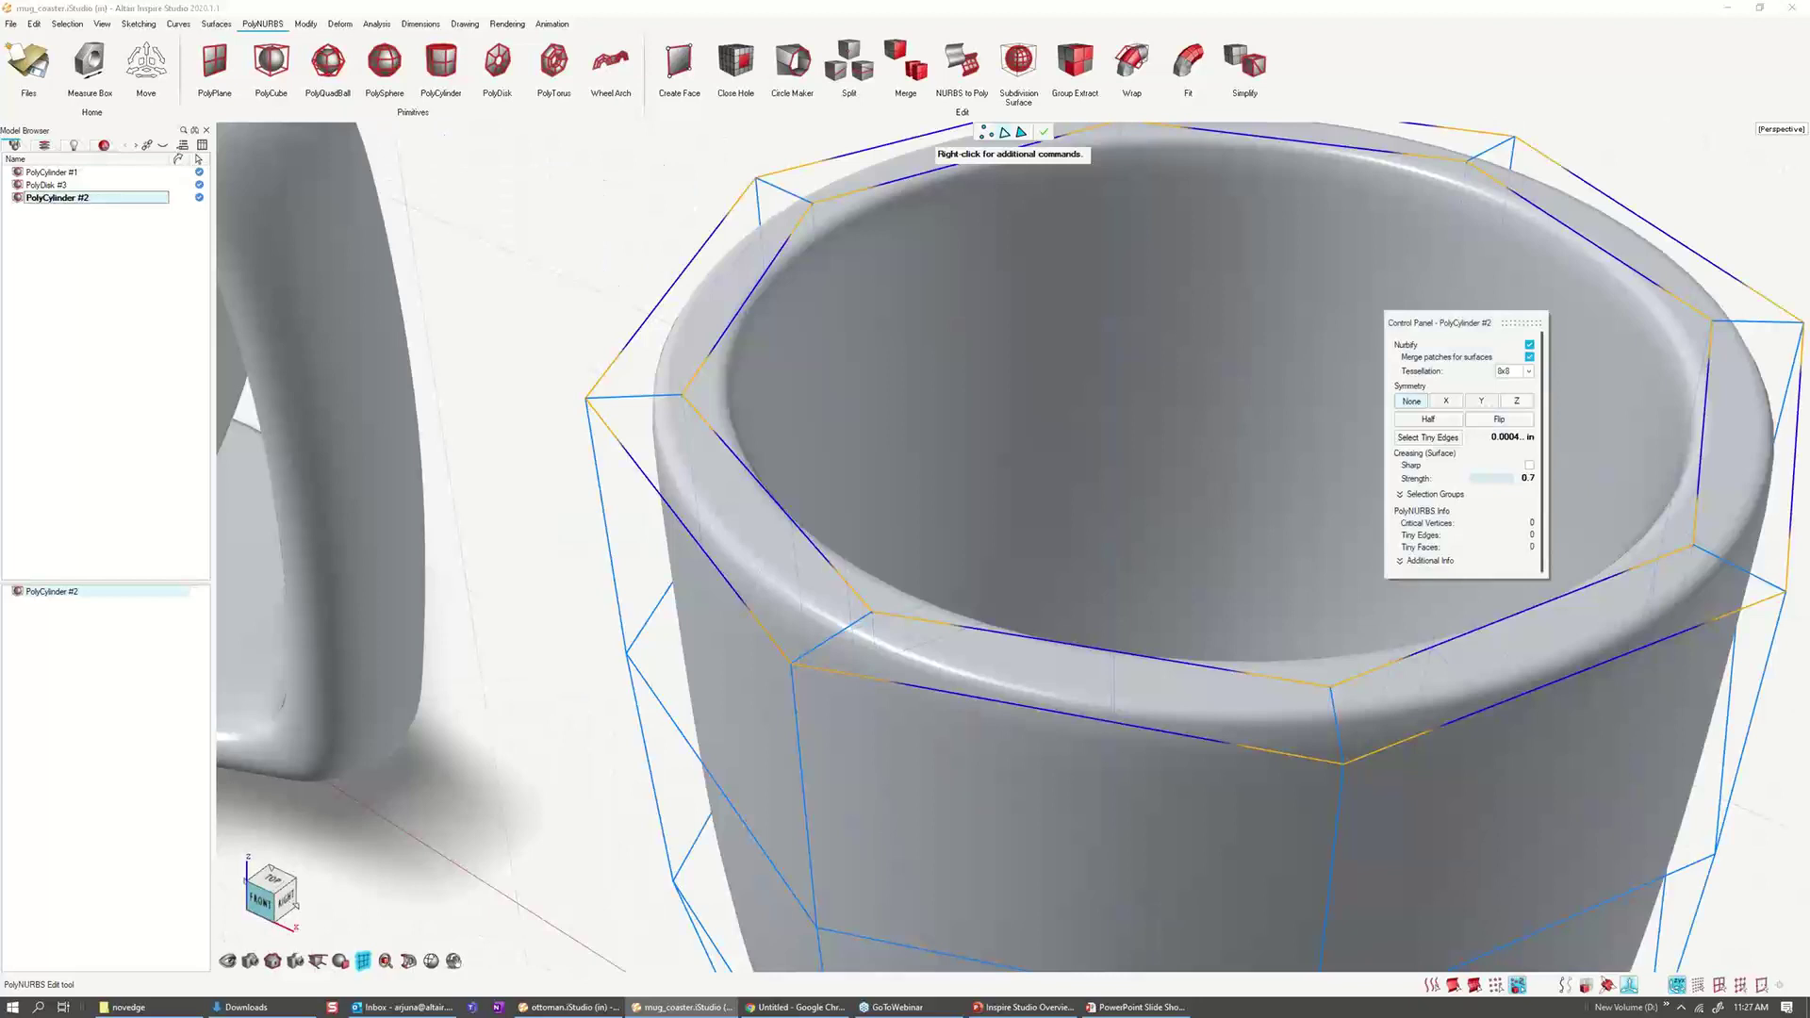
pyautogui.moveTo(1513, 479); pyautogui.dragTo(1470, 479)
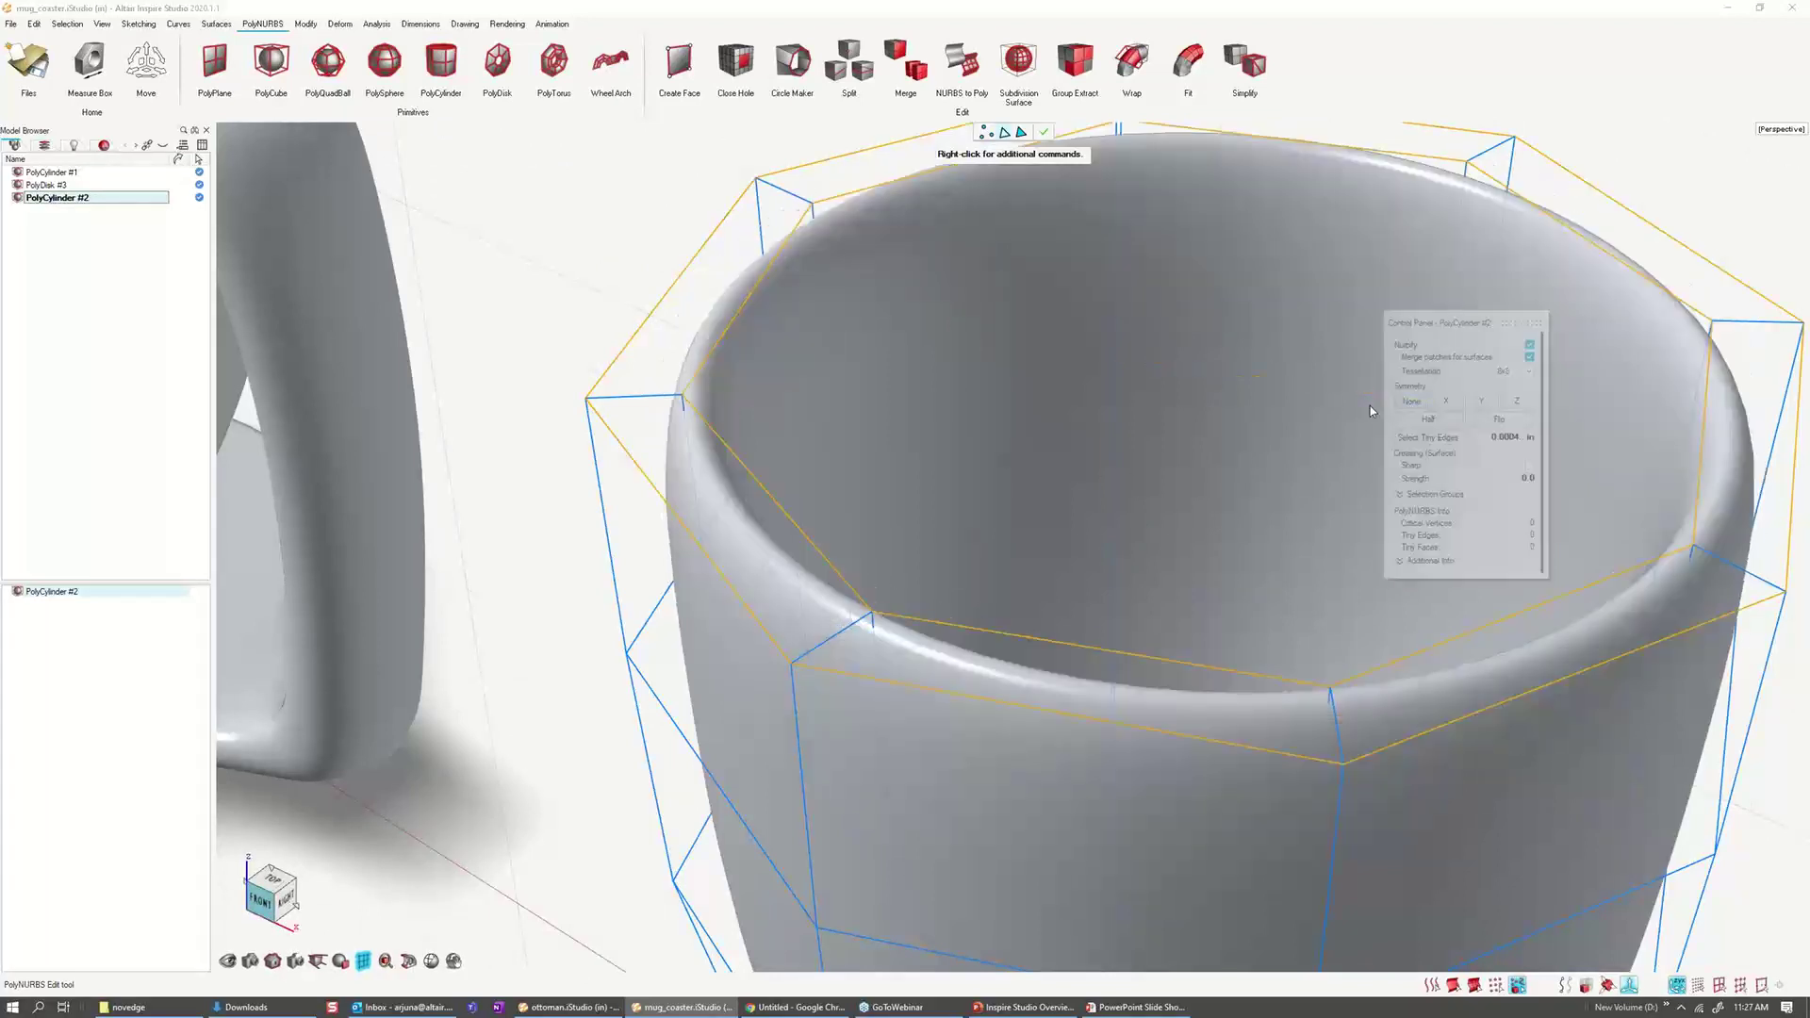
pyautogui.click(1527, 479)
pyautogui.write('0.7')
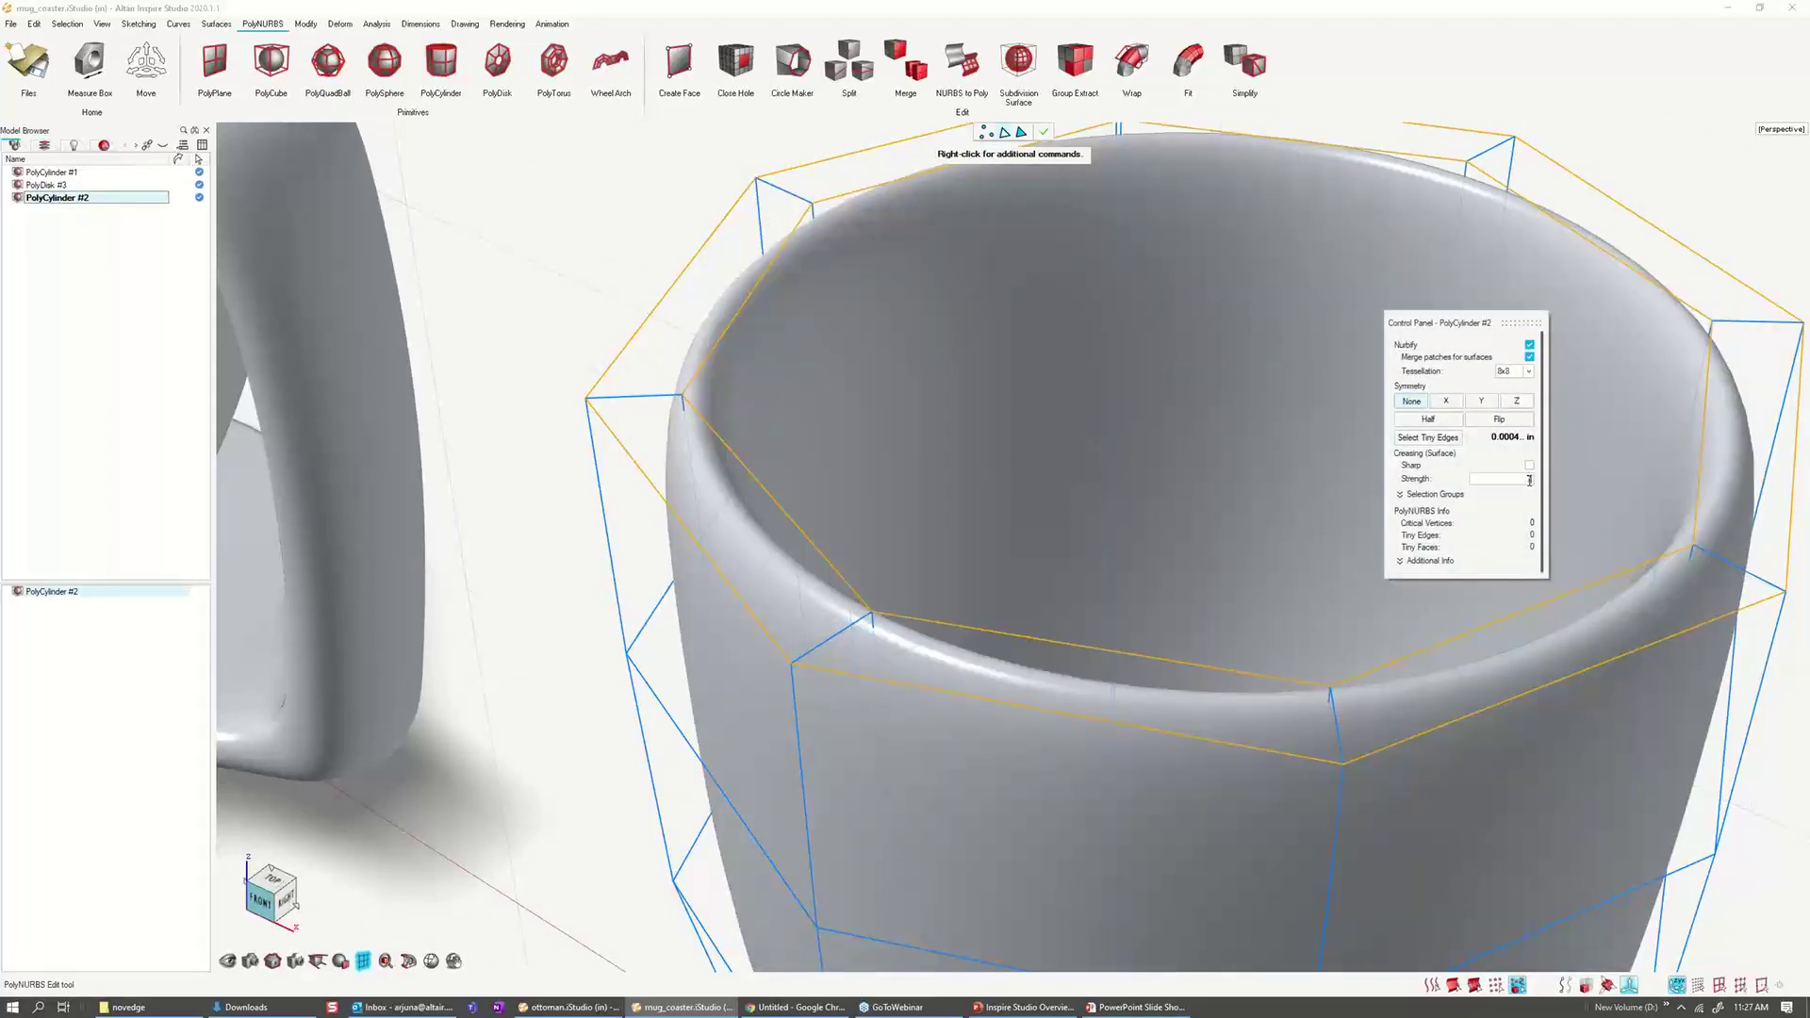
pyautogui.press('Return')
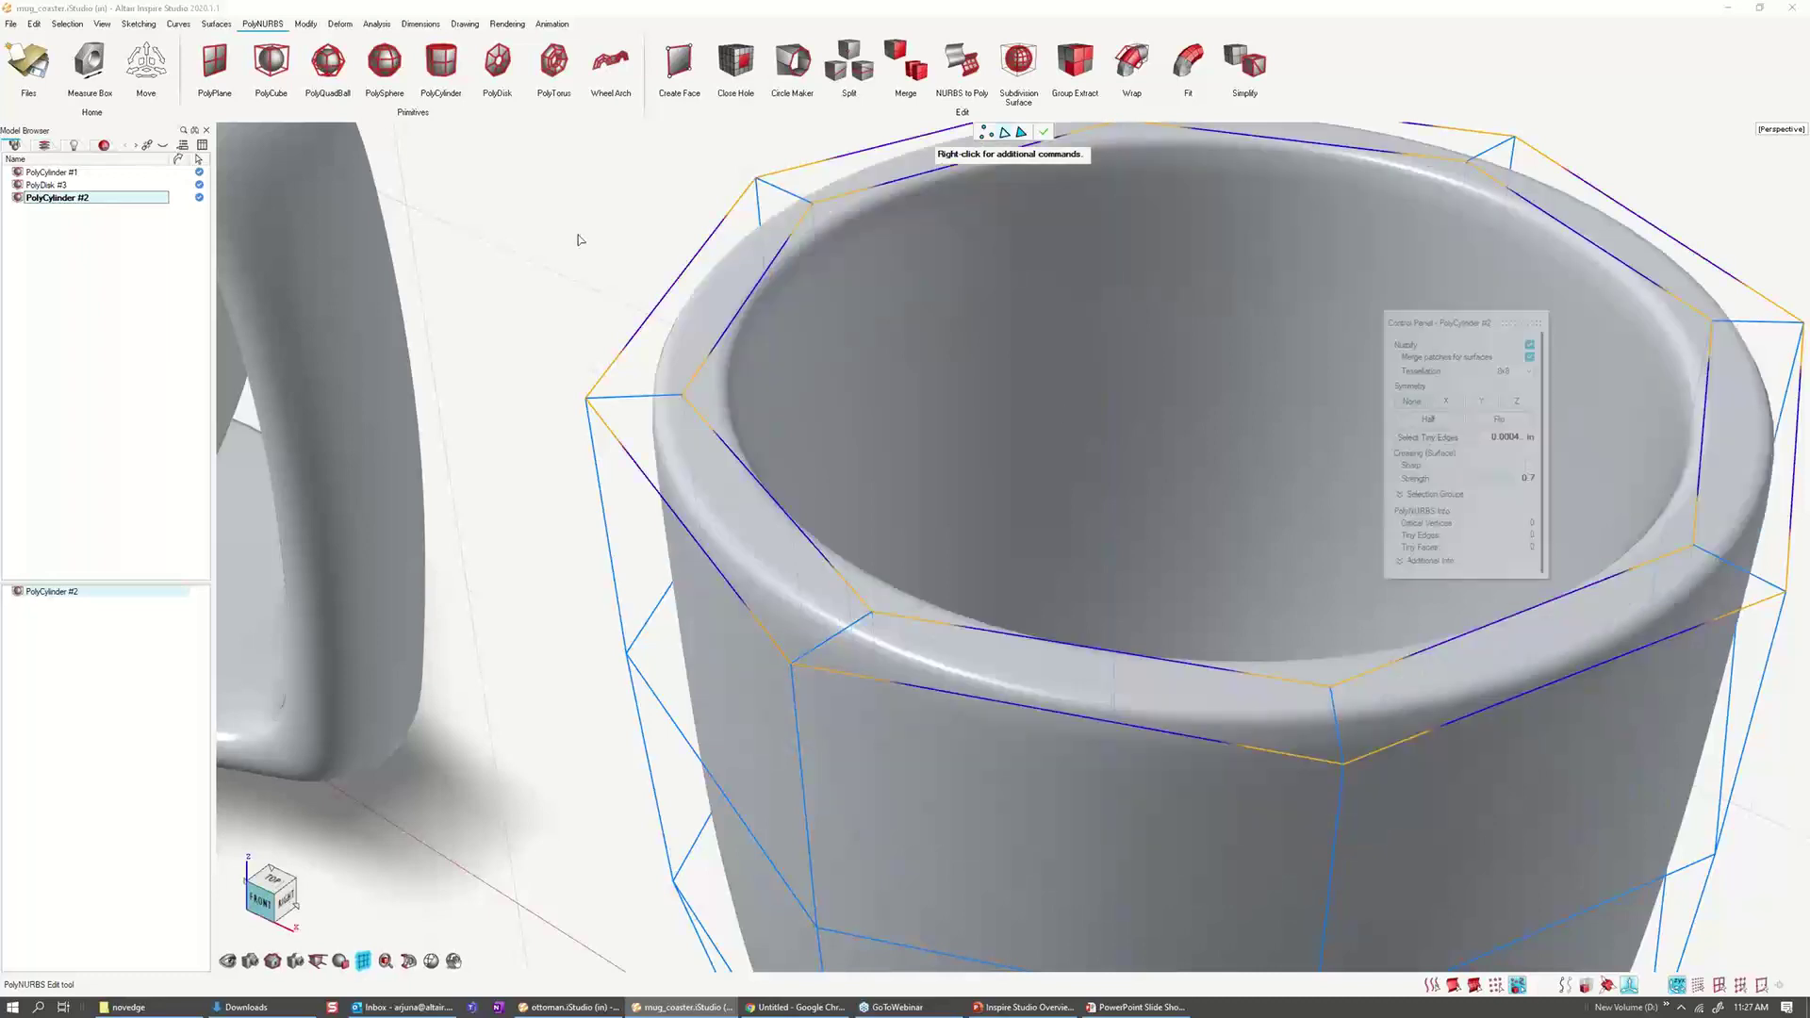
# Step: Deselect the inner rim loop and set only the outer loop's creasing strength to 0
pyautogui.keyDown('alt'); pyautogui.click(727, 216); pyautogui.keyUp('alt')
pyautogui.doubleClick(1529, 478)
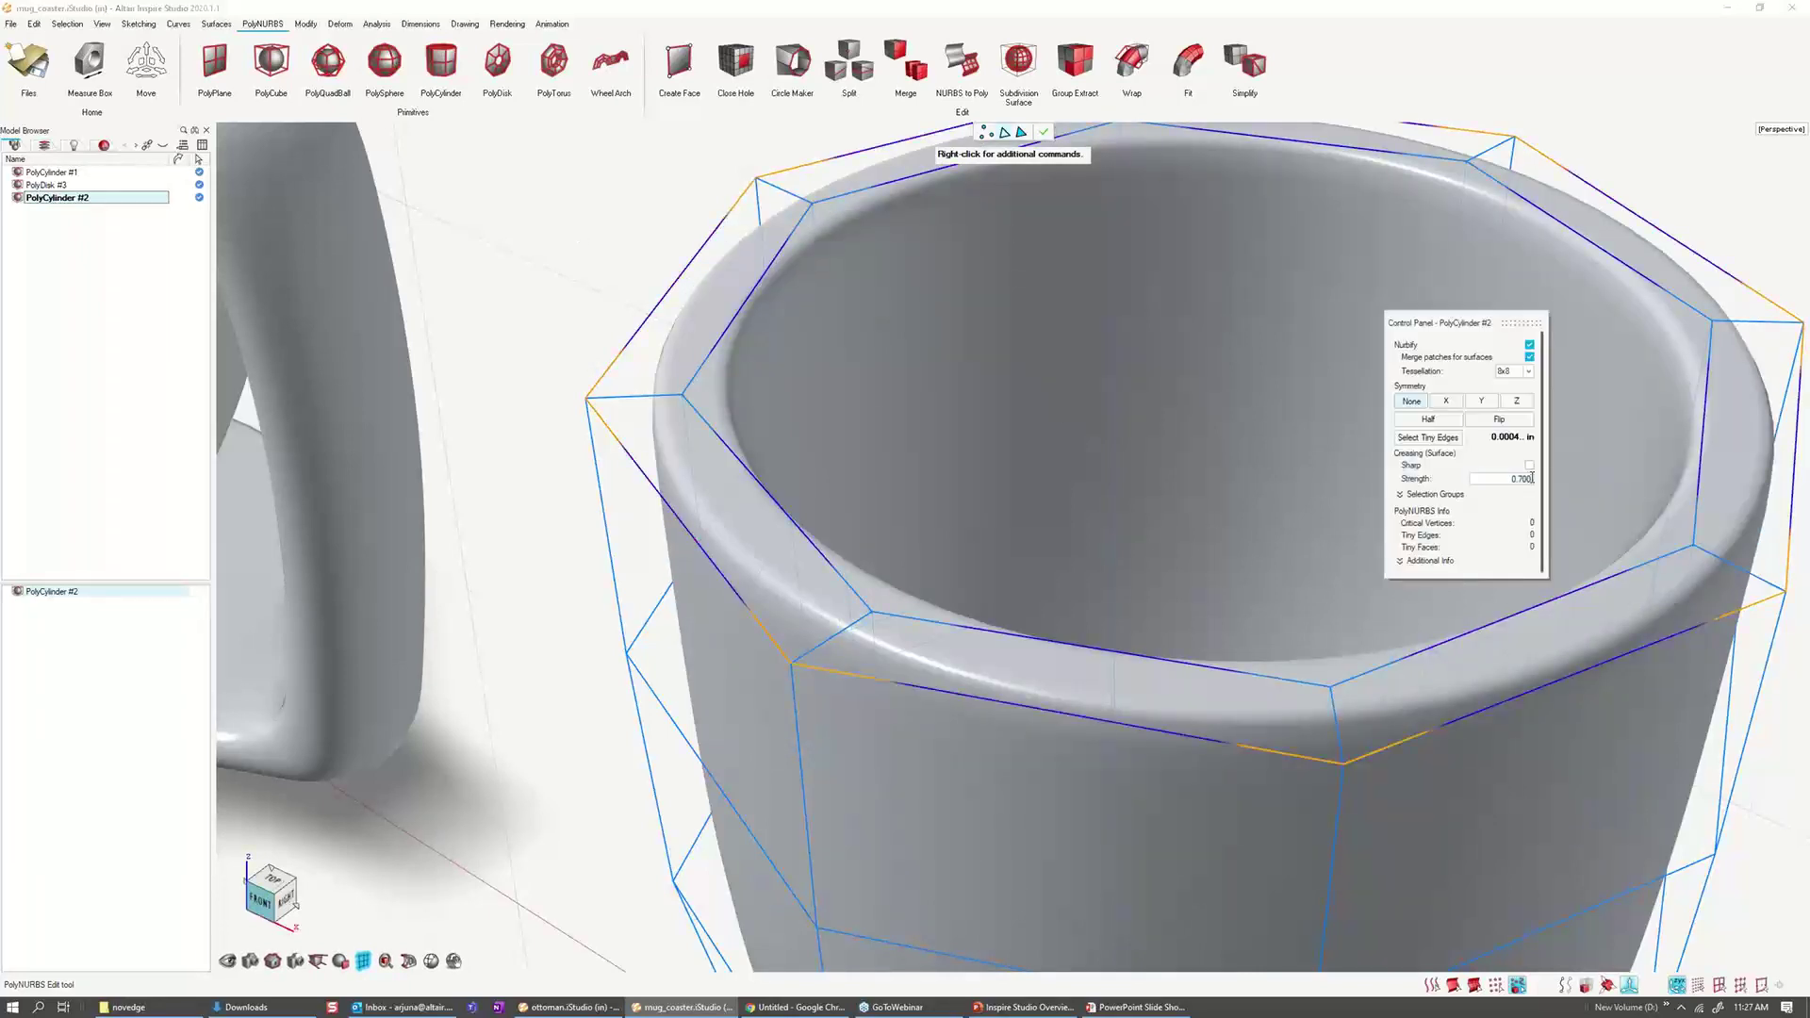
pyautogui.write('0')
pyautogui.press('Return')
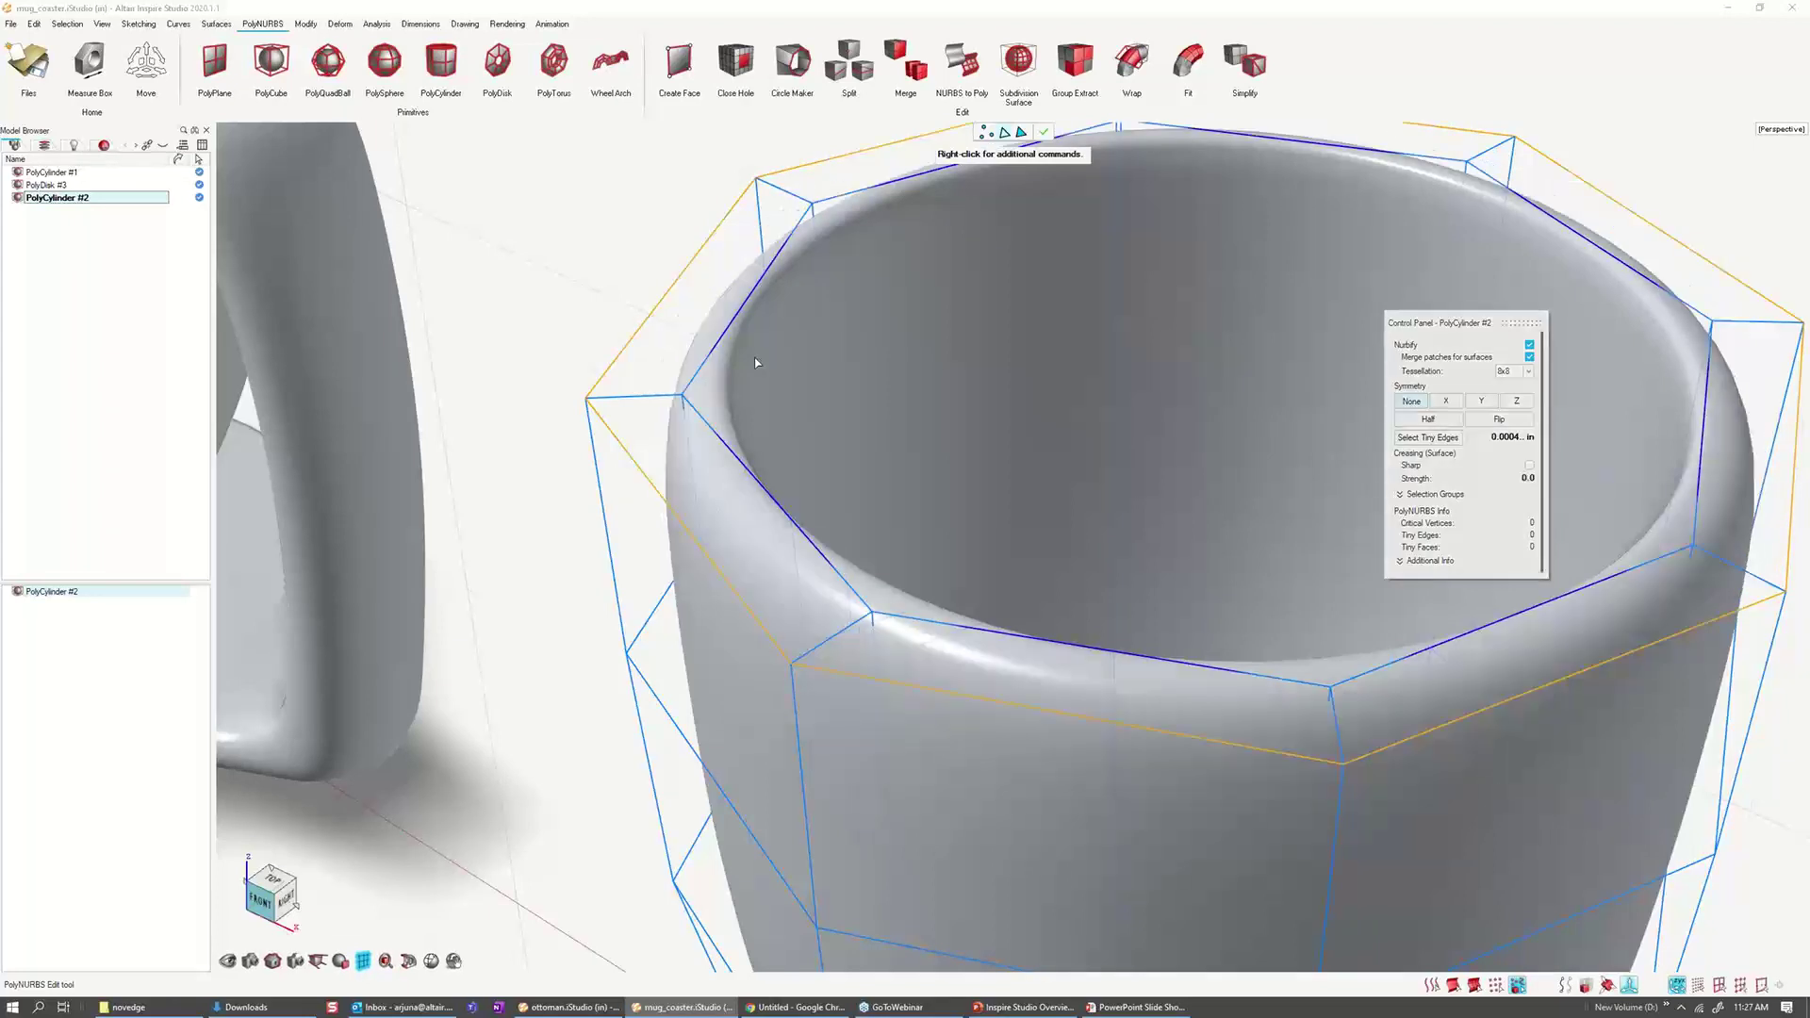
pyautogui.moveTo(615, 273); pyautogui.dragTo(671, 252, button='middle')
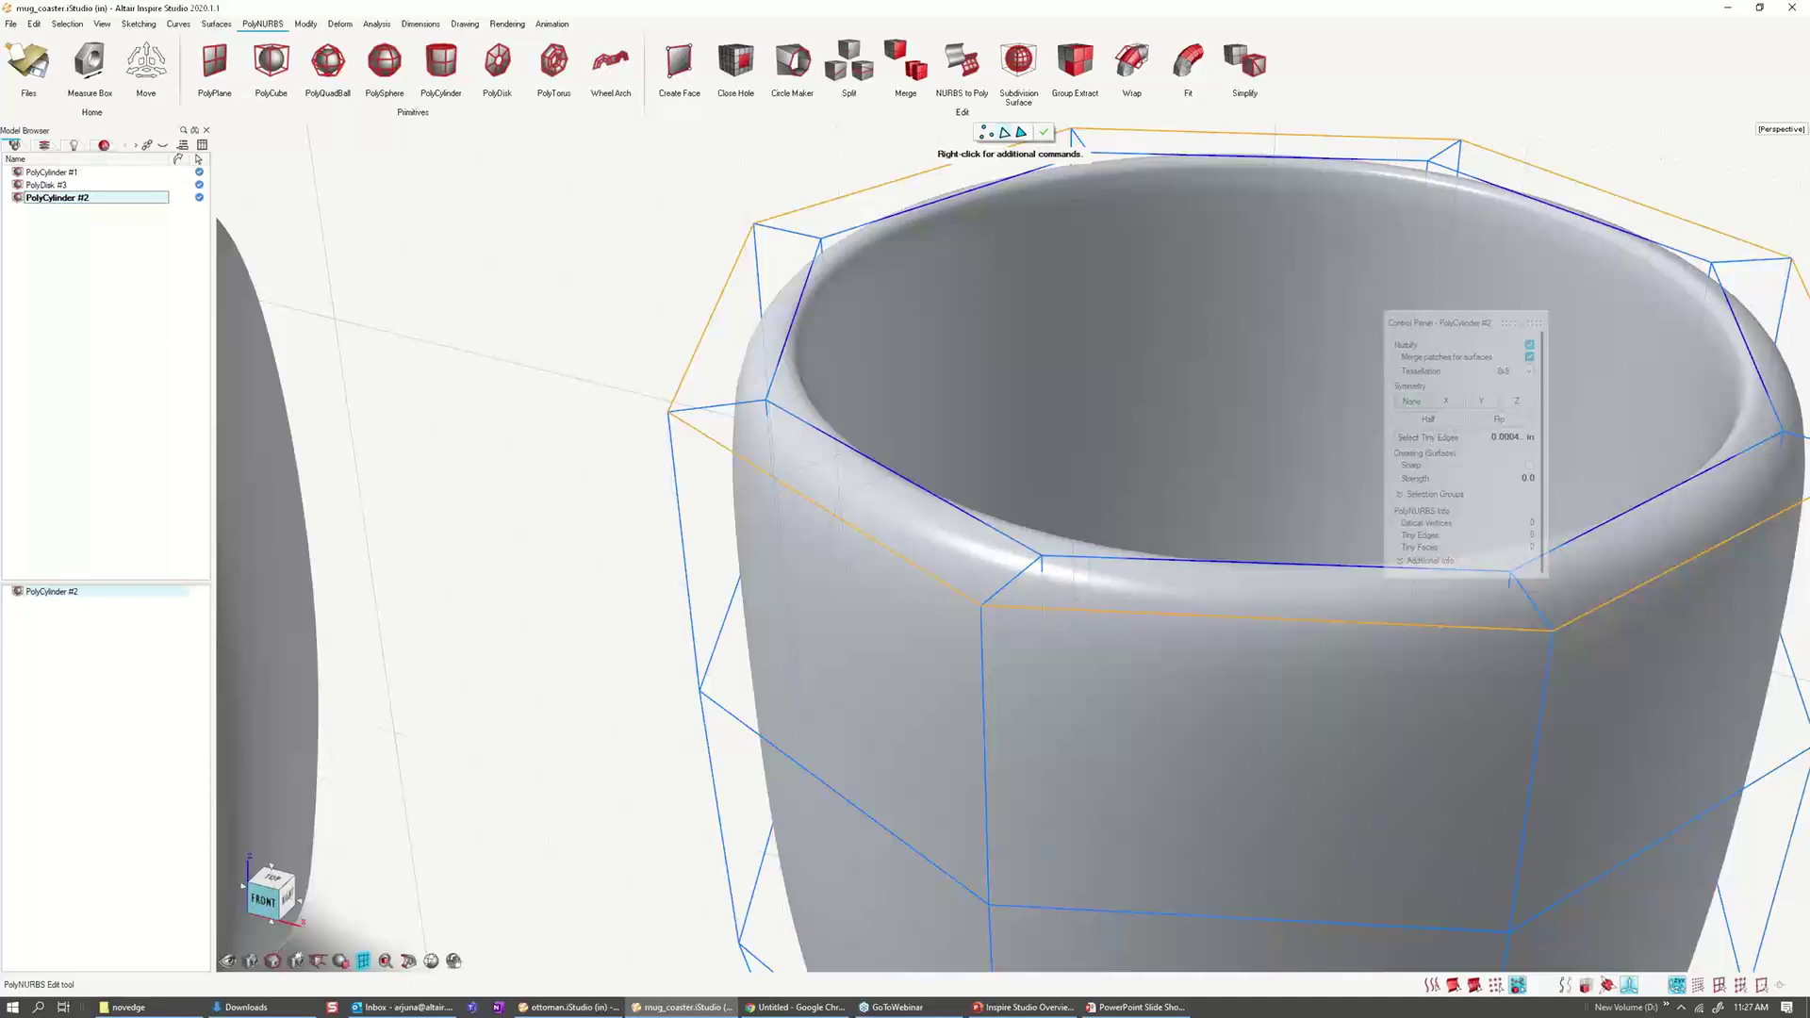
pyautogui.moveTo(671, 377); pyautogui.dragTo(731, 416, button='right')
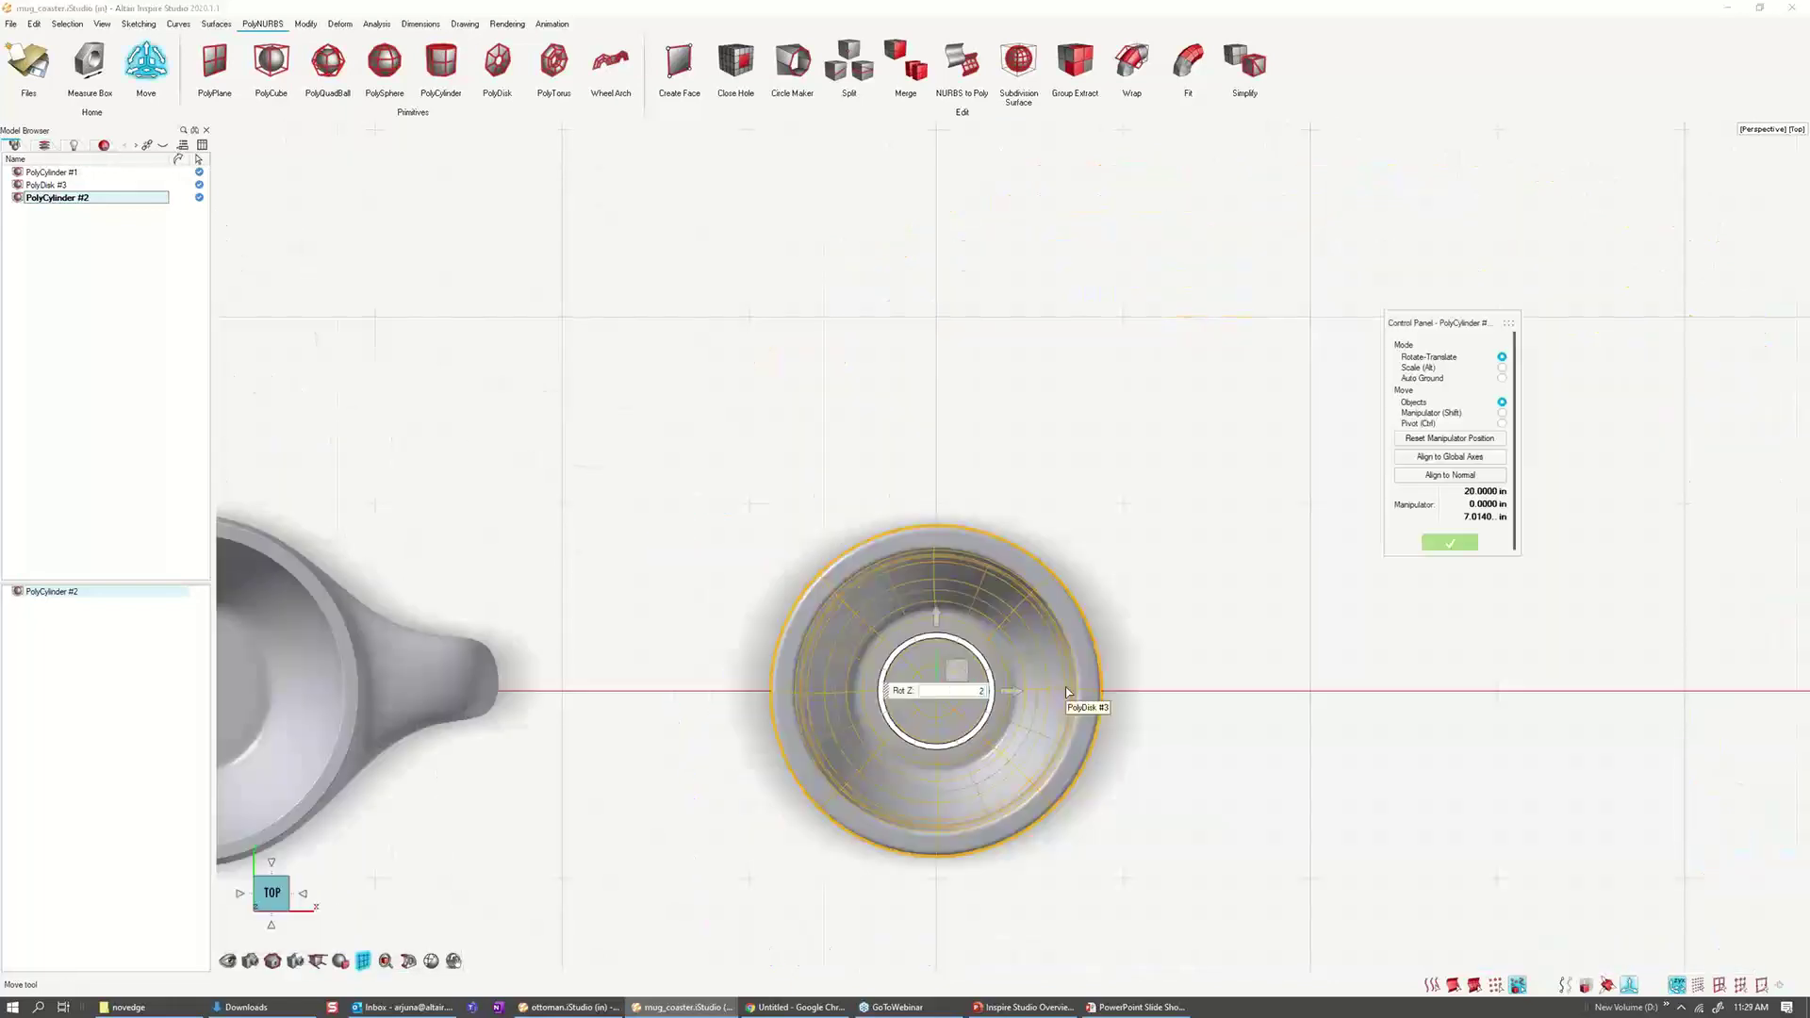
# Step: Rotate the new mug body 22 degrees about the Z axis
pyautogui.write('22.000')
pyautogui.press('Return')
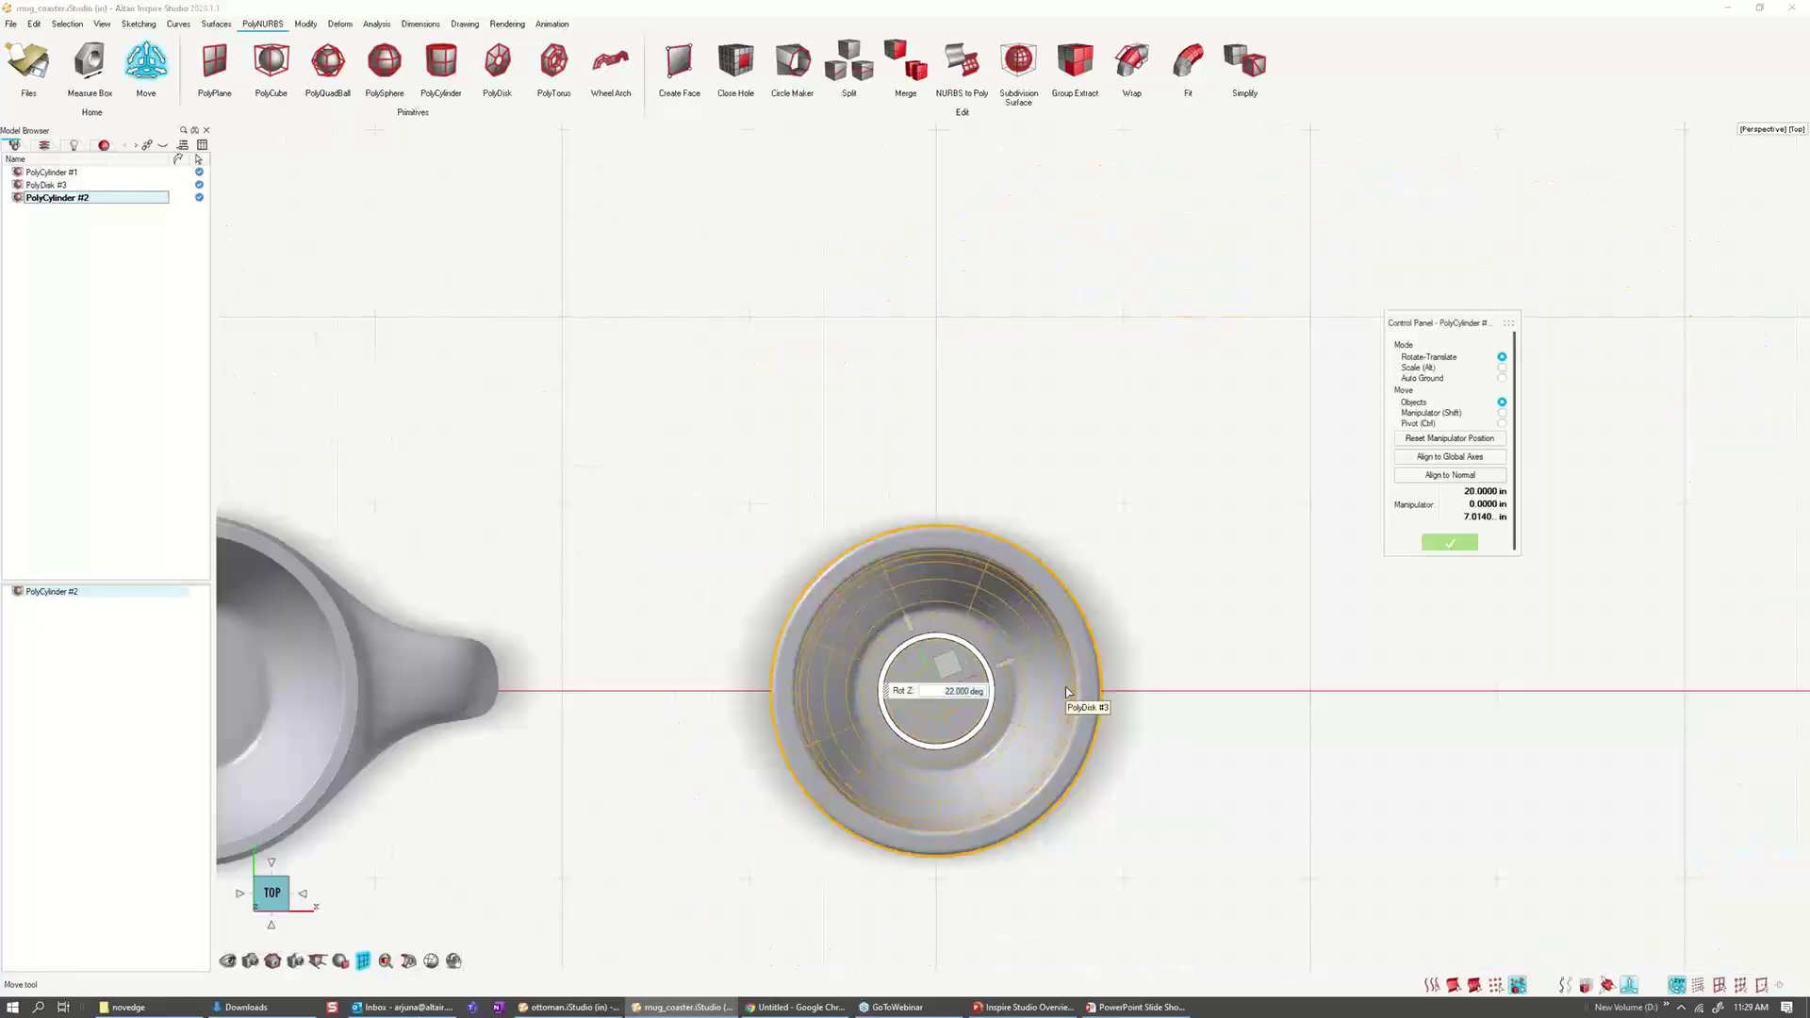
pyautogui.rightClick(1192, 626)
# Step: Merge the new mug body and the coaster beneath it into a single PolyNURBS object
pyautogui.moveTo(1310, 830); pyautogui.dragTo(1208, 644, button='middle')
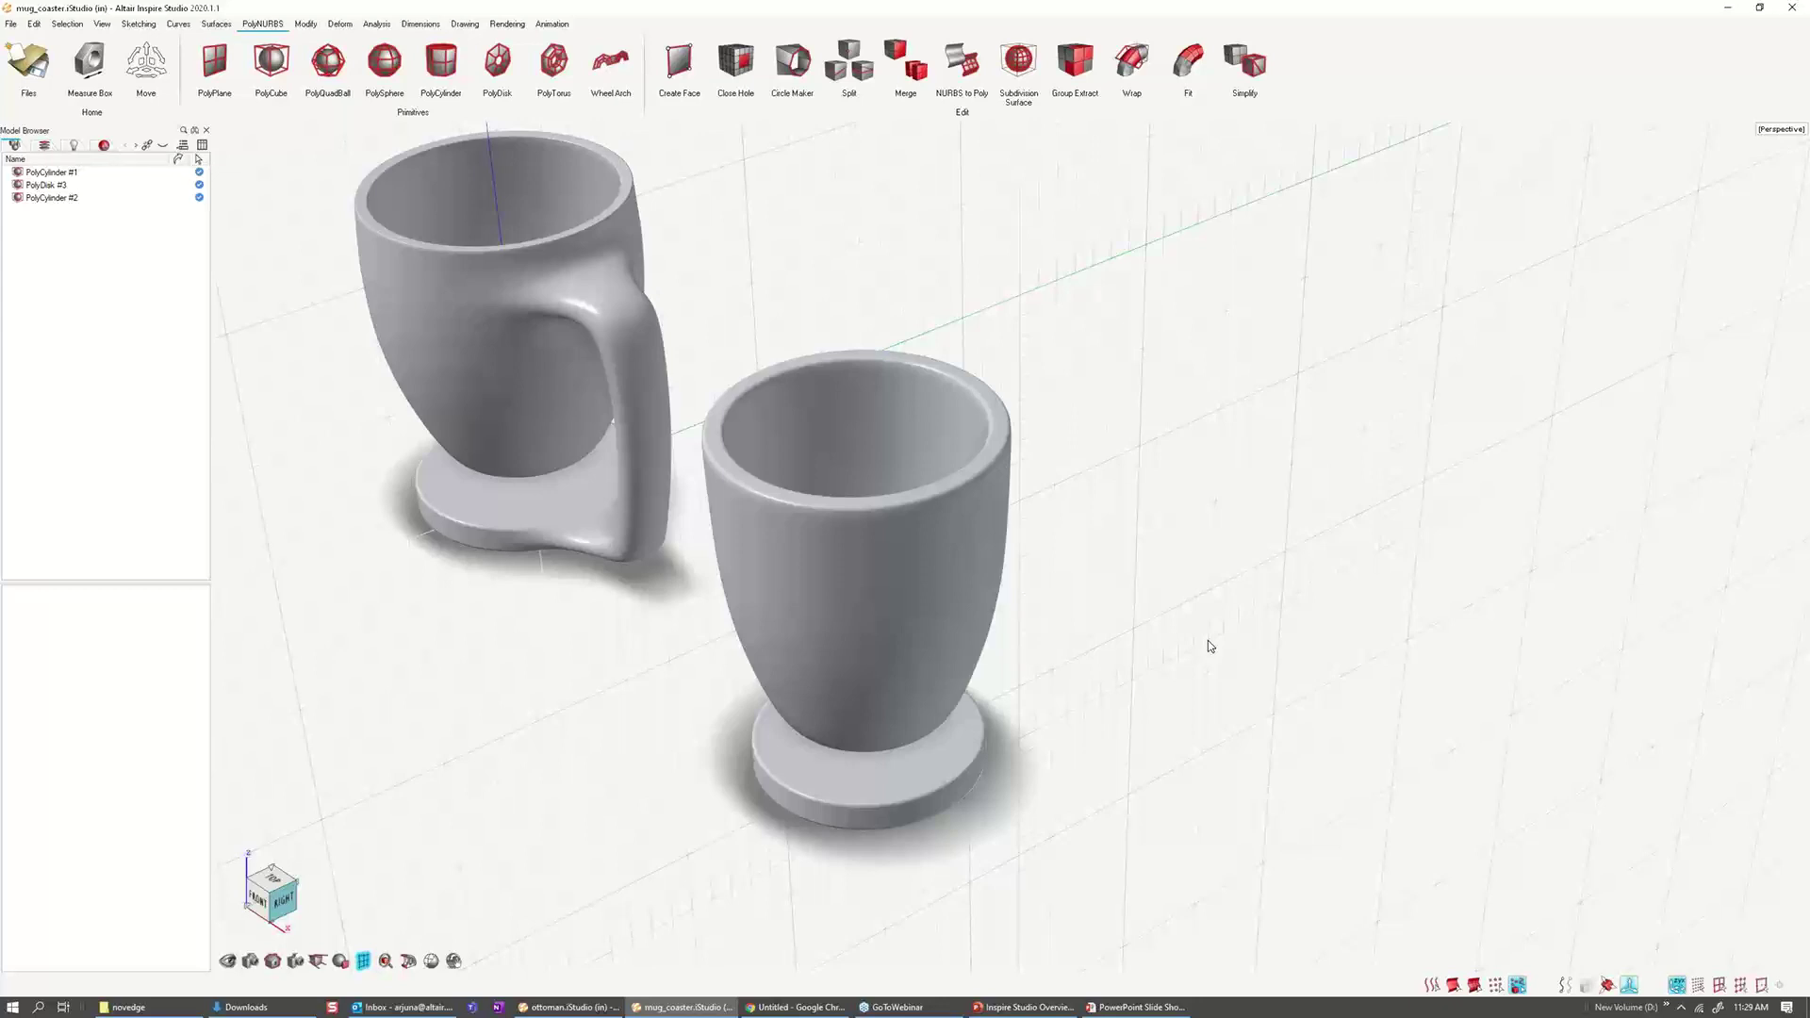
pyautogui.doubleClick(948, 656)
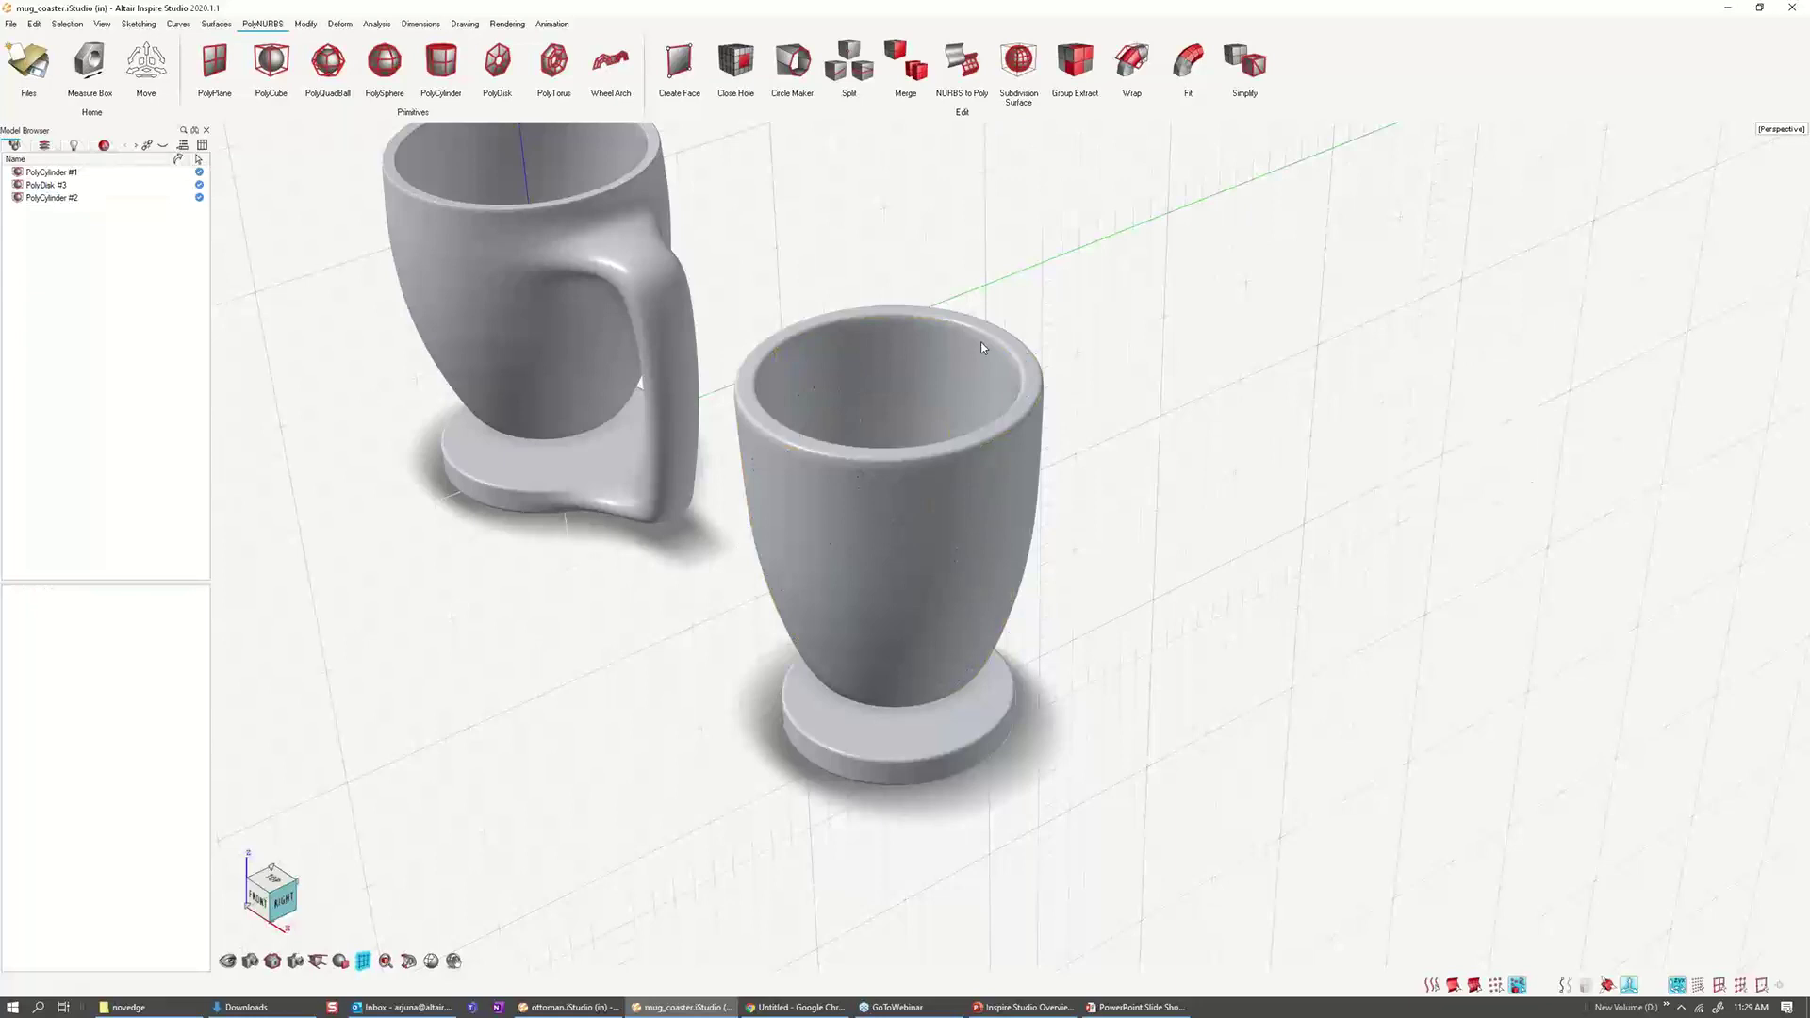
pyautogui.click(968, 374)
pyautogui.click(983, 714)
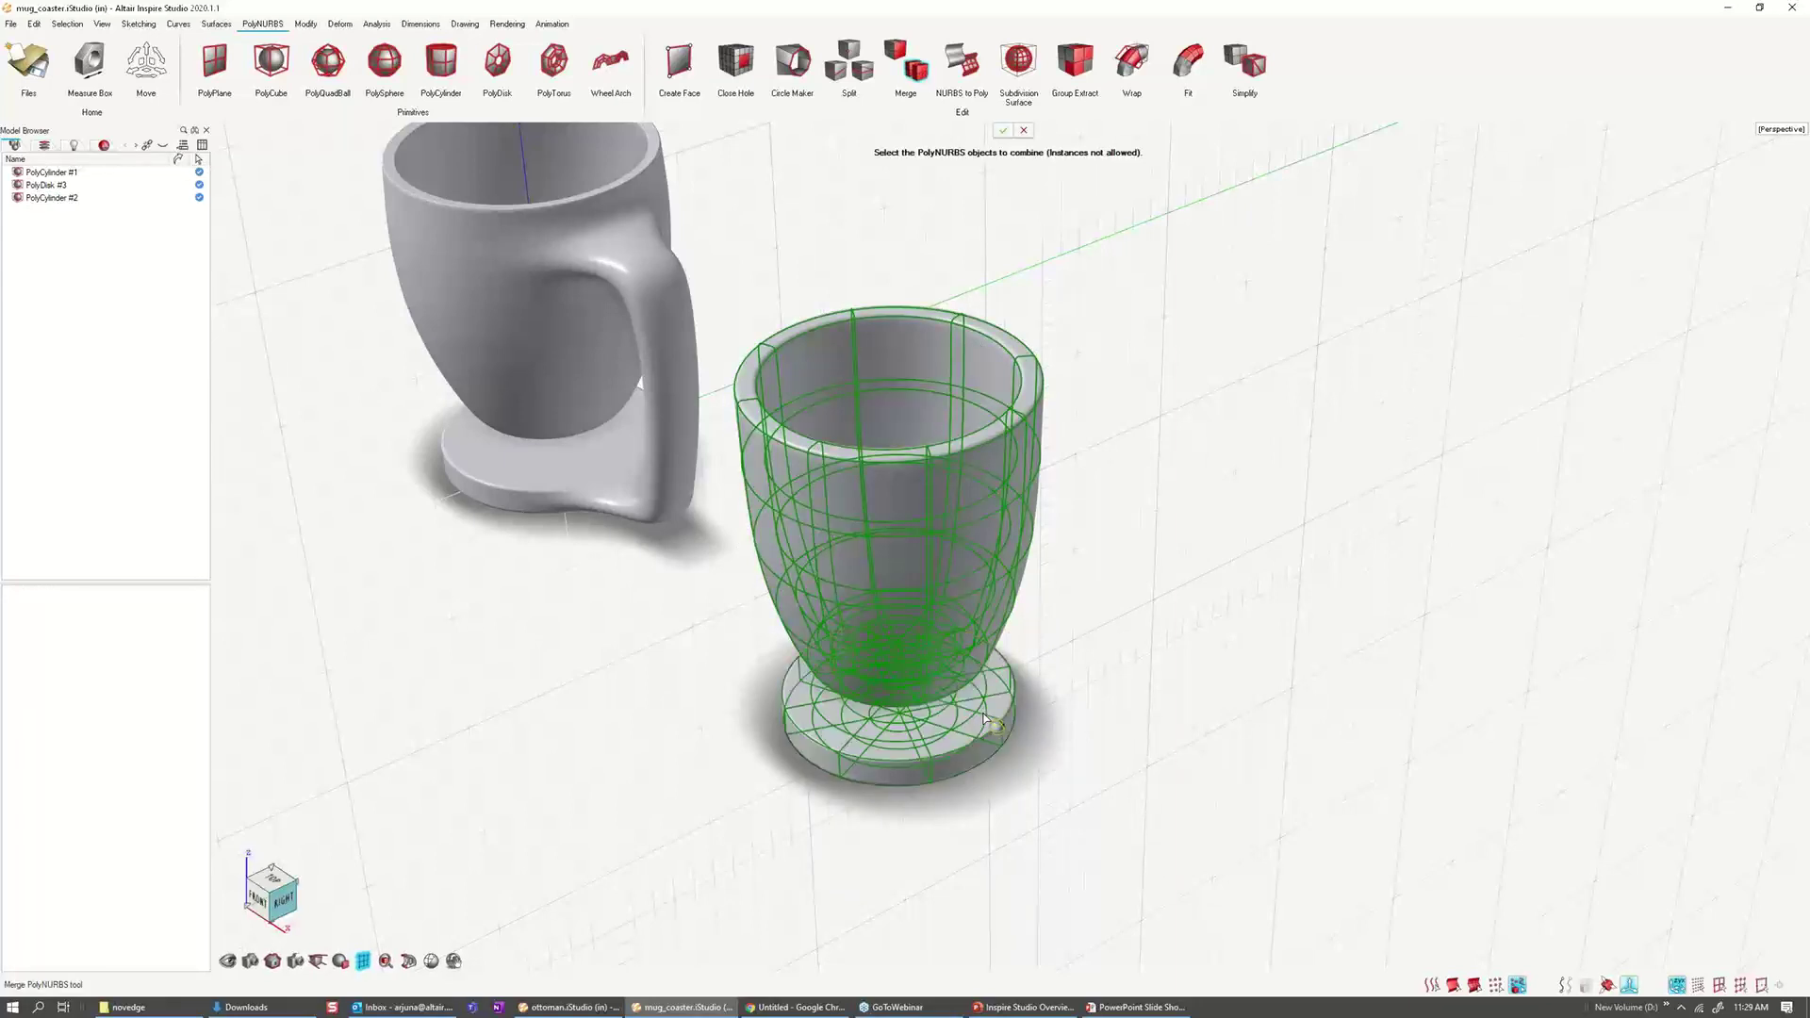
pyautogui.press('space')
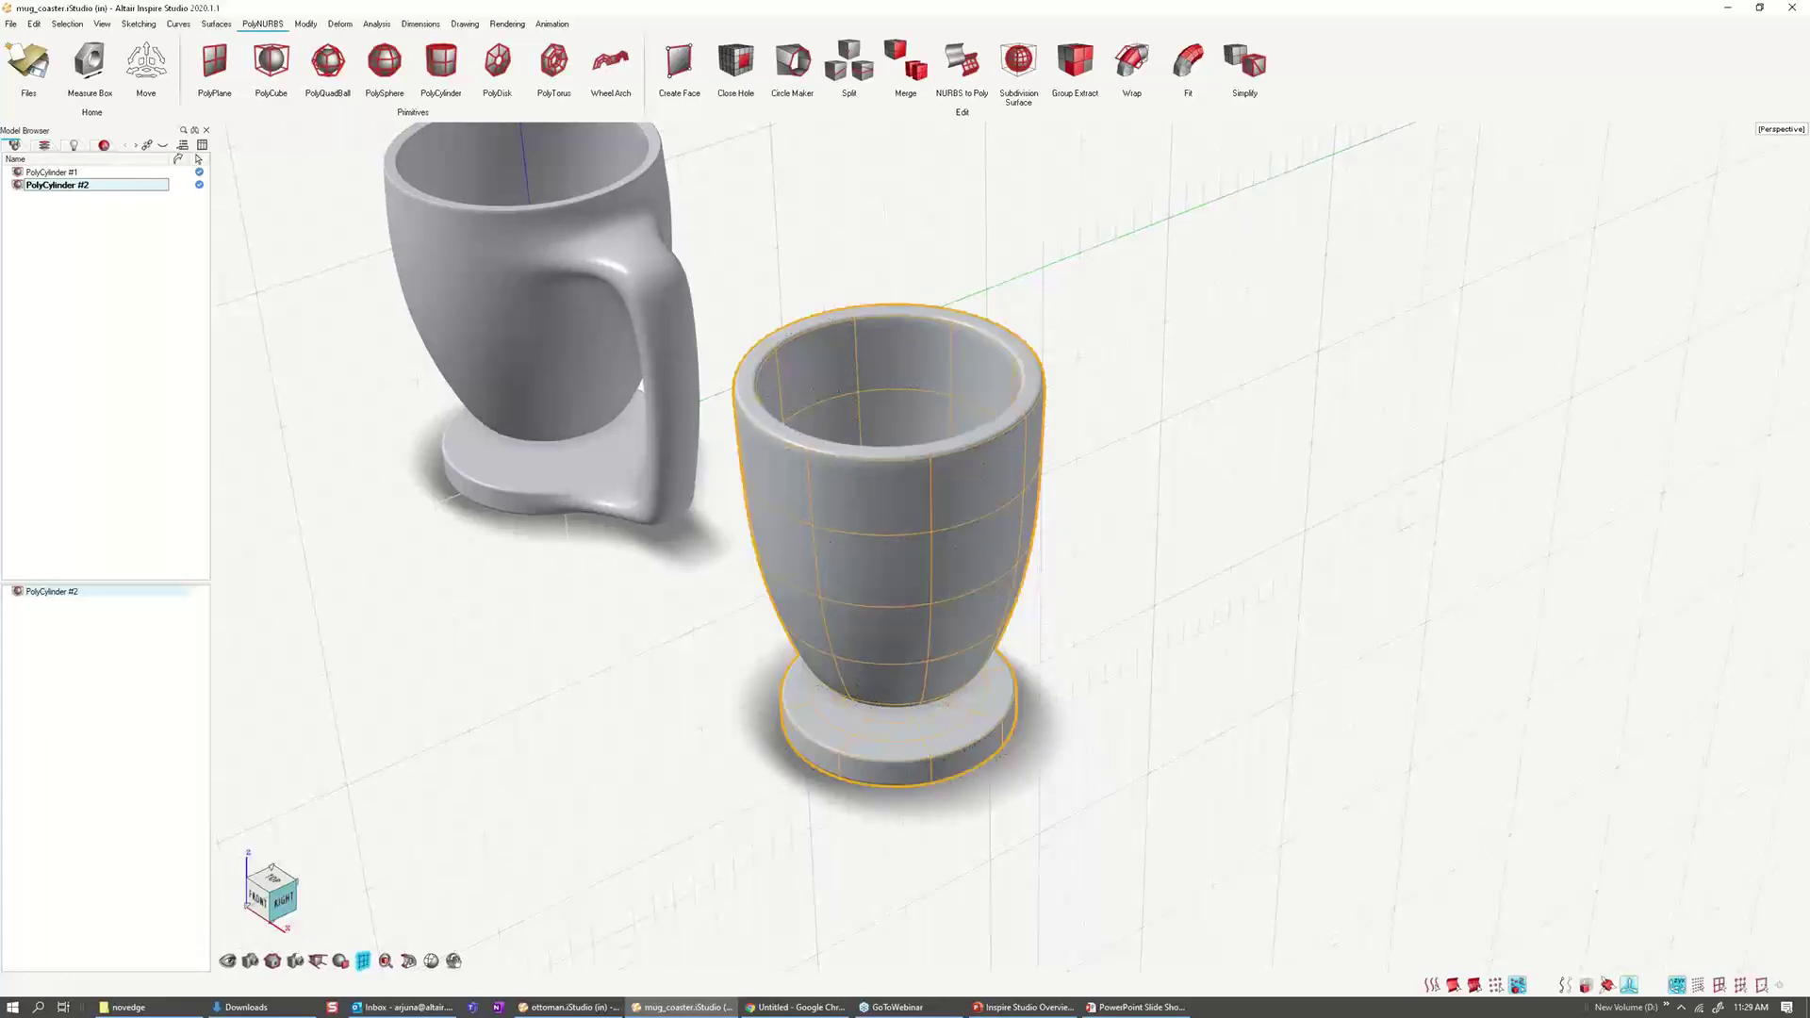
# Step: Add an edge loop around the mug's upper wall just below the rim using Split with Multiple Split off
pyautogui.moveTo(1158, 588)
pyautogui.mouseDown(button='middle')
pyautogui.moveTo(1037, 533)
pyautogui.moveTo(1187, 509)
pyautogui.moveTo(1032, 467)
pyautogui.moveTo(1022, 556)
pyautogui.moveTo(1131, 573)
pyautogui.mouseUp(button='middle')
pyautogui.press('space')
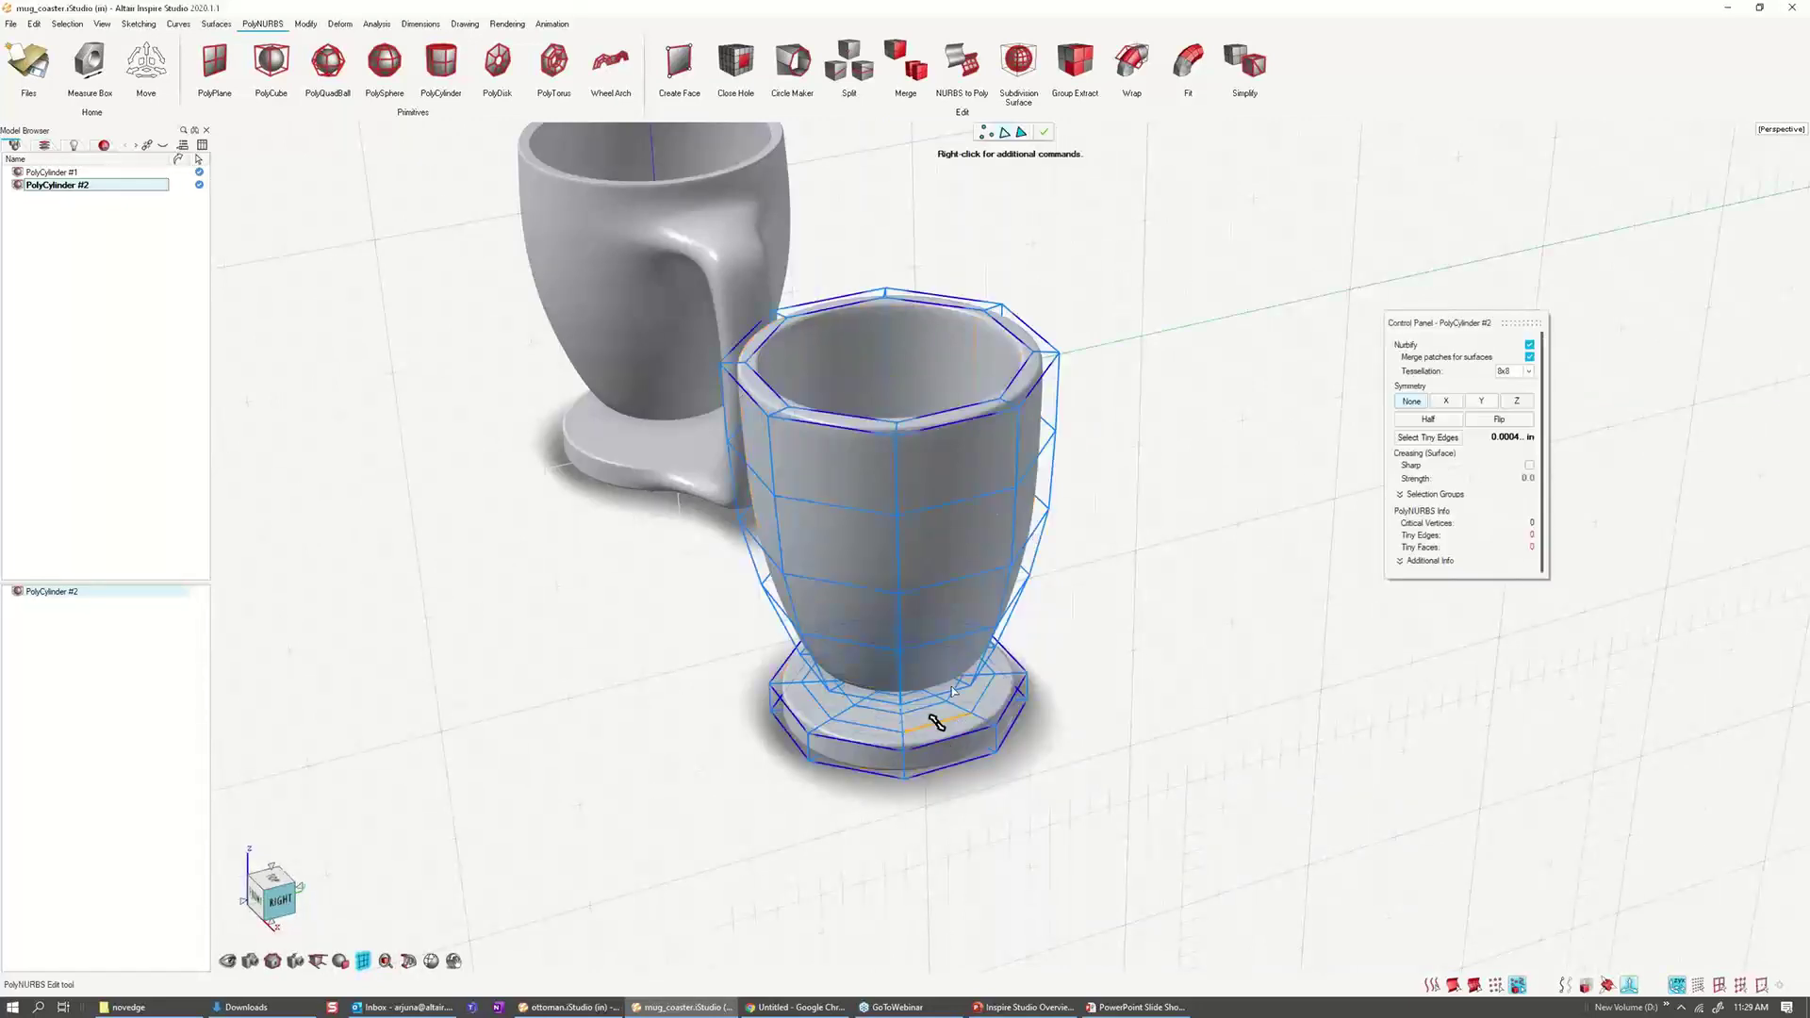
pyautogui.scroll(2, 943, 461)
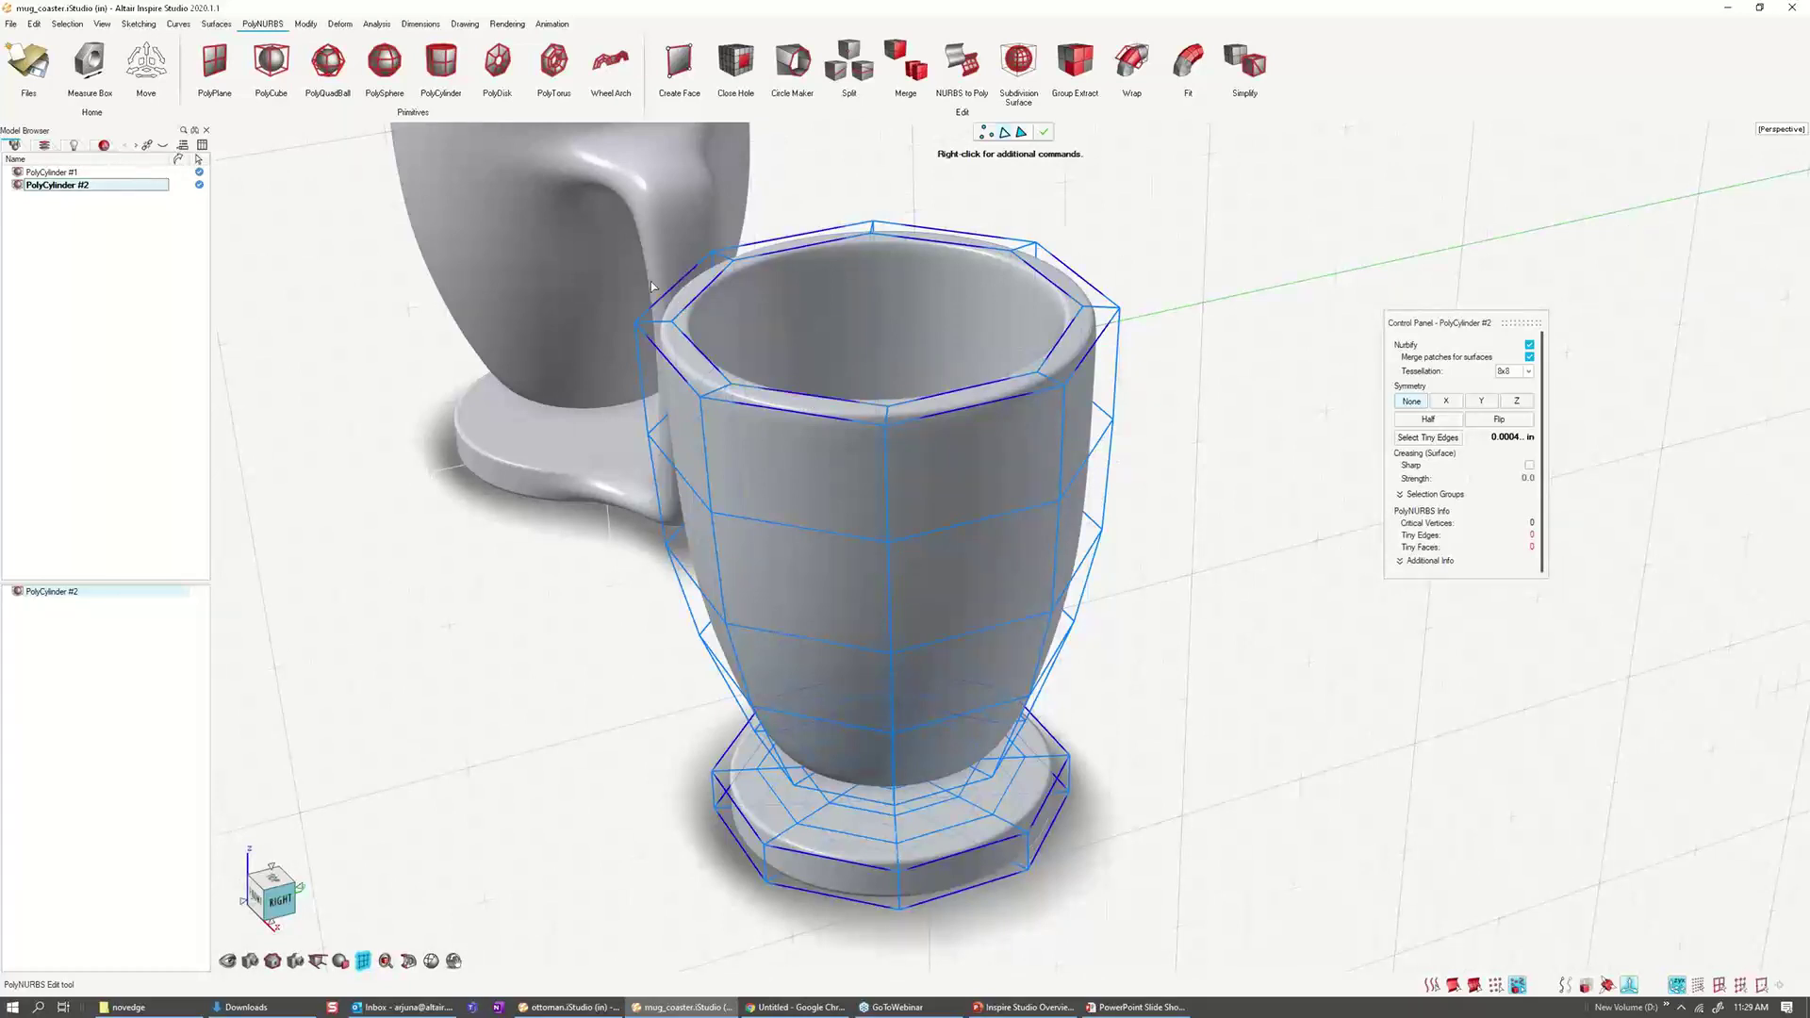
pyautogui.scroll(-3, 652, 286)
pyautogui.moveTo(651, 287)
pyautogui.mouseDown(button='middle')
pyautogui.moveTo(745, 283)
pyautogui.moveTo(632, 293)
pyautogui.moveTo(655, 302)
pyautogui.mouseUp(button='middle')
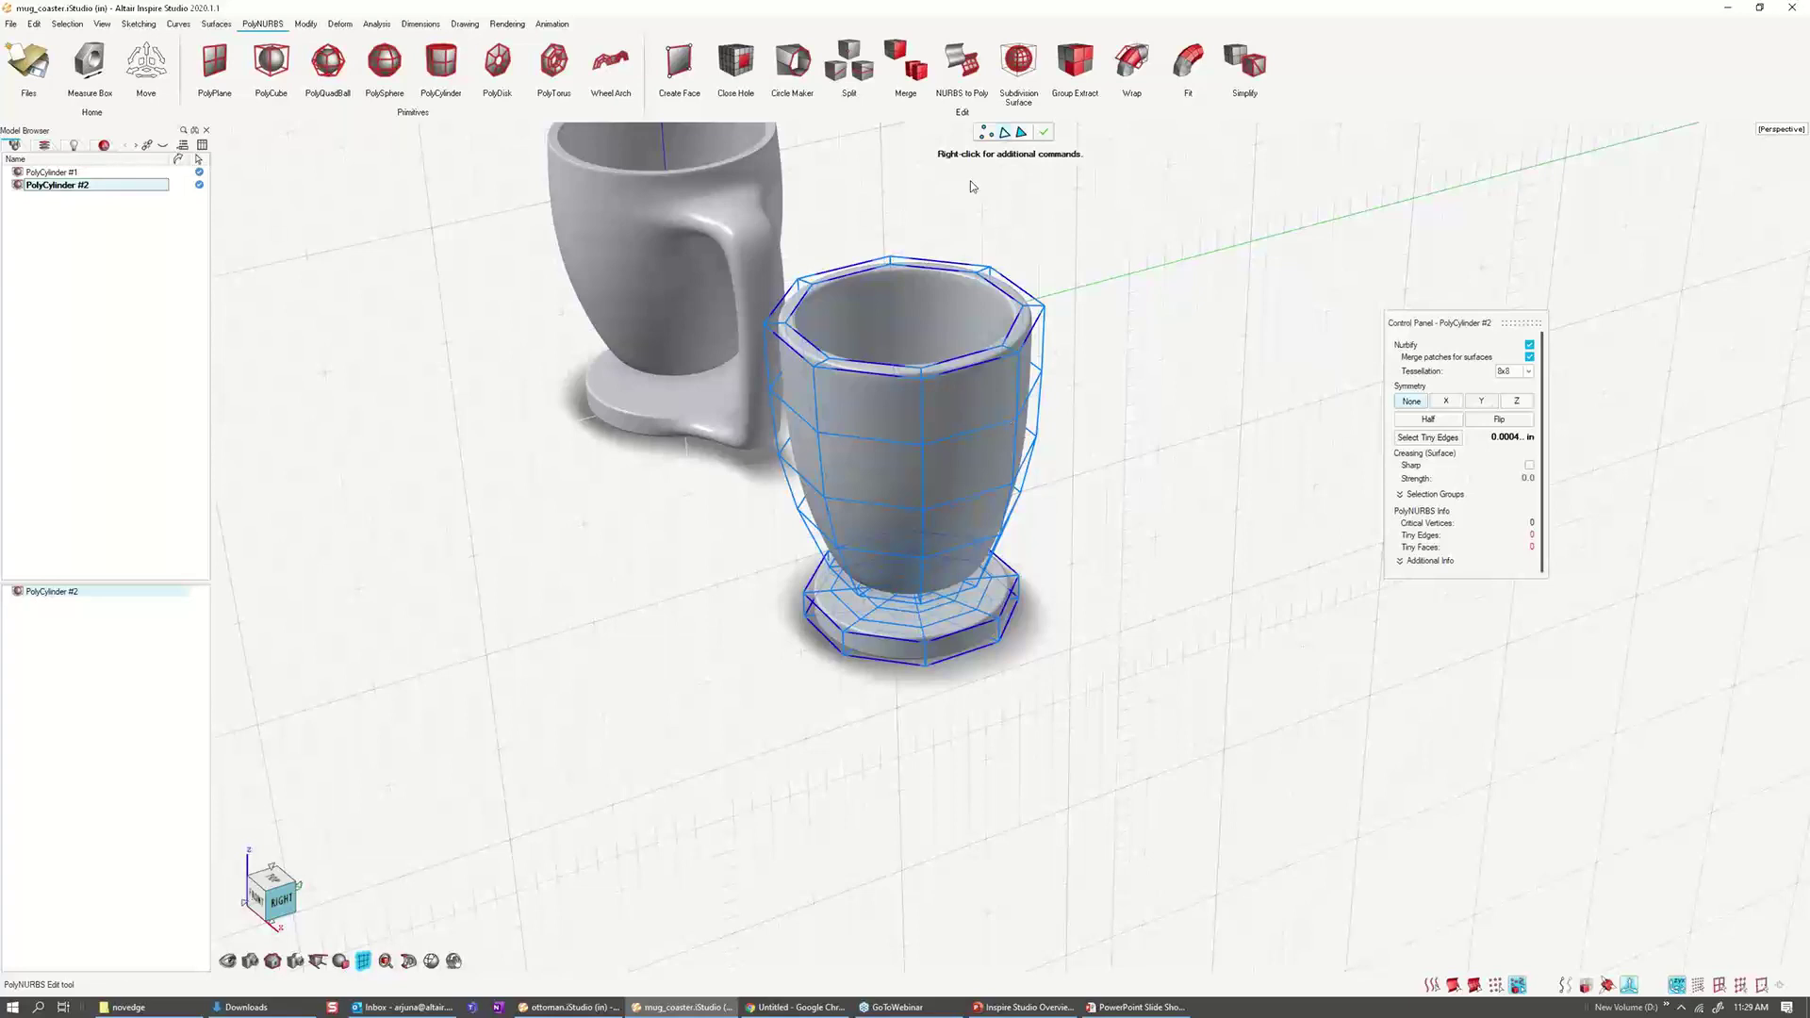
pyautogui.click(865, 72)
pyautogui.scroll(2, 1081, 381)
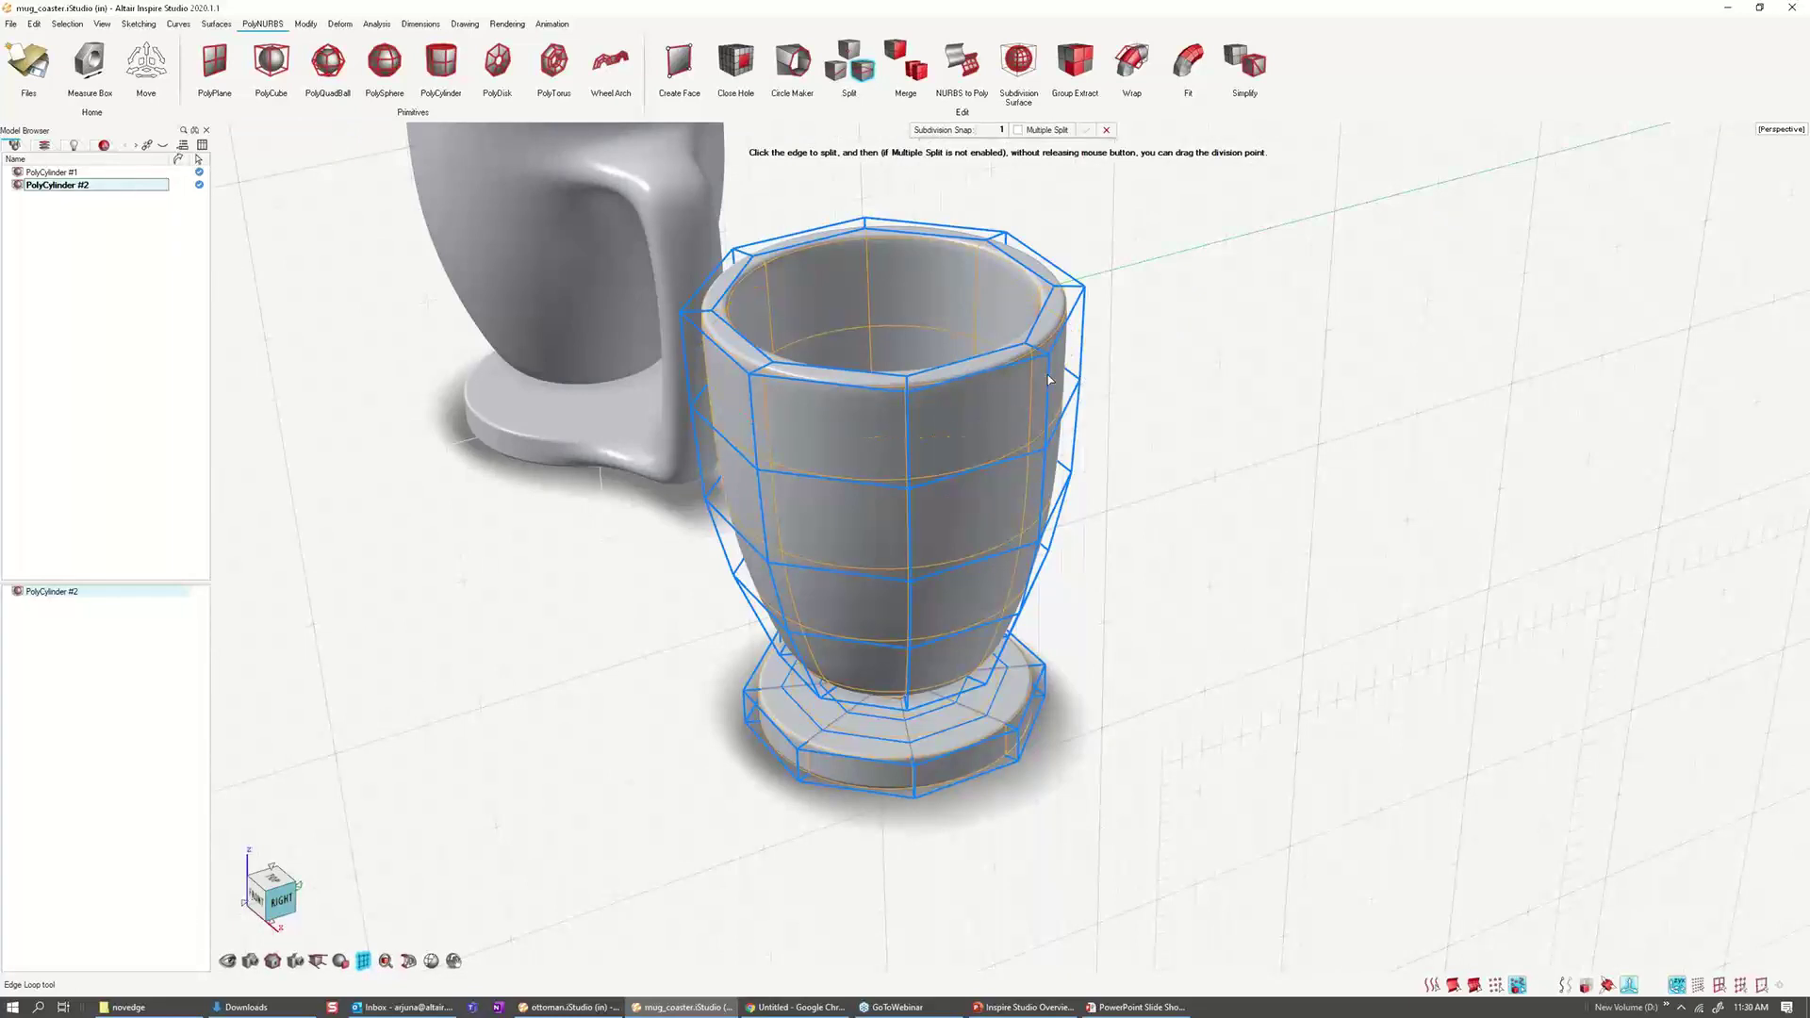
pyautogui.moveTo(1050, 379); pyautogui.dragTo(1052, 396)
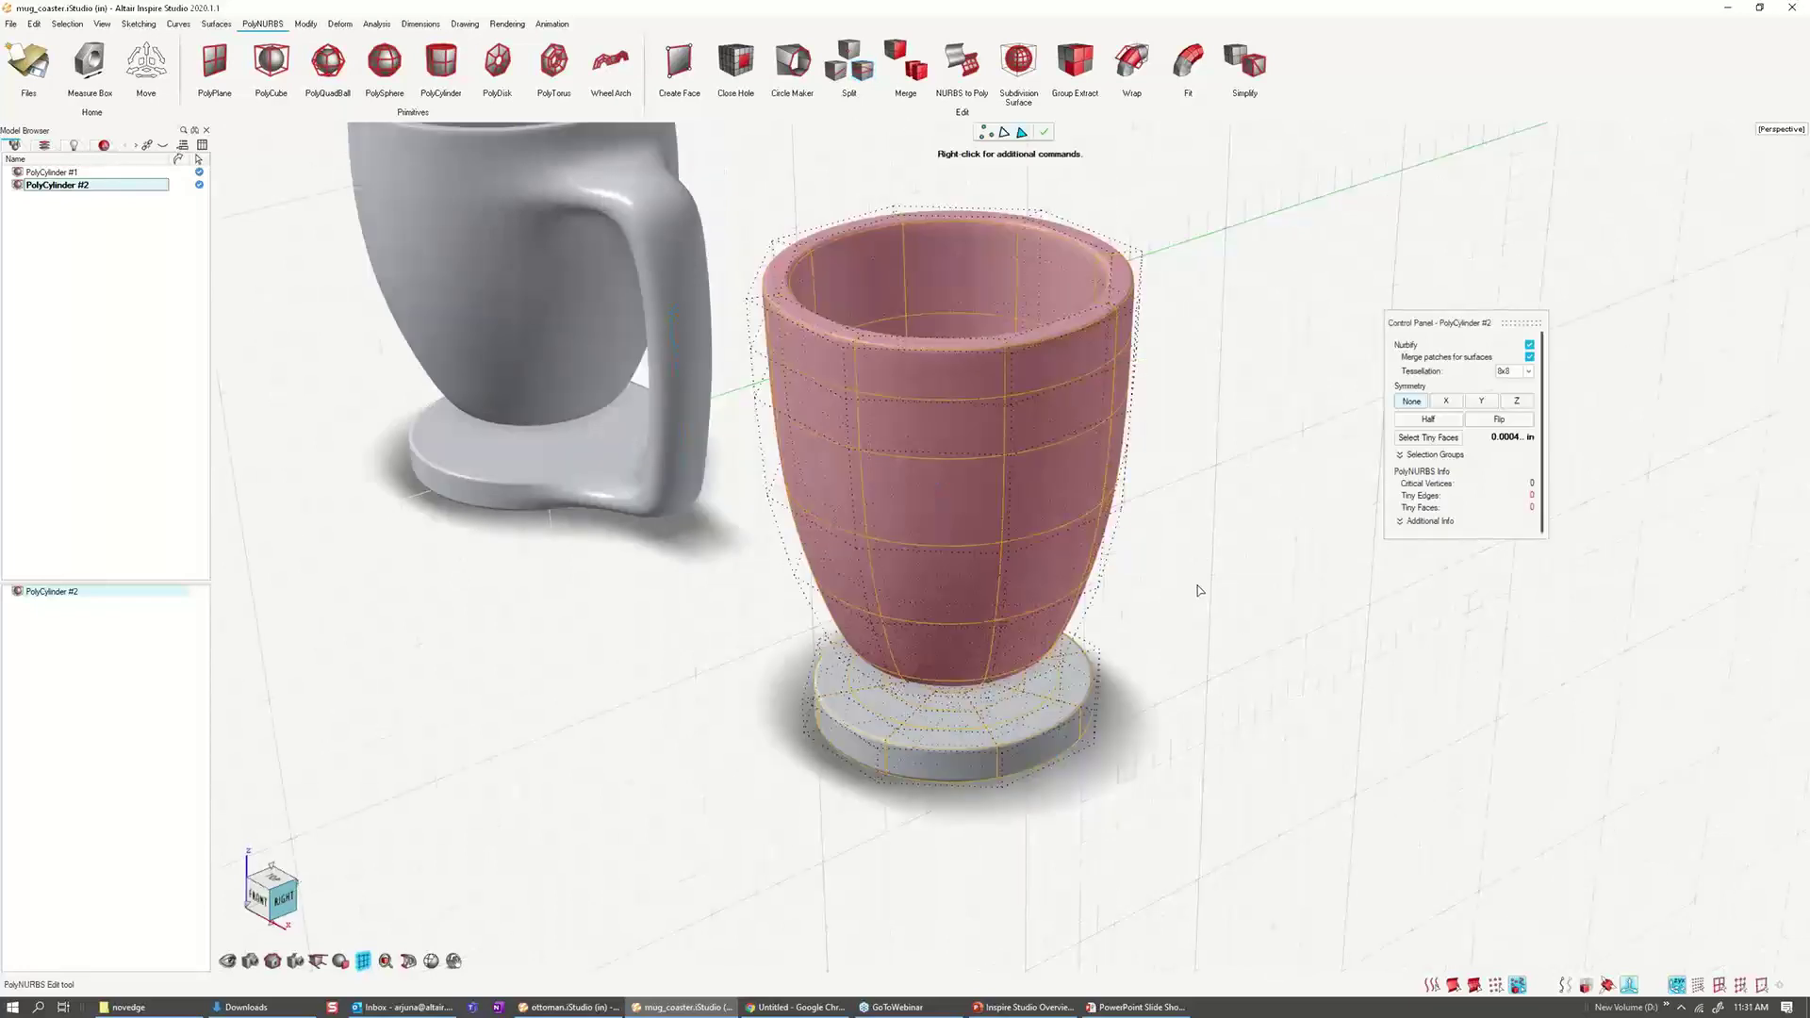
# Step: Clear the face selection on the mug body
pyautogui.moveTo(1203, 590); pyautogui.dragTo(933, 503, button='middle')
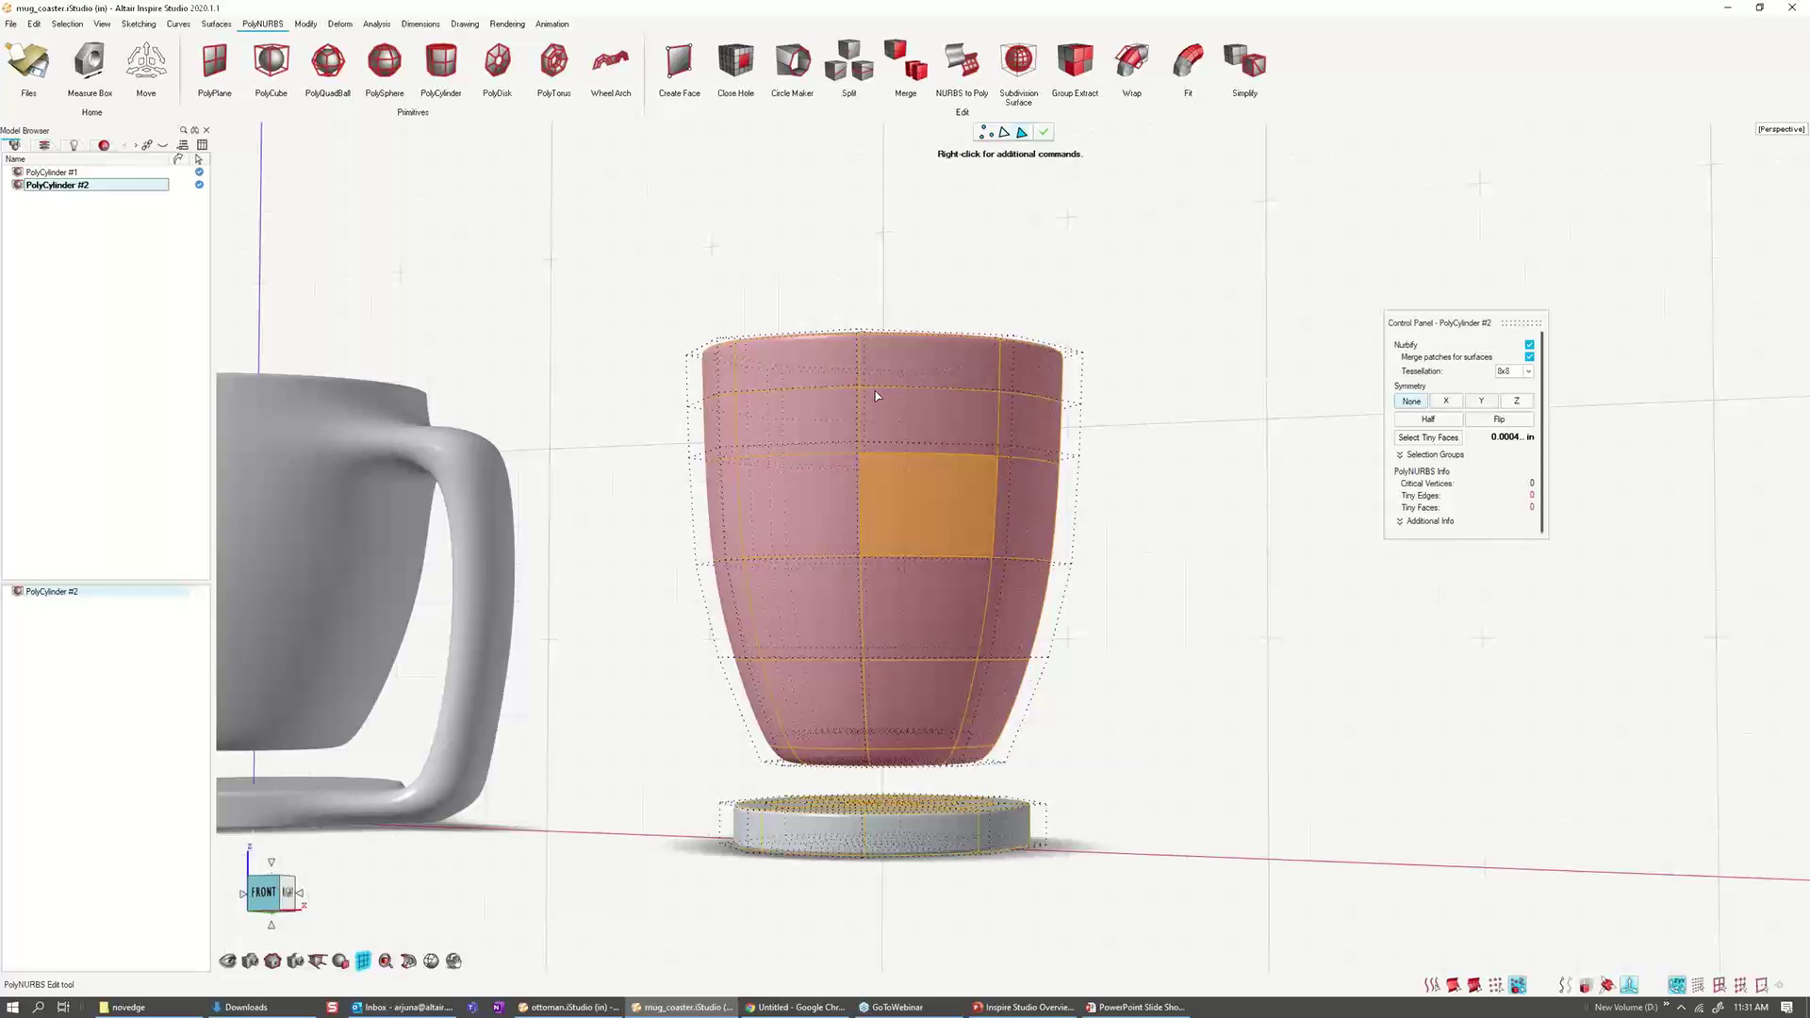
pyautogui.click(651, 246)
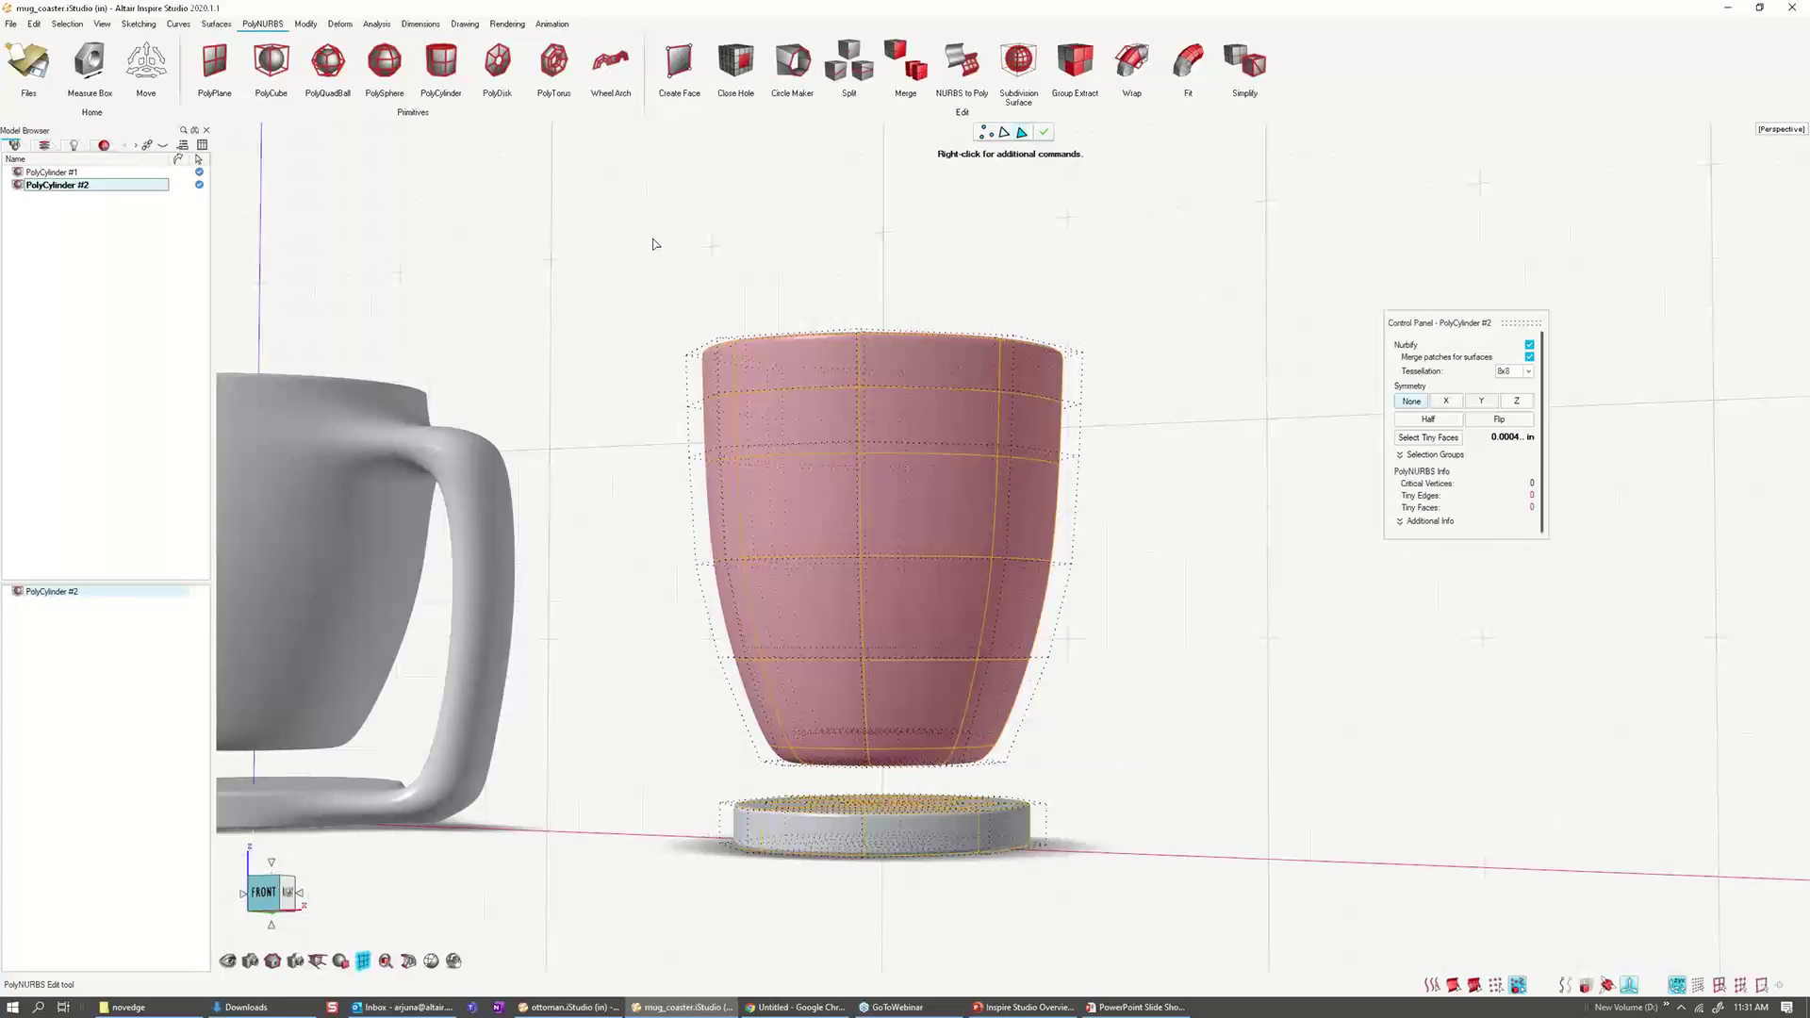
pyautogui.click(272, 961)
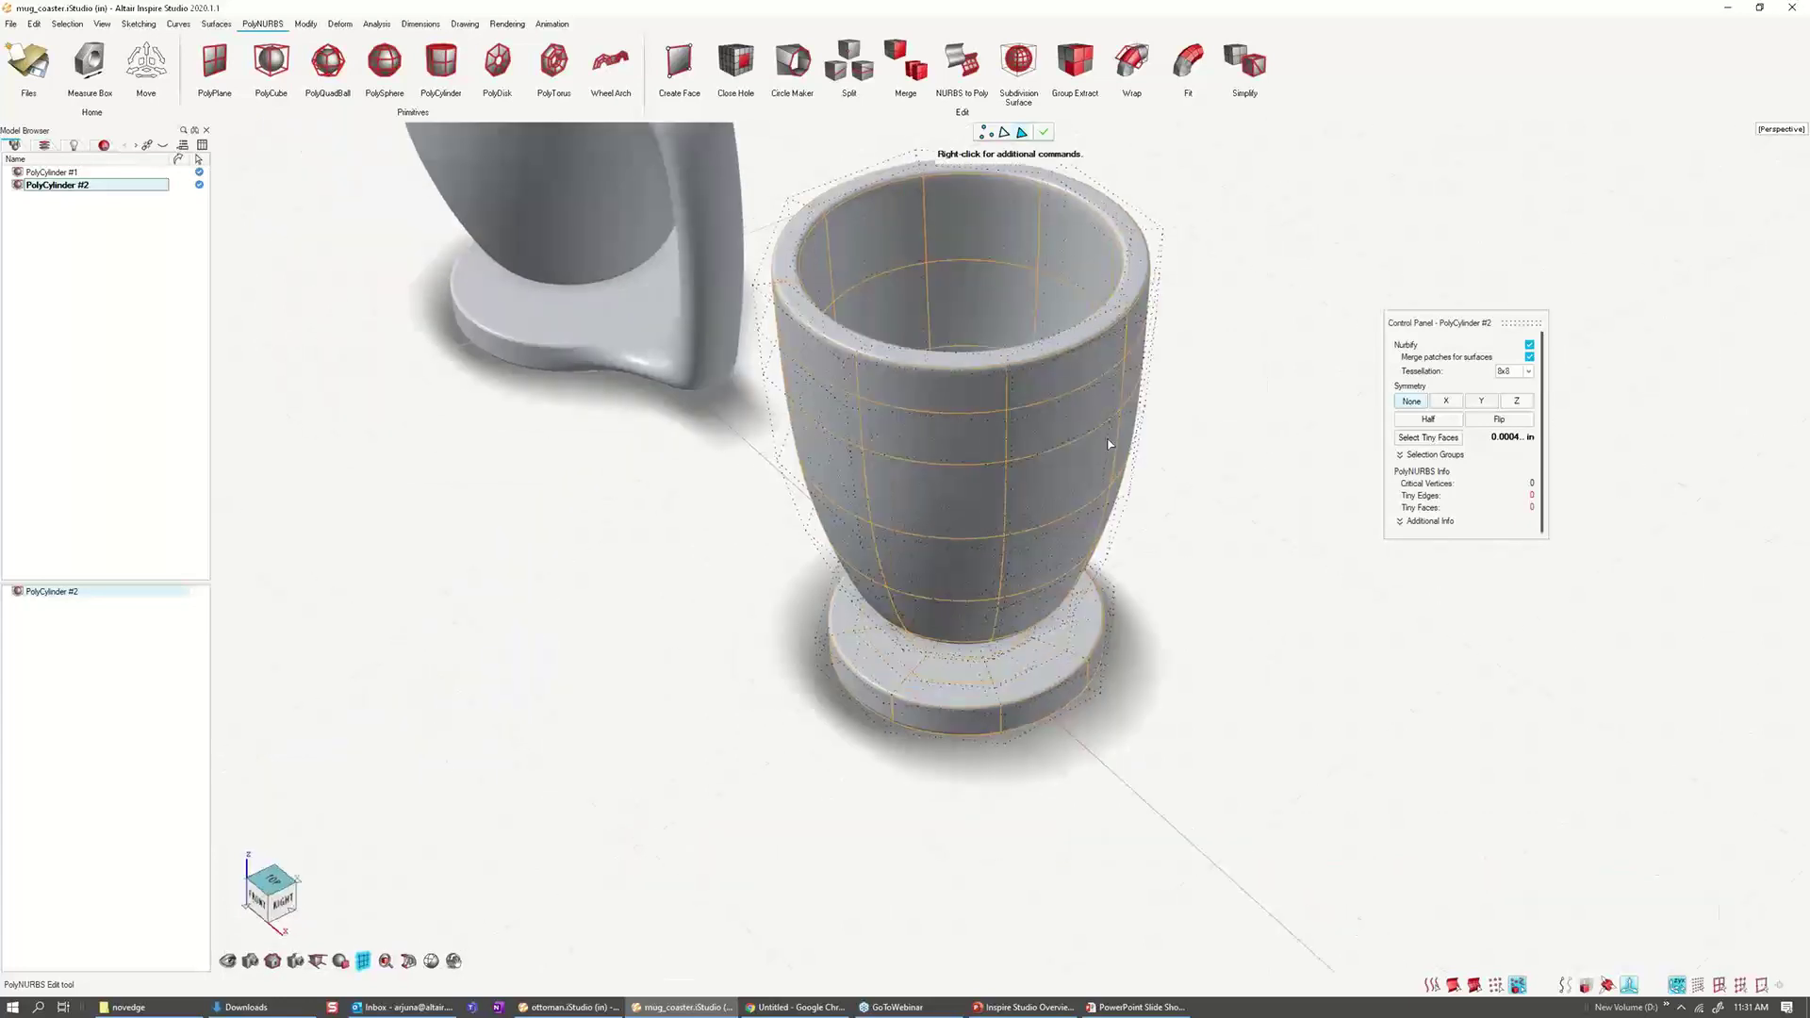
# Step: Extrude the upper mug face on the handle side and the coaster's side face below it outward by 1 in
pyautogui.click(1072, 424)
pyautogui.moveTo(1100, 461); pyautogui.dragTo(1049, 666, button='right')
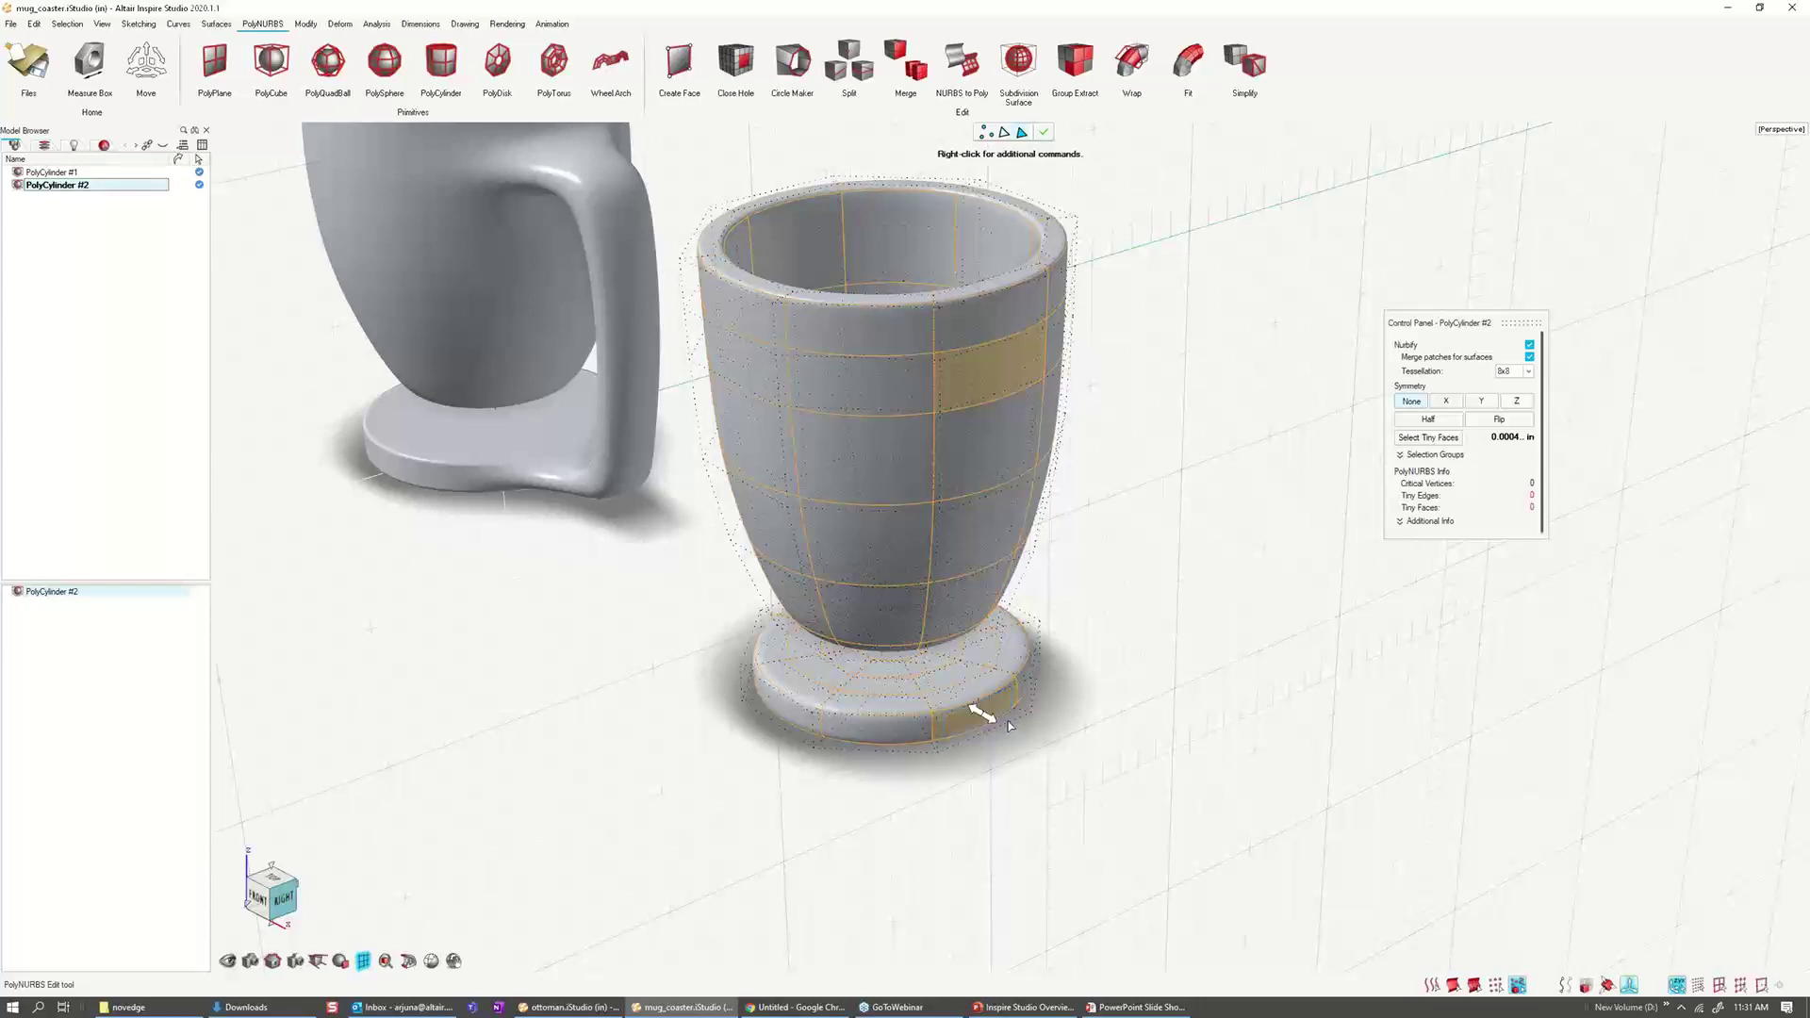
pyautogui.moveTo(1008, 724); pyautogui.dragTo(1063, 770)
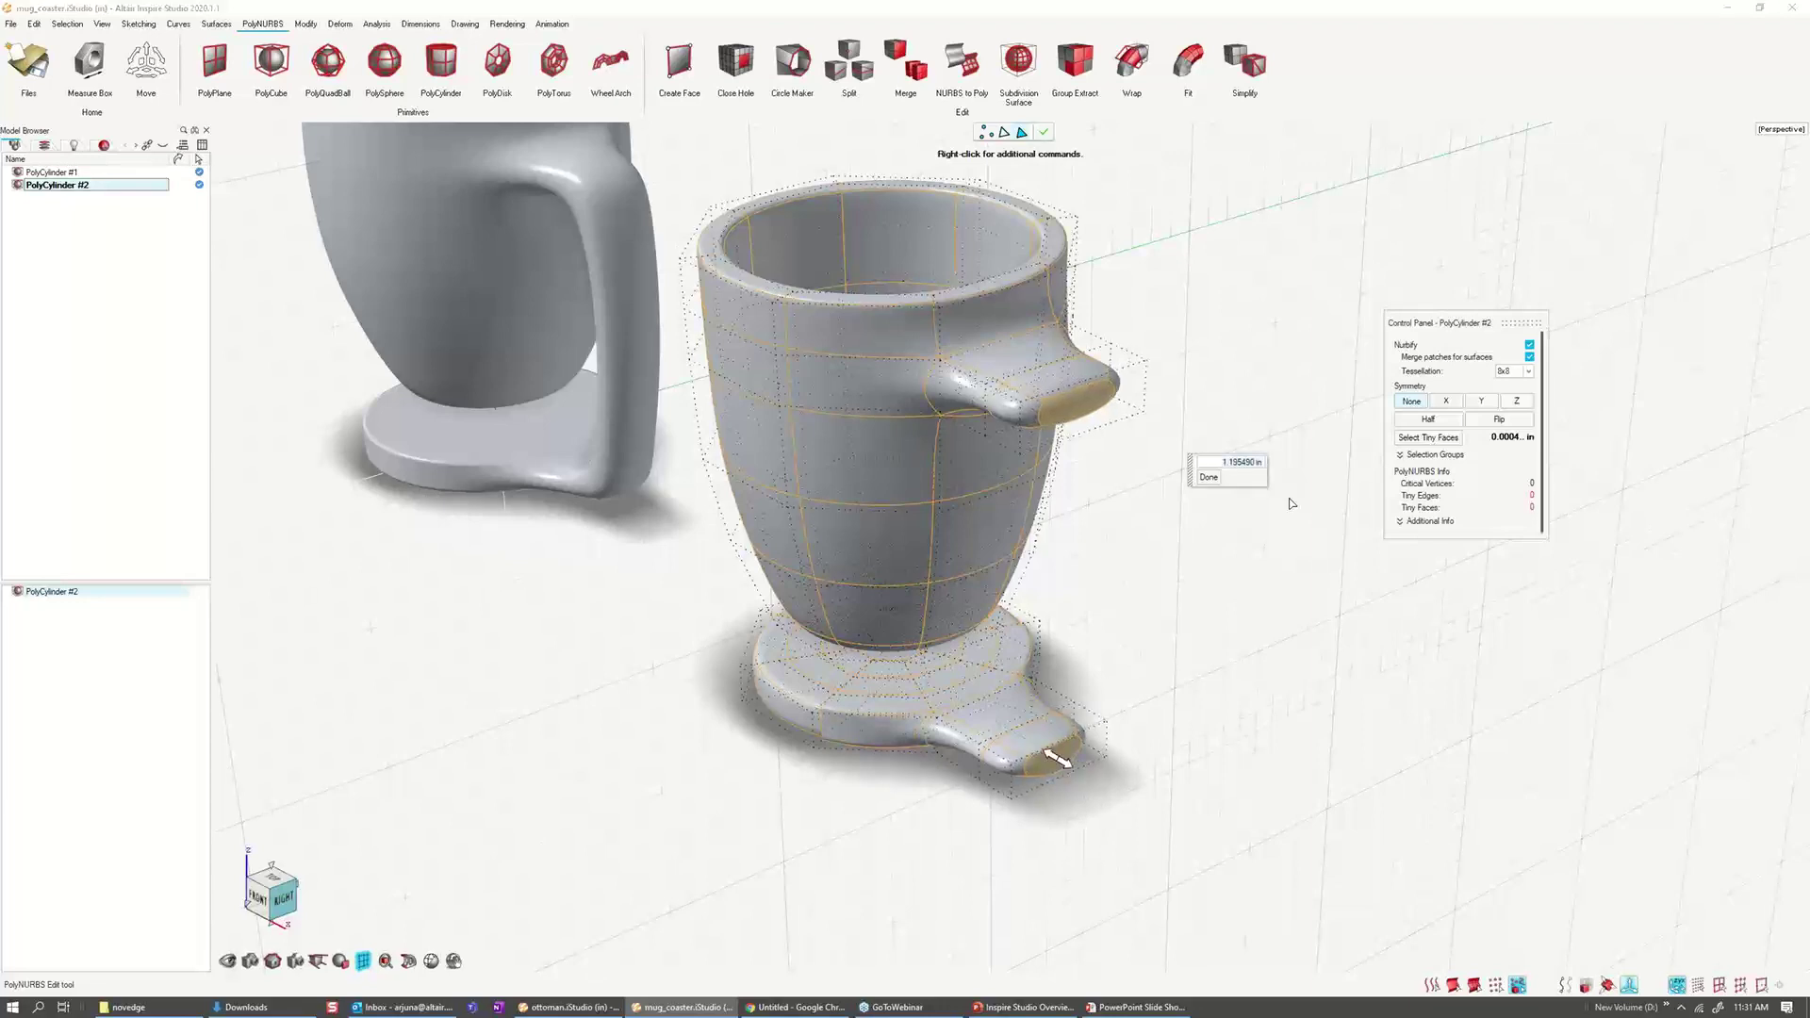
pyautogui.write('1')
pyautogui.press('Return')
pyautogui.rightClick(1218, 637)
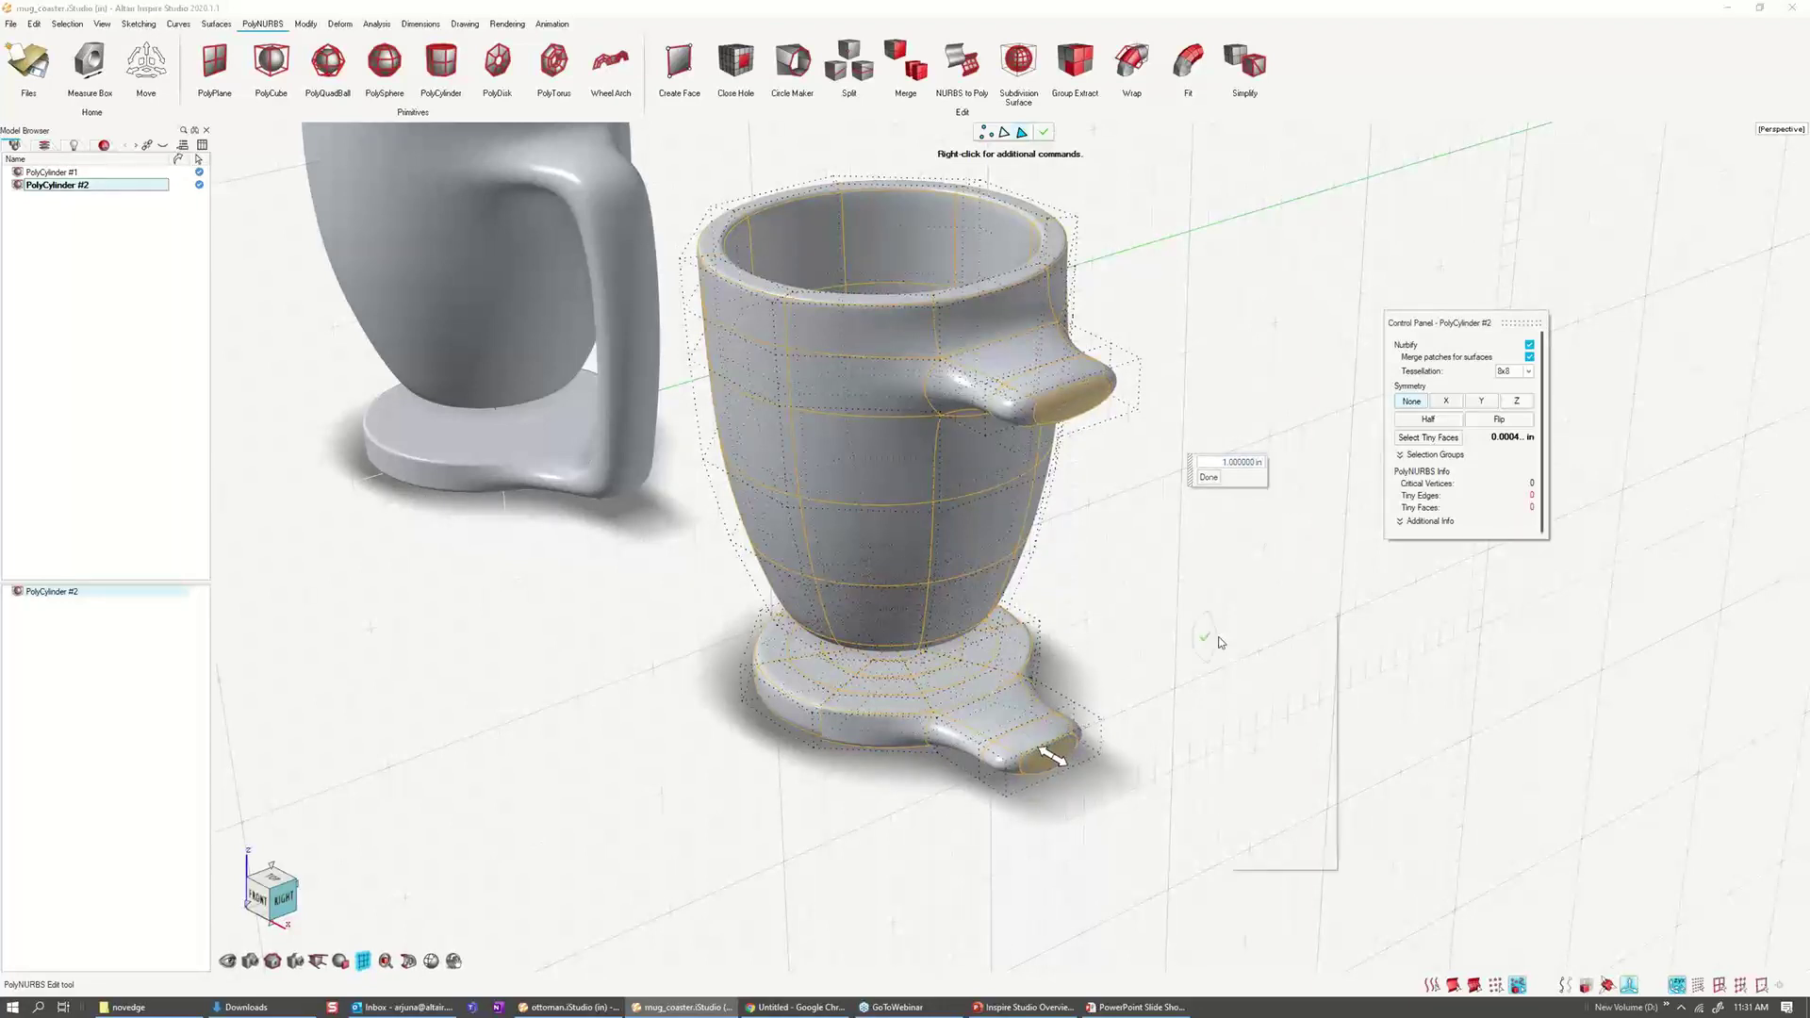
pyautogui.click(1206, 638)
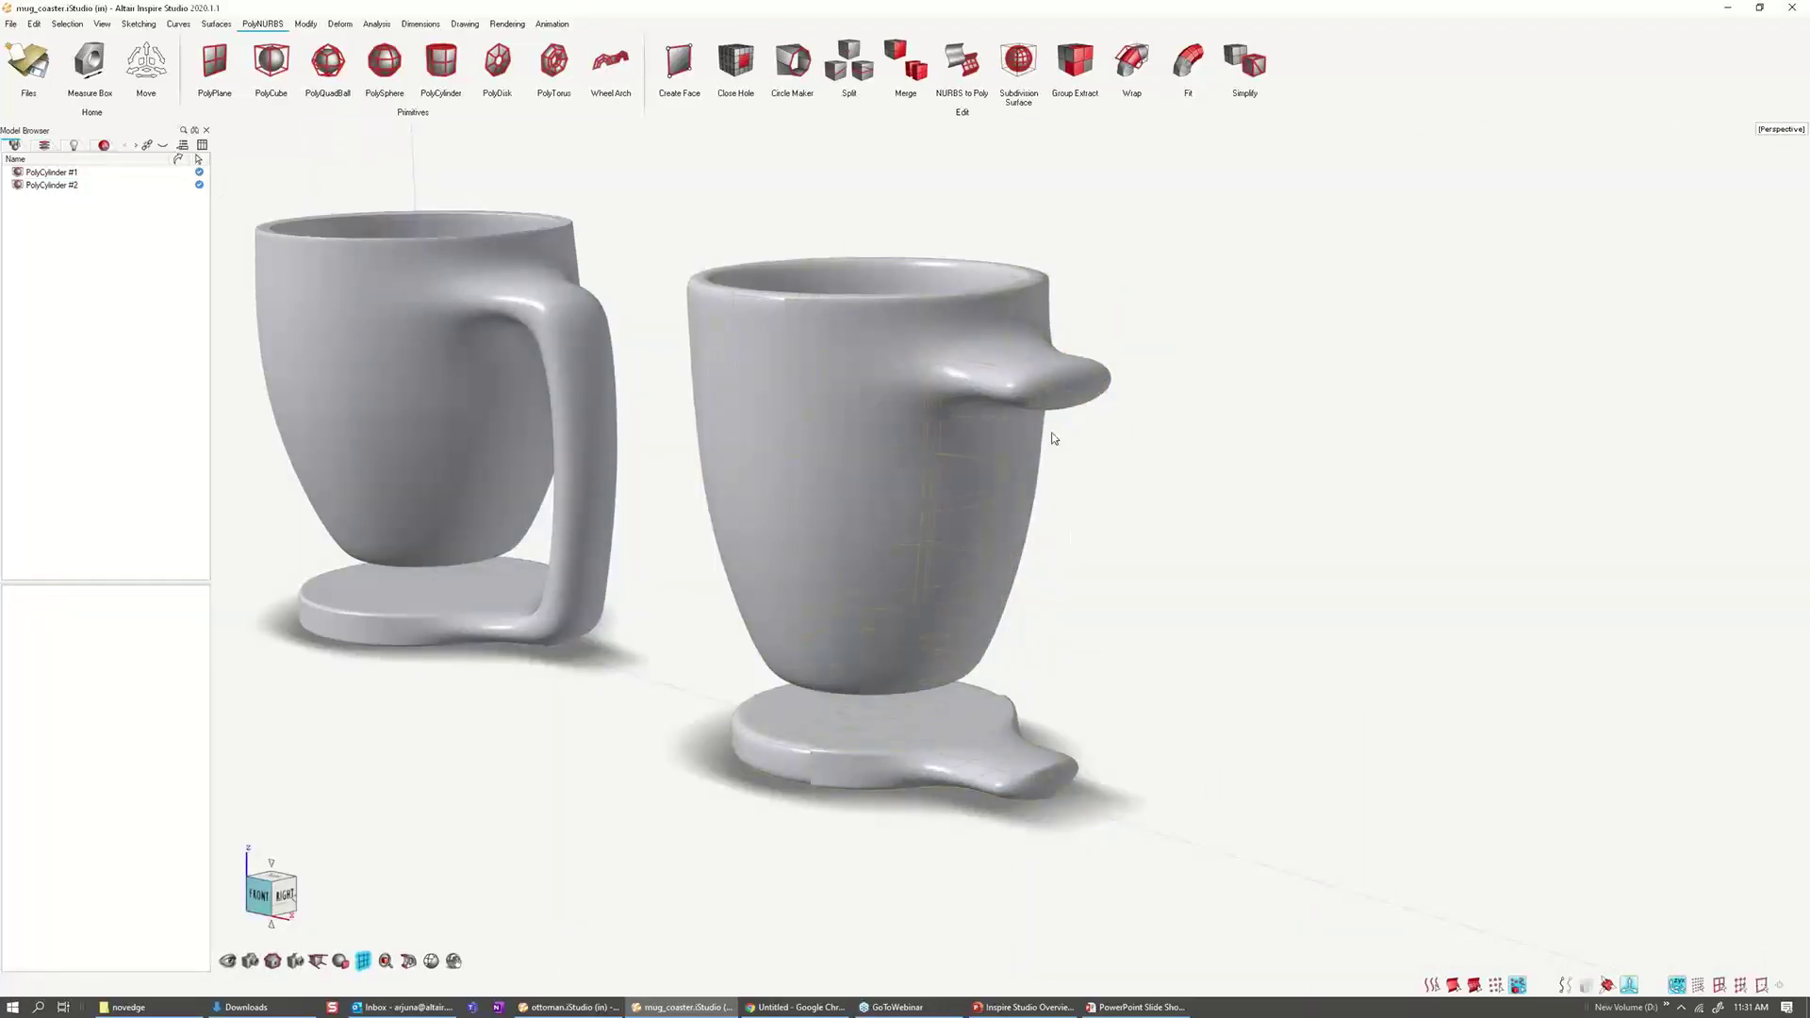
# Step: Turn off Nurbify for the merged mug and coaster to display the faceted cage
pyautogui.moveTo(1084, 540); pyautogui.dragTo(1128, 557, button='right')
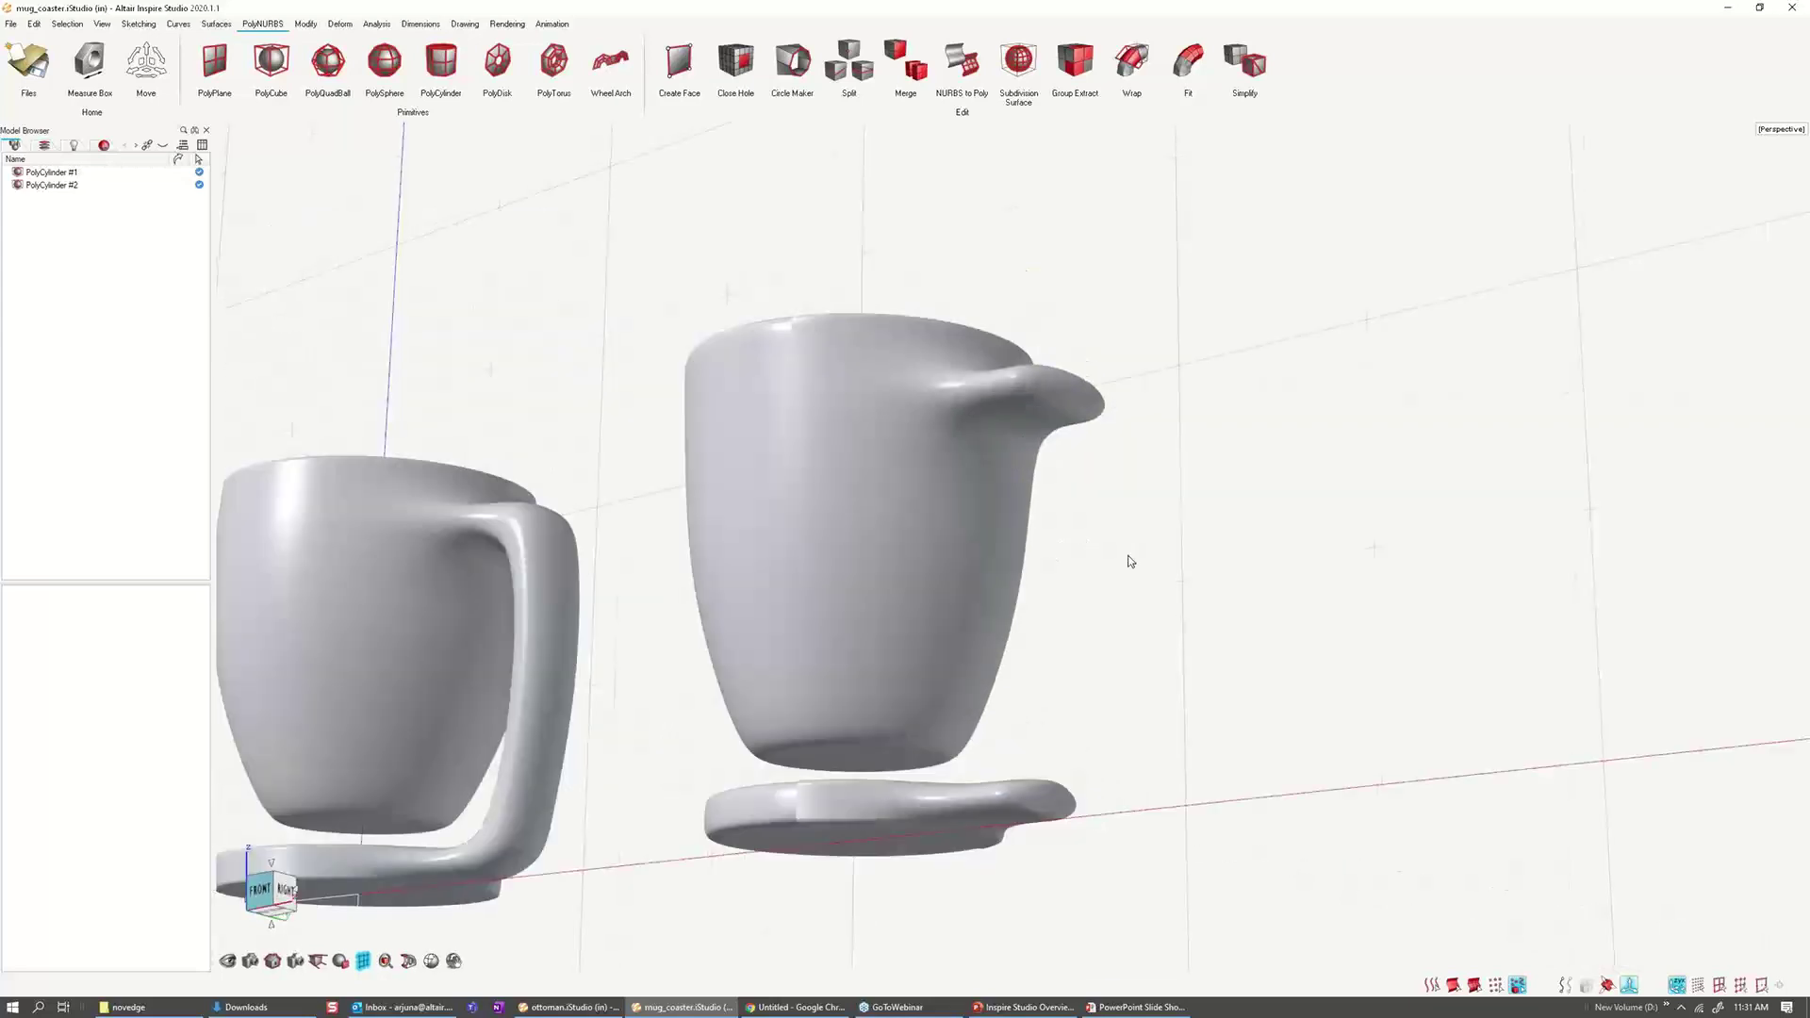
pyautogui.click(1005, 435)
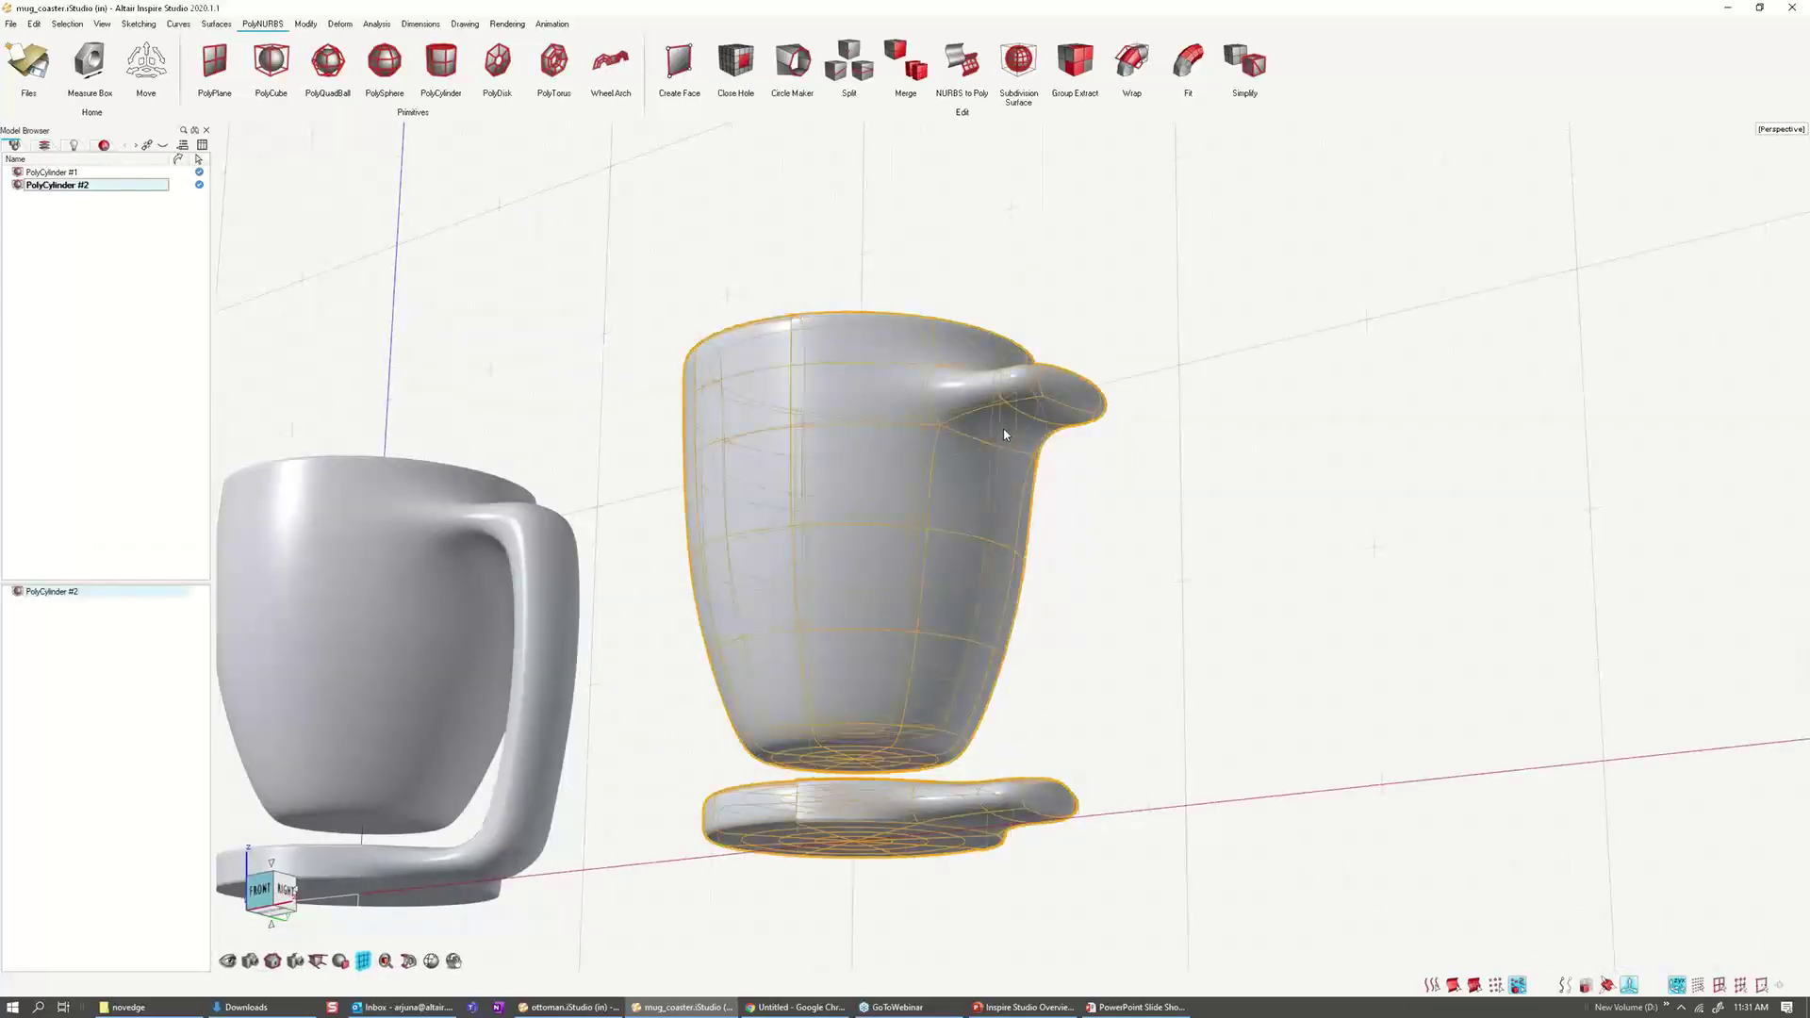
pyautogui.press('n')
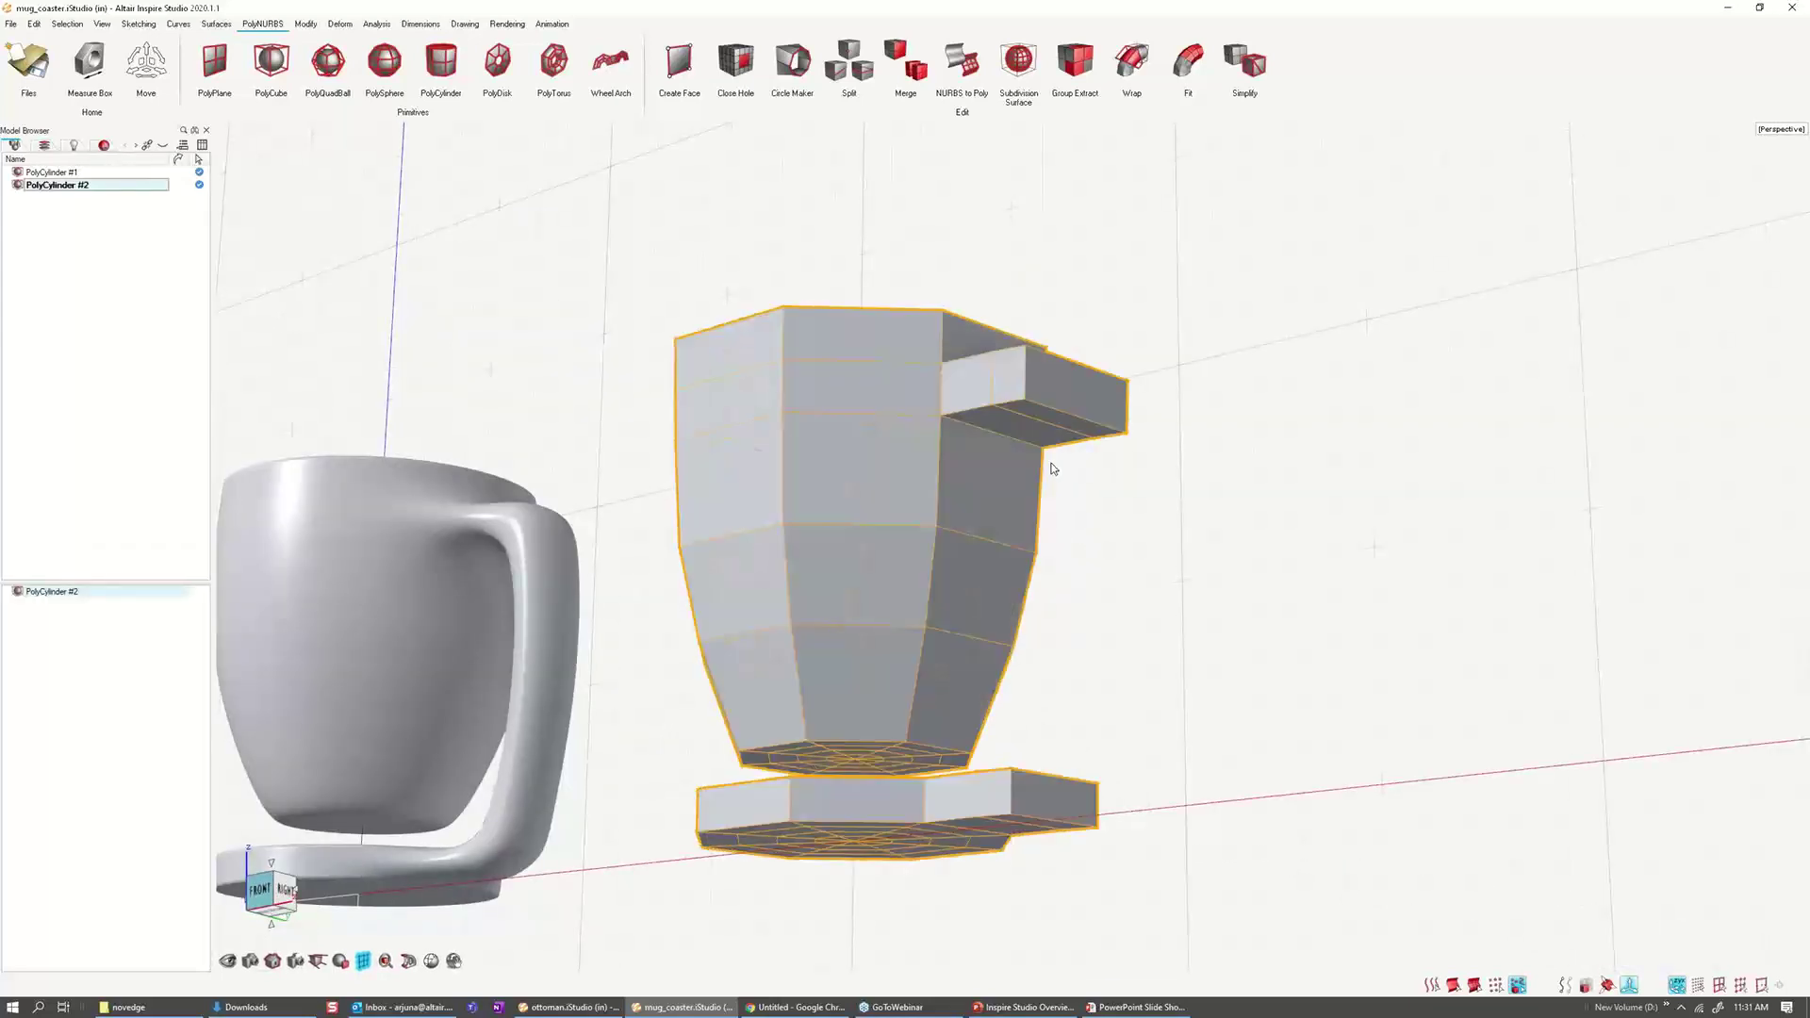
# Step: Bridge the underside face of the mug's upper extrusion to the top face of the coaster's extrusion to form the handle
pyautogui.scroll(4, 1053, 469)
pyautogui.doubleClick(1133, 435)
pyautogui.click(1133, 435)
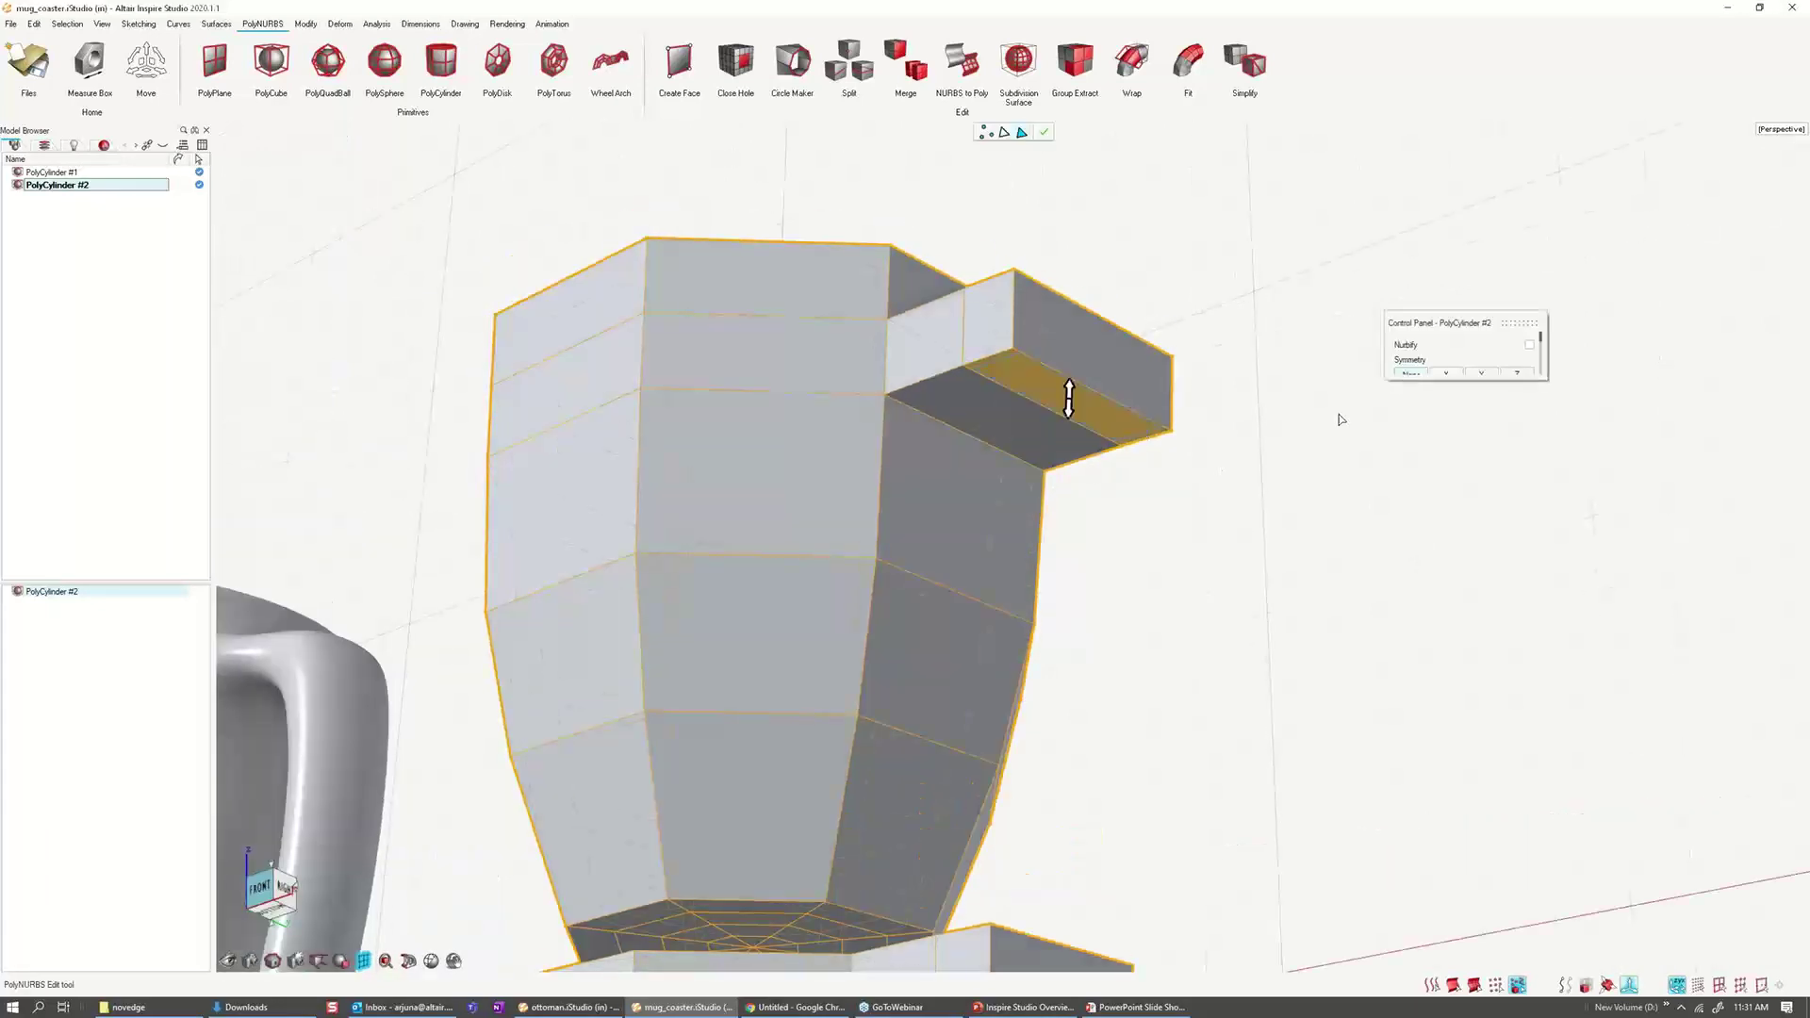
pyautogui.click(1093, 354)
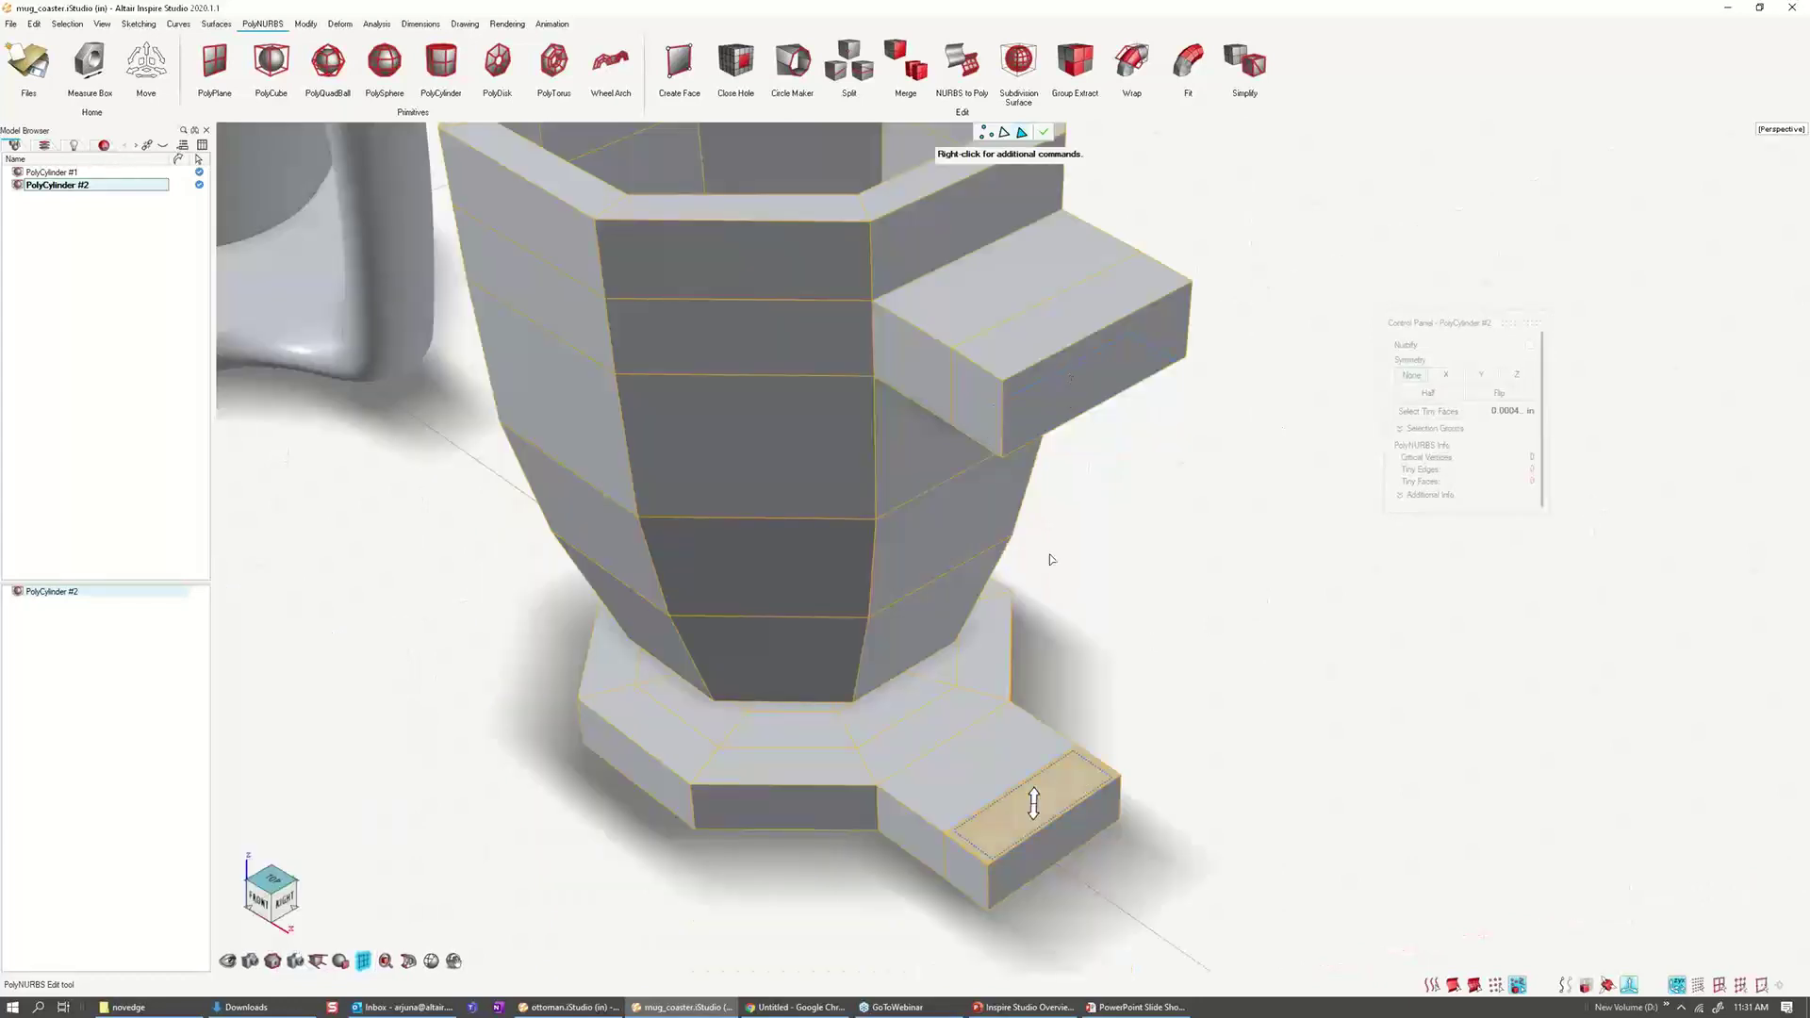
pyautogui.rightClick(1084, 780)
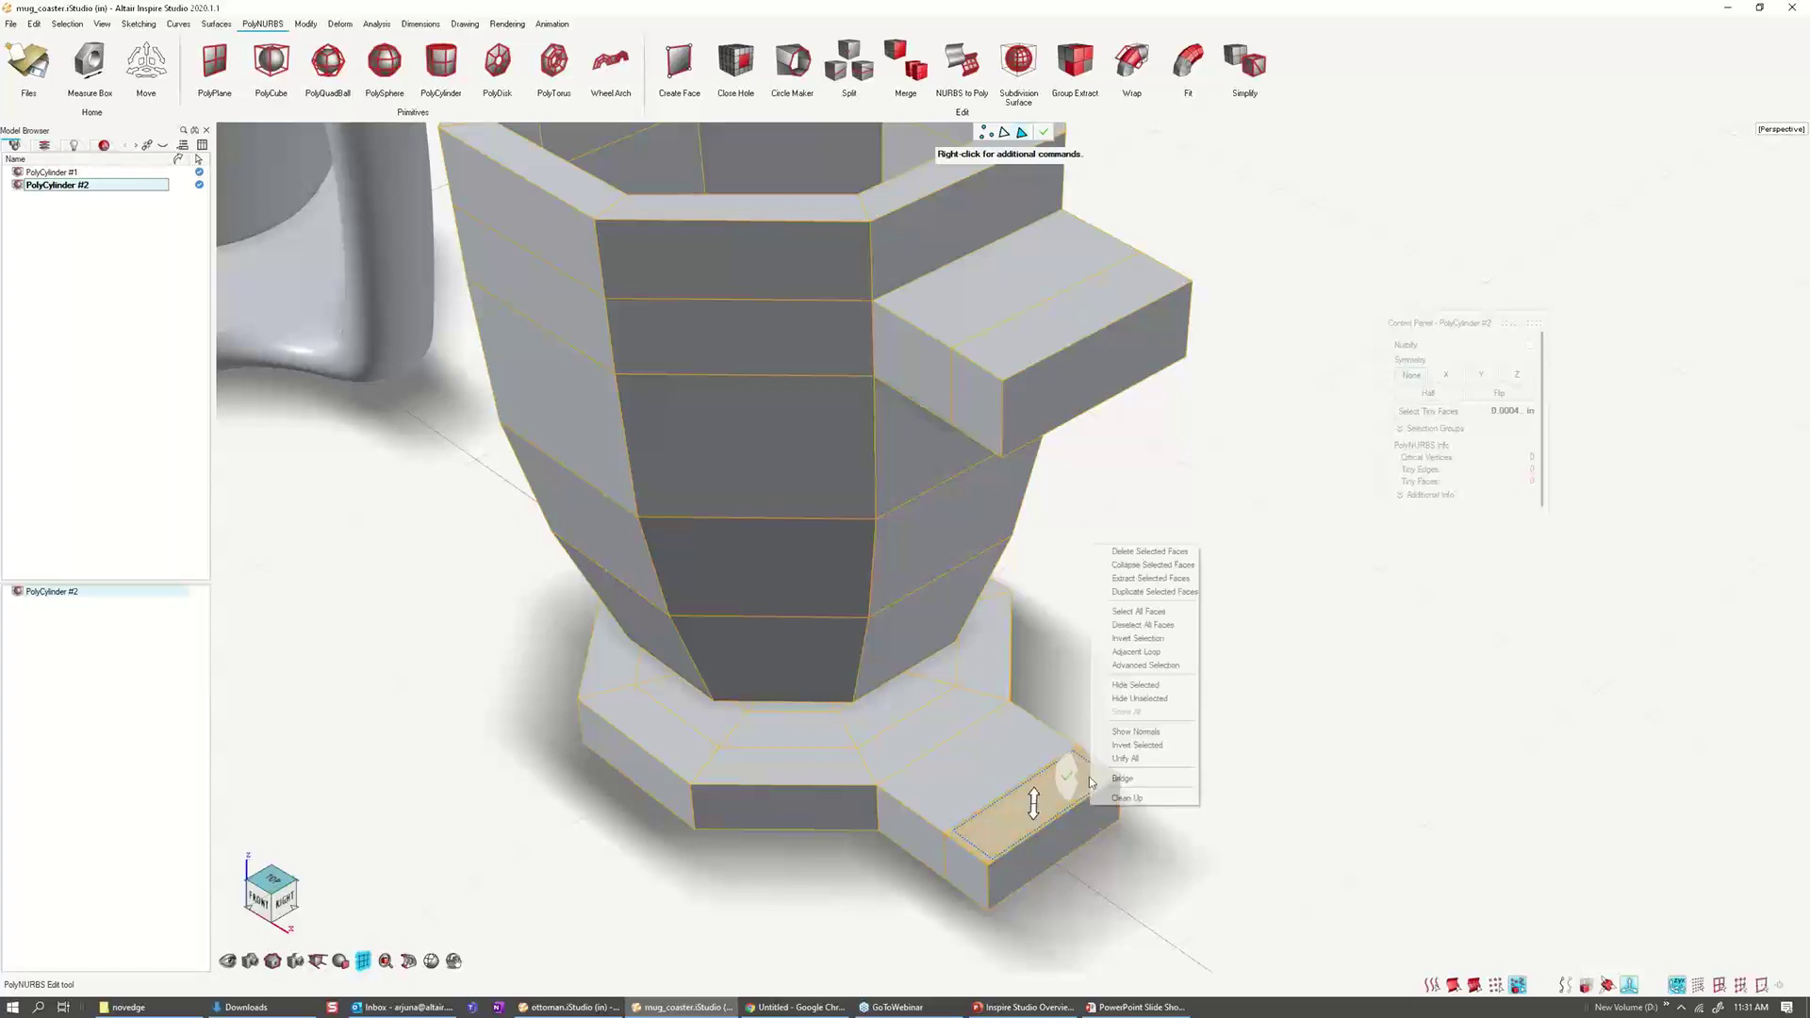
pyautogui.click(1123, 778)
pyautogui.moveTo(1103, 276); pyautogui.dragTo(1050, 529, button='middle')
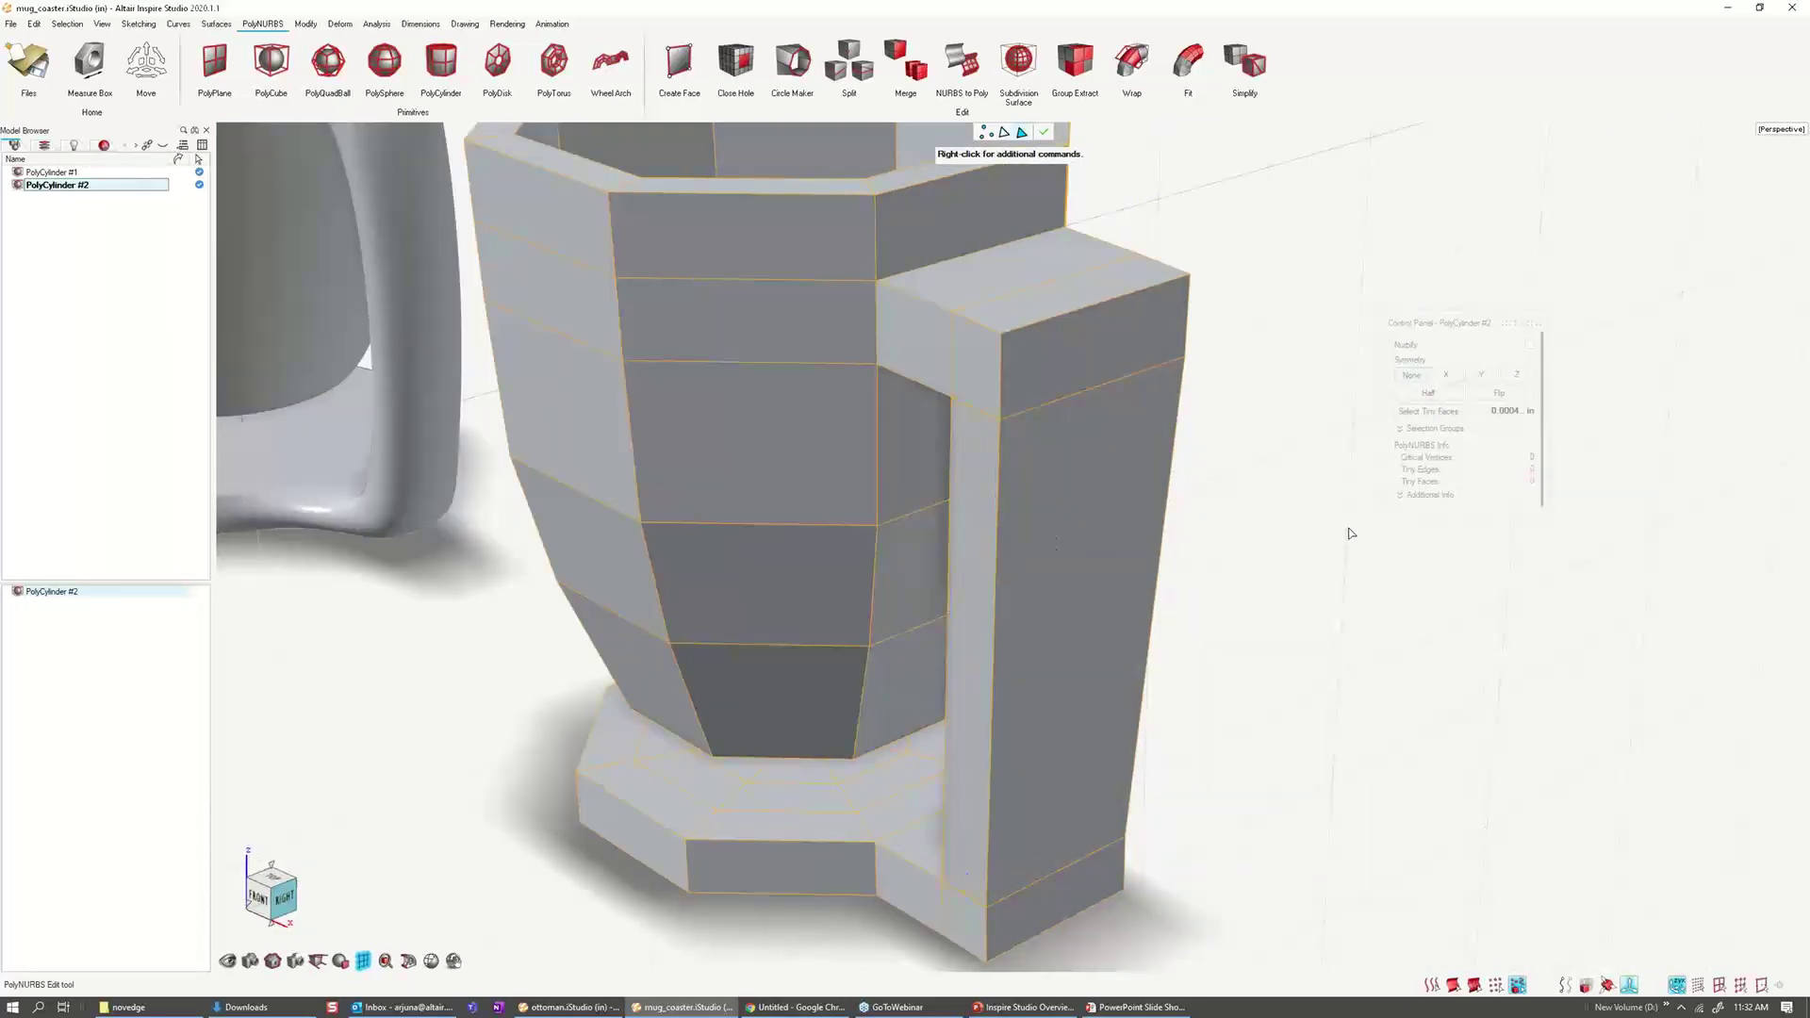
# Step: Turn Nurbify back on for the mug and finish editing to view the smooth handle
pyautogui.press('n')
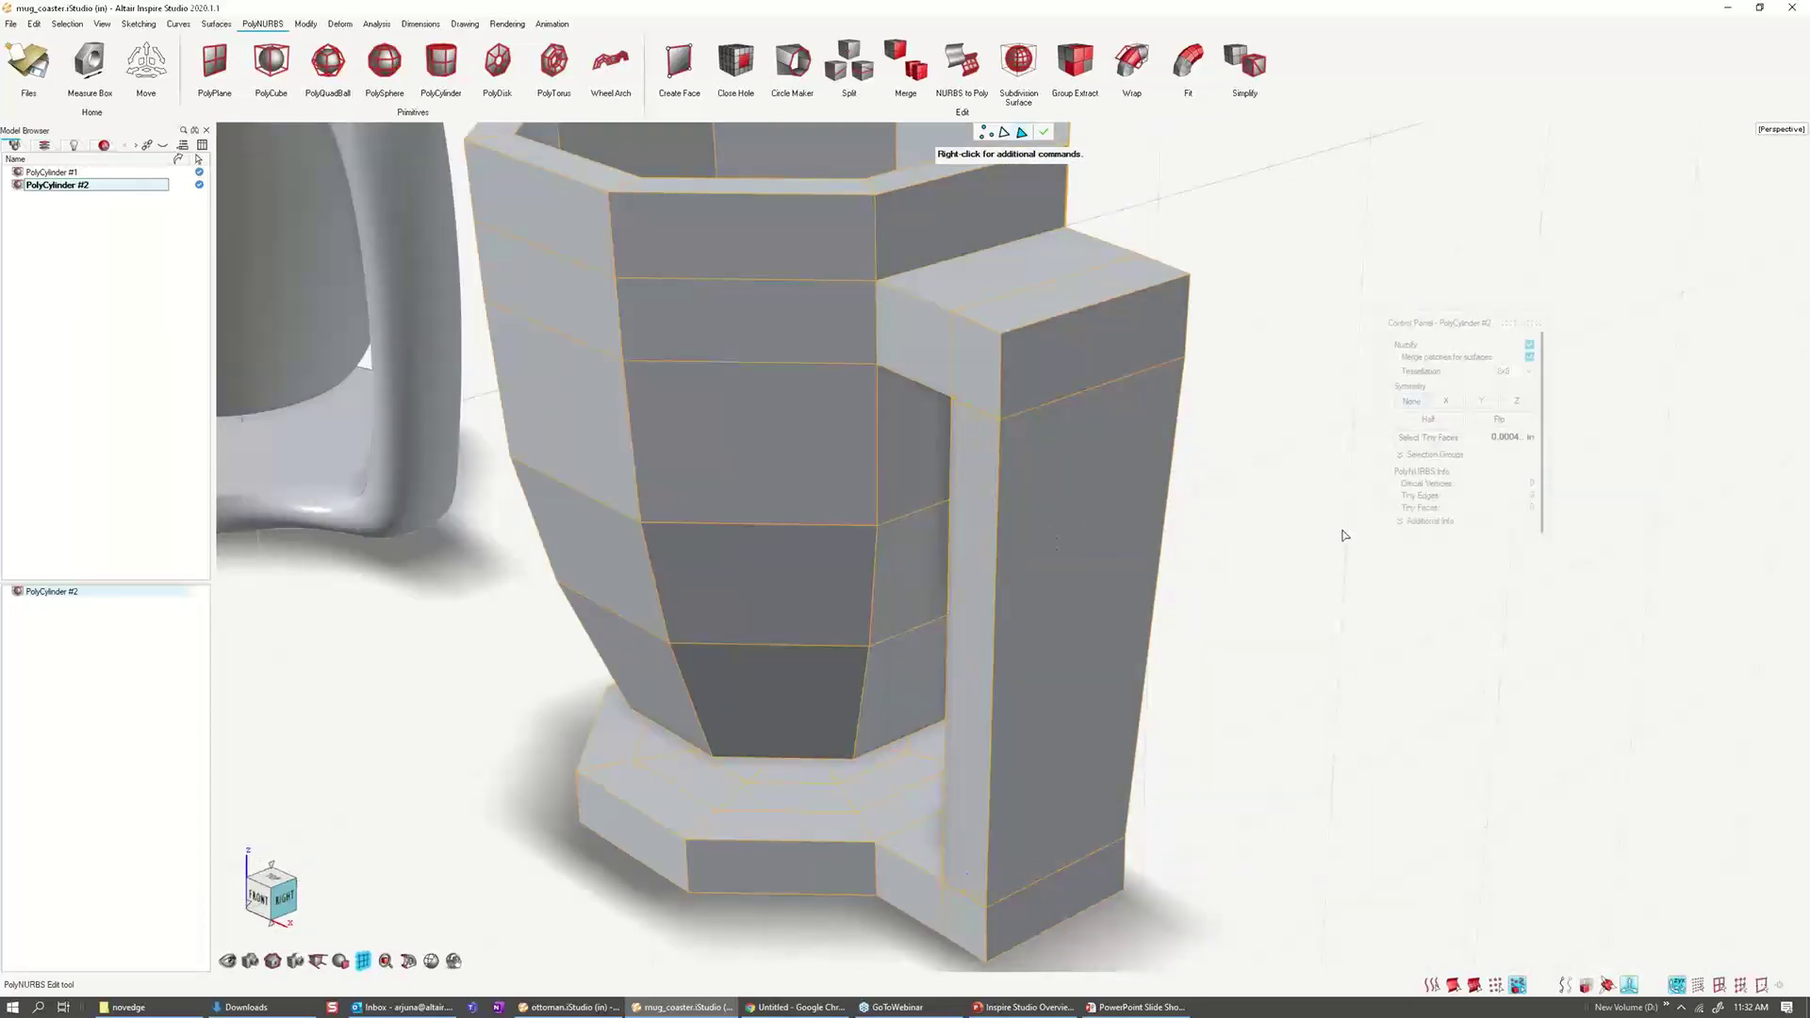
pyautogui.scroll(-3, 1238, 538)
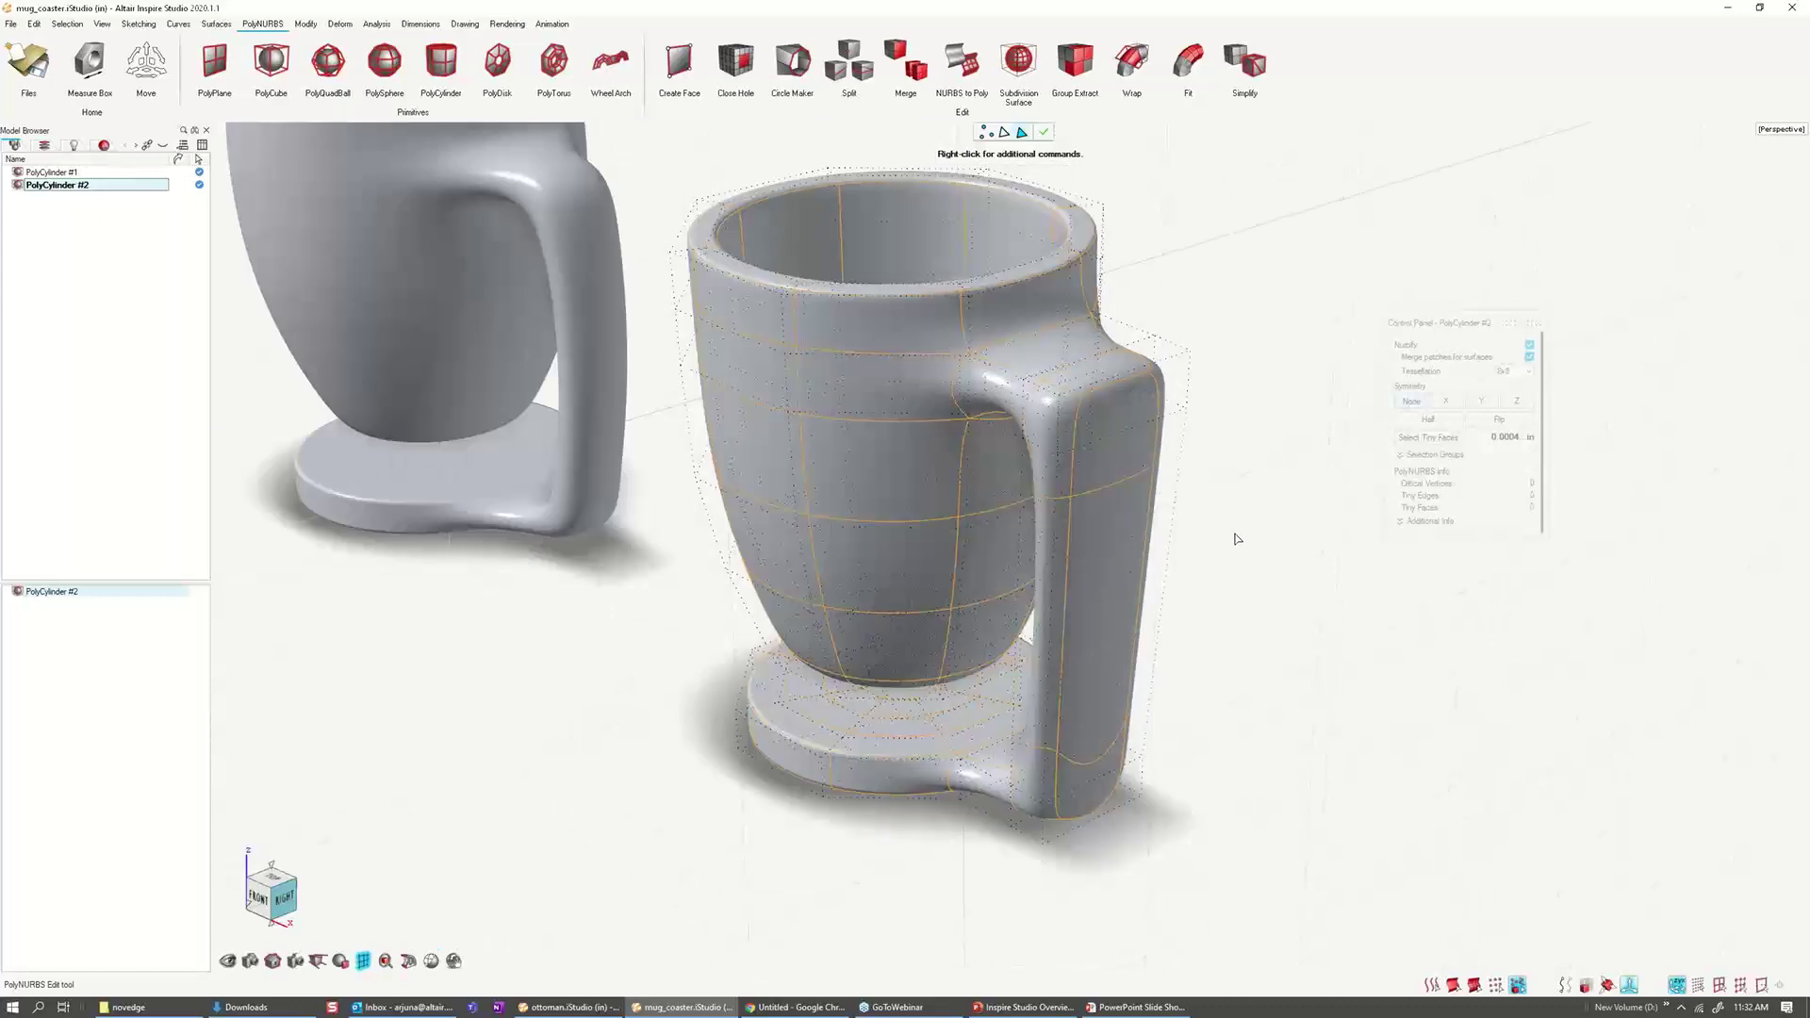
pyautogui.rightClick(1237, 539)
pyautogui.click(1301, 532)
pyautogui.moveTo(1301, 533); pyautogui.dragTo(1132, 528, button='right')
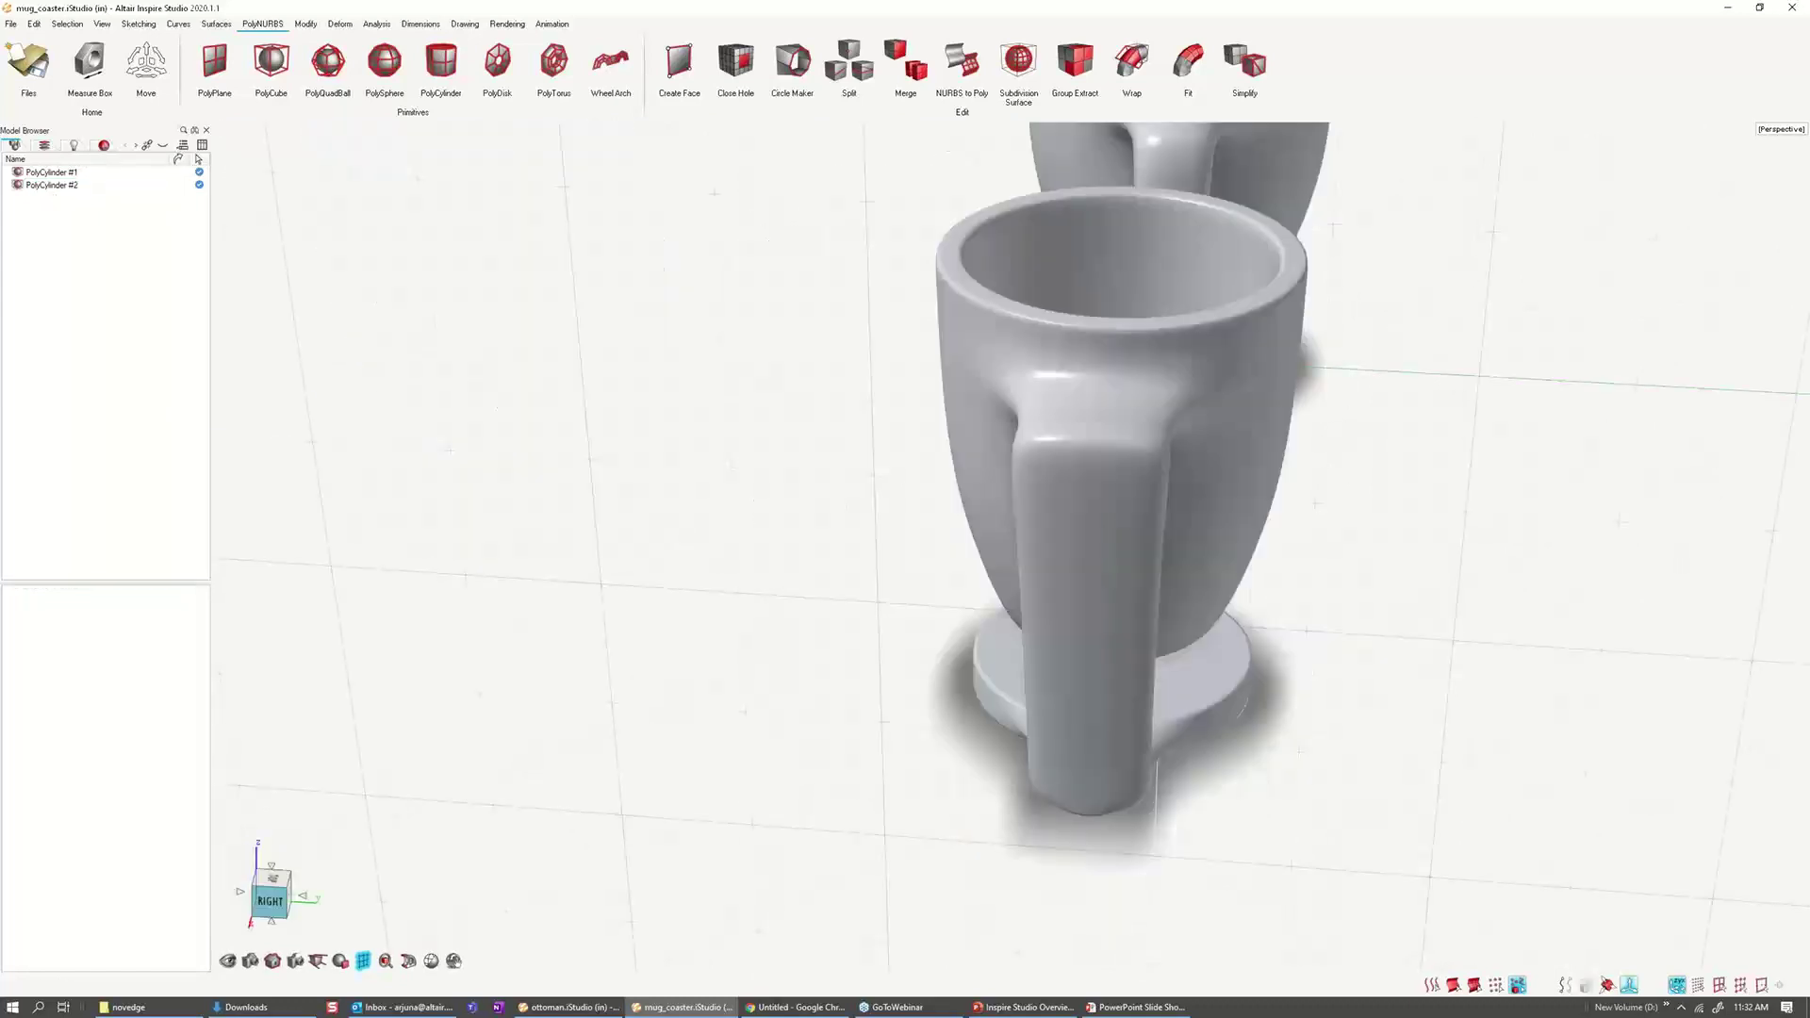
pyautogui.moveTo(1132, 528)
pyautogui.mouseDown(button='middle')
pyautogui.moveTo(1268, 561)
pyautogui.moveTo(1117, 521)
pyautogui.mouseUp(button='middle')
# Step: Narrow the handle by scaling its outer vertices along Y by a factor of 0.6 in the top view
pyautogui.click(1117, 520)
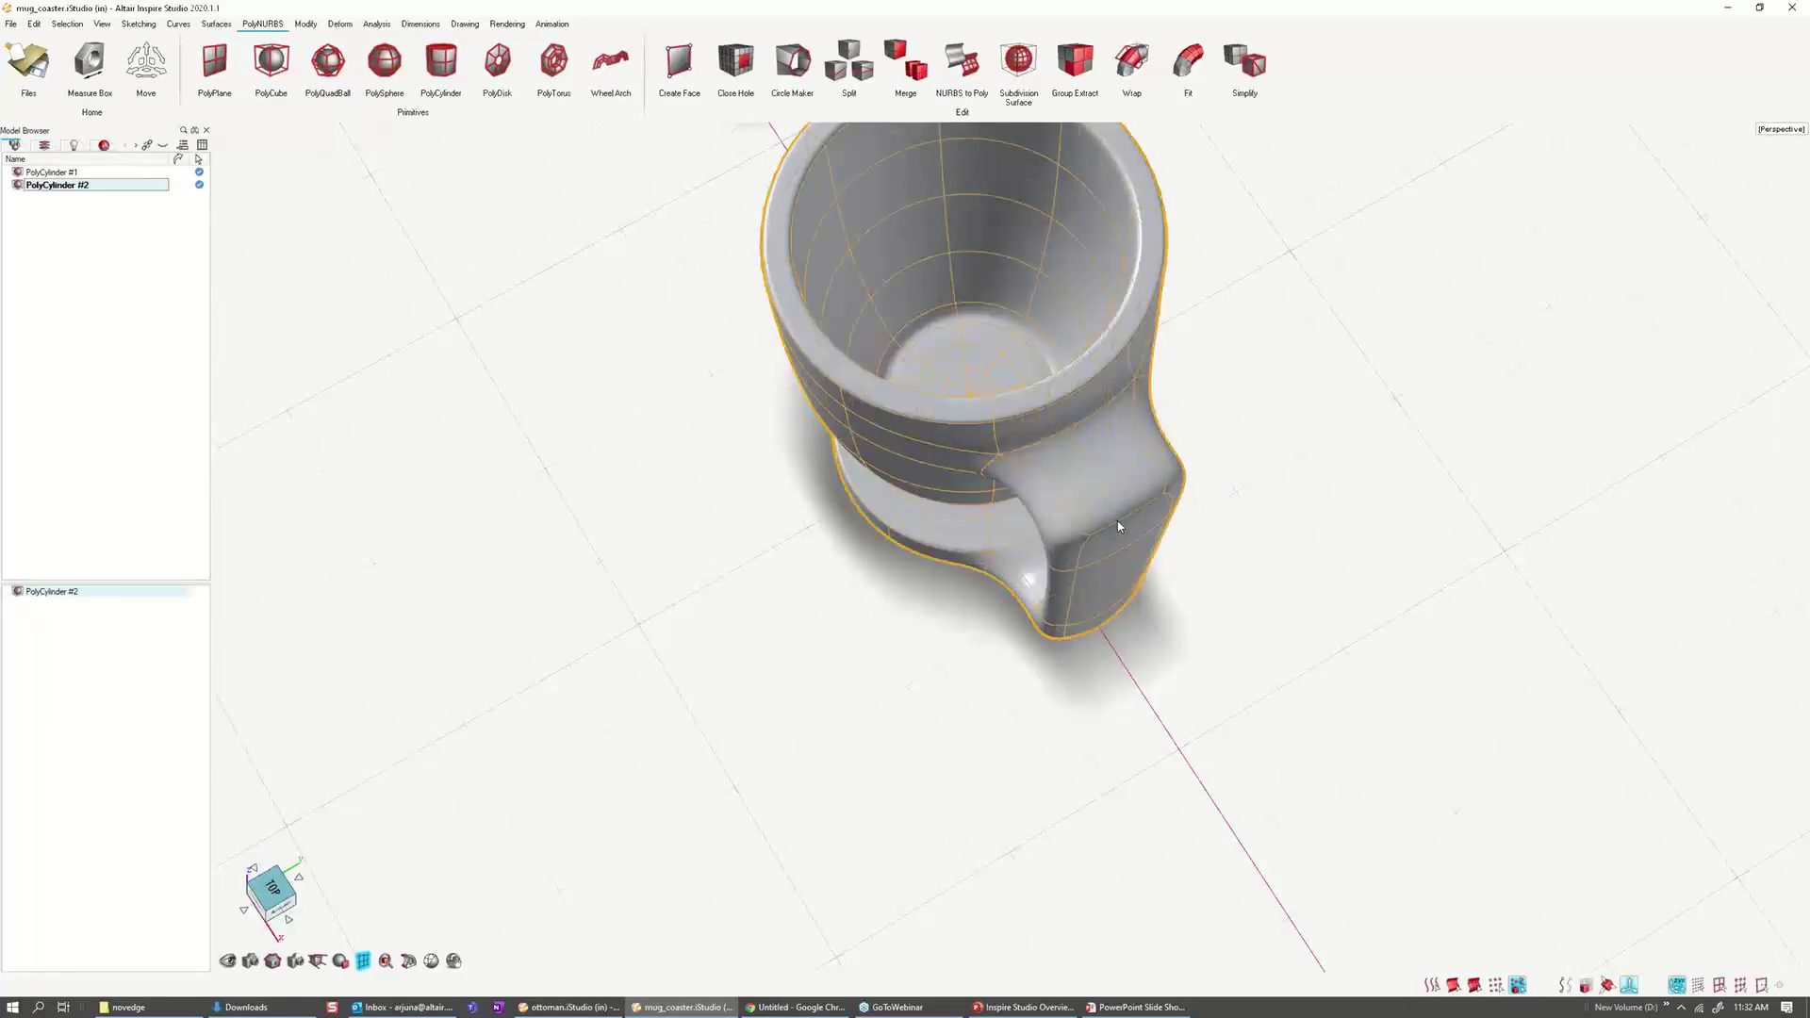
pyautogui.doubleClick(1118, 525)
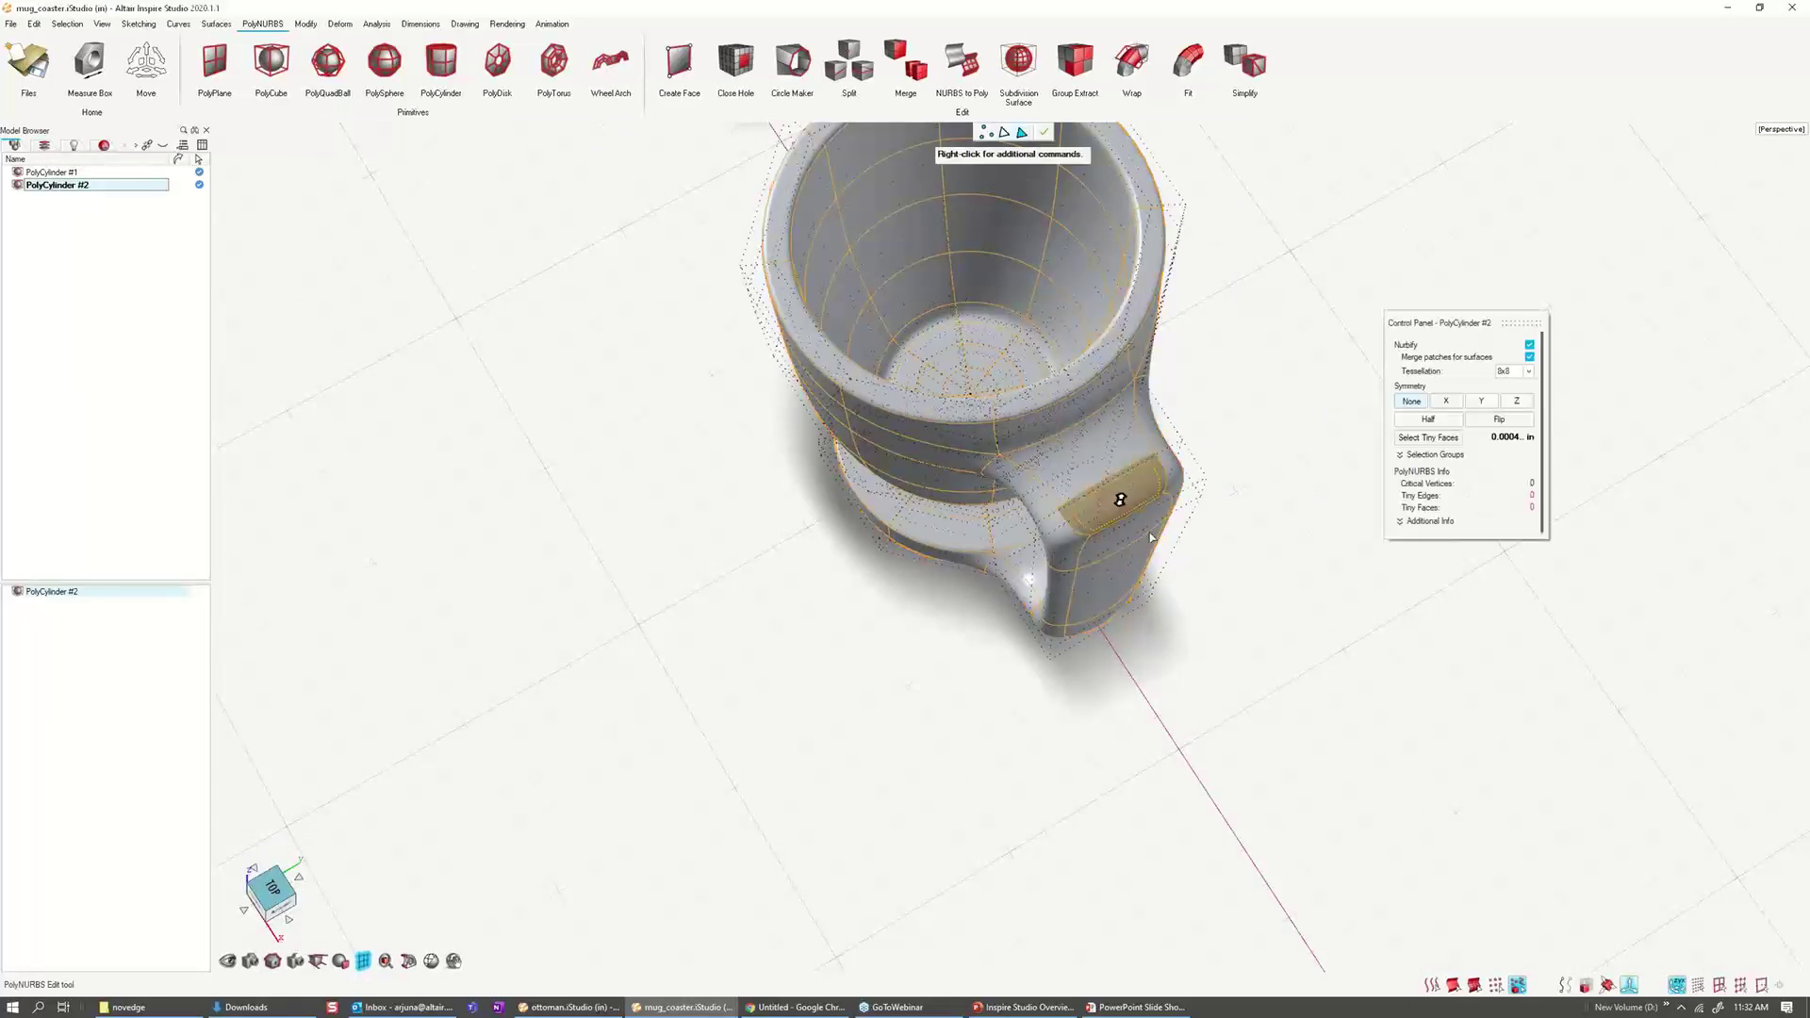
pyautogui.moveTo(1120, 525); pyautogui.dragTo(1127, 472, button='middle')
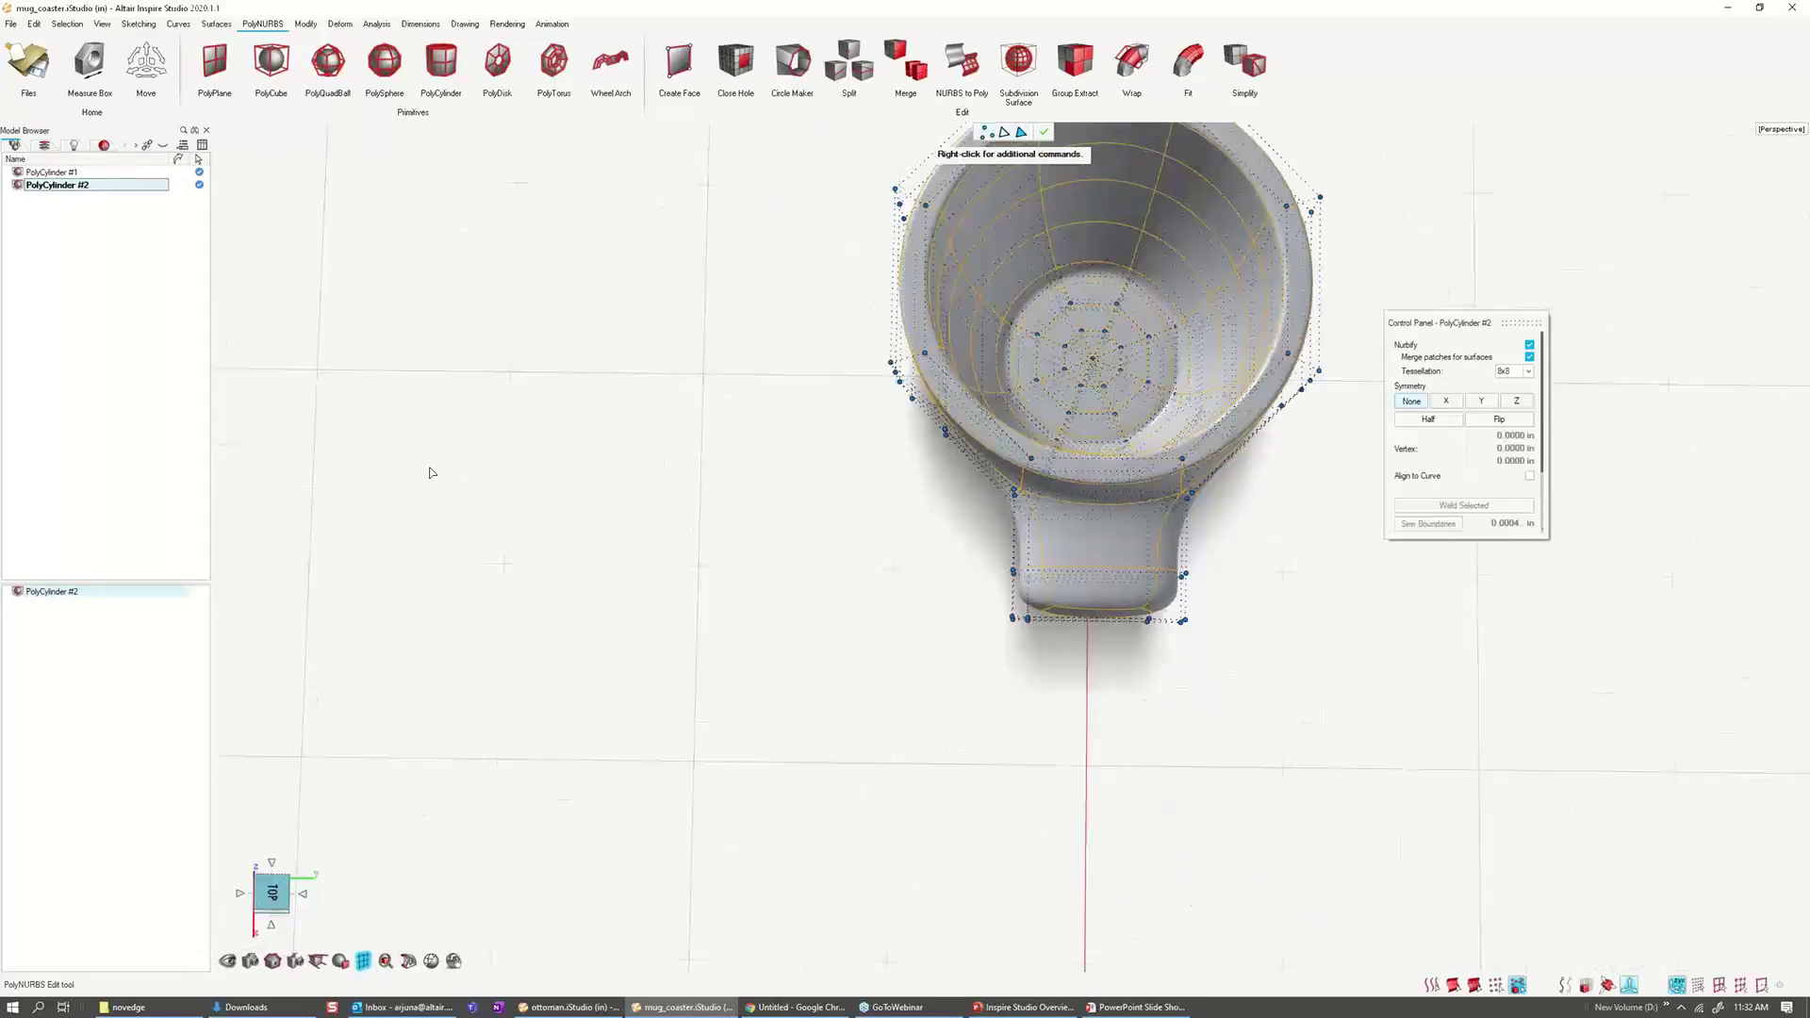
pyautogui.click(268, 900)
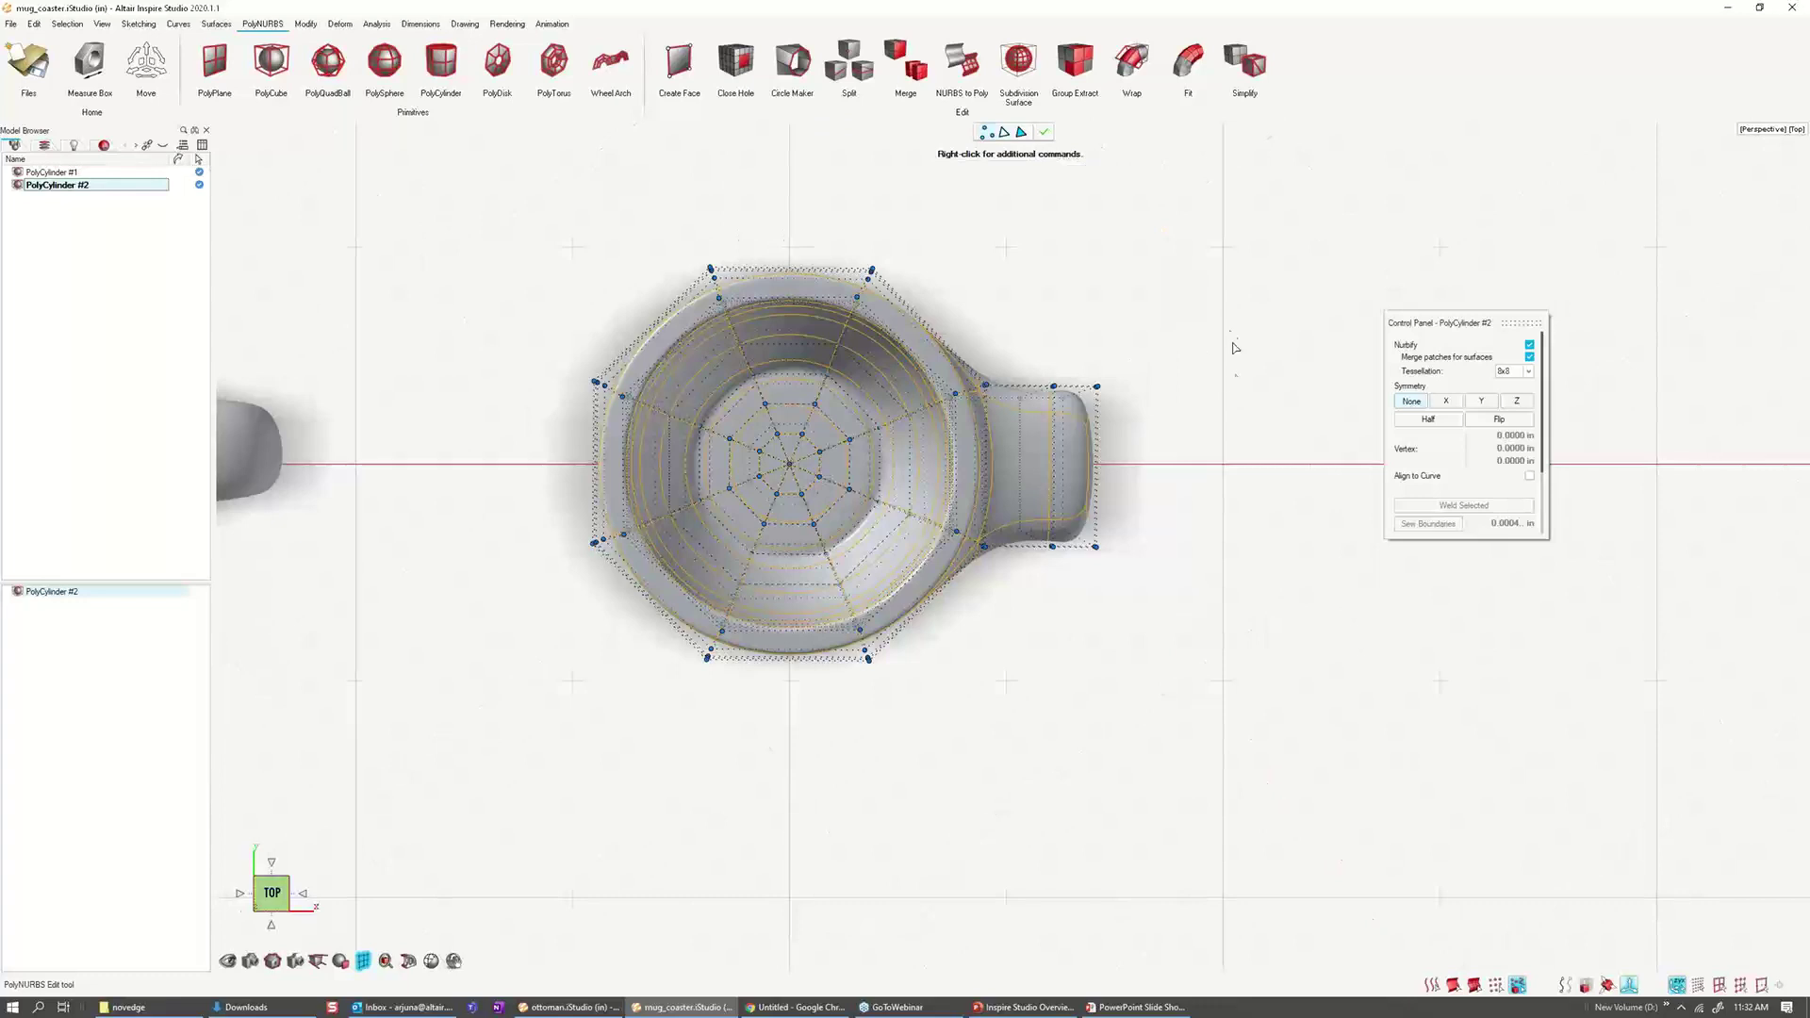
pyautogui.moveTo(1230, 329); pyautogui.dragTo(1010, 615)
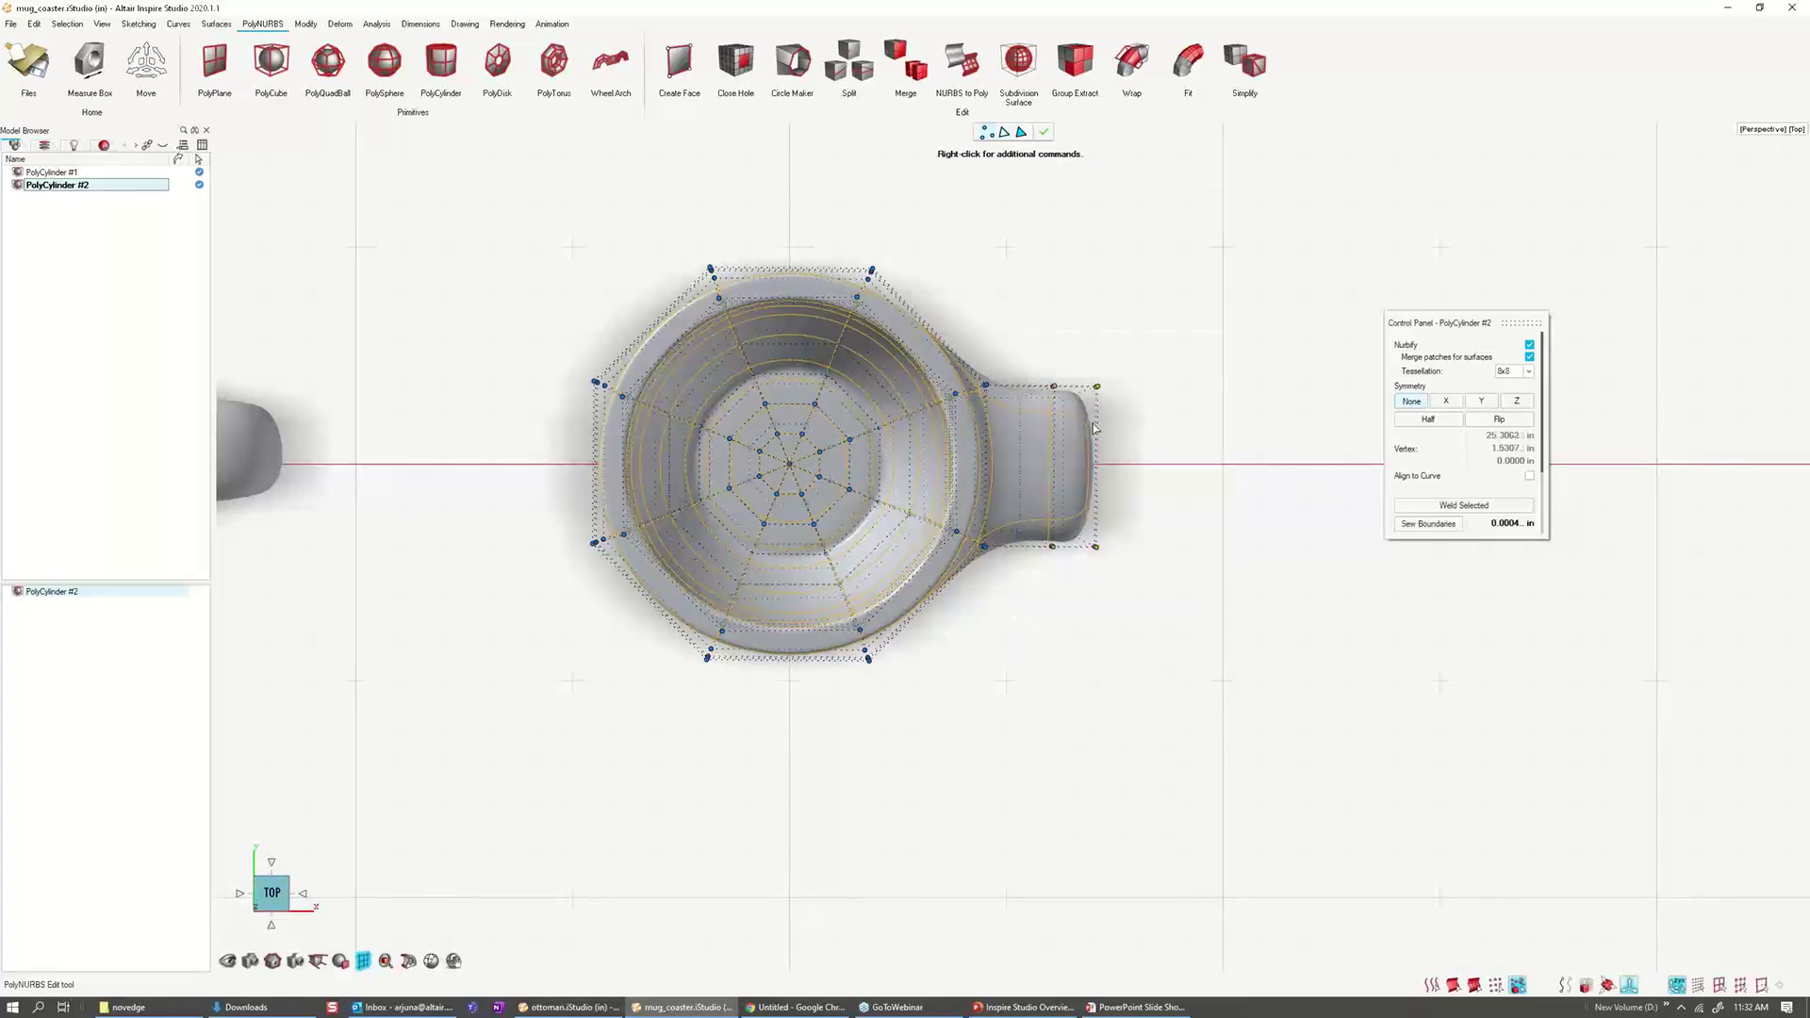
pyautogui.click(149, 68)
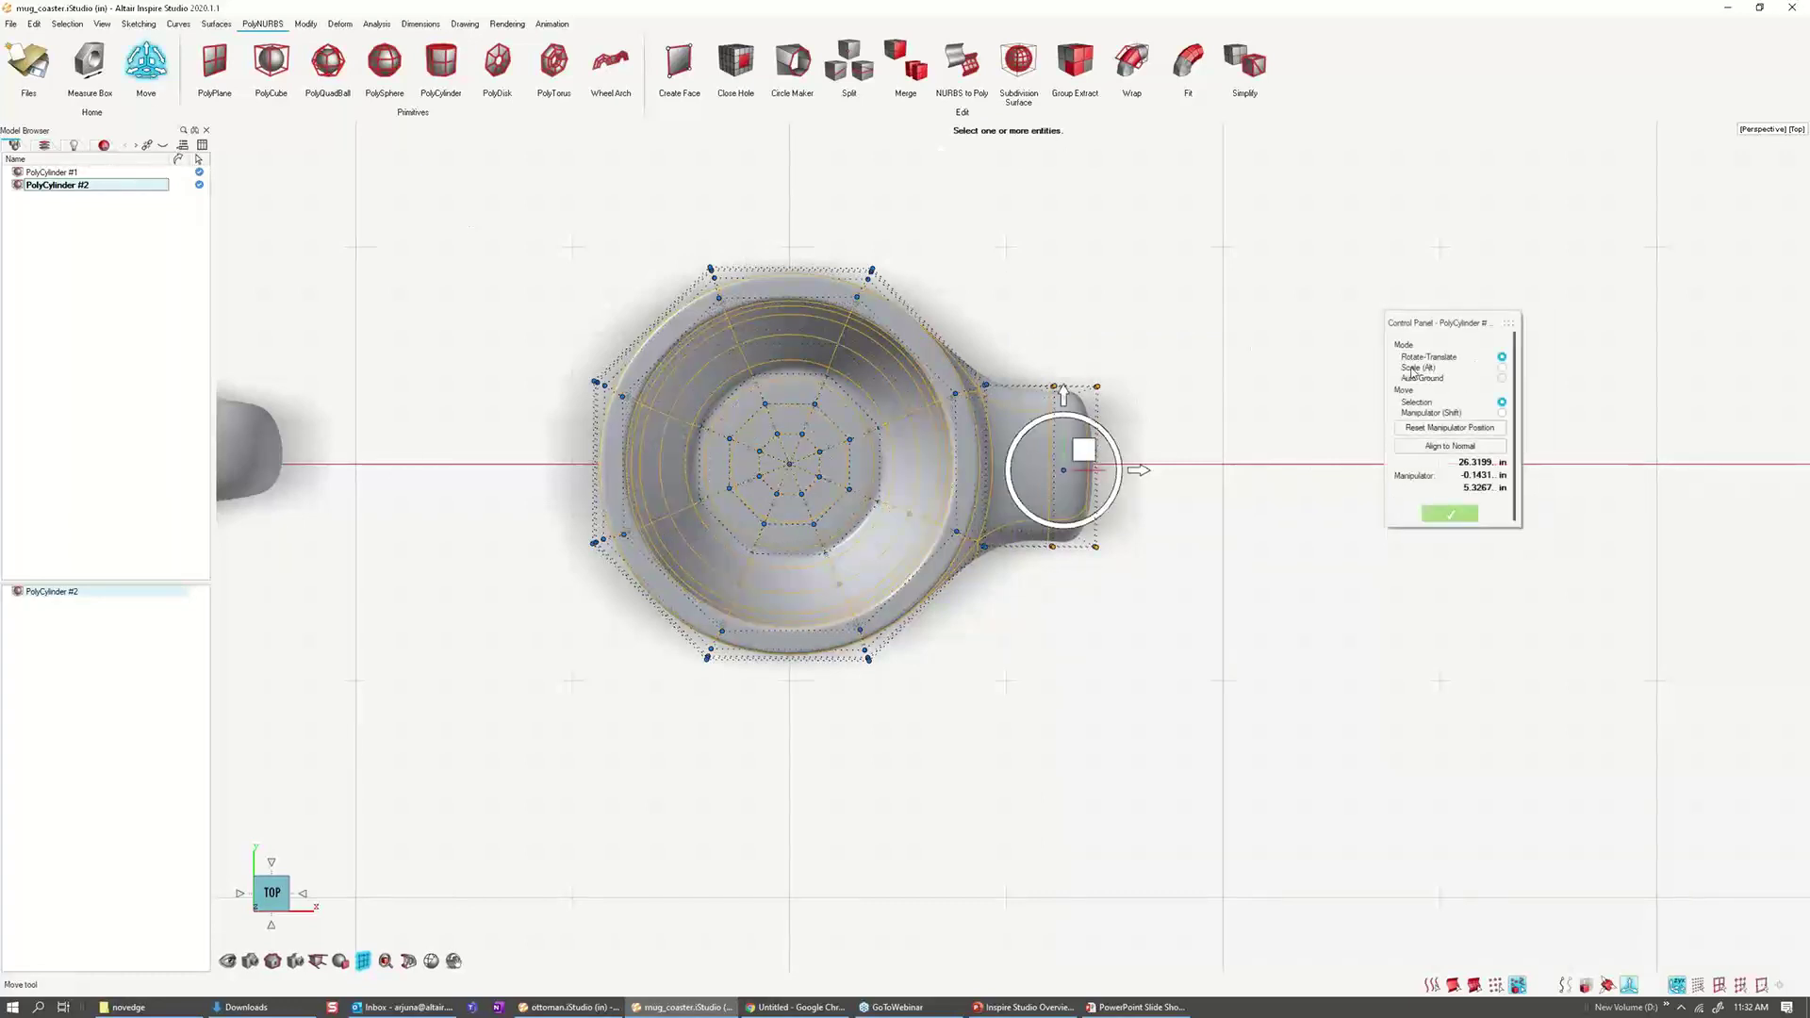
pyautogui.click(1503, 369)
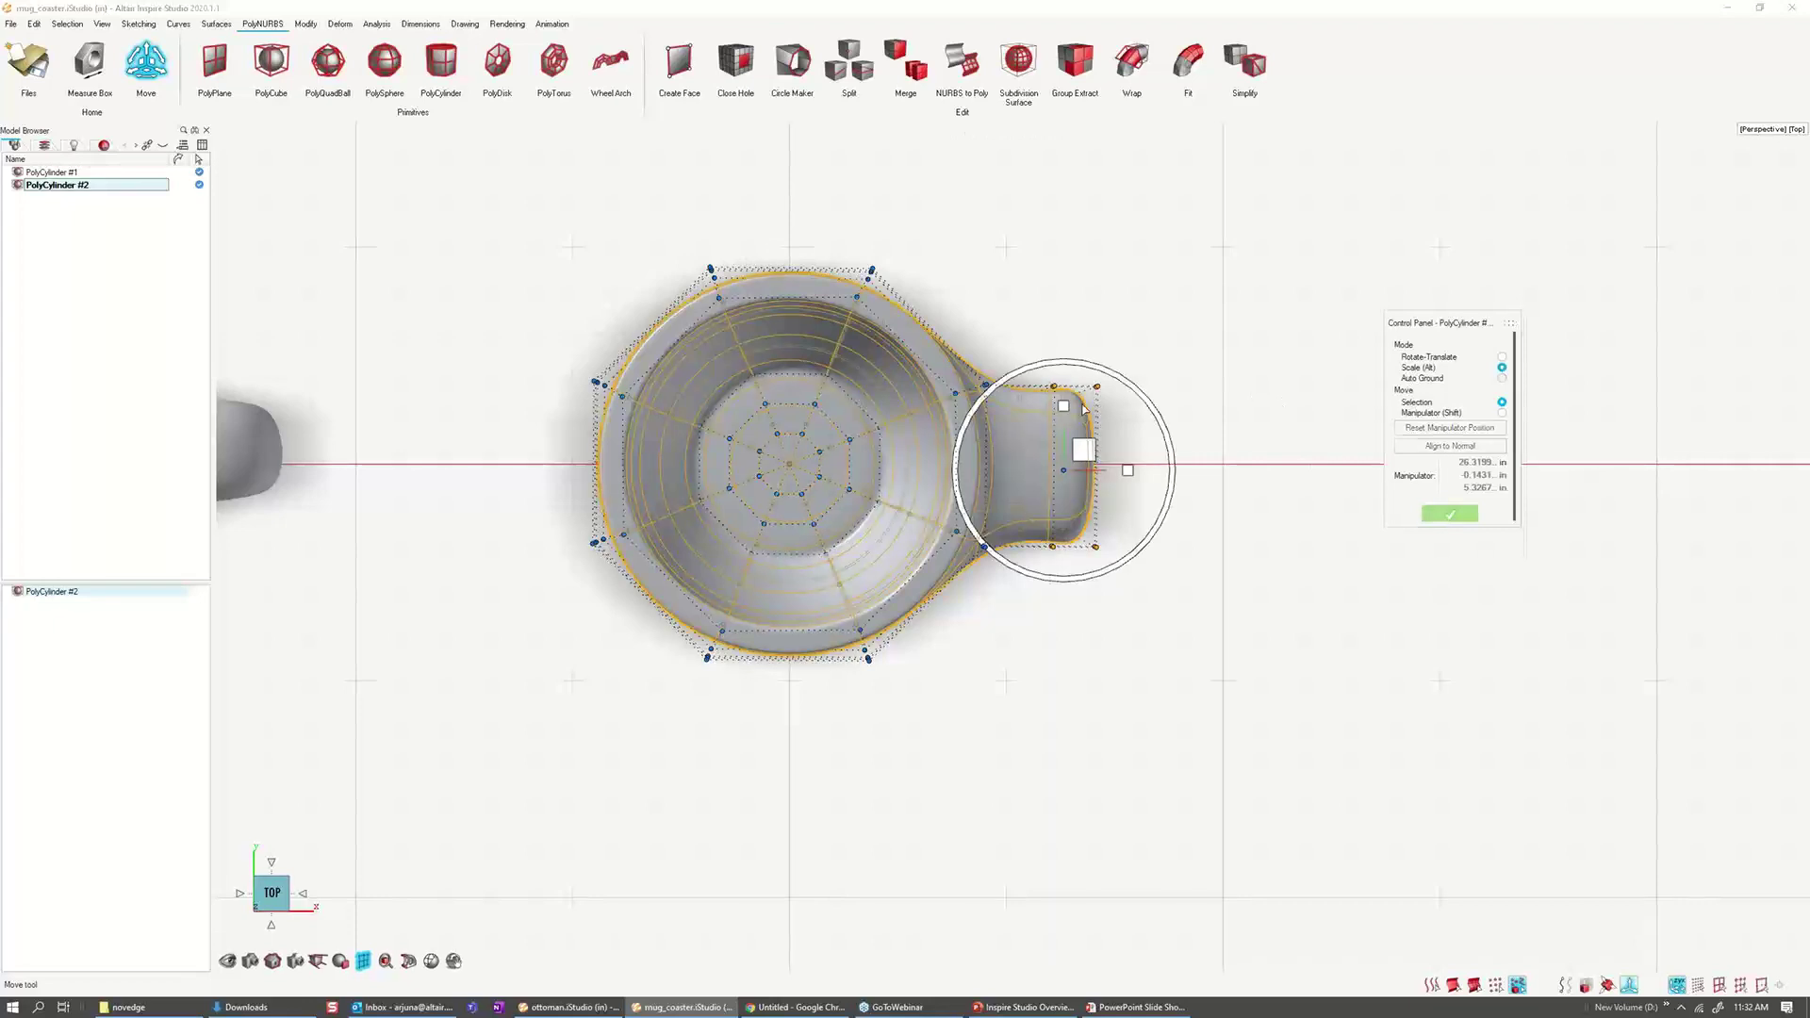
pyautogui.moveTo(1067, 412); pyautogui.dragTo(1067, 442)
pyautogui.press('BackSpace')
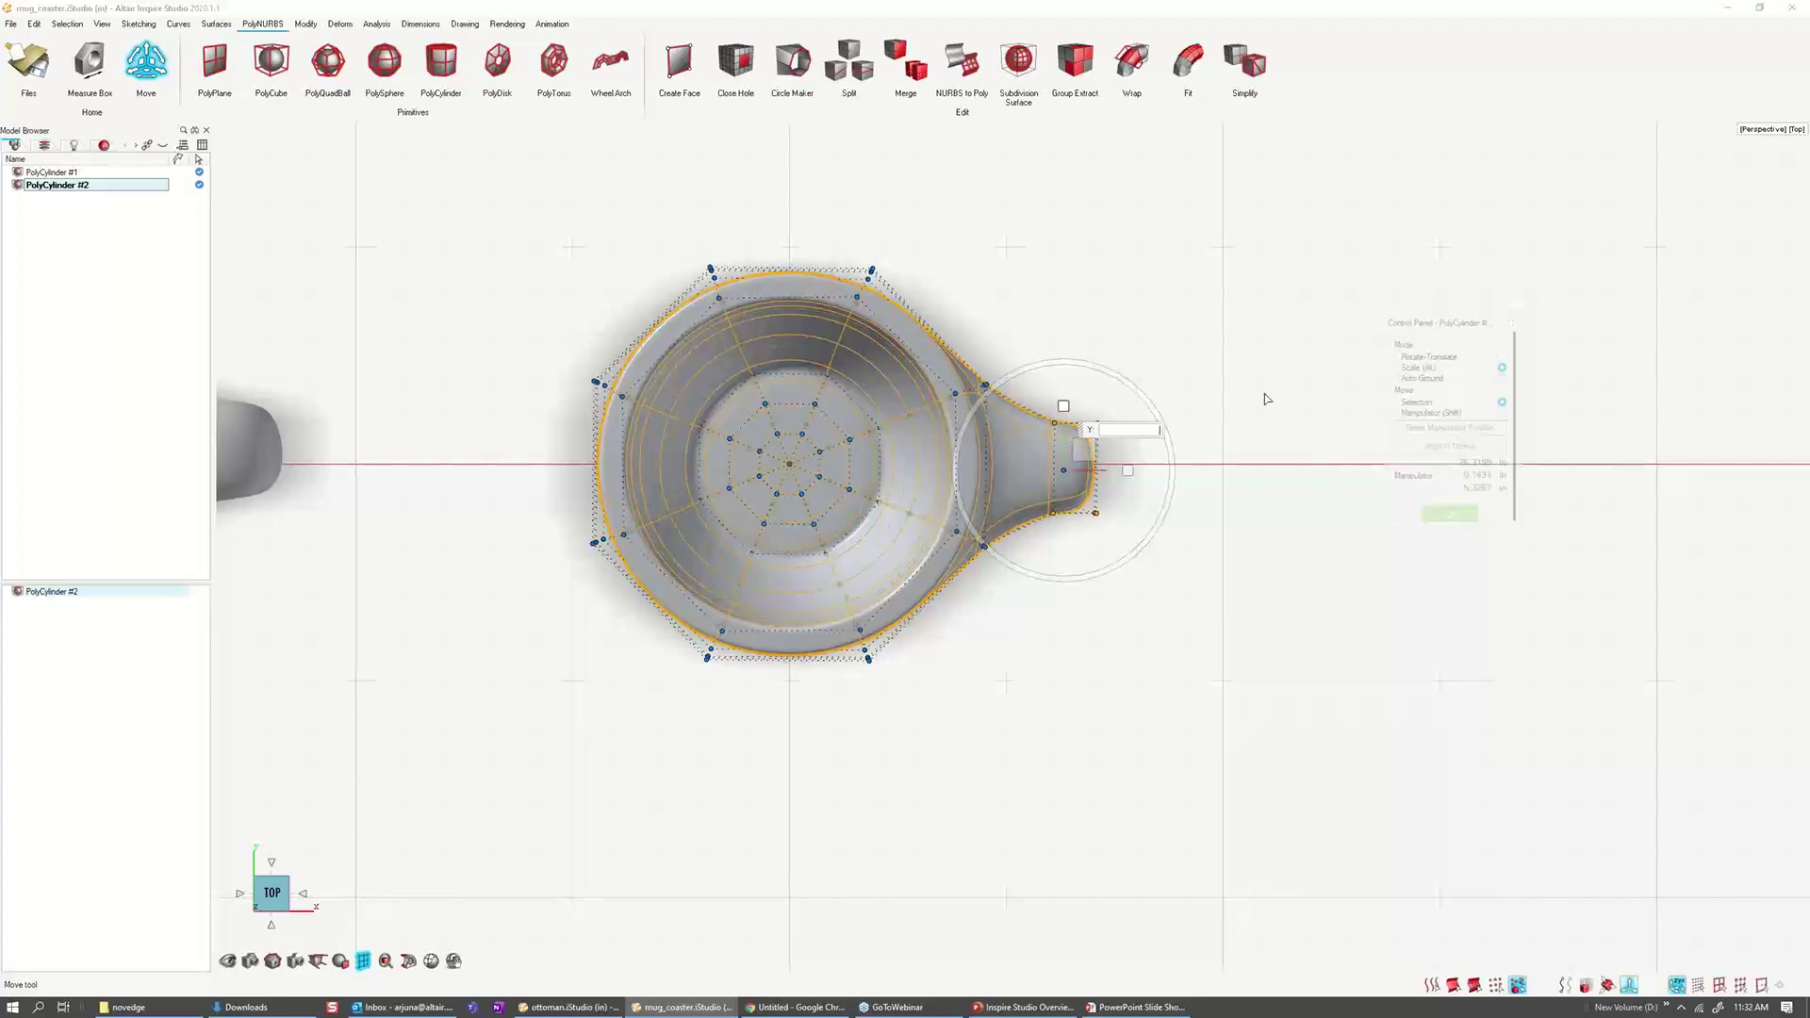
pyautogui.press('Return')
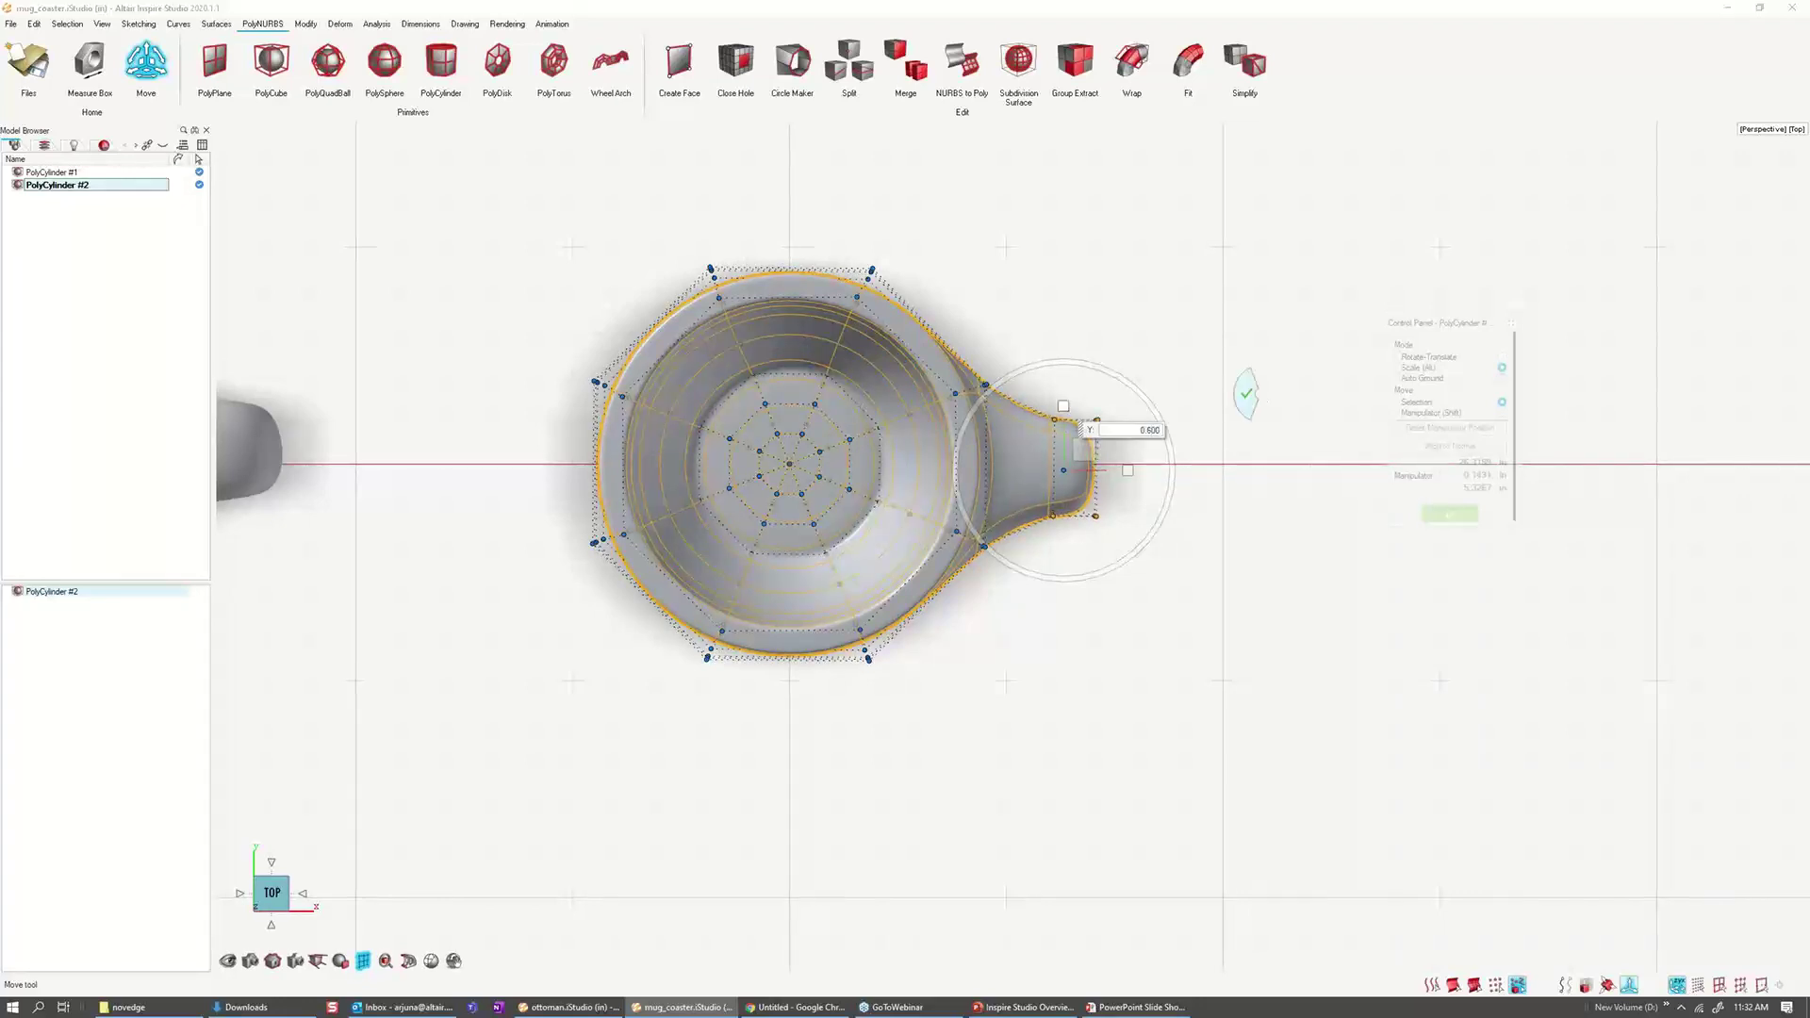
pyautogui.rightClick(1236, 396)
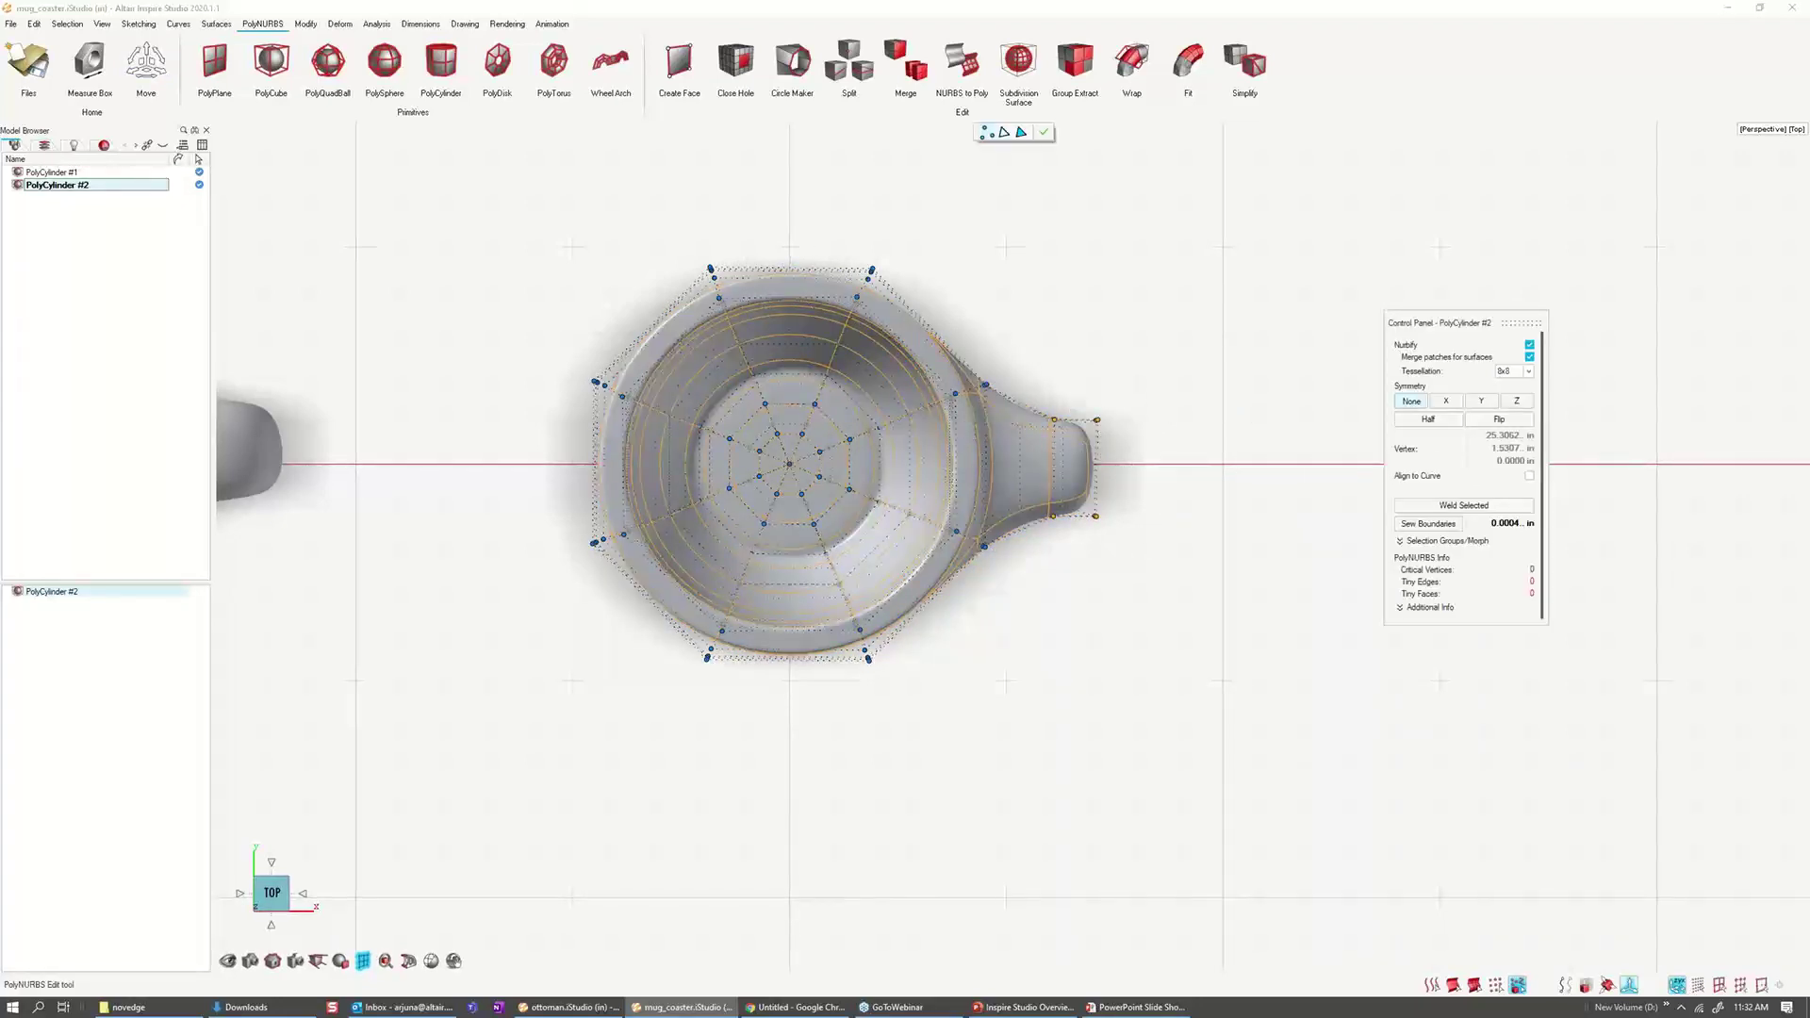
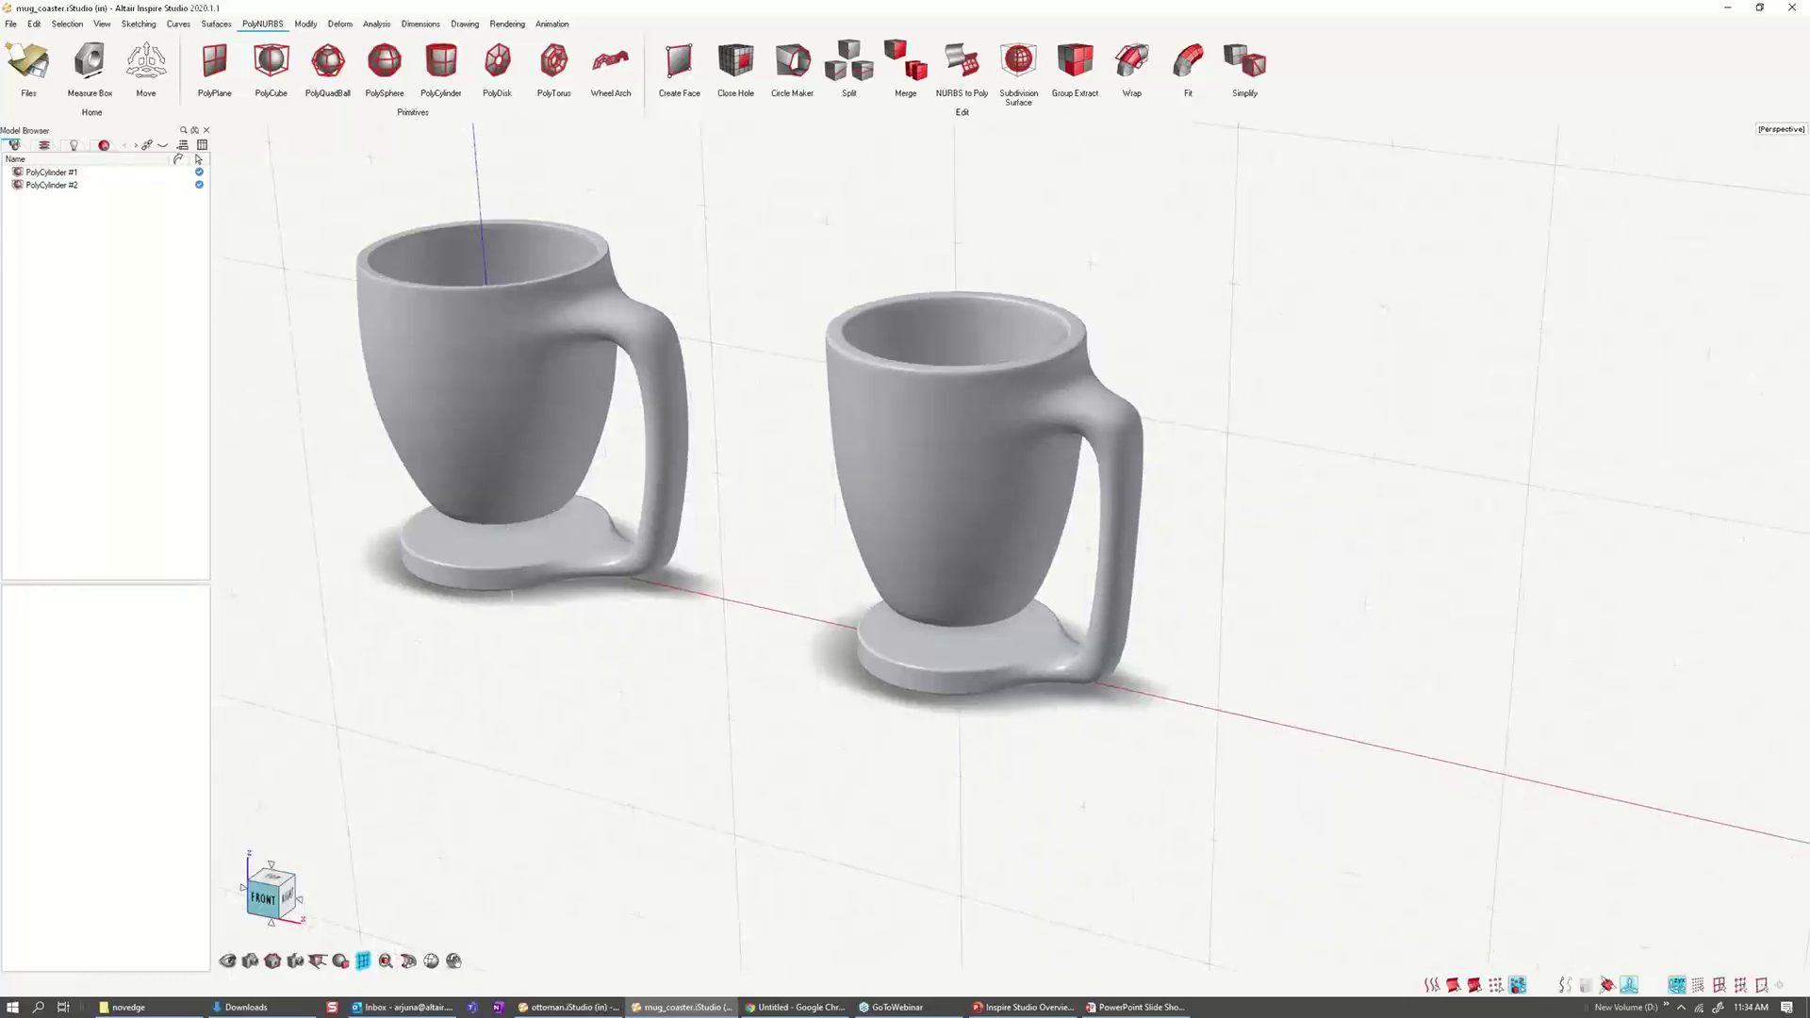
# Step: Hide the finished reference mug, PolyCylinder #1
pyautogui.moveTo(1328, 304); pyautogui.dragTo(1215, 367, button='right')
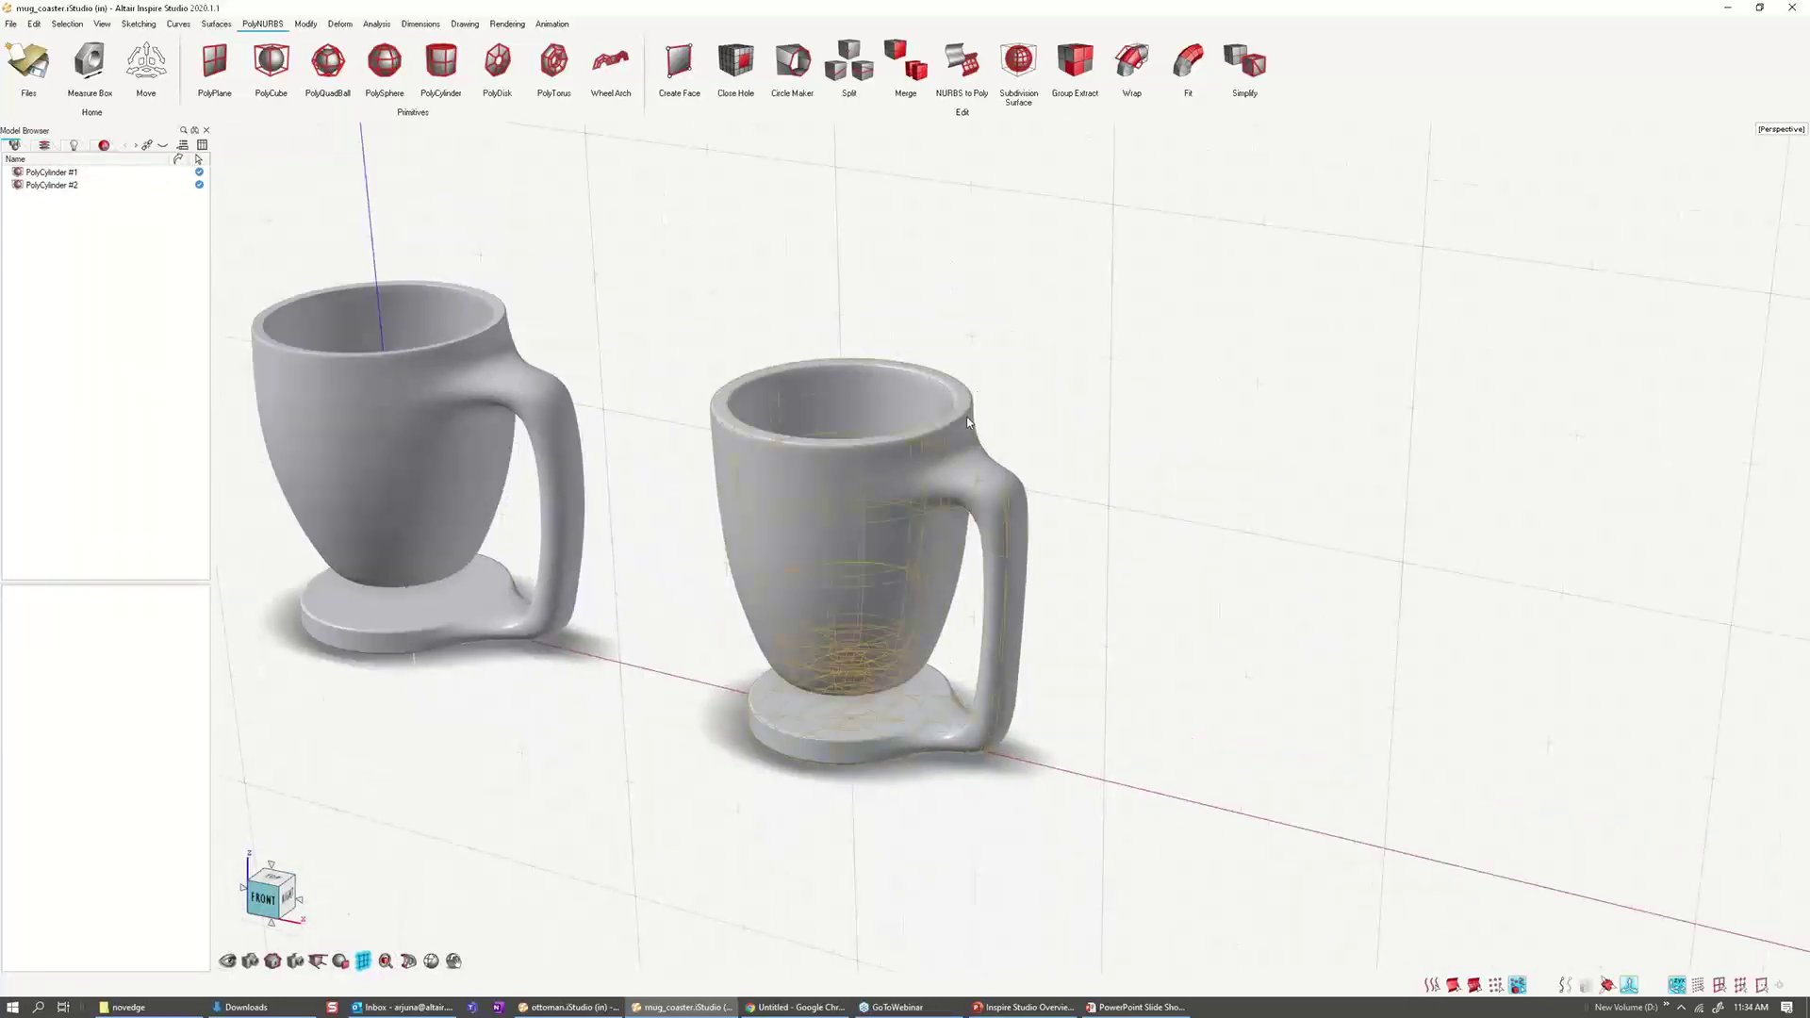
pyautogui.click(947, 453)
pyautogui.click(501, 405)
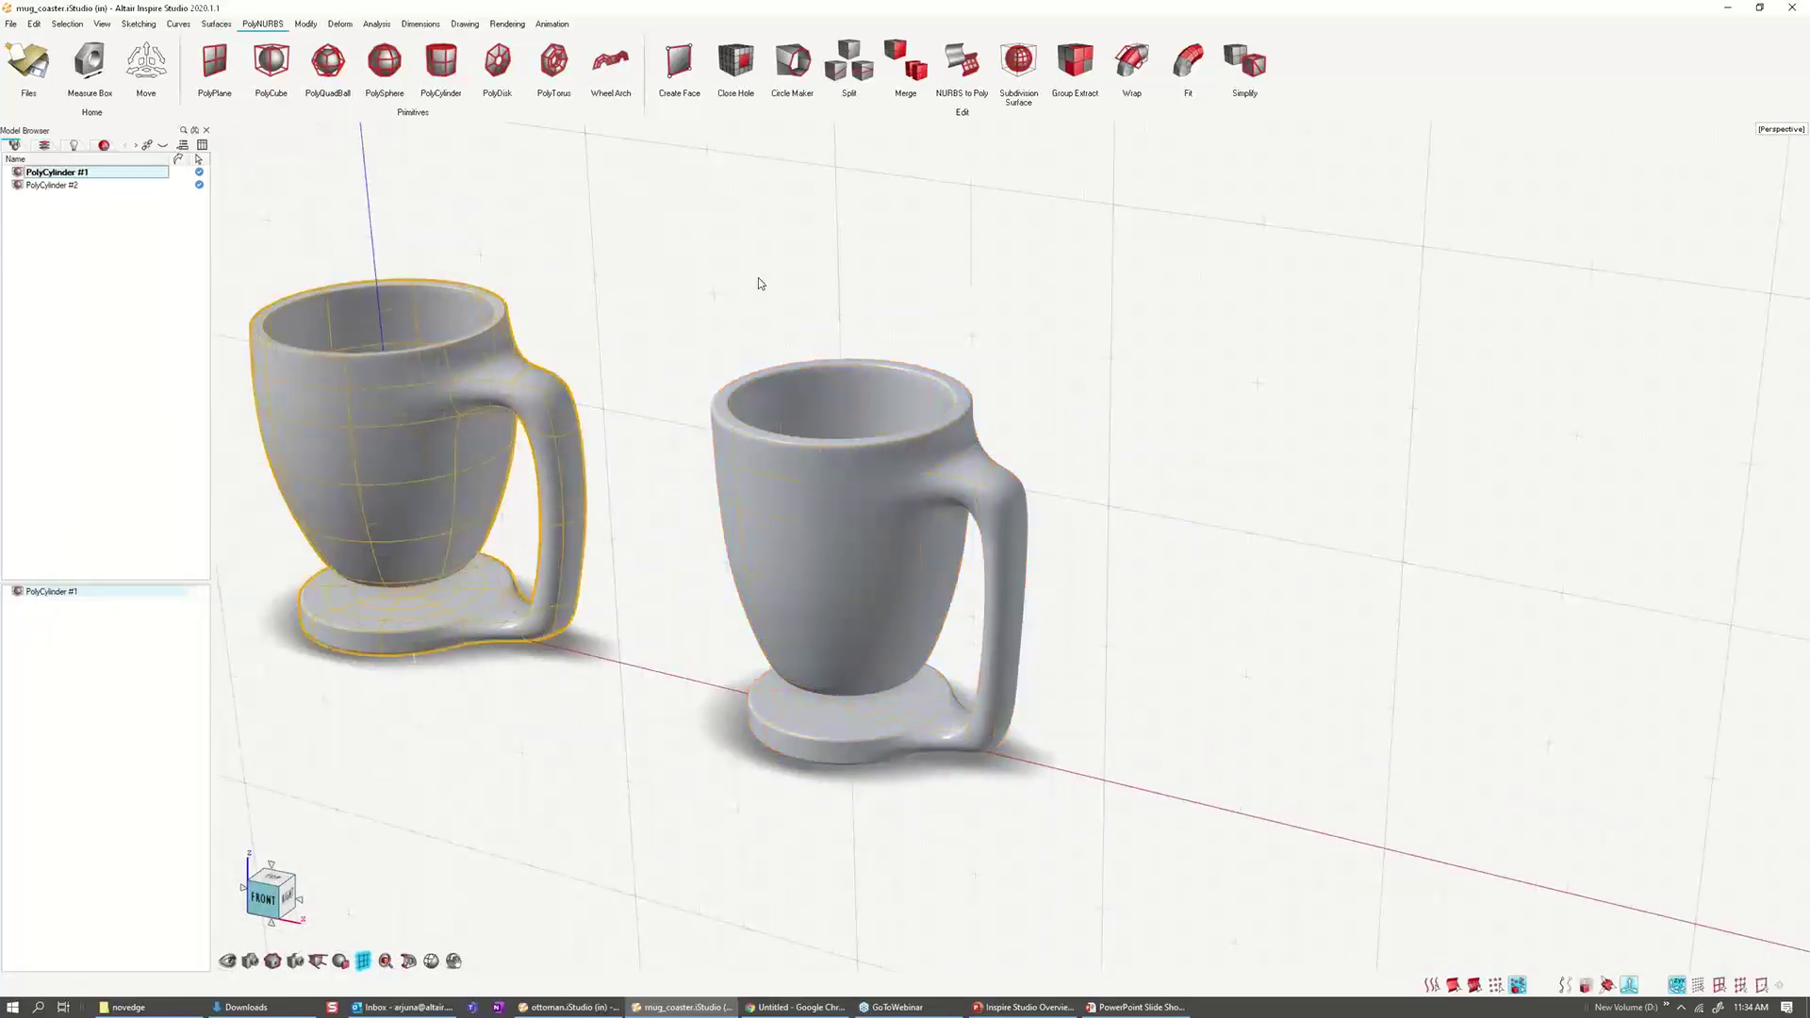
pyautogui.press('h')
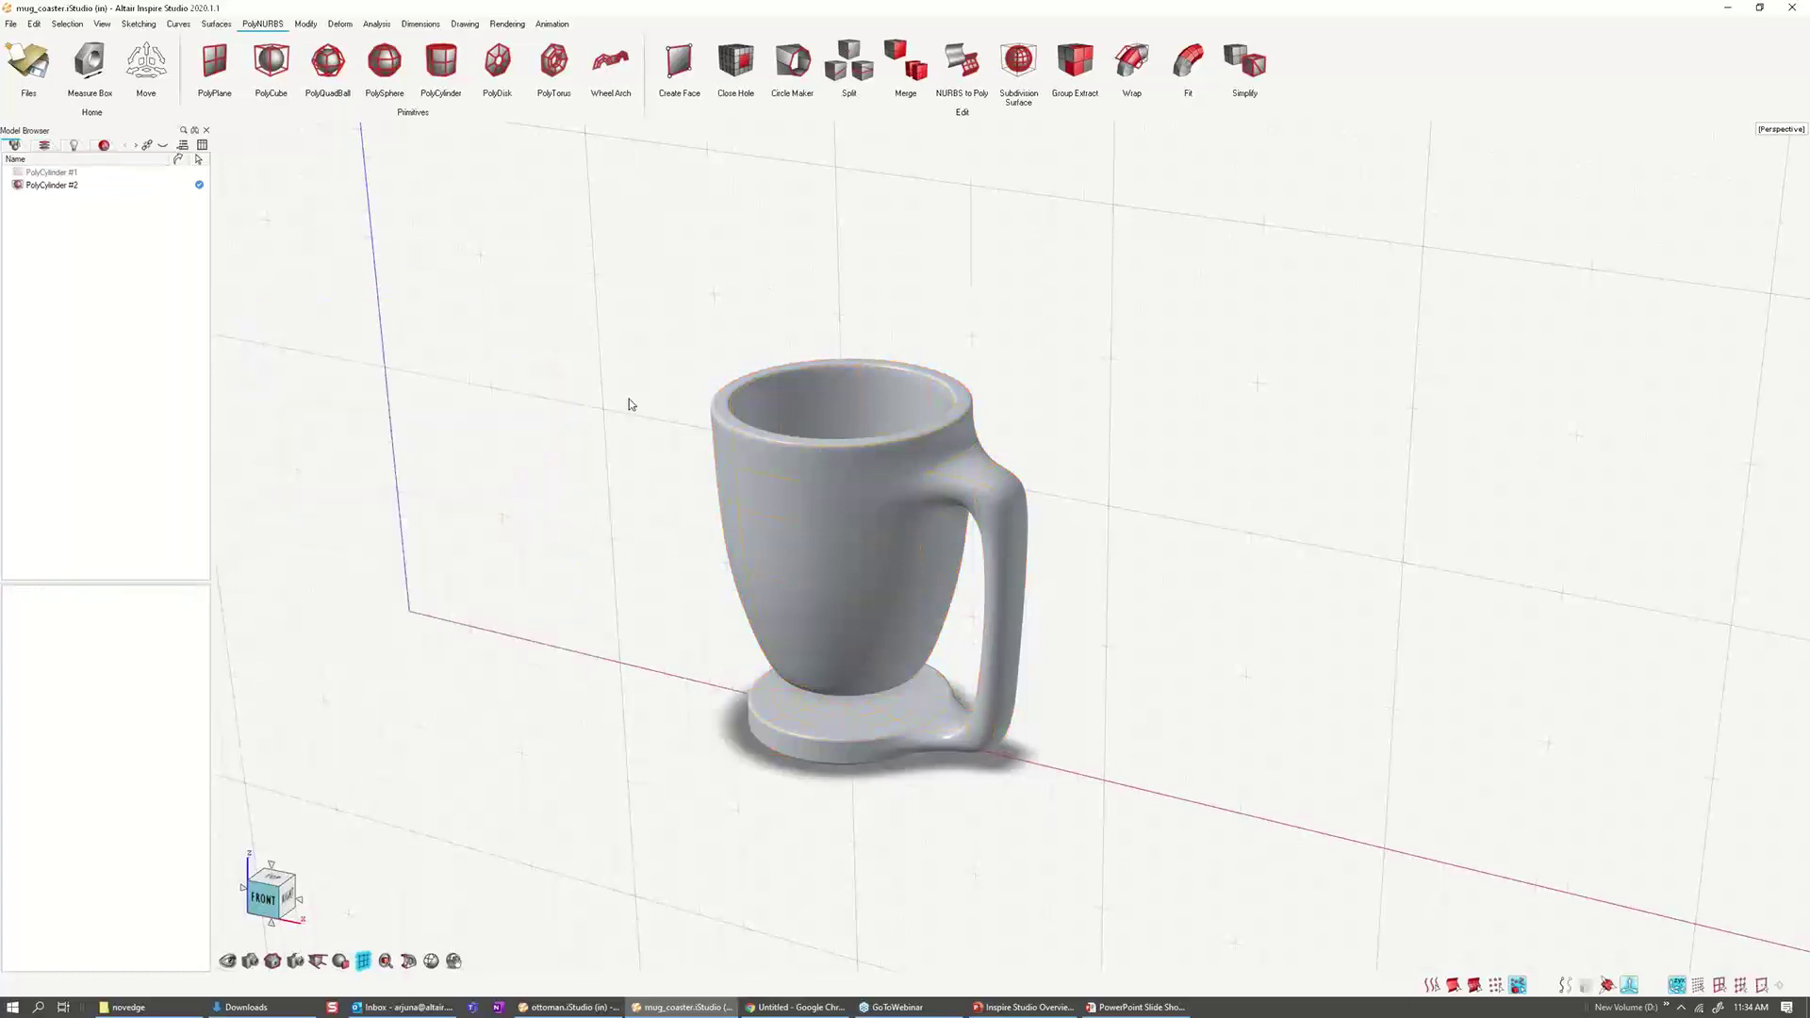
# Step: Measure the overall dimensions of the new mug with Measure Box
pyautogui.scroll(-1, 630, 400)
pyautogui.scroll(-1, 630, 403)
pyautogui.moveTo(630, 404); pyautogui.dragTo(702, 407, button='middle')
pyautogui.click(896, 490)
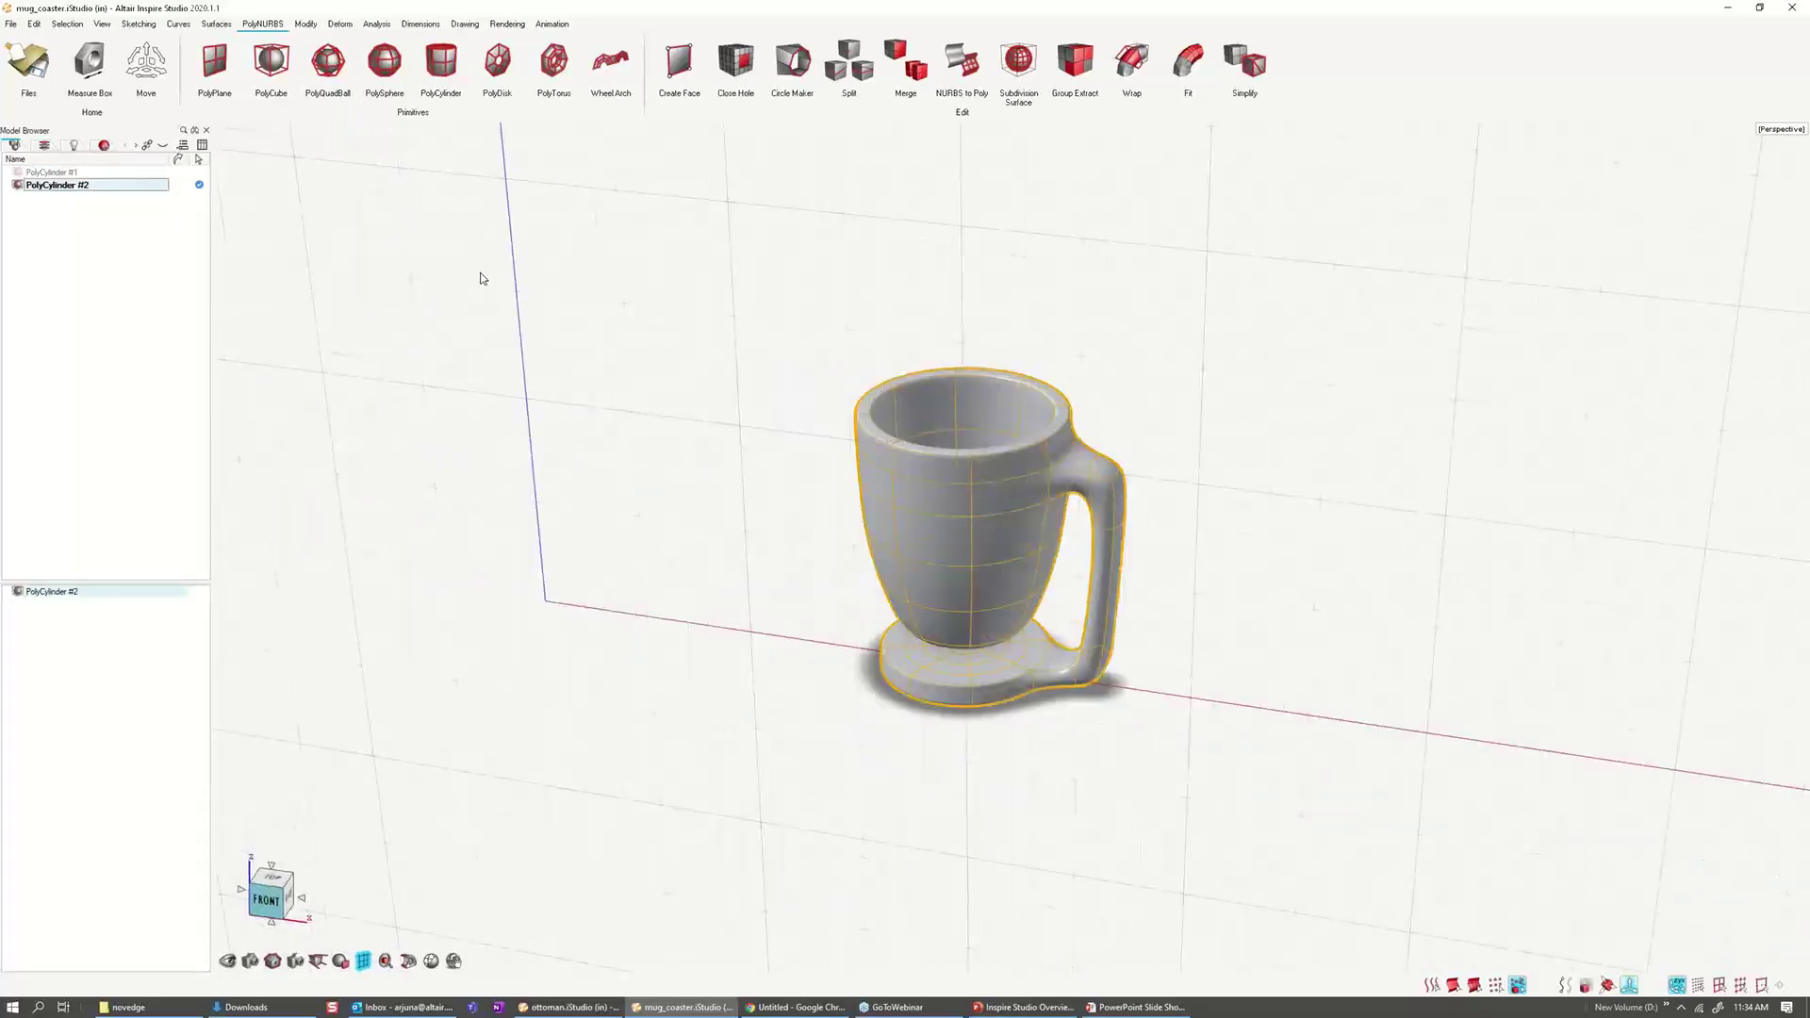
pyautogui.click(92, 62)
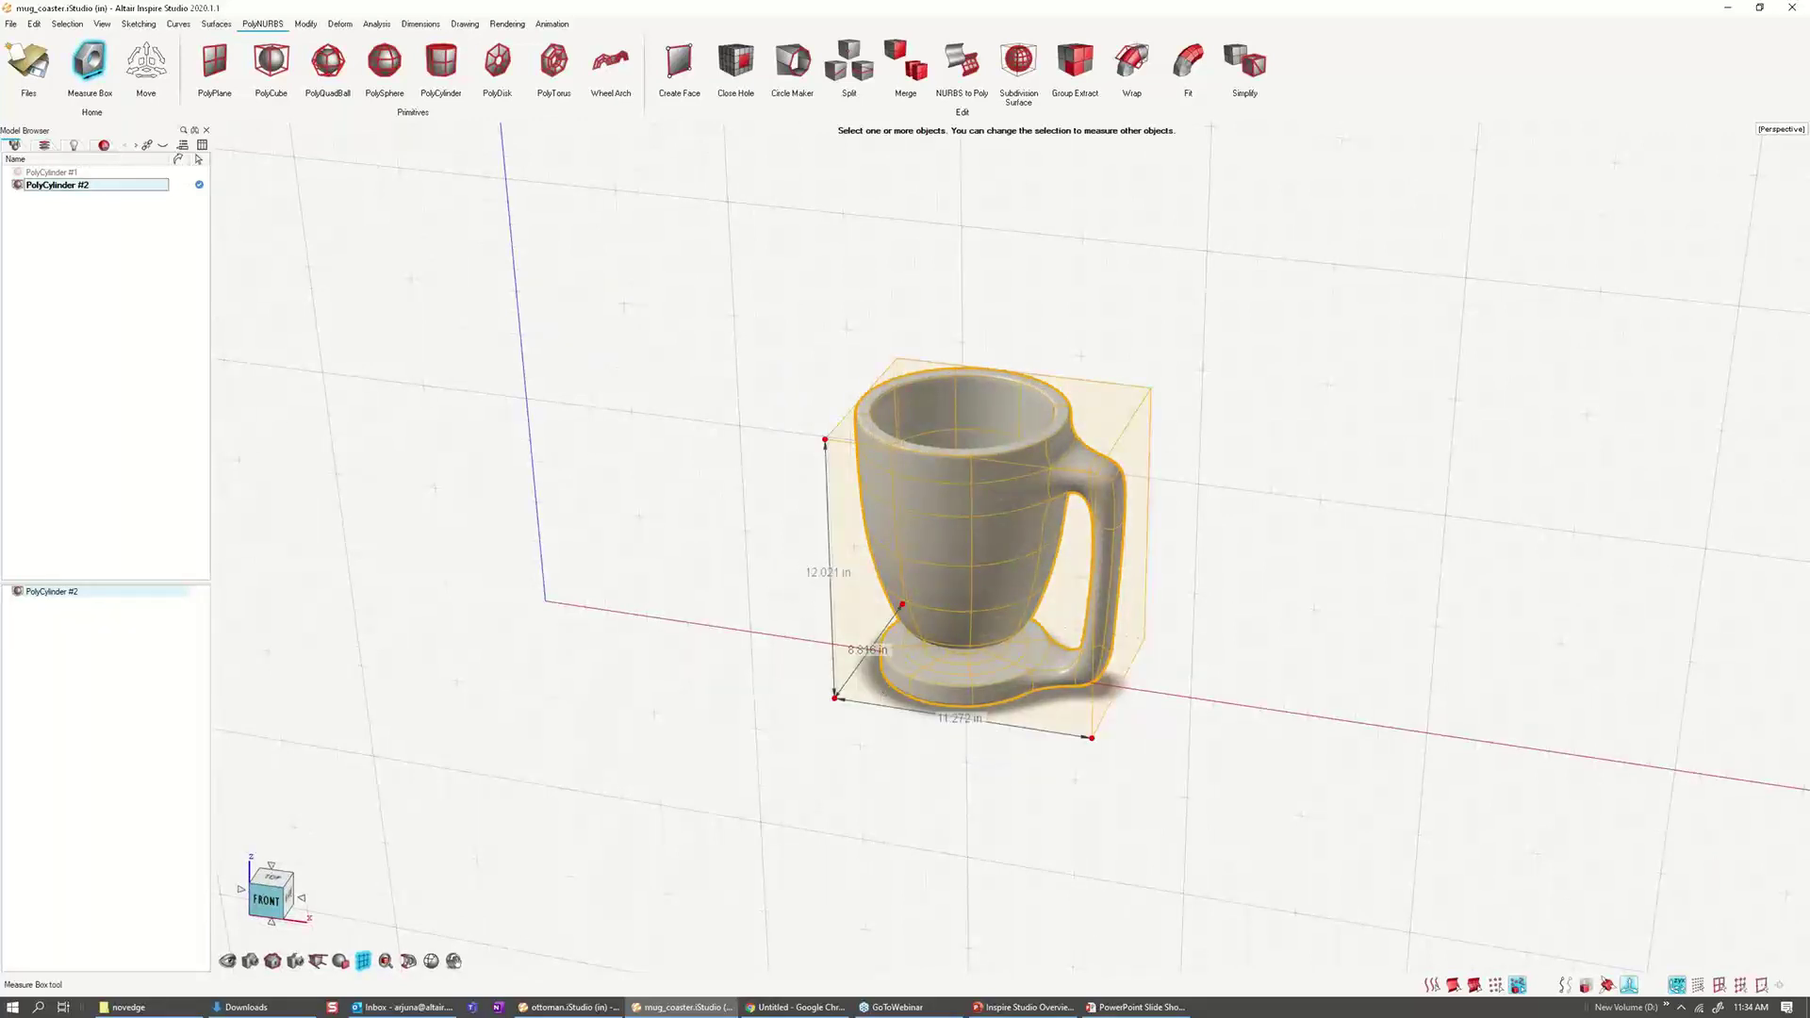
pyautogui.moveTo(1084, 565); pyautogui.dragTo(830, 575, button='middle')
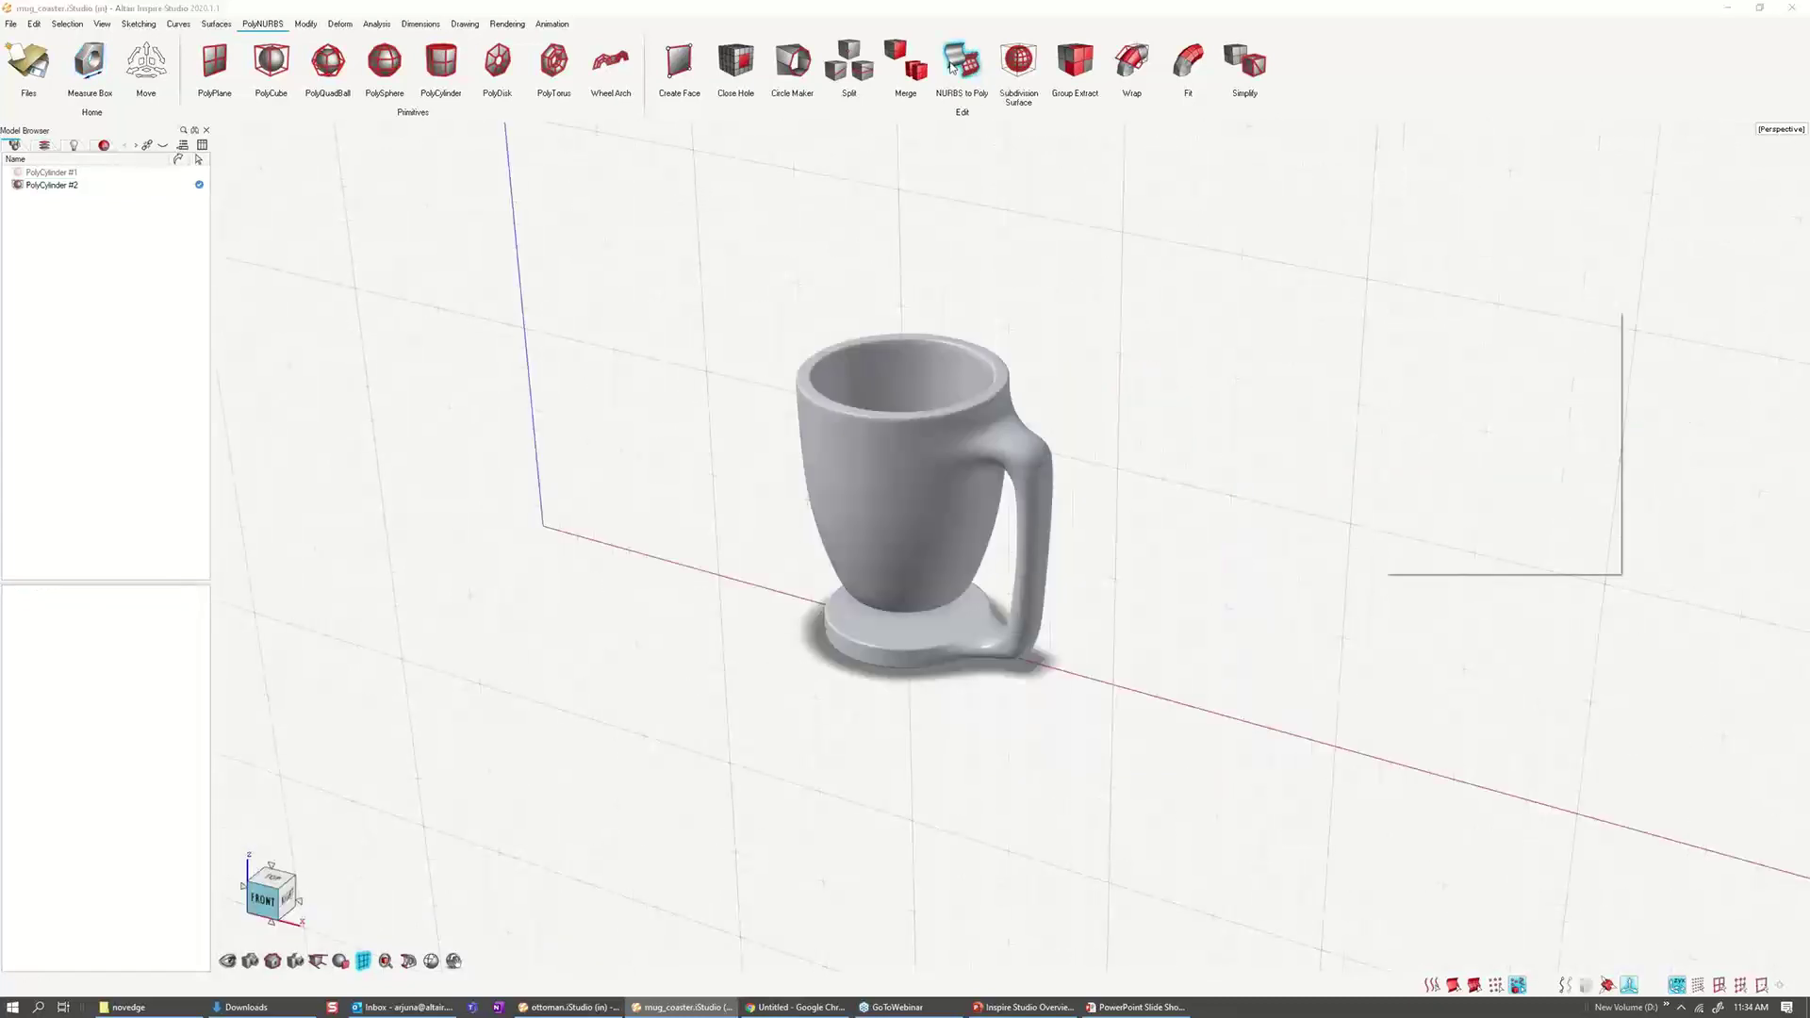
# Step: Convert the mug with NURBS to Poly, enabling Face Dimension with minimum and maximum set to 0.5 in
pyautogui.click(952, 66)
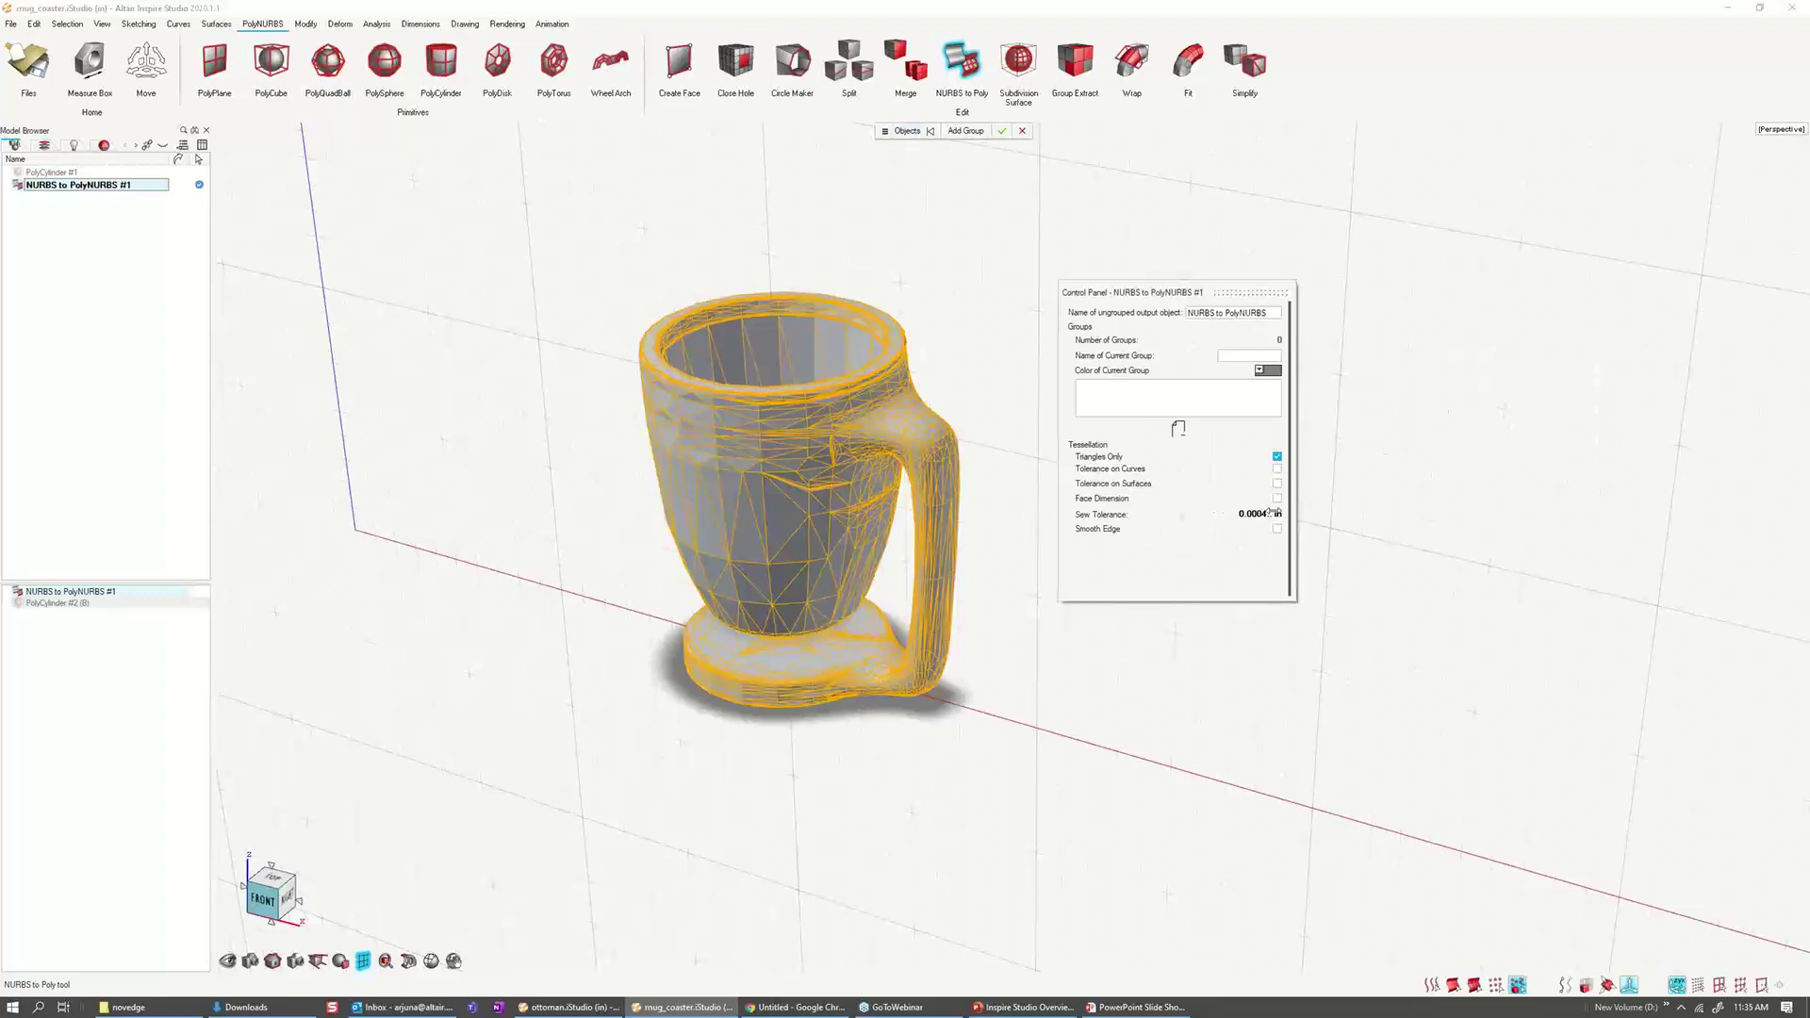
pyautogui.click(1276, 499)
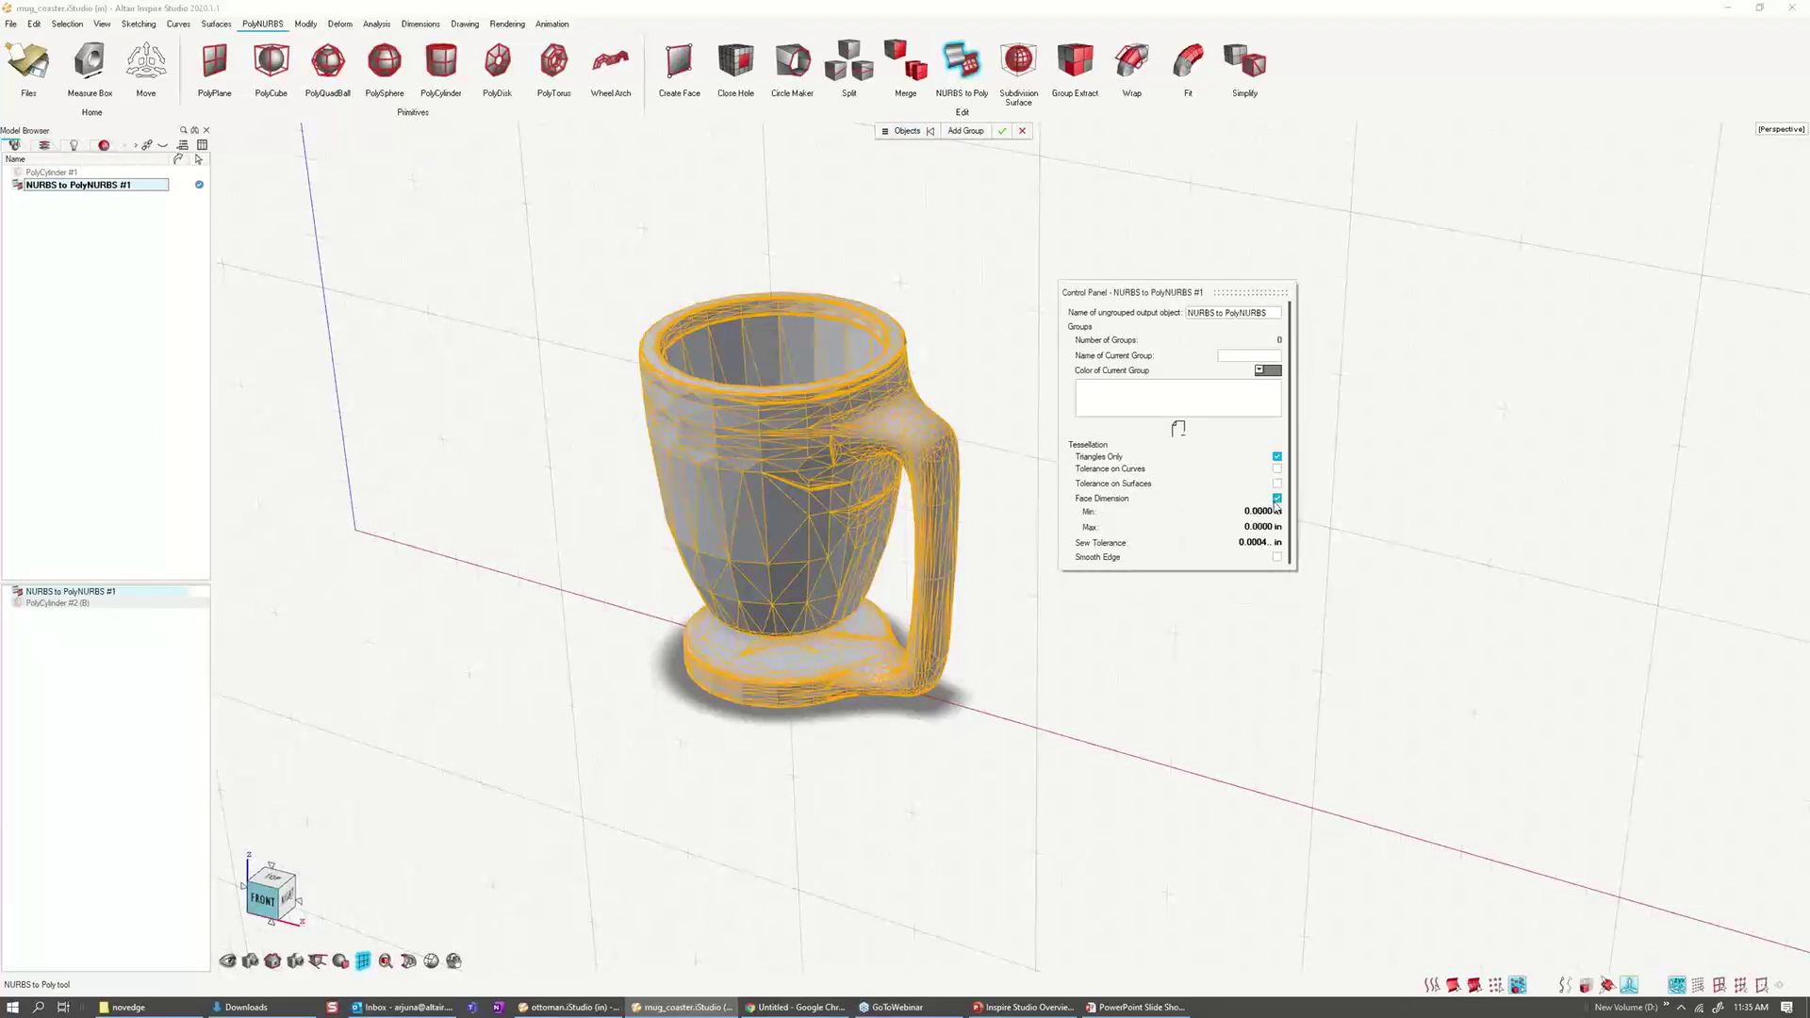
pyautogui.click(1258, 512)
pyautogui.hotkey('ctrl', 'a')
pyautogui.press('BackSpace')
pyautogui.press('Tab')
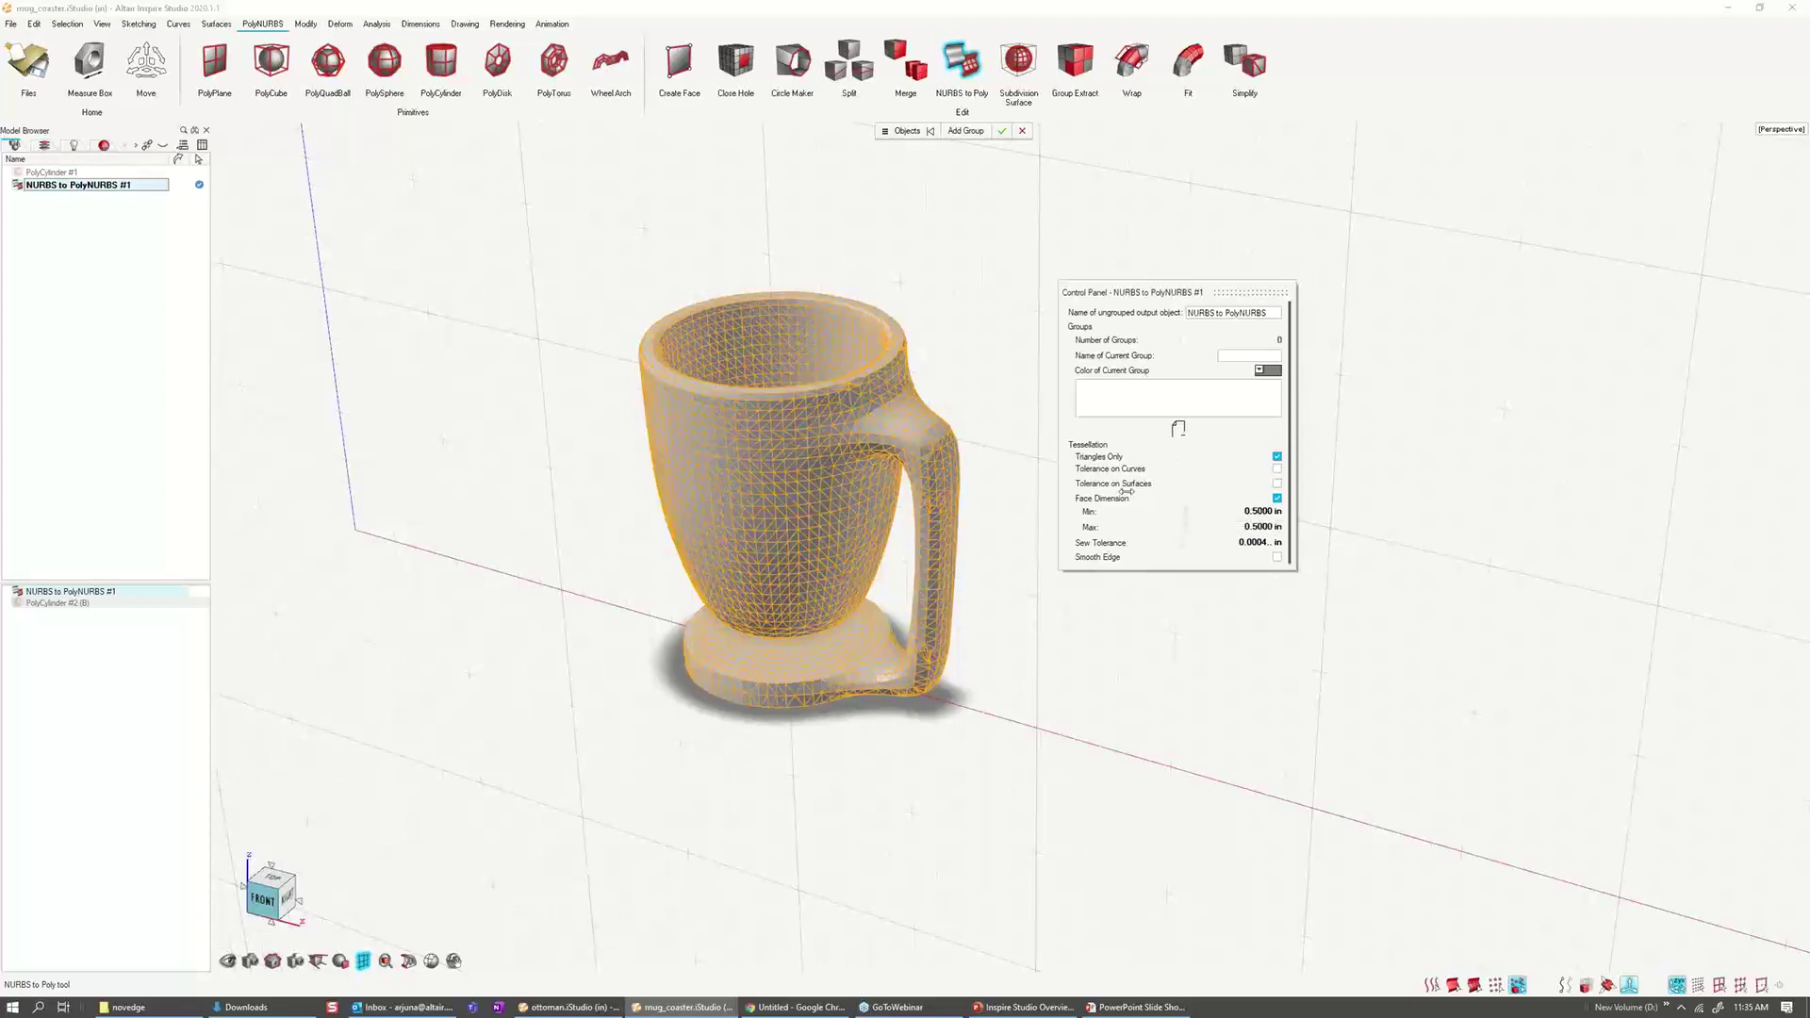
# Step: Try the mug's tessellation with Triangles Only off and switch the option back on
pyautogui.scroll(3, 824, 415)
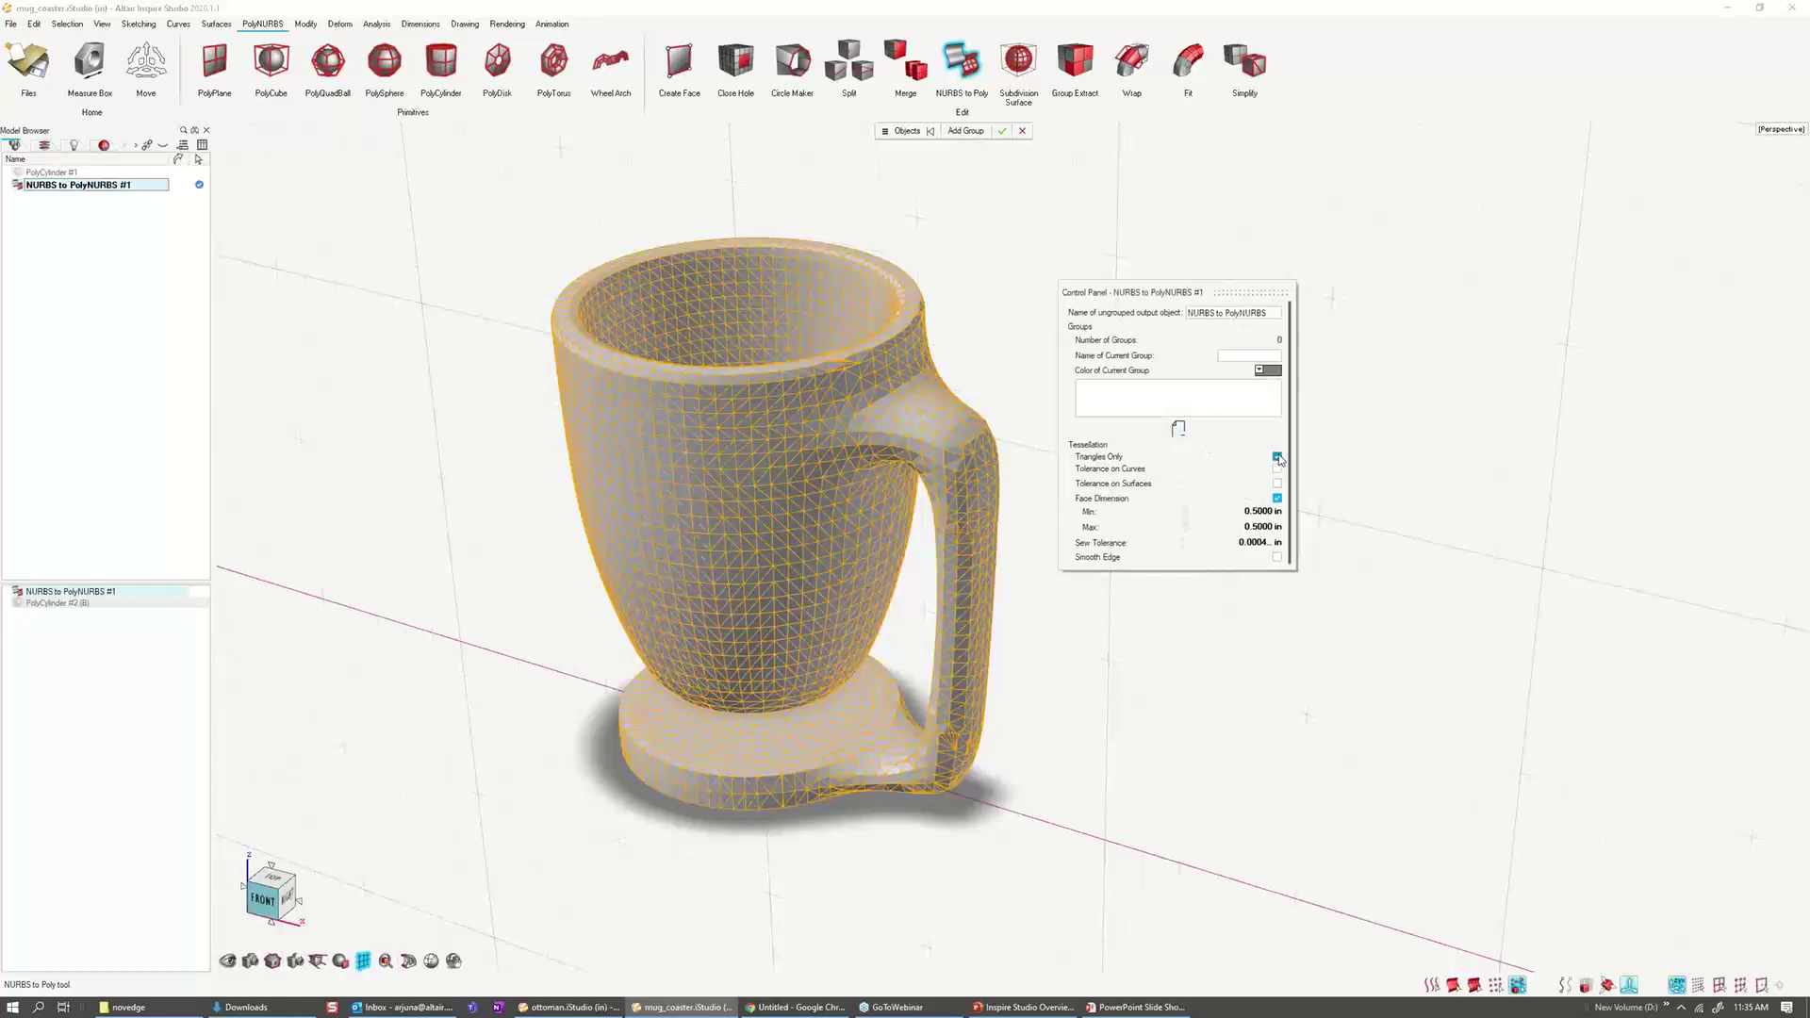
pyautogui.click(1278, 457)
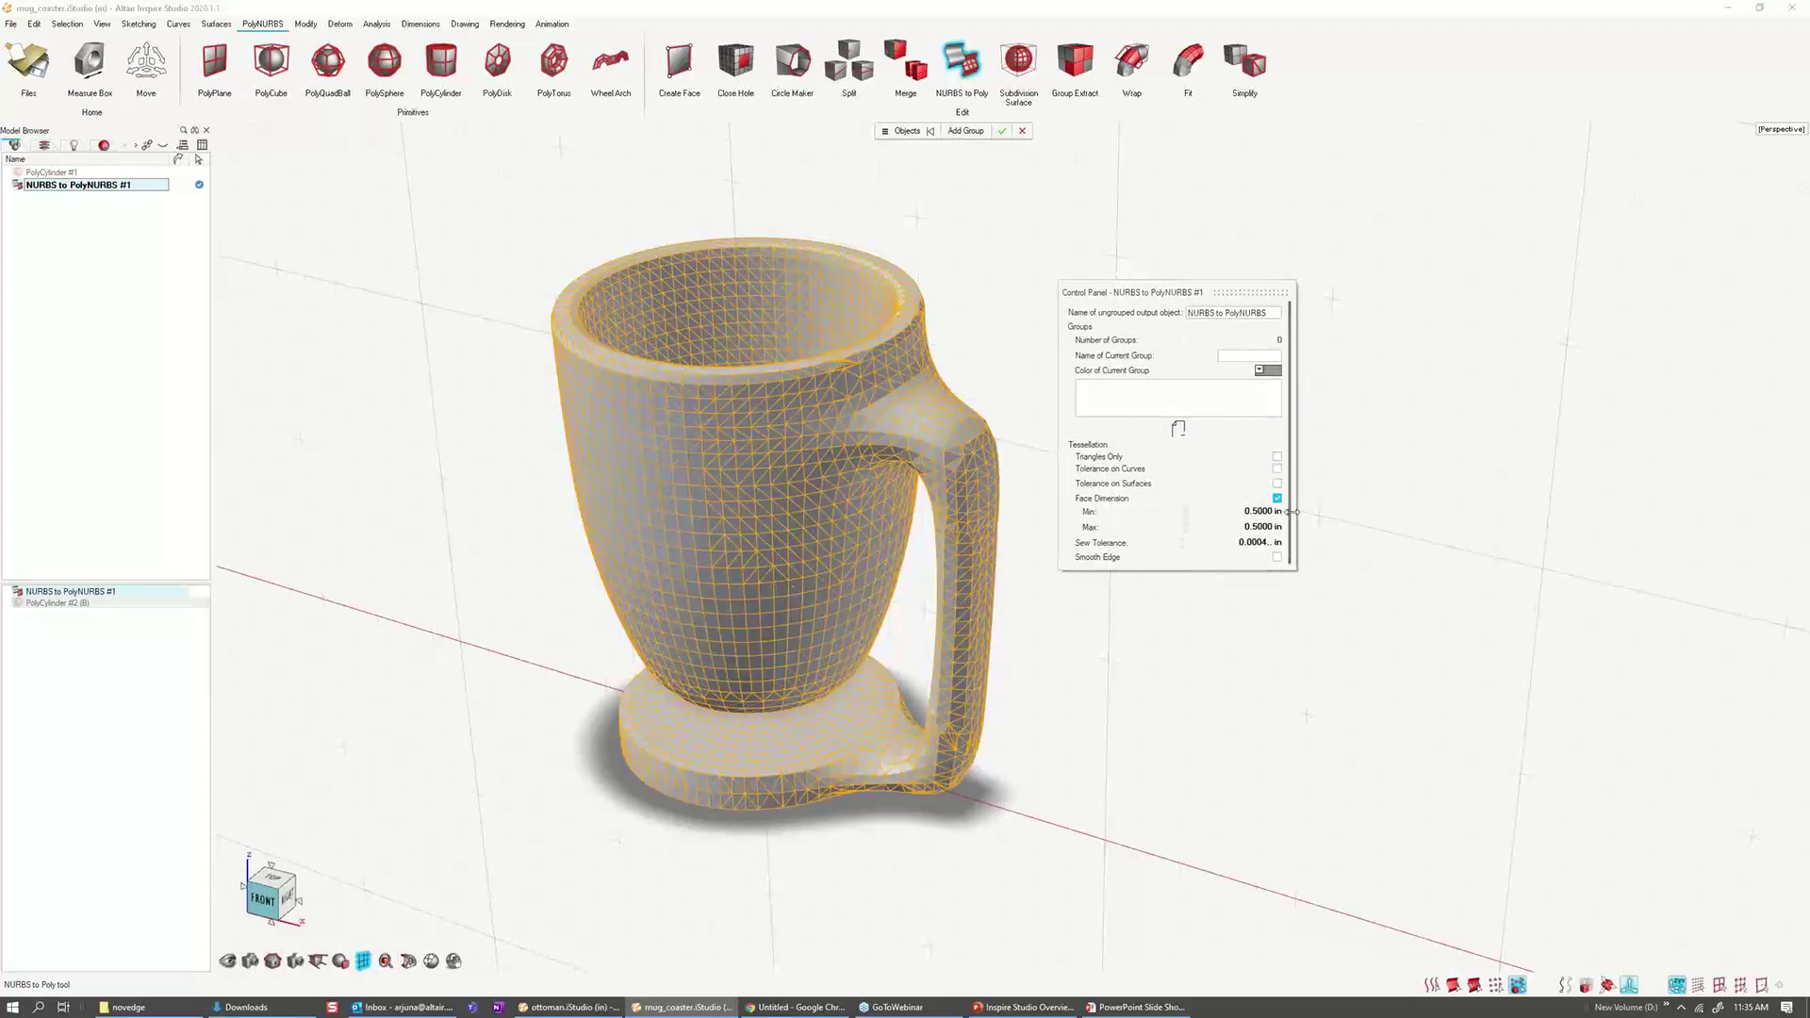
pyautogui.click(1278, 456)
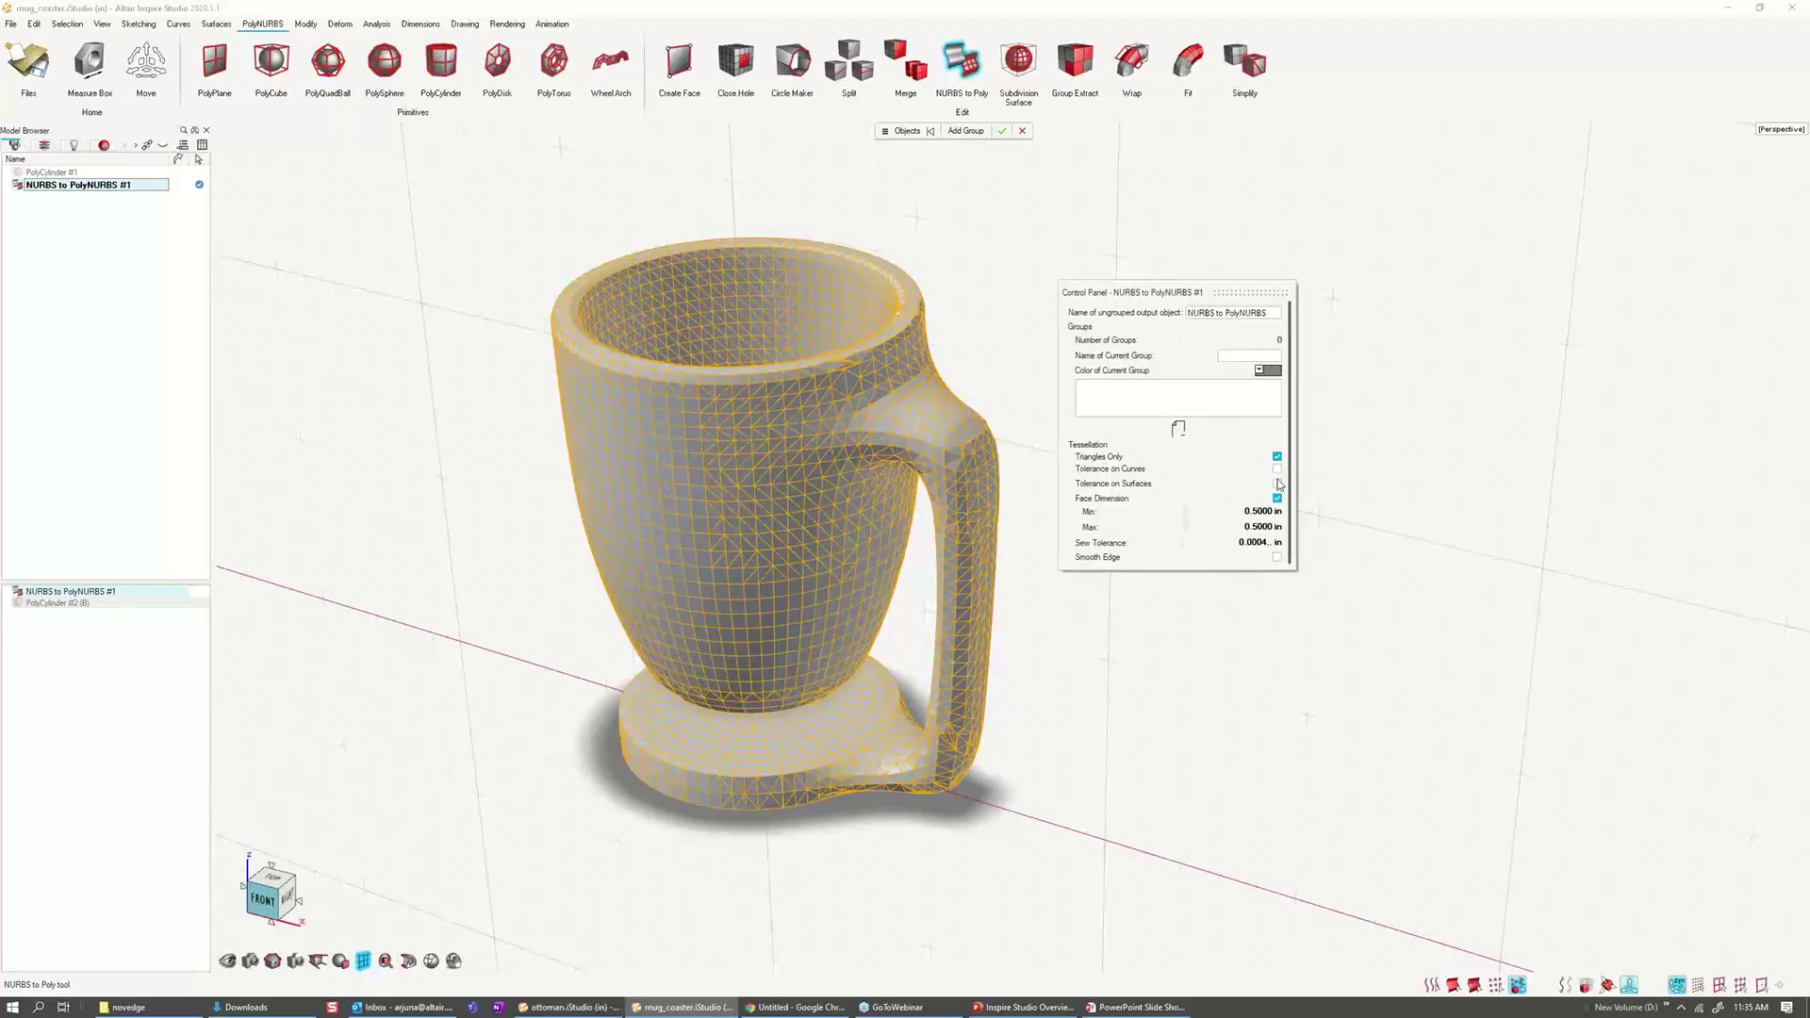
# Step: Set the tessellation's minimum and maximum face dimensions to 0.25 in
pyautogui.click(1264, 511)
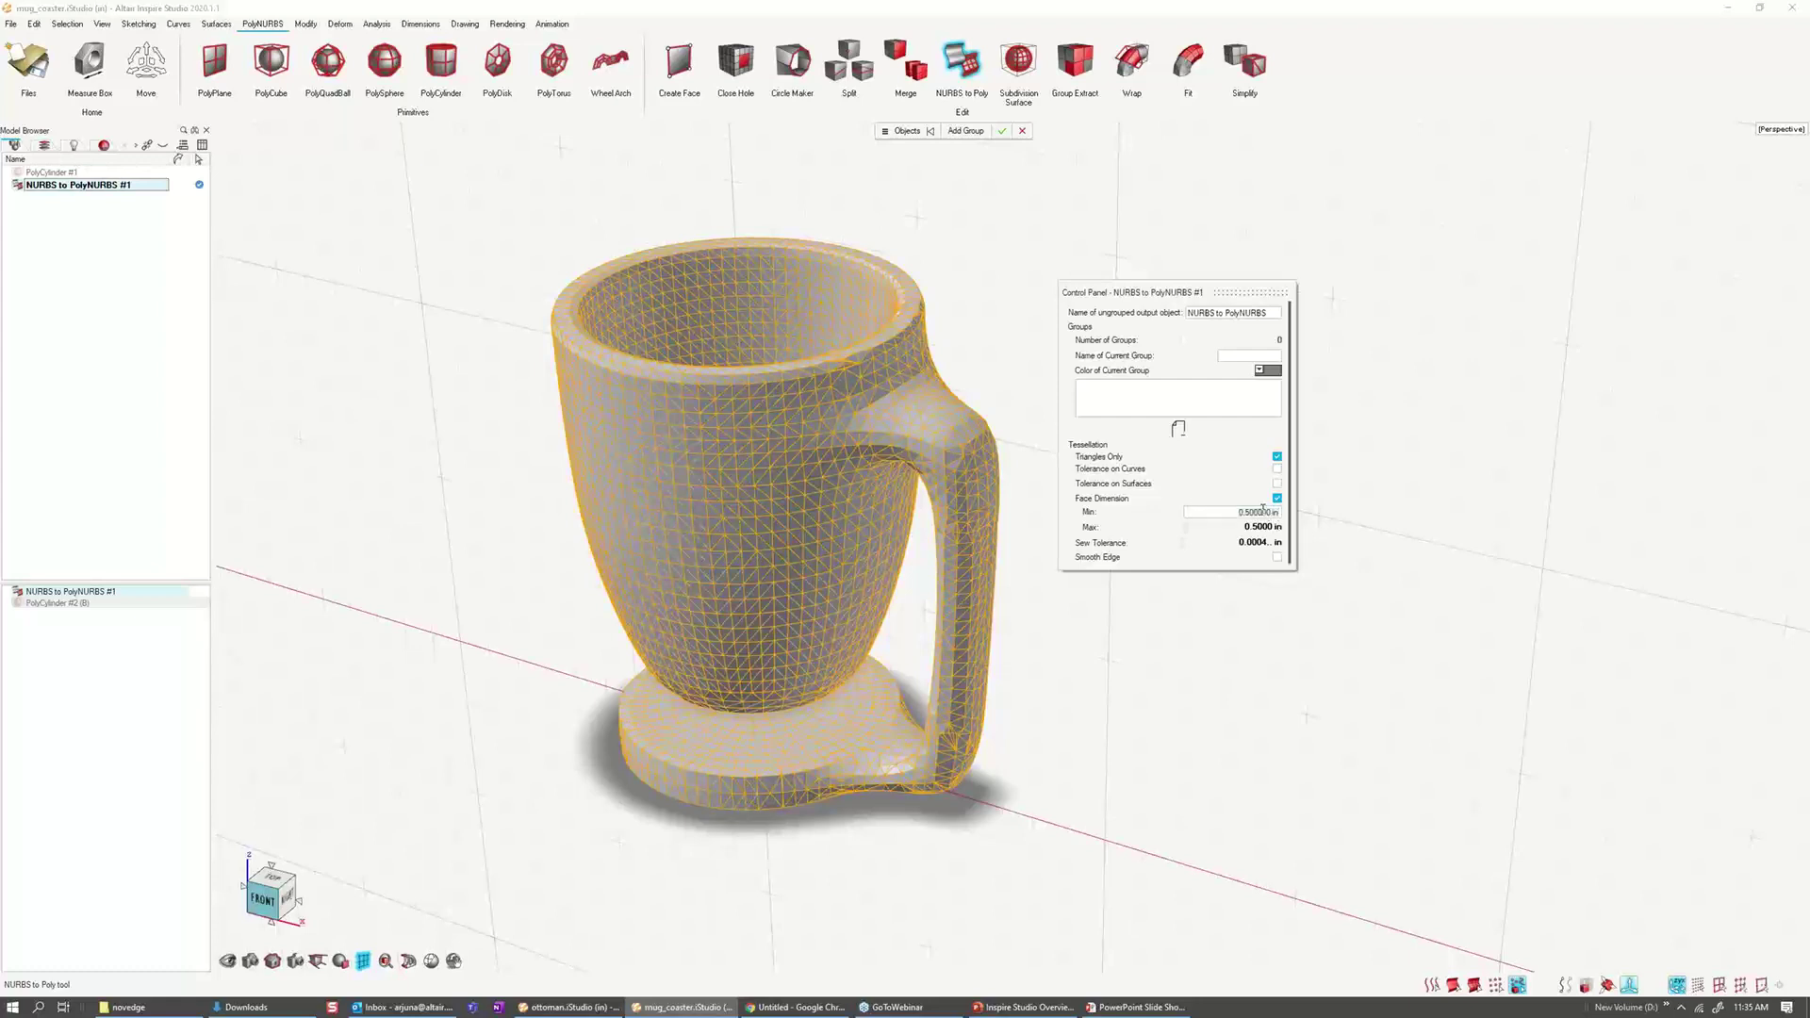
pyautogui.hotkey('ctrl', 'a')
pyautogui.press('BackSpace')
pyautogui.press('Return')
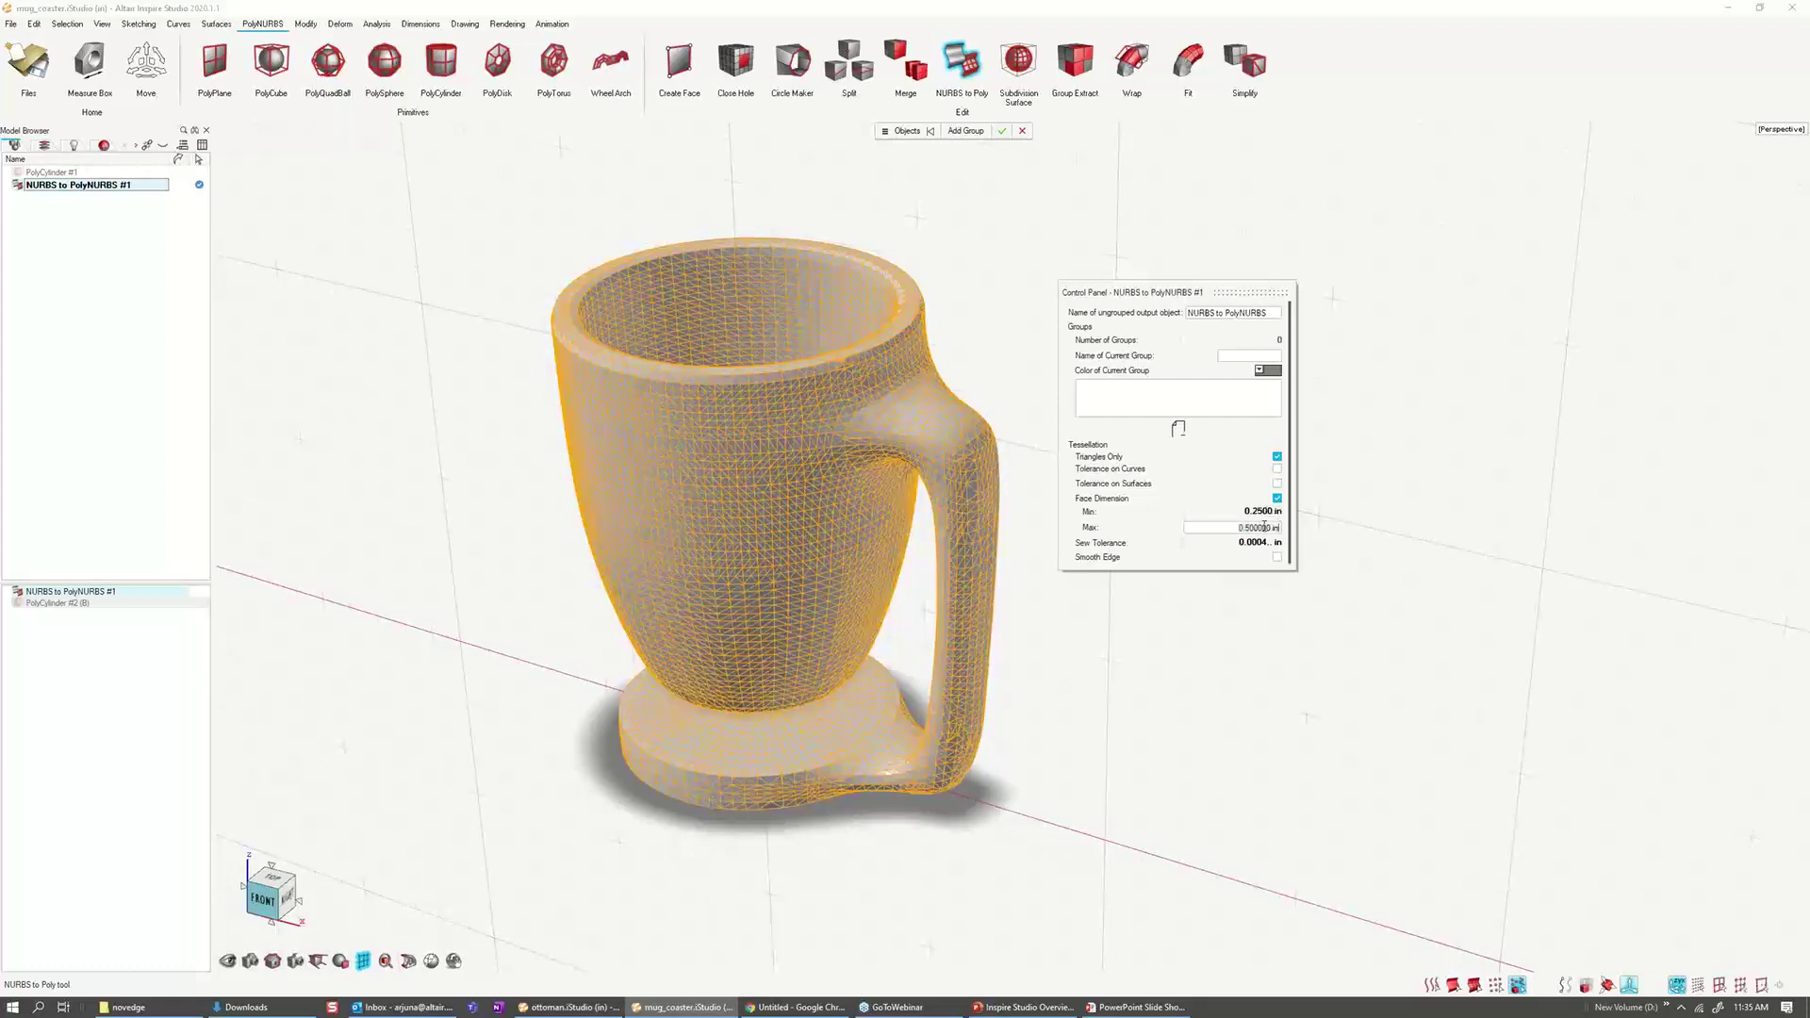
pyautogui.click(1264, 527)
pyautogui.write('.25')
pyautogui.press('Return')
# Step: Turn off Triangles Only, set the minimum and maximum face dimensions to 0.1 in, and finish the conversion
pyautogui.click(1276, 456)
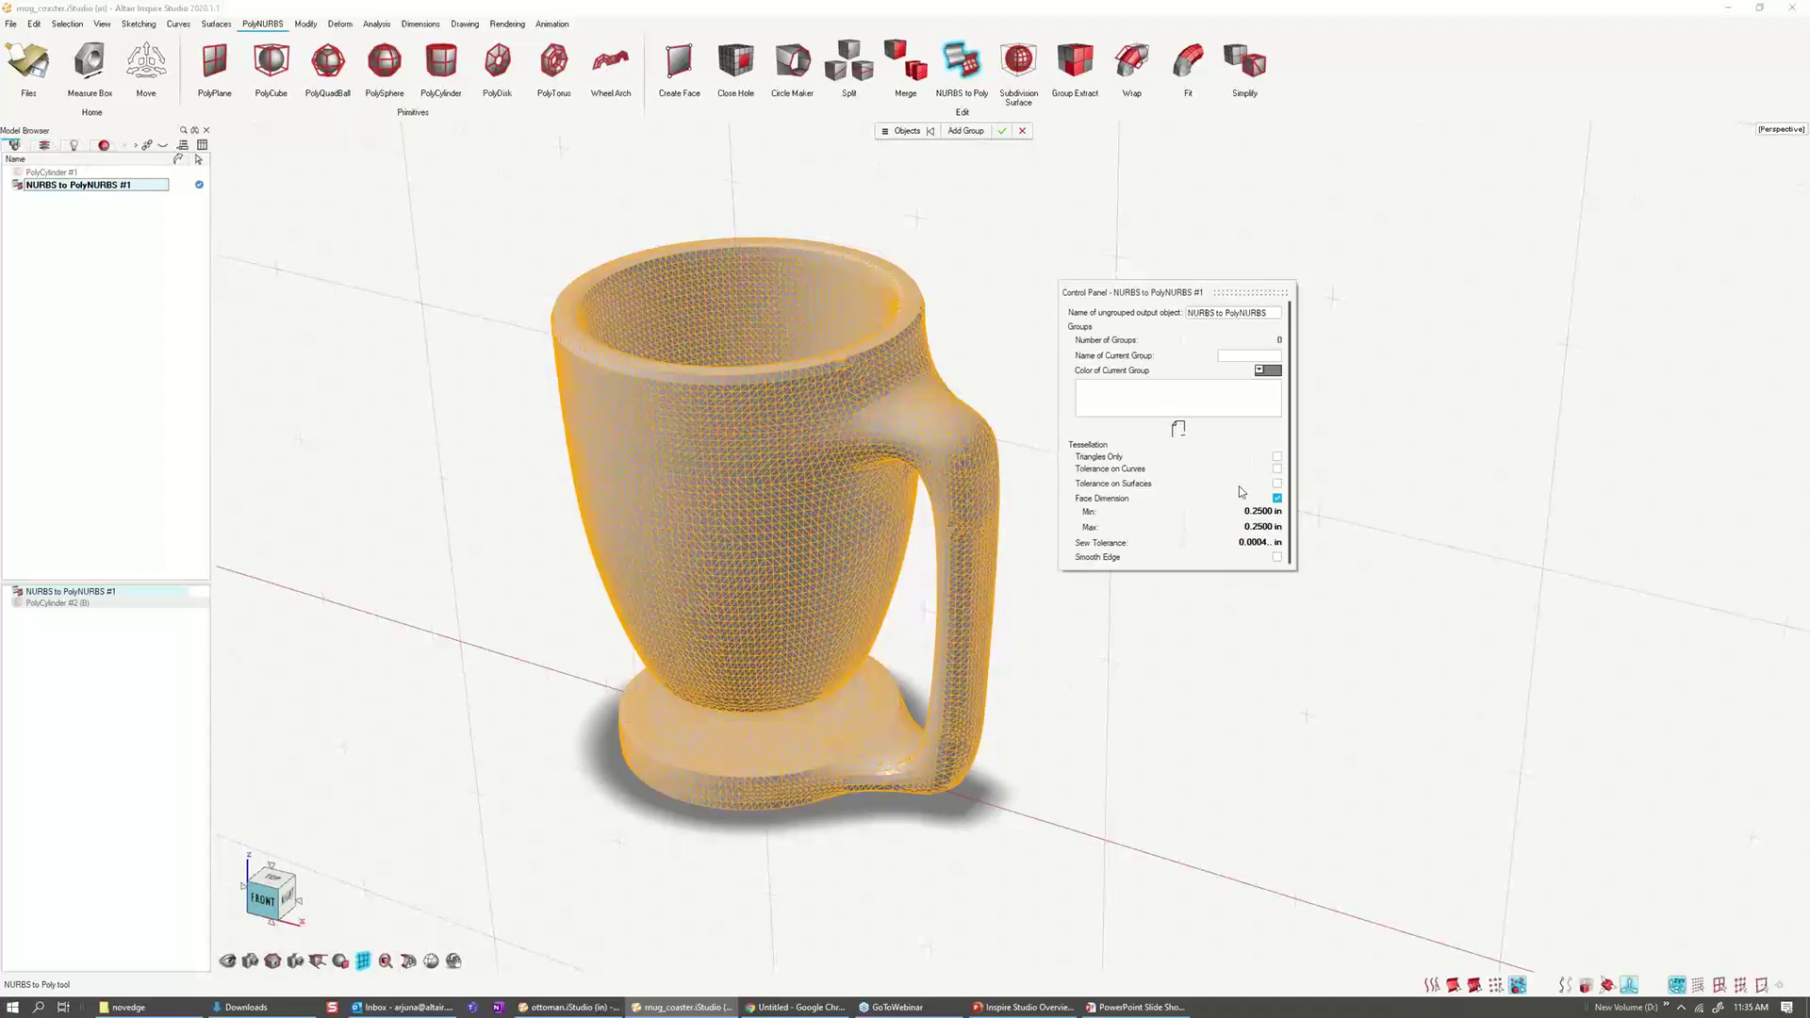
pyautogui.click(1246, 512)
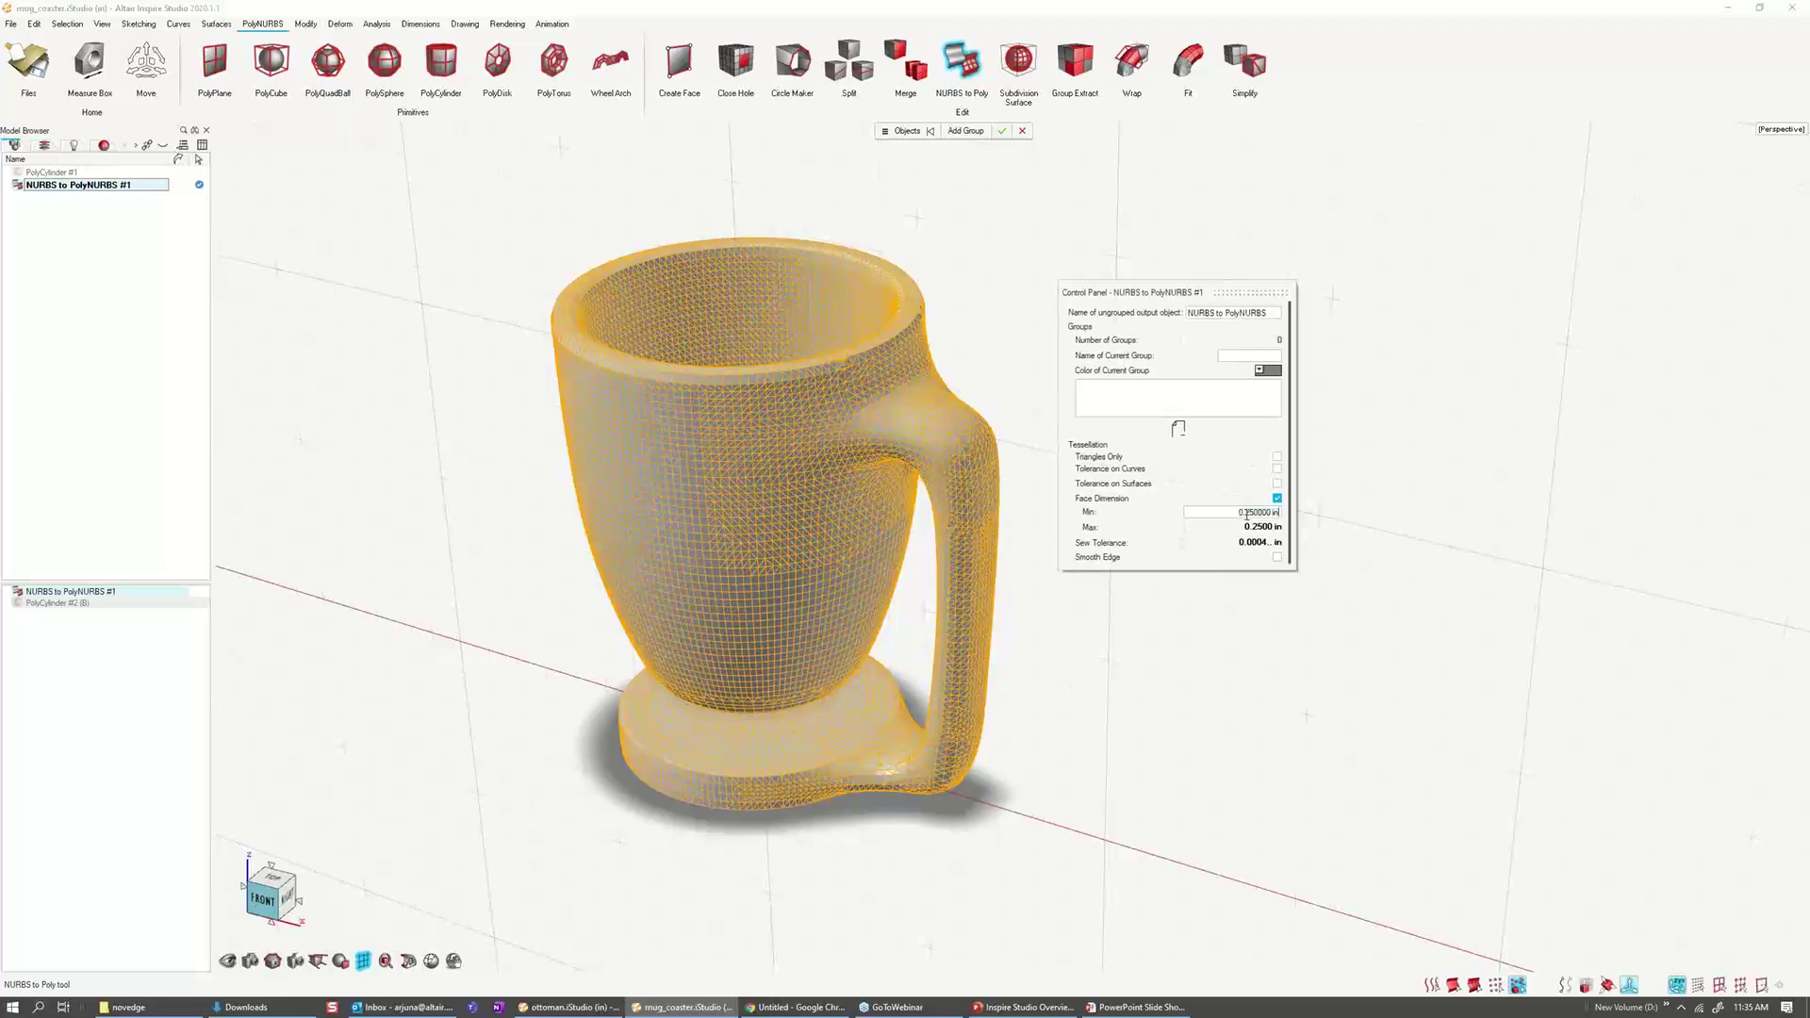
pyautogui.write('.1')
pyautogui.press('Tab')
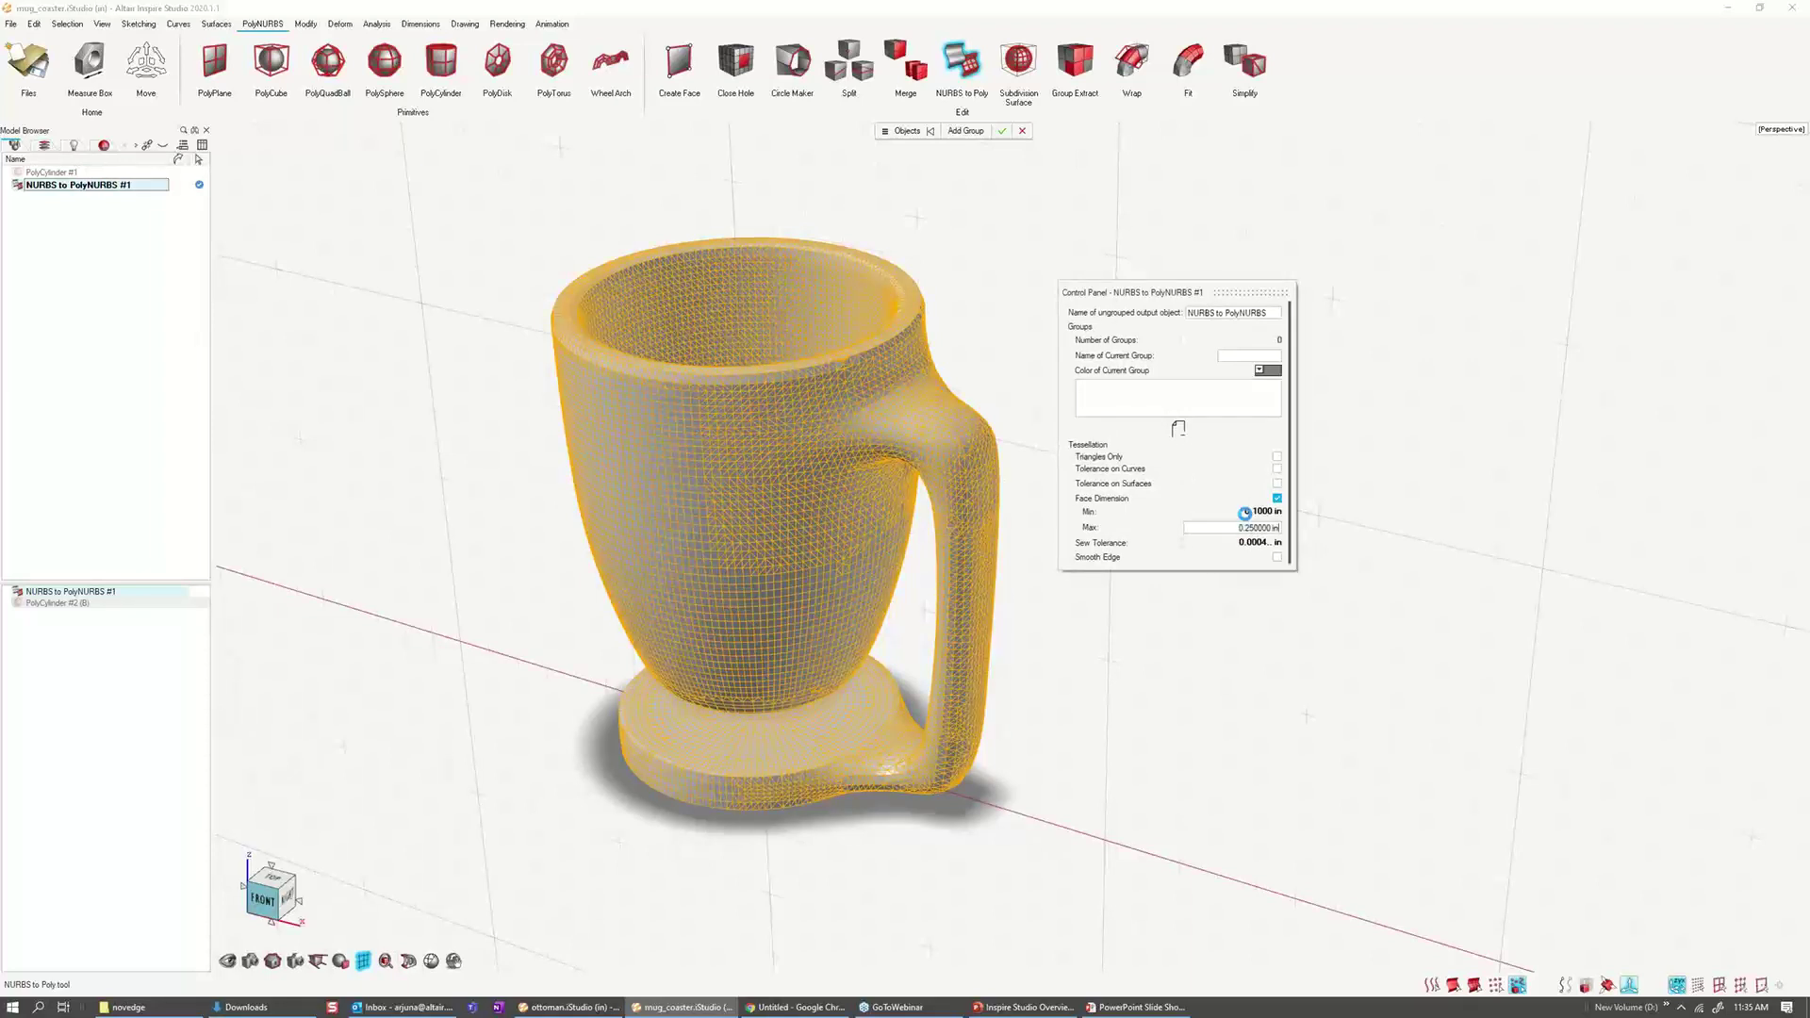
pyautogui.write('.1')
pyautogui.press('Return')
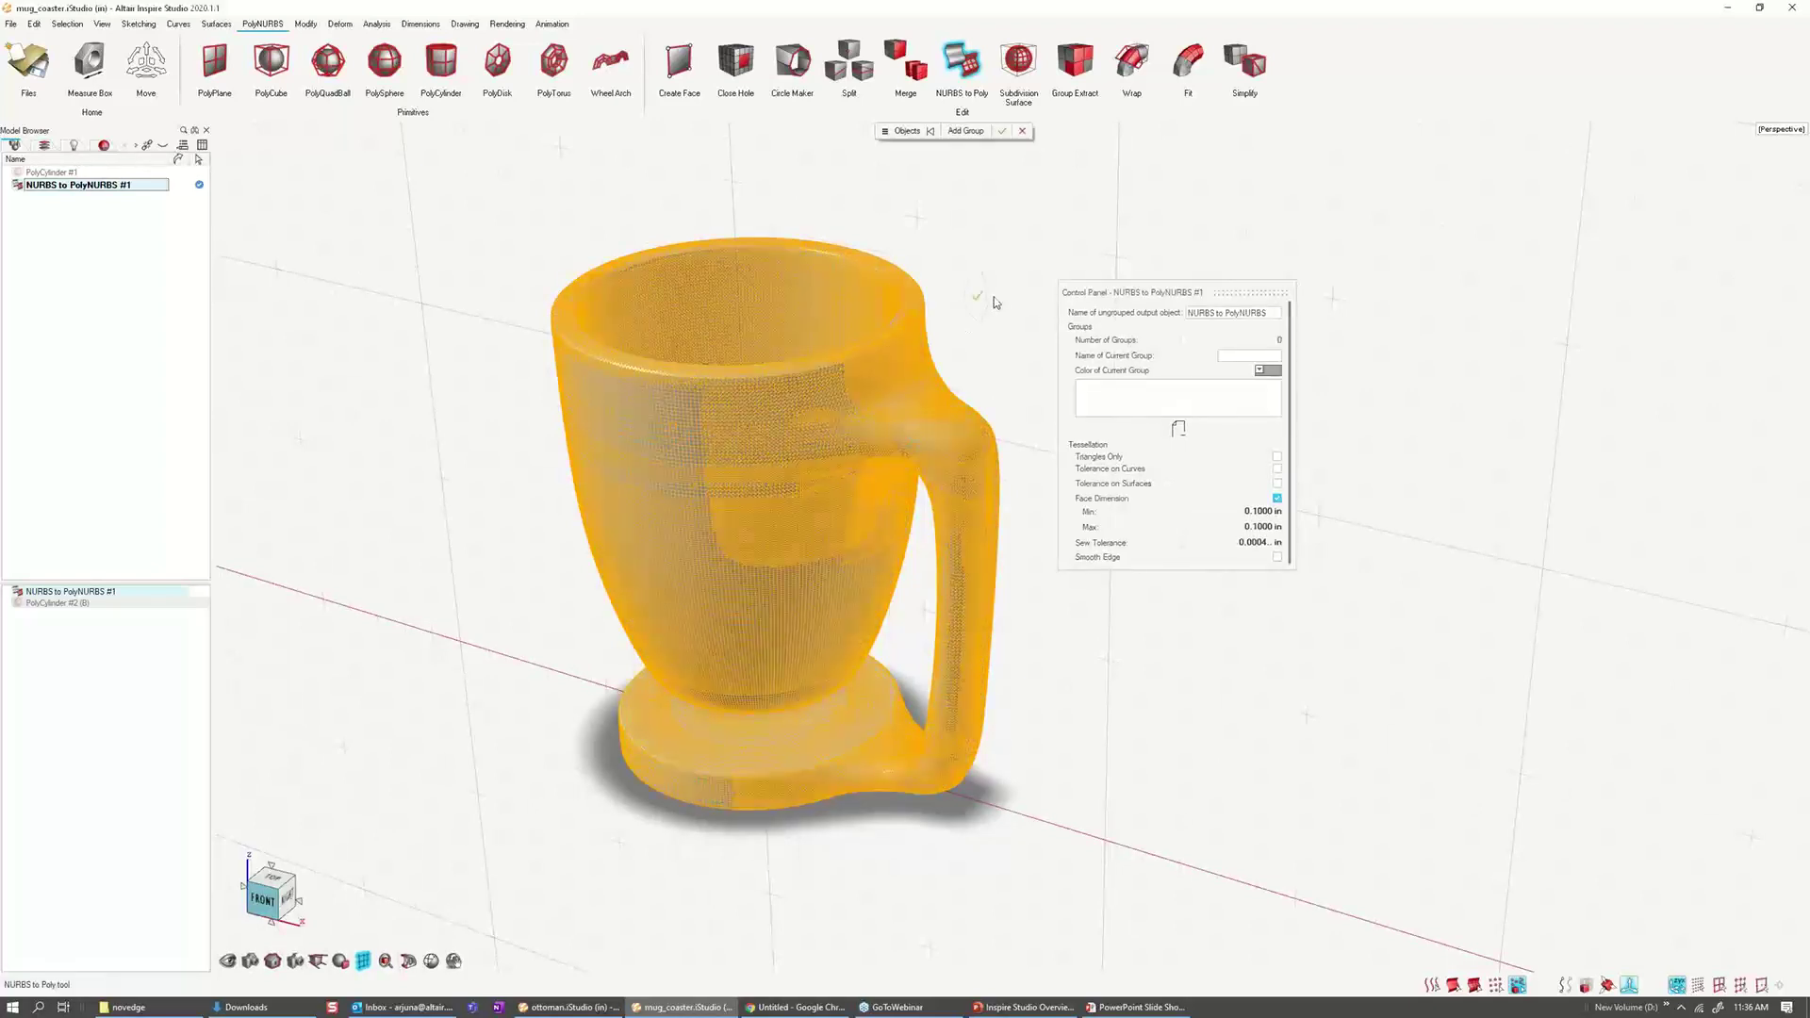
pyautogui.rightClick(993, 296)
pyautogui.click(1078, 344)
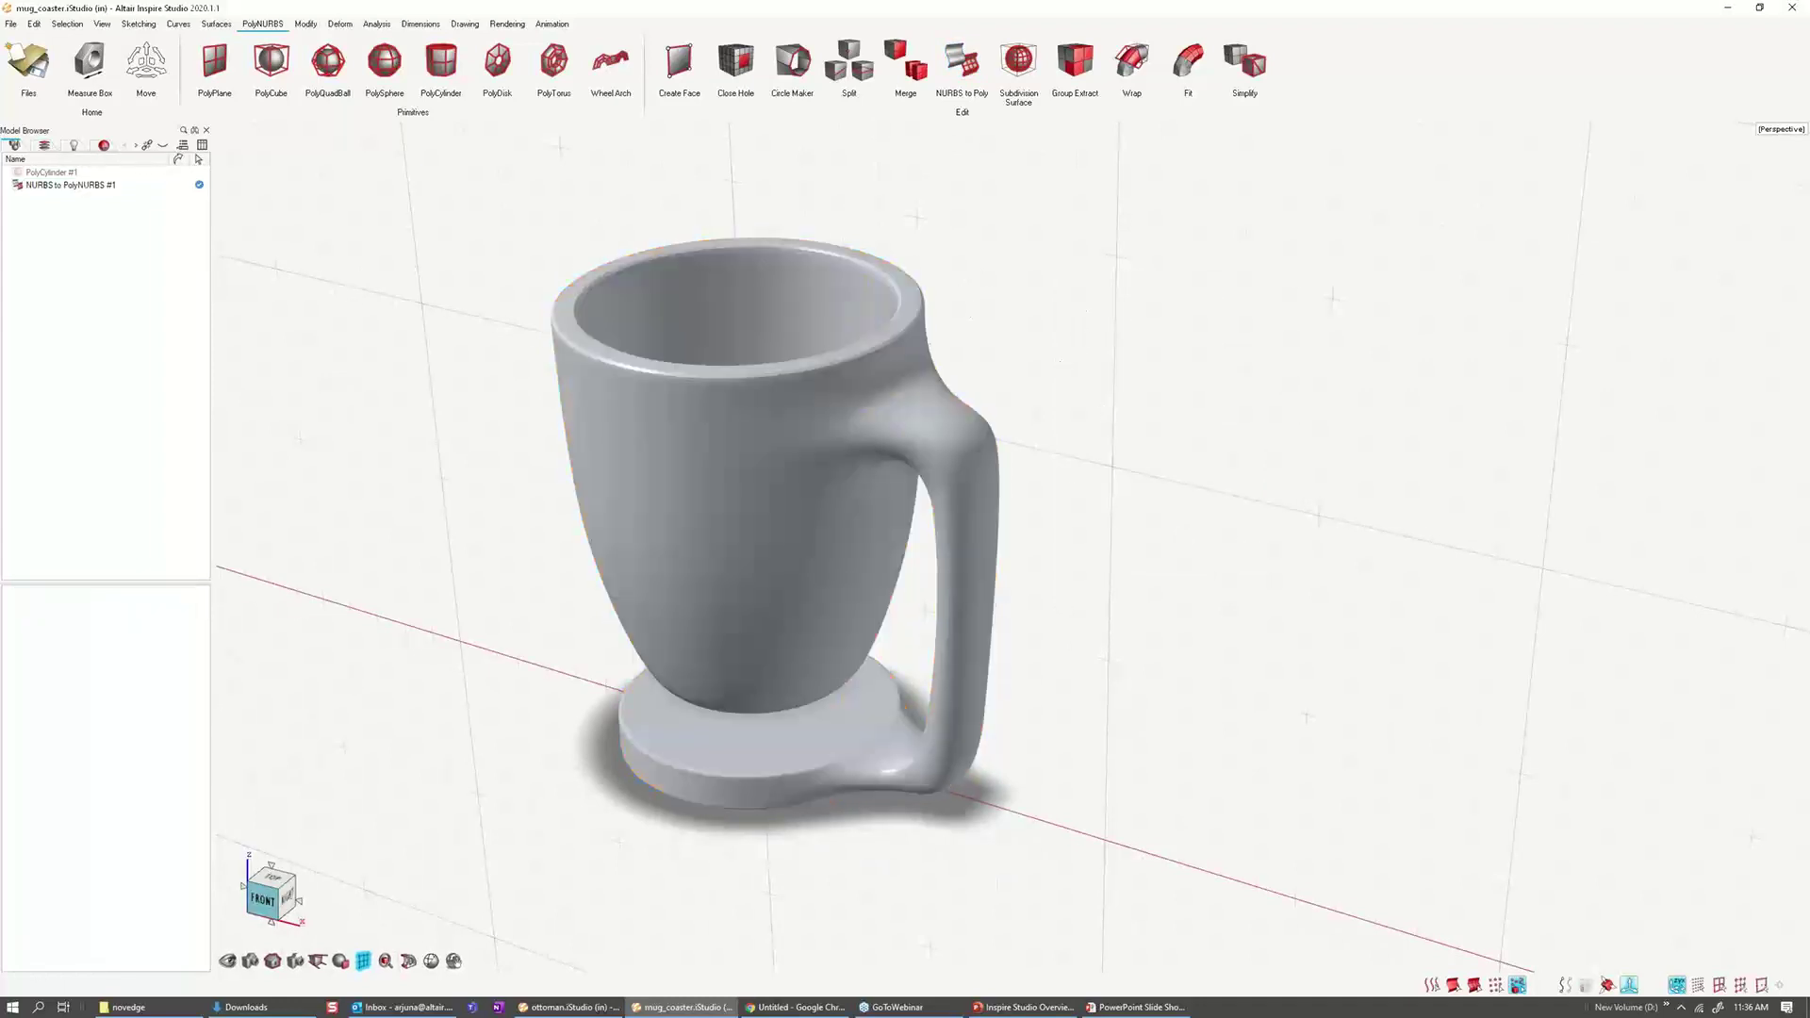
pyautogui.moveTo(1104, 406); pyautogui.dragTo(1105, 393, button='middle')
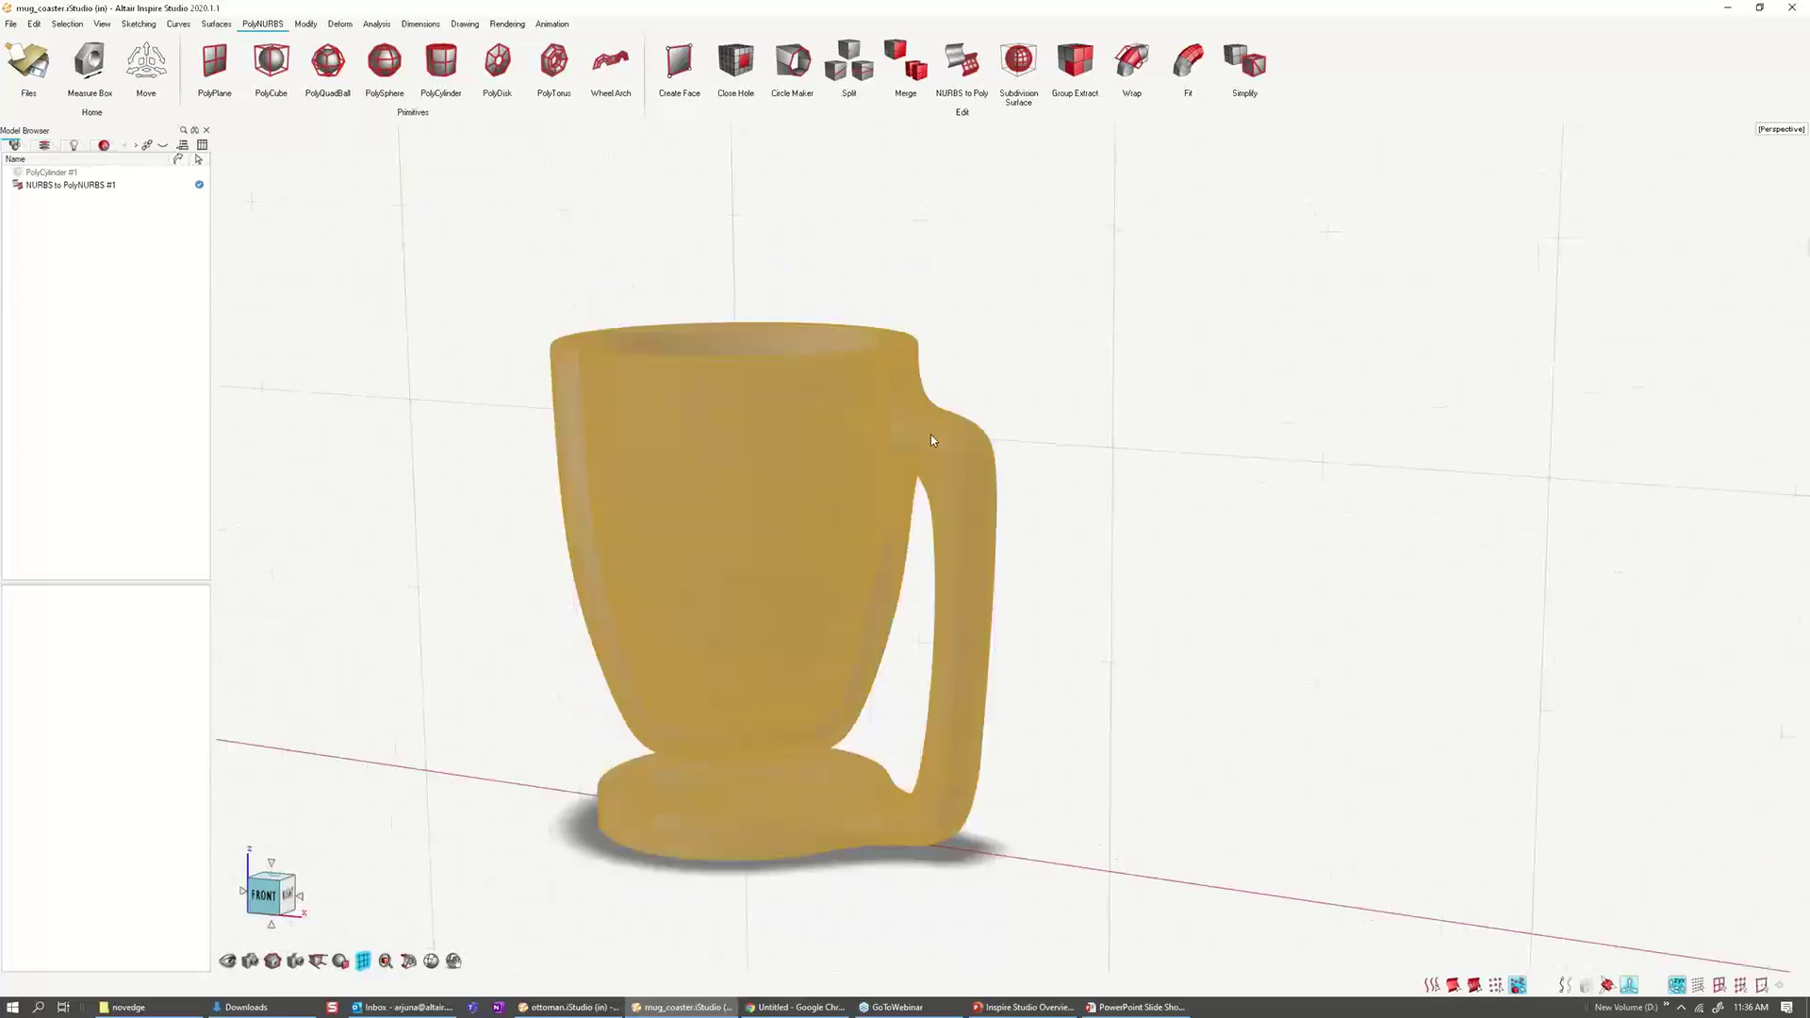
pyautogui.scroll(5, 864, 426)
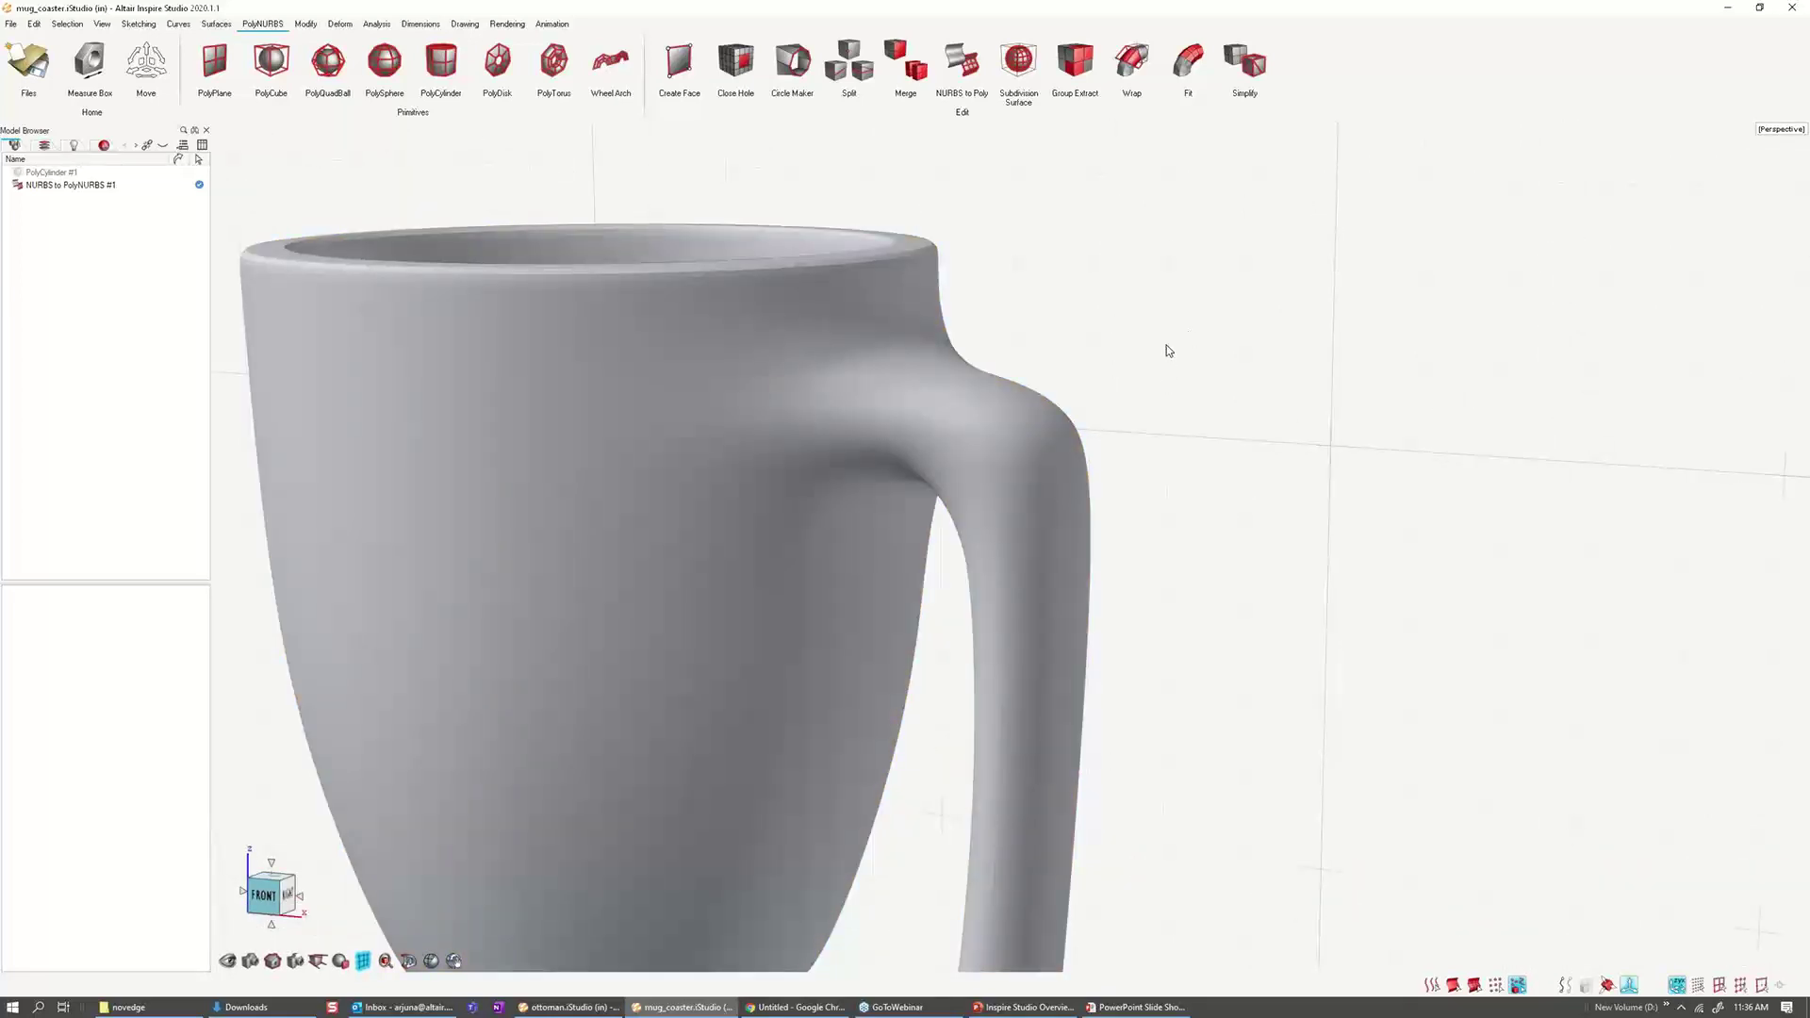
pyautogui.scroll(-5, 1167, 349)
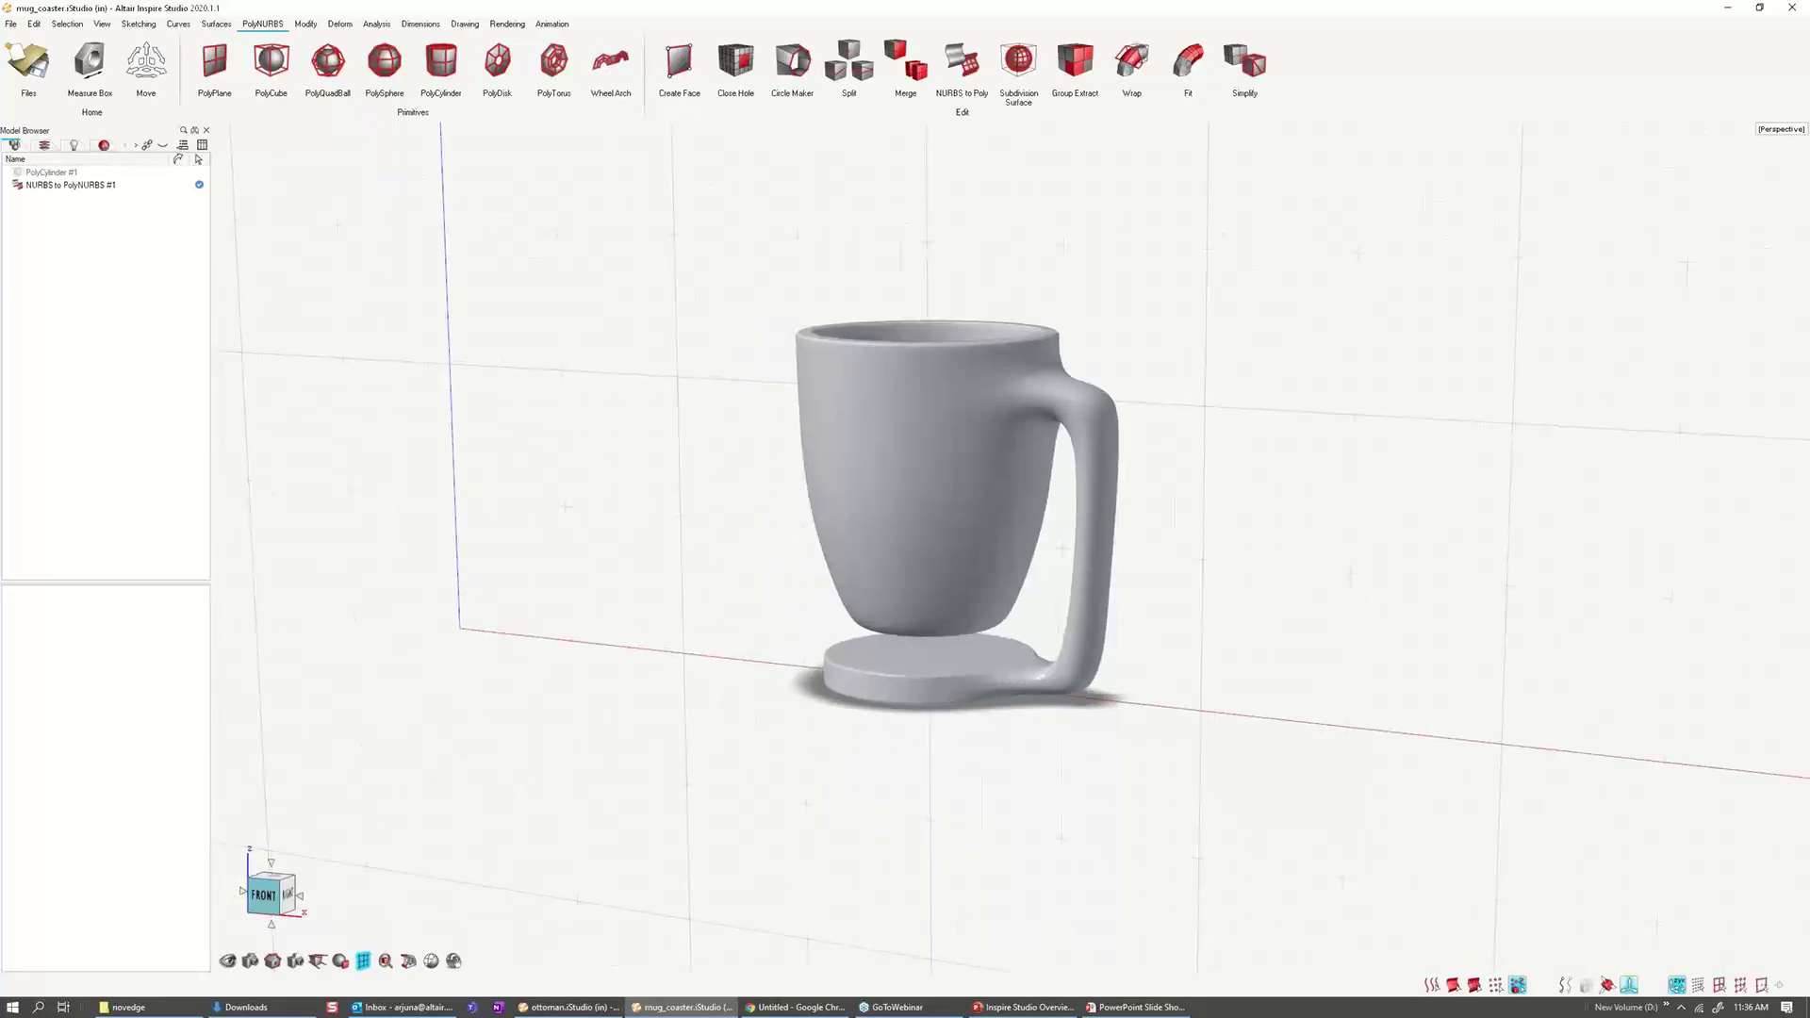
pyautogui.moveTo(1168, 349); pyautogui.dragTo(1165, 282, button='middle')
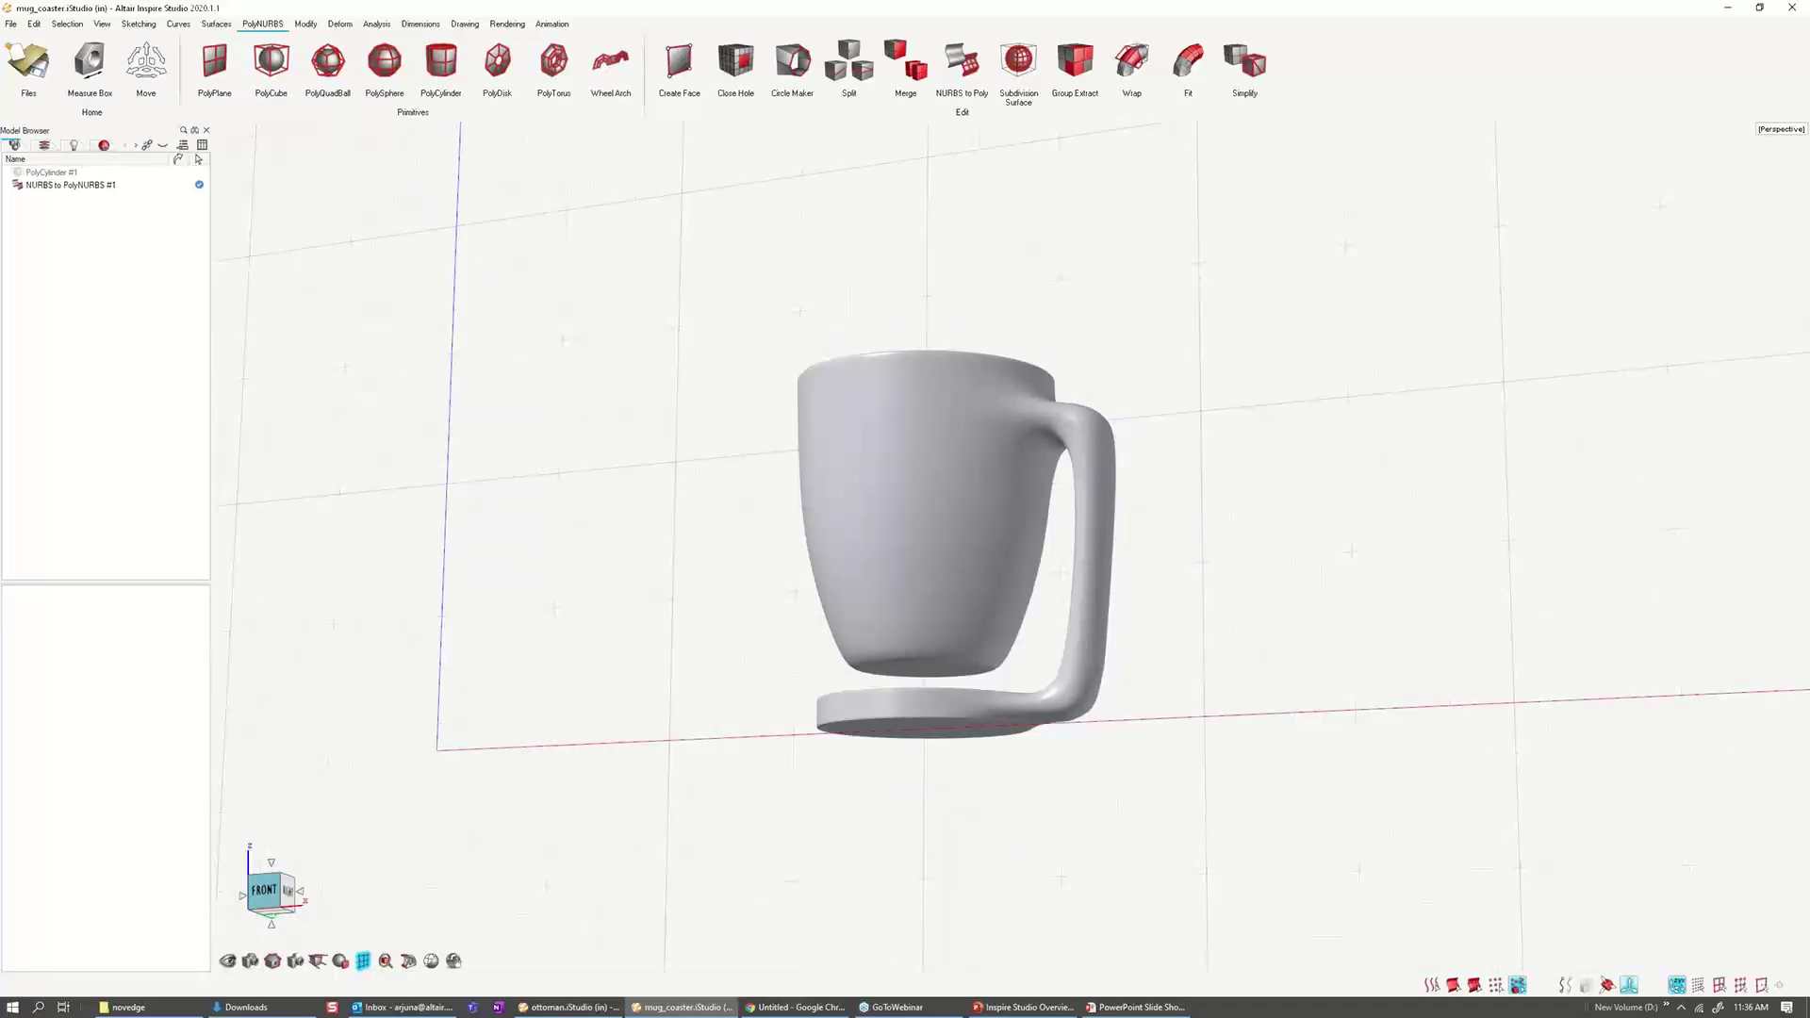
# Step: Export the mug as a stereolithography (STL) file named mug, with polygonals and NURBS surfaces, text format and inch units
pyautogui.click(1014, 341)
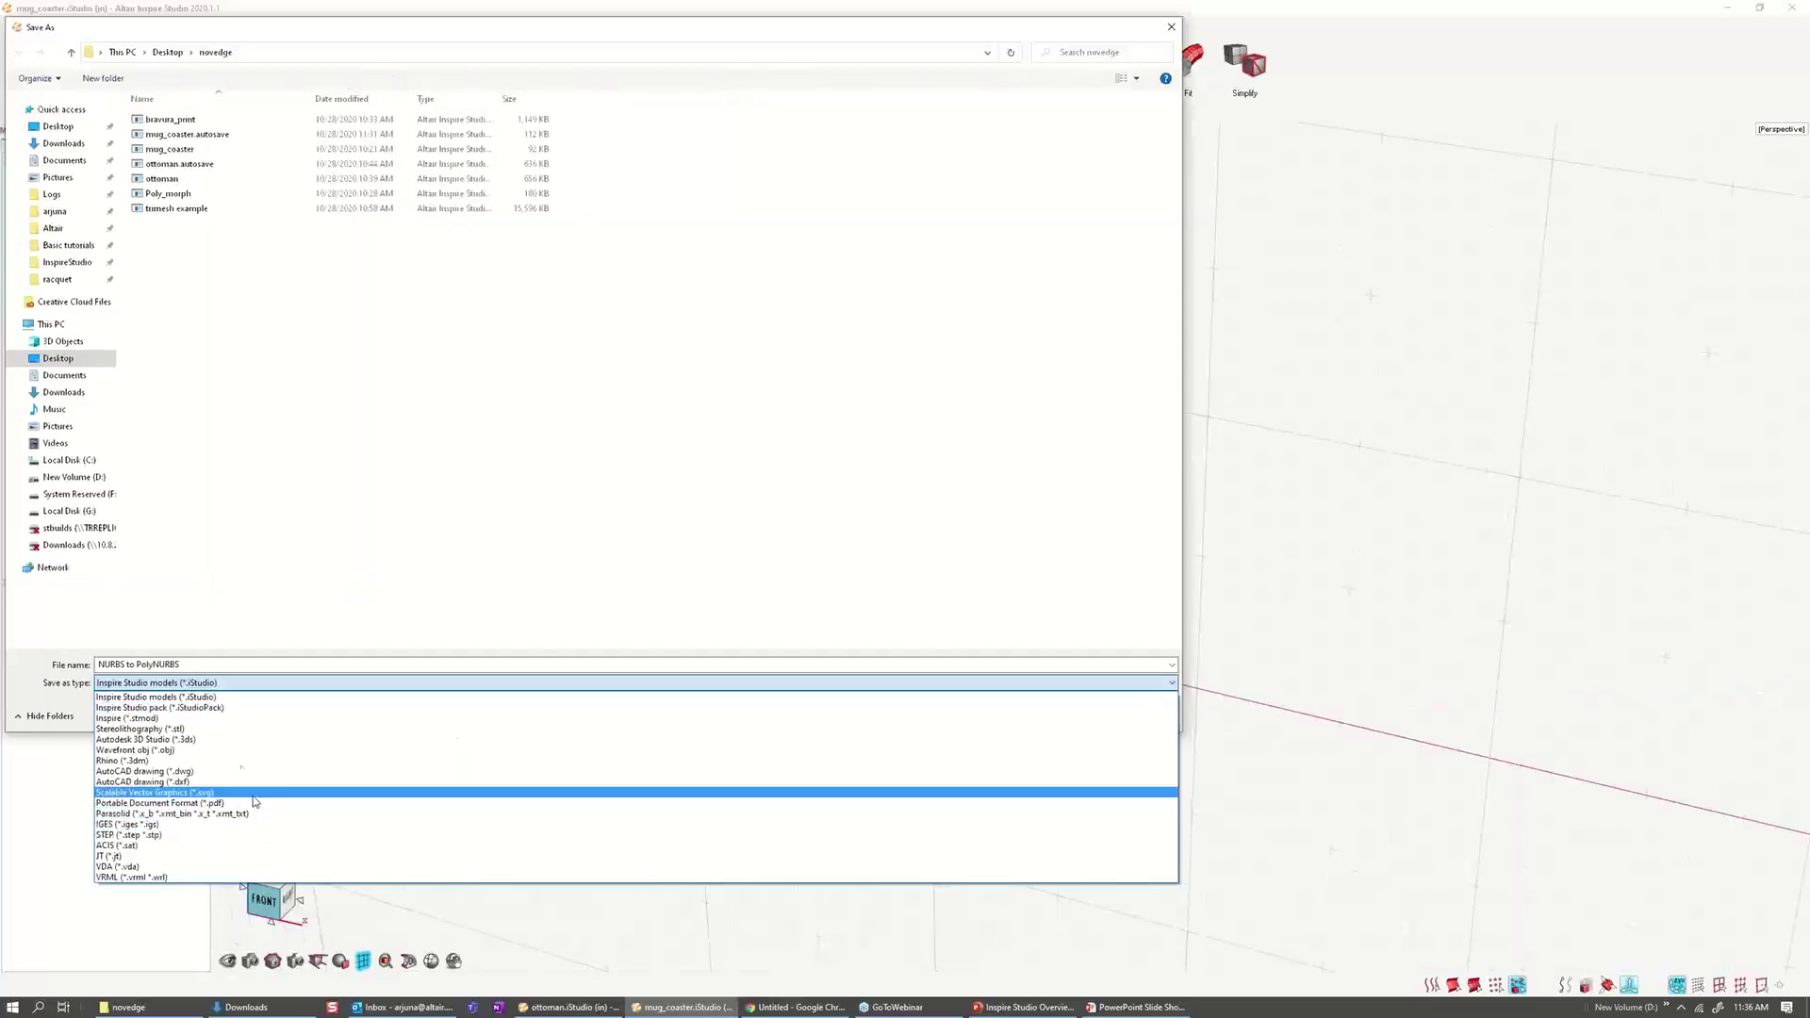
pyautogui.click(238, 734)
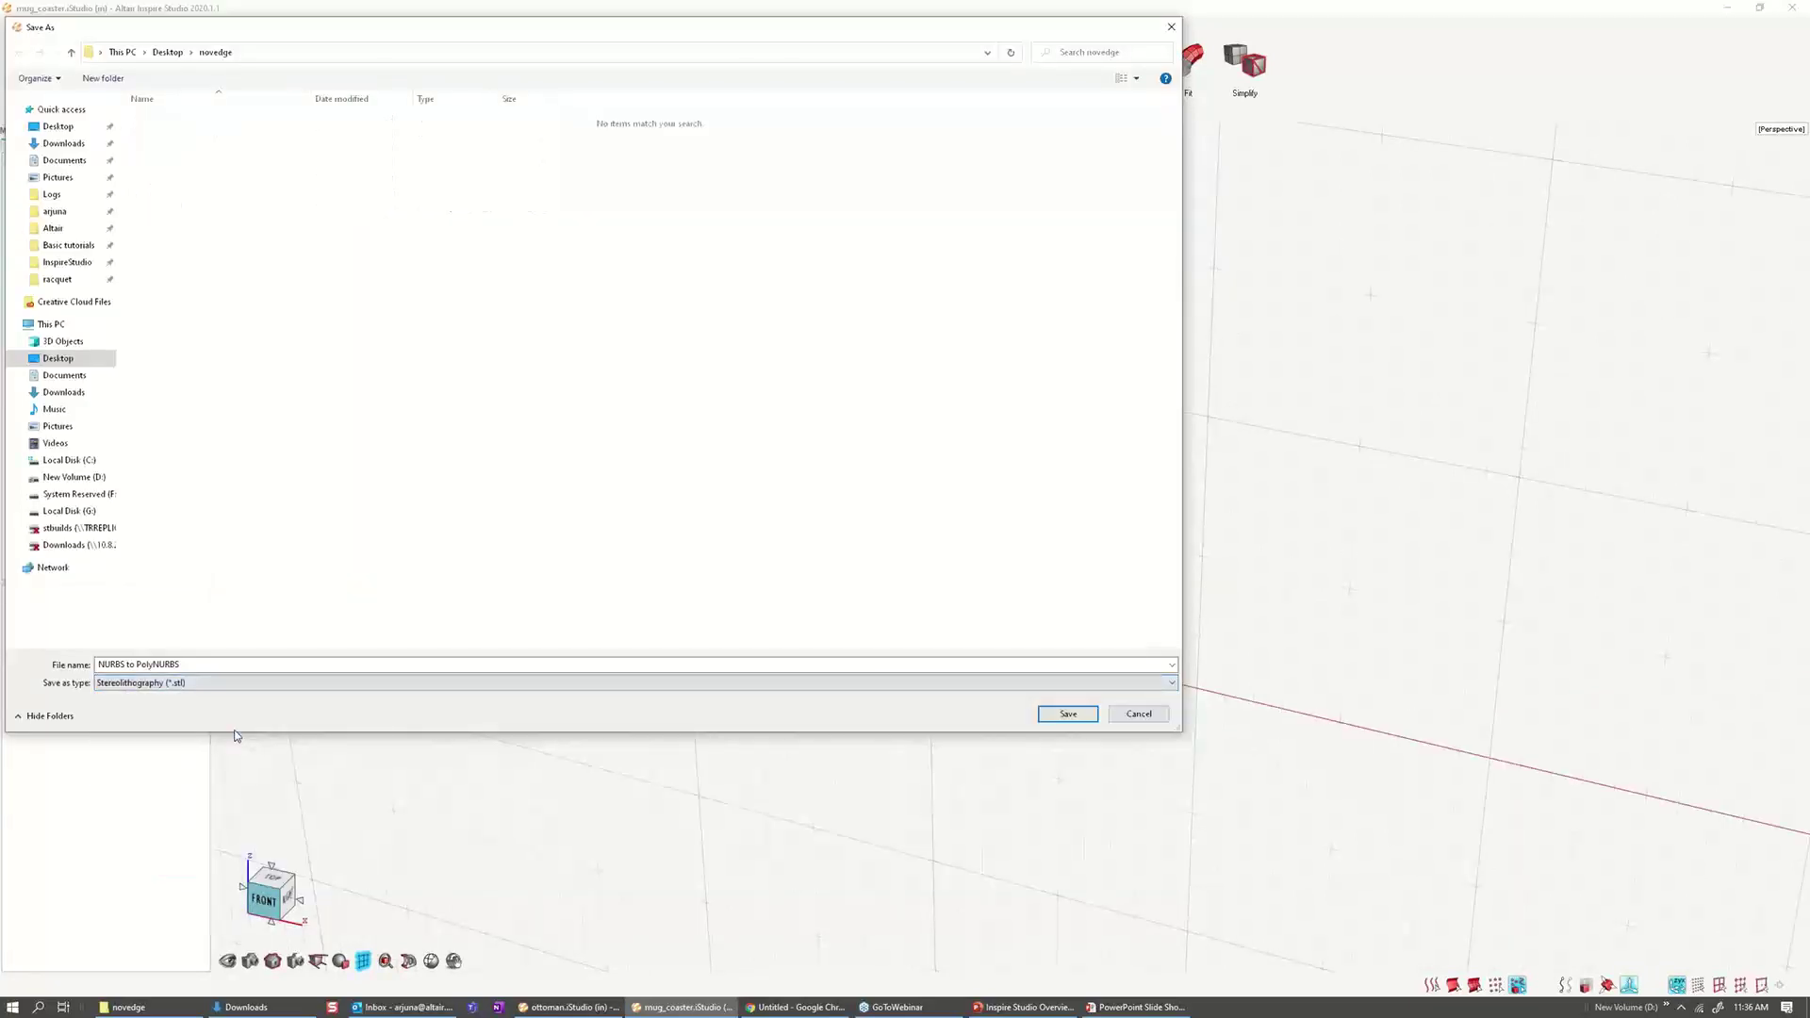
pyautogui.click(231, 670)
pyautogui.write('mug')
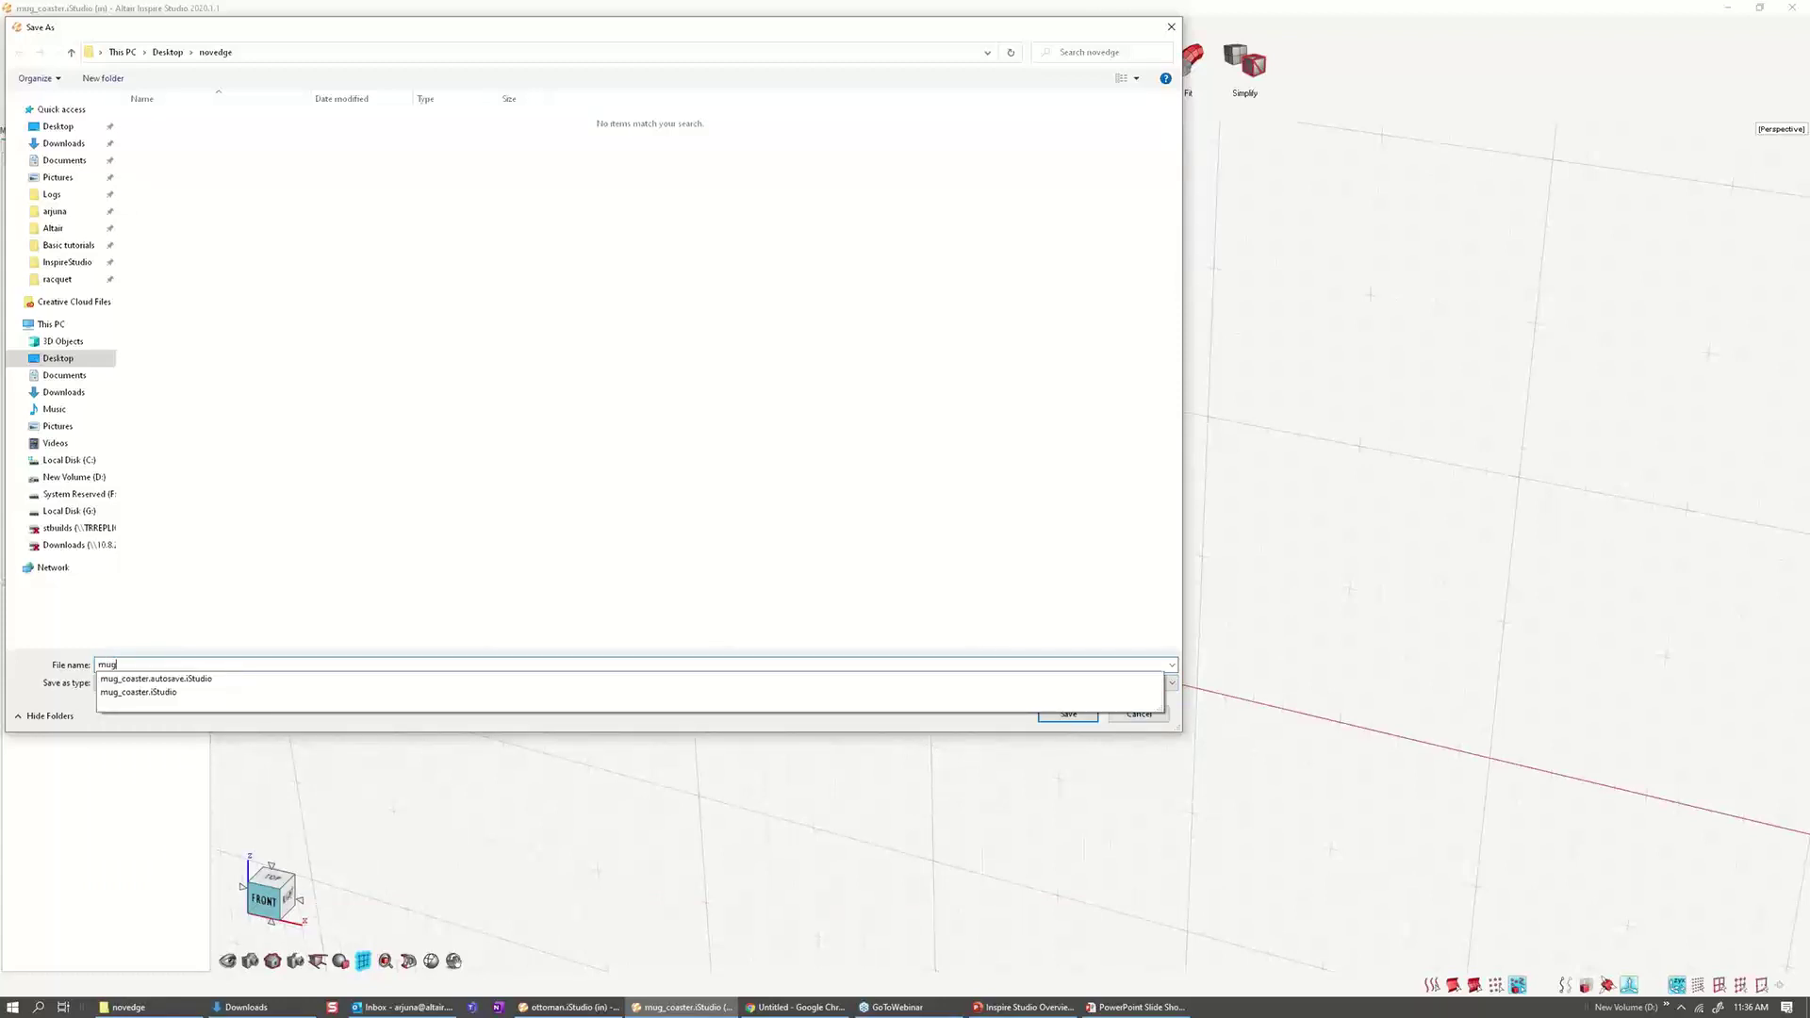
pyautogui.press('Return')
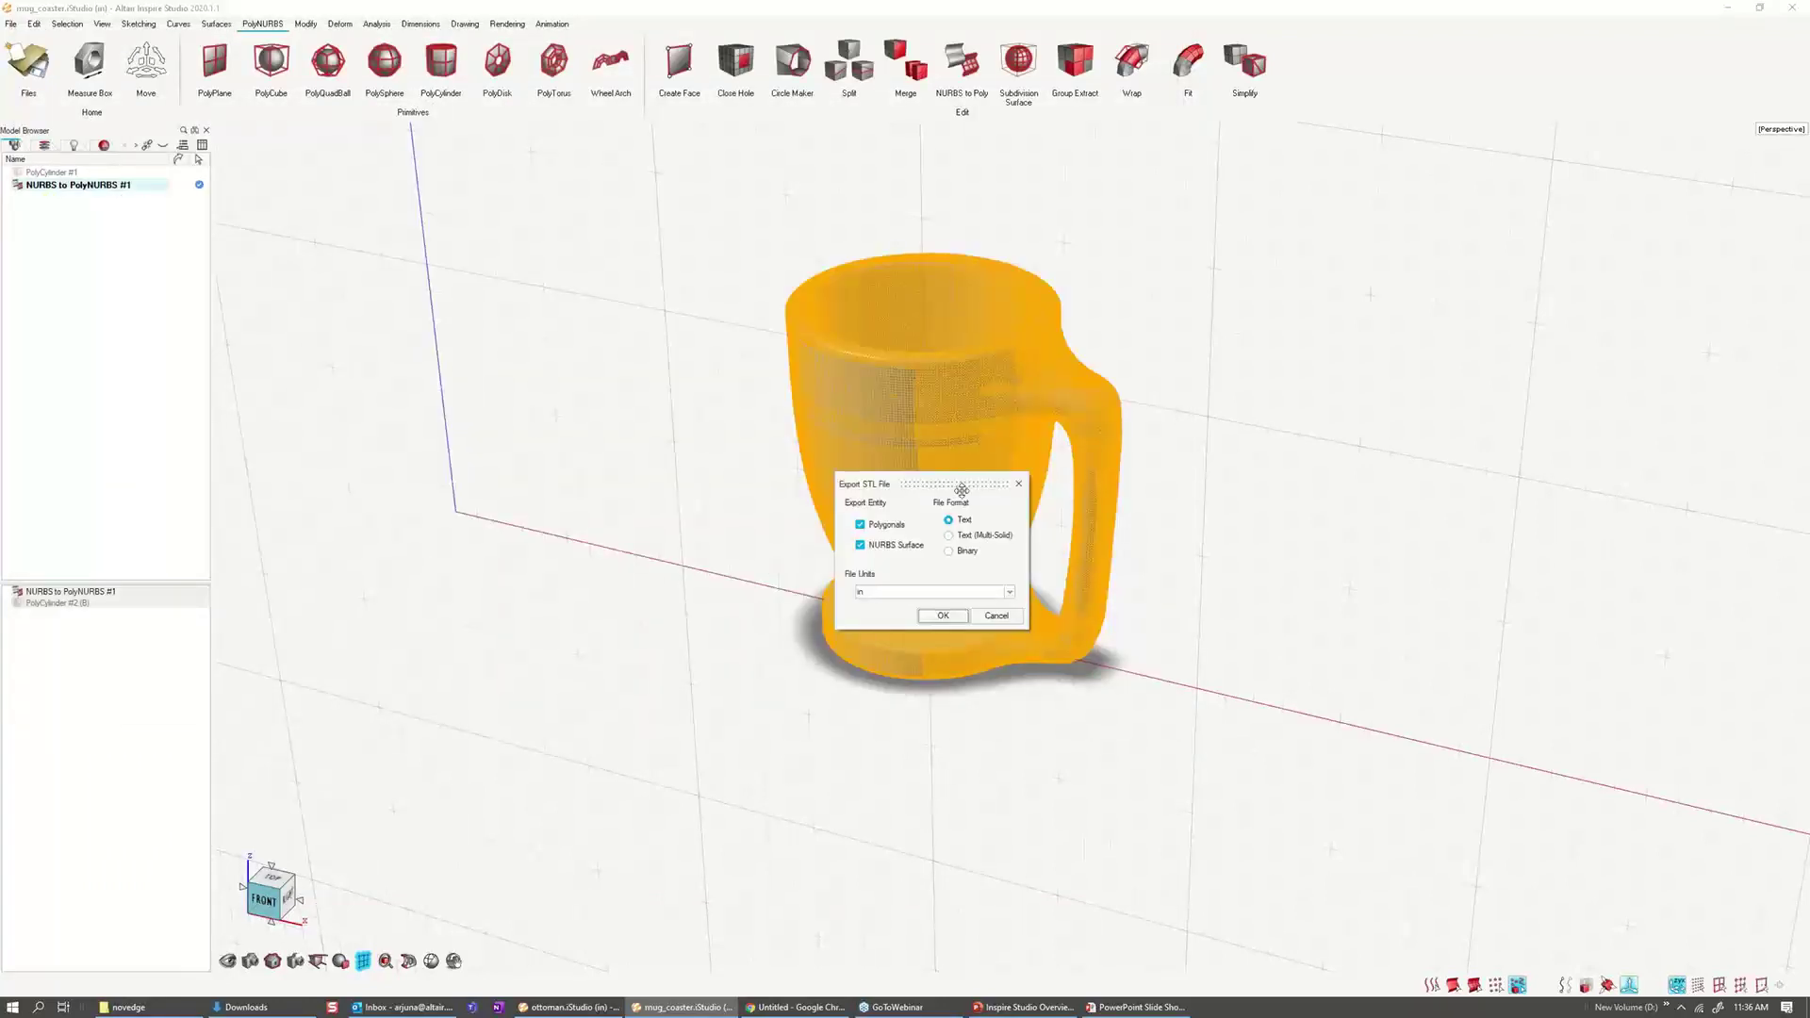
pyautogui.moveTo(914, 479); pyautogui.dragTo(862, 449)
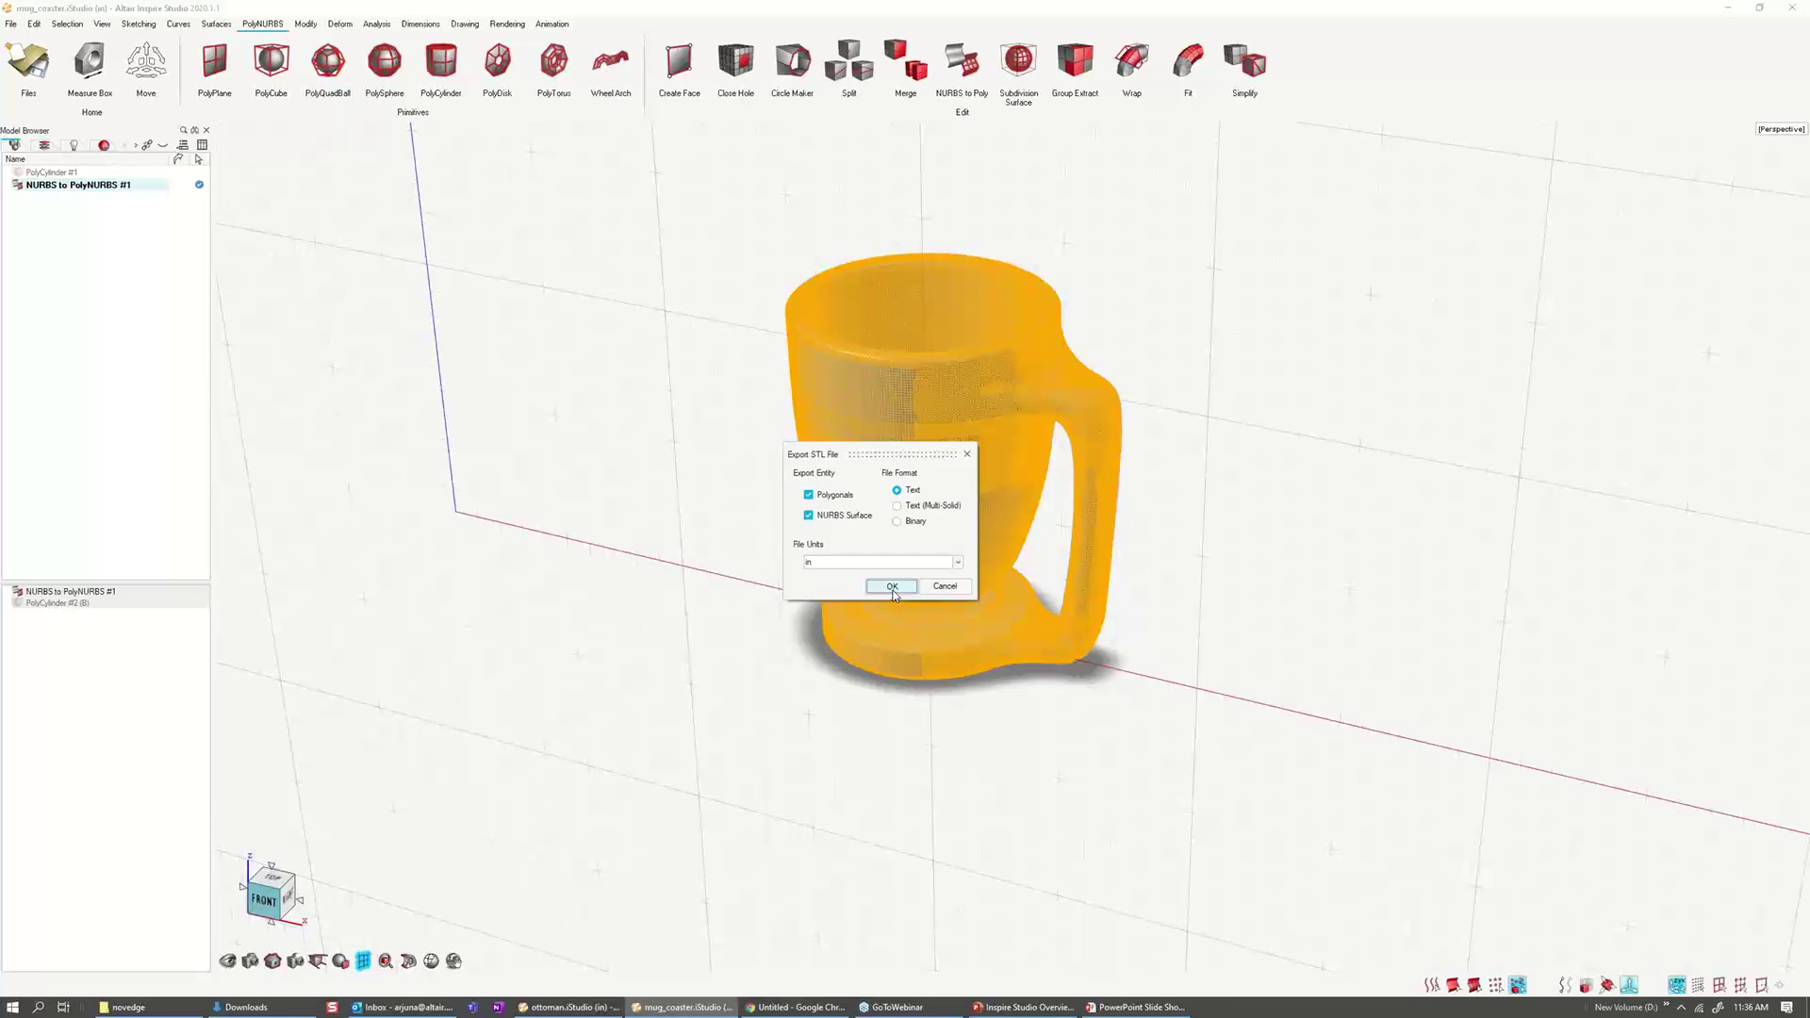
pyautogui.click(891, 586)
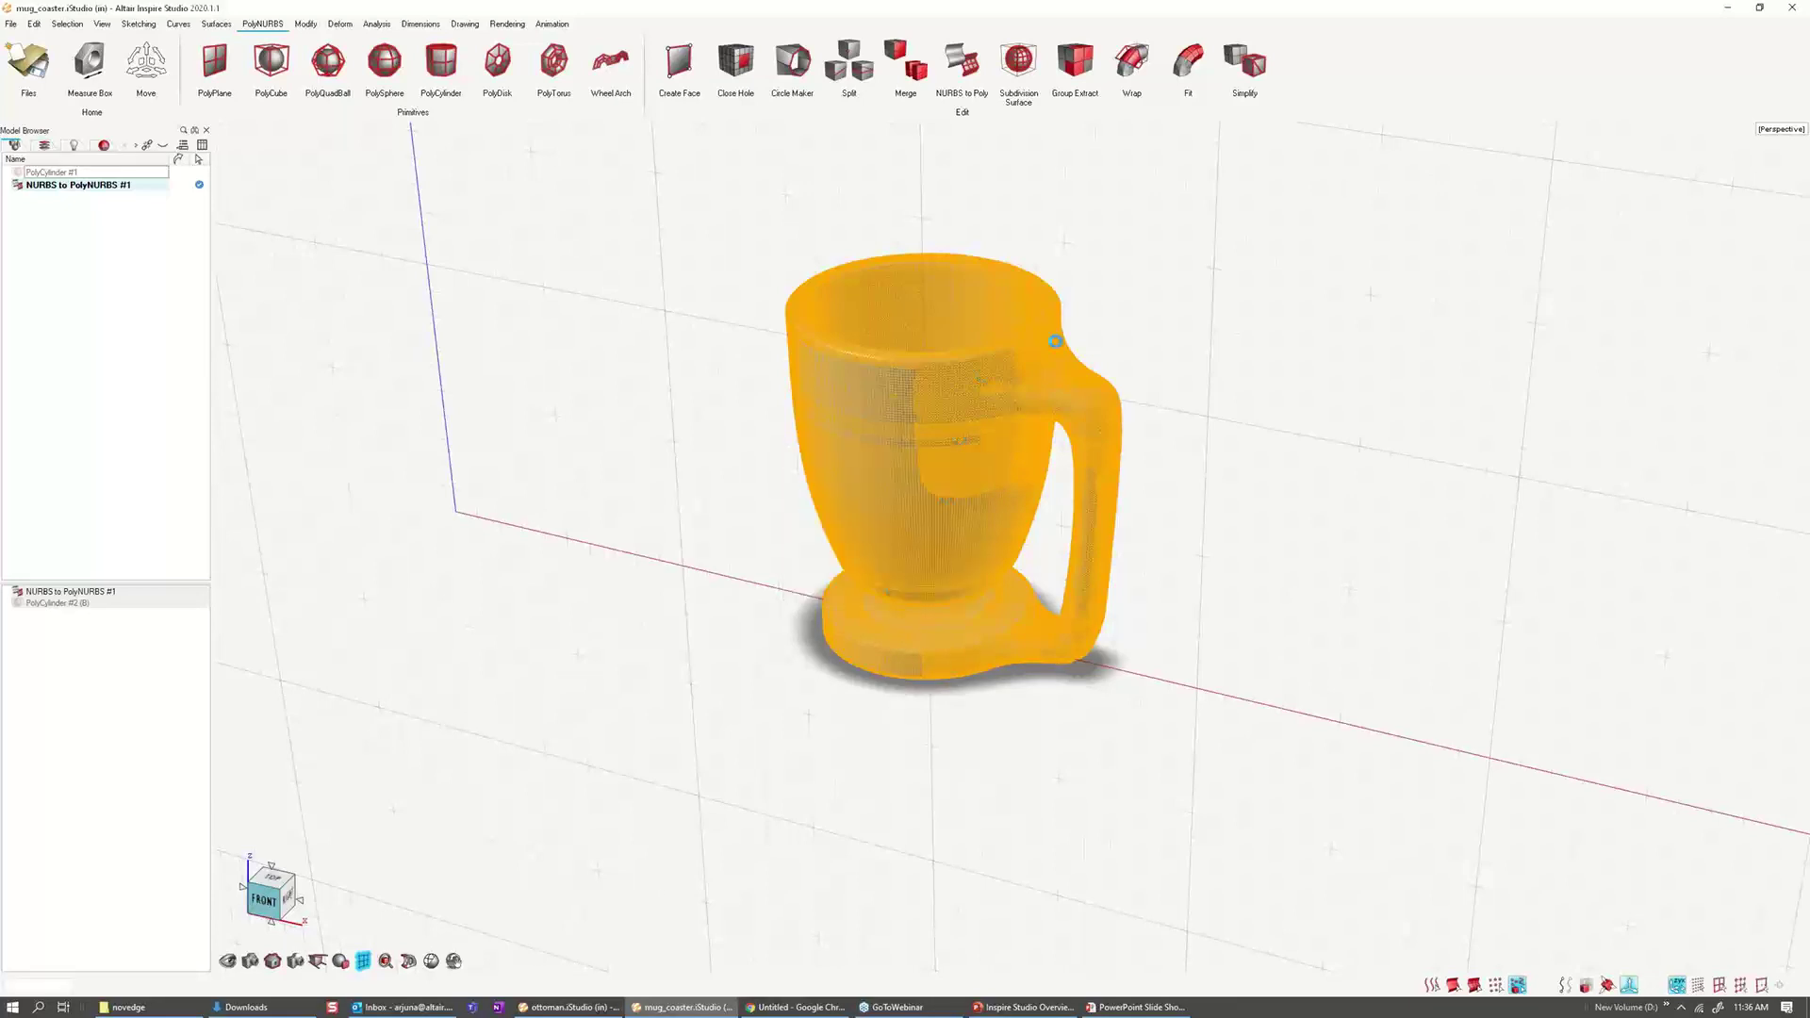
pyautogui.click(1124, 295)
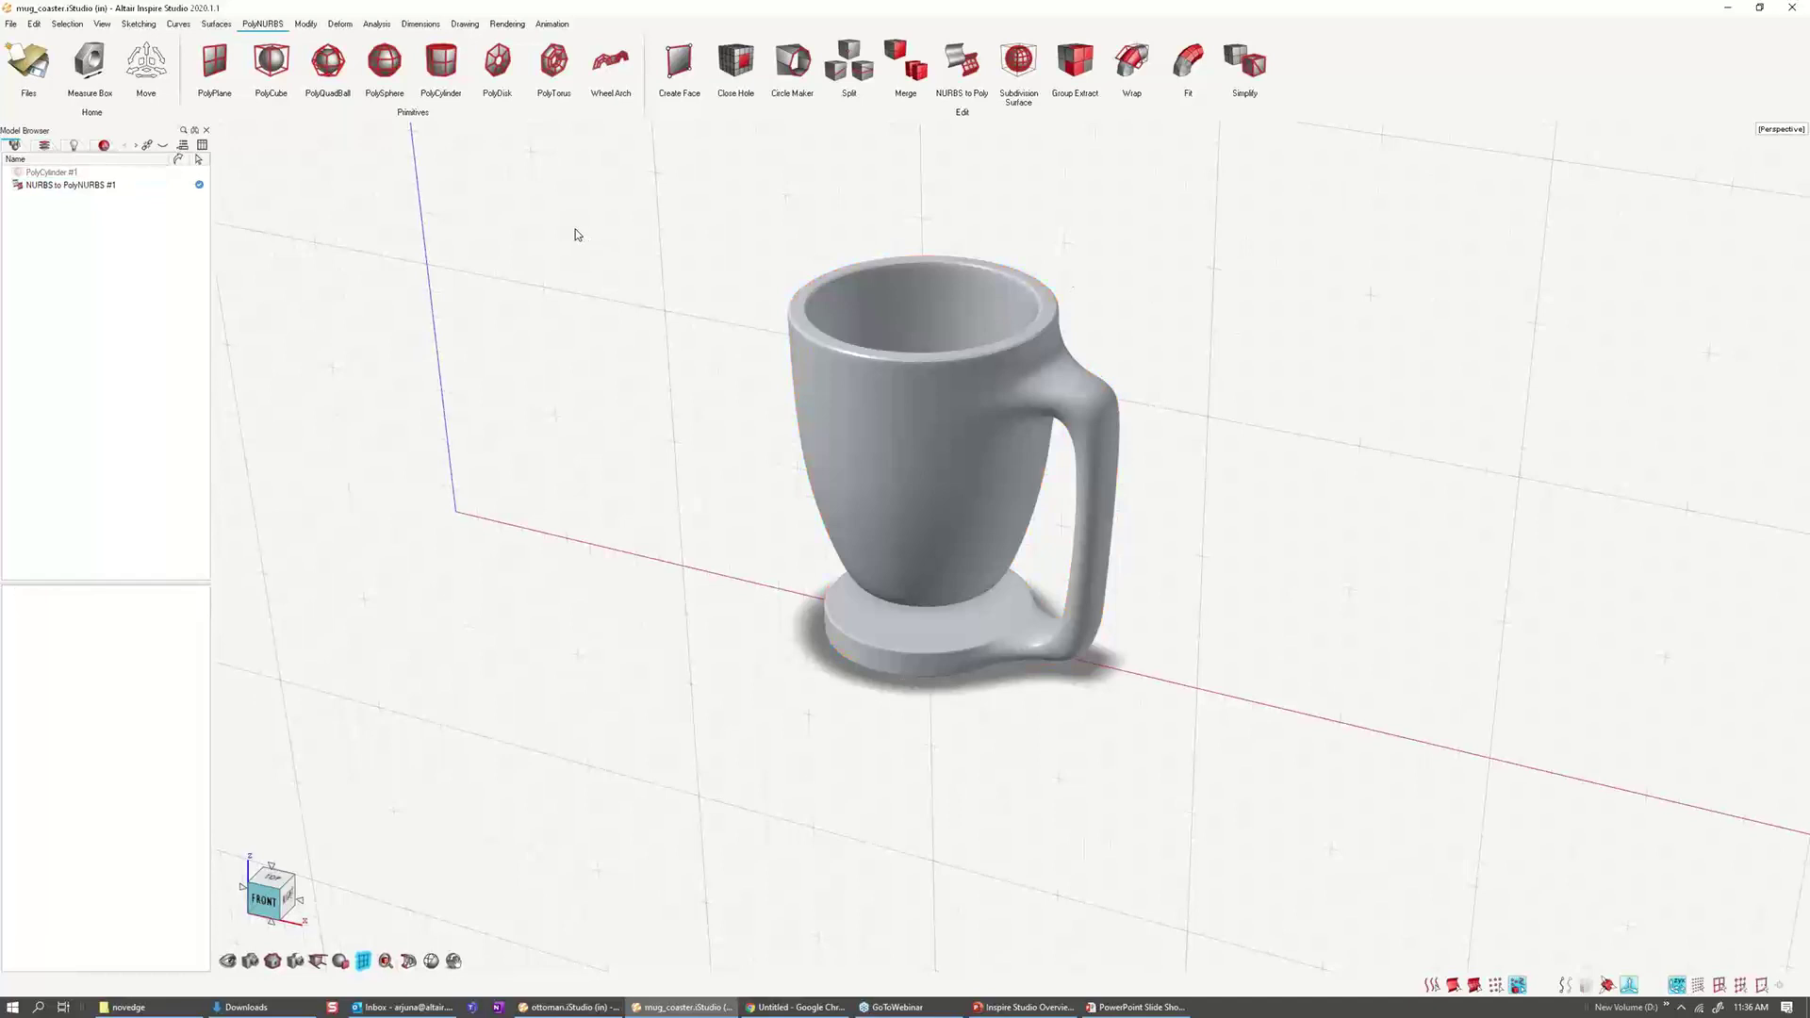
# Step: Save the current model, then open mug.stl with Z axis up, welding, scale factor 1 and import for rendering reconstruction
pyautogui.click(10, 24)
pyautogui.click(188, 66)
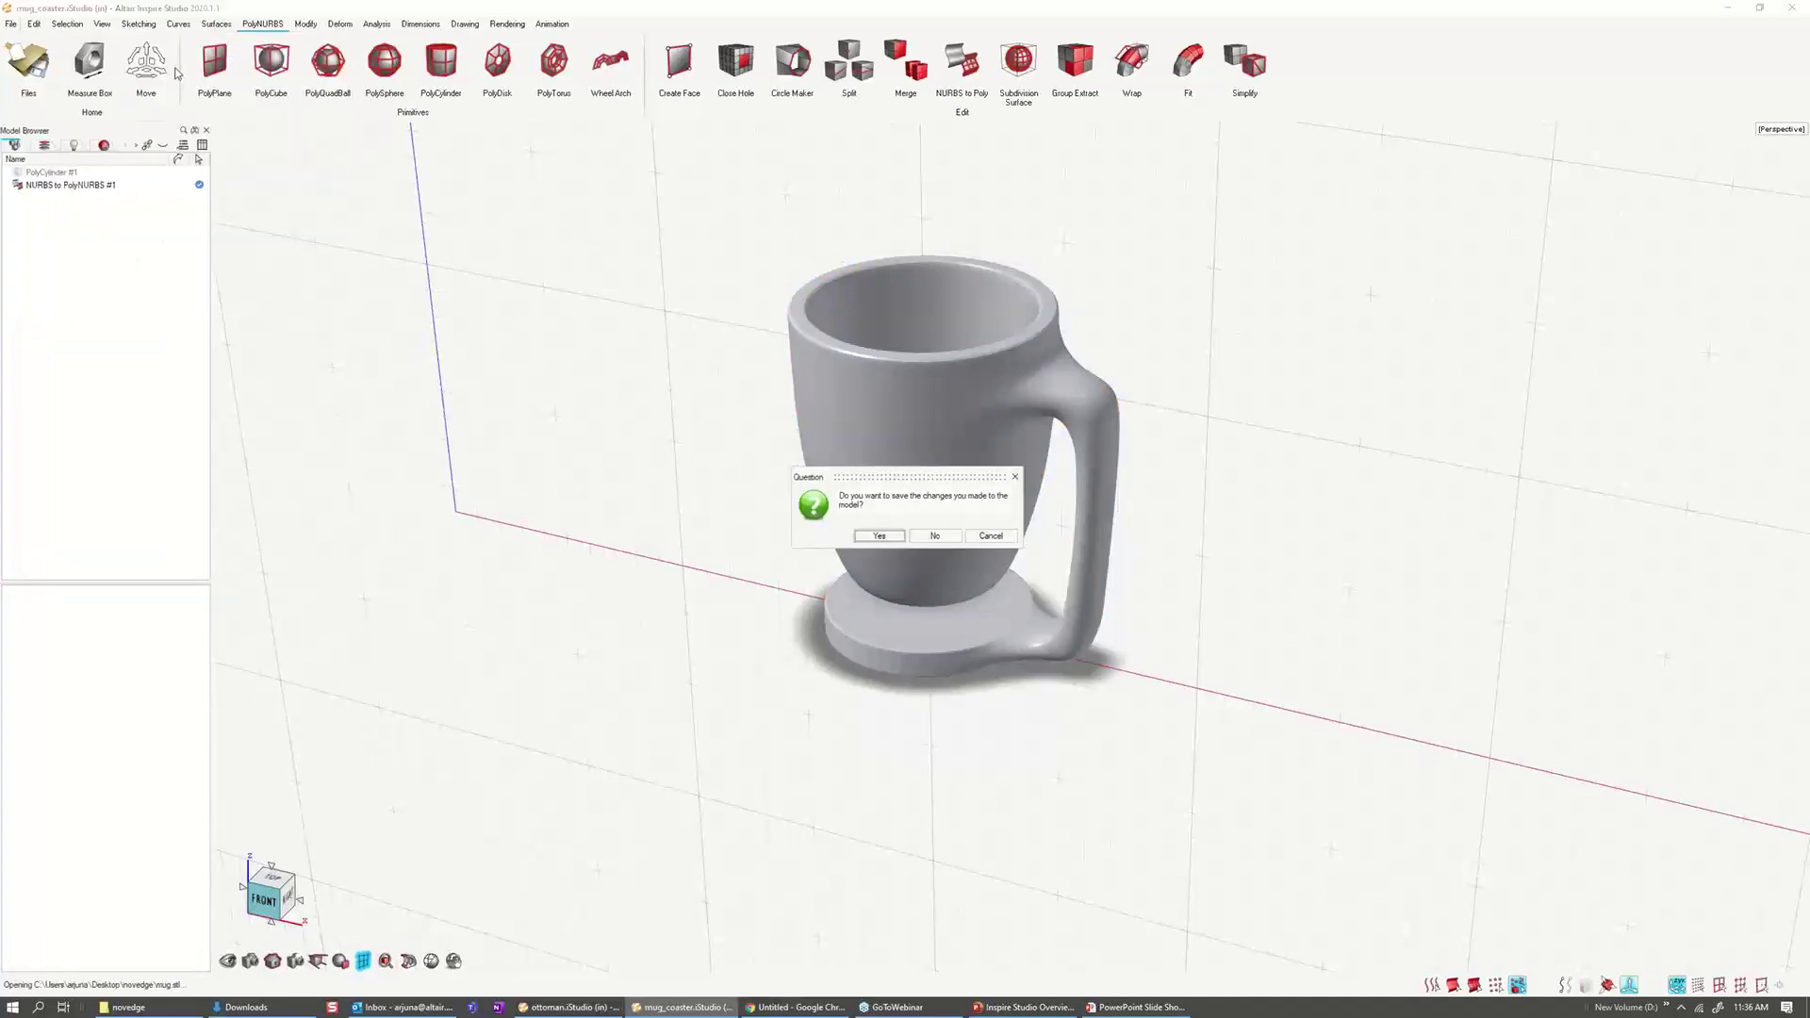
pyautogui.click(876, 537)
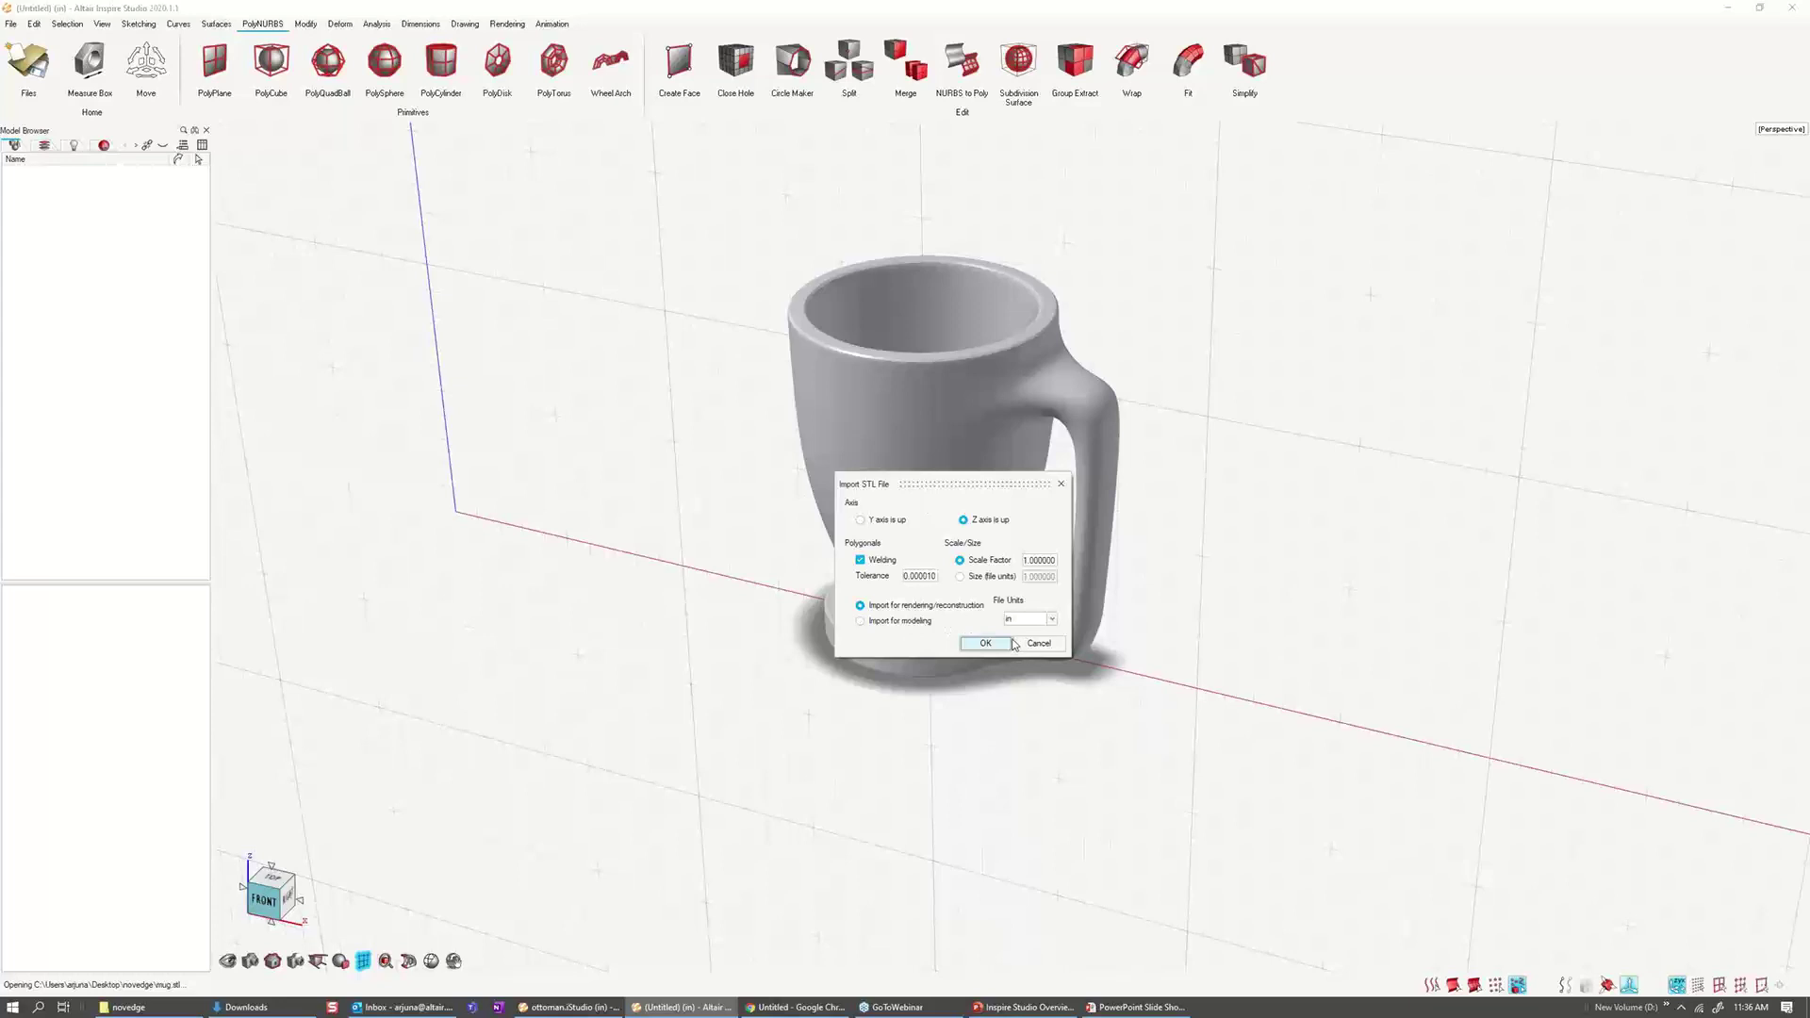
pyautogui.click(986, 643)
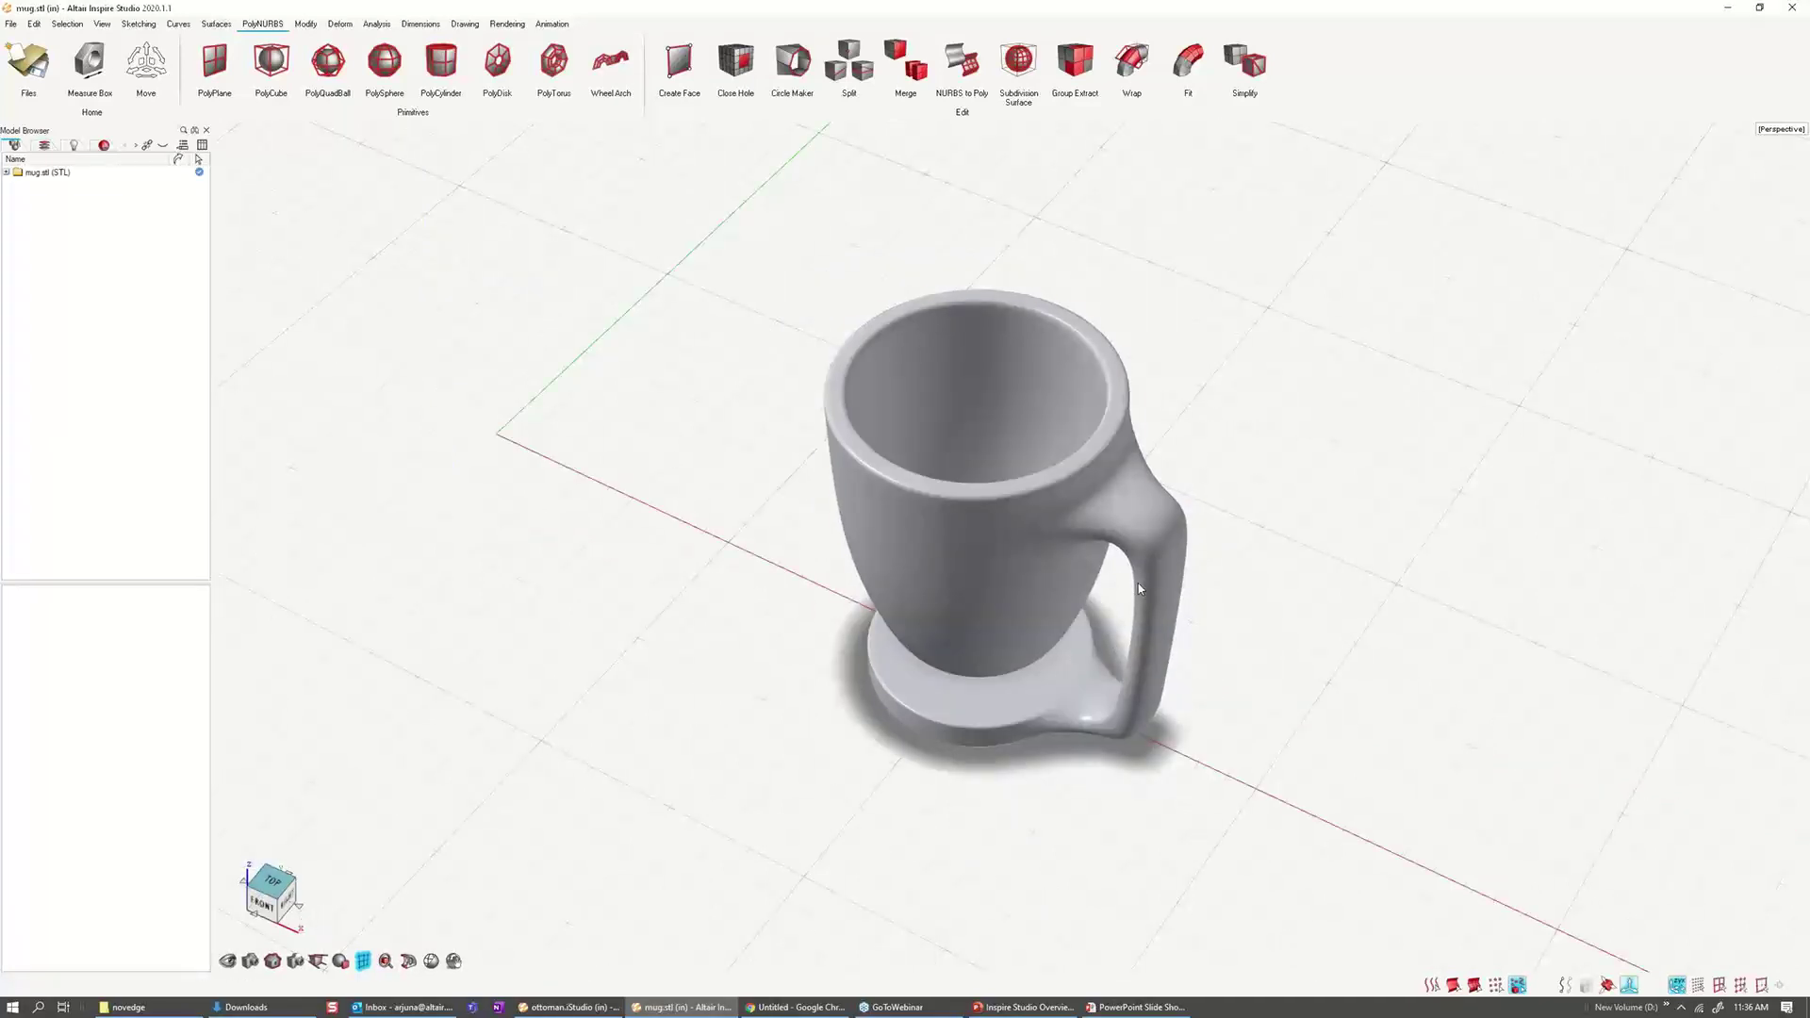
# Step: Examine the imported STL mug from several angles, including a close look at where the handle joins the body
pyautogui.click(1138, 588)
pyautogui.moveTo(1001, 694); pyautogui.dragTo(989, 564, button='middle')
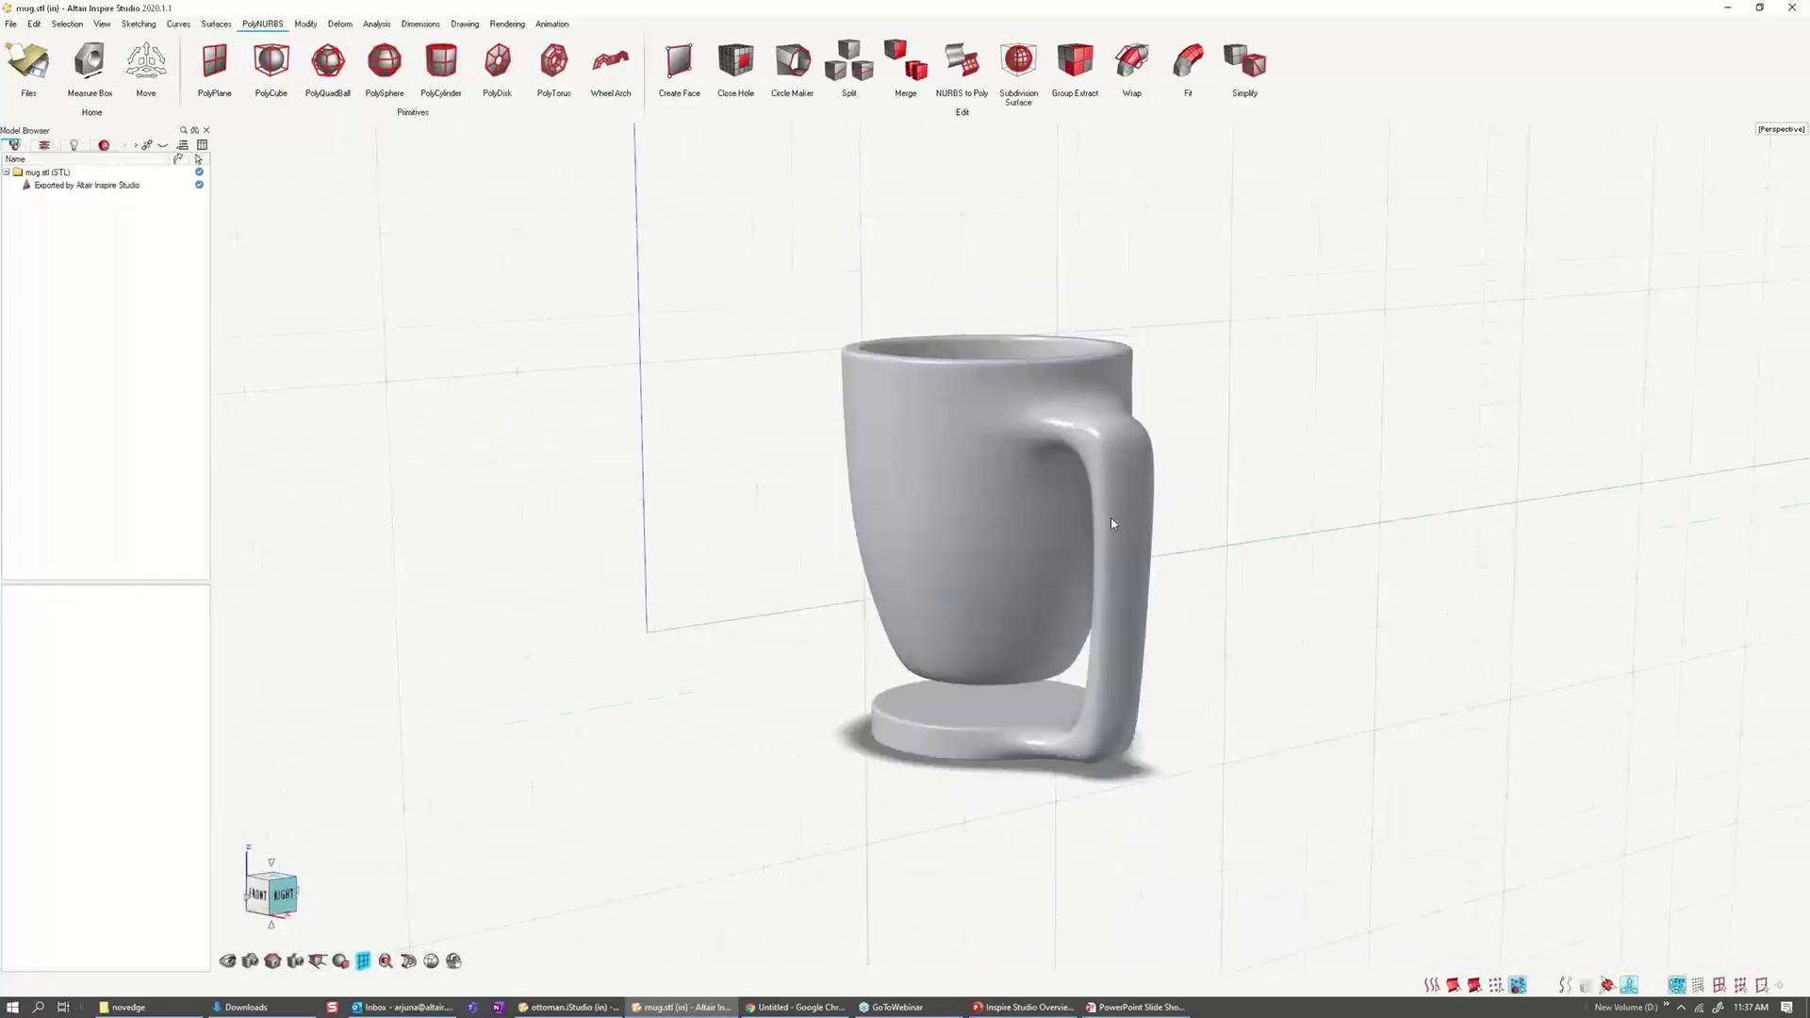
pyautogui.scroll(5, 1009, 453)
pyautogui.click(1072, 632)
pyautogui.scroll(-5, 1072, 633)
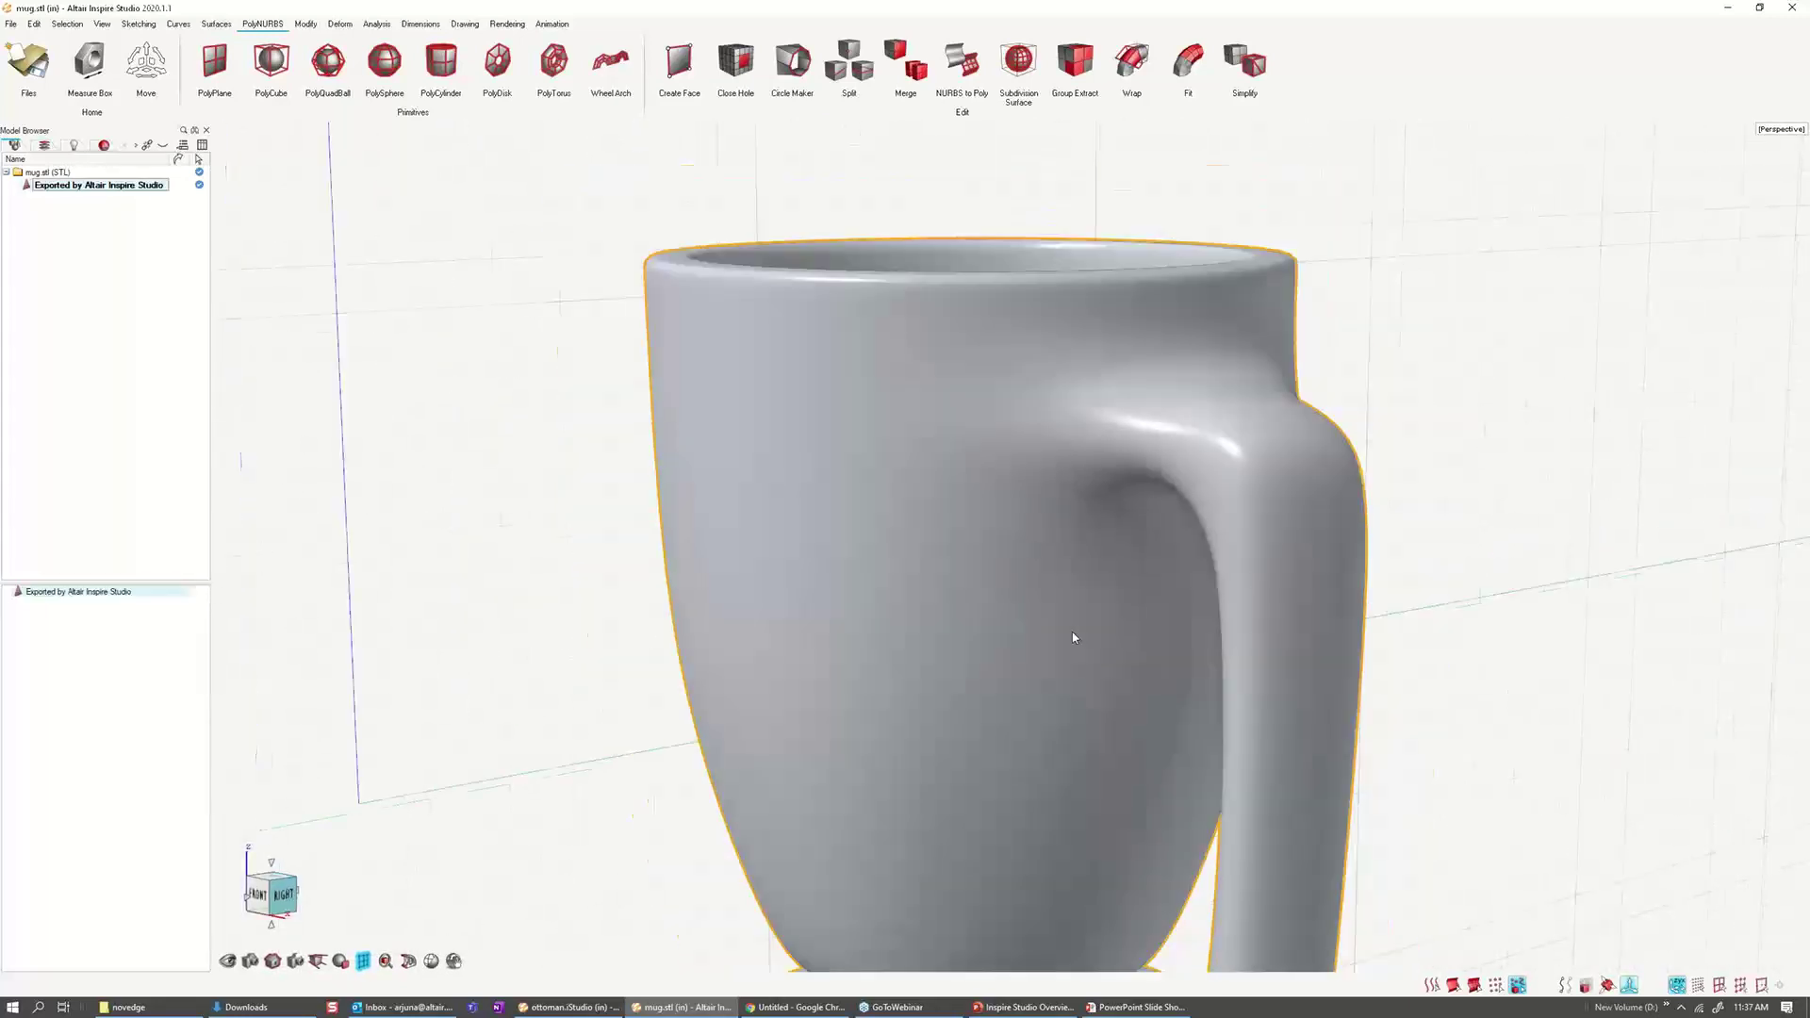
pyautogui.moveTo(1072, 633); pyautogui.dragTo(1067, 506, button='middle')
pyautogui.click(1044, 500)
pyautogui.moveTo(1067, 506); pyautogui.dragTo(1184, 518, button='right')
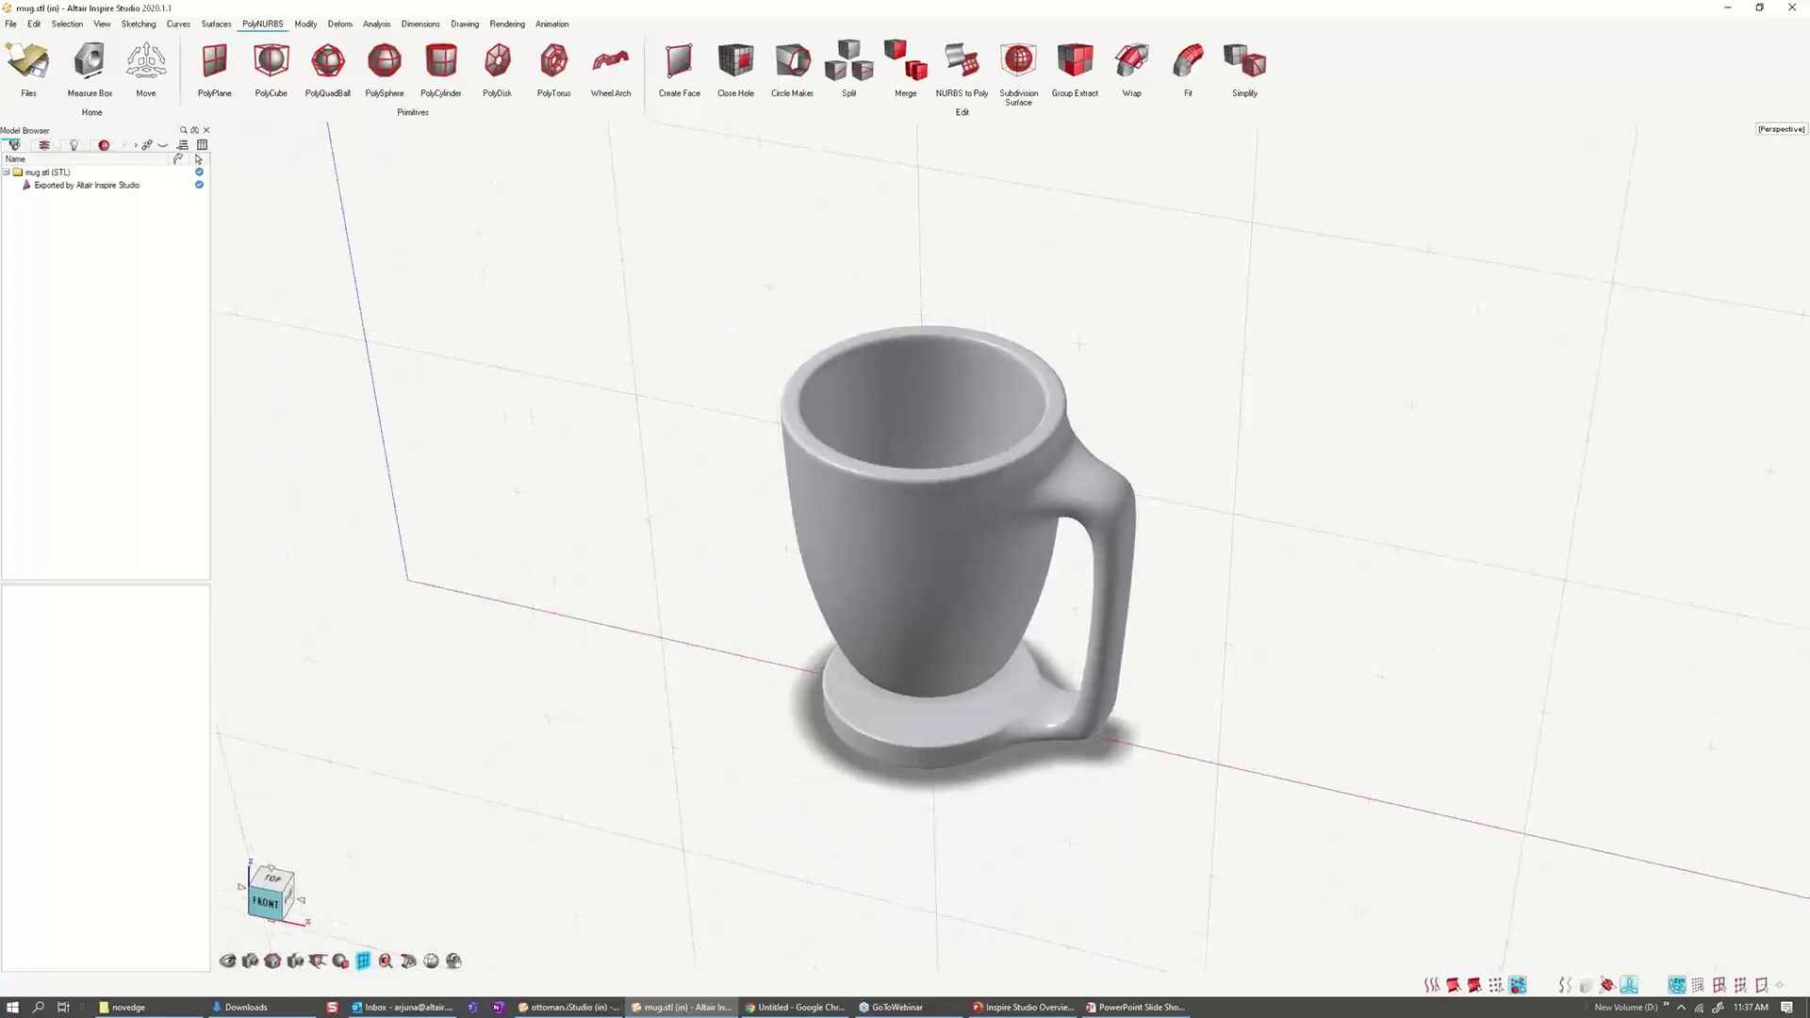
pyautogui.moveTo(1184, 518); pyautogui.dragTo(1184, 545, button='middle')
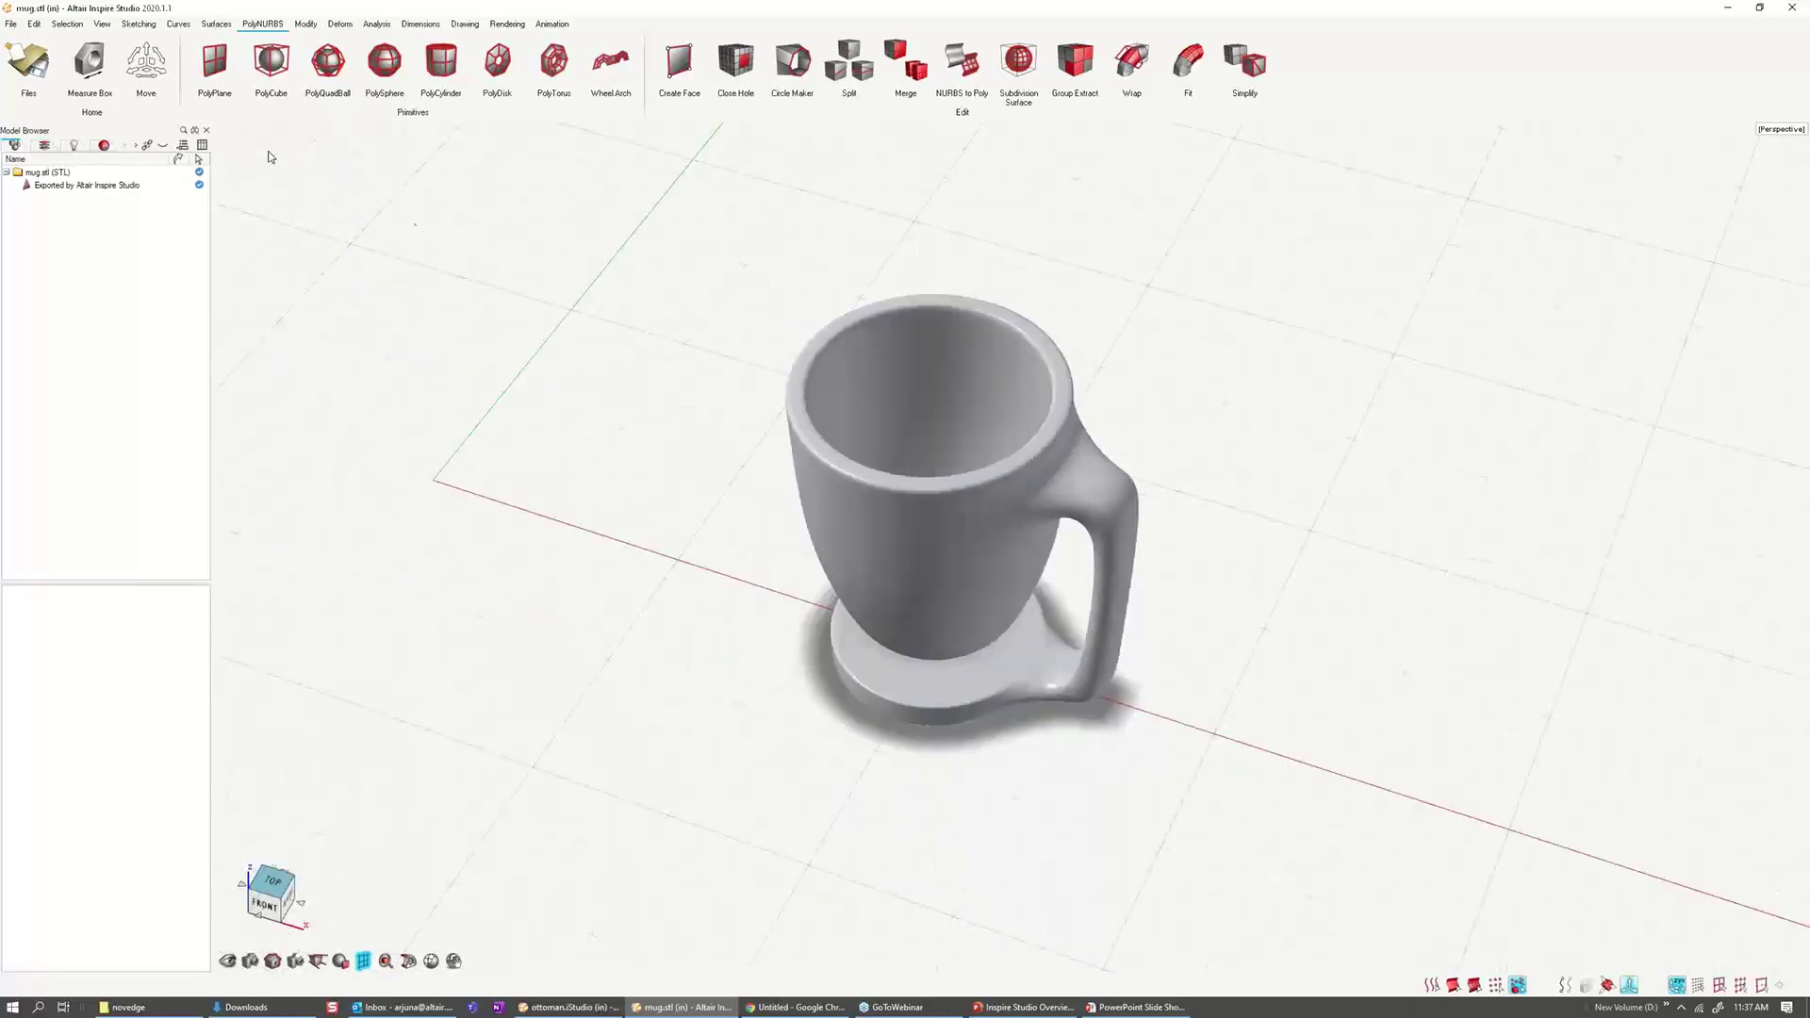
# Step: Open the ottoman file without saving the imported mug, and decline loading the recovered version
pyautogui.click(13, 25)
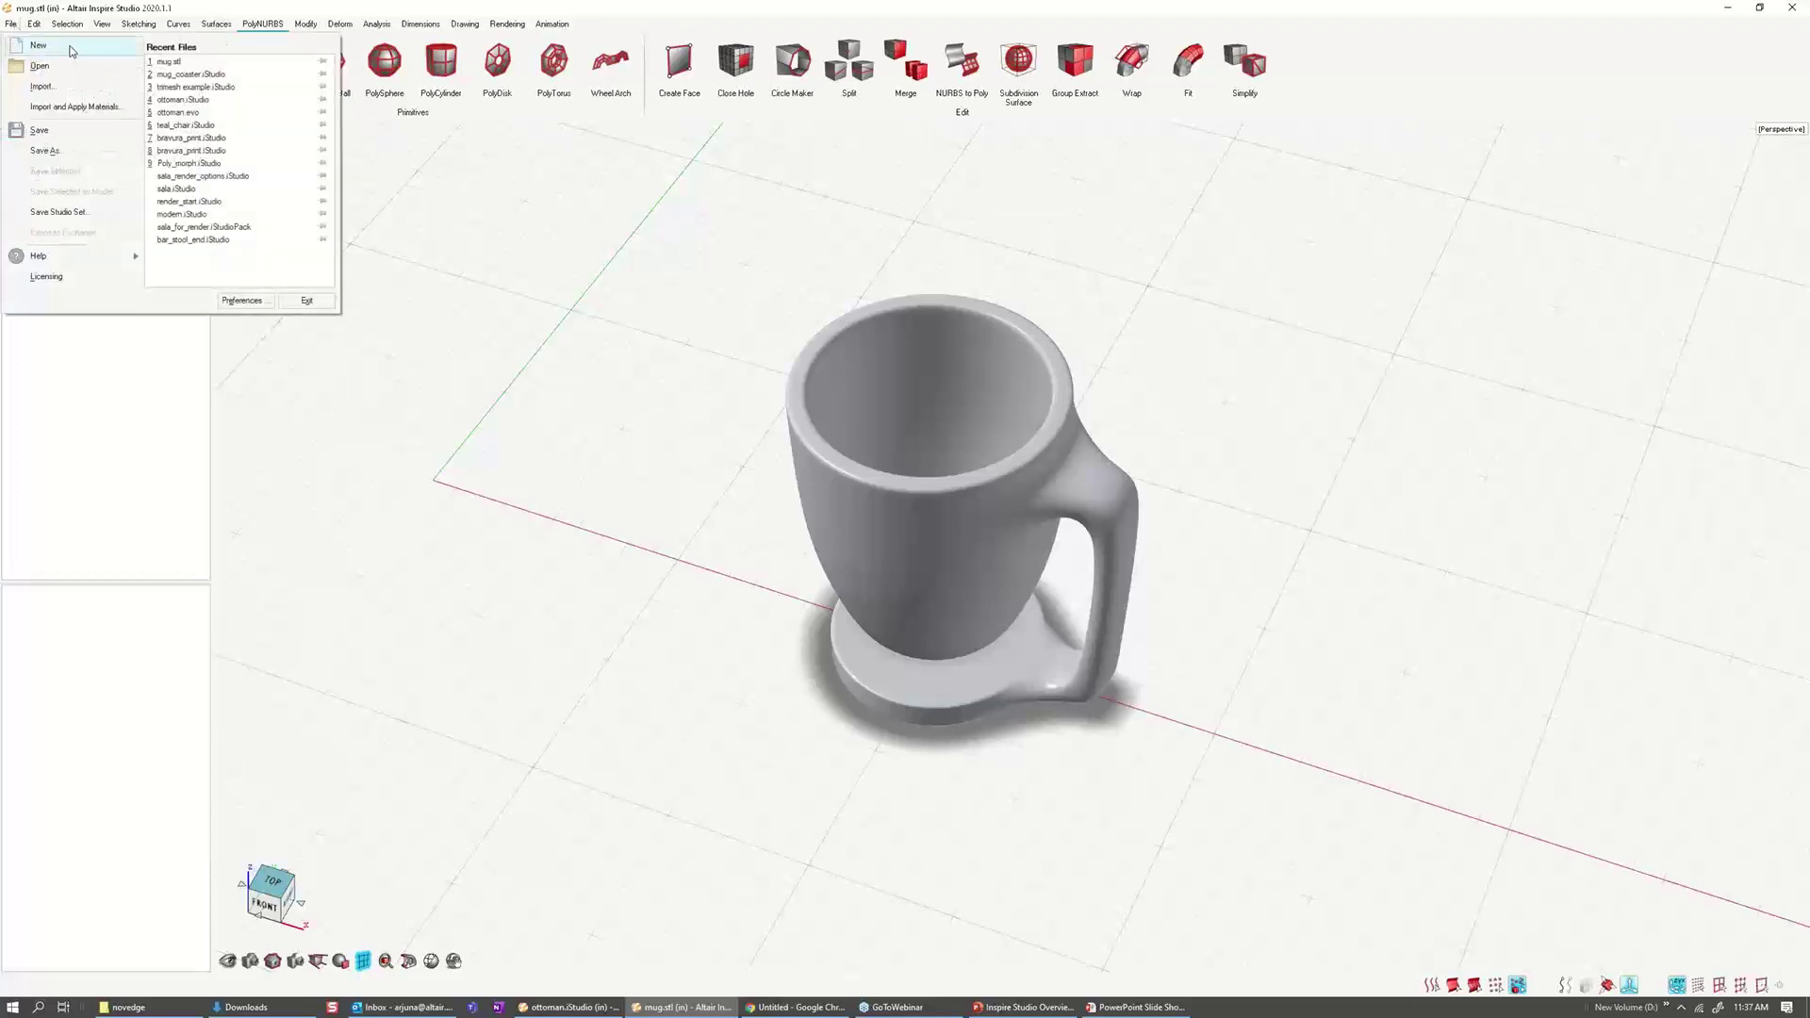
pyautogui.click(43, 66)
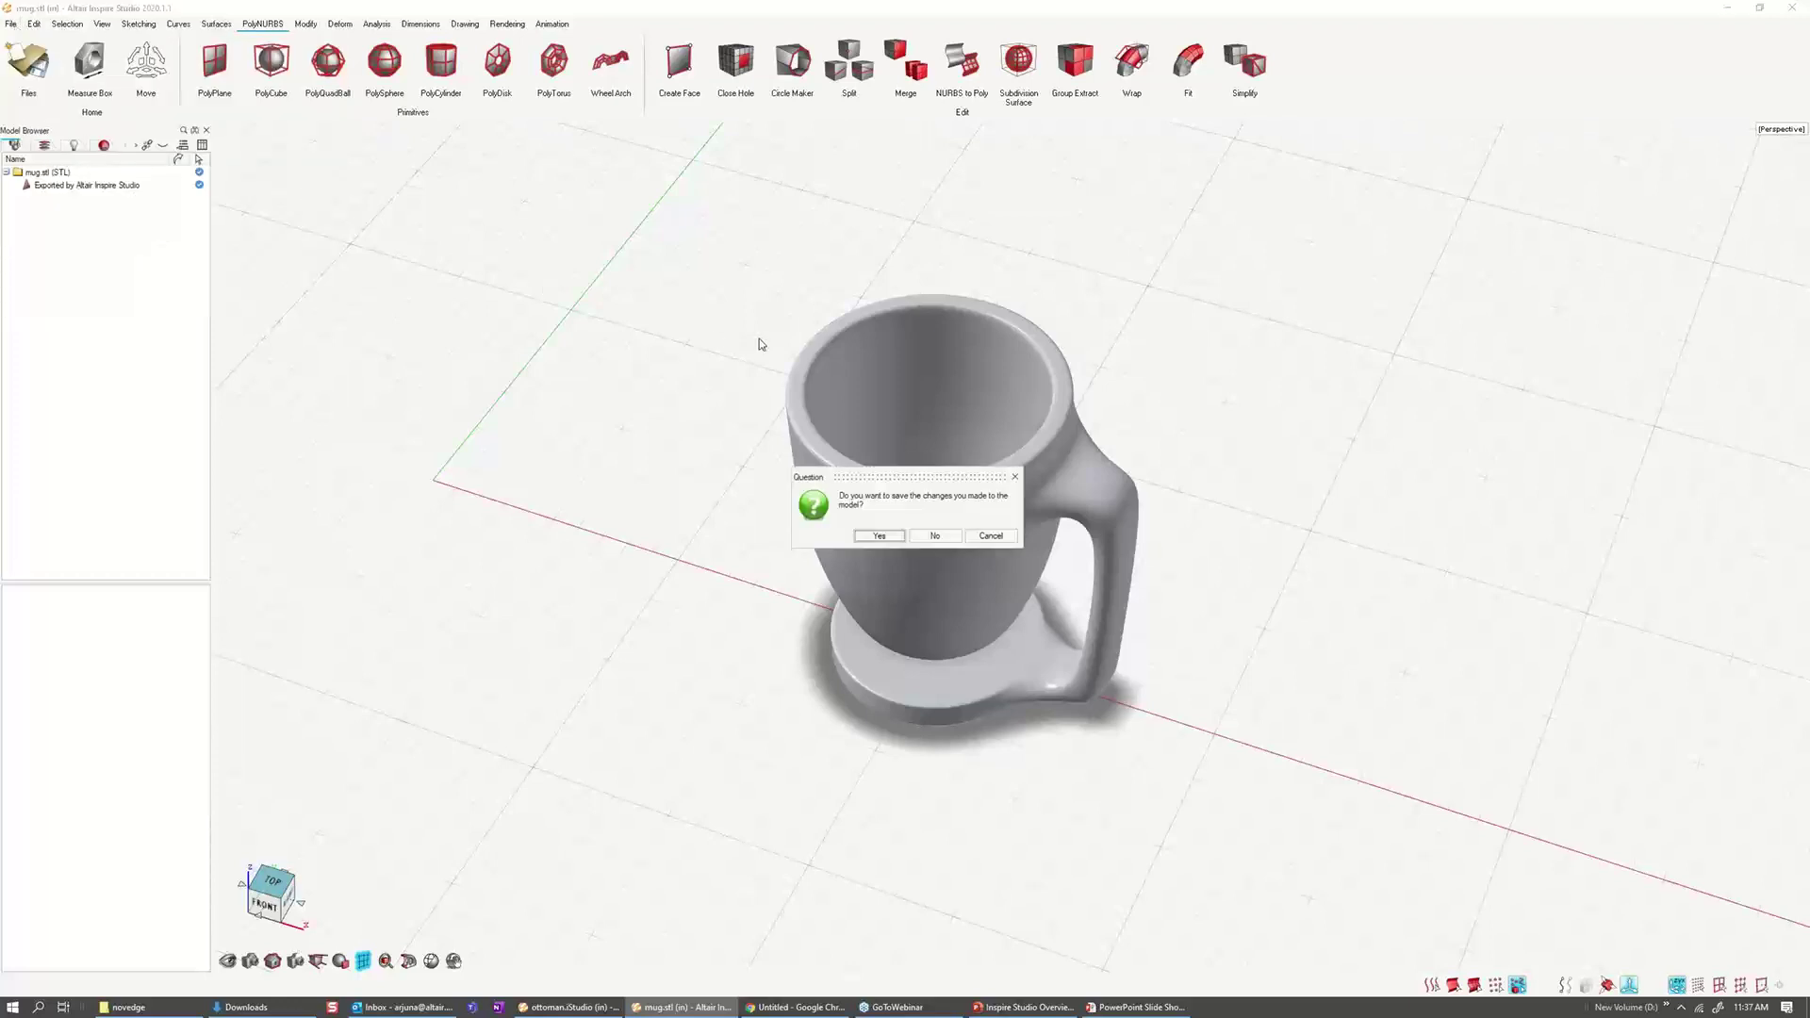
pyautogui.click(926, 531)
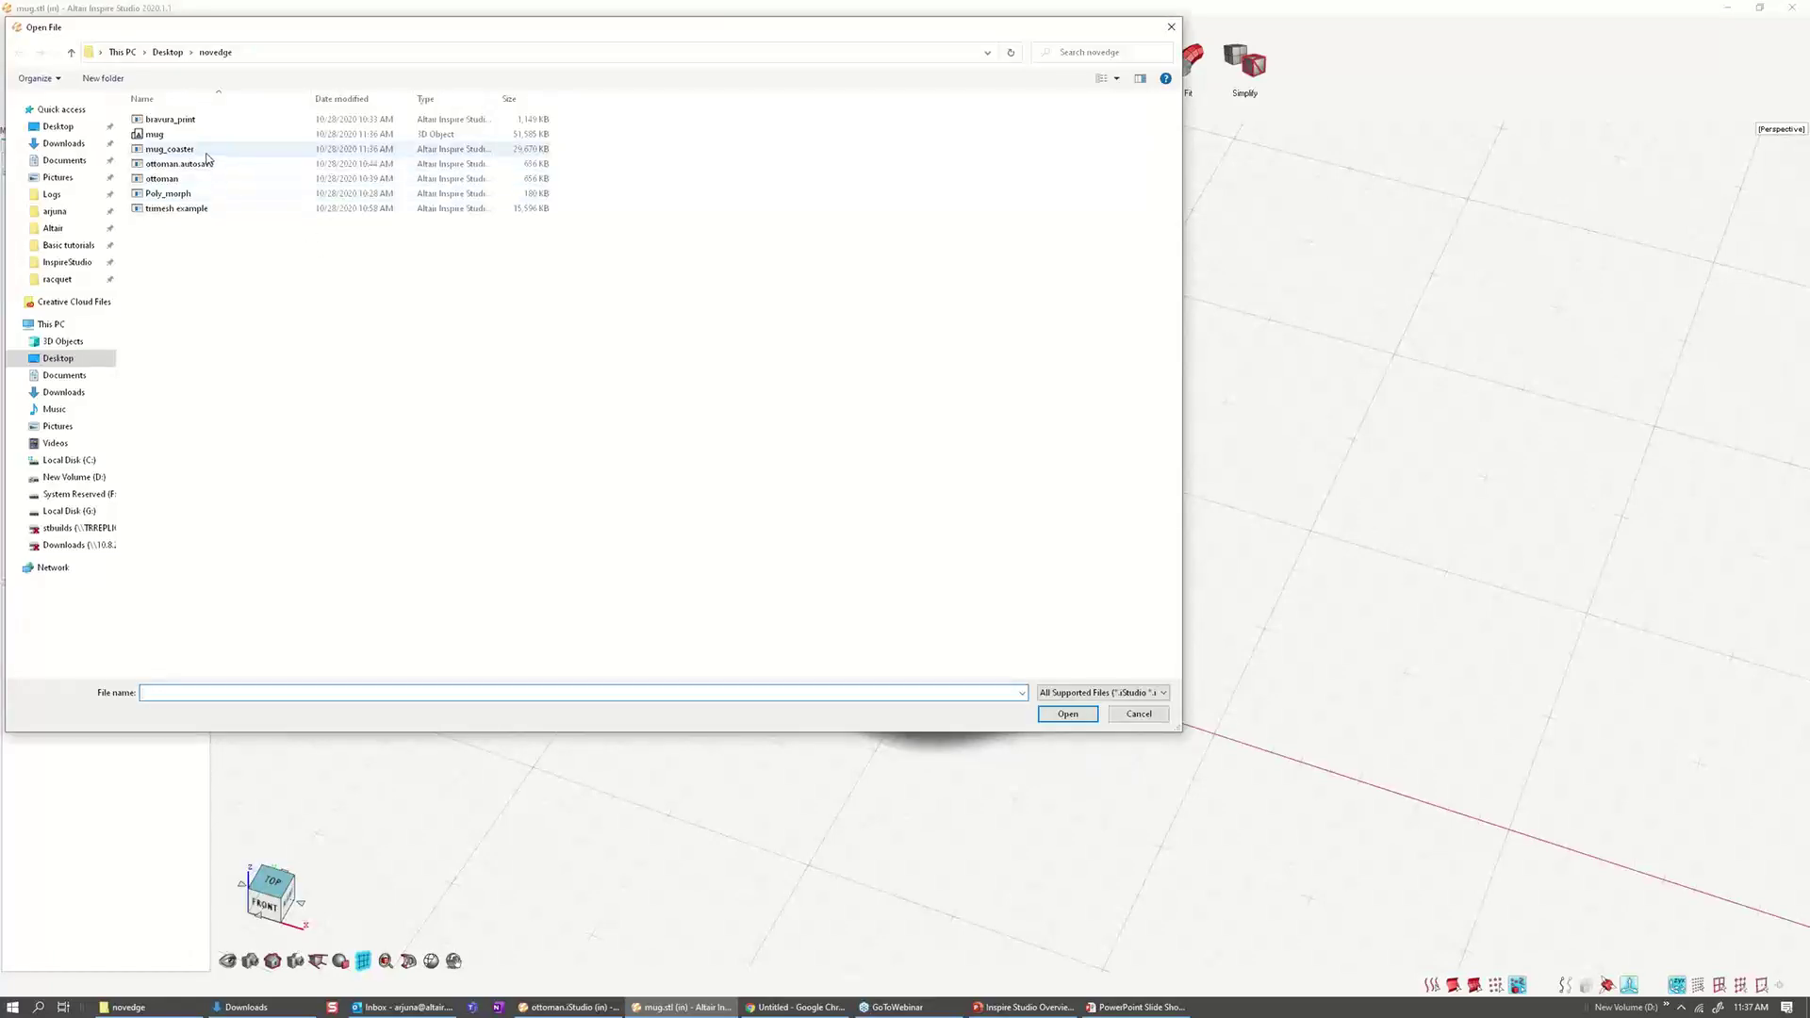
pyautogui.click(213, 179)
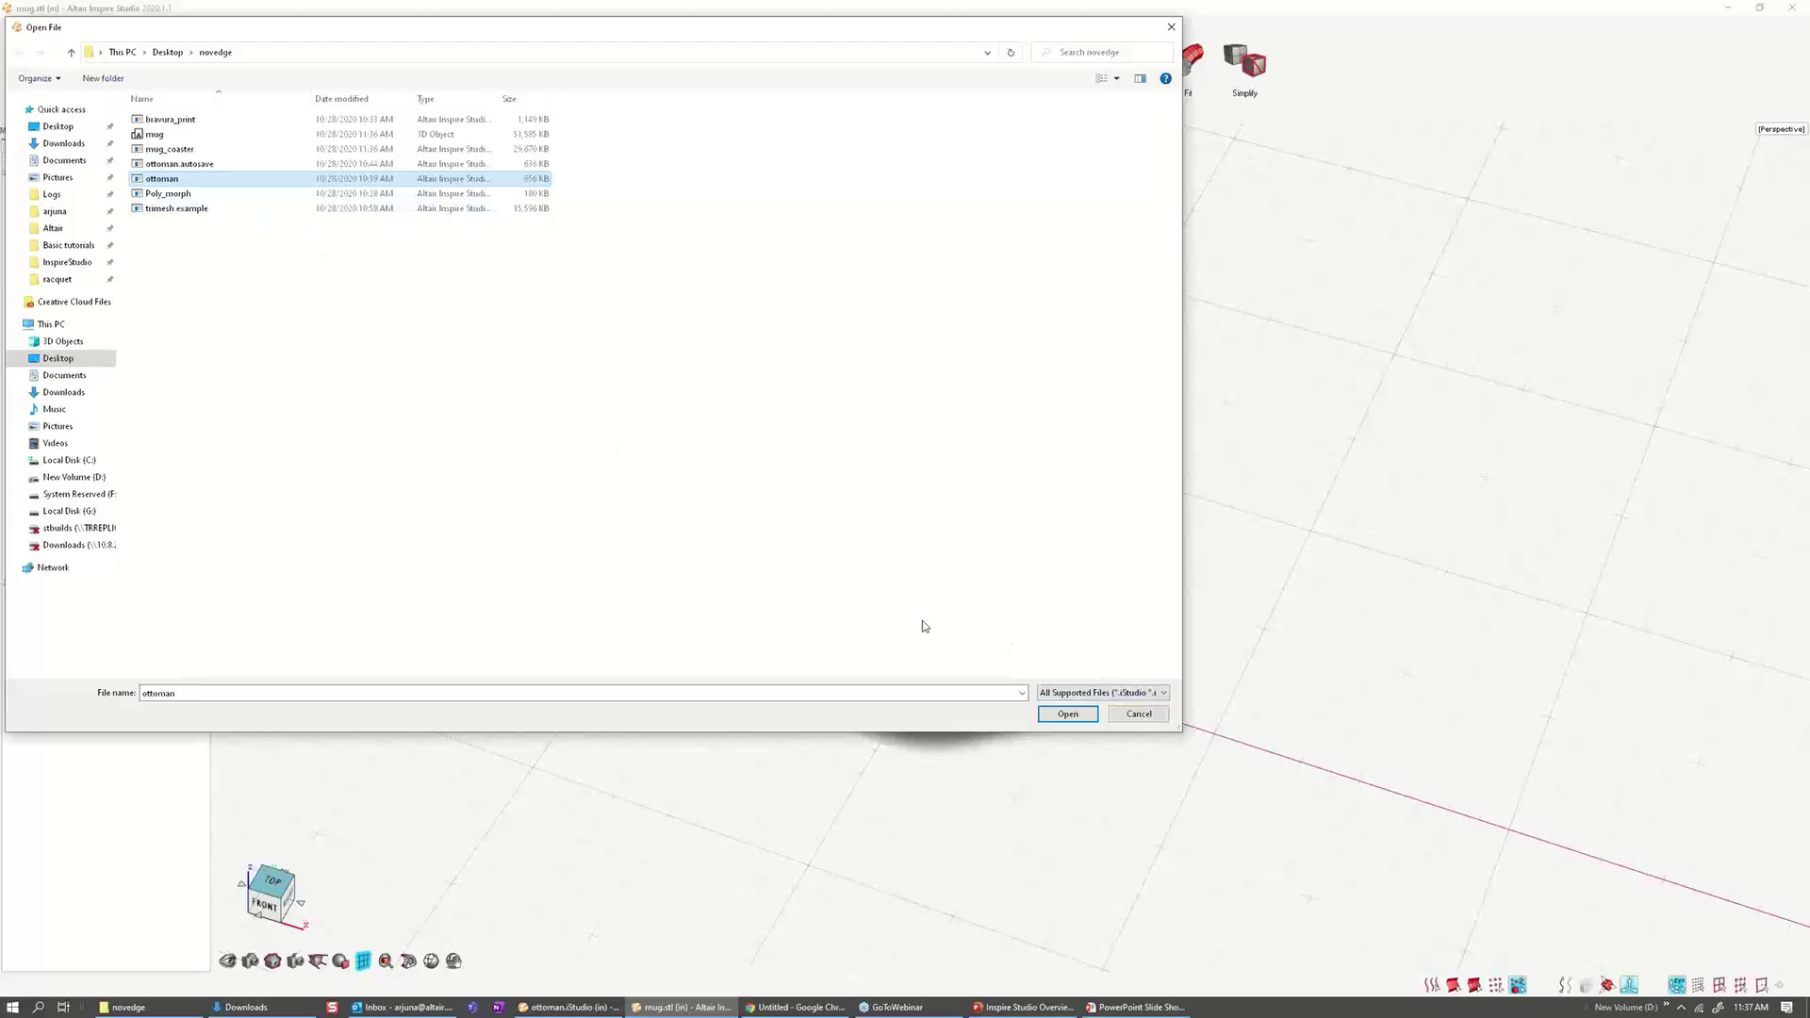
pyautogui.click(1068, 714)
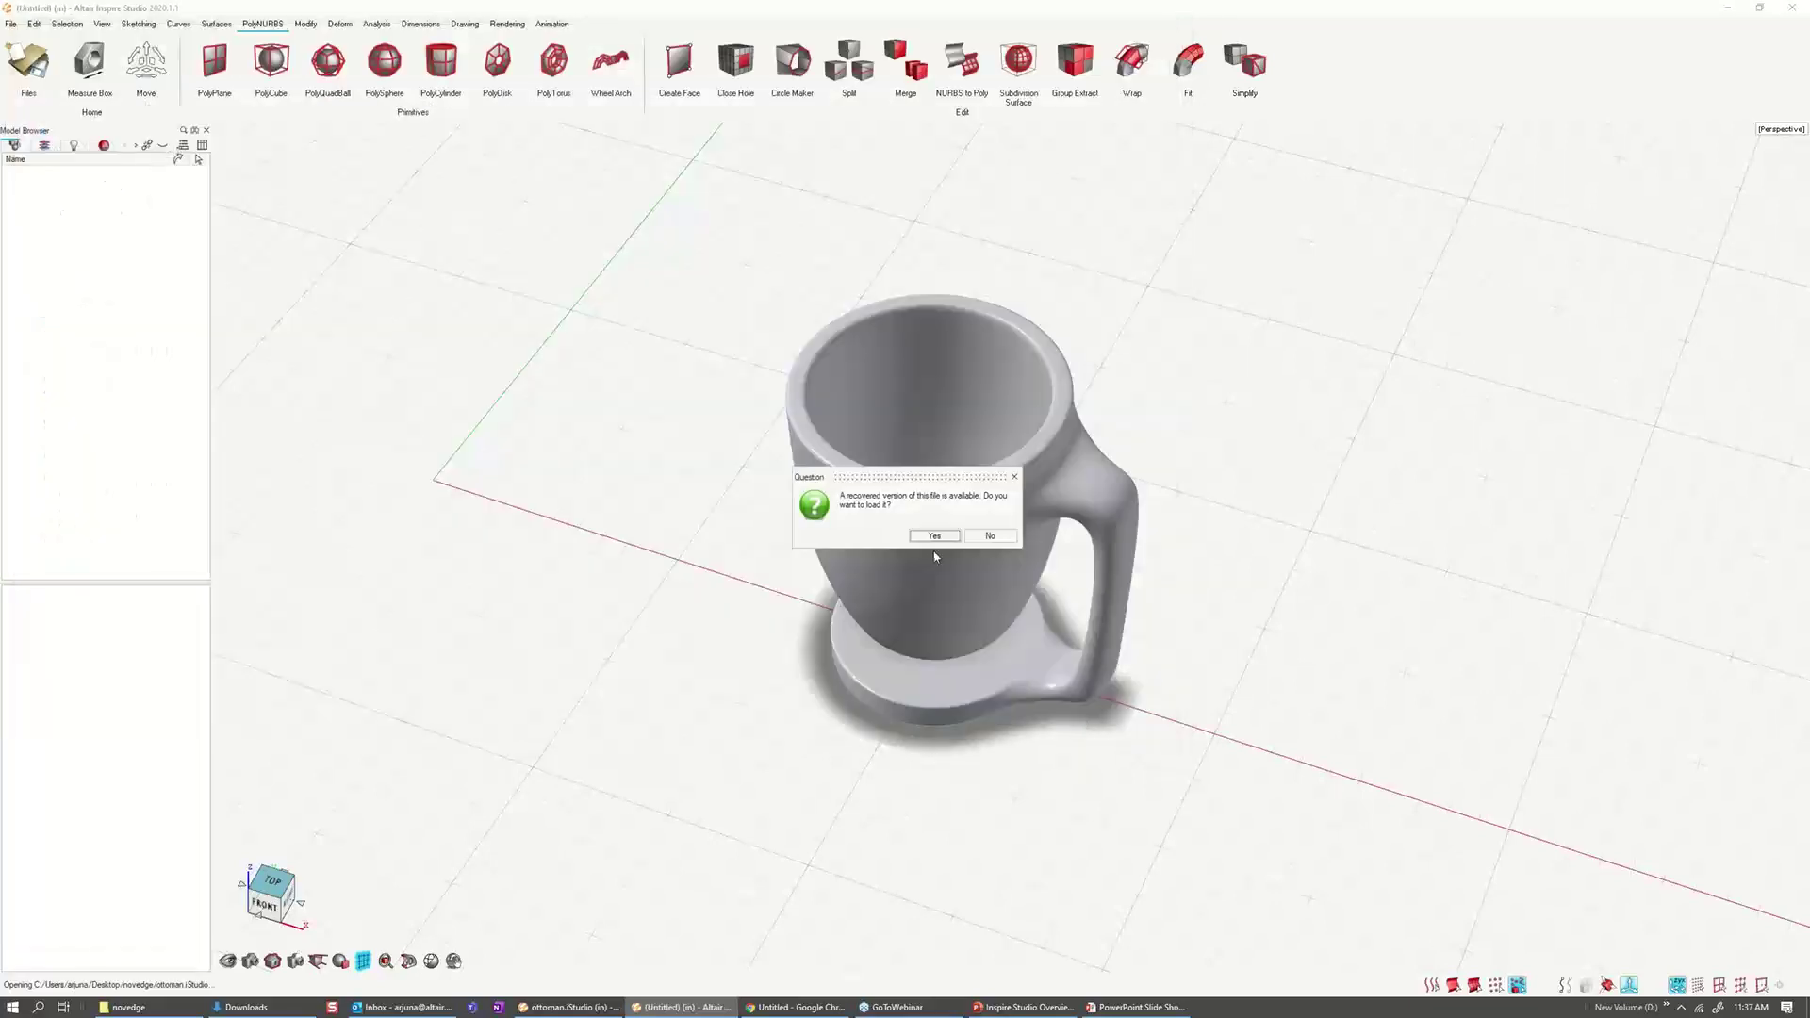
pyautogui.click(990, 535)
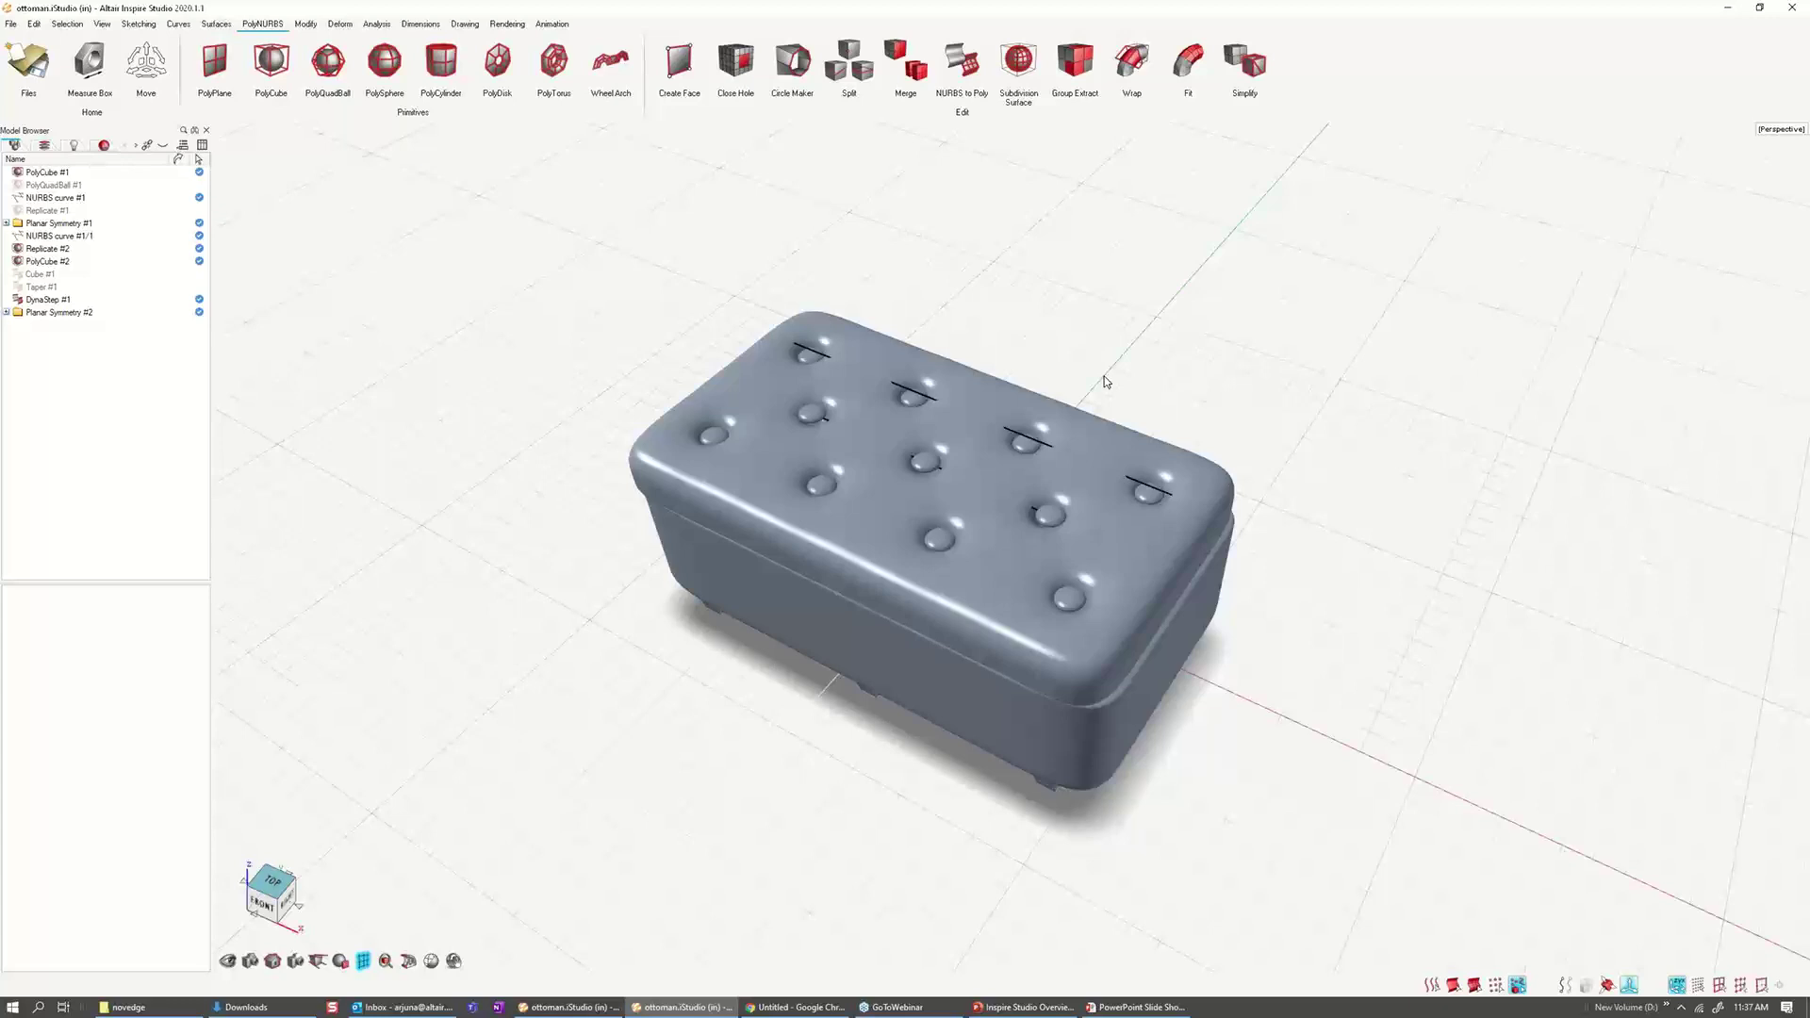
# Step: Examine the ottoman model from several angles, picking out its tufted cushion and its base body
pyautogui.moveTo(1105, 382); pyautogui.dragTo(1109, 309, button='middle')
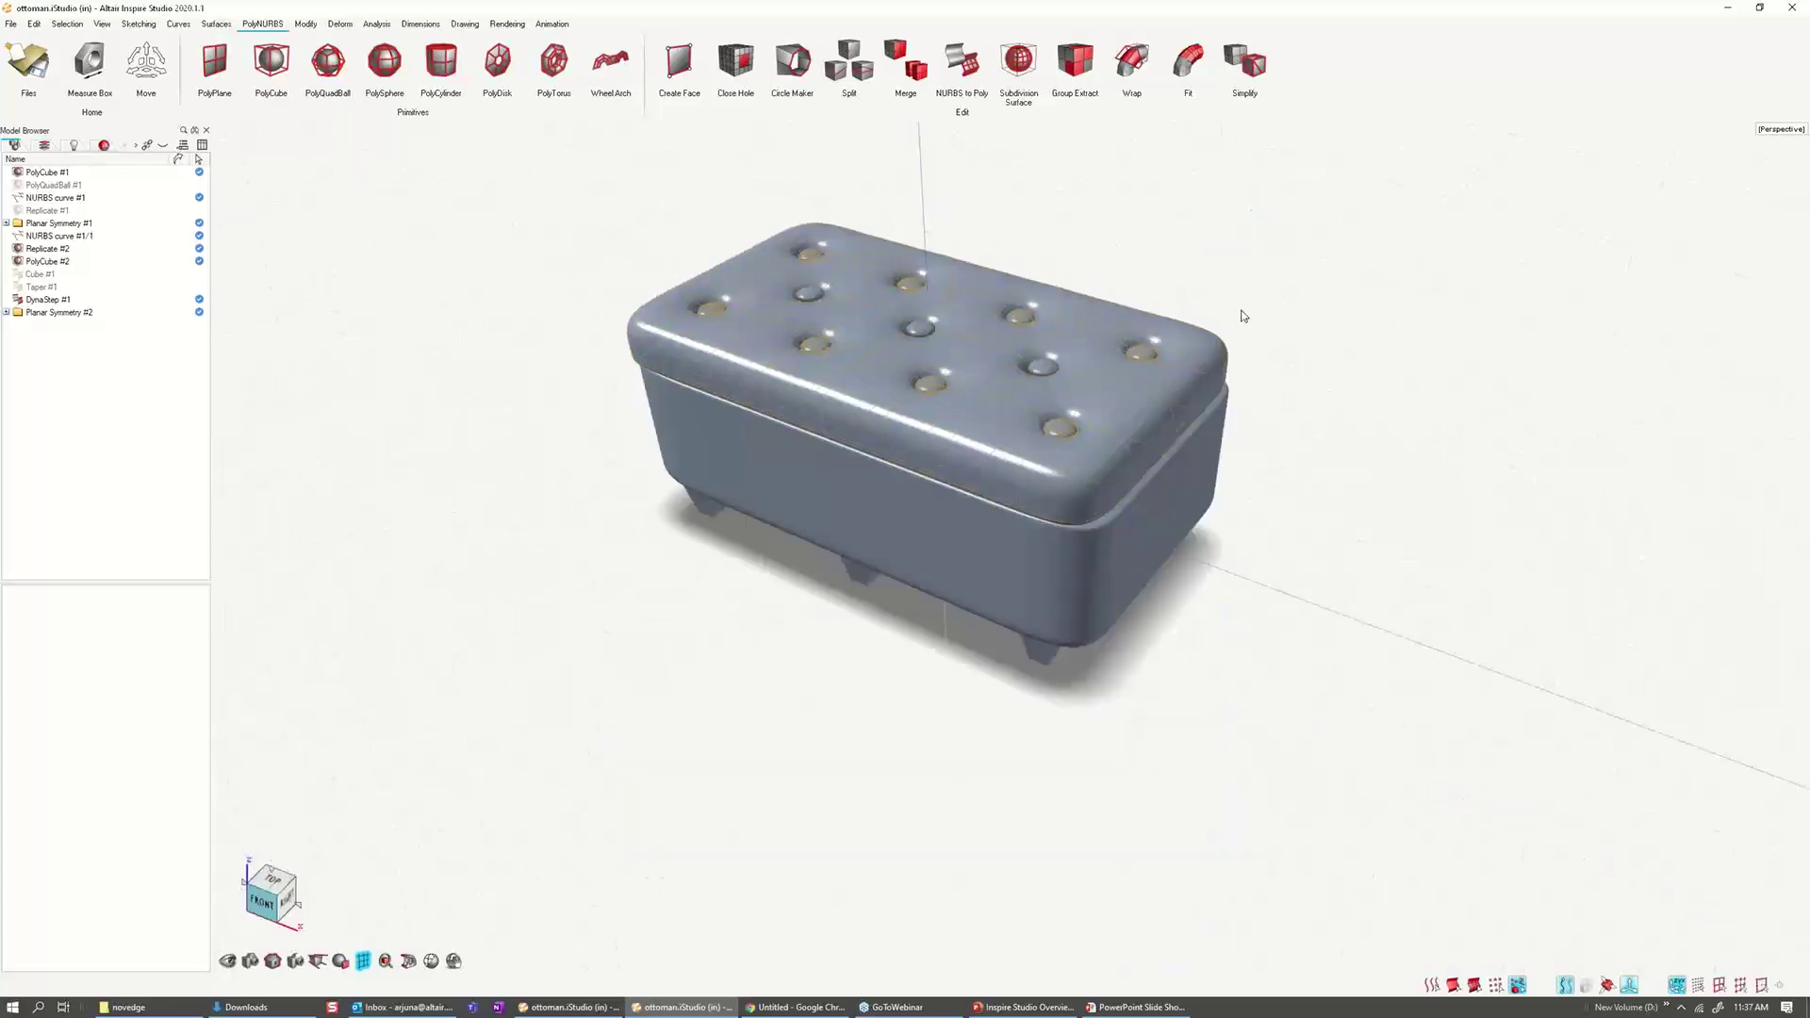
pyautogui.moveTo(1254, 298); pyautogui.dragTo(1165, 398, button='middle')
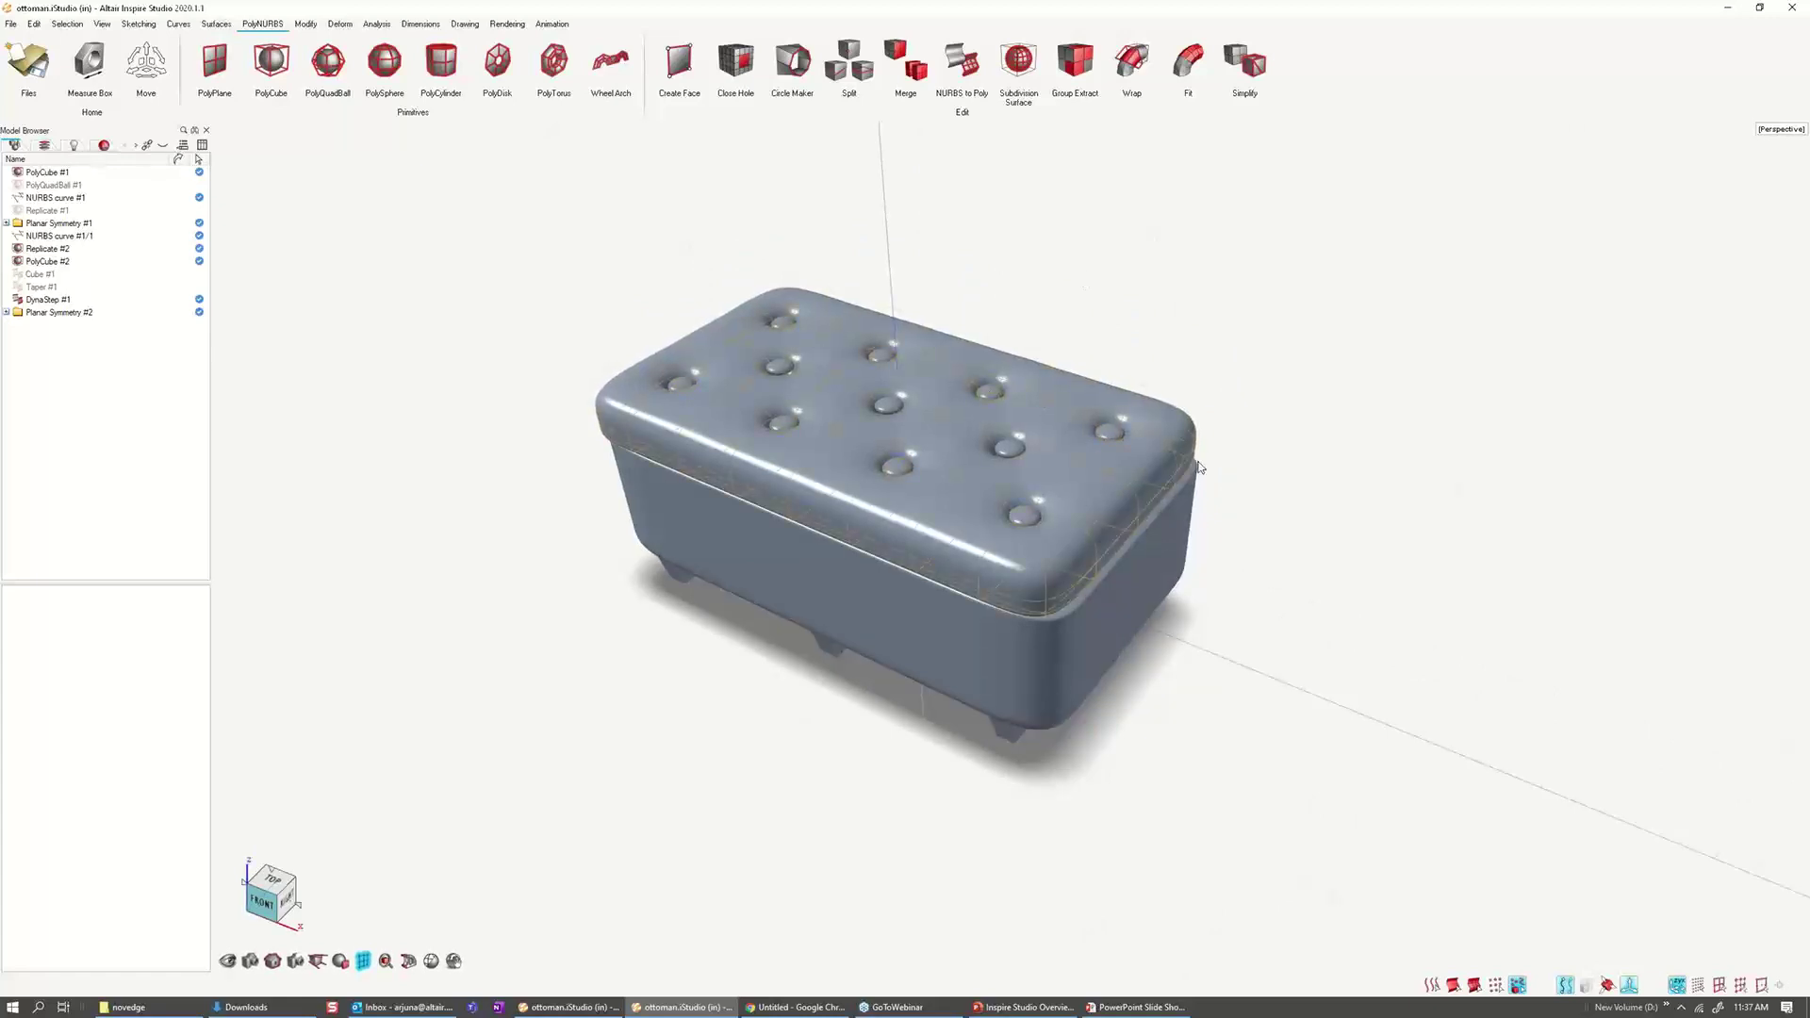
pyautogui.moveTo(1278, 464); pyautogui.dragTo(1206, 349, button='middle')
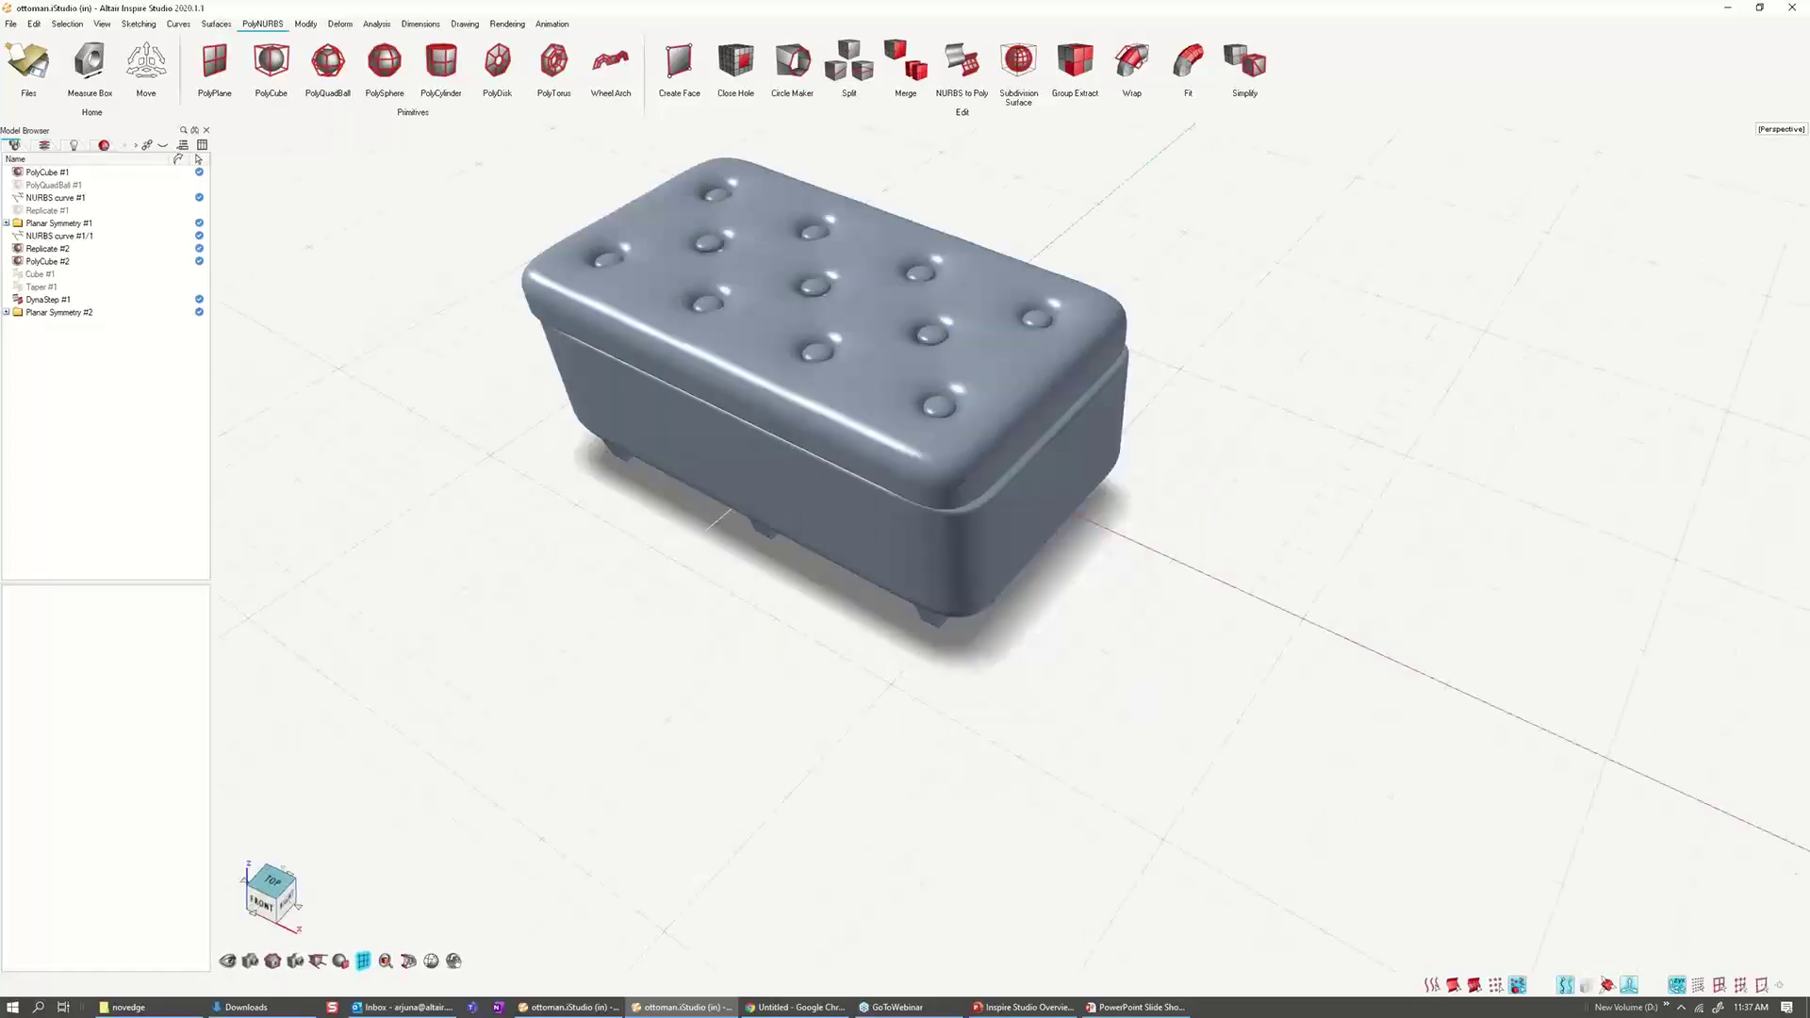
pyautogui.moveTo(1206, 349); pyautogui.dragTo(1150, 307, button='right')
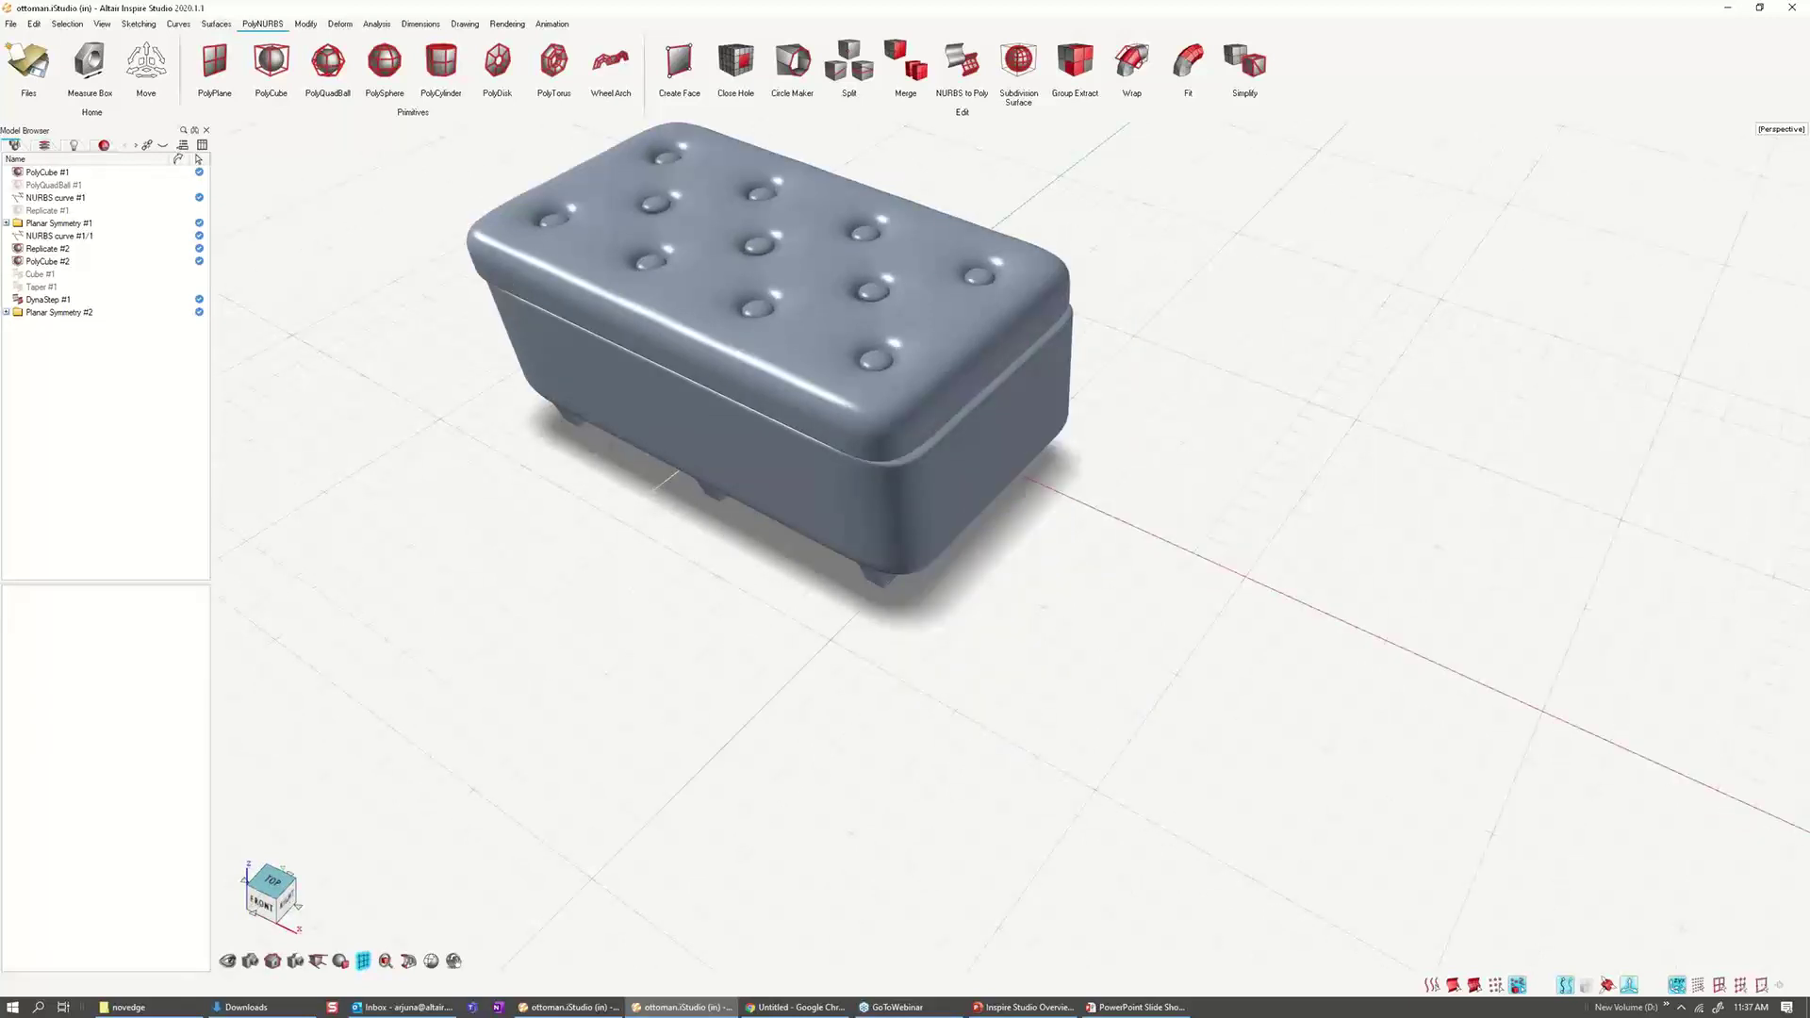
pyautogui.moveTo(999, 367); pyautogui.dragTo(911, 341, button='middle')
pyautogui.moveTo(911, 341); pyautogui.dragTo(879, 405, button='right')
pyautogui.click(879, 405)
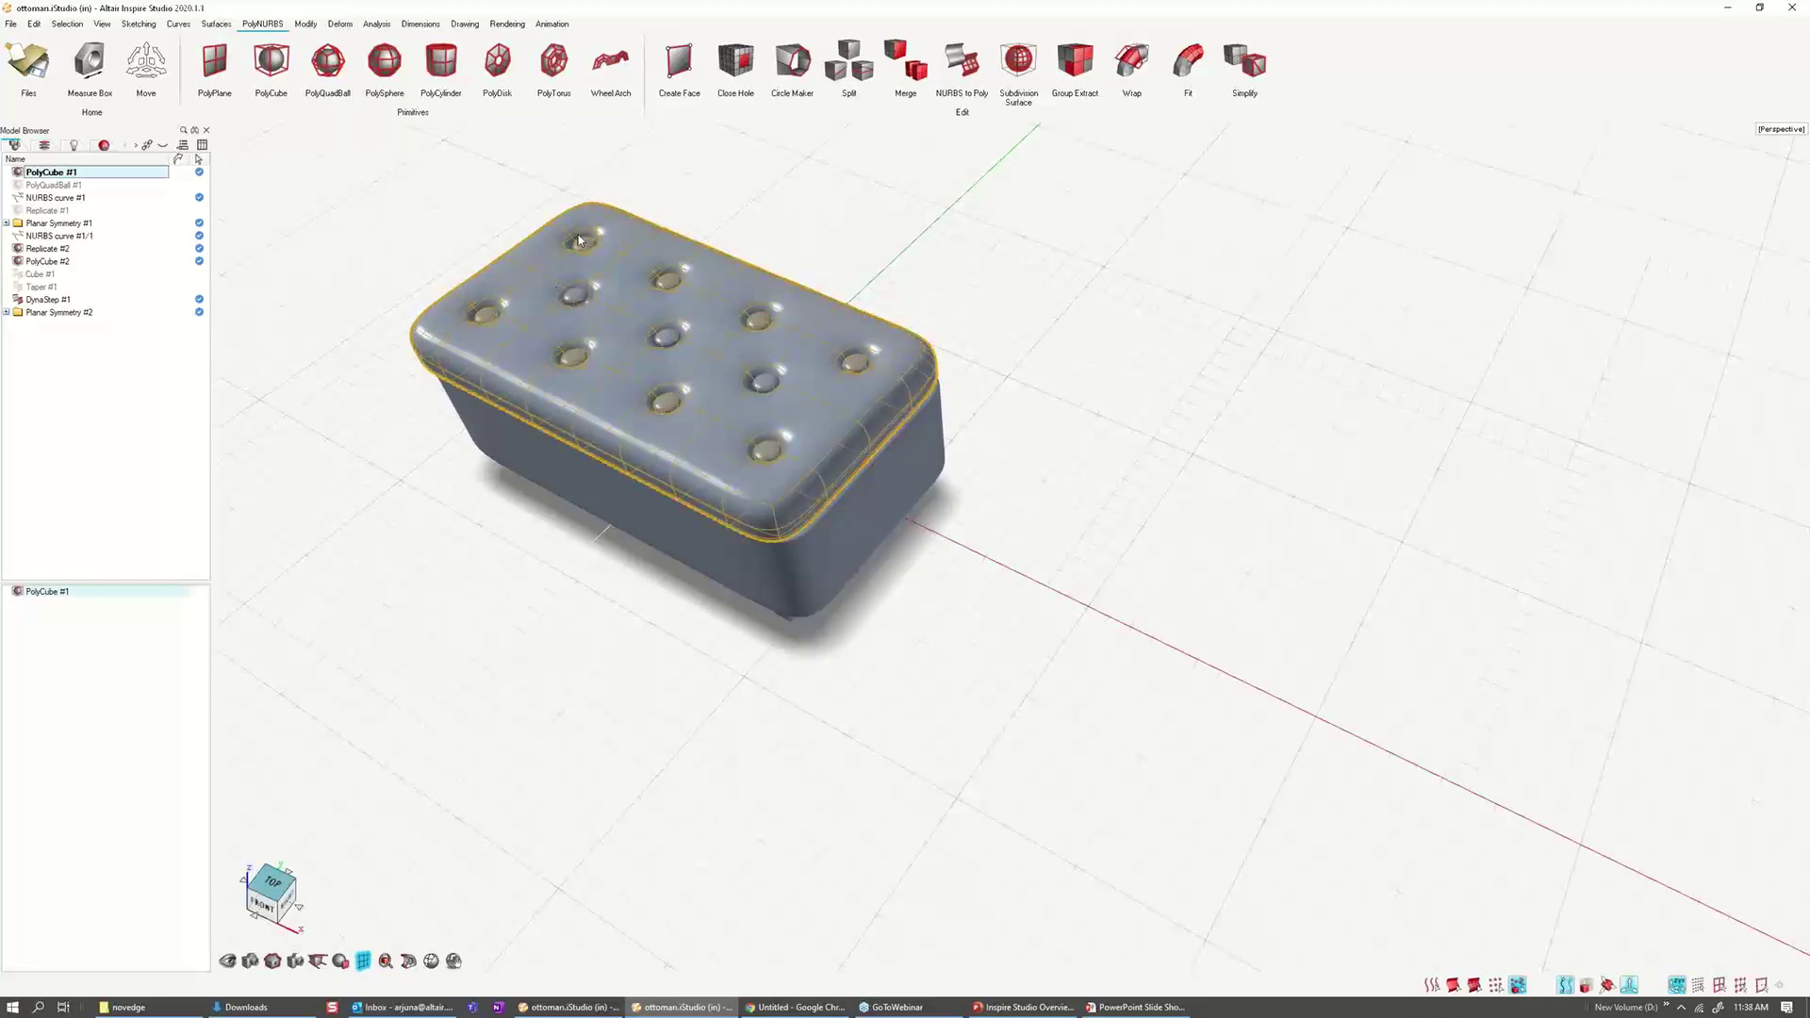
pyautogui.click(1080, 496)
pyautogui.moveTo(1083, 502); pyautogui.dragTo(973, 432, button='right')
pyautogui.click(807, 403)
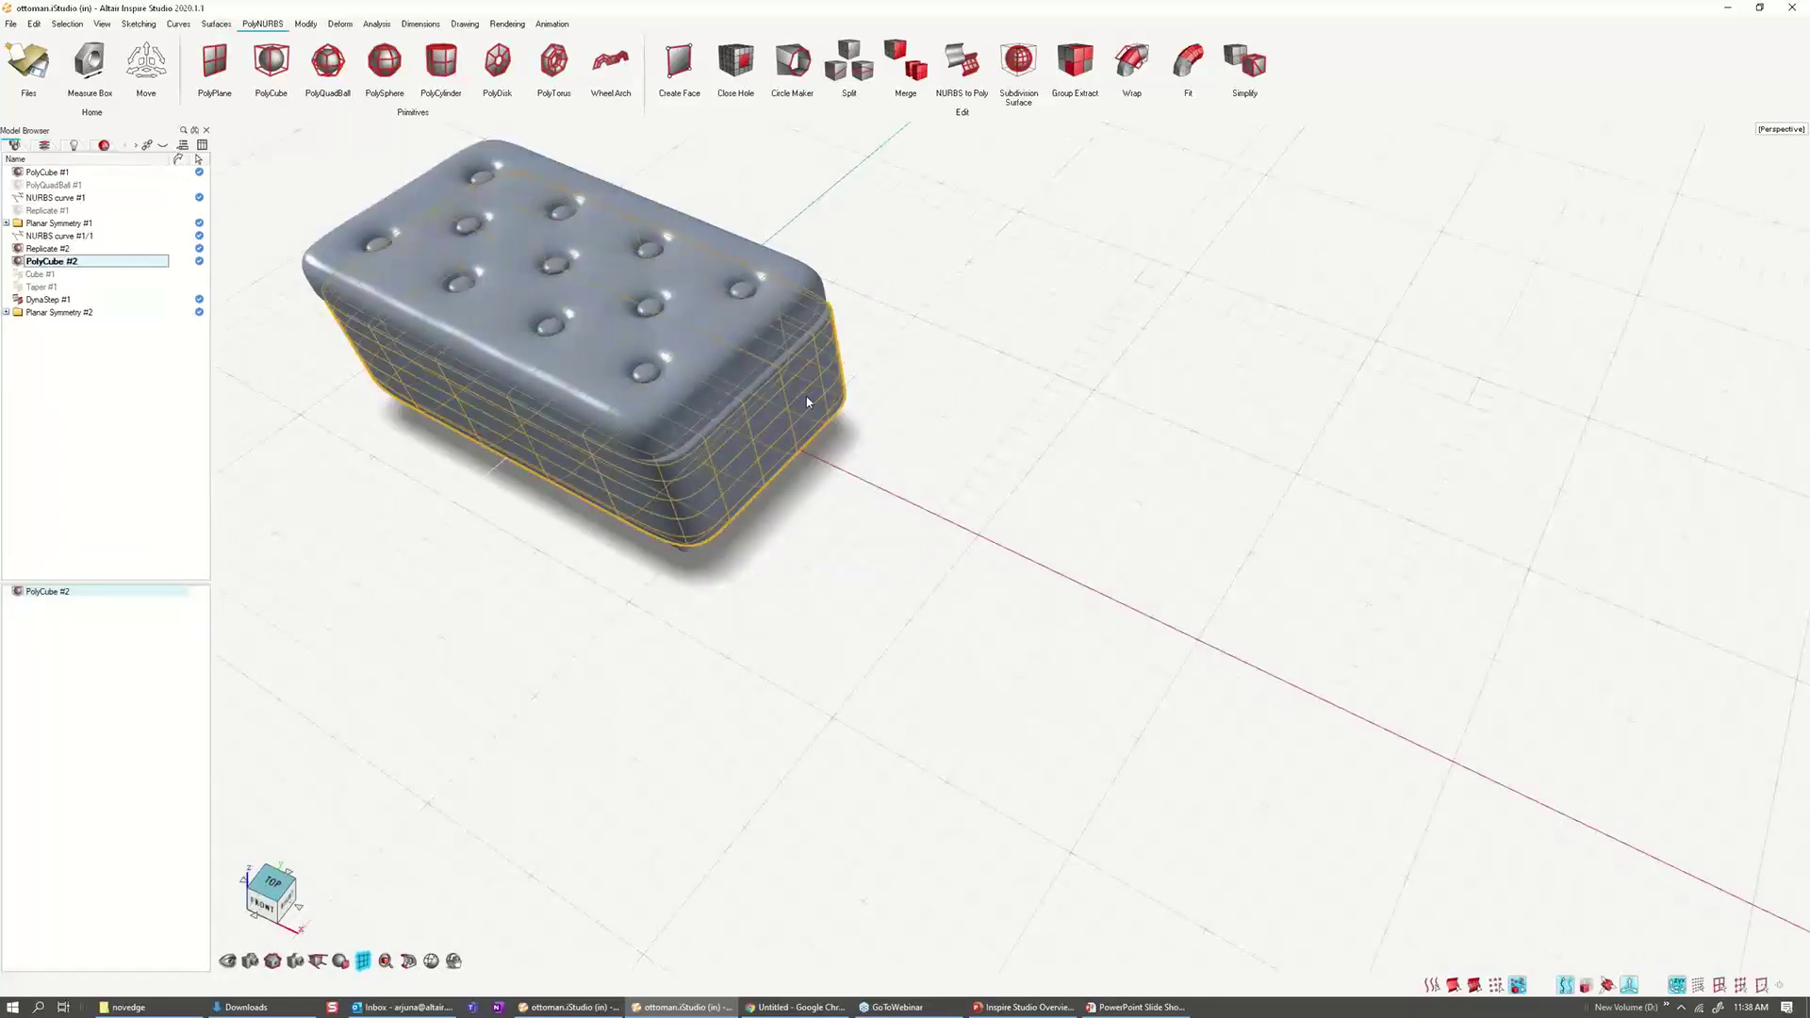
pyautogui.click(1001, 511)
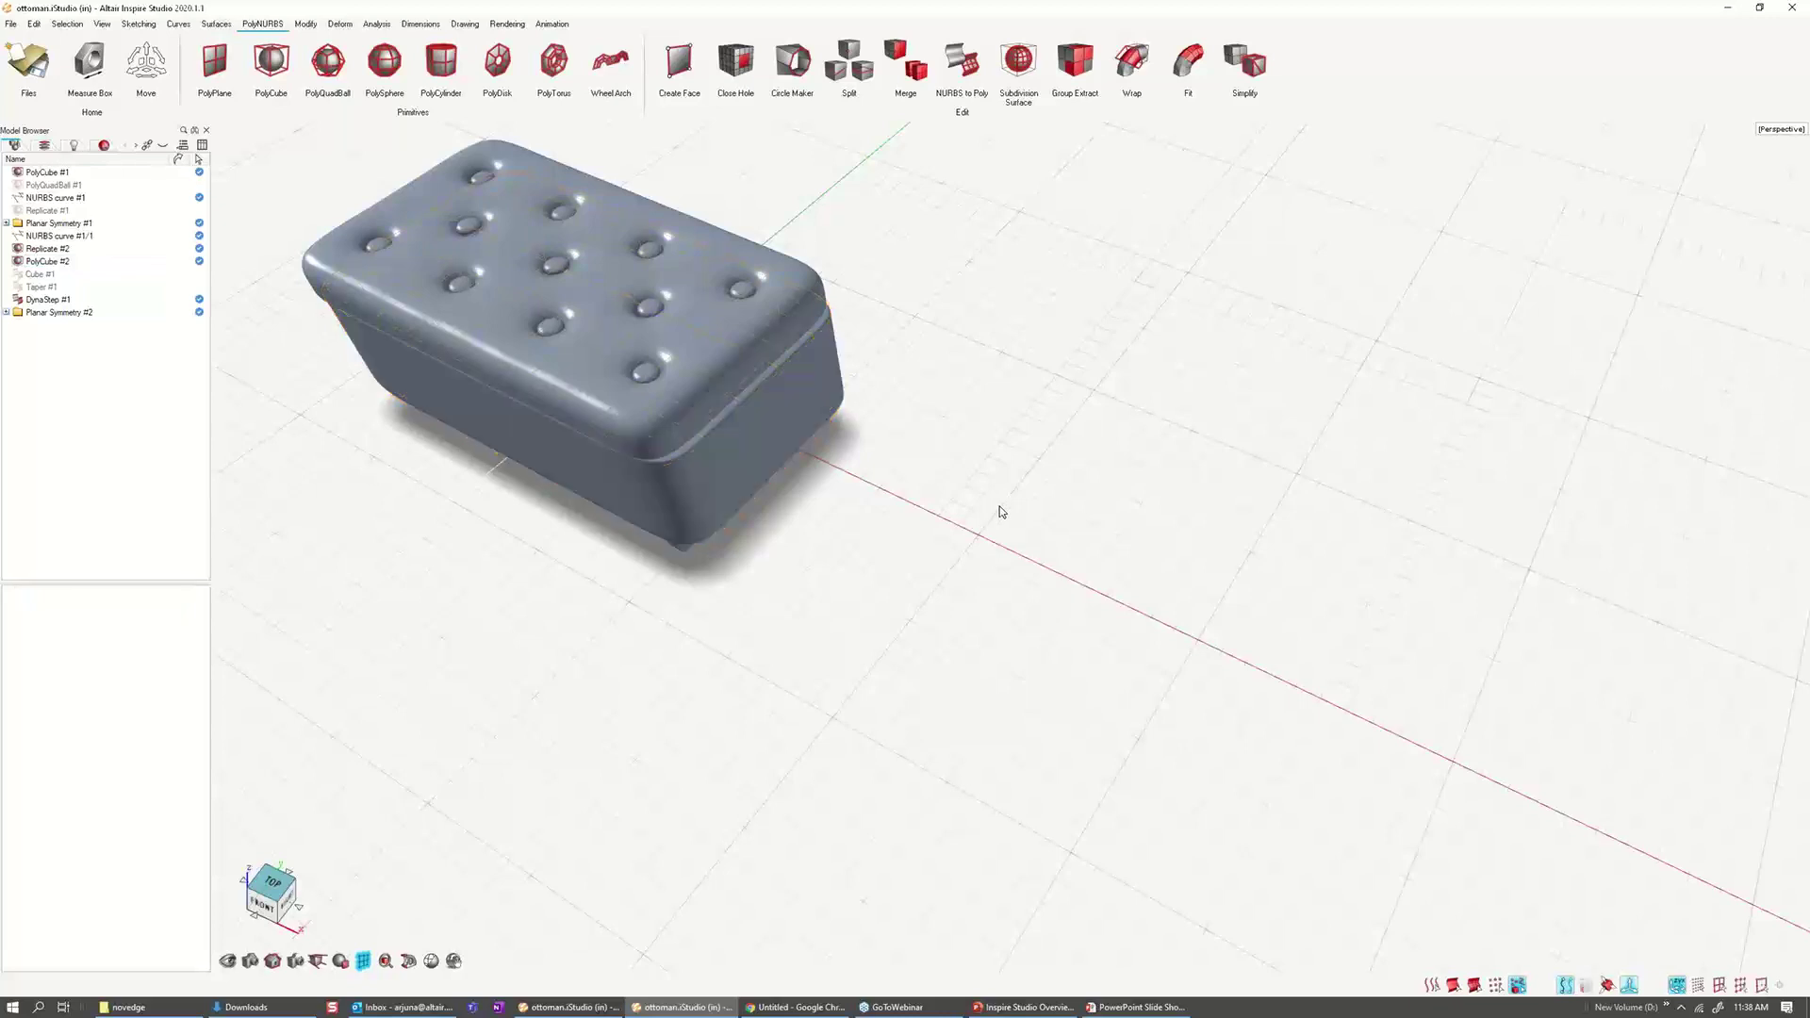
# Step: Draw a PolyCube beside the ottoman, with a base of about 23 by 11 in and a height of about 11 in
pyautogui.moveTo(1001, 511); pyautogui.dragTo(620, 727, button='right')
pyautogui.click(272, 889)
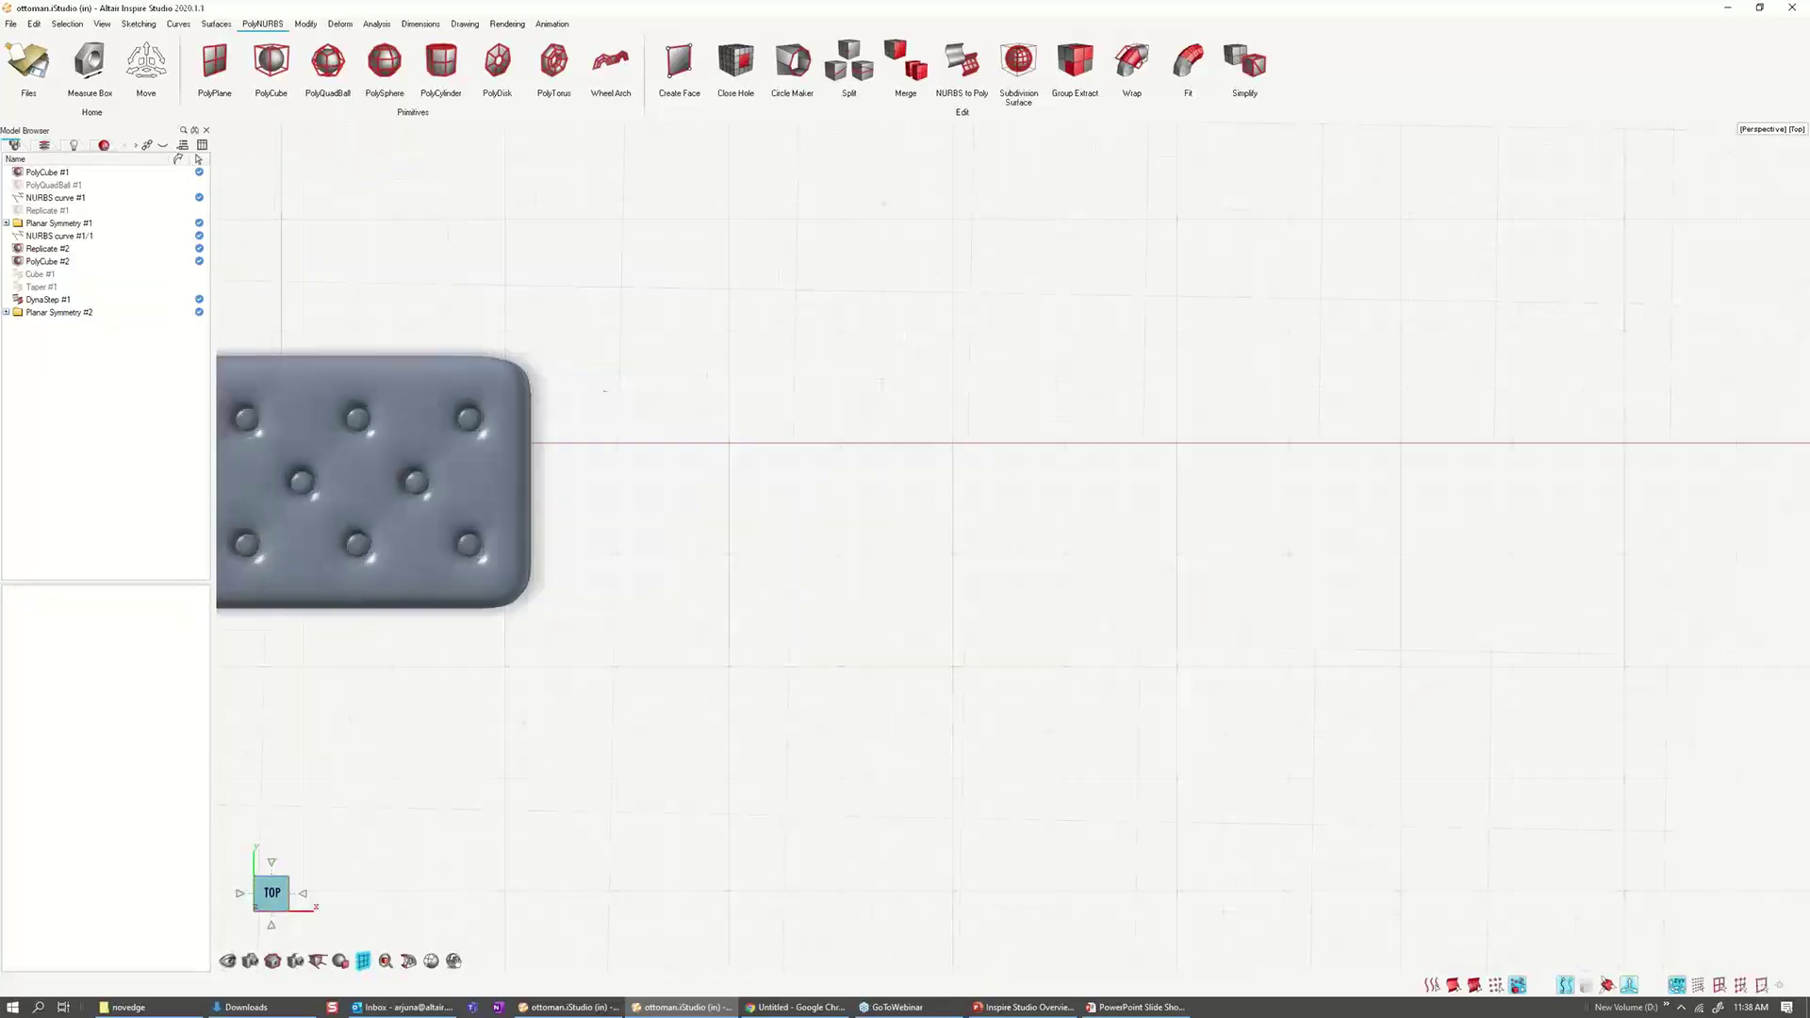
pyautogui.scroll(-2, 1008, 547)
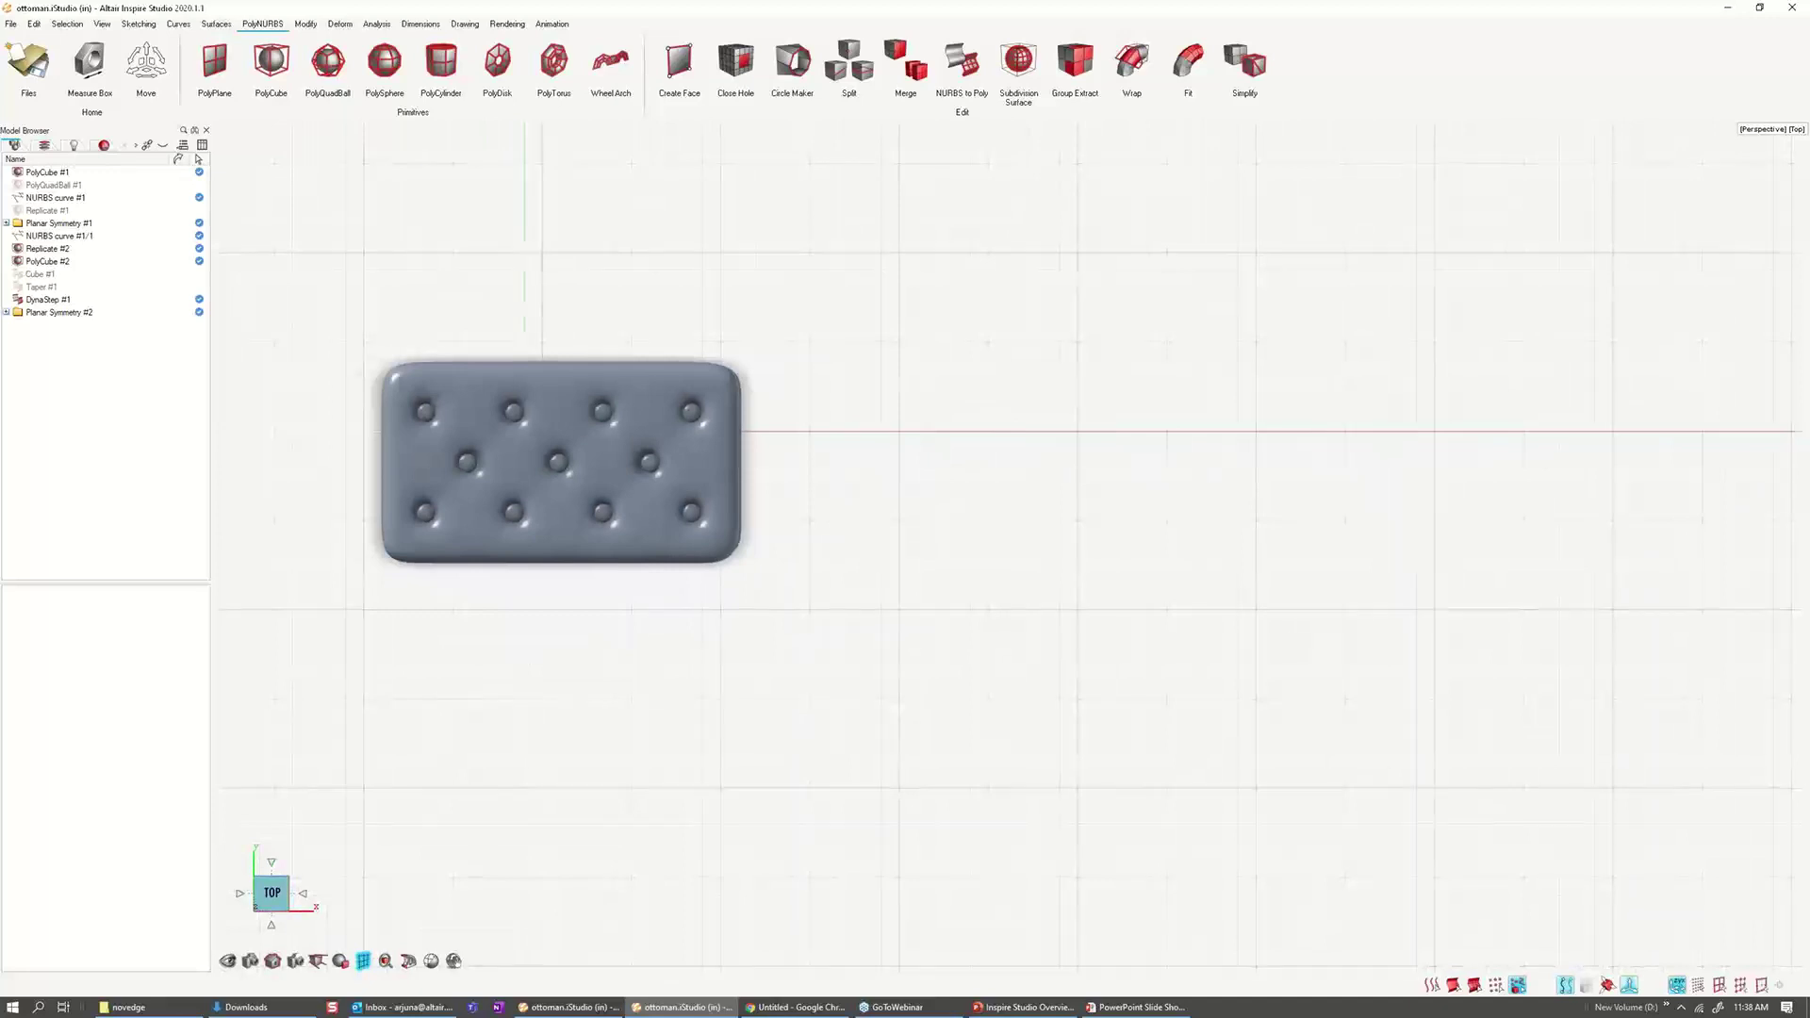
pyautogui.moveTo(632, 396); pyautogui.dragTo(604, 394, button='right')
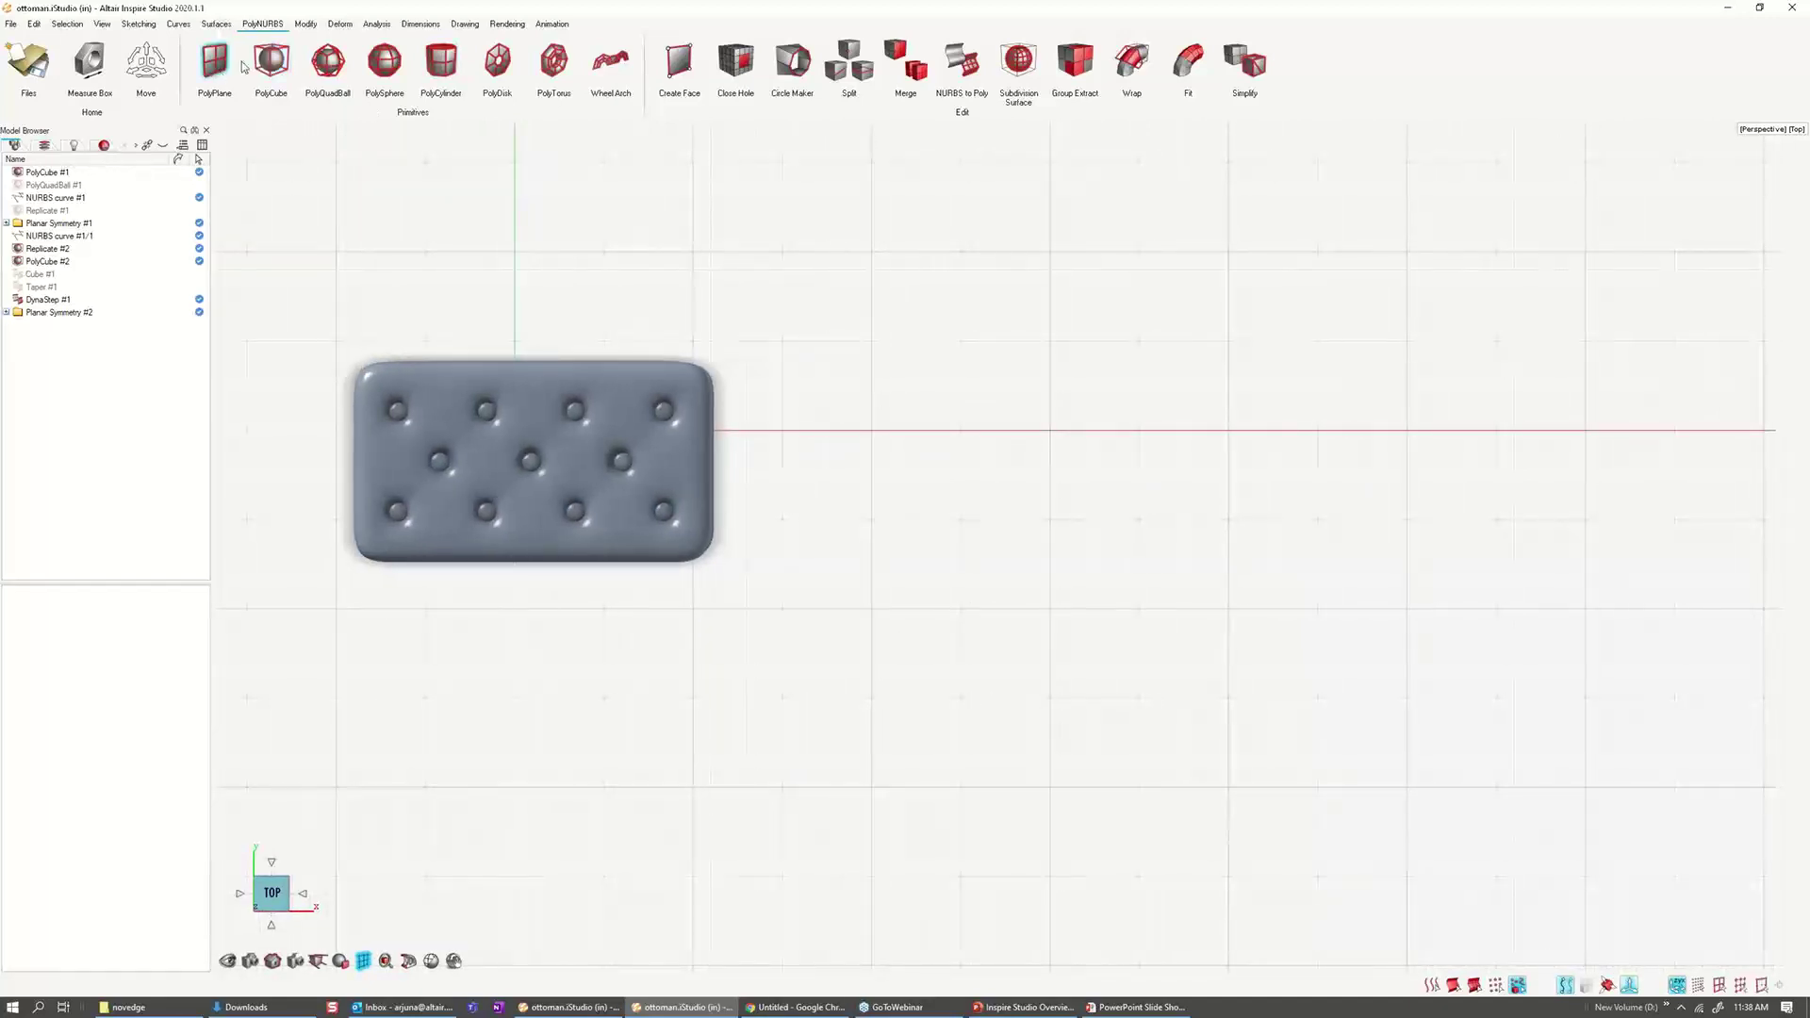
pyautogui.click(267, 62)
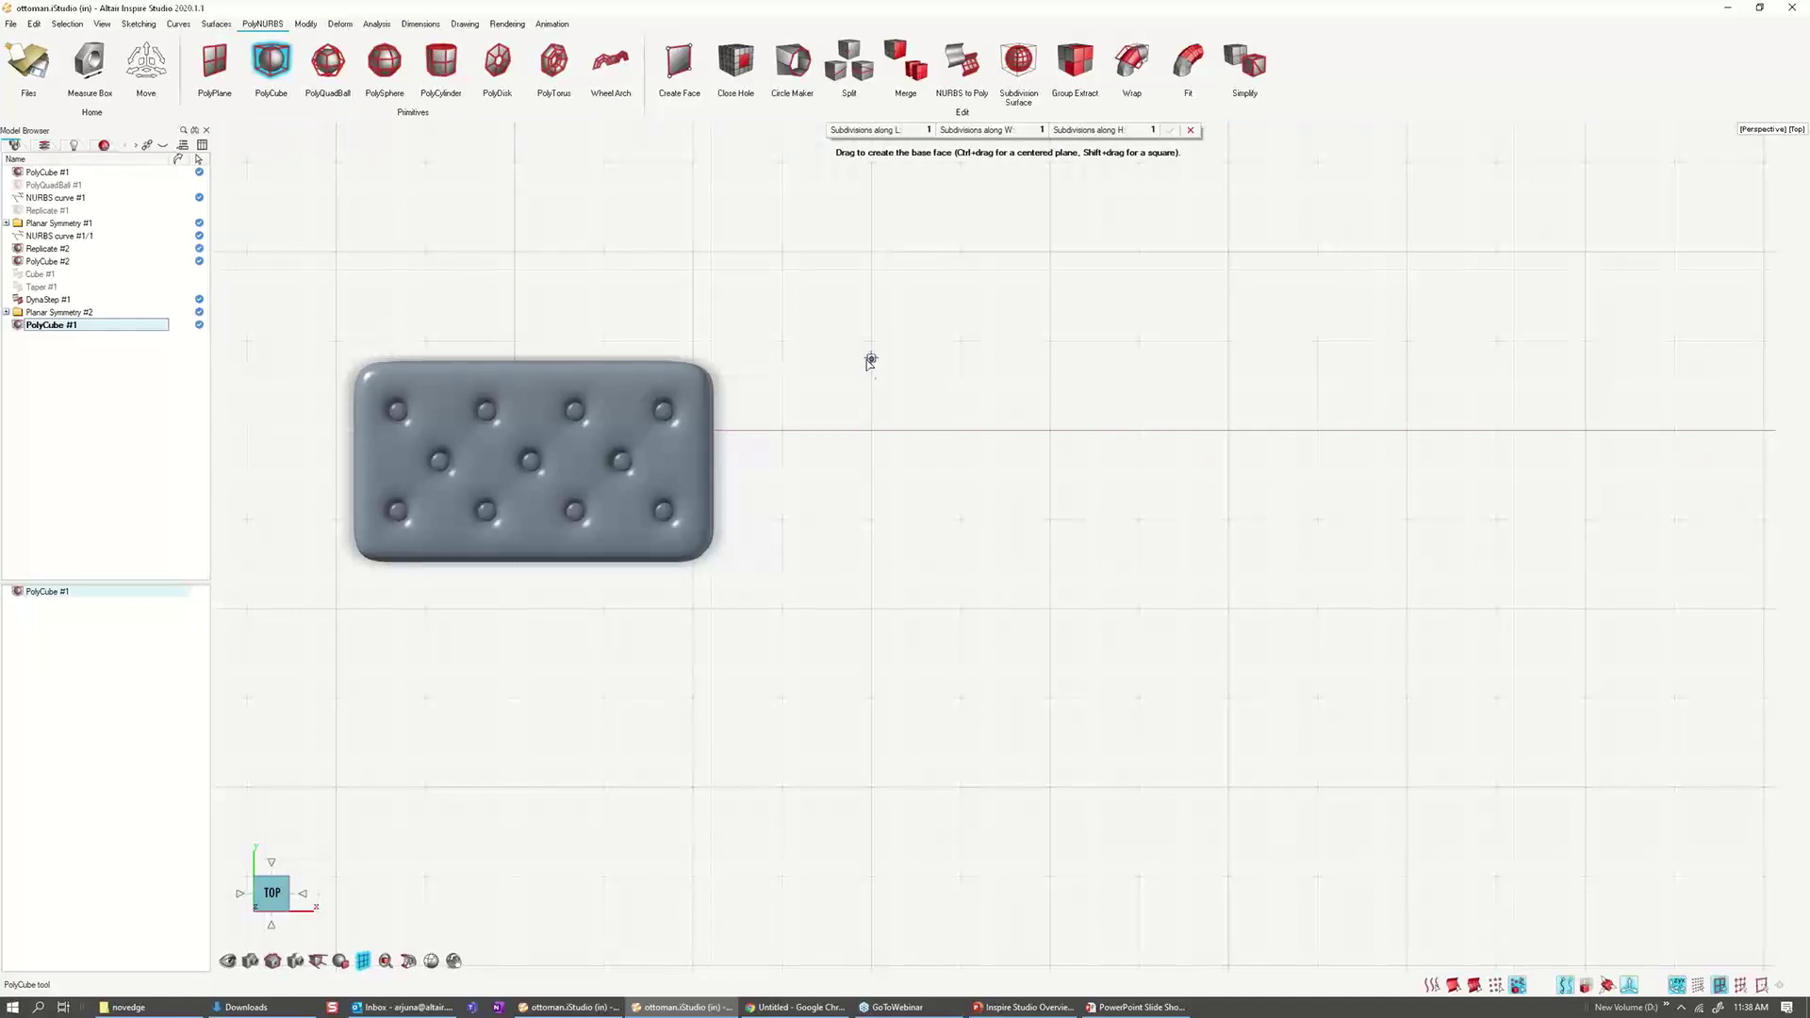
pyautogui.moveTo(870, 361); pyautogui.dragTo(1283, 556)
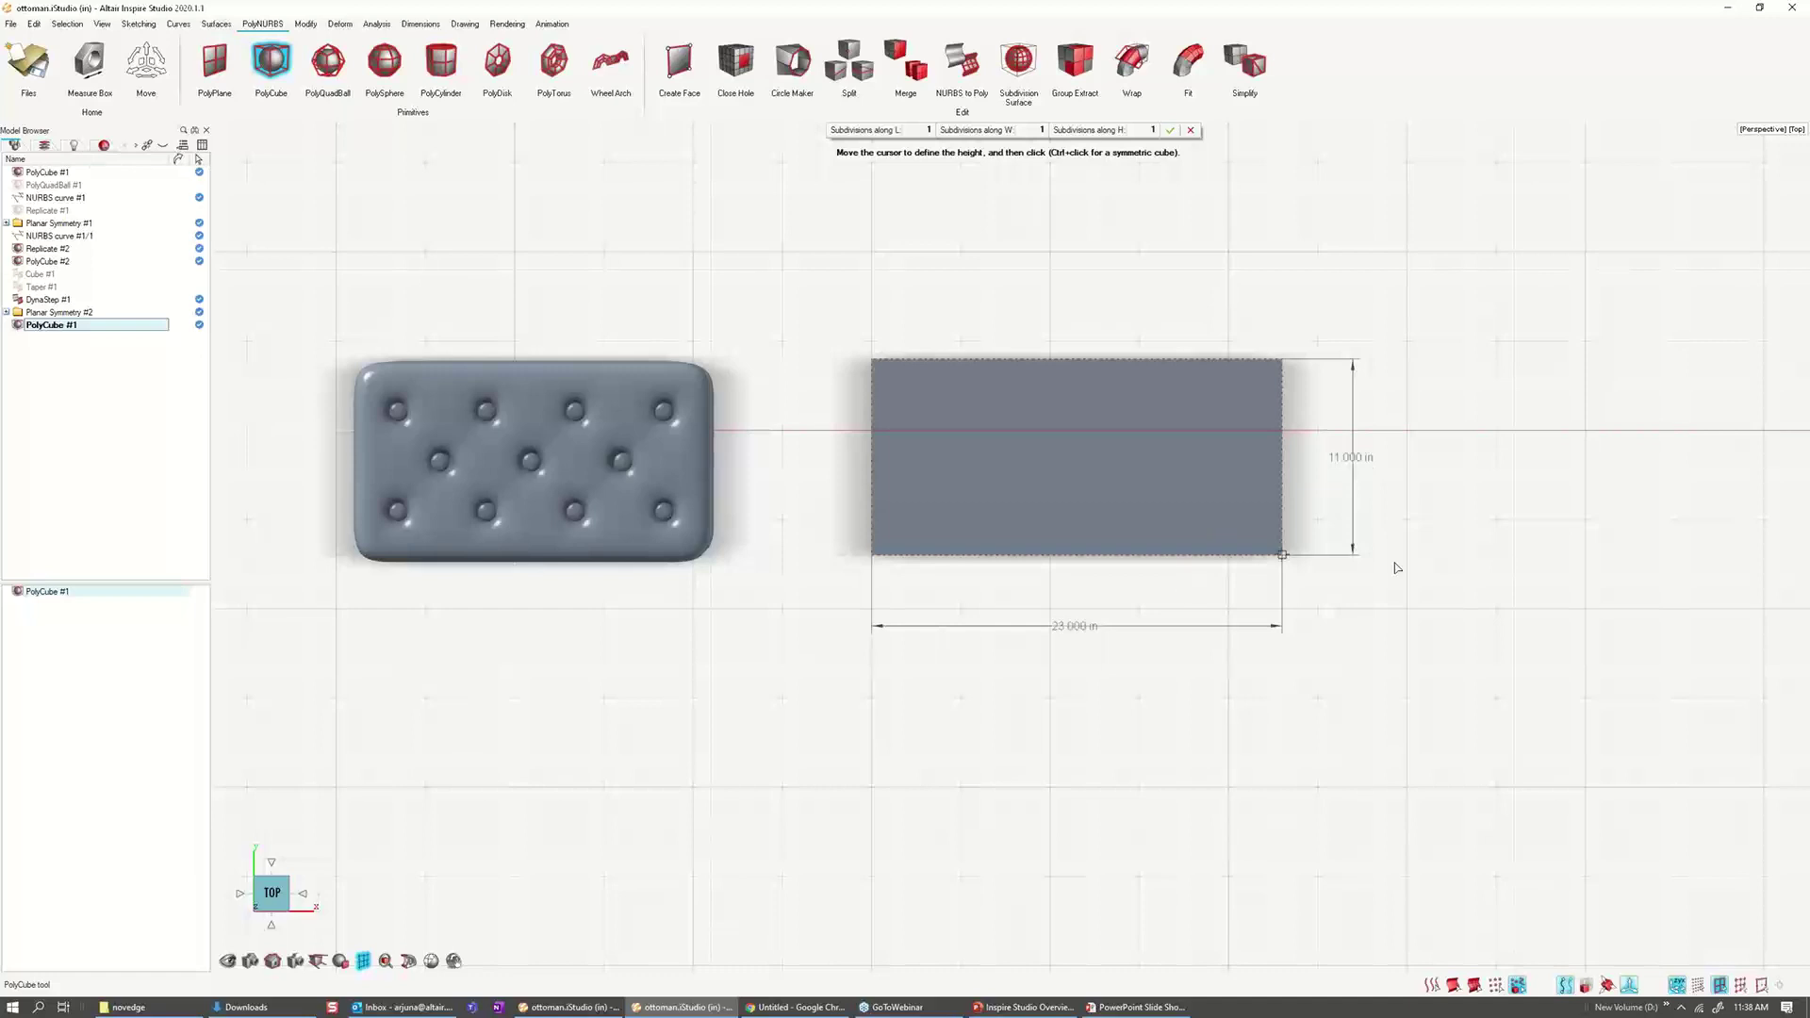
pyautogui.moveTo(1282, 555); pyautogui.dragTo(1018, 599, button='right')
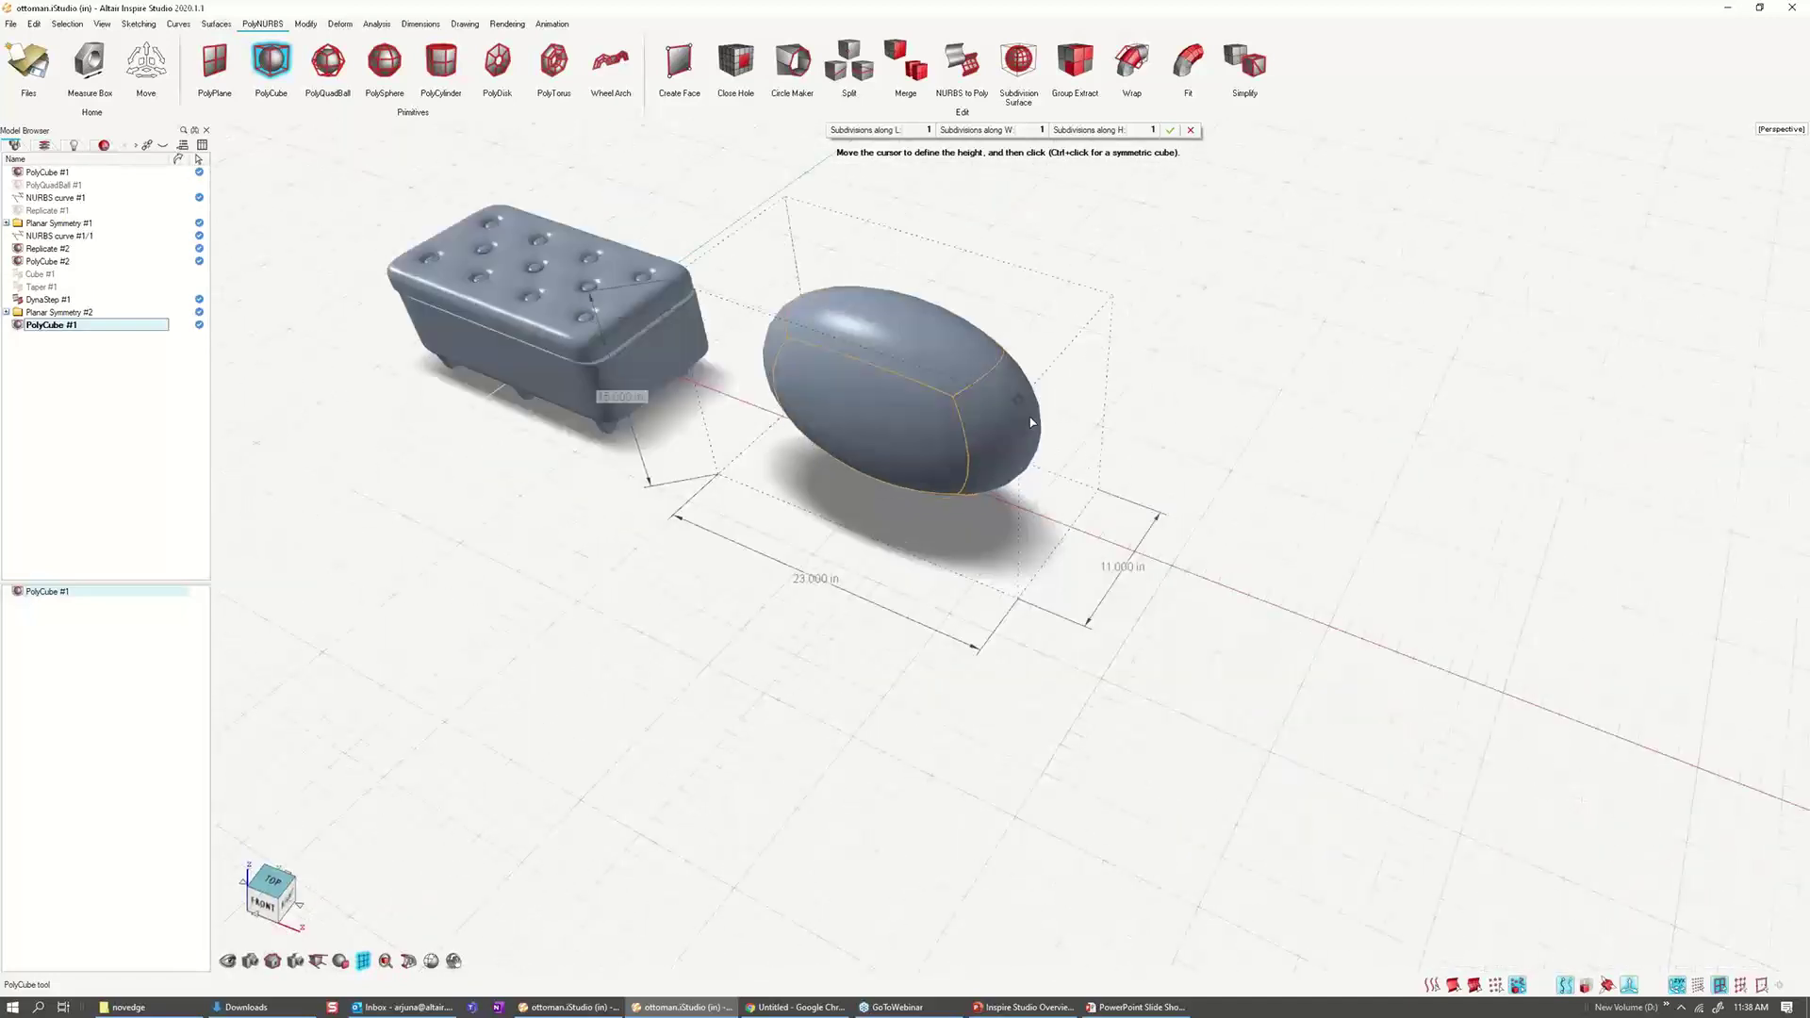
pyautogui.click(996, 472)
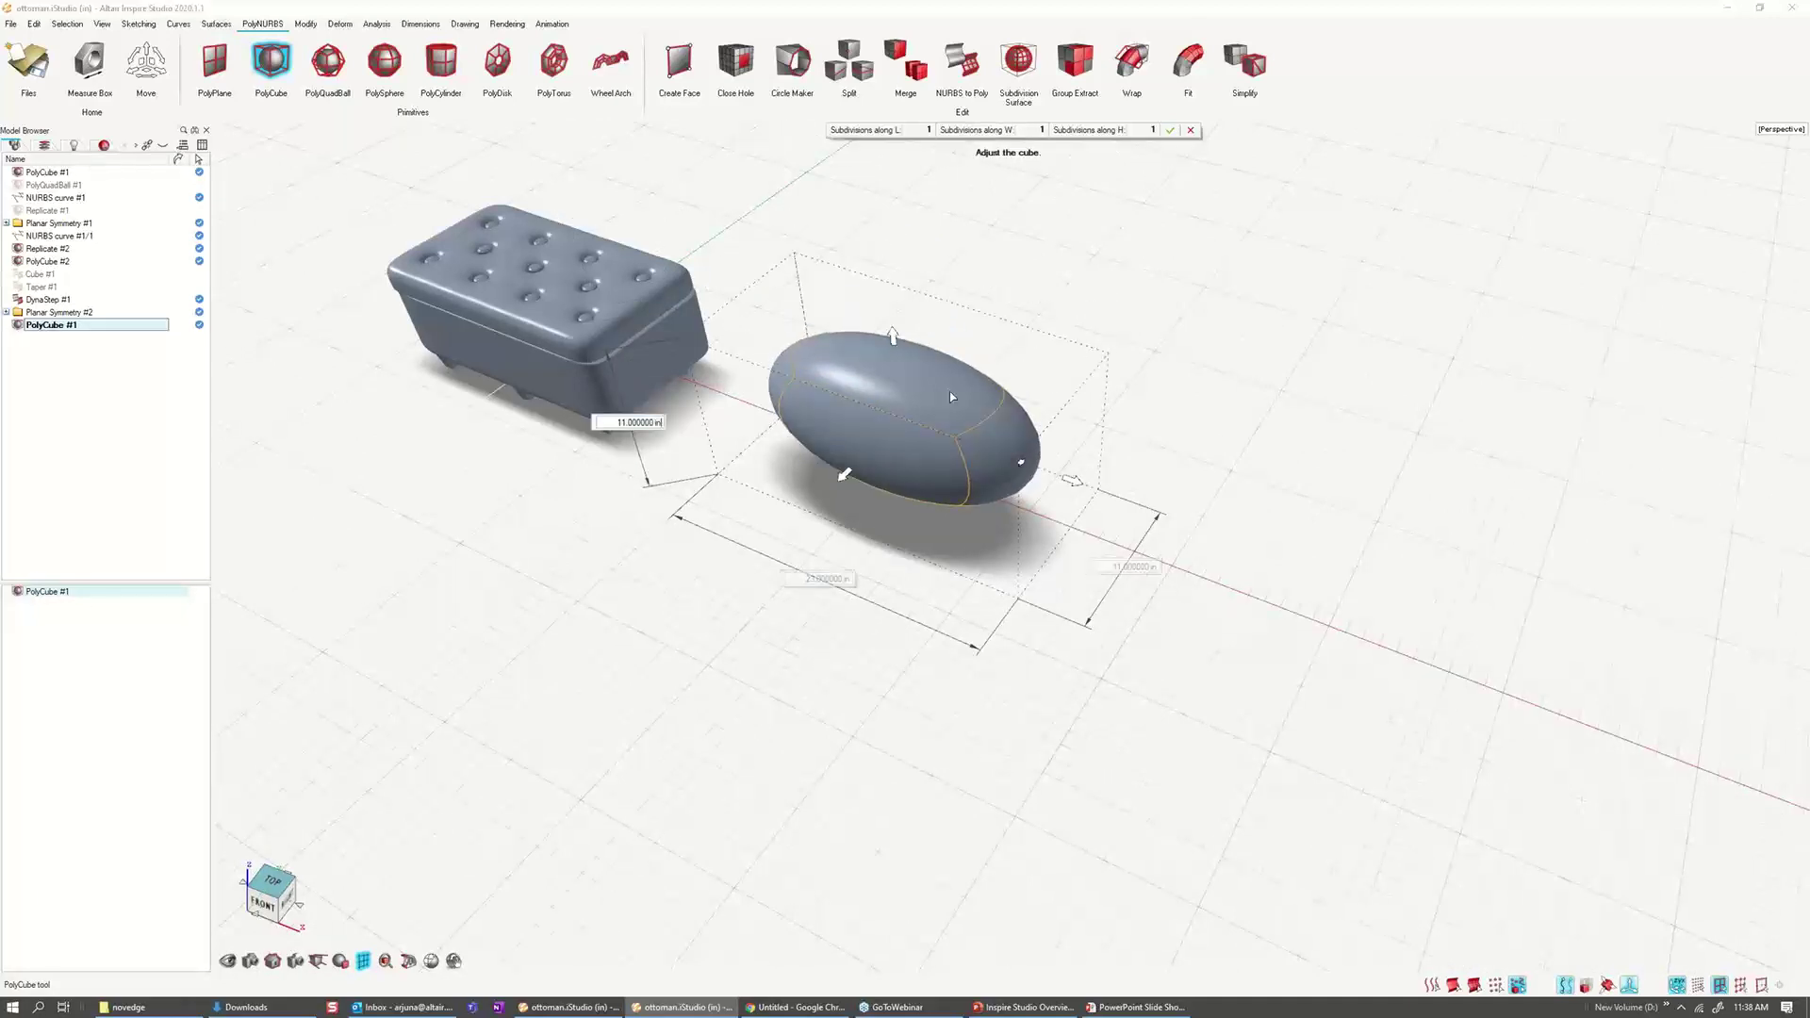
# Step: Set the new cube's subdivisions to 7 along L, 5 along W and 4 along H, and finish creating it
pyautogui.moveTo(949, 392); pyautogui.dragTo(812, 560, button='middle')
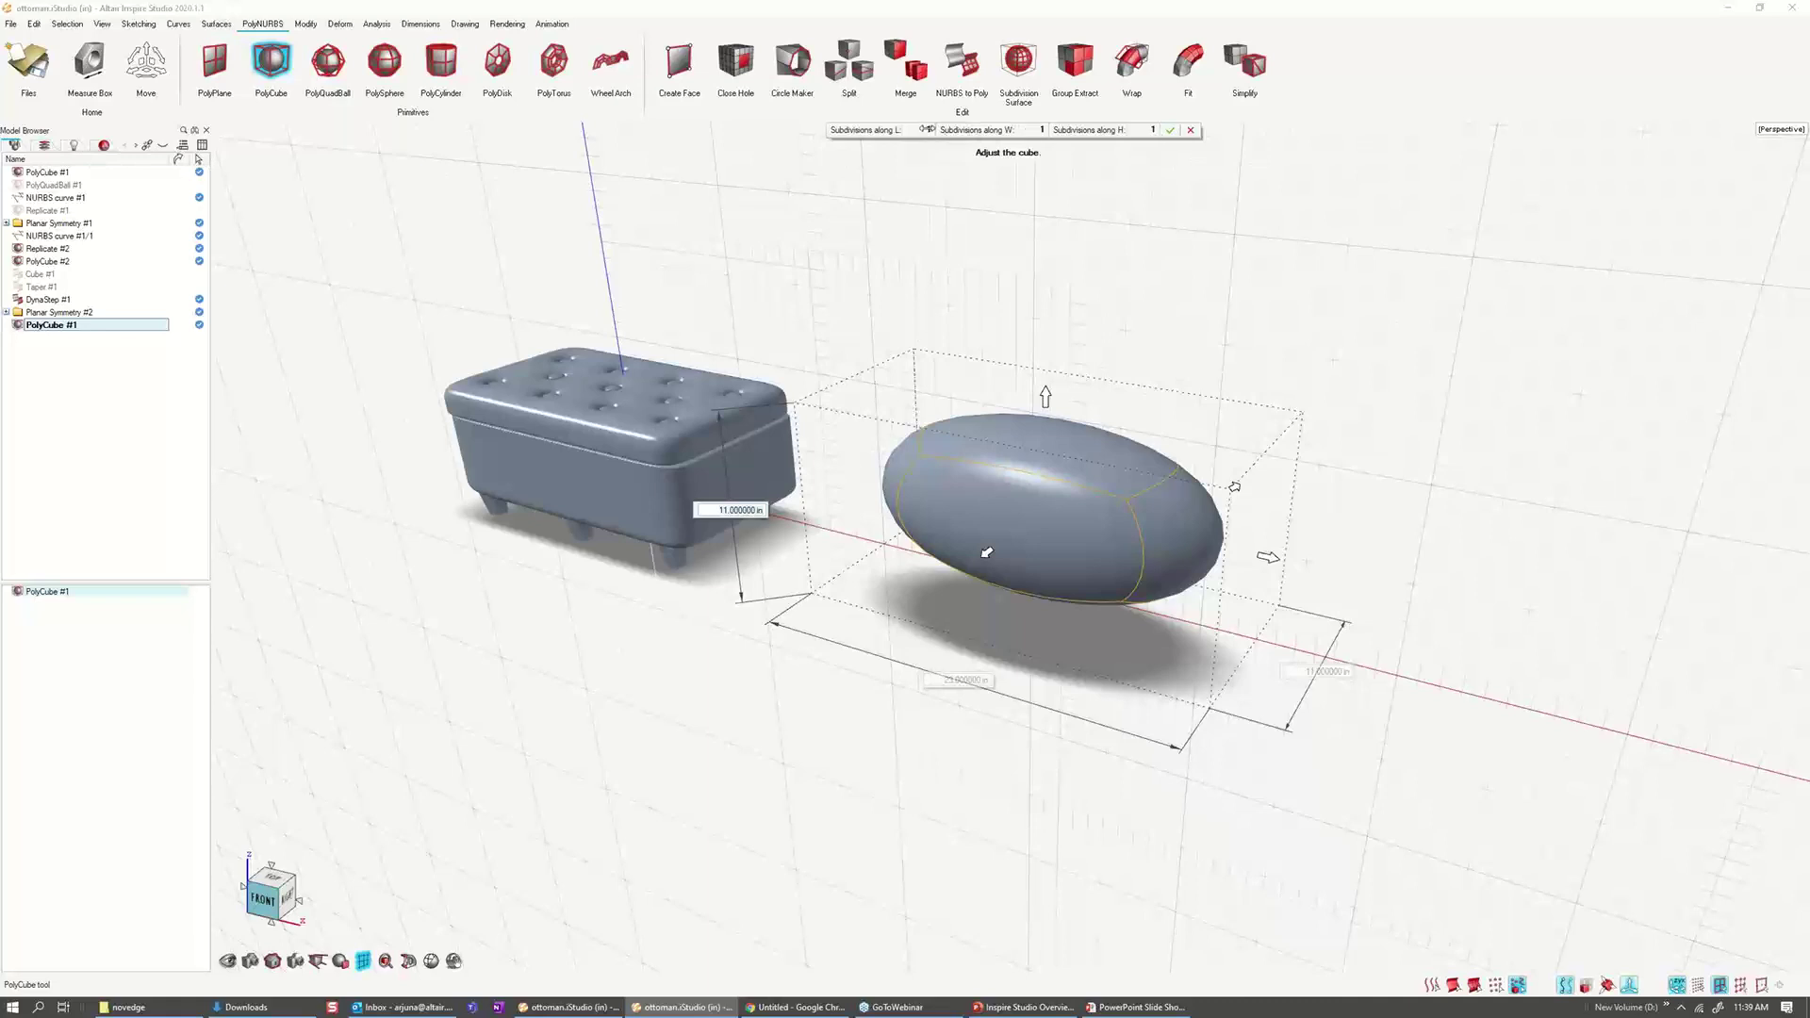
pyautogui.moveTo(925, 129); pyautogui.dragTo(981, 130)
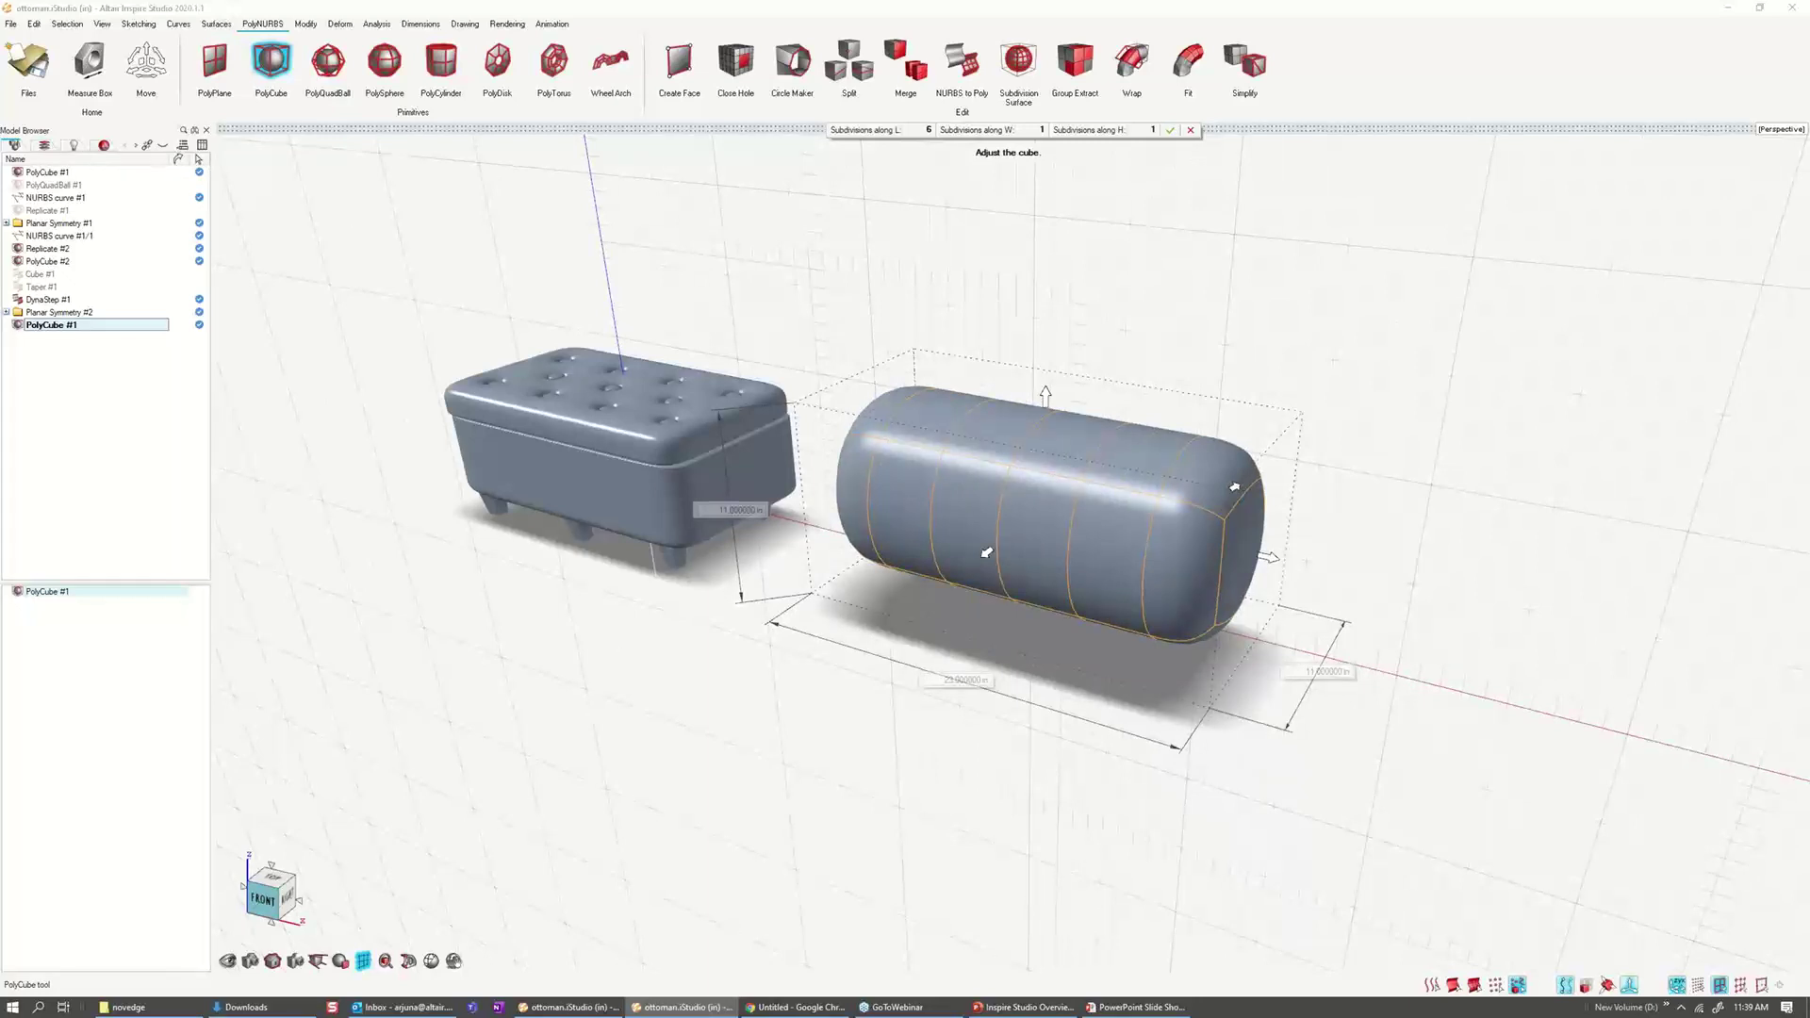
pyautogui.moveTo(980, 129); pyautogui.dragTo(990, 129)
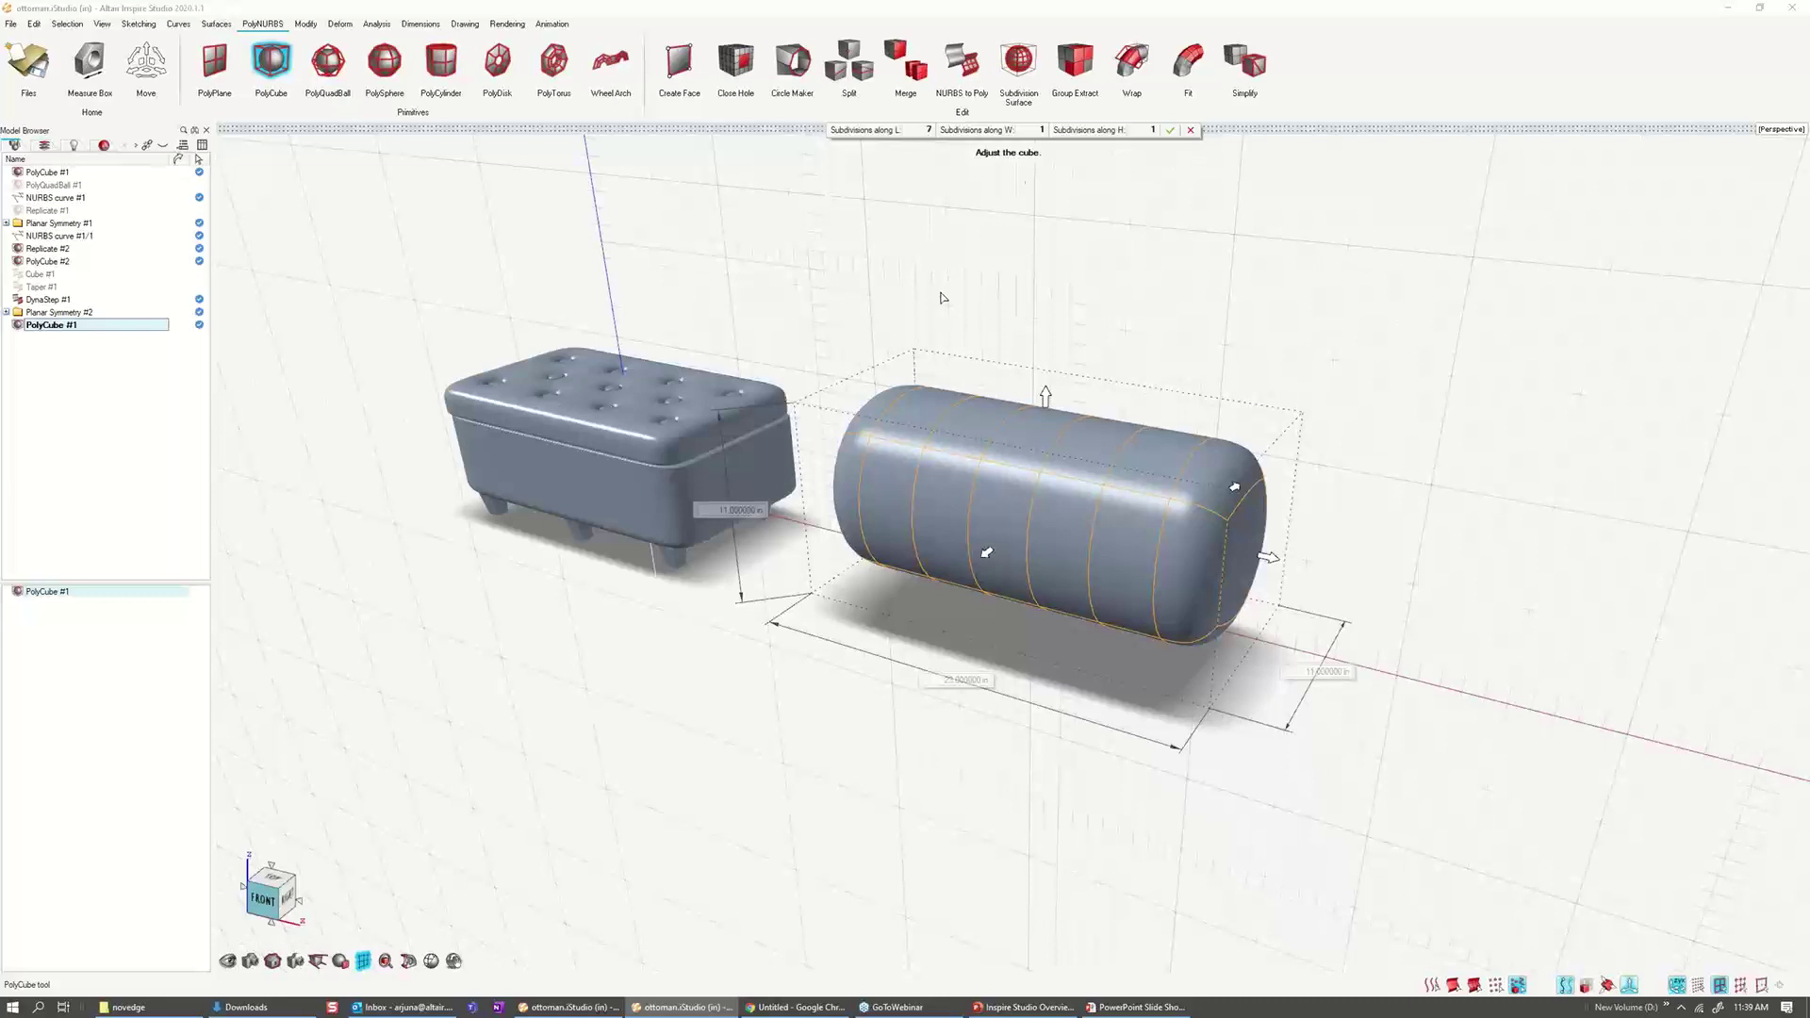
pyautogui.moveTo(1042, 132); pyautogui.dragTo(1163, 131)
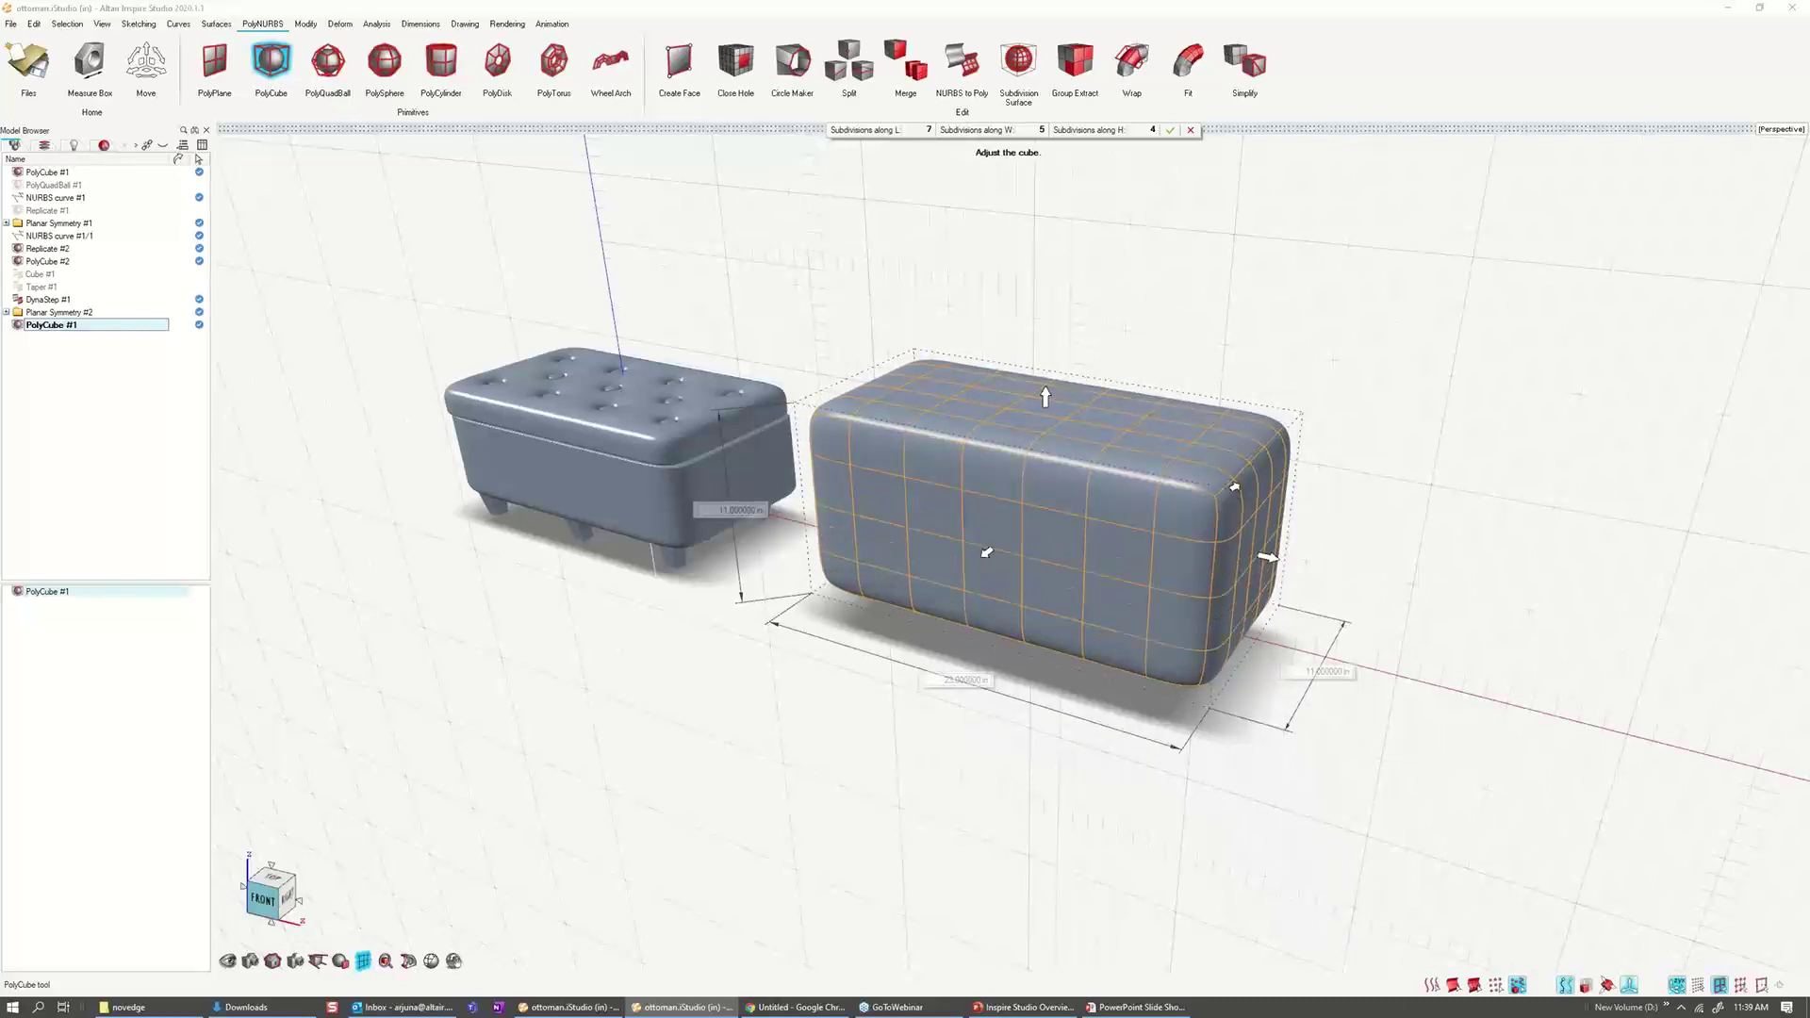
pyautogui.moveTo(988, 552); pyautogui.dragTo(1009, 415, button='middle')
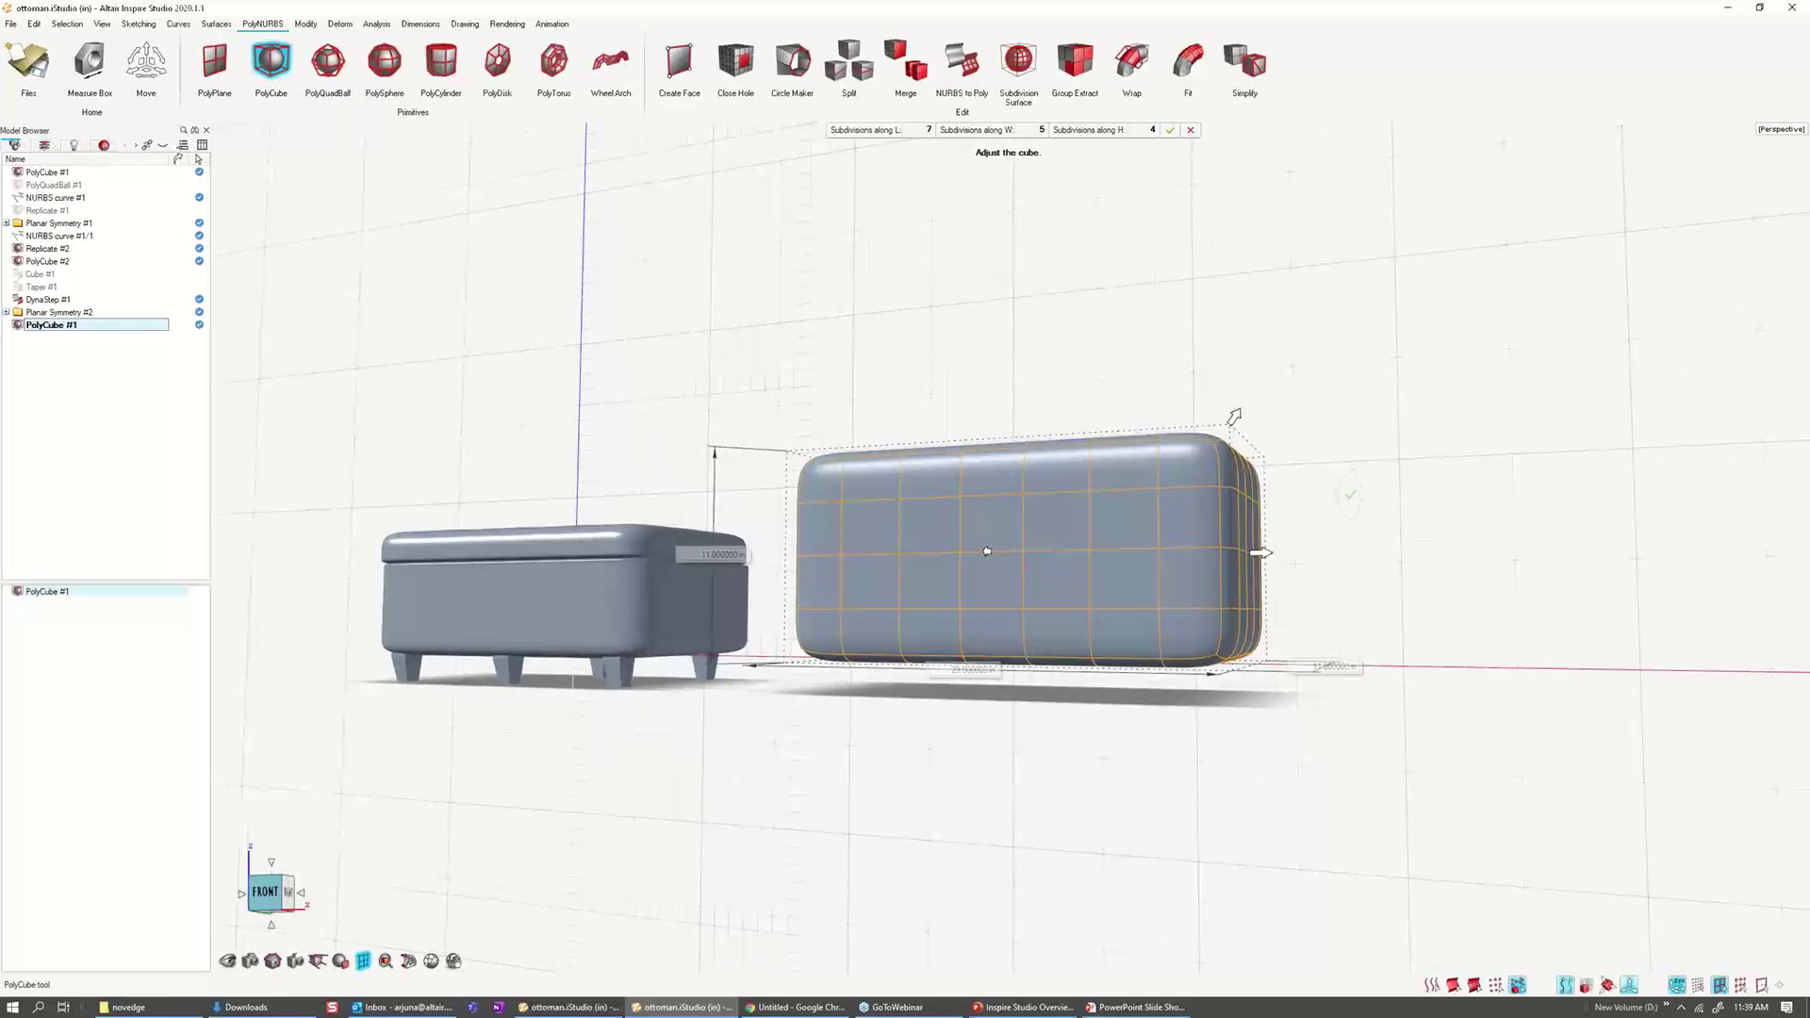
pyautogui.press('space')
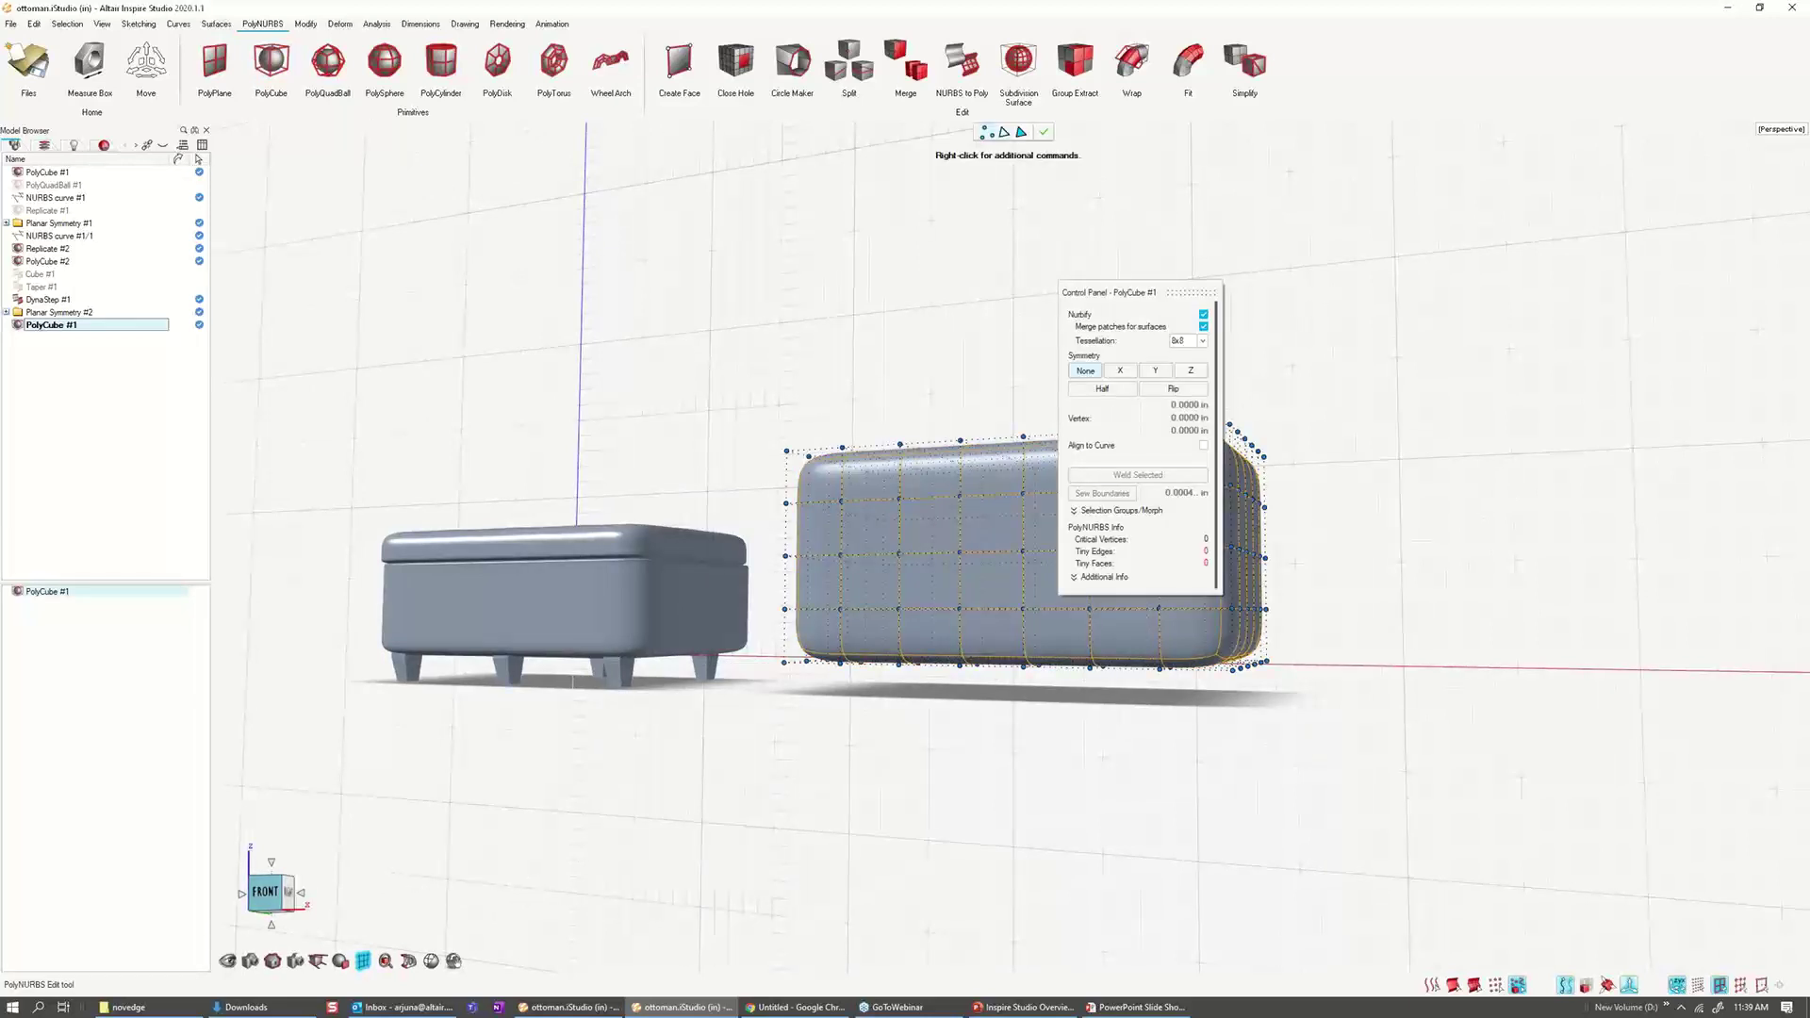
pyautogui.moveTo(905, 566); pyautogui.dragTo(1023, 564, button='middle')
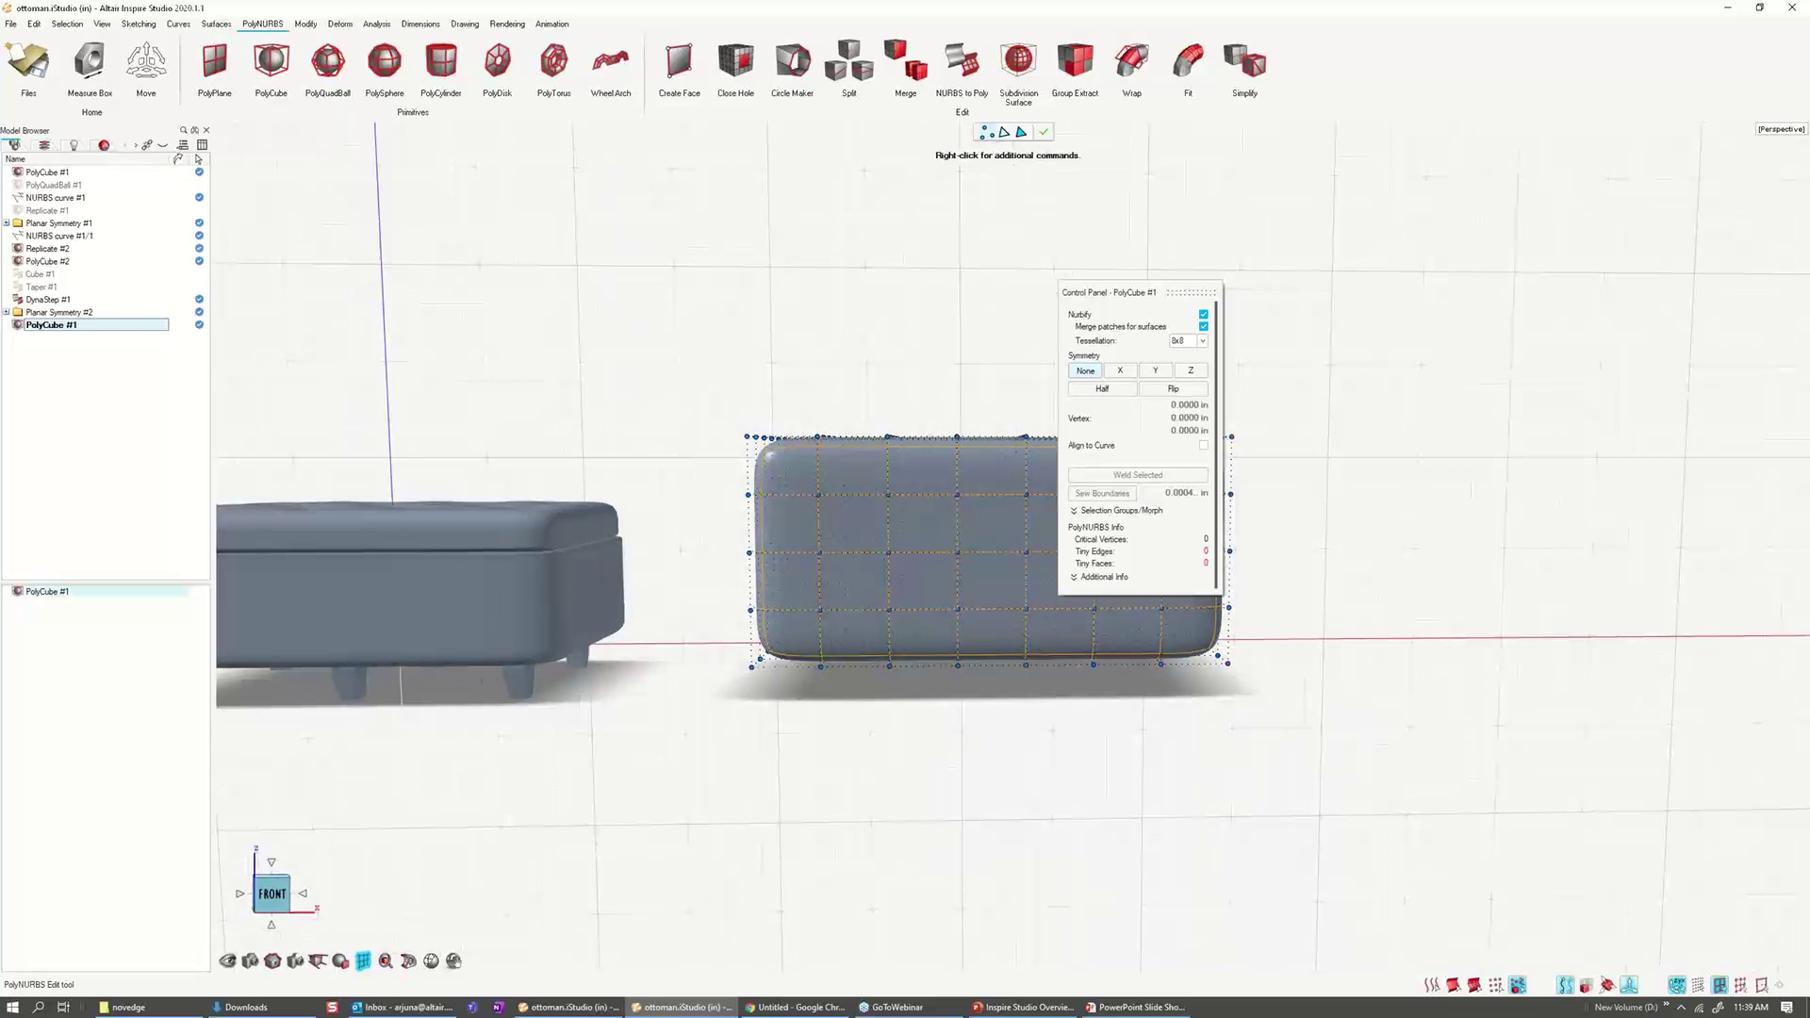
pyautogui.press('space')
# Step: Open the cube for editing in the front view and select all its control vertices above the bottom row
pyautogui.scroll(-2, 811, 753)
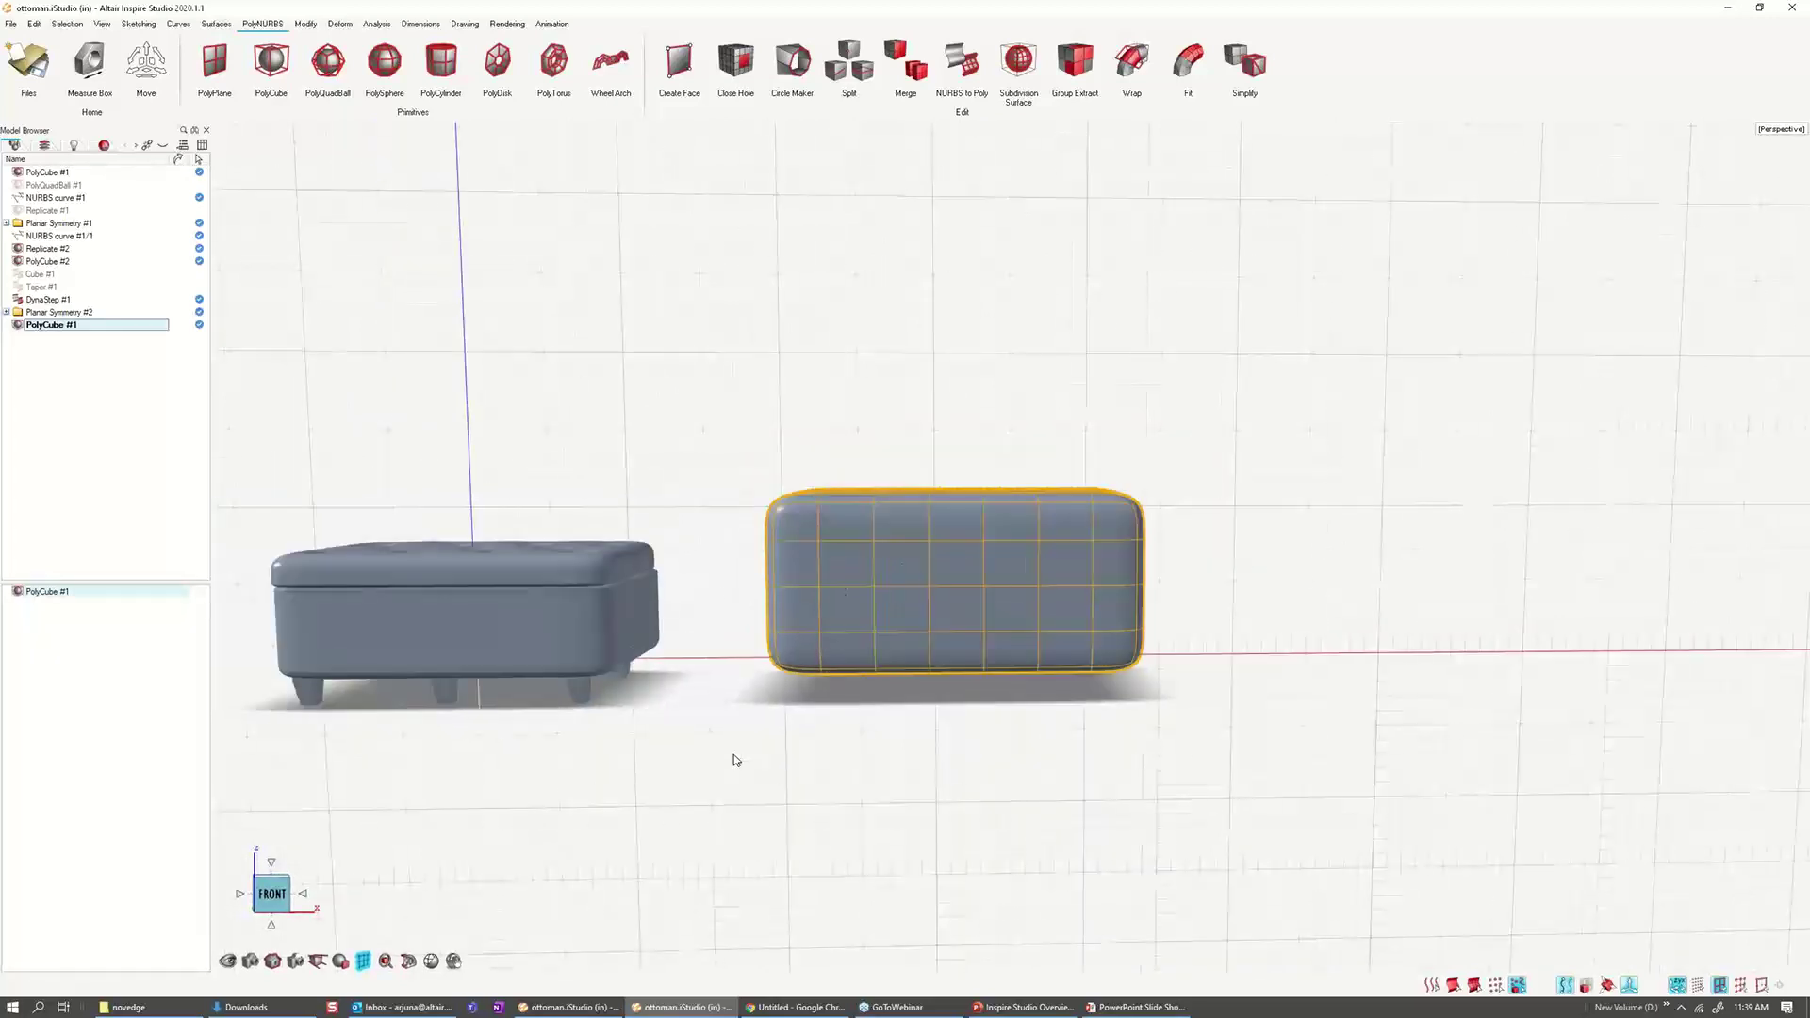
pyautogui.click(273, 894)
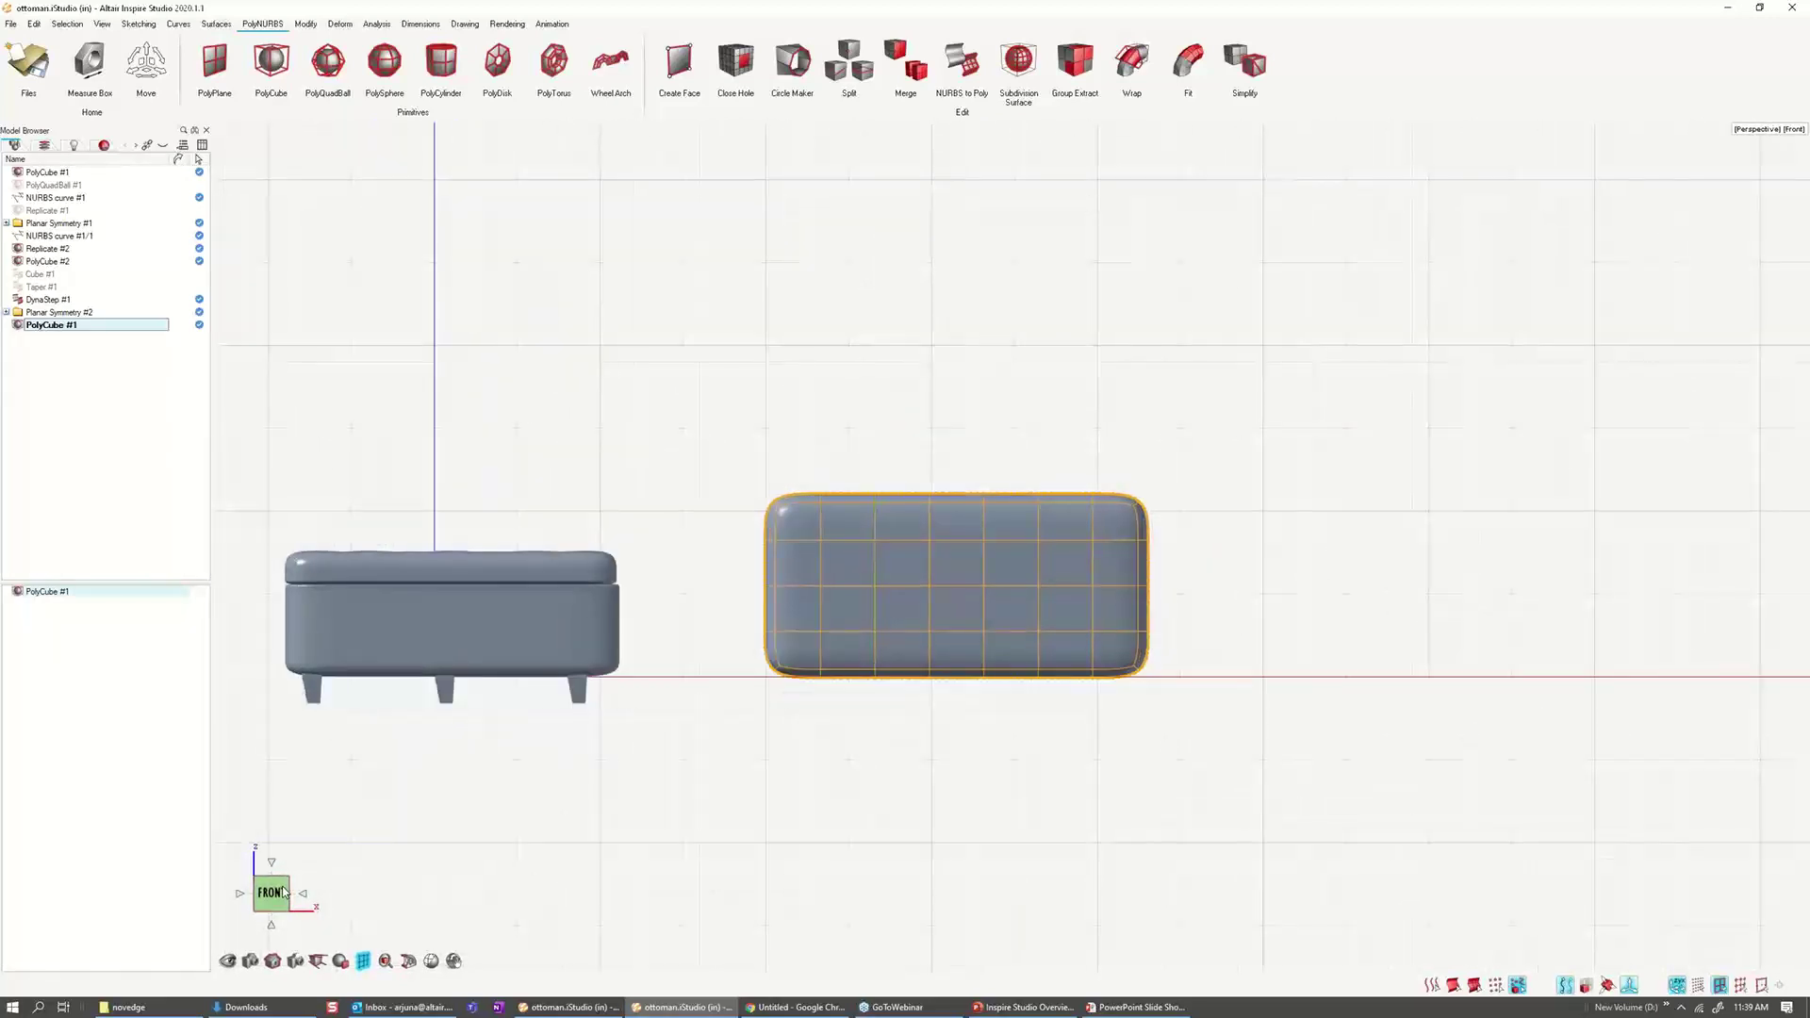
pyautogui.scroll(1, 700, 648)
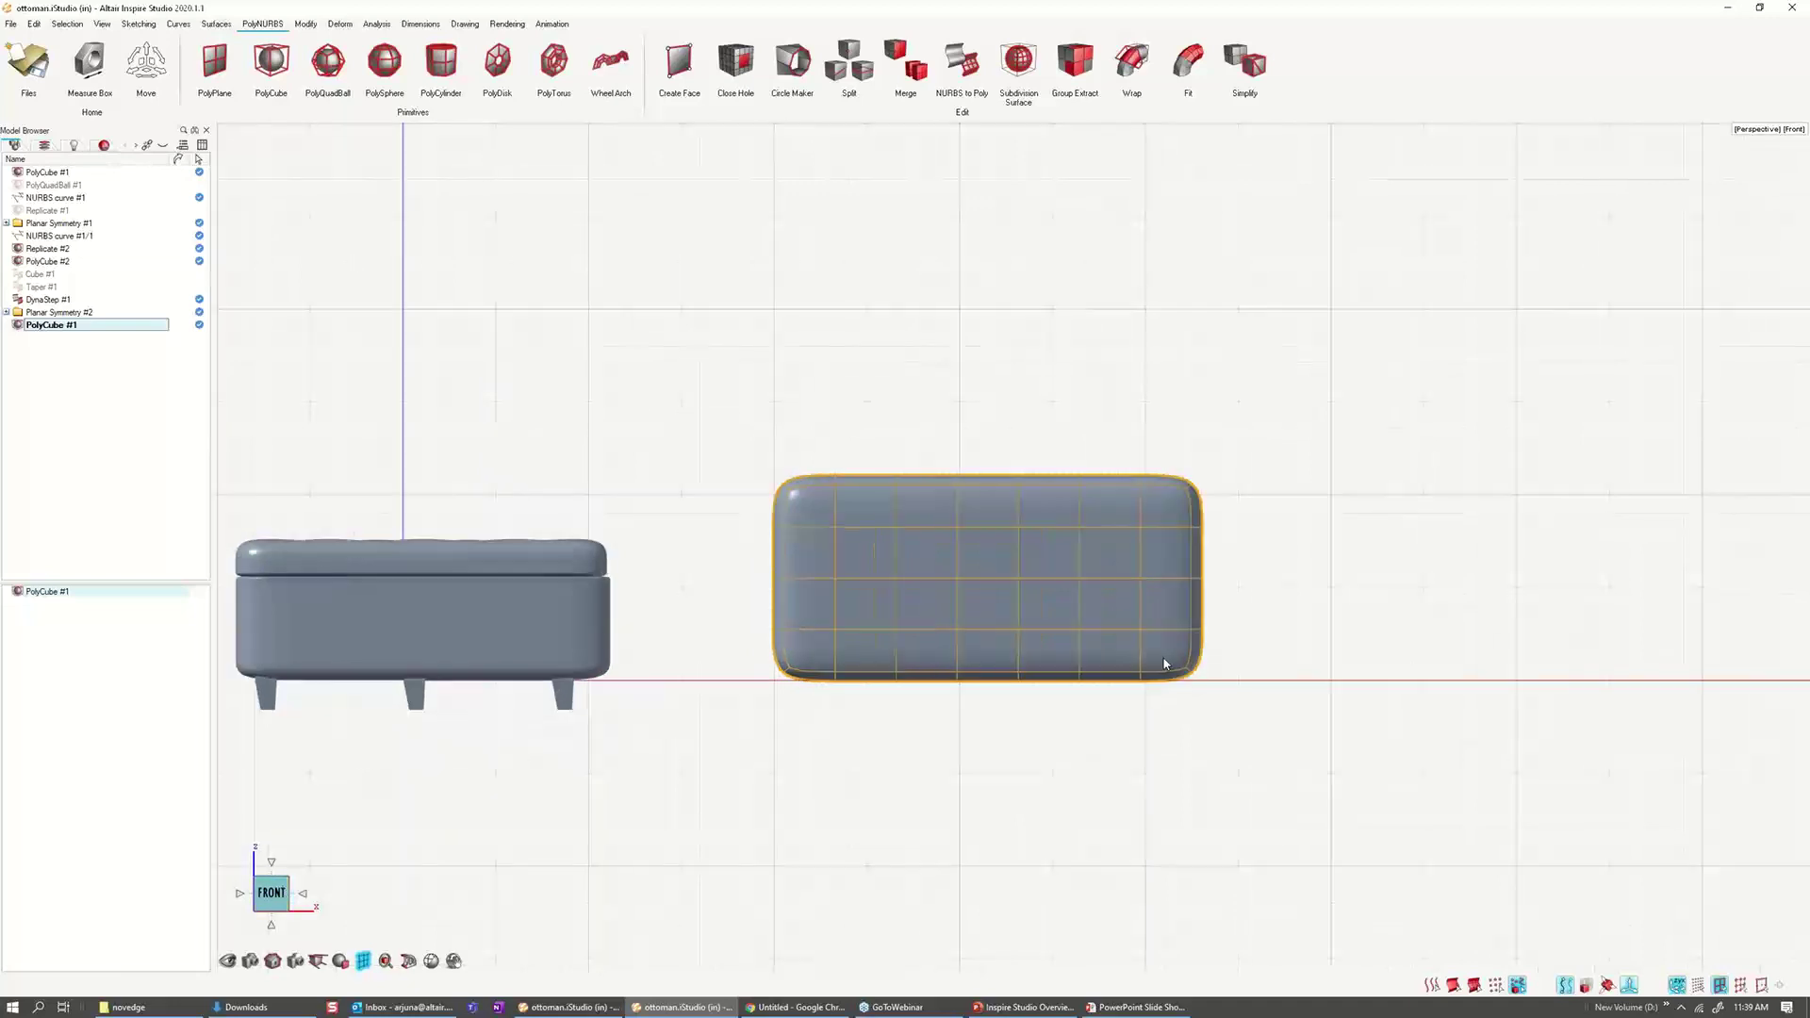
pyautogui.click(700, 573)
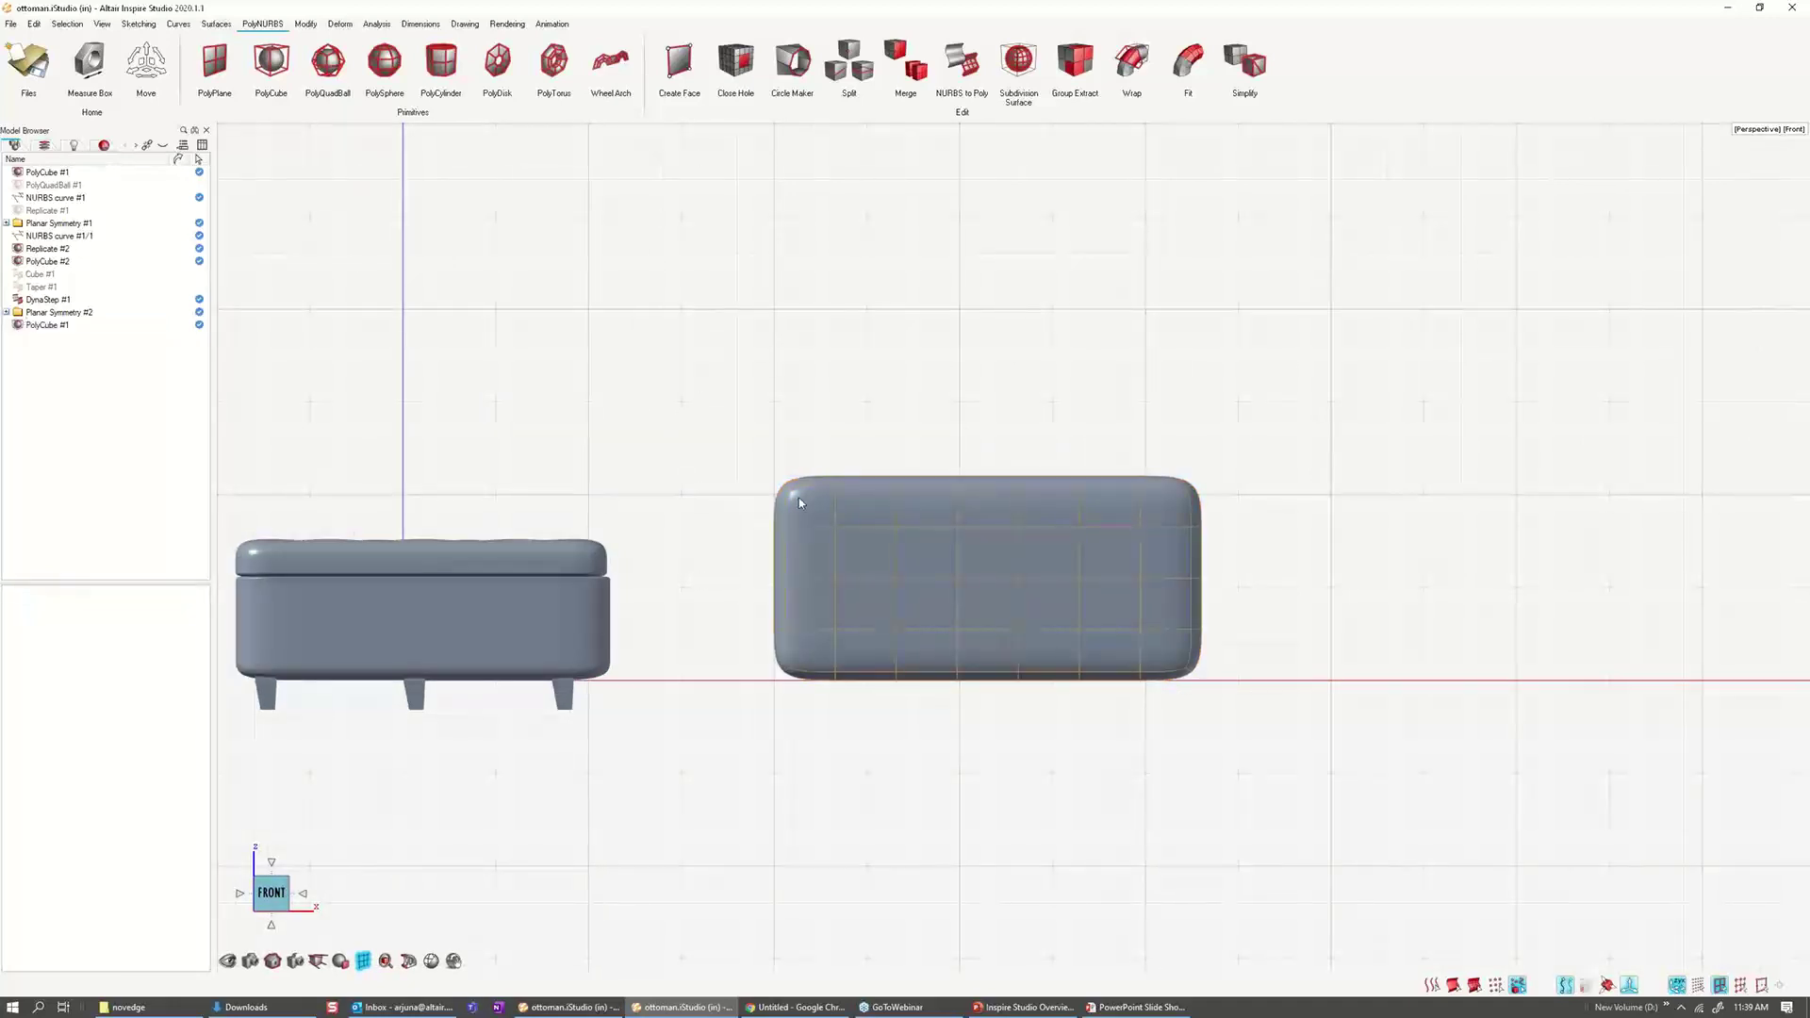
pyautogui.doubleClick(799, 501)
pyautogui.scroll(2, 905, 611)
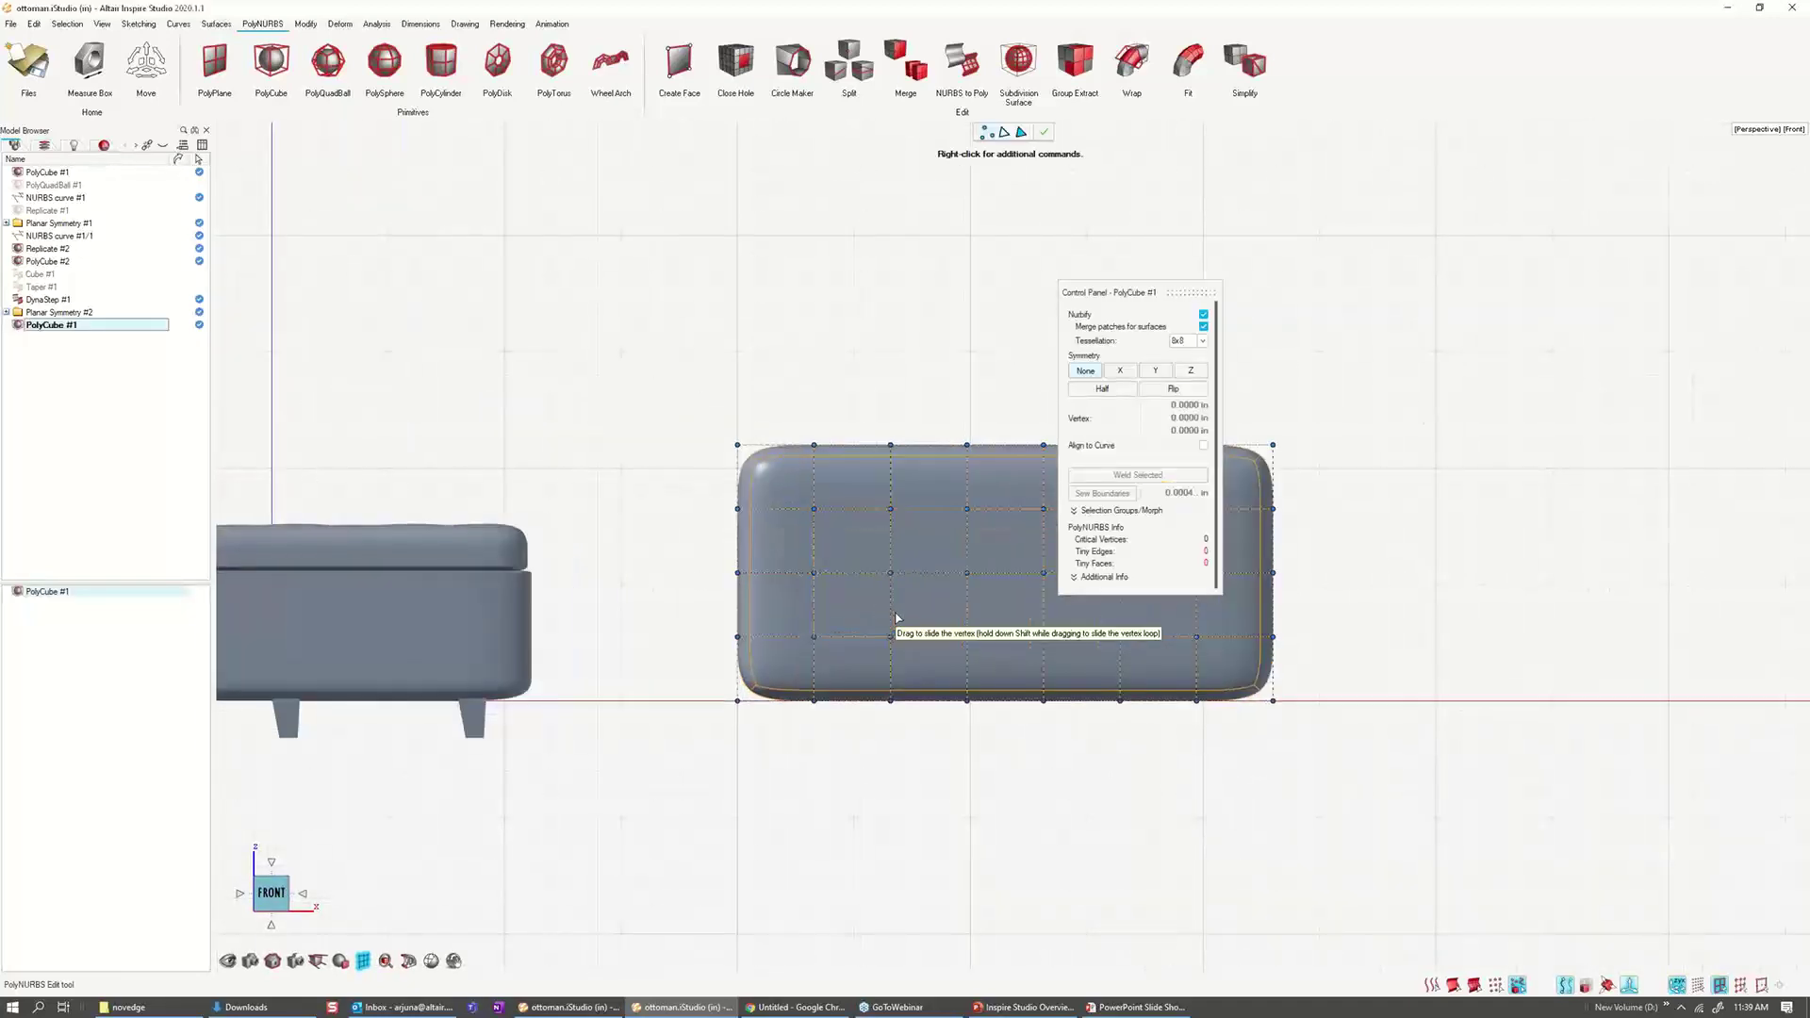
pyautogui.moveTo(897, 615); pyautogui.dragTo(756, 621, button='right')
pyautogui.scroll(-1, 873, 541)
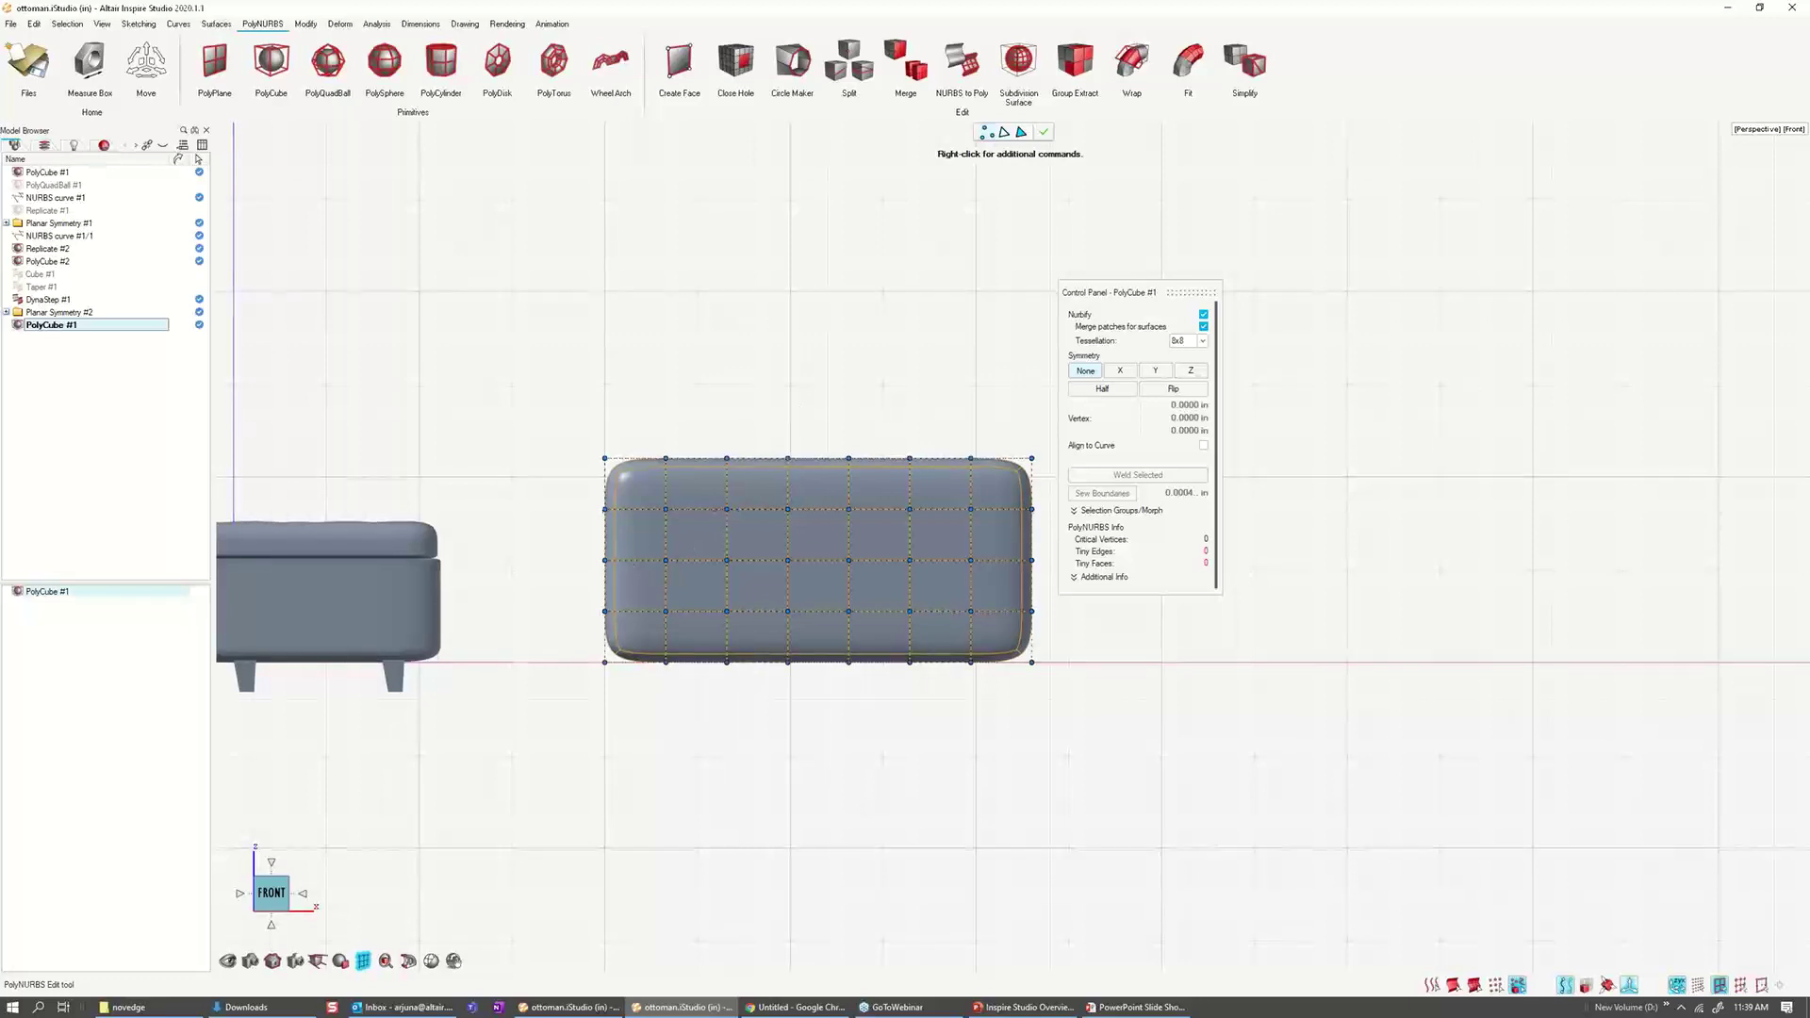
pyautogui.moveTo(632, 564); pyautogui.dragTo(530, 507, button='right')
pyautogui.moveTo(419, 305); pyautogui.dragTo(416, 306, button='right')
pyautogui.moveTo(414, 307); pyautogui.dragTo(996, 572)
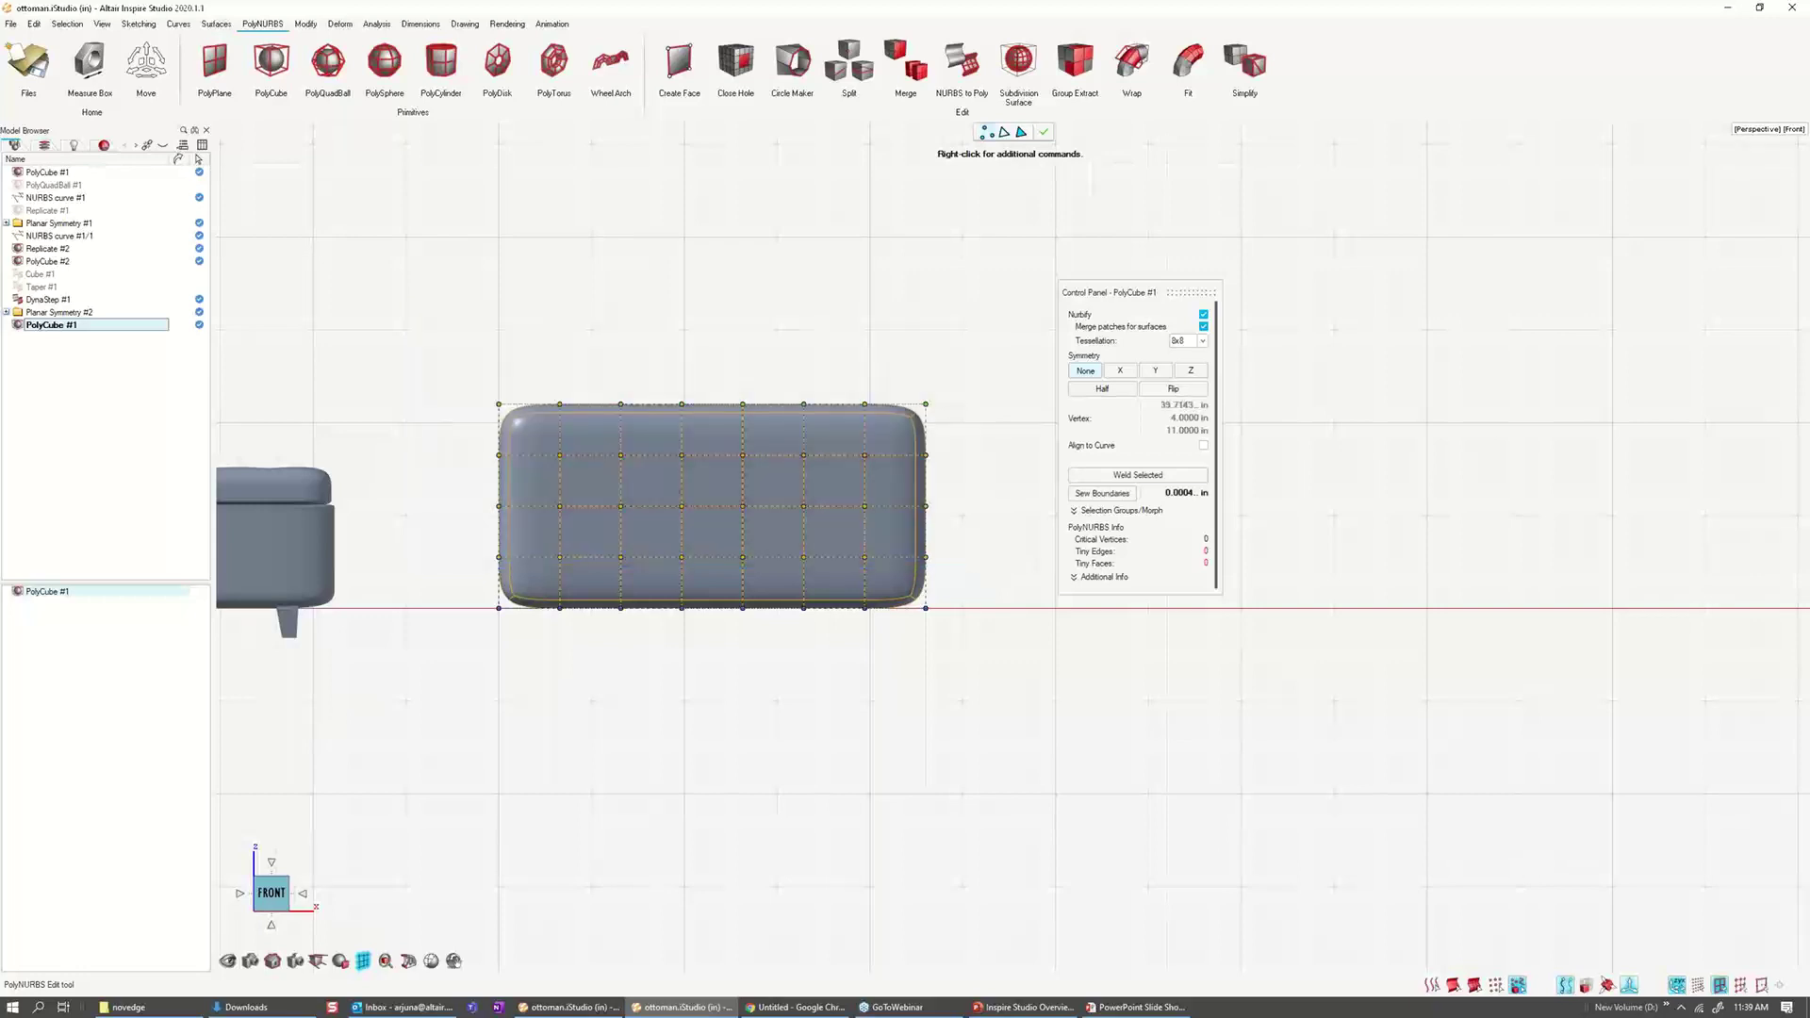
# Step: Start the Move tool on the selected vertices and reposition only its manipulator to the cube's lower-left corner in the front view
pyautogui.moveTo(708, 536); pyautogui.dragTo(831, 544, button='right')
pyautogui.press('m')
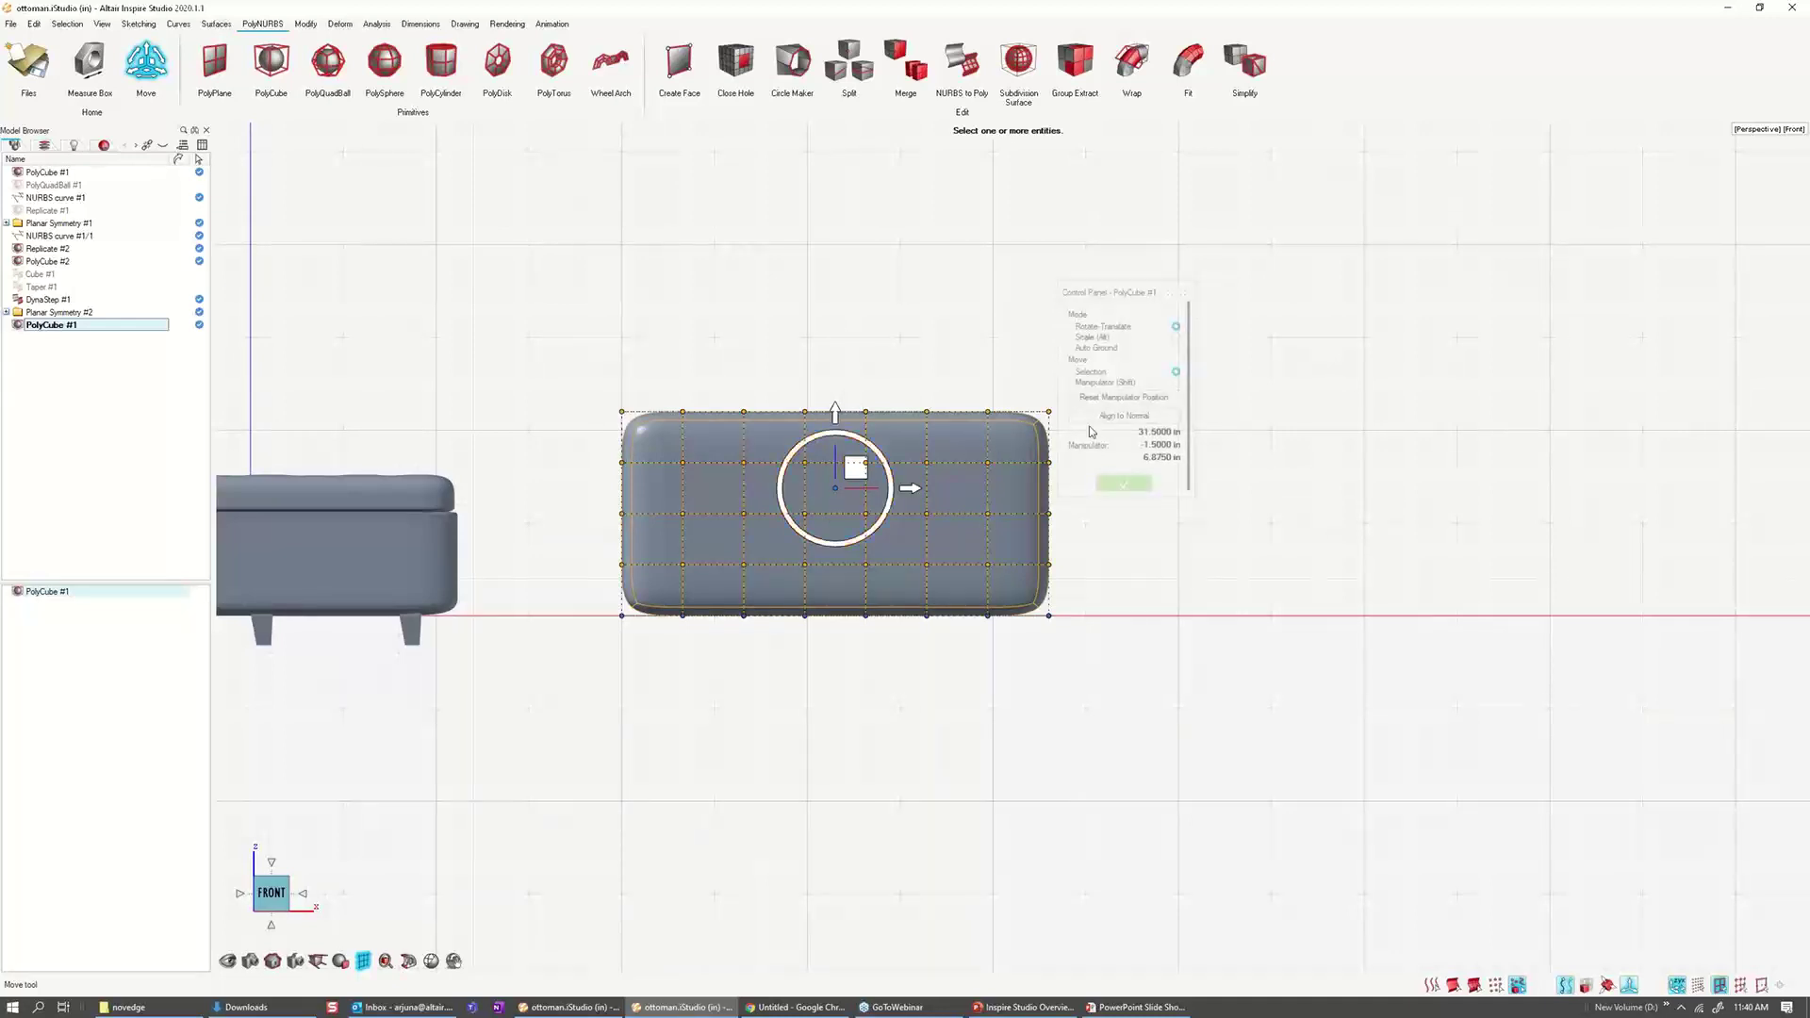
pyautogui.click(1176, 382)
pyautogui.moveTo(849, 494); pyautogui.dragTo(632, 620)
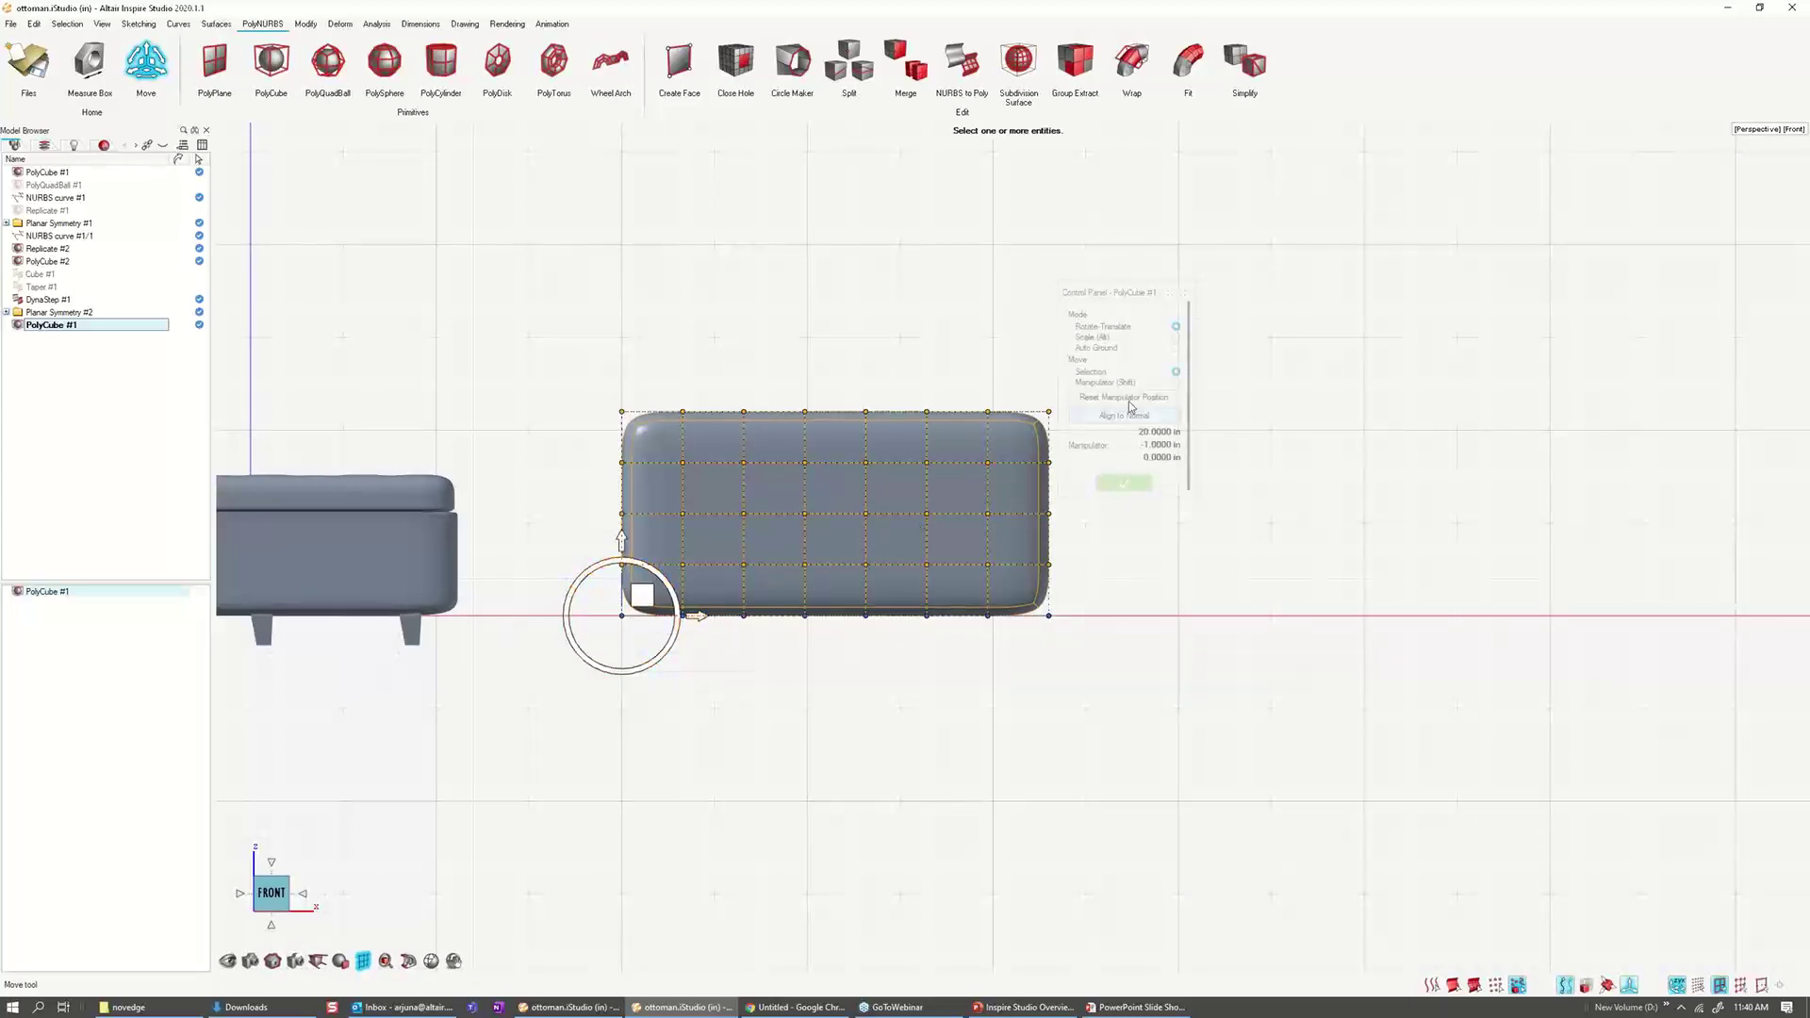
# Step: Scale the selected vertices along Z by 0.6 from the repositioned manipulator, and finish editing the cube
pyautogui.click(1176, 337)
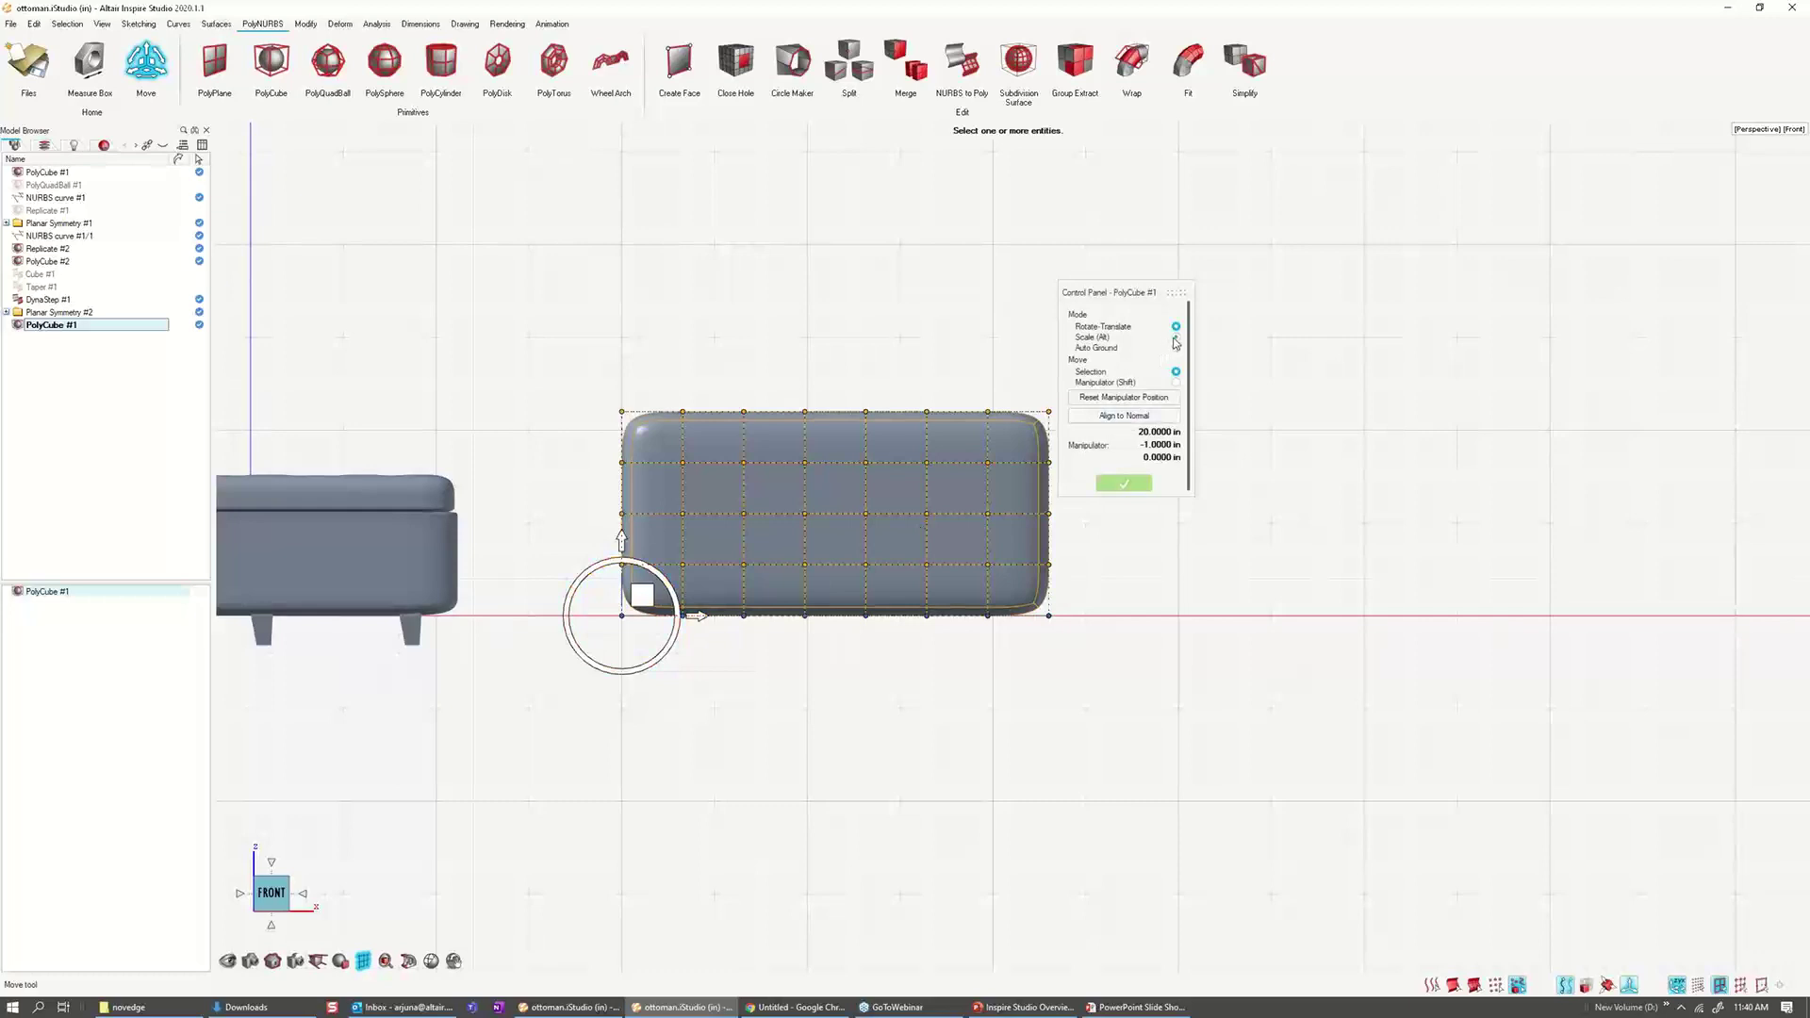
pyautogui.click(619, 564)
pyautogui.moveTo(620, 566); pyautogui.dragTo(624, 582)
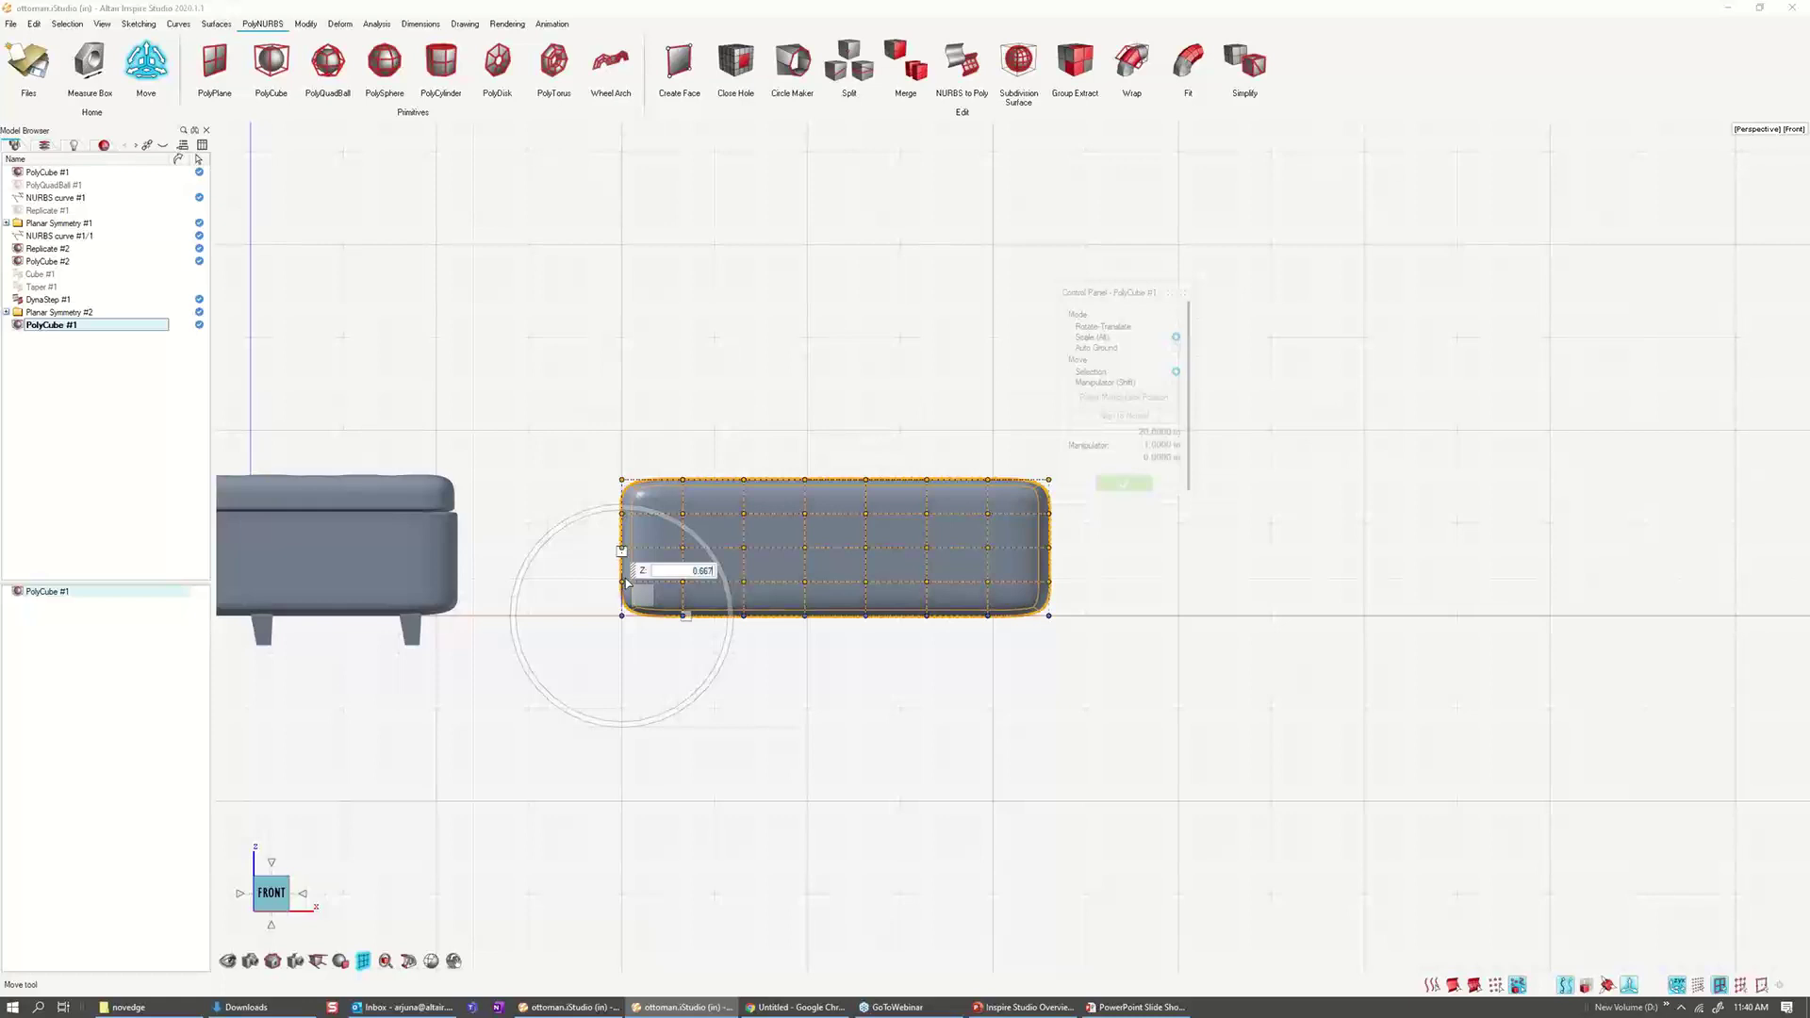
pyautogui.write('.6')
pyautogui.press('Return')
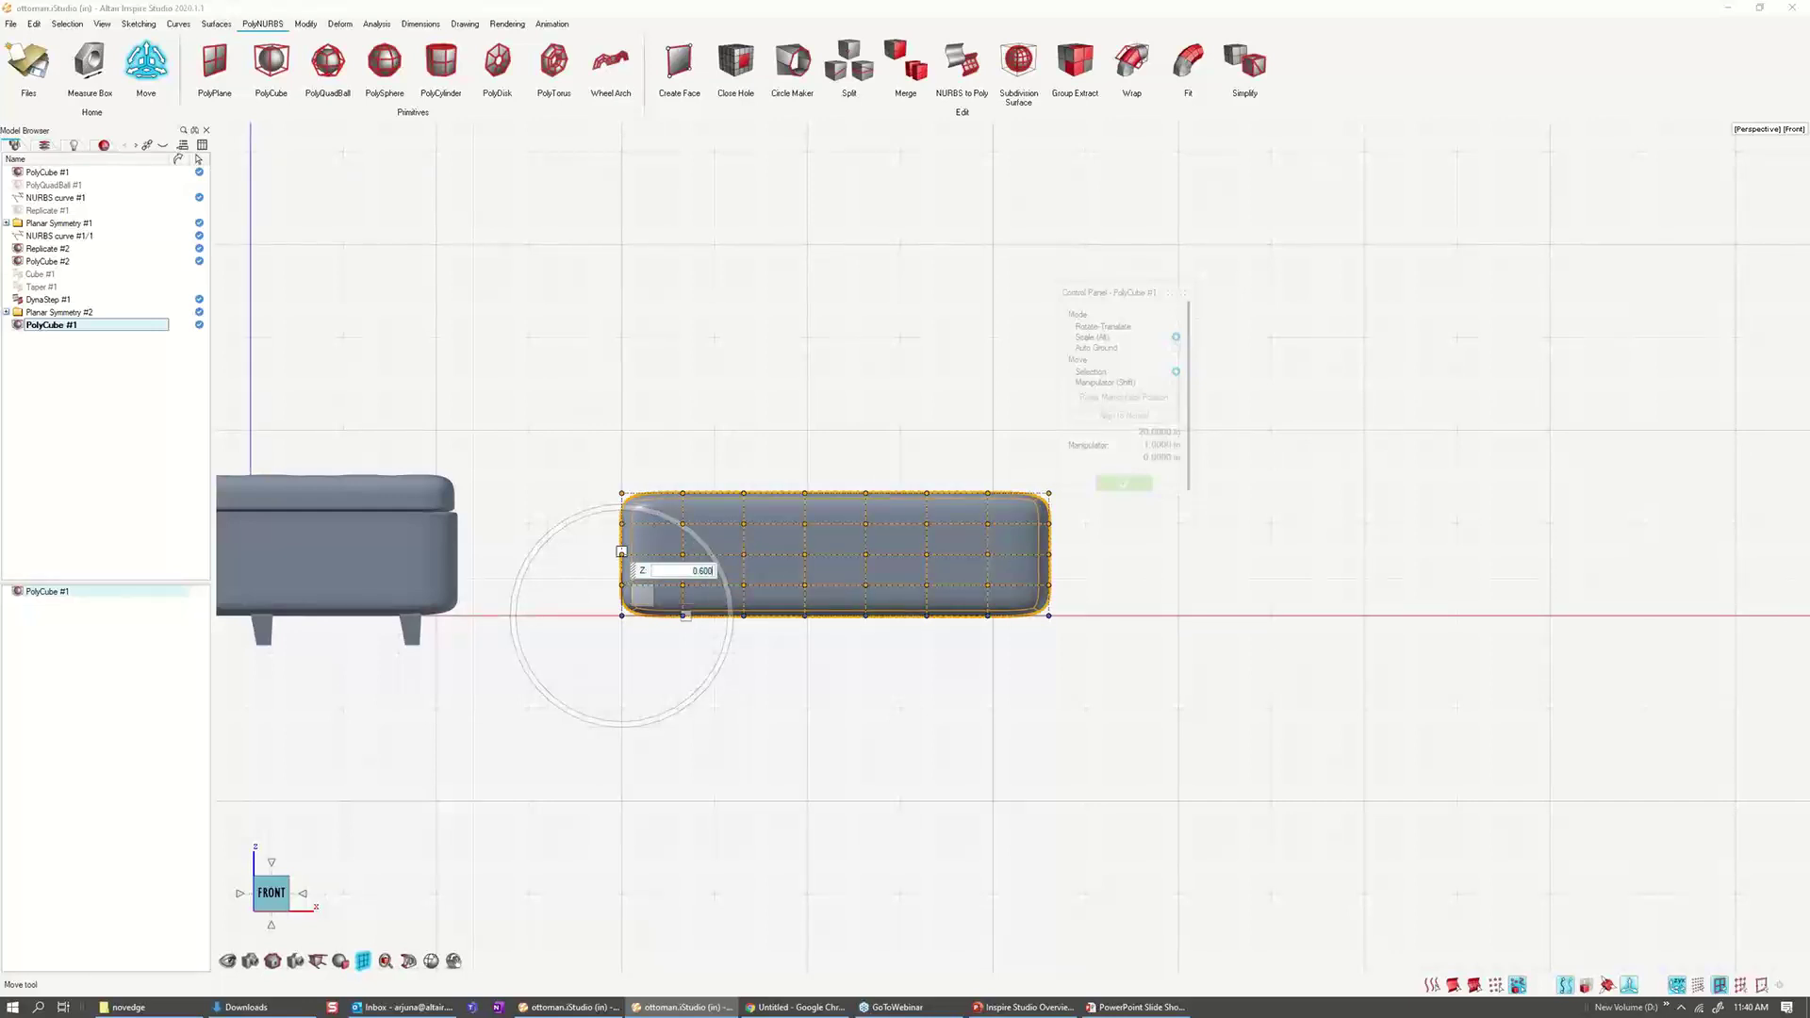
pyautogui.rightClick(895, 340)
pyautogui.rightClick(718, 352)
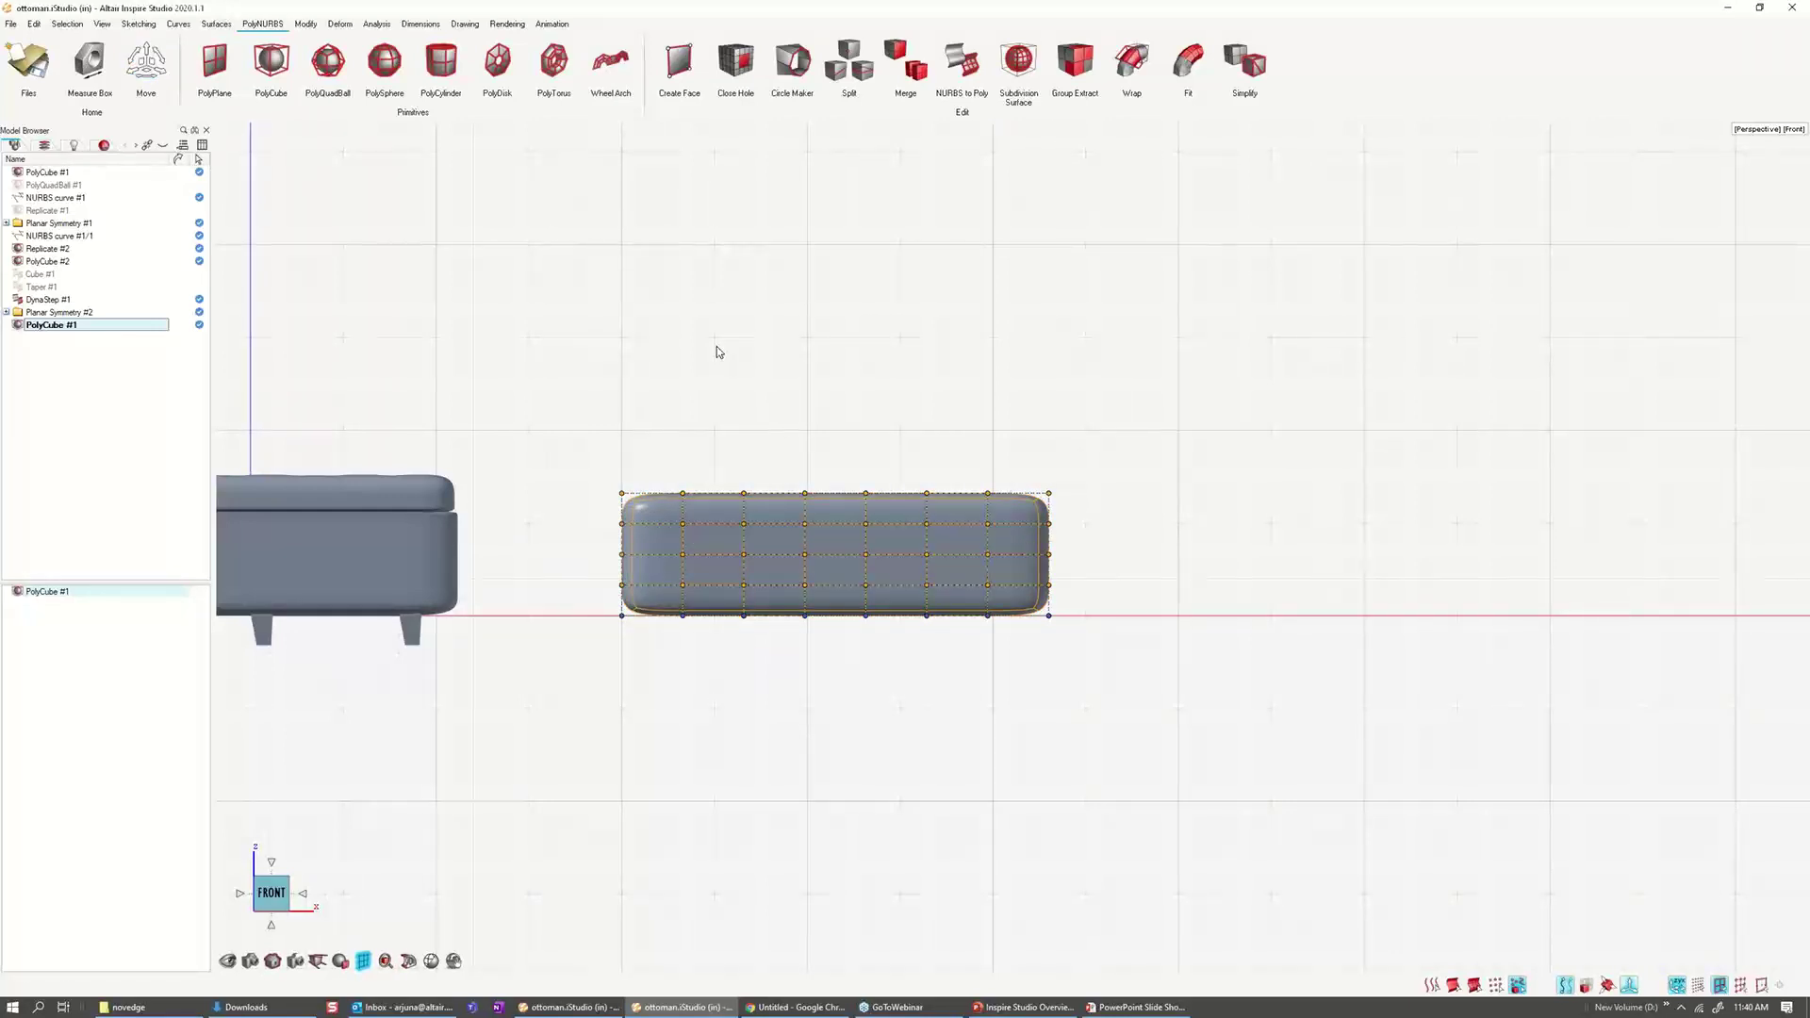
# Step: Turn off Nurbify for the flattened PolyCube to show it as a sharp-edged polygonal box
pyautogui.moveTo(1117, 373); pyautogui.dragTo(954, 434, button='middle')
pyautogui.scroll(2, 952, 434)
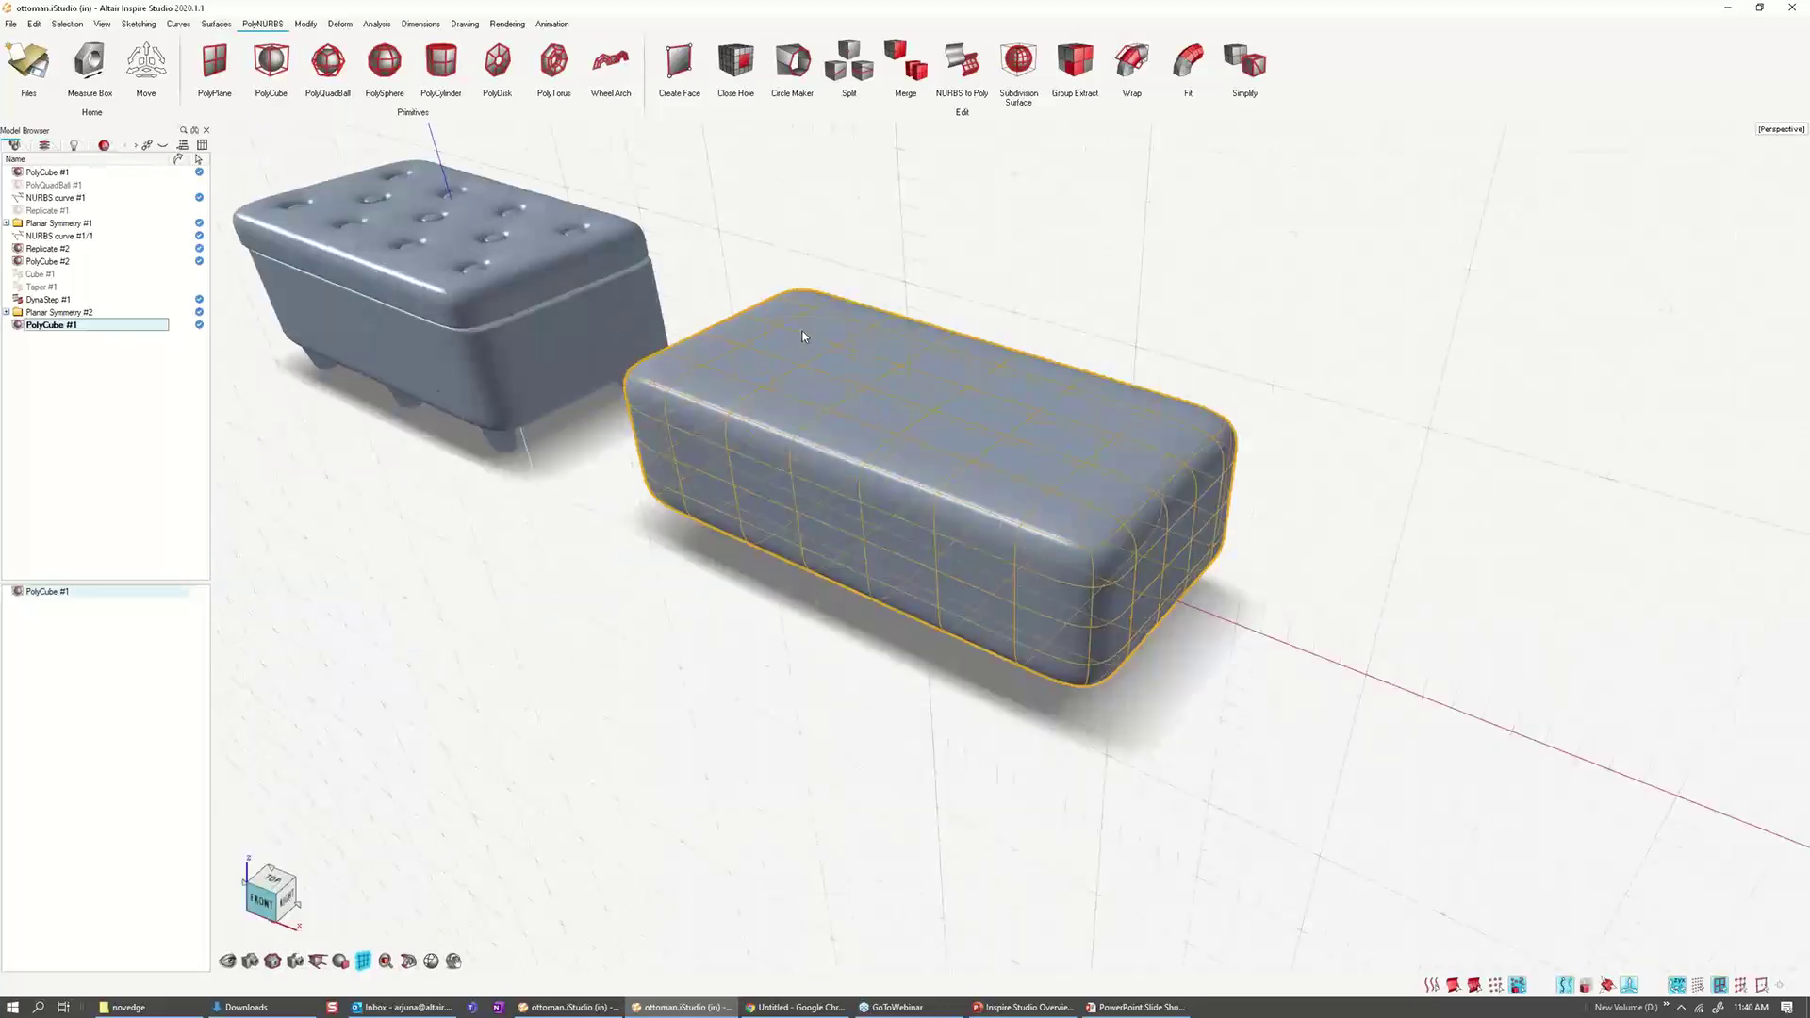
pyautogui.moveTo(952, 434); pyautogui.dragTo(950, 440, button='right')
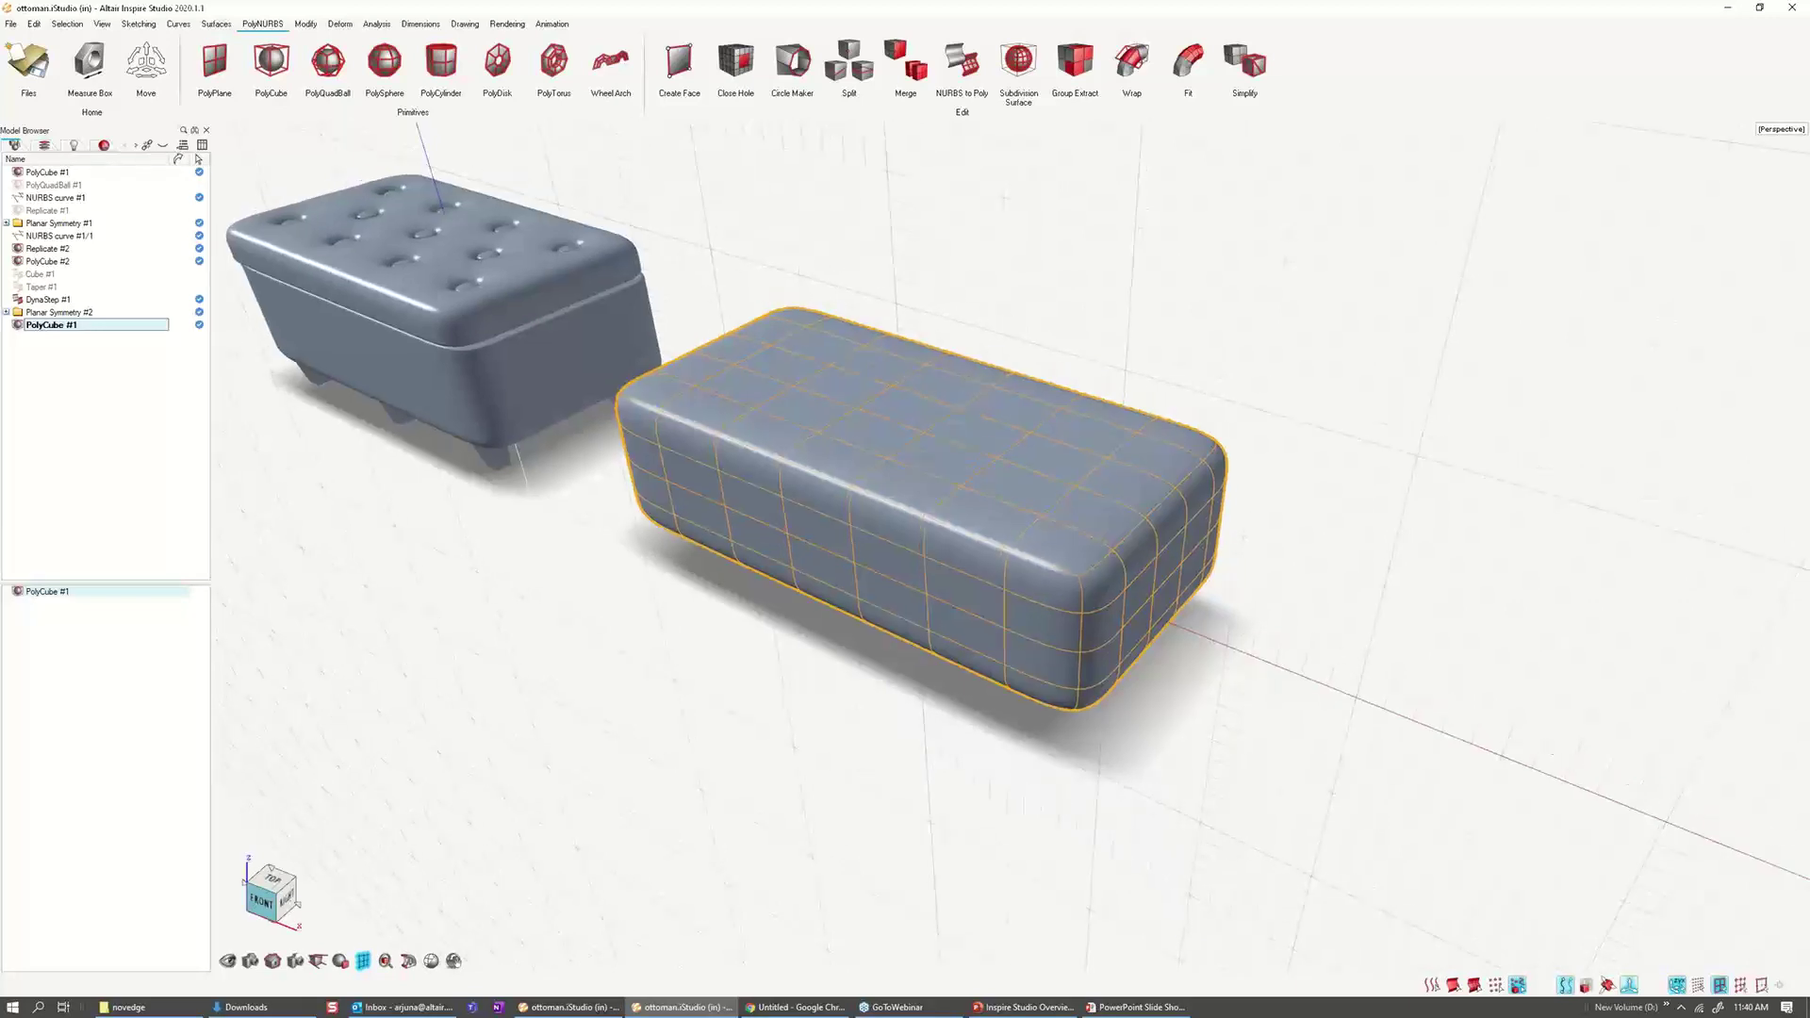
pyautogui.scroll(3, 769, 350)
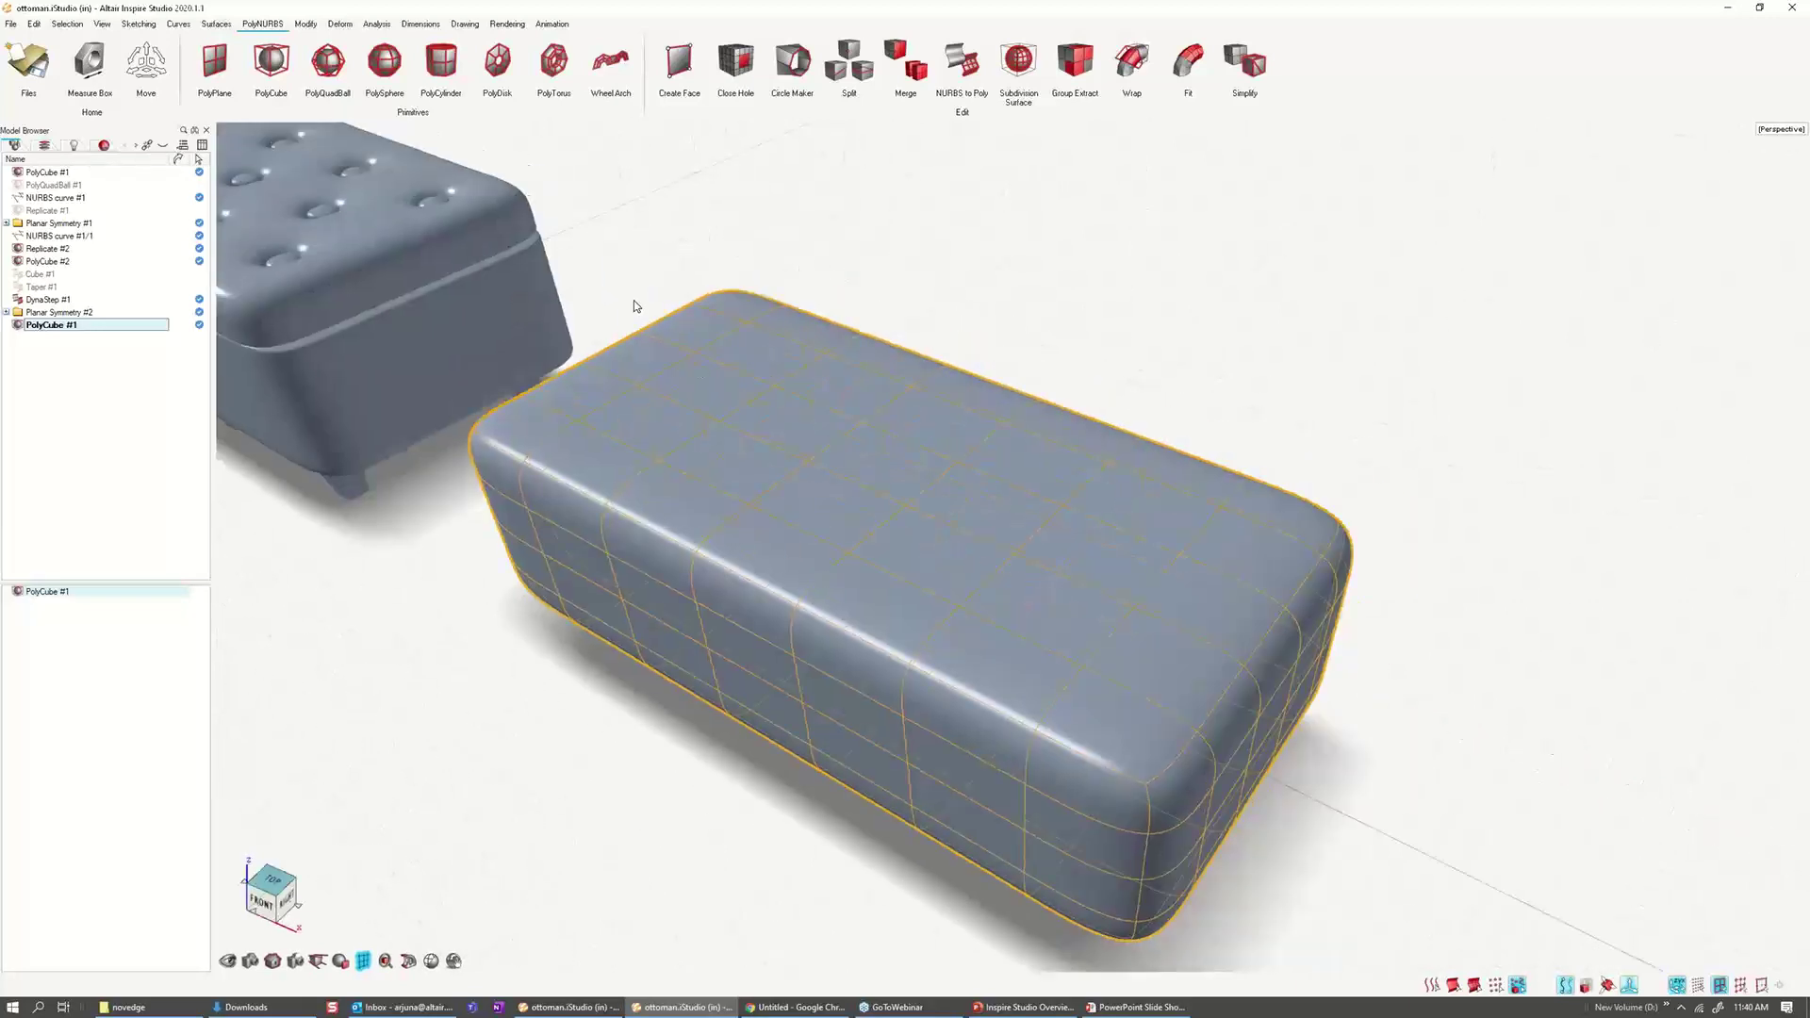
pyautogui.click(921, 229)
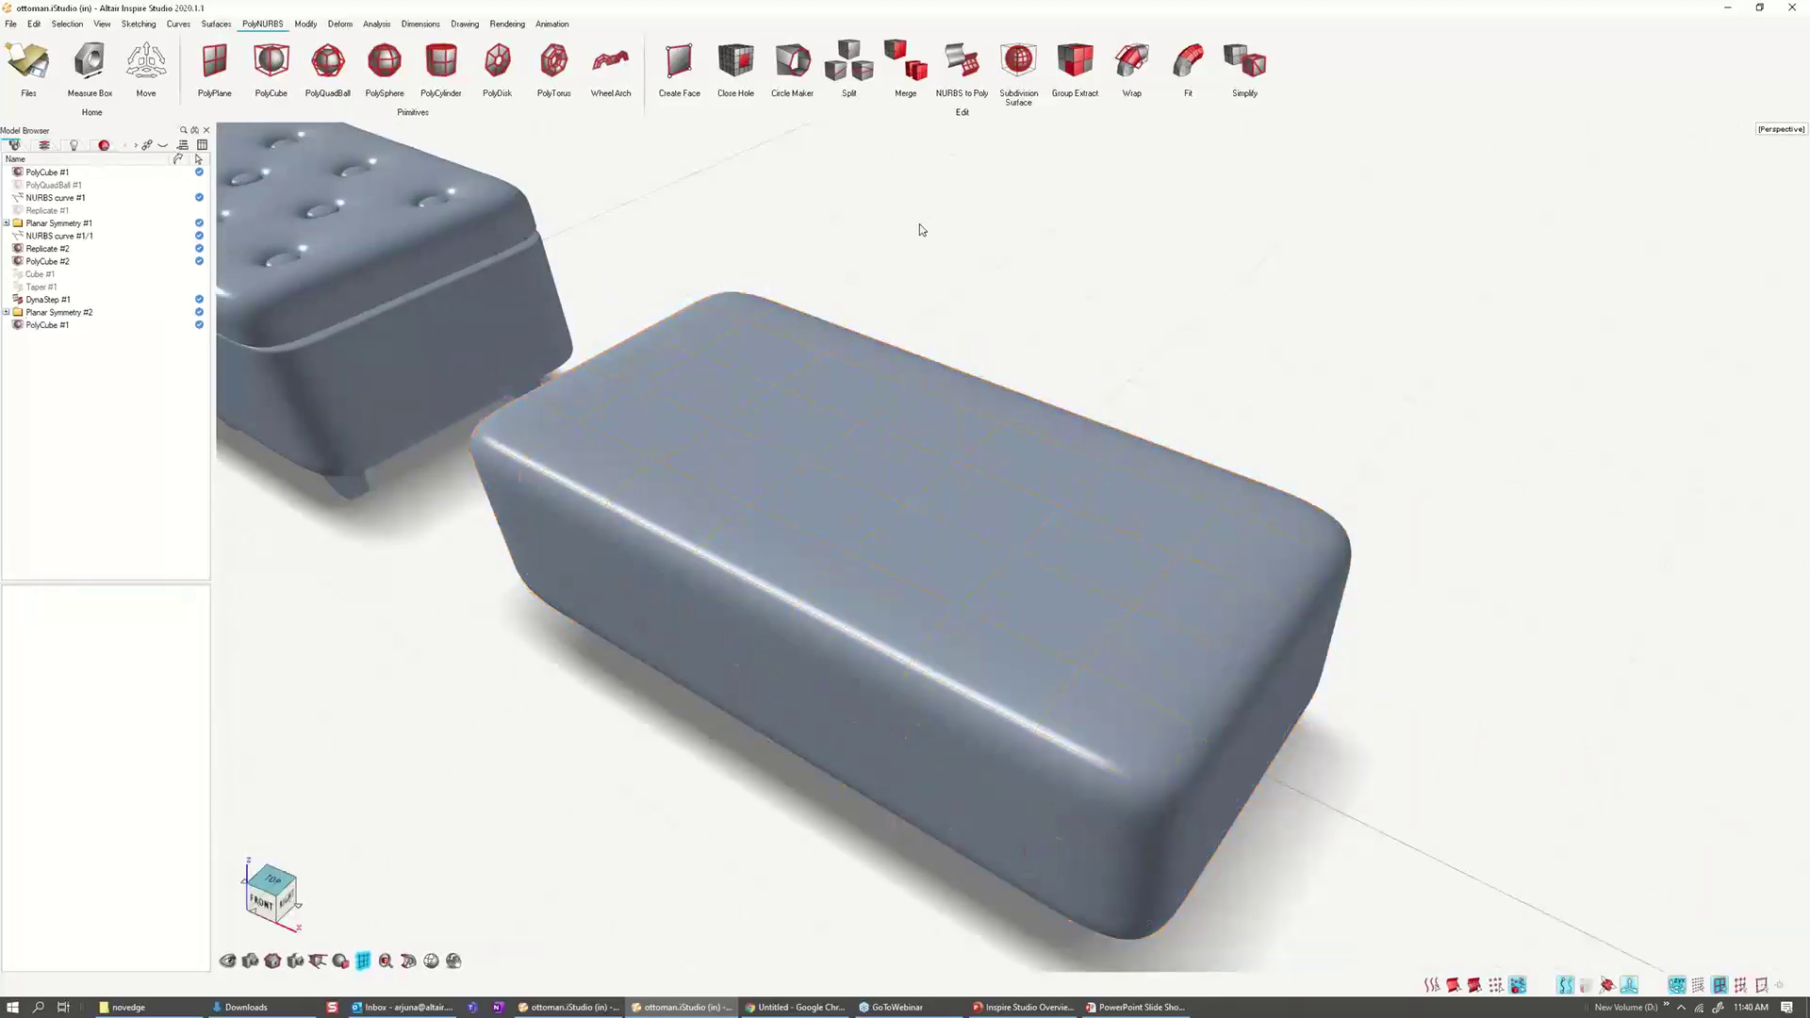
pyautogui.click(776, 407)
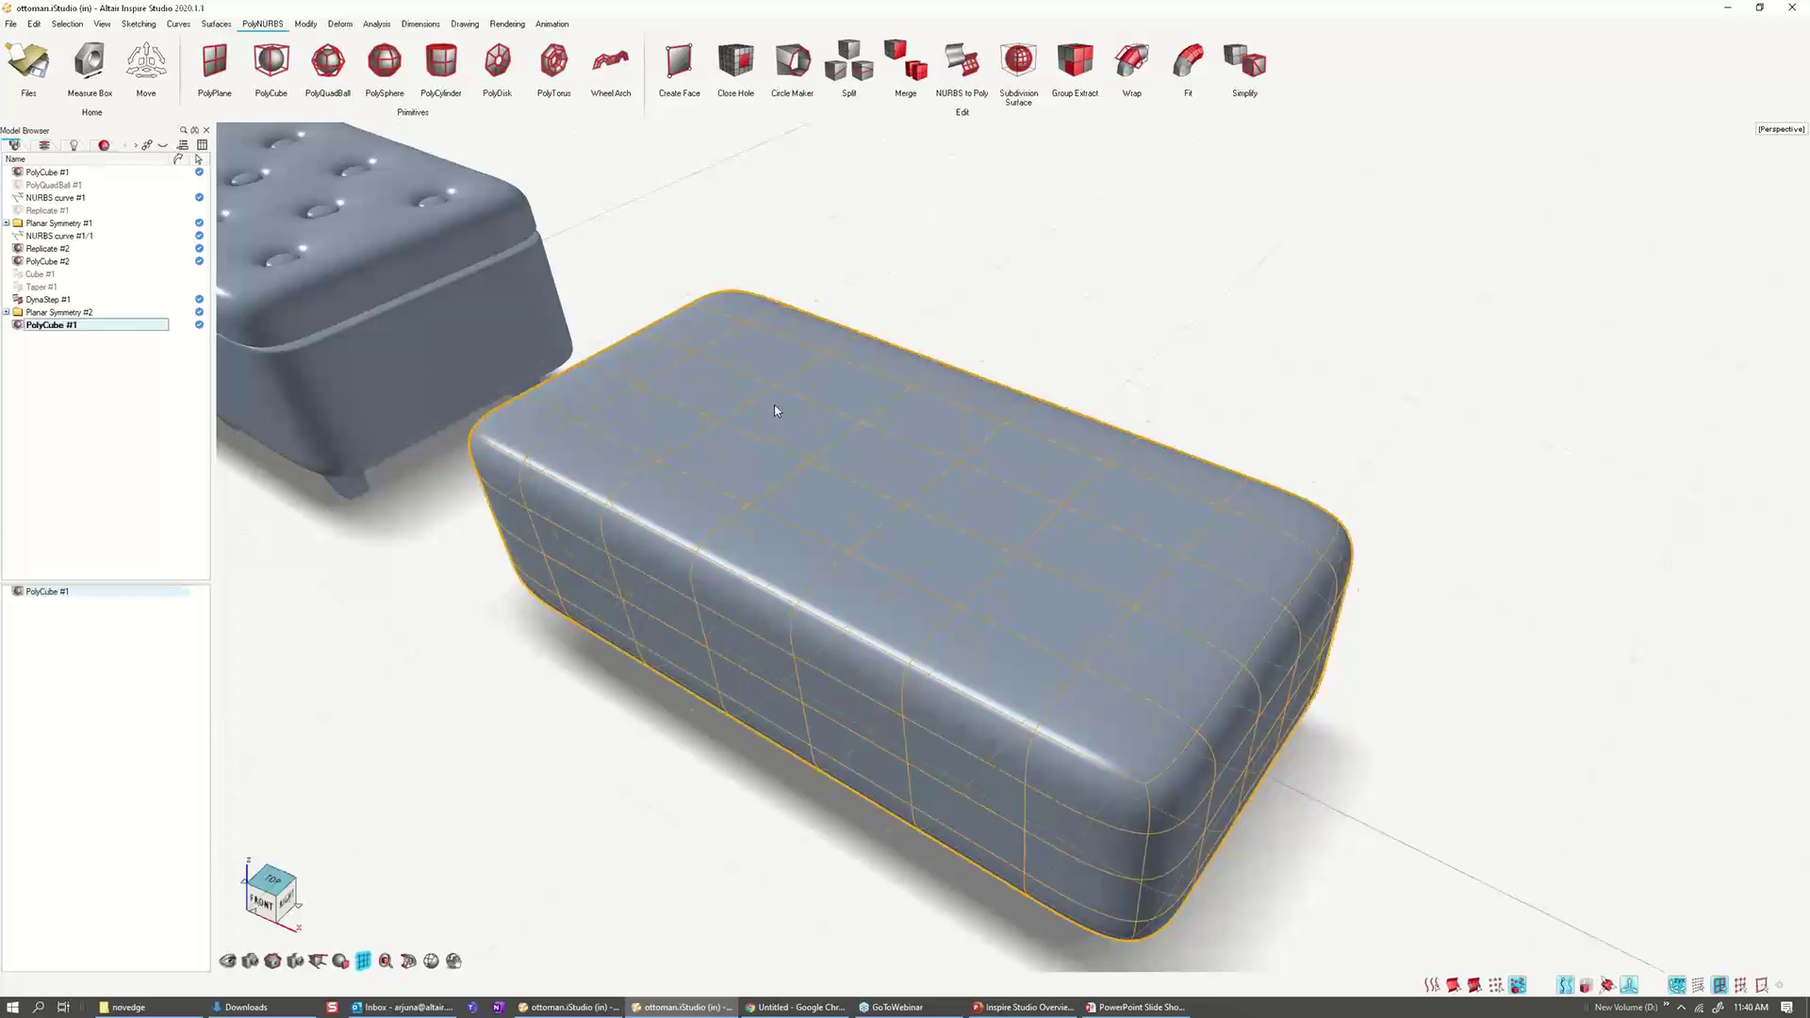
pyautogui.press('n')
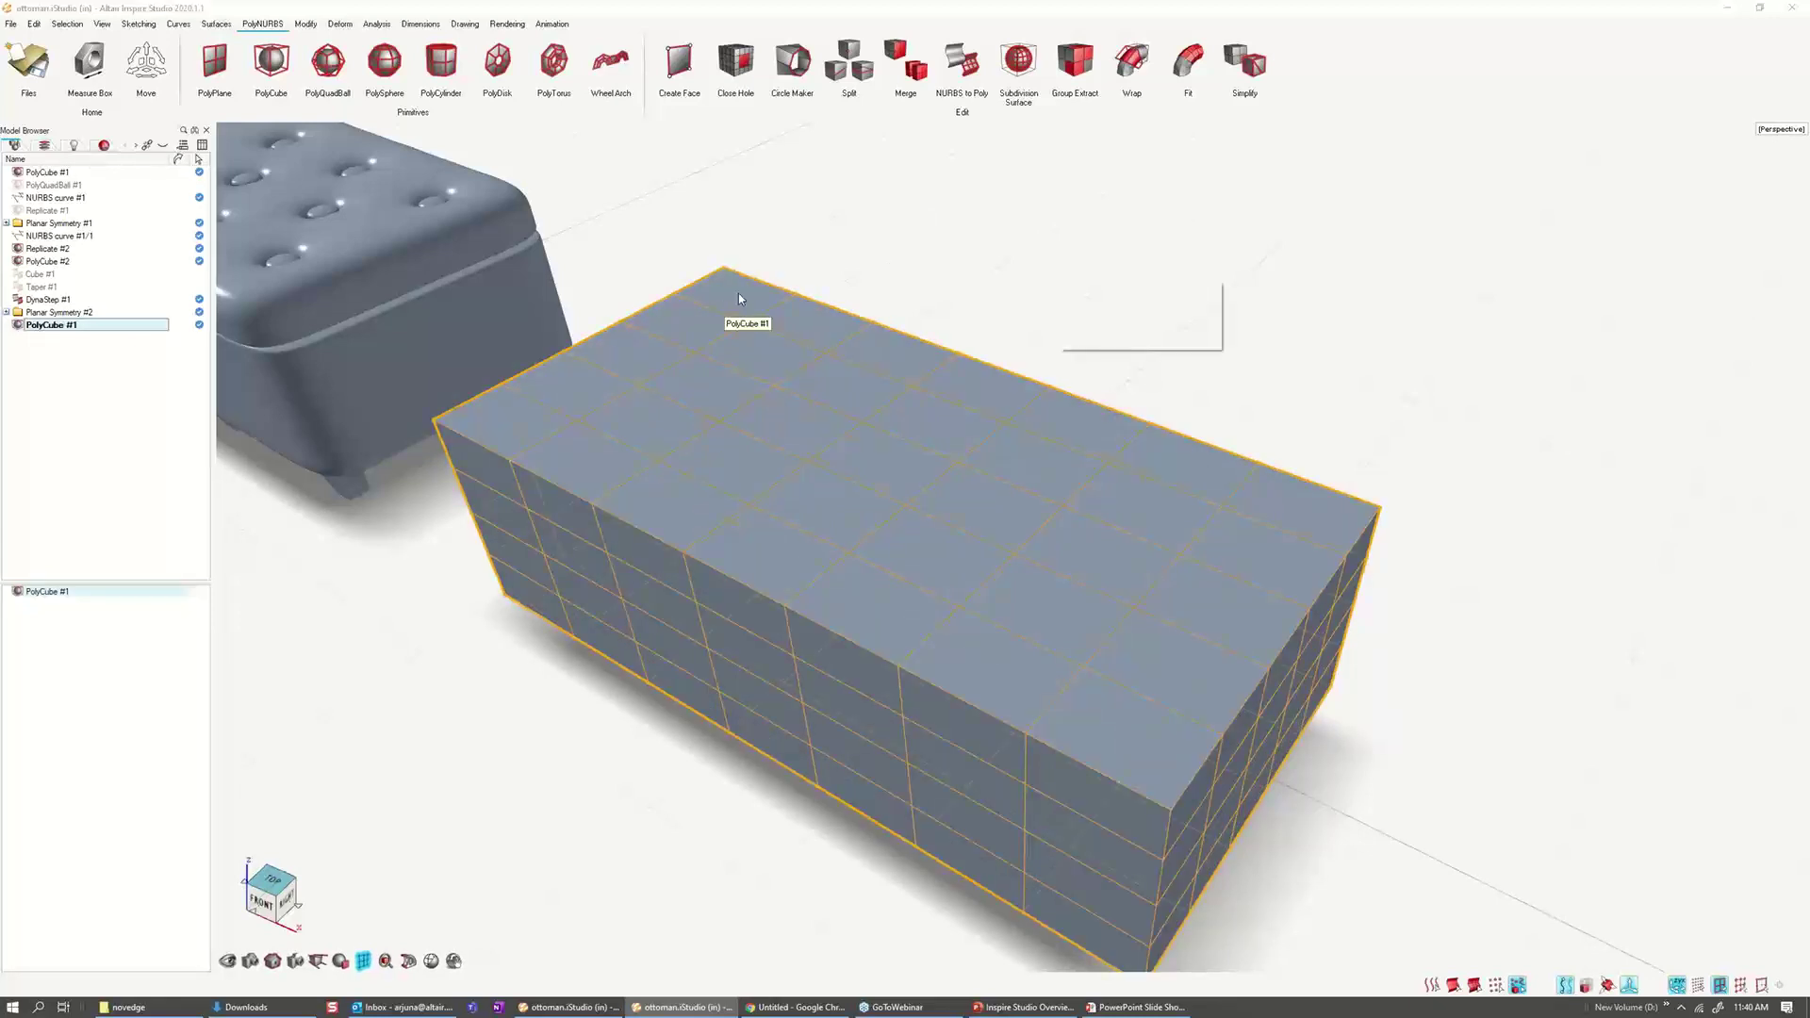
# Step: Open the flattened PolyCube for face editing and view it squarely from the front
pyautogui.doubleClick(736, 294)
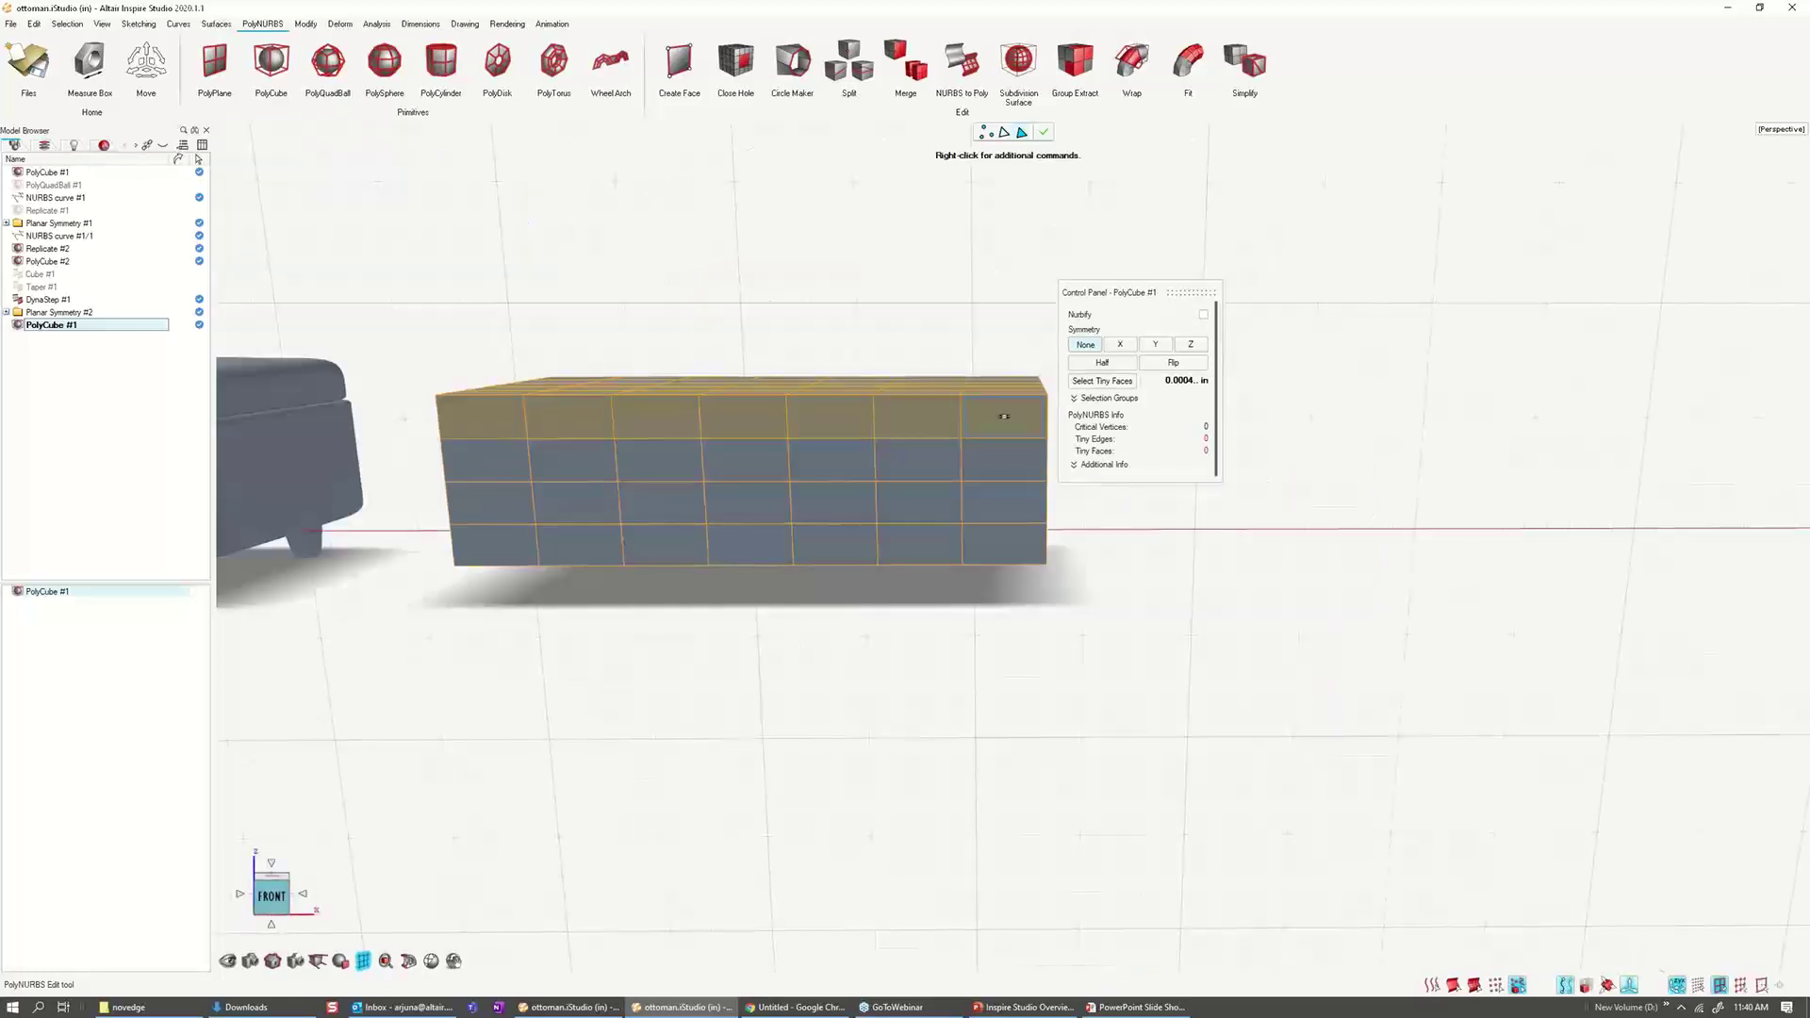
pyautogui.moveTo(1004, 419); pyautogui.dragTo(1005, 415, button='middle')
pyautogui.moveTo(391, 425); pyautogui.dragTo(389, 426, button='middle')
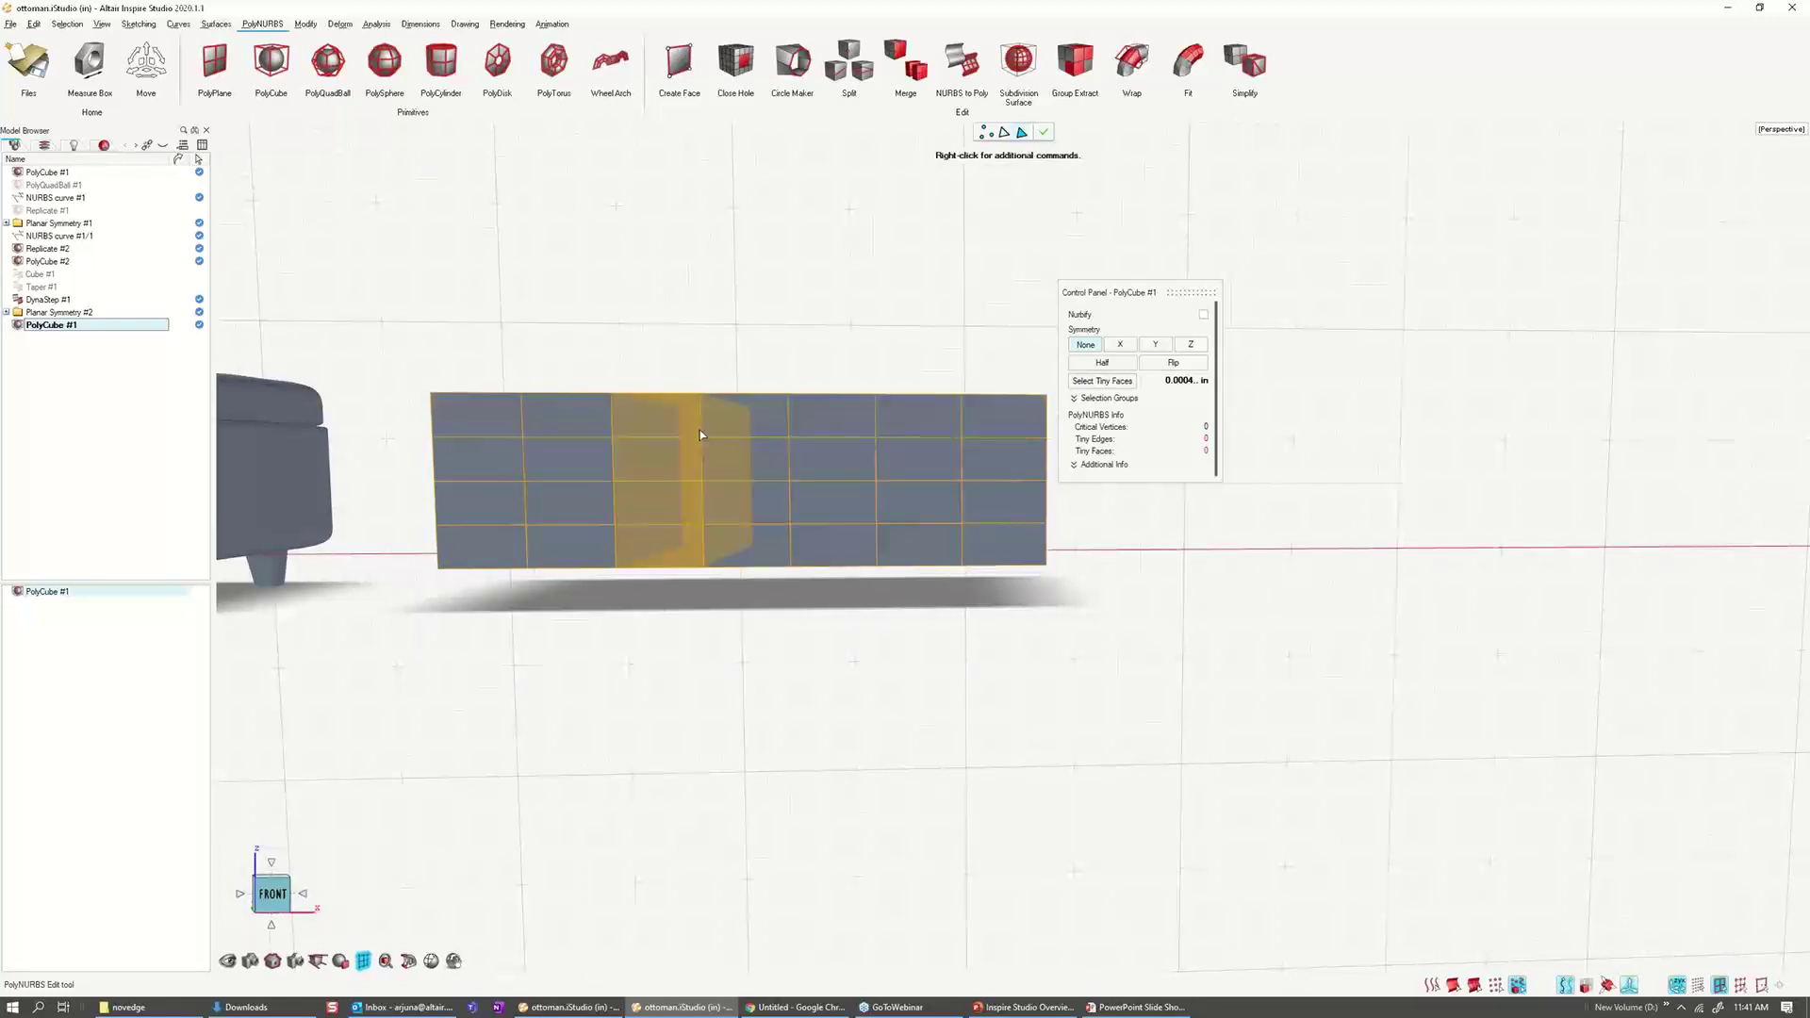
pyautogui.click(286, 901)
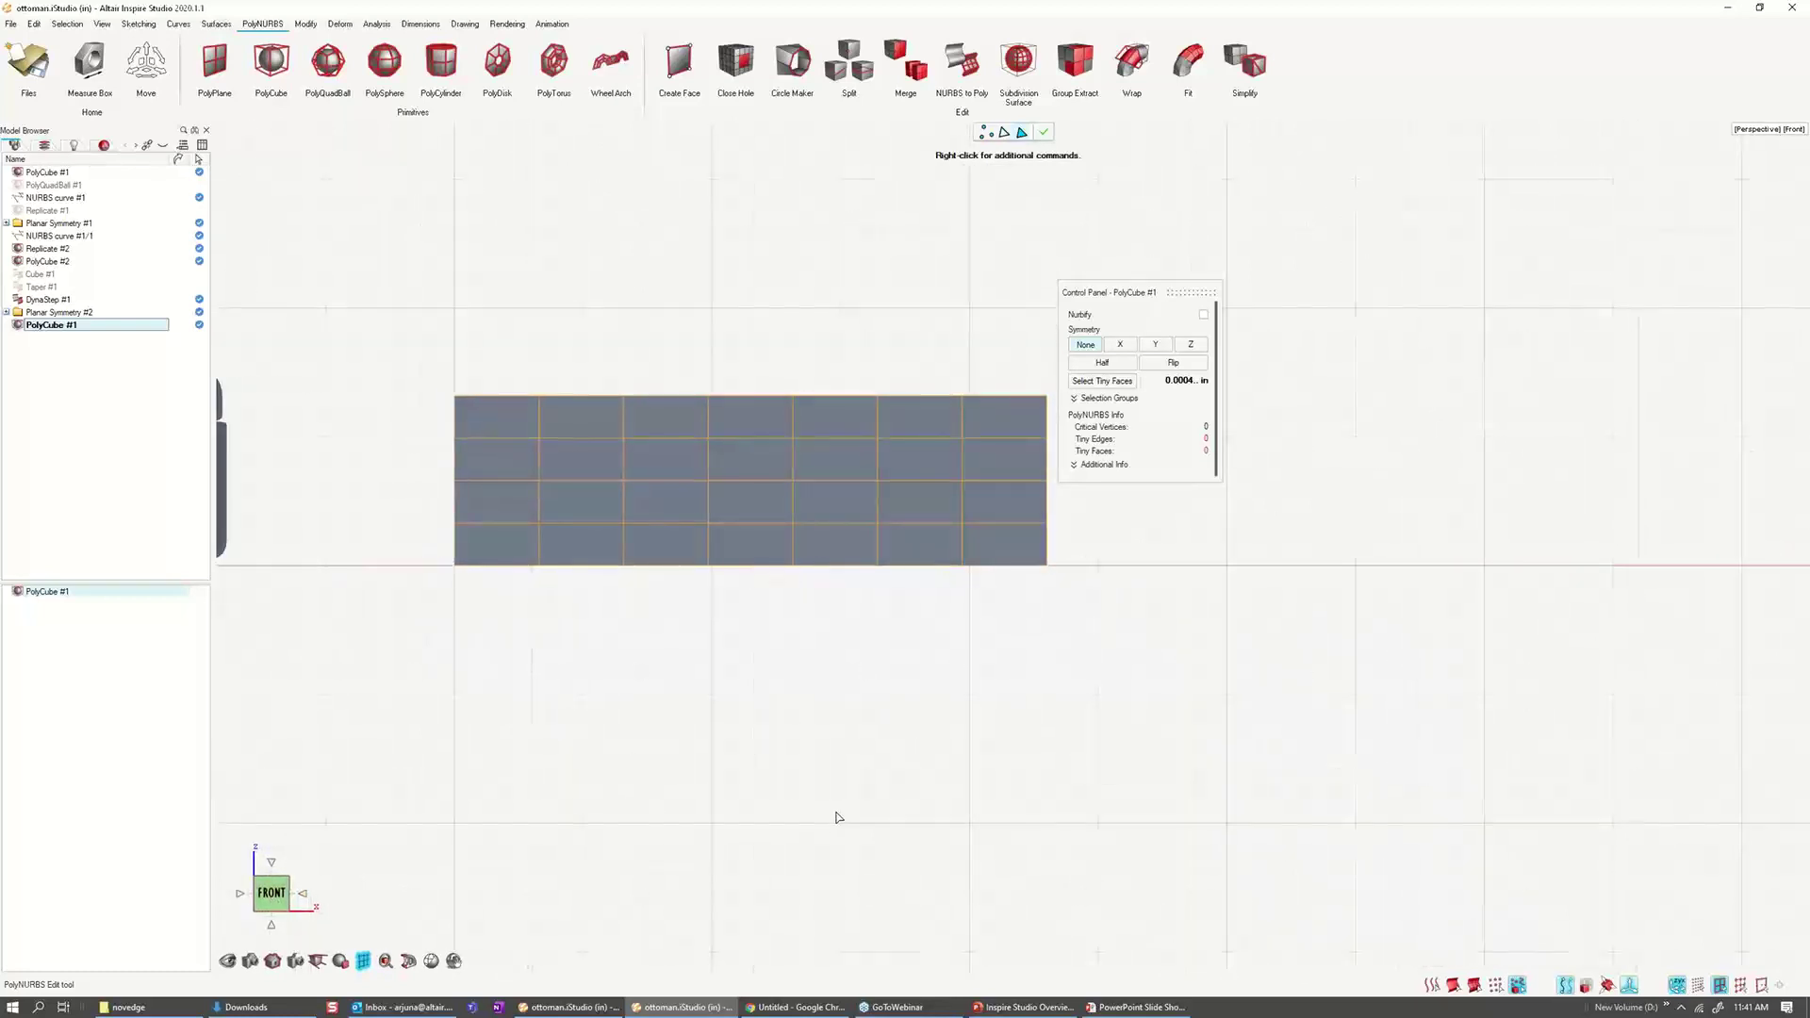
pyautogui.scroll(-2, 836, 820)
pyautogui.moveTo(1066, 598); pyautogui.dragTo(1131, 660, button='right')
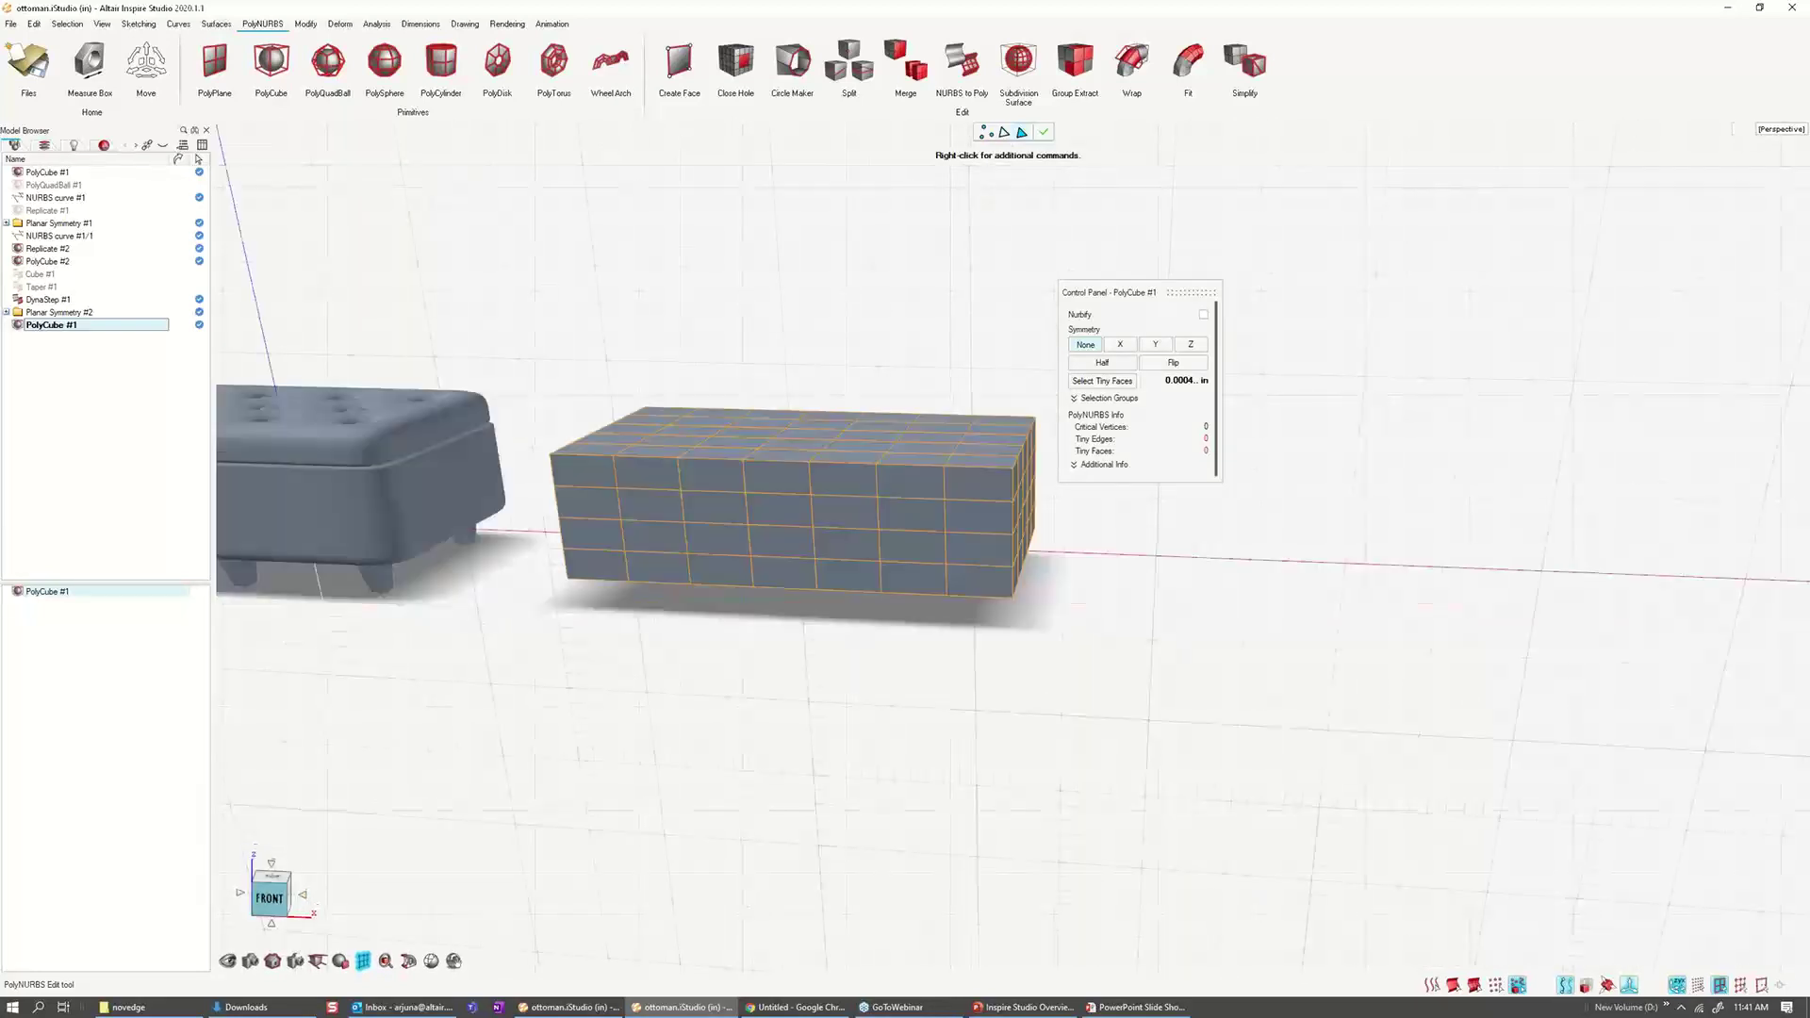
pyautogui.moveTo(1131, 660); pyautogui.dragTo(1131, 671, button='middle')
pyautogui.click(270, 898)
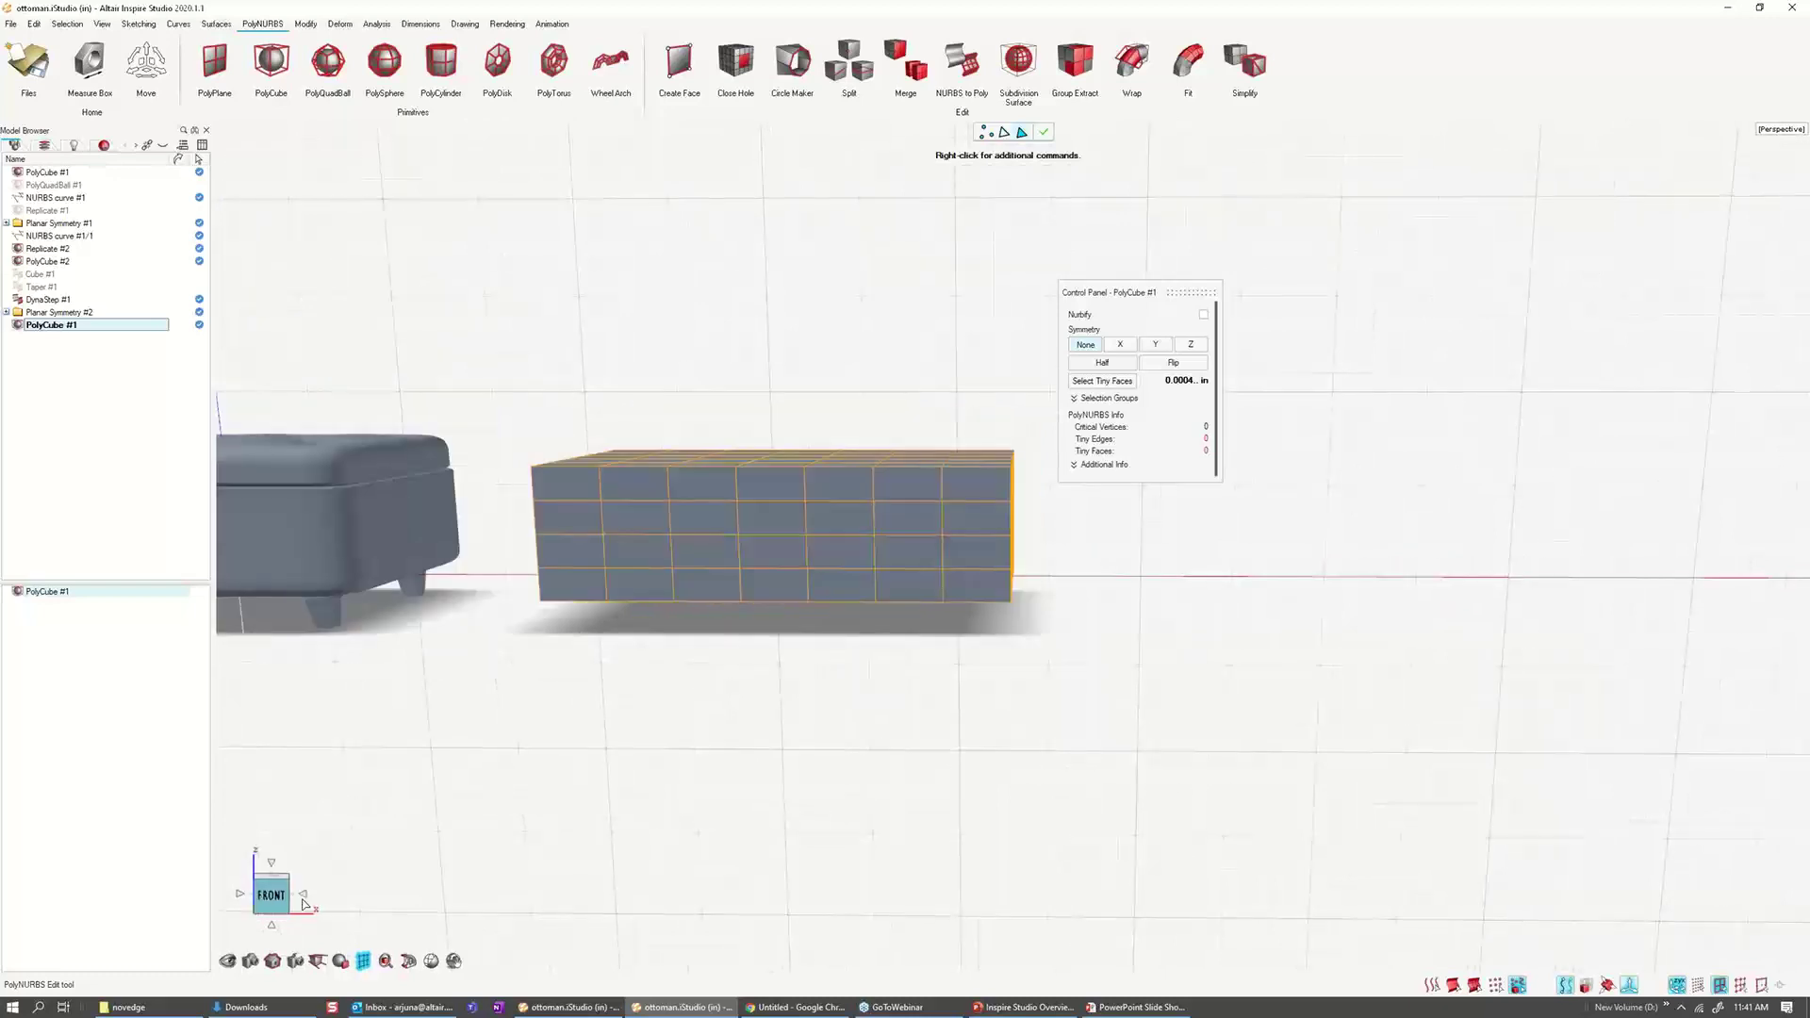
pyautogui.moveTo(494, 423); pyautogui.dragTo(1040, 488)
pyautogui.moveTo(734, 490); pyautogui.dragTo(1042, 505)
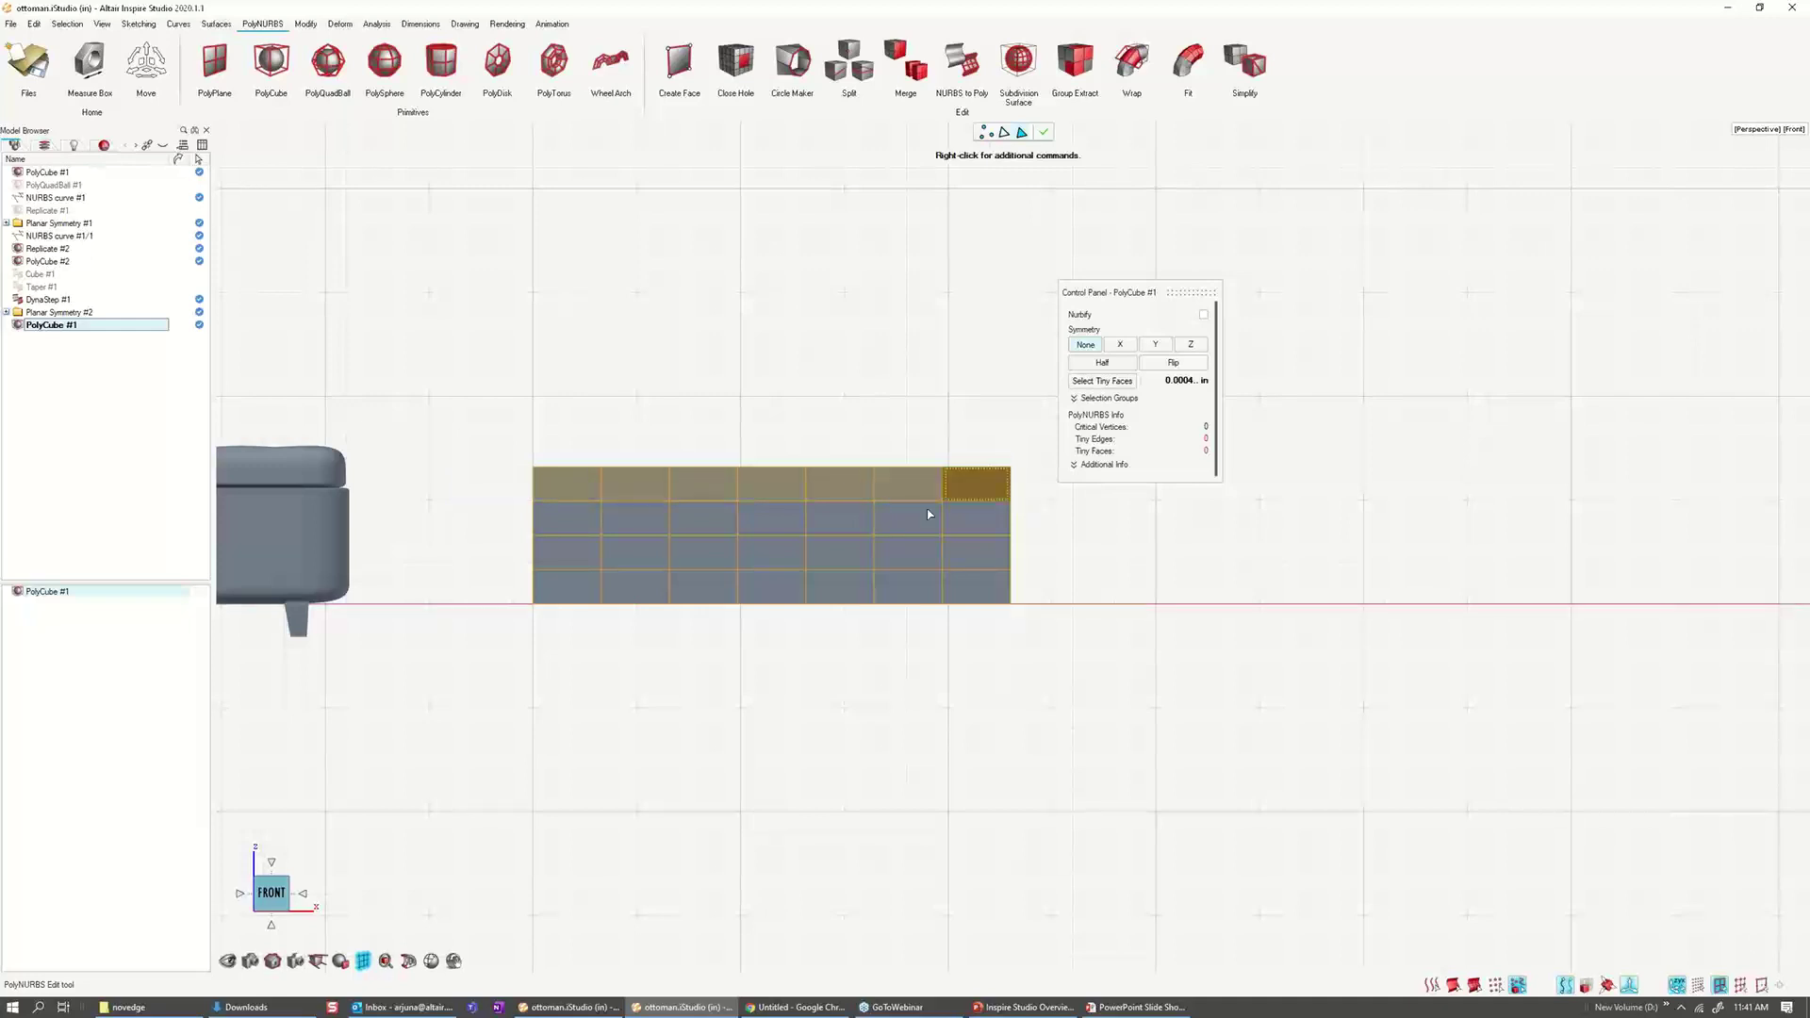
pyautogui.moveTo(466, 485); pyautogui.dragTo(1052, 500)
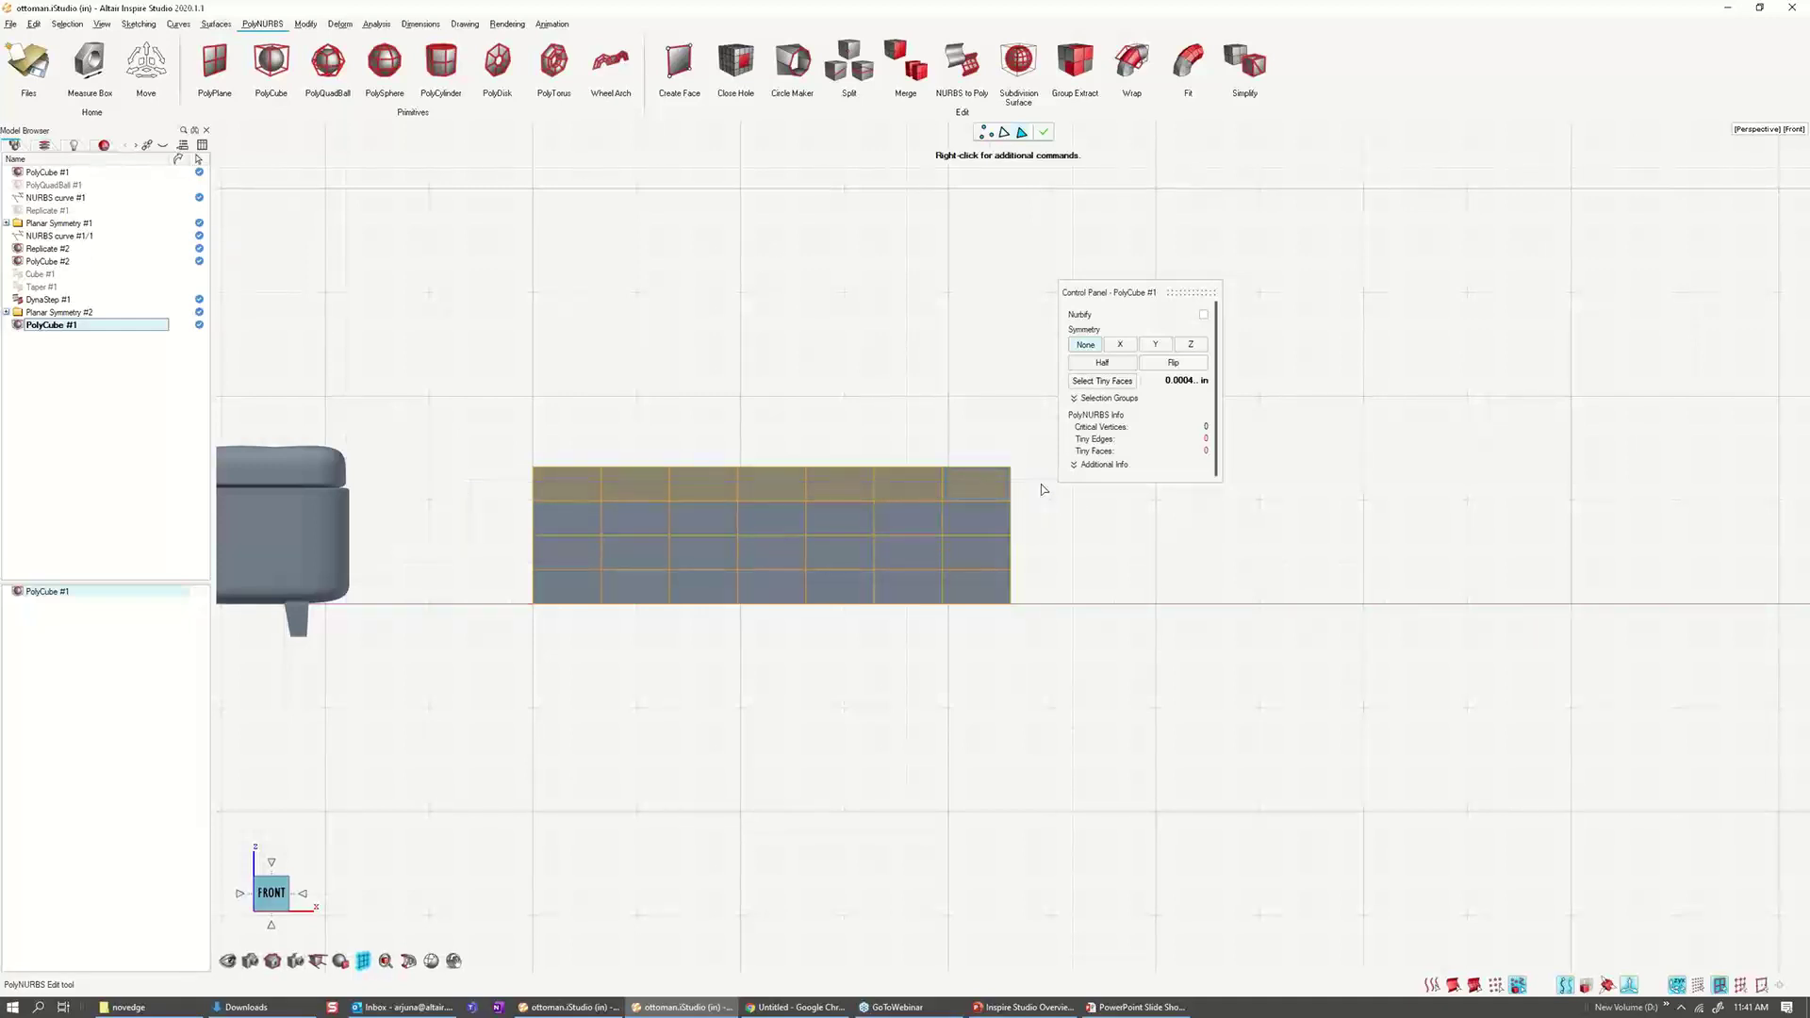
pyautogui.click(349, 441)
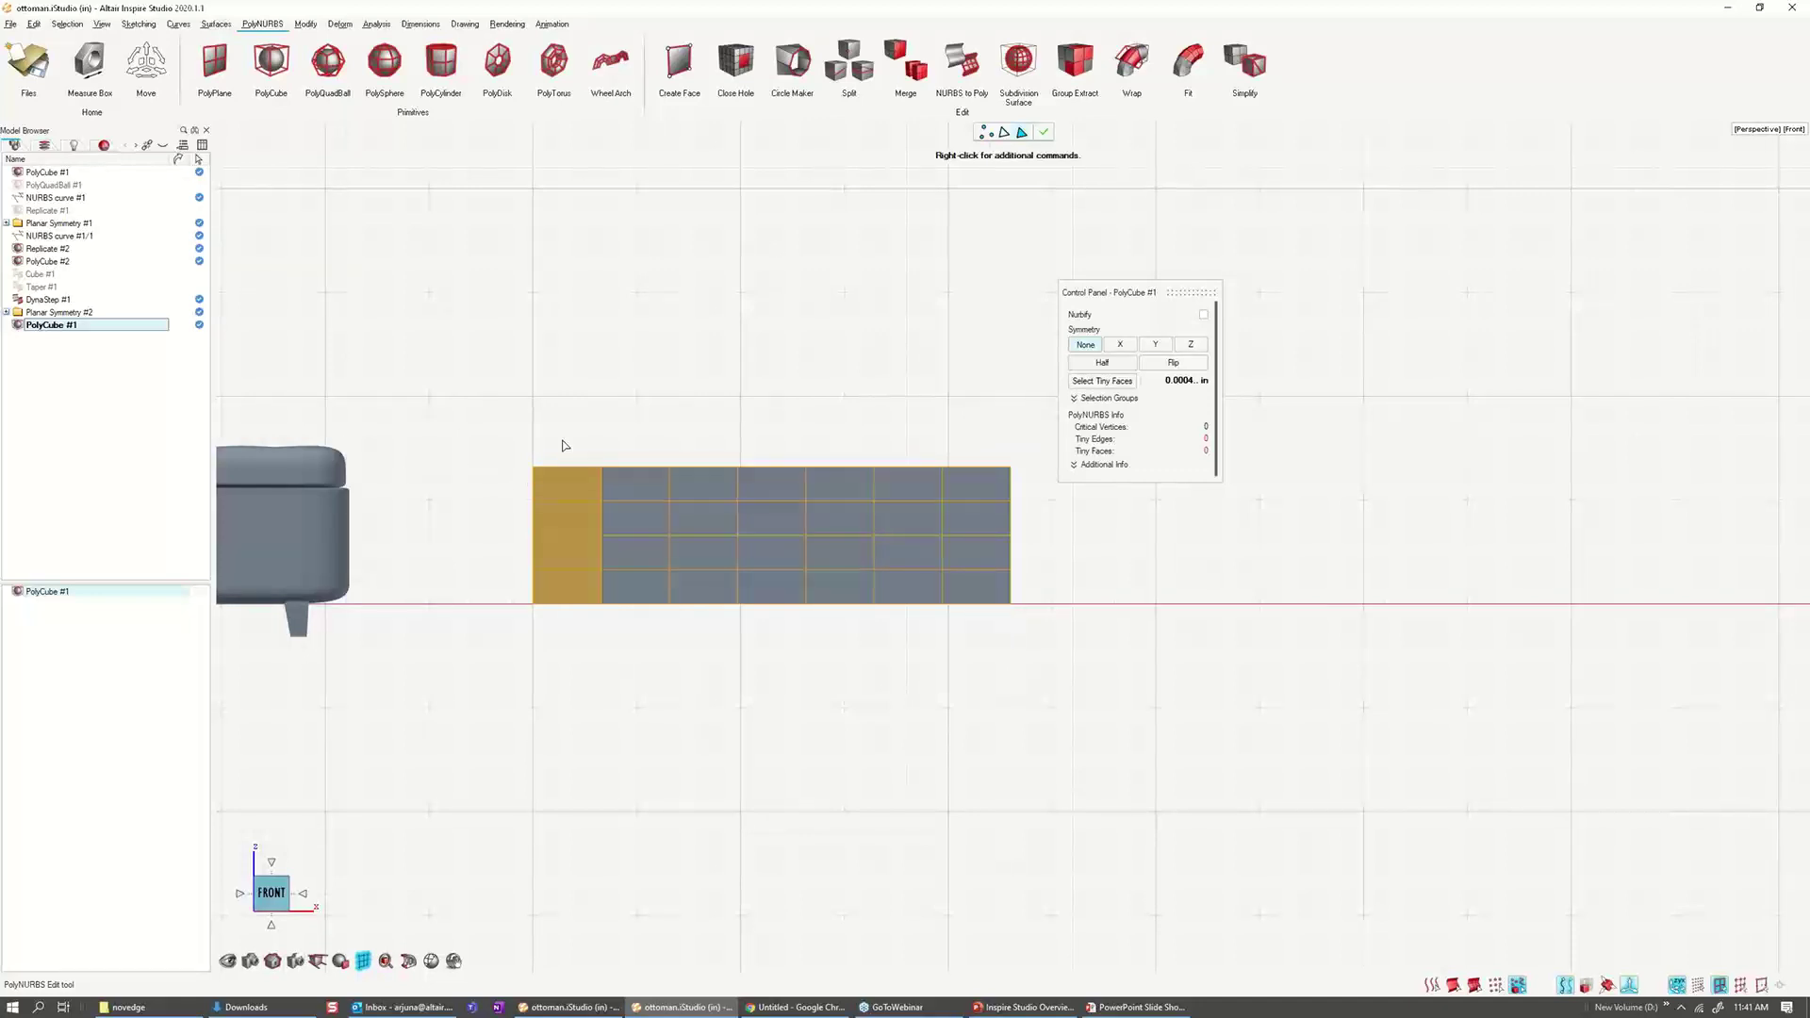
# Step: Turn on Advanced Selection and select the loop of top faces along the cube's back edge, leaving the adjacent row unselected
pyautogui.moveTo(845, 355); pyautogui.dragTo(632, 424, button='right')
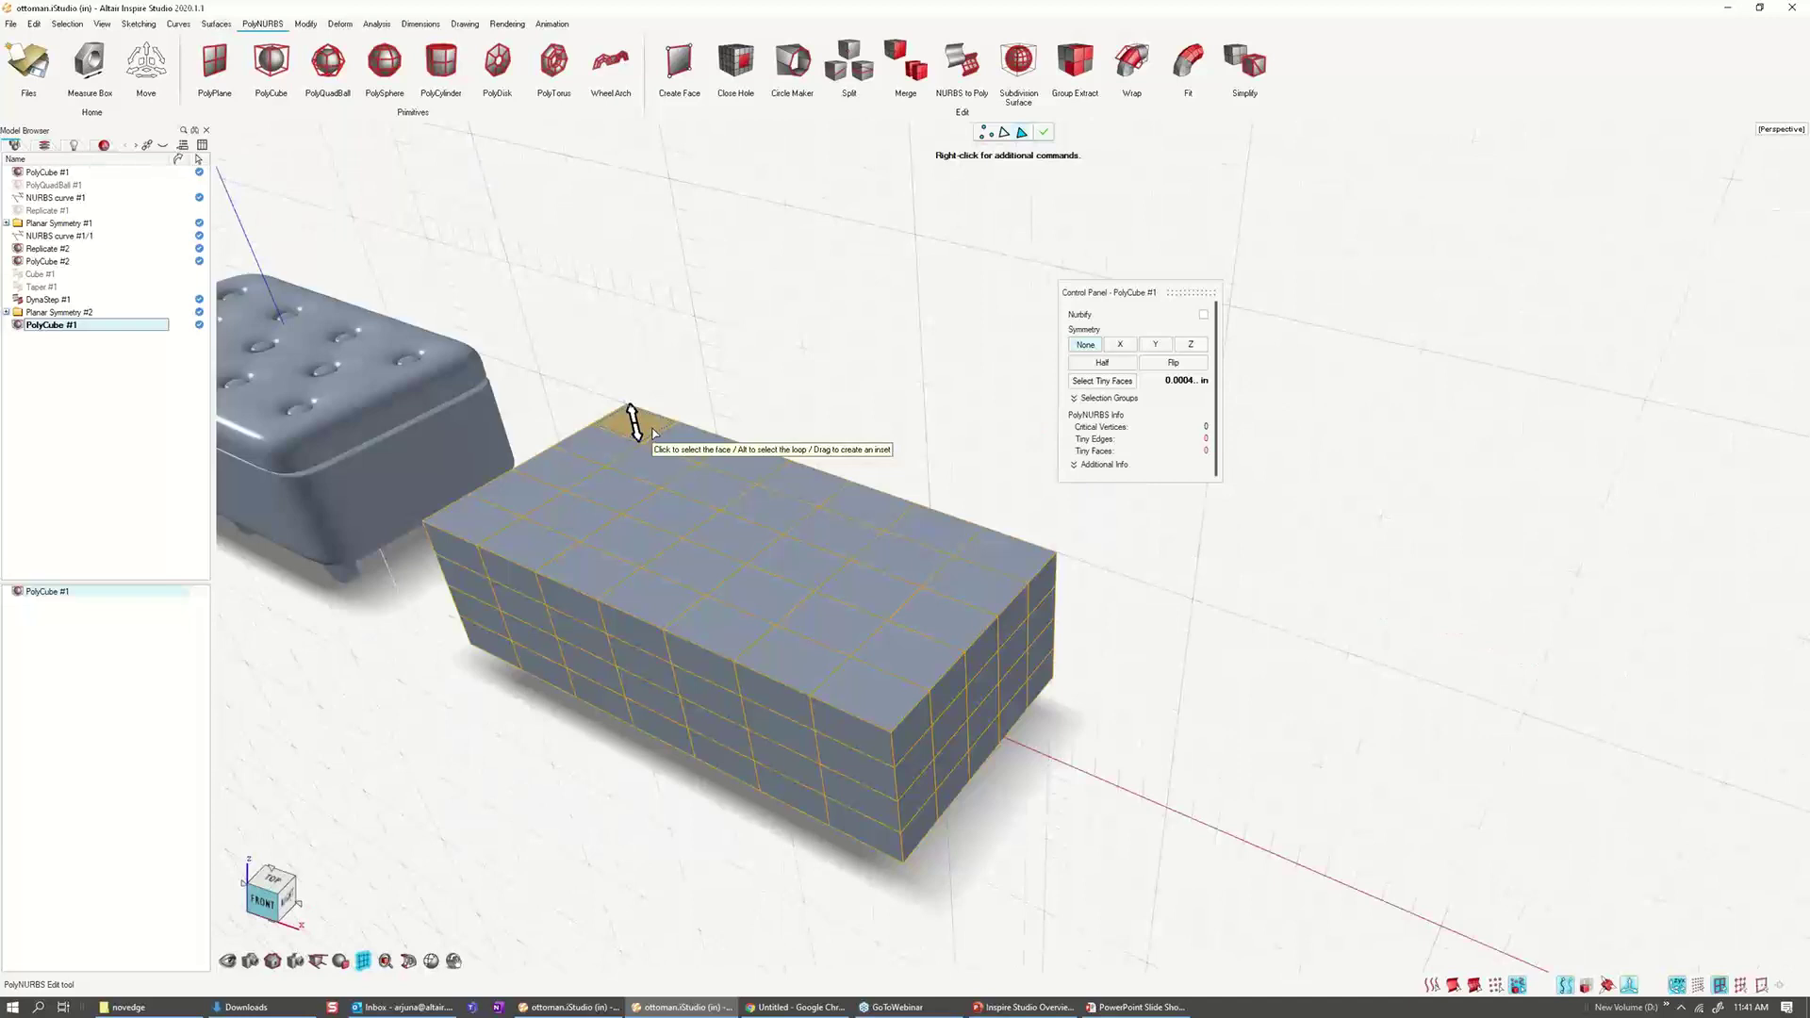
pyautogui.rightClick(657, 404)
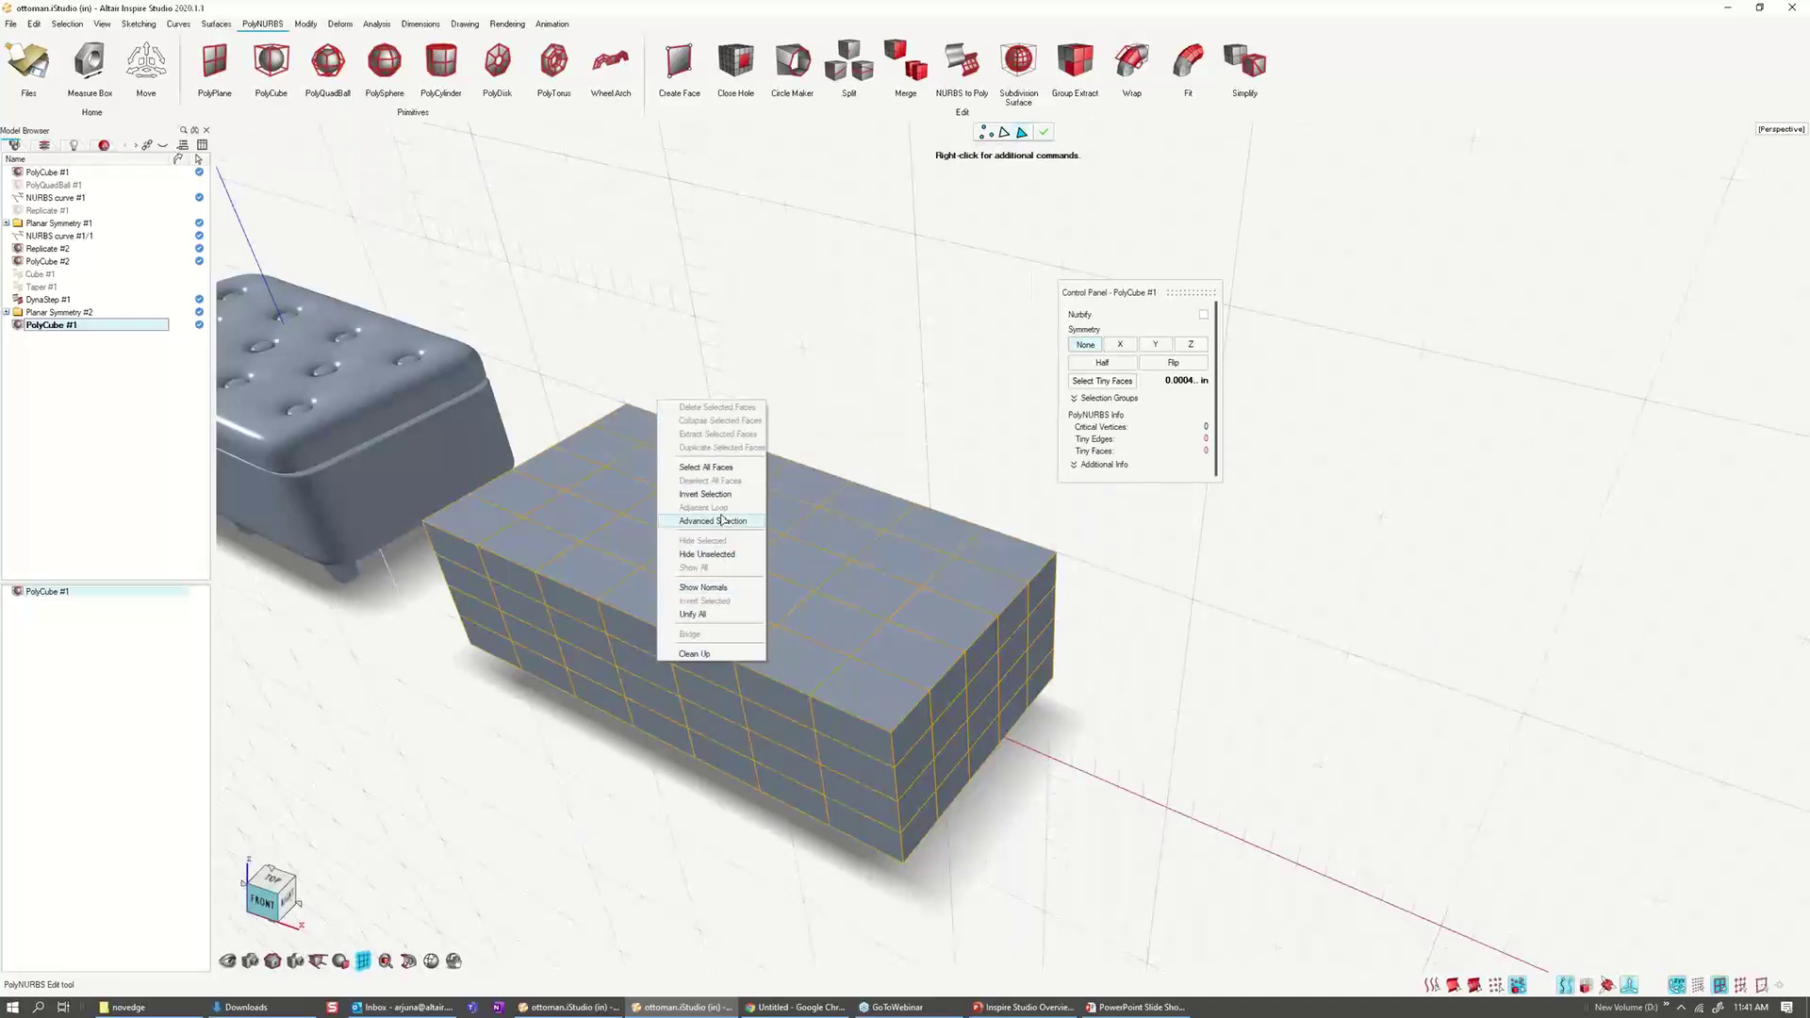
pyautogui.click(722, 520)
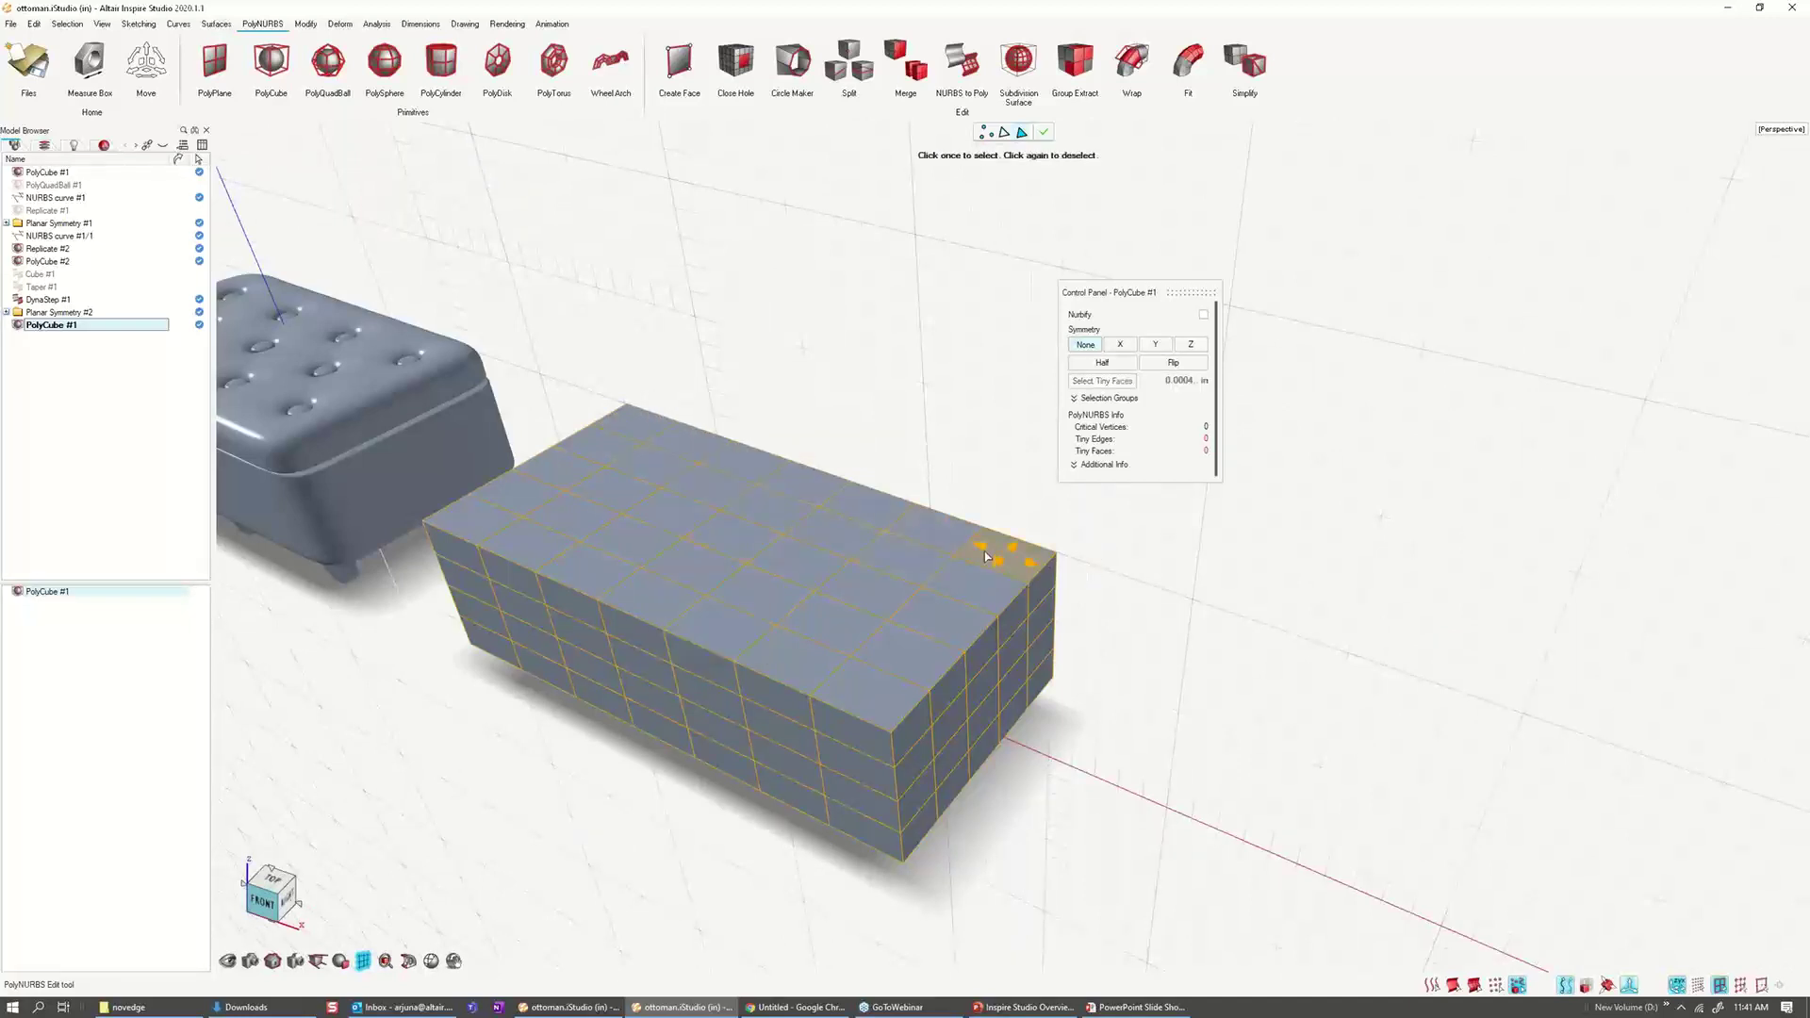
pyautogui.click(643, 441)
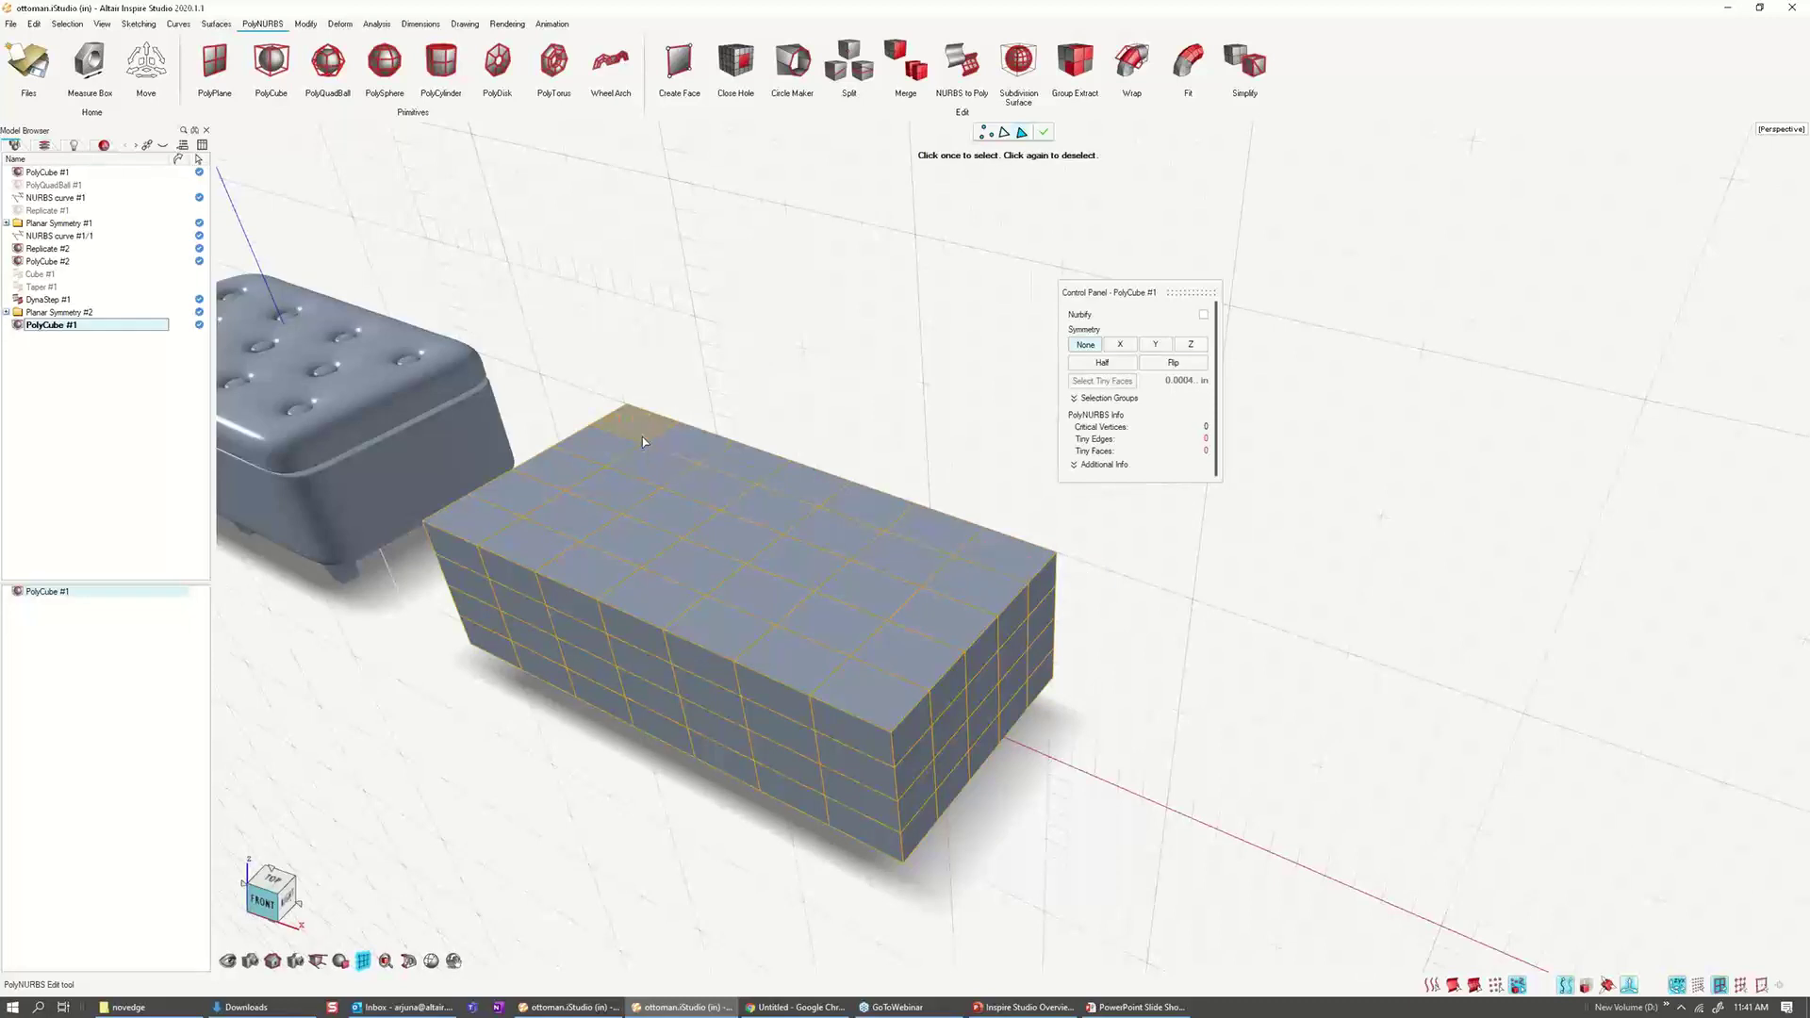
pyautogui.click(980, 554)
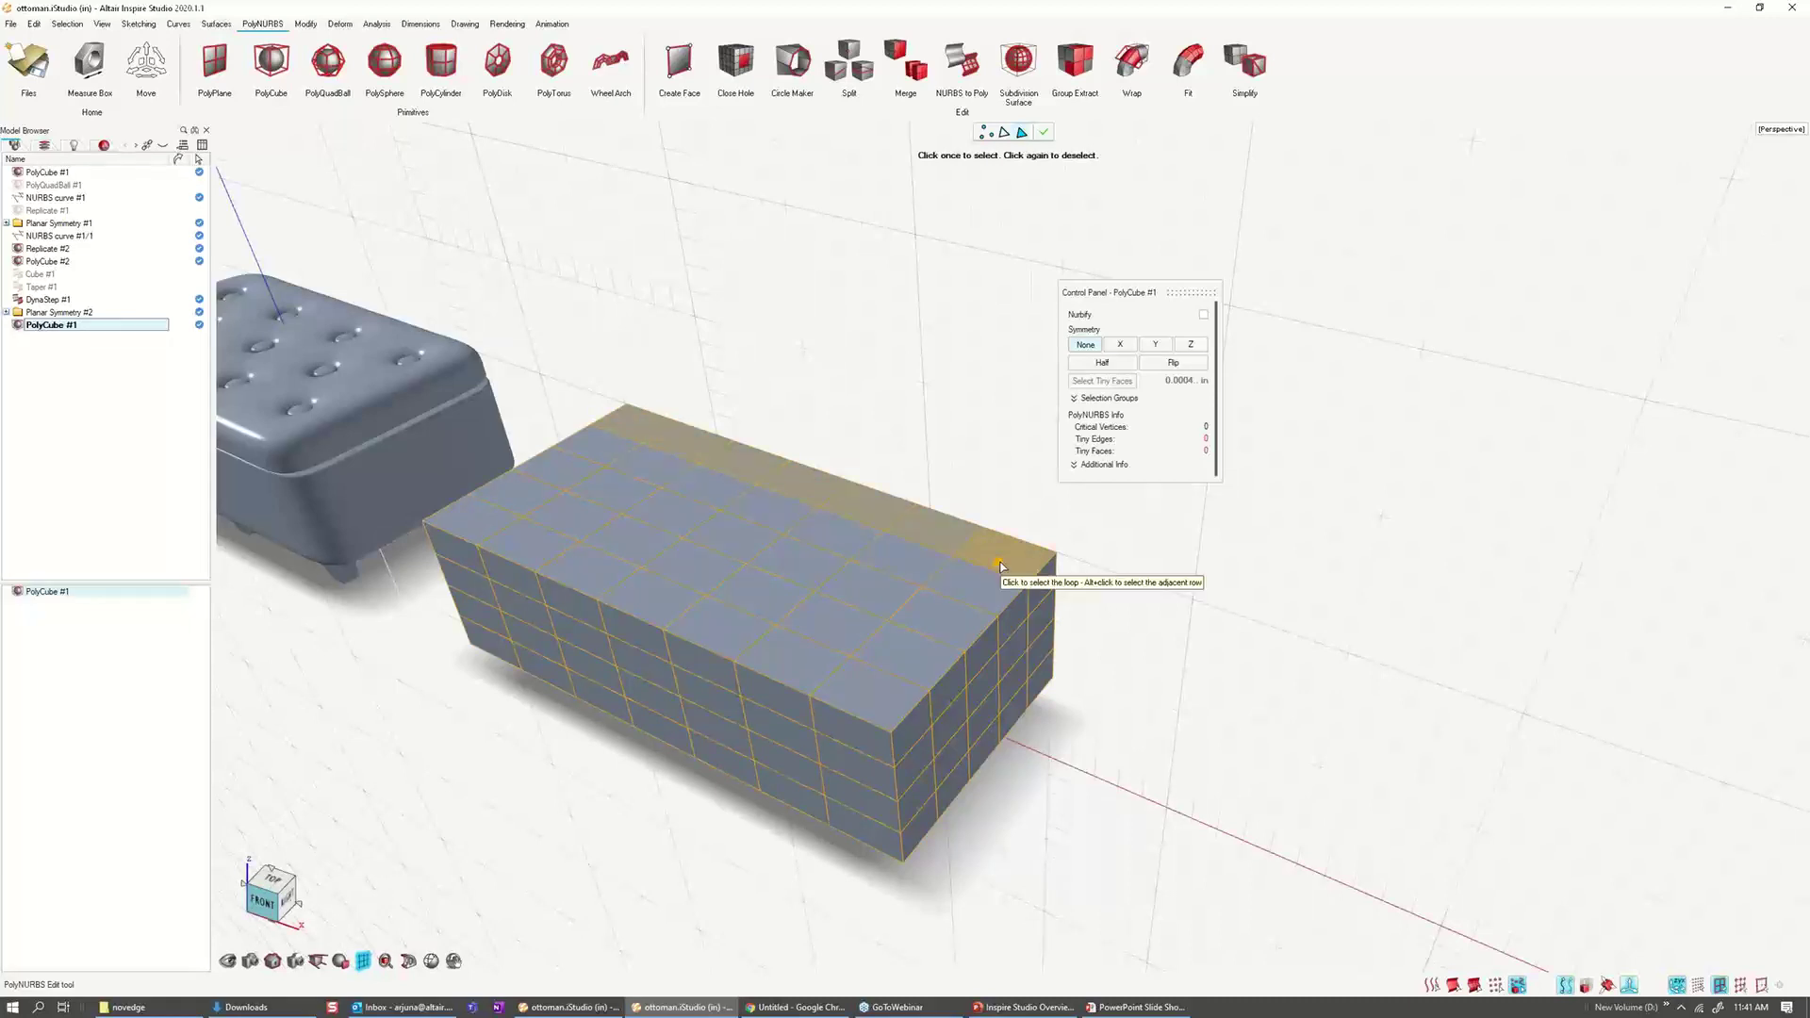
pyautogui.click(1002, 566)
pyautogui.click(1000, 566)
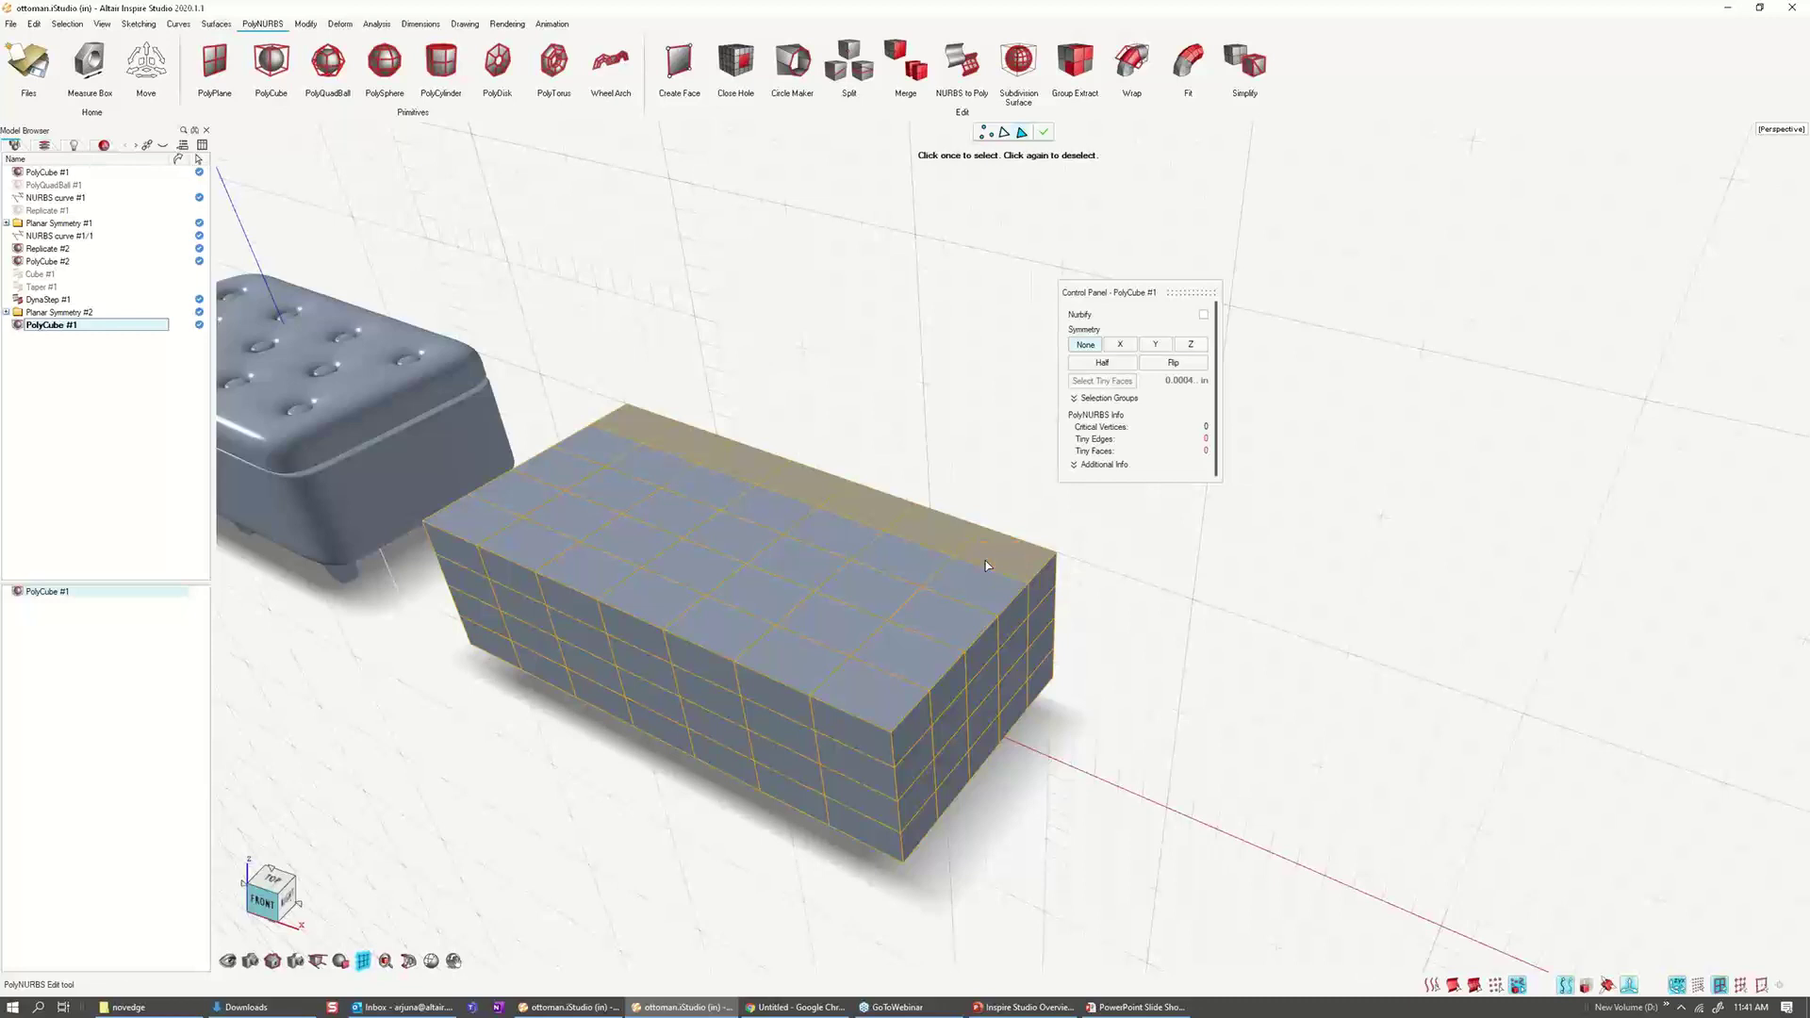
pyautogui.click(1001, 567)
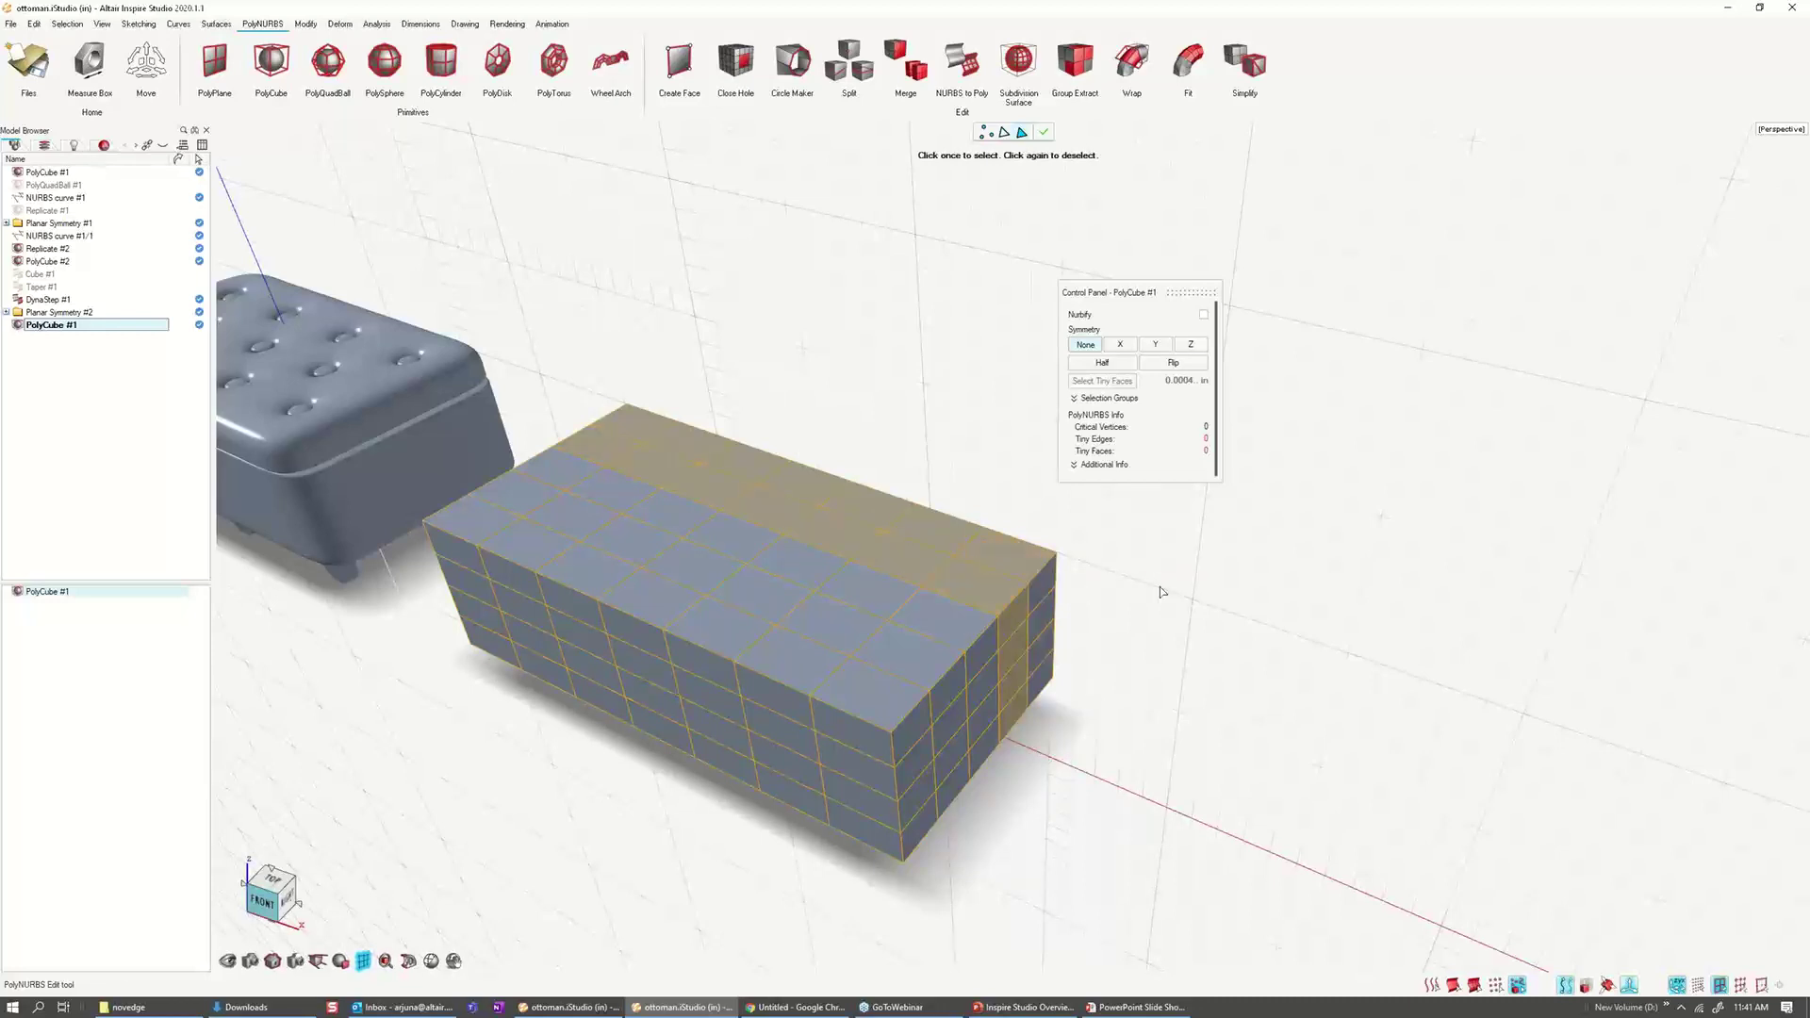
pyautogui.click(1001, 594)
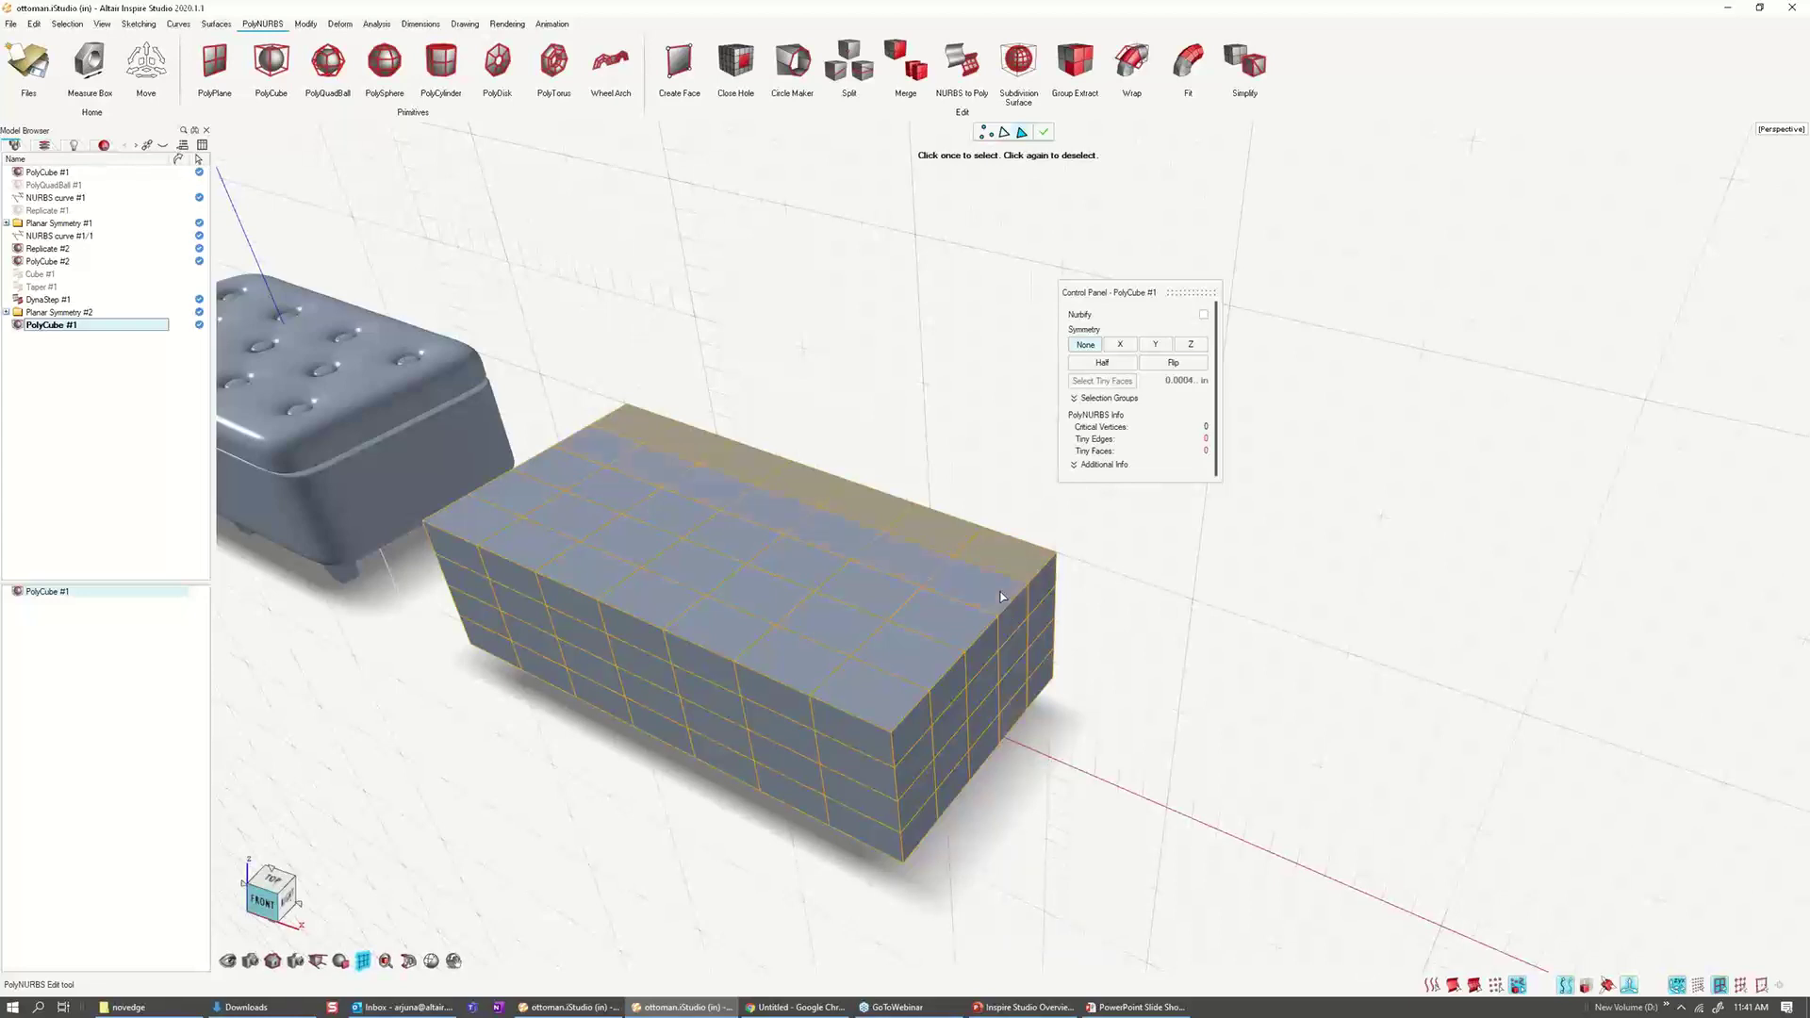
# Step: Add the end, front and inner rows to the selection loop by loop until the cube's whole top surface is selected
pyautogui.click(880, 705)
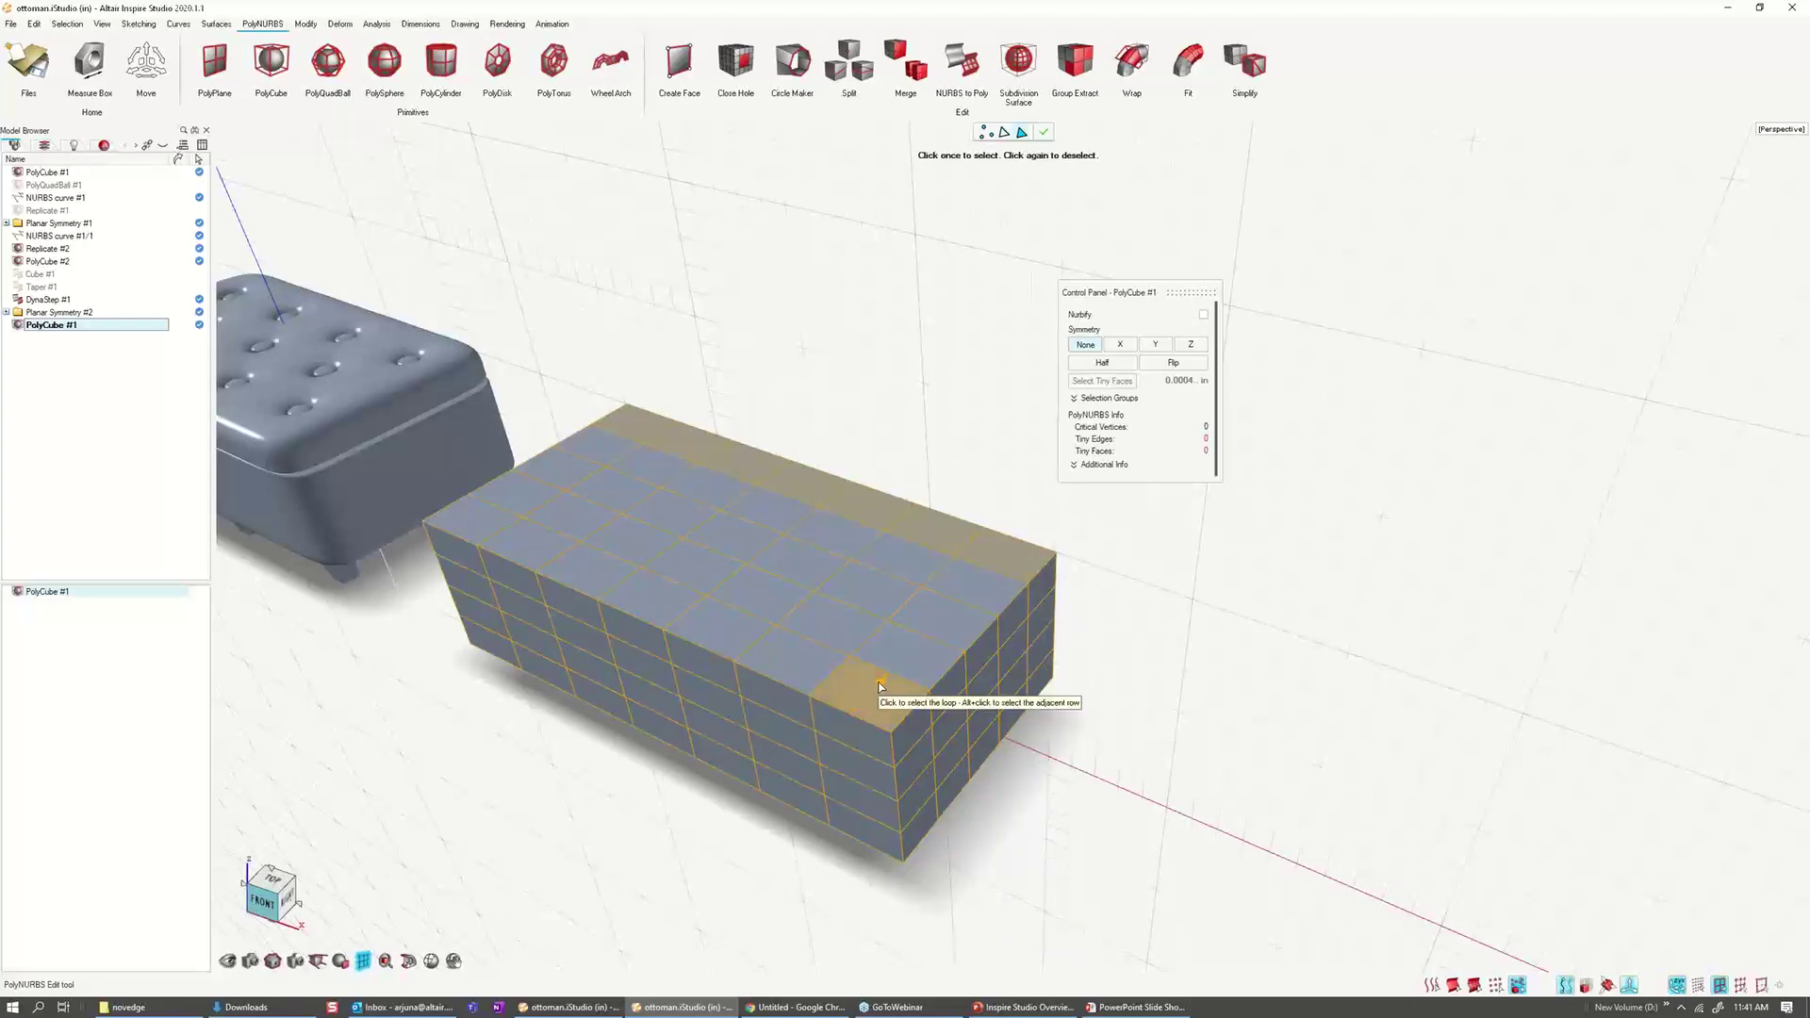
pyautogui.click(880, 687)
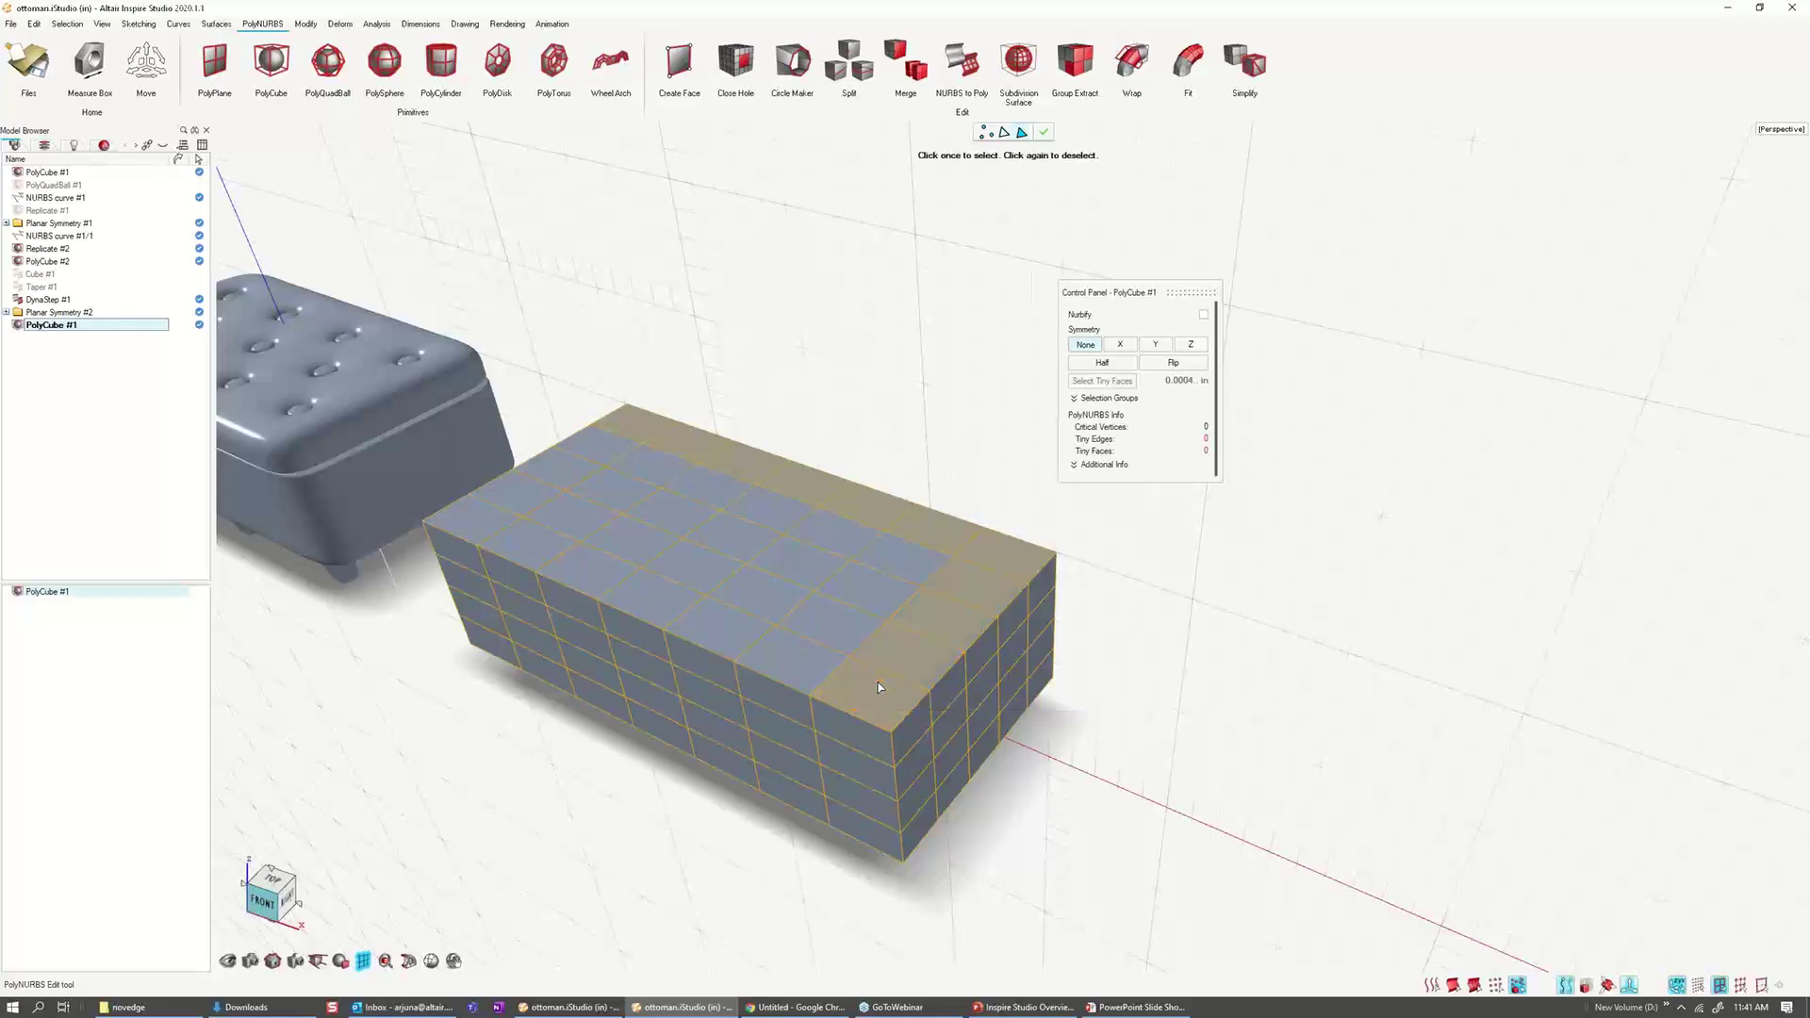
pyautogui.click(487, 528)
pyautogui.click(490, 528)
pyautogui.click(500, 501)
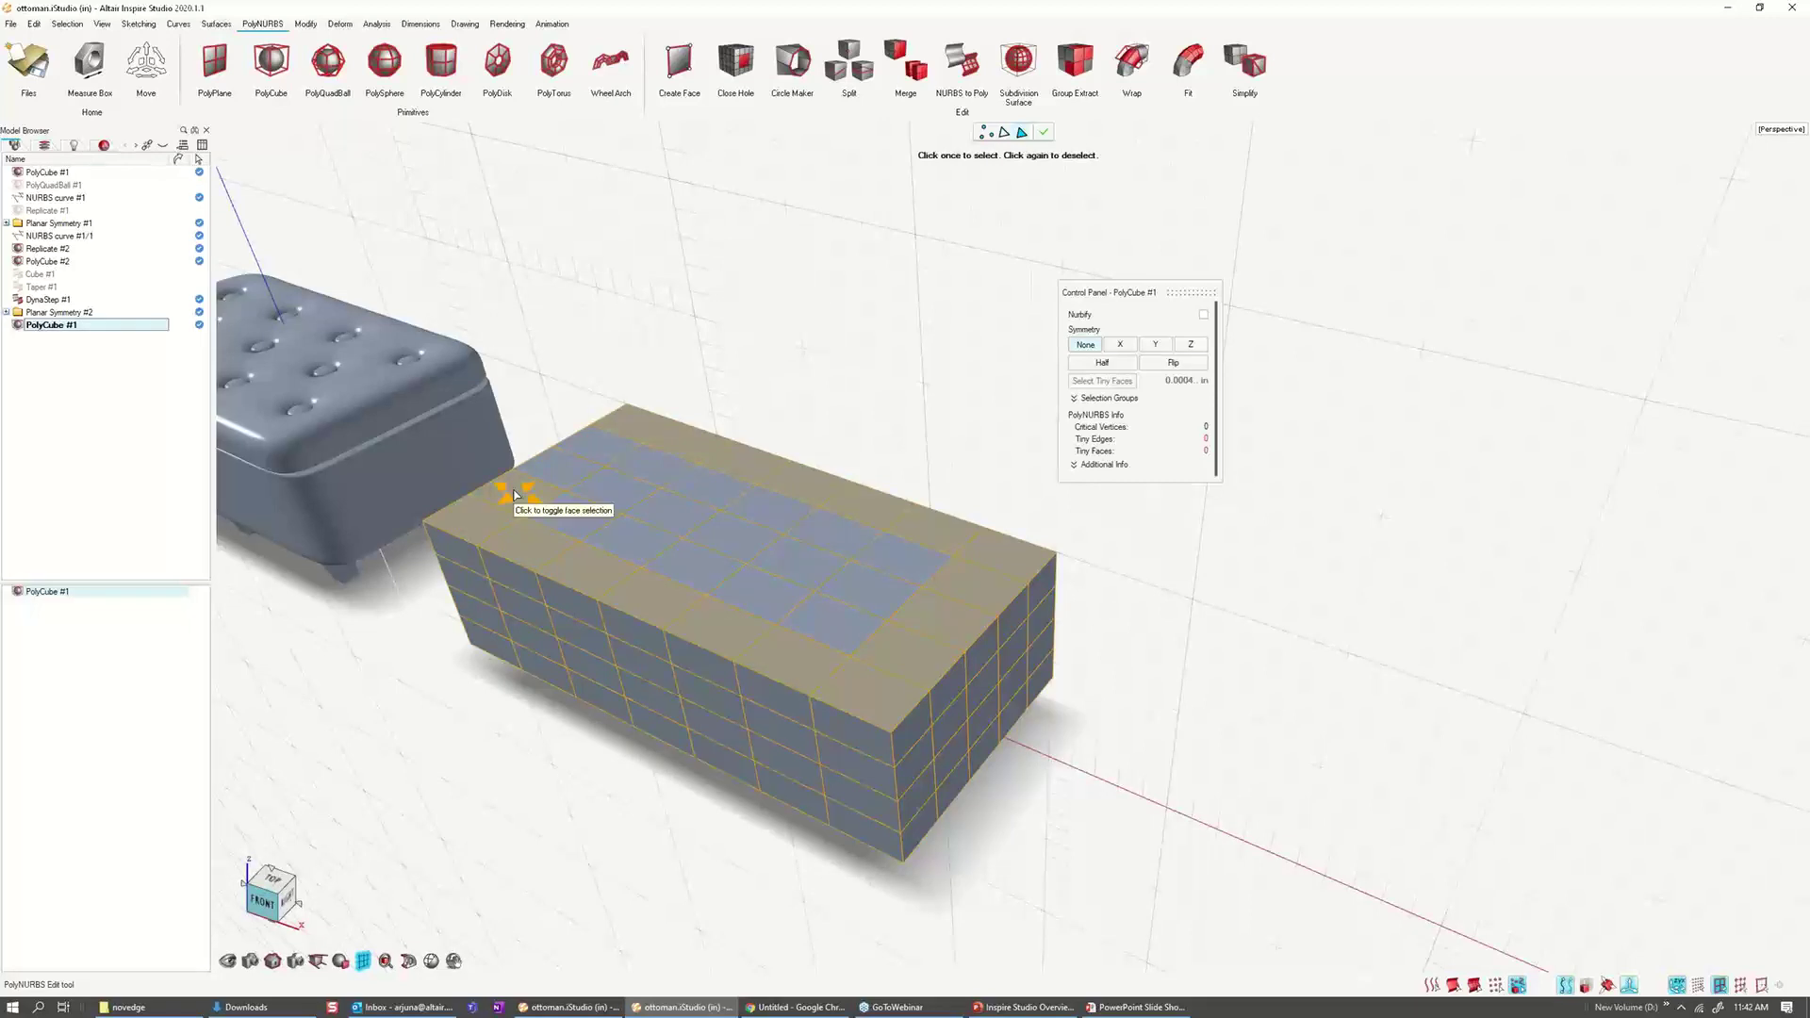
pyautogui.click(514, 495)
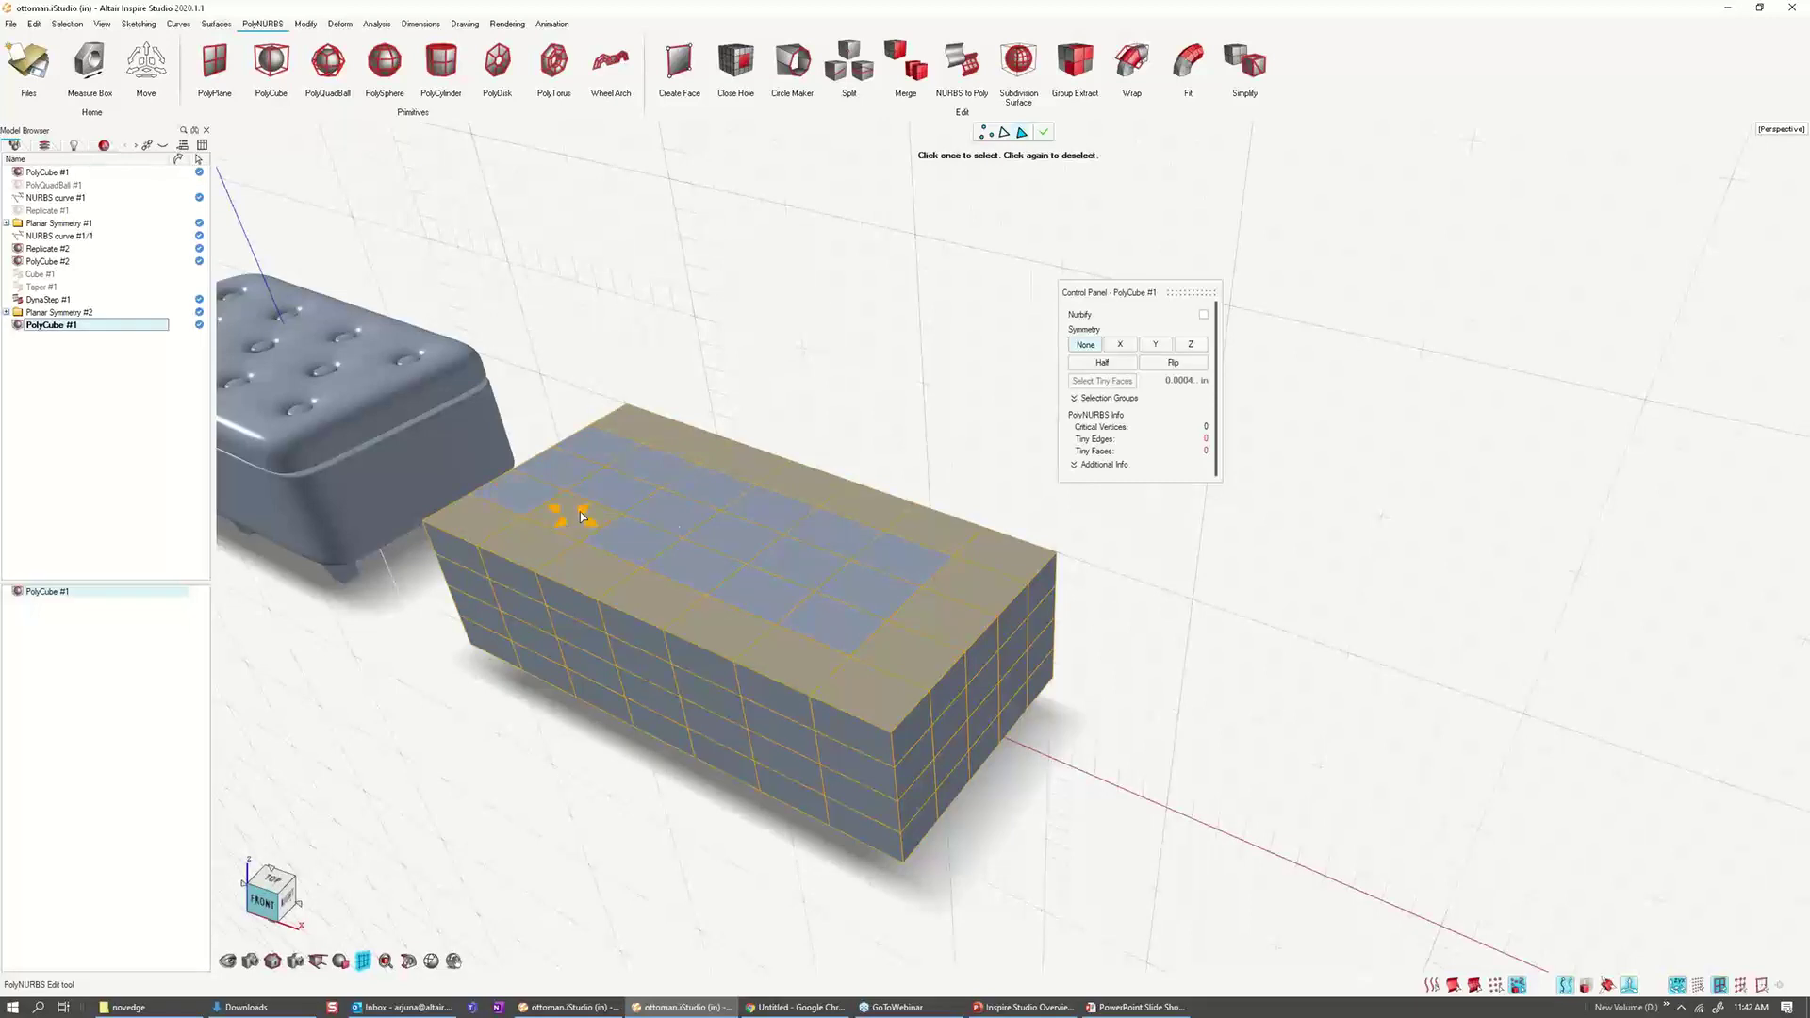
pyautogui.click(582, 516)
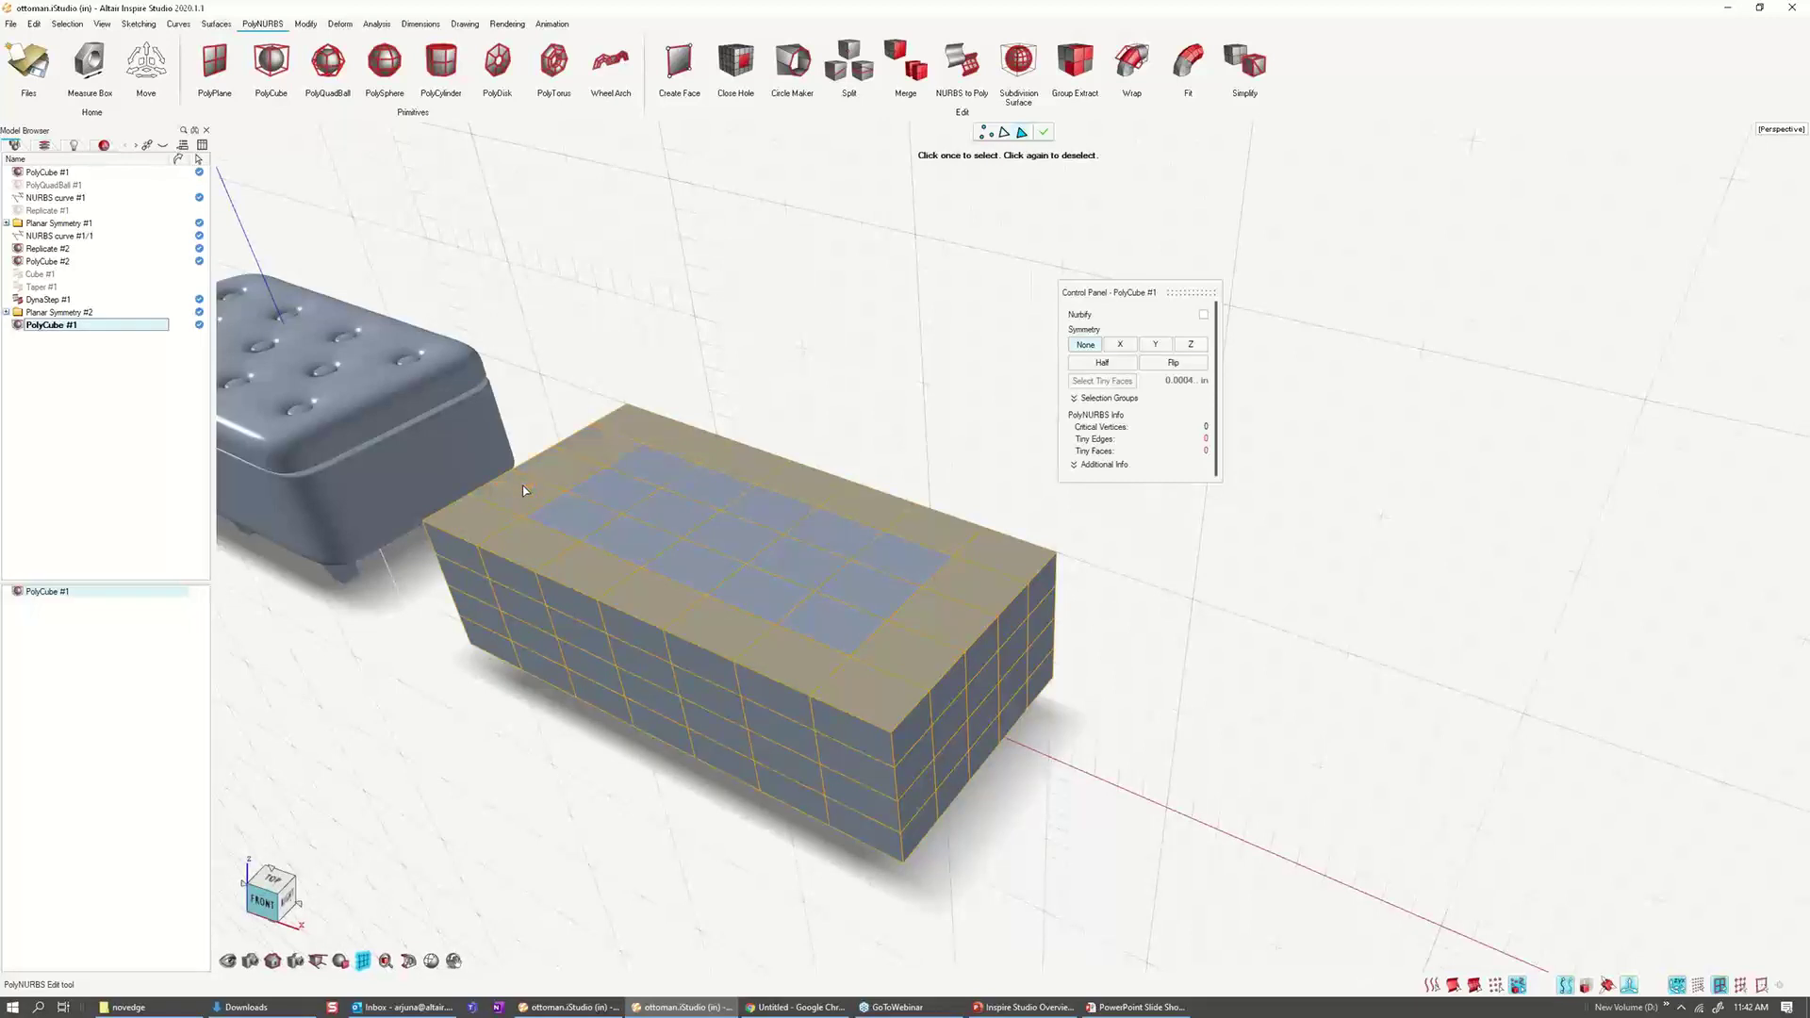
pyautogui.click(545, 500)
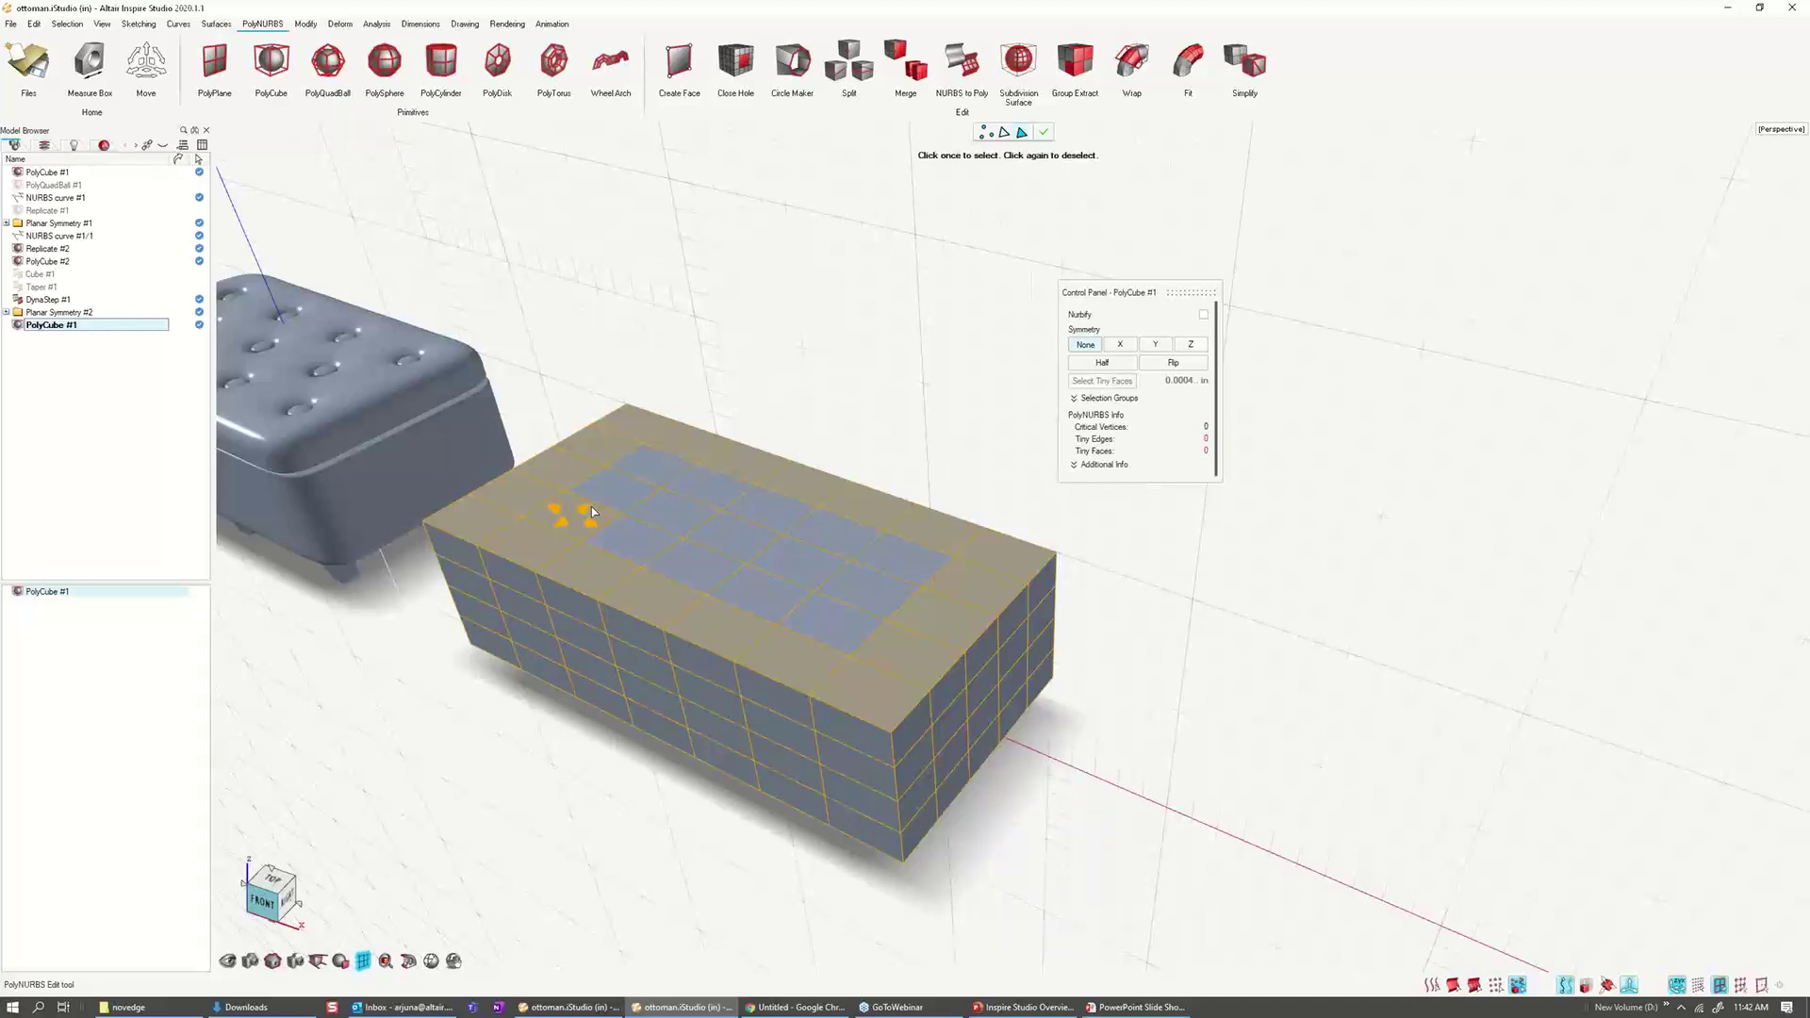
pyautogui.click(564, 470)
pyautogui.click(577, 476)
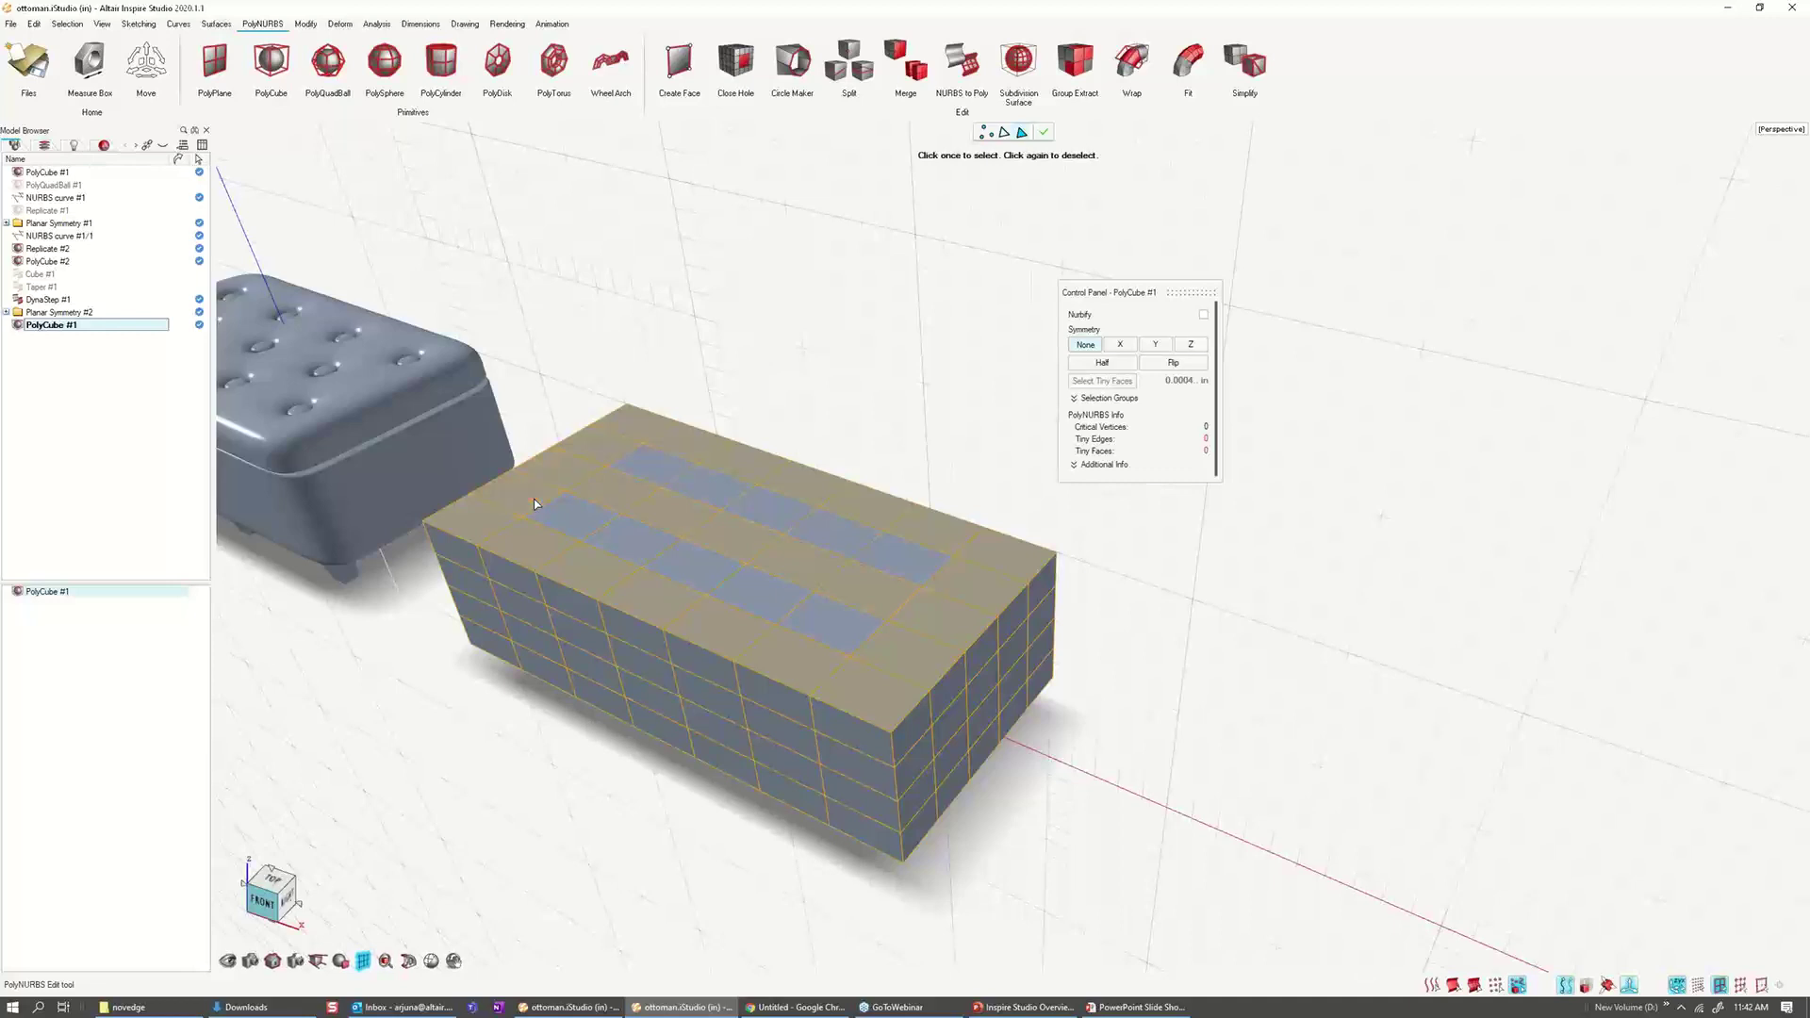
# Step: Turn on Nurbify for the PolyCube and switch off Advanced Selection, keeping the top faces selected
pyautogui.click(385, 960)
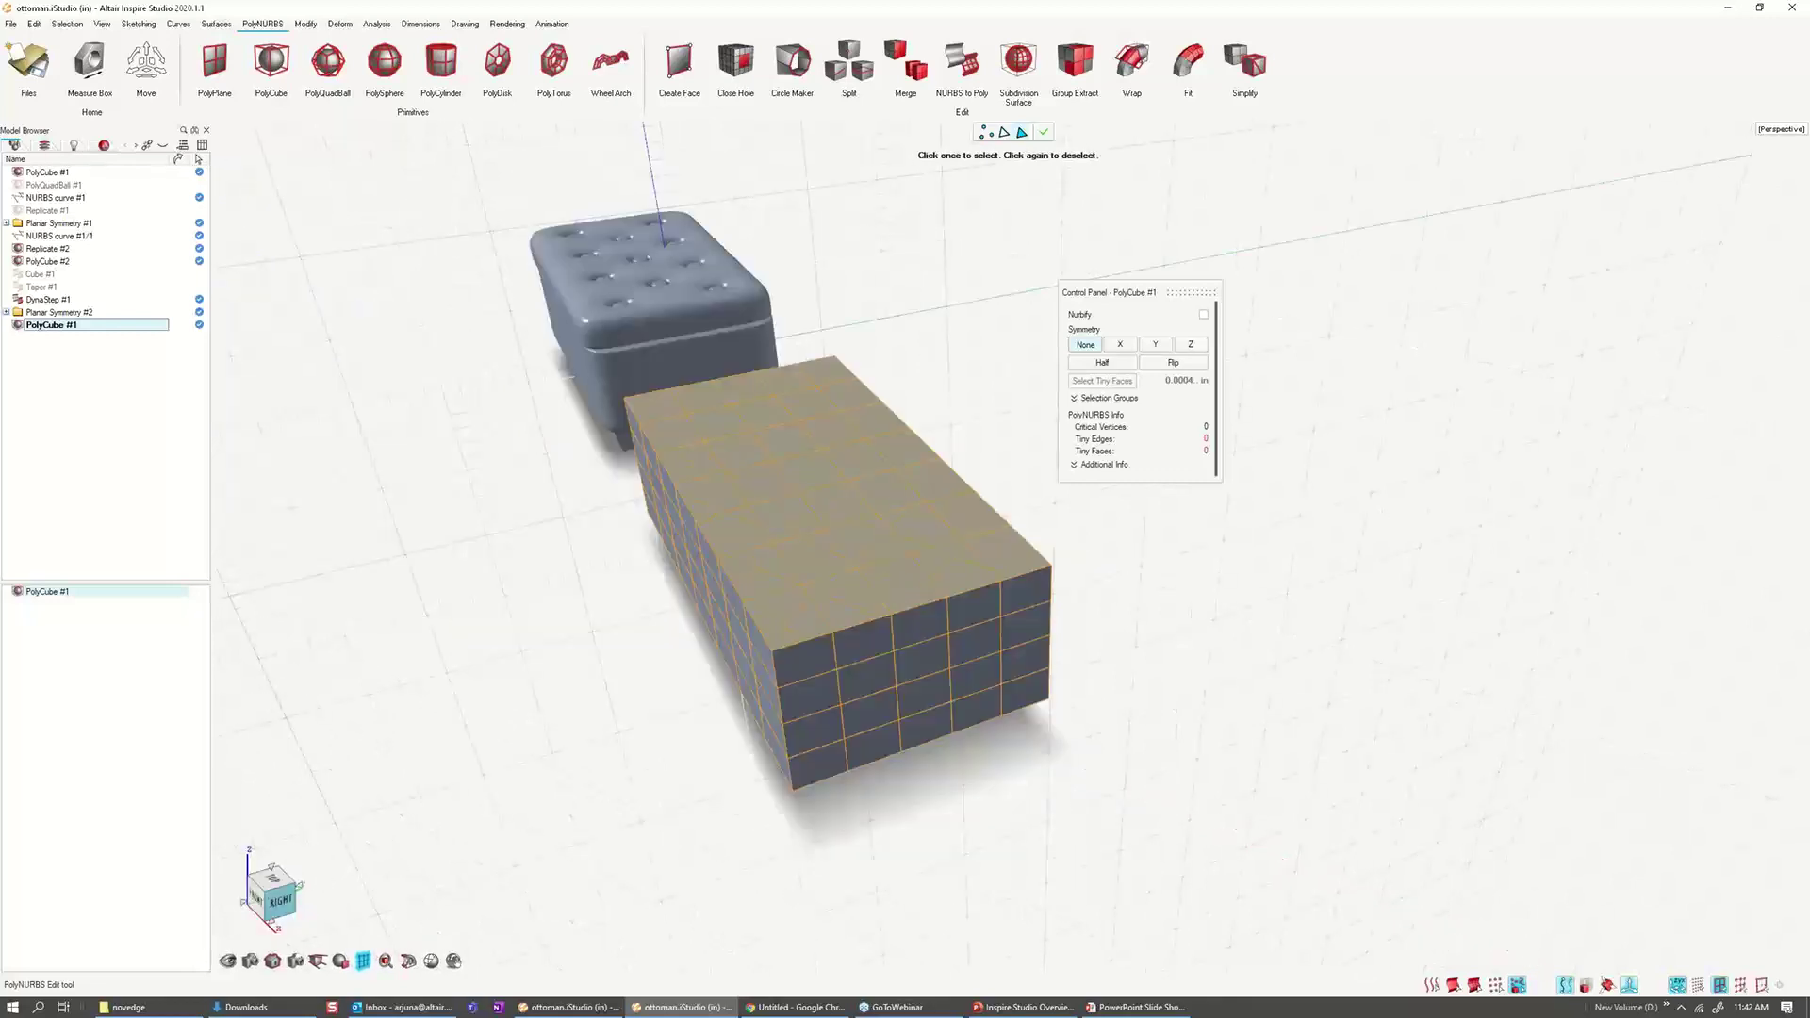
pyautogui.moveTo(509, 462); pyautogui.dragTo(688, 477, button='middle')
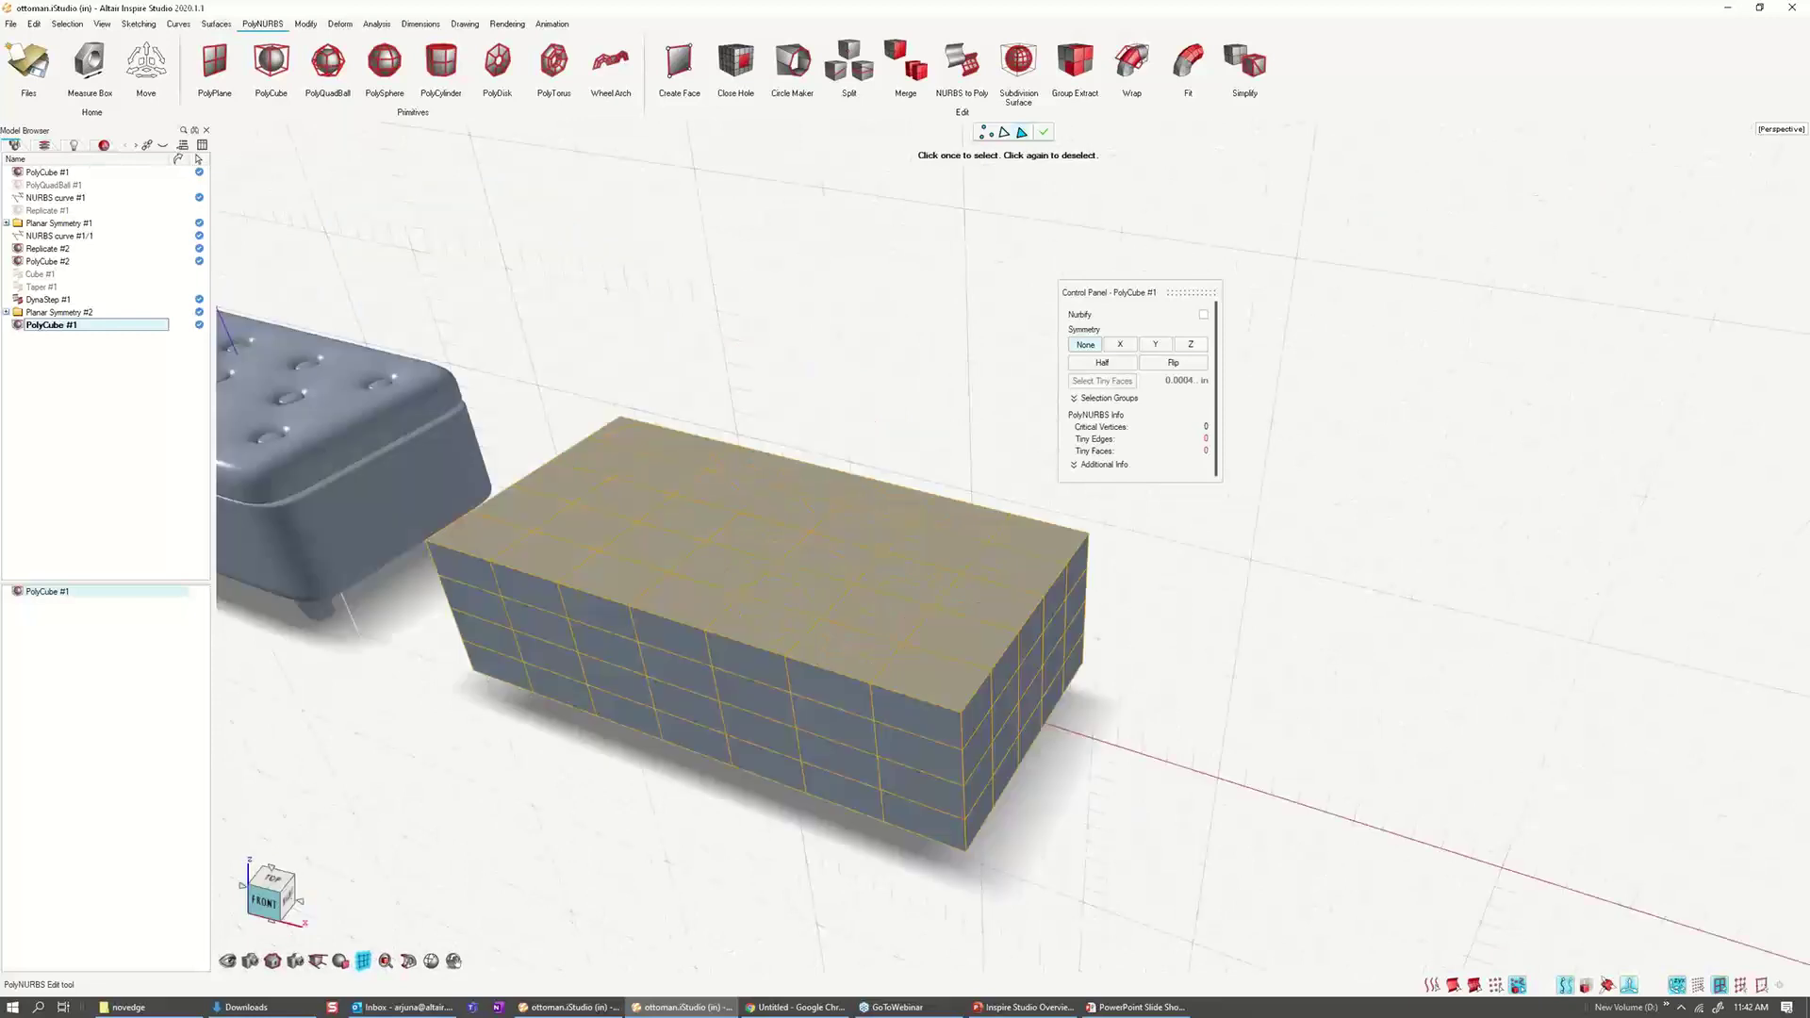
pyautogui.moveTo(688, 478); pyautogui.dragTo(736, 440, button='right')
pyautogui.rightClick(740, 440)
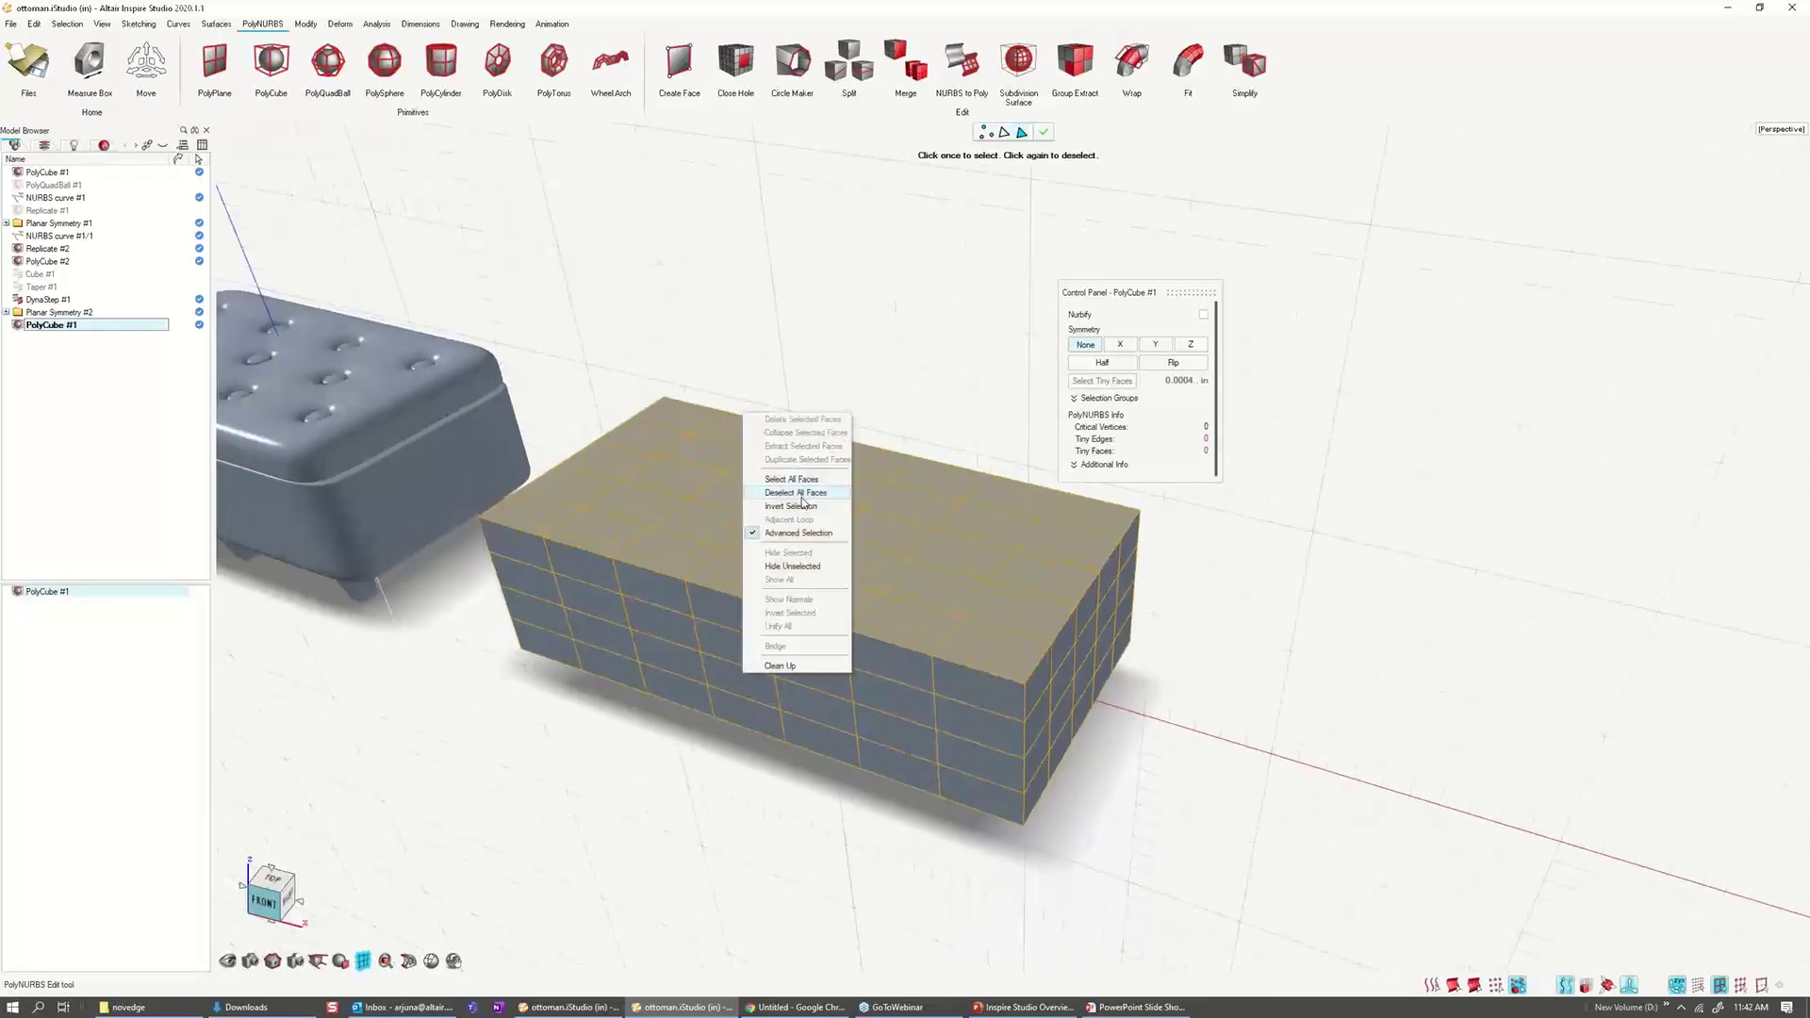
pyautogui.click(895, 412)
pyautogui.press('Tab')
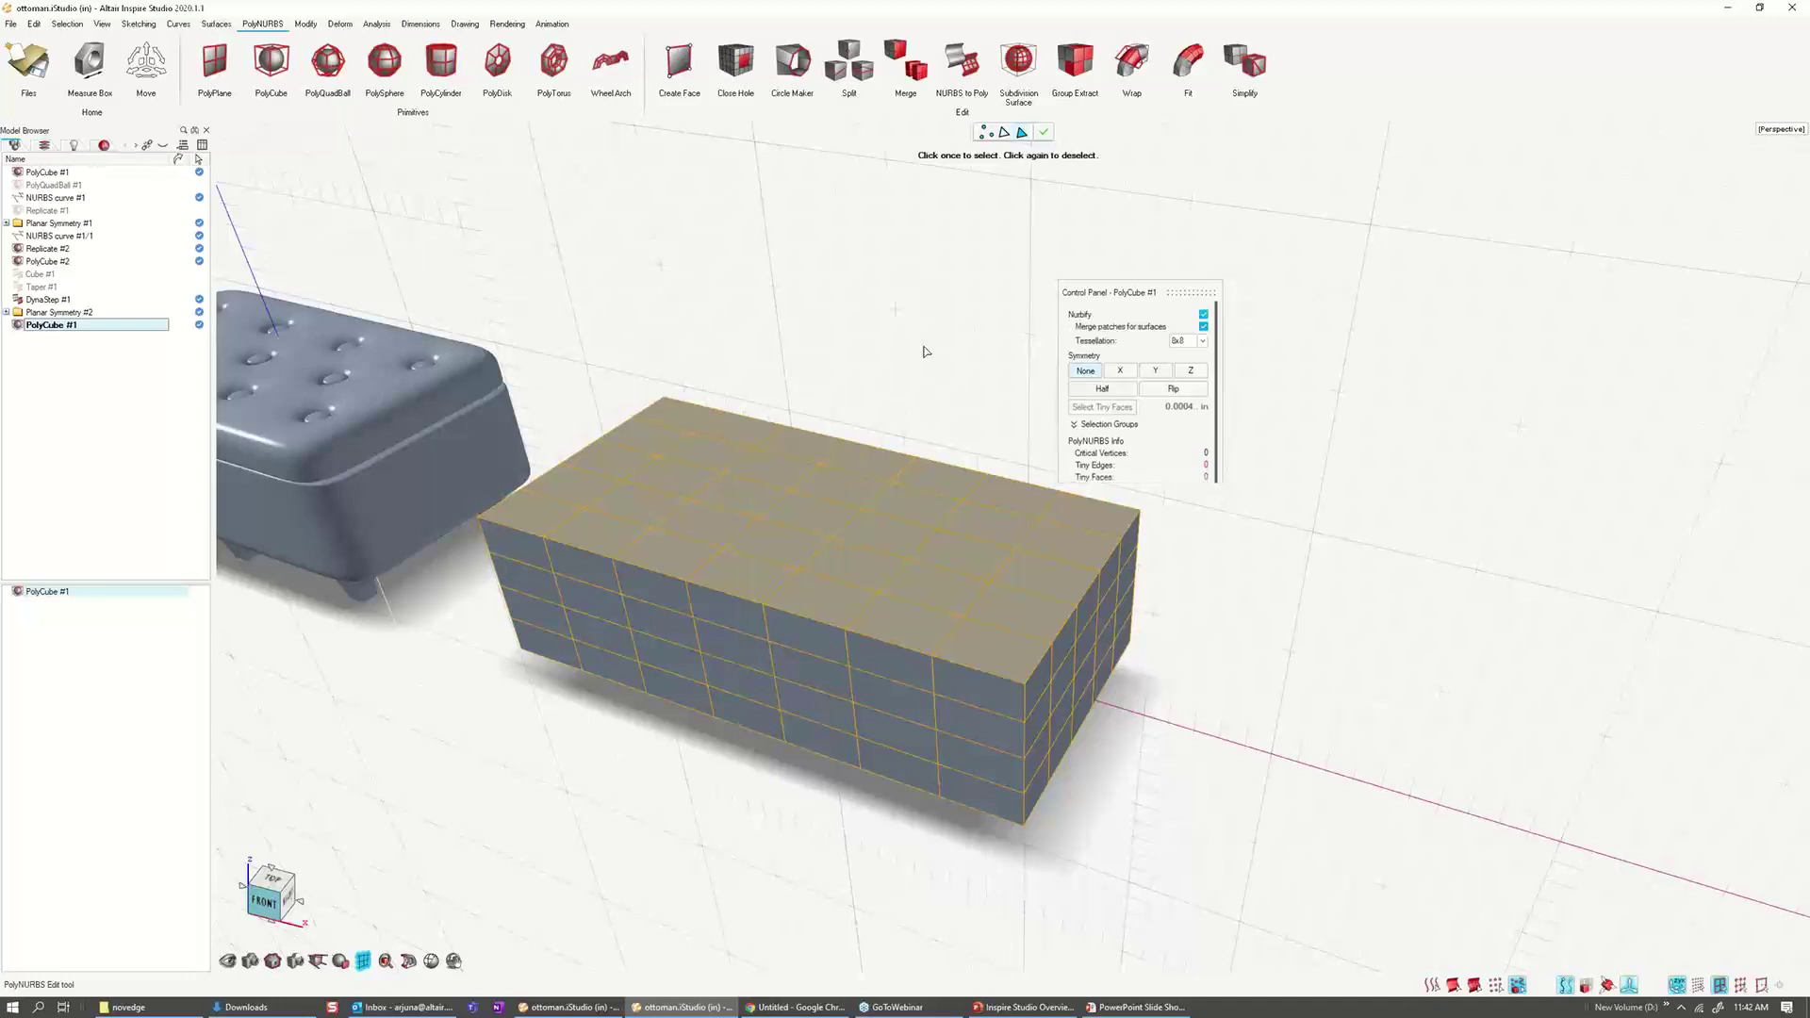
pyautogui.rightClick(809, 483)
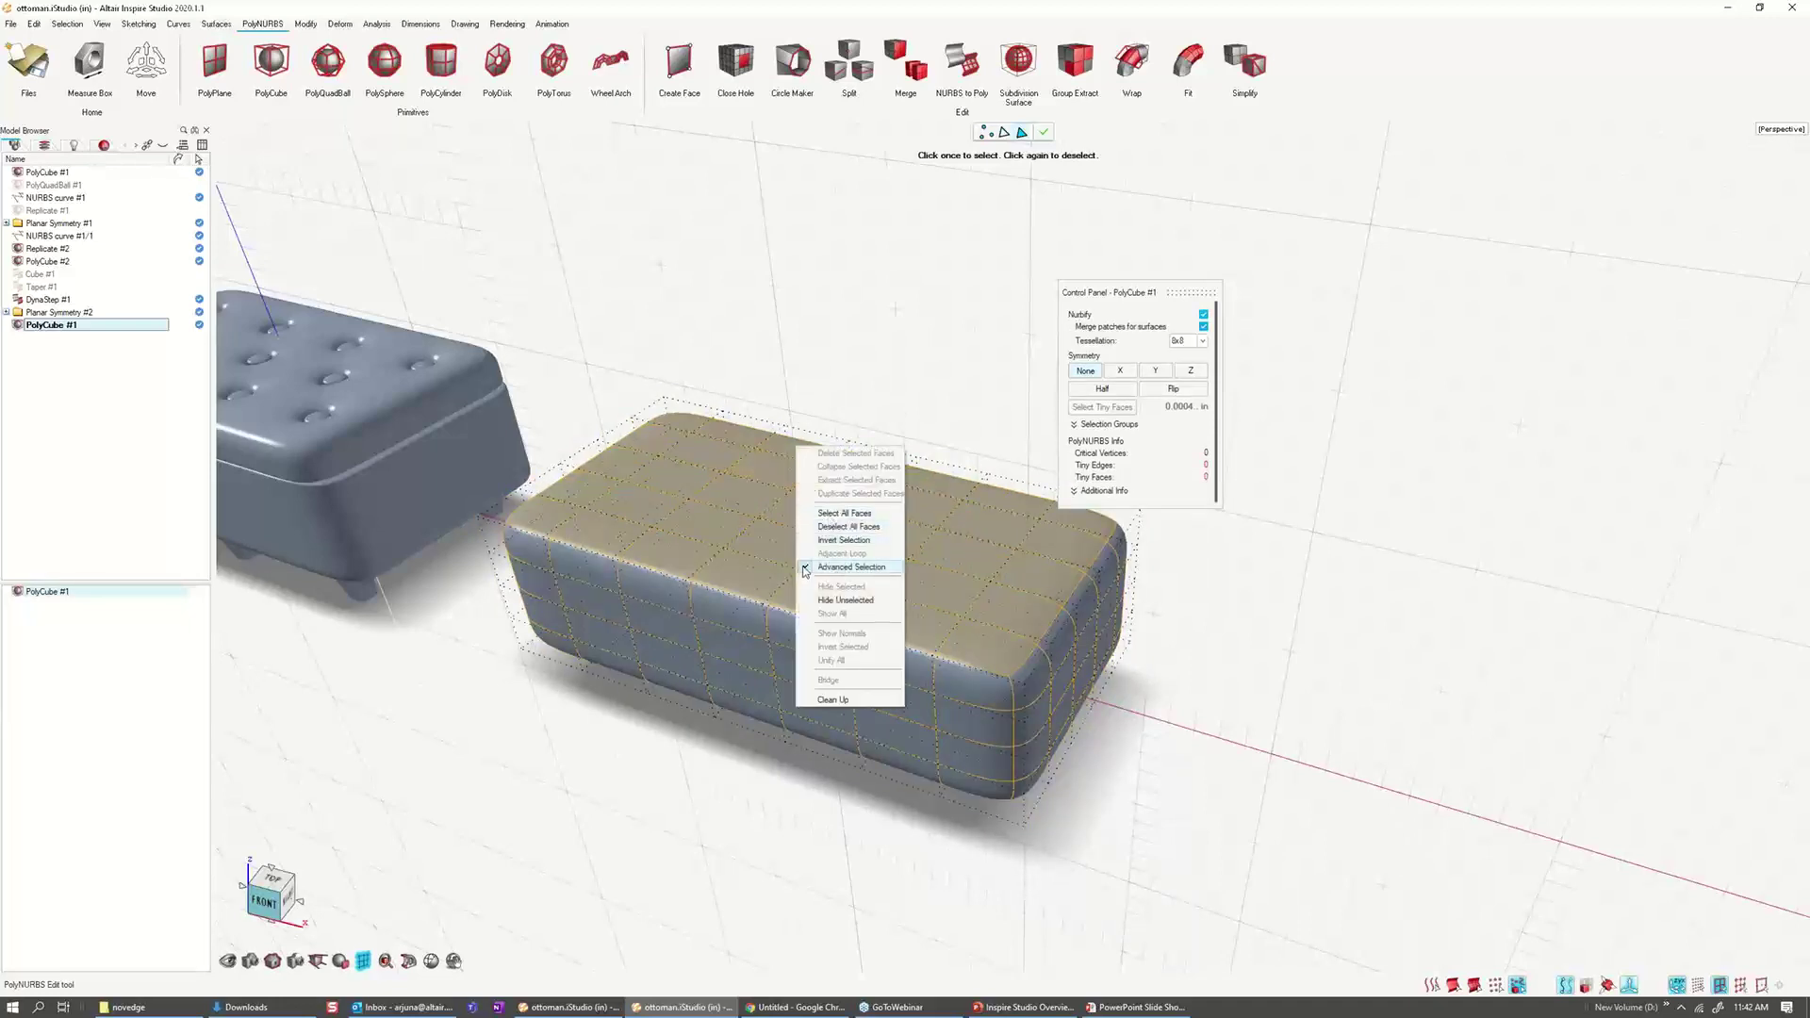
pyautogui.click(851, 566)
# Step: Extract the selected top faces as a separate object, leave the Move tool and hide the extracted surface
pyautogui.rightClick(808, 517)
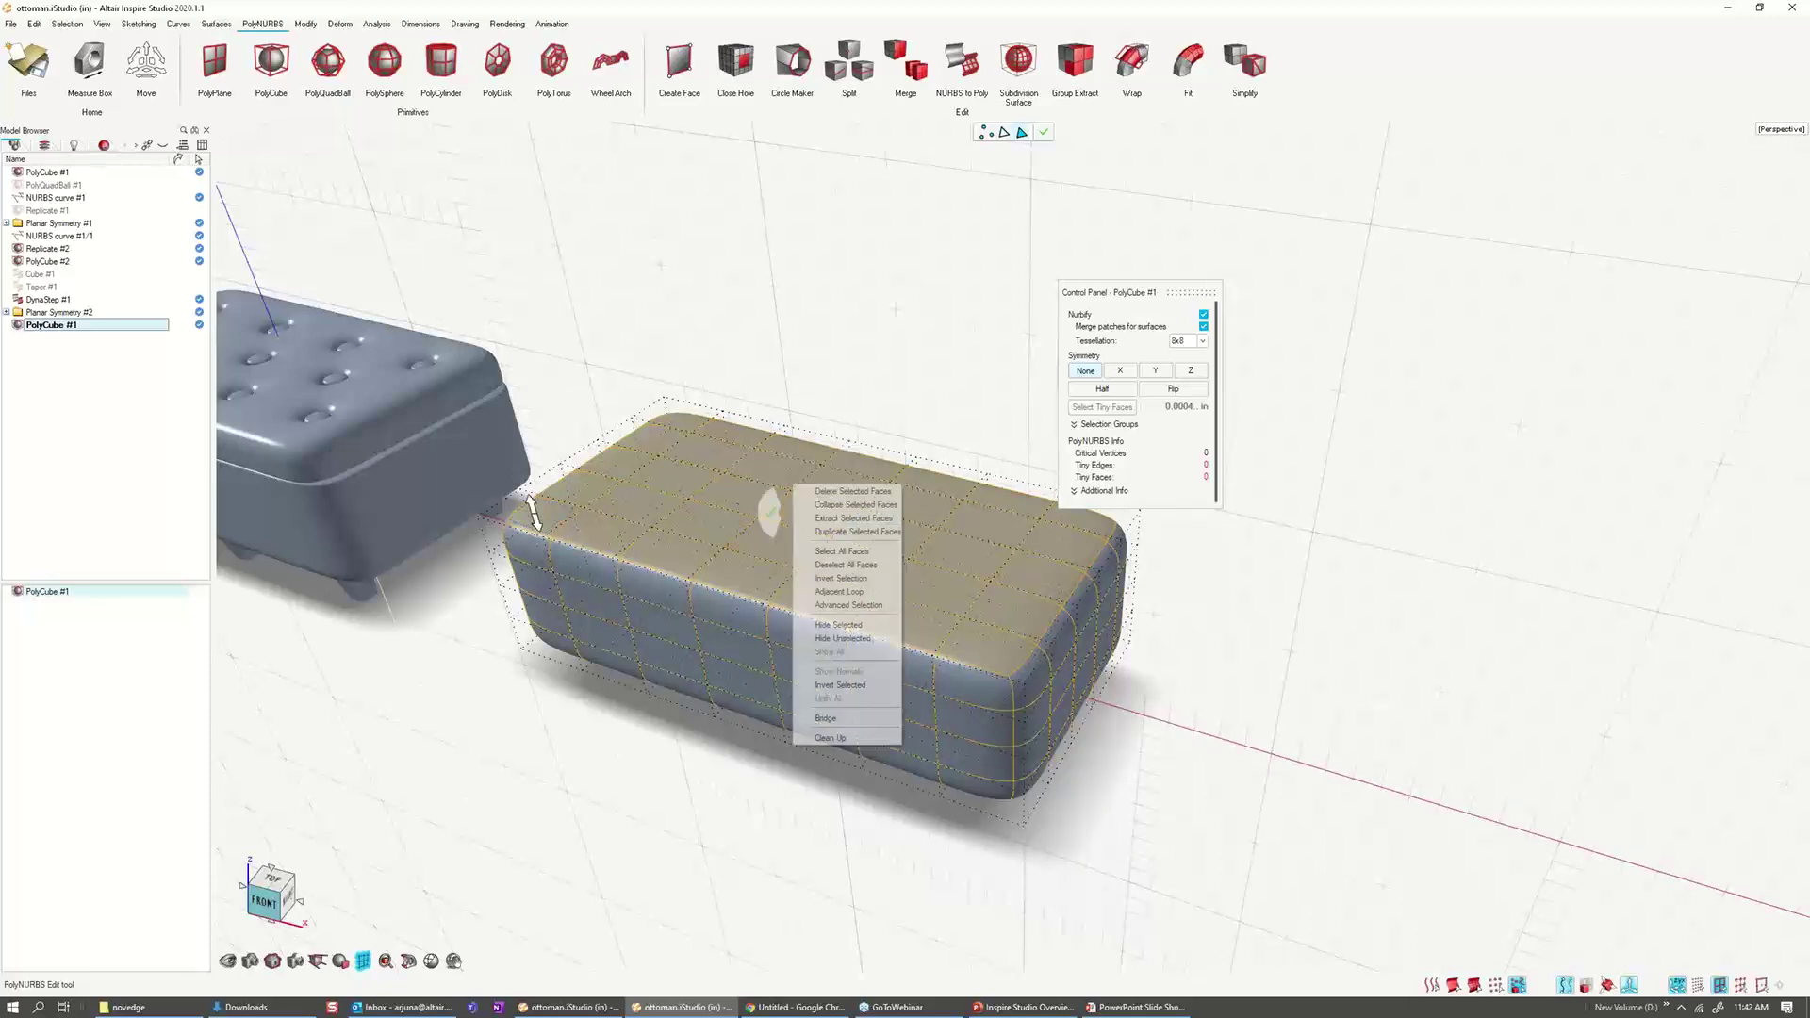
pyautogui.click(842, 520)
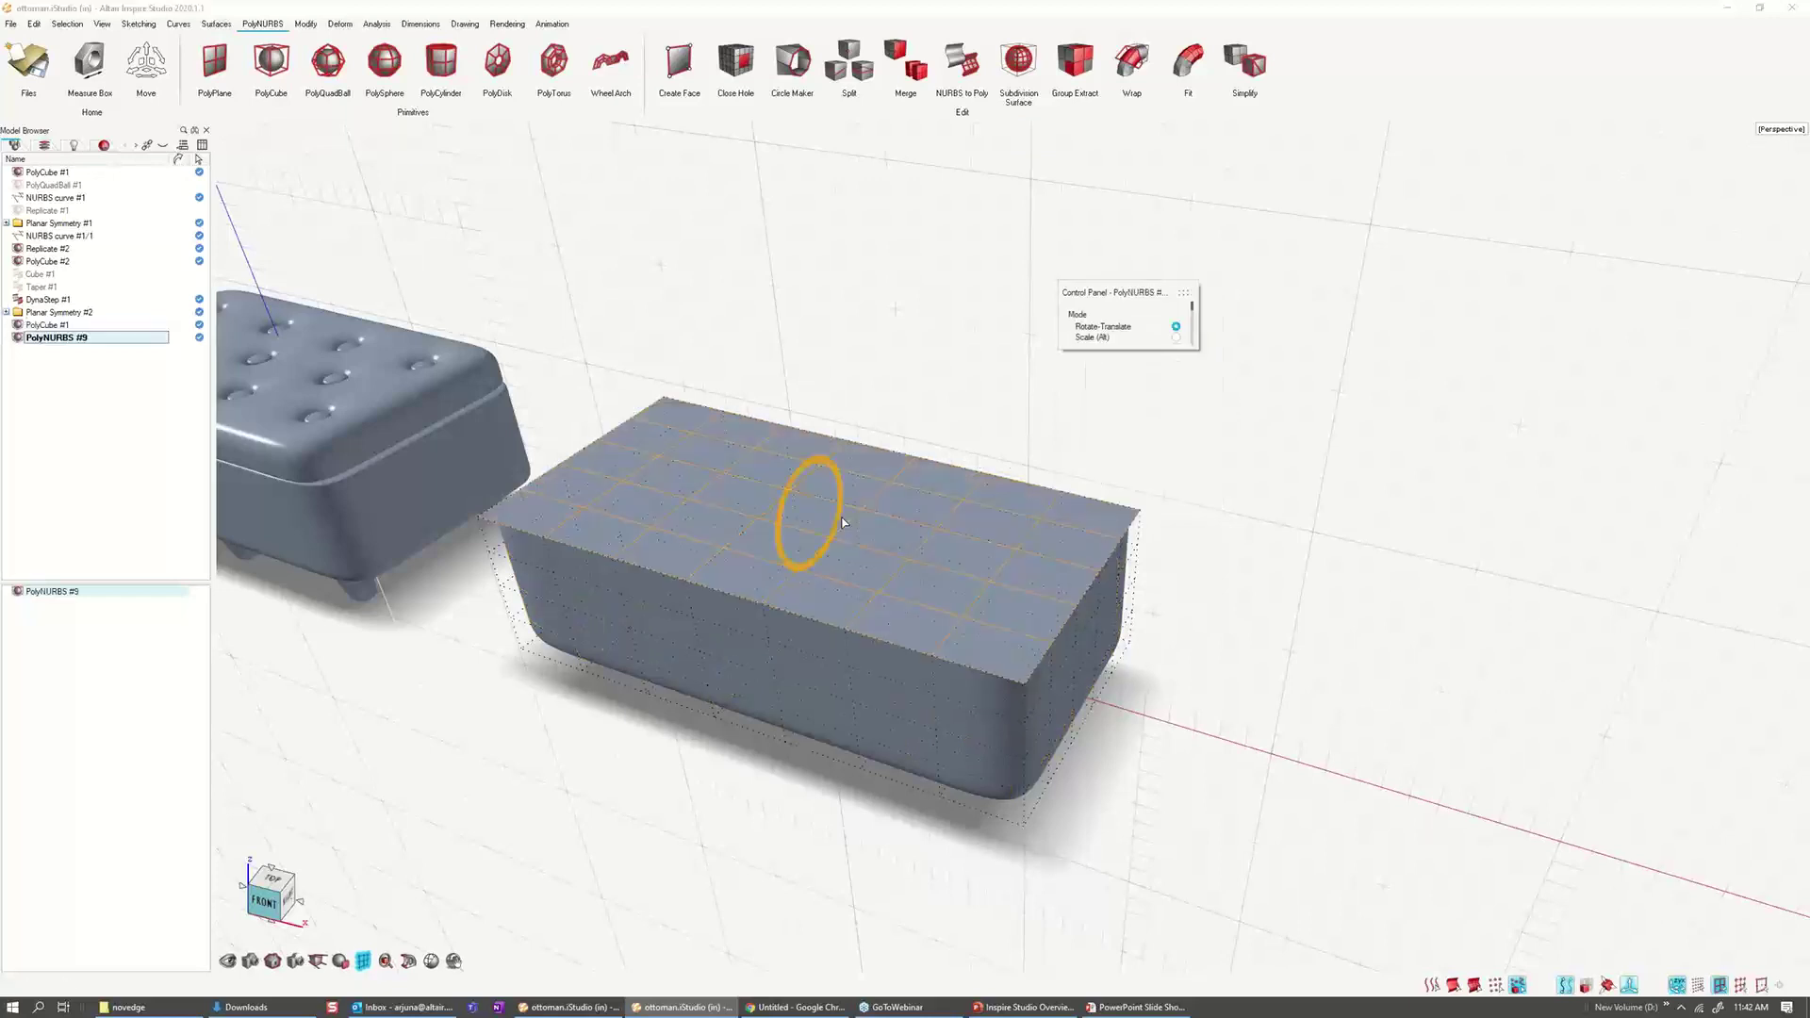
pyautogui.moveTo(939, 392); pyautogui.dragTo(942, 365, button='right')
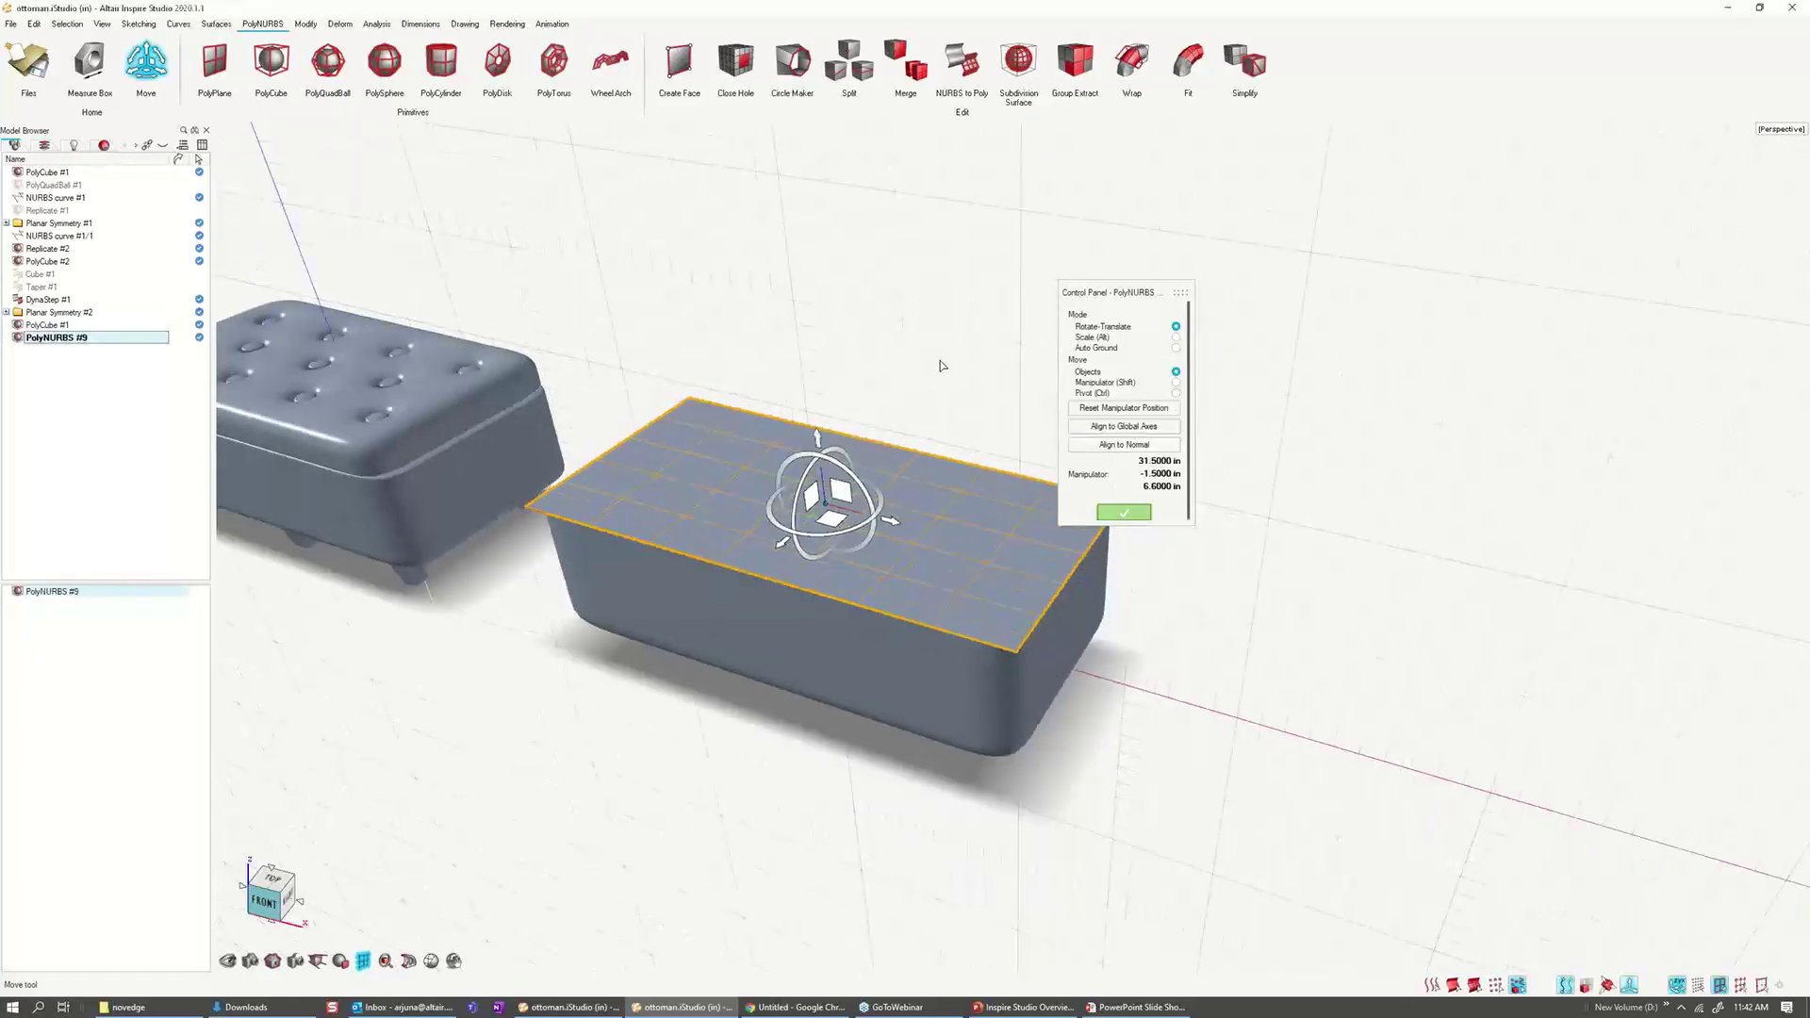
pyautogui.rightClick(941, 365)
pyautogui.press('h')
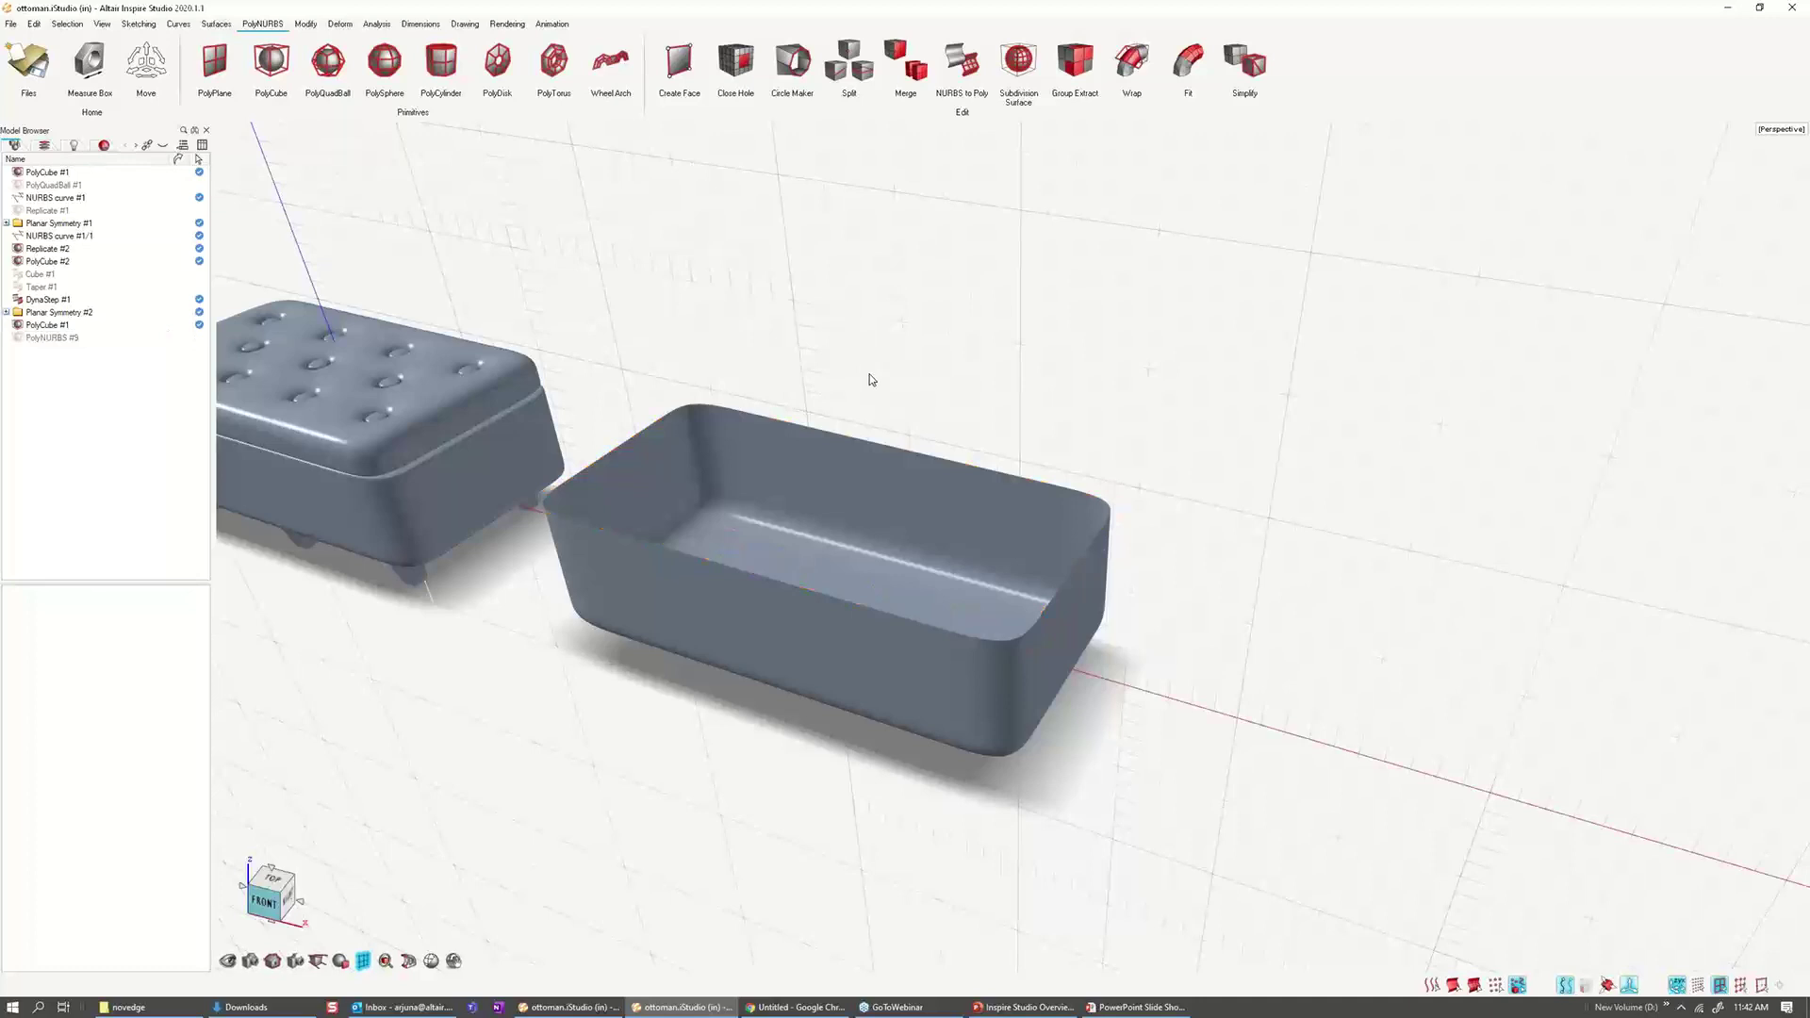
pyautogui.click(829, 504)
pyautogui.scroll(3, 717, 465)
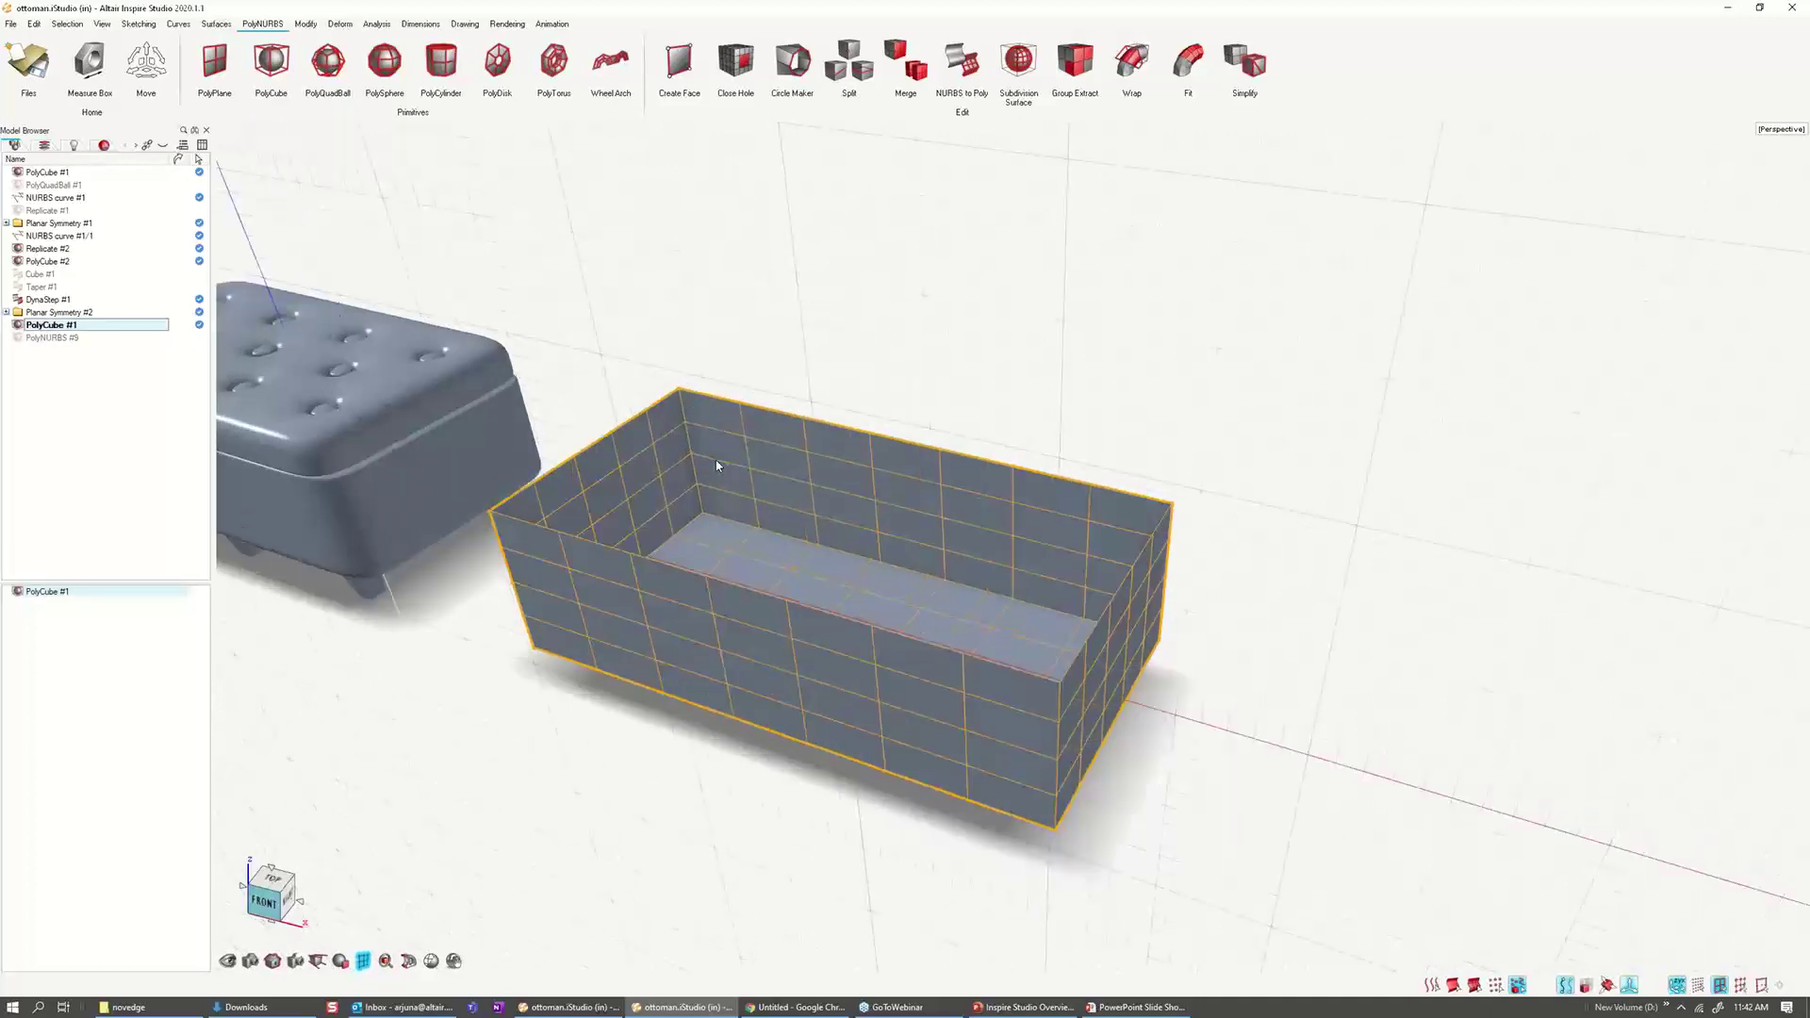
pyautogui.doubleClick(774, 440)
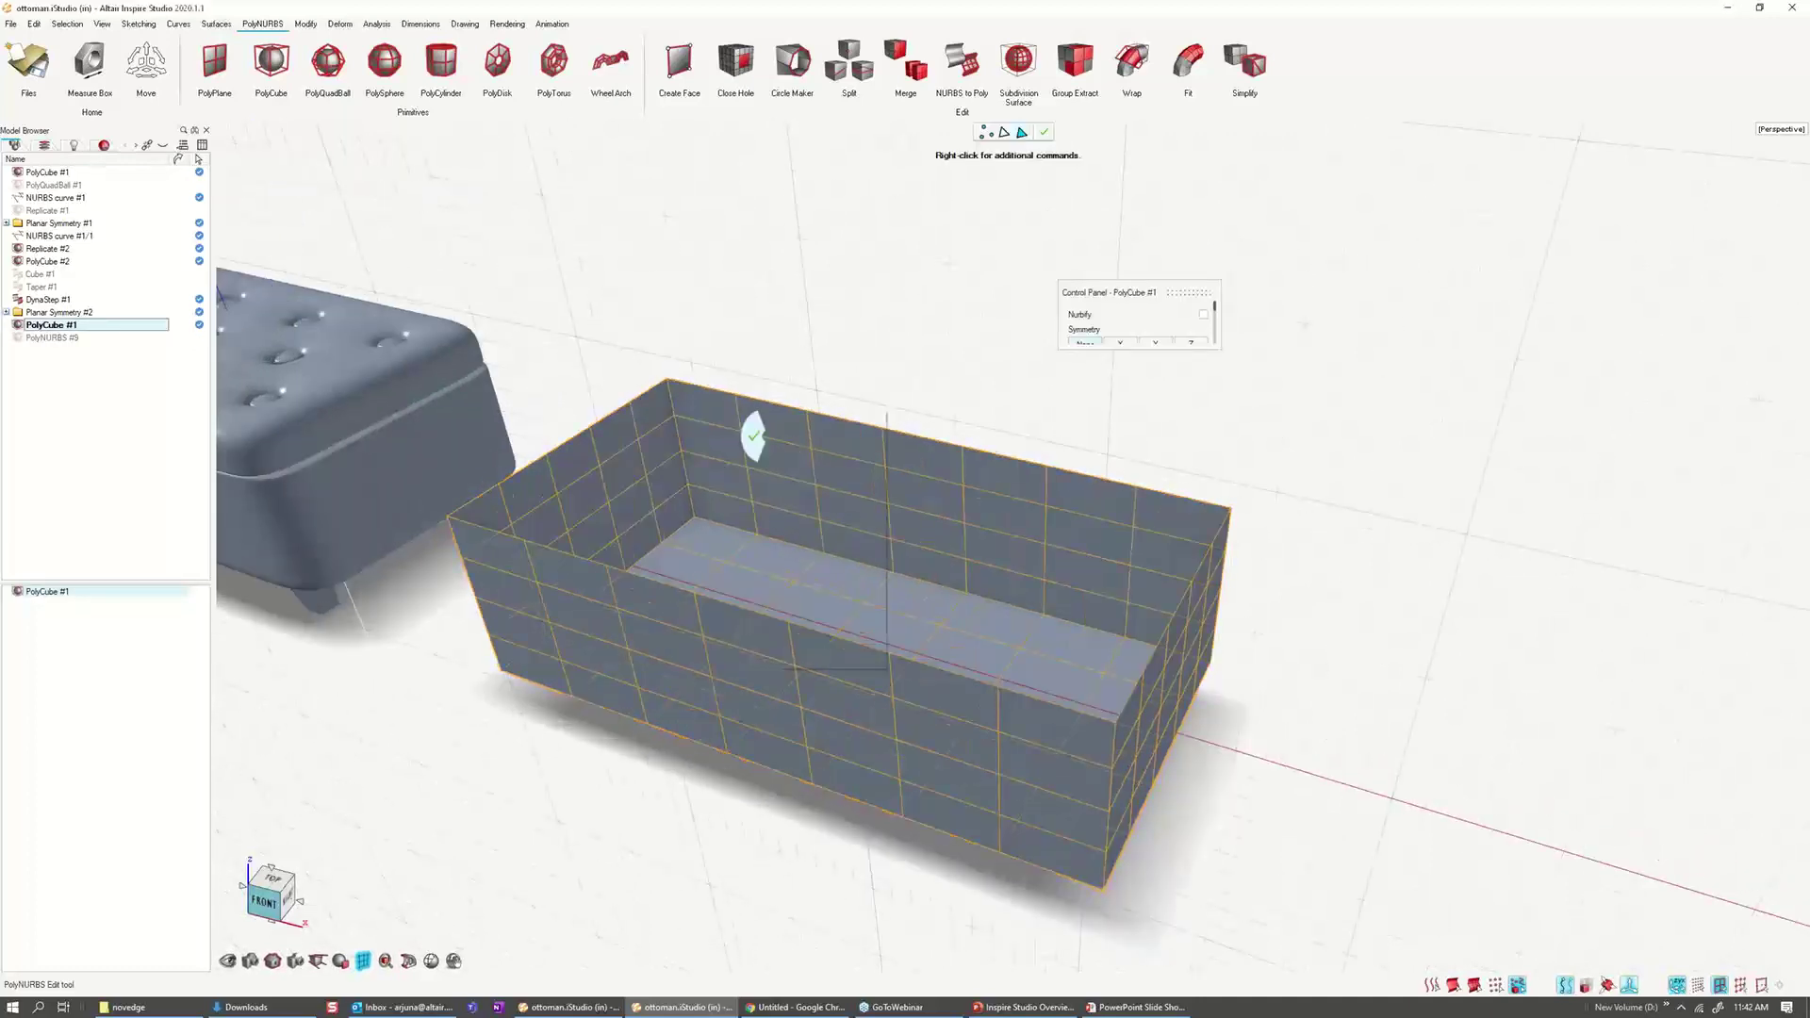
pyautogui.rightClick(775, 411)
pyautogui.click(825, 475)
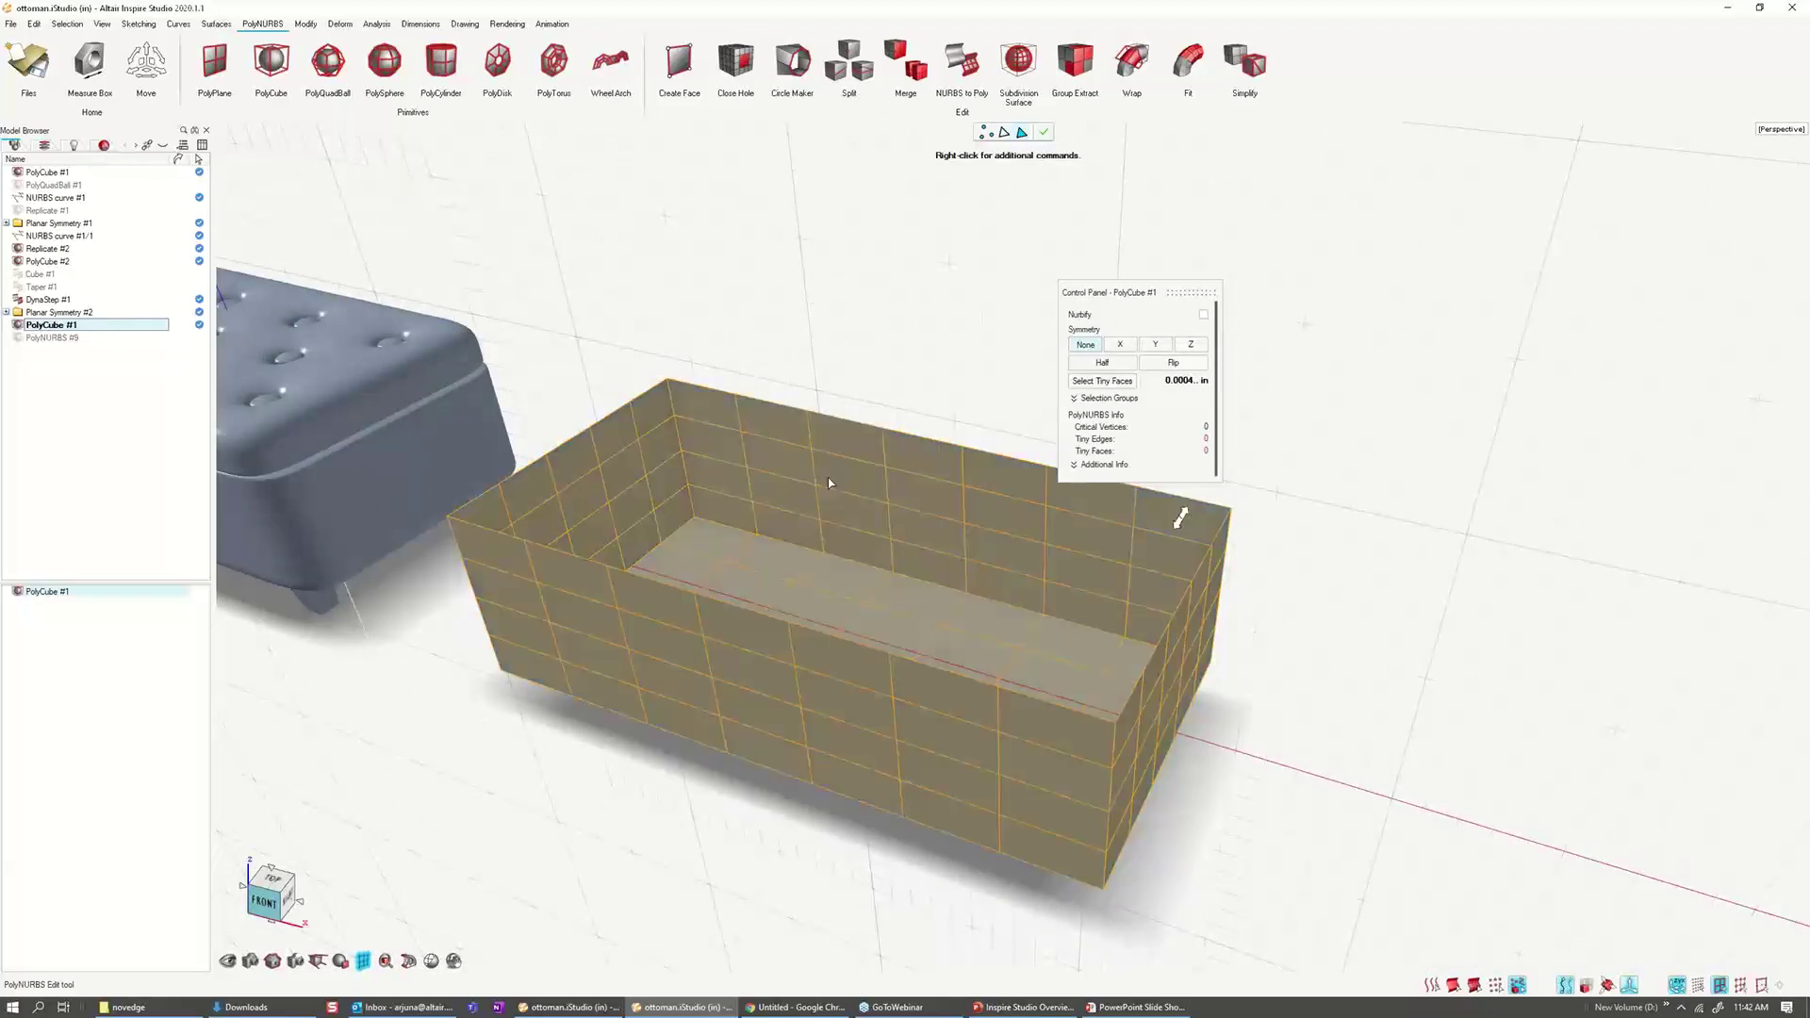
pyautogui.click(838, 450)
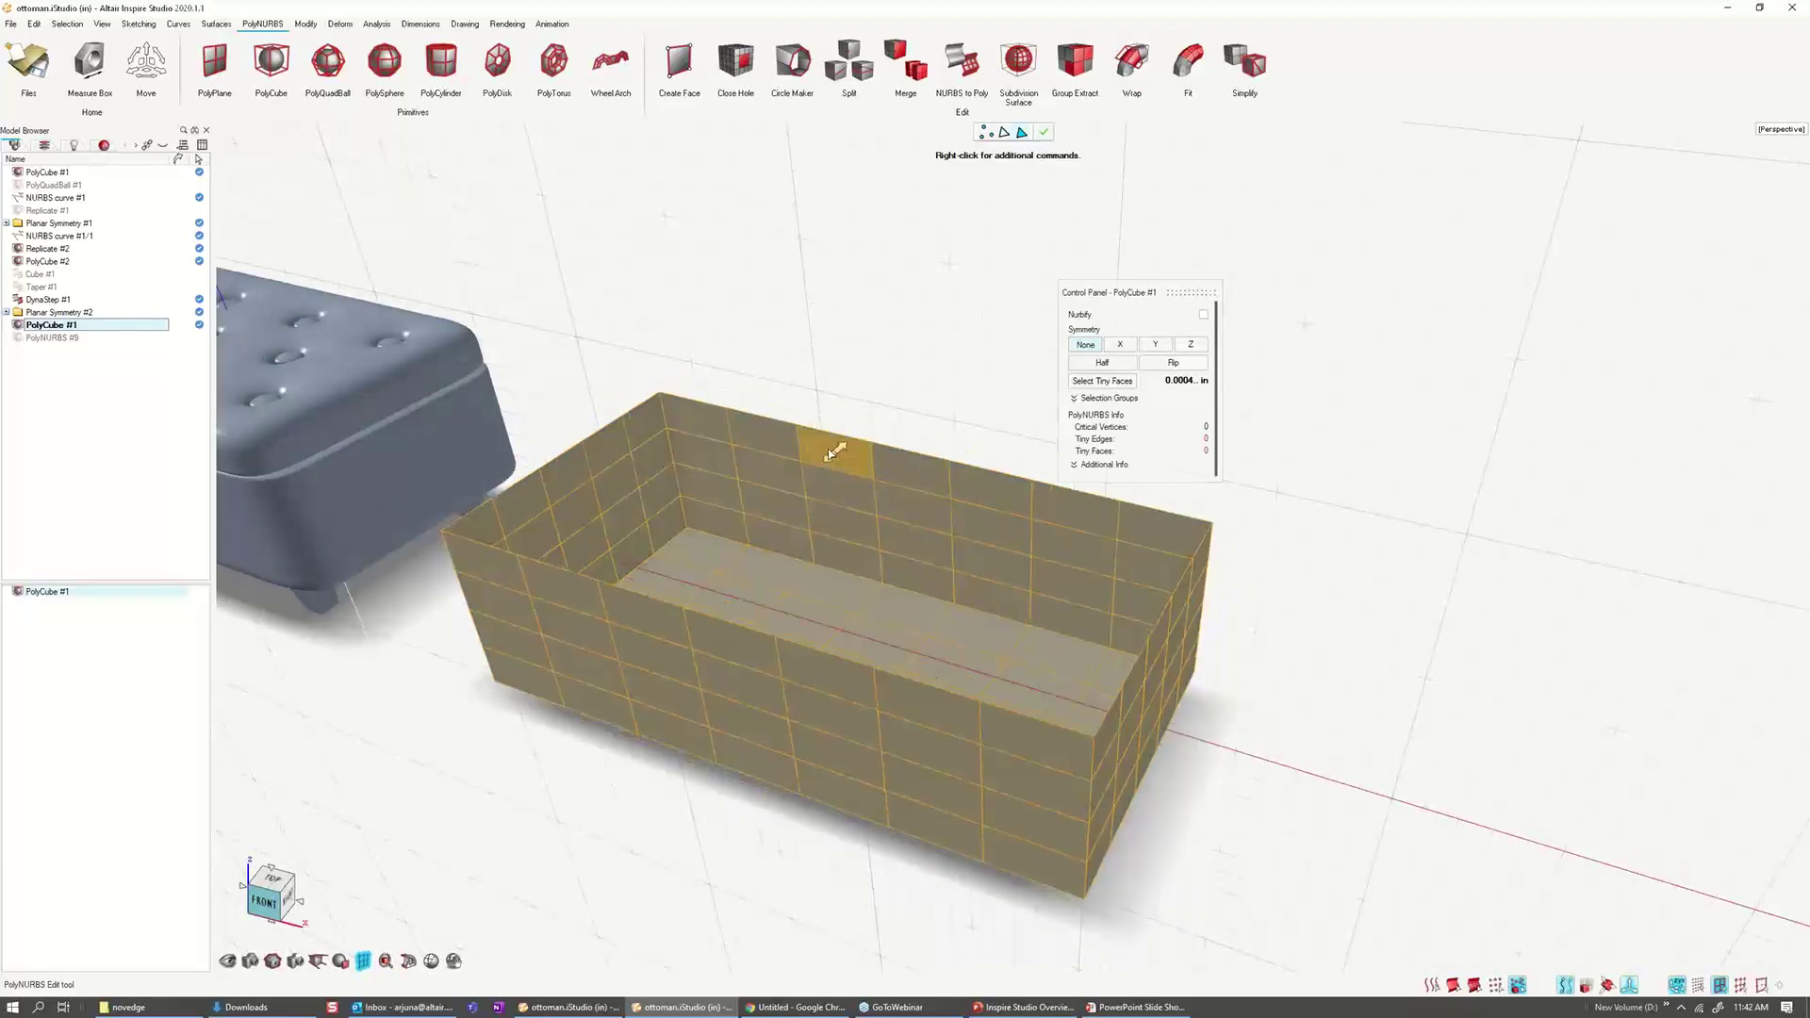
pyautogui.press('Escape')
pyautogui.click(861, 448)
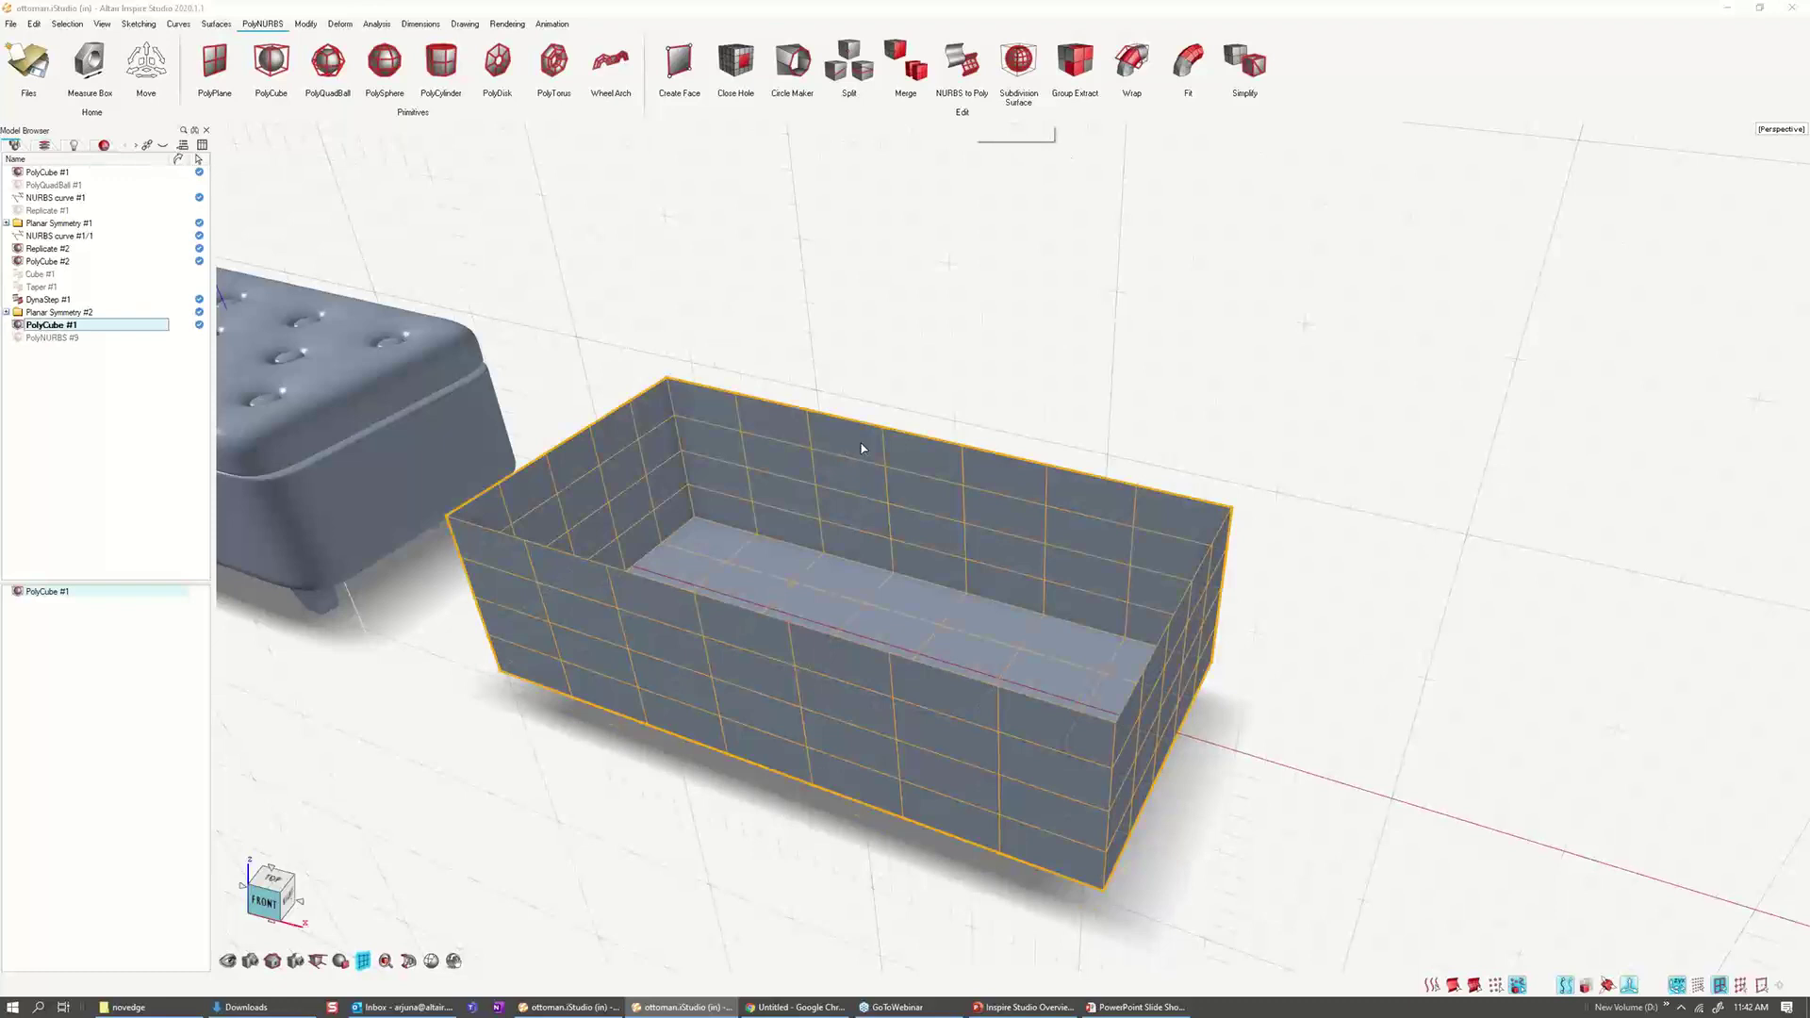
# Step: Thicken the open box by 0.5 in by pulling all its faces inward, and finish editing it
pyautogui.doubleClick(943, 440)
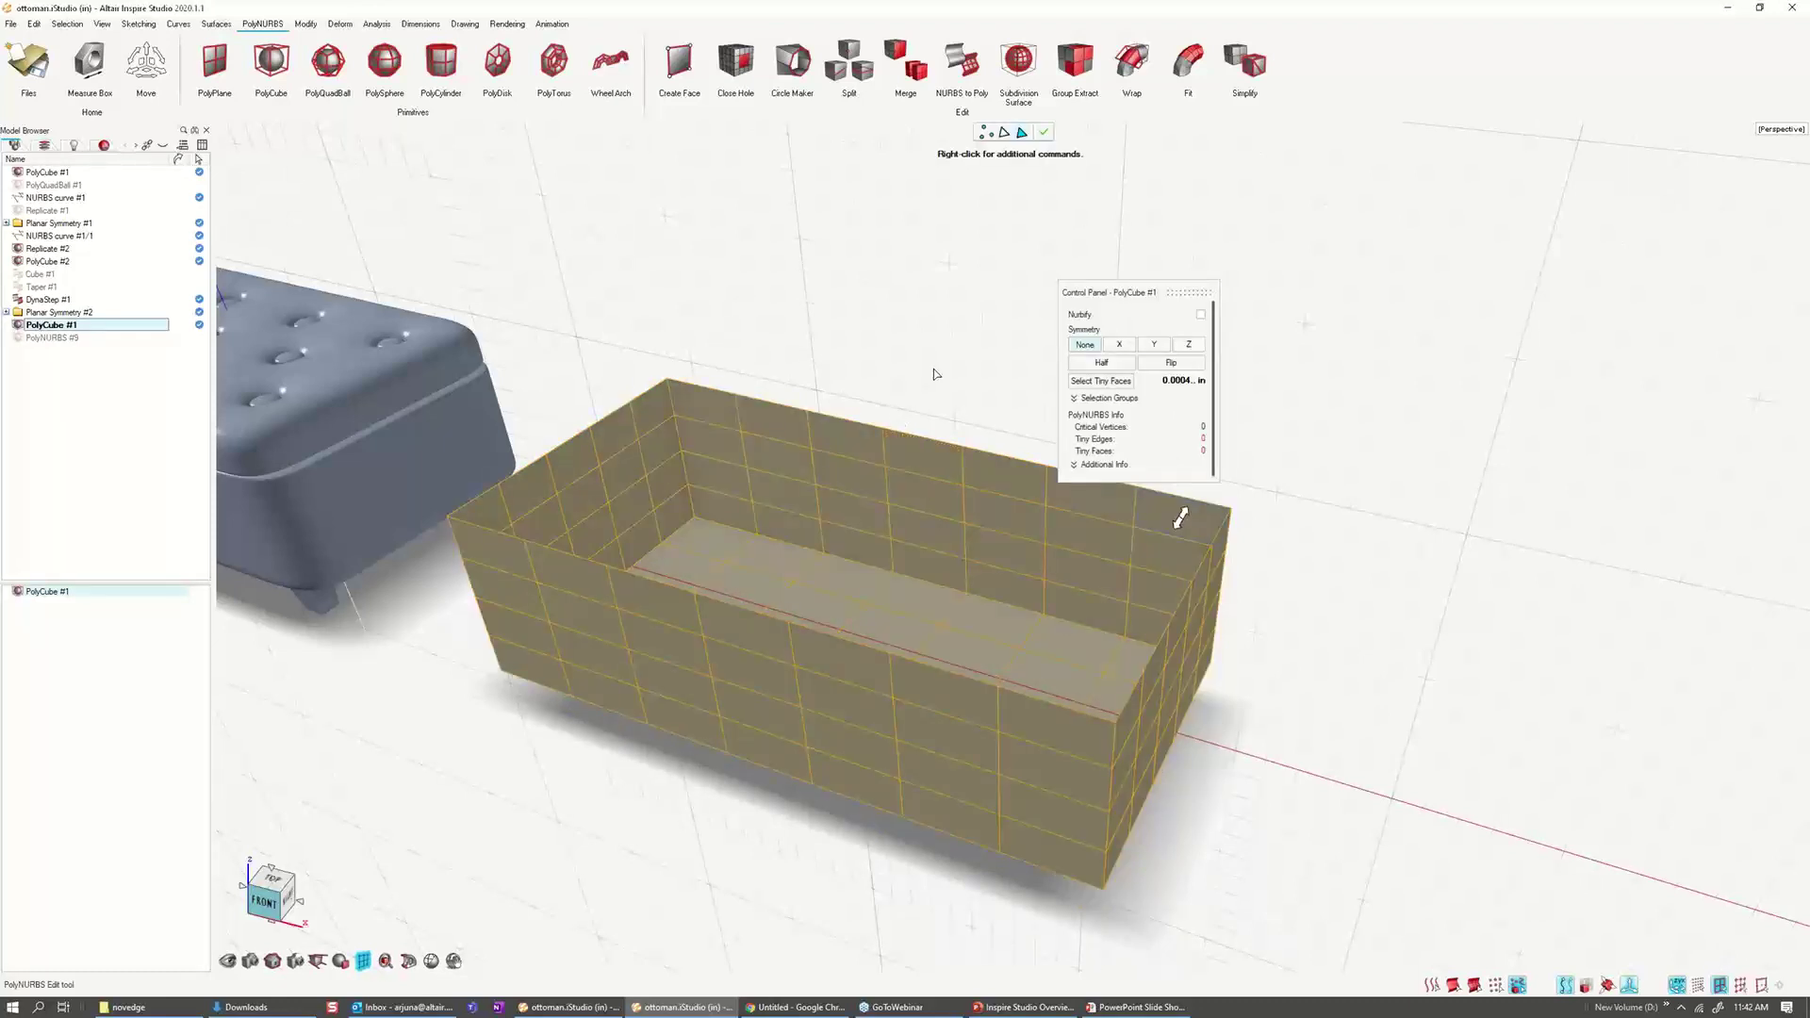
pyautogui.moveTo(935, 375); pyautogui.dragTo(840, 453, button='right')
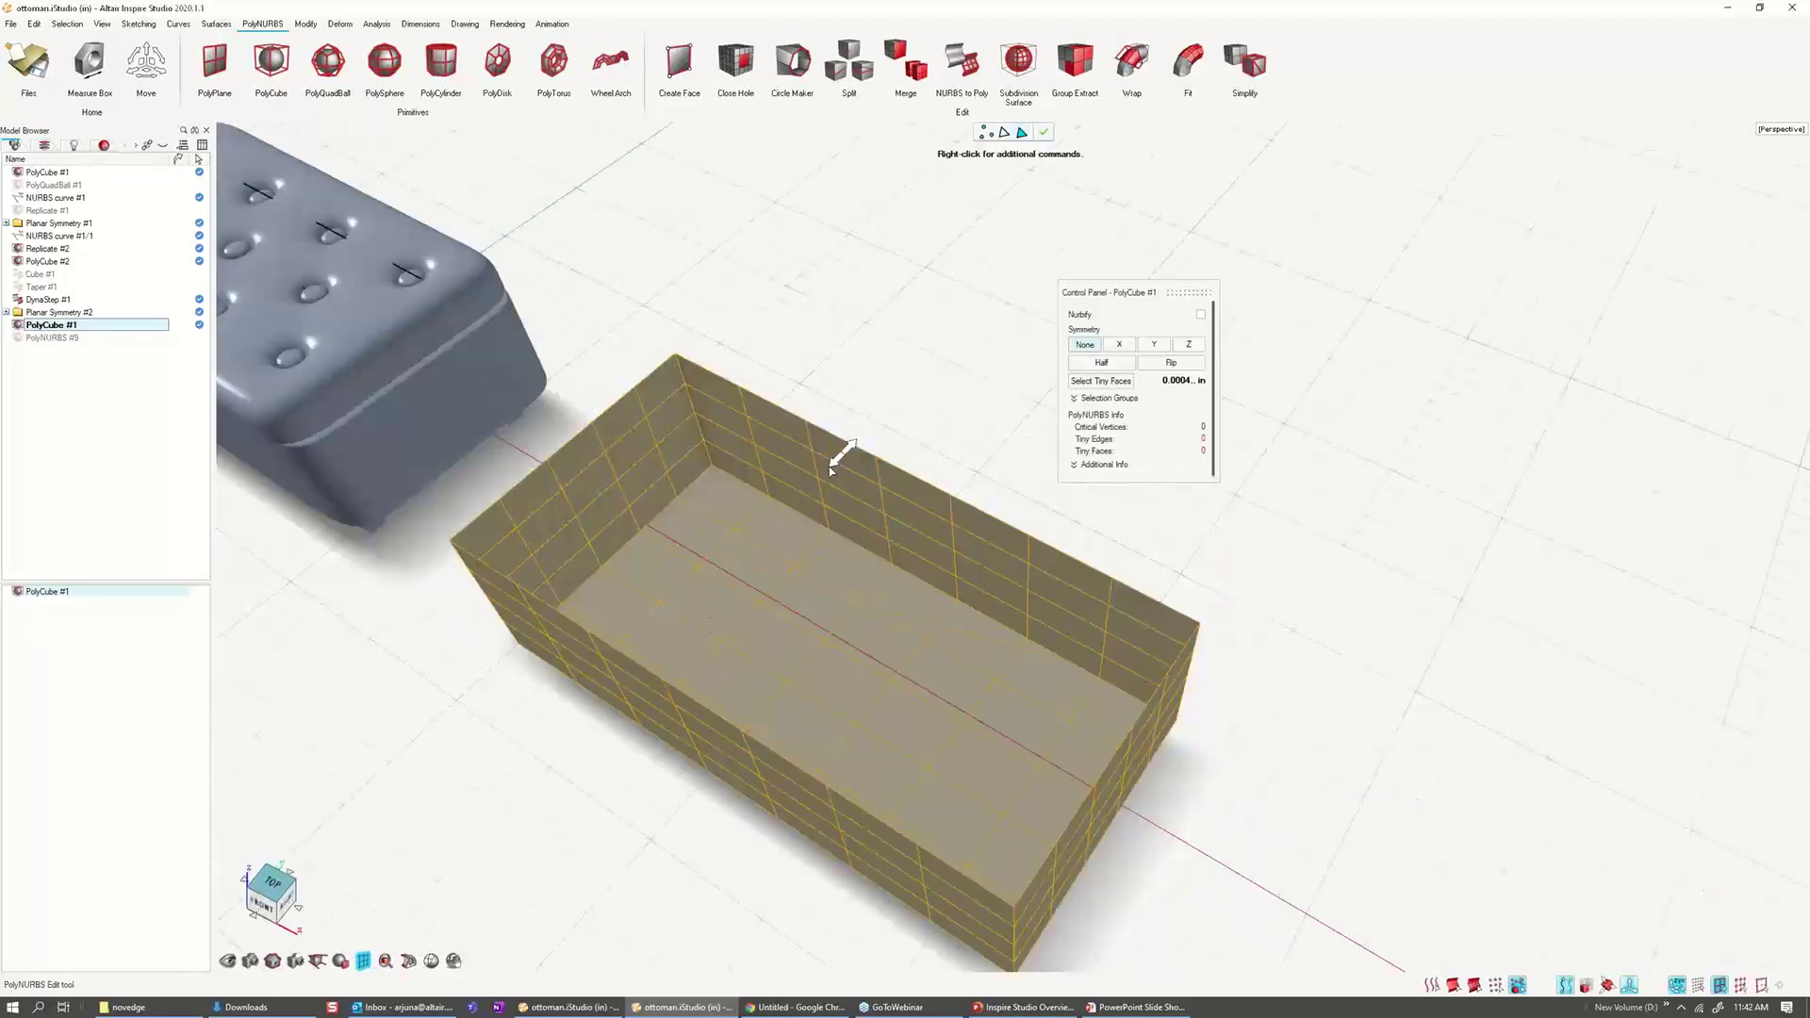
pyautogui.click(830, 468)
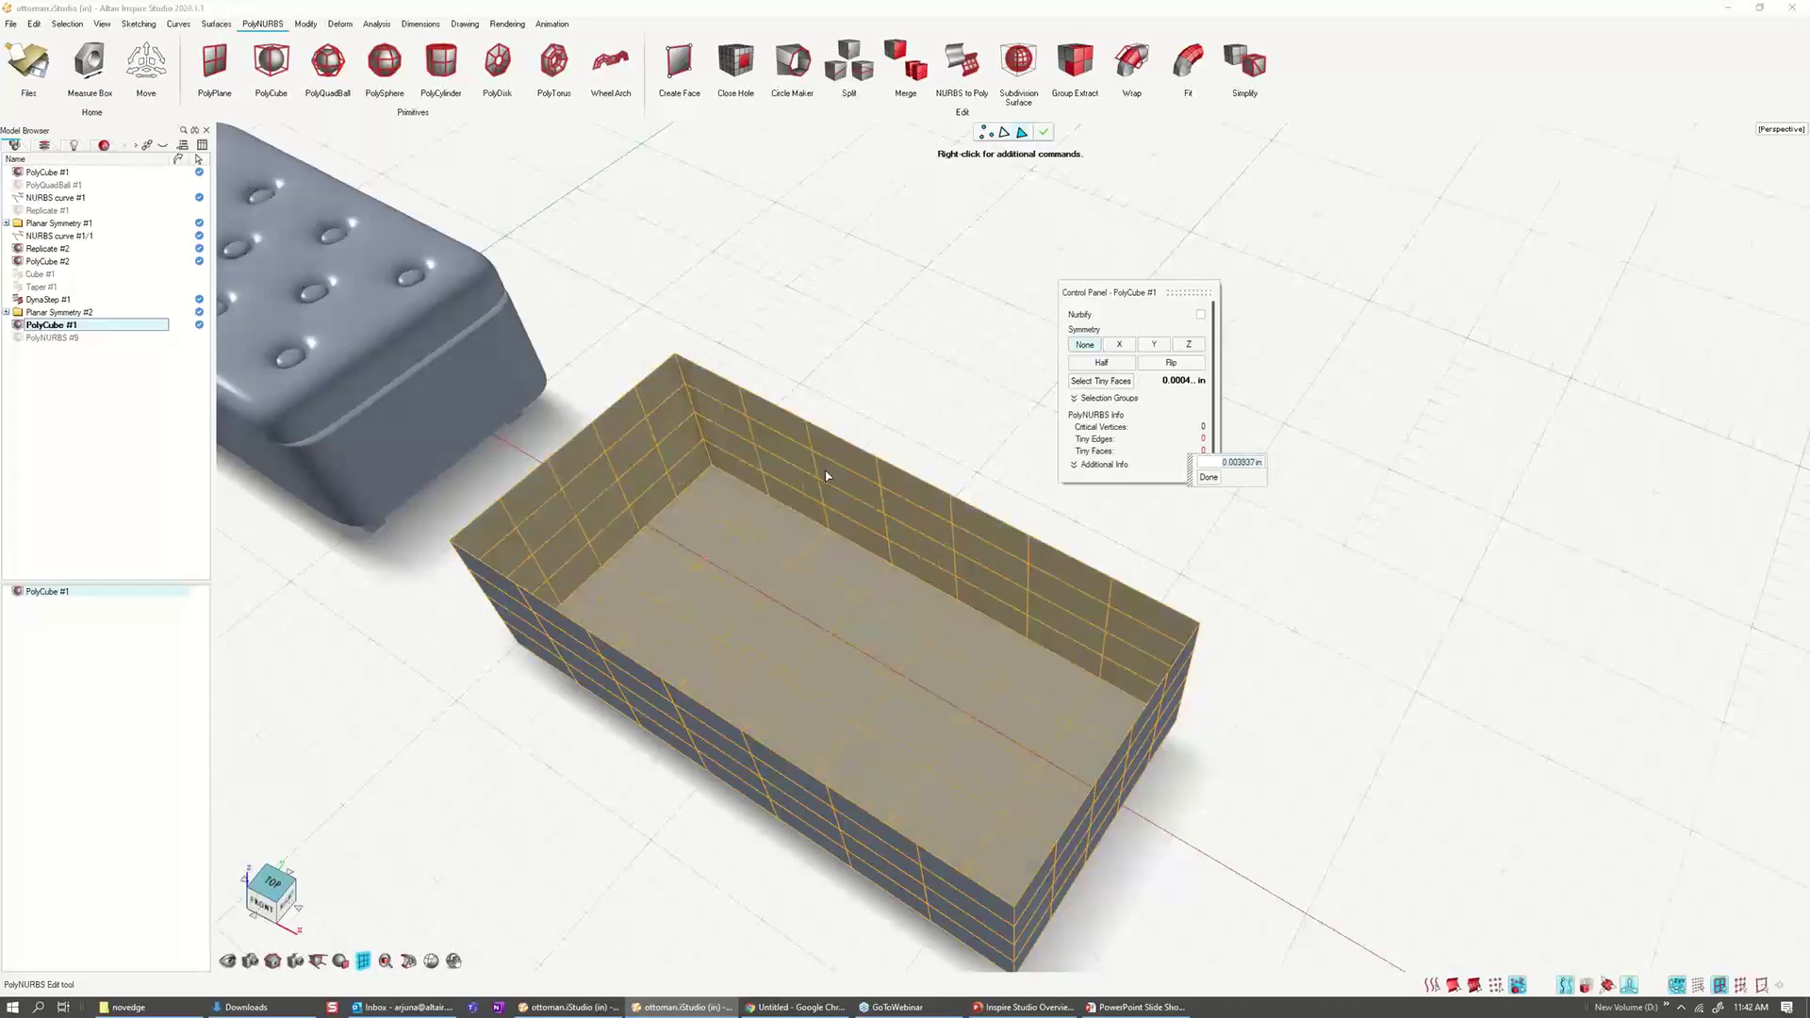
pyautogui.moveTo(828, 479); pyautogui.dragTo(836, 462)
pyautogui.rightClick(836, 462)
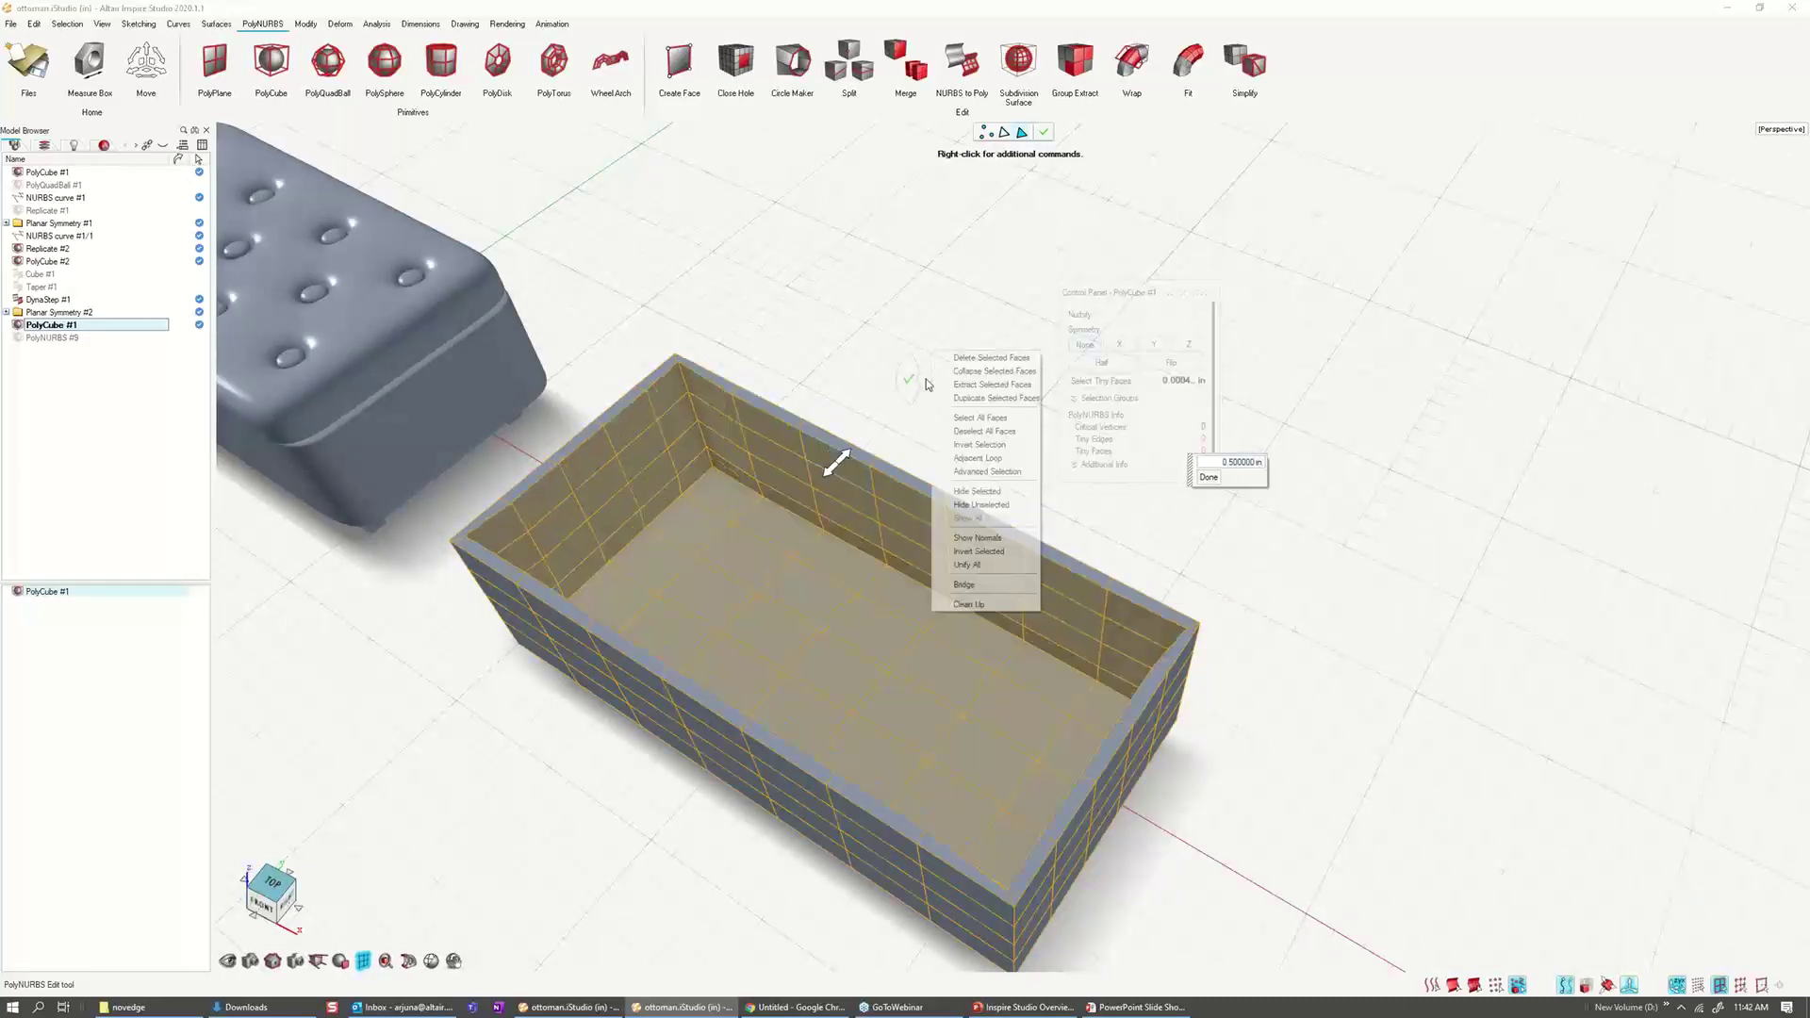
pyautogui.press('Escape')
pyautogui.press('Escape')
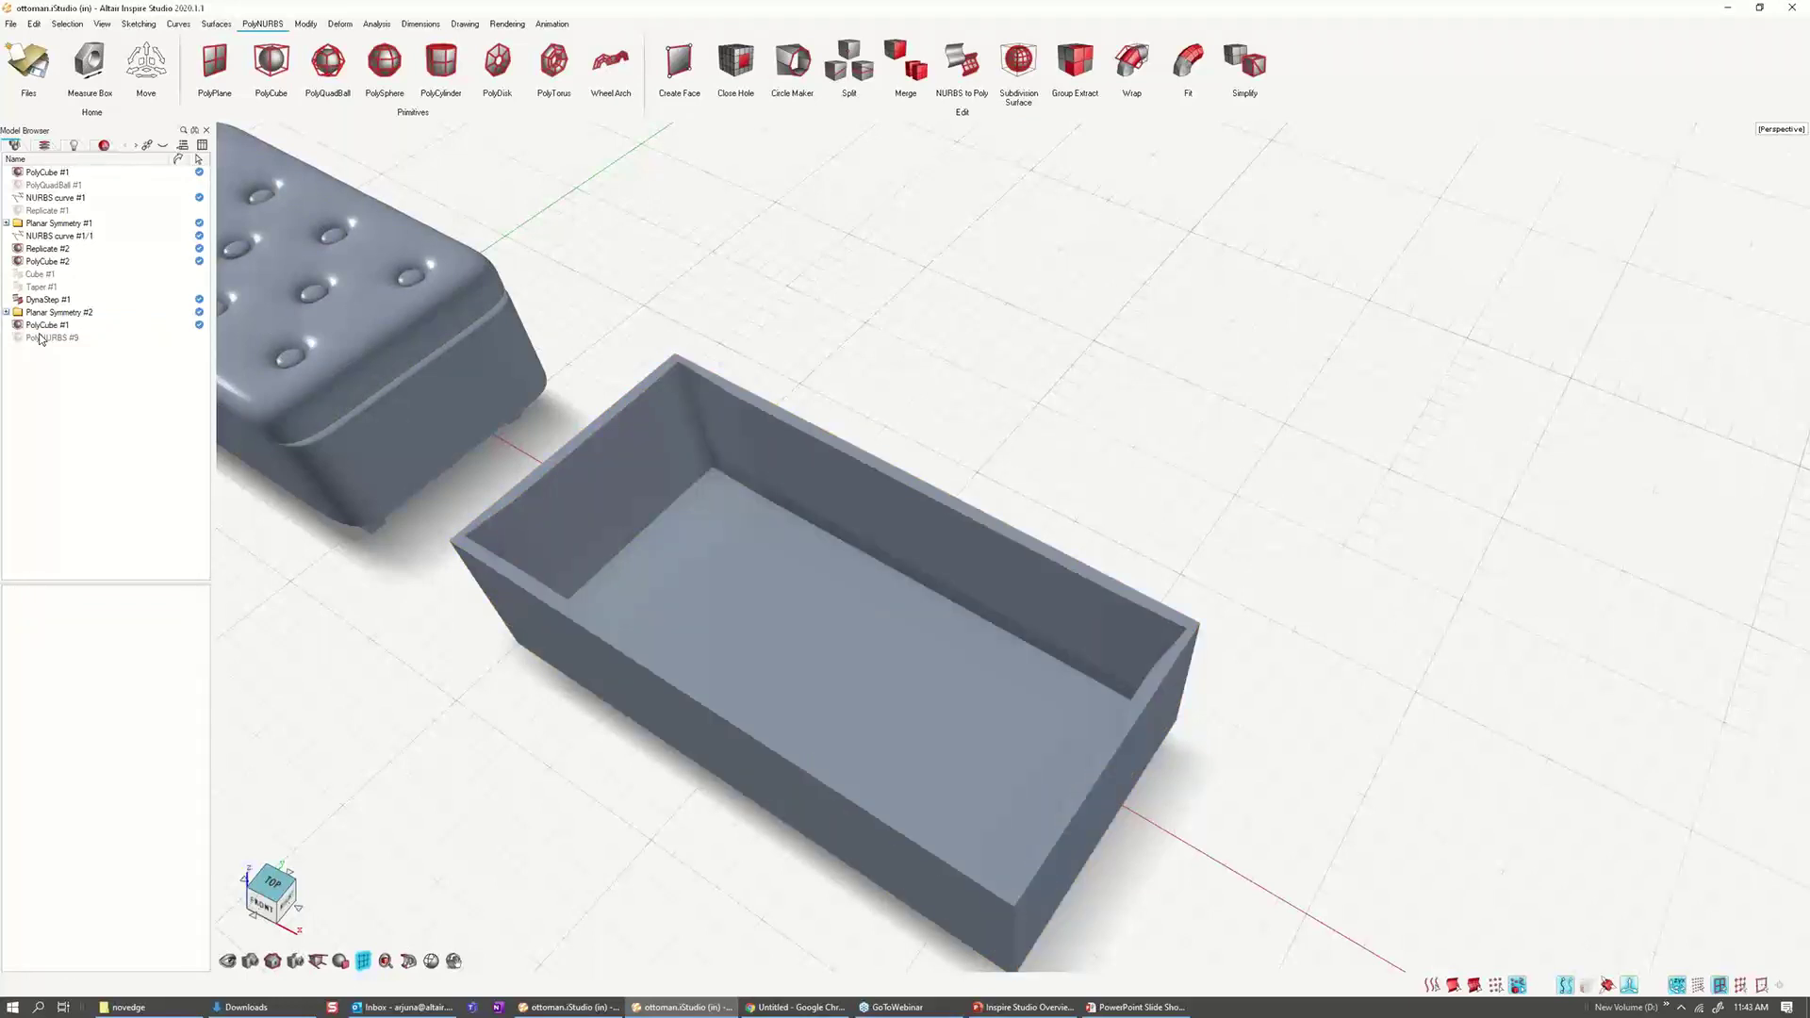
# Step: Show the hidden extracted top surface again and select it instead of the box
pyautogui.click(18, 330)
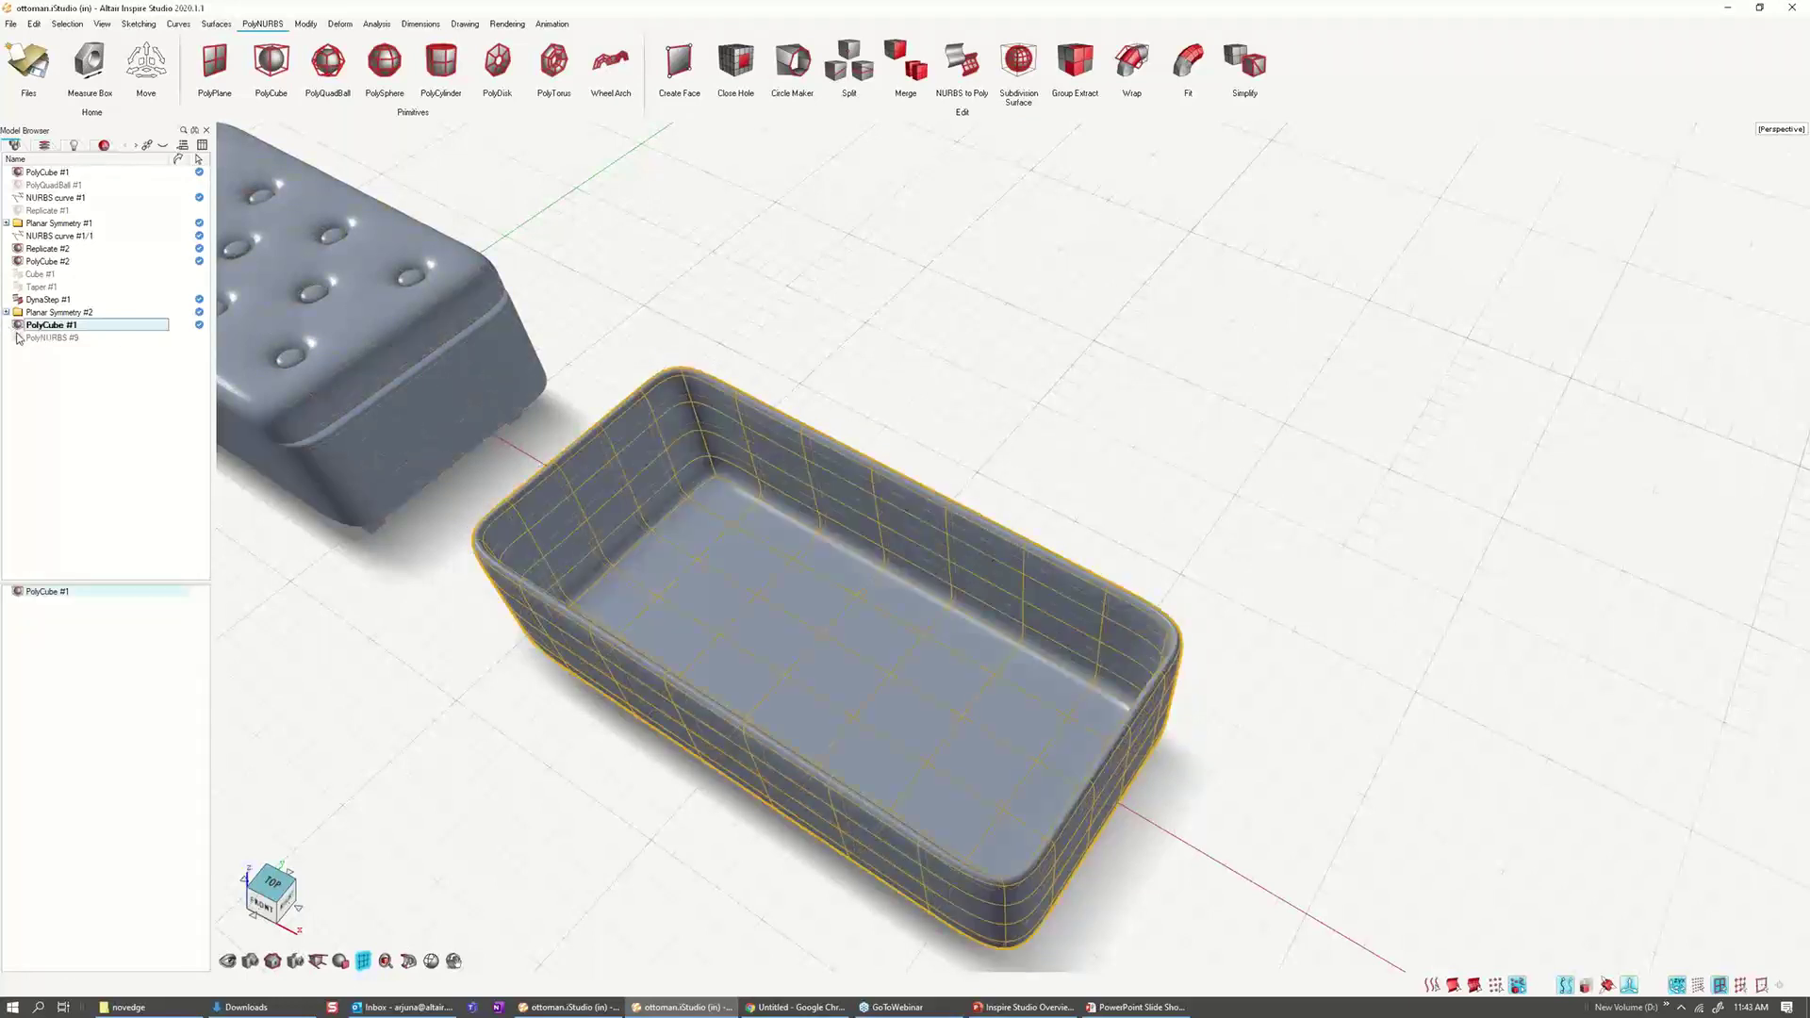
pyautogui.click(18, 338)
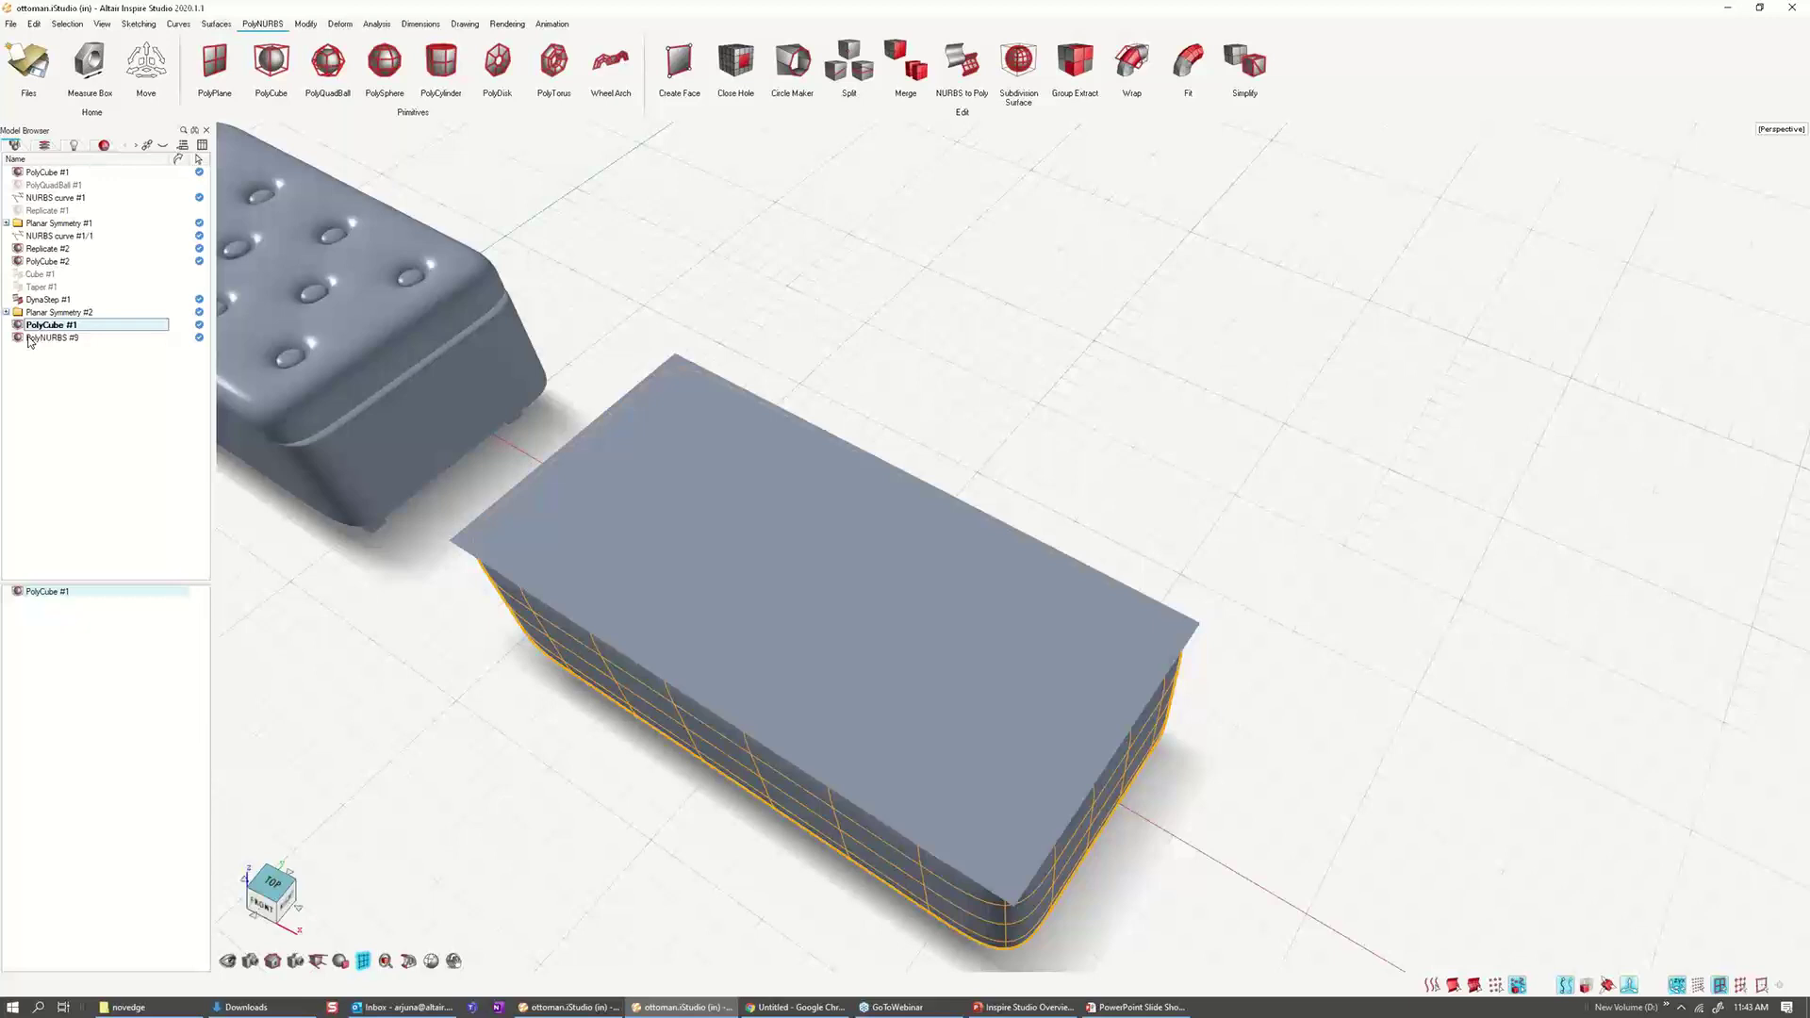
pyautogui.click(802, 372)
pyautogui.moveTo(1008, 623); pyautogui.dragTo(1015, 495, button='middle')
pyautogui.click(1015, 495)
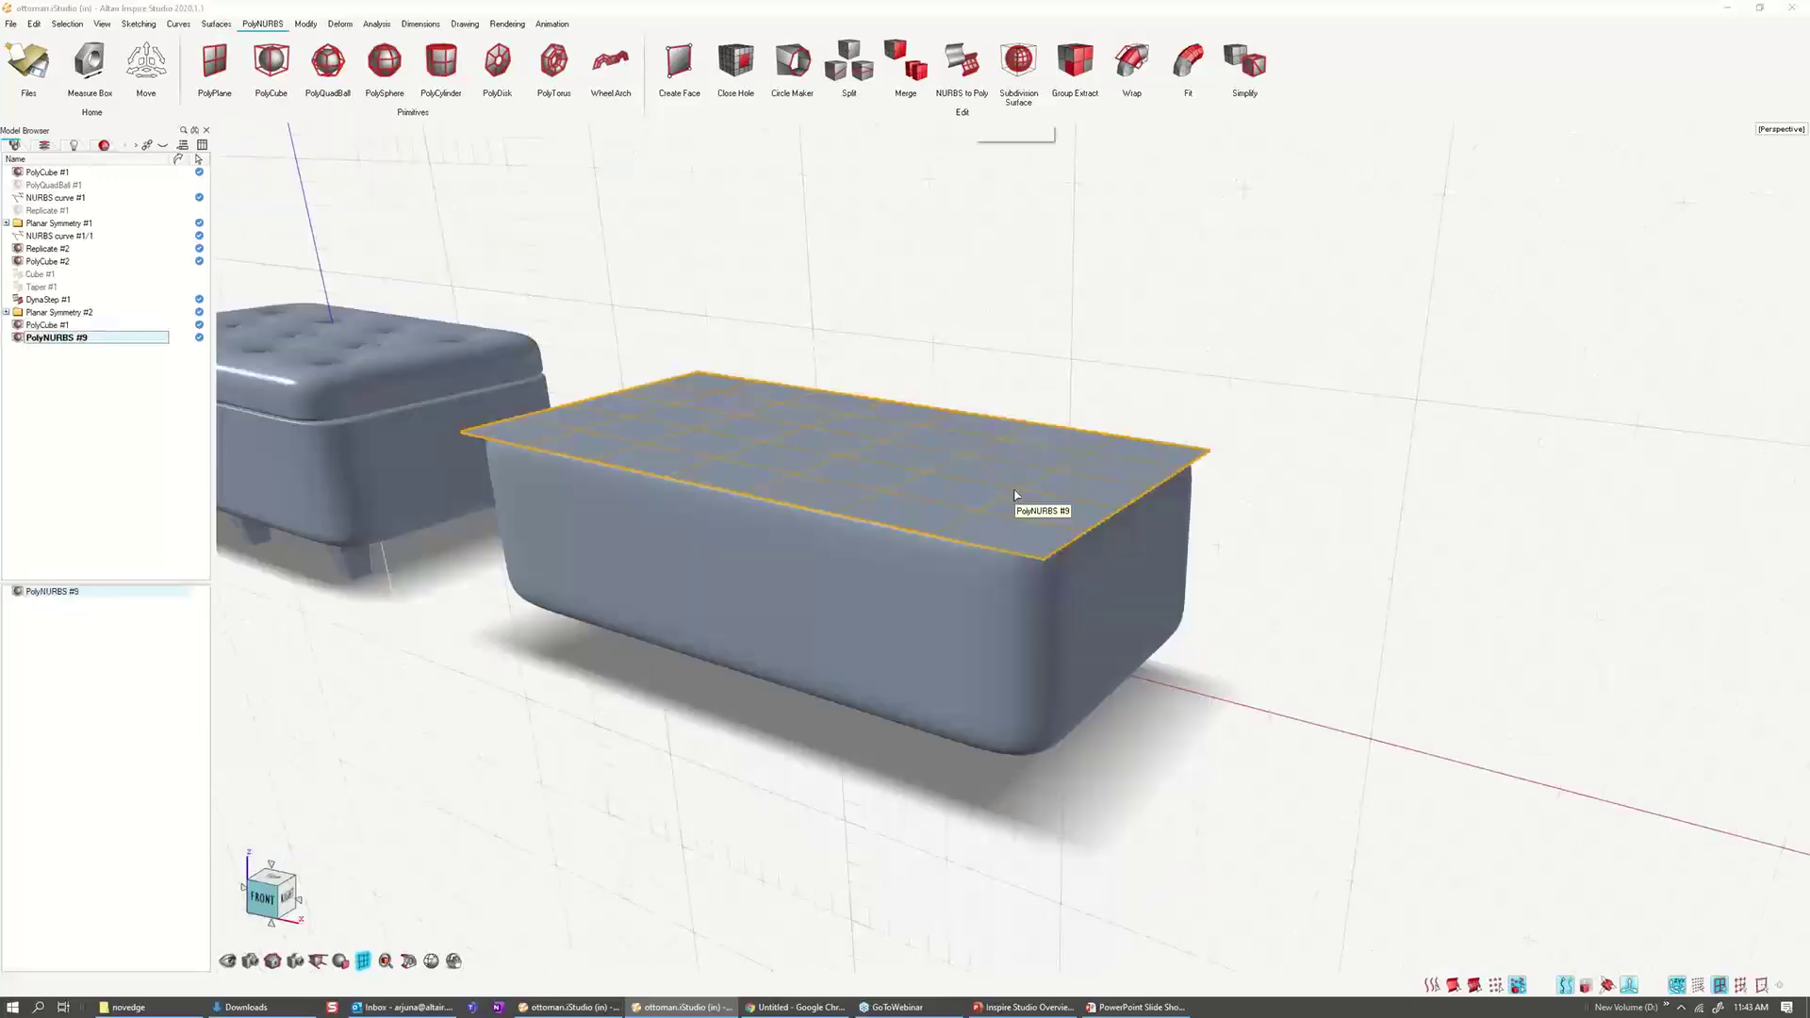
# Step: Extrude all faces of the extracted top surface upward by 3 in to form the cushion
pyautogui.doubleClick(1015, 494)
pyautogui.rightClick(991, 460)
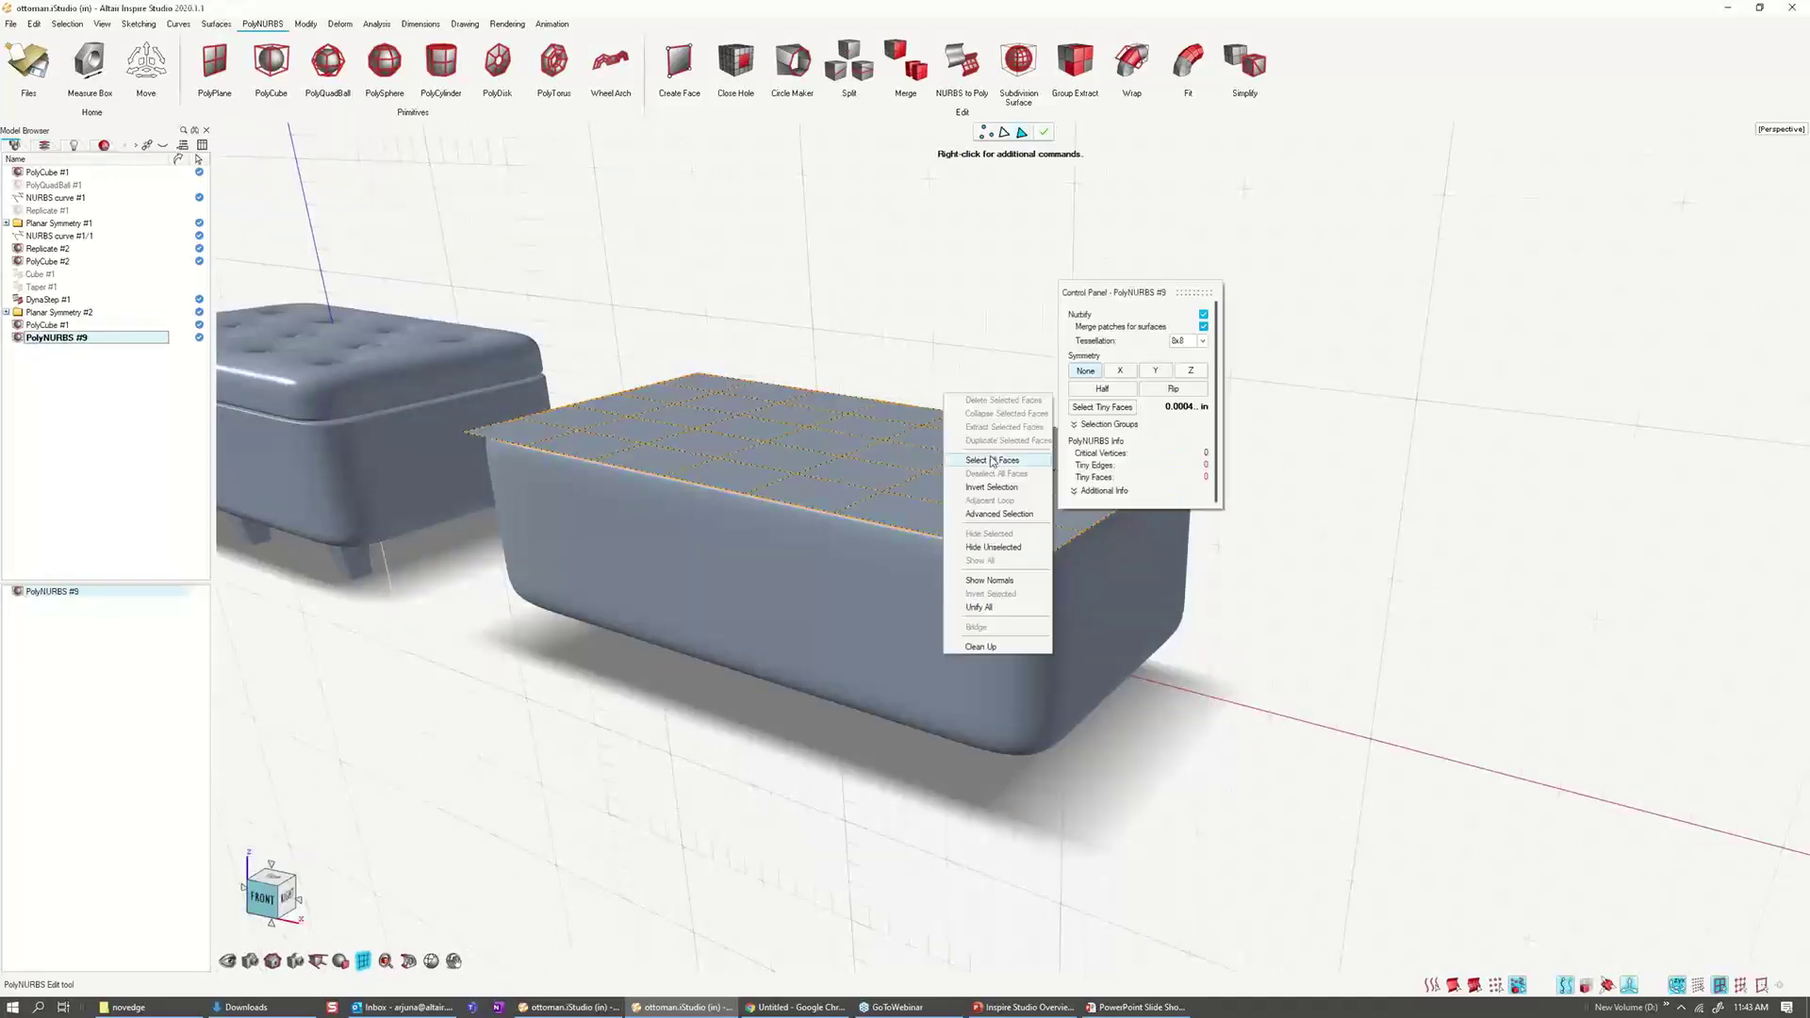
pyautogui.click(992, 460)
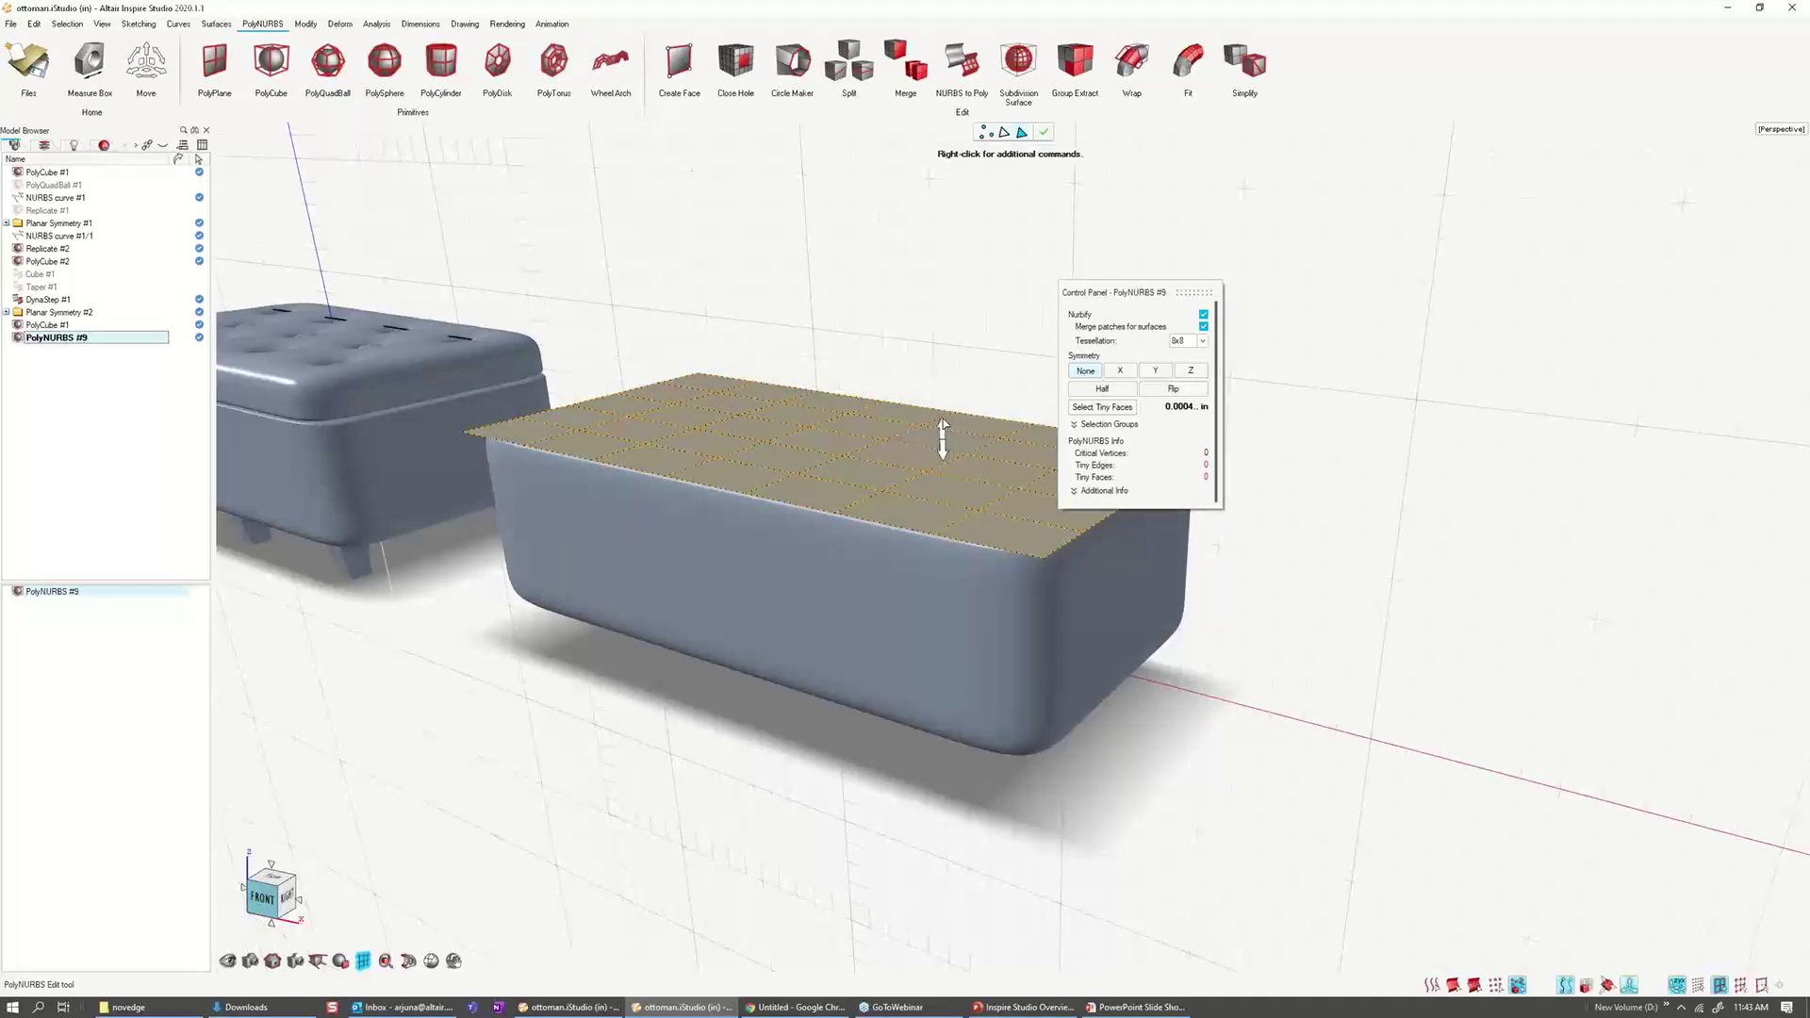
pyautogui.moveTo(942, 438); pyautogui.dragTo(940, 338)
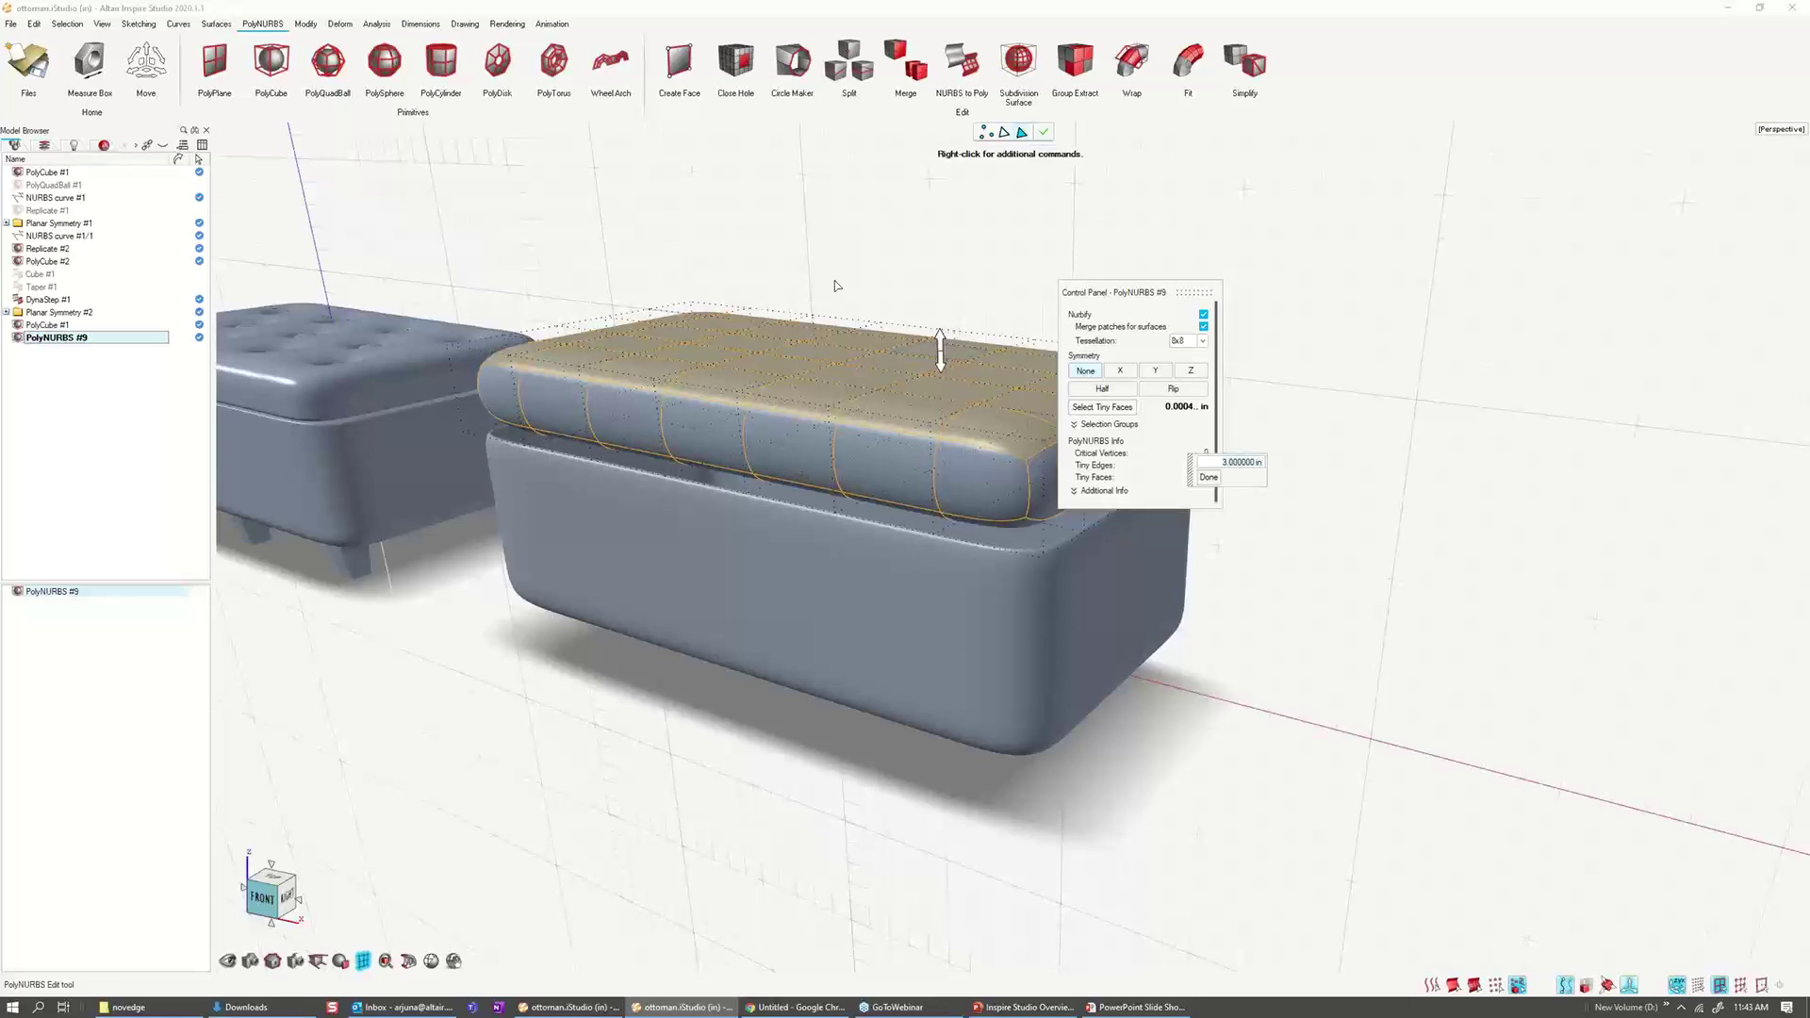
# Step: Select the cushion's whole bottom boundary edge loop and crease it sharp so that the cushion sits against the box
pyautogui.doubleClick(837, 284)
pyautogui.scroll(1, 565, 500)
pyautogui.doubleClick(432, 424)
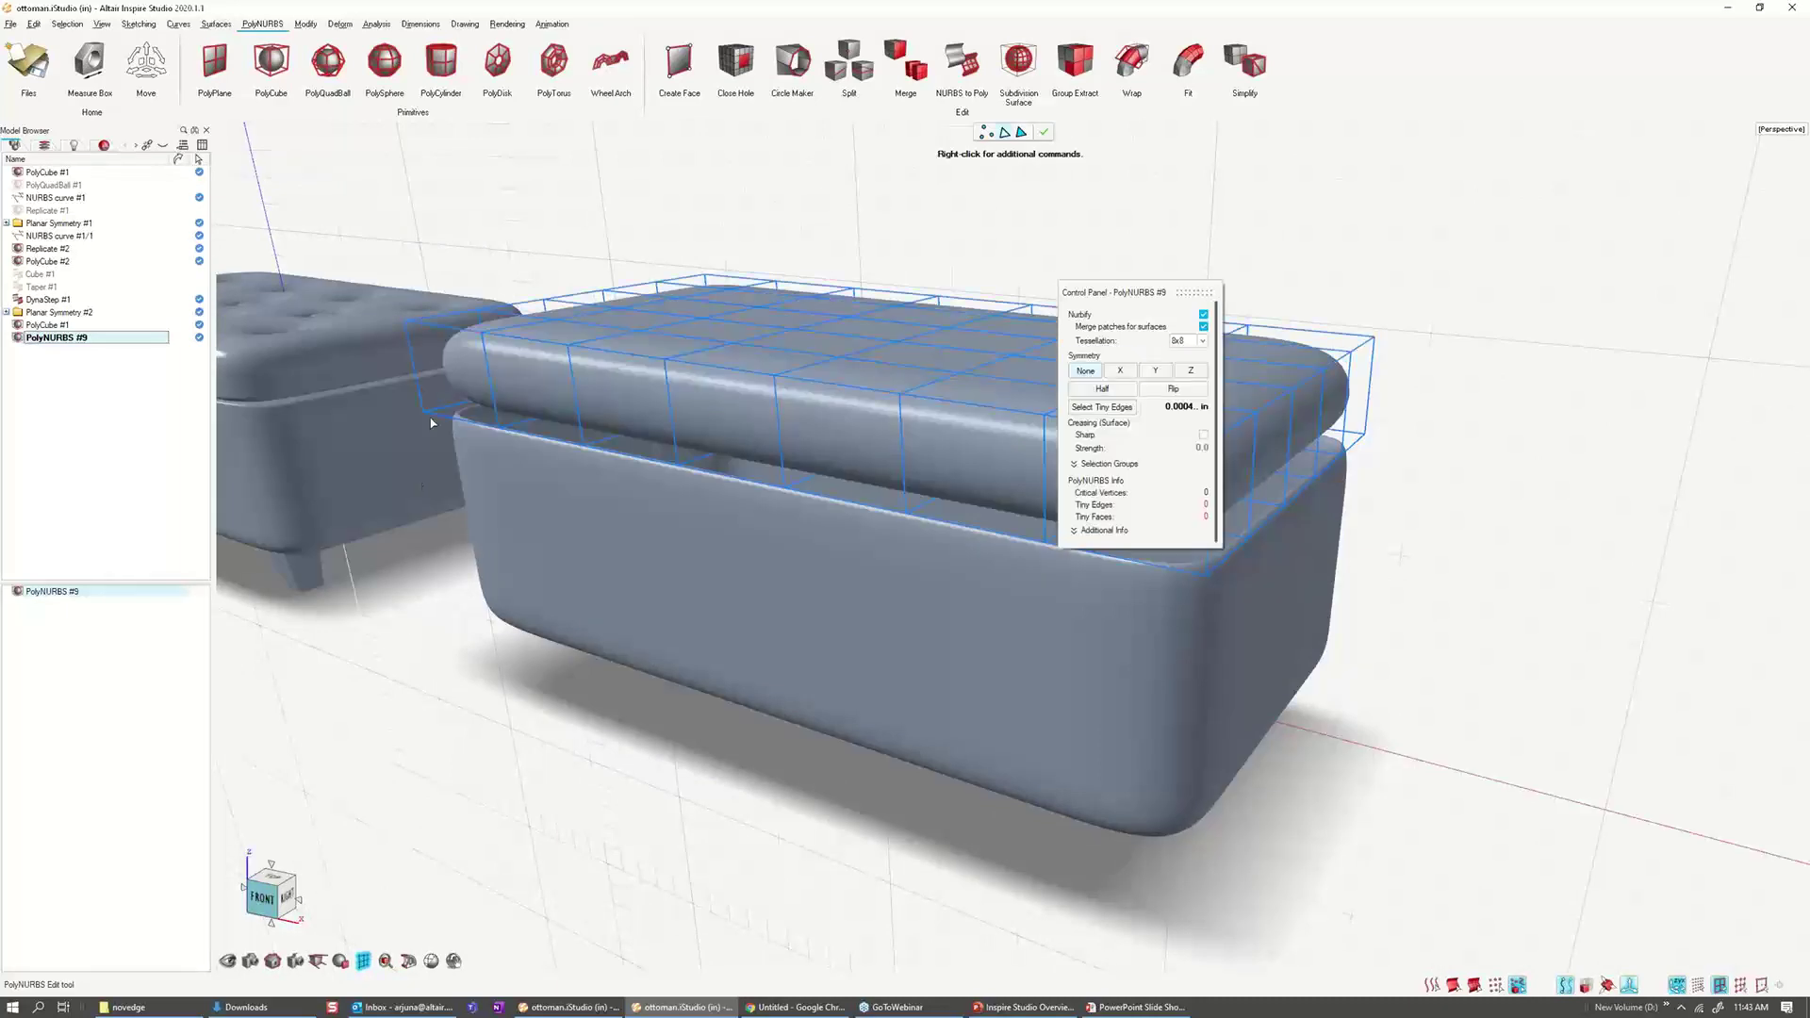
pyautogui.click(436, 419)
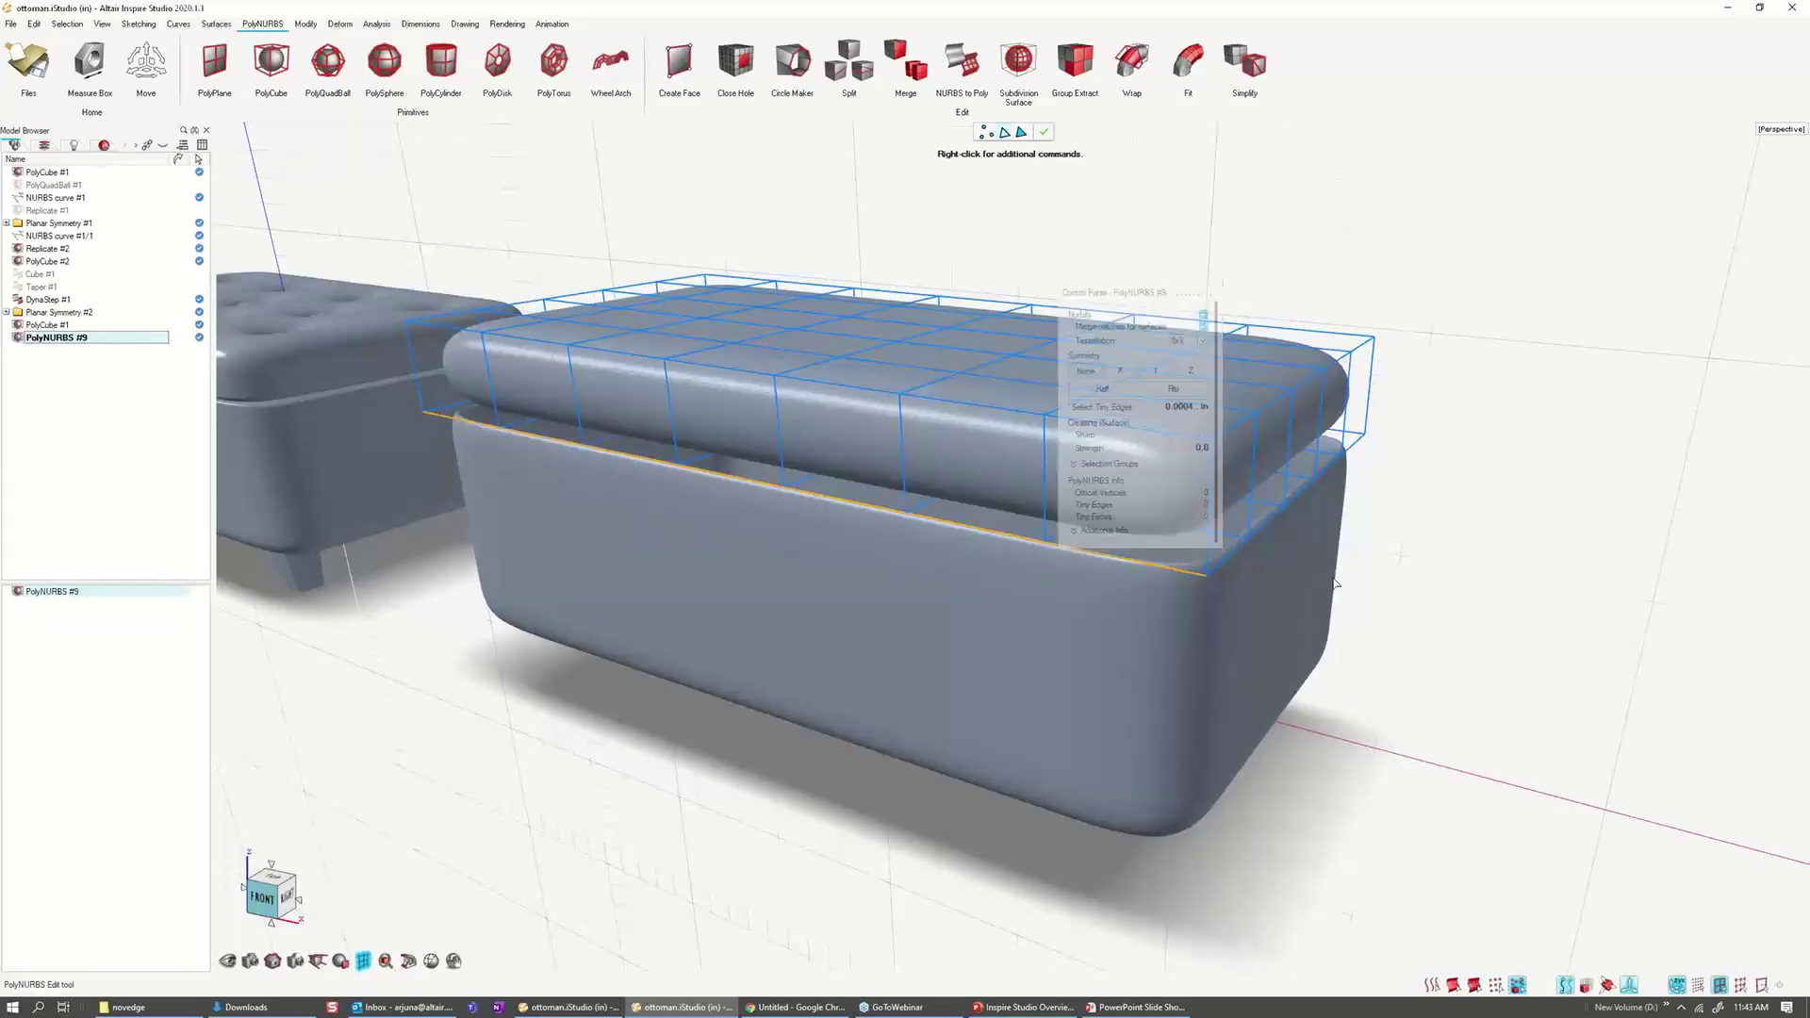
pyautogui.moveTo(1334, 584); pyautogui.dragTo(1164, 529, button='middle')
pyautogui.click(895, 572)
pyautogui.click(895, 572)
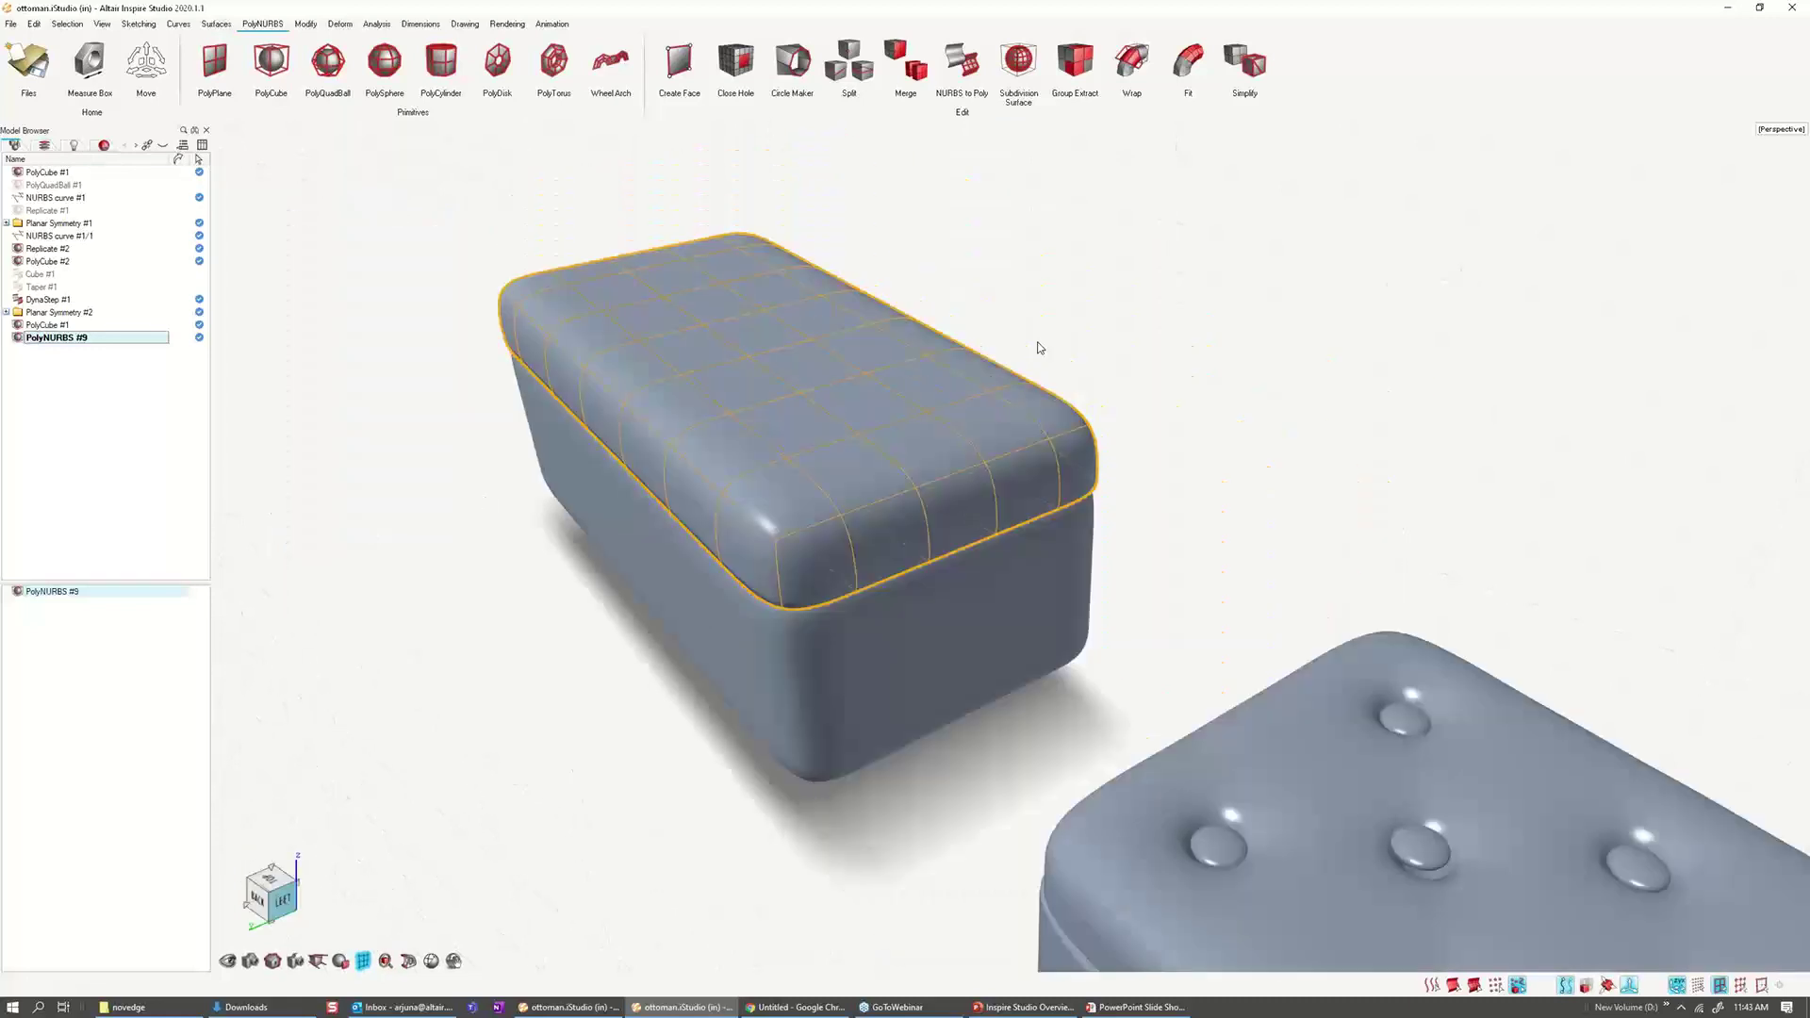
pyautogui.click(1035, 348)
pyautogui.click(1063, 531)
# Step: Examine the control vertices on the cushion's top, checking the two corner vertices at its near end
pyautogui.doubleClick(830, 449)
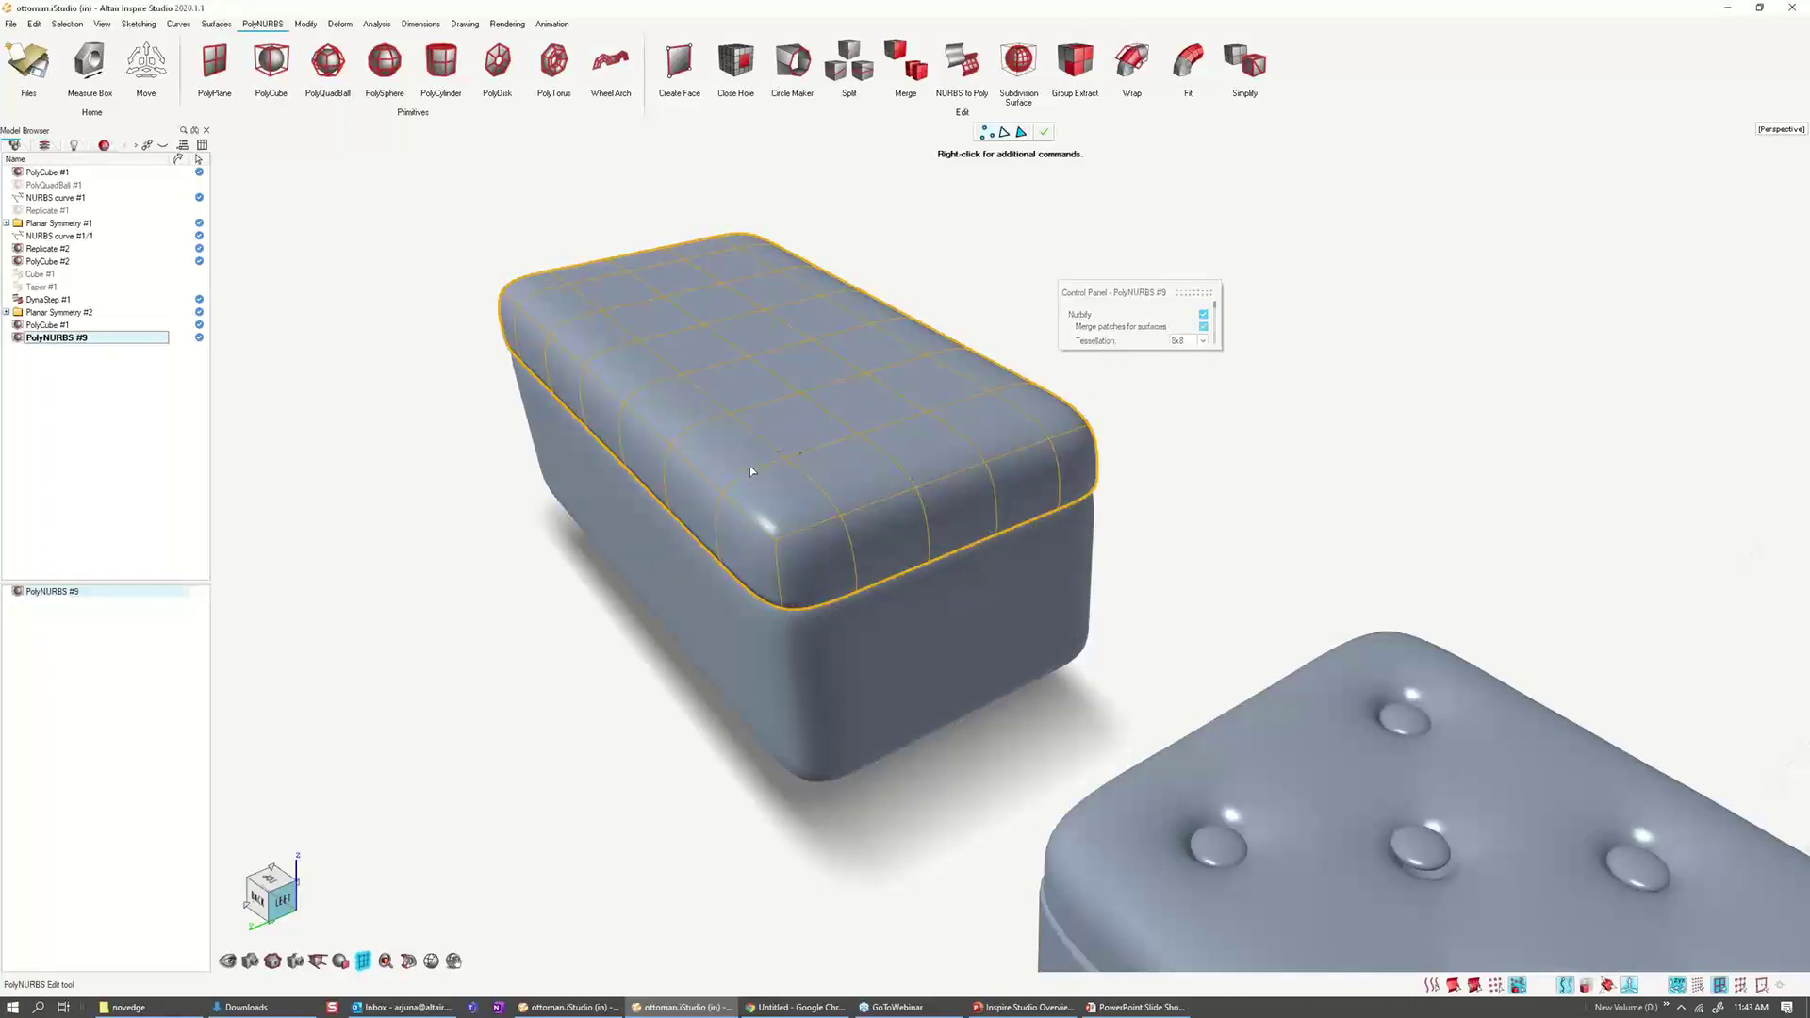
pyautogui.moveTo(808, 436); pyautogui.dragTo(793, 479, button='right')
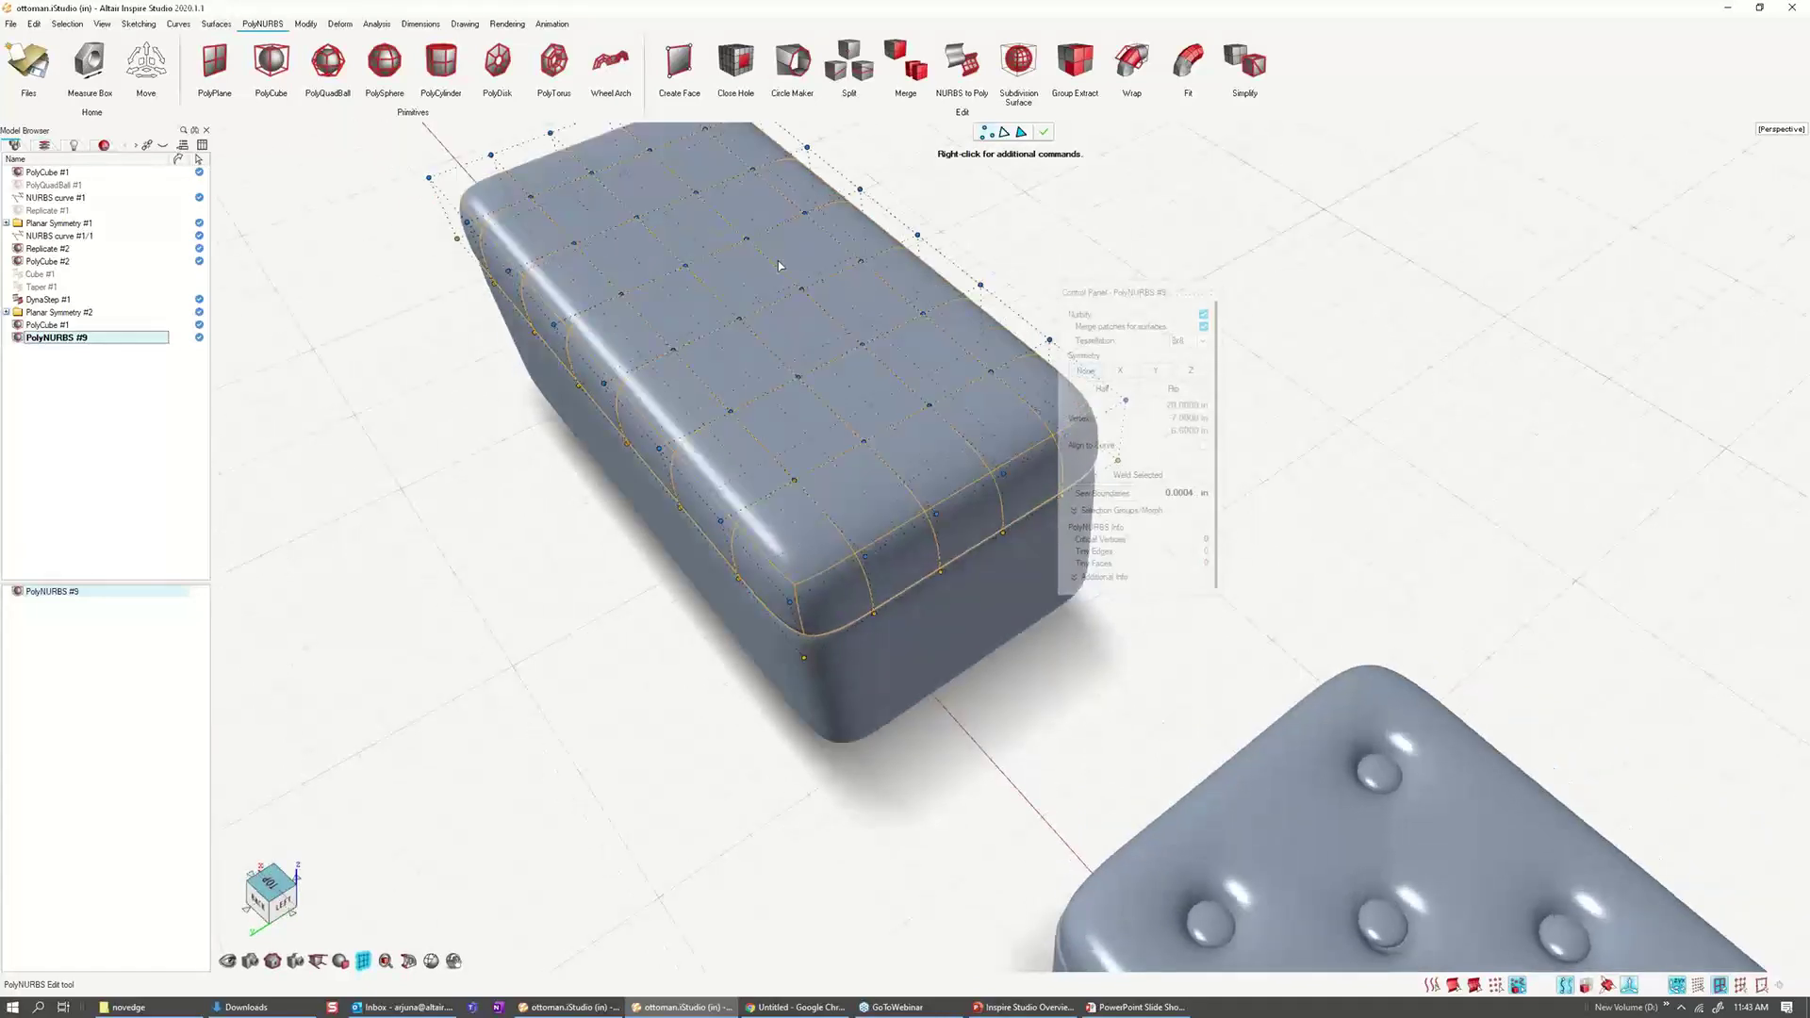
pyautogui.scroll(2, 779, 264)
pyautogui.scroll(1, 779, 264)
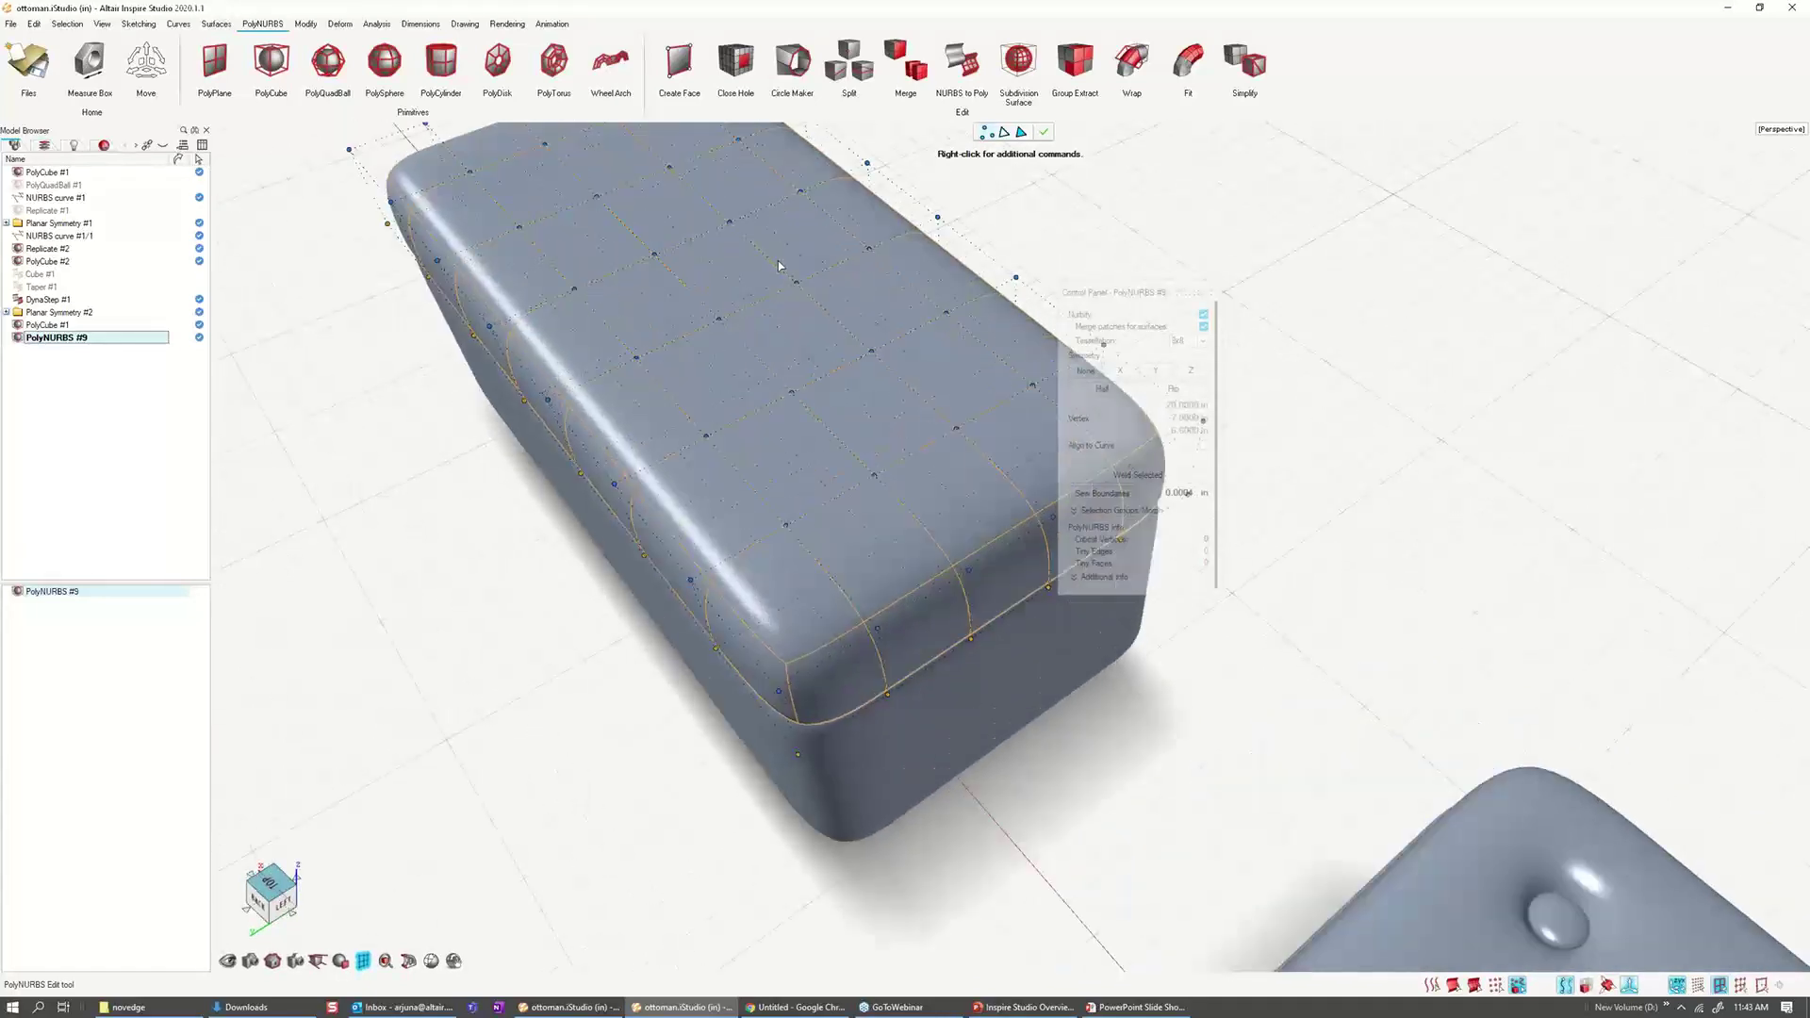
pyautogui.scroll(1, 778, 265)
pyautogui.moveTo(778, 265); pyautogui.dragTo(761, 327, button='middle')
pyautogui.moveTo(1174, 291); pyautogui.dragTo(1440, 247)
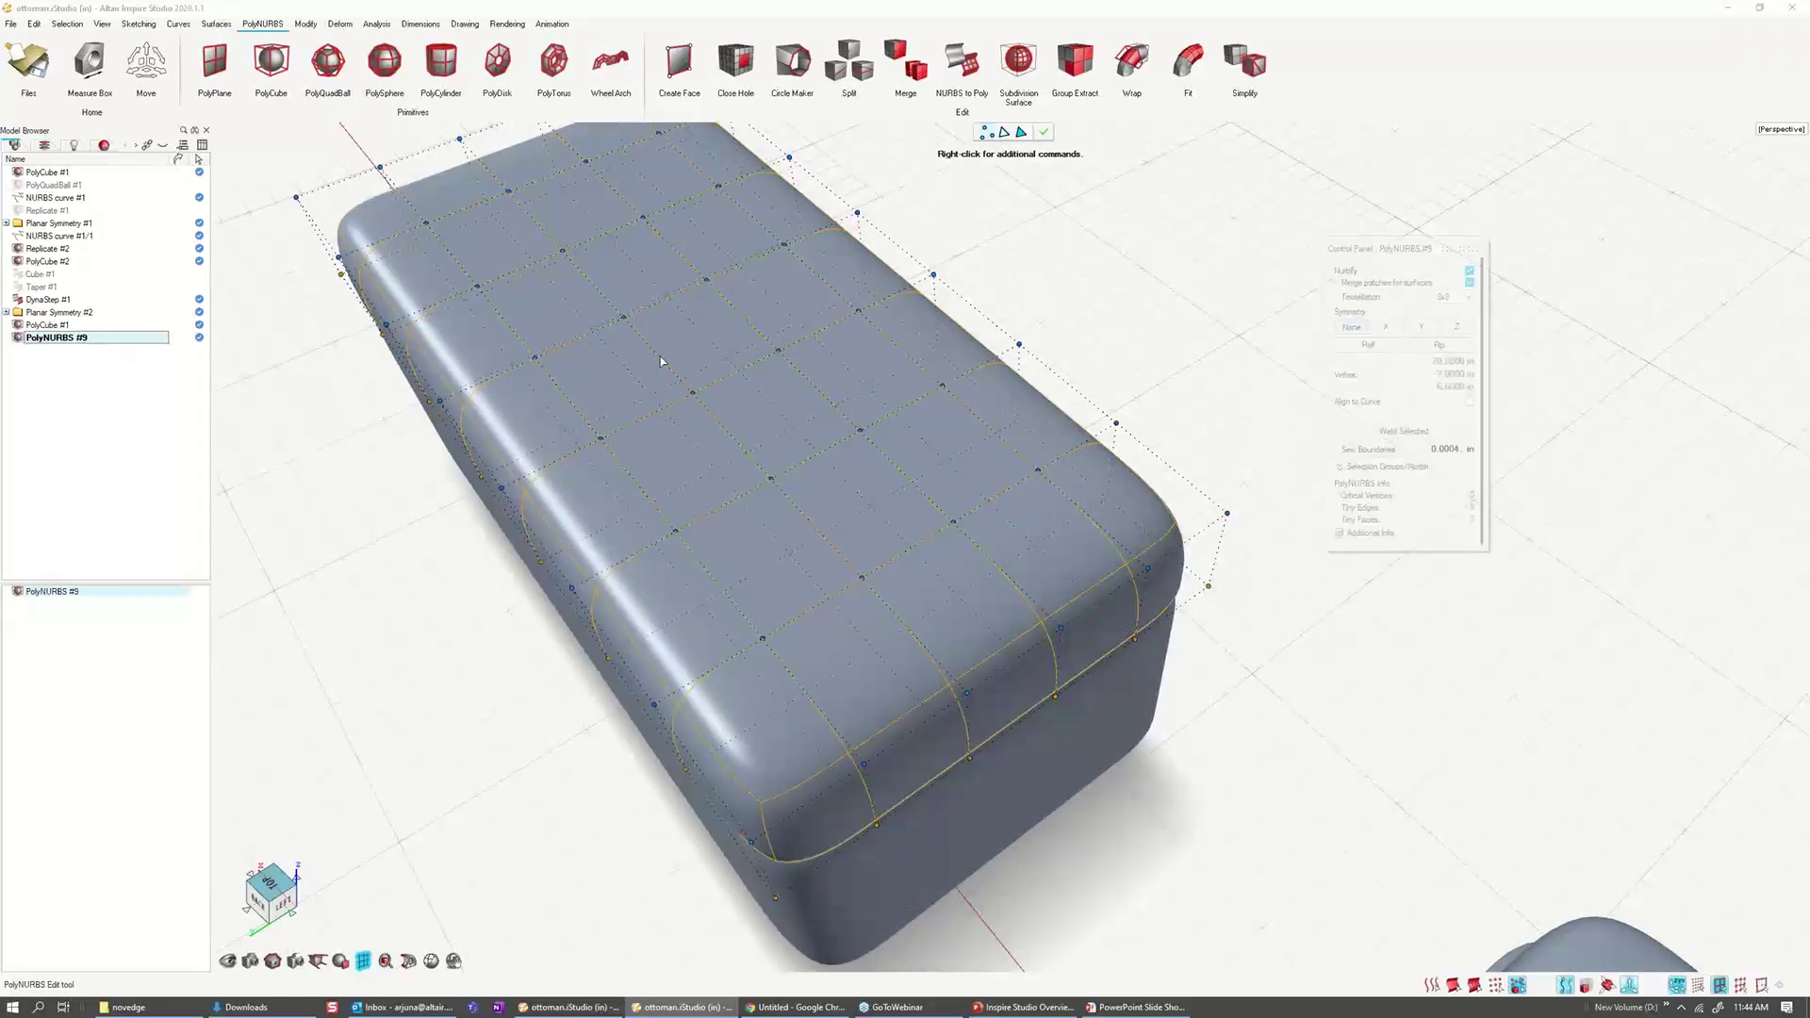
pyautogui.click(765, 642)
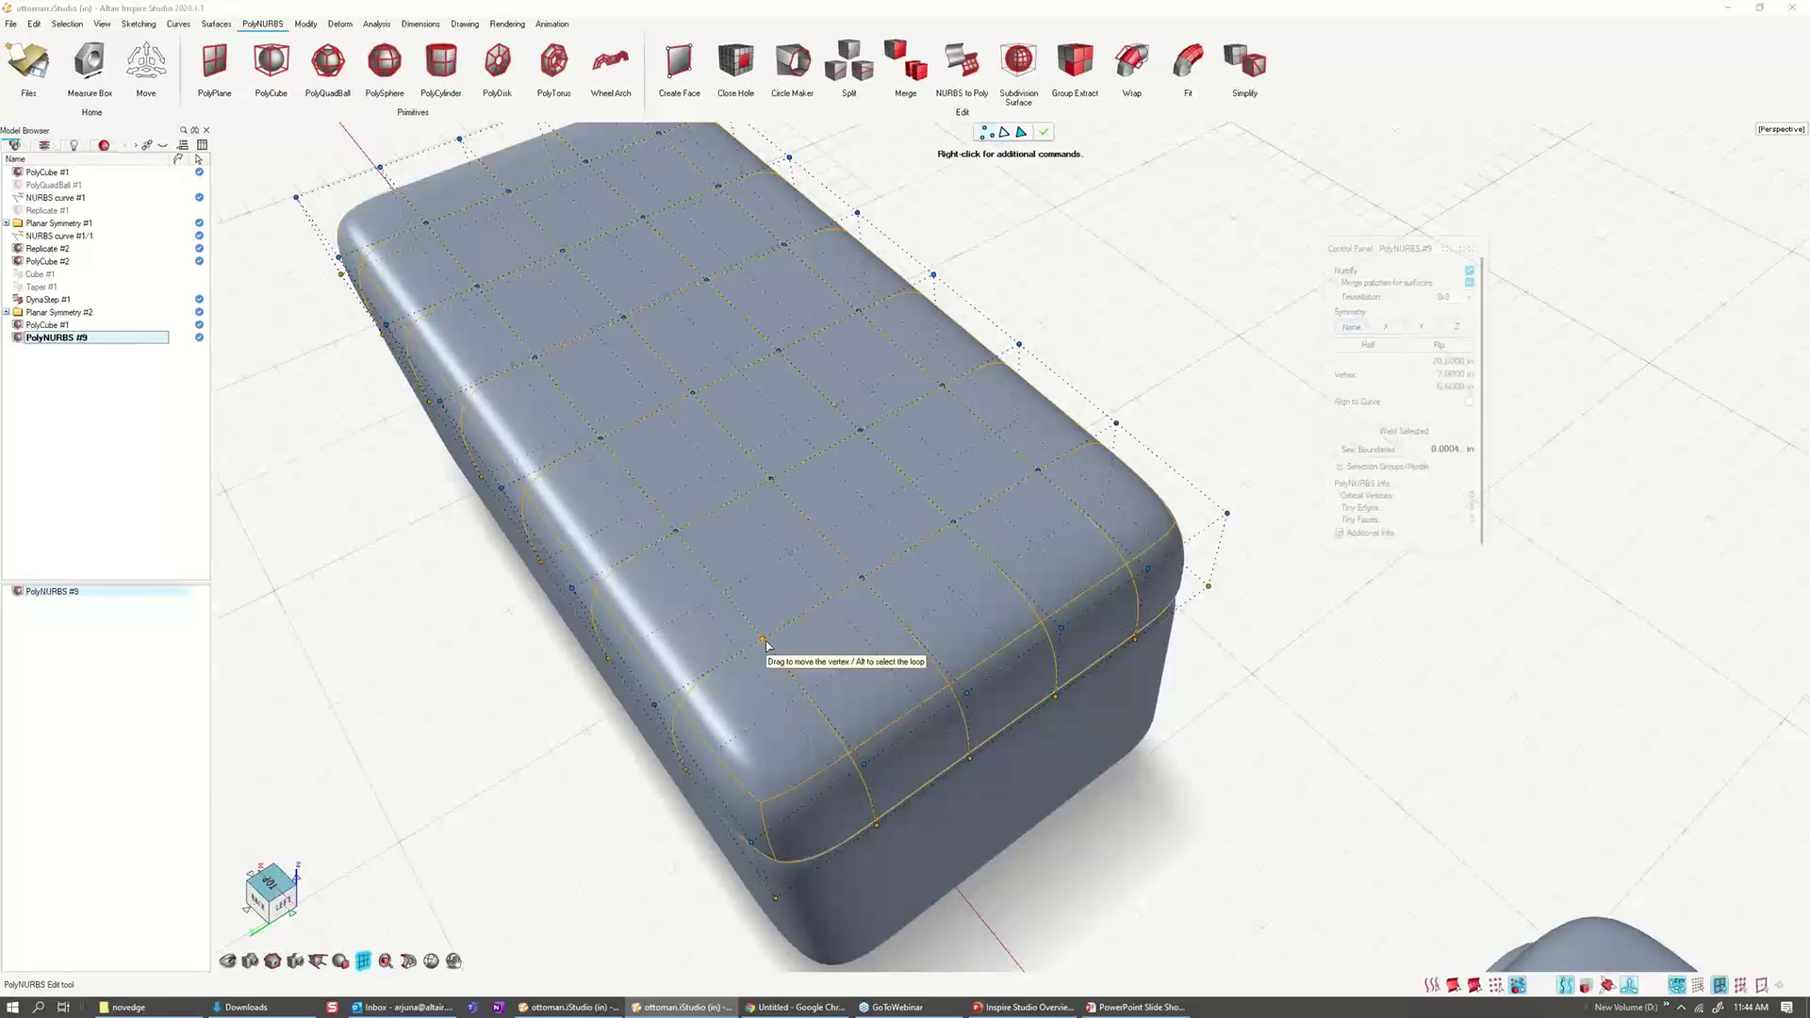
pyautogui.click(1038, 470)
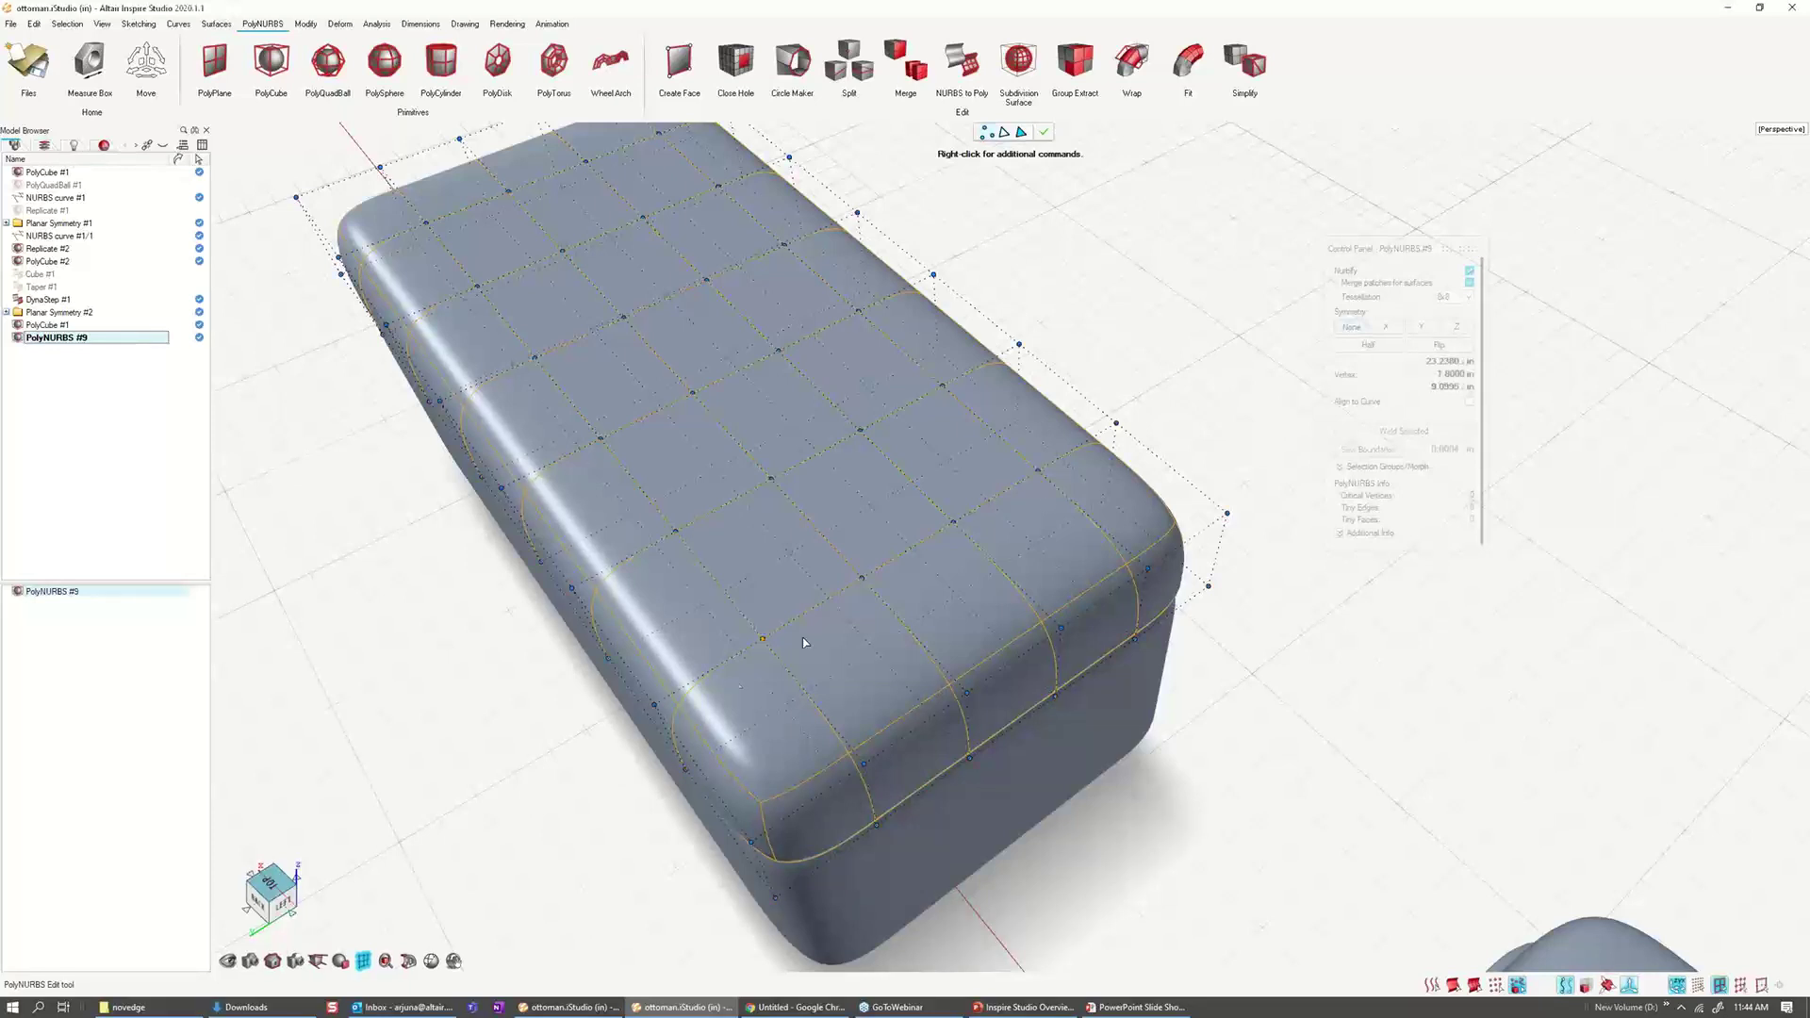
pyautogui.rightClick(963, 473)
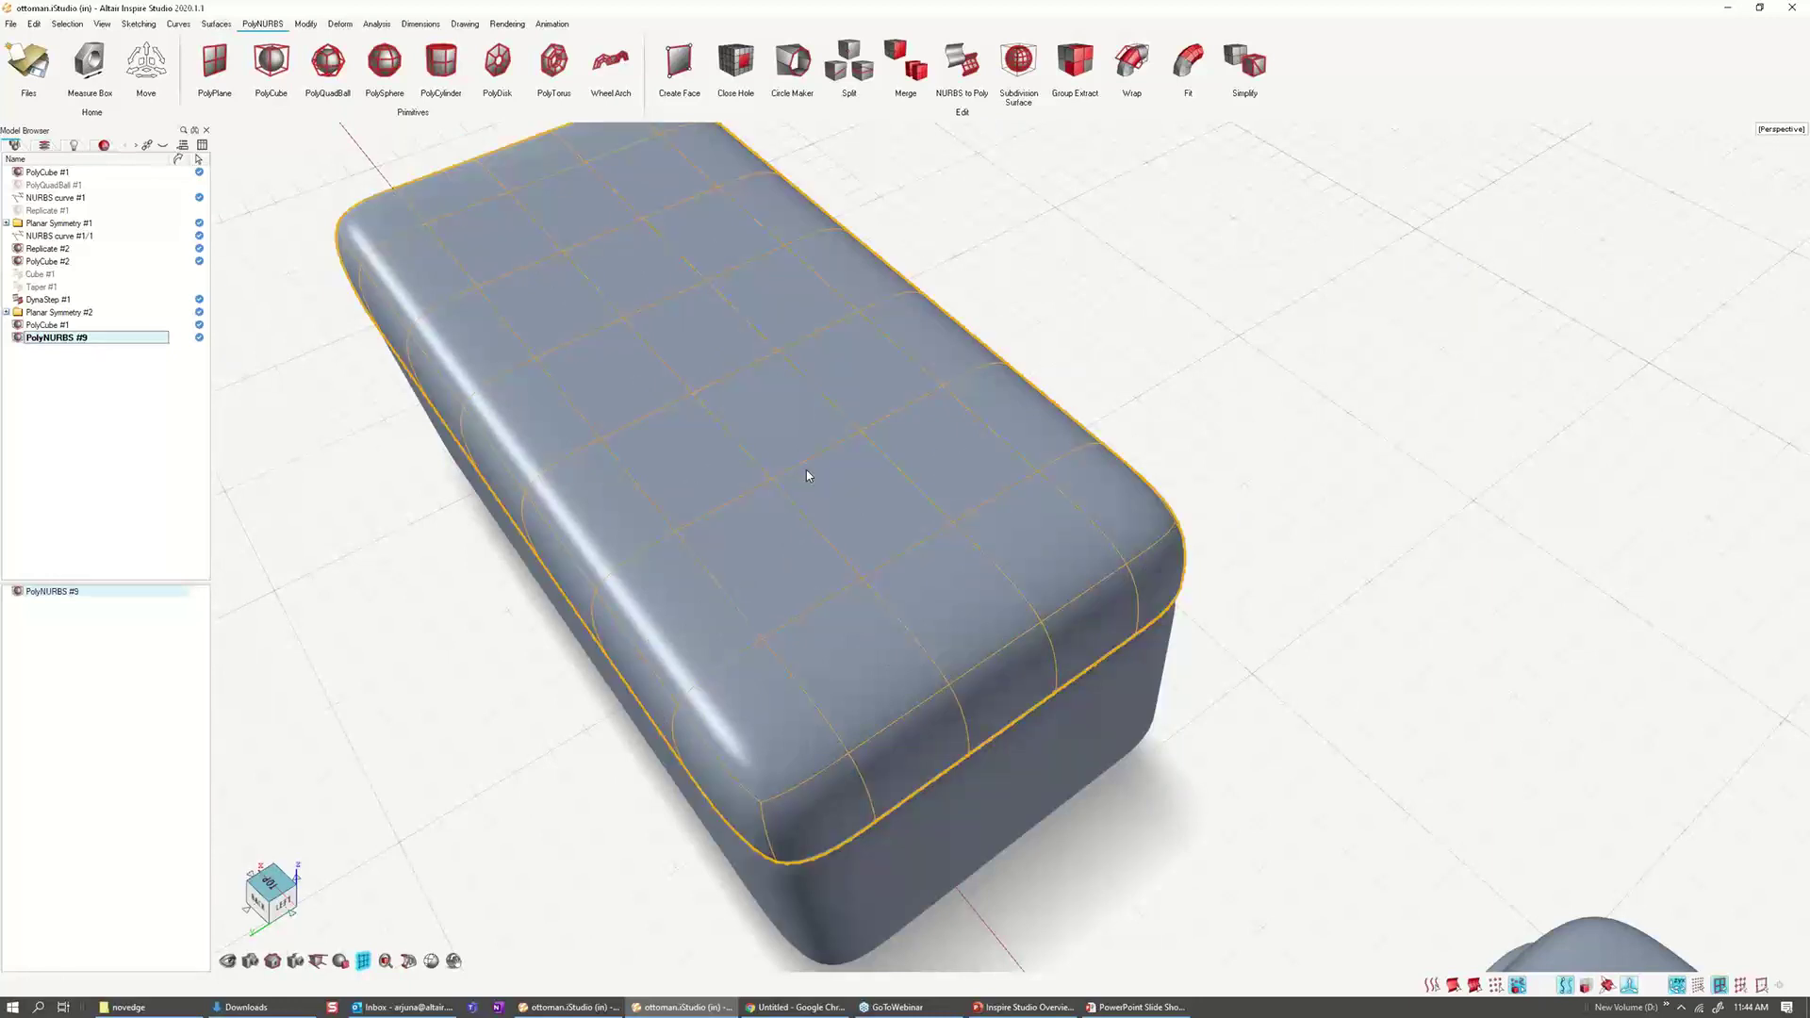
# Step: Remove one of the cushion's two middle lengthwise edge loops and move the remaining one to the centre of its width
pyautogui.doubleClick(839, 510)
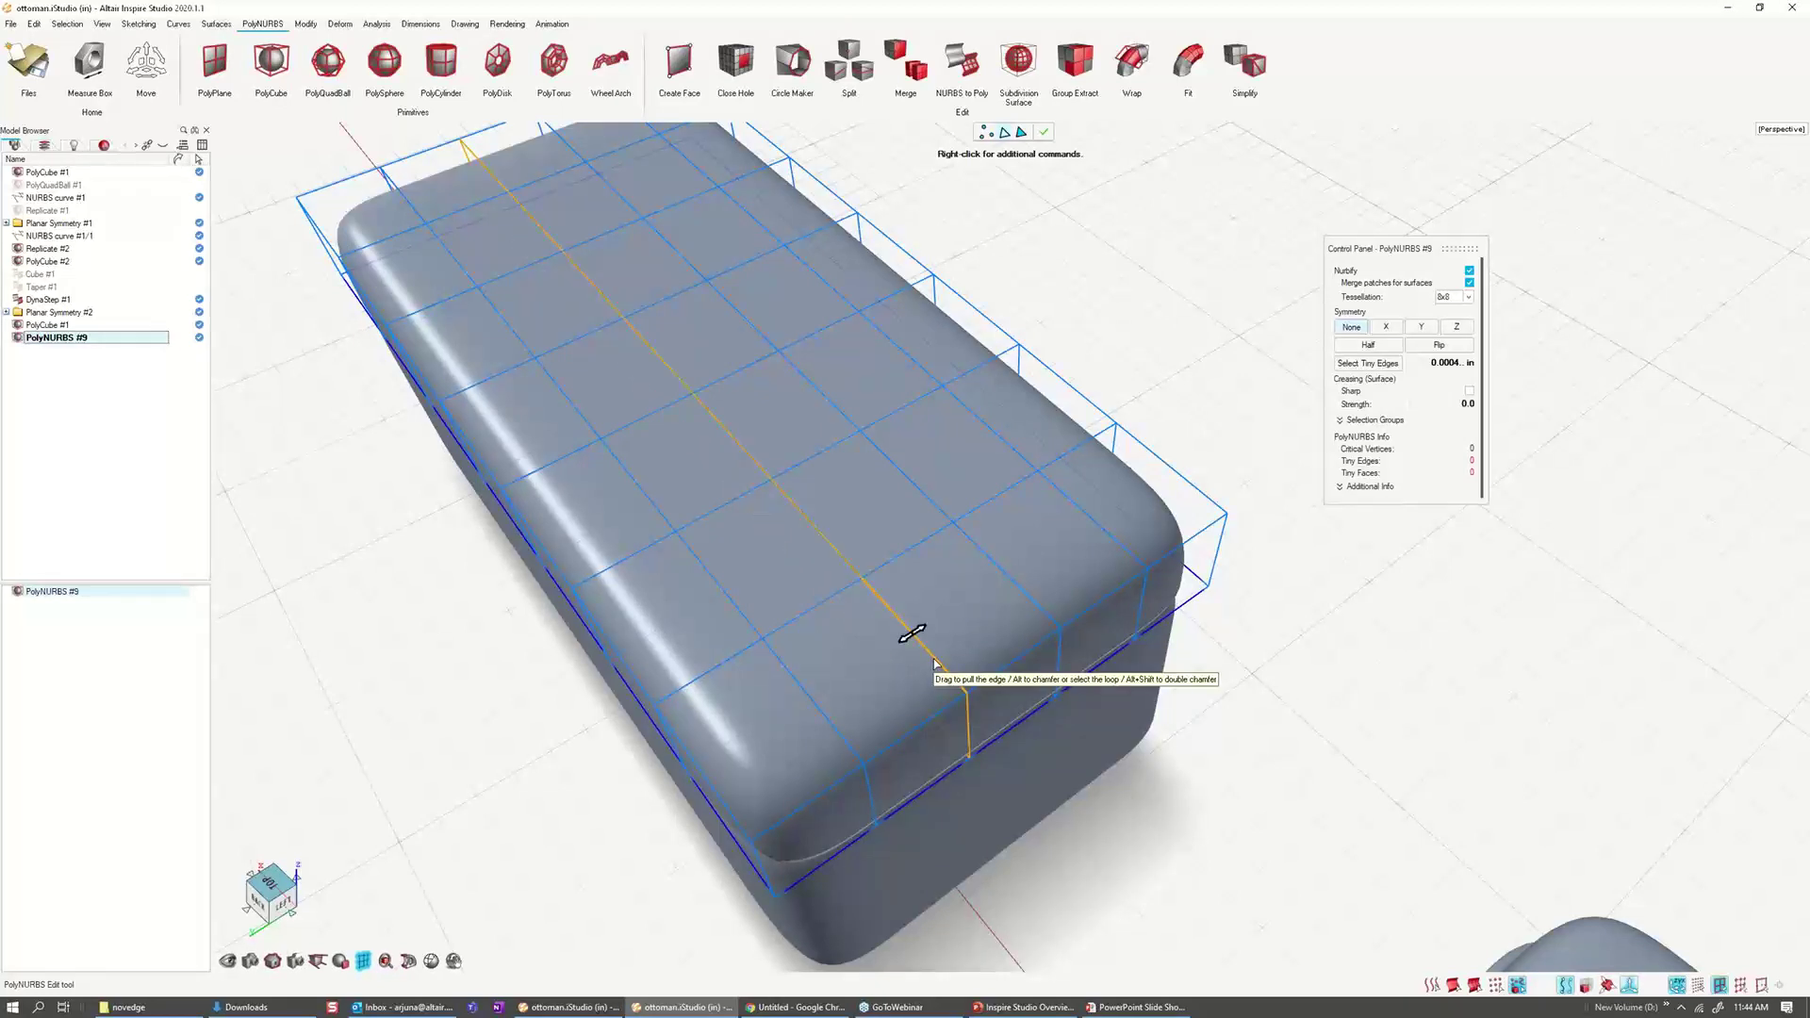
pyautogui.click(1025, 601)
pyautogui.press('m')
pyautogui.click(273, 881)
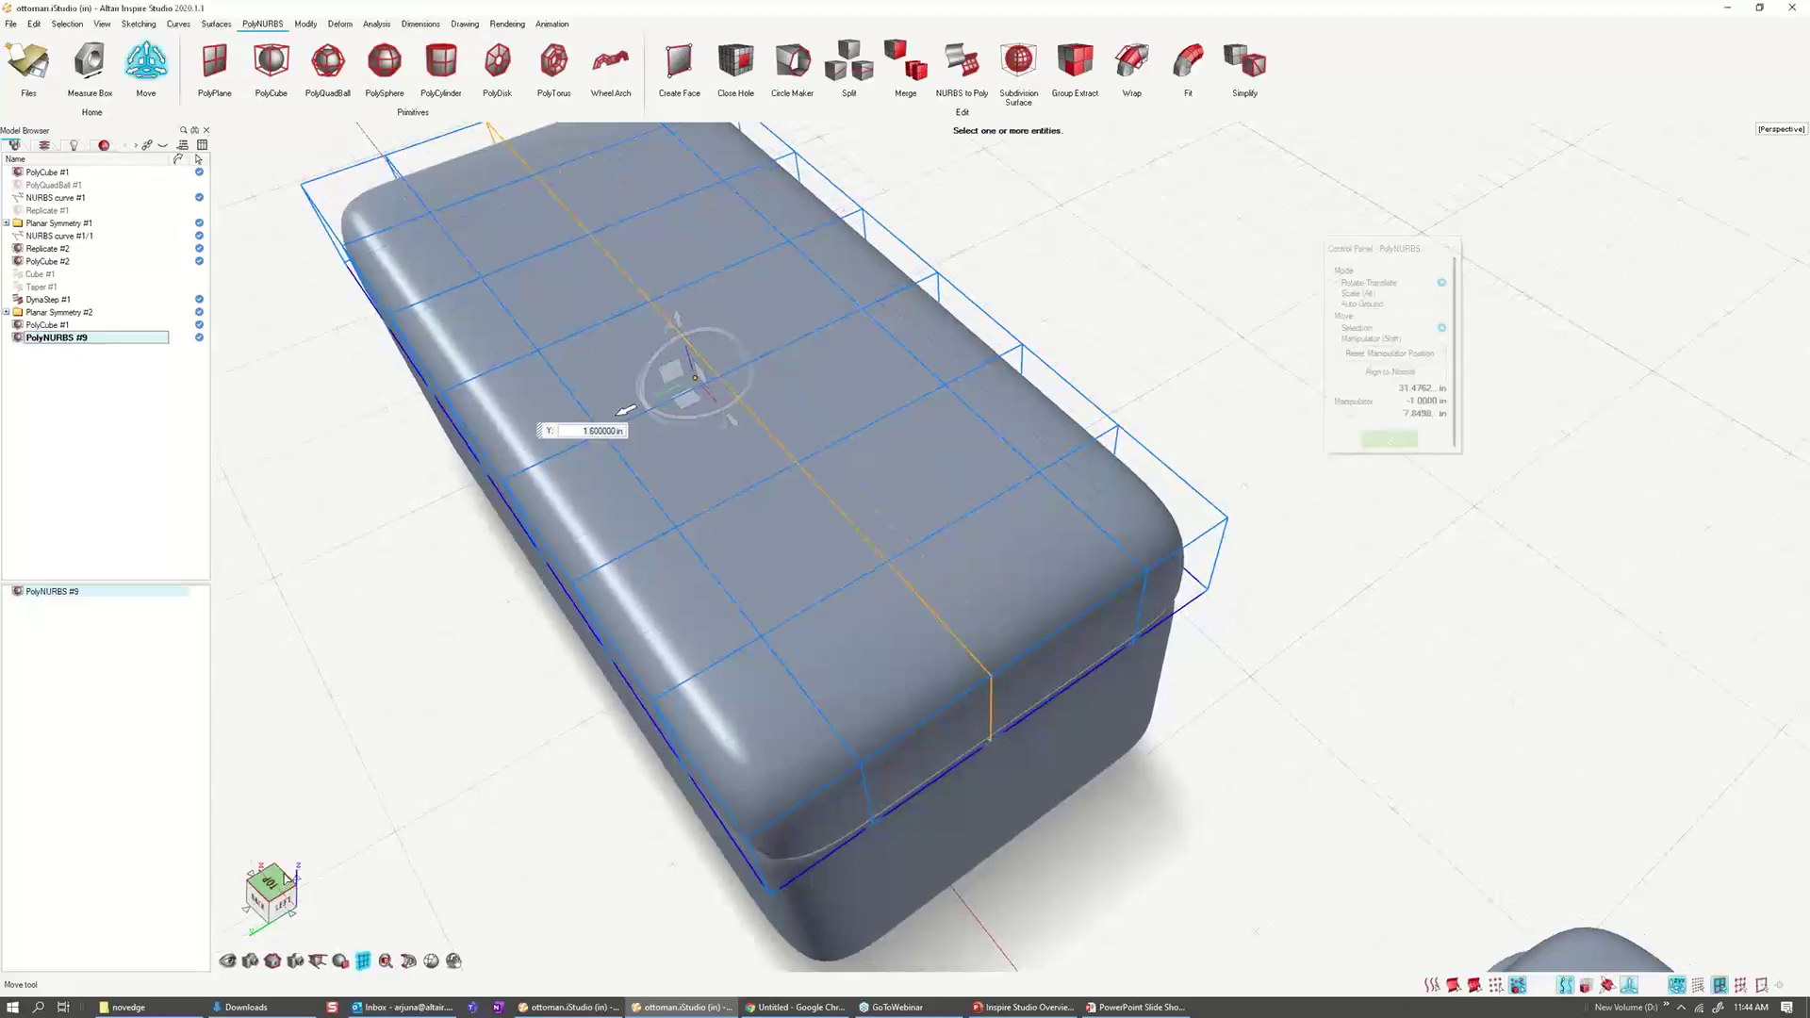
pyautogui.click(283, 878)
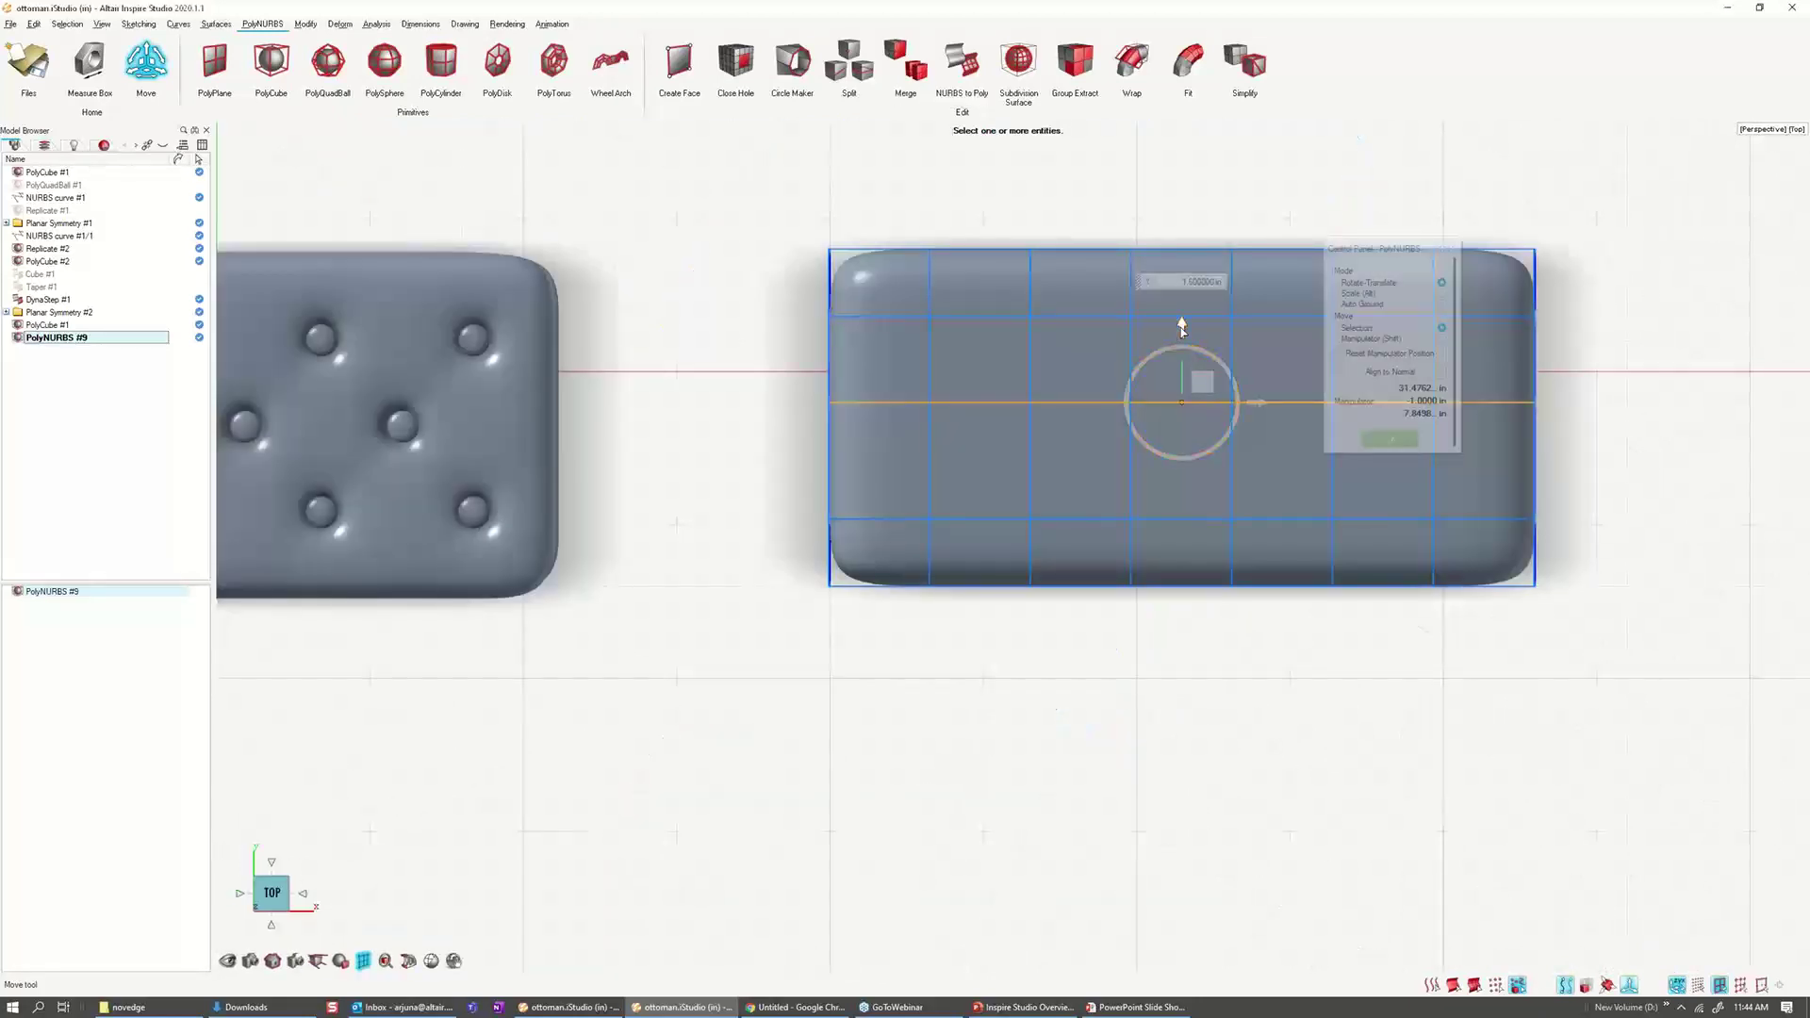
pyautogui.moveTo(1182, 326); pyautogui.dragTo(1182, 347)
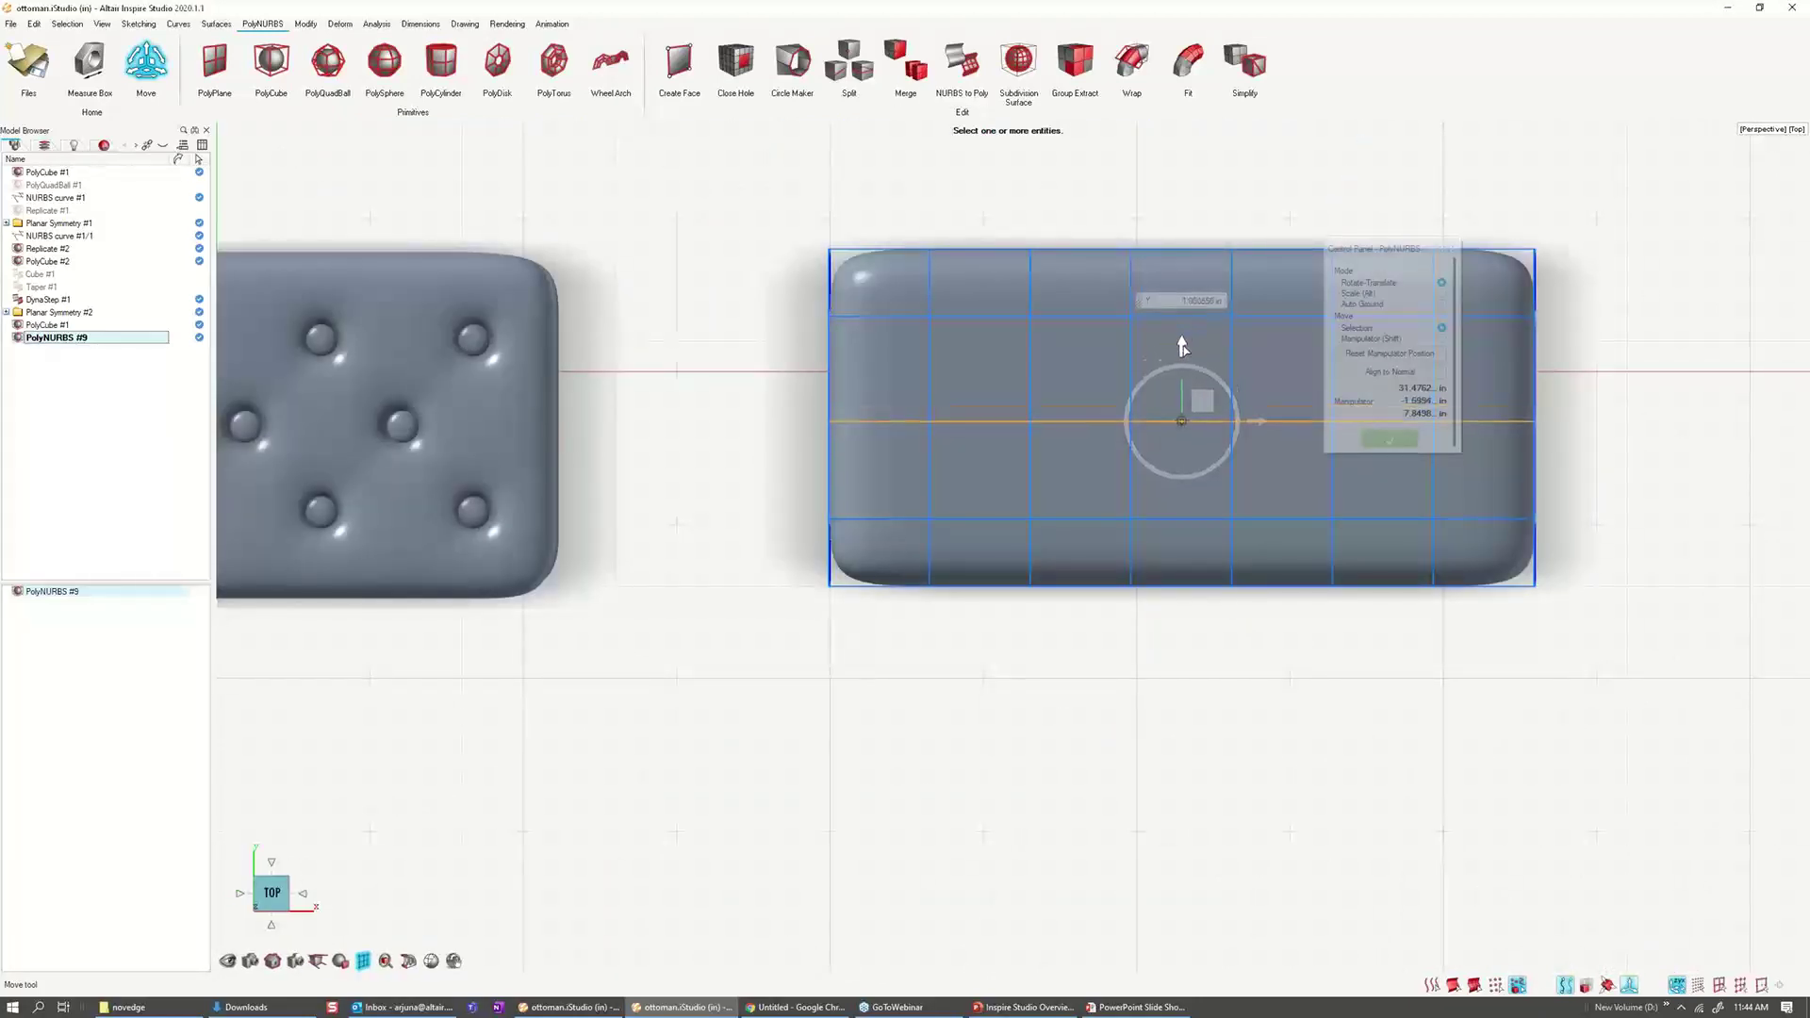
pyautogui.press('Escape')
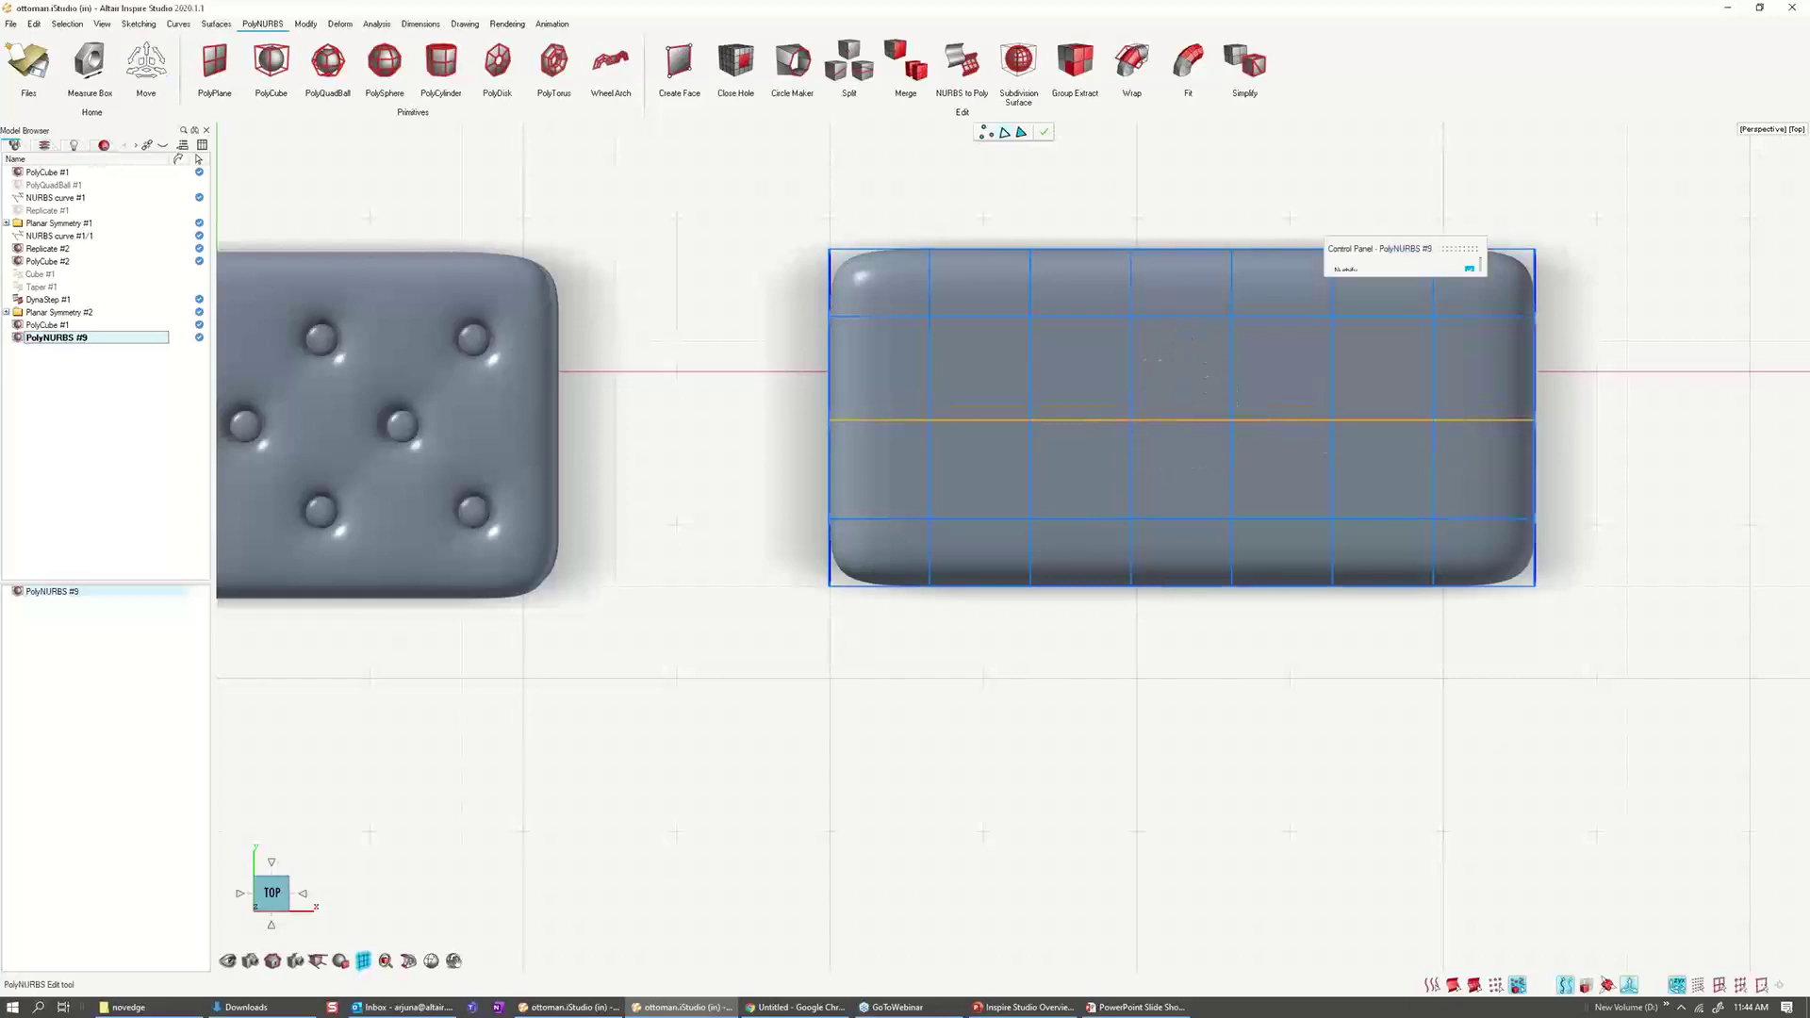
pyautogui.moveTo(1169, 414); pyautogui.dragTo(1272, 325, button='middle')
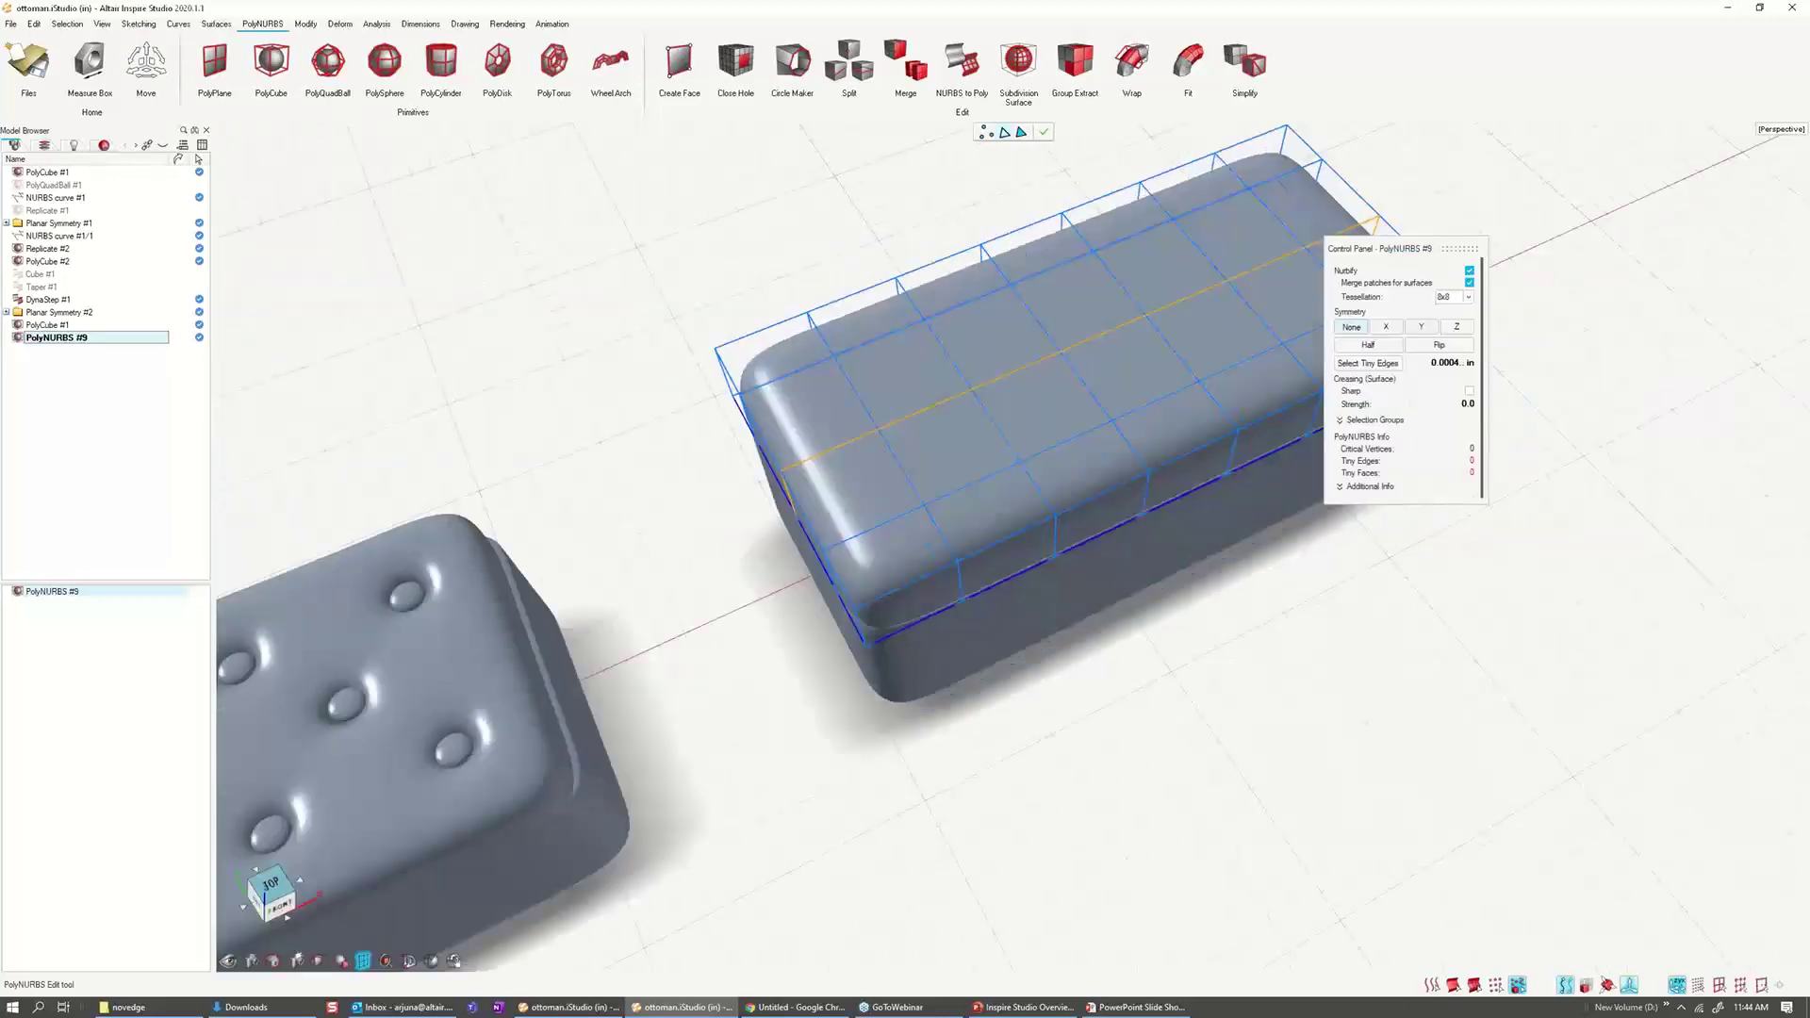
pyautogui.scroll(5, 718, 525)
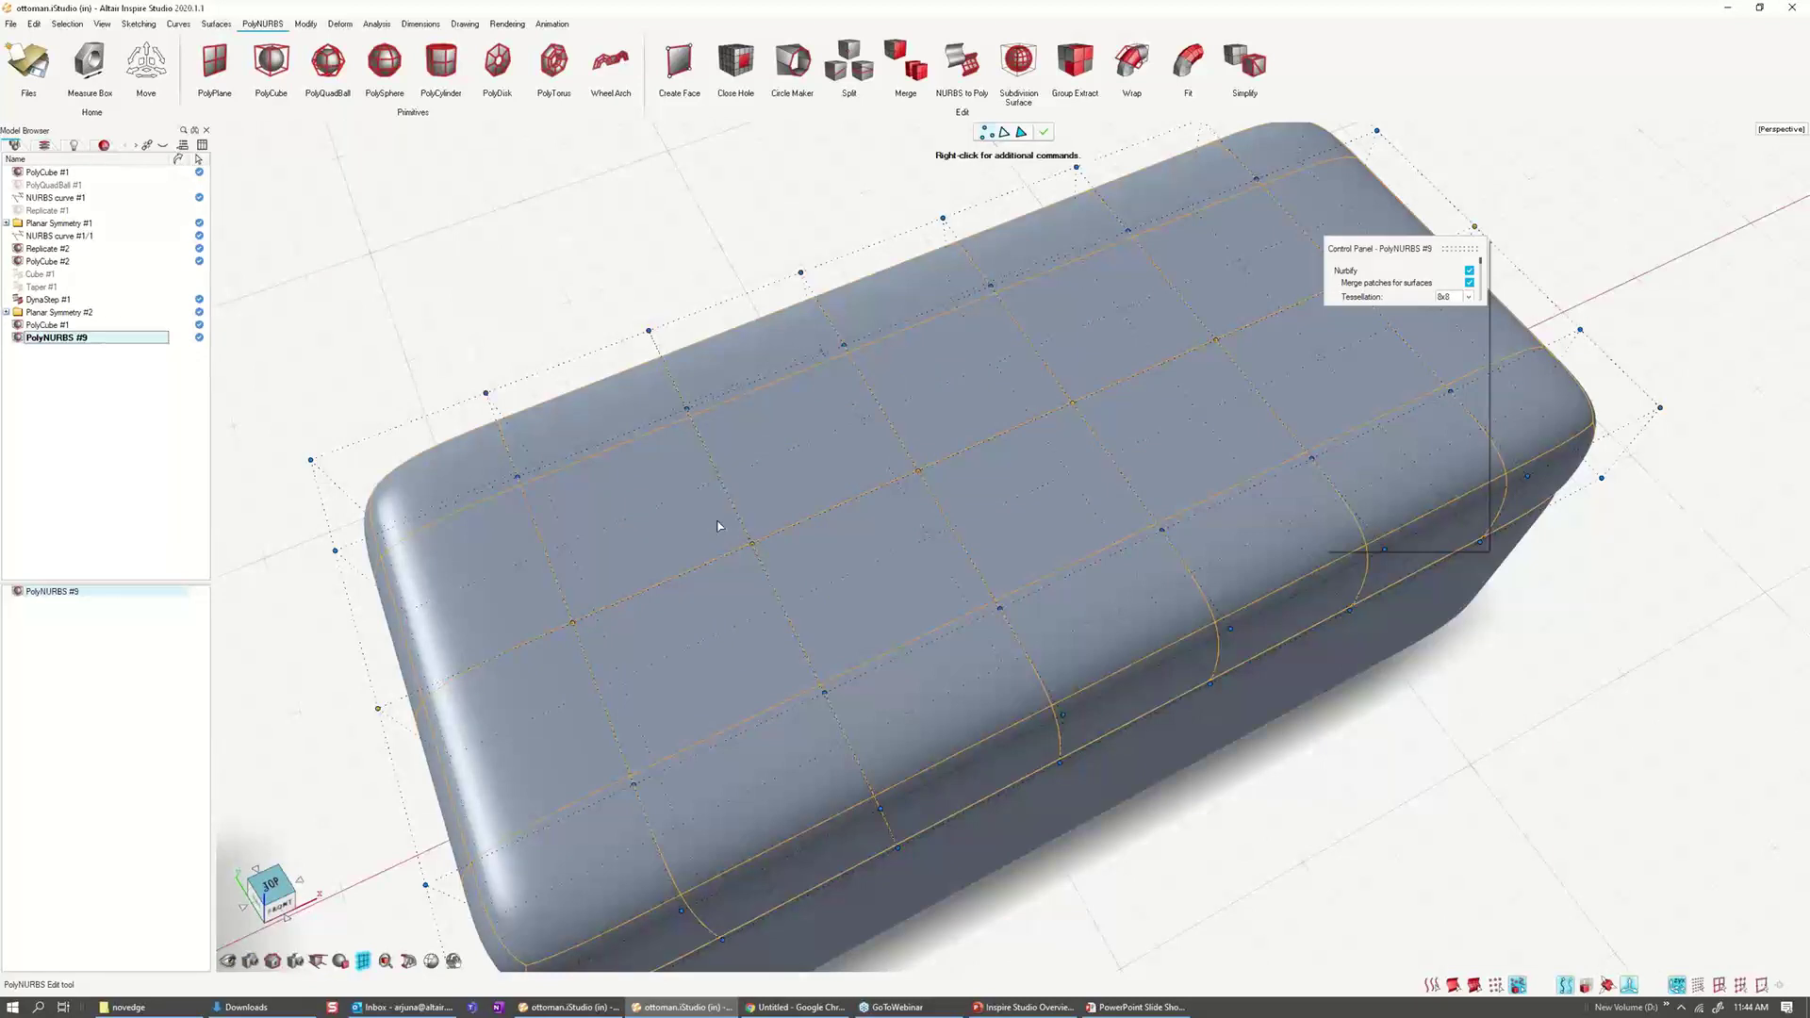
pyautogui.scroll(-2, 718, 525)
pyautogui.moveTo(718, 525); pyautogui.dragTo(397, 418, button='middle')
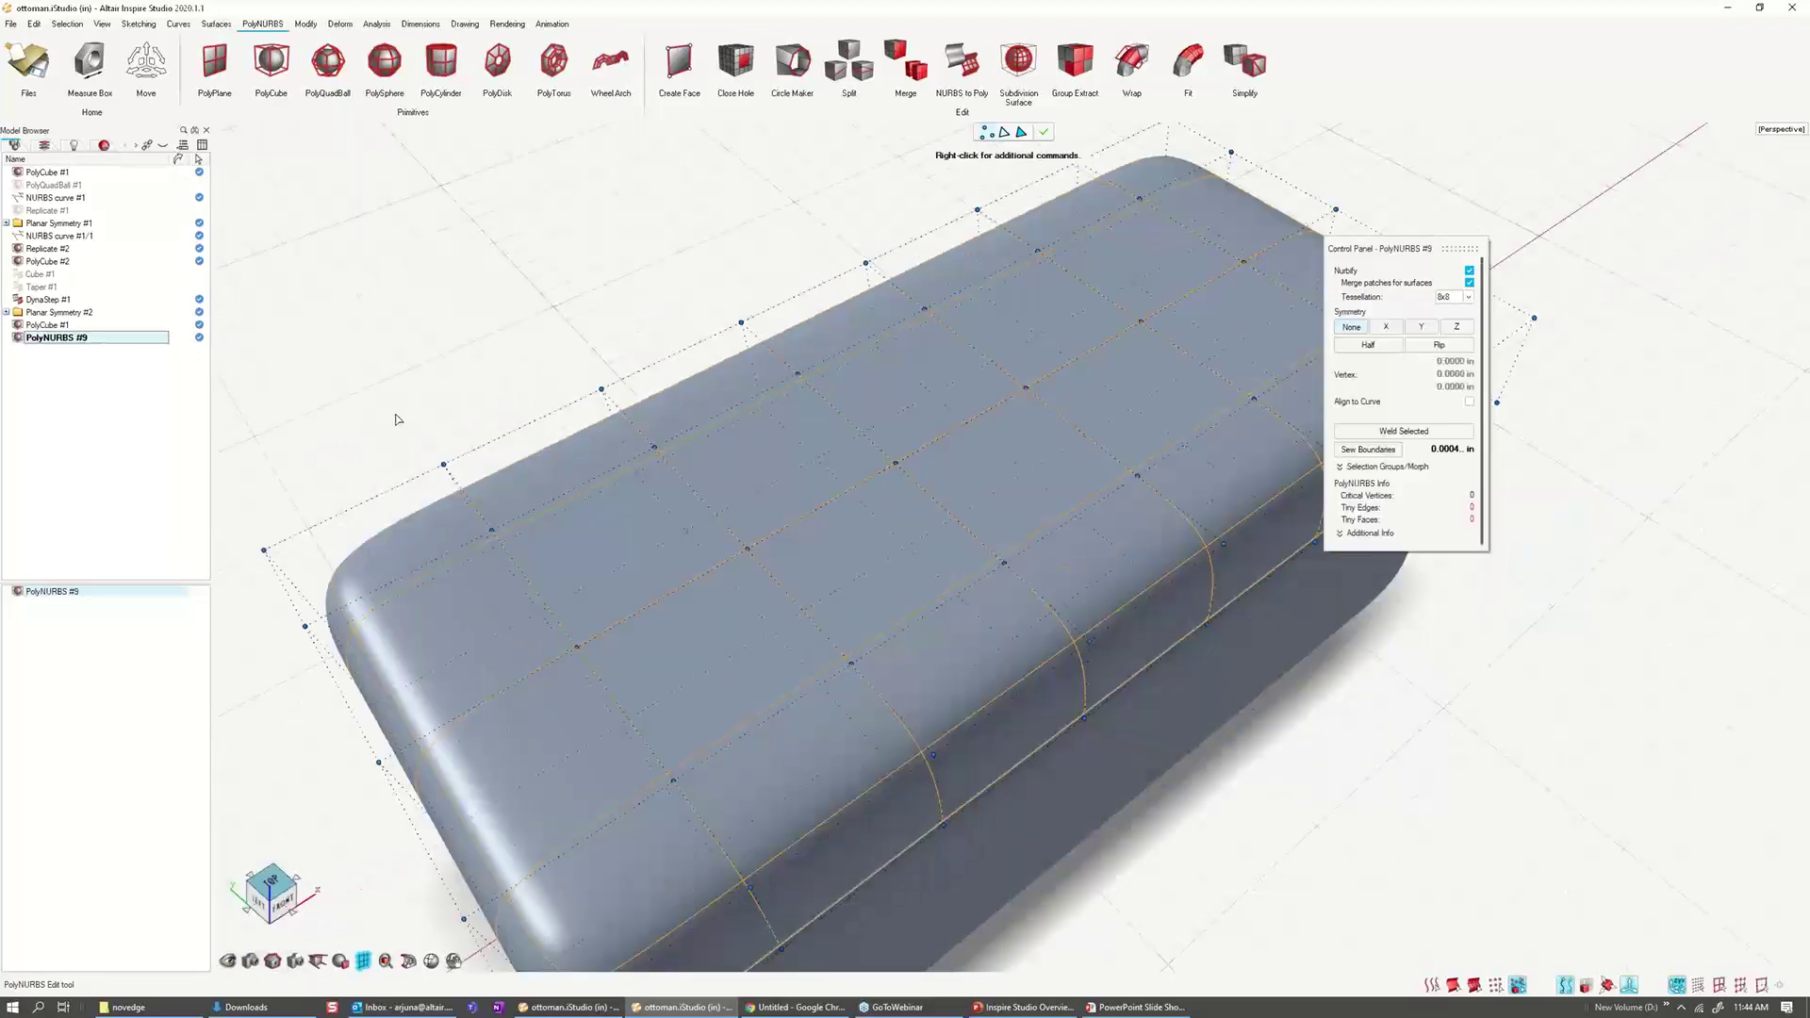
pyautogui.click(492, 532)
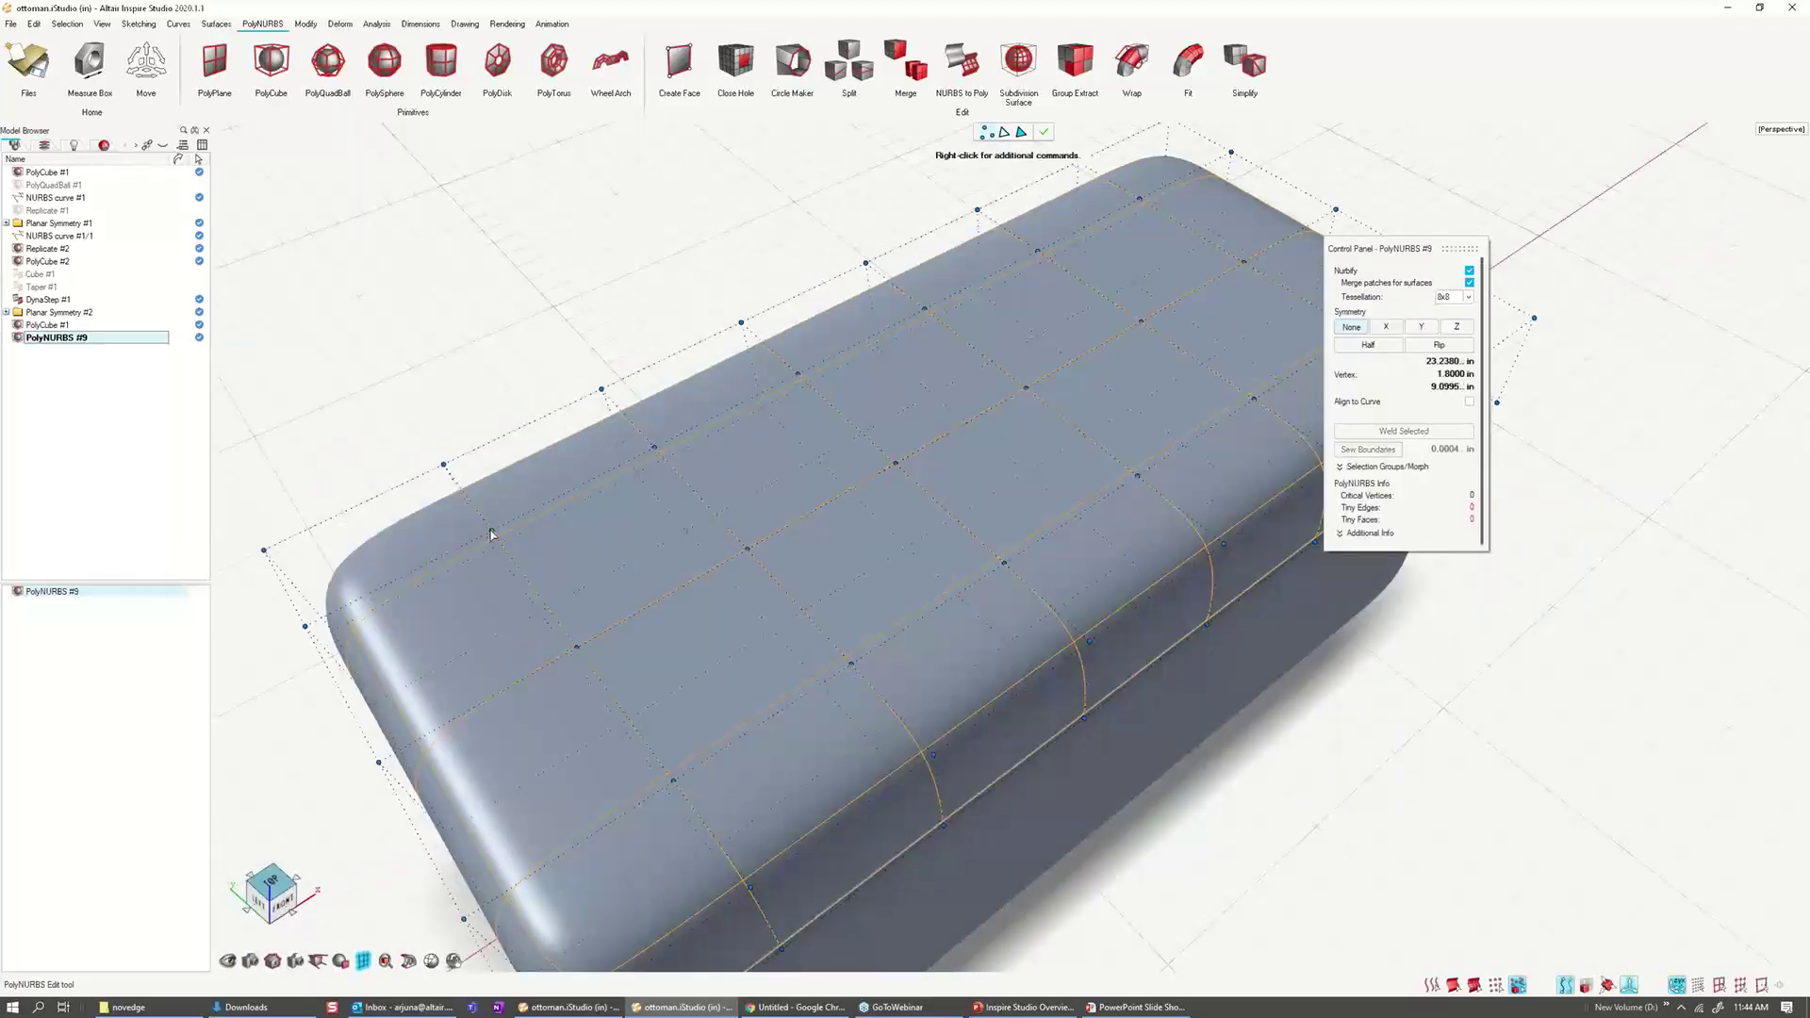
pyautogui.click(677, 785)
pyautogui.click(1004, 565)
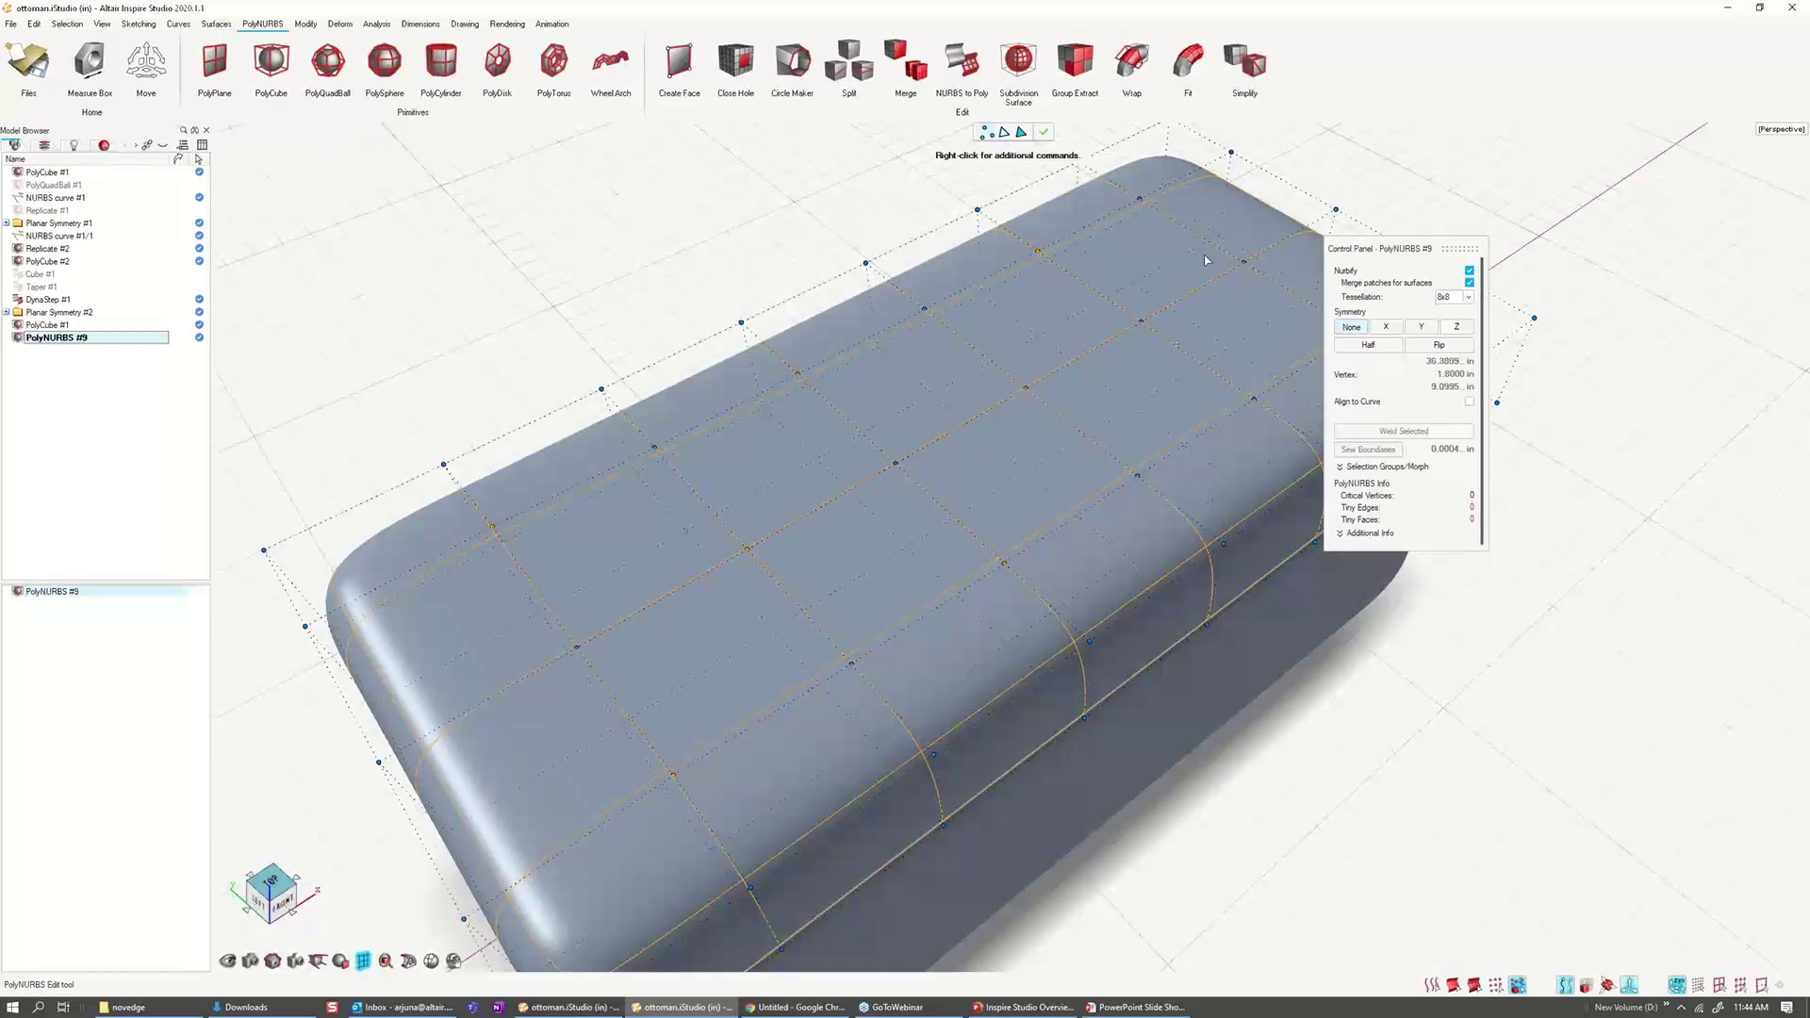
pyautogui.click(1253, 401)
pyautogui.moveTo(1258, 405); pyautogui.dragTo(922, 273, button='middle')
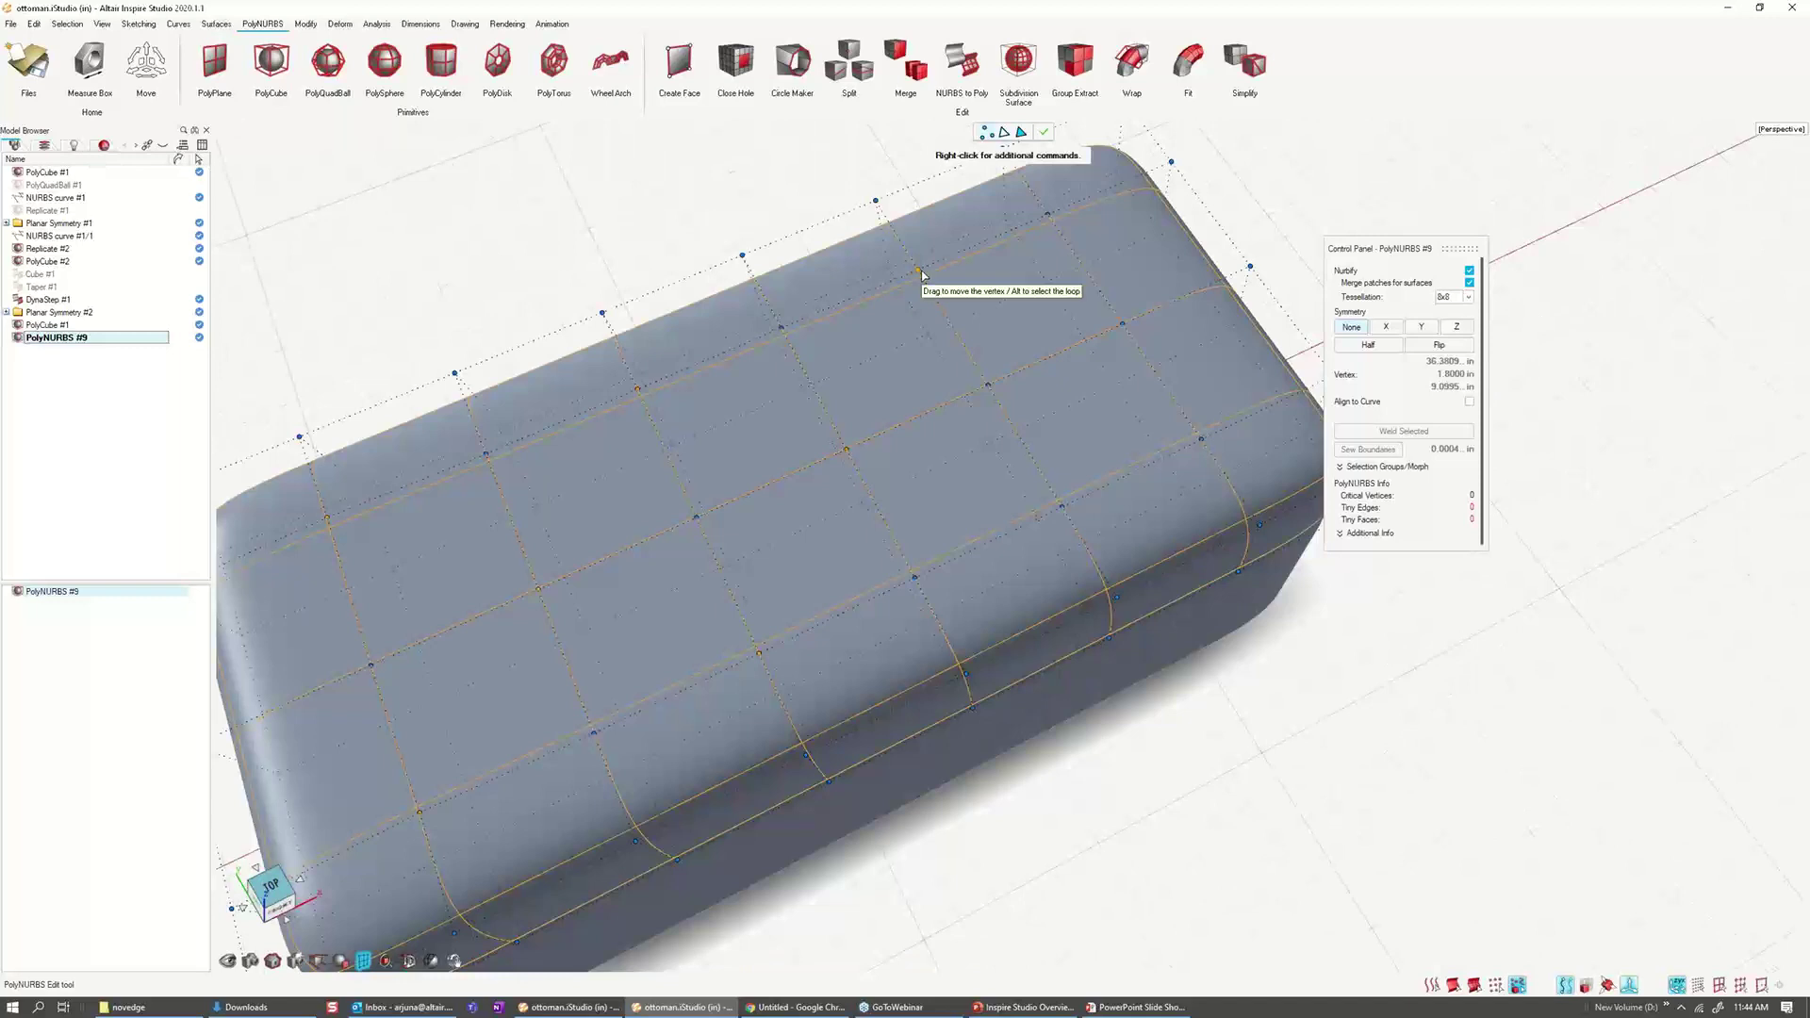
pyautogui.doubleClick(922, 273)
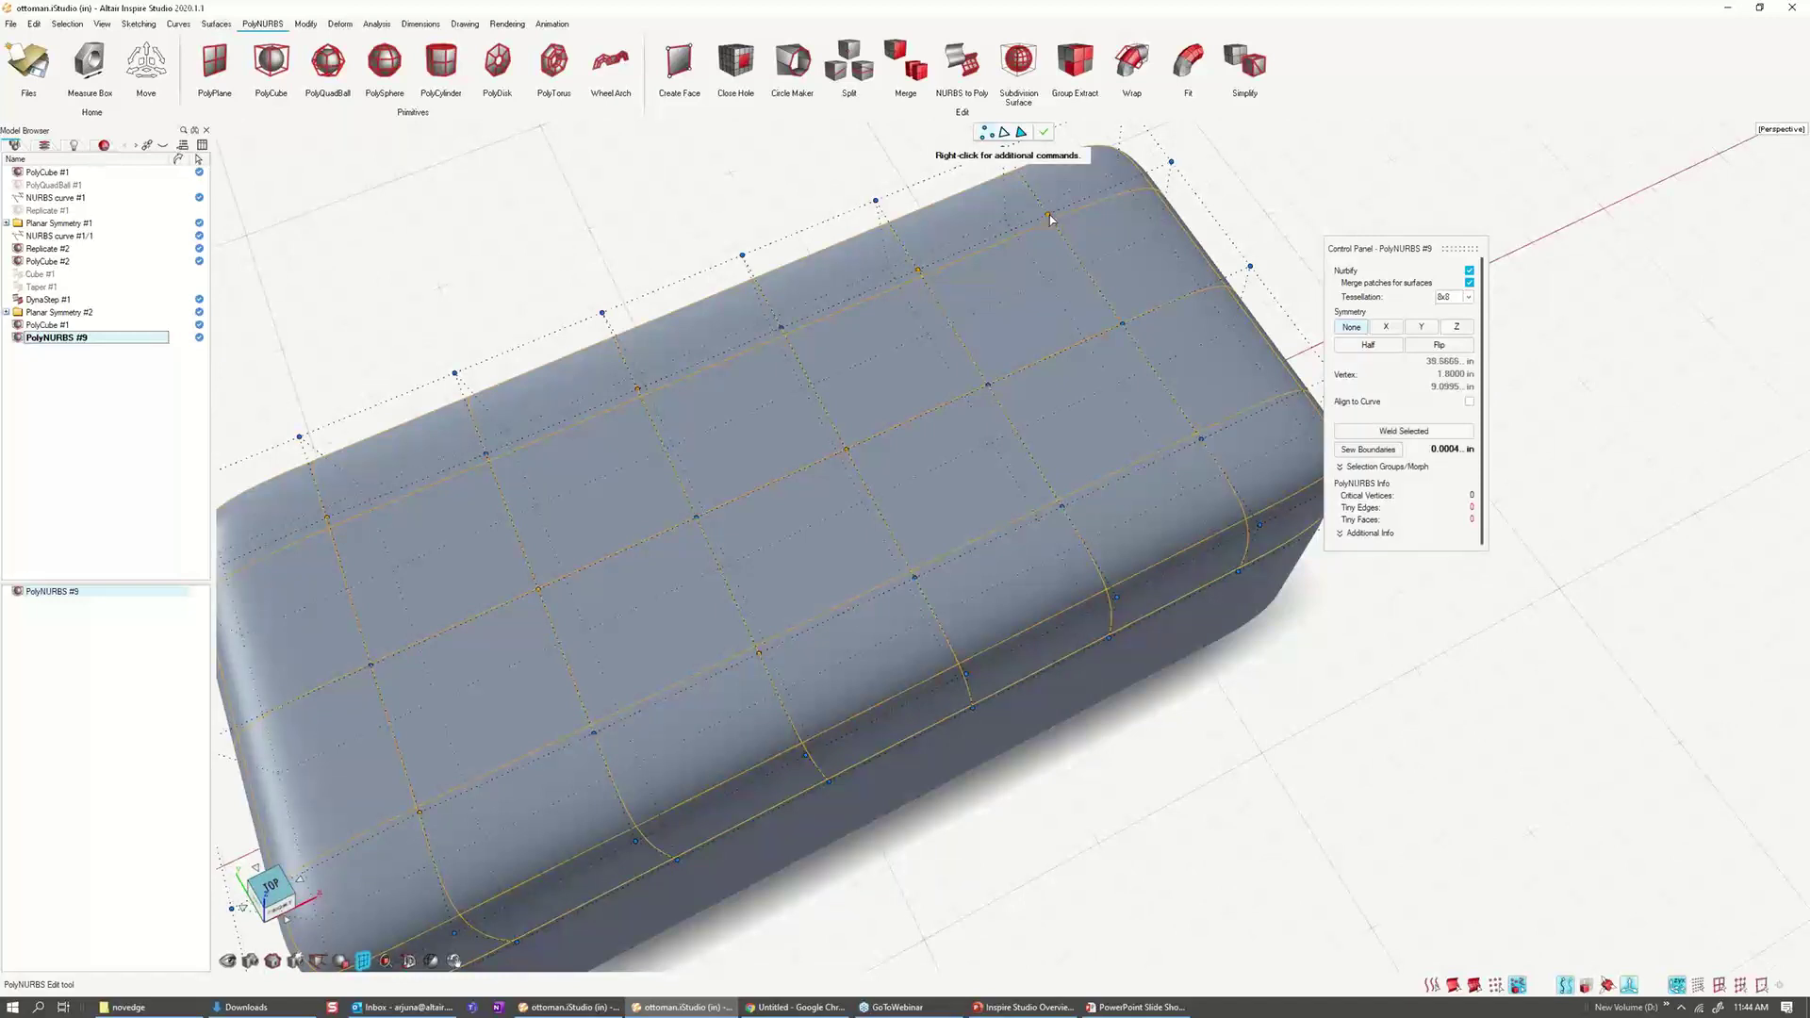
pyautogui.rightClick(922, 274)
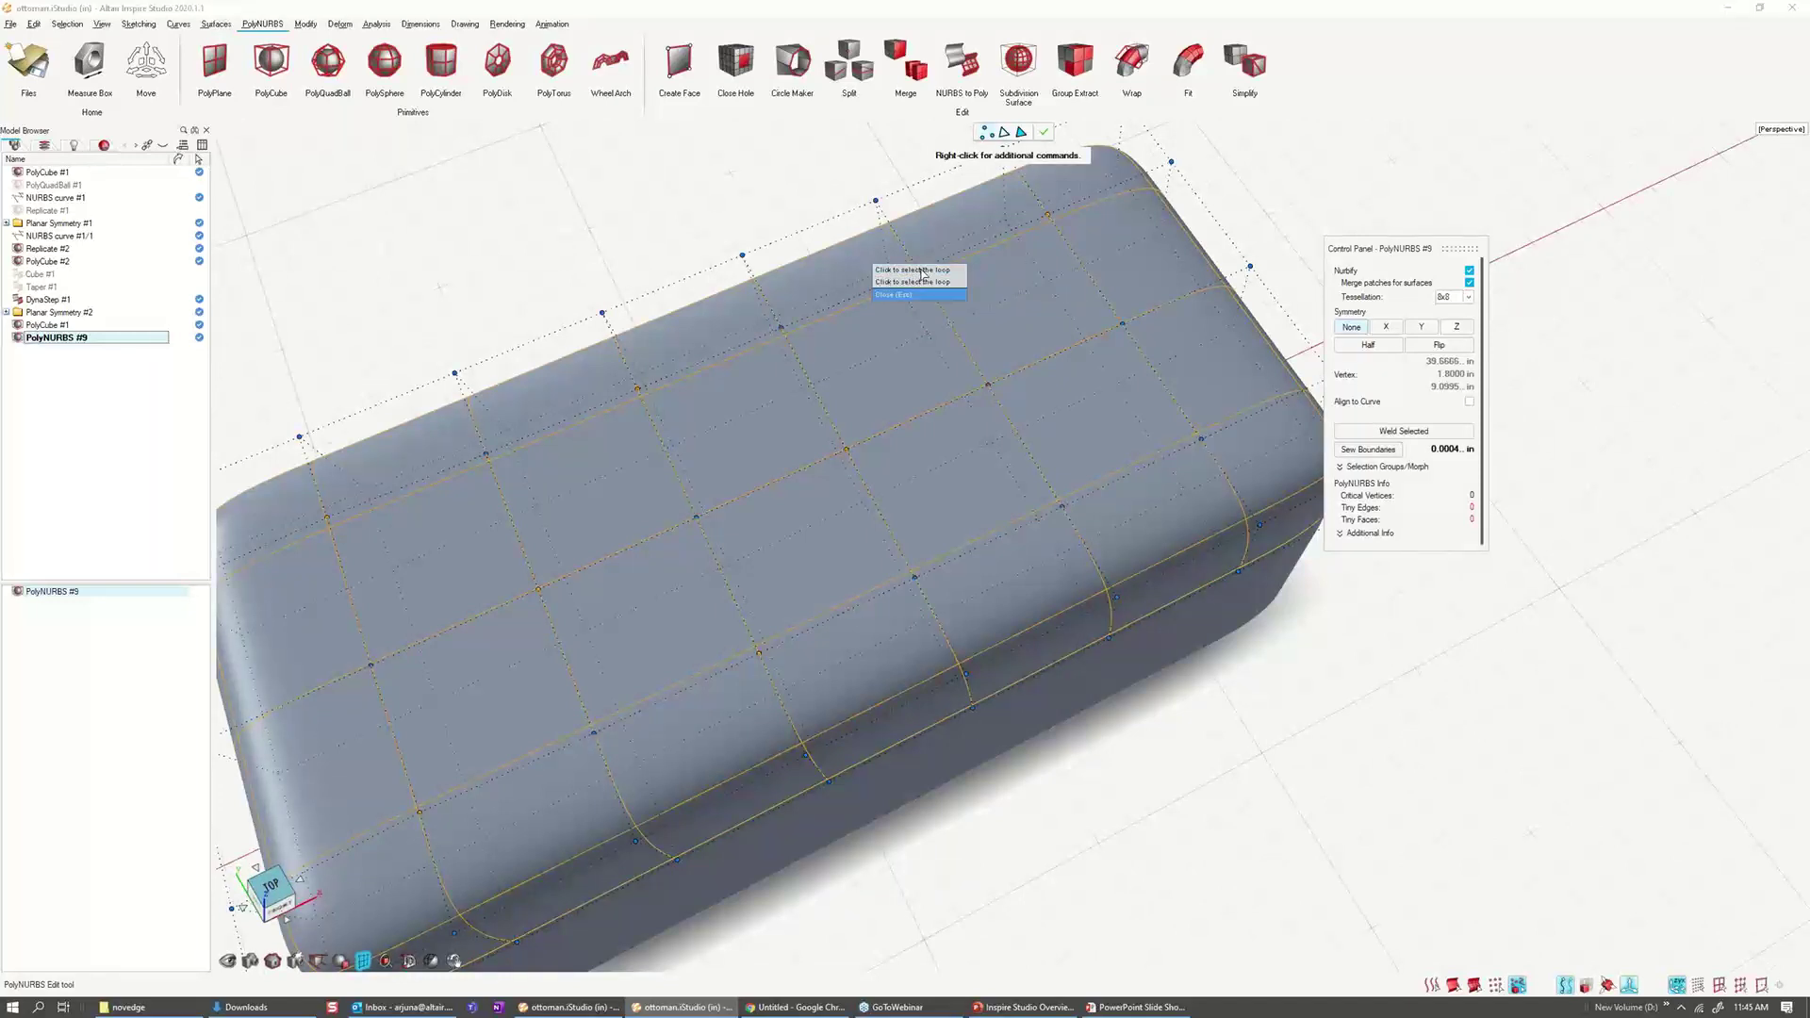
pyautogui.press('Escape')
# Step: Select ten vertices in a staggered pattern on the cushion's top and bevel them into small diamond-shaped faces
pyautogui.click(1049, 216)
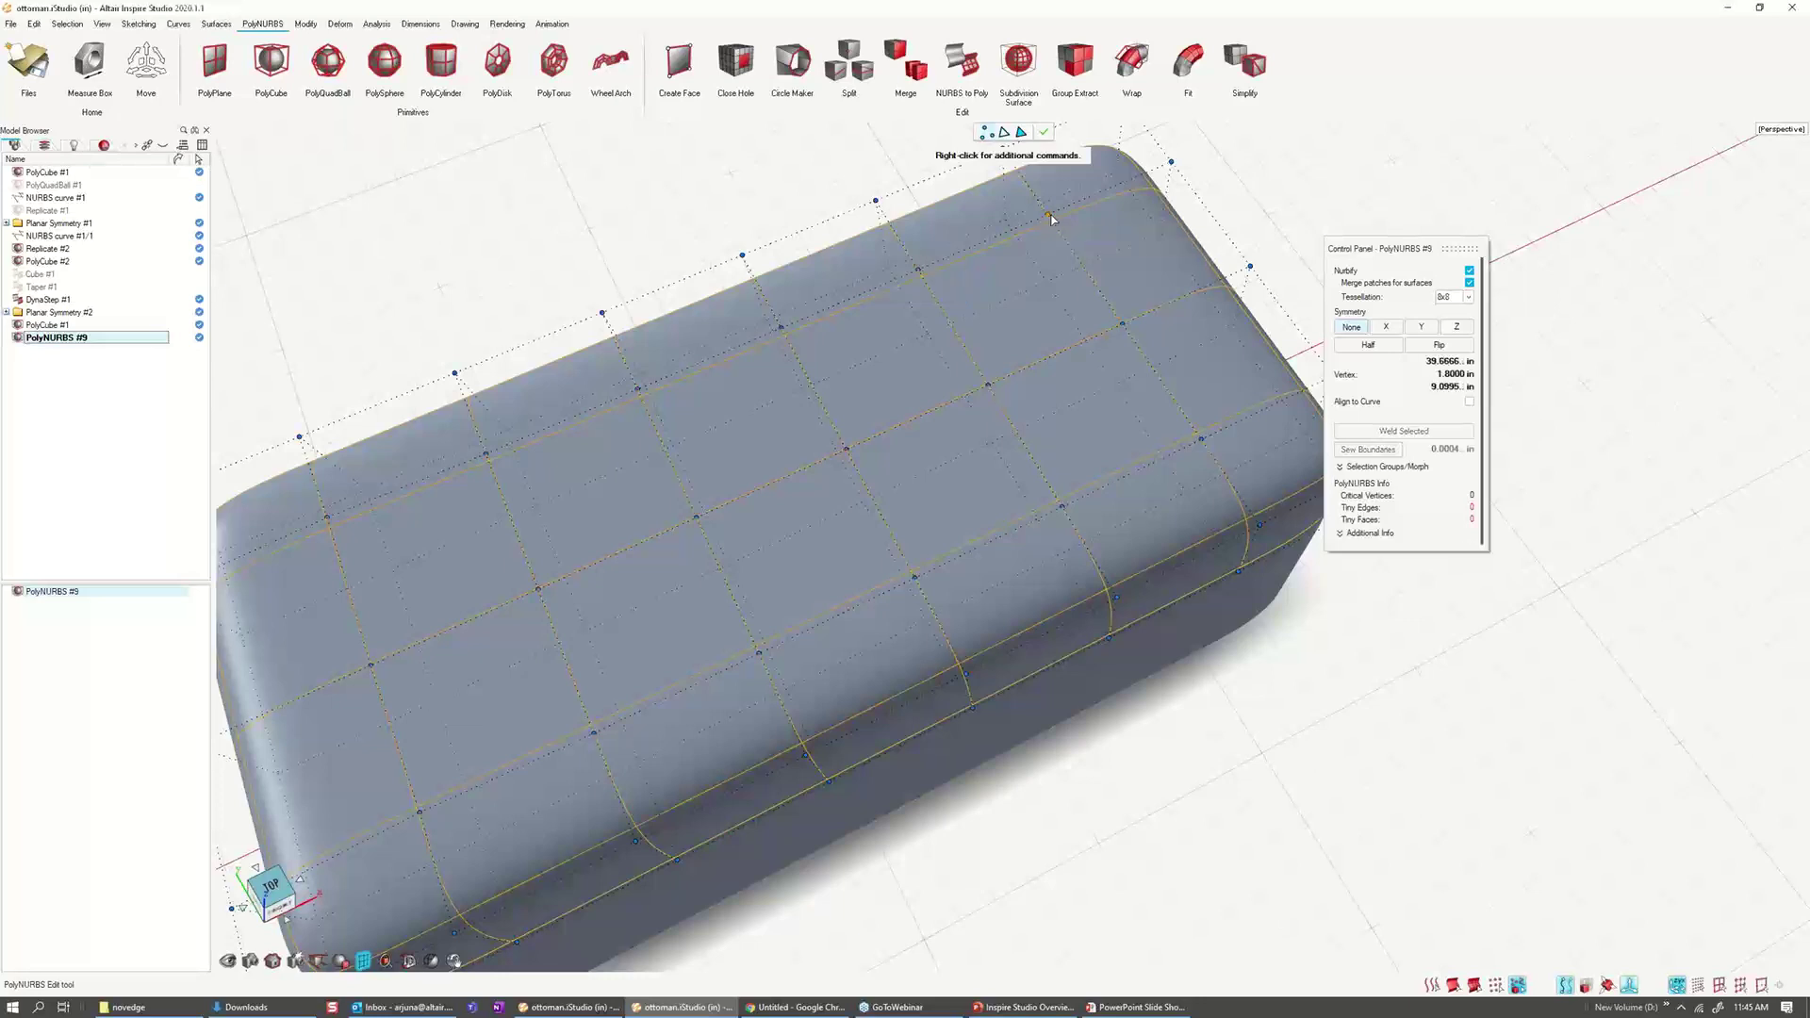
pyautogui.keyDown('shift'); pyautogui.click(1201, 440); pyautogui.keyUp('shift')
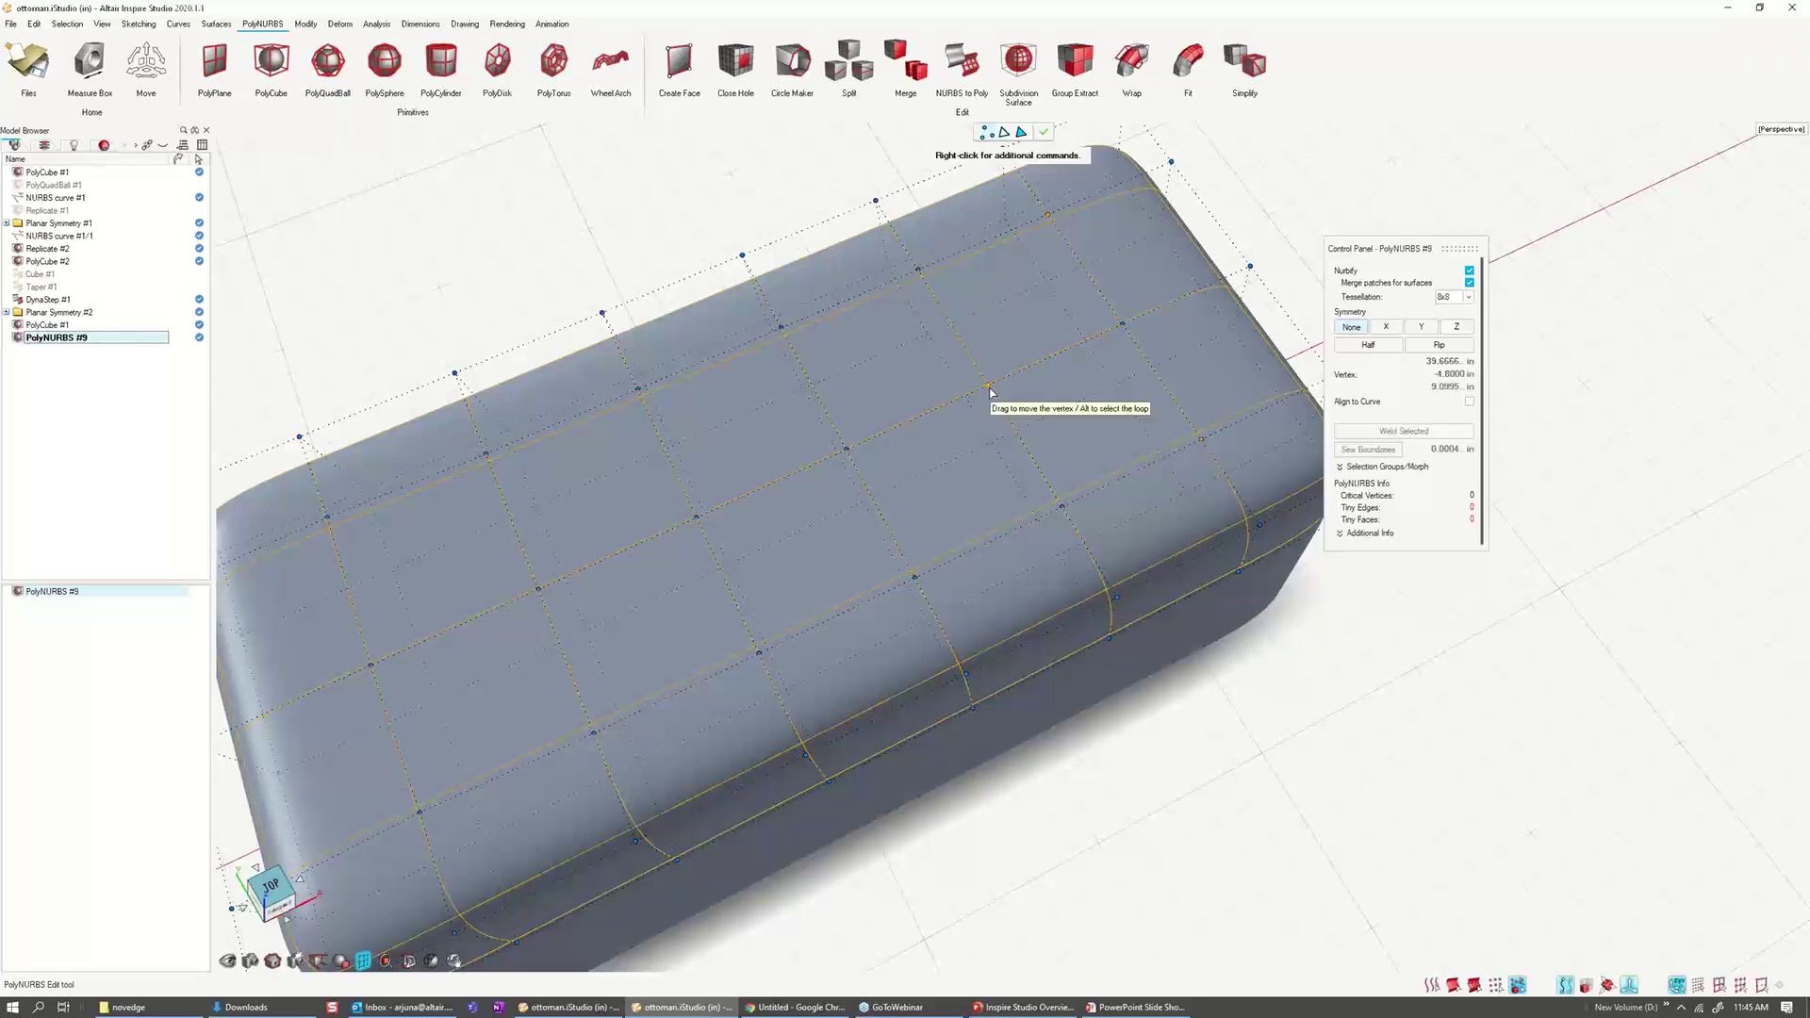
pyautogui.keyDown('shift'); pyautogui.click(988, 386); pyautogui.keyUp('shift')
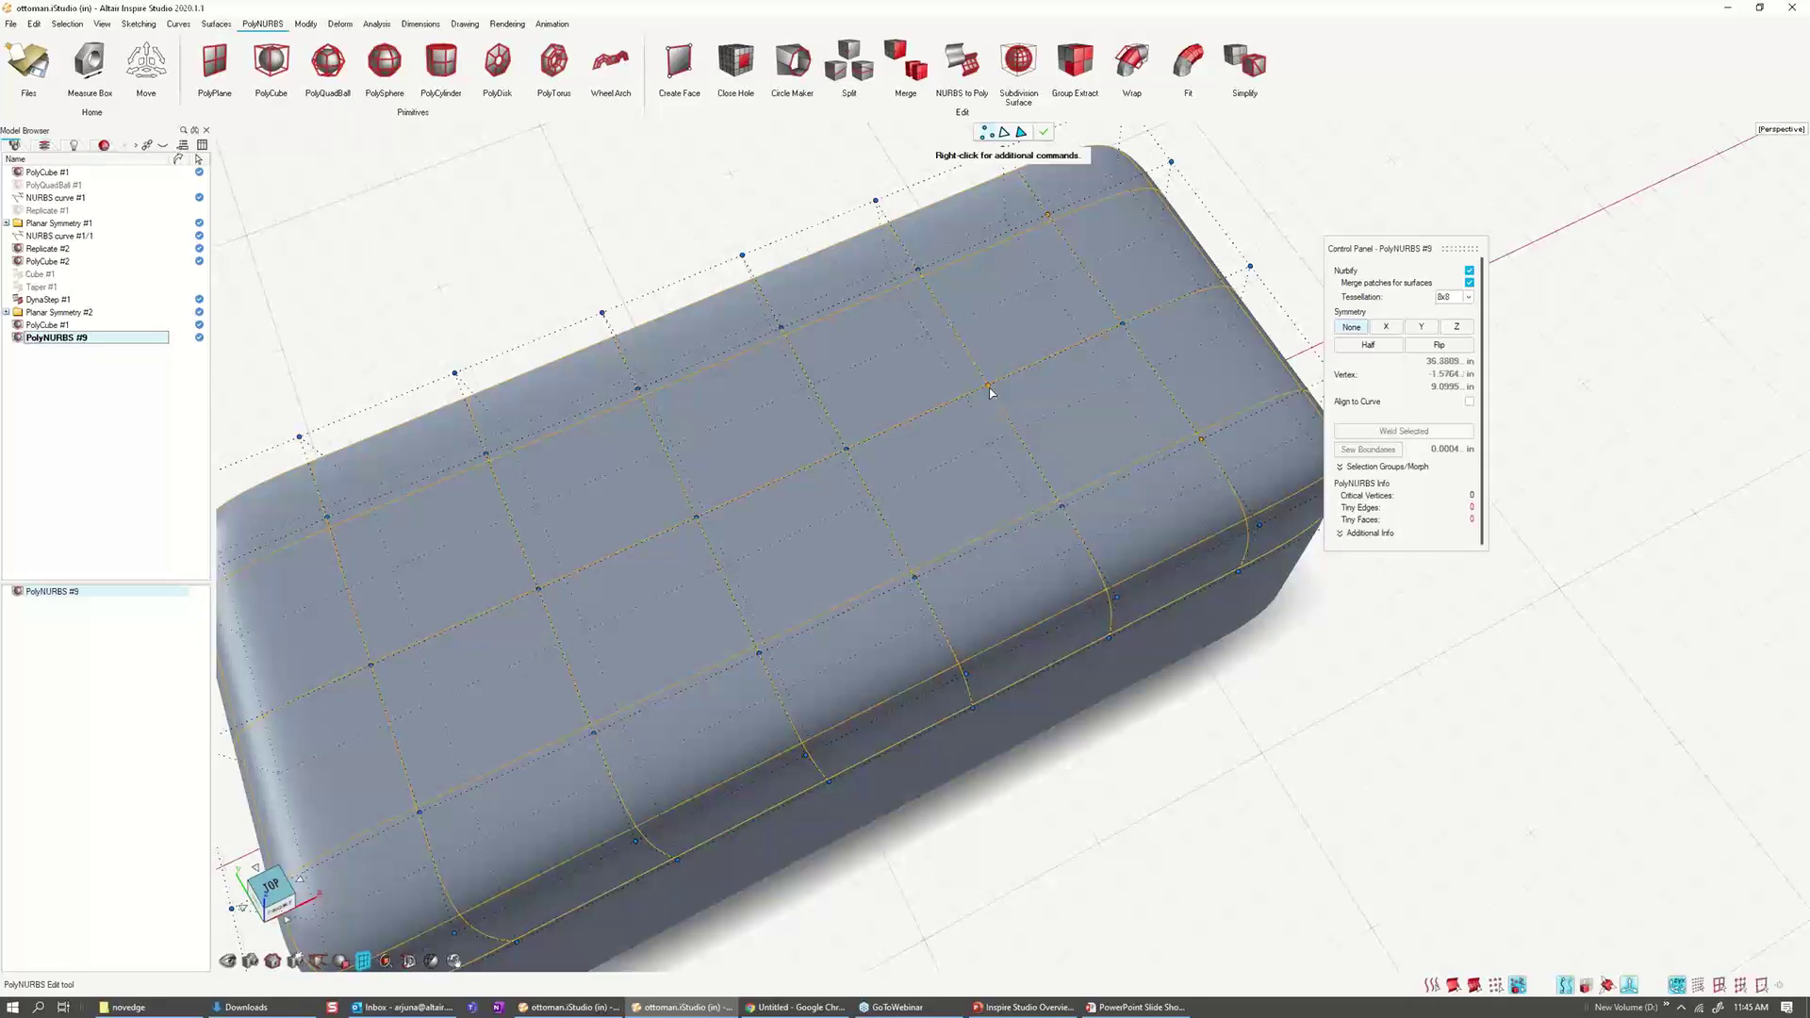
pyautogui.keyDown('shift'); pyautogui.click(914, 577); pyautogui.keyUp('shift')
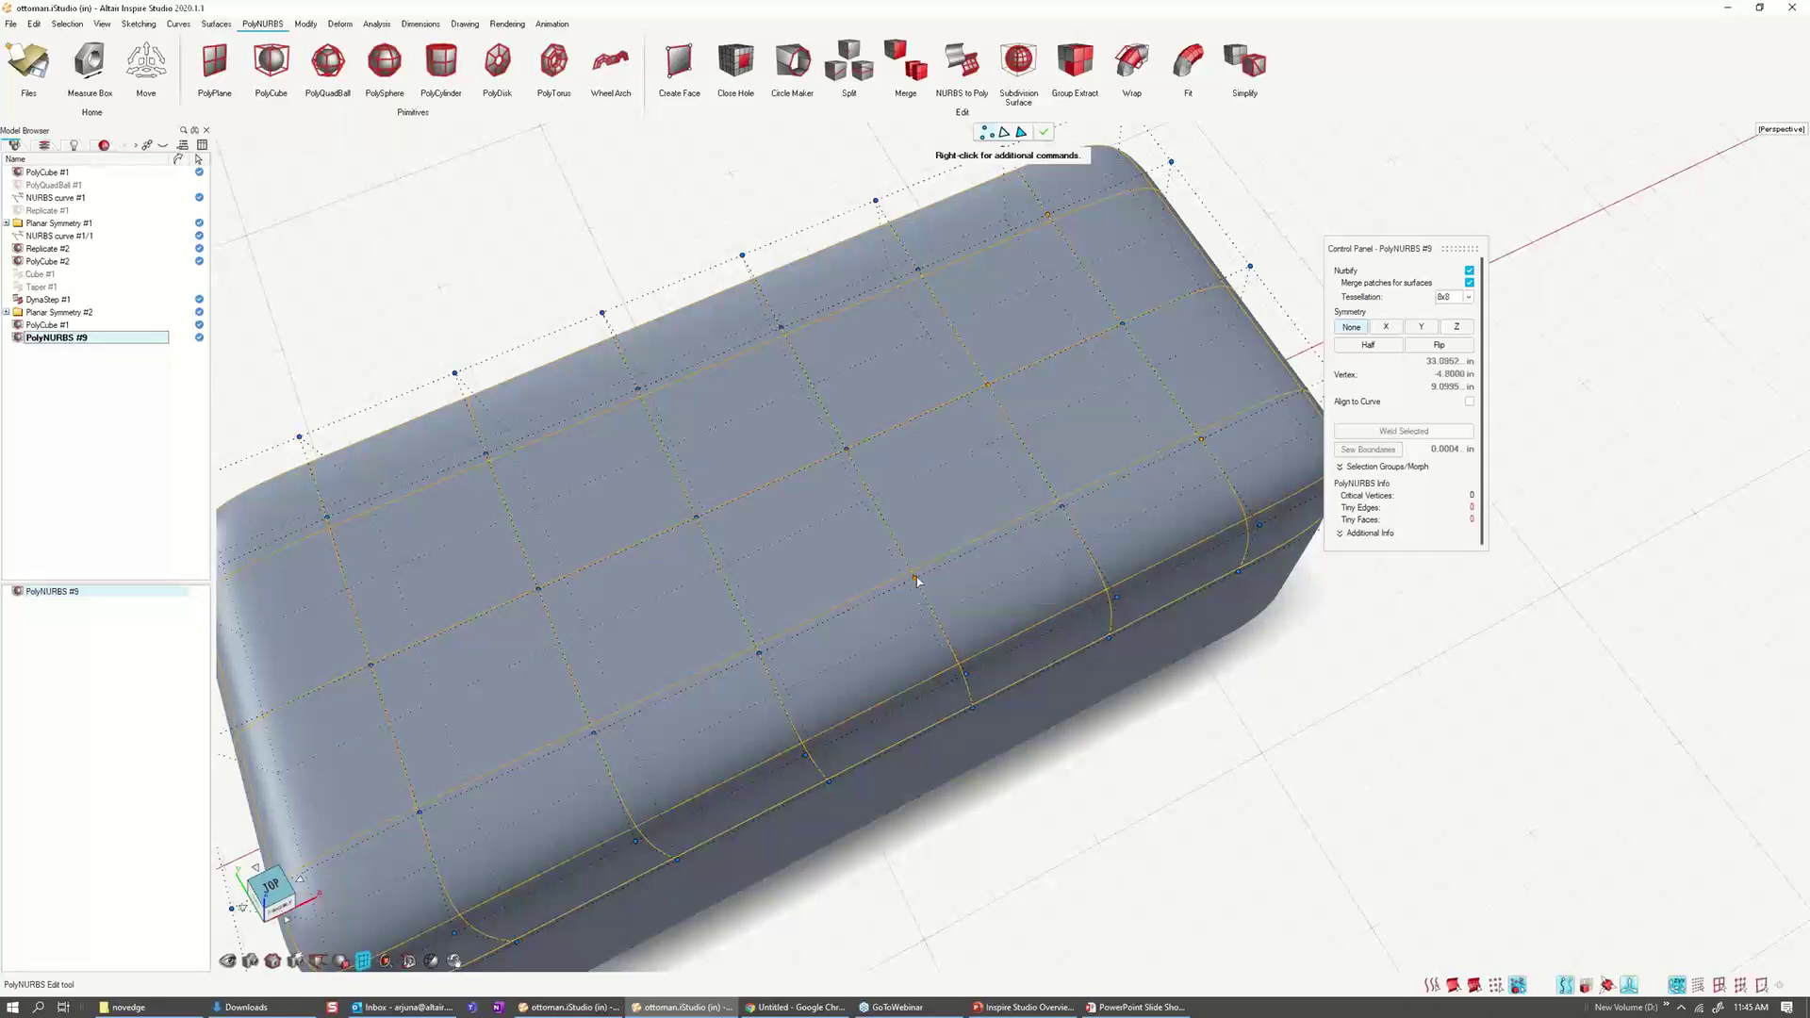
pyautogui.keyDown('shift'); pyautogui.click(760, 654); pyautogui.keyUp('shift')
pyautogui.keyDown('shift'); pyautogui.click(537, 592); pyautogui.keyUp('shift')
pyautogui.keyDown('shift'); pyautogui.click(328, 518); pyautogui.keyUp('shift')
pyautogui.keyDown('shift'); pyautogui.click(419, 813); pyautogui.keyUp('shift')
pyautogui.keyDown('shift'); pyautogui.click(637, 388); pyautogui.keyUp('shift')
pyautogui.moveTo(780, 332); pyautogui.dragTo(782, 368, button='middle')
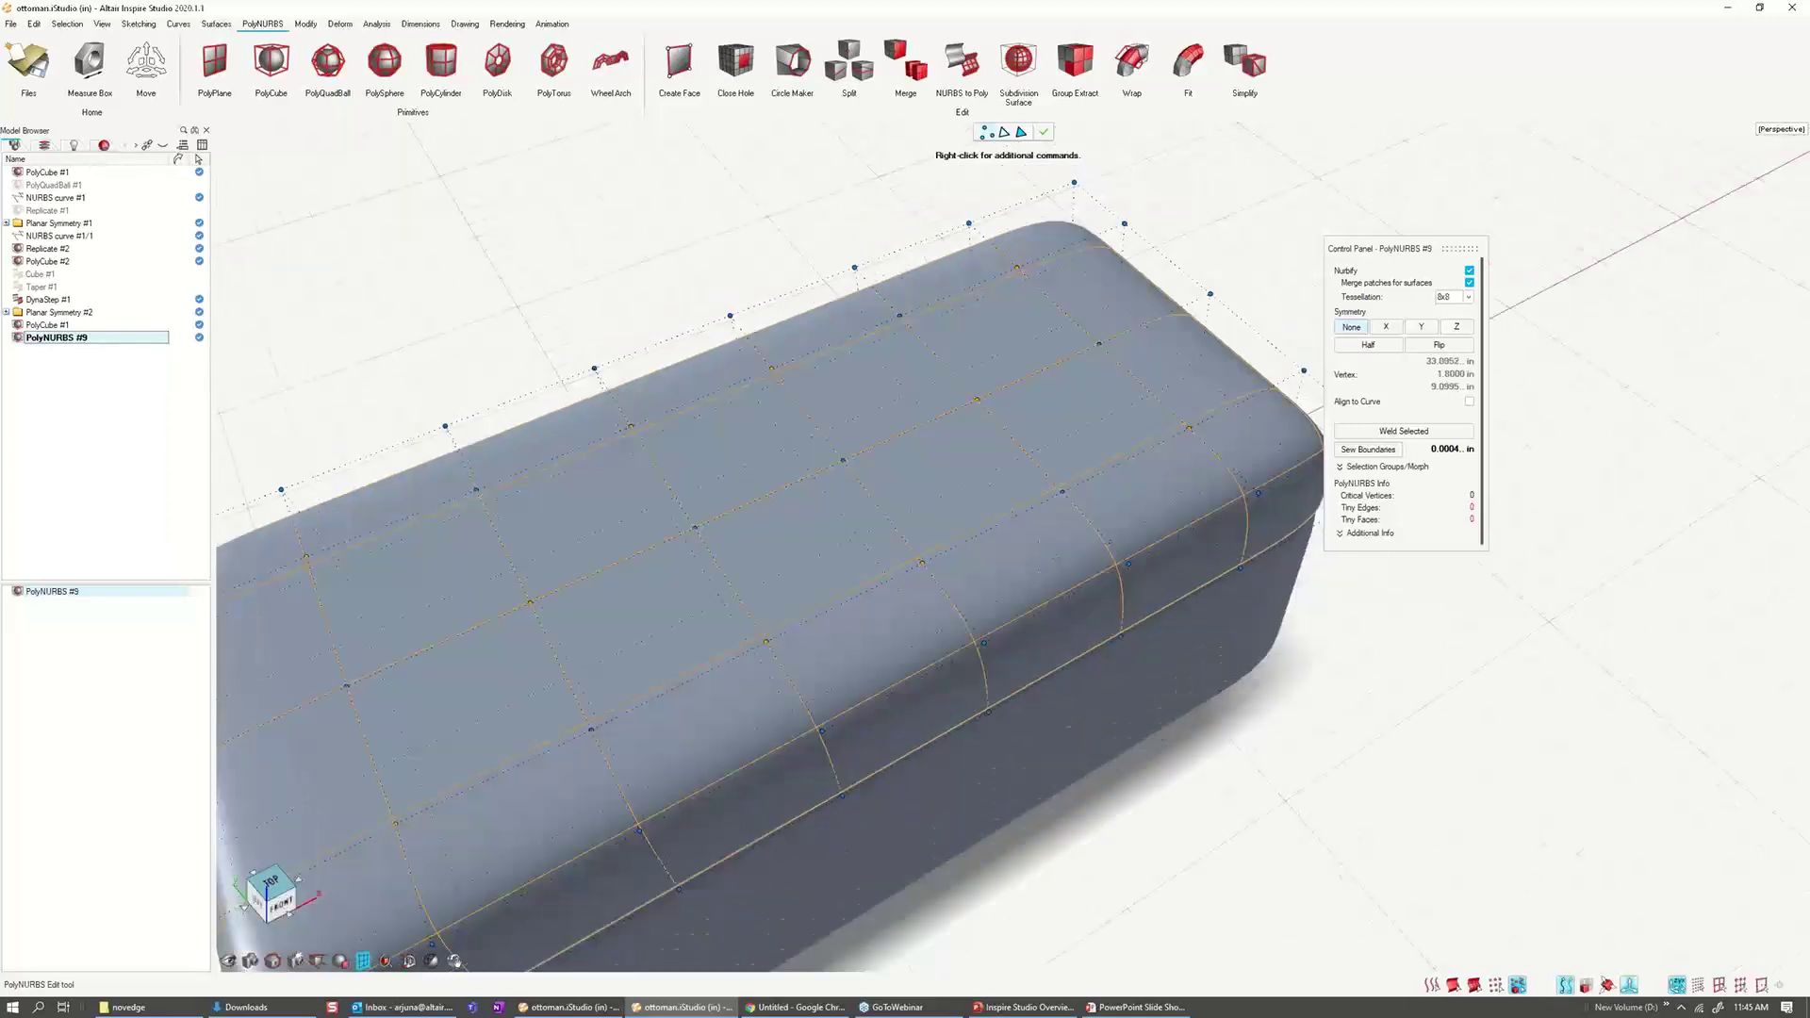
pyautogui.moveTo(782, 367); pyautogui.dragTo(835, 343, button='right')
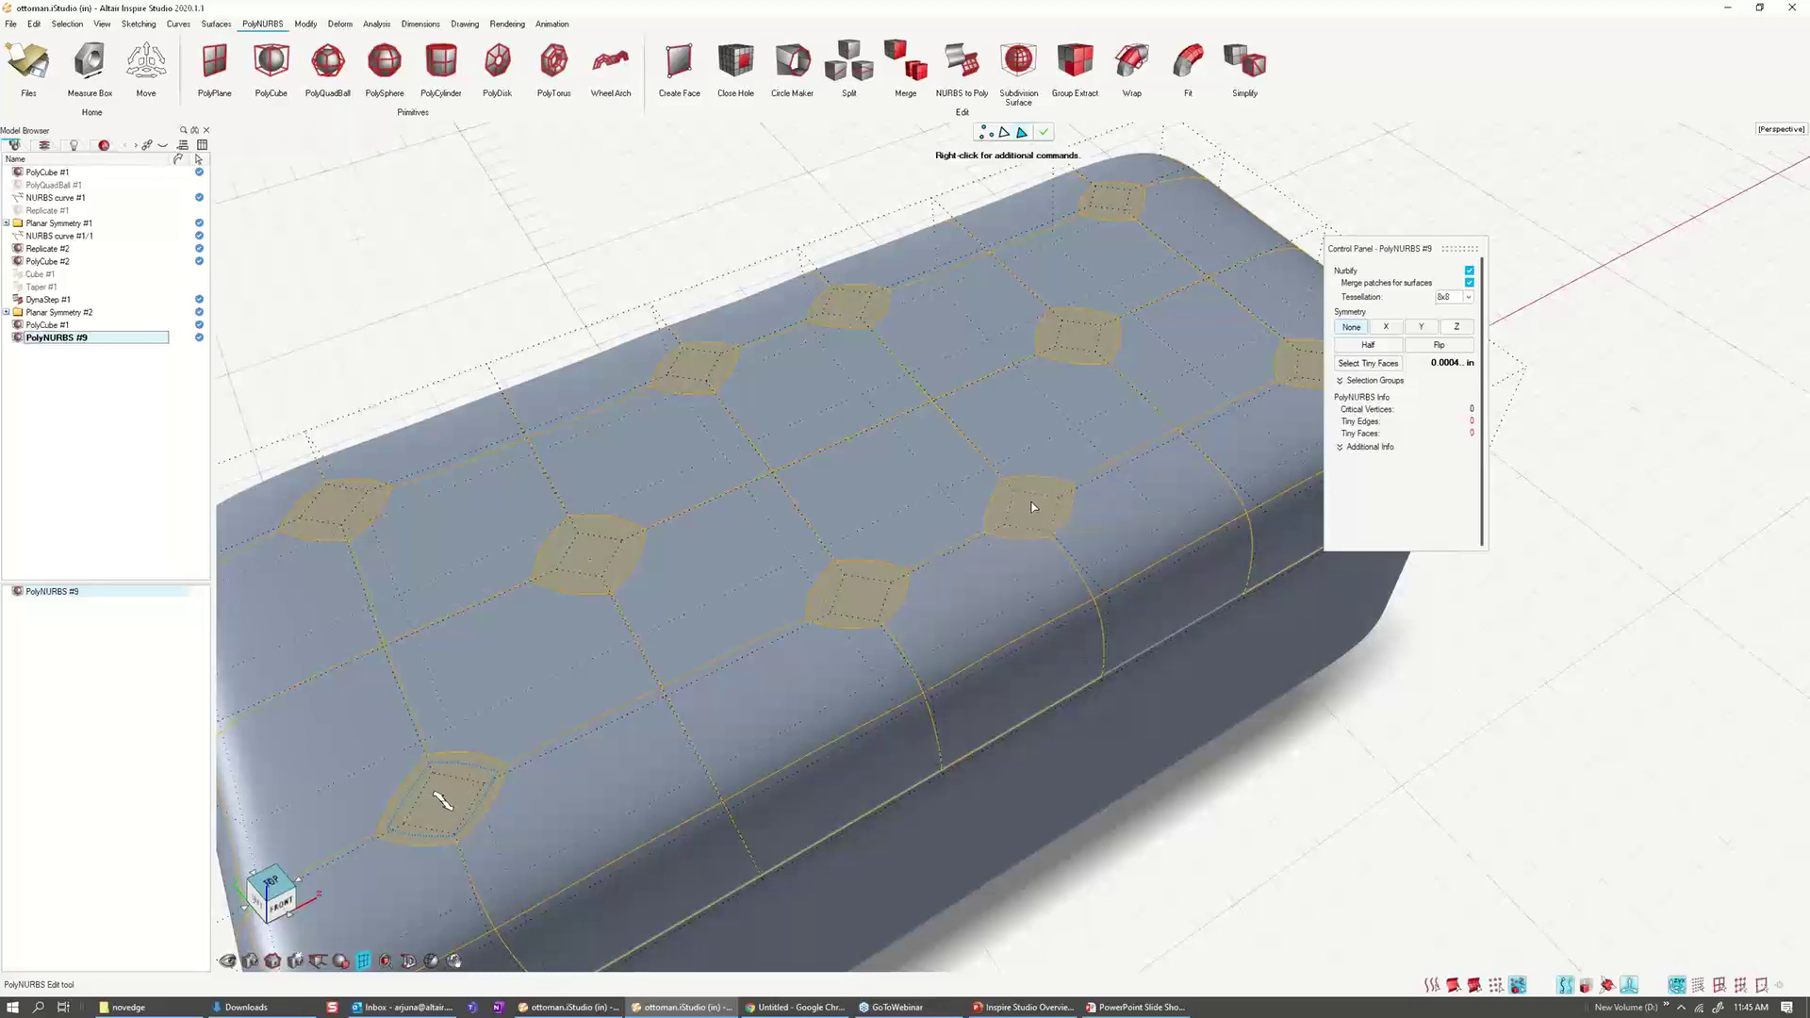
# Step: Extrude the ten diamond-shaped faces about 0.71 in down into the cushion to form the tufting dimples
pyautogui.moveTo(1031, 508); pyautogui.dragTo(1032, 533)
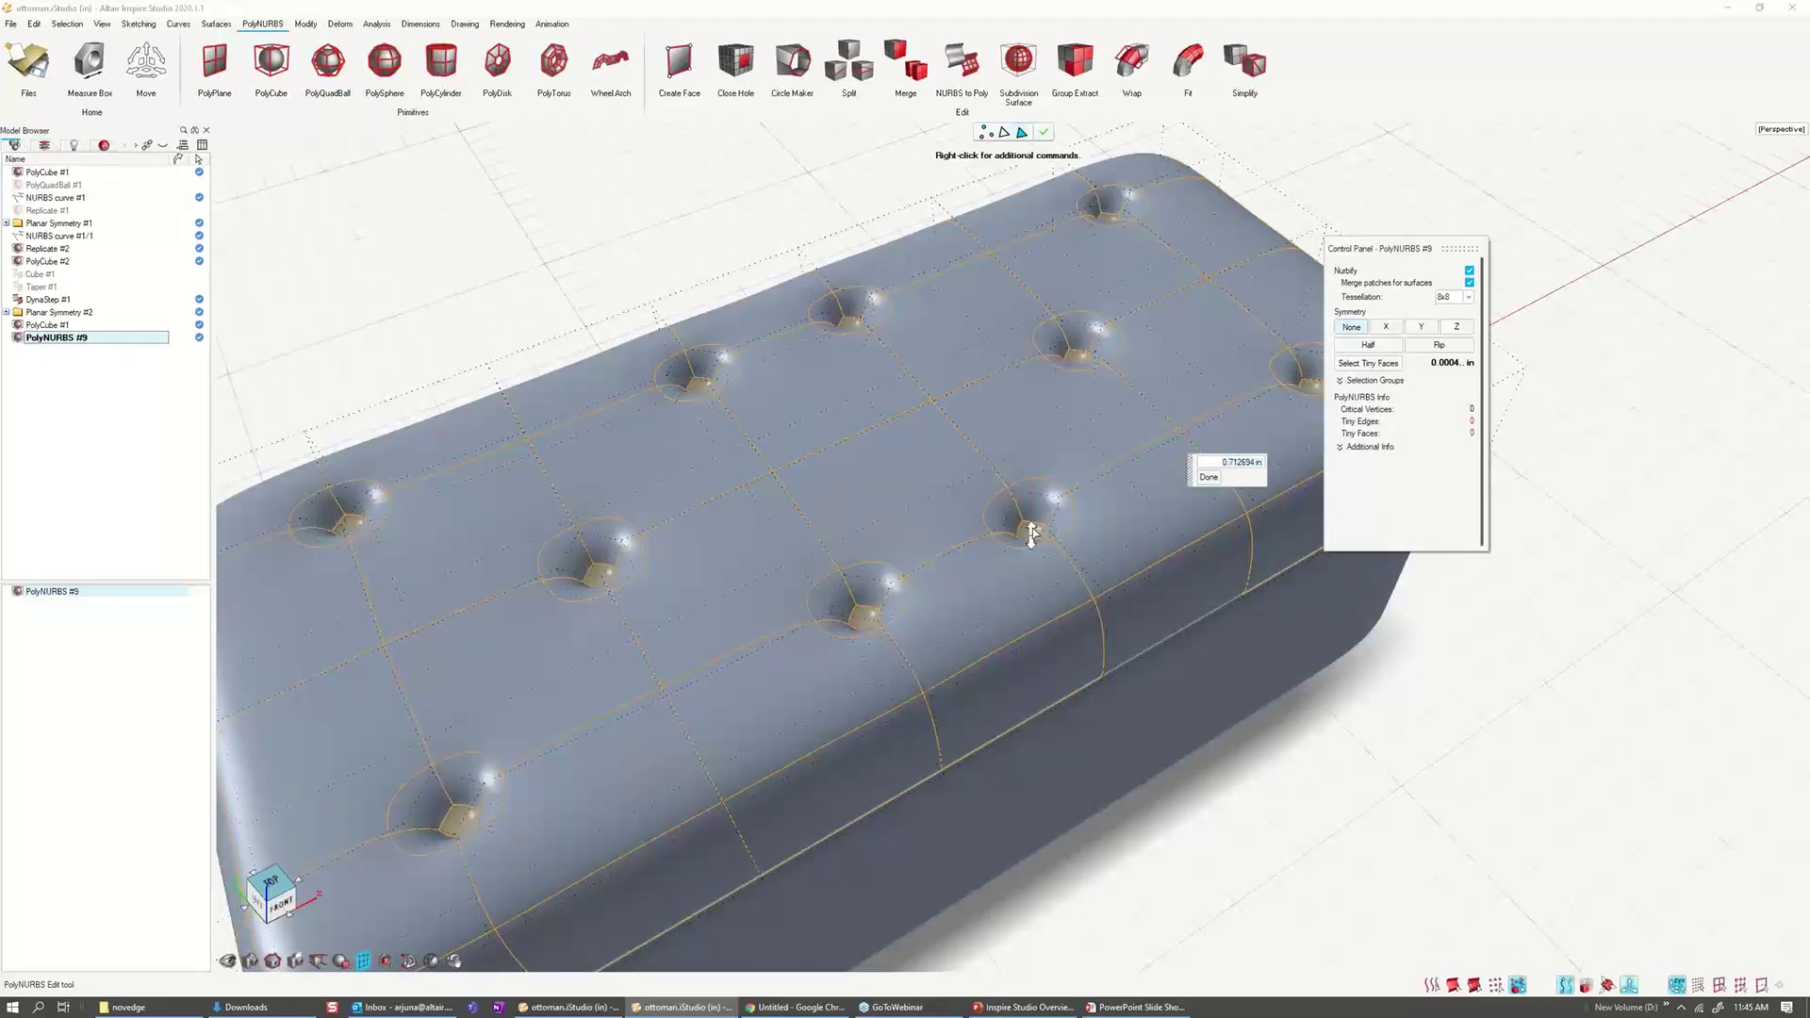
pyautogui.scroll(2, 1031, 534)
pyautogui.scroll(2, 1032, 533)
pyautogui.click(1070, 580)
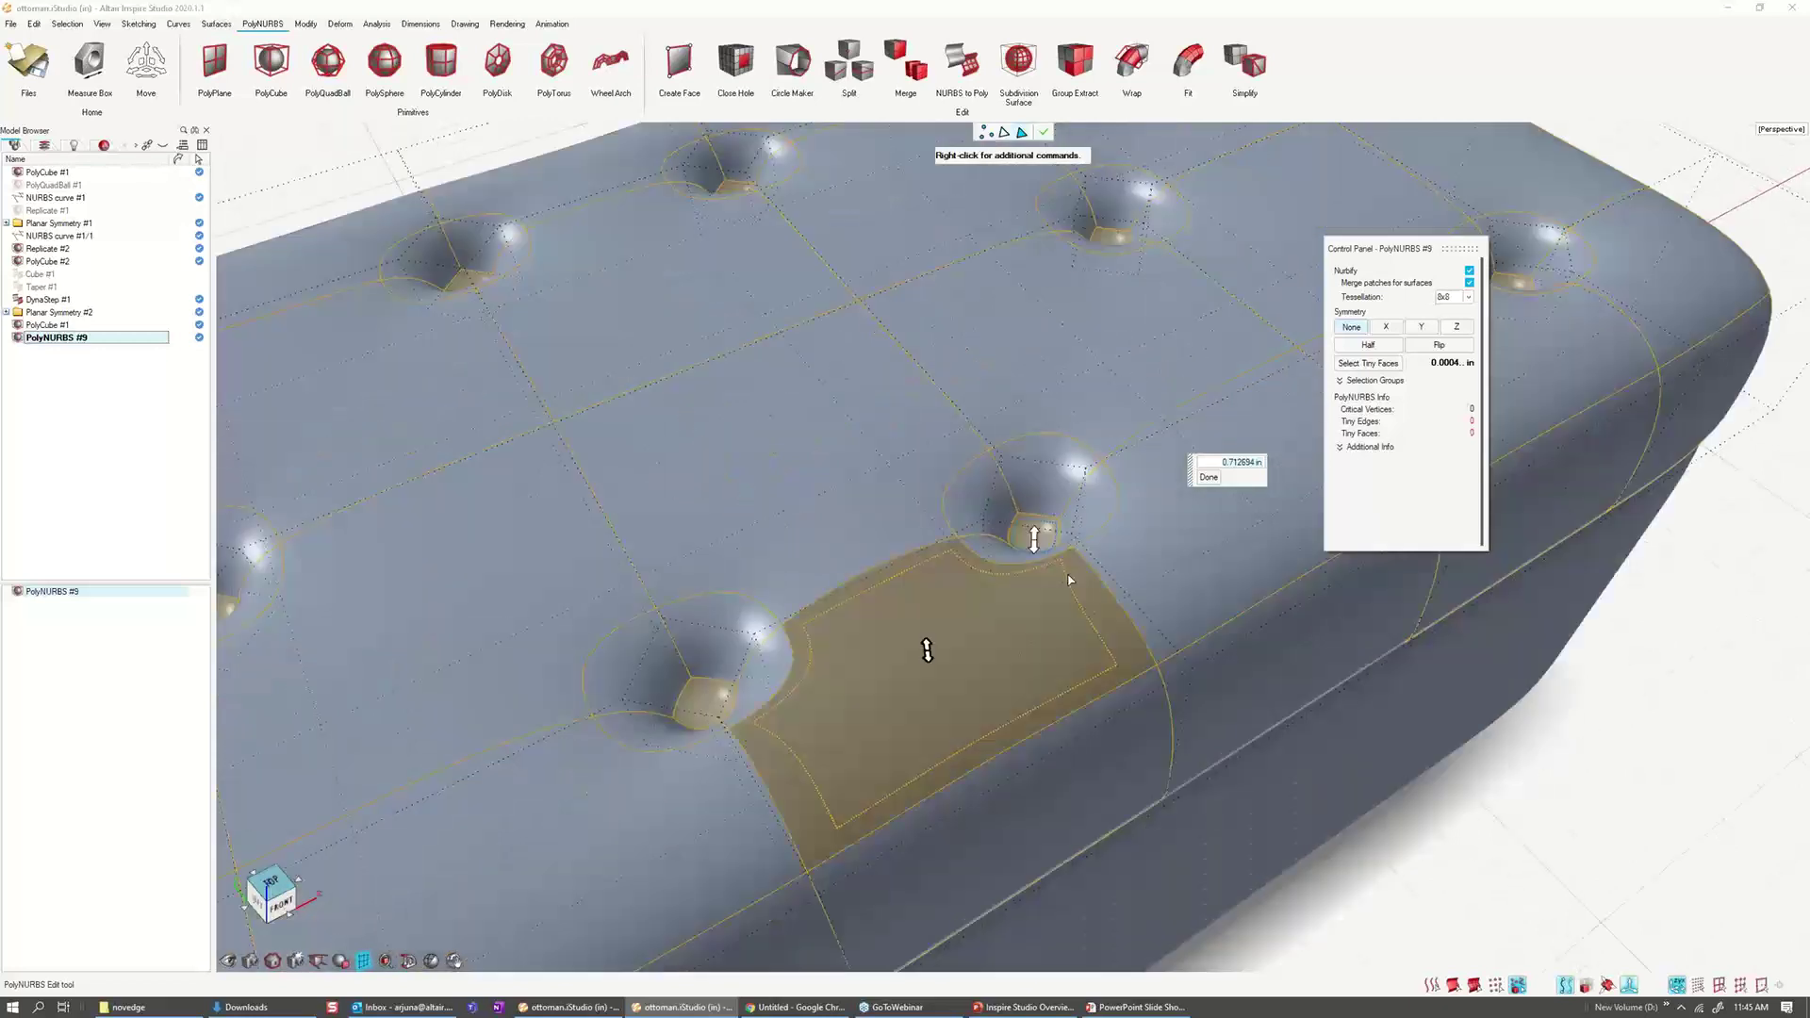
pyautogui.scroll(1, 1070, 580)
pyautogui.scroll(-2, 1056, 590)
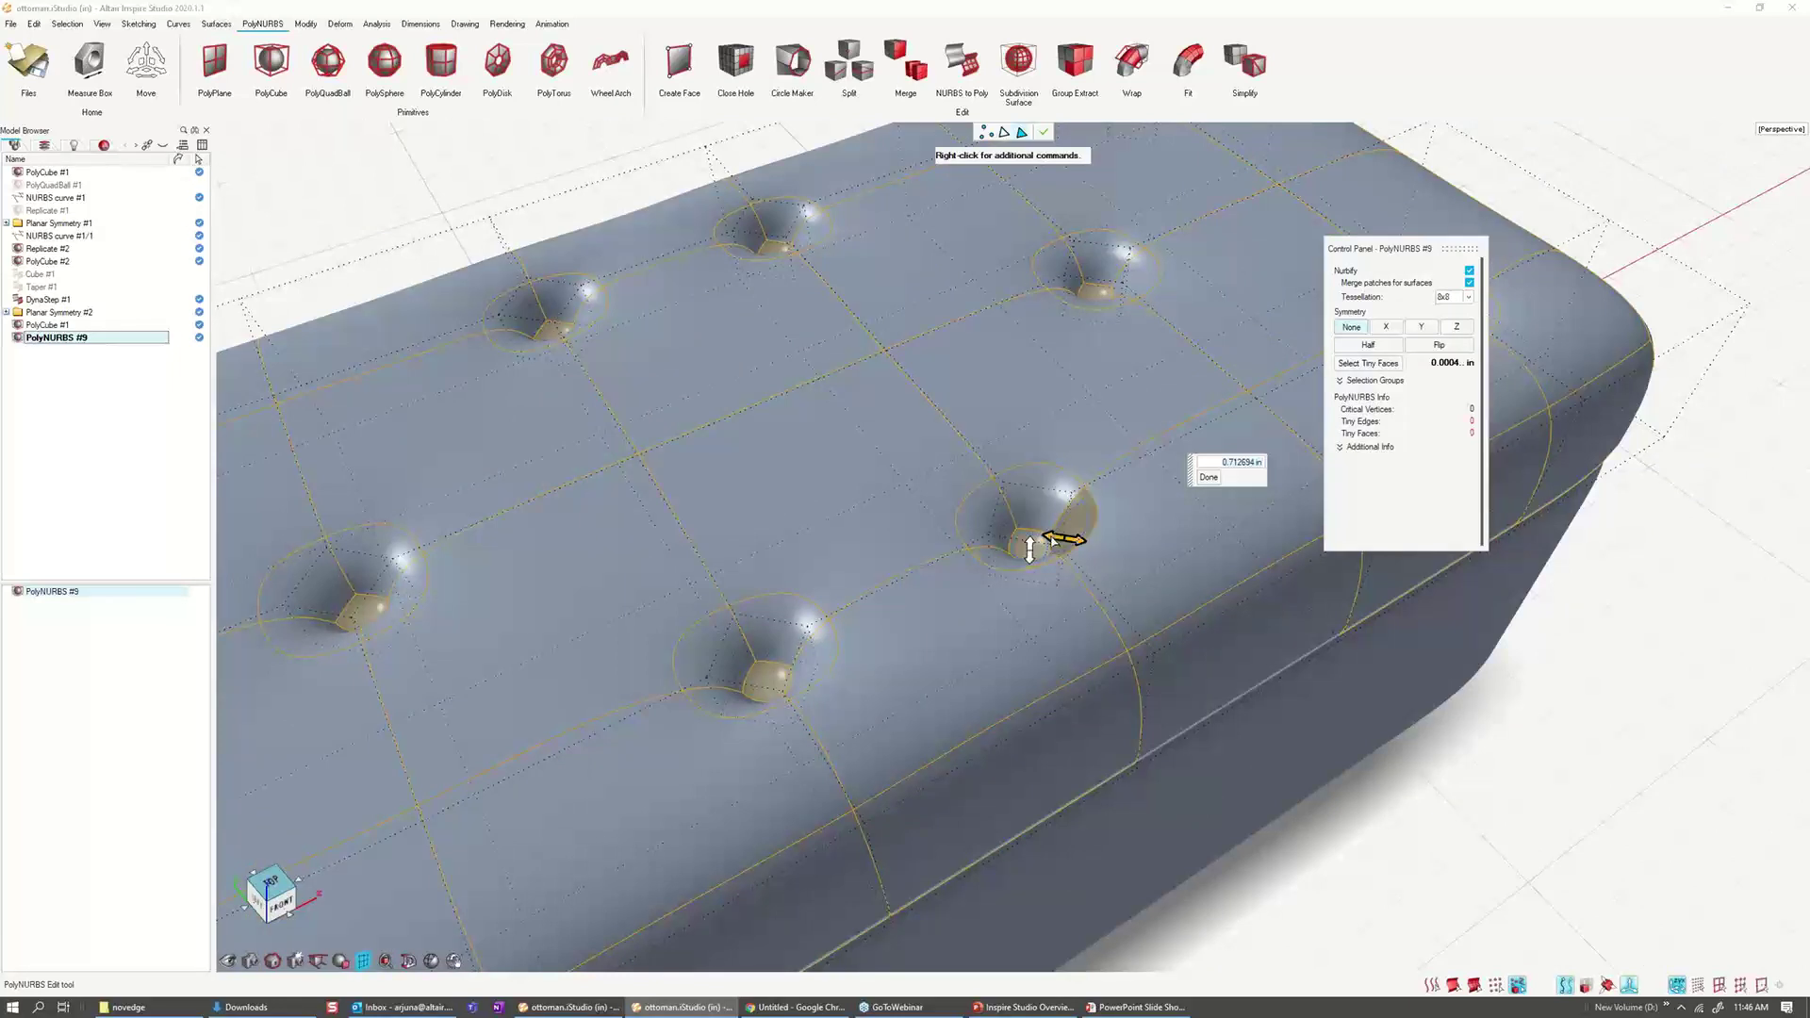
pyautogui.scroll(-3, 1051, 541)
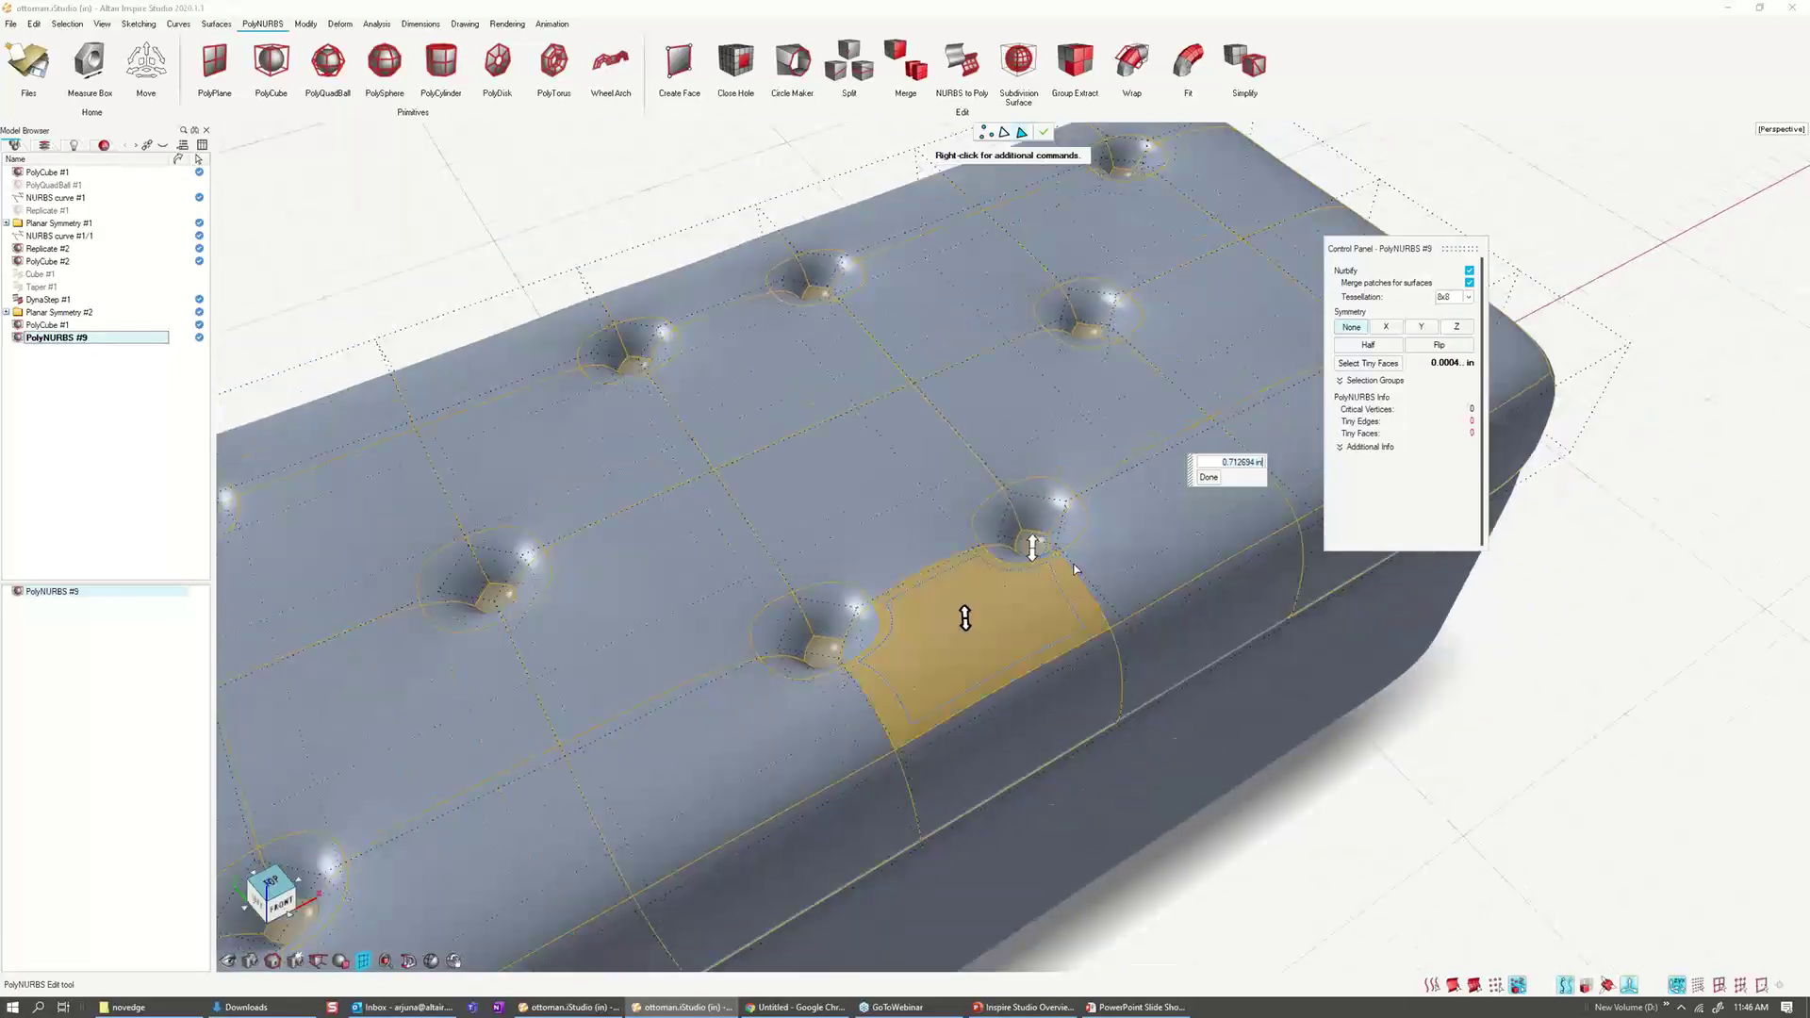
pyautogui.scroll(-3, 1027, 523)
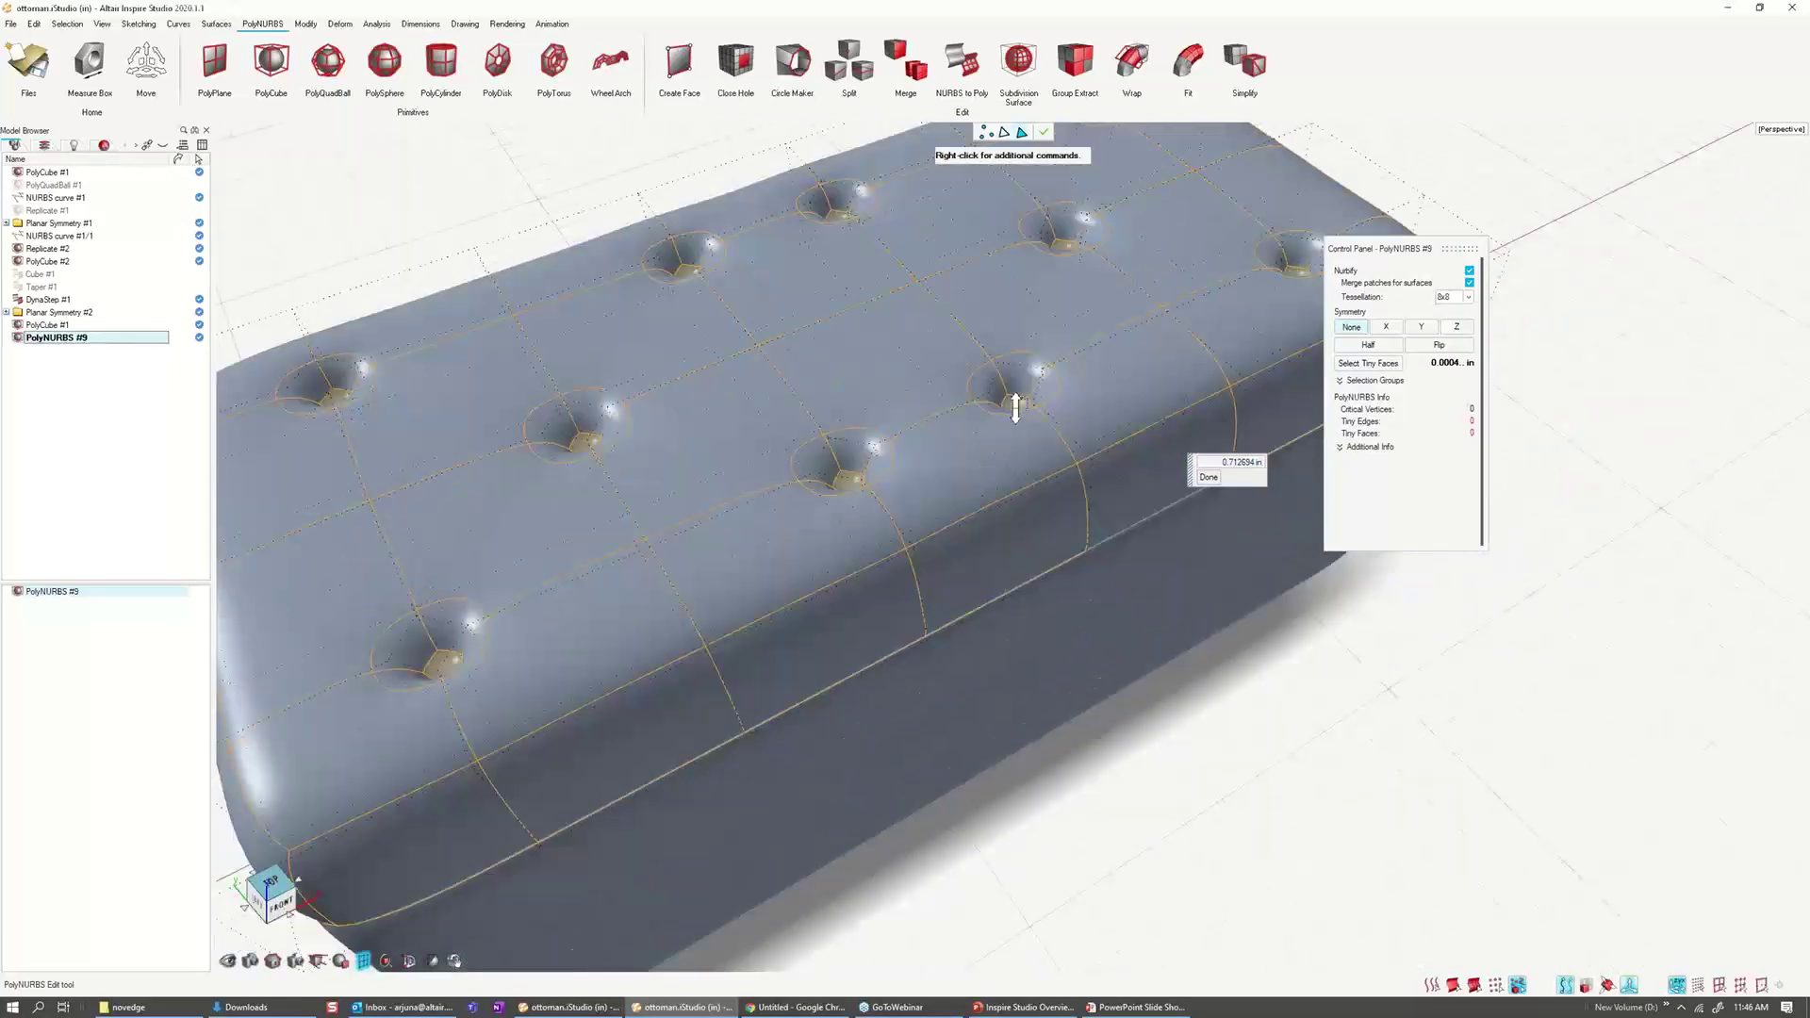
pyautogui.scroll(-3, 1015, 407)
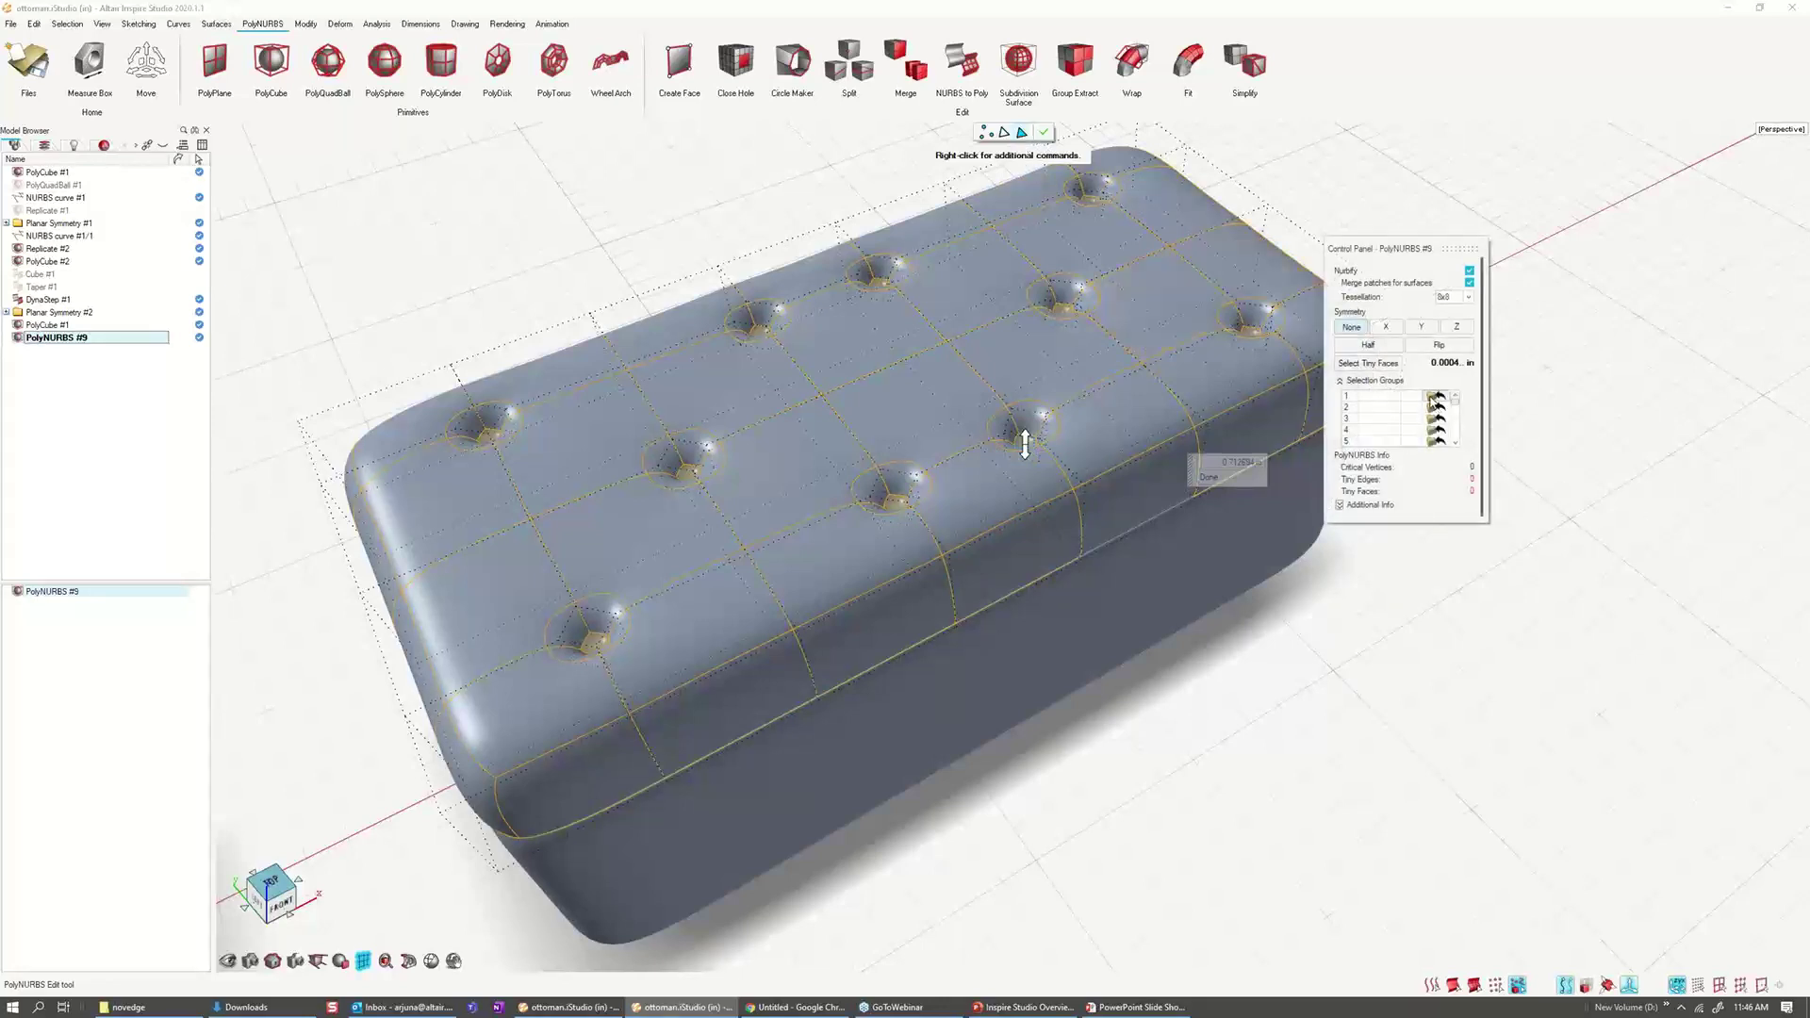
# Step: Store the ten dimple-bottom faces as one selection group and all remaining cushion faces as a second group
pyautogui.click(1432, 398)
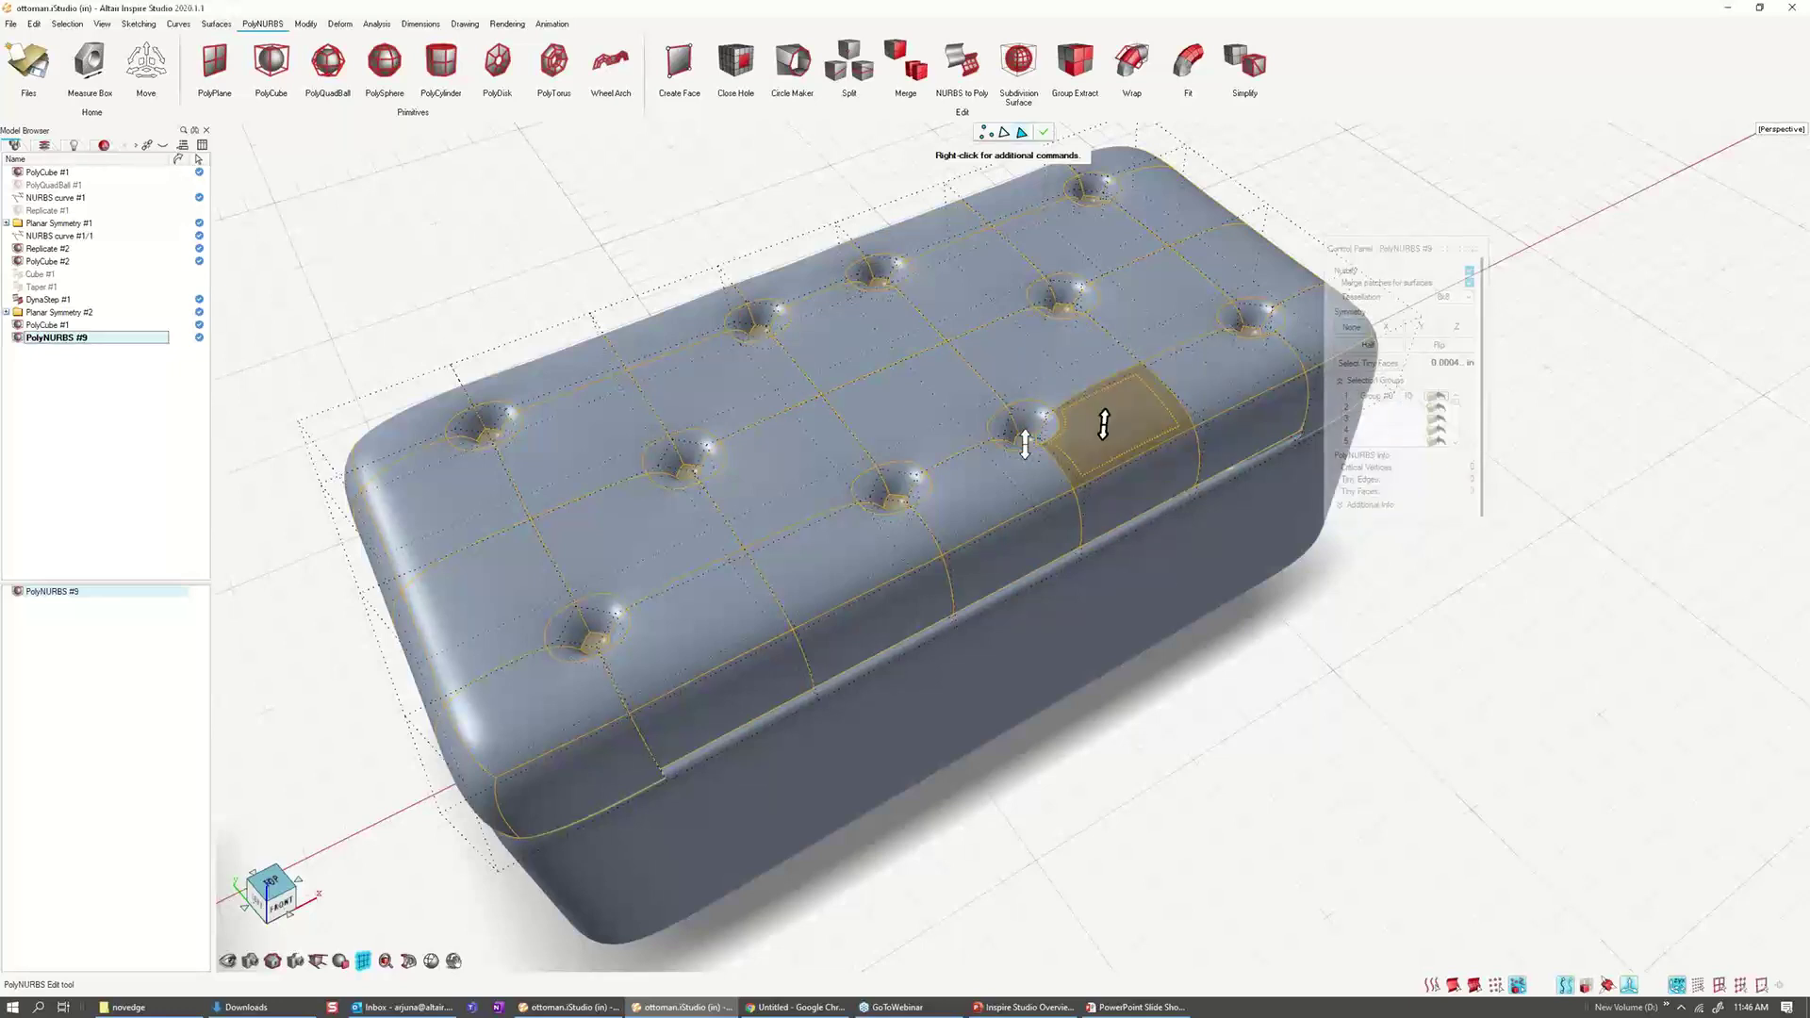
pyautogui.rightClick(1105, 442)
pyautogui.click(1152, 536)
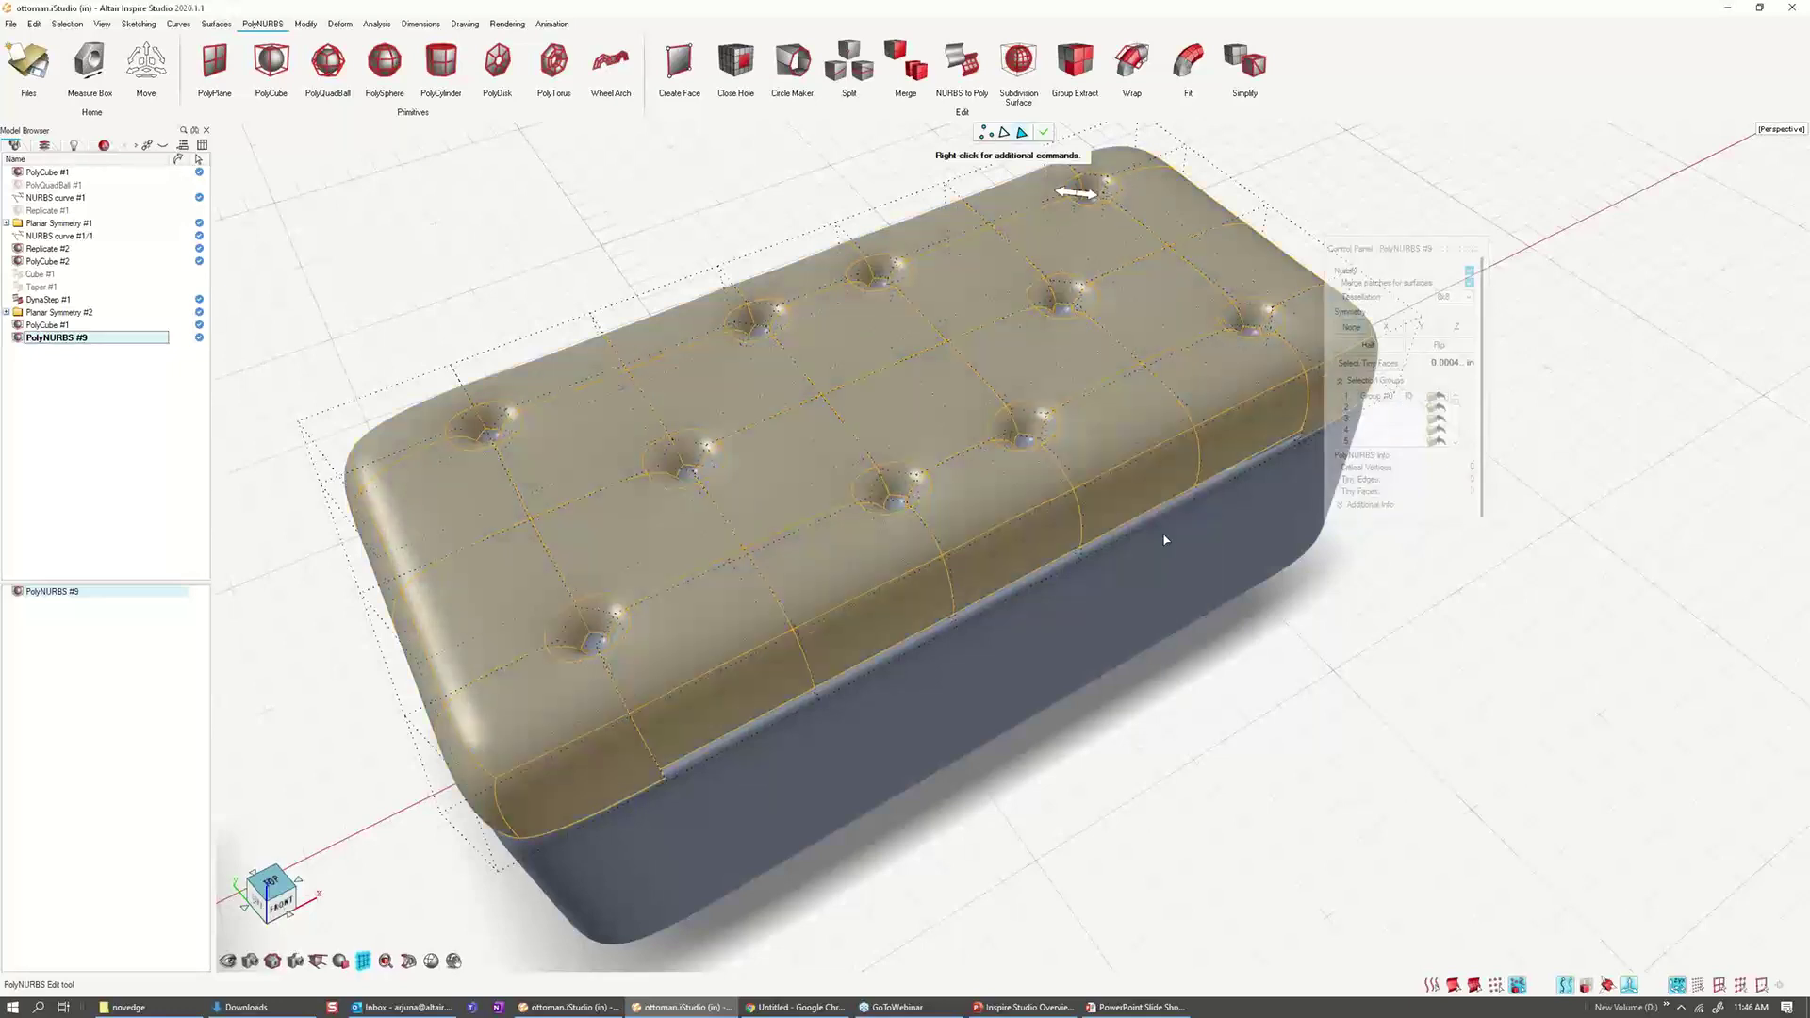
pyautogui.click(1432, 407)
pyautogui.rightClick(1309, 658)
pyautogui.click(1290, 653)
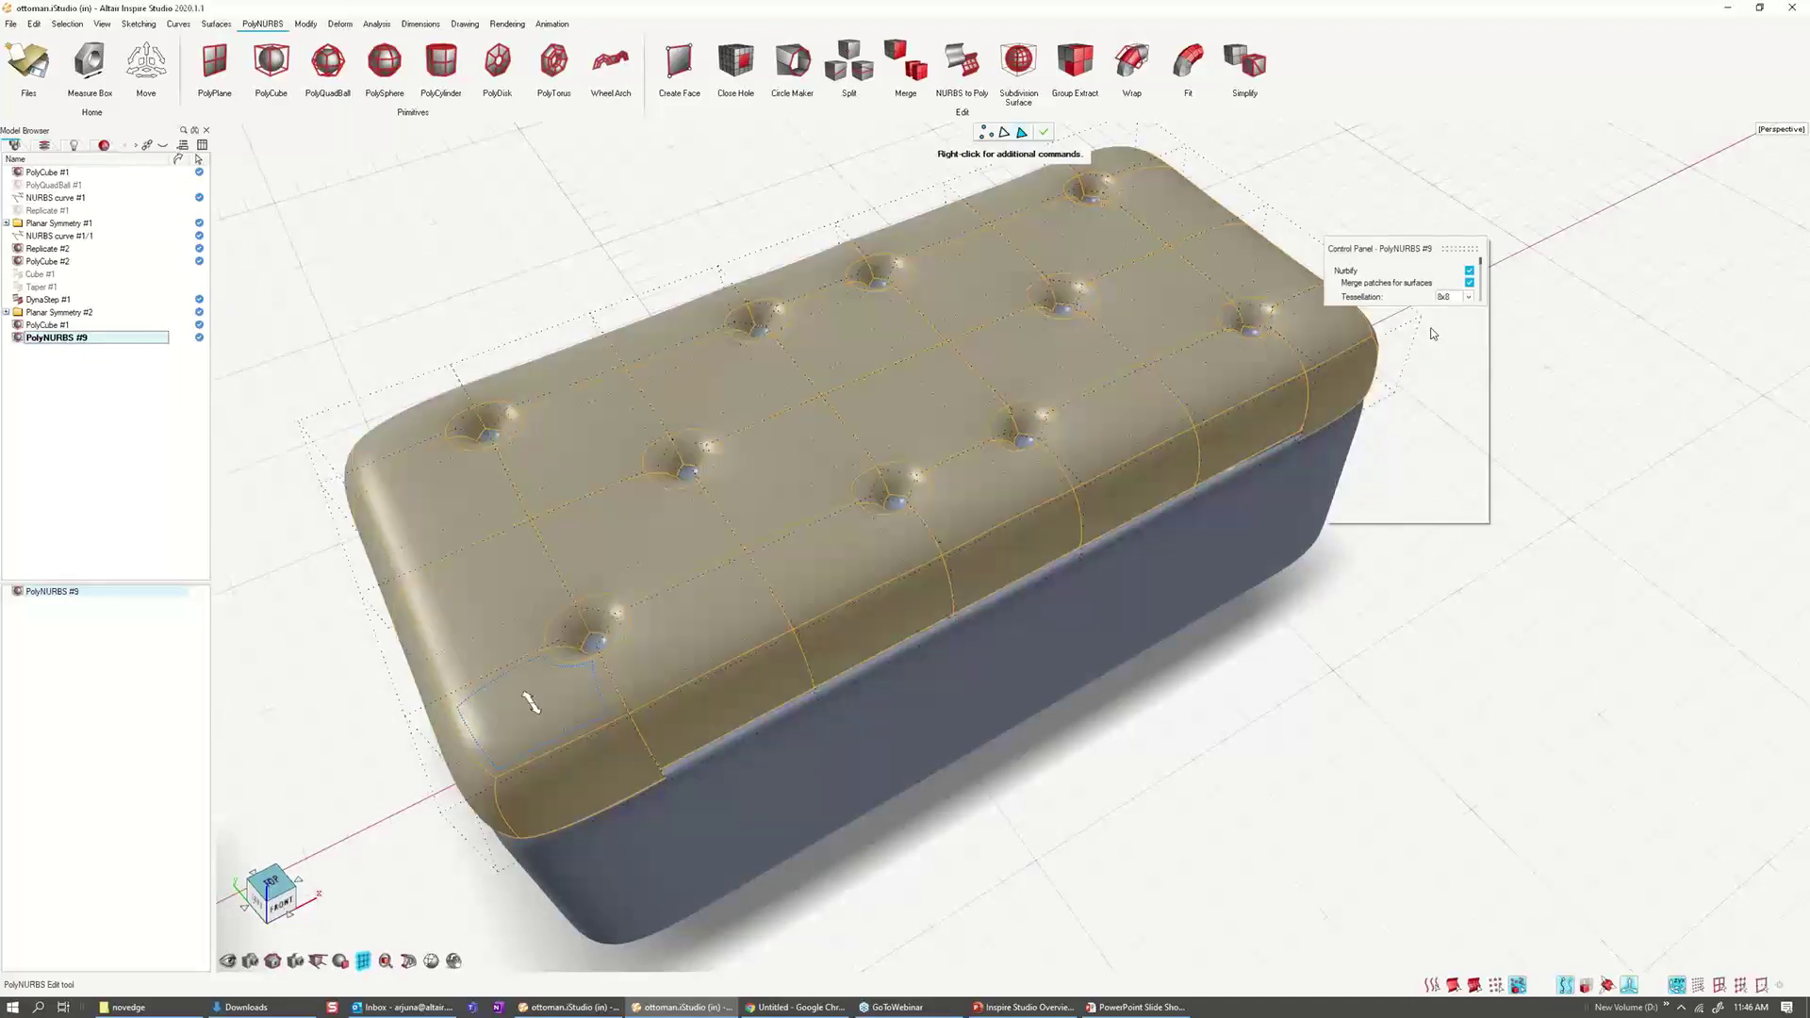
# Step: Extrude the ten dimple-bottom faces about 0.48 in upward to form rounded buttons and finish editing the cushion
pyautogui.scroll(5, 891, 480)
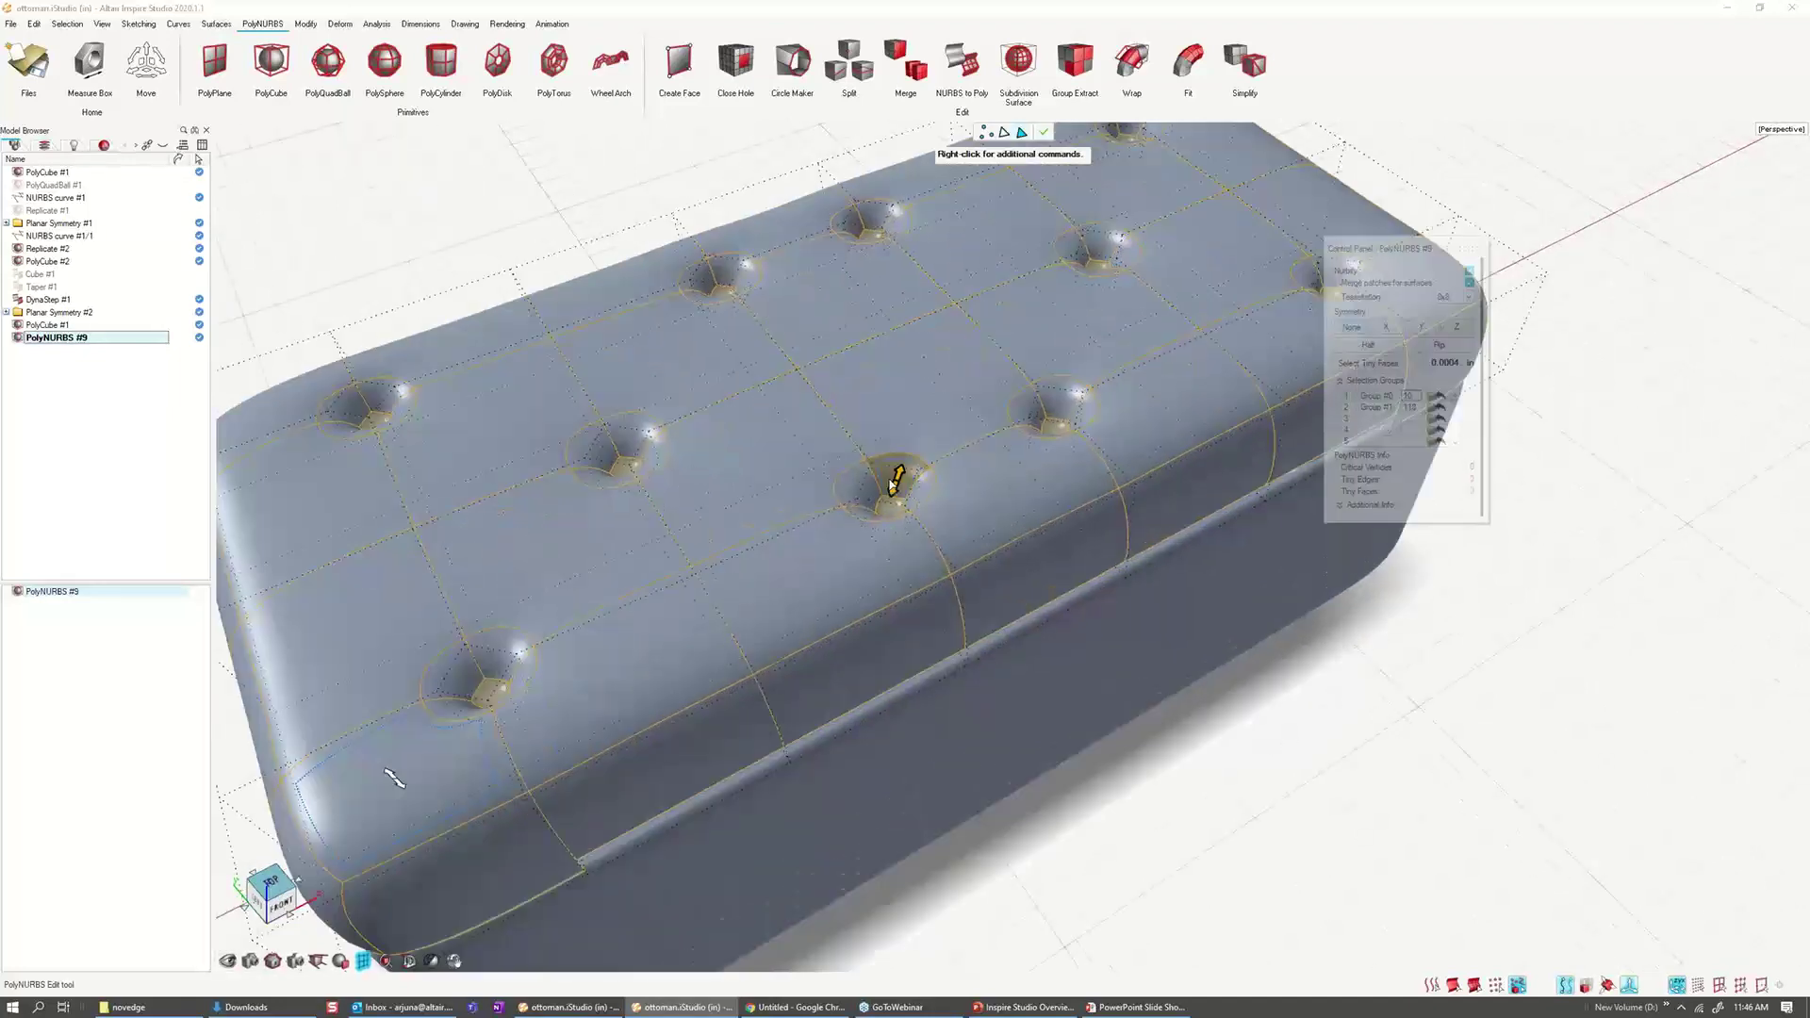
pyautogui.scroll(3, 895, 481)
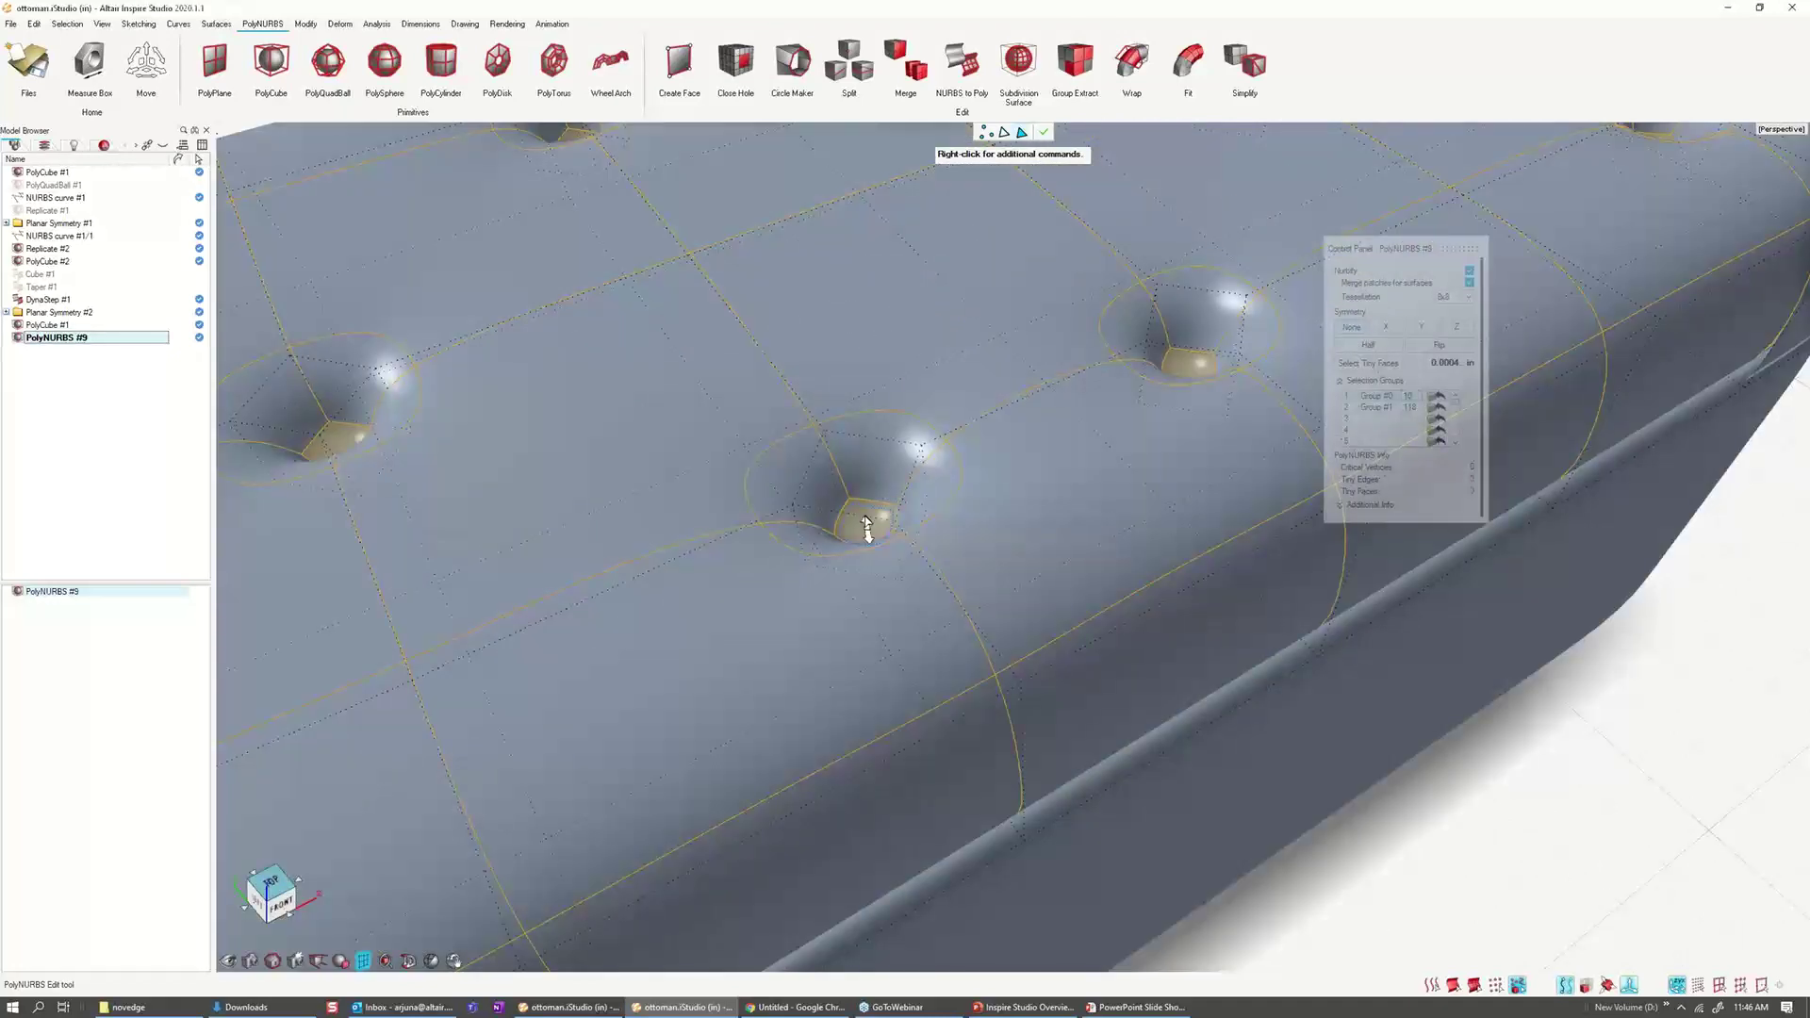
pyautogui.click(865, 522)
pyautogui.moveTo(865, 520); pyautogui.dragTo(858, 485)
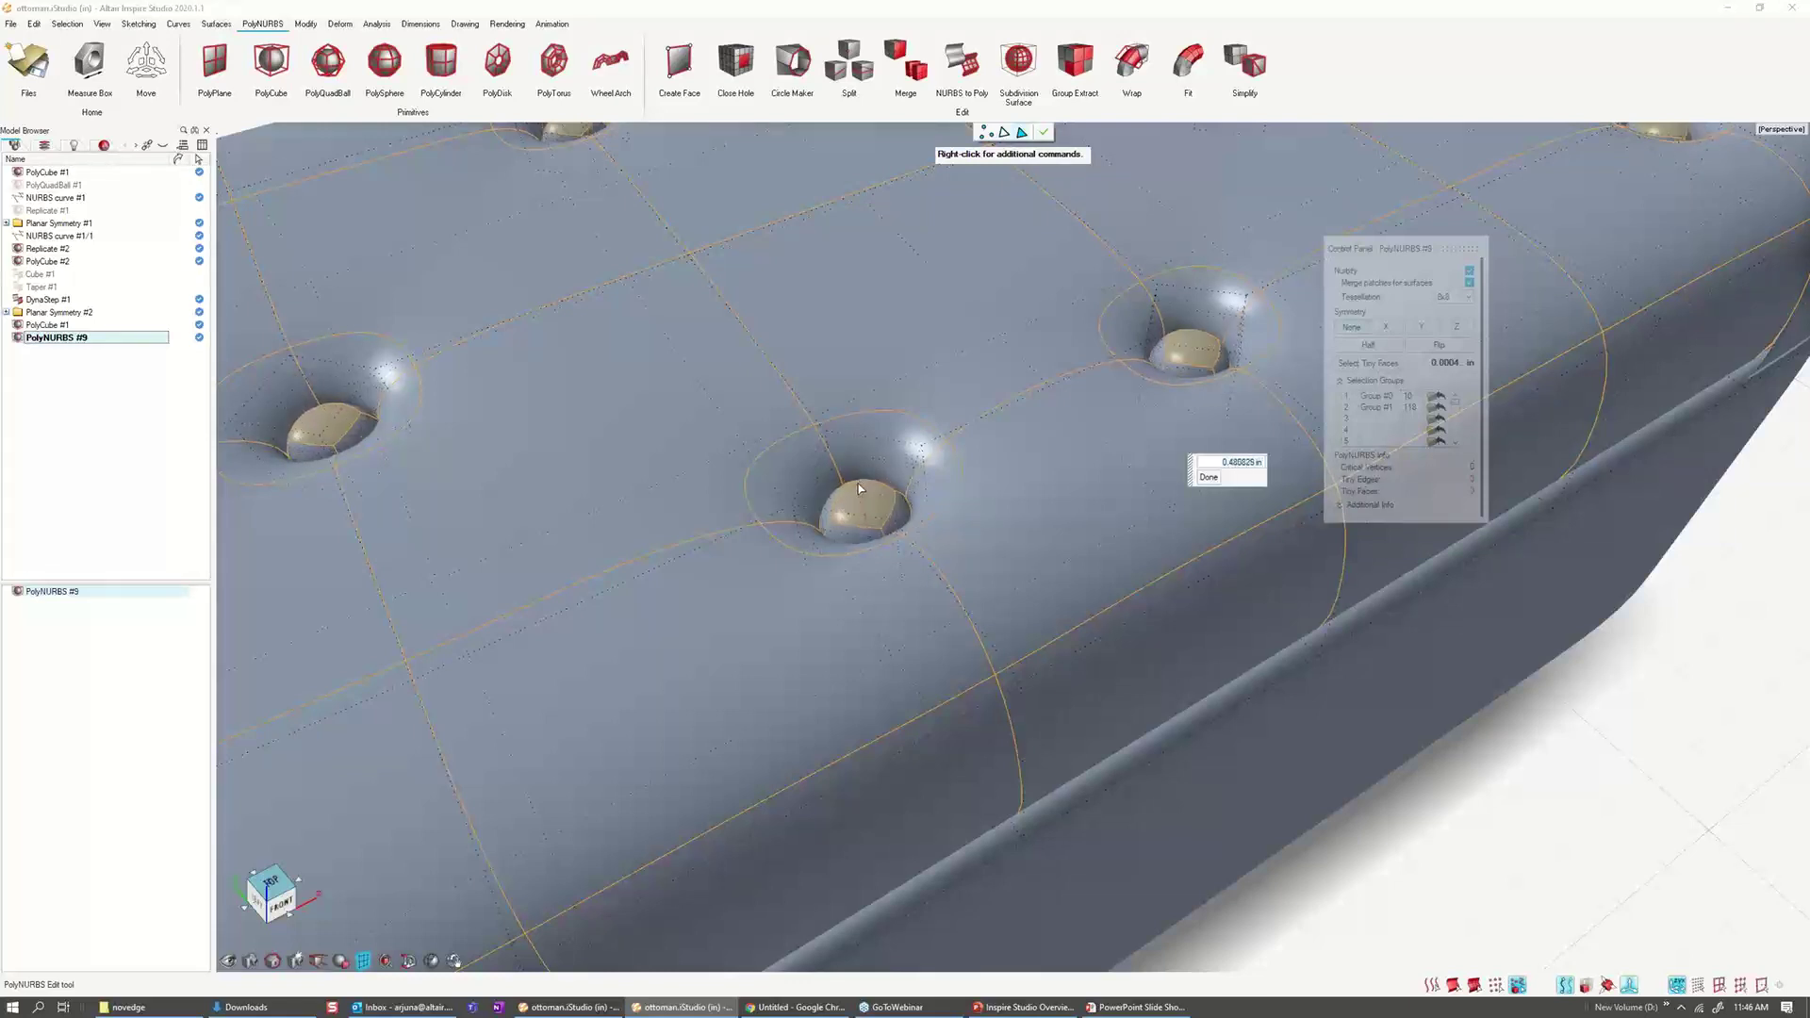
pyautogui.scroll(-5, 950, 528)
pyautogui.rightClick(1365, 731)
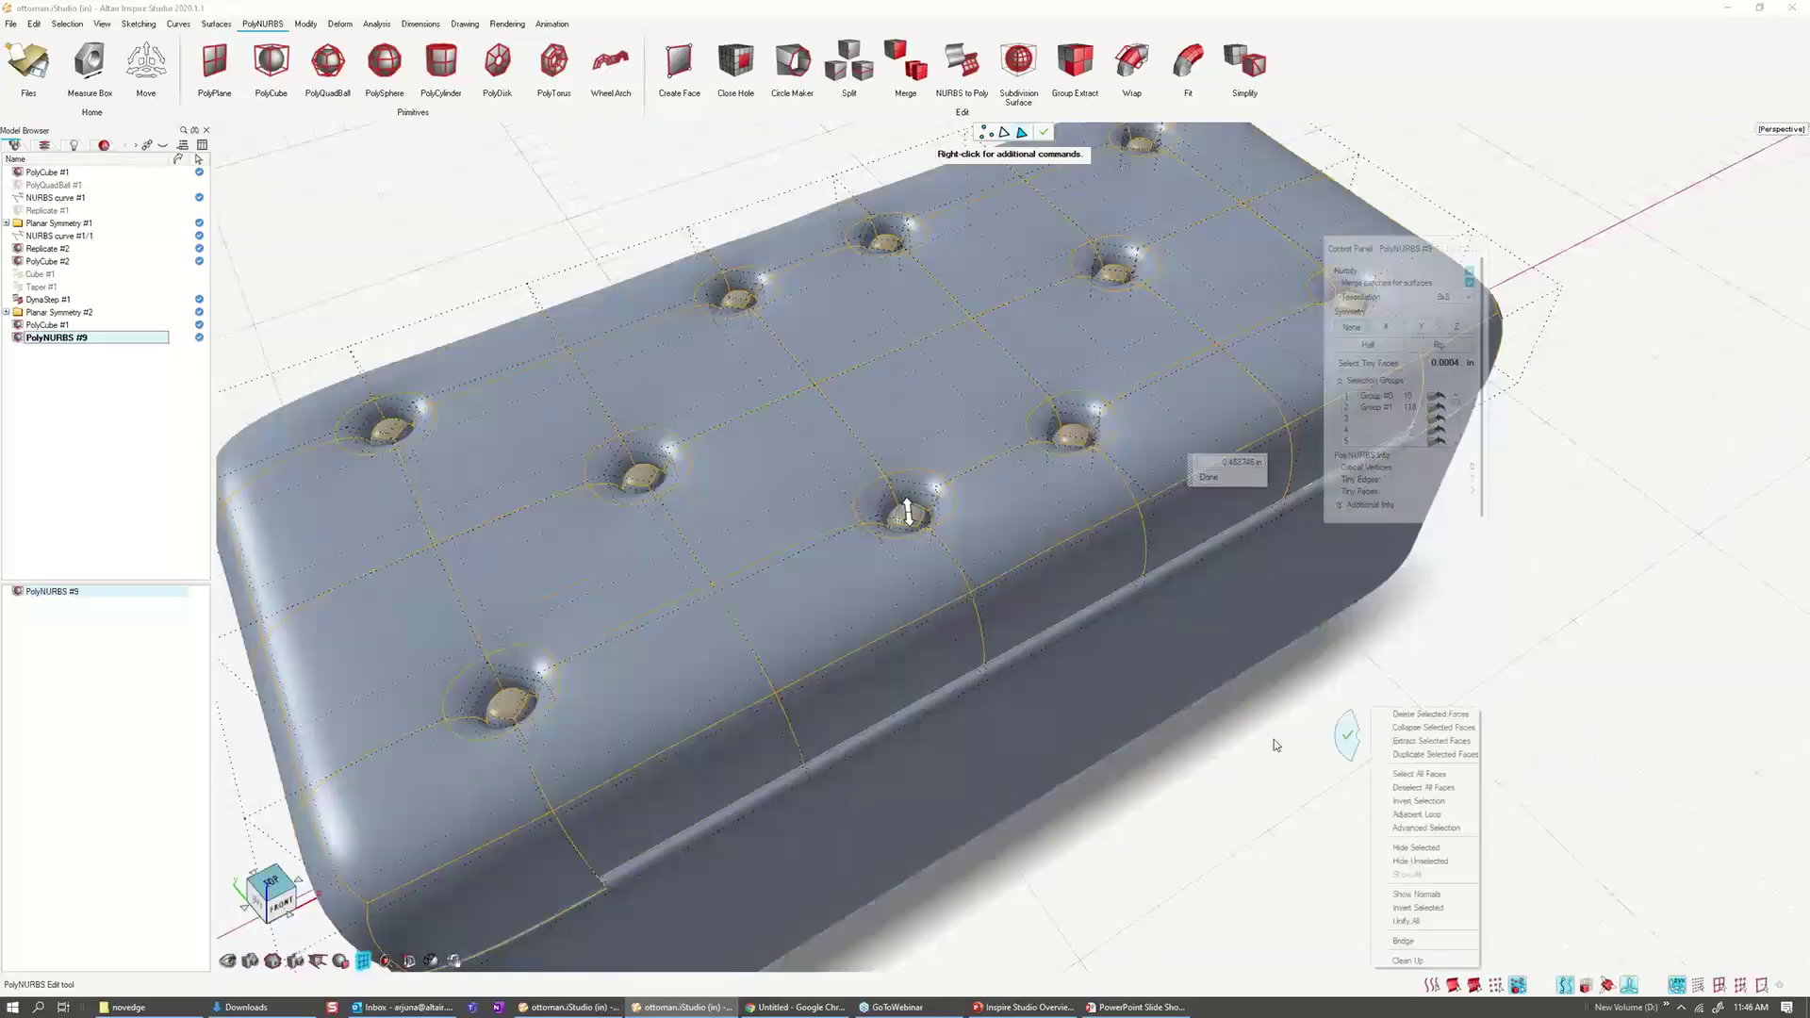
pyautogui.scroll(-3, 1195, 741)
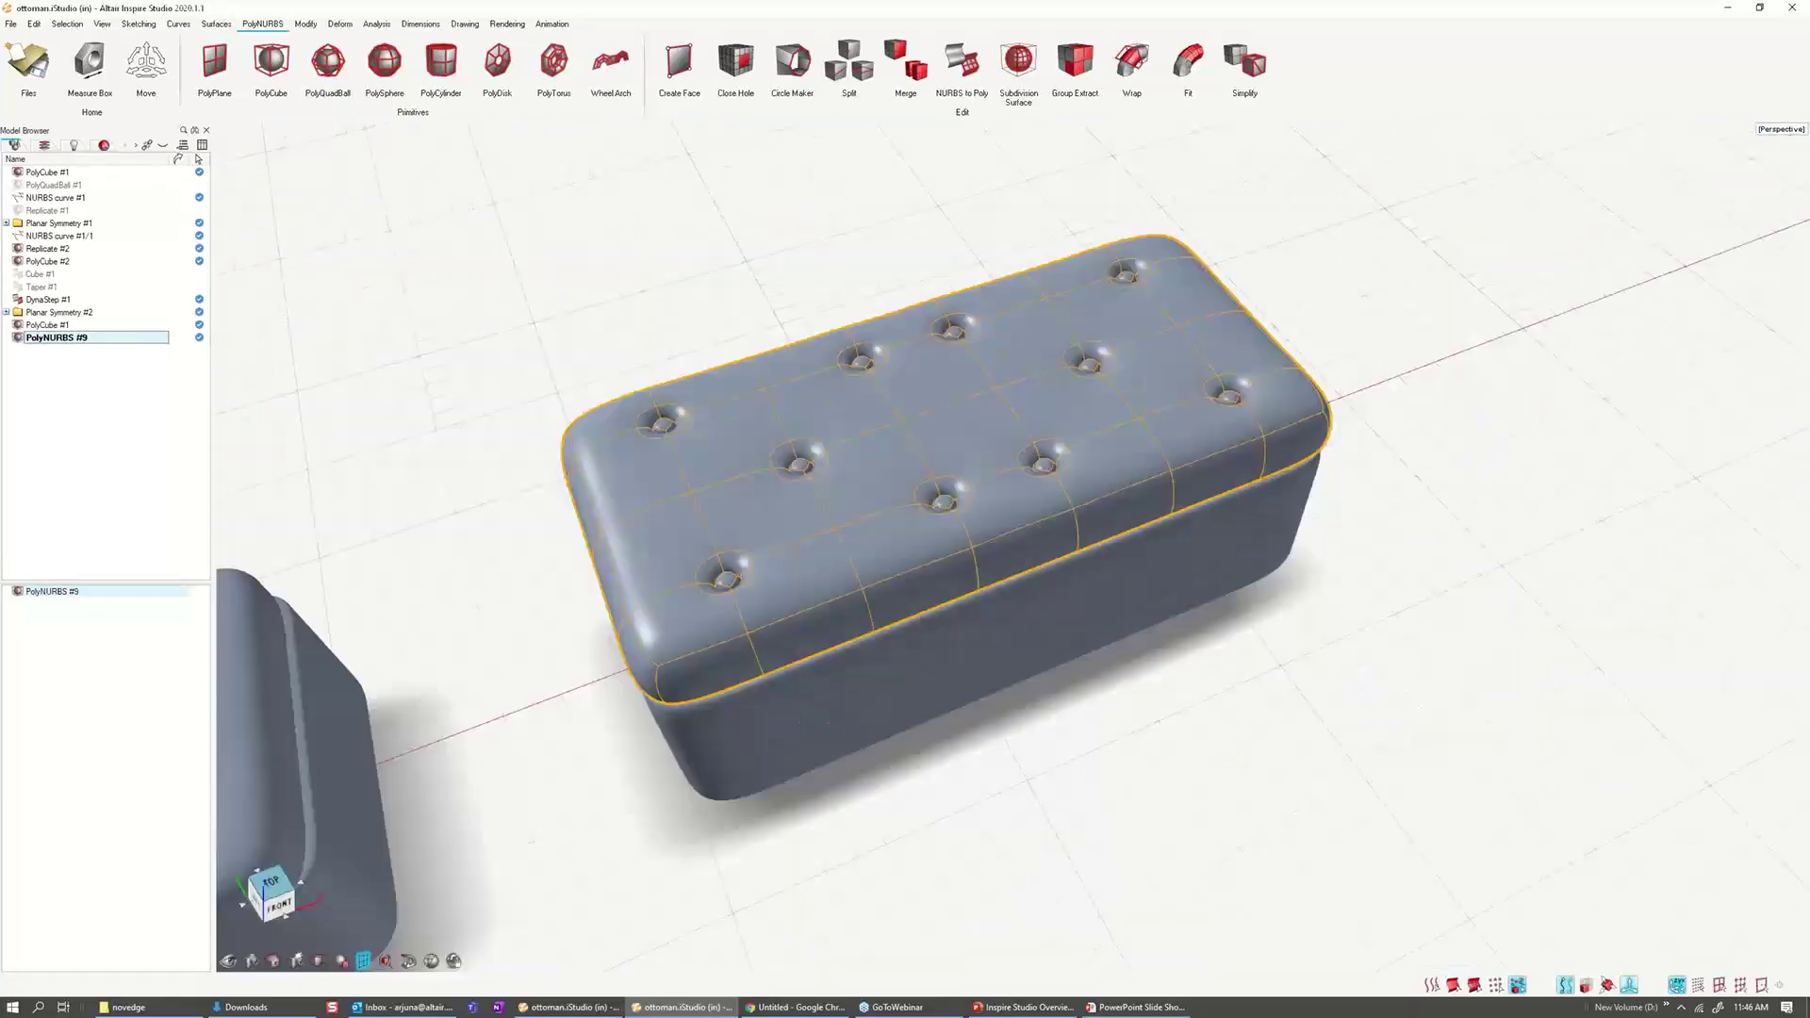
pyautogui.moveTo(1182, 733); pyautogui.dragTo(1219, 735, button='middle')
pyautogui.click(1232, 712)
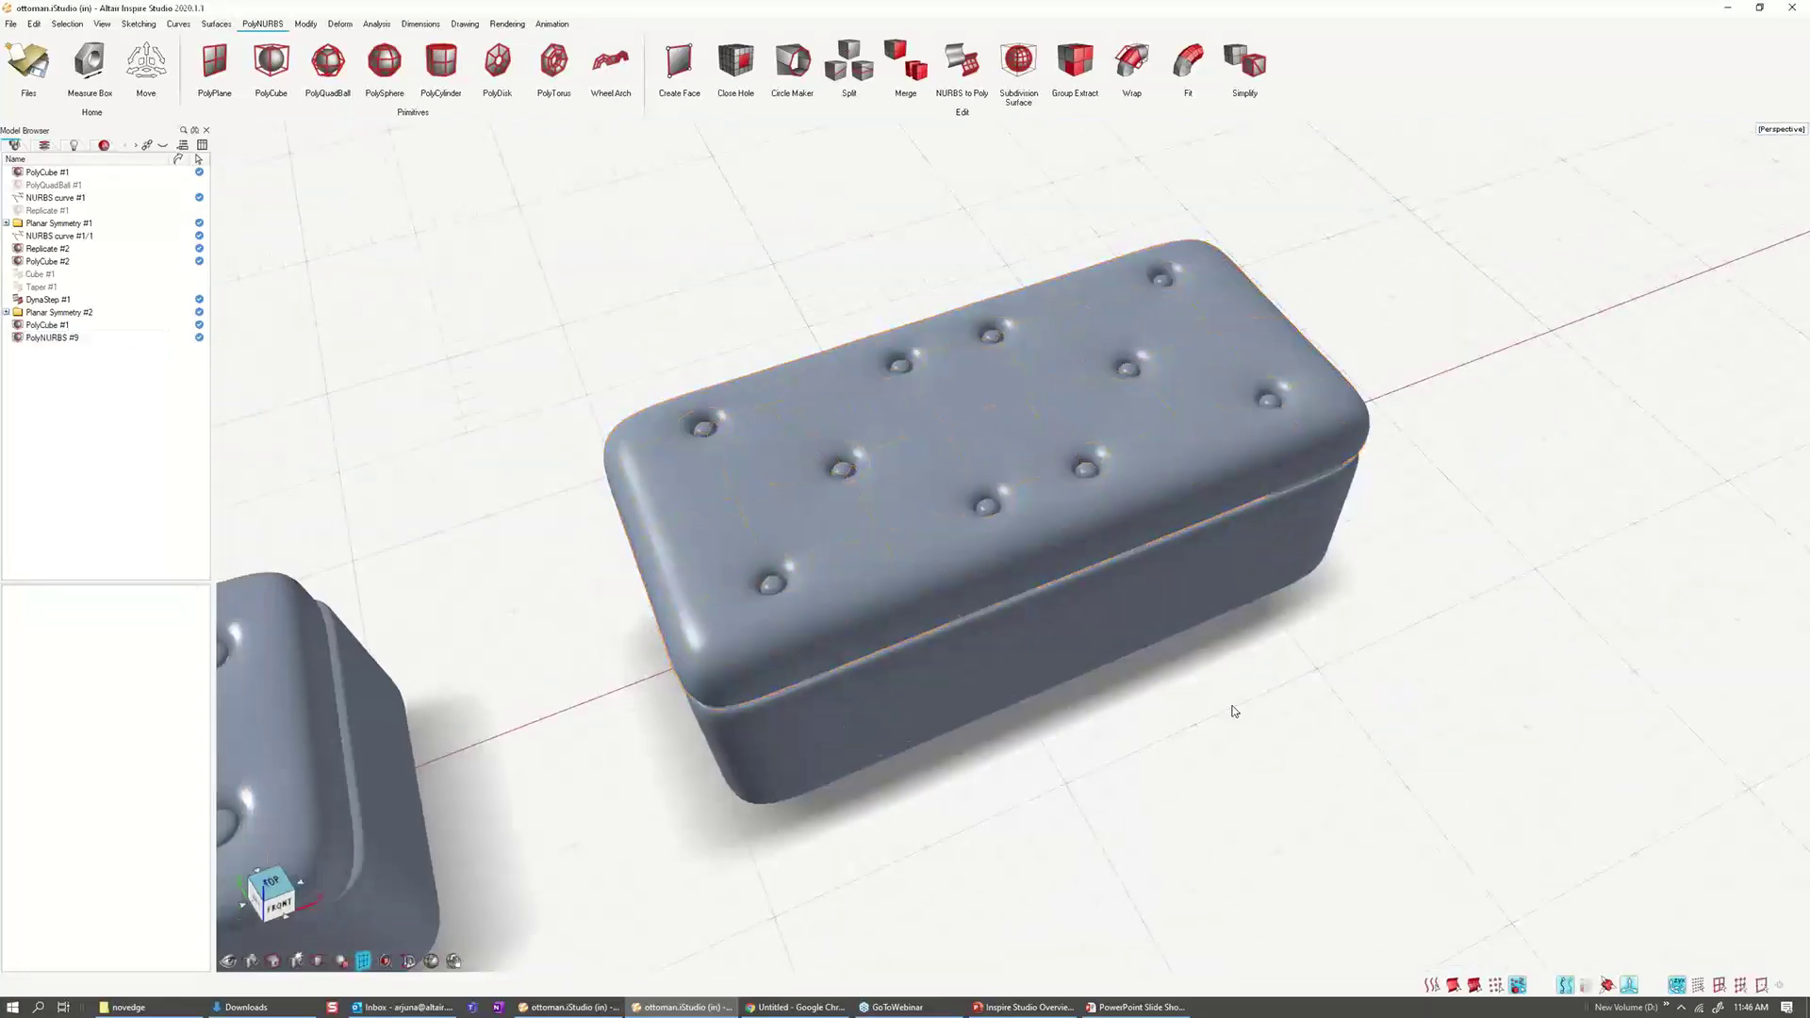
# Step: Bevel the two upper corner vertices of the cushion at the end facing the other ottoman
pyautogui.scroll(5, 1247, 627)
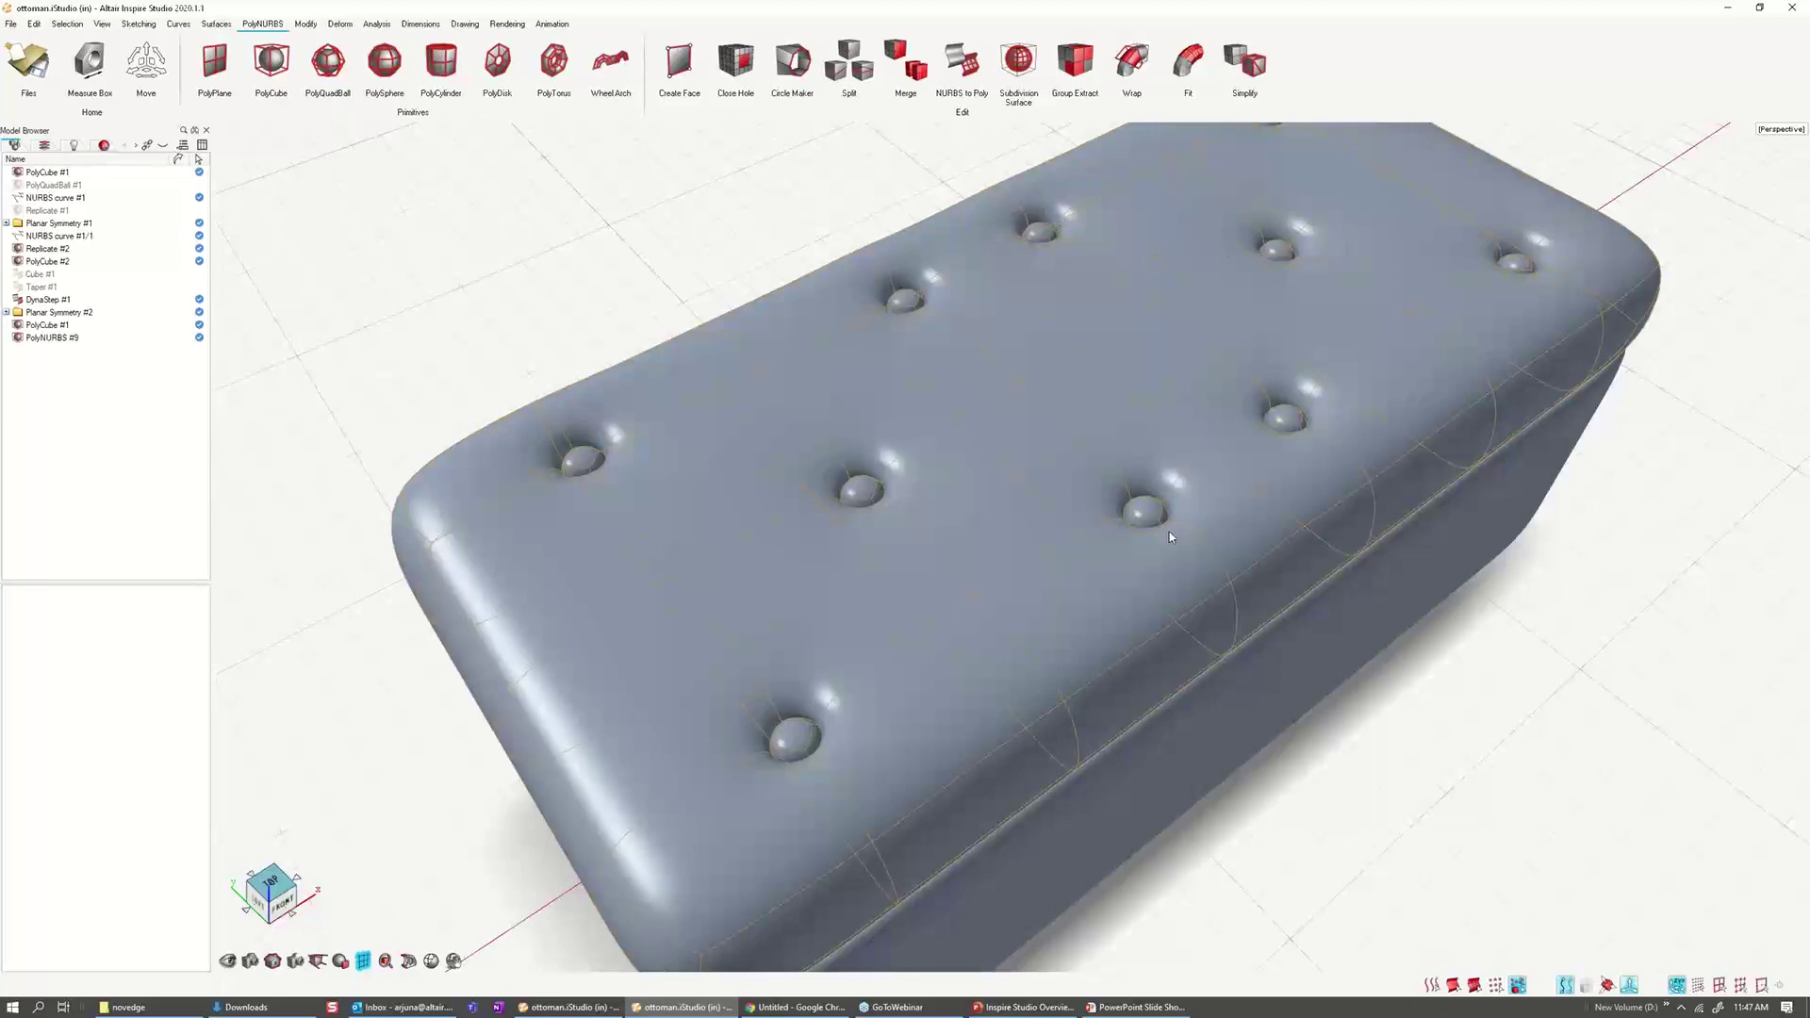
pyautogui.scroll(-1, 898, 592)
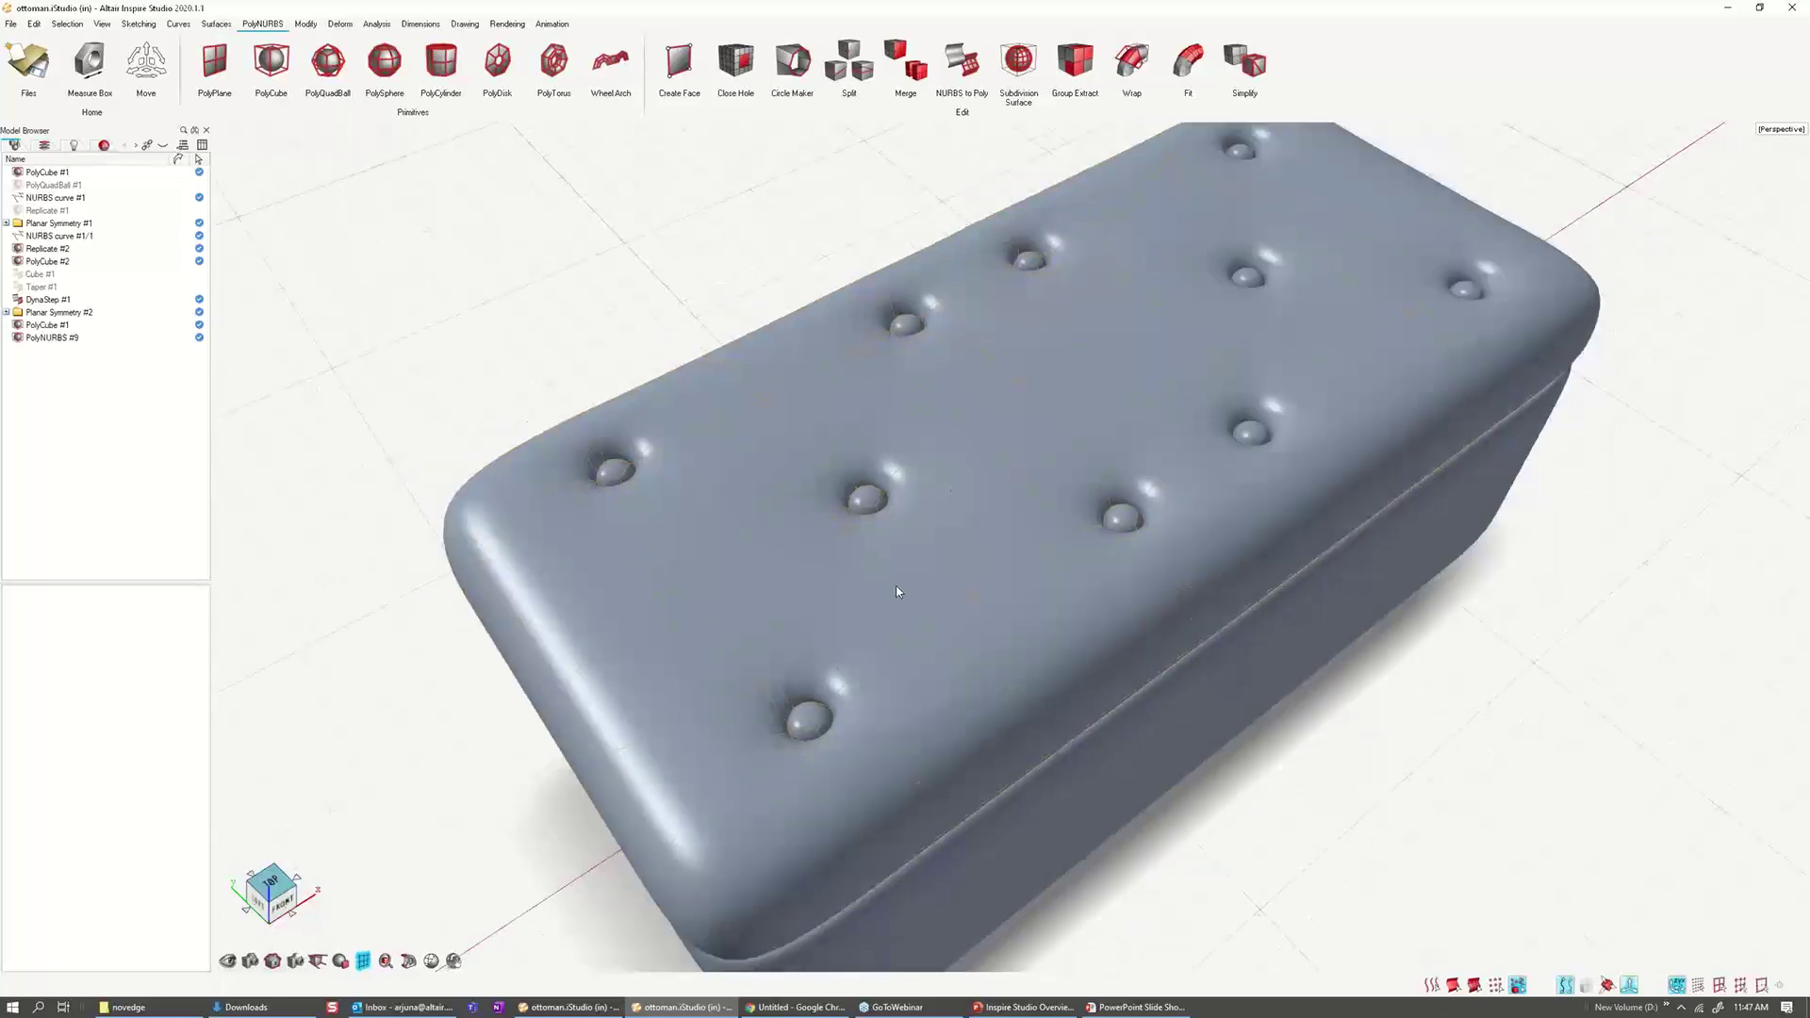
pyautogui.scroll(-1, 897, 591)
pyautogui.moveTo(895, 591); pyautogui.dragTo(800, 692, button='right')
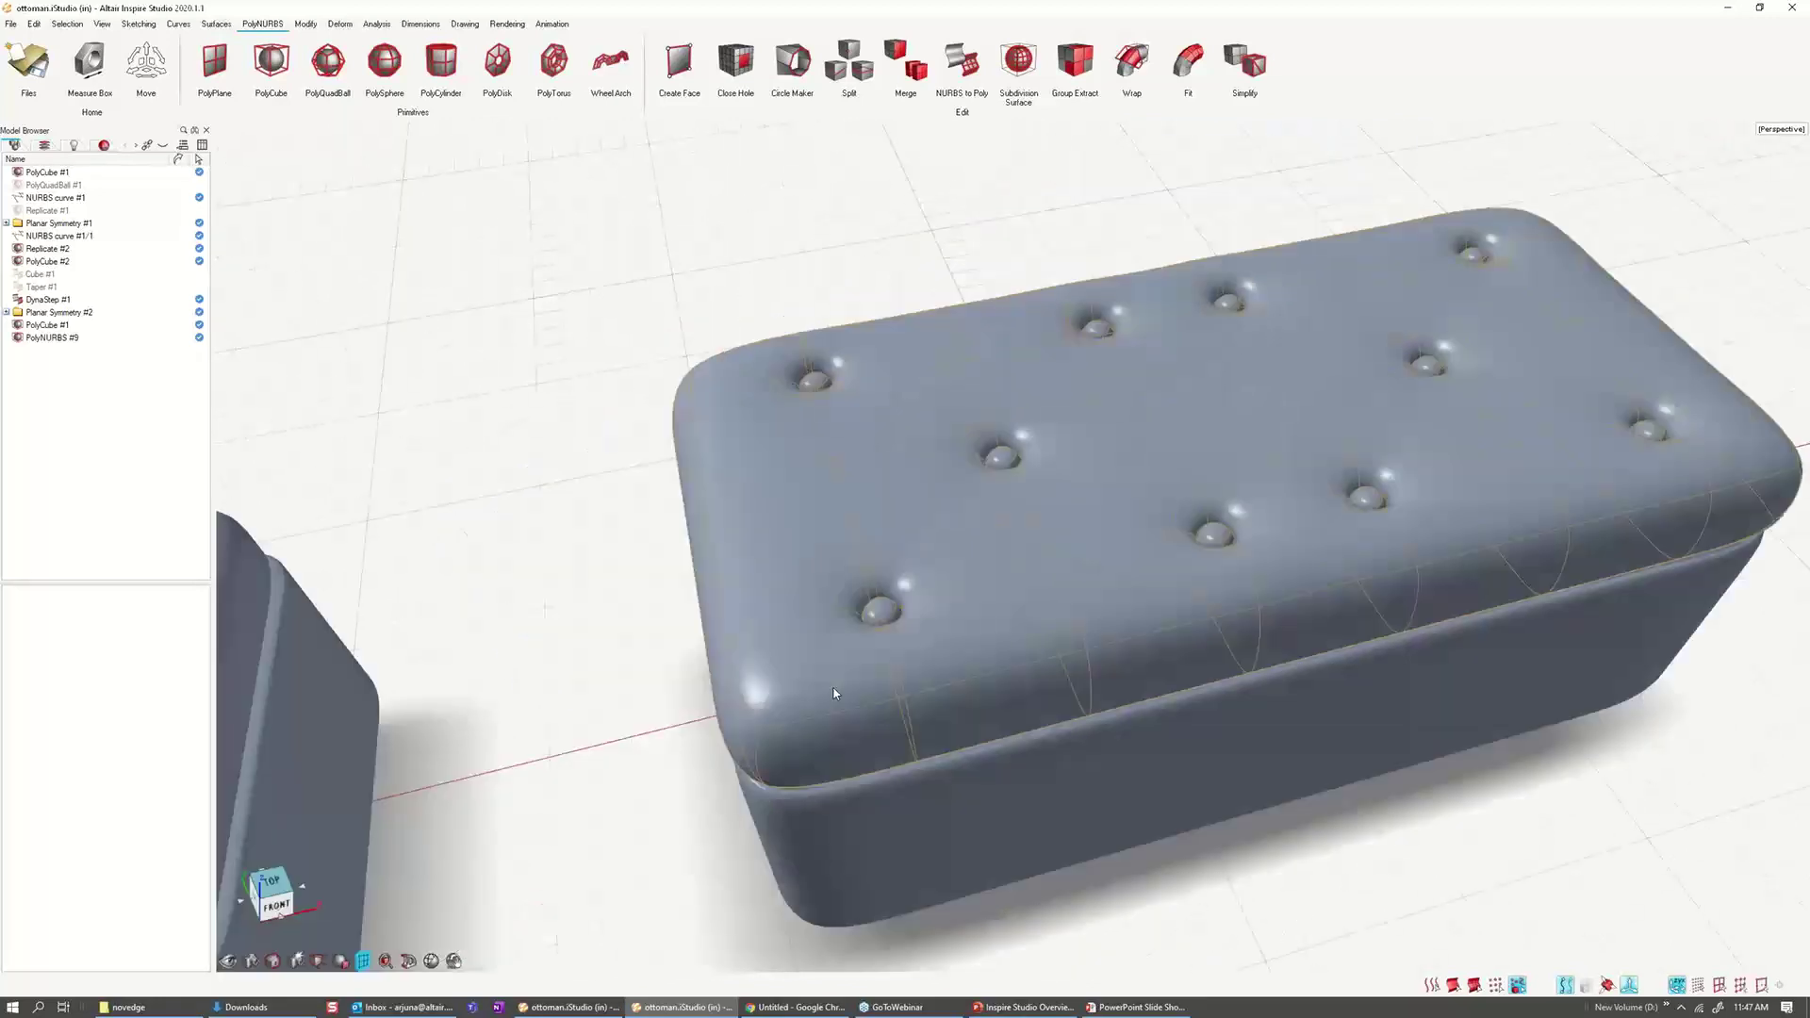
pyautogui.click(800, 692)
pyautogui.scroll(5, 816, 682)
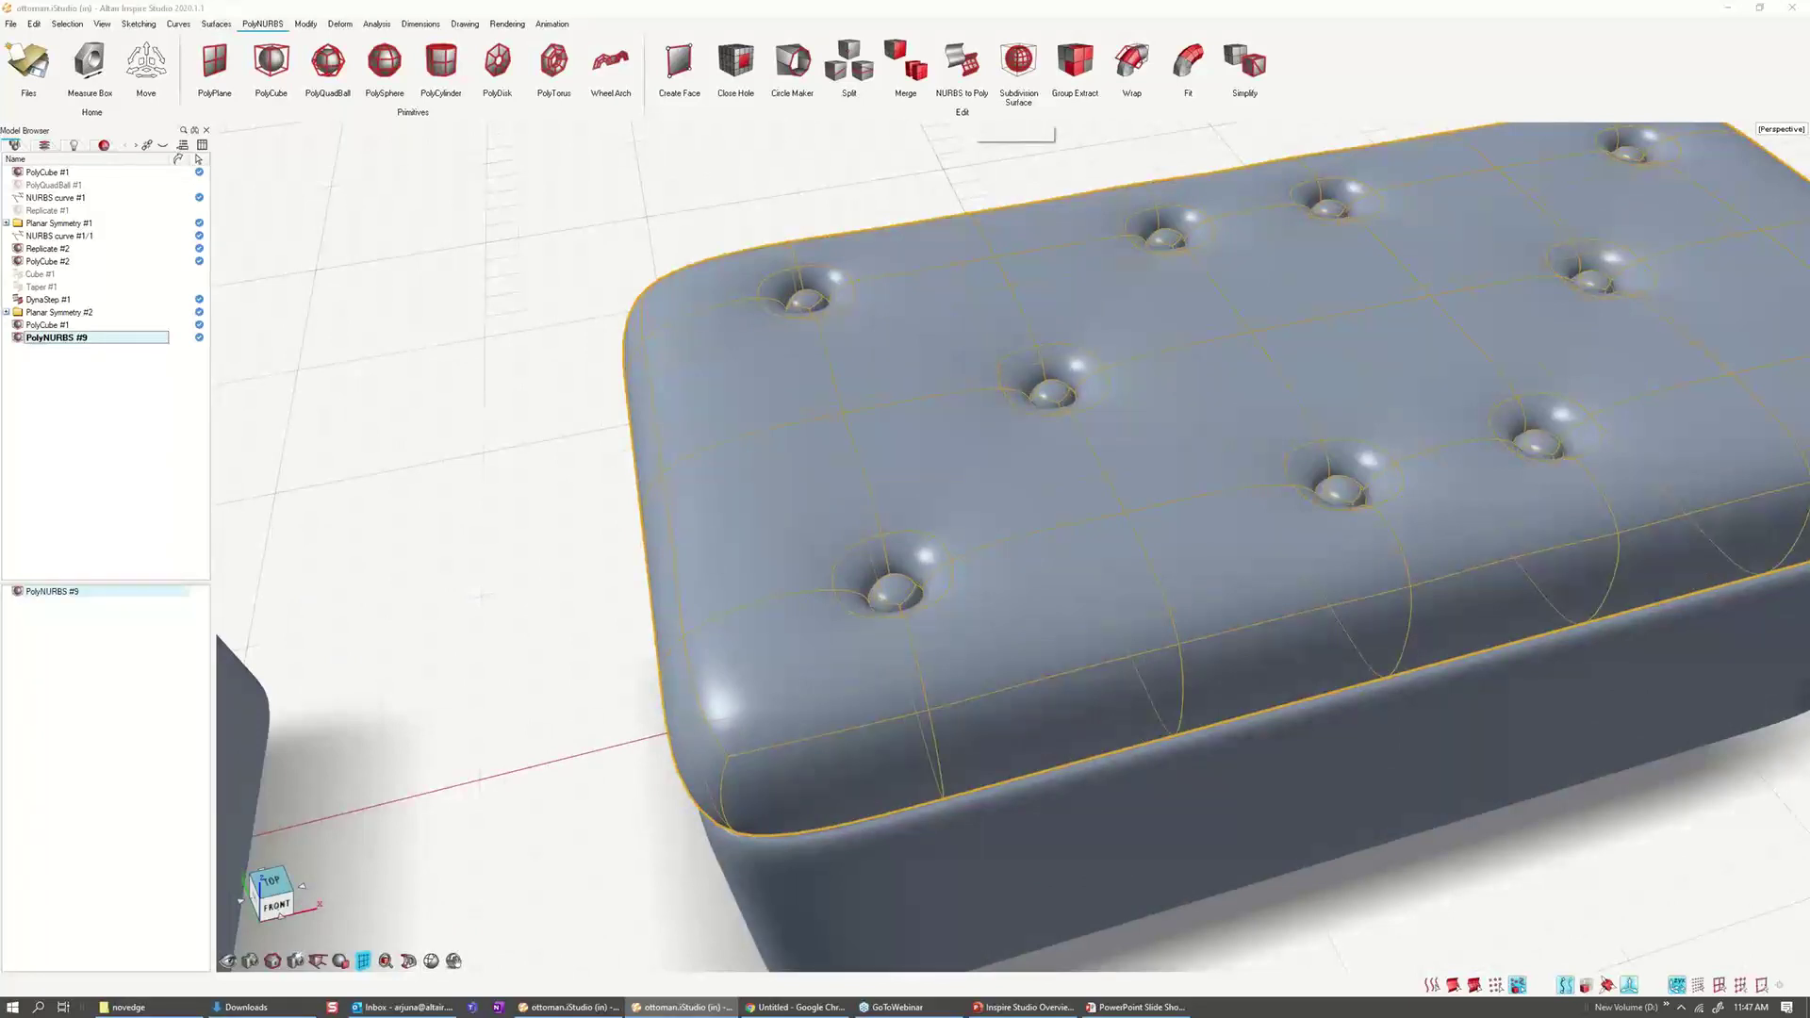
pyautogui.moveTo(817, 682); pyautogui.dragTo(871, 572, button='right')
pyautogui.moveTo(871, 572); pyautogui.dragTo(764, 603, button='middle')
pyautogui.click(743, 617)
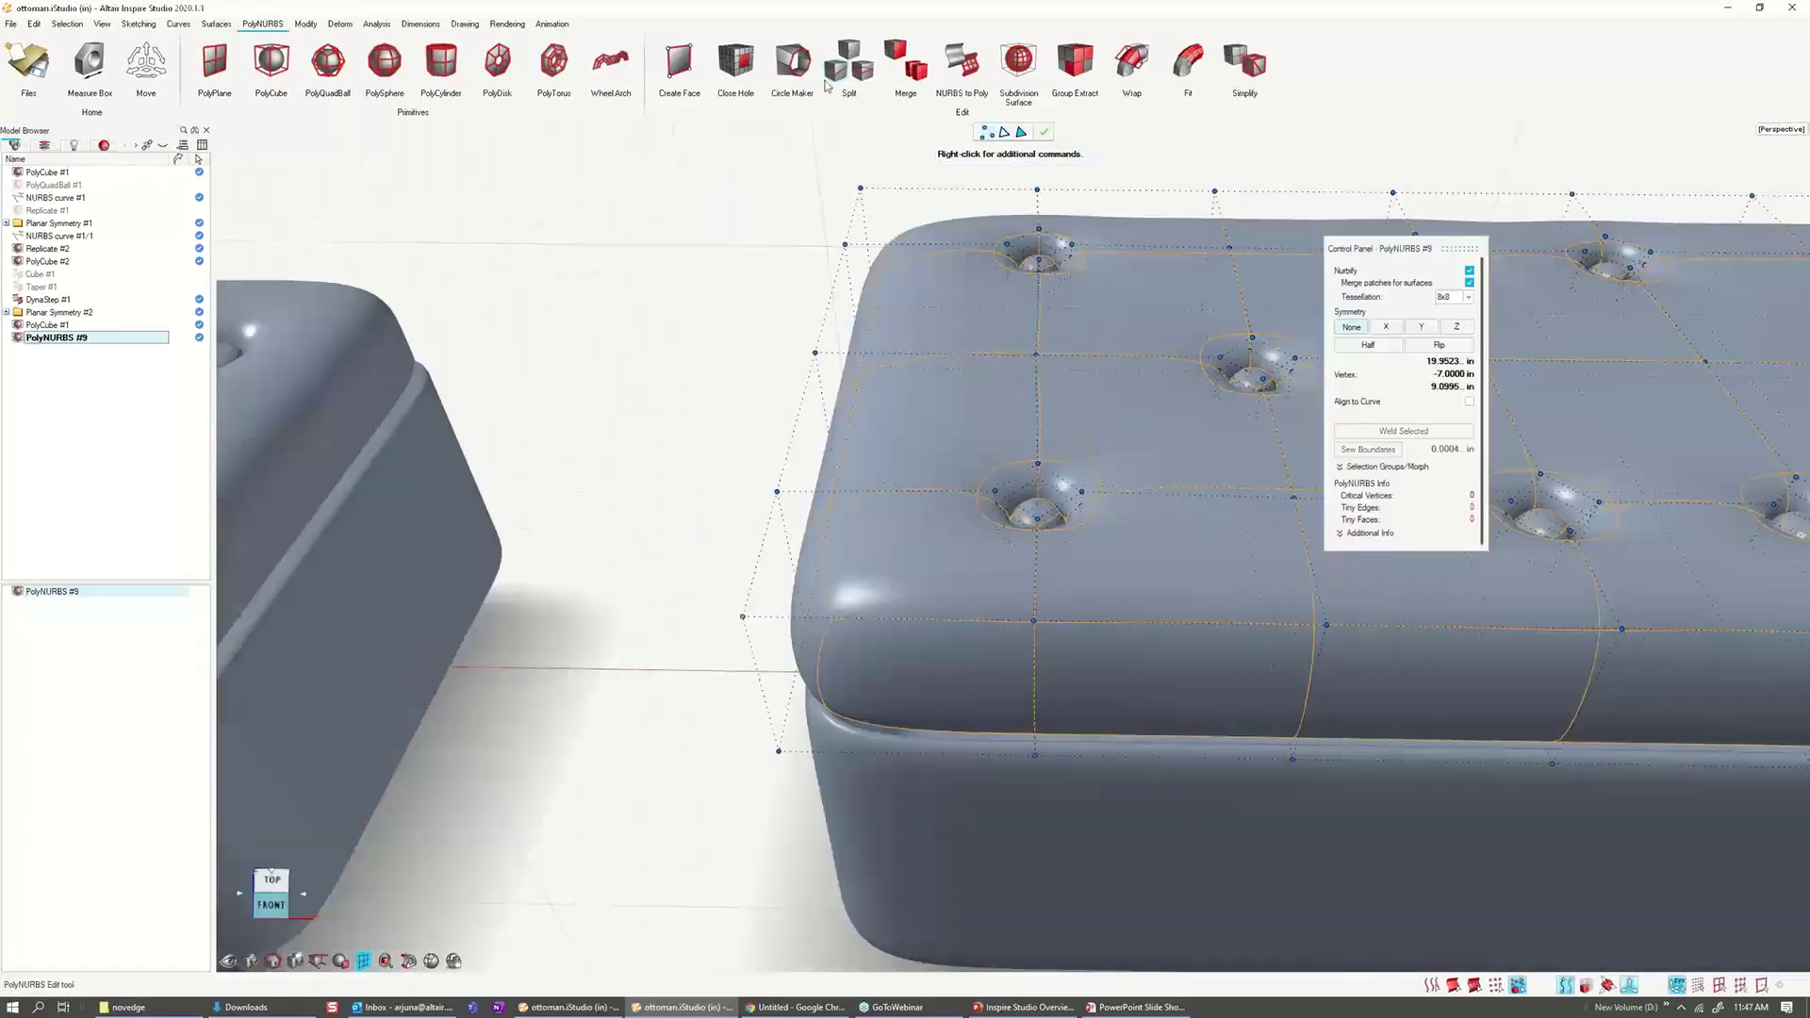
pyautogui.click(860, 190)
pyautogui.rightClick(860, 191)
pyautogui.click(900, 331)
pyautogui.moveTo(766, 588); pyautogui.dragTo(787, 560)
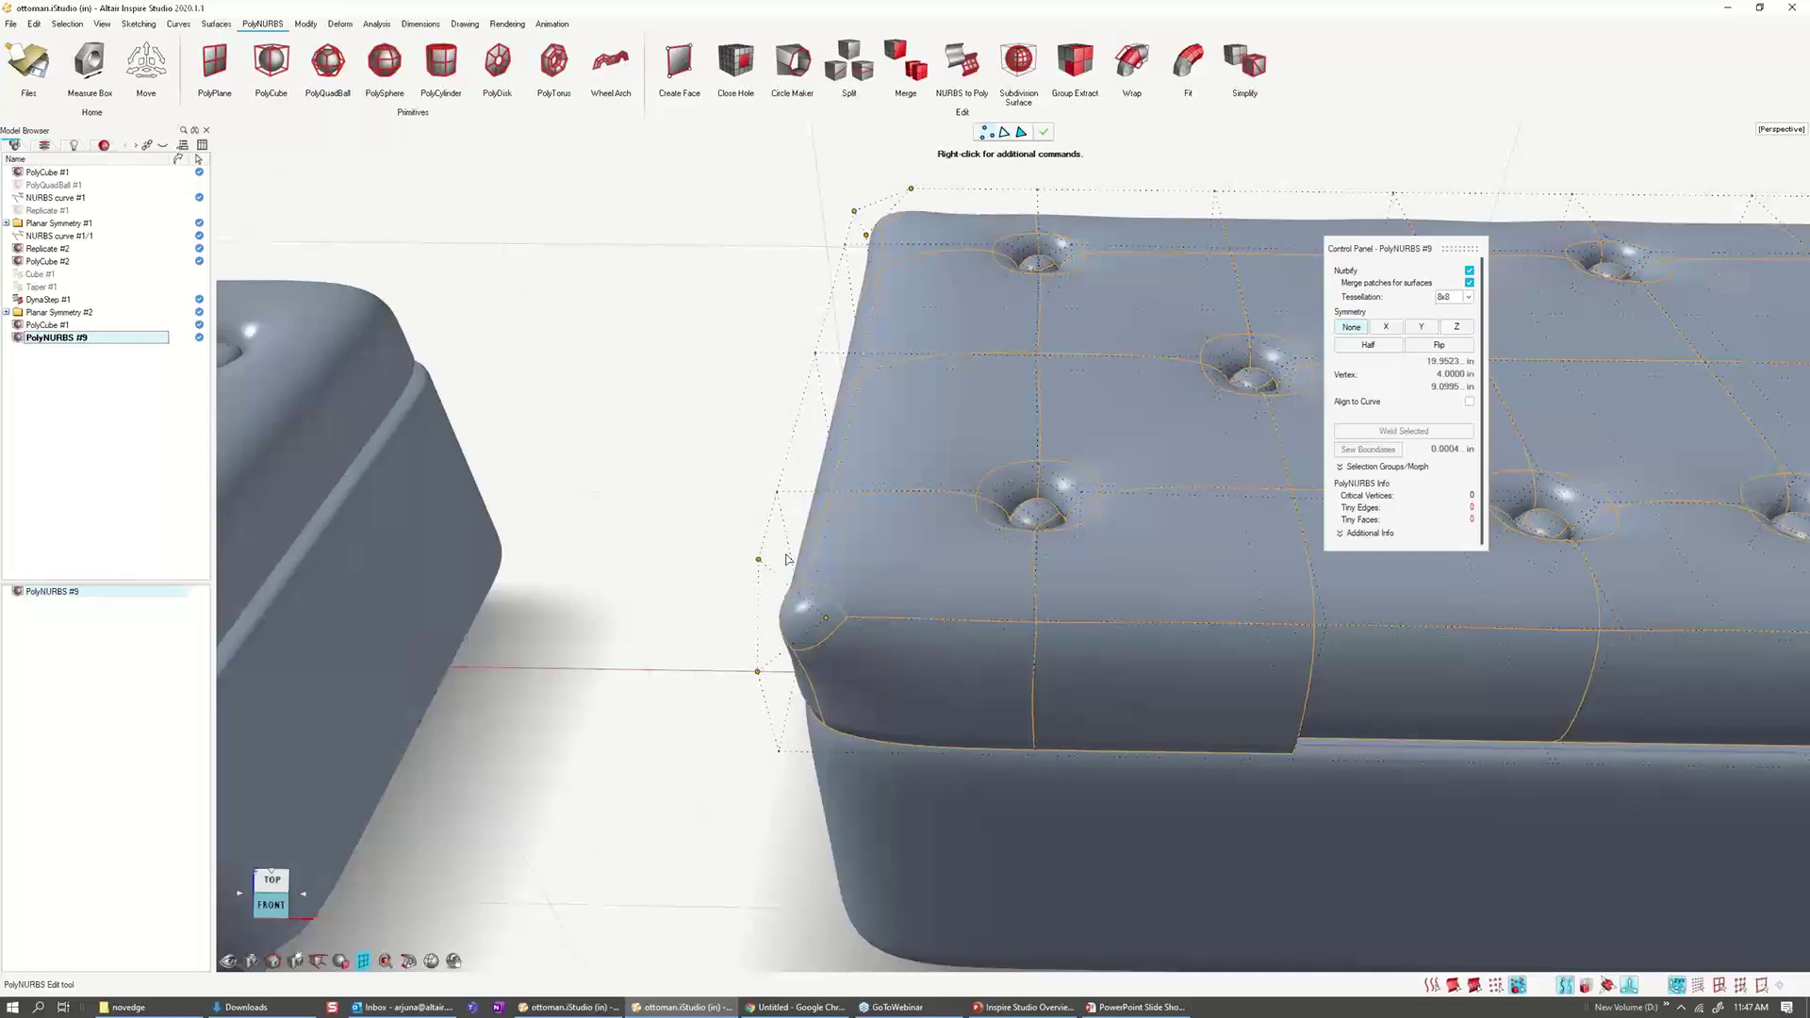
# Step: Open the Poly_morph file and discard the unsaved changes to the ottoman model
pyautogui.moveTo(786, 560); pyautogui.dragTo(804, 590, button='middle')
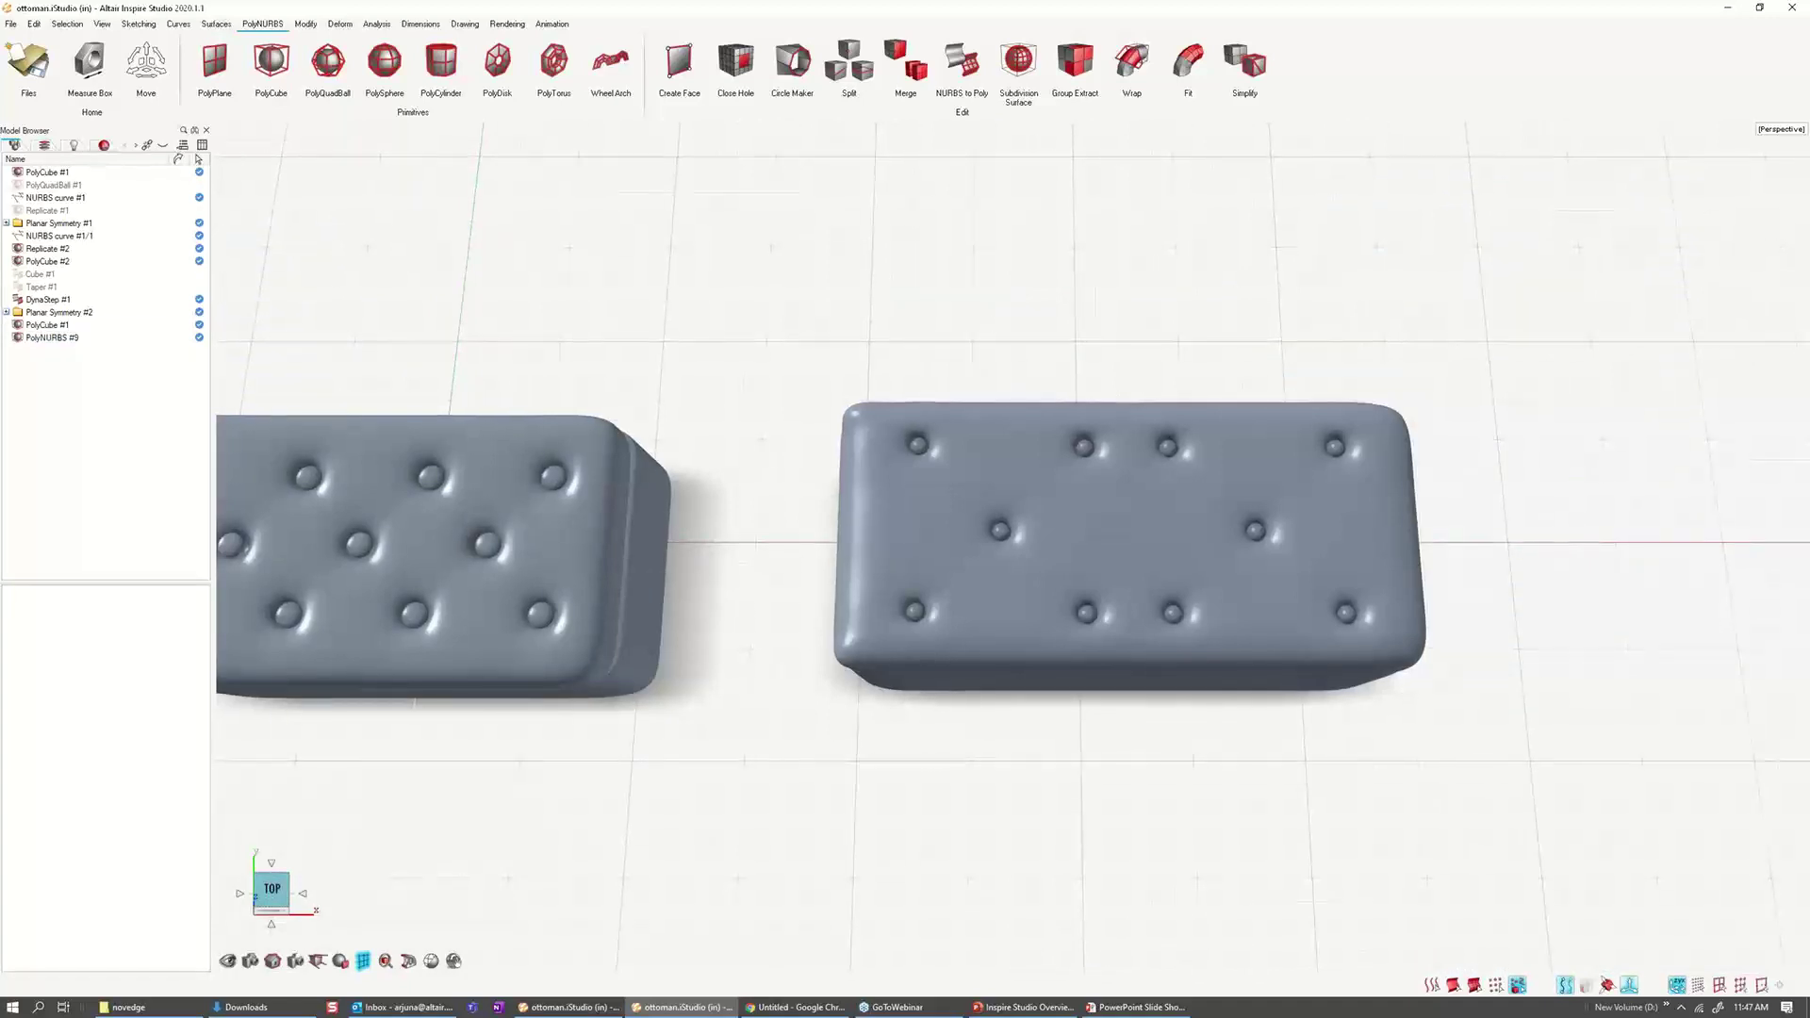
pyautogui.moveTo(1191, 509); pyautogui.dragTo(1103, 311, button='middle')
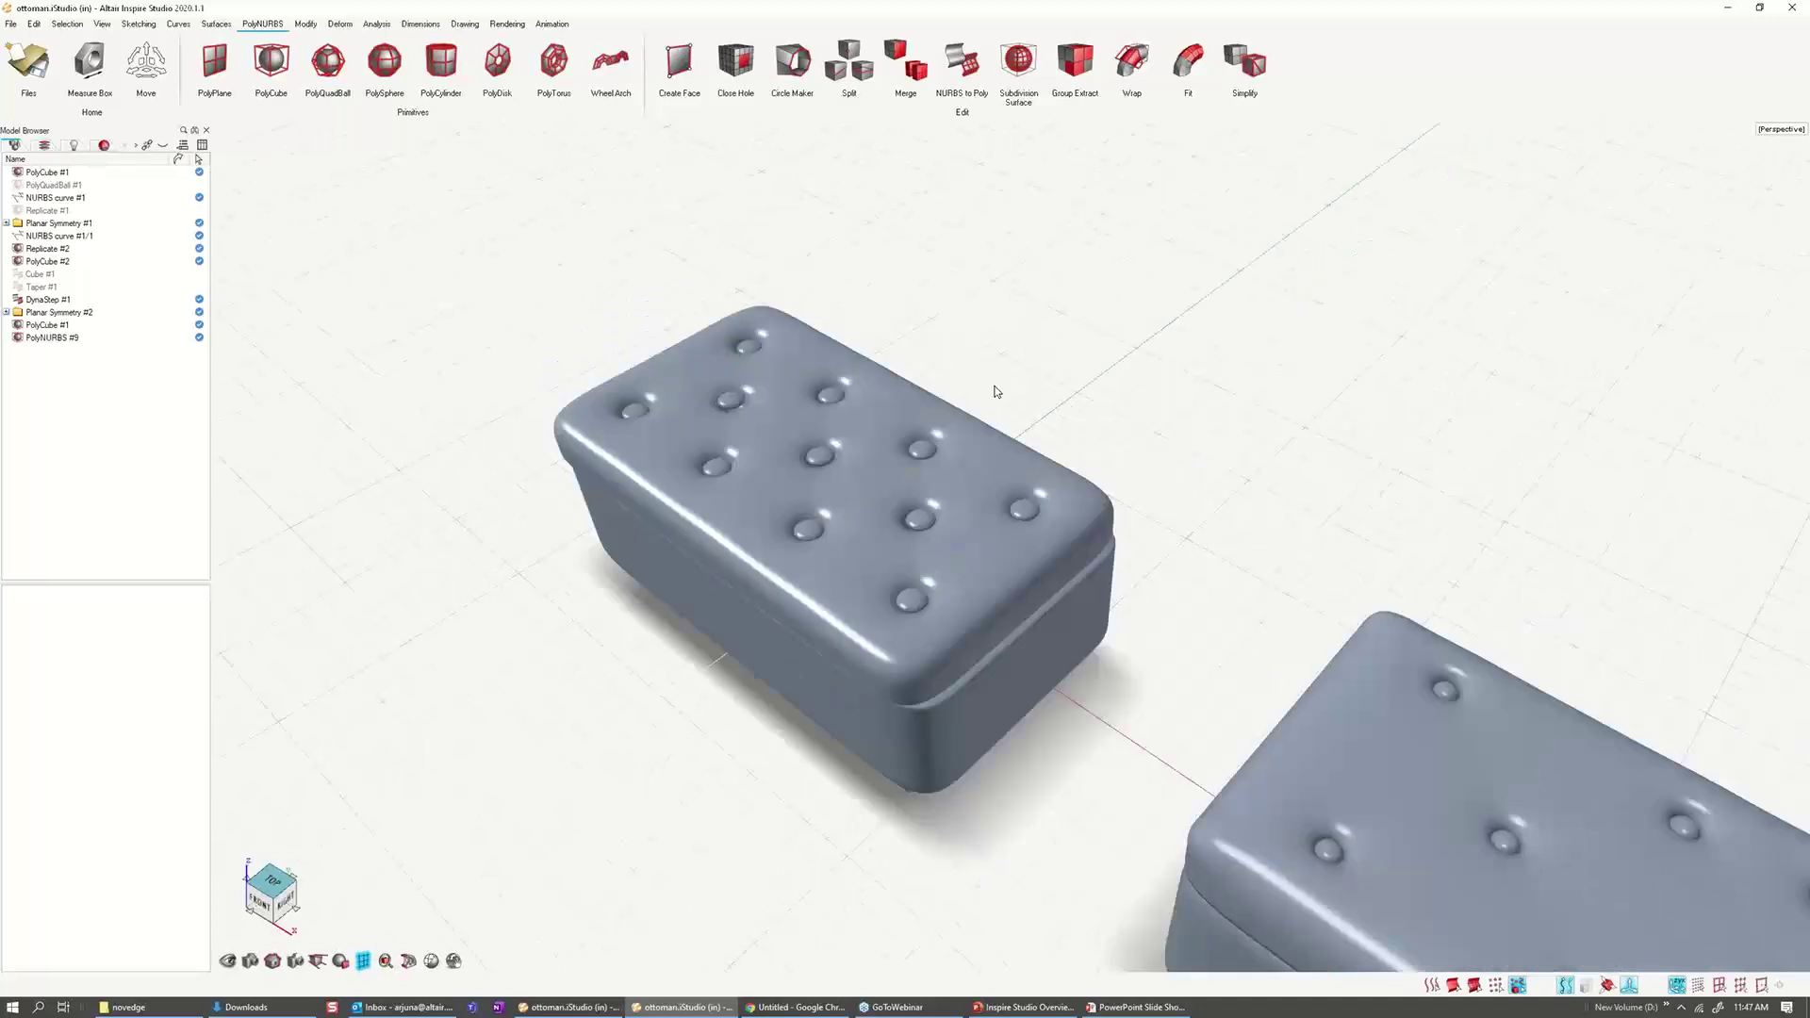
pyautogui.click(11, 24)
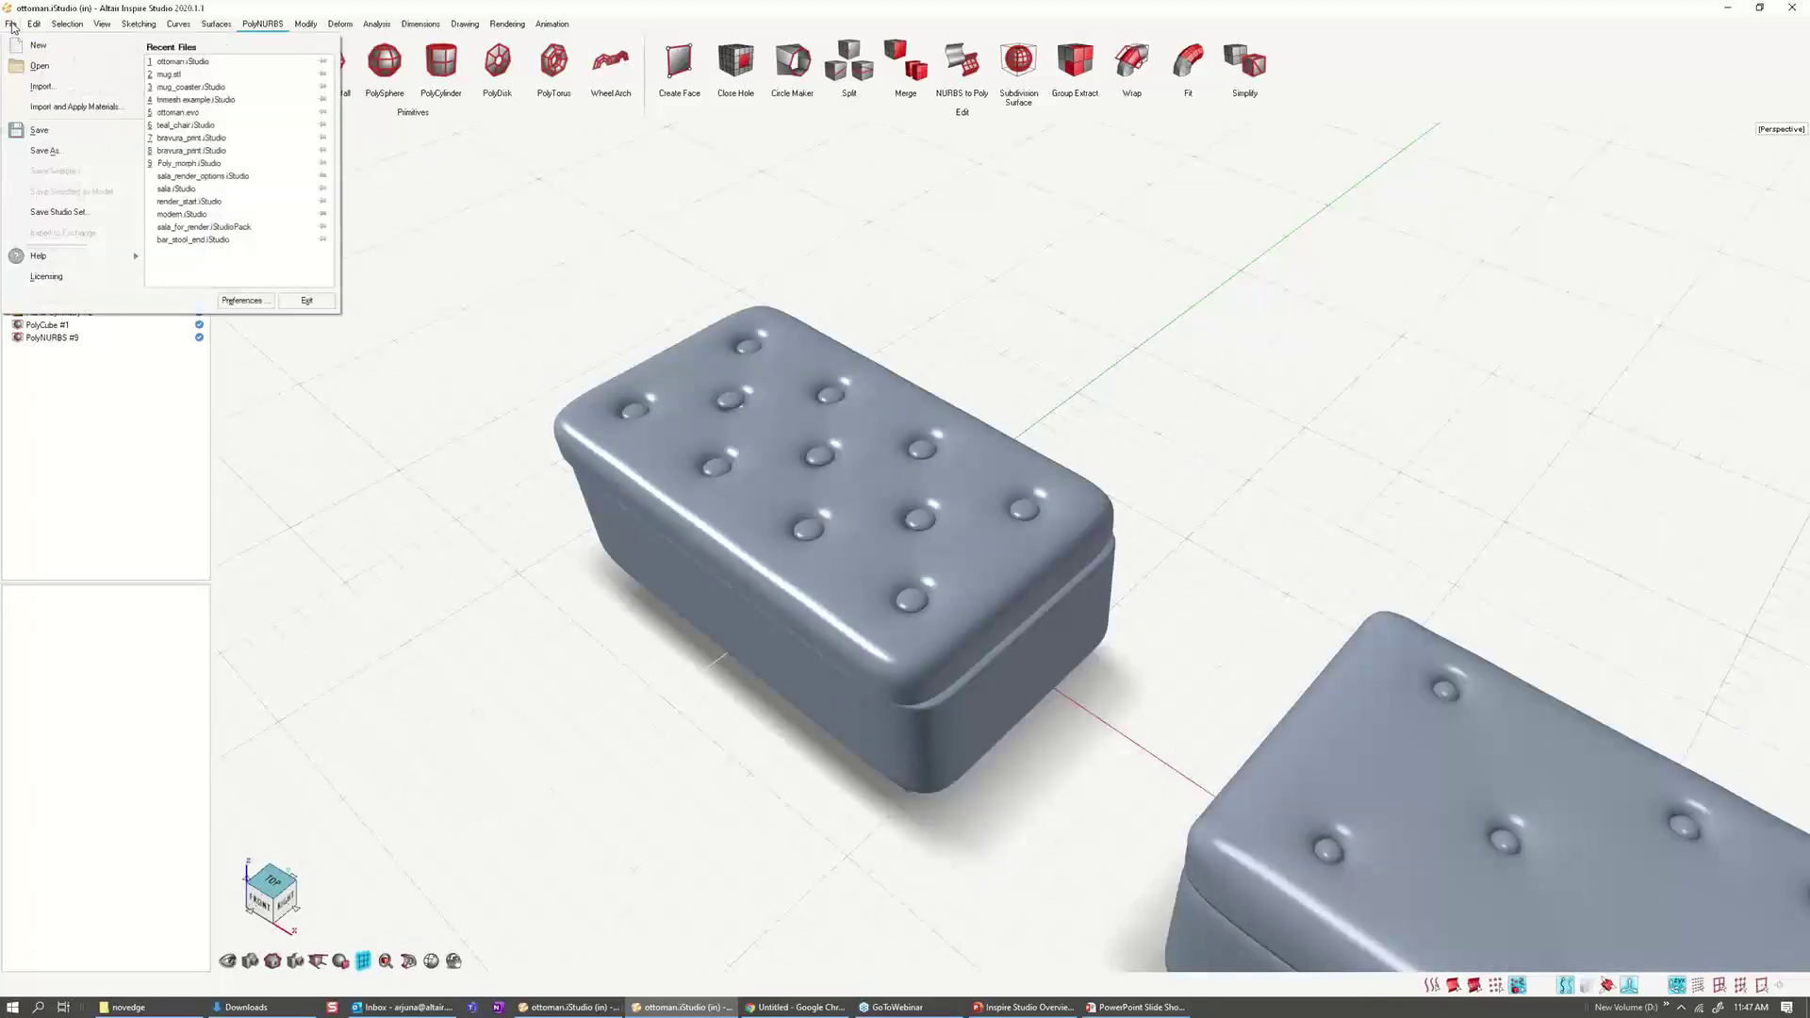
pyautogui.click(52, 70)
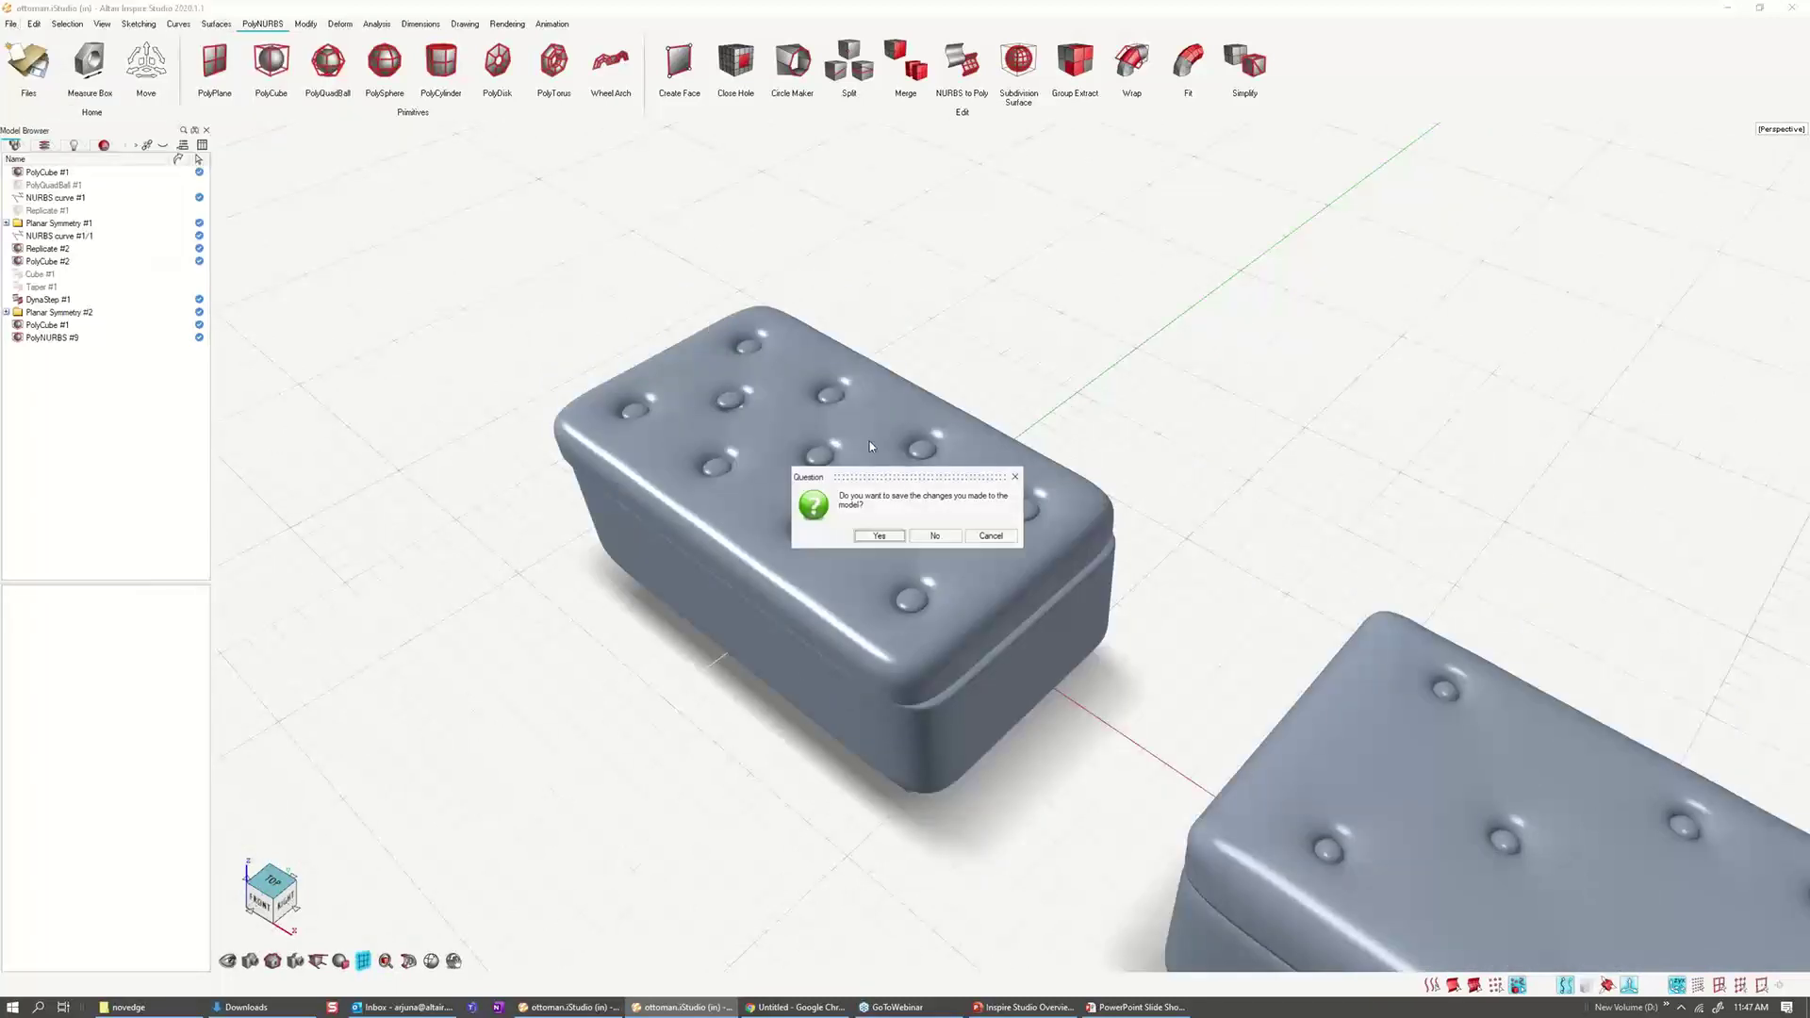
pyautogui.click(934, 536)
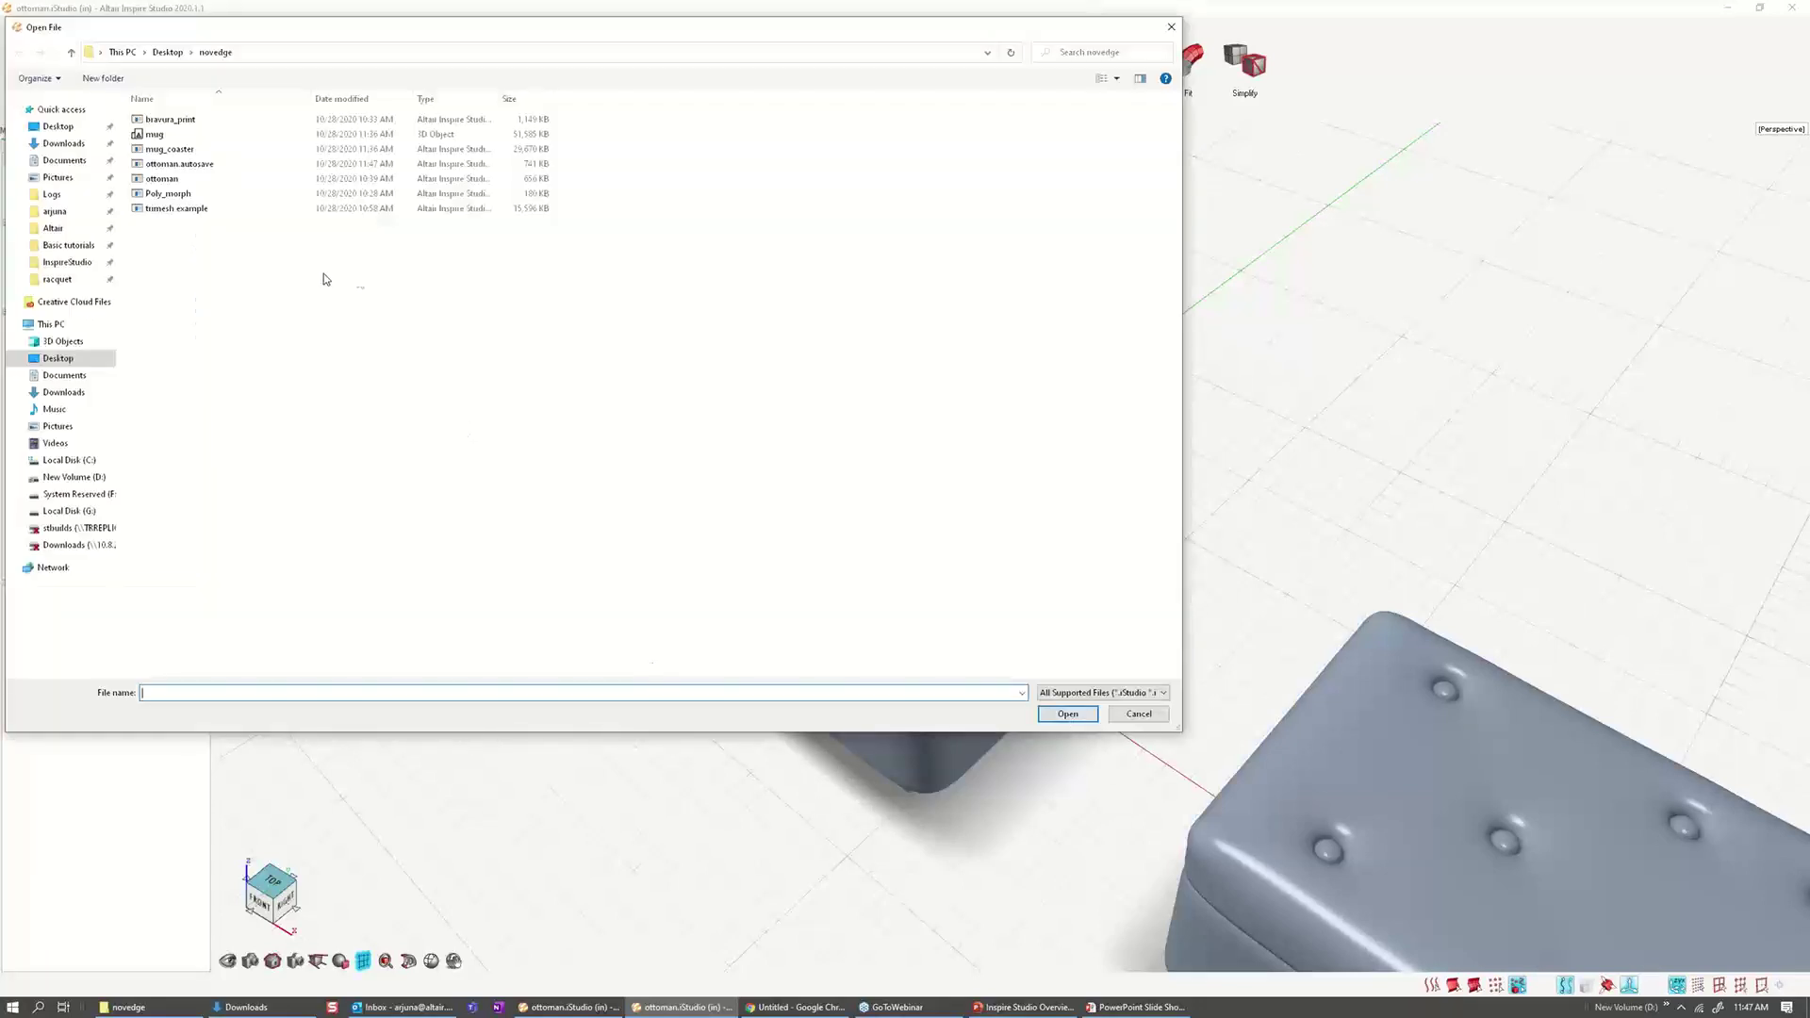
pyautogui.click(166, 198)
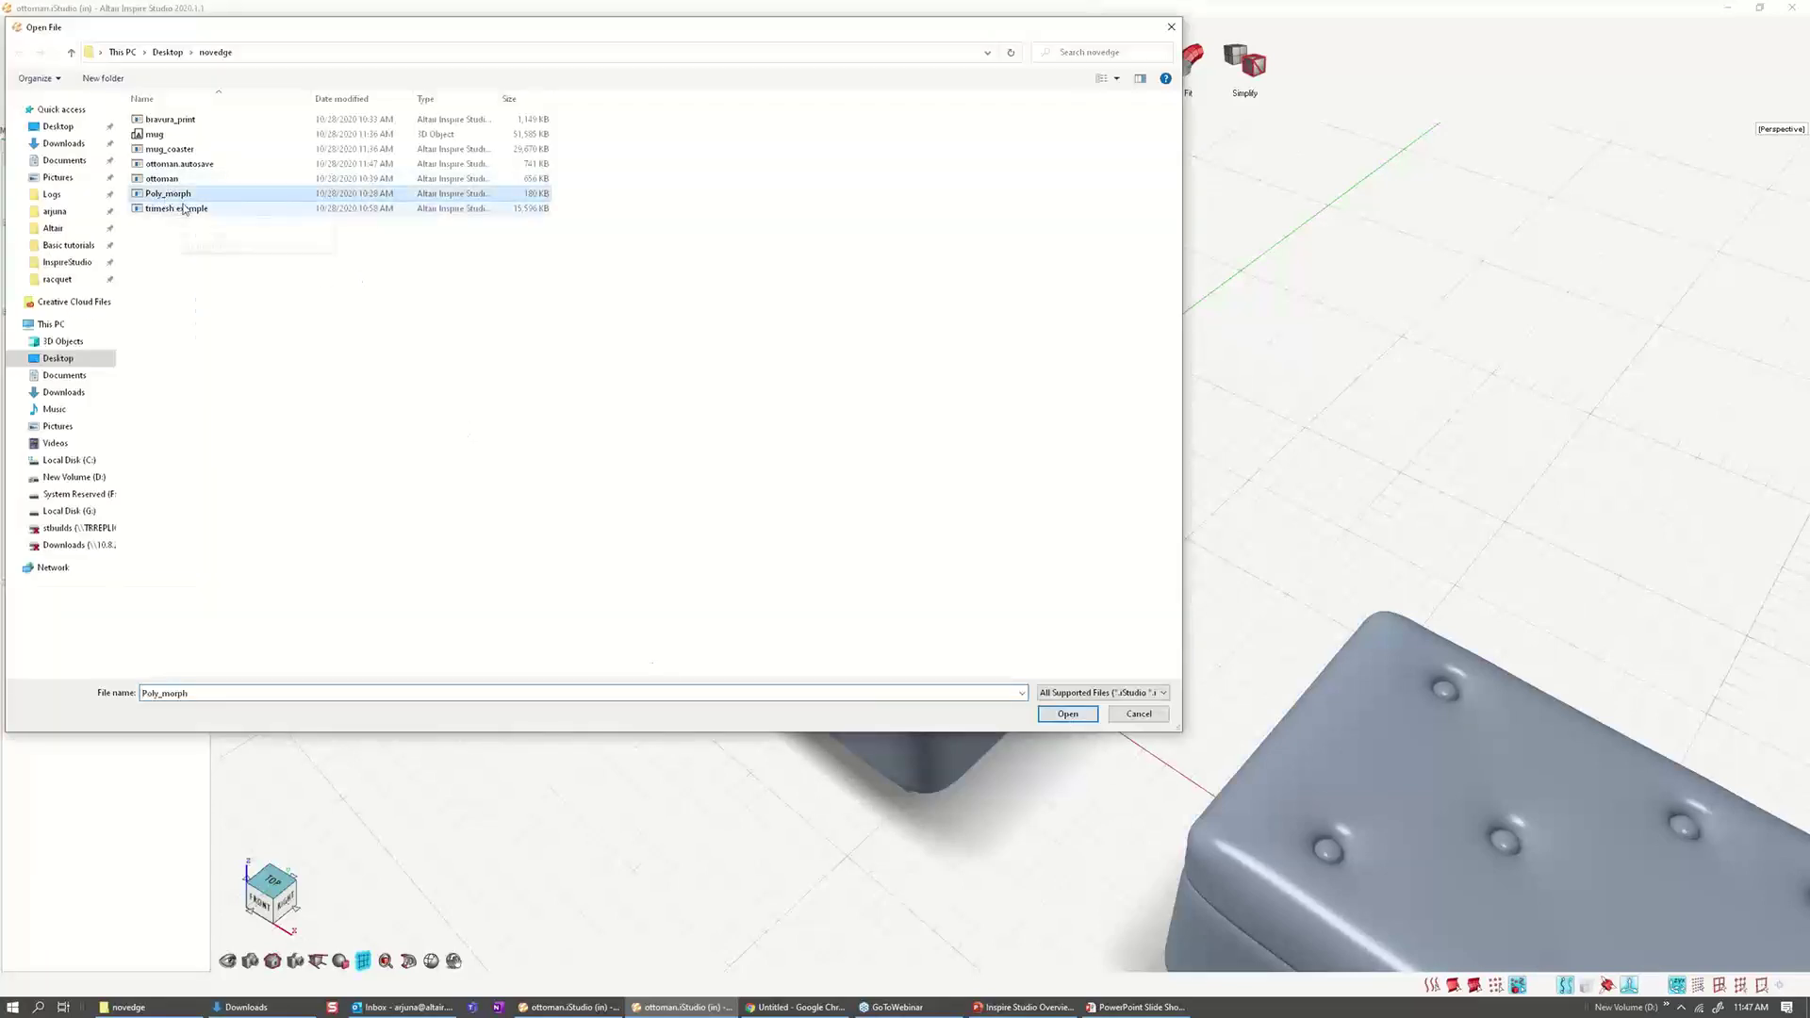
pyautogui.click(1074, 714)
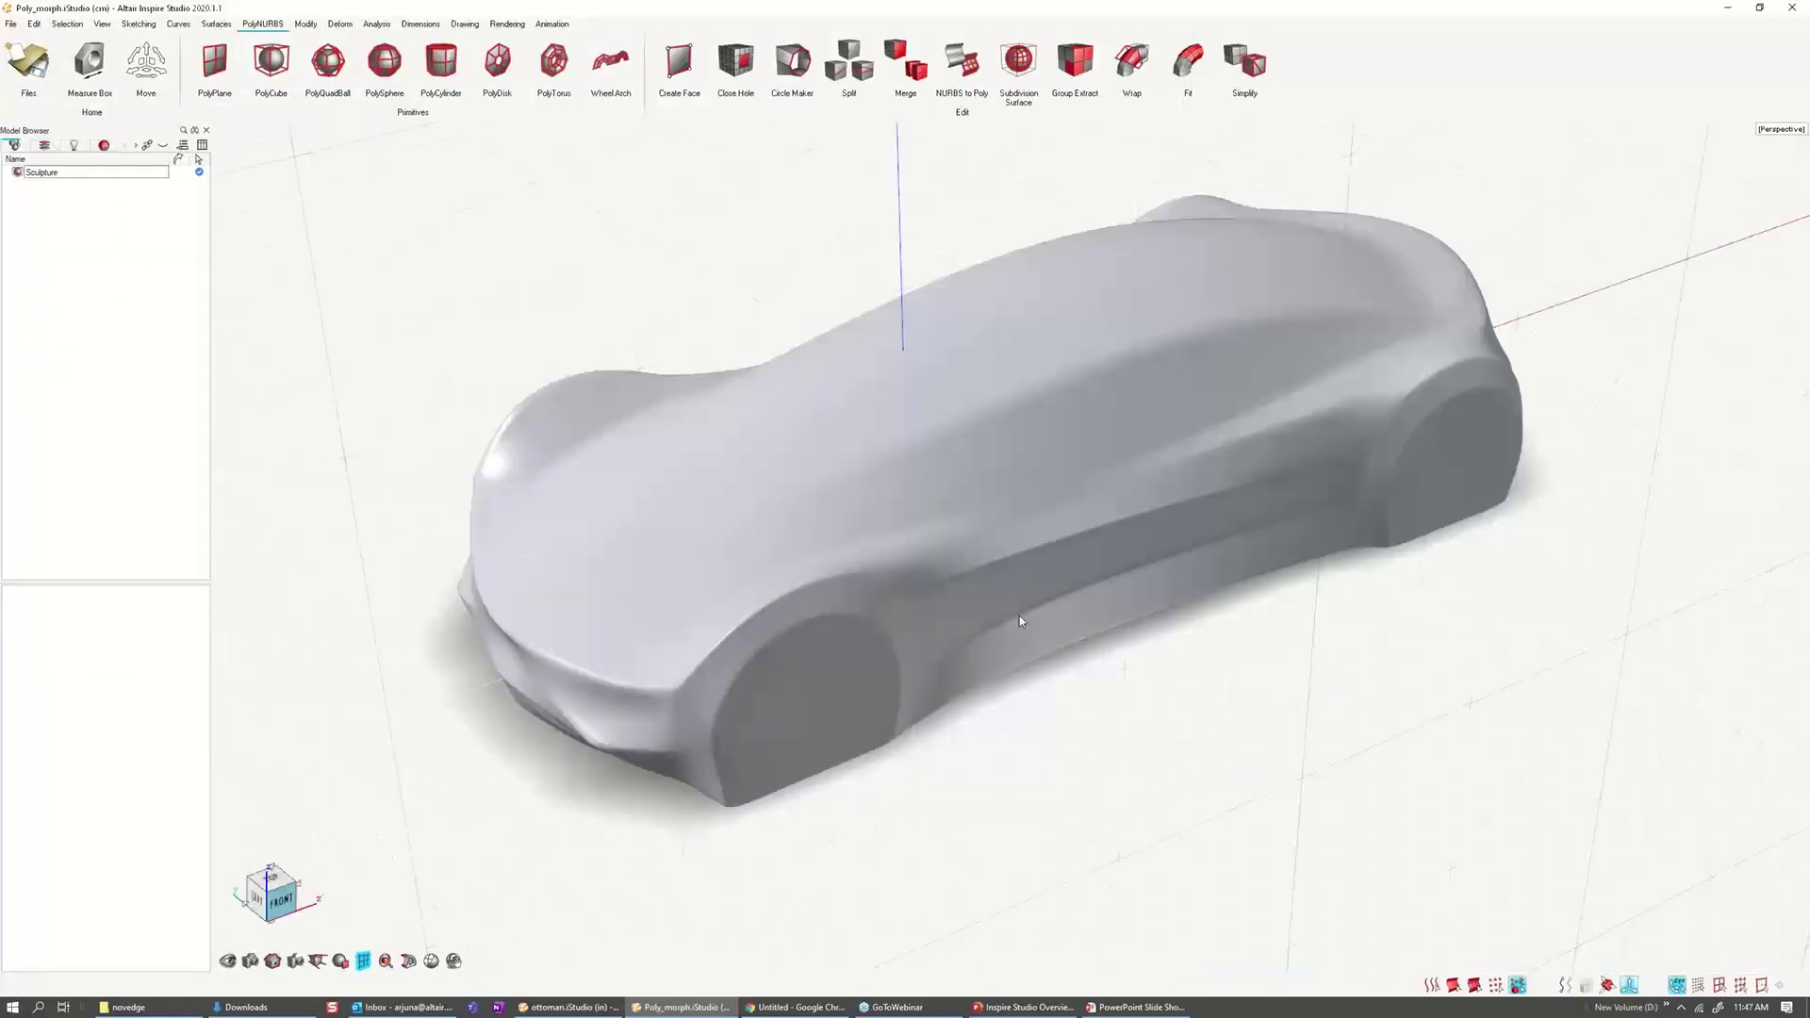
# Step: Select the car body and compare its faceted polygon form with its smooth NURBS form
pyautogui.click(961, 539)
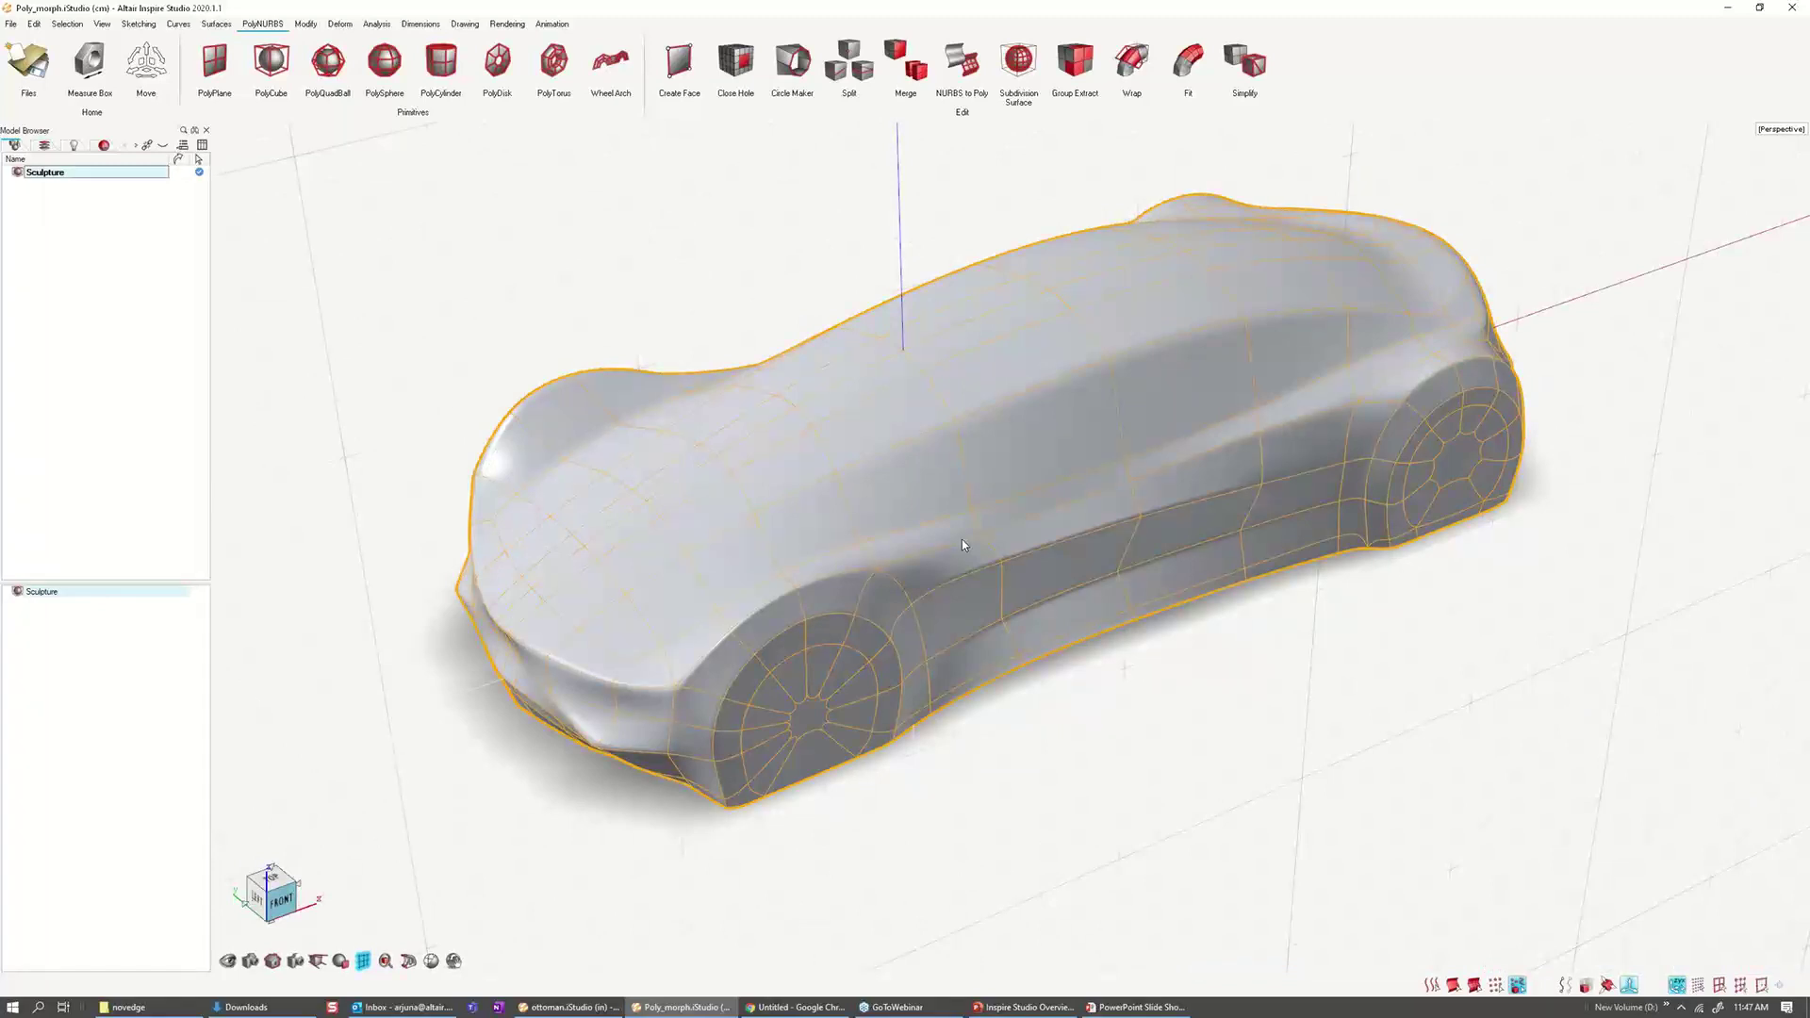
pyautogui.moveTo(970, 545); pyautogui.dragTo(557, 730, button='middle')
pyautogui.press('n')
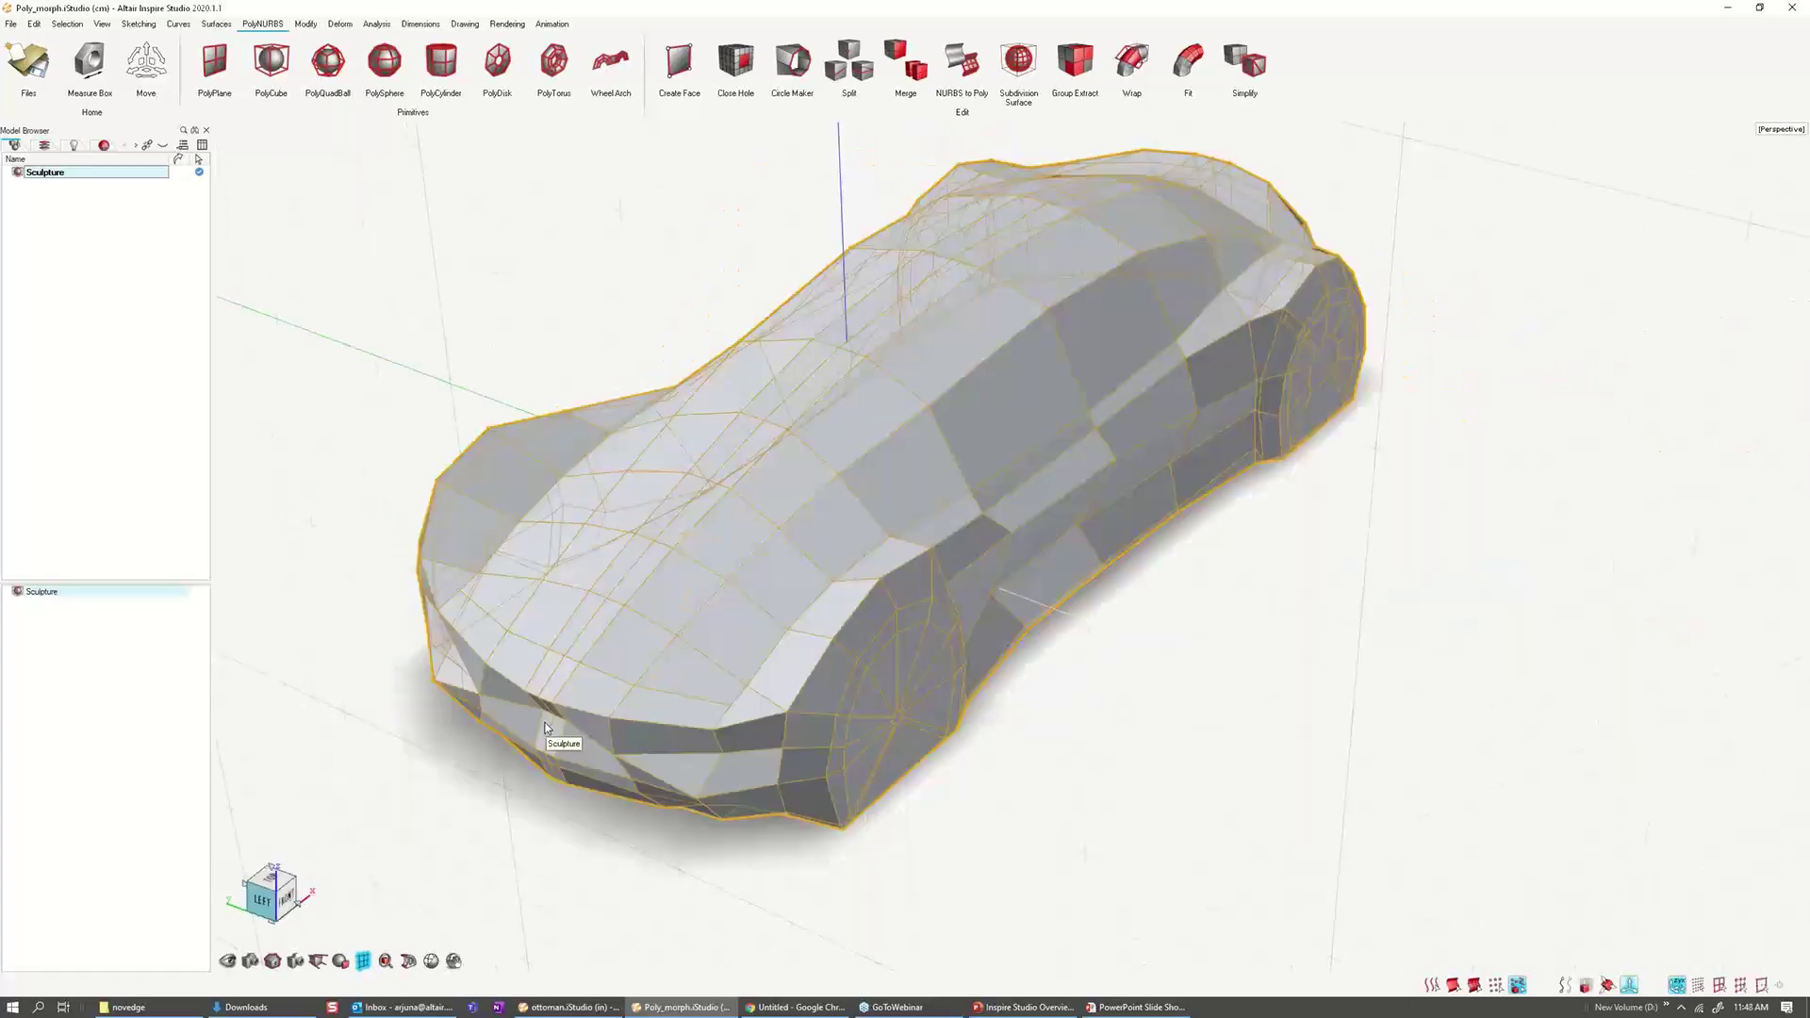
pyautogui.press('n')
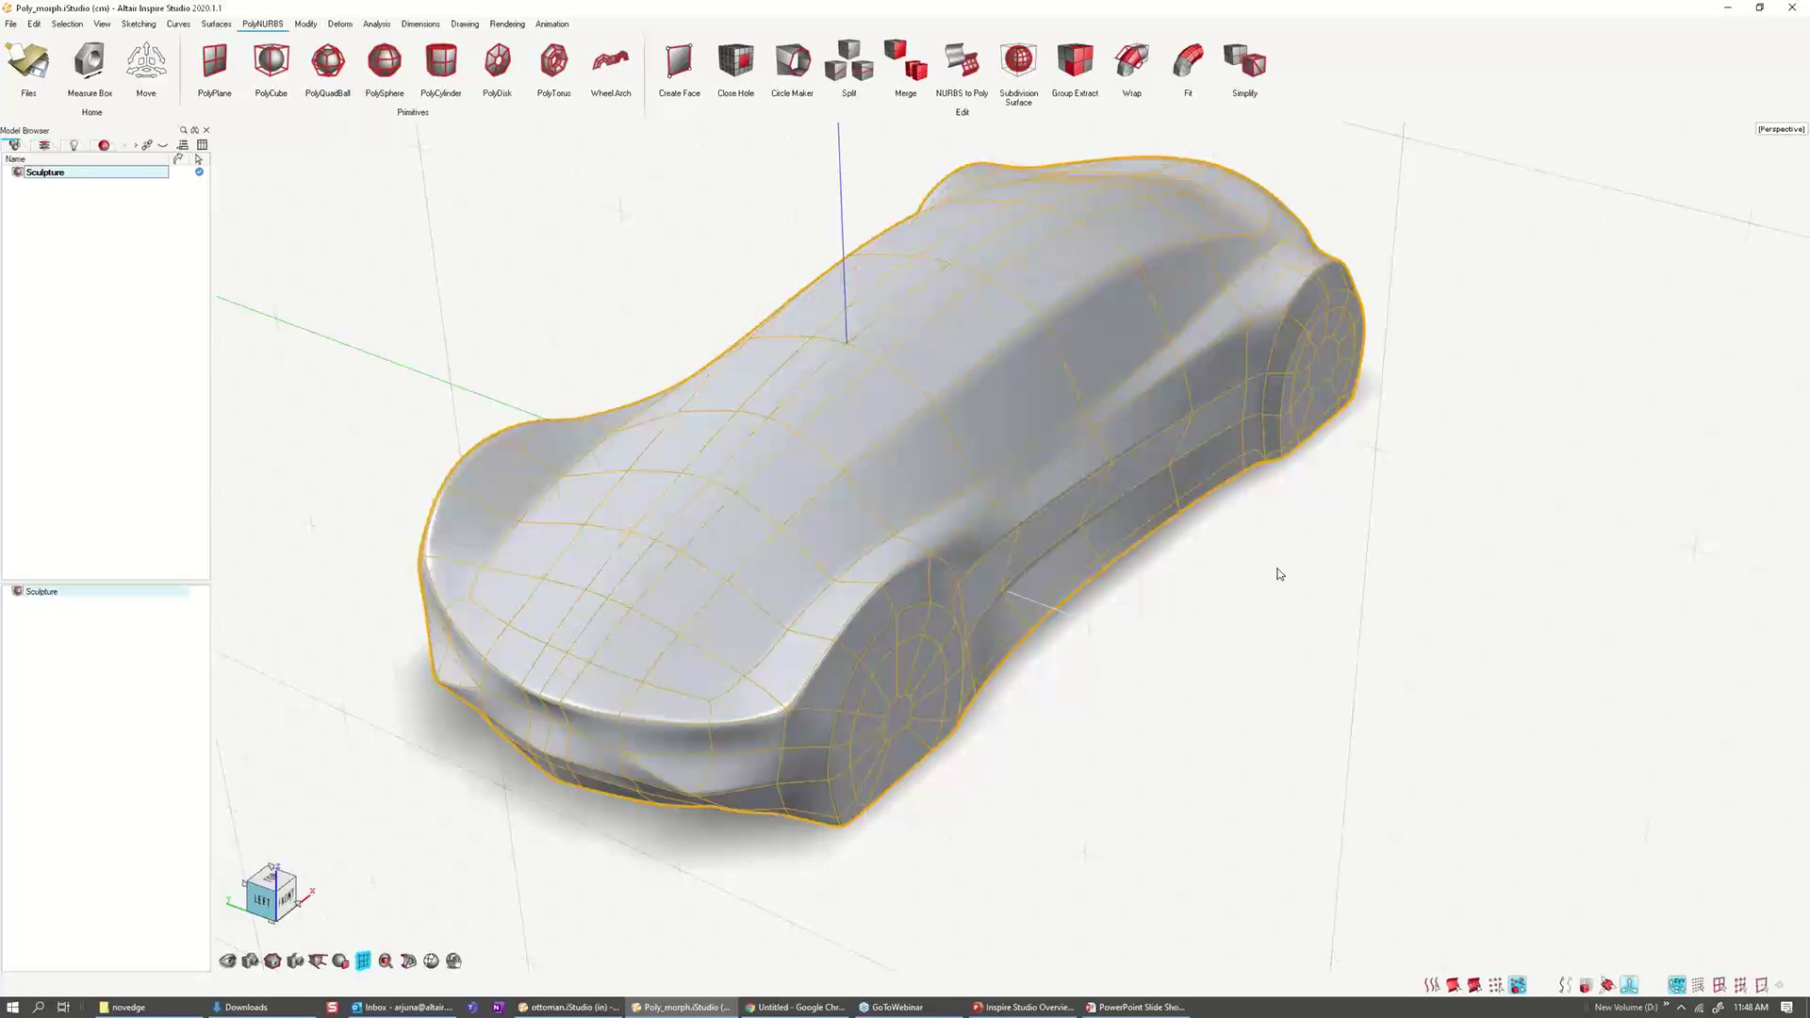
pyautogui.moveTo(1279, 573); pyautogui.dragTo(952, 665, button='right')
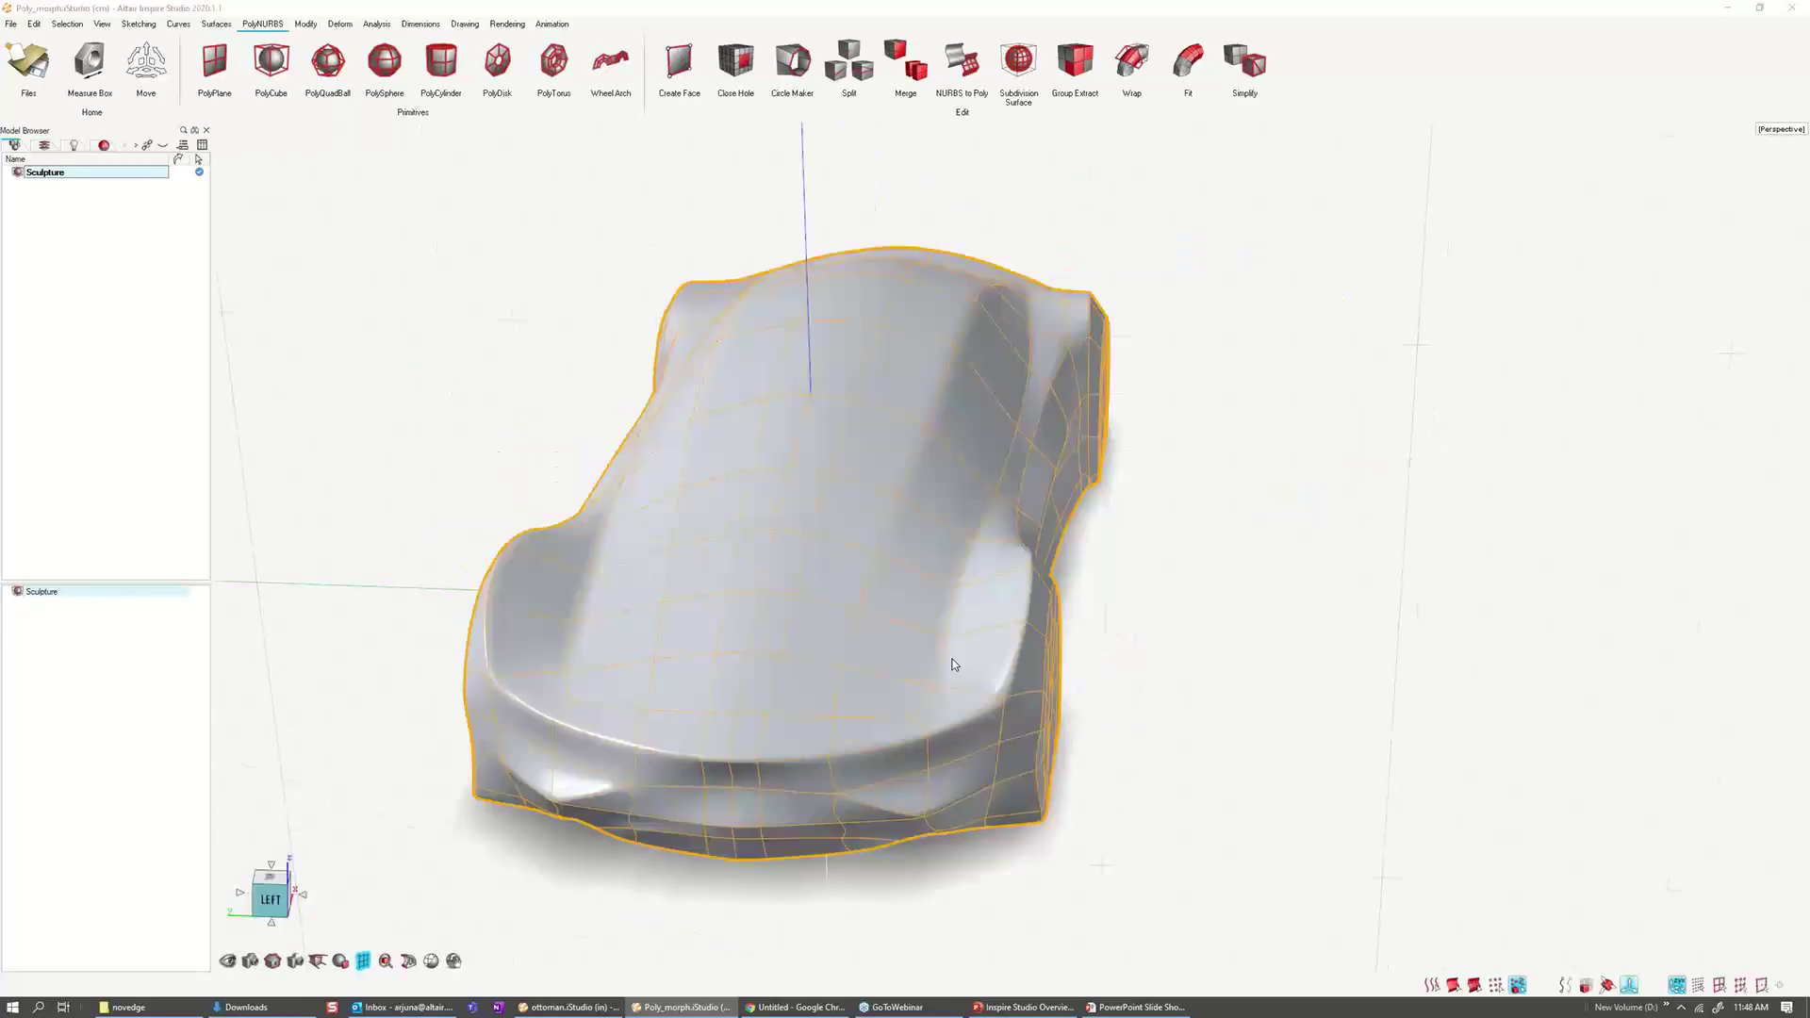
# Step: Enter PolyNURBS editing on the car body and select the edge loop along its side to inspect the crease strength
pyautogui.doubleClick(952, 665)
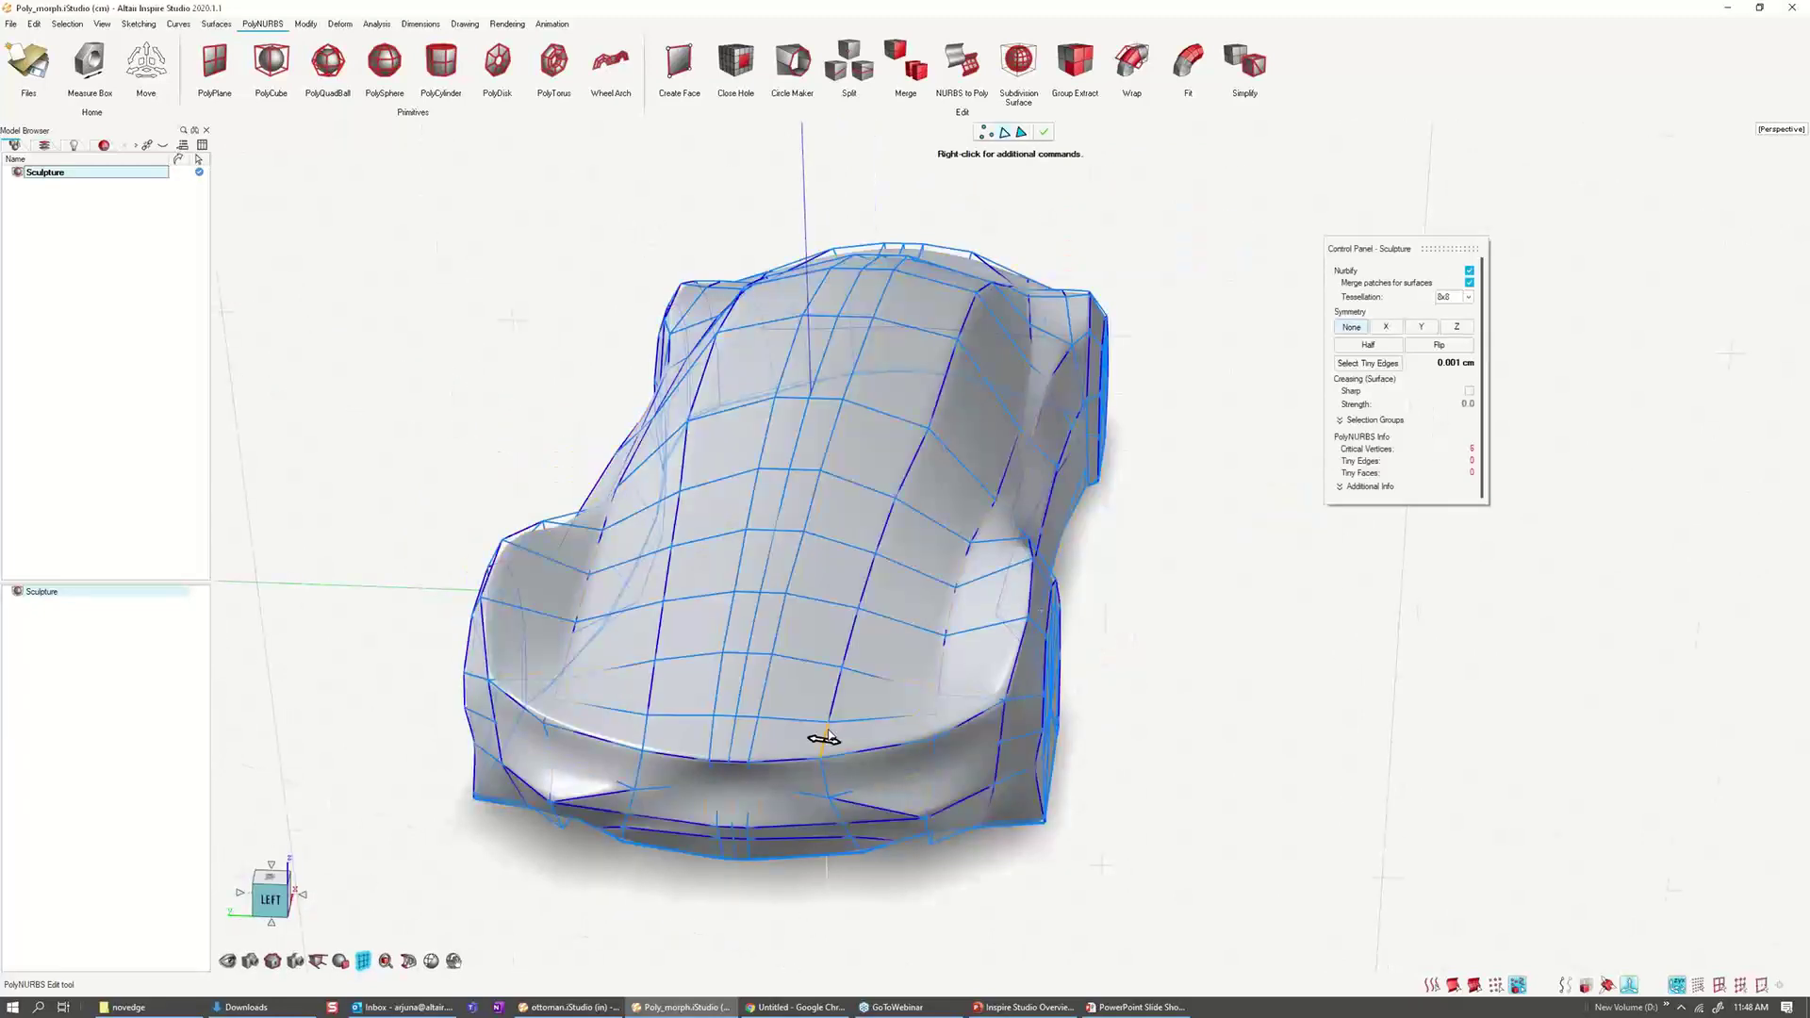
pyautogui.moveTo(1041, 611); pyautogui.dragTo(821, 679, button='right')
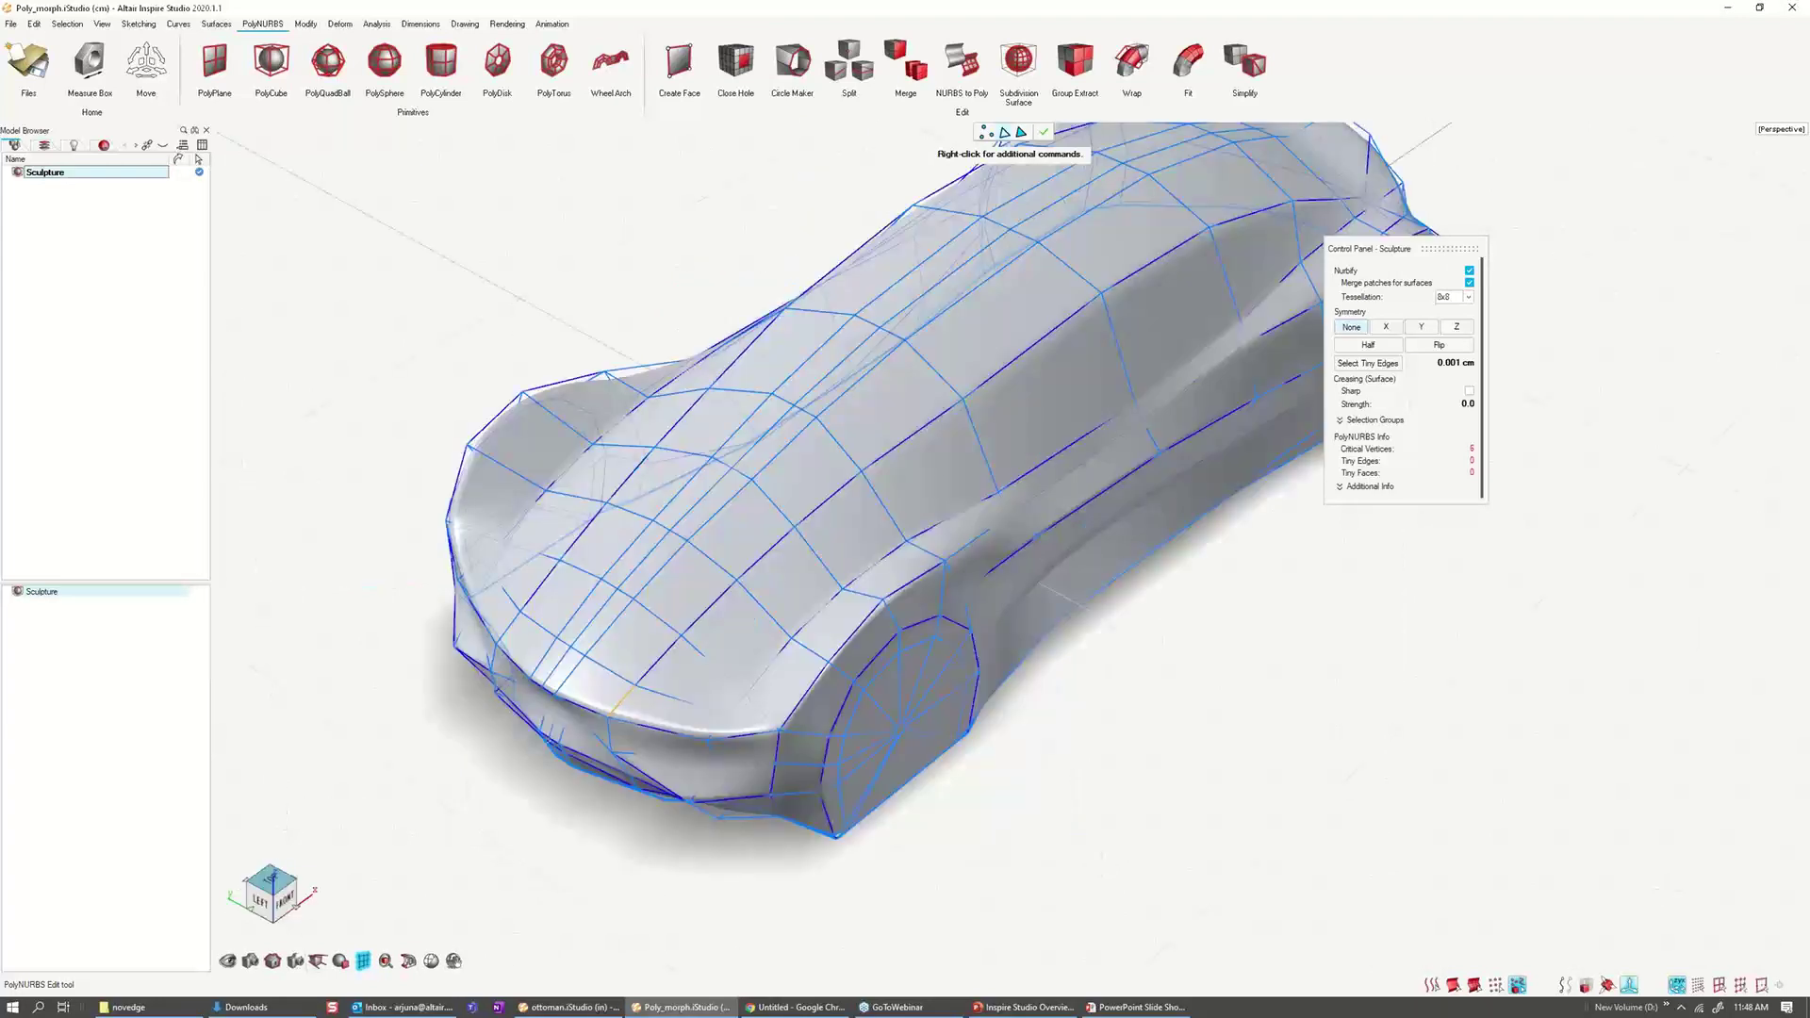
pyautogui.moveTo(1084, 377); pyautogui.dragTo(881, 434, button='middle')
pyautogui.keyDown('alt'); pyautogui.click(1169, 224); pyautogui.keyUp('alt')
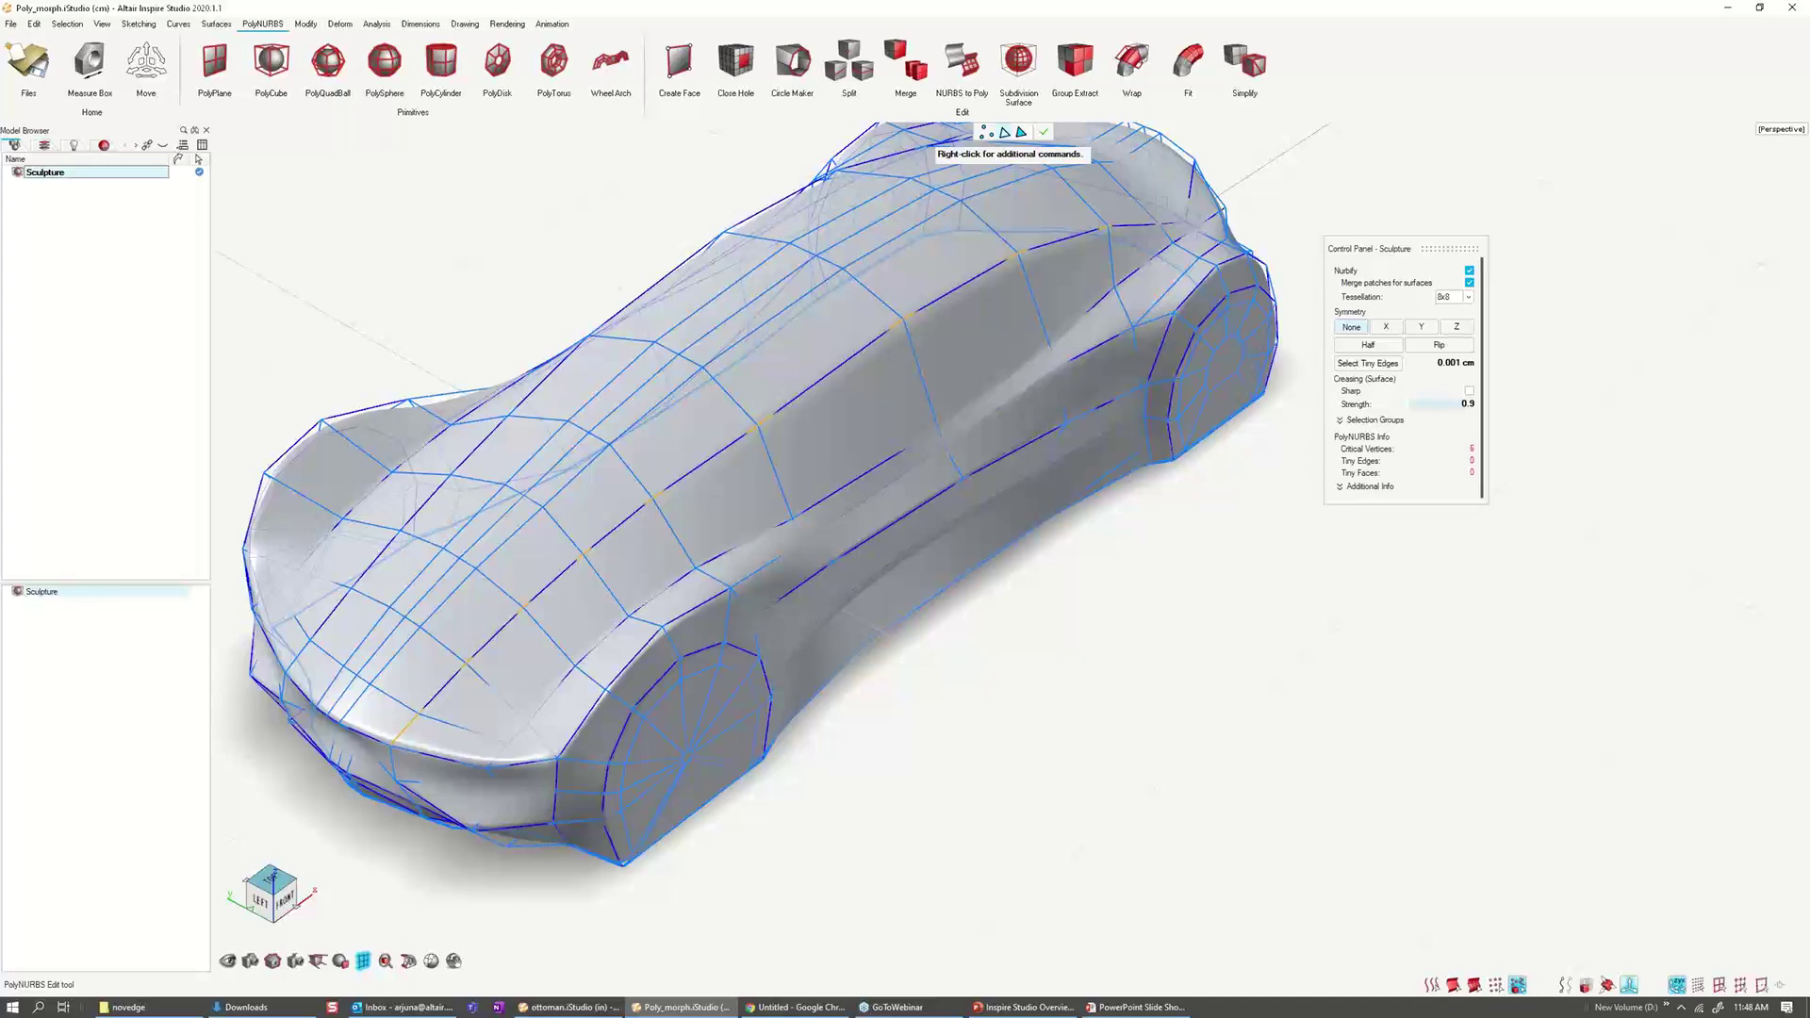
pyautogui.moveTo(792, 528); pyautogui.dragTo(796, 520, button='middle')
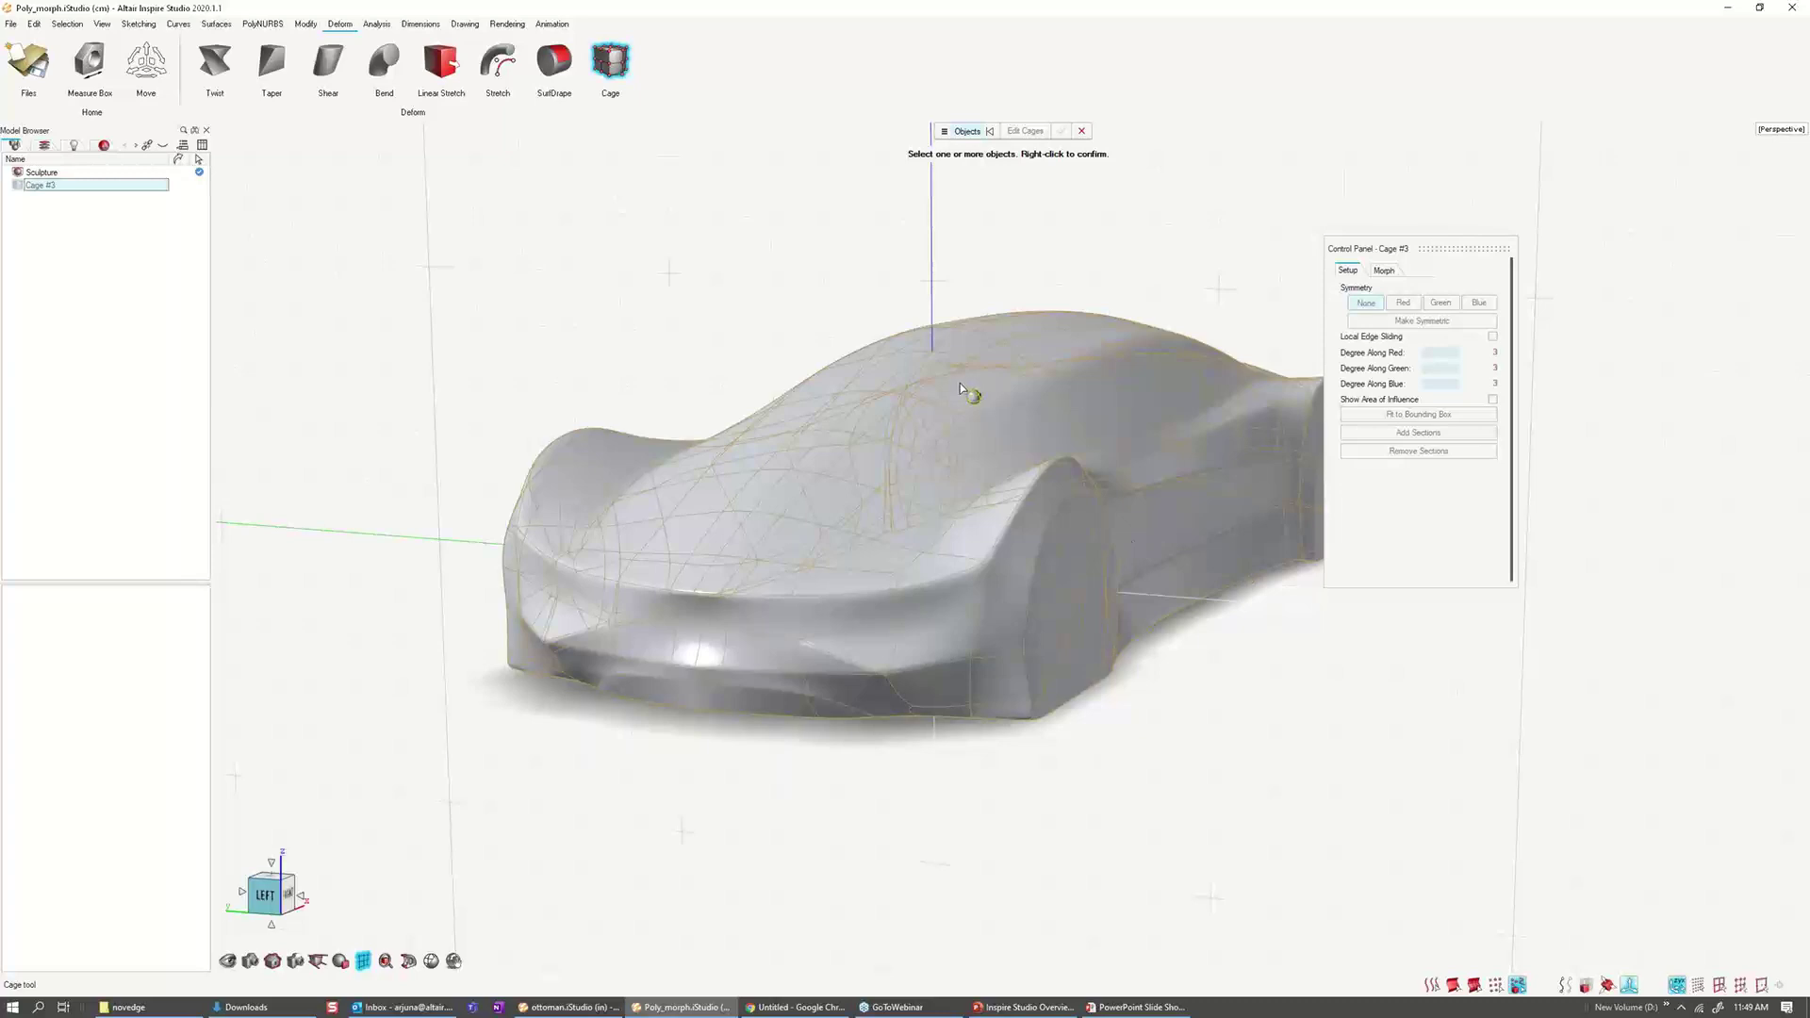
# Step: Create a deformation cage for the car body and scale it down in height and width
pyautogui.scroll(-3, 1000, 528)
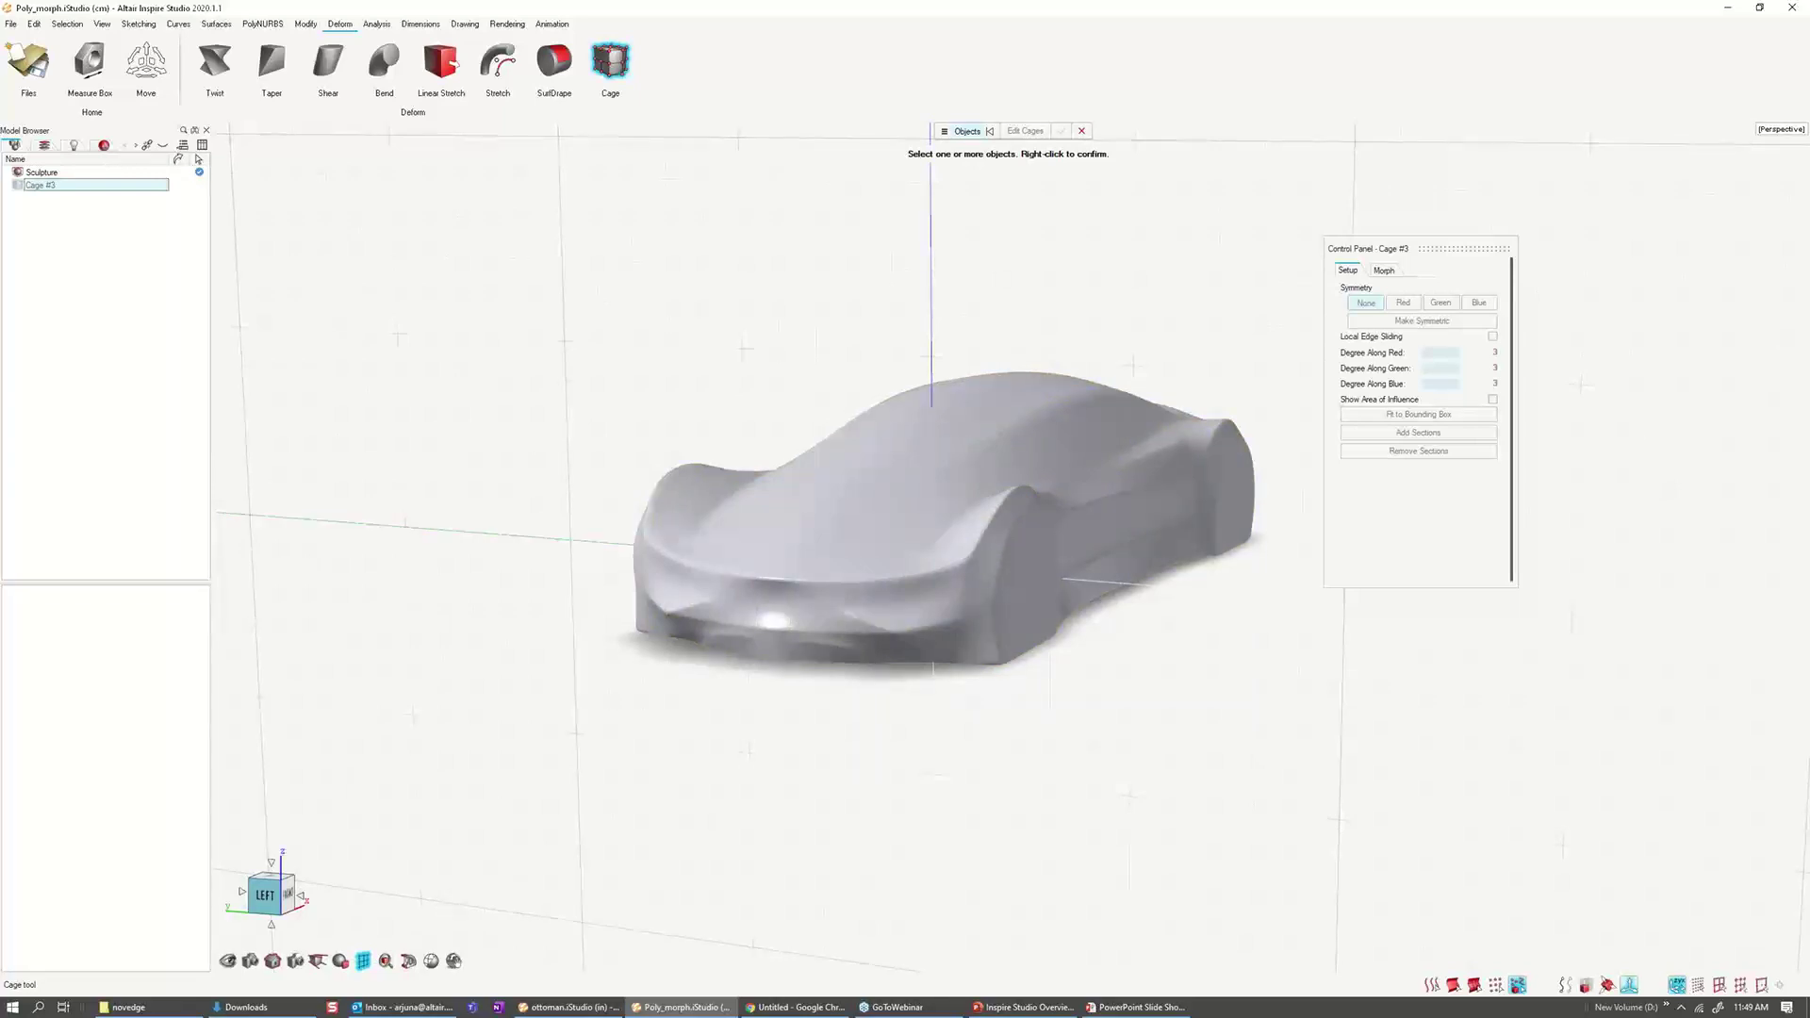
pyautogui.moveTo(942, 528); pyautogui.dragTo(896, 590, button='middle')
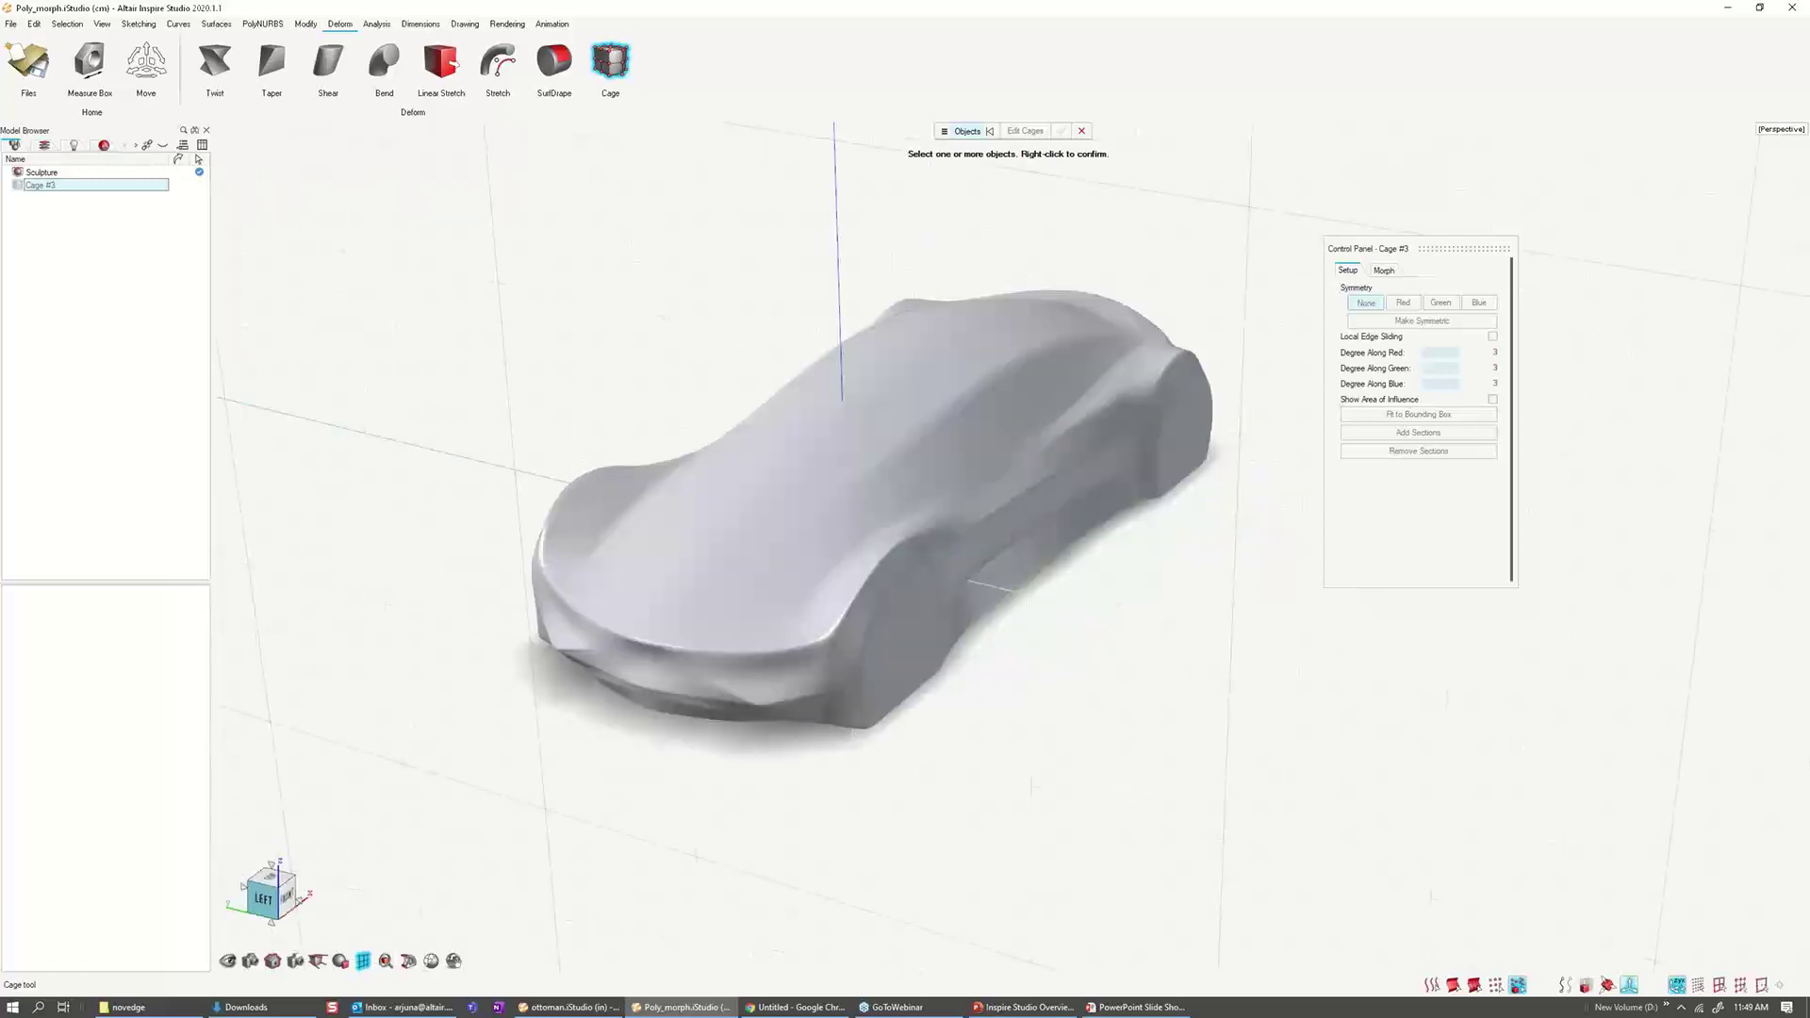
pyautogui.rightClick(866, 479)
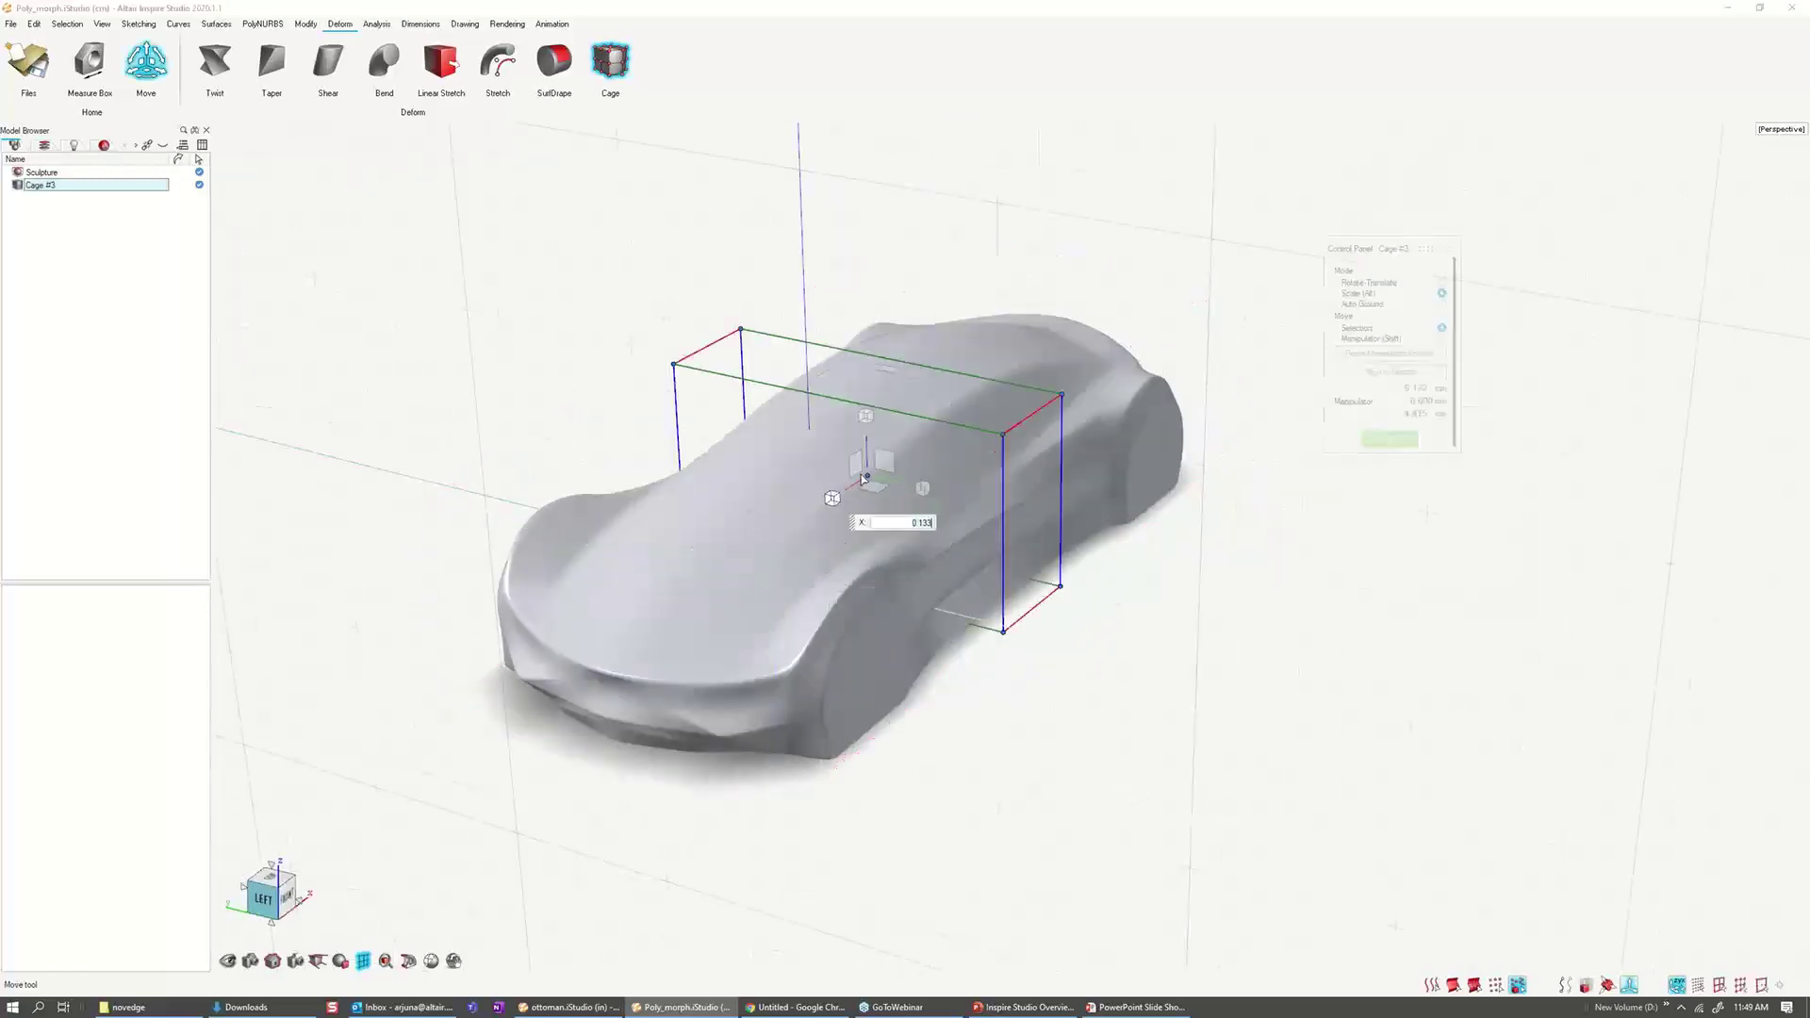
pyautogui.moveTo(866, 426); pyautogui.dragTo(873, 458)
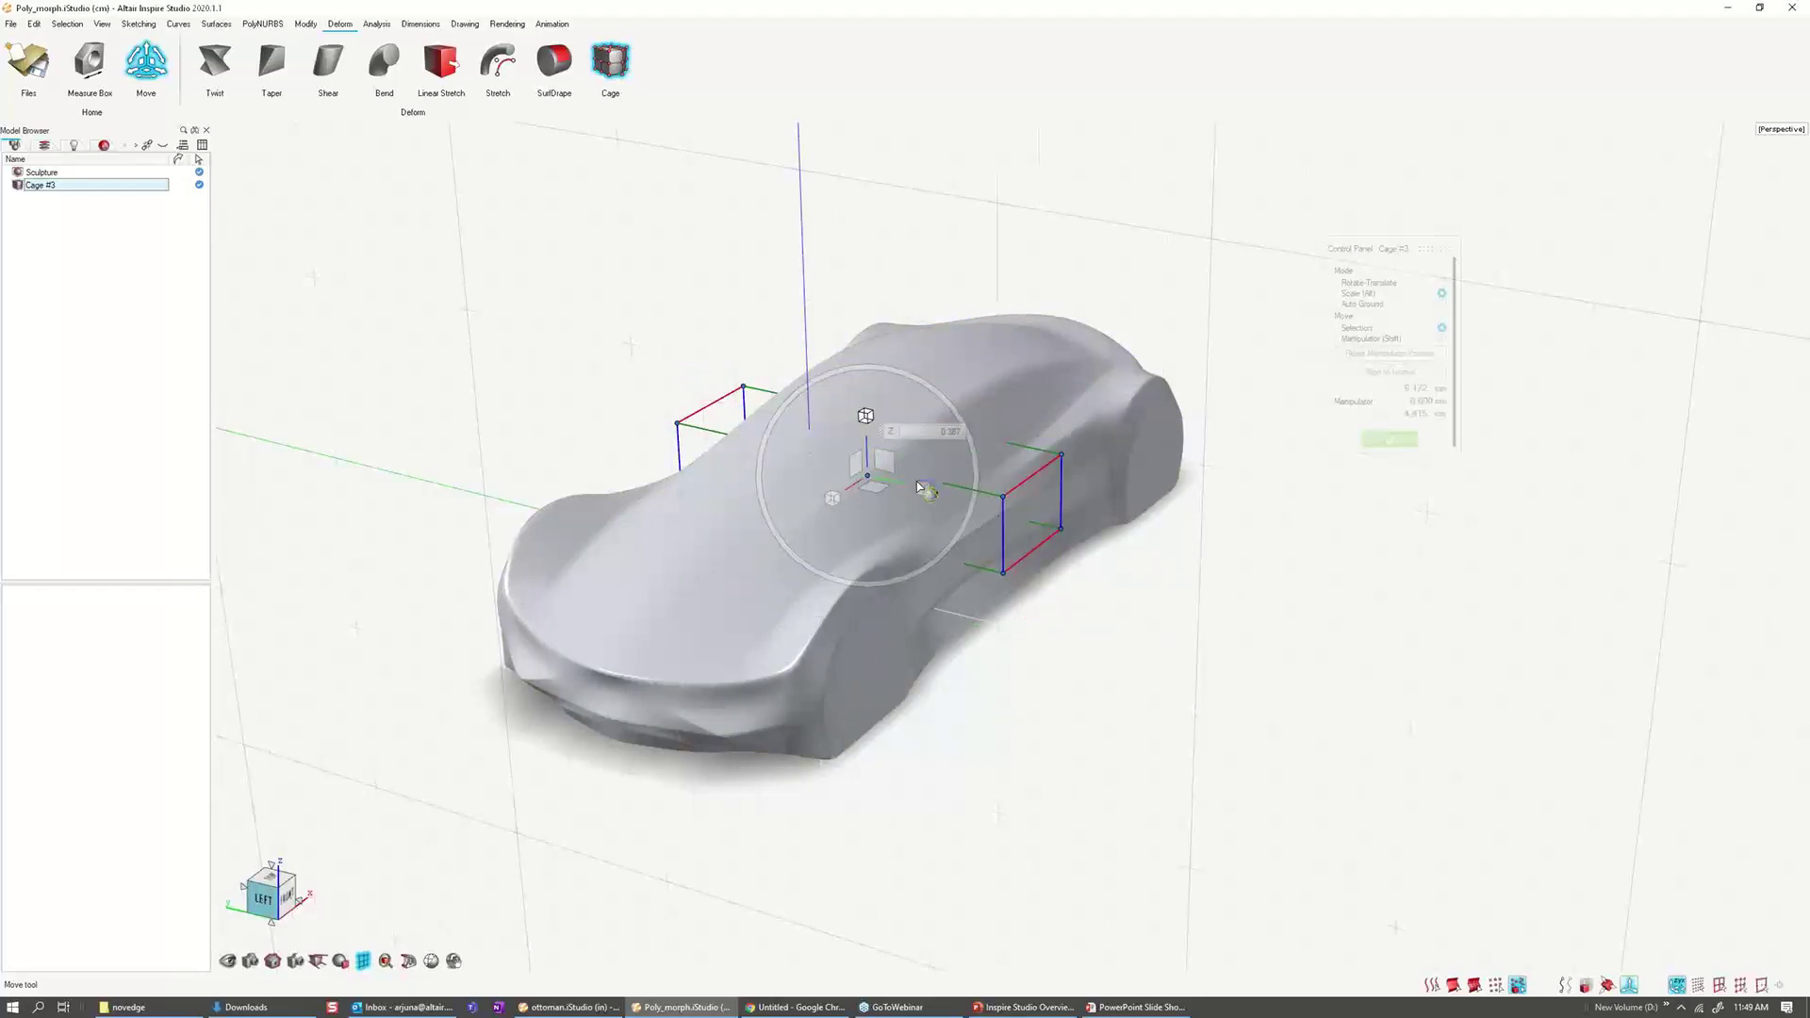
pyautogui.moveTo(922, 489); pyautogui.dragTo(917, 486)
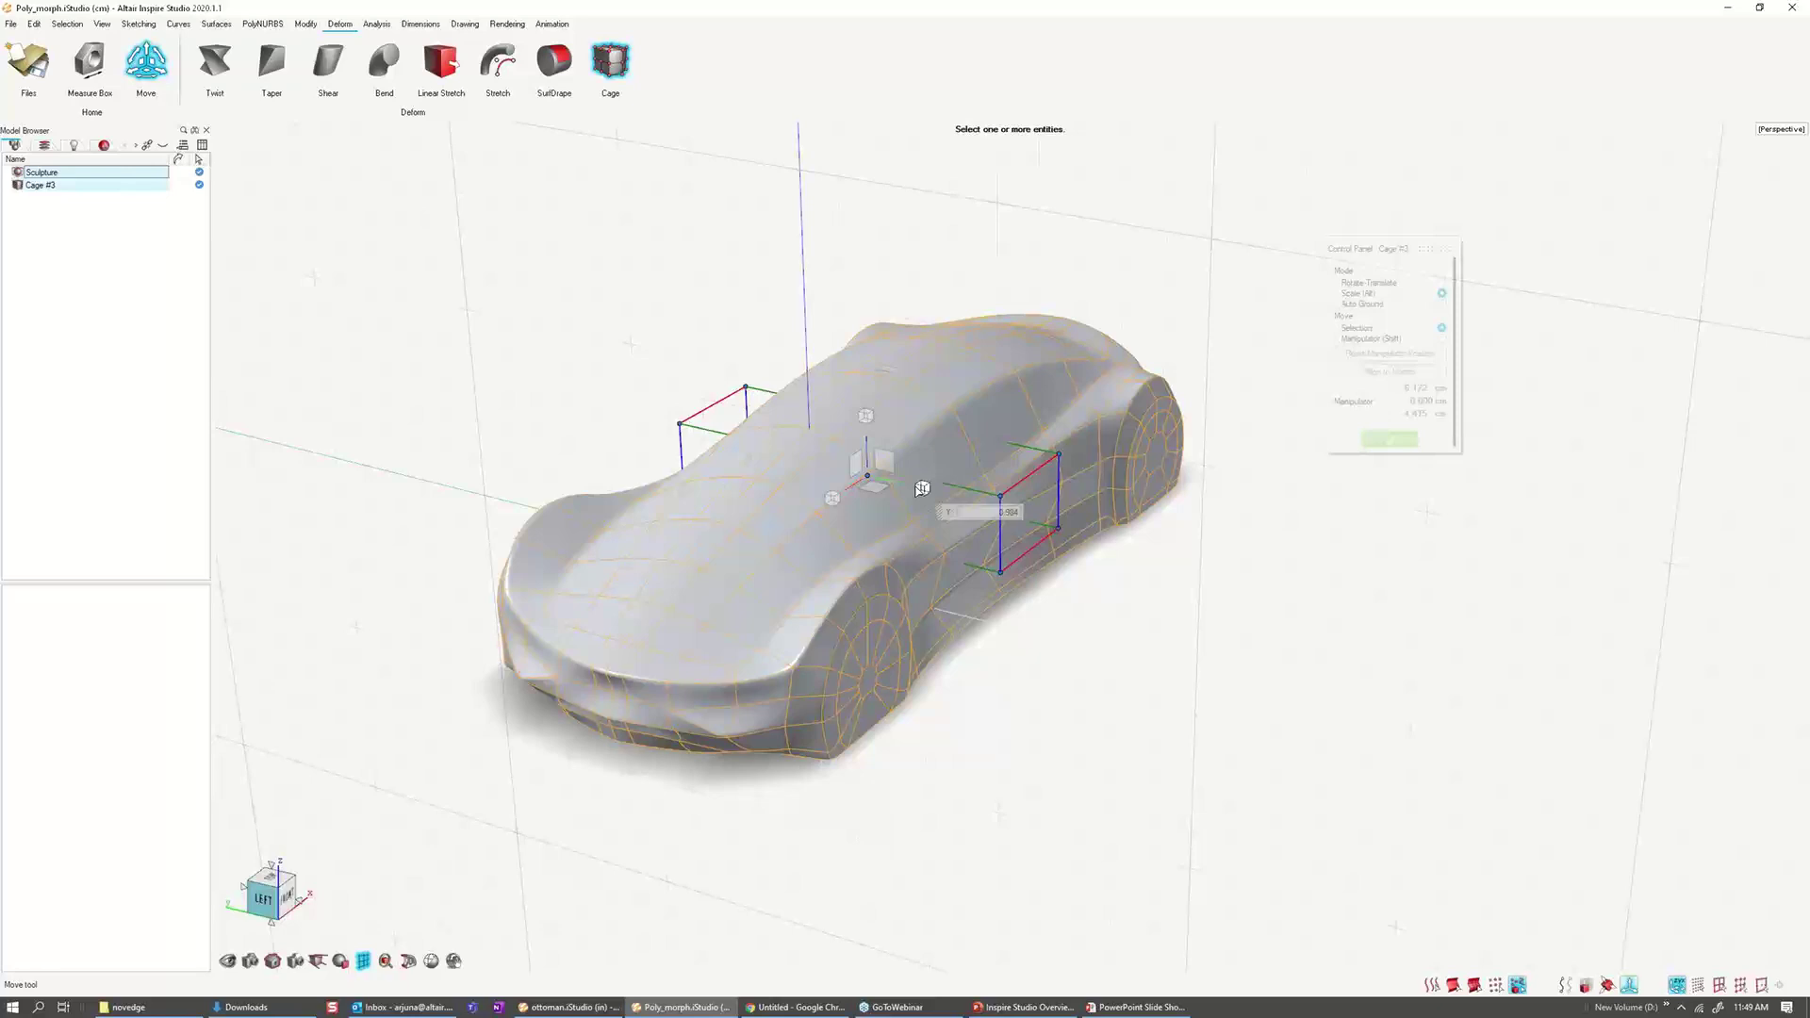
pyautogui.moveTo(922, 488); pyautogui.dragTo(920, 488)
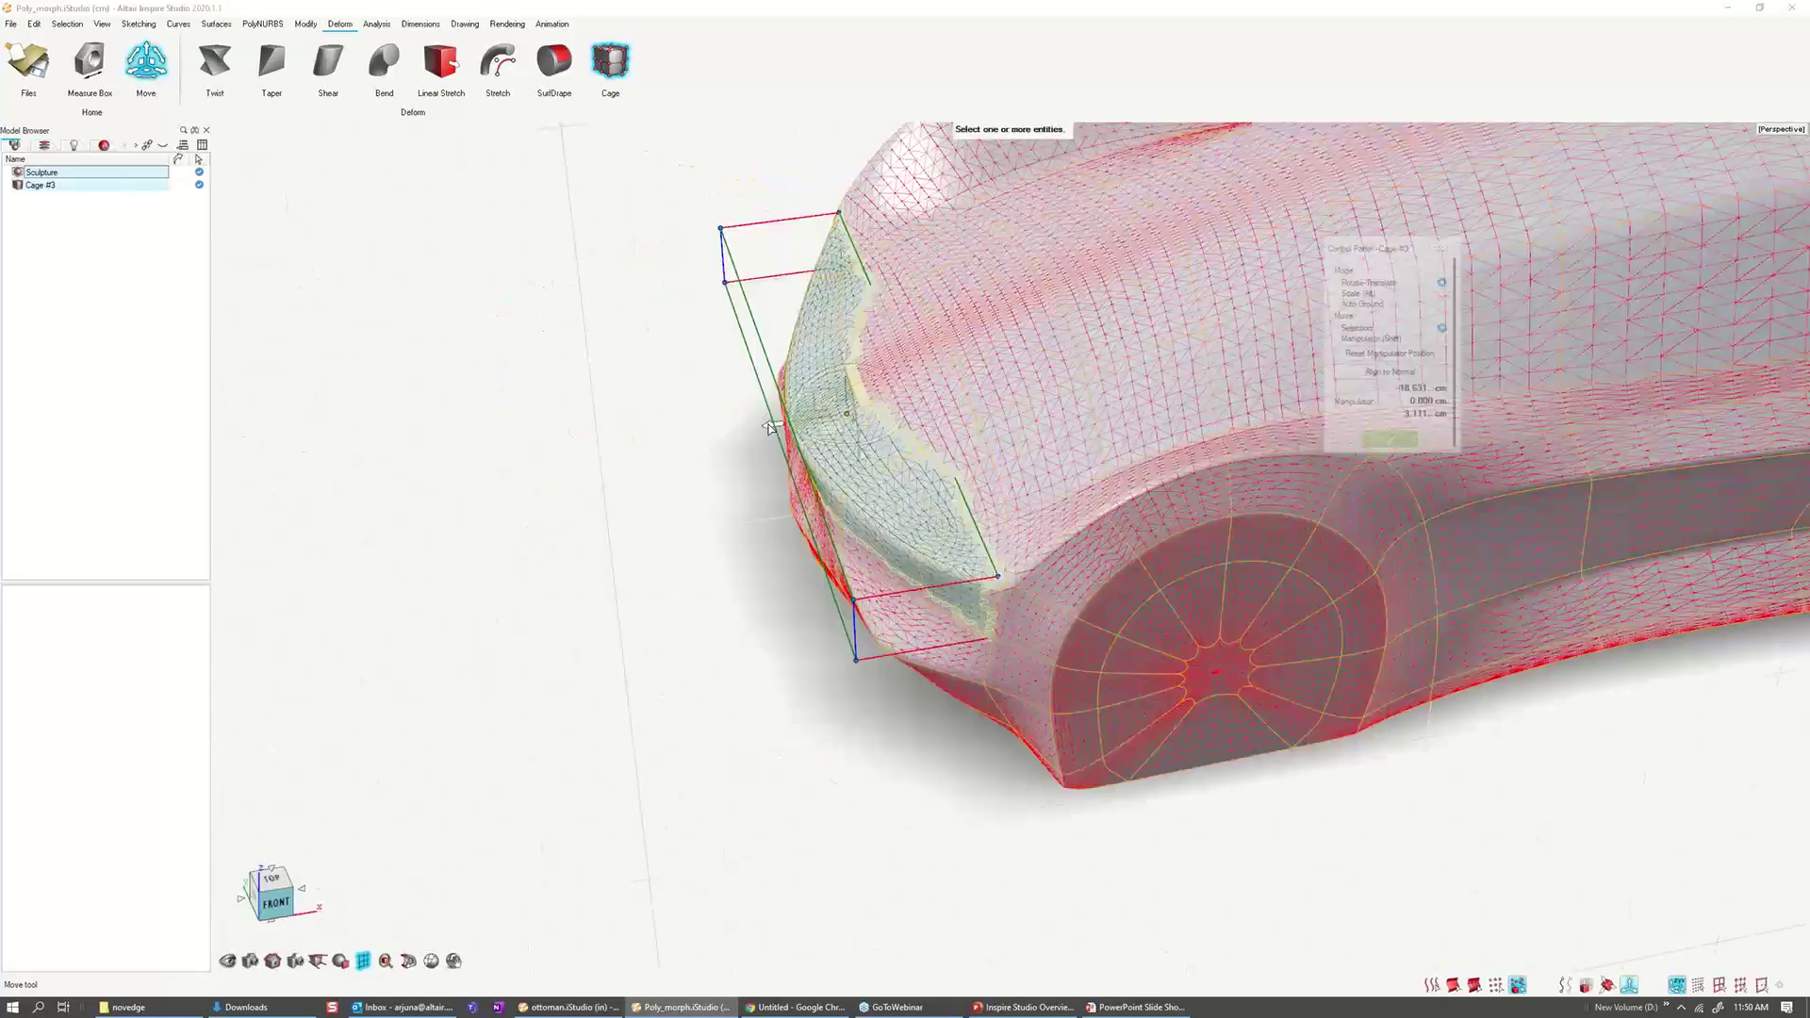
# Step: Shift the cage about 0.48 cm forward along X over the car's nose and finish moving it
pyautogui.moveTo(769, 427); pyautogui.dragTo(757, 429)
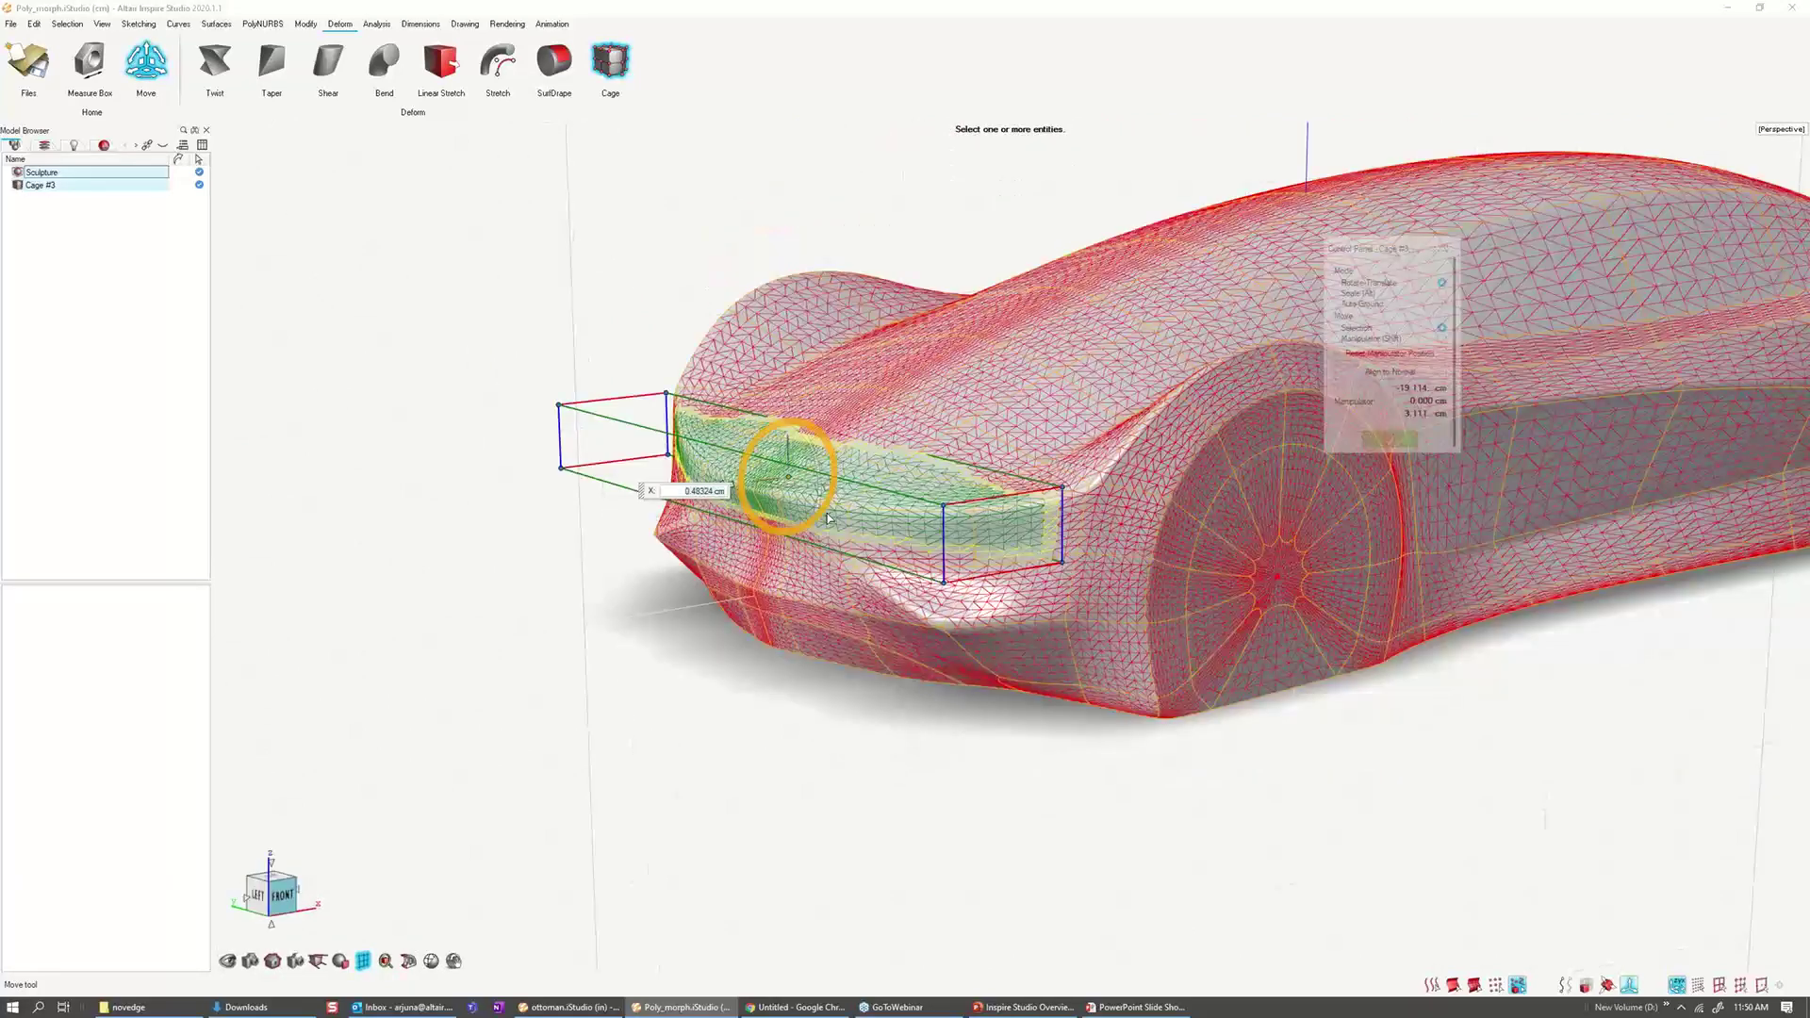
pyautogui.scroll(3, 905, 479)
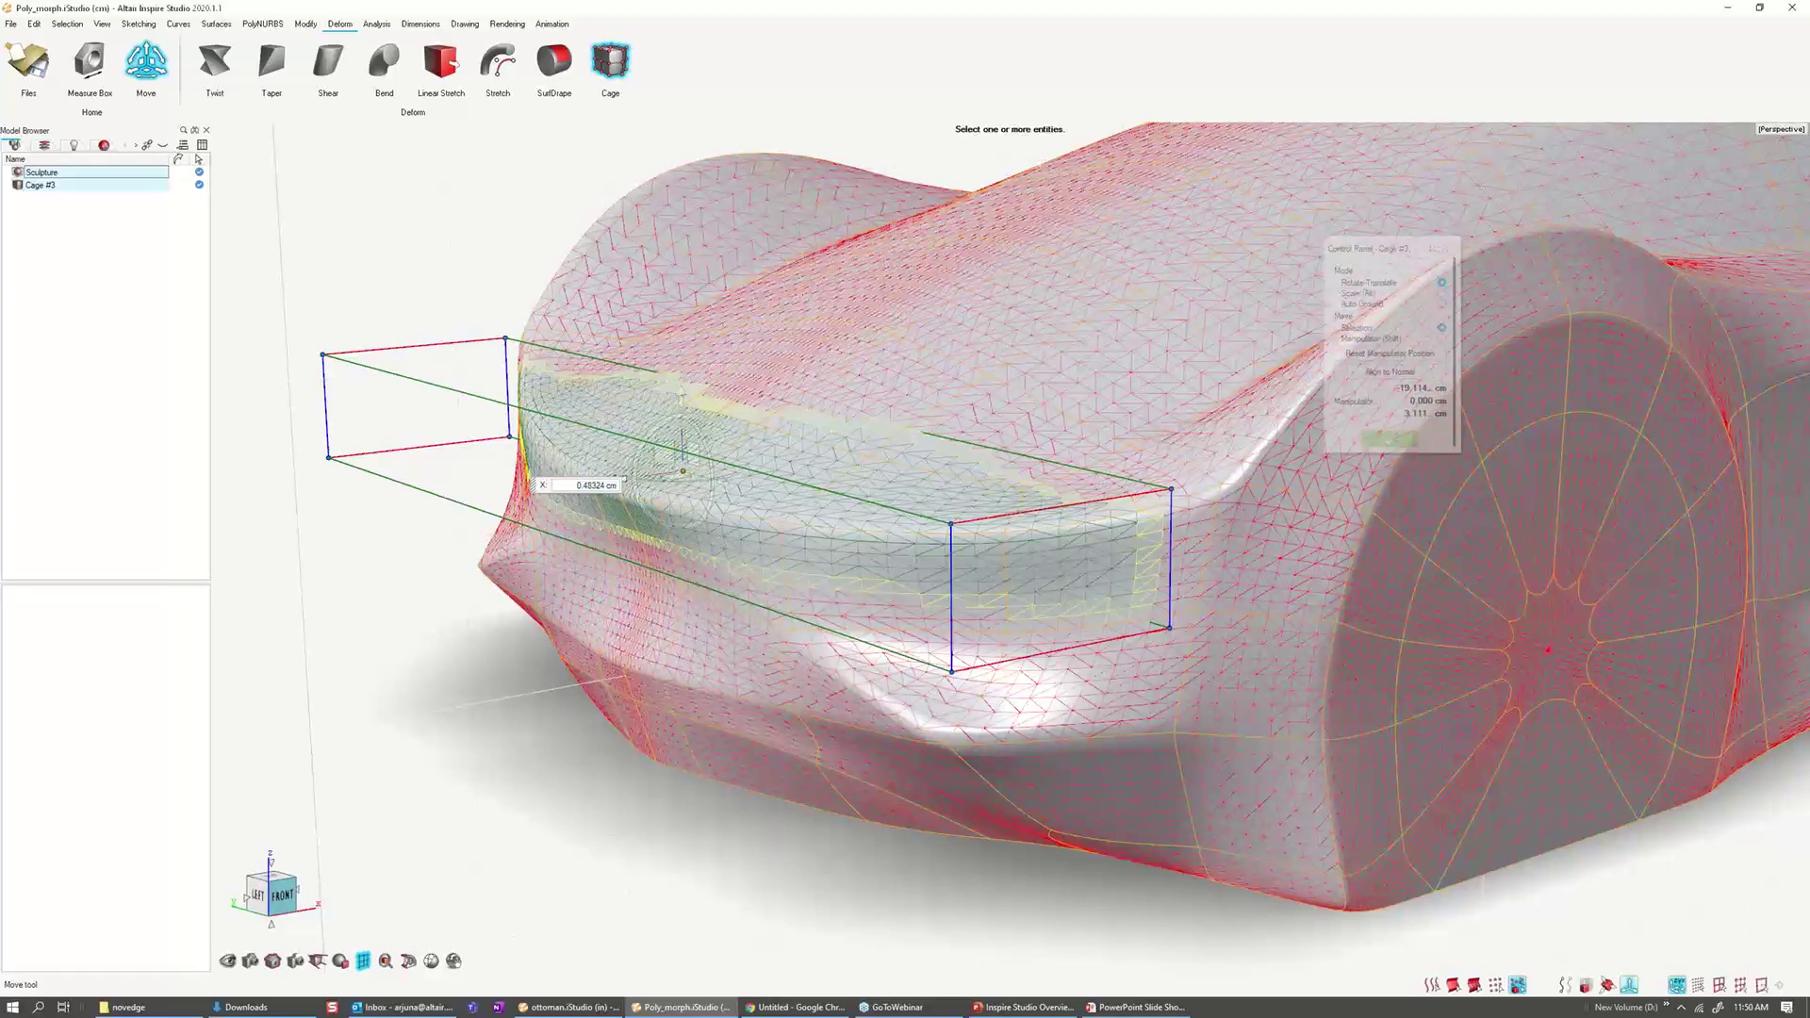
pyautogui.moveTo(1017, 513); pyautogui.dragTo(960, 549, button='middle')
pyautogui.press('Escape')
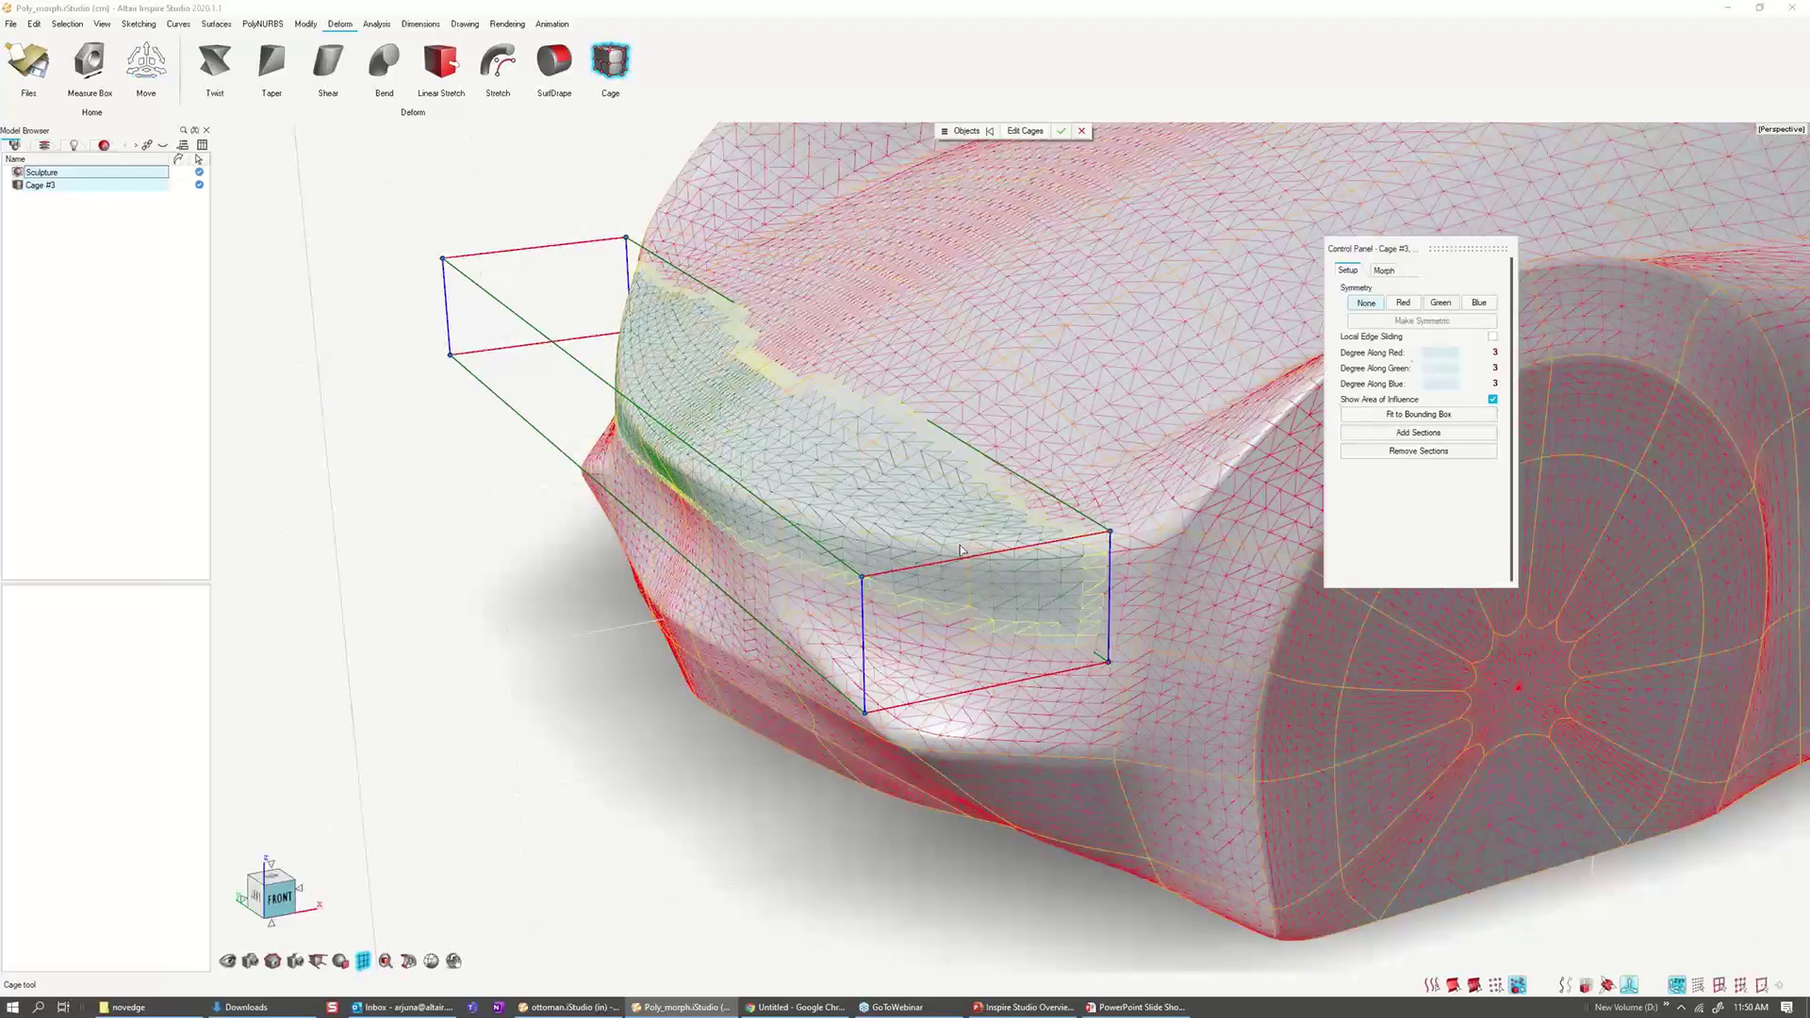
# Step: Add three sections across the cage's red direction and four across its green direction
pyautogui.click(1418, 432)
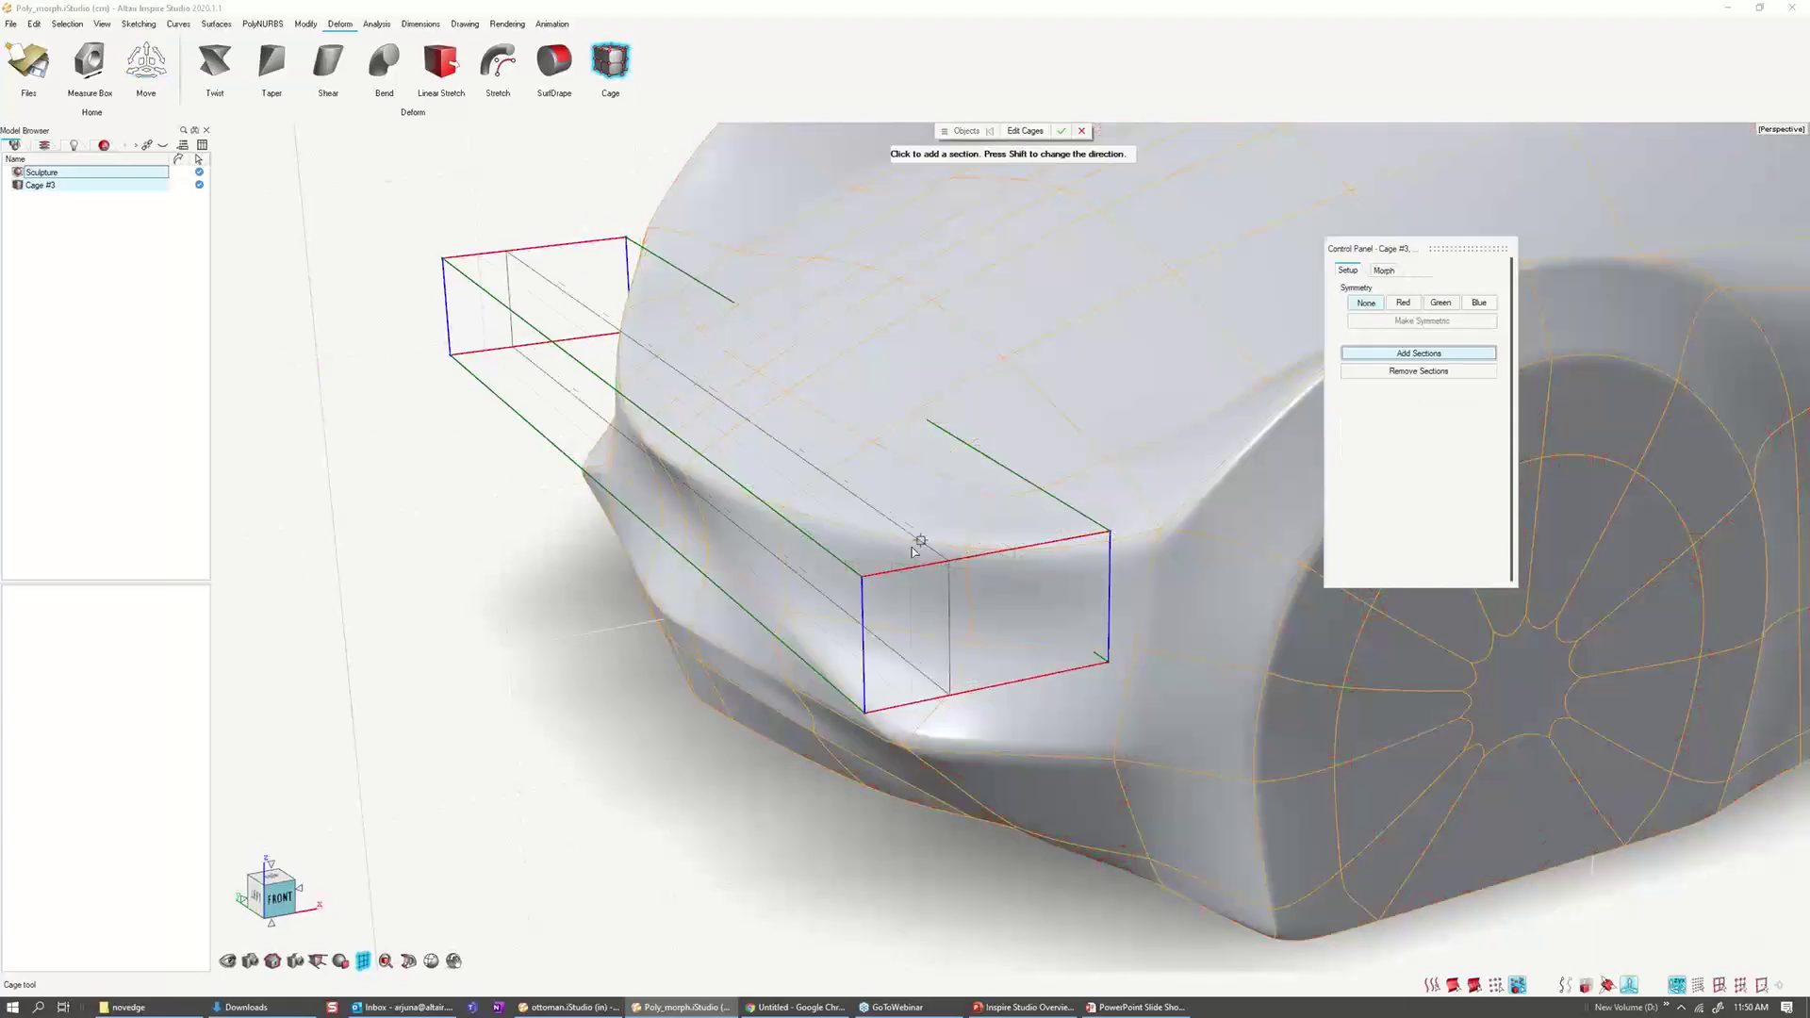
pyautogui.rightClick(948, 562)
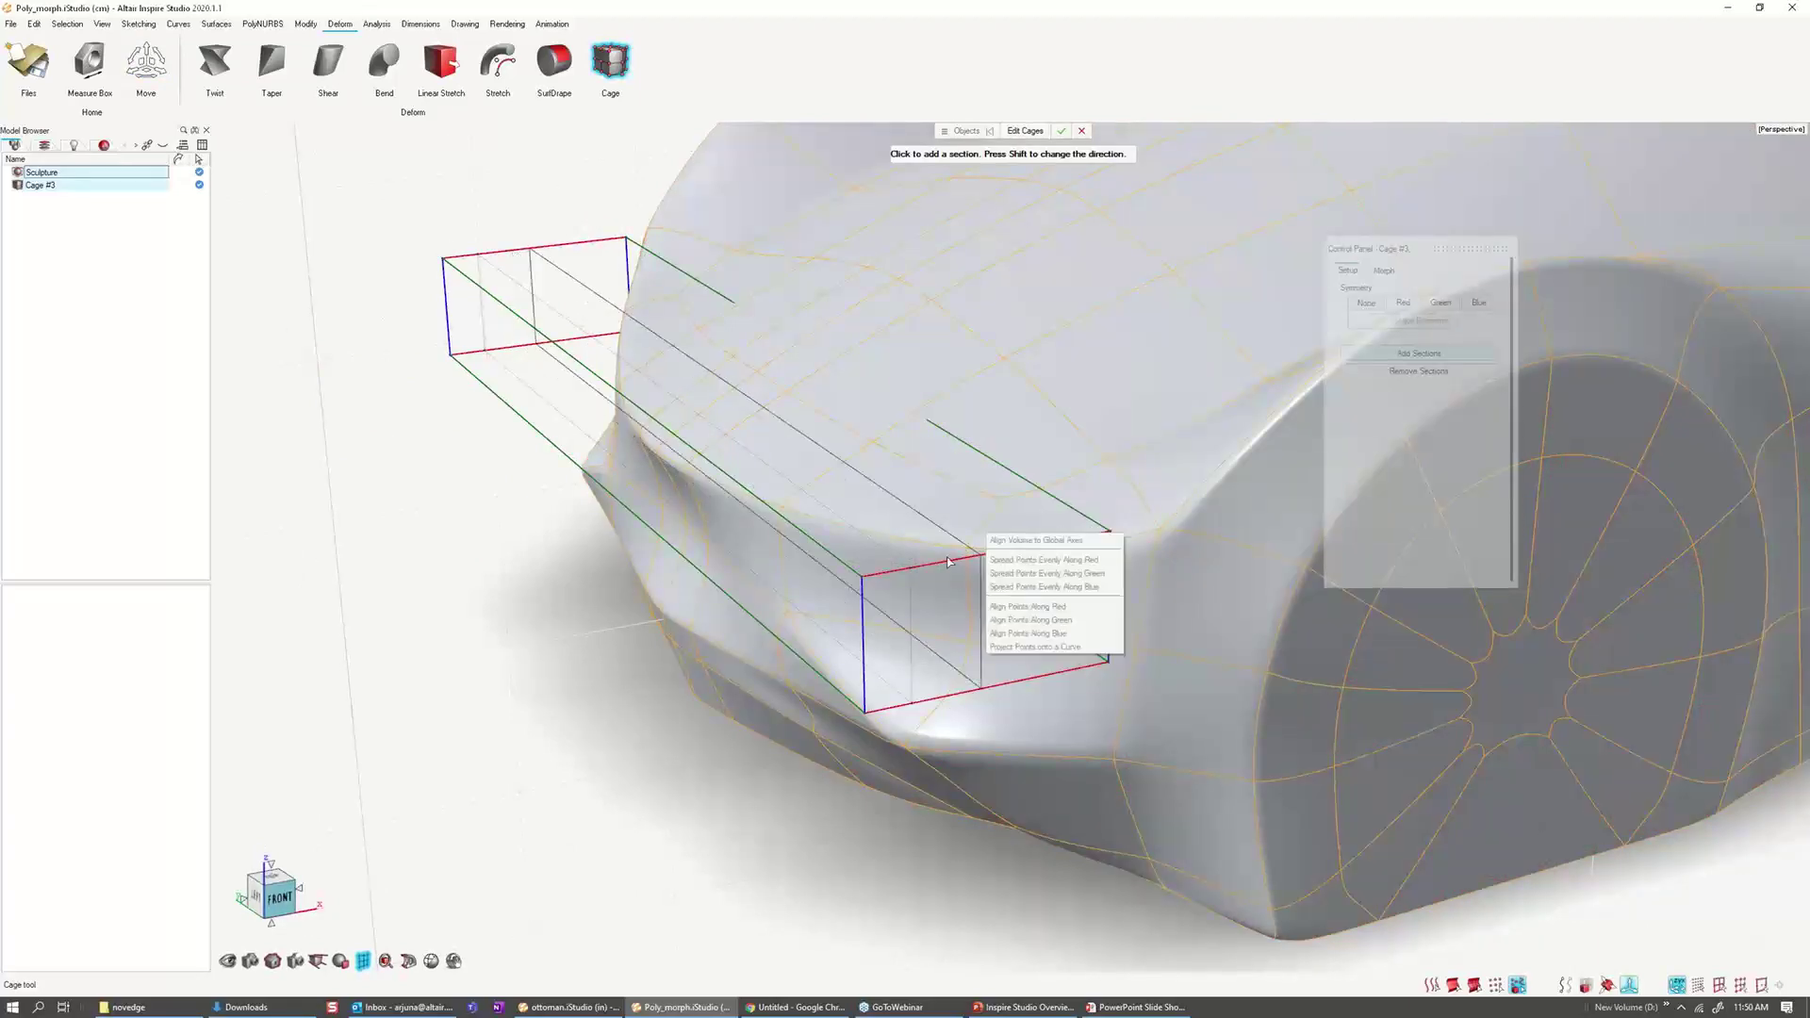
pyautogui.click(993, 553)
pyautogui.click(953, 560)
pyautogui.click(783, 516)
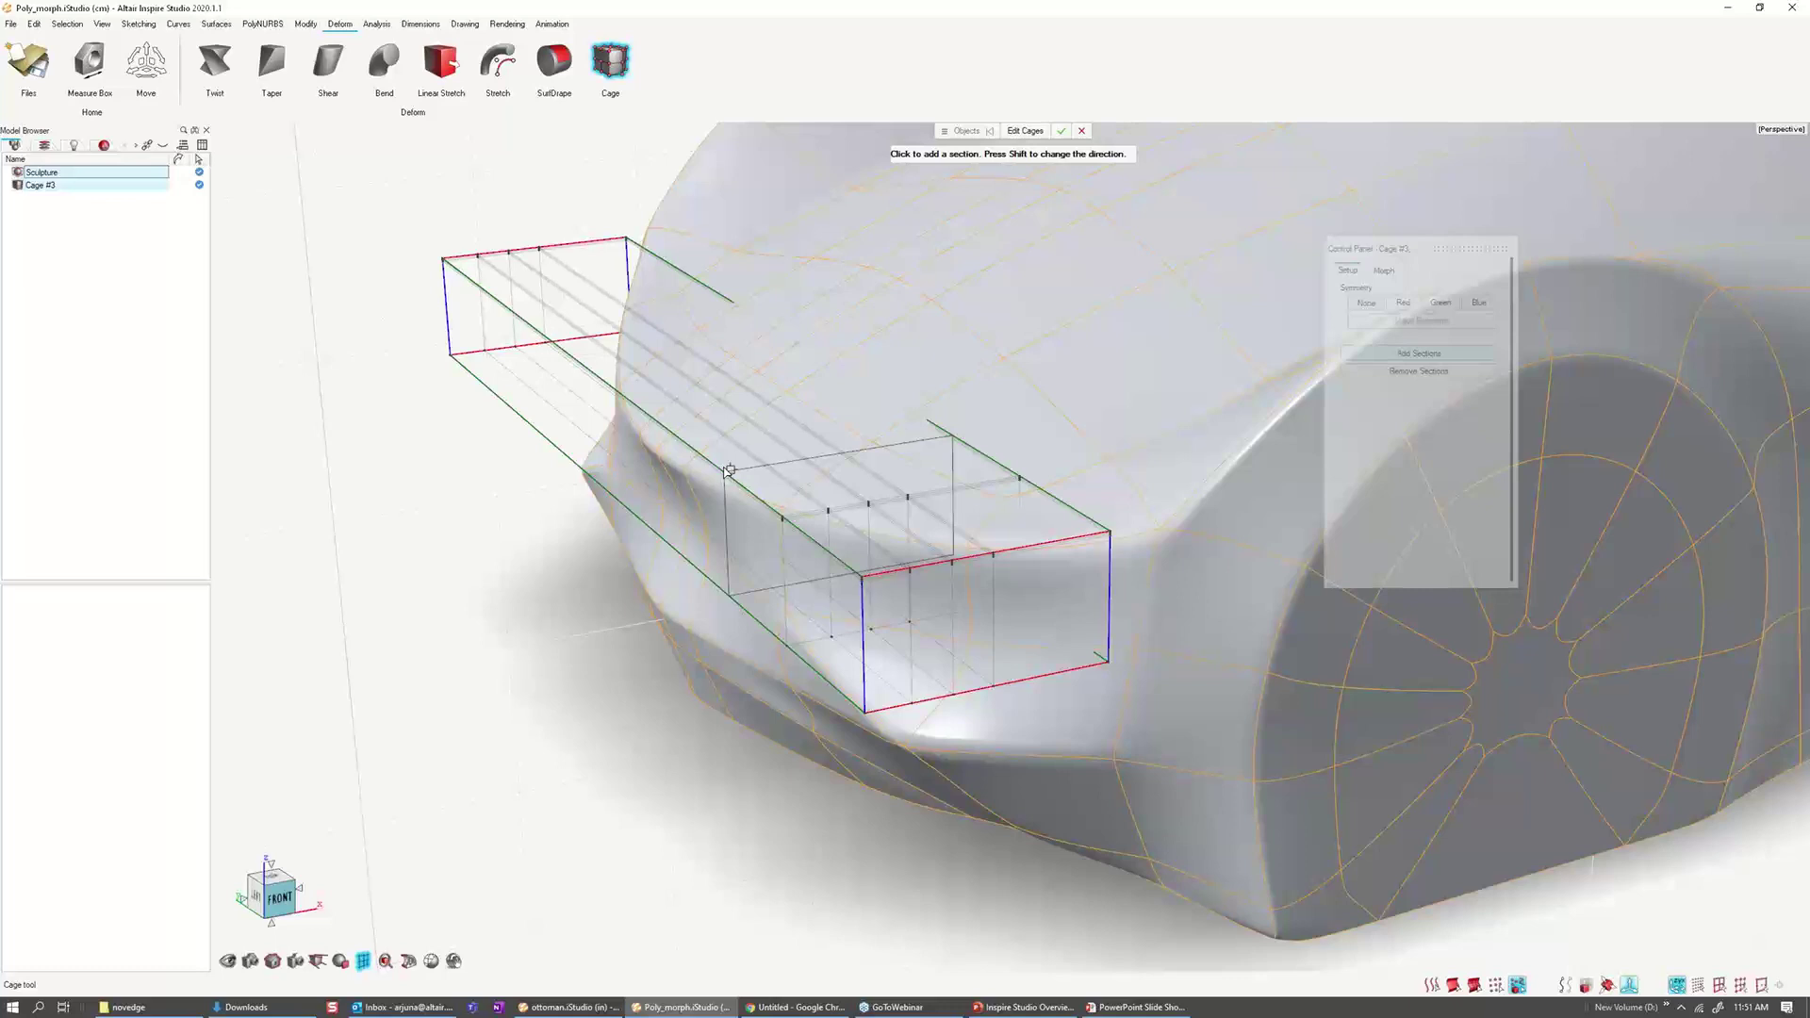
pyautogui.click(696, 451)
pyautogui.click(647, 413)
pyautogui.click(588, 369)
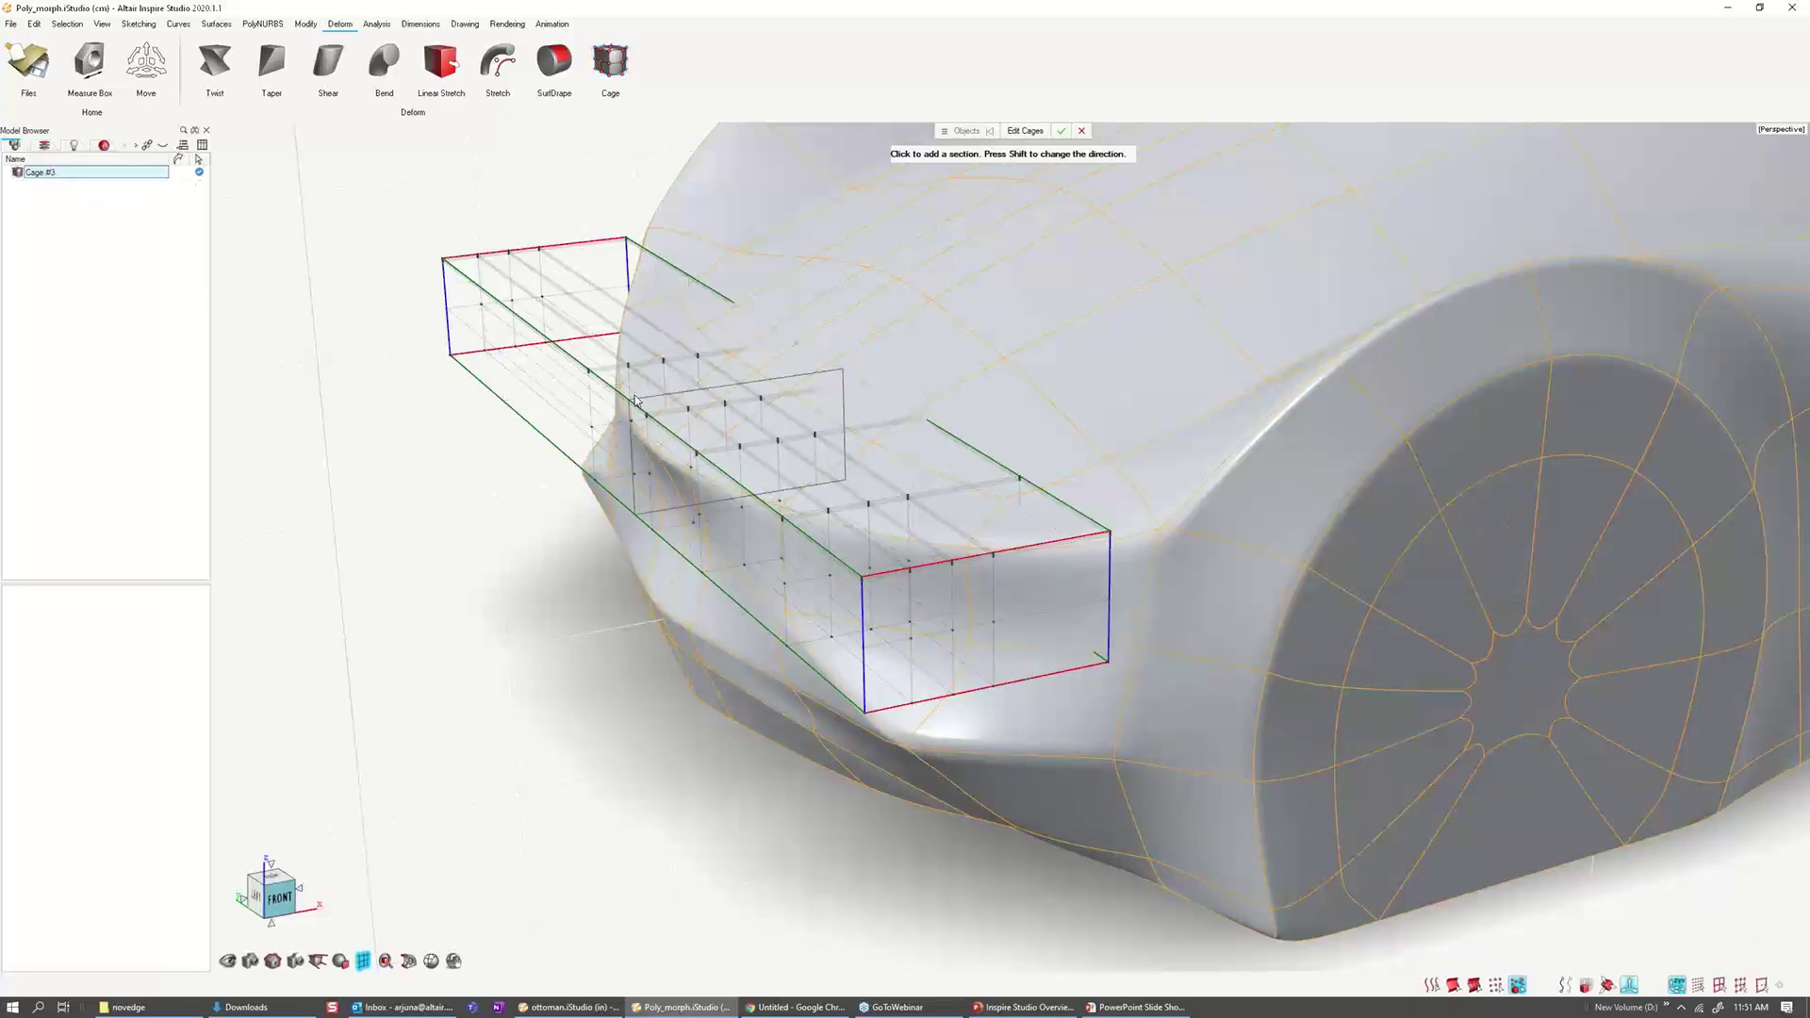
pyautogui.press('Escape')
# Step: Reopen the cage for editing and spread its control points evenly
pyautogui.doubleClick(704, 381)
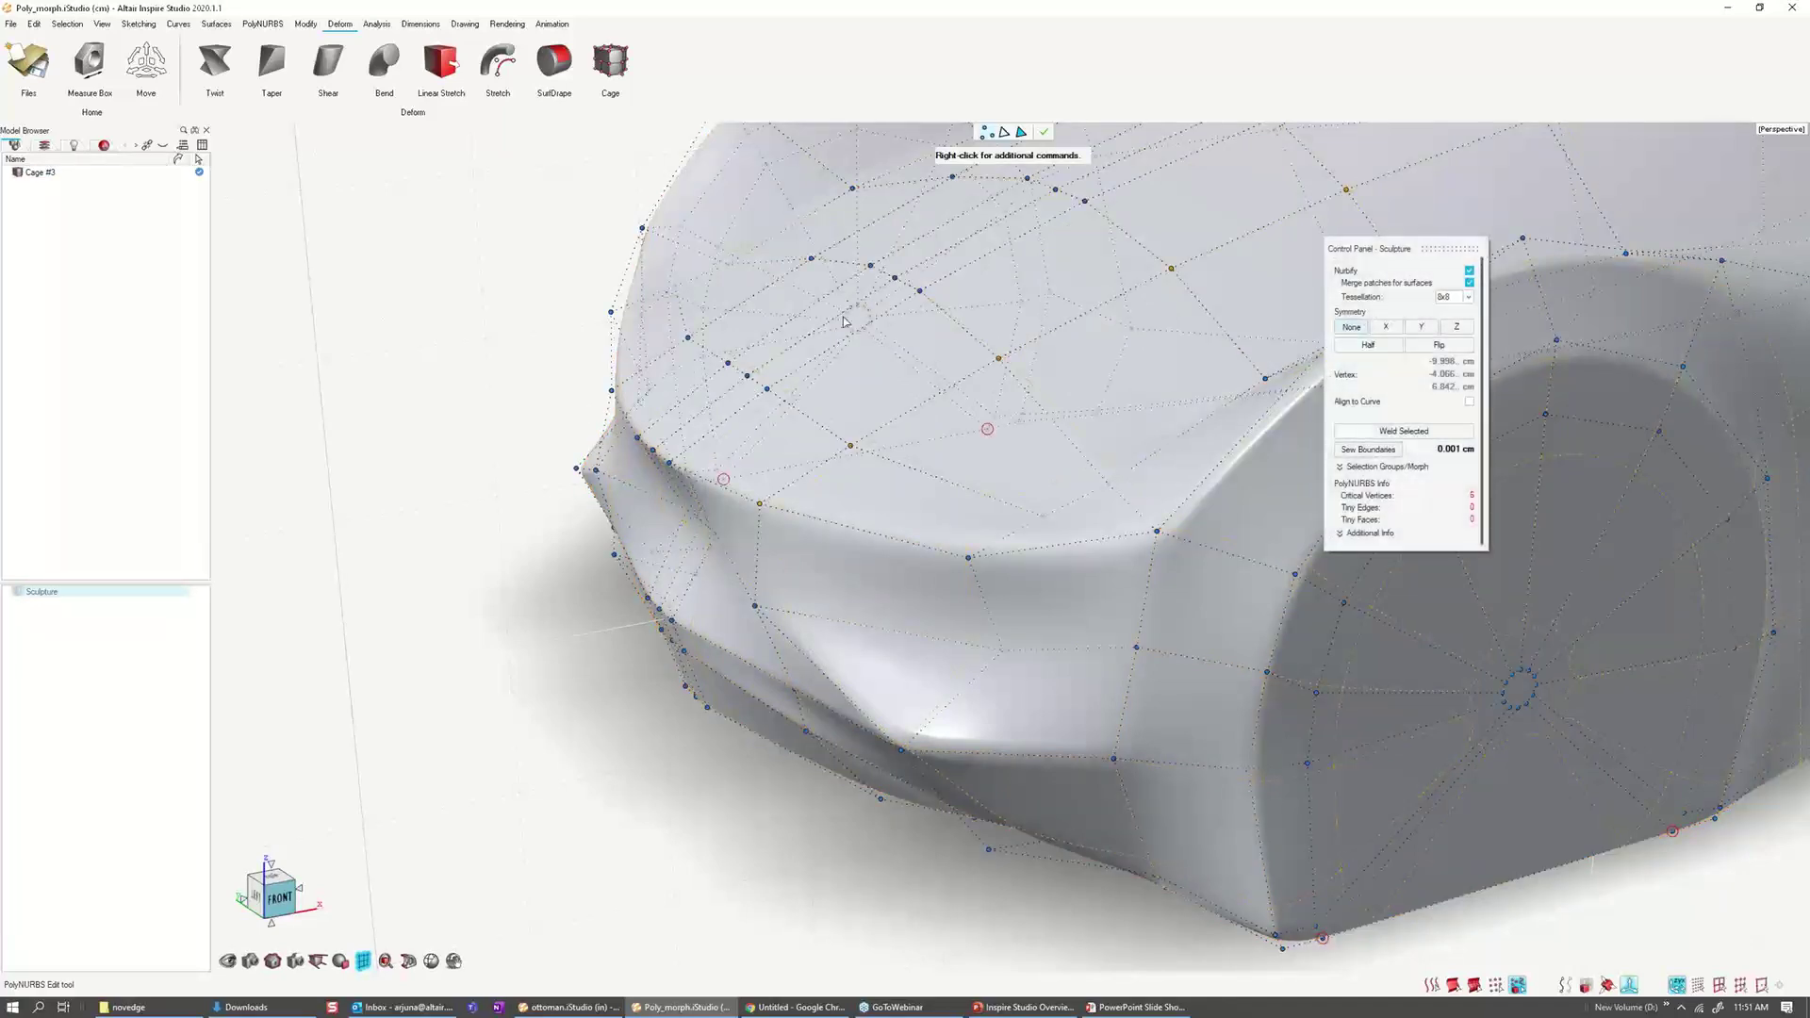
pyautogui.press('Escape')
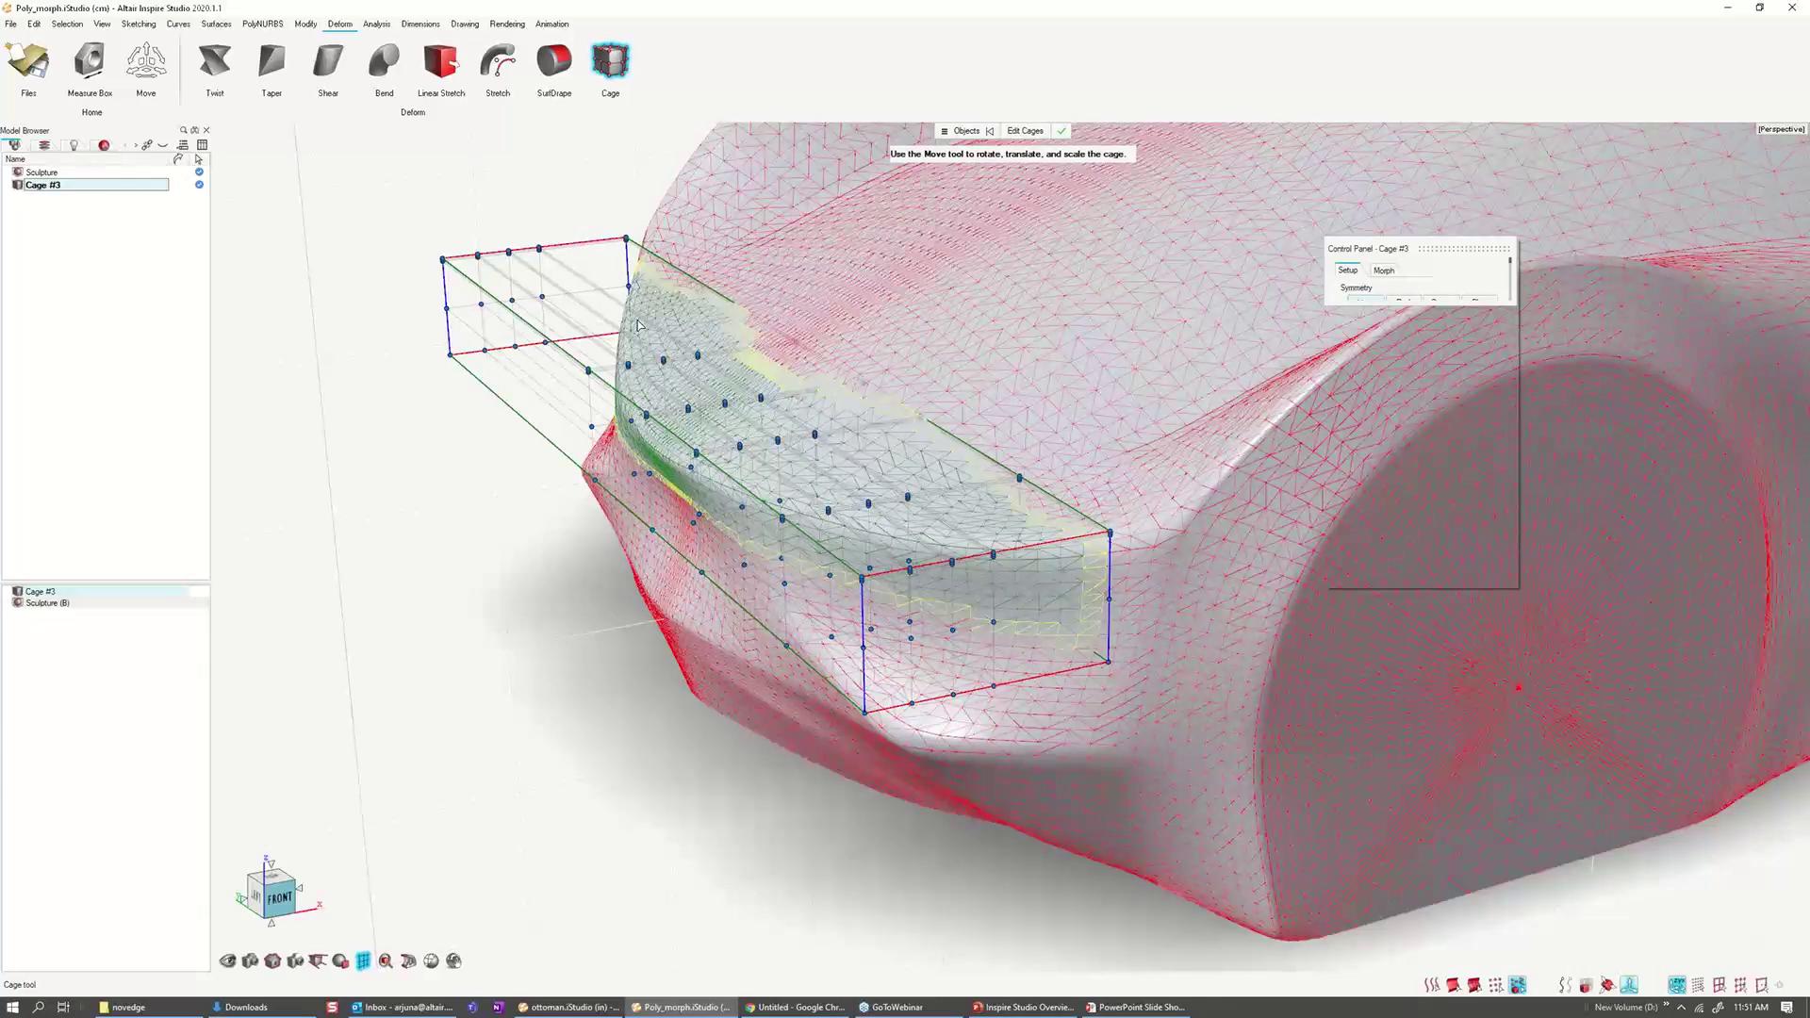
pyautogui.scroll(-2, 638, 325)
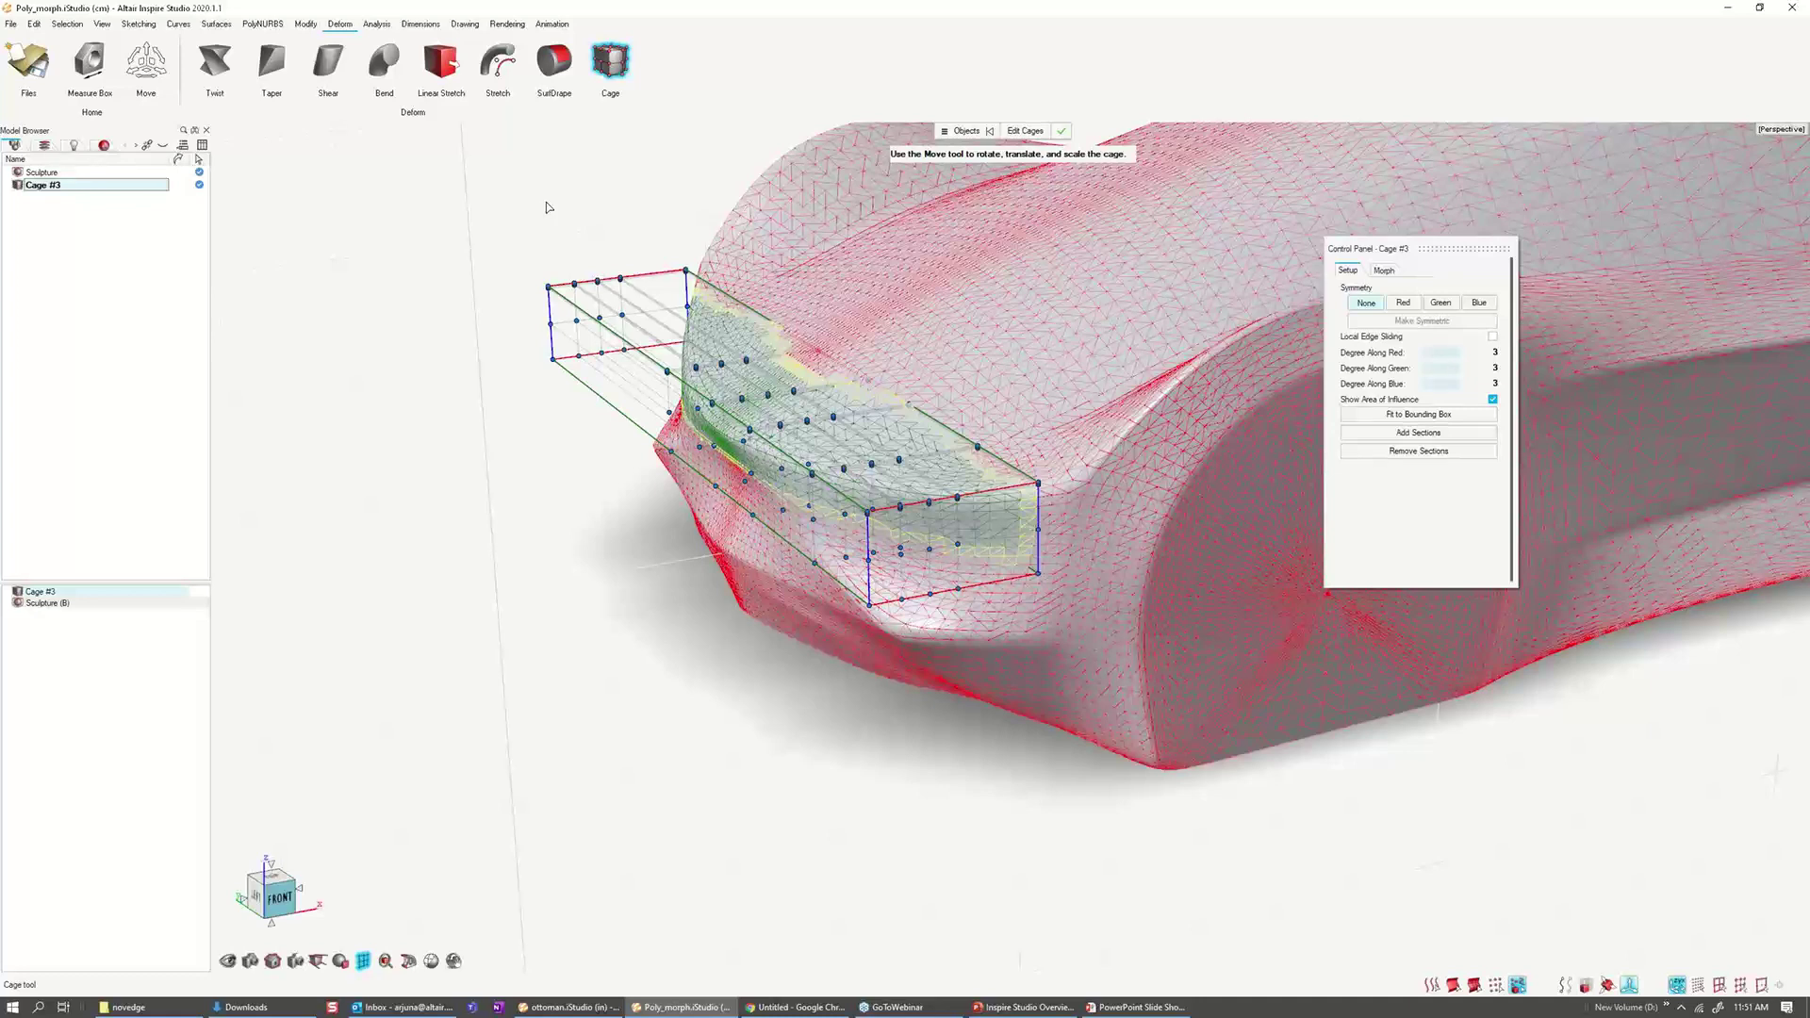
pyautogui.scroll(2, 997, 528)
pyautogui.rightClick(899, 455)
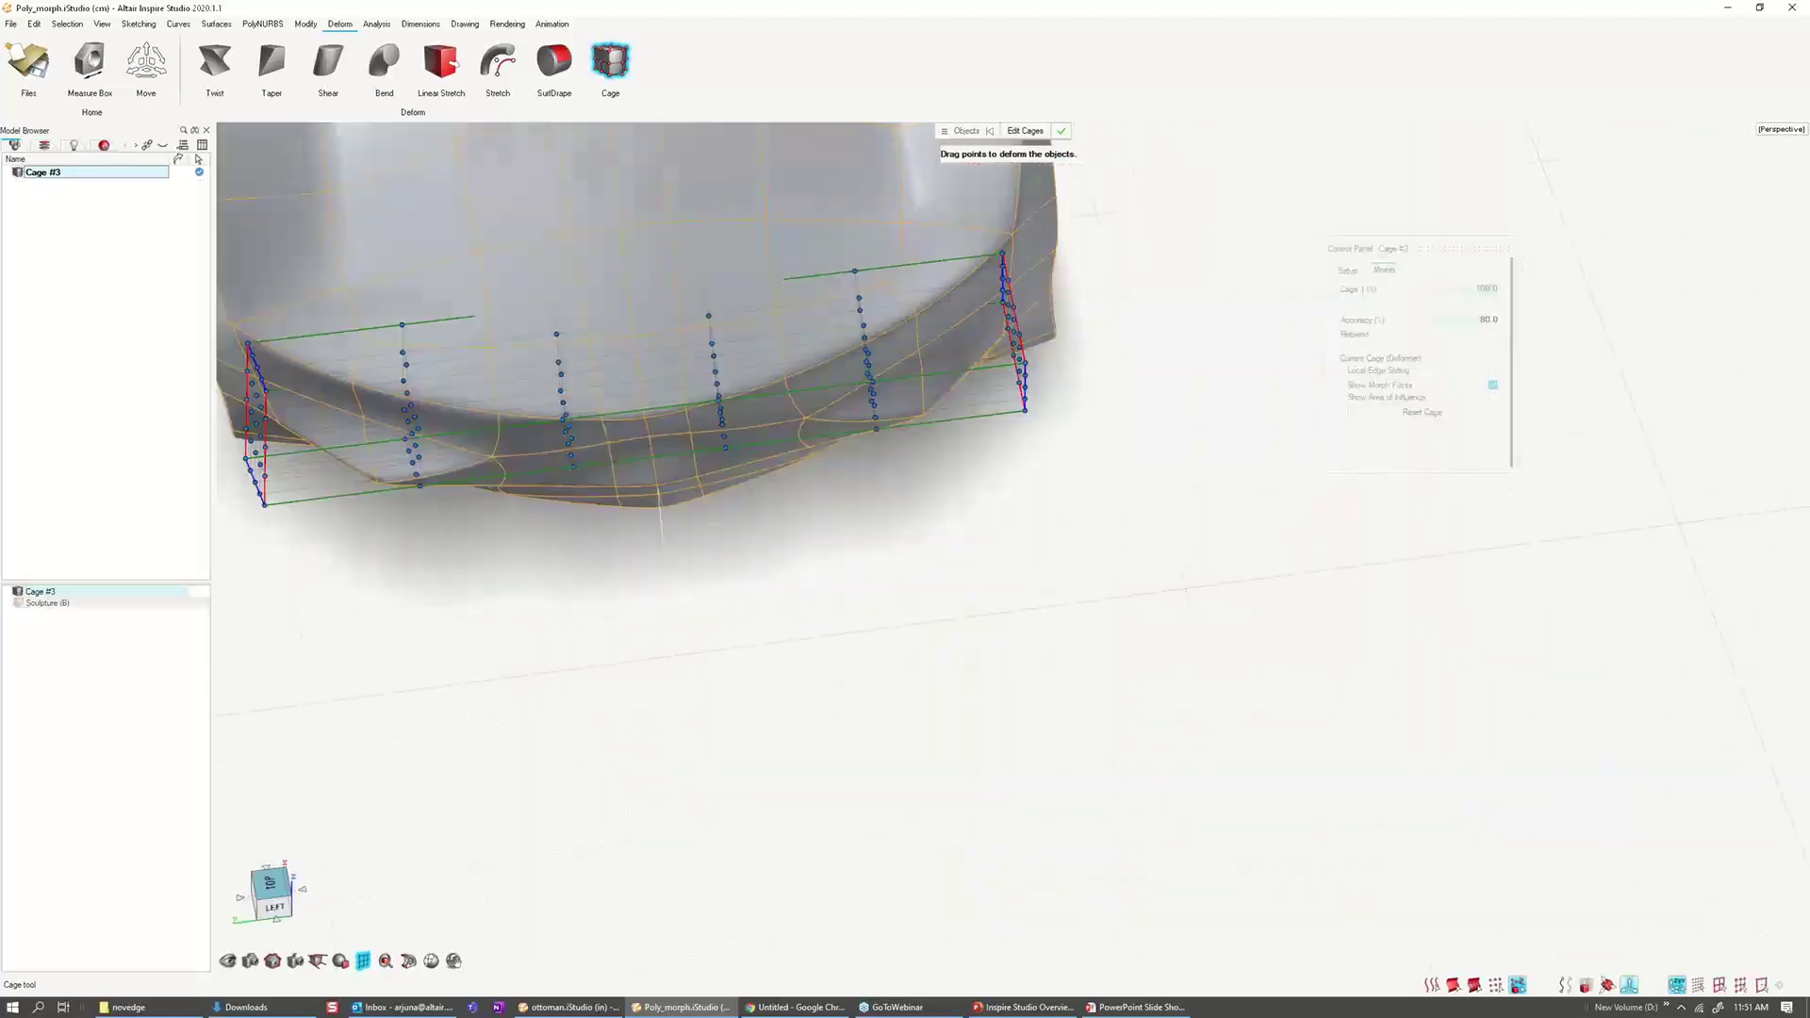
# Step: Select the two middle rows of cage morph points and pull them forward to bulge out the car's nose
pyautogui.moveTo(685, 294); pyautogui.dragTo(554, 546, button='right')
pyautogui.moveTo(387, 598); pyautogui.dragTo(795, 507)
pyautogui.moveTo(795, 507)
pyautogui.mouseDown(button='right')
pyautogui.moveTo(754, 565)
pyautogui.moveTo(501, 780)
pyautogui.moveTo(1087, 496)
pyautogui.moveTo(826, 376)
pyautogui.mouseUp(button='right')
pyautogui.moveTo(752, 252); pyautogui.dragTo(858, 694)
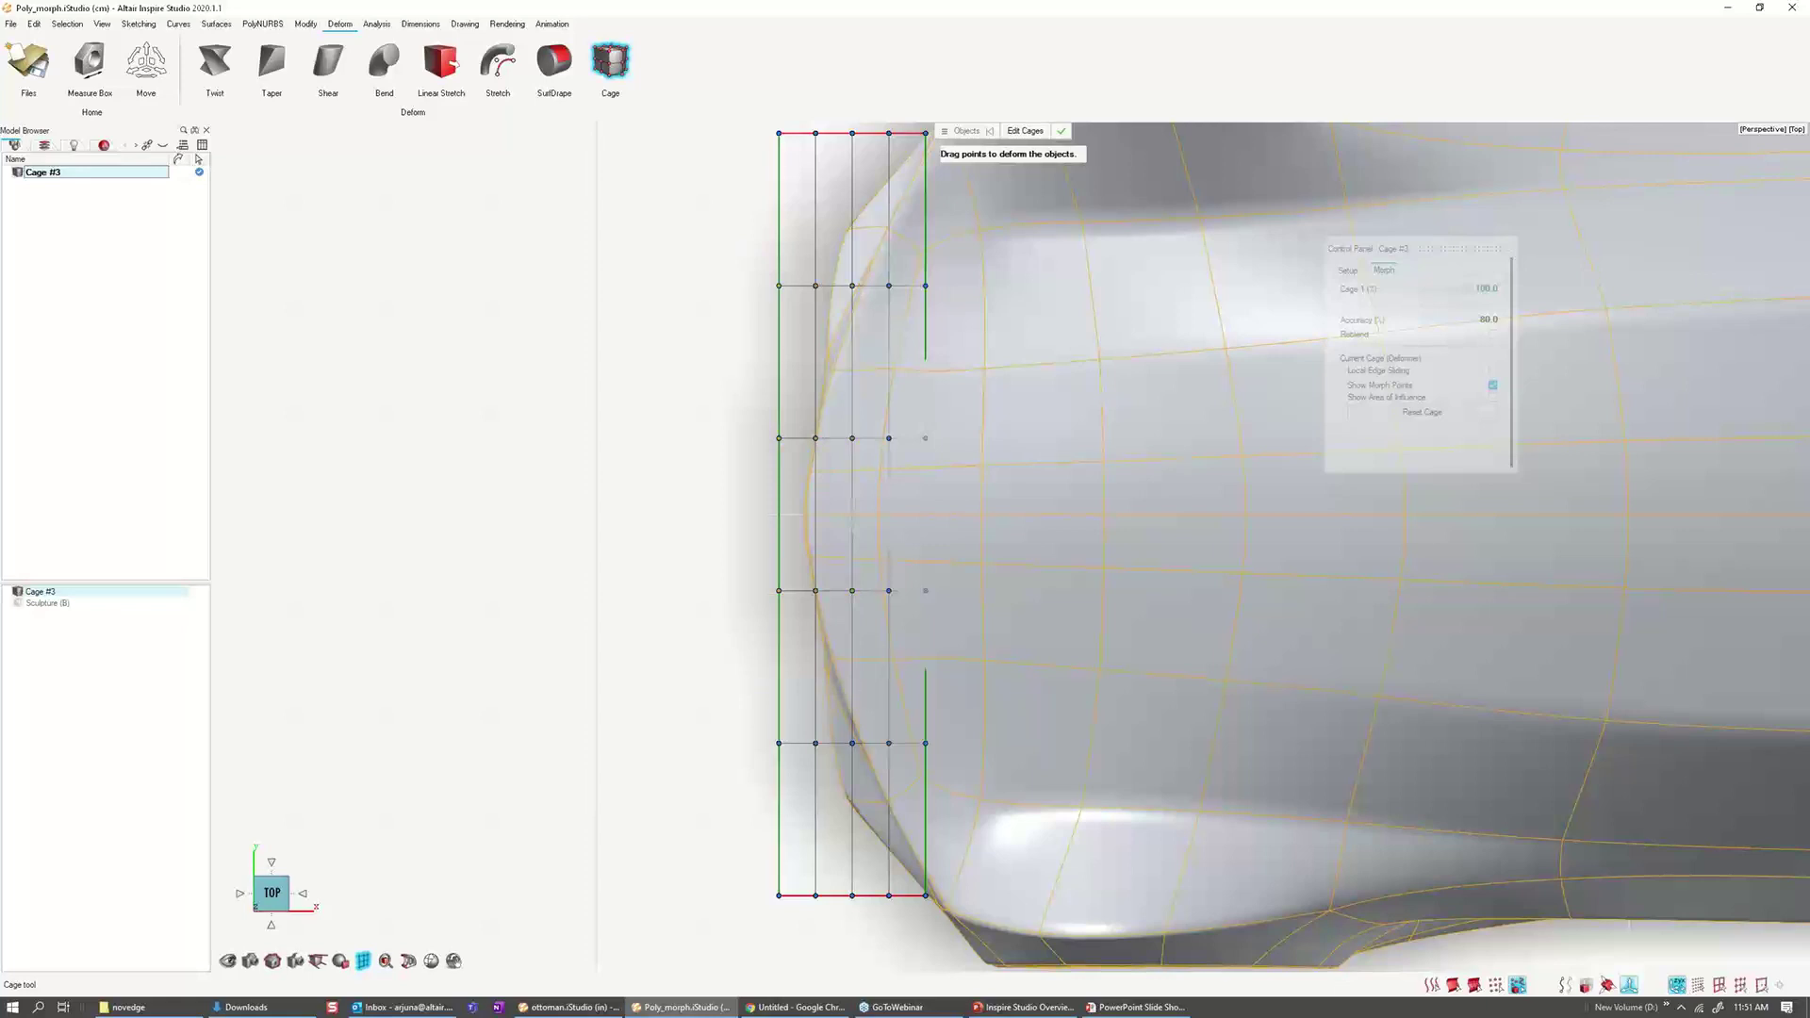
pyautogui.moveTo(857, 694); pyautogui.dragTo(1037, 650, button='right')
pyautogui.scroll(4, 774, 588)
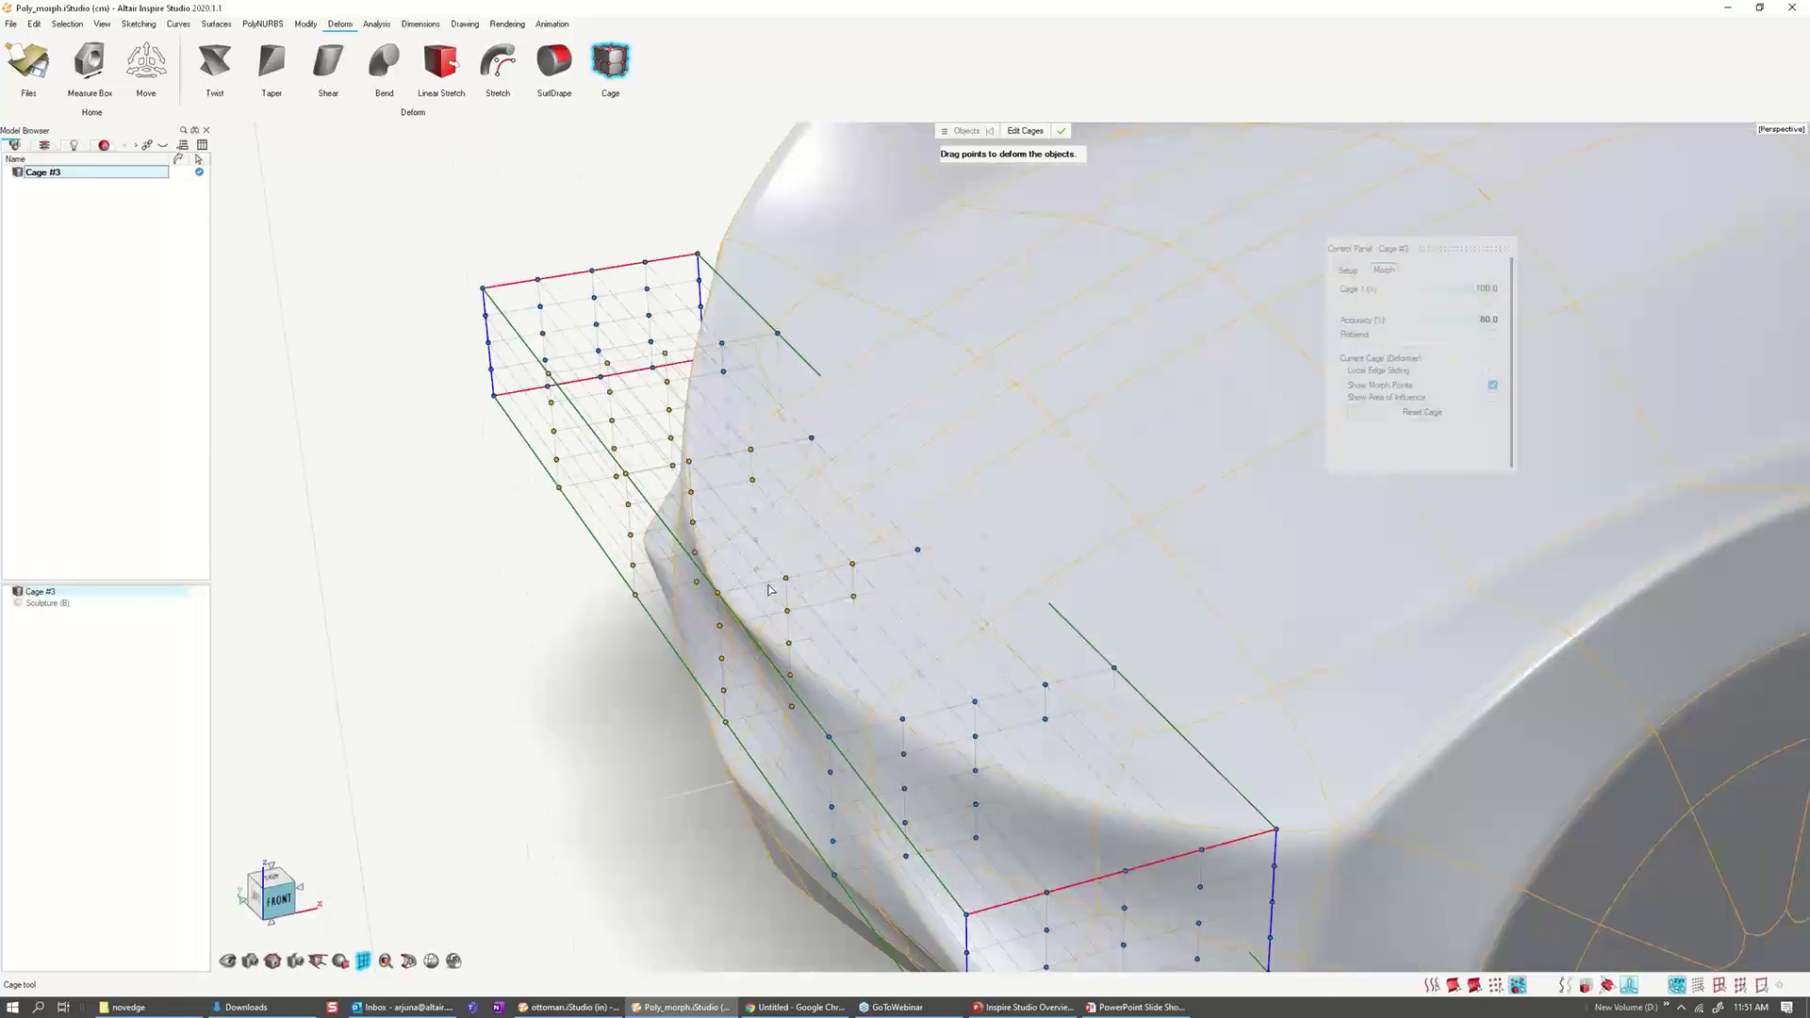
pyautogui.moveTo(768, 589); pyautogui.dragTo(688, 602)
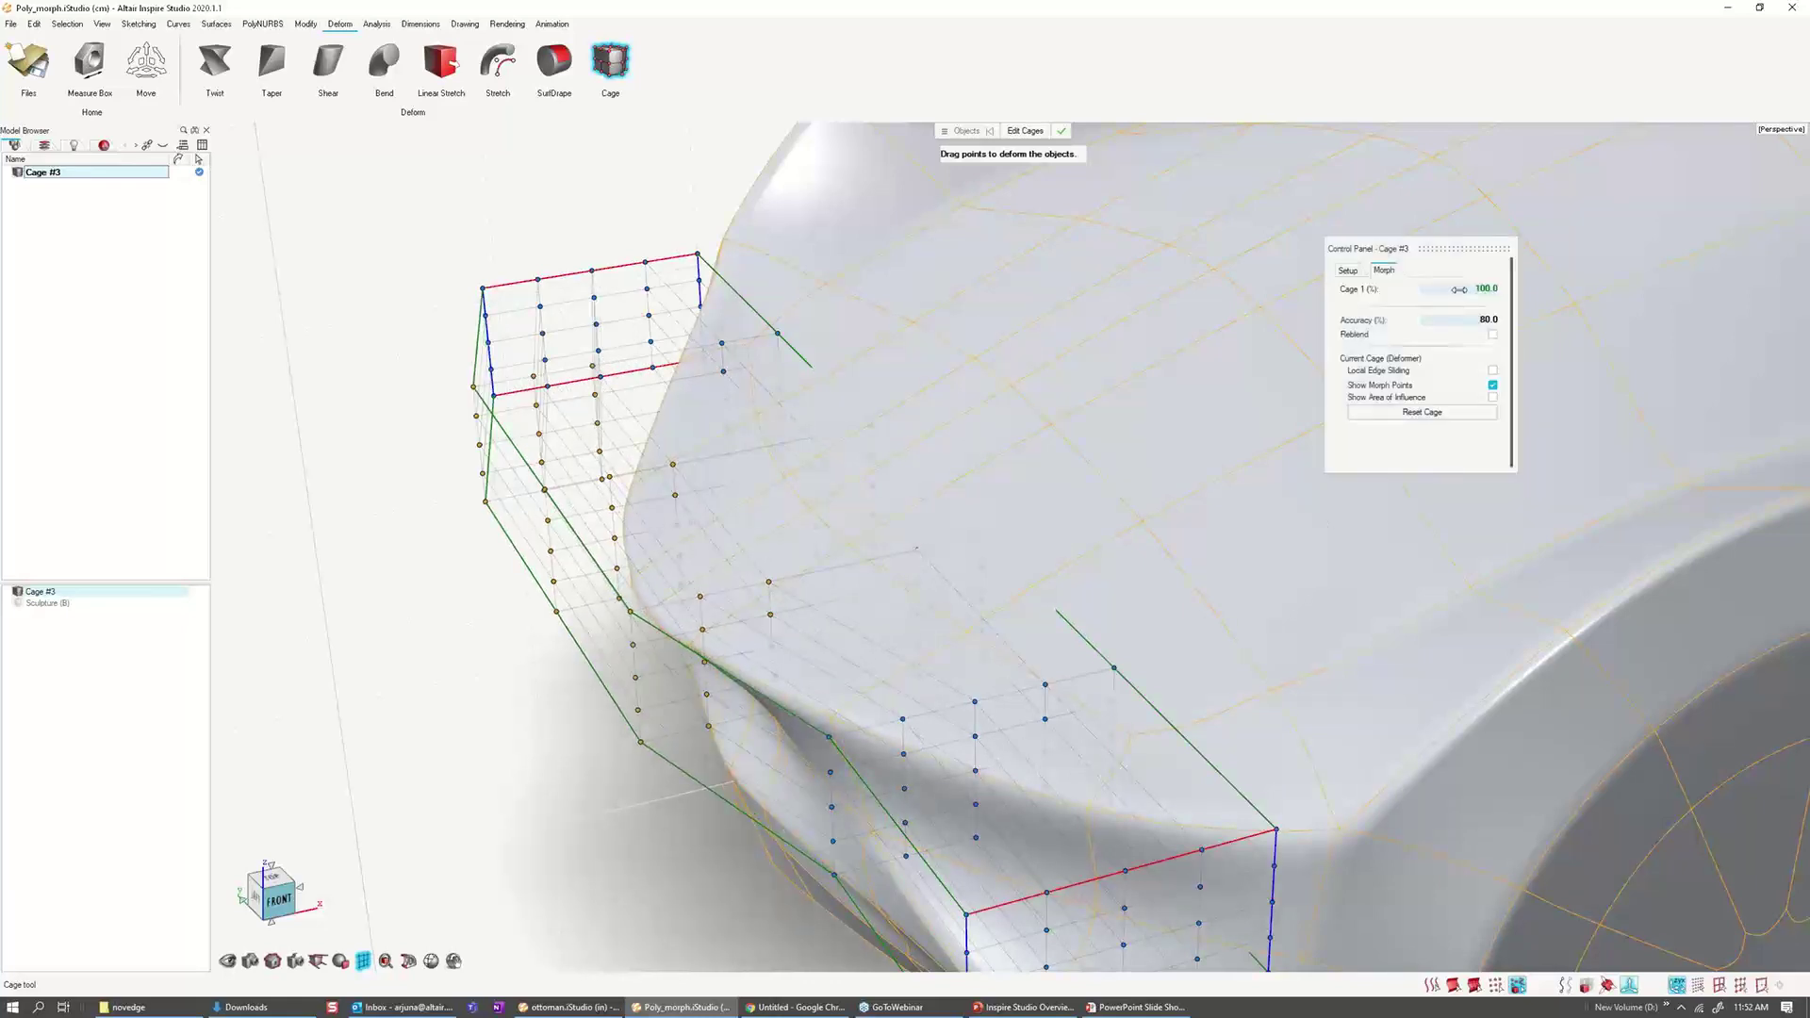
# Step: Set the Cage 1 morph amount to 100% and finish the cage deformation of the car's nose
pyautogui.moveTo(1459, 290); pyautogui.dragTo(1497, 290)
pyautogui.scroll(-5, 916, 403)
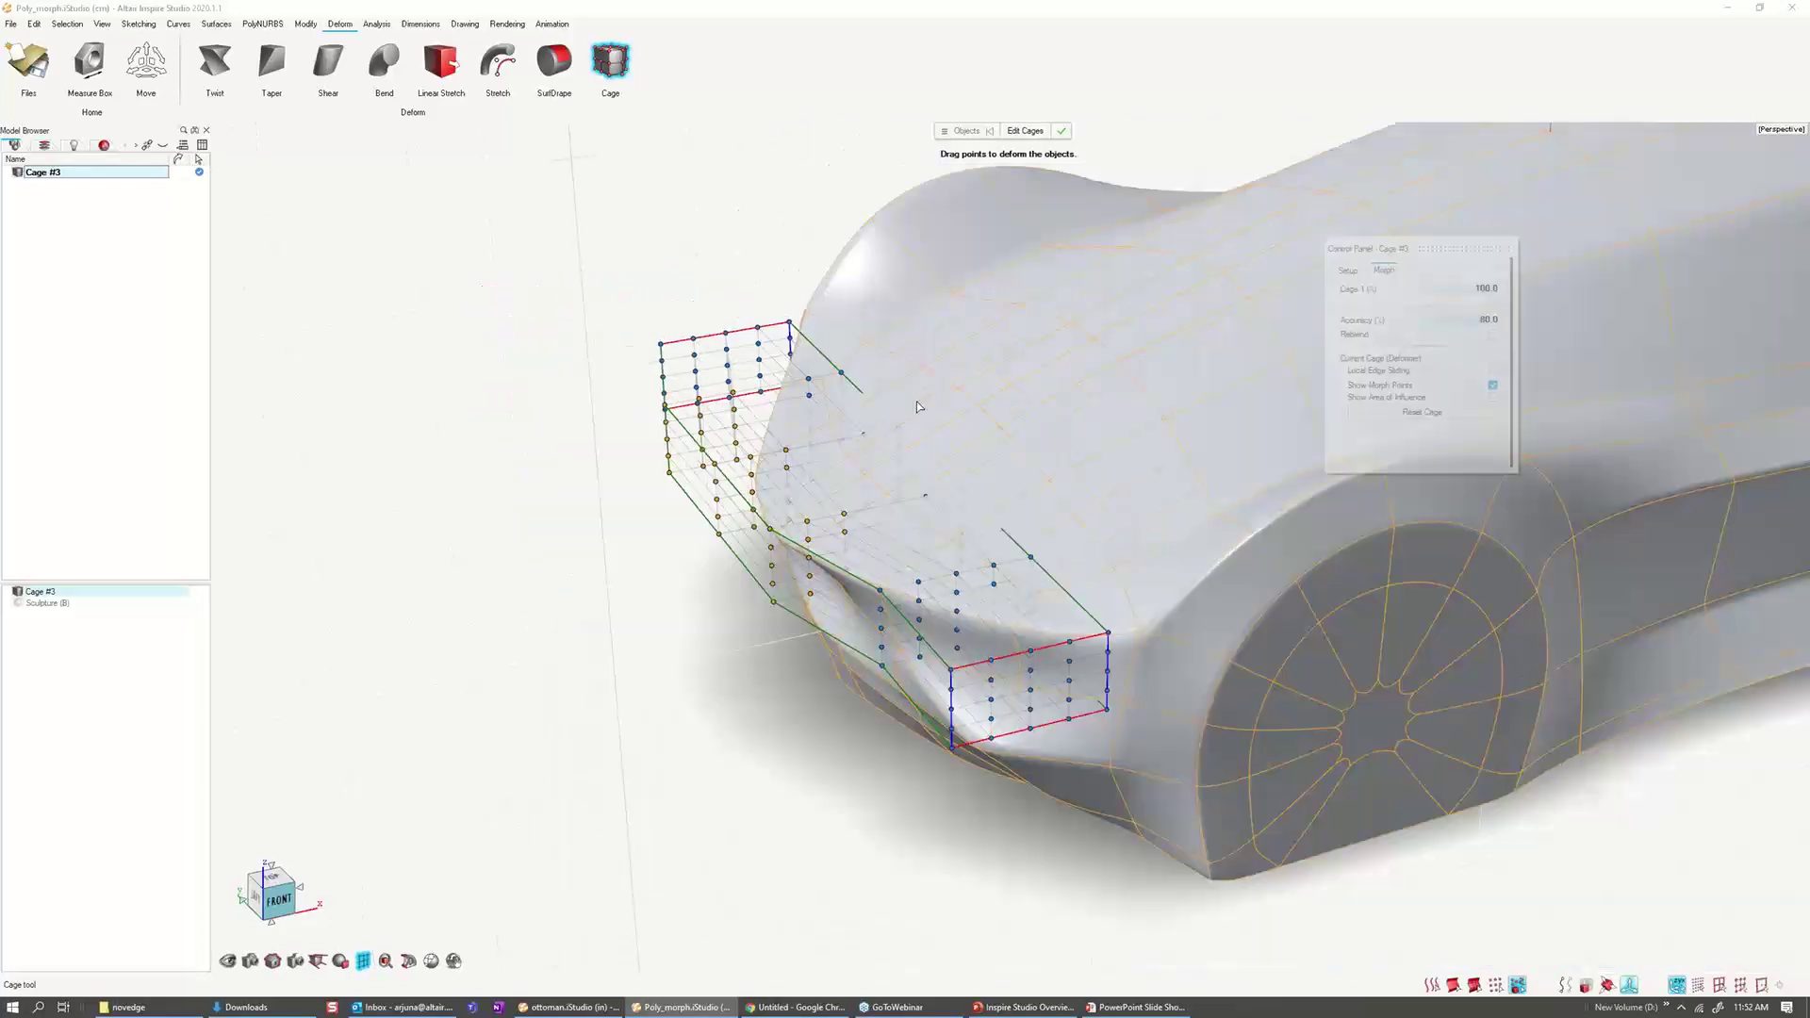
pyautogui.scroll(-5, 919, 407)
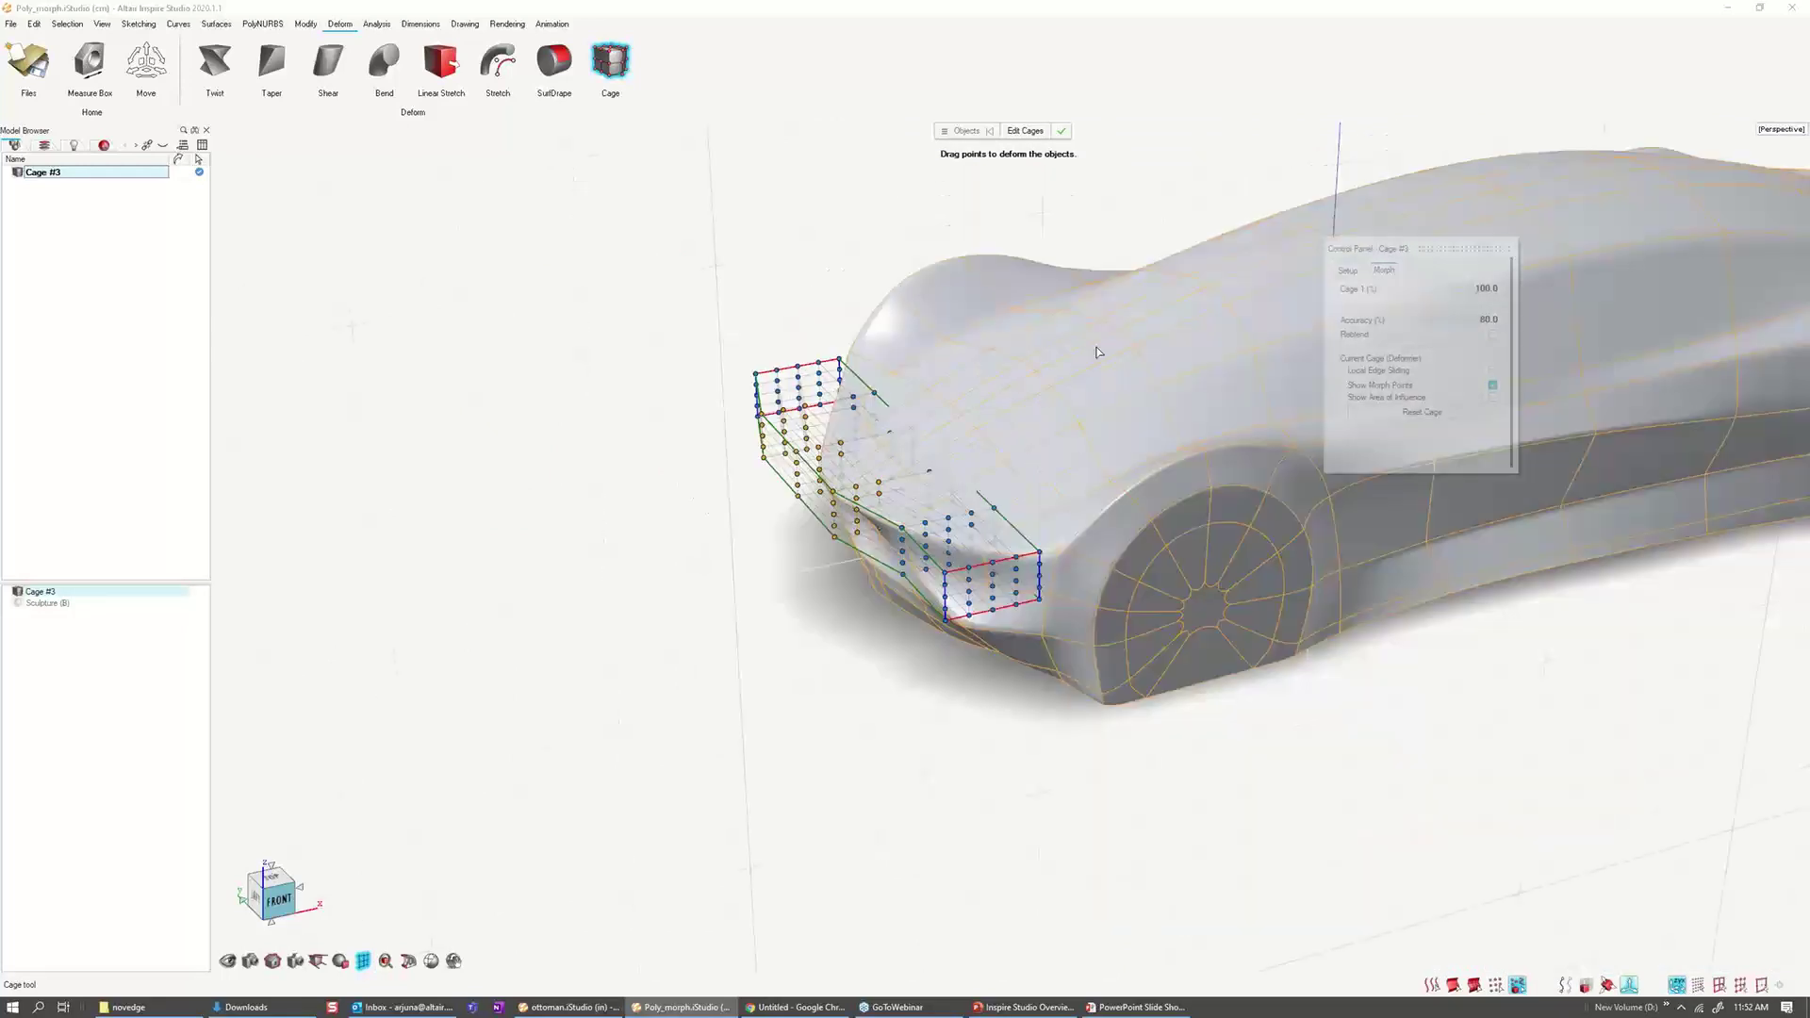
pyautogui.click(678, 270)
# Step: Examine the morphed car body from several angles, checking the reshaped nose against the overall form
pyautogui.moveTo(679, 271); pyautogui.dragTo(839, 293, button='middle')
pyautogui.moveTo(839, 292); pyautogui.dragTo(768, 309, button='right')
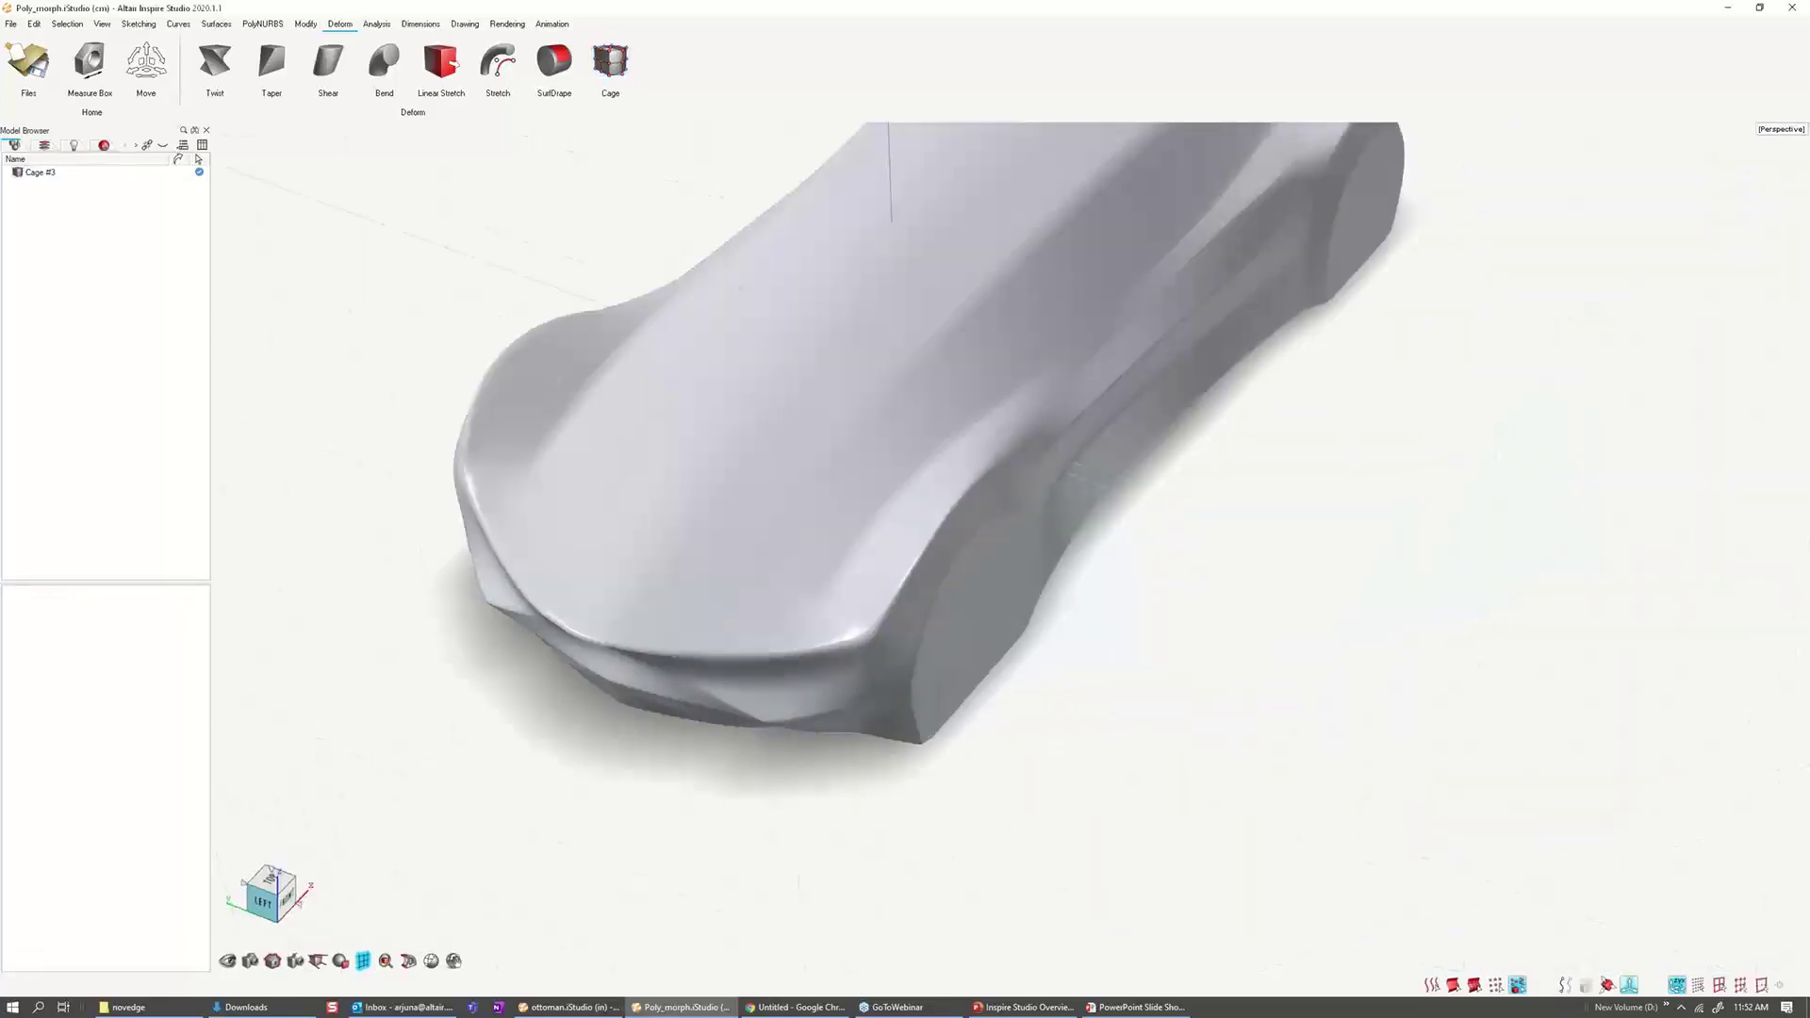
pyautogui.moveTo(769, 309); pyautogui.dragTo(712, 328, button='middle')
pyautogui.moveTo(1008, 490); pyautogui.dragTo(1043, 443, button='middle')
pyautogui.scroll(-3, 1042, 424)
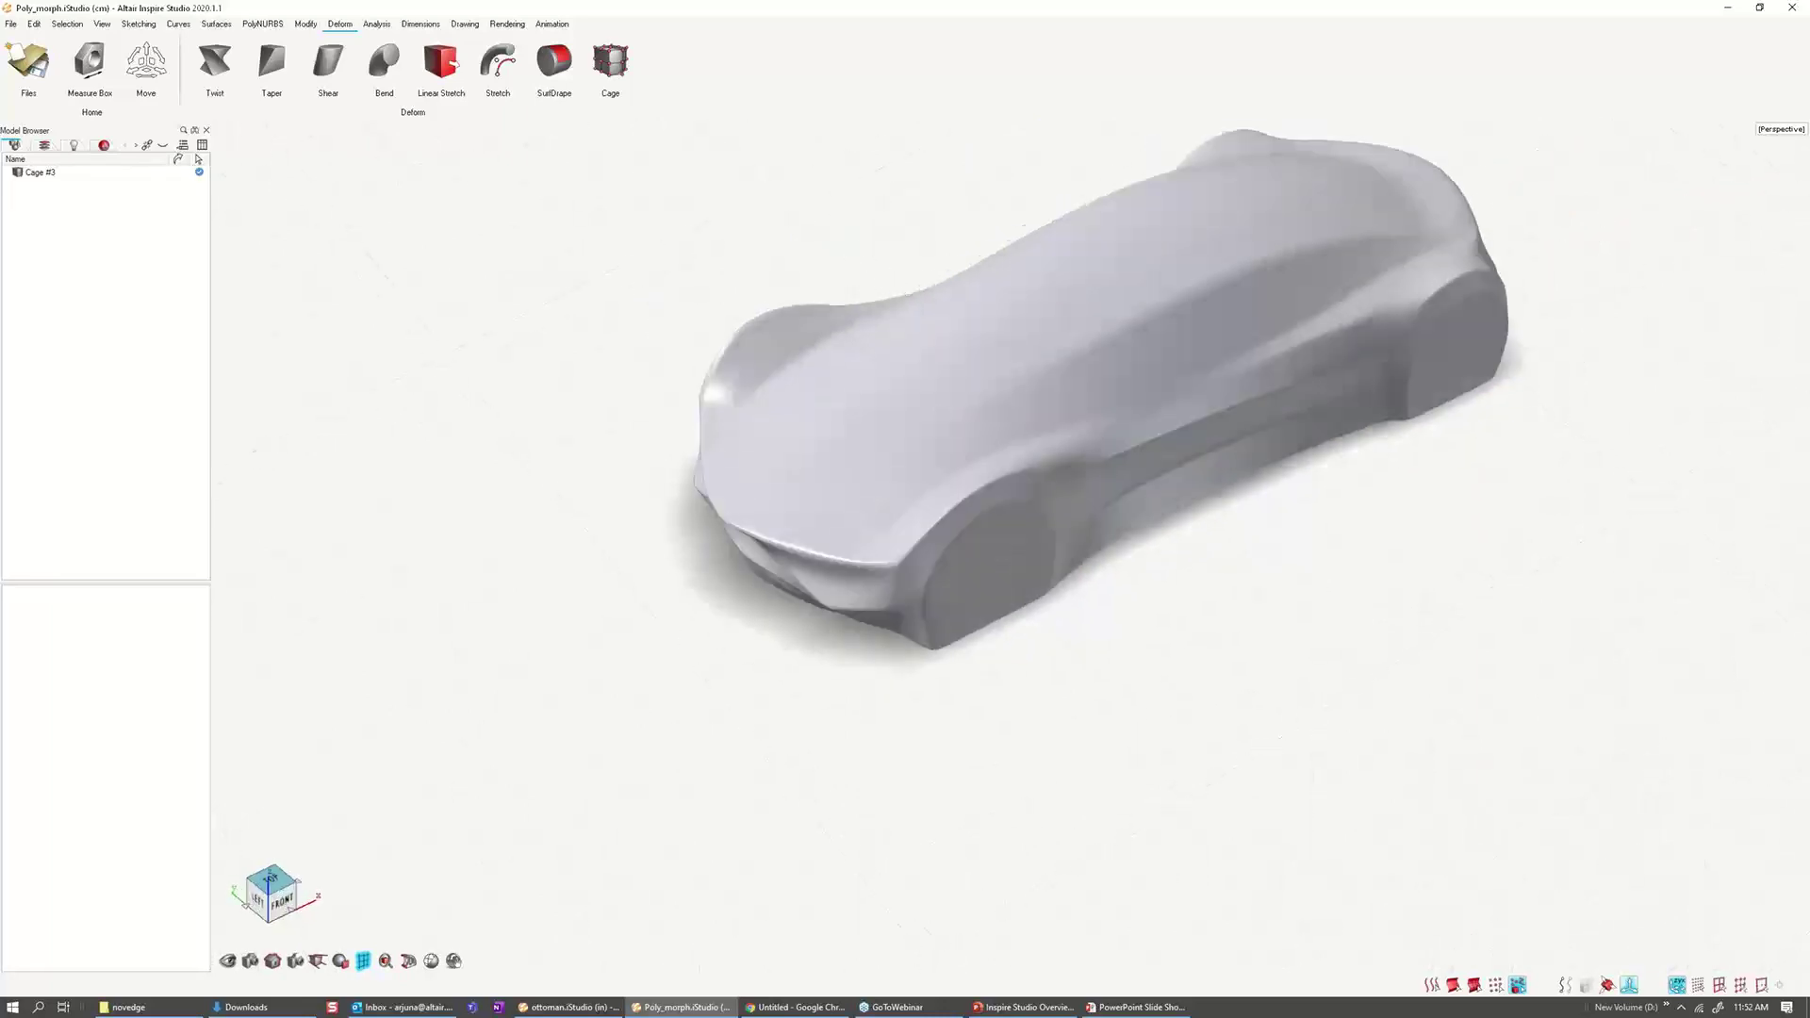
pyautogui.moveTo(1042, 443); pyautogui.dragTo(1032, 488, button='right')
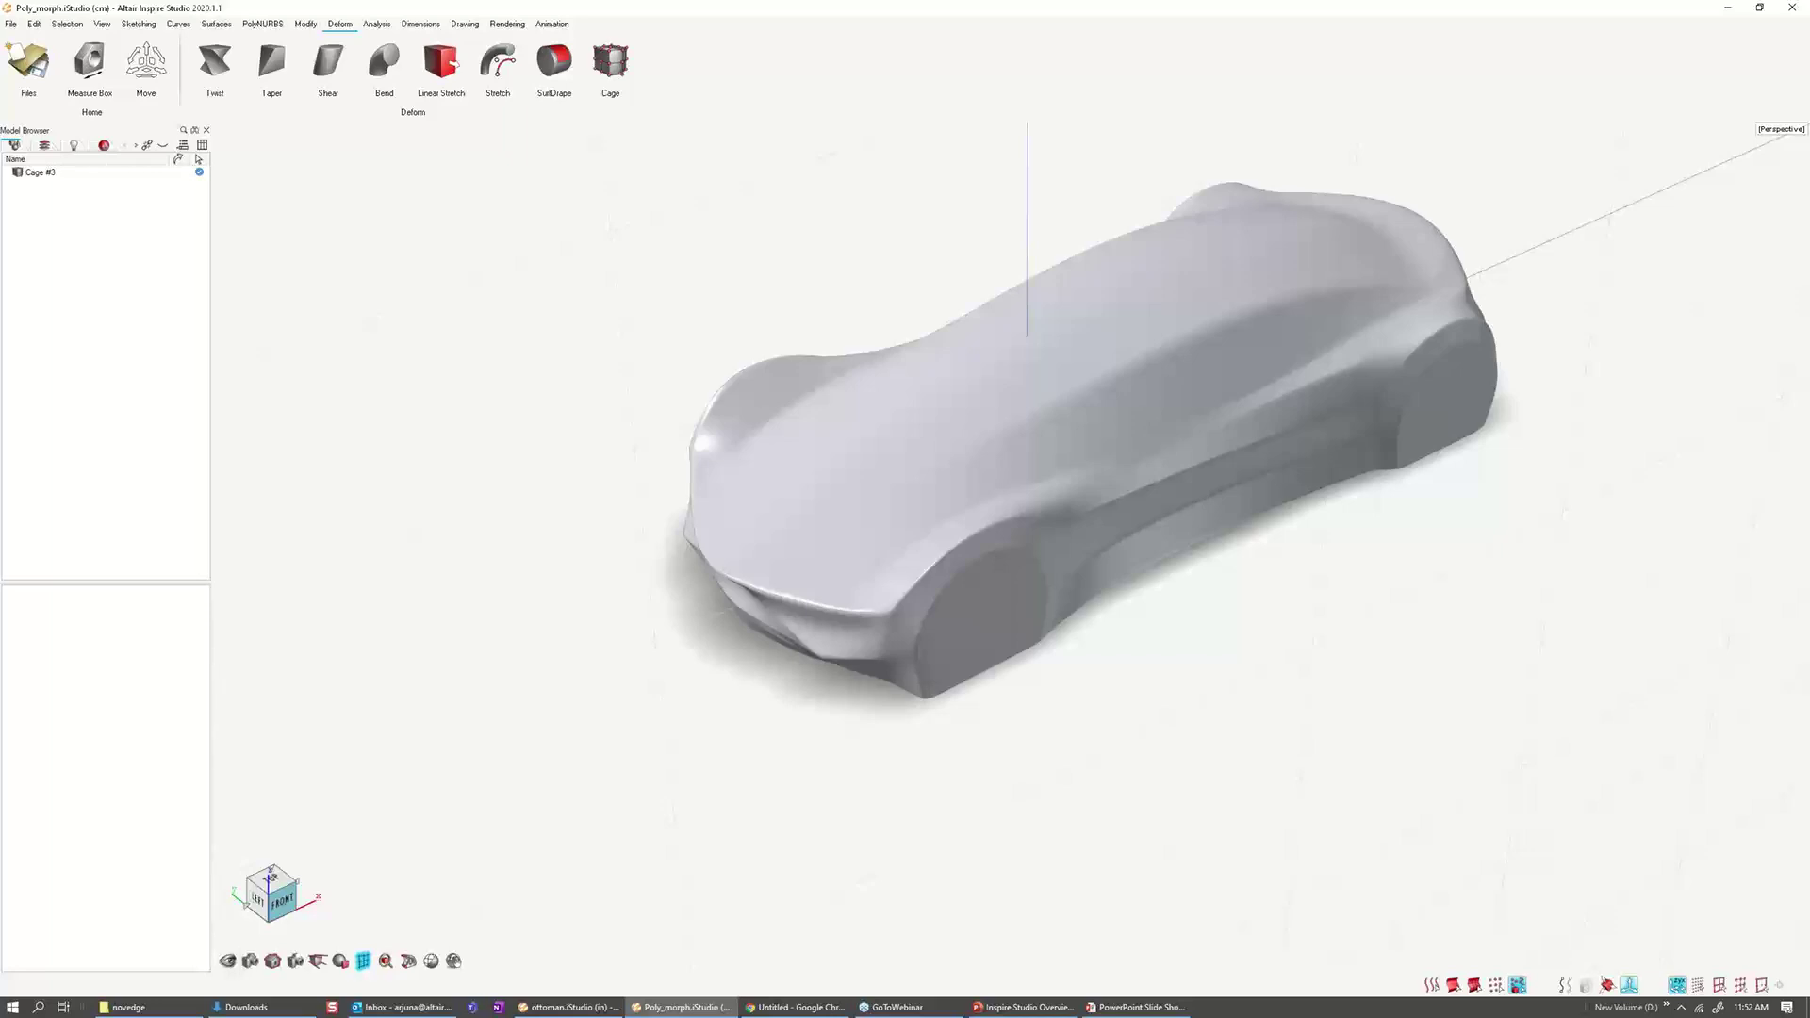
pyautogui.moveTo(1032, 452); pyautogui.dragTo(1003, 534, button='right')
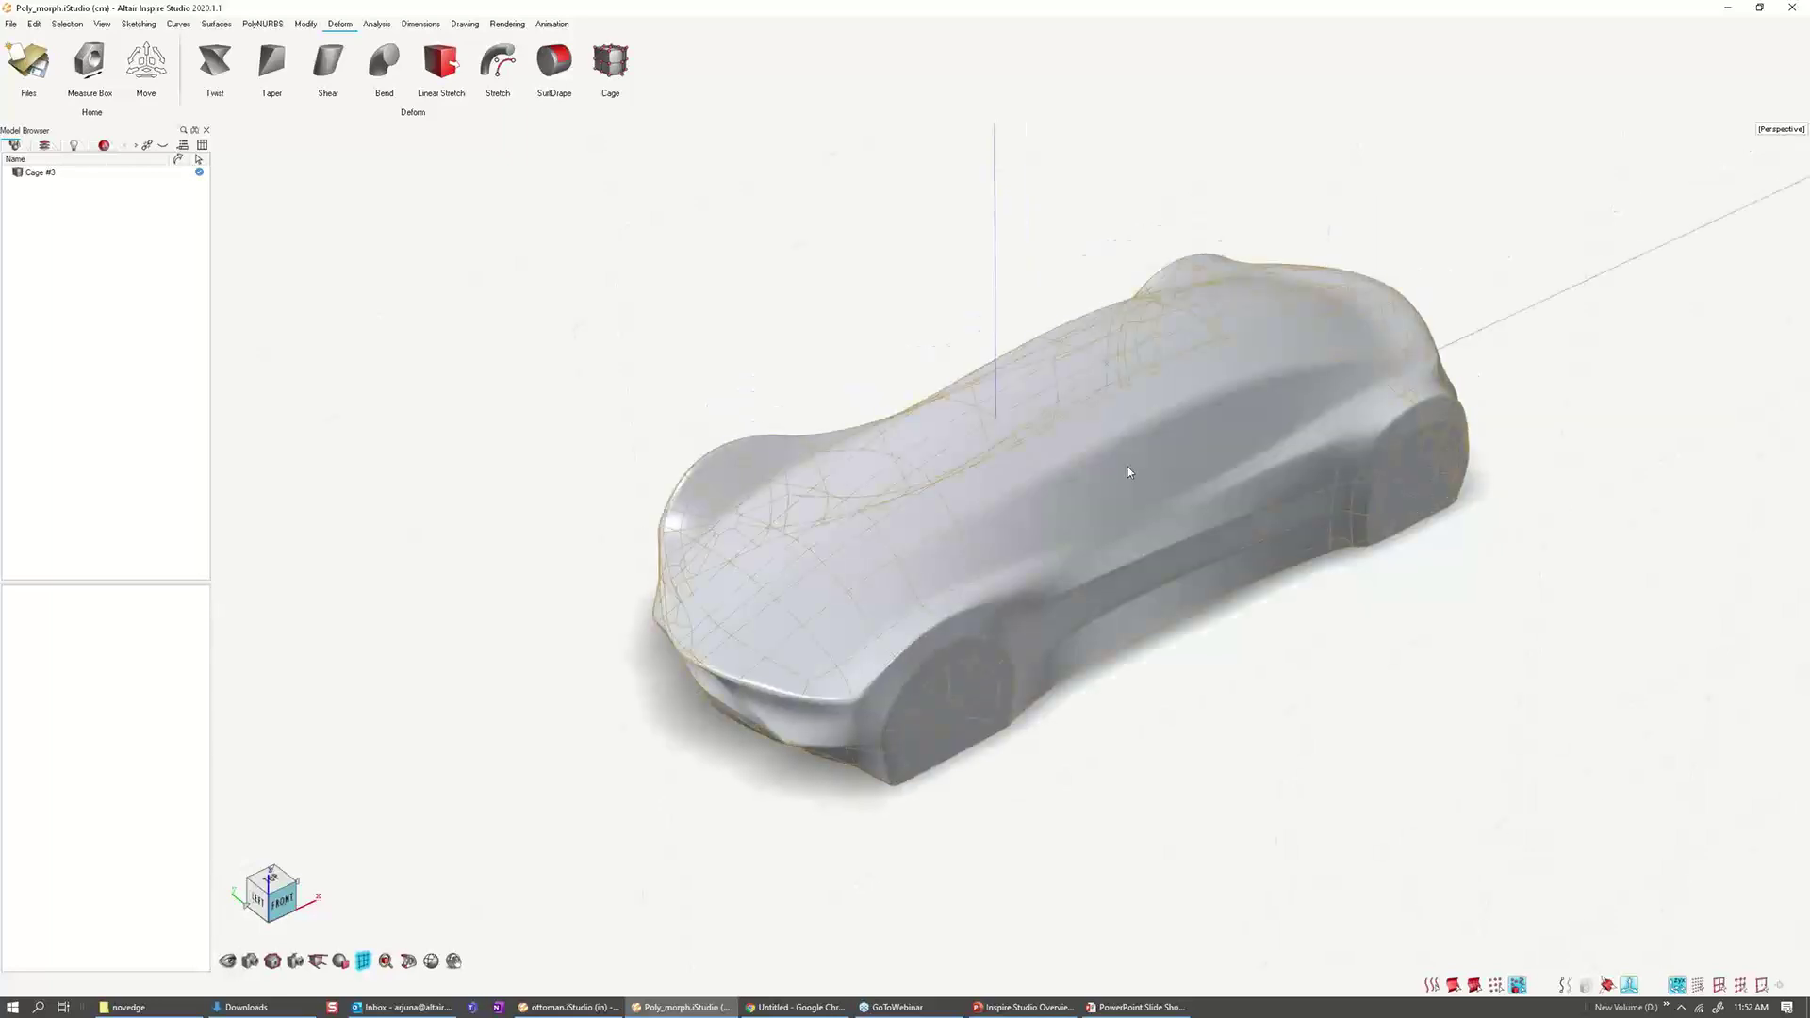
pyautogui.moveTo(1128, 472); pyautogui.dragTo(1126, 499, button='middle')
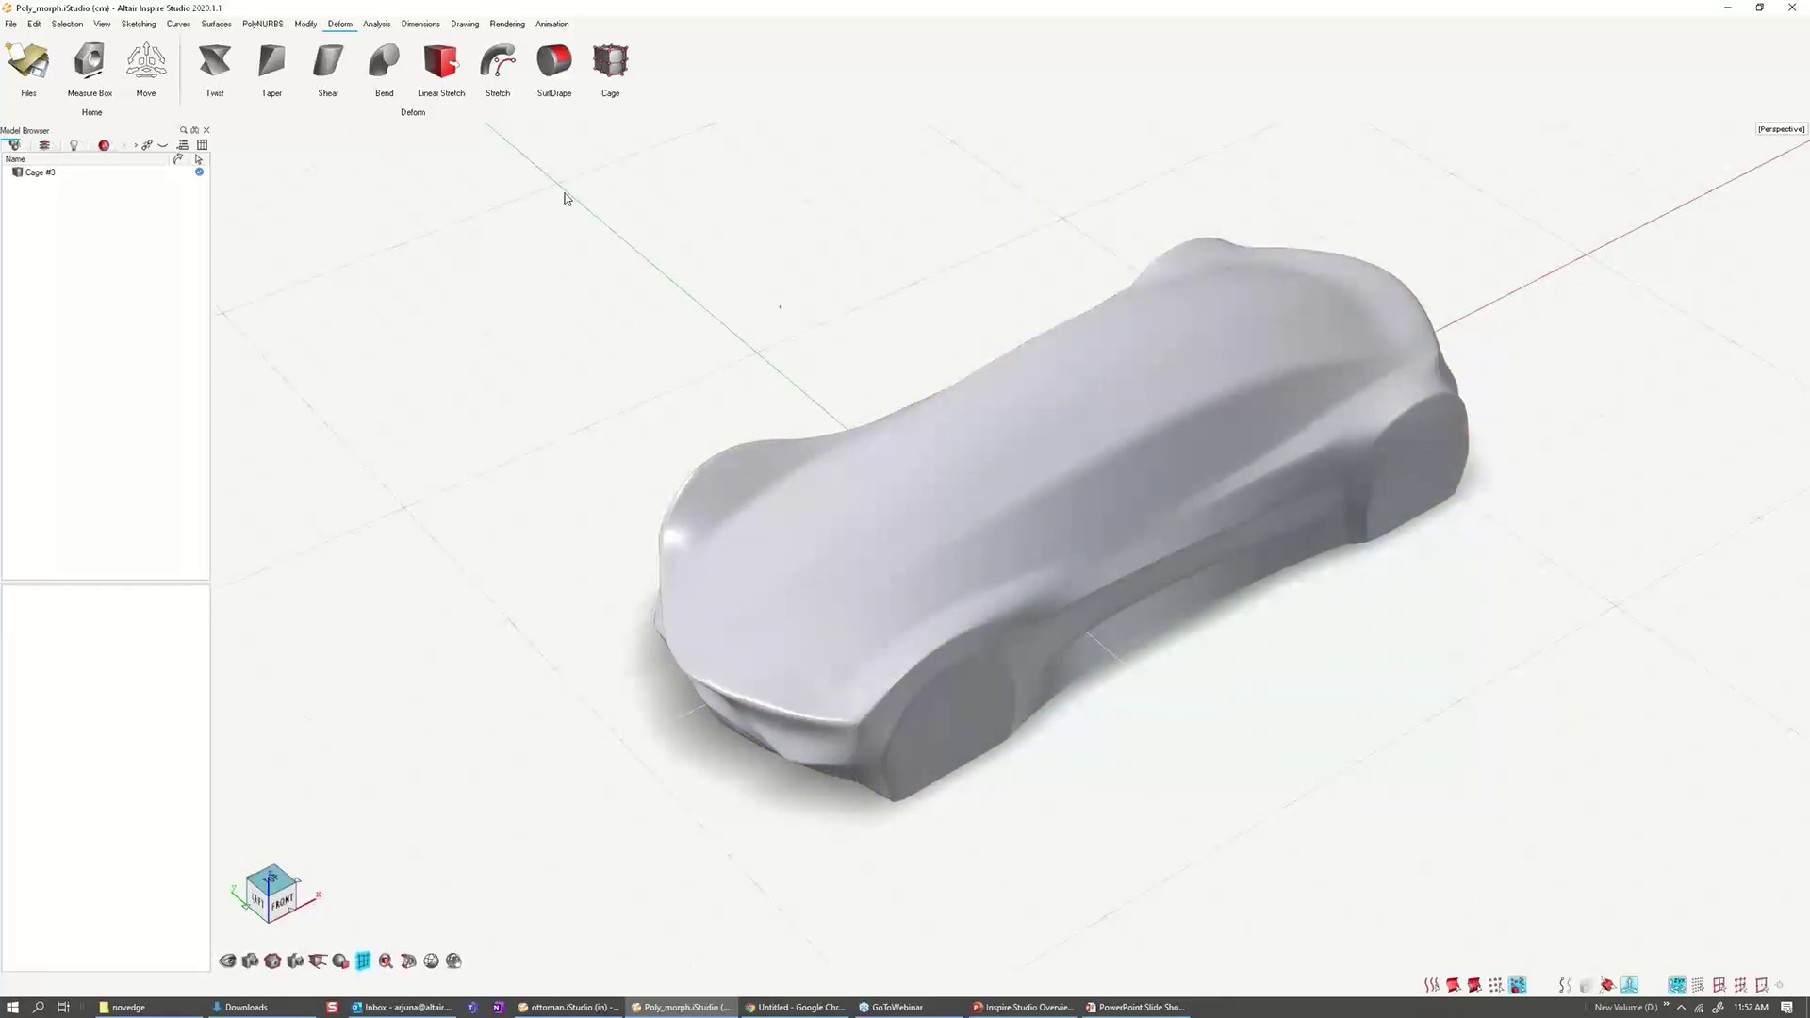
pyautogui.moveTo(424, 954); pyautogui.dragTo(425, 848, button='middle')
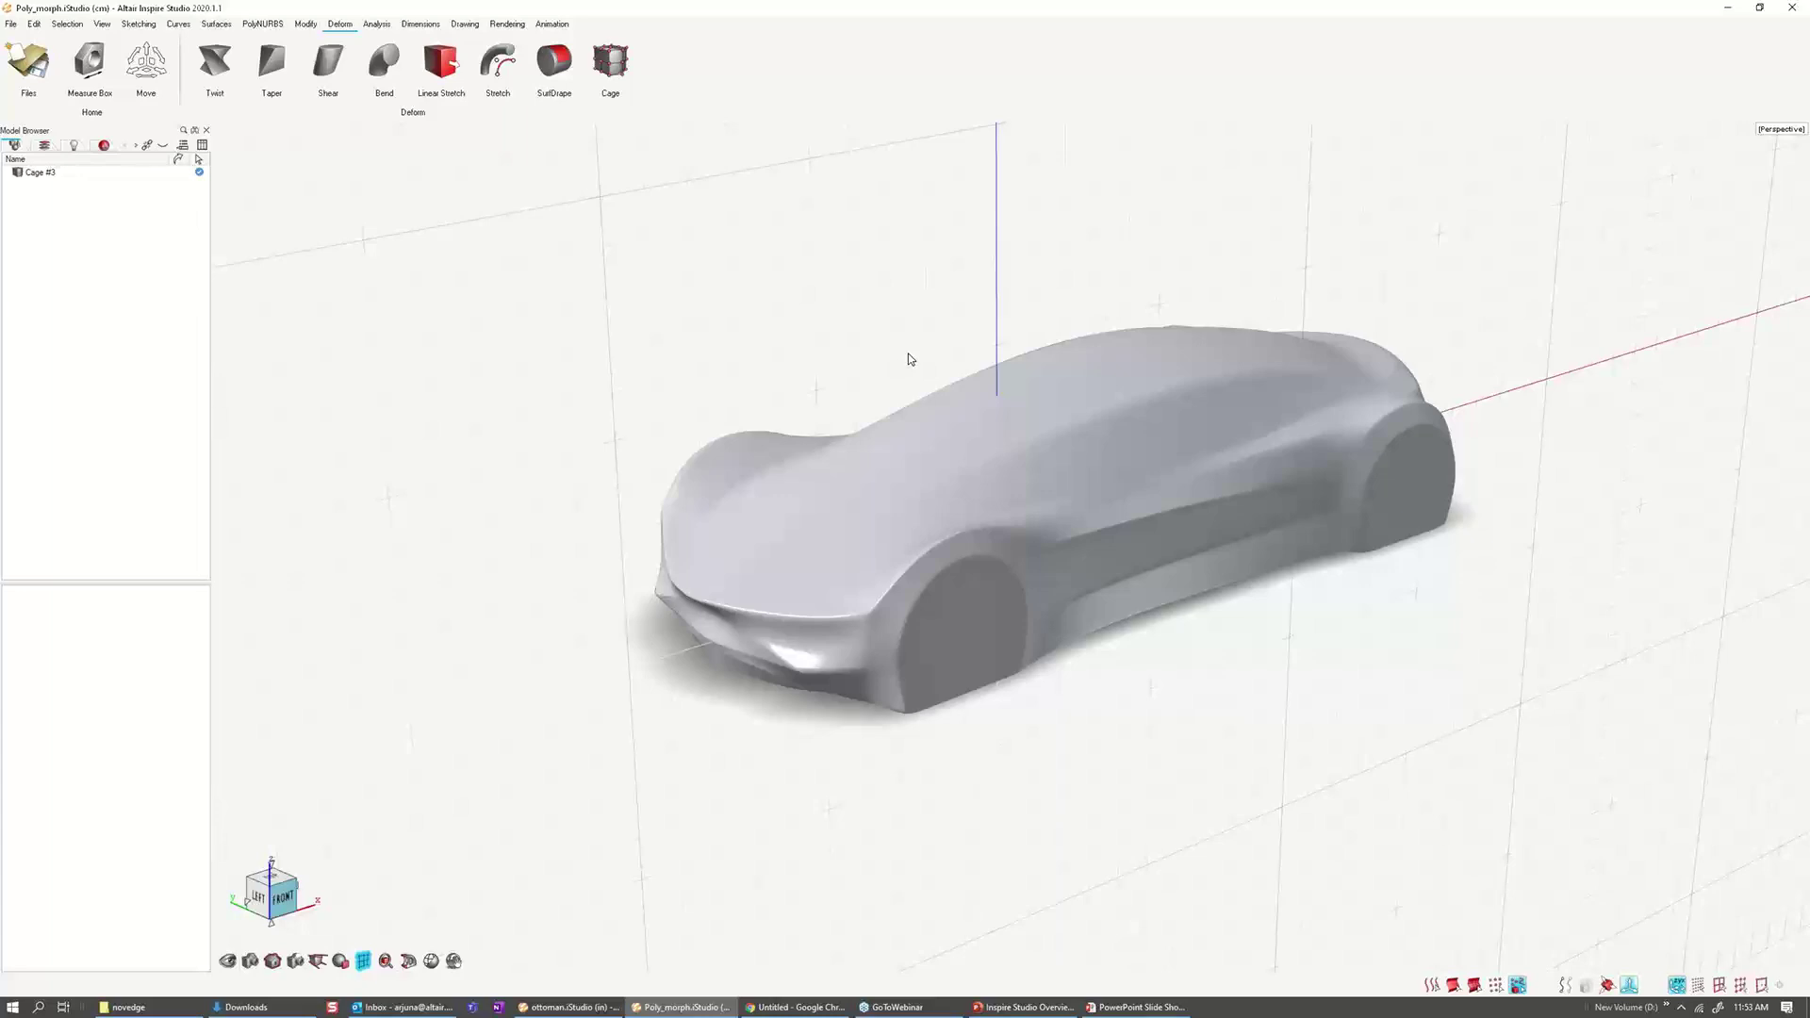
pyautogui.click(414, 25)
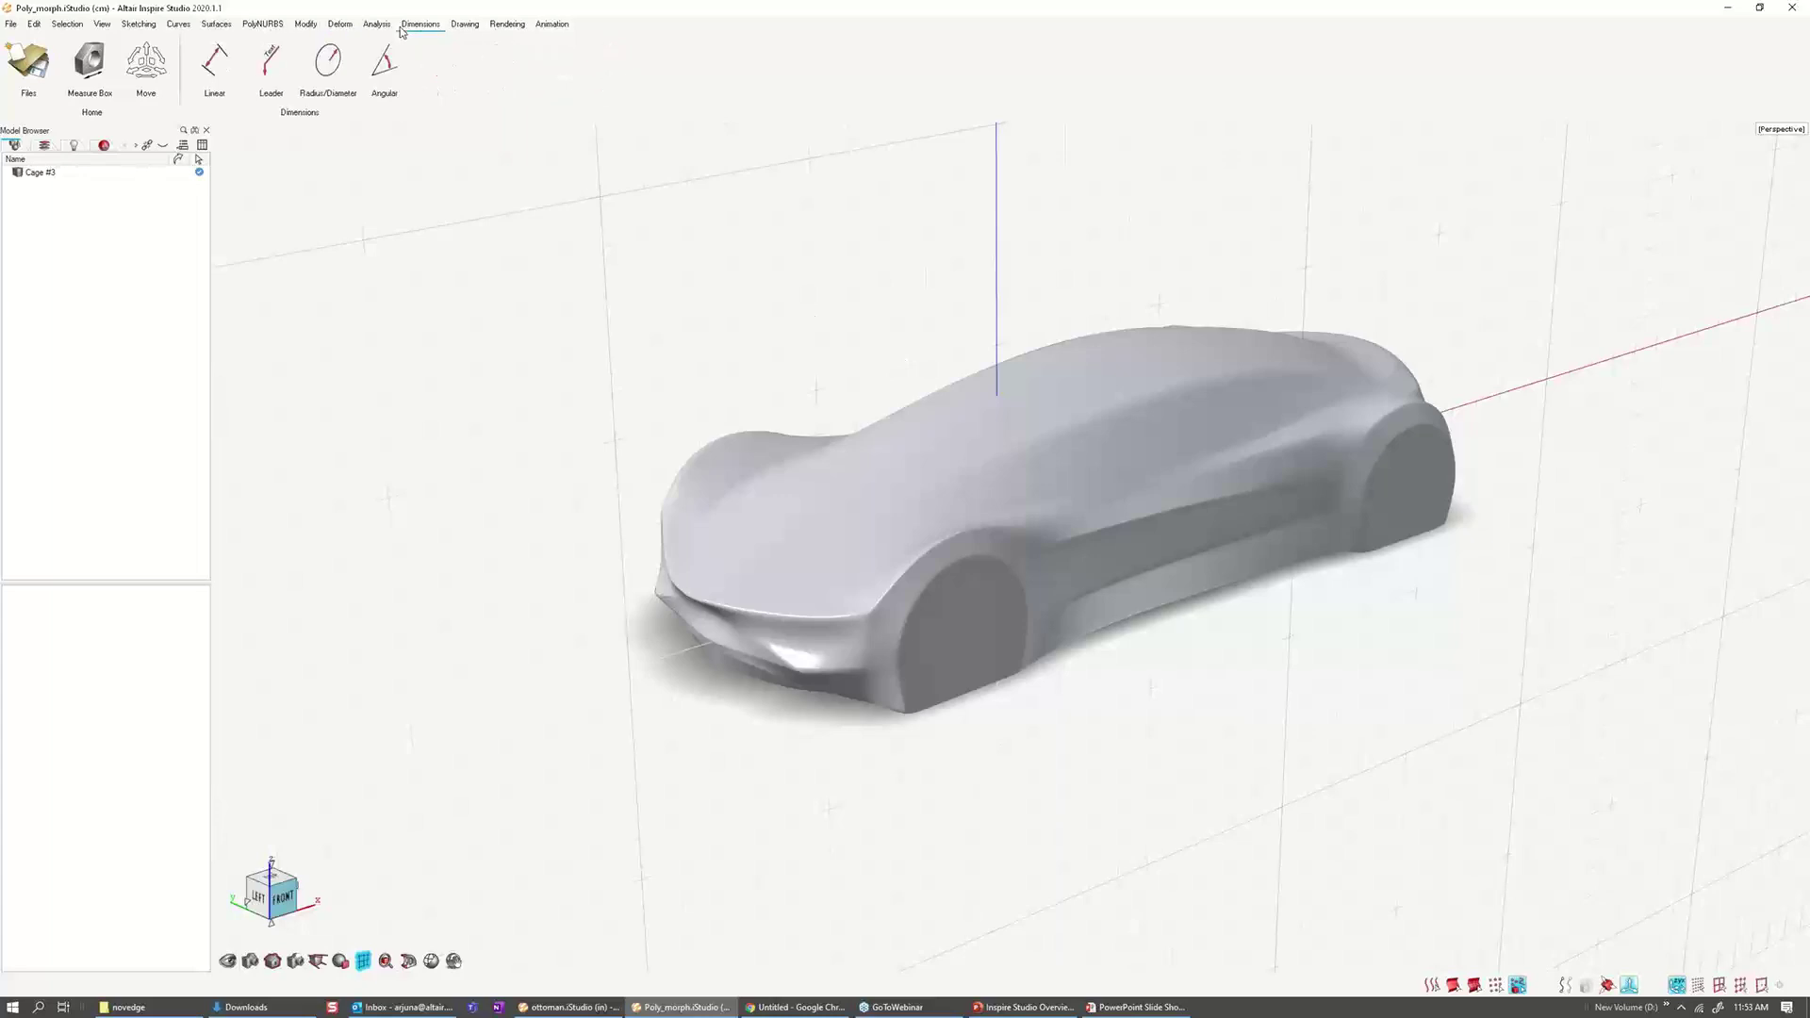
pyautogui.click(216, 23)
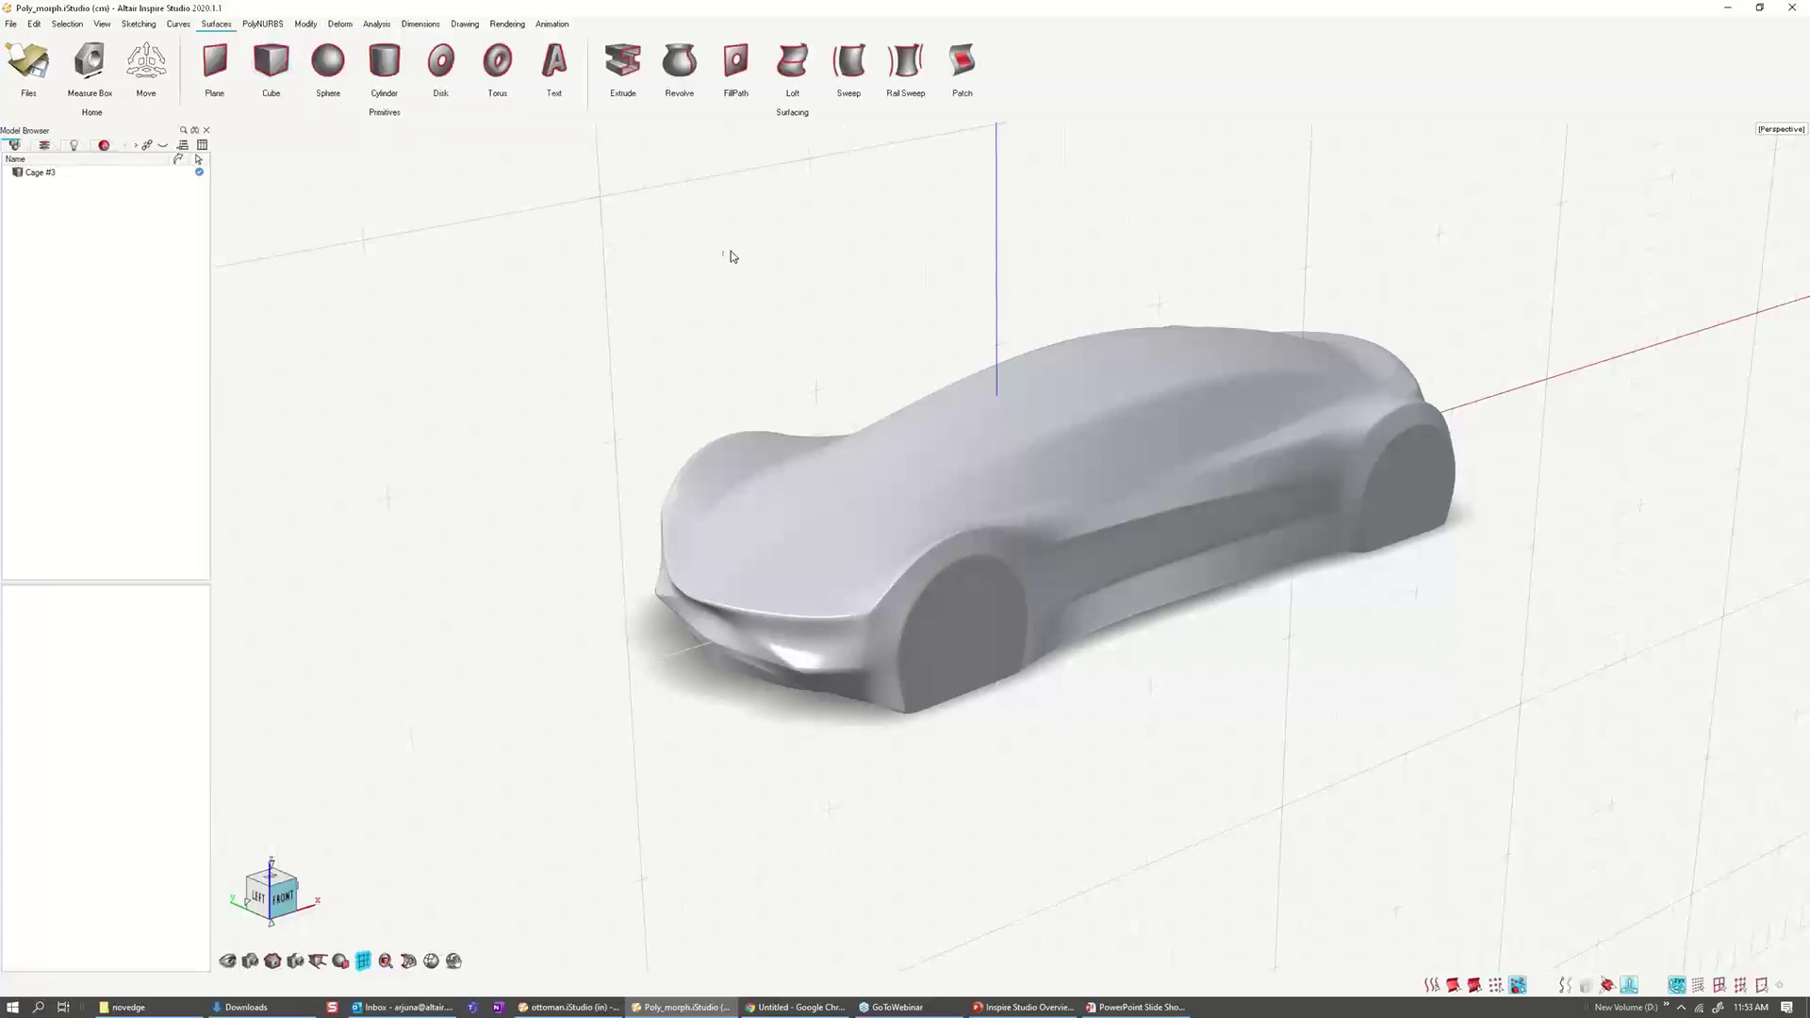